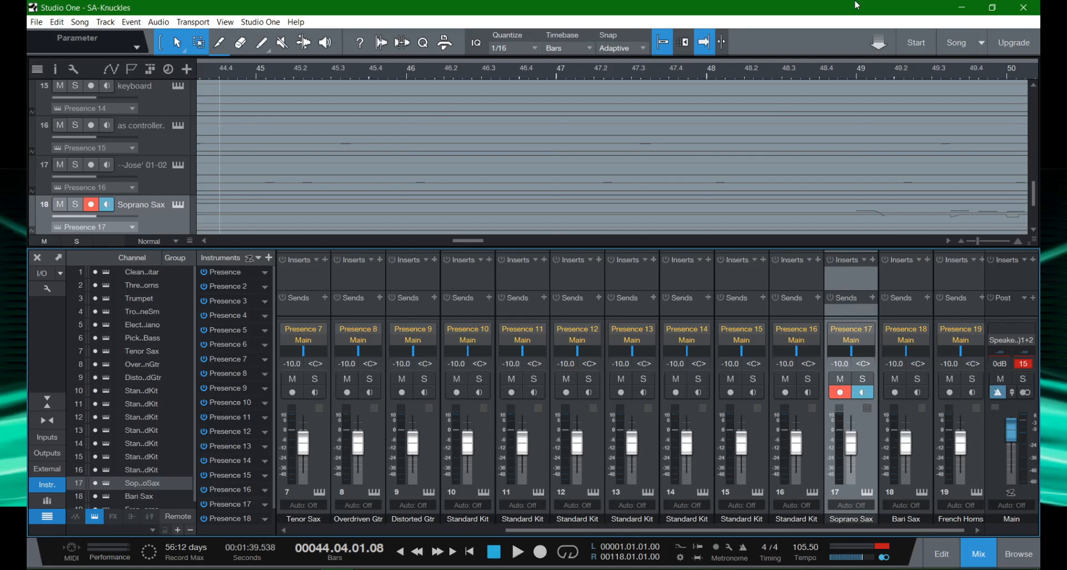
Close the open SA-Knuckles song and return to the start page.
{"action": "left_click", "coordinate": [49, 25]}
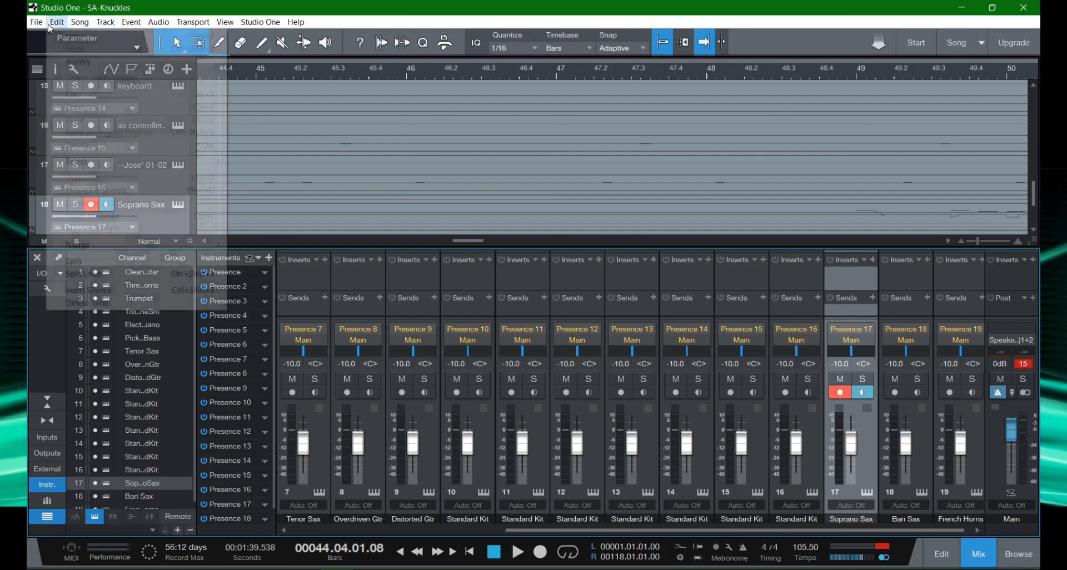
{"action": "mouse_move", "coordinate": [39, 23]}
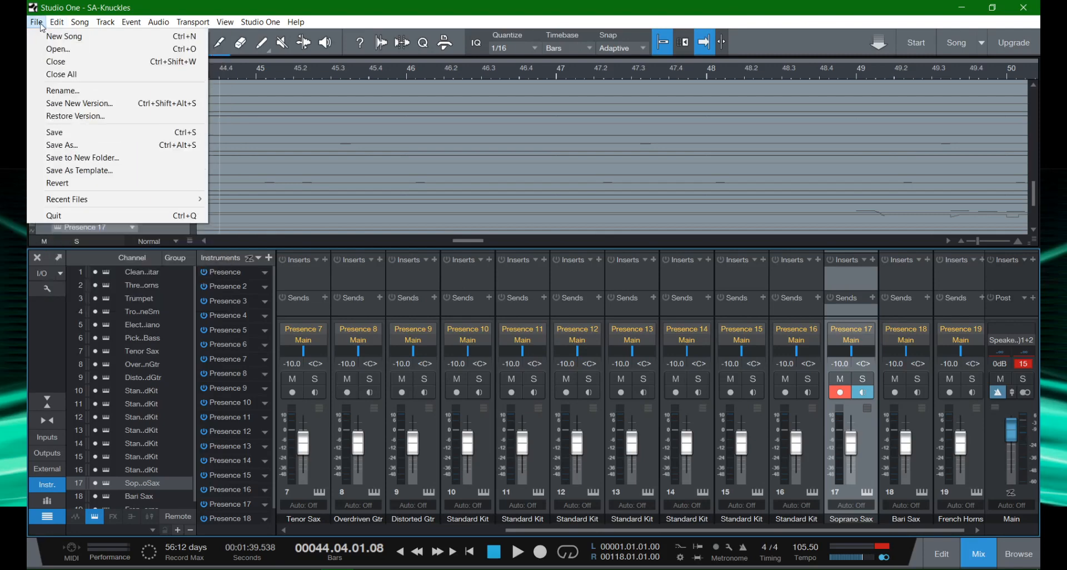
{"action": "left_click", "coordinate": [56, 62]}
{"action": "key", "text": "Right"}
{"action": "key", "text": "Return"}
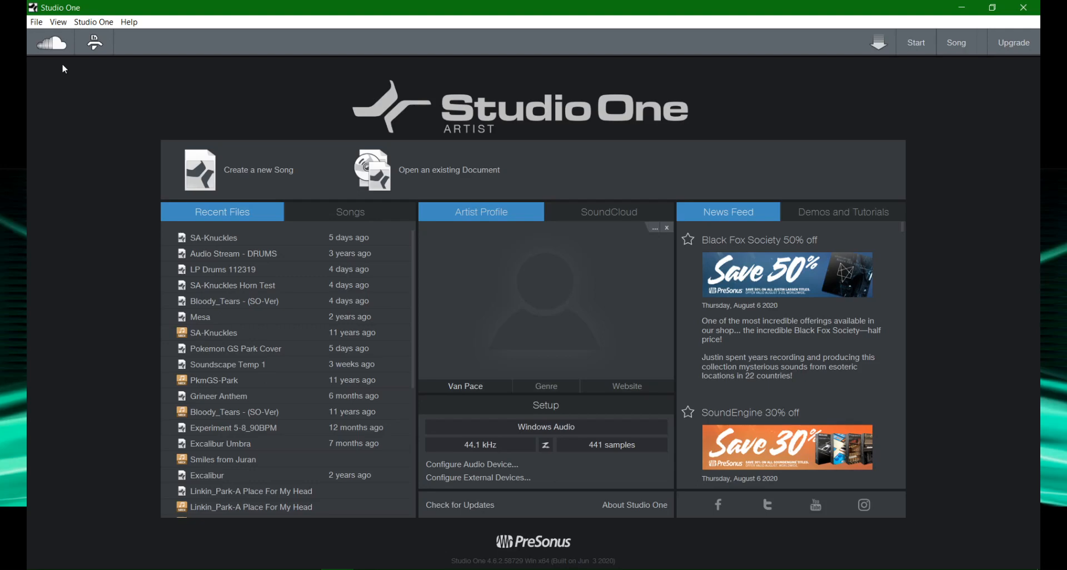
Create an empty song titled AS Drums 8620 and hide the browser.
{"action": "left_click", "coordinate": [287, 174]}
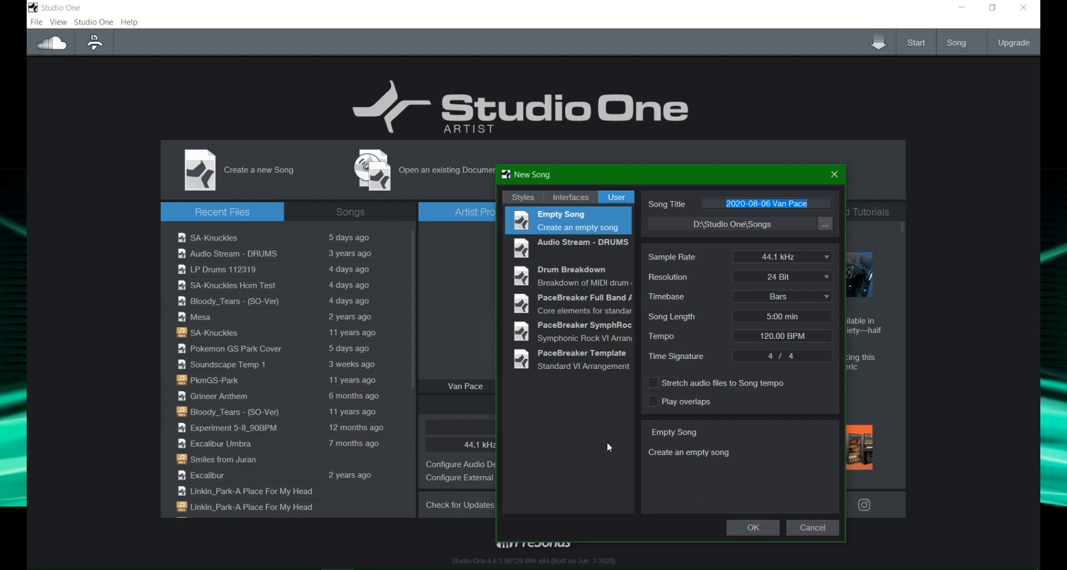
{"action": "type", "text": "AS"}
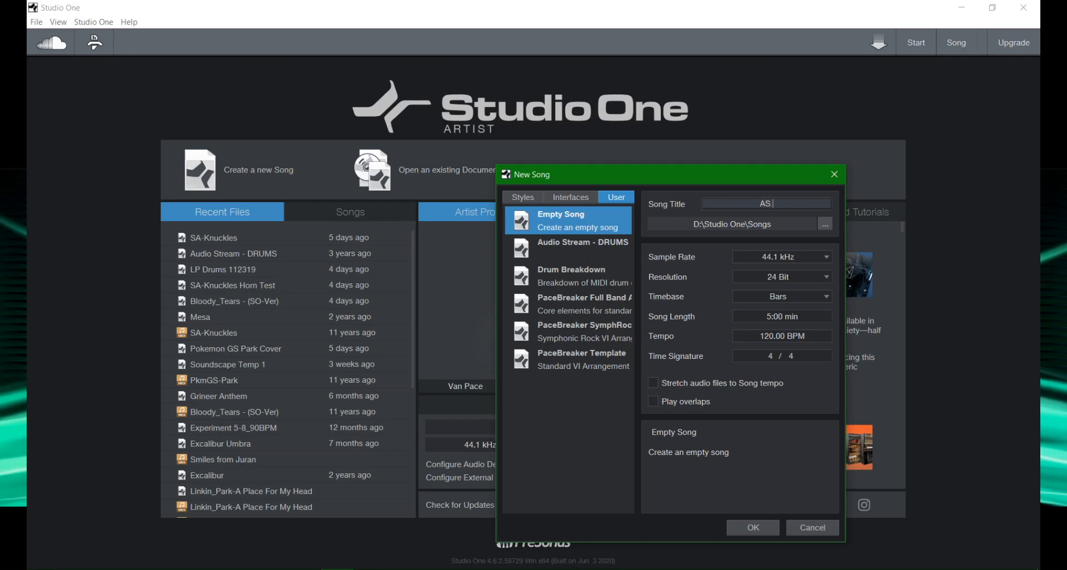
{"action": "type", "text": " Drums 8920"}
{"action": "left_click_drag", "start_coordinate": [787, 203], "coordinate": [781, 203]}
{"action": "type", "text": "620"}
{"action": "left_click", "coordinate": [764, 529]}
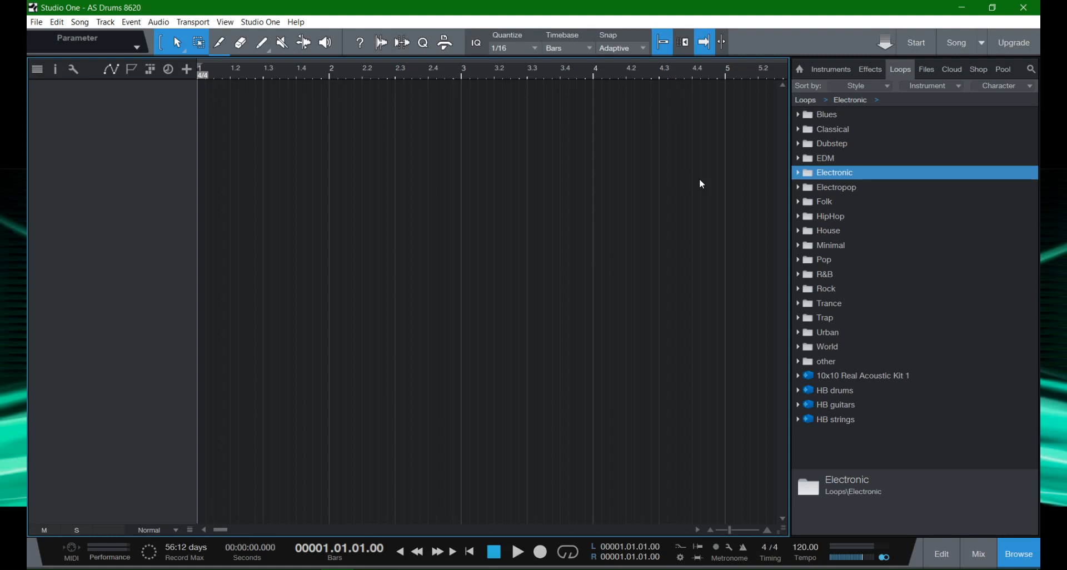
{"action": "key", "text": "F5"}
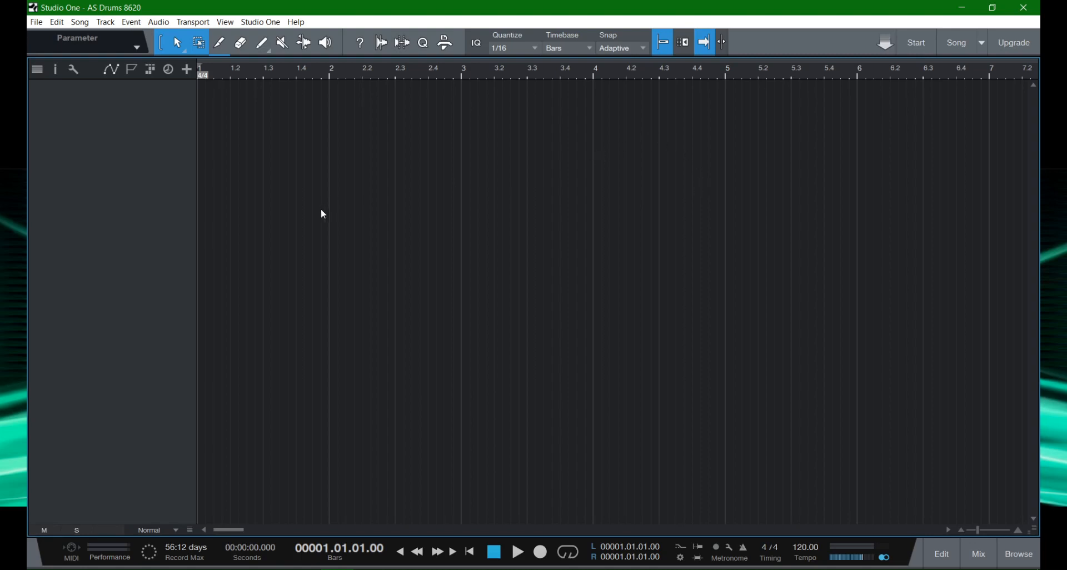
Add 12 instrument tracks named DRUMS to the song.
{"action": "left_click", "coordinate": [105, 22]}
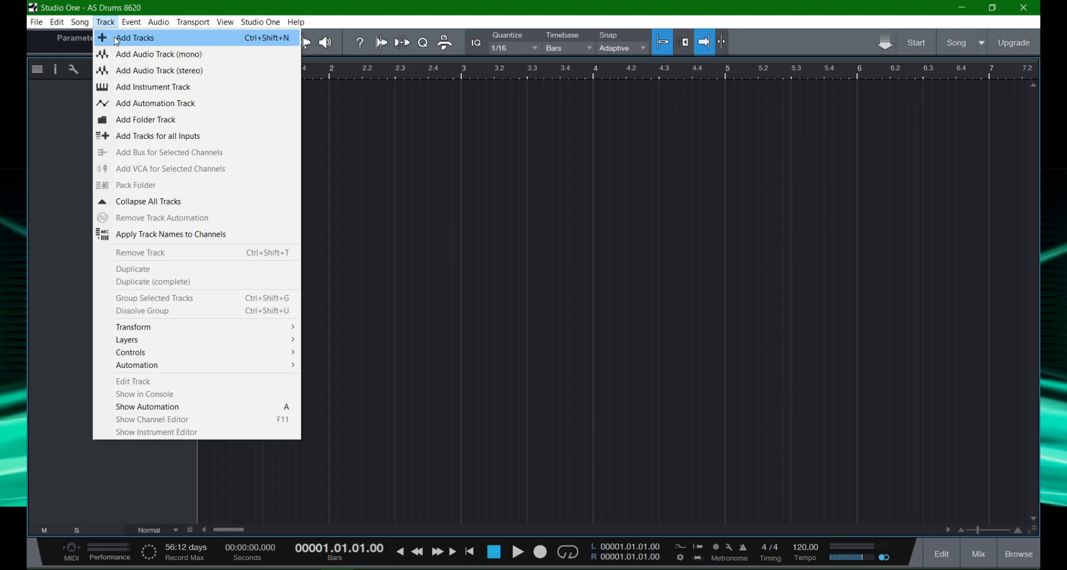
{"action": "left_click", "coordinate": [117, 37]}
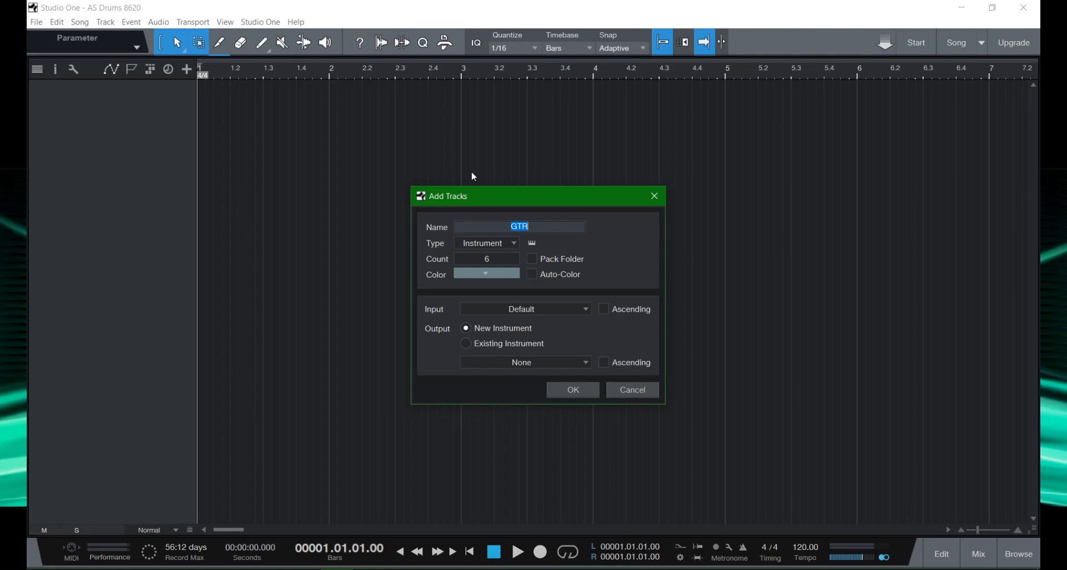
{"action": "key", "text": "BackSpace"}
{"action": "type", "text": "DRUMS"}
{"action": "left_click", "coordinate": [507, 259]}
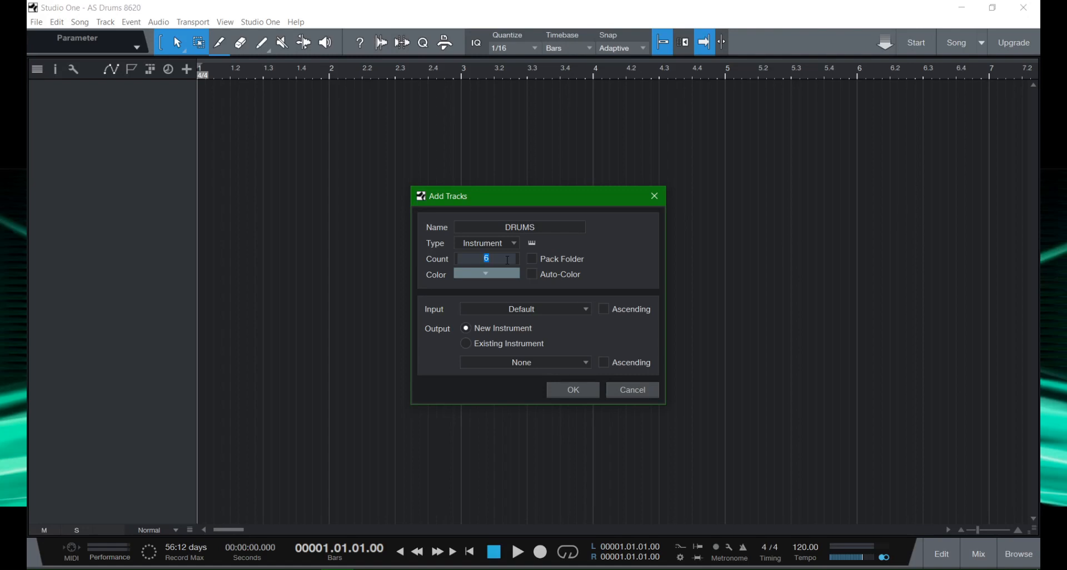
{"action": "type", "text": "12"}
{"action": "left_click", "coordinate": [576, 237]}
{"action": "left_click", "coordinate": [573, 391]}
Create a one-bar instrument part at bar 1 on the first DRUMS track.
{"action": "scroll", "coordinate": [435, 278], "scroll_direction": "up", "scroll_amount": 2}
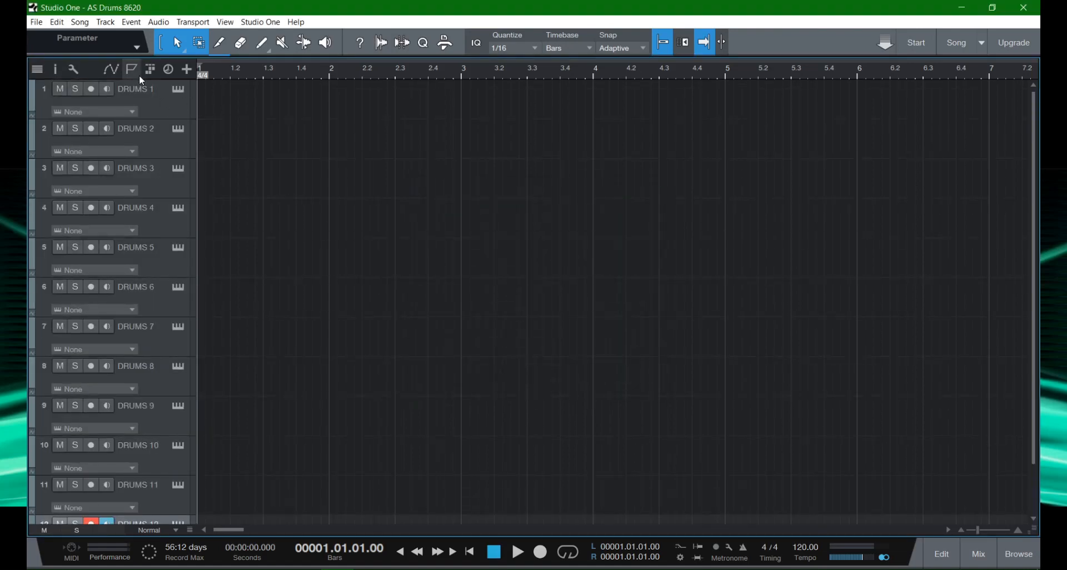
{"action": "scroll", "coordinate": [154, 155], "scroll_direction": "down", "scroll_amount": 1}
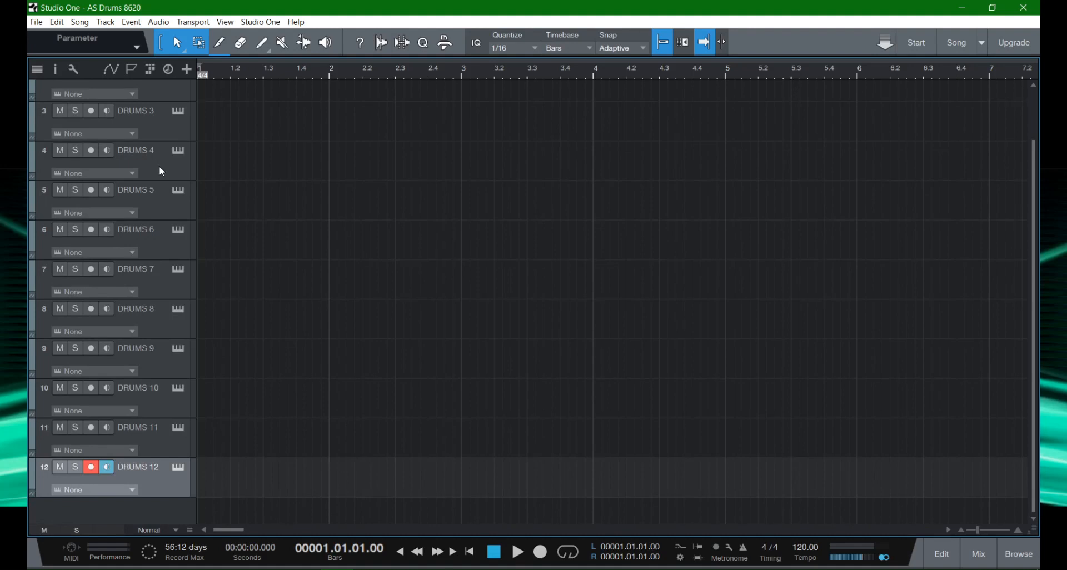
{"action": "scroll", "coordinate": [161, 168], "scroll_direction": "up", "scroll_amount": 1}
{"action": "left_click", "coordinate": [169, 96]}
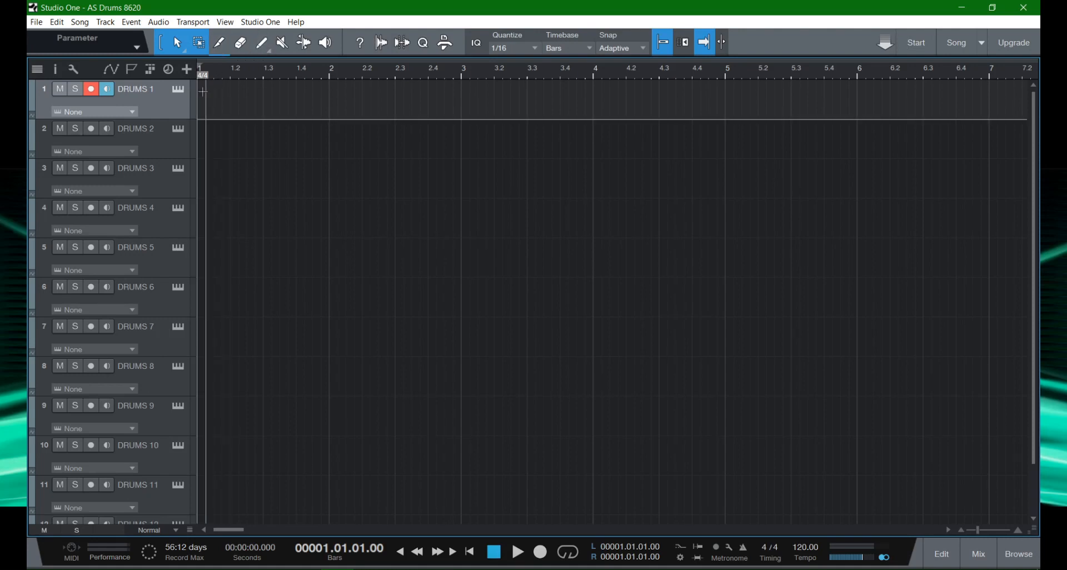
{"action": "left_click", "coordinate": [228, 100]}
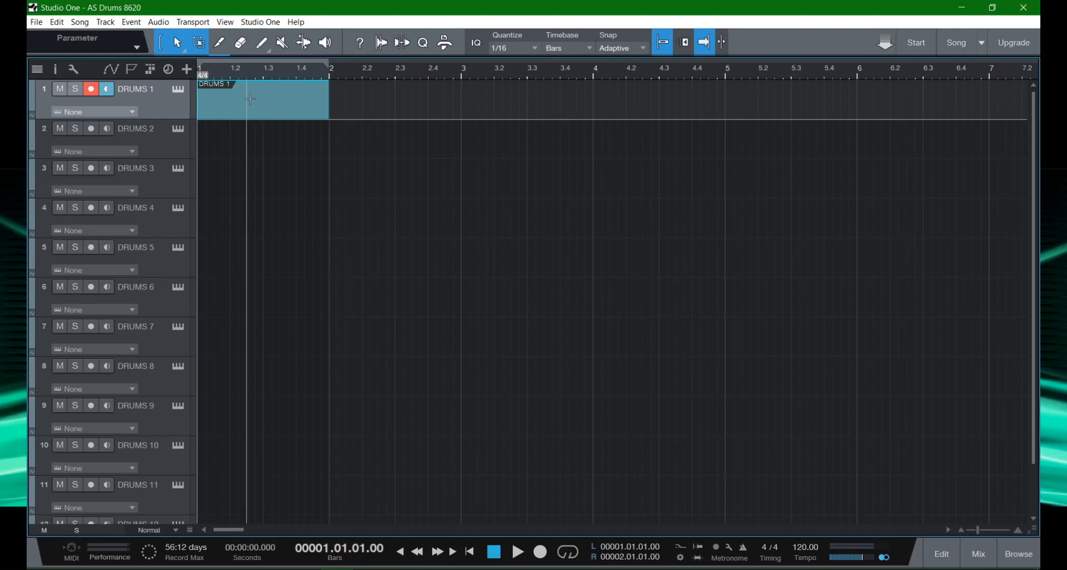
Open the first track's part in the note editor and switch the editor to drum view.
{"action": "key", "text": "F3"}
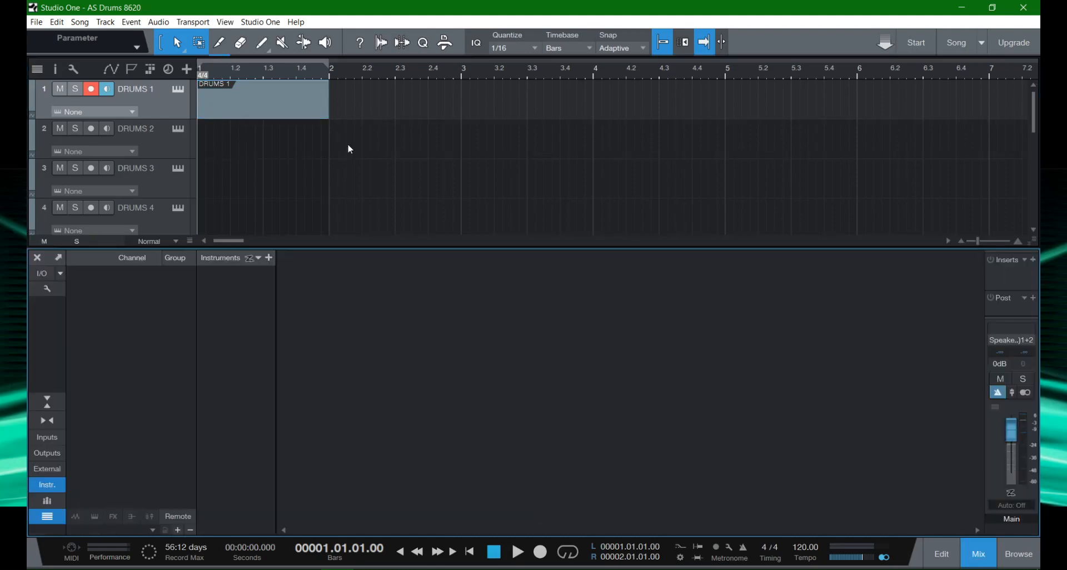
{"action": "key", "text": "F3"}
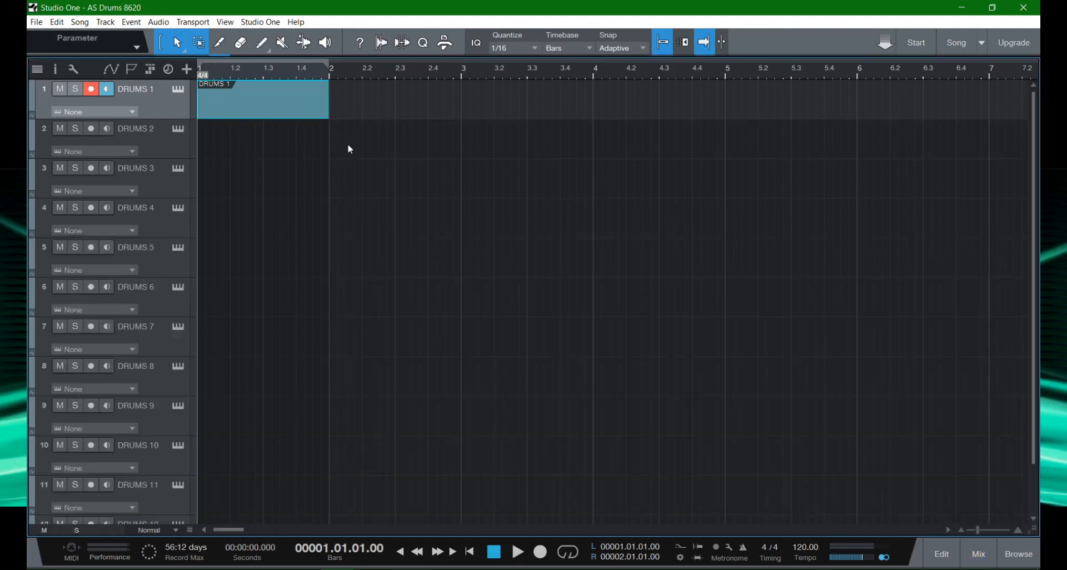
{"action": "key", "text": "F2"}
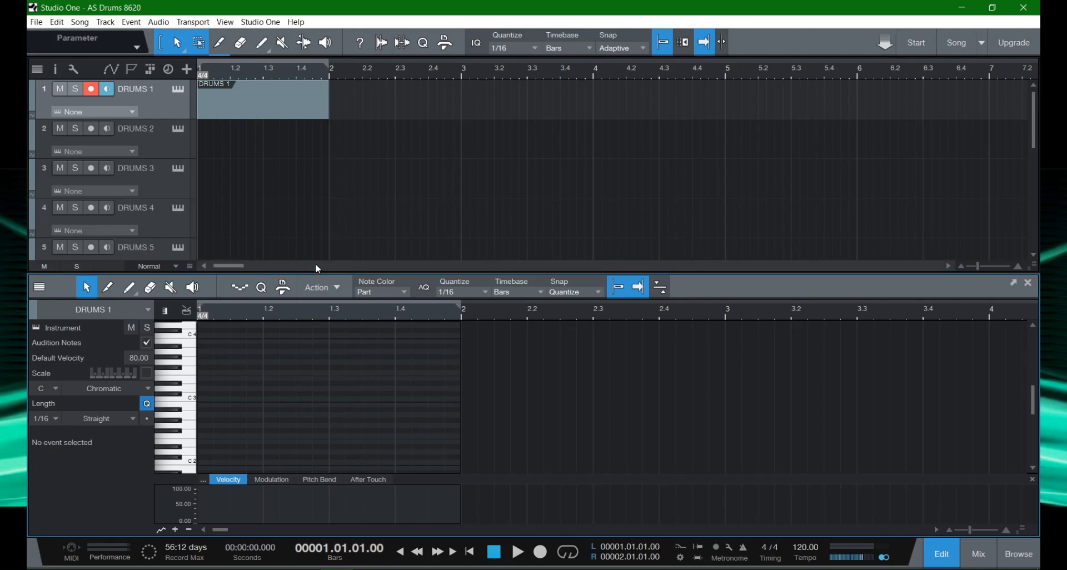
{"action": "left_click", "coordinate": [186, 311]}
Examine the available drum maps and the drum sounds listed in the GM Drums map, and close the editor.
{"action": "left_click", "coordinate": [255, 310]}
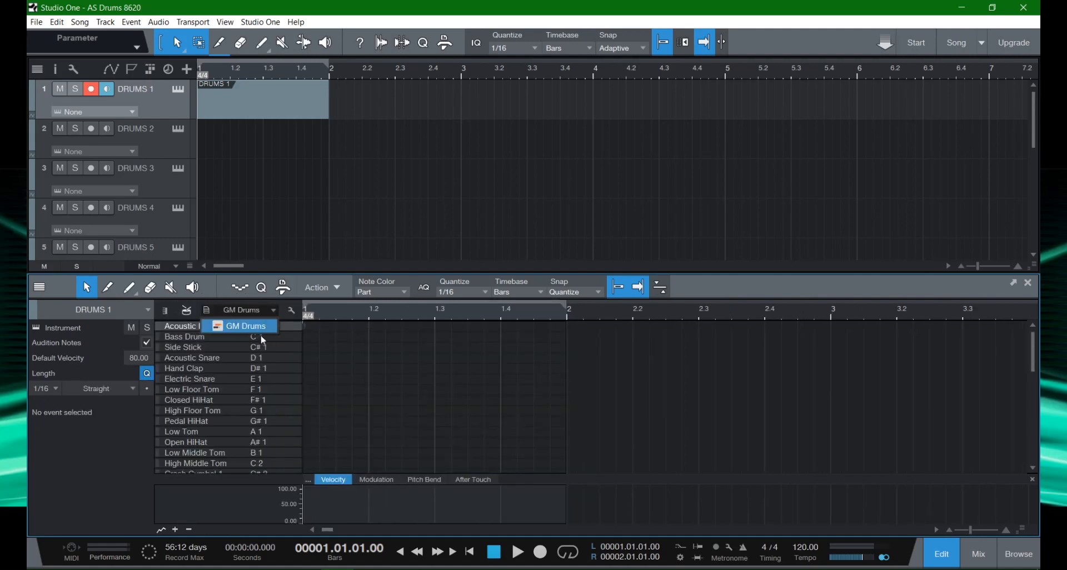
{"action": "left_click", "coordinate": [268, 305]}
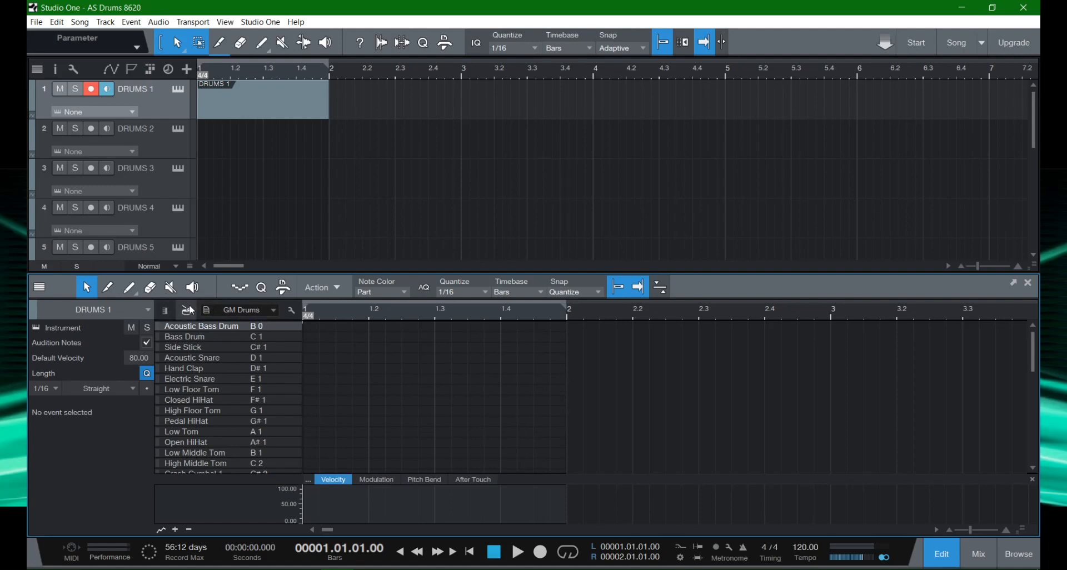
{"action": "left_click", "coordinate": [242, 310]}
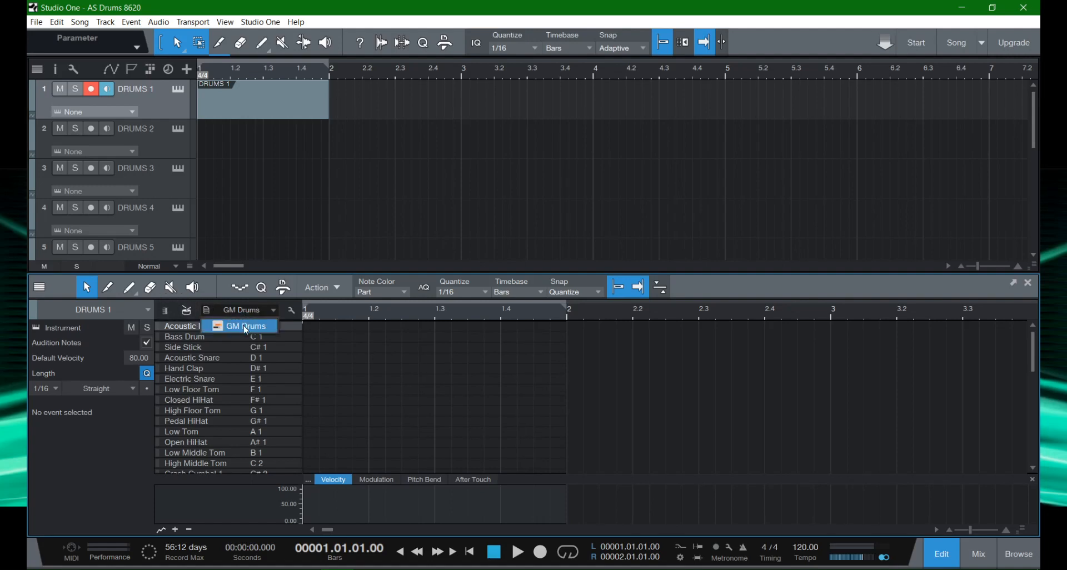
{"action": "left_click", "coordinate": [240, 311]}
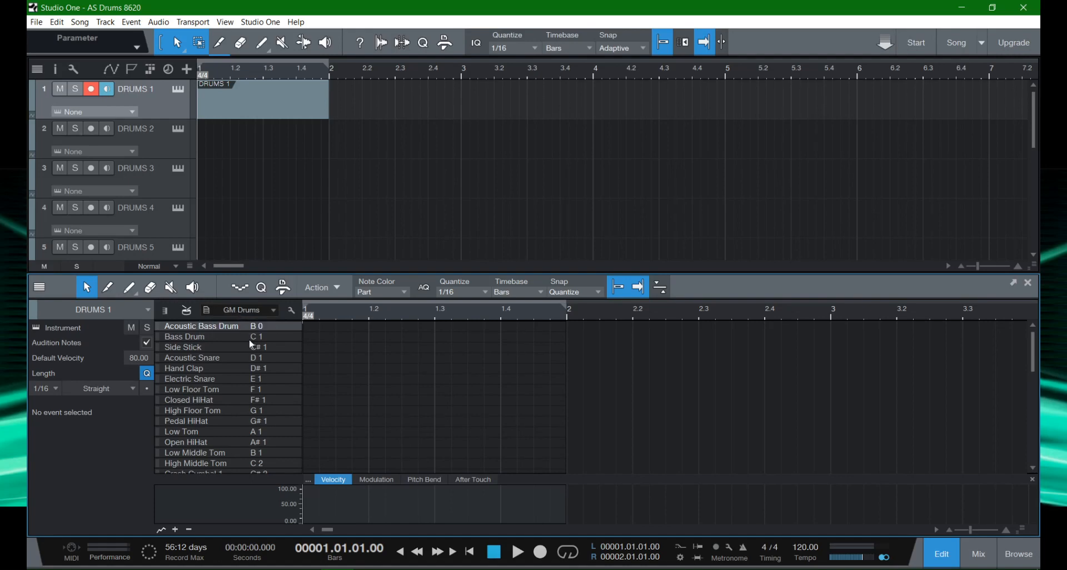
{"action": "left_click", "coordinate": [216, 336]}
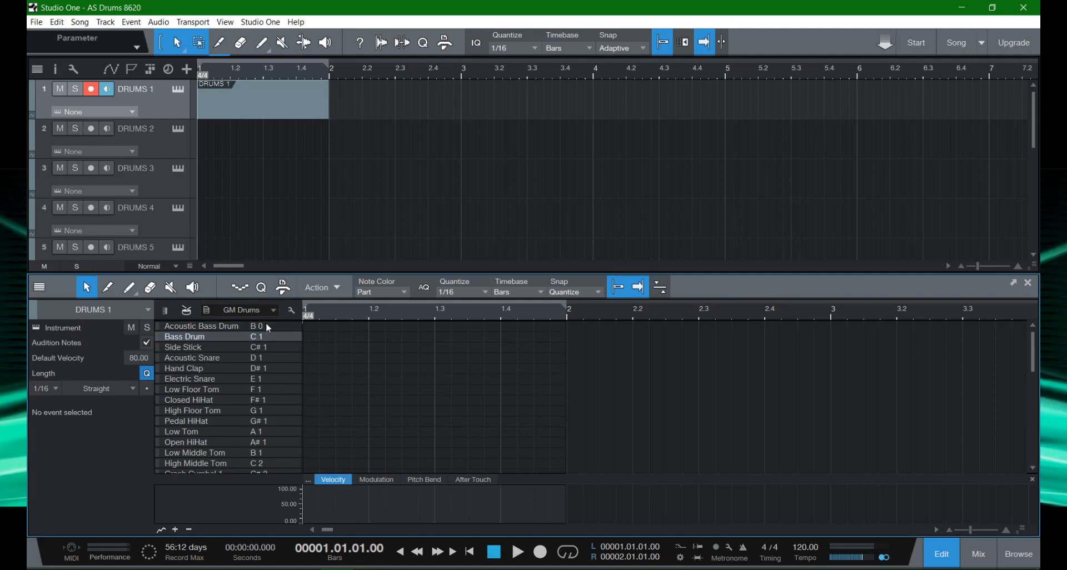
{"action": "scroll", "coordinate": [221, 418], "scroll_direction": "down", "scroll_amount": 6}
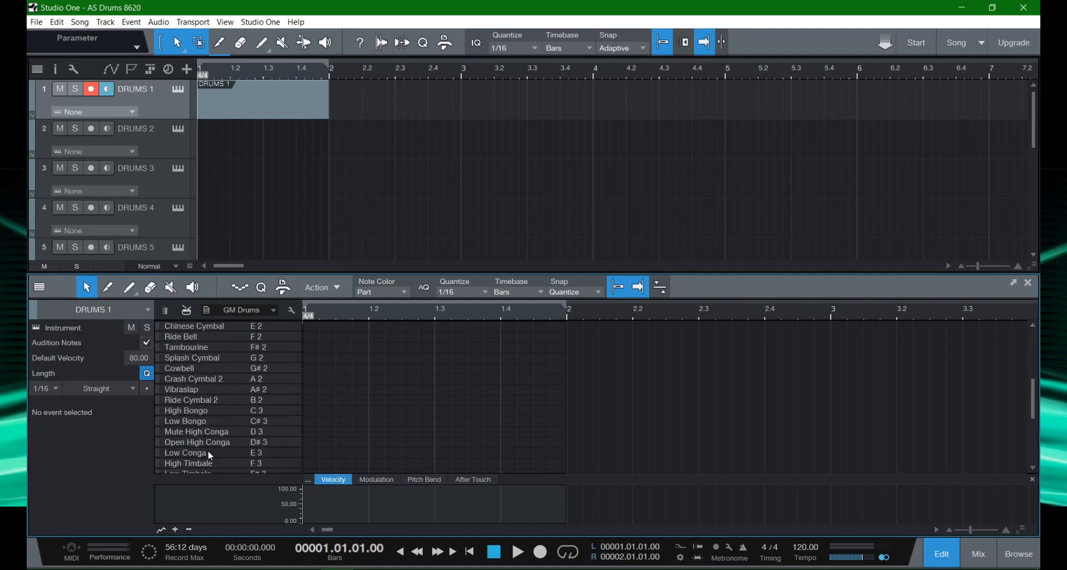
{"action": "scroll", "coordinate": [209, 450], "scroll_direction": "down", "scroll_amount": 3}
{"action": "scroll", "coordinate": [209, 450], "scroll_direction": "up", "scroll_amount": 3}
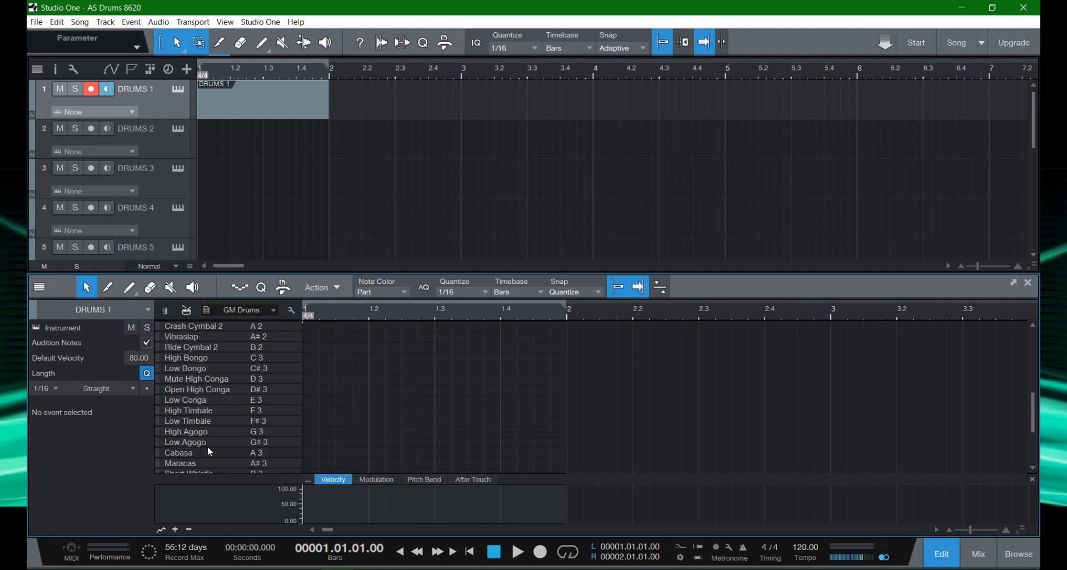
{"action": "scroll", "coordinate": [209, 448], "scroll_direction": "up", "scroll_amount": 6}
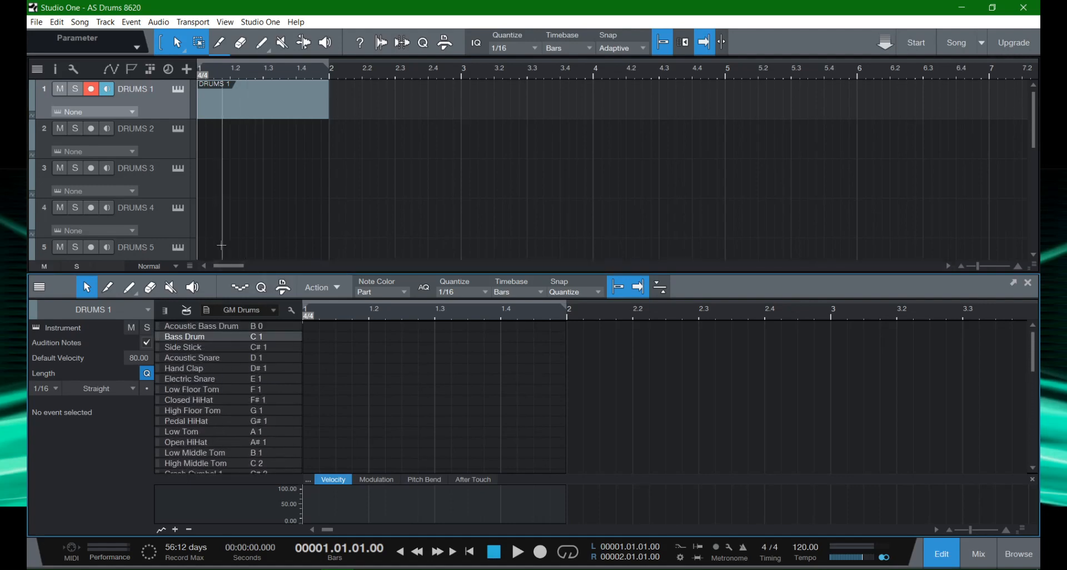
{"action": "key", "text": "F3"}
{"action": "key", "text": "F3"}
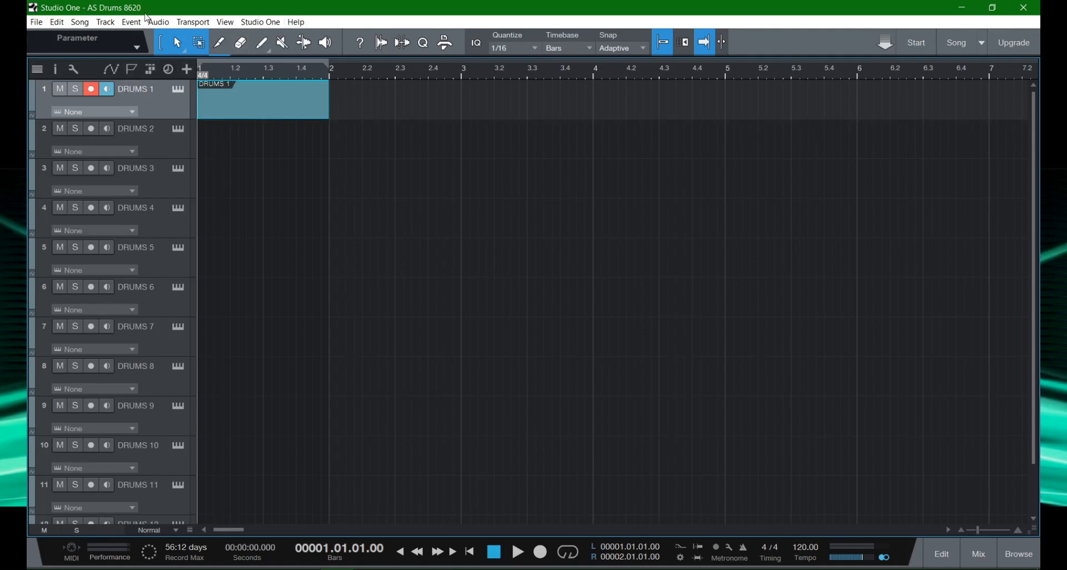
Rename track 1 as DRUMS by removing its number.
{"action": "double_click", "coordinate": [136, 91]}
{"action": "key", "text": "Right"}
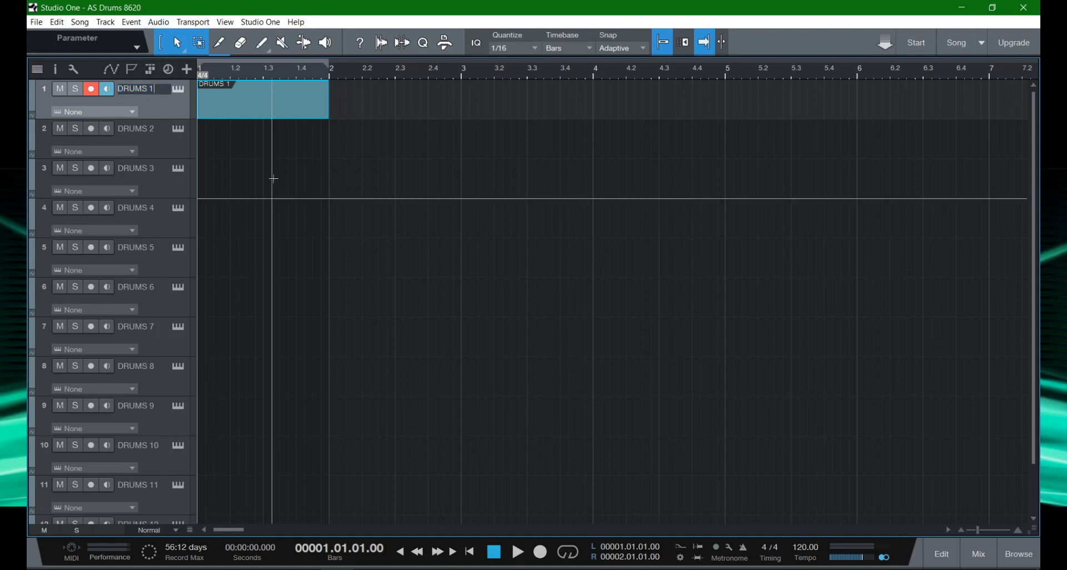
{"action": "key", "text": "BackSpace"}
{"action": "key", "text": "BackSpace"}
{"action": "key", "text": "Return"}
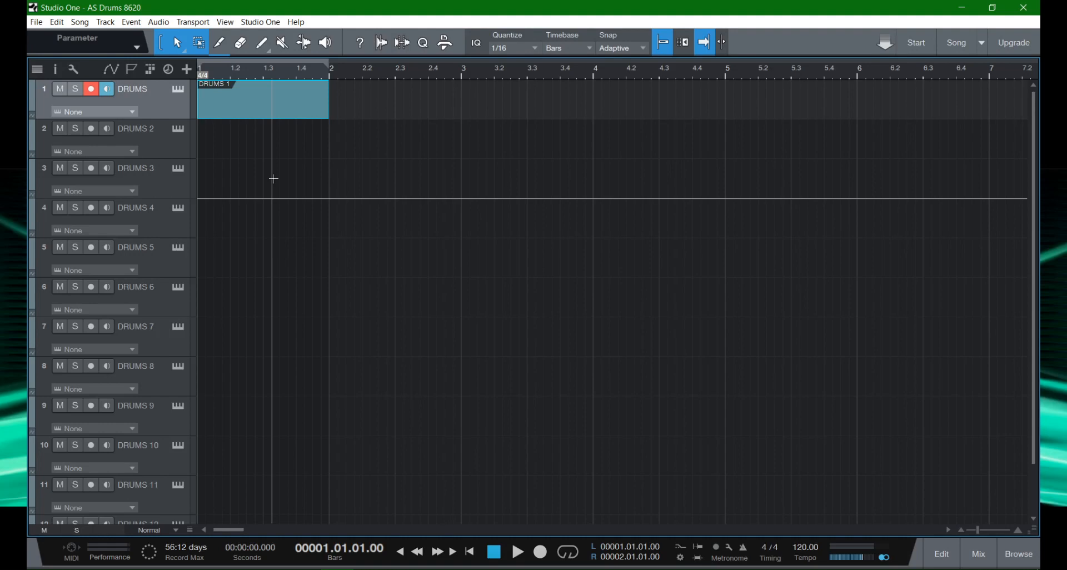
Rename track 2 as Kick In and track 3 as Kick Out.
{"action": "double_click", "coordinate": [140, 132]}
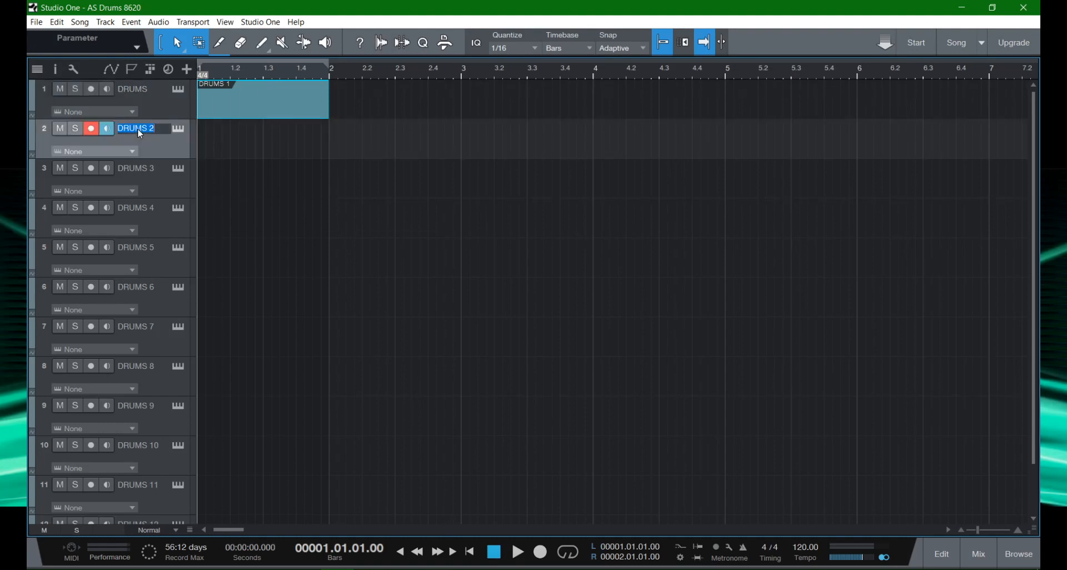
{"action": "type", "text": "Kick In"}
{"action": "double_click", "coordinate": [153, 167]}
{"action": "type", "text": "Kick Out"}
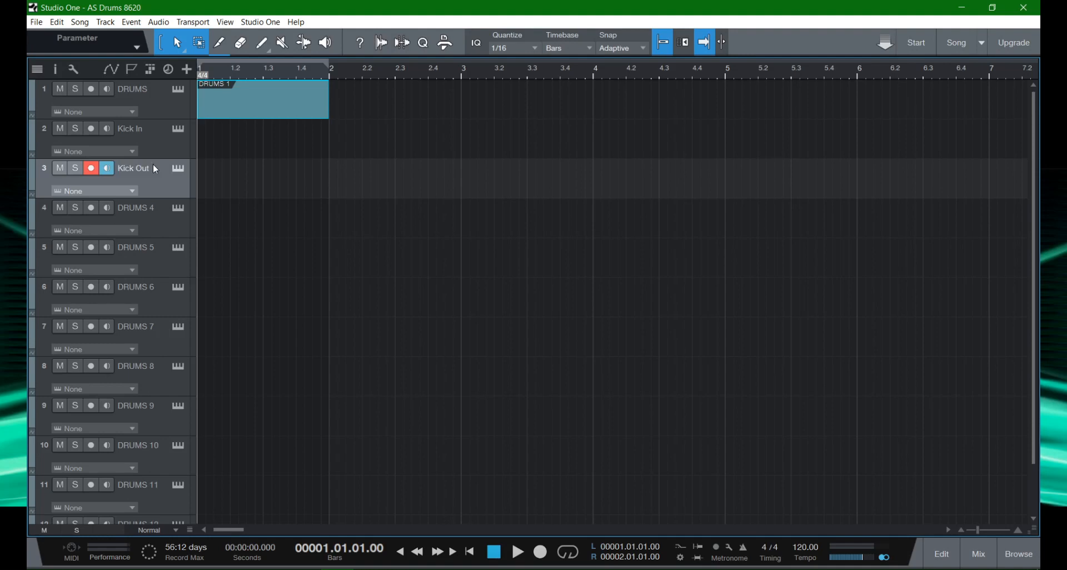
Rename track 4 as Snare Top and track 5 as Snare Btm.
{"action": "left_click", "coordinate": [143, 211]}
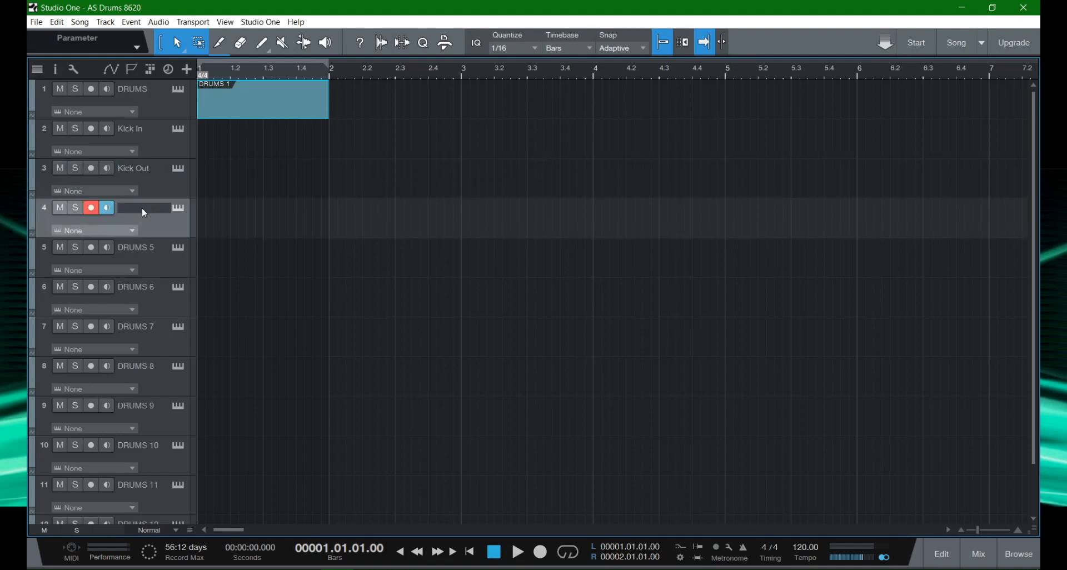
{"action": "type", "text": "Snare Top"}
{"action": "key", "text": "Return"}
{"action": "double_click", "coordinate": [154, 248]}
{"action": "type", "text": "Snare"}
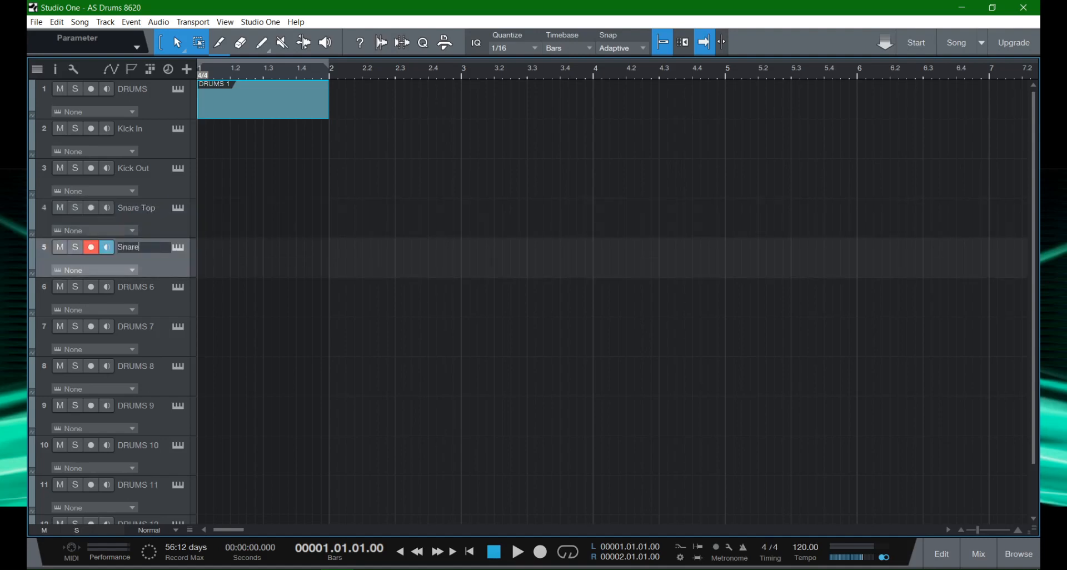
{"action": "type", "text": " Btm"}
Rename track 6 as Hi Hat and track 7 as Tom Hi.
{"action": "double_click", "coordinate": [146, 285]}
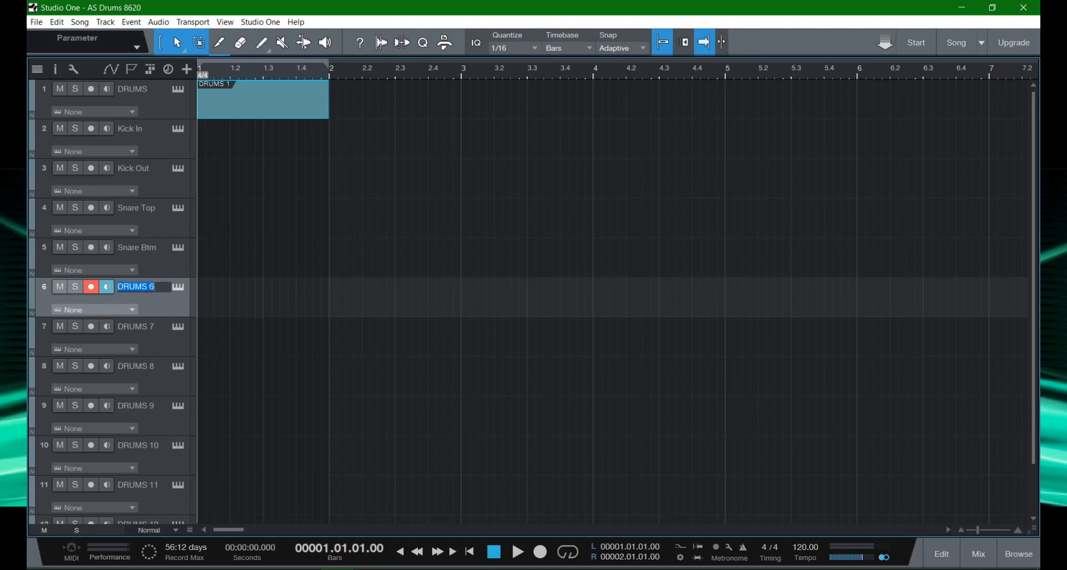
{"action": "type", "text": "Hi Hat"}
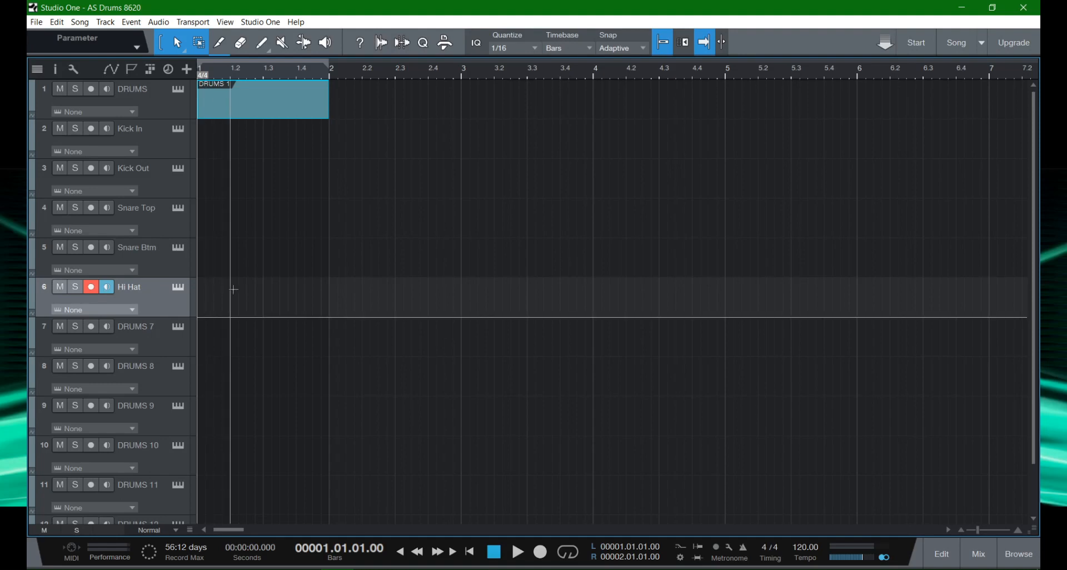
{"action": "left_click", "coordinate": [139, 329]}
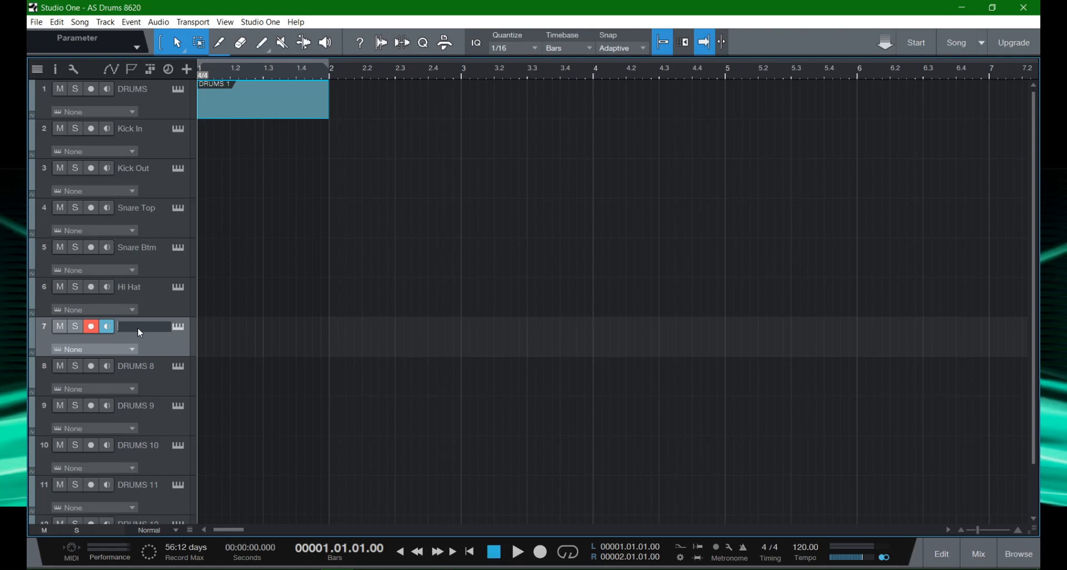
{"action": "type", "text": "Hi"}
{"action": "key", "text": "Home"}
{"action": "type", "text": "Tom"}
{"action": "key", "text": "Return"}
Rename track 8 as Tom M and track 9 as Tom L, and shorten track 7's name to Tom H.
{"action": "double_click", "coordinate": [141, 361]}
{"action": "type", "text": "Tom "}
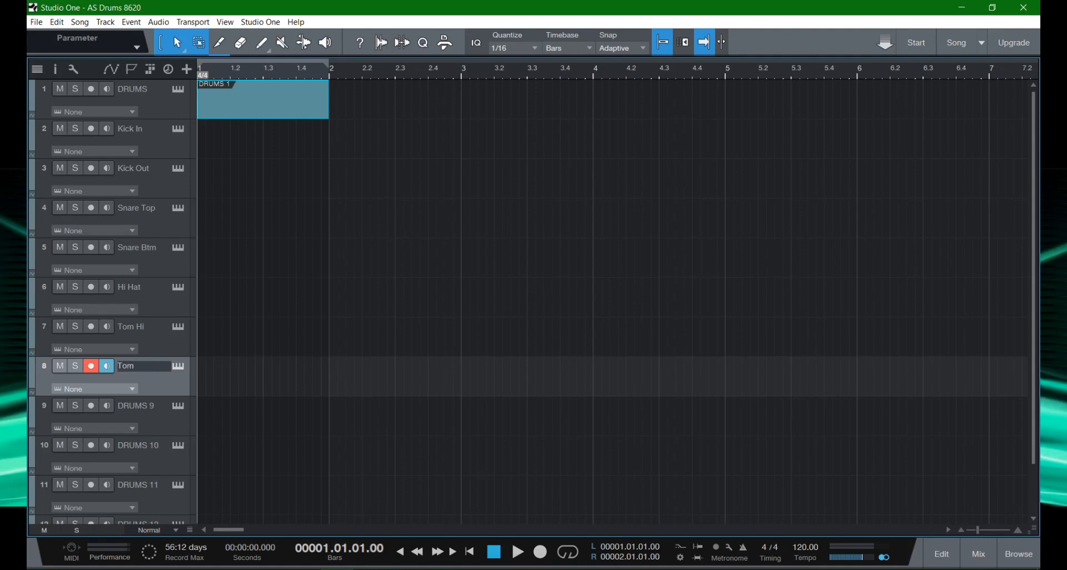
{"action": "type", "text": "M"}
{"action": "double_click", "coordinate": [145, 405]}
{"action": "type", "text": "Tom L"}
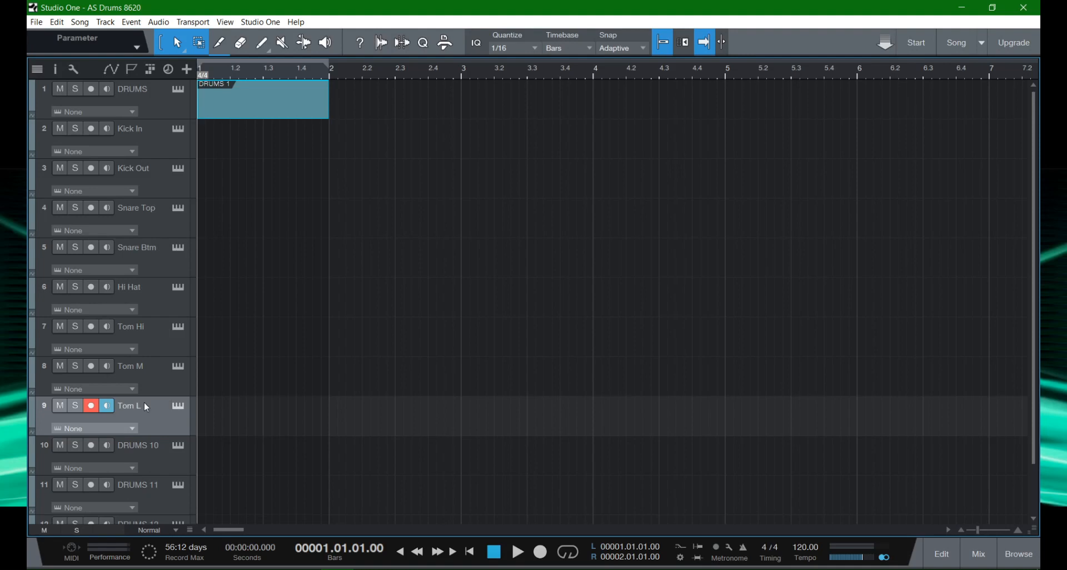
{"action": "left_click", "coordinate": [144, 328]}
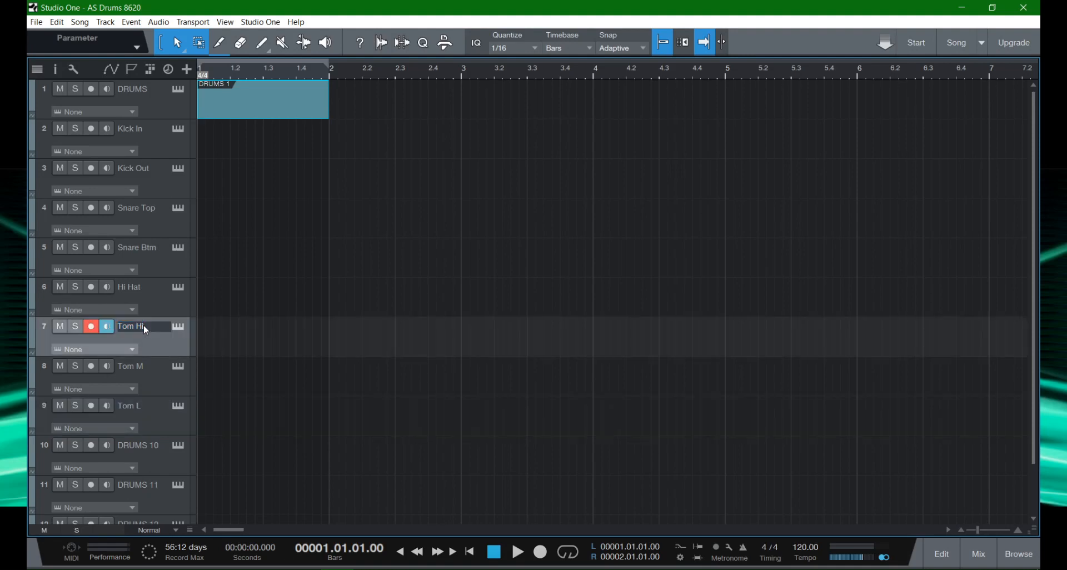
Rename tracks 10, 11 and 12 as Crash, Ride and Splash.
{"action": "scroll", "coordinate": [148, 364], "scroll_direction": "down", "scroll_amount": 1}
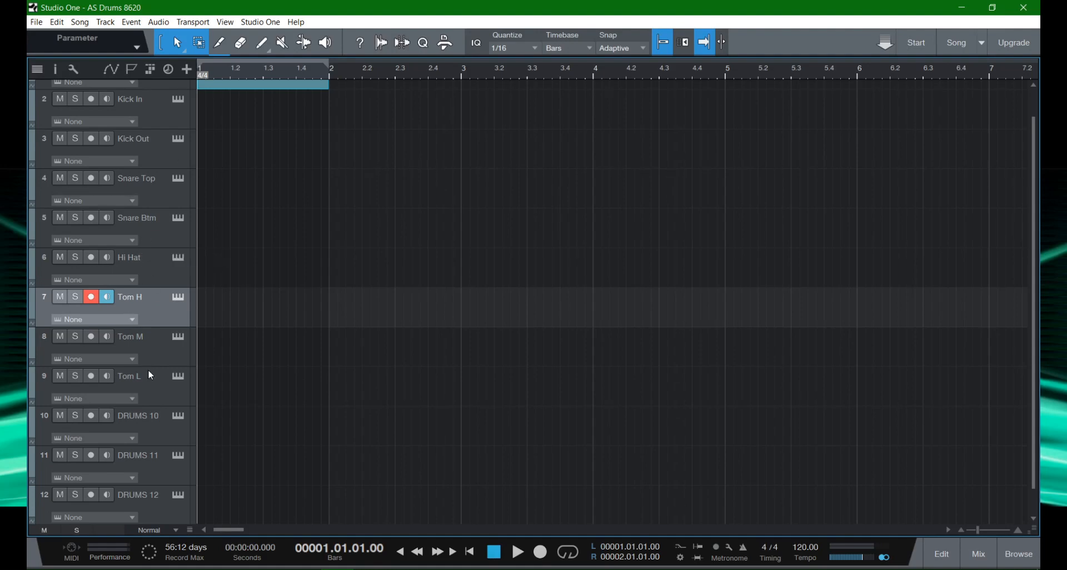
{"action": "scroll", "coordinate": [150, 376], "scroll_direction": "down", "scroll_amount": 1}
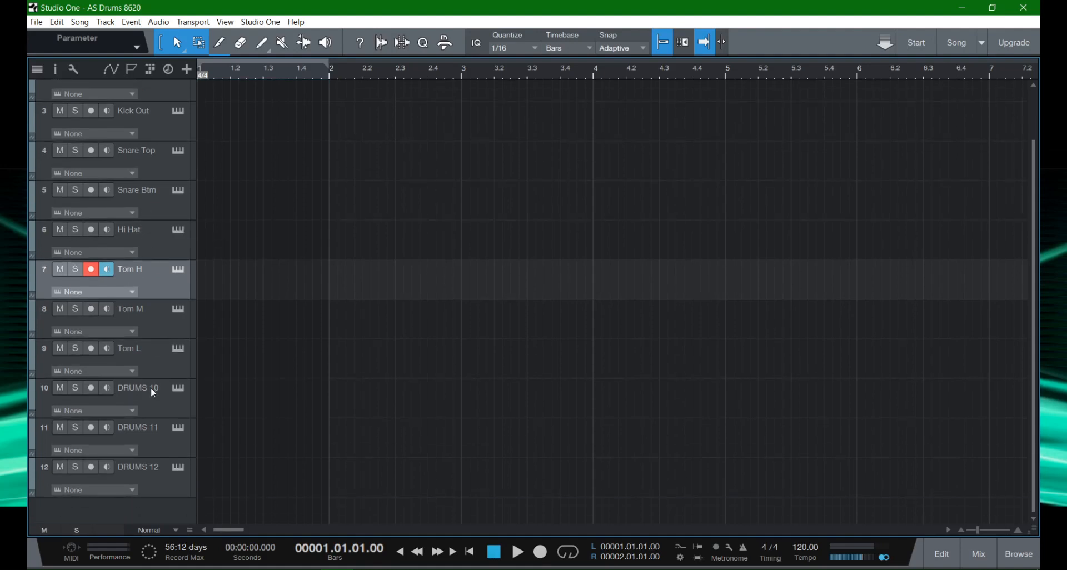
{"action": "double_click", "coordinate": [151, 387]}
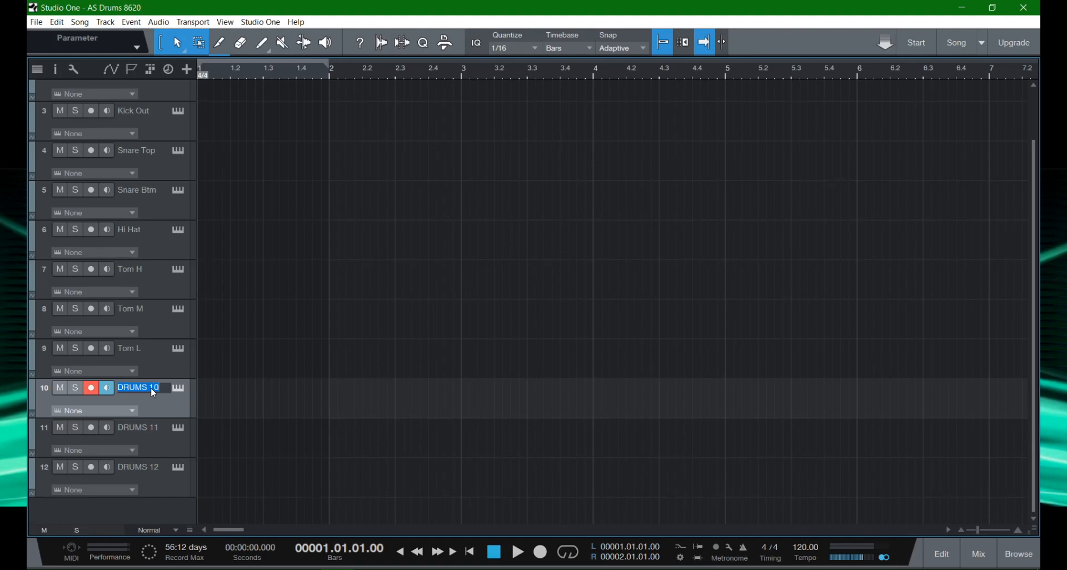
{"action": "type", "text": "Crash"}
{"action": "left_click", "coordinate": [149, 424]}
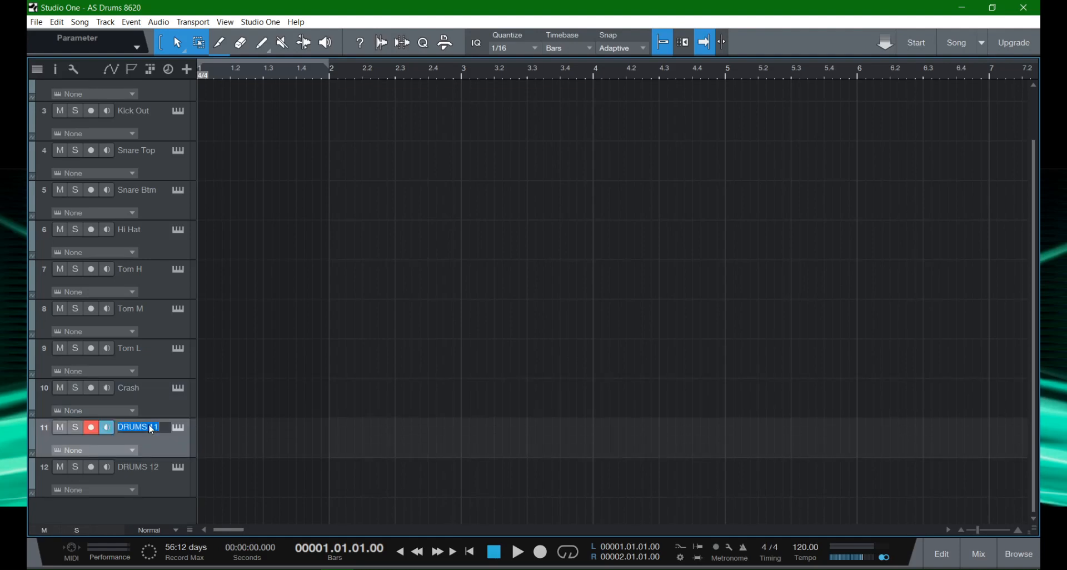
{"action": "type", "text": "Ride"}
{"action": "double_click", "coordinate": [158, 466]}
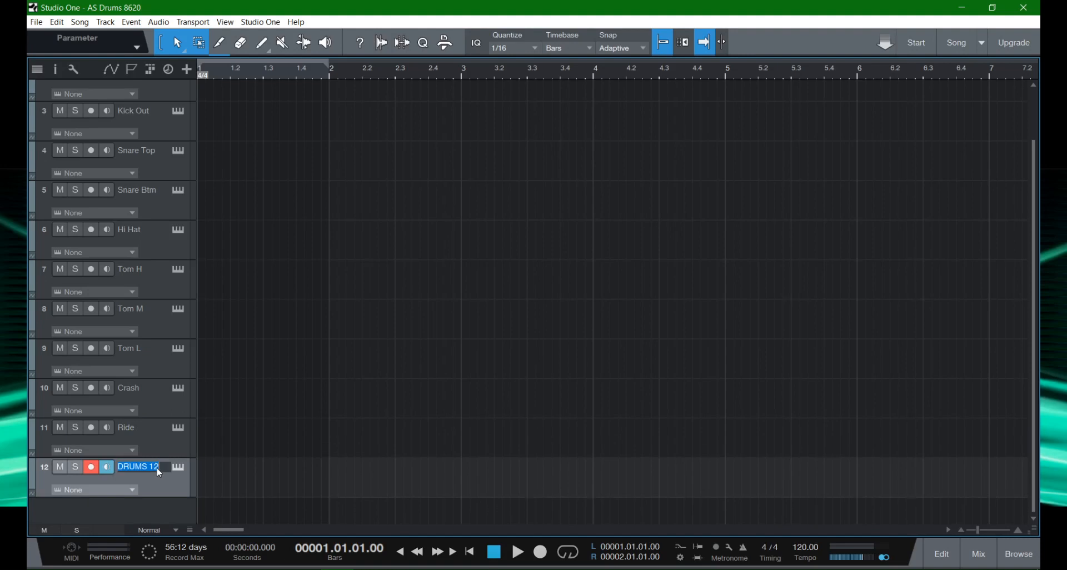
{"action": "type", "text": "Splash"}
{"action": "key", "text": "Return"}
Check the full list of renamed tracks and delete the old DRUMS 1 event from the first track.
{"action": "scroll", "coordinate": [220, 248], "scroll_direction": "up", "scroll_amount": 2}
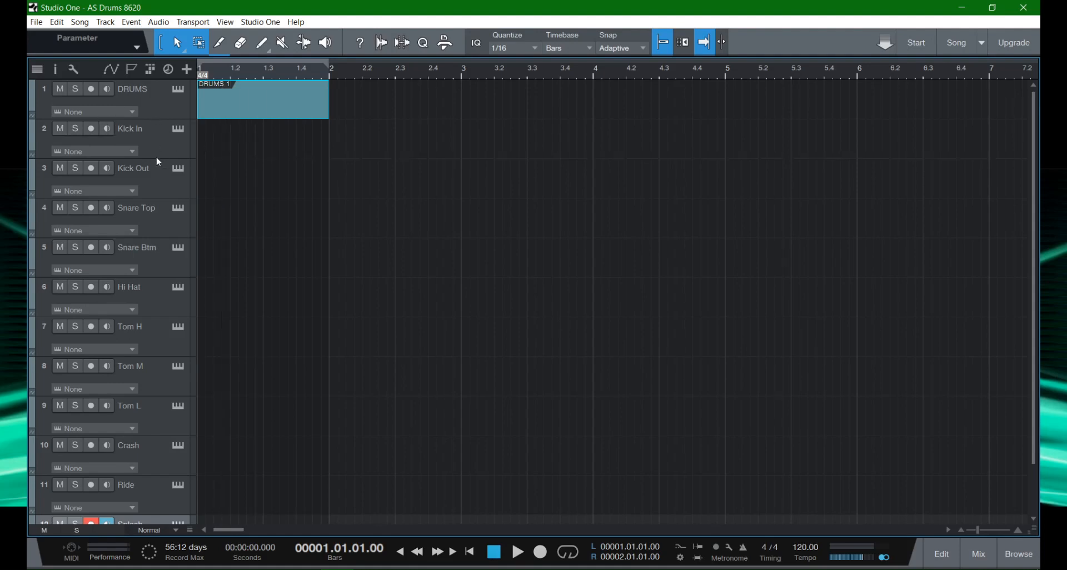
{"action": "scroll", "coordinate": [163, 111], "scroll_direction": "down", "scroll_amount": 2}
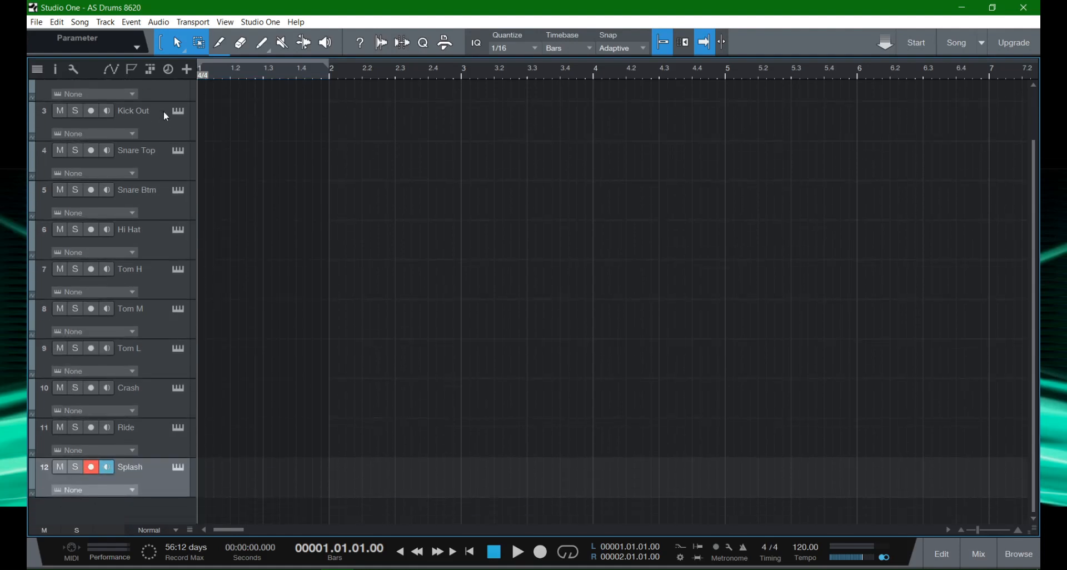
{"action": "scroll", "coordinate": [163, 111], "scroll_direction": "up", "scroll_amount": 2}
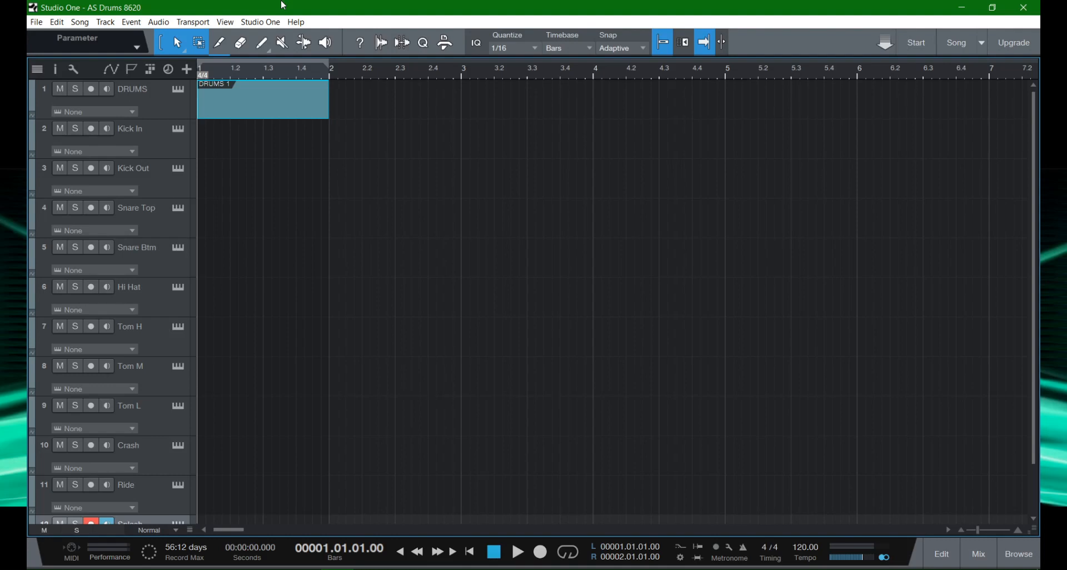
{"action": "key", "text": "Delete"}
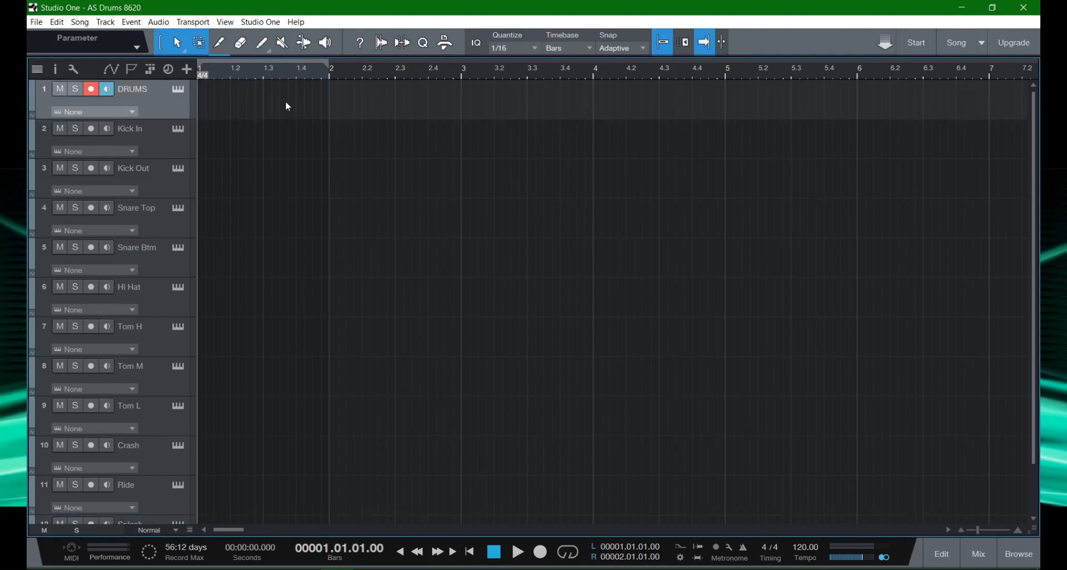
Create an empty one-bar instrument part at bar 1 on each of the DRUMS, Kick In, Kick Out and Snare Top tracks.
{"action": "left_click", "coordinate": [206, 90]}
{"action": "left_click", "coordinate": [208, 134]}
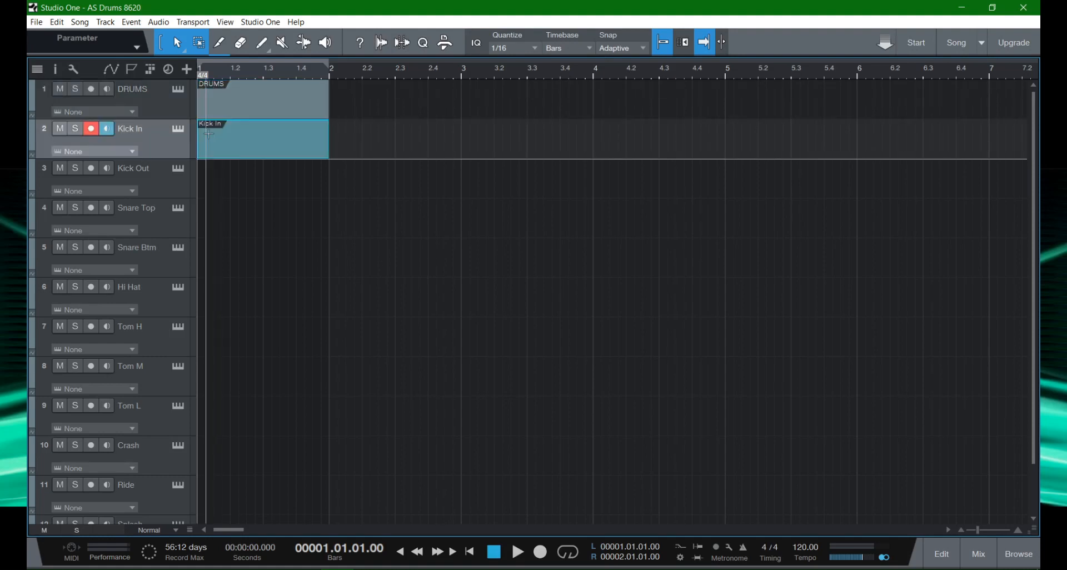
{"action": "left_click", "coordinate": [206, 175]}
{"action": "left_click", "coordinate": [206, 215]}
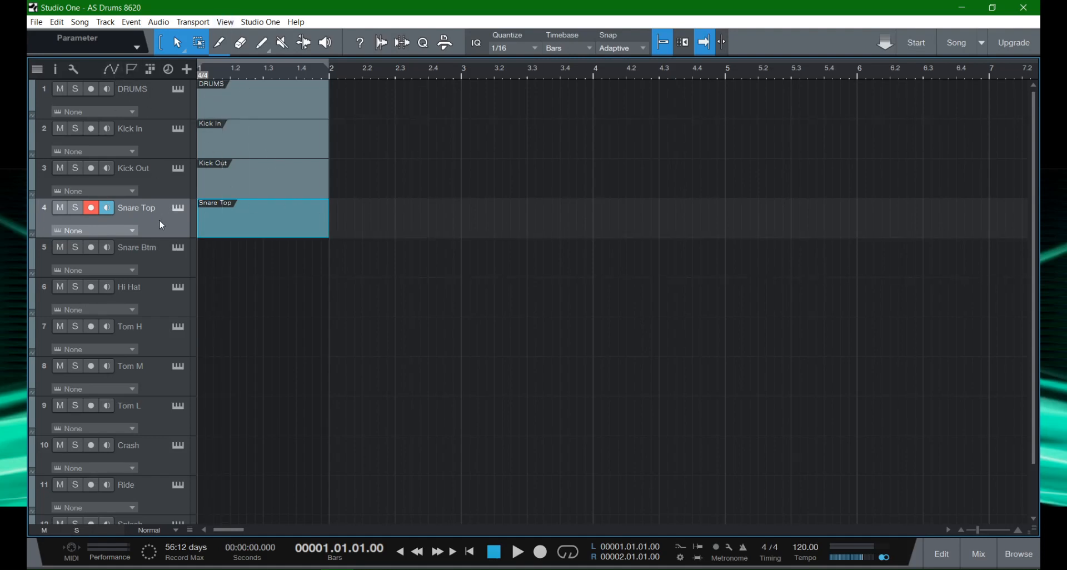
View the DRUMS part's GM Drums map in the note editor and the mixer console, and close both views.
{"action": "scroll", "coordinate": [319, 250], "scroll_direction": "down", "scroll_amount": 2}
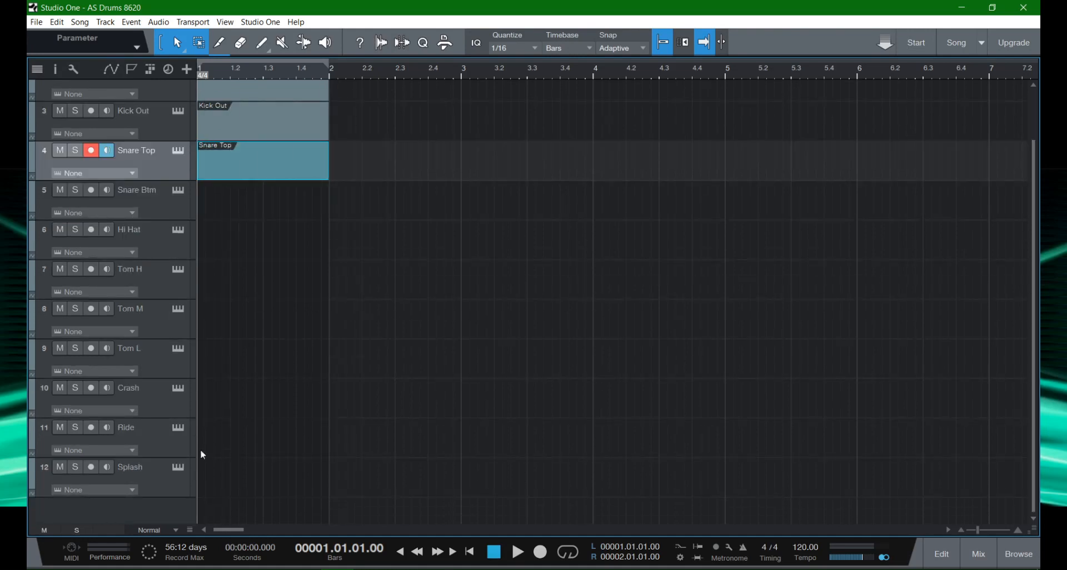
{"action": "scroll", "coordinate": [248, 284], "scroll_direction": "up", "scroll_amount": 2}
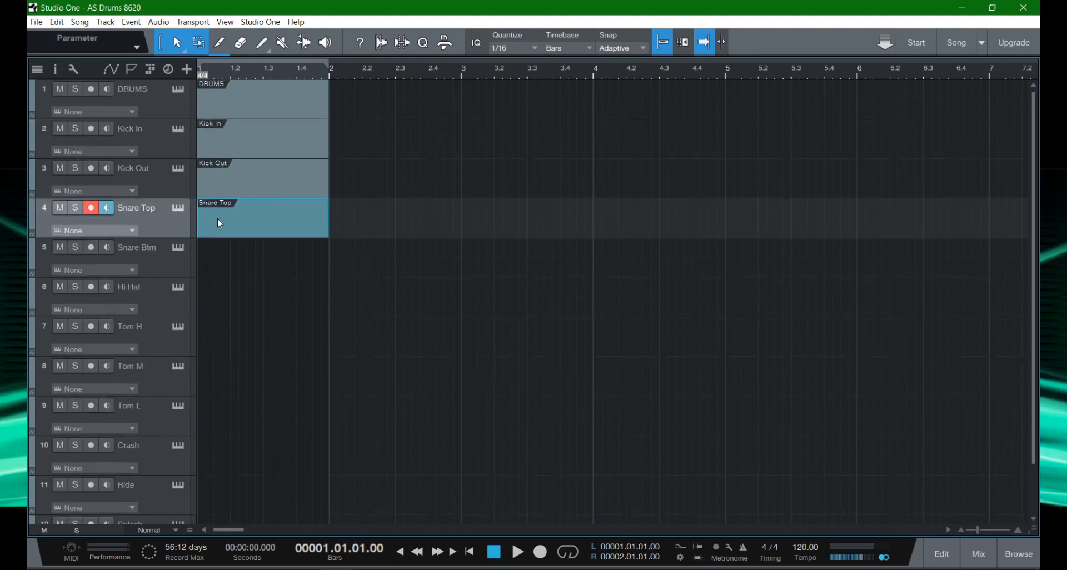
{"action": "left_click", "coordinate": [242, 115]}
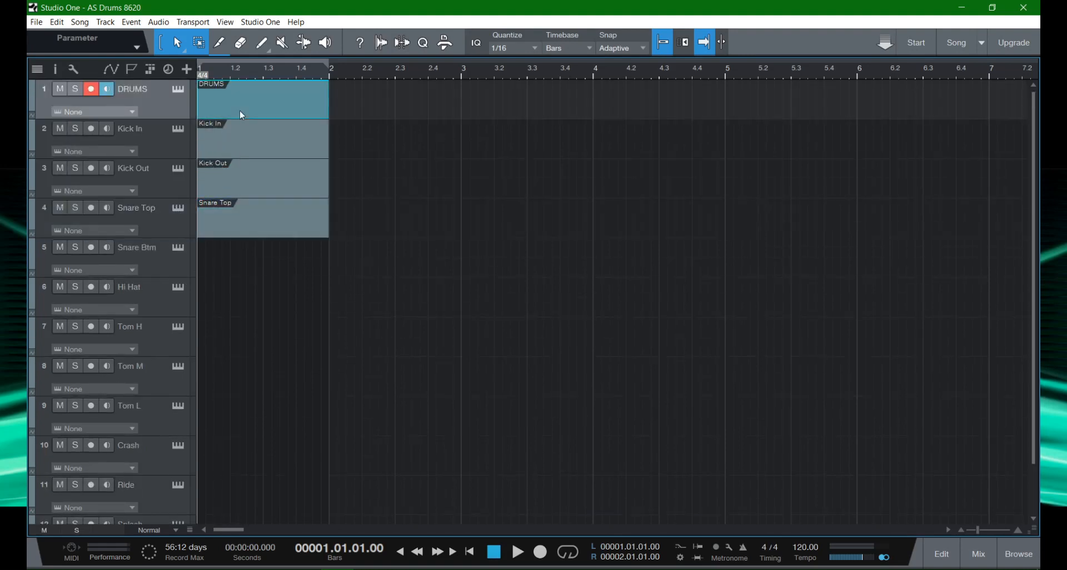
{"action": "key", "text": "F4"}
{"action": "key", "text": "F4"}
{"action": "key", "text": "F2"}
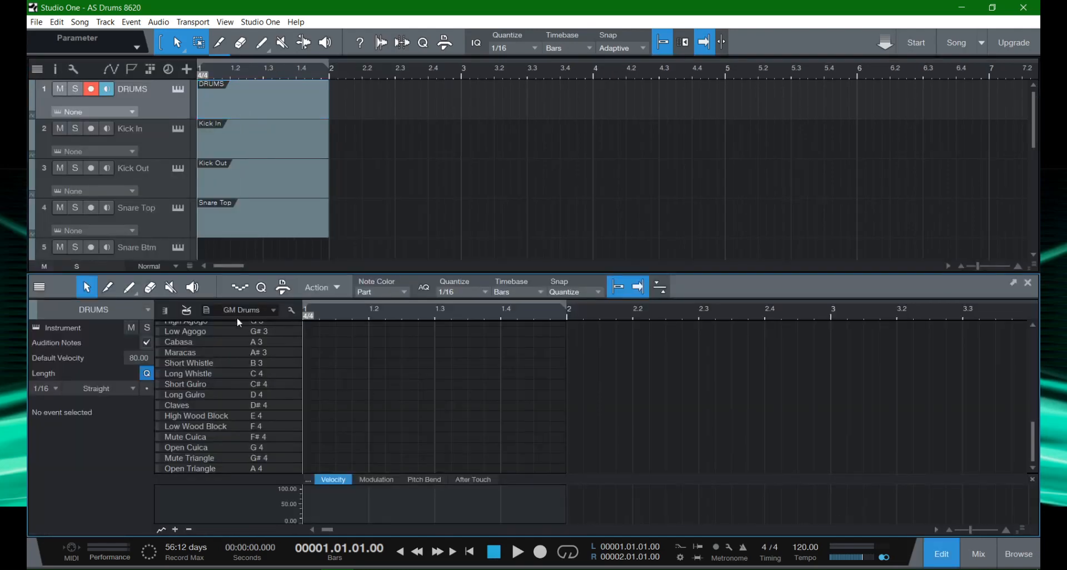
{"action": "scroll", "coordinate": [245, 385], "scroll_direction": "up", "scroll_amount": 1}
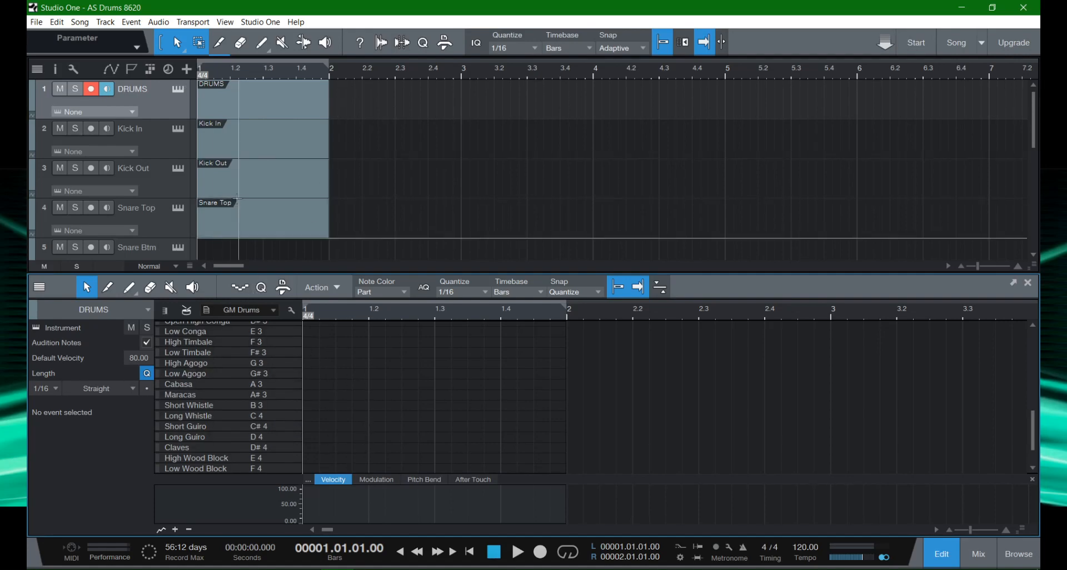
{"action": "key", "text": "F3"}
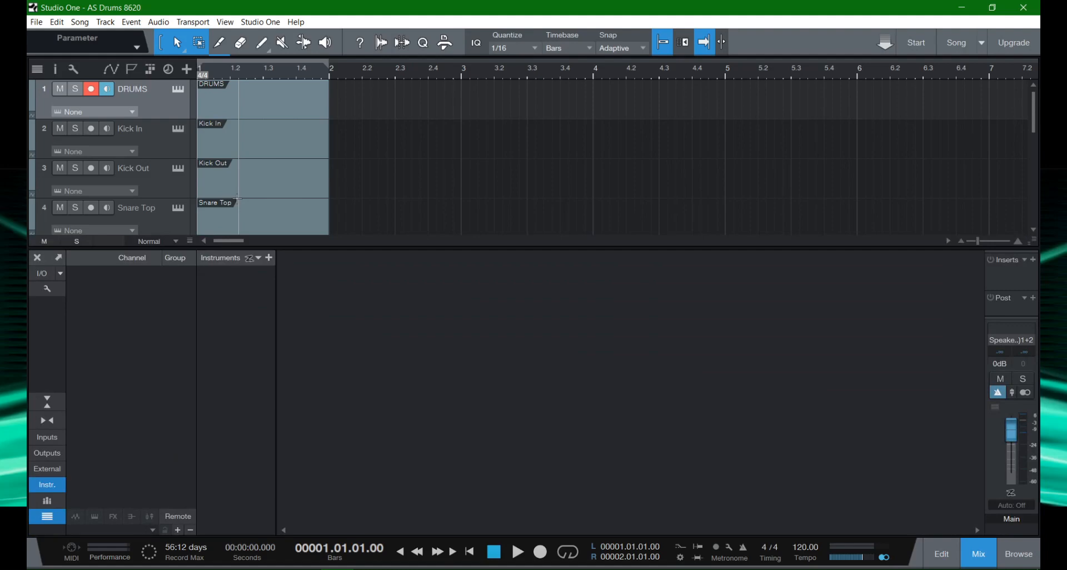
{"action": "key", "text": "F2"}
{"action": "key", "text": "F2"}
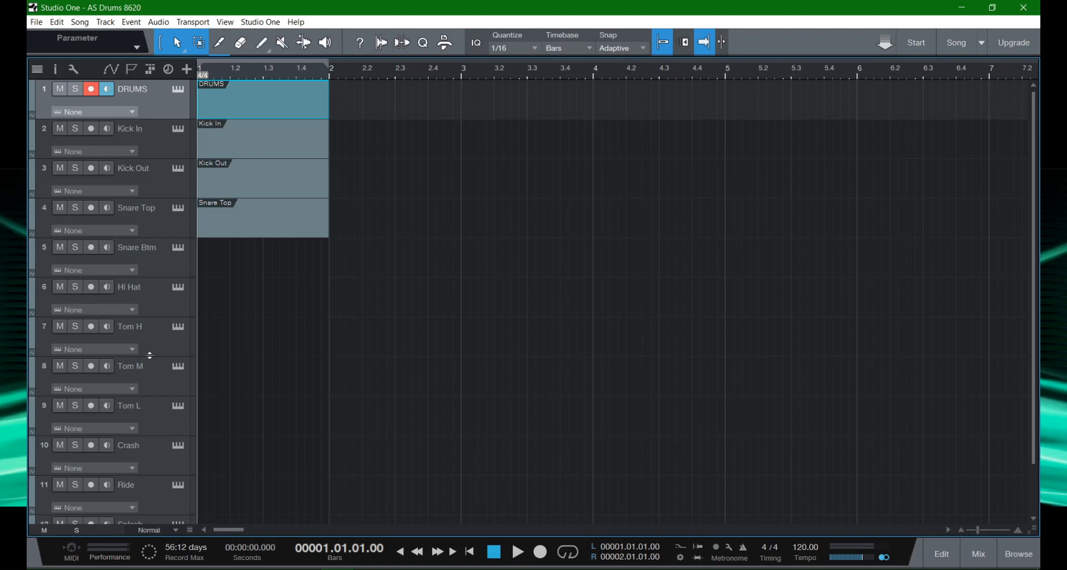
Open the browser and look through the available PreSonus instruments, including the Presence and SampleOne entries.
{"action": "scroll", "coordinate": [158, 311], "scroll_direction": "down", "scroll_amount": 2}
{"action": "scroll", "coordinate": [162, 331], "scroll_direction": "up", "scroll_amount": 2}
{"action": "key", "text": "F5"}
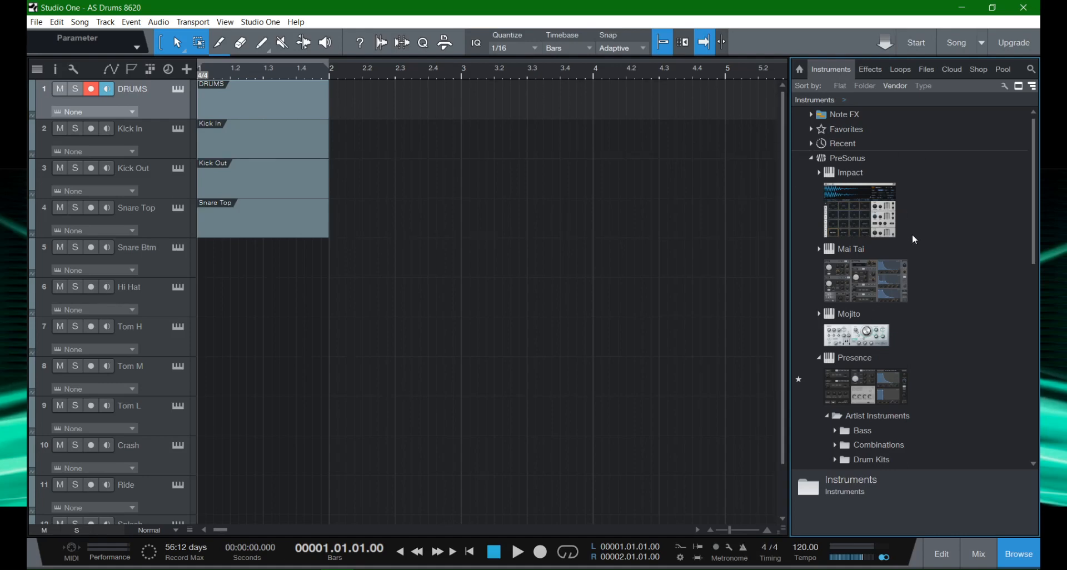
{"action": "scroll", "coordinate": [878, 264], "scroll_direction": "down", "scroll_amount": 3}
{"action": "scroll", "coordinate": [878, 264], "scroll_direction": "down", "scroll_amount": 3}
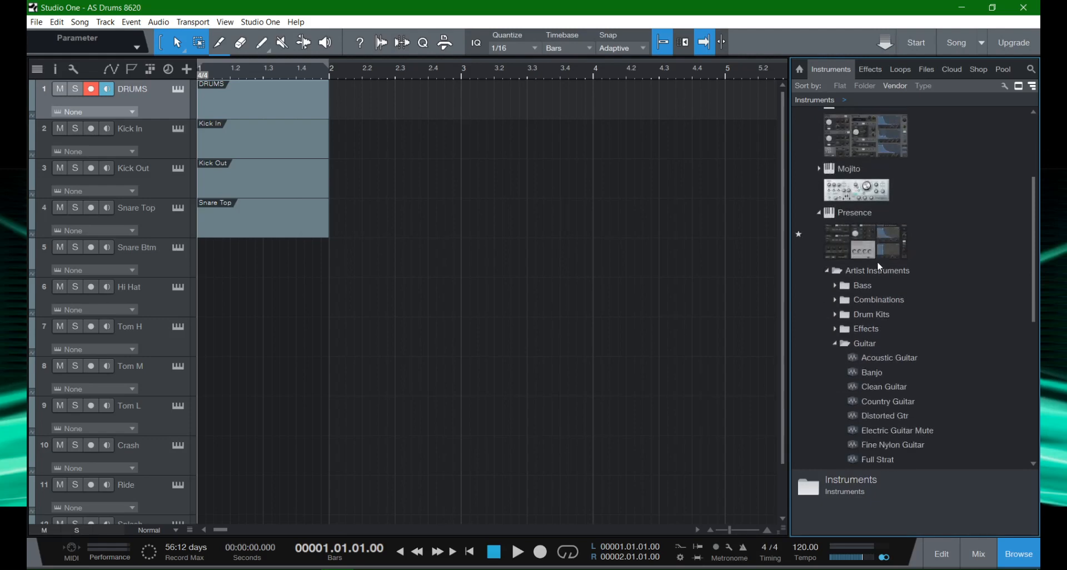
{"action": "scroll", "coordinate": [828, 262], "scroll_direction": "down", "scroll_amount": 2}
{"action": "scroll", "coordinate": [828, 263], "scroll_direction": "up", "scroll_amount": 2}
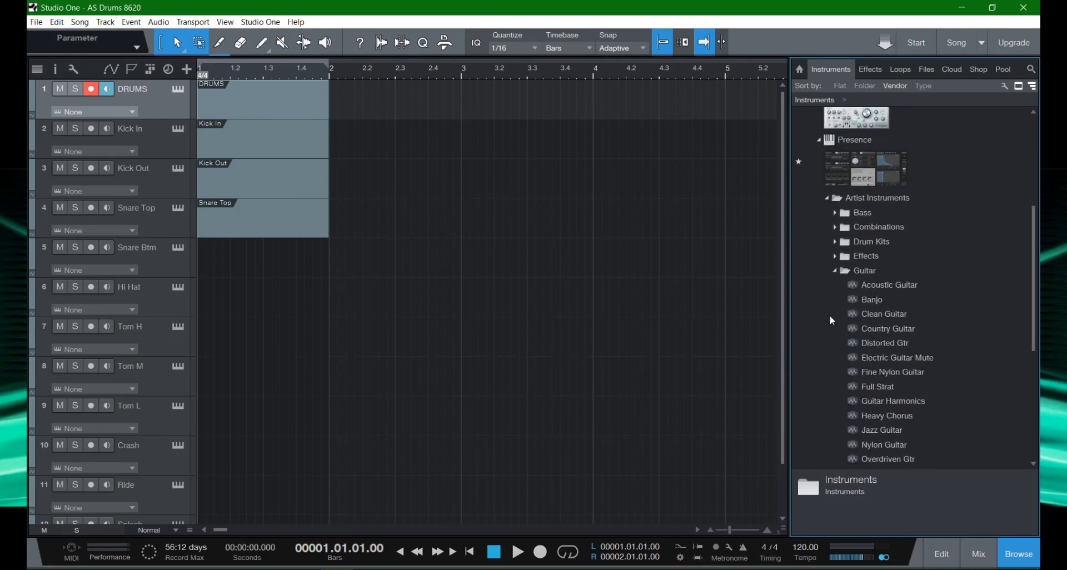
{"action": "scroll", "coordinate": [812, 198], "scroll_direction": "down", "scroll_amount": 3}
{"action": "scroll", "coordinate": [812, 207], "scroll_direction": "down", "scroll_amount": 3}
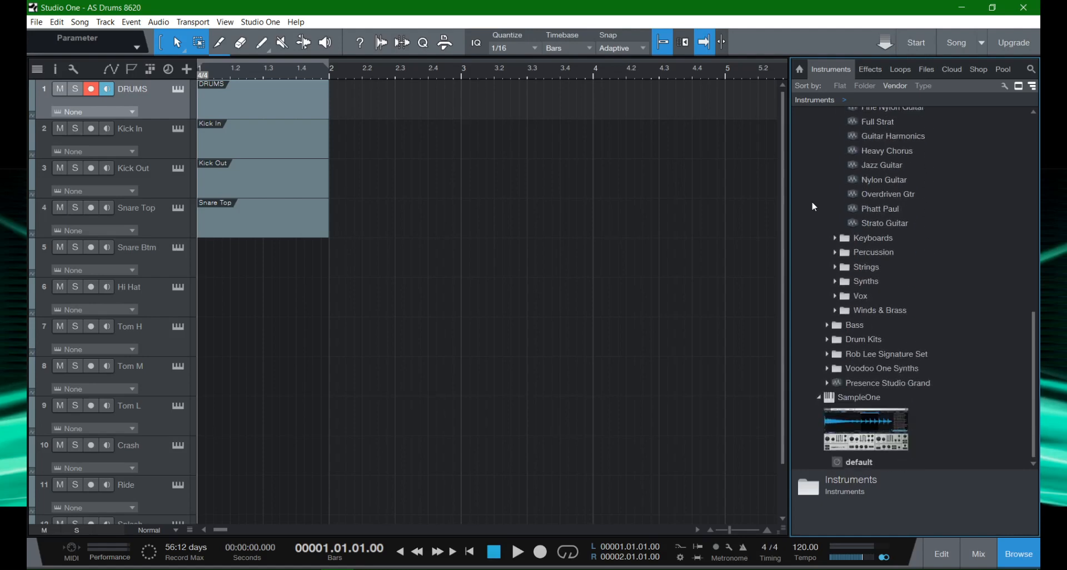
{"action": "scroll", "coordinate": [811, 206], "scroll_direction": "up", "scroll_amount": 3}
{"action": "scroll", "coordinate": [812, 207], "scroll_direction": "up", "scroll_amount": 6}
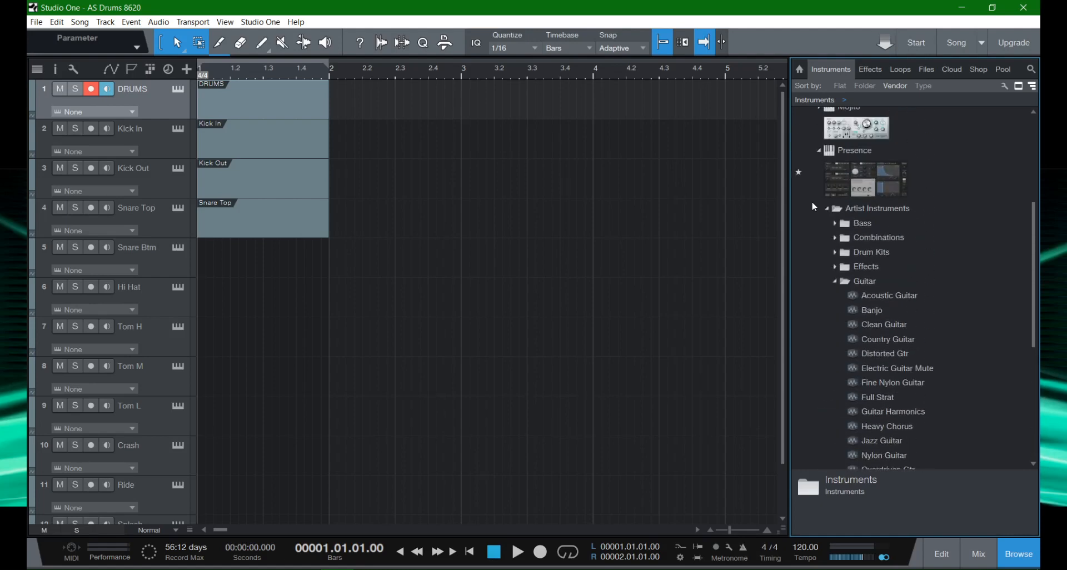
{"action": "scroll", "coordinate": [812, 207], "scroll_direction": "up", "scroll_amount": 2}
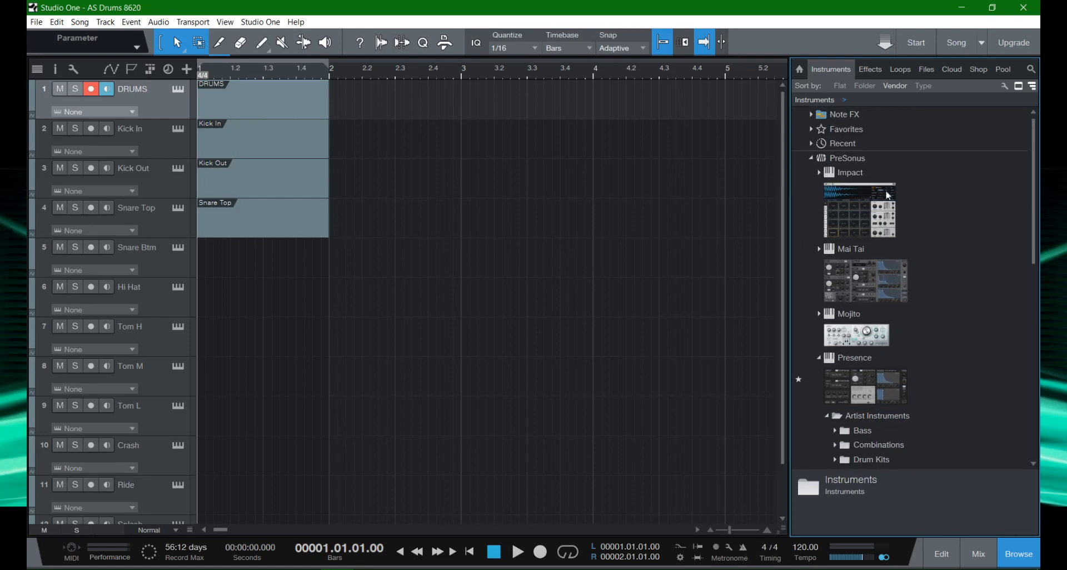
Load the Impact drum sampler onto the DRUMS track, close its window and collapse its preset list in the browser.
{"action": "left_click", "coordinate": [841, 208]}
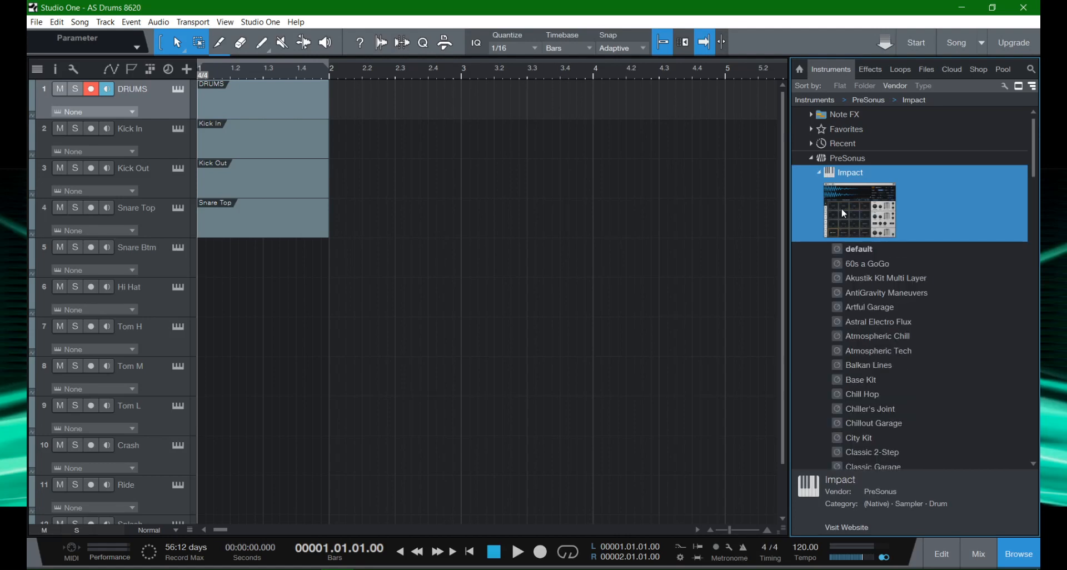
{"action": "left_click_drag", "start_coordinate": [841, 207], "coordinate": [169, 92]}
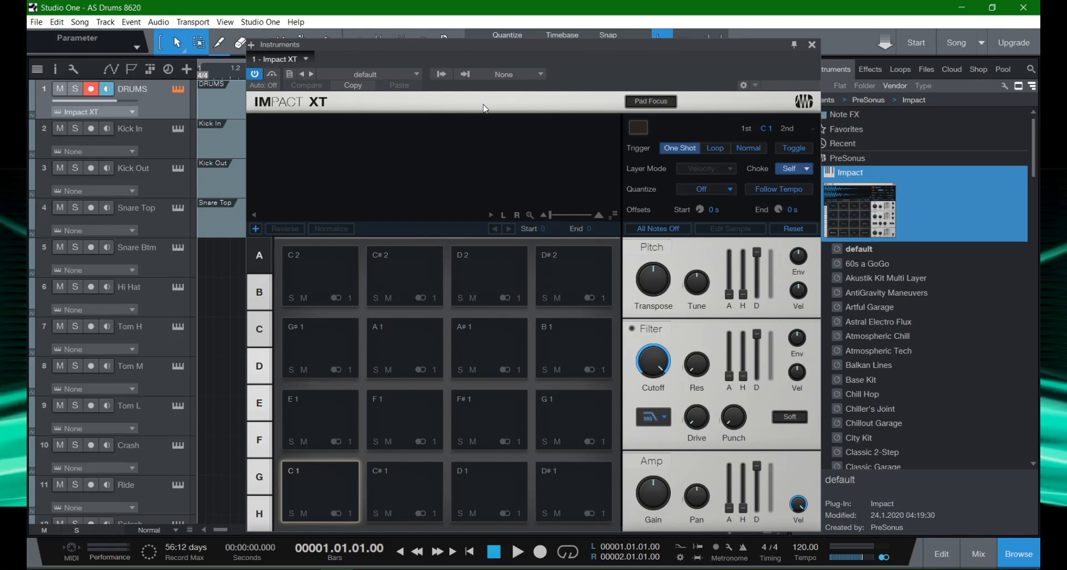
{"action": "left_click", "coordinate": [812, 44]}
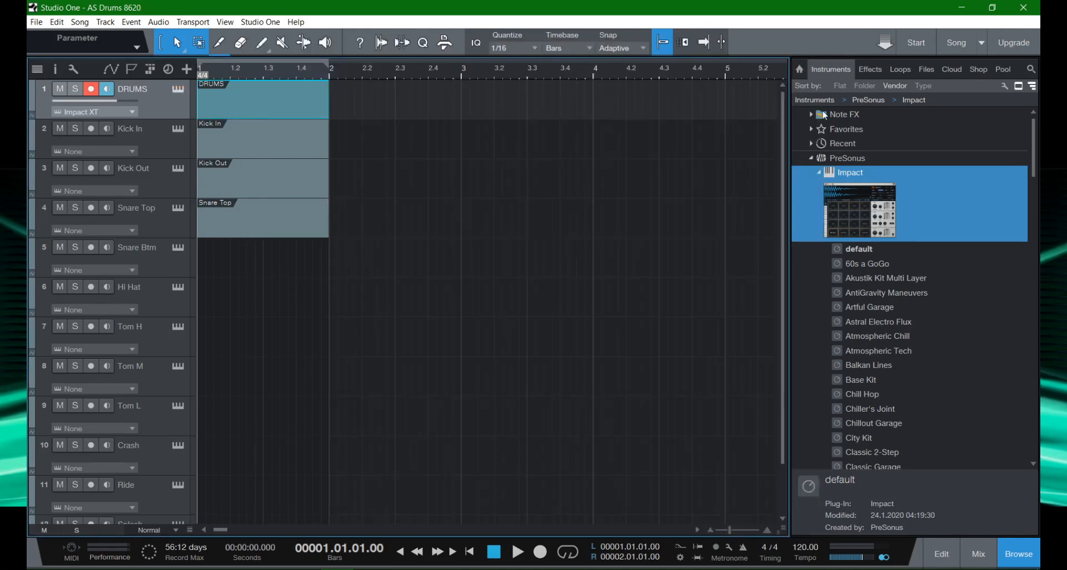
{"action": "left_click", "coordinate": [820, 174]}
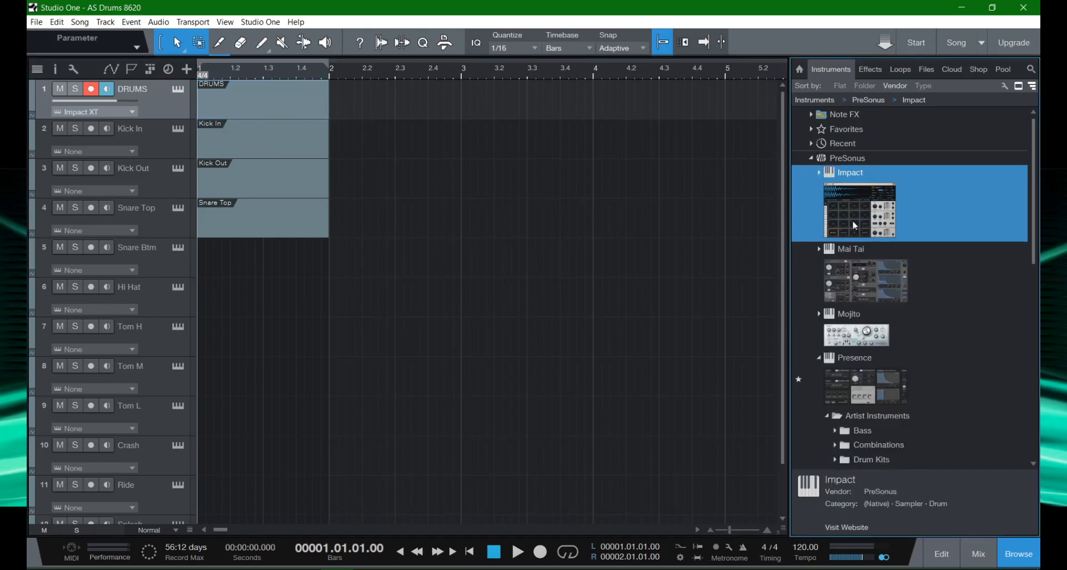
{"action": "scroll", "coordinate": [855, 305], "scroll_direction": "down", "scroll_amount": 3}
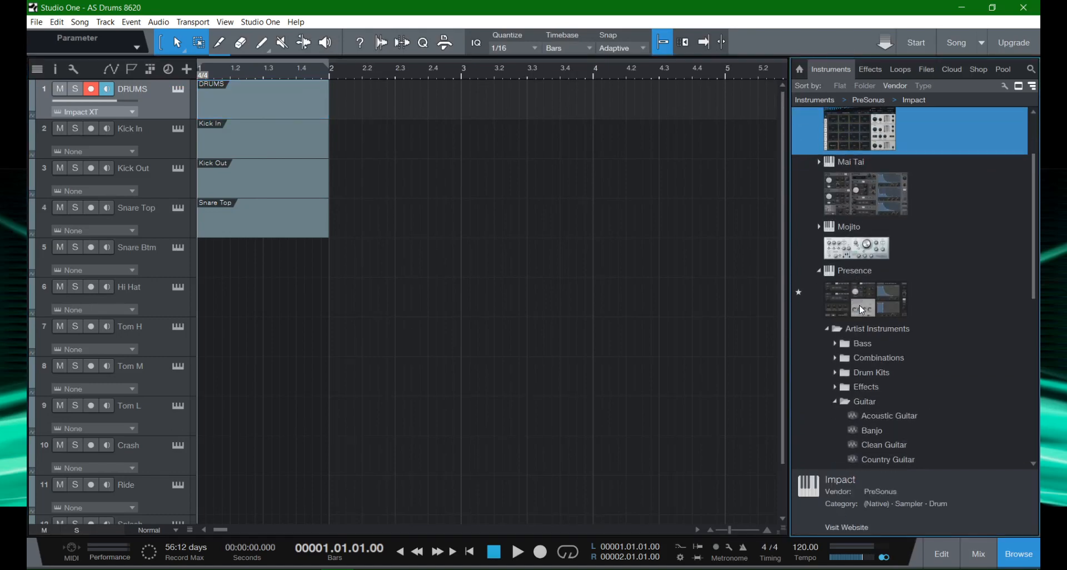
Replace Impact XT with Presence on the DRUMS track and load its Classic Rock preset from the Artist Instruments drum kits.
{"action": "left_click_drag", "start_coordinate": [861, 309], "coordinate": [206, 91]}
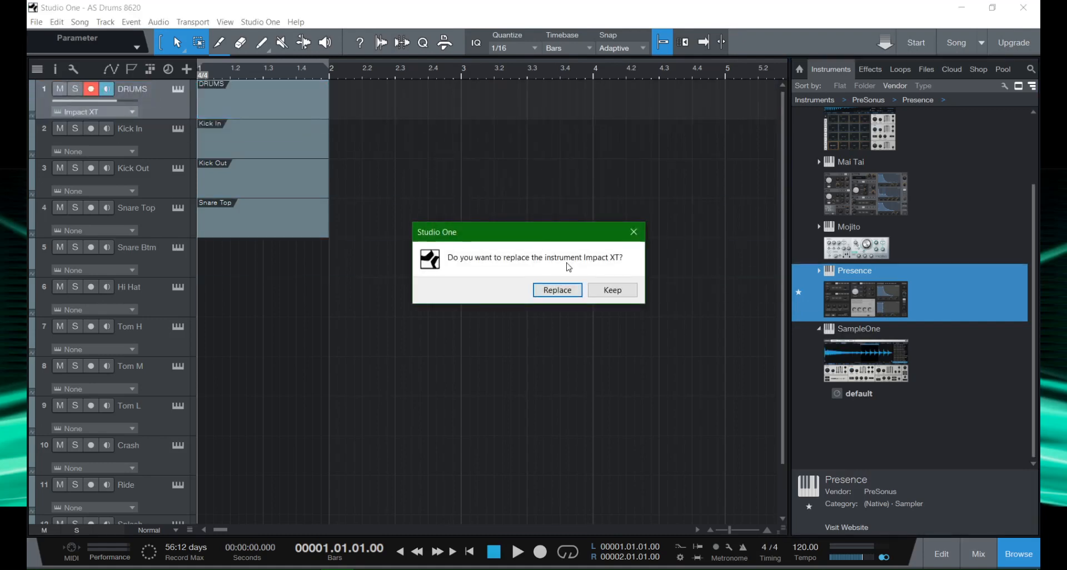
{"action": "left_click", "coordinate": [570, 289]}
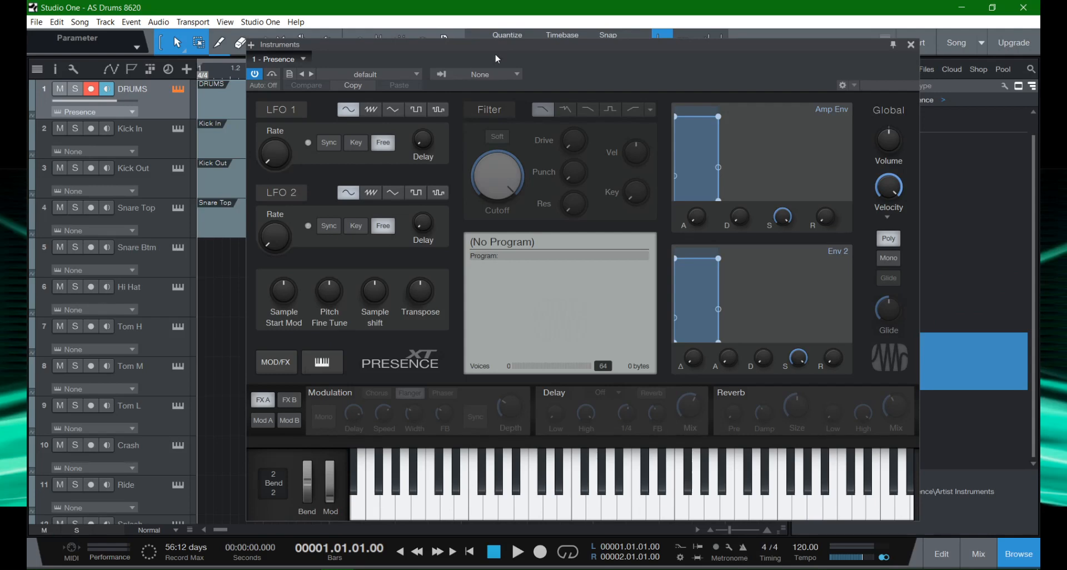
{"action": "left_click", "coordinate": [385, 74]}
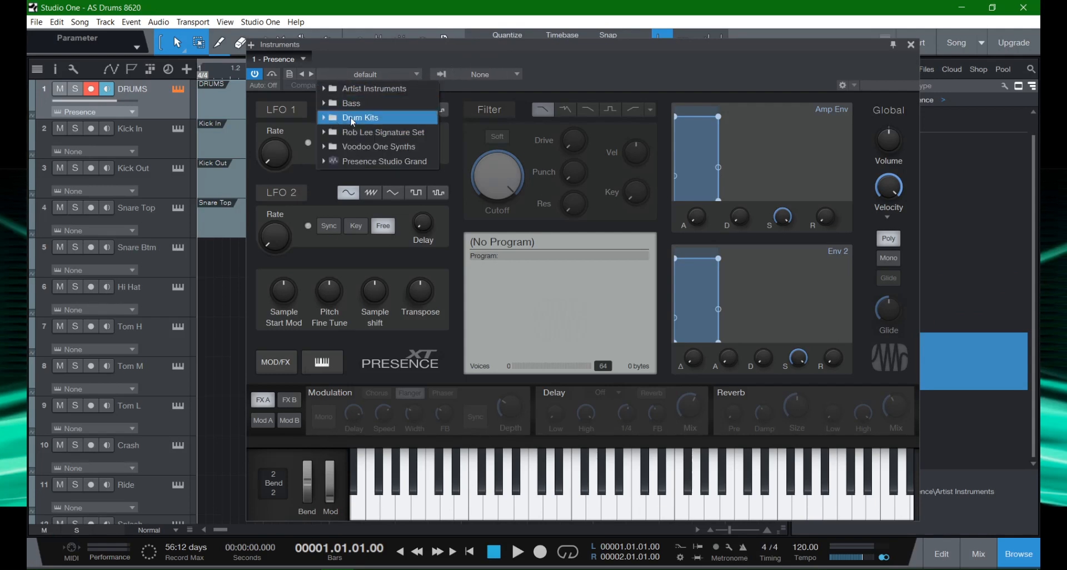
{"action": "left_click", "coordinate": [325, 89]}
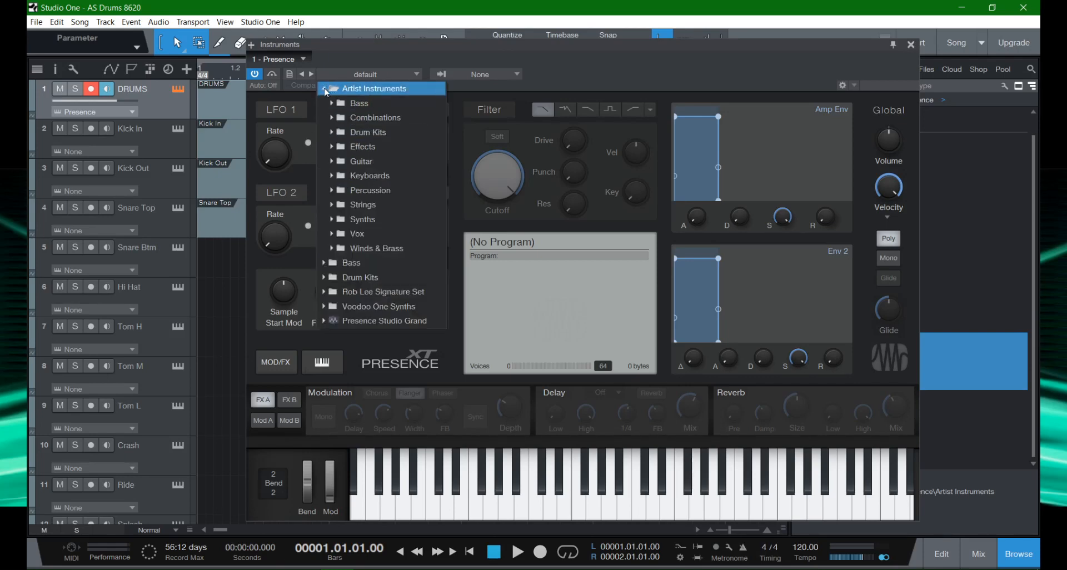
{"action": "left_click", "coordinate": [330, 132]}
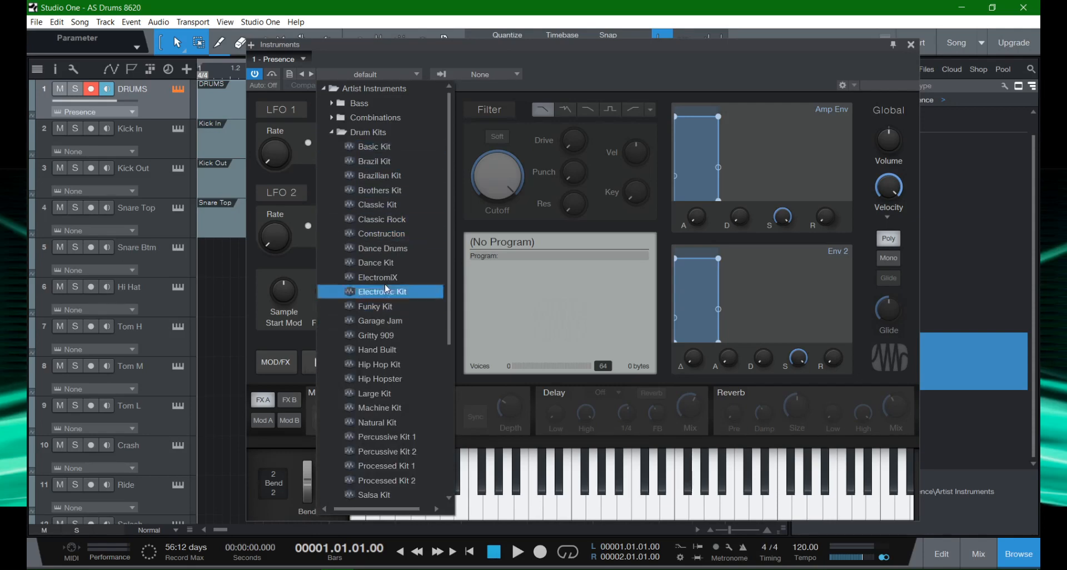
{"action": "double_click", "coordinate": [398, 220]}
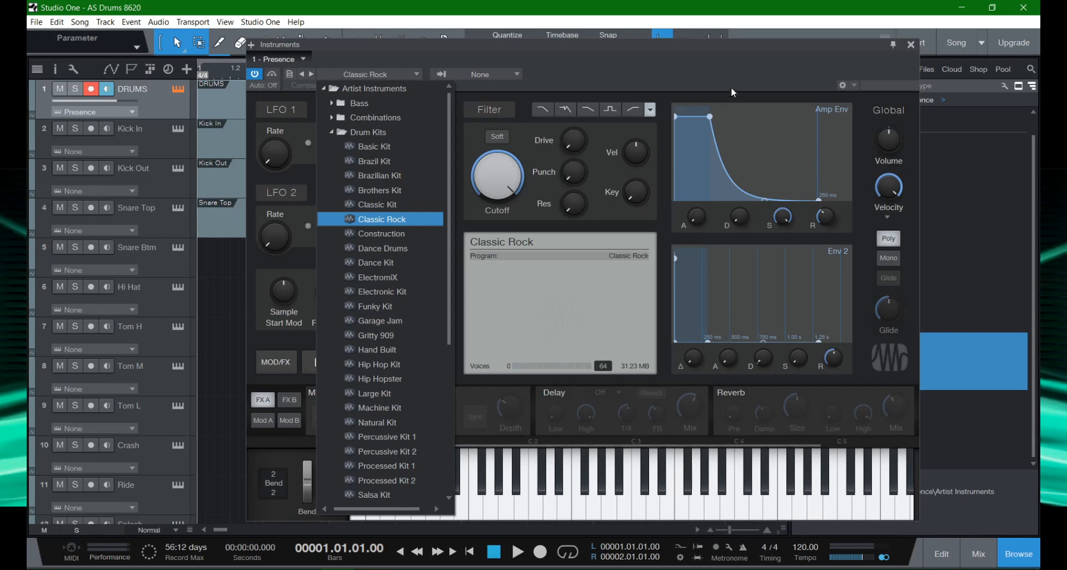
{"action": "left_click", "coordinate": [654, 85]}
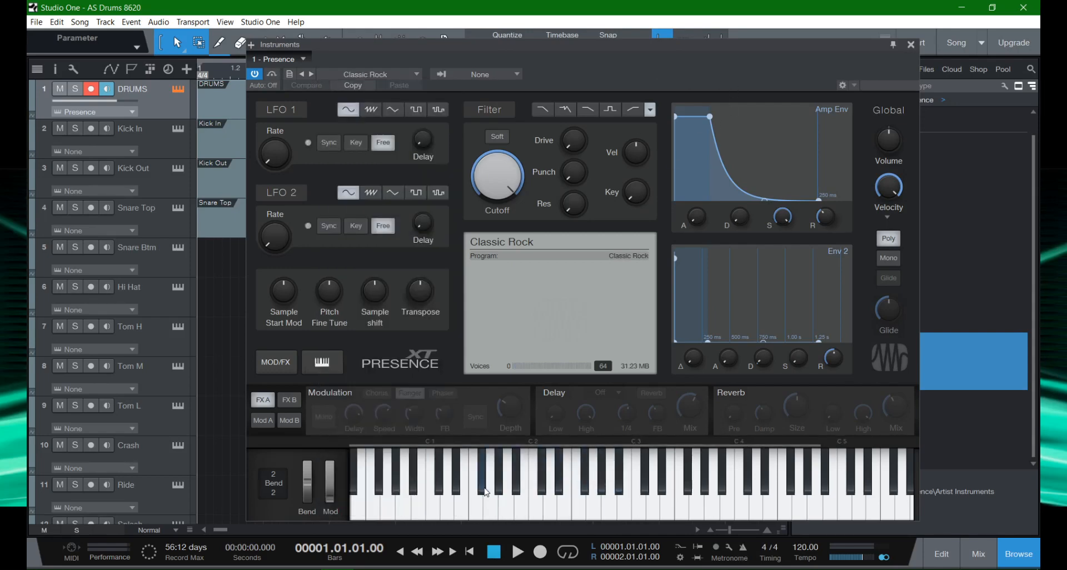
Audition the Classic Rock kit's drum sounds across the Presence keyboard, including the notes around C 1, and close the instrument window.
{"action": "left_click", "coordinate": [479, 505]}
{"action": "left_click", "coordinate": [479, 505]}
{"action": "left_click", "coordinate": [490, 503]}
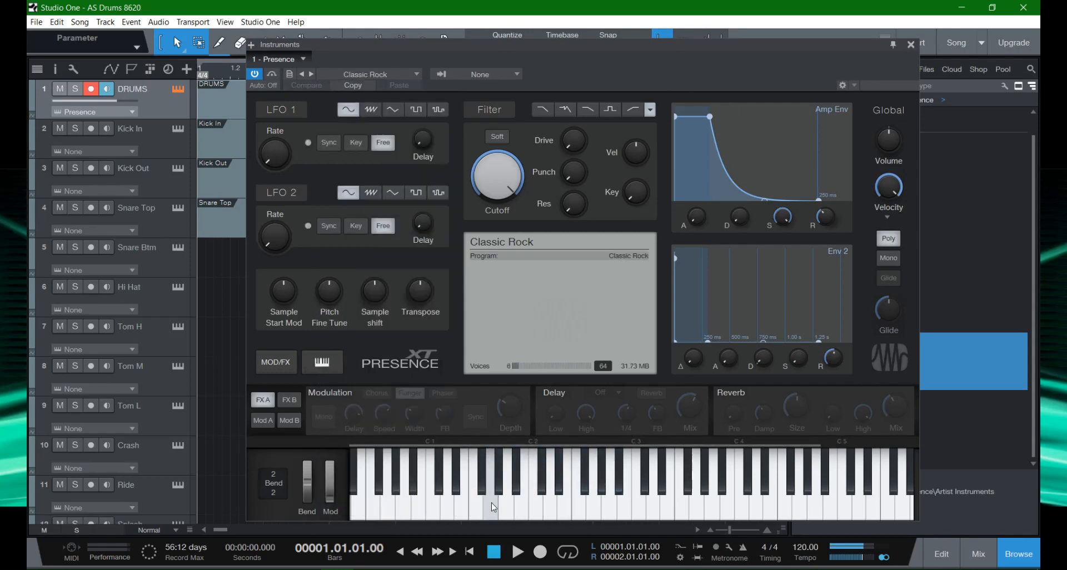
{"action": "left_click", "coordinate": [549, 509]}
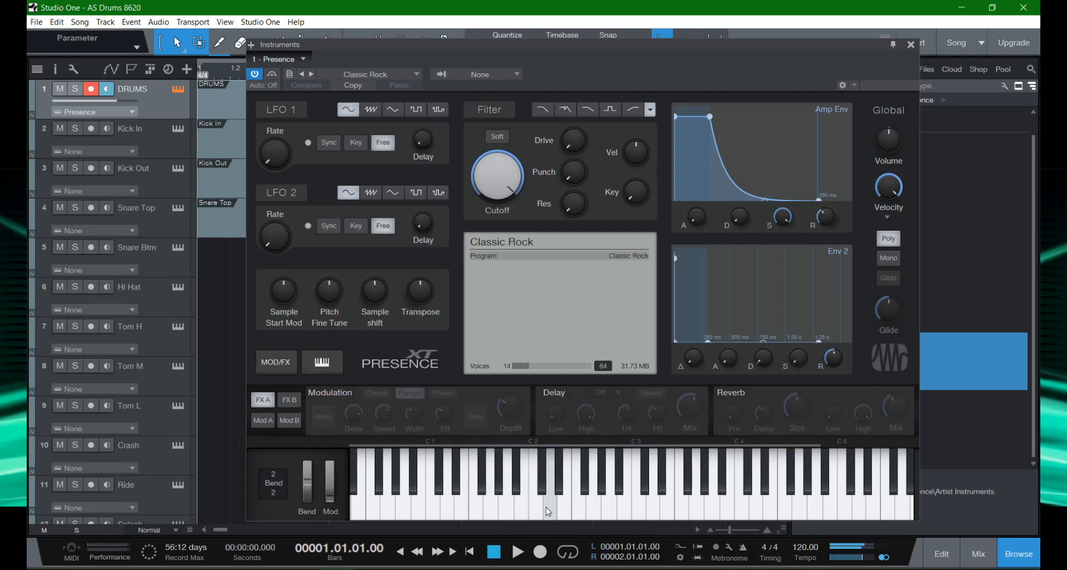
{"action": "left_click", "coordinate": [589, 508]}
{"action": "left_click", "coordinate": [582, 511]}
{"action": "left_click", "coordinate": [588, 484]}
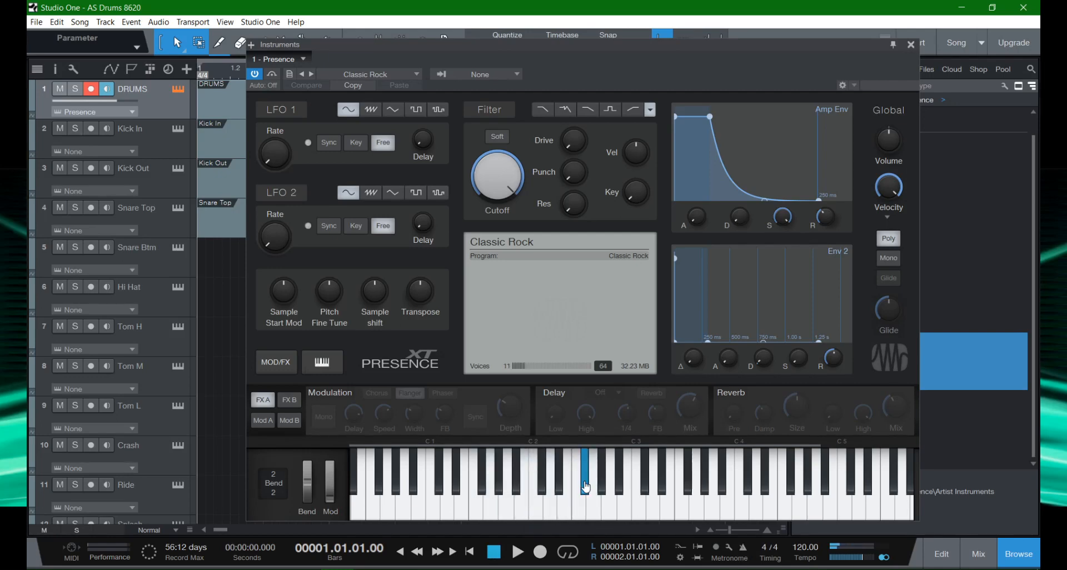
{"action": "left_click", "coordinate": [624, 507]}
{"action": "left_click", "coordinate": [640, 511]}
{"action": "left_click", "coordinate": [667, 503]}
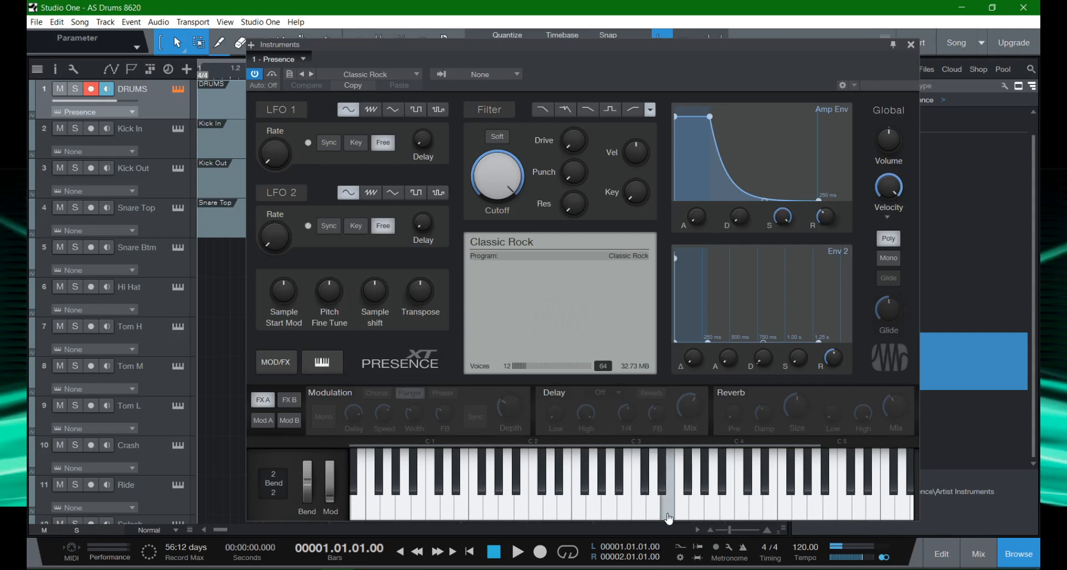
{"action": "left_click", "coordinate": [593, 503]}
{"action": "left_click", "coordinate": [461, 503]}
{"action": "left_click", "coordinate": [447, 504]}
{"action": "left_click", "coordinate": [432, 503]}
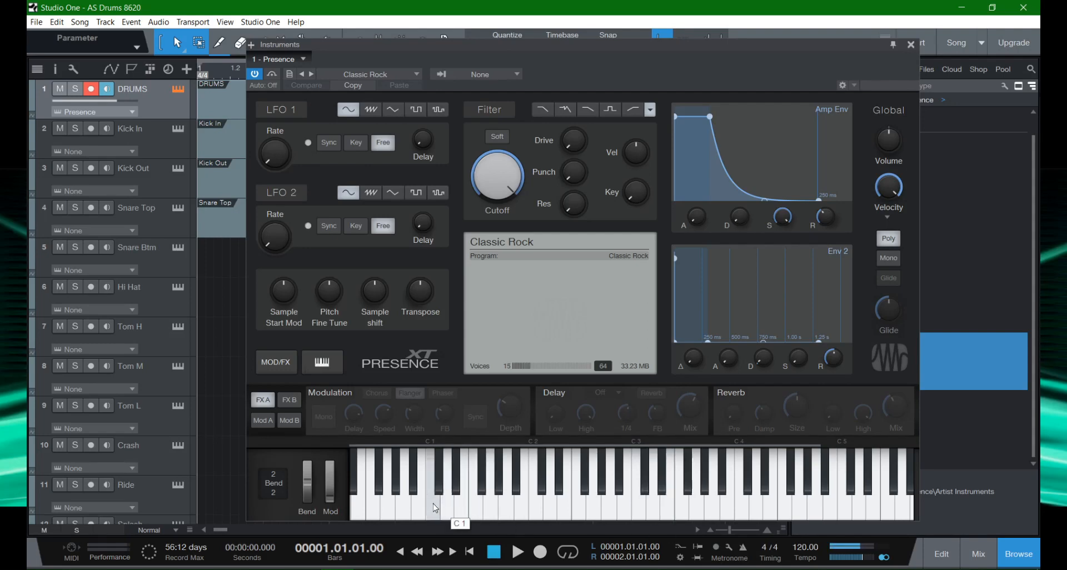
{"action": "left_click", "coordinate": [462, 508]}
{"action": "left_click", "coordinate": [448, 509]}
{"action": "left_click", "coordinate": [437, 509]}
{"action": "left_click", "coordinate": [448, 509]}
{"action": "left_click", "coordinate": [436, 509]}
{"action": "left_click", "coordinate": [444, 509]}
{"action": "left_click", "coordinate": [429, 511]}
{"action": "left_click", "coordinate": [421, 512]}
{"action": "left_click", "coordinate": [432, 513]}
{"action": "left_click", "coordinate": [444, 509]}
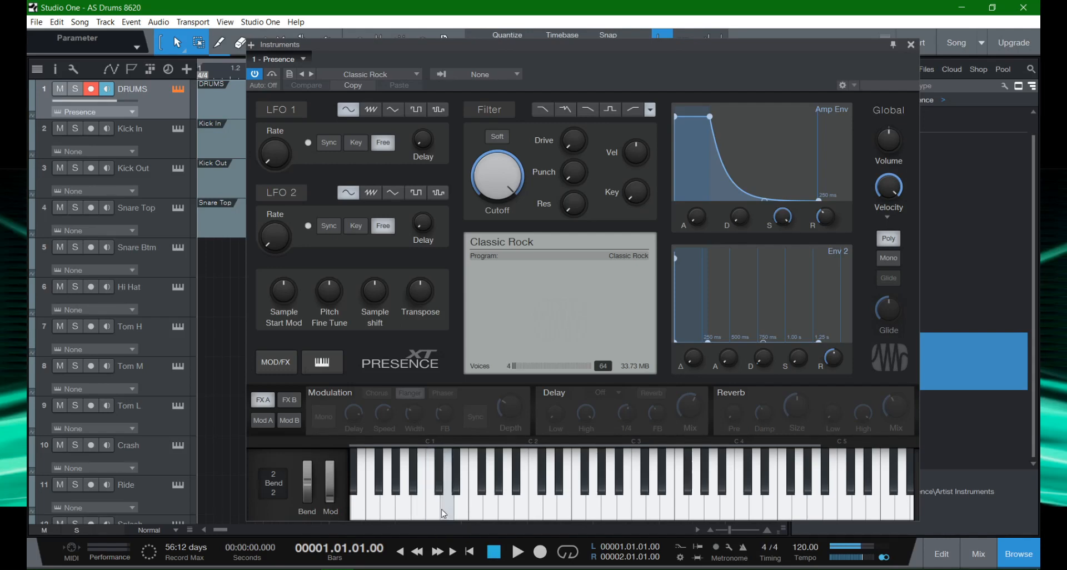
{"action": "left_click", "coordinate": [420, 510]}
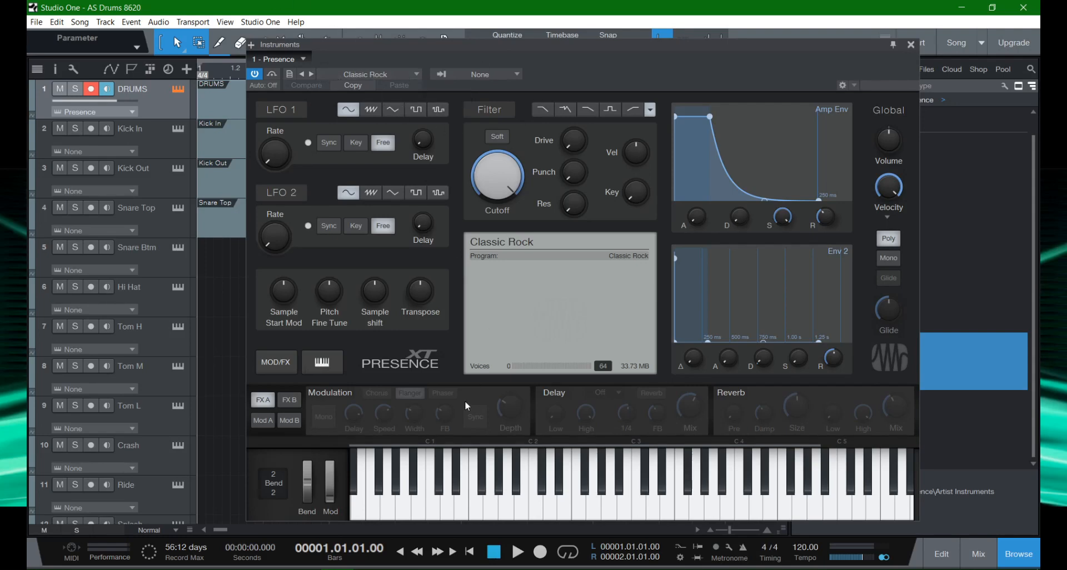
{"action": "left_click", "coordinate": [439, 490]}
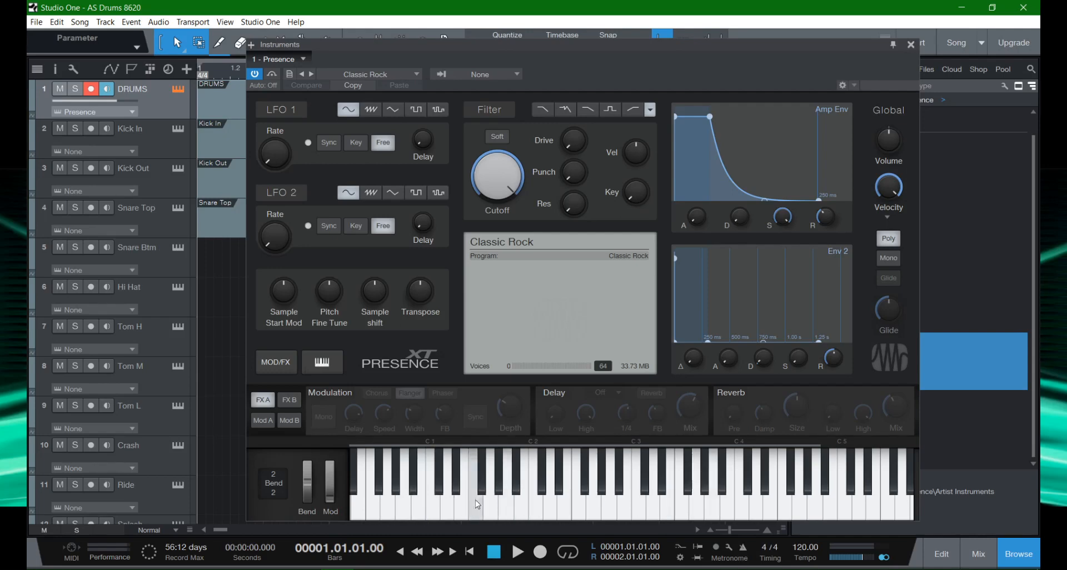
{"action": "left_click", "coordinate": [677, 498]}
{"action": "left_click", "coordinate": [685, 500]}
{"action": "left_click", "coordinate": [710, 501]}
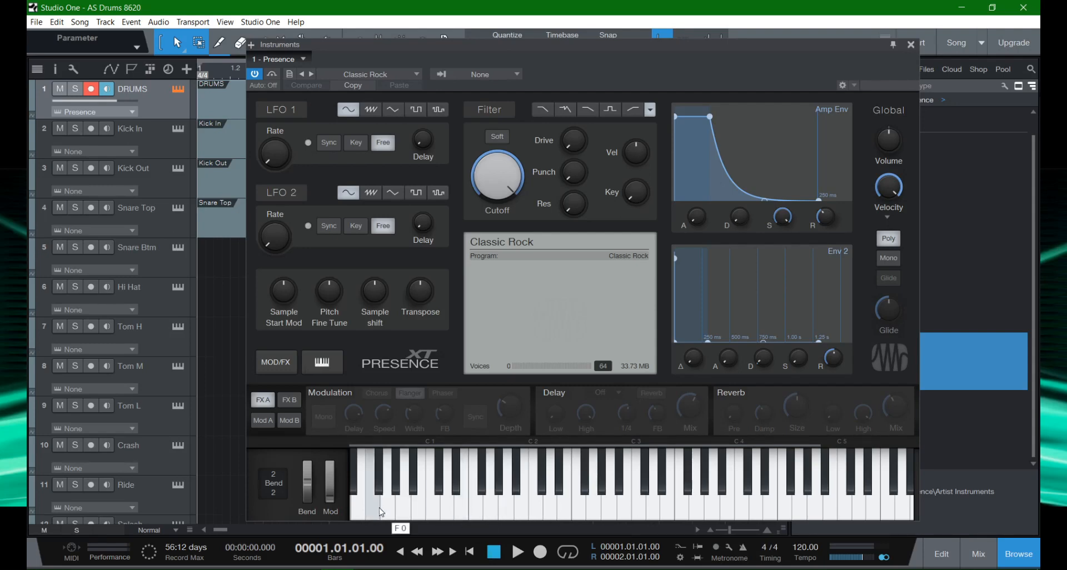
{"action": "left_click", "coordinate": [424, 512]}
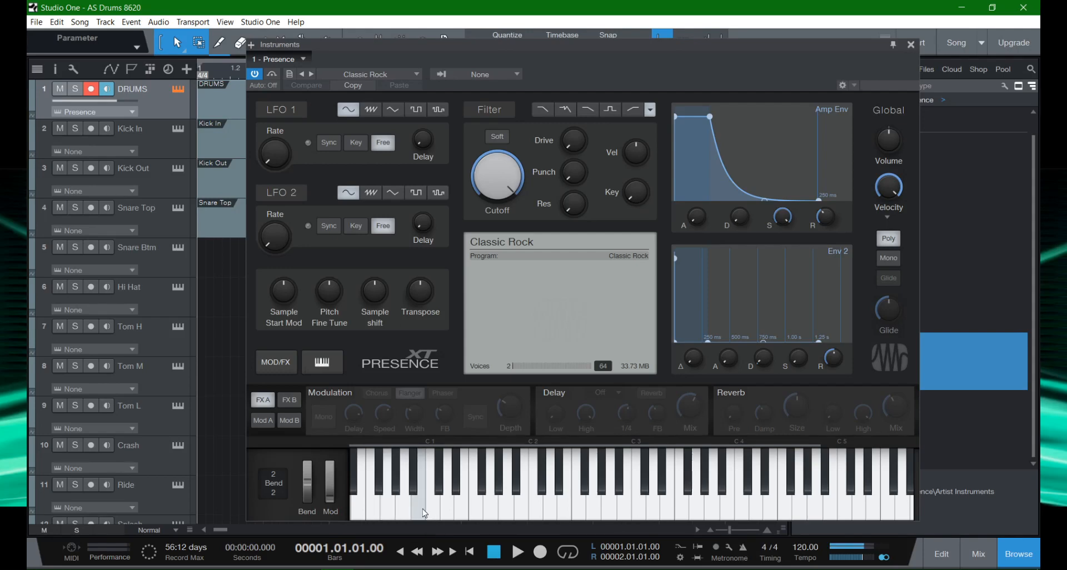
{"action": "left_click", "coordinate": [459, 514]}
{"action": "left_click", "coordinate": [459, 514]}
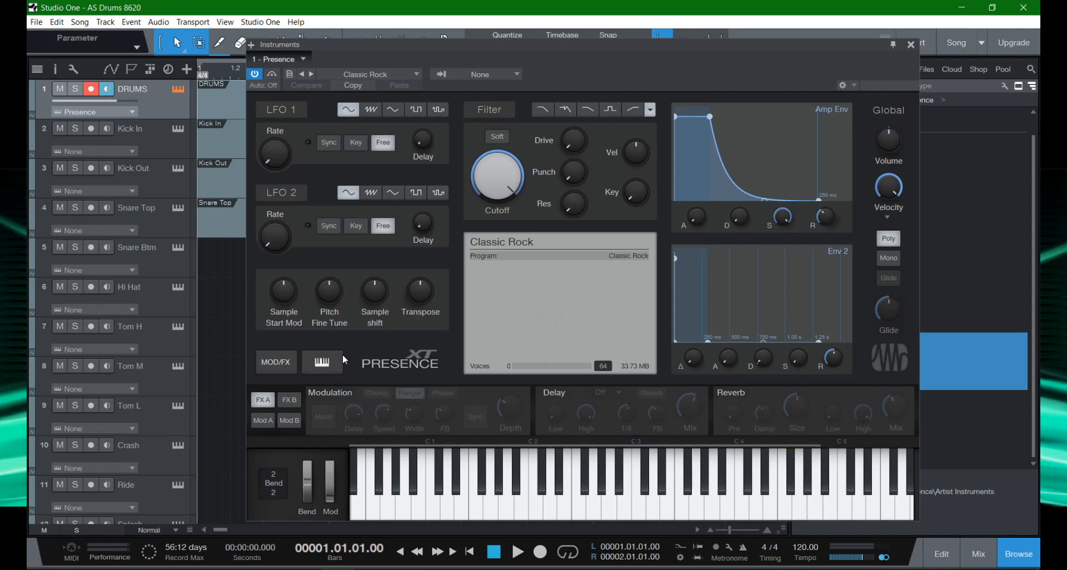
{"action": "left_click", "coordinate": [910, 45]}
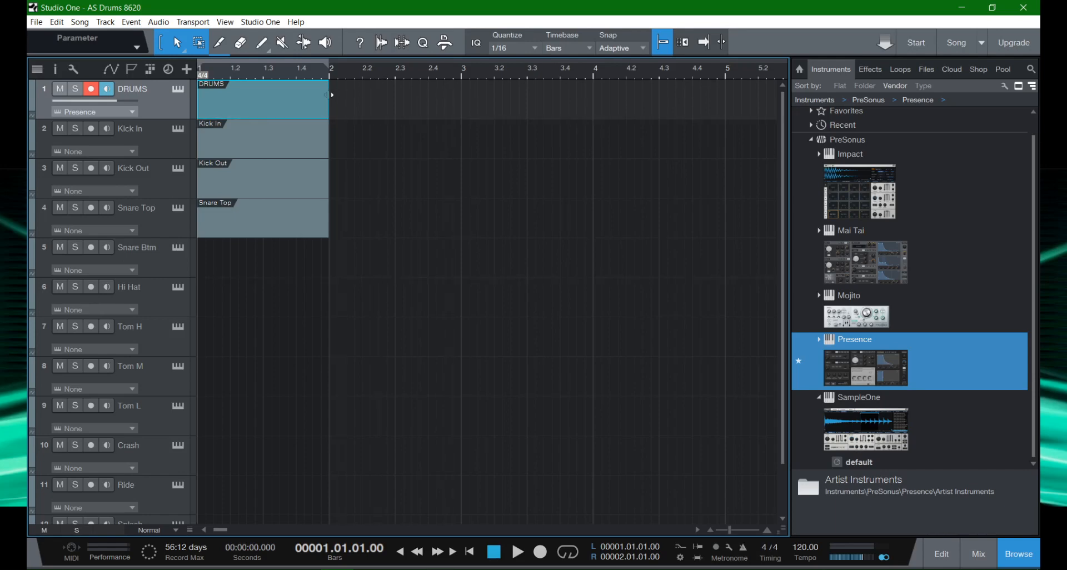
Extend the DRUMS part to bar 61, the two-minute mark, and return the playhead to the song start.
{"action": "left_click_drag", "start_coordinate": [327, 100], "coordinate": [768, 129]}
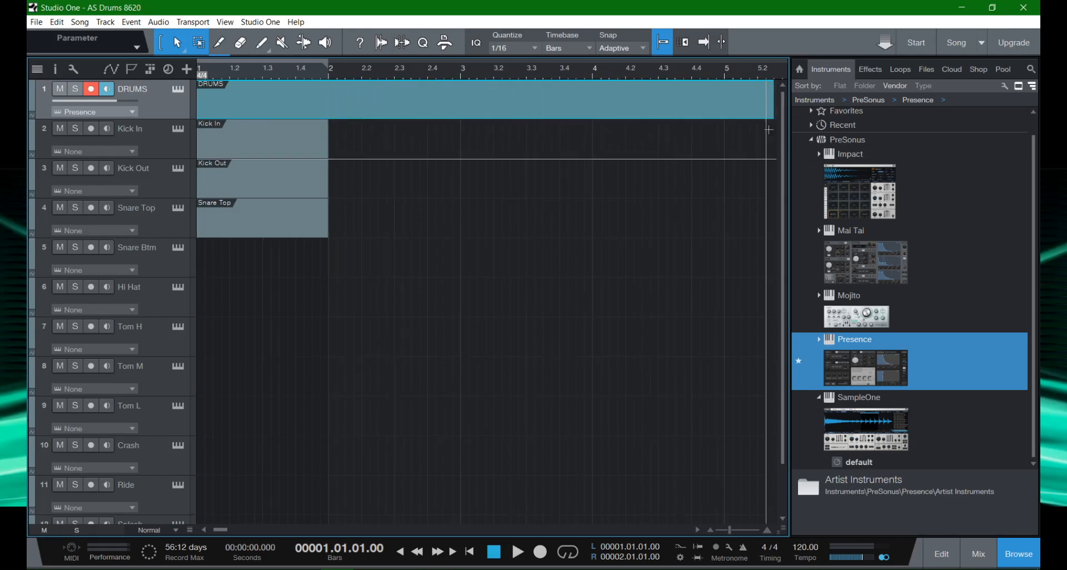
{"action": "key", "text": "e"}
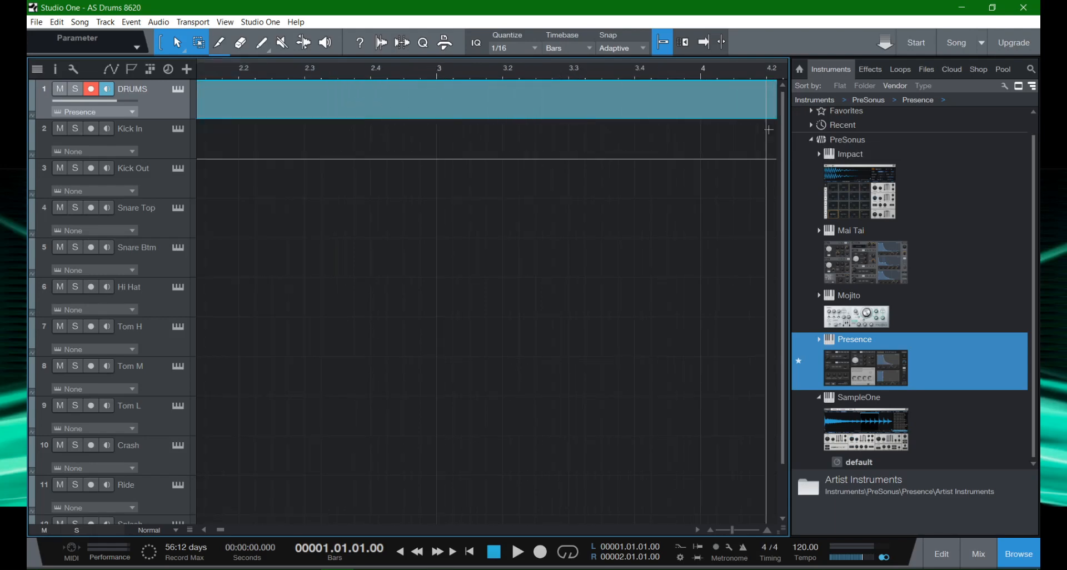
{"action": "key", "text": "w"}
{"action": "key", "text": "w"}
{"action": "key", "text": "w"}
{"action": "key", "text": "w"}
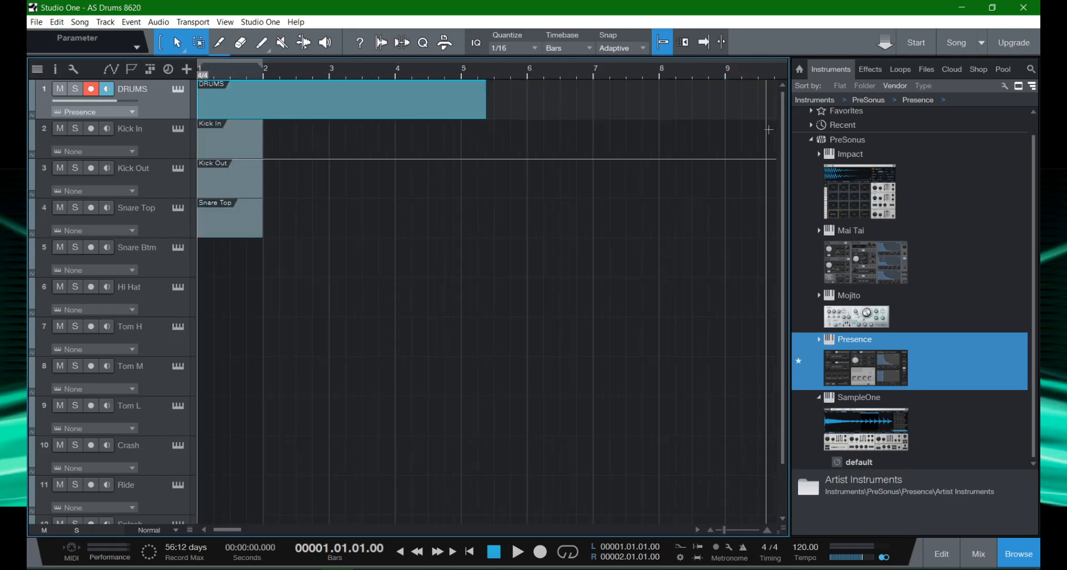
{"action": "key", "text": "w"}
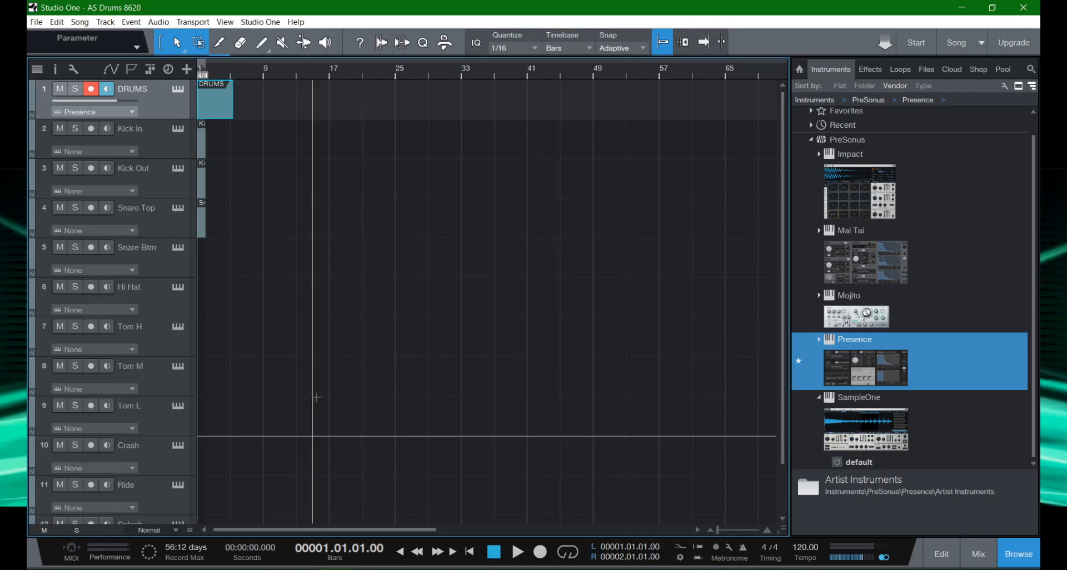
{"action": "left_click", "coordinate": [691, 80]}
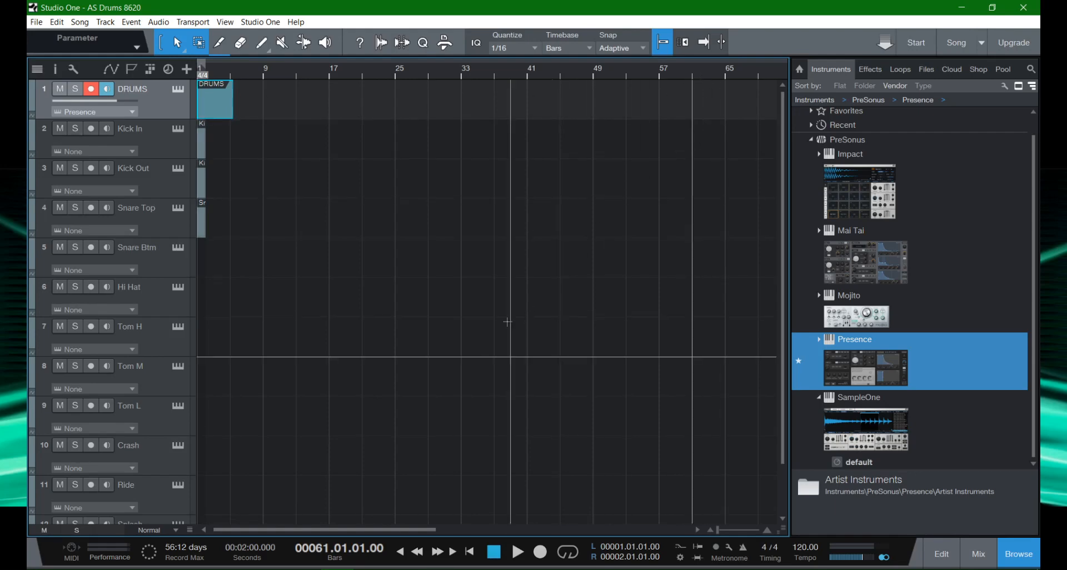
{"action": "left_click", "coordinate": [395, 77]}
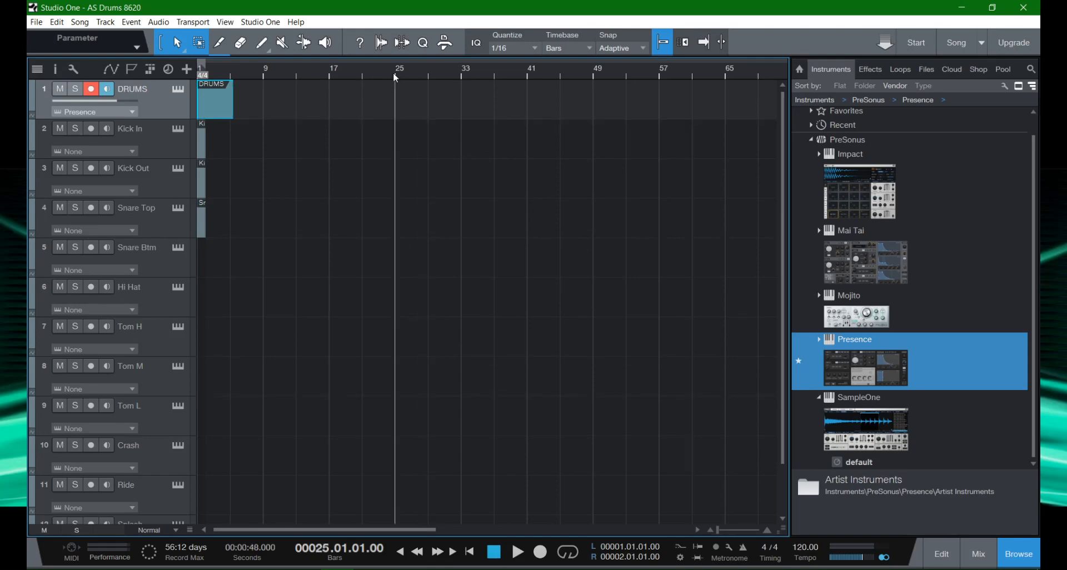
{"action": "left_click", "coordinate": [658, 76]}
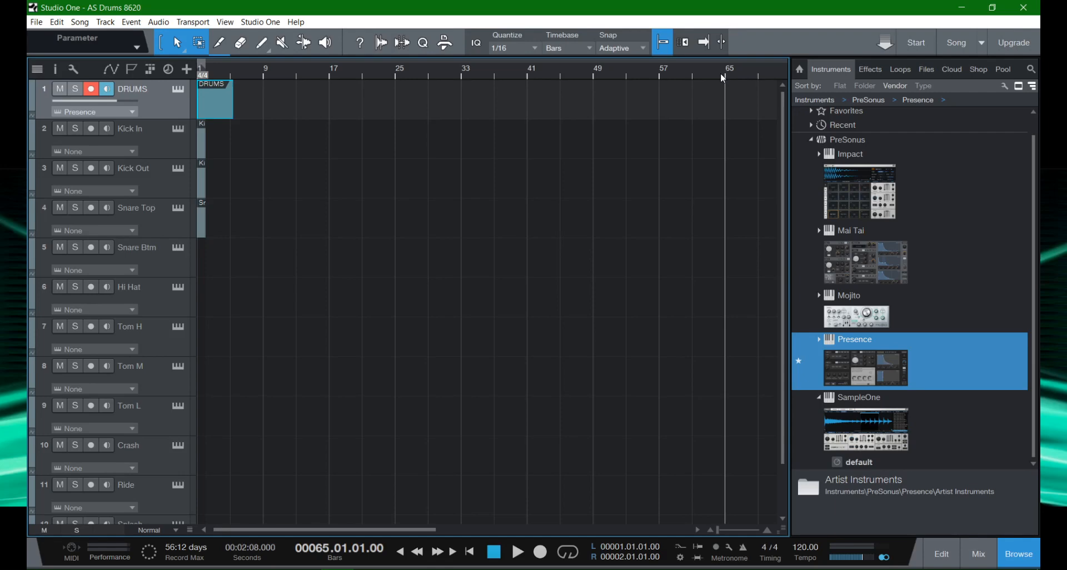
{"action": "left_click", "coordinate": [692, 77]}
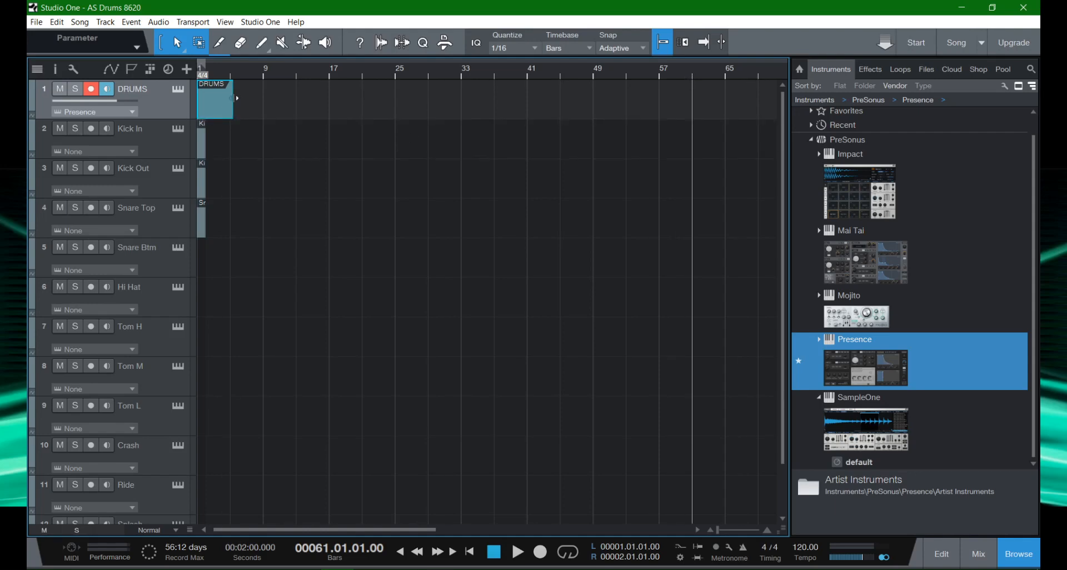
{"action": "left_click_drag", "start_coordinate": [232, 98], "coordinate": [692, 104]}
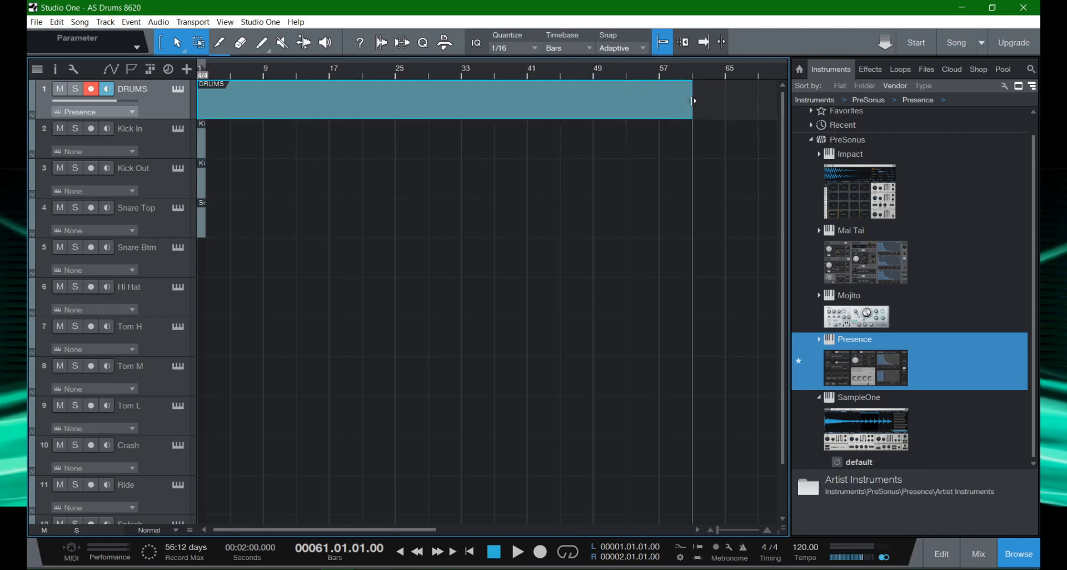
{"action": "key", "text": "Home"}
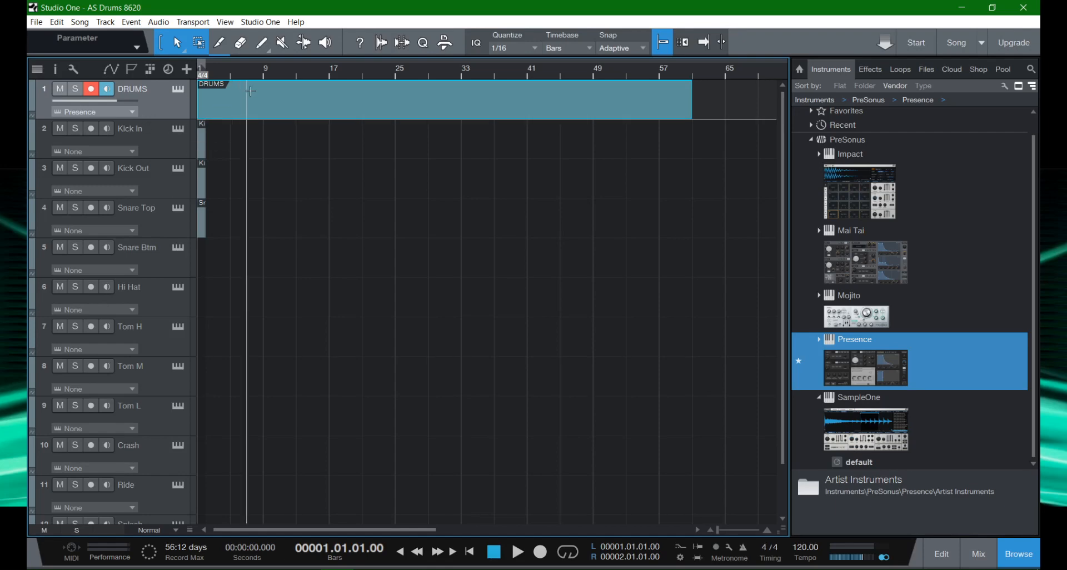
Delete the one-bar instrument parts on the Kick In, Kick Out and Snare Top tracks.
{"action": "left_click_drag", "start_coordinate": [217, 133], "coordinate": [245, 215]}
{"action": "left_click", "coordinate": [303, 200]}
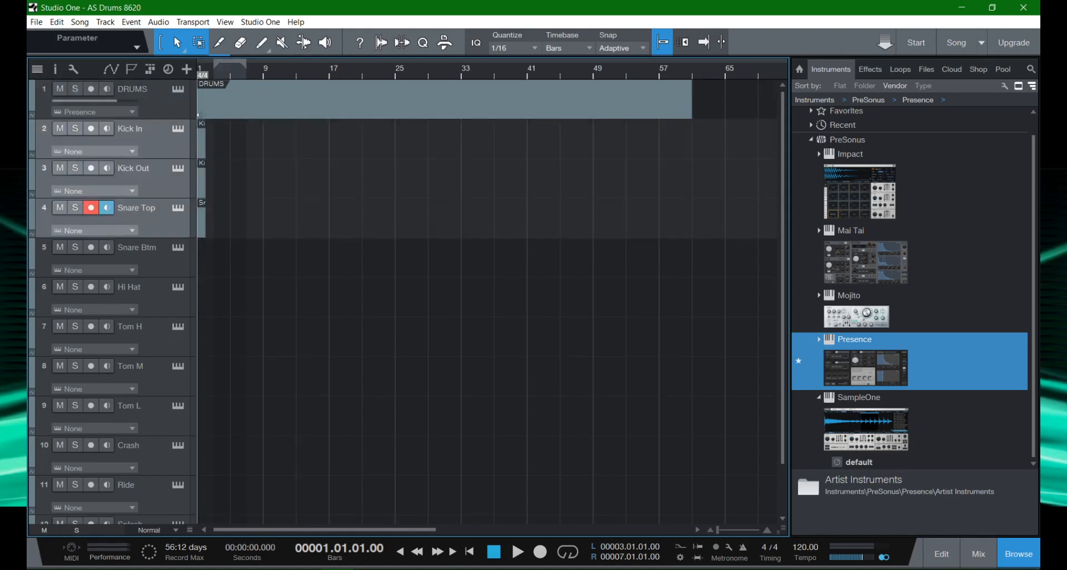
{"action": "left_click", "coordinate": [201, 144]}
{"action": "key", "text": "p"}
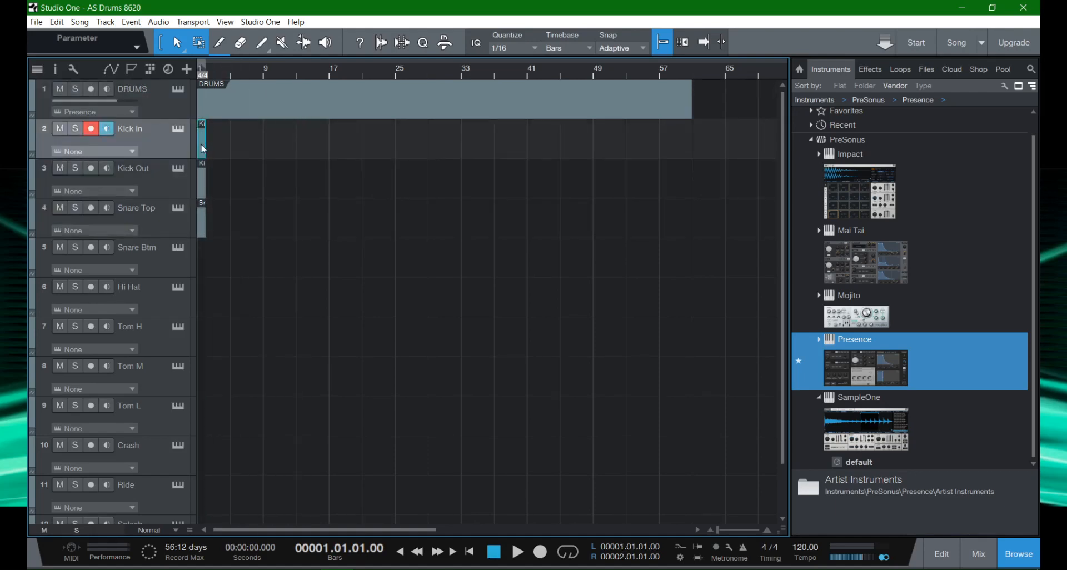
{"action": "left_click", "coordinate": [200, 179]}
{"action": "key", "text": "Delete"}
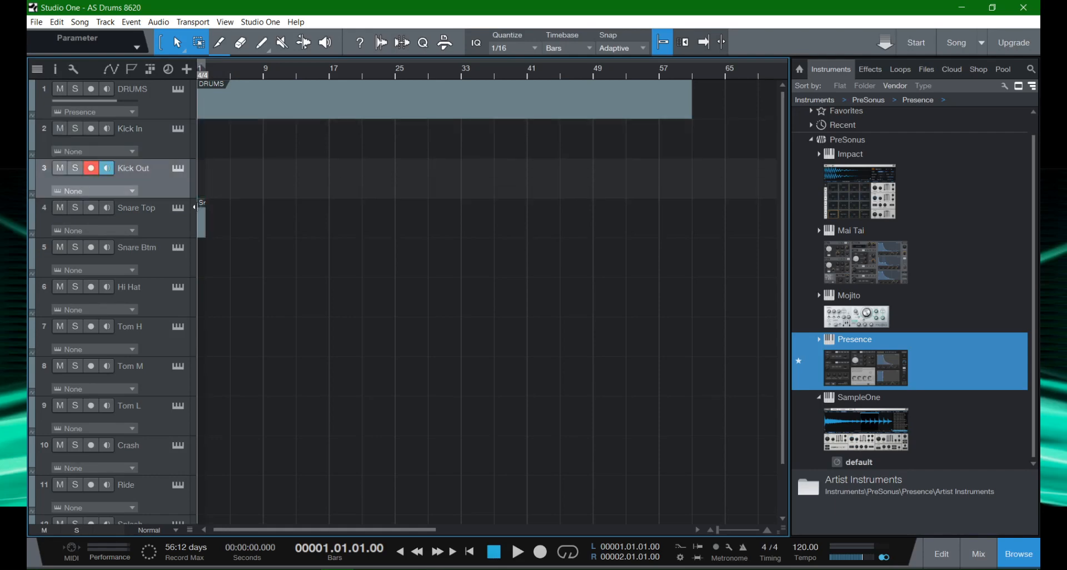
{"action": "left_click", "coordinate": [203, 228]}
{"action": "key", "text": "Delete"}
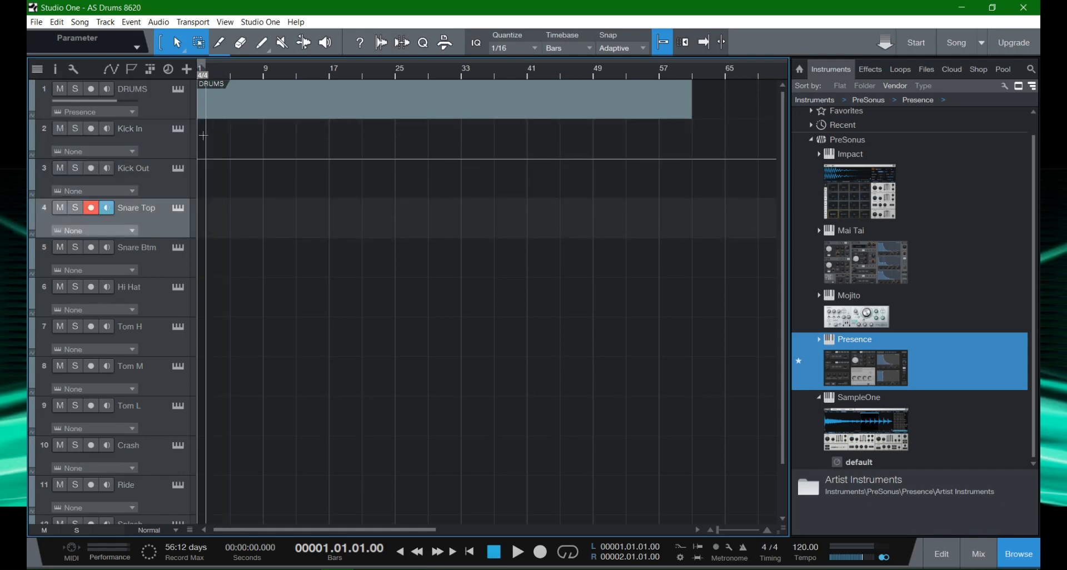
Select the DRUMS track and open the mixer console.
{"action": "left_click", "coordinate": [152, 112]}
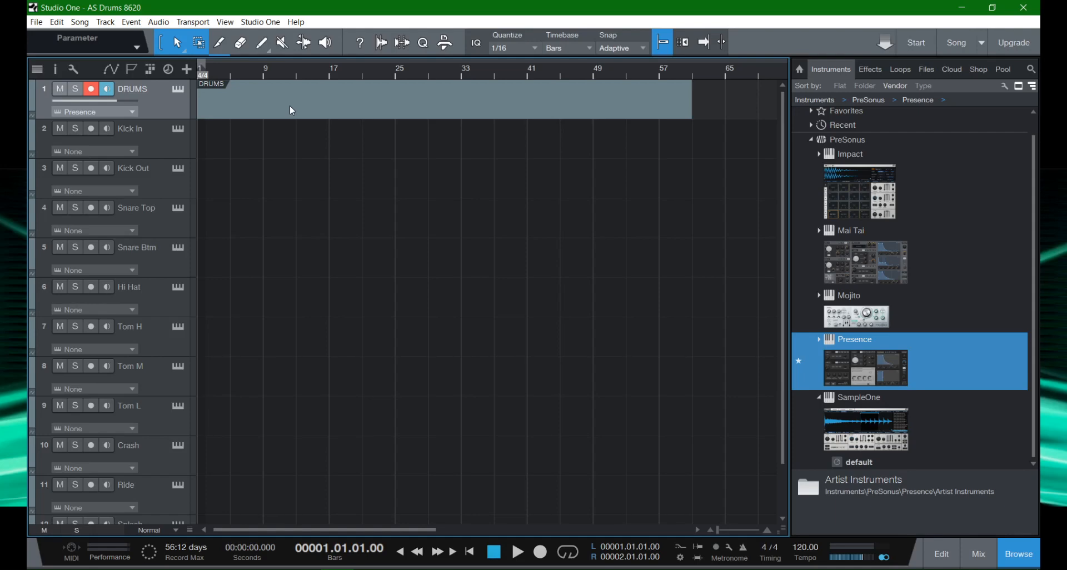
{"action": "key", "text": "F3"}
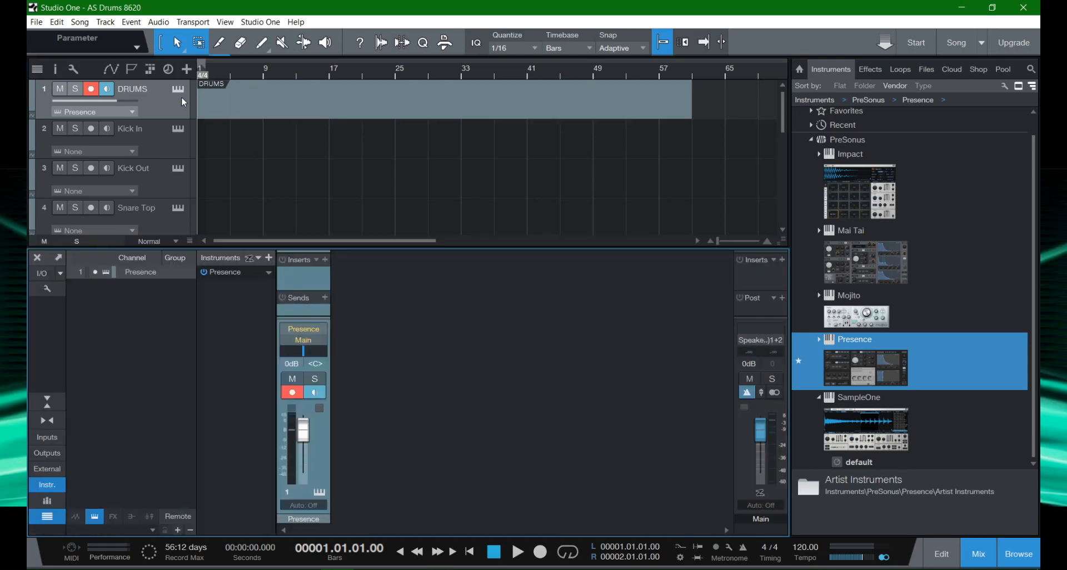
Replace the mixer console with the note editor for the DRUMS part and show its GM Drums list from Acoustic Bass Drum.
{"action": "key", "text": "F3"}
{"action": "key", "text": "F2"}
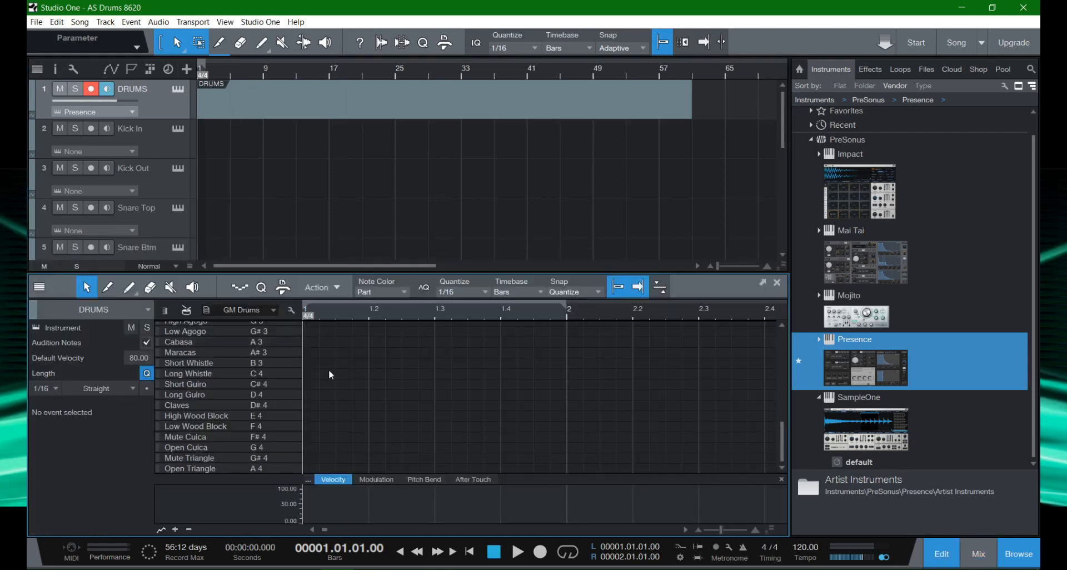
{"action": "scroll", "coordinate": [173, 435], "scroll_direction": "up", "scroll_amount": 8}
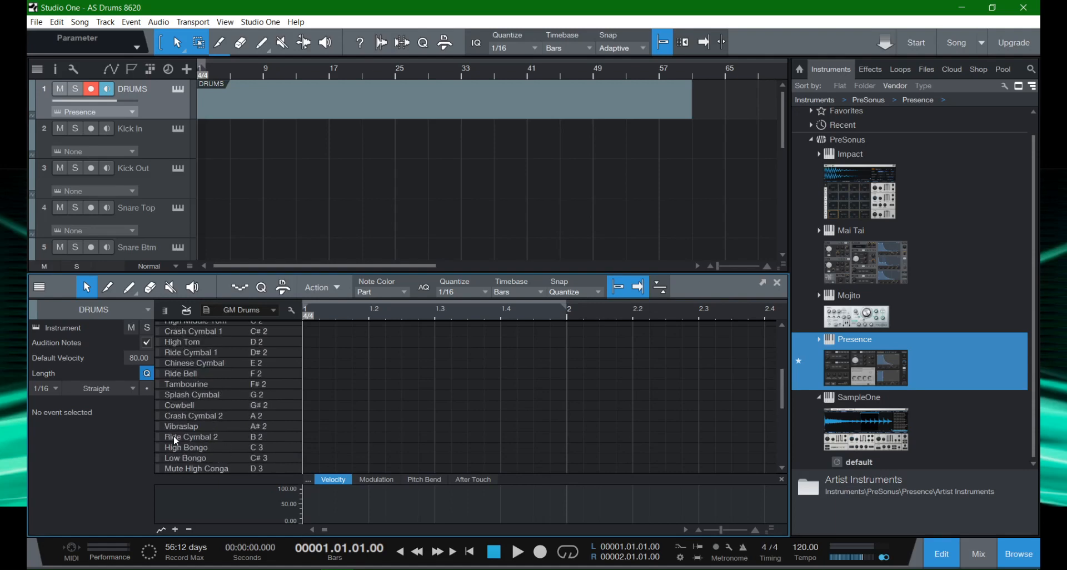
{"action": "scroll", "coordinate": [173, 435], "scroll_direction": "up", "scroll_amount": 3}
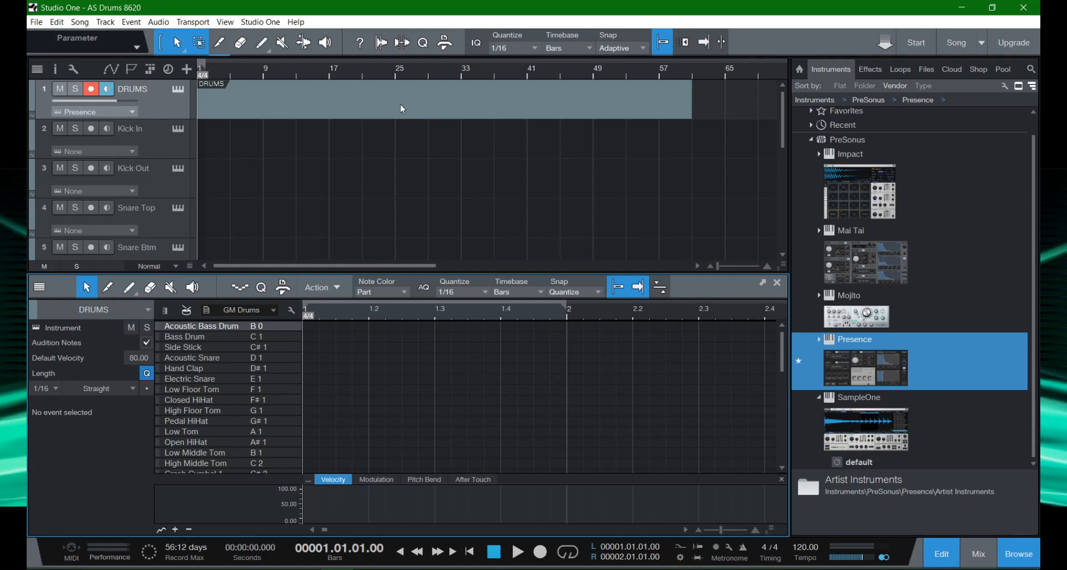
Create one-bar instrument parts at bar 1 on the Kick In, Kick Out and Snare Top tracks.
{"action": "double_click", "coordinate": [208, 148]}
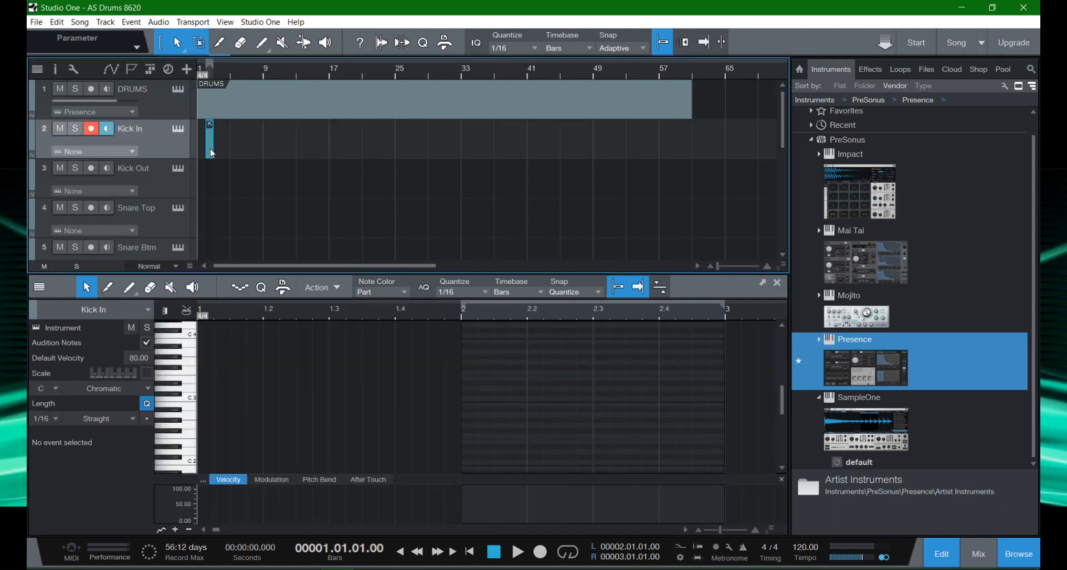
{"action": "left_click_drag", "start_coordinate": [211, 153], "coordinate": [203, 155]}
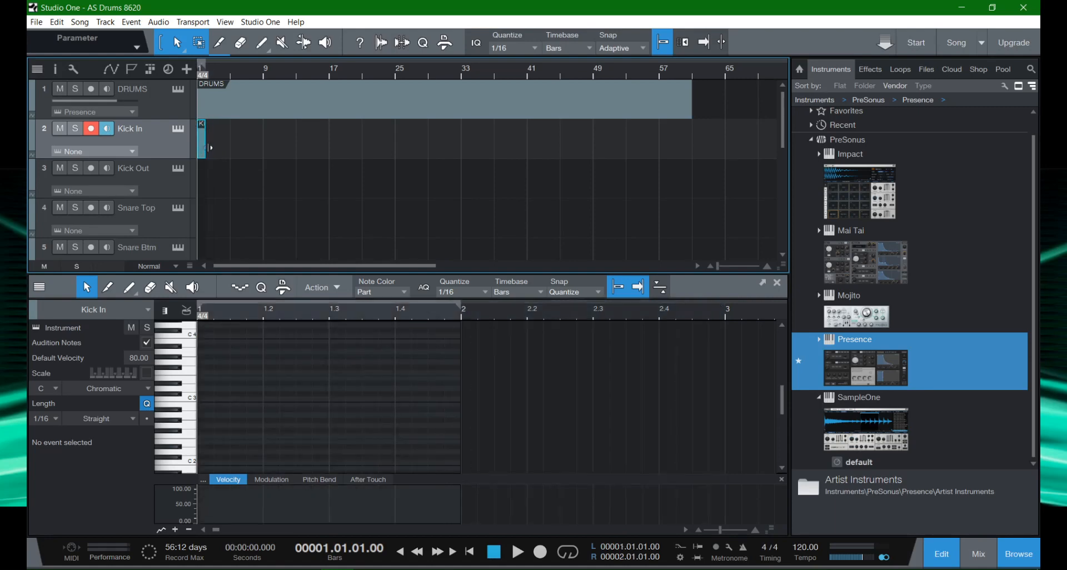
{"action": "left_click", "coordinate": [202, 169]}
{"action": "scroll", "coordinate": [209, 155], "scroll_direction": "down", "scroll_amount": 3}
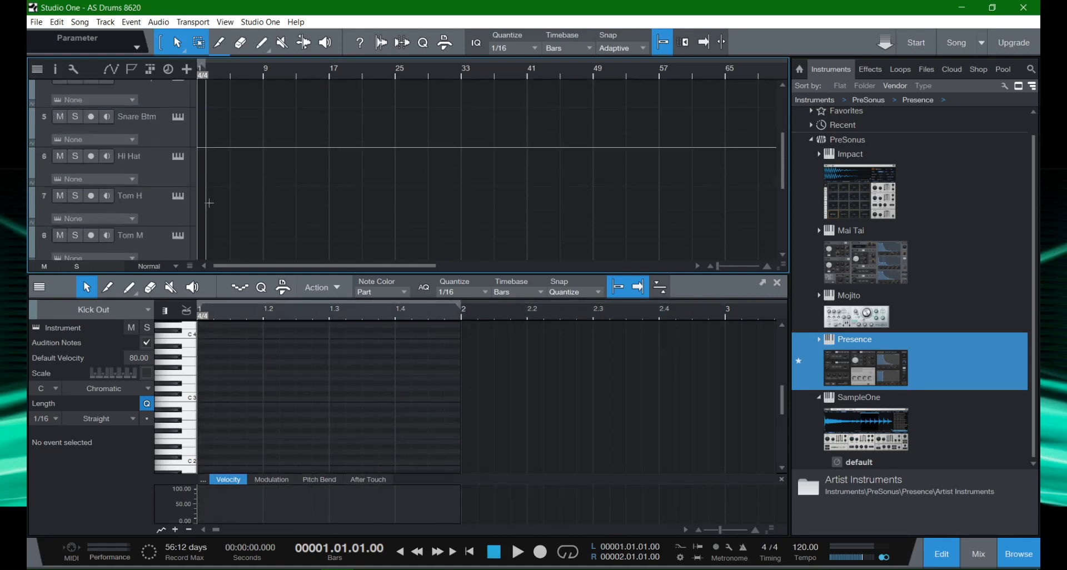
{"action": "scroll", "coordinate": [208, 144], "scroll_direction": "up", "scroll_amount": 2}
{"action": "left_click", "coordinate": [210, 166]}
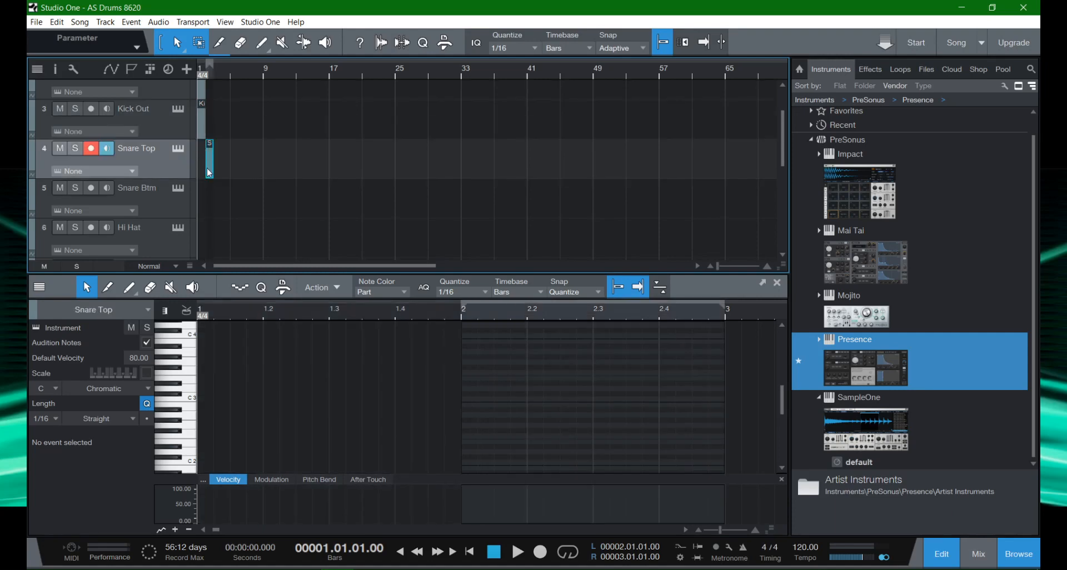
{"action": "left_click_drag", "start_coordinate": [211, 172], "coordinate": [203, 172]}
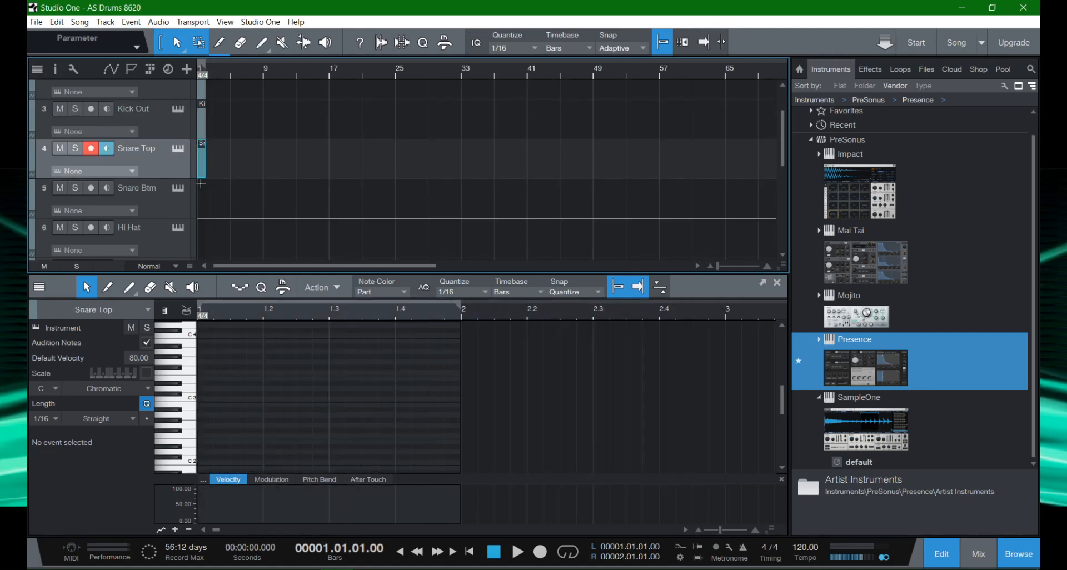
Create one-bar instrument parts at bar 1 on the Snare Btm, Hi Hat and Tom H tracks.
{"action": "scroll", "coordinate": [204, 175], "scroll_direction": "down", "scroll_amount": 3}
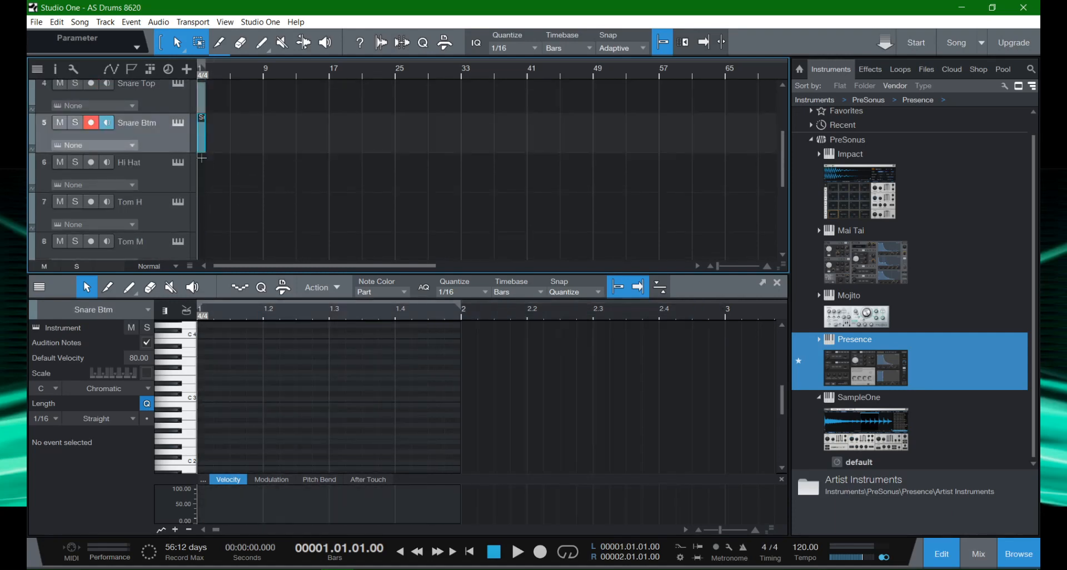
{"action": "left_click", "coordinate": [199, 175]}
{"action": "scroll", "coordinate": [200, 176], "scroll_direction": "down", "scroll_amount": 2}
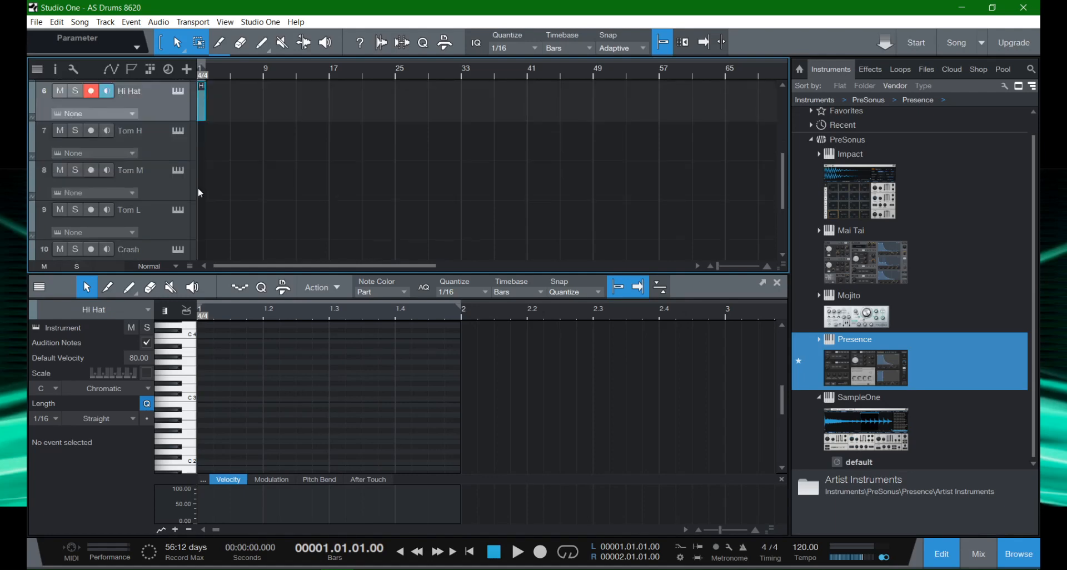
{"action": "left_click", "coordinate": [202, 148]}
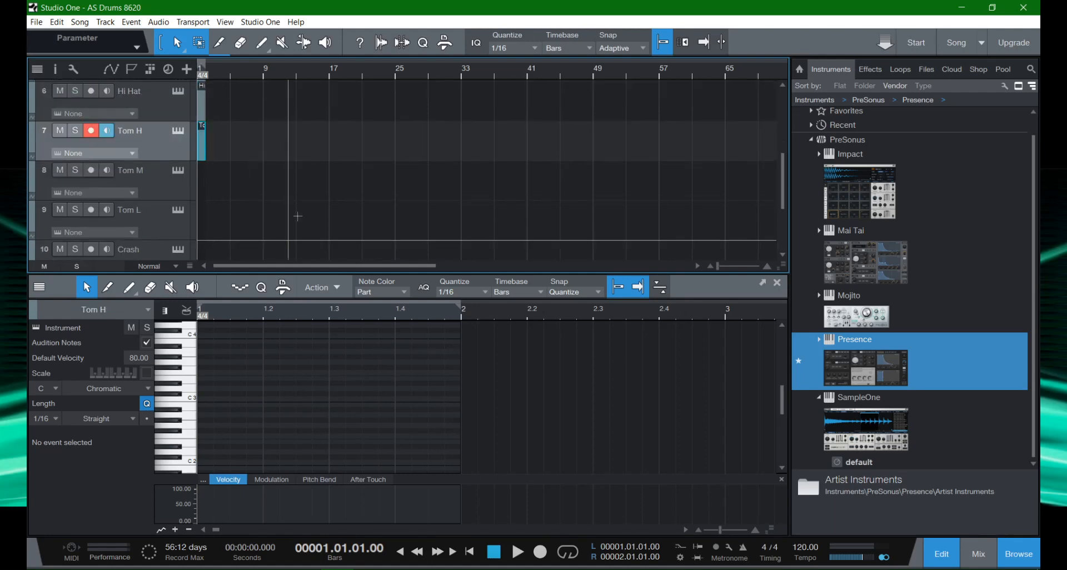
Sync the note editor's timeline with the arrangement and reduce the editor's height to make room for more tracks.
{"action": "left_click", "coordinate": [659, 287]}
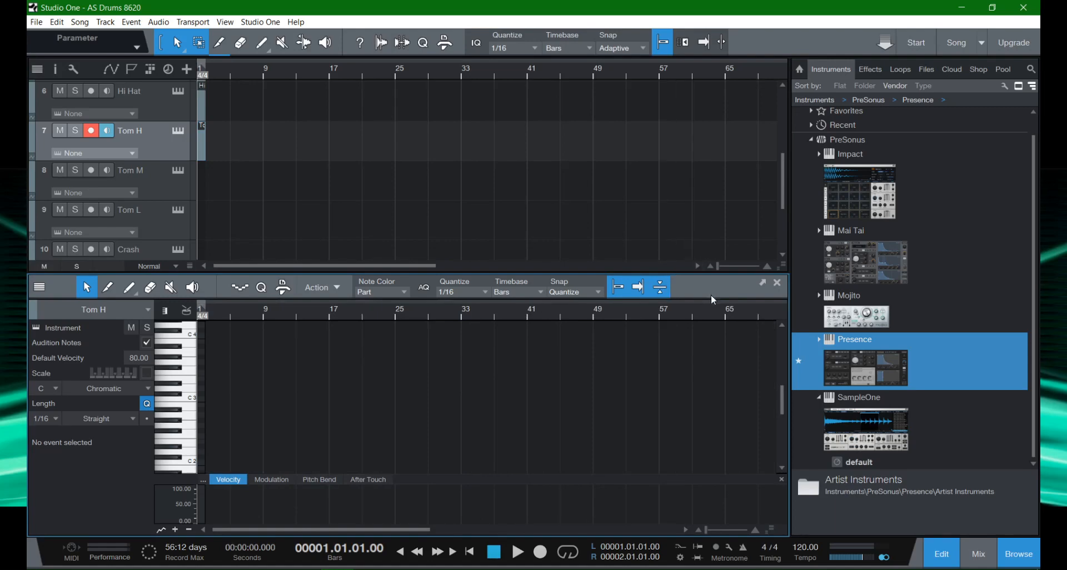
{"action": "left_click_drag", "start_coordinate": [707, 273], "coordinate": [707, 342]}
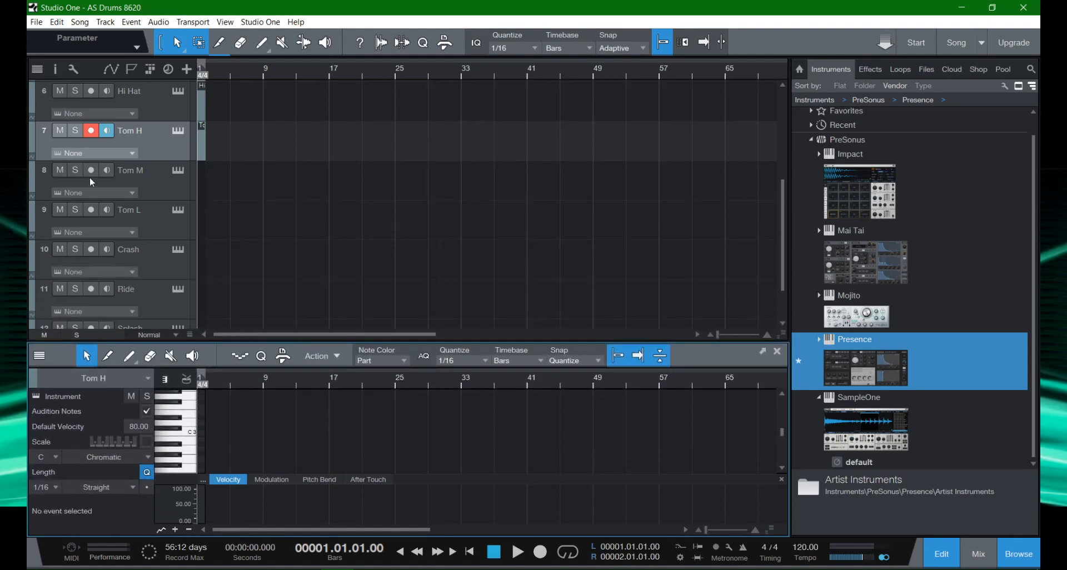
Create one-bar instrument parts at bar 1 on the Tom M, Tom L, Crash, Ride and Splash tracks.
{"action": "left_click", "coordinate": [203, 176]}
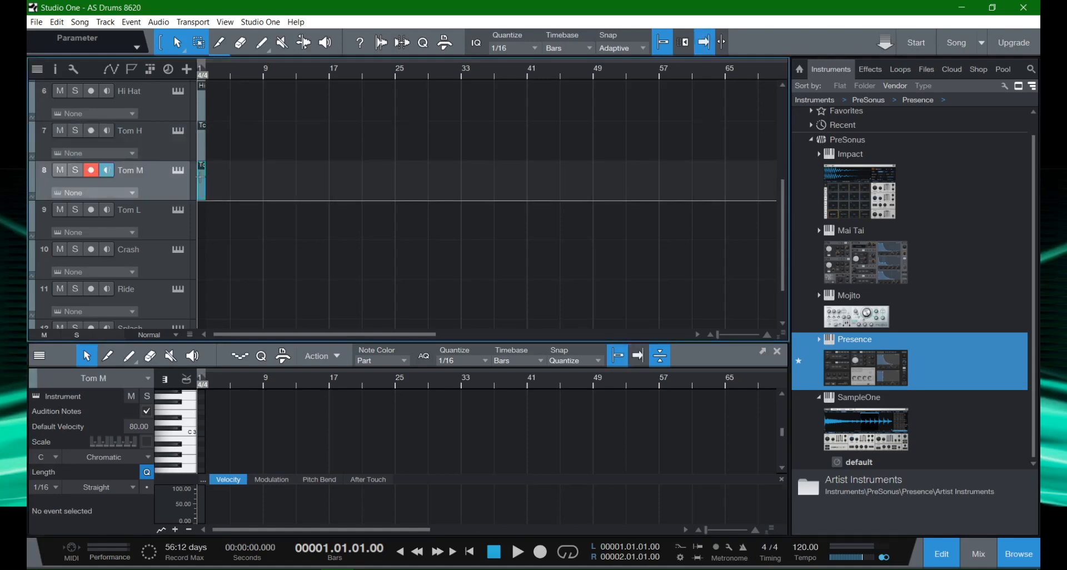
{"action": "left_click", "coordinate": [201, 219]}
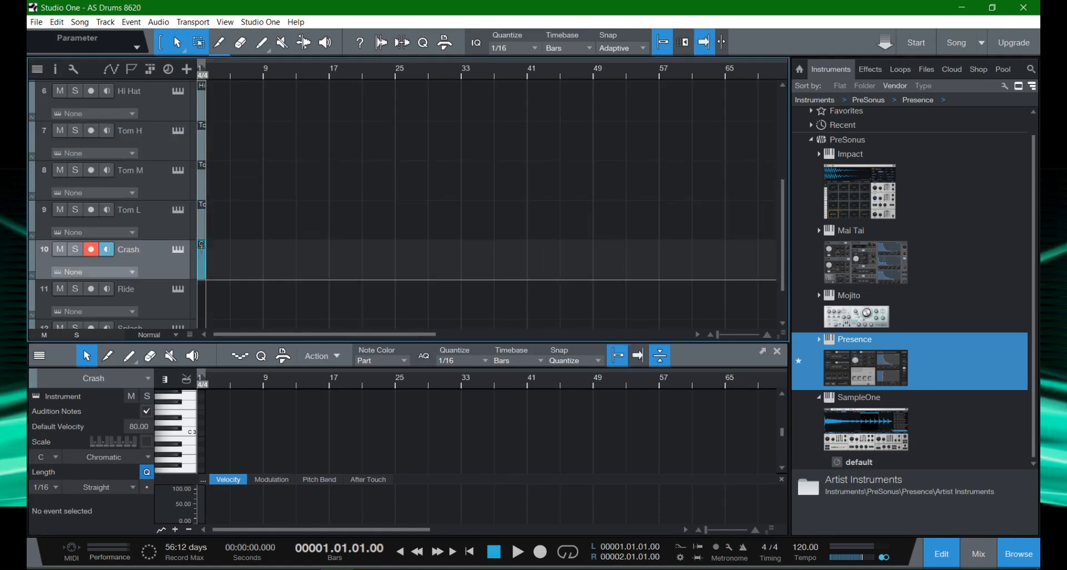
{"action": "scroll", "coordinate": [203, 244], "scroll_direction": "down", "scroll_amount": 3}
{"action": "left_click", "coordinate": [203, 257]}
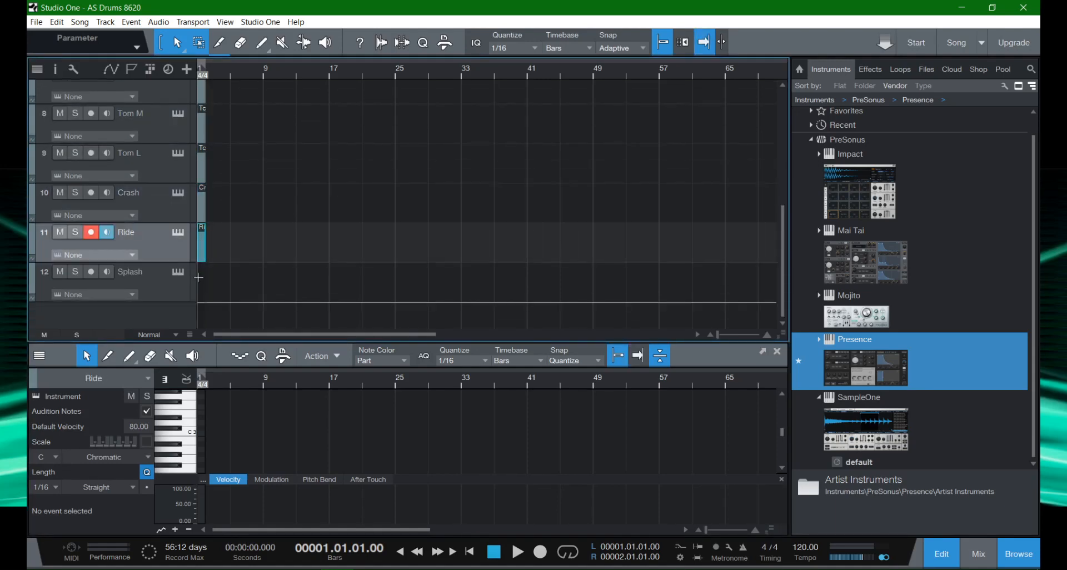
{"action": "left_click", "coordinate": [200, 276]}
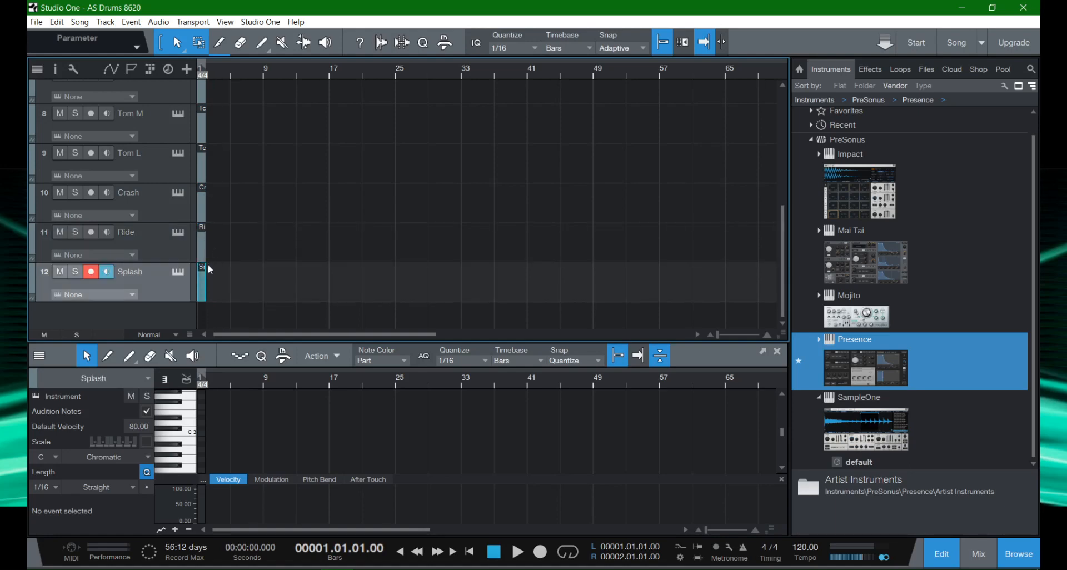
Select the one-bar parts on all tracks from Kick In through Splash and extend them together to bar 61, matching the DRUMS part.
{"action": "scroll", "coordinate": [202, 254], "scroll_direction": "up", "scroll_amount": 5}
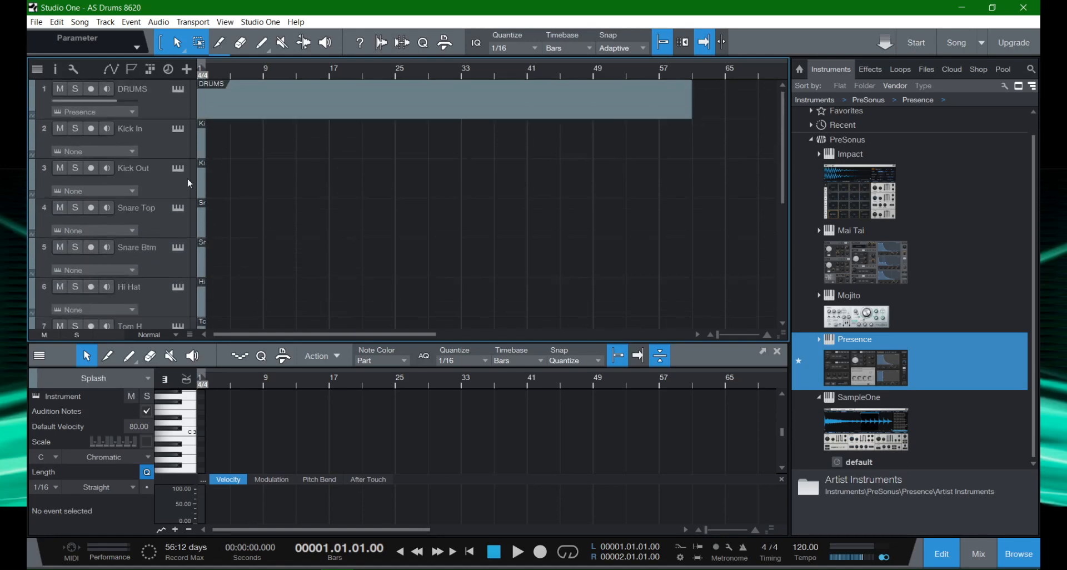
{"action": "left_click", "coordinate": [202, 149]}
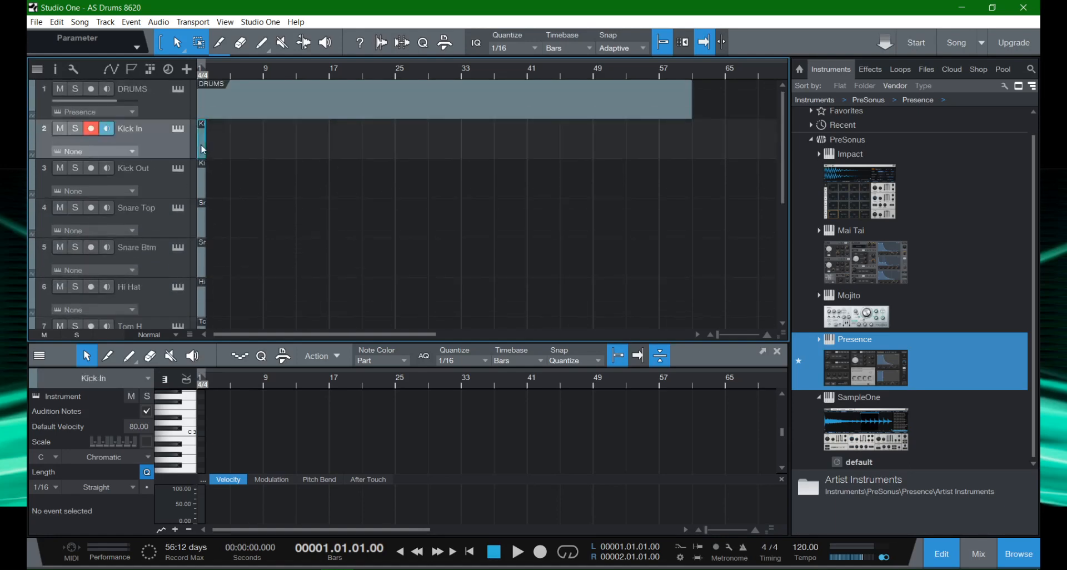
{"action": "left_click", "coordinate": [198, 180]}
{"action": "left_click", "coordinate": [203, 223]}
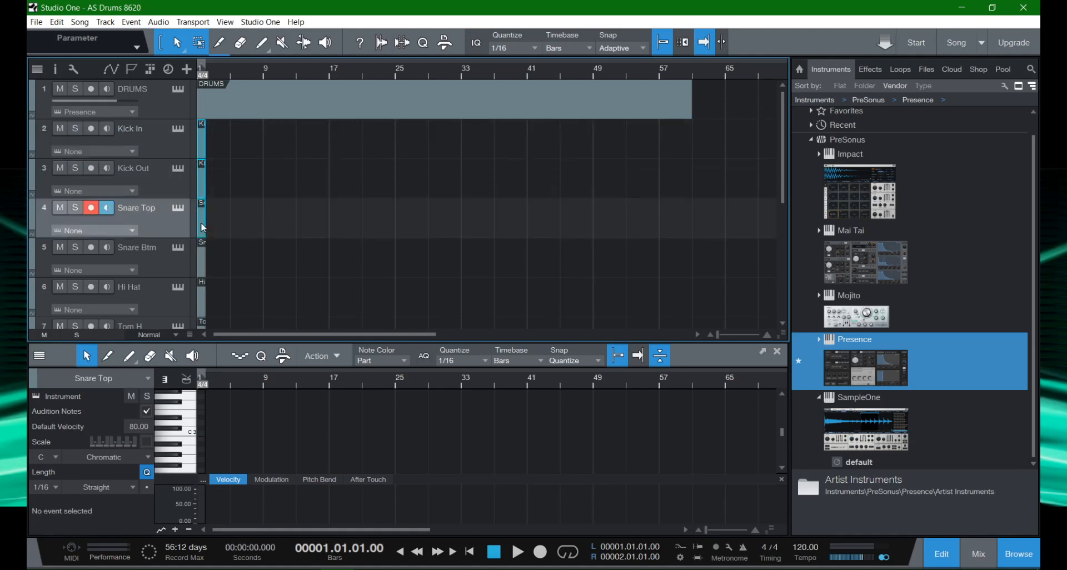
{"action": "left_click", "coordinate": [204, 263]}
{"action": "scroll", "coordinate": [203, 245], "scroll_direction": "down", "scroll_amount": 2}
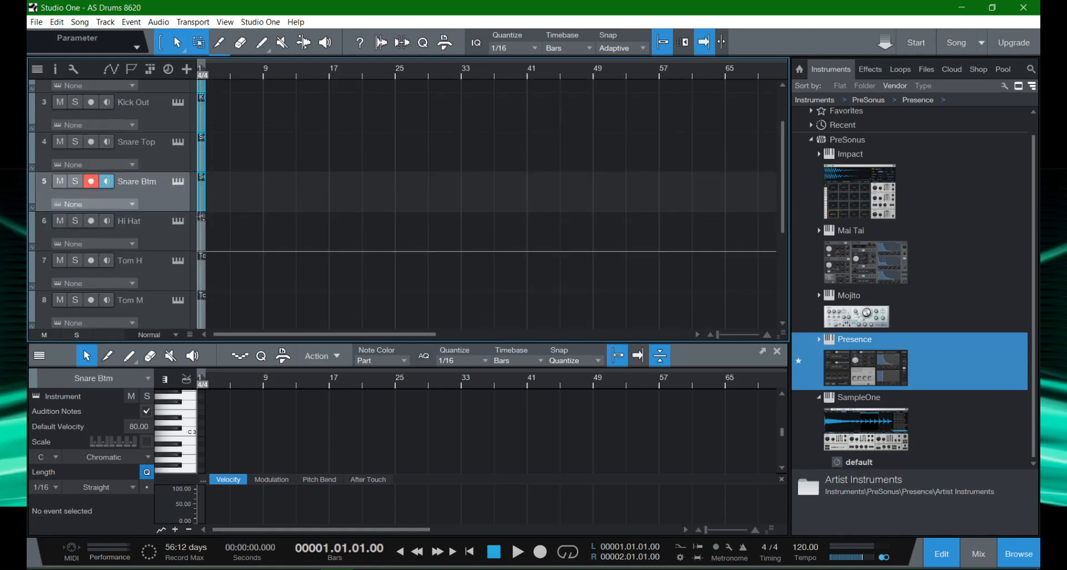
{"action": "left_click", "coordinate": [201, 237]}
{"action": "left_click", "coordinate": [203, 277]}
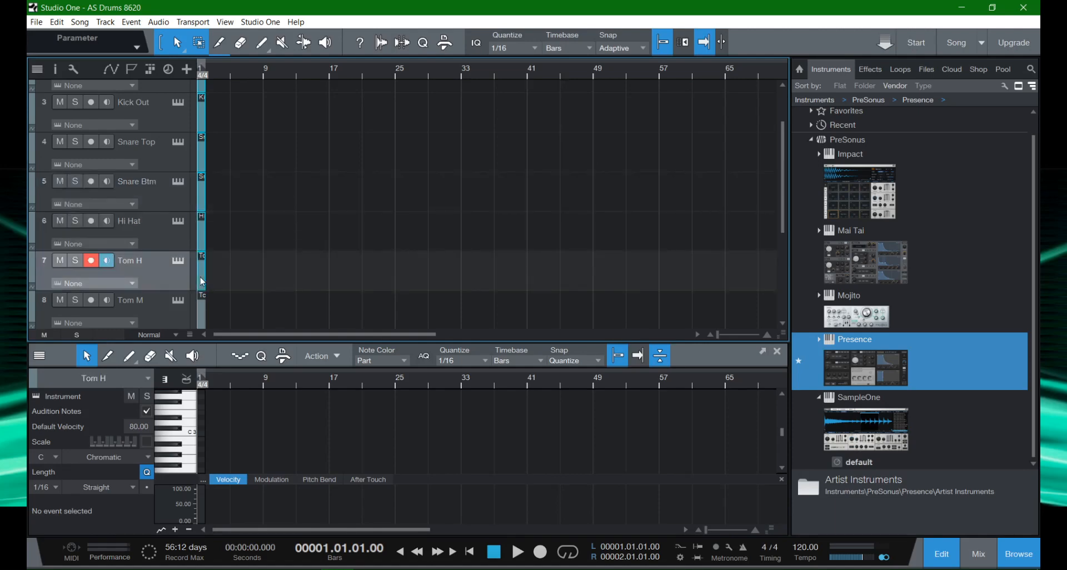
{"action": "scroll", "coordinate": [202, 281], "scroll_direction": "down", "scroll_amount": 3}
{"action": "left_click", "coordinate": [203, 215]}
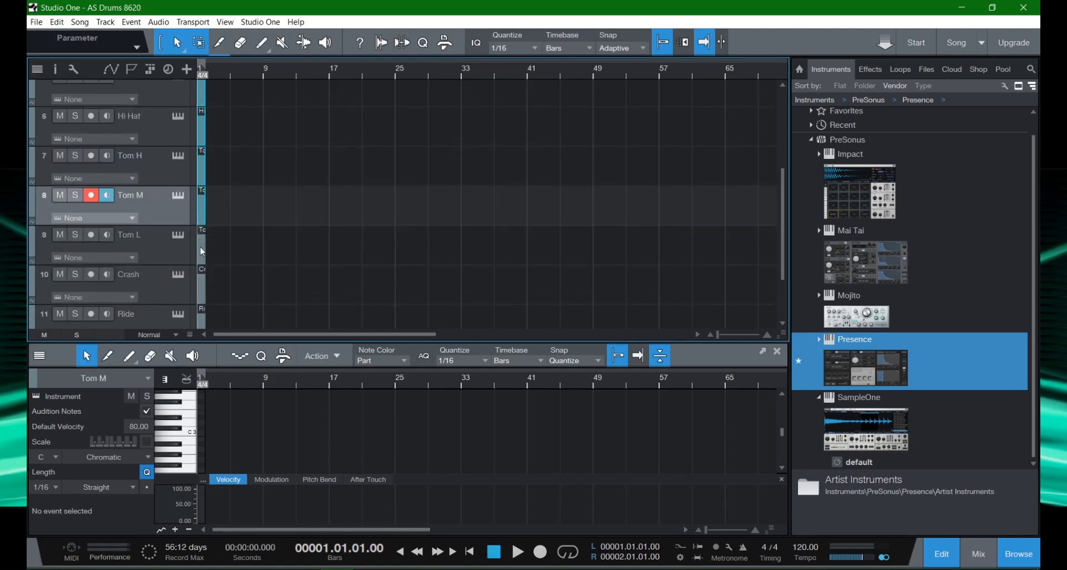
{"action": "left_click", "coordinate": [203, 251]}
{"action": "left_click", "coordinate": [204, 293]}
{"action": "scroll", "coordinate": [204, 294], "scroll_direction": "down", "scroll_amount": 1}
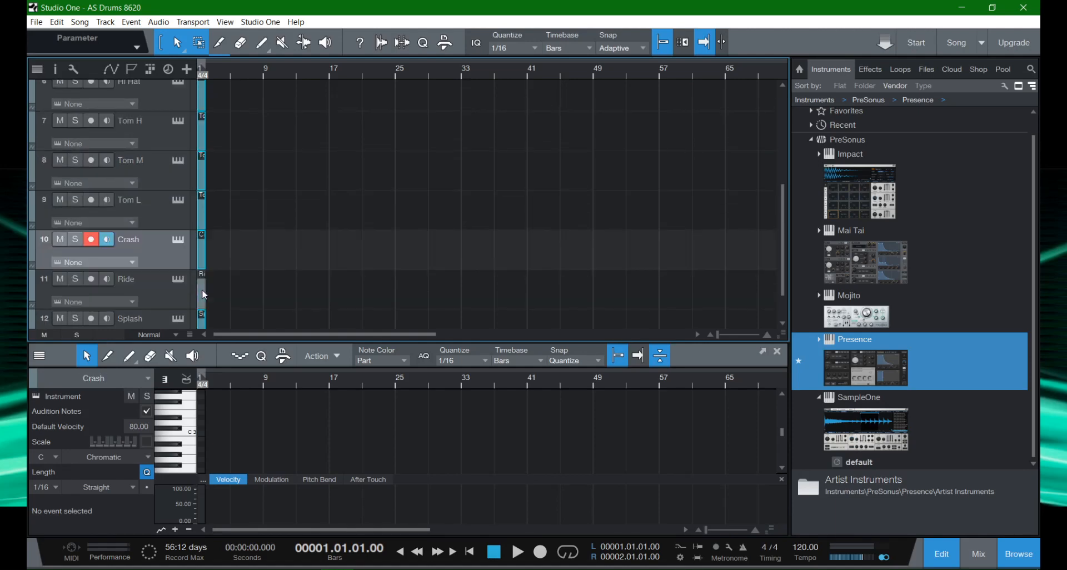
{"action": "left_click", "coordinate": [202, 290]}
{"action": "scroll", "coordinate": [223, 196], "scroll_direction": "up", "scroll_amount": 6}
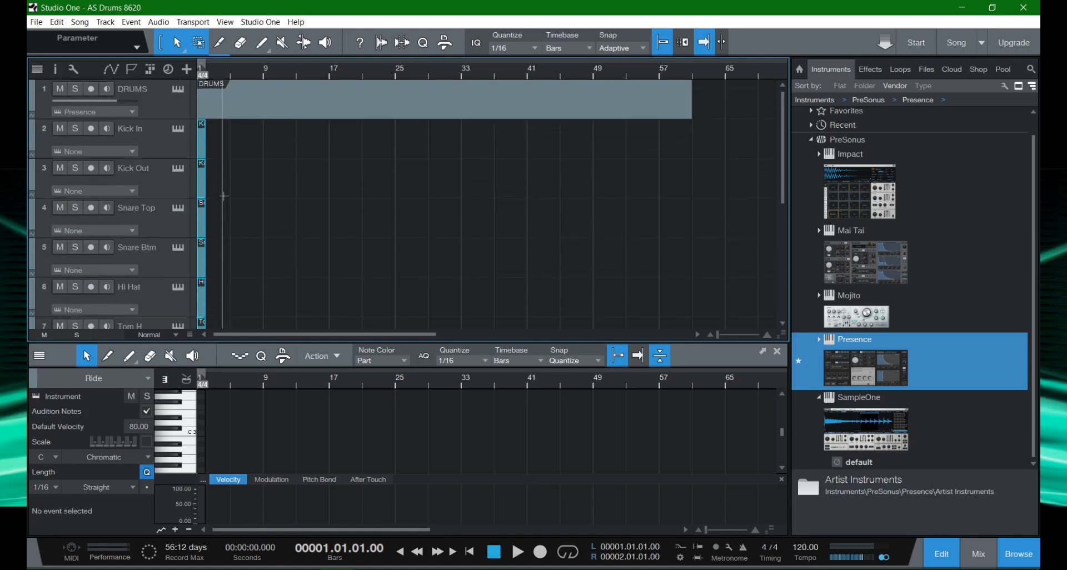
{"action": "left_click_drag", "start_coordinate": [207, 136], "coordinate": [692, 177]}
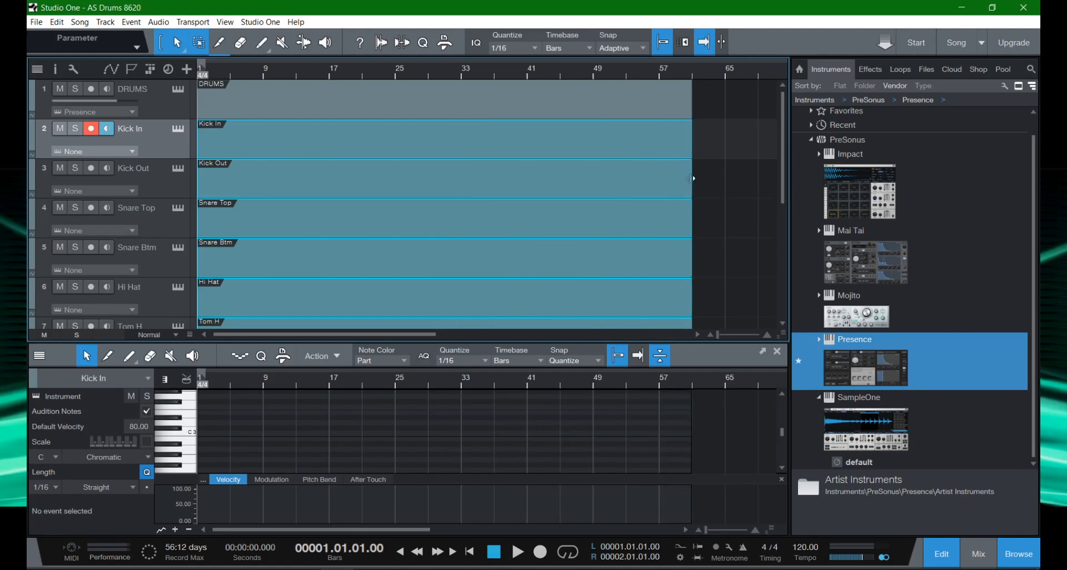
Set the loop range to the selected parts, from bar 1 to bar 61, and deselect the parts.
{"action": "key", "text": "p"}
{"action": "left_click", "coordinate": [709, 115]}
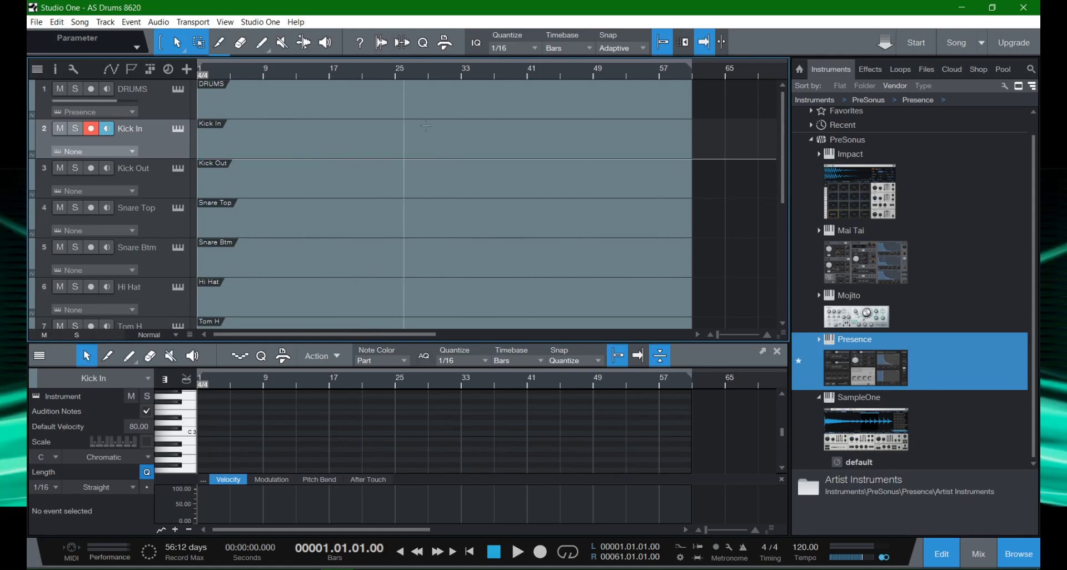
{"action": "scroll", "coordinate": [341, 158], "scroll_direction": "down", "scroll_amount": 5}
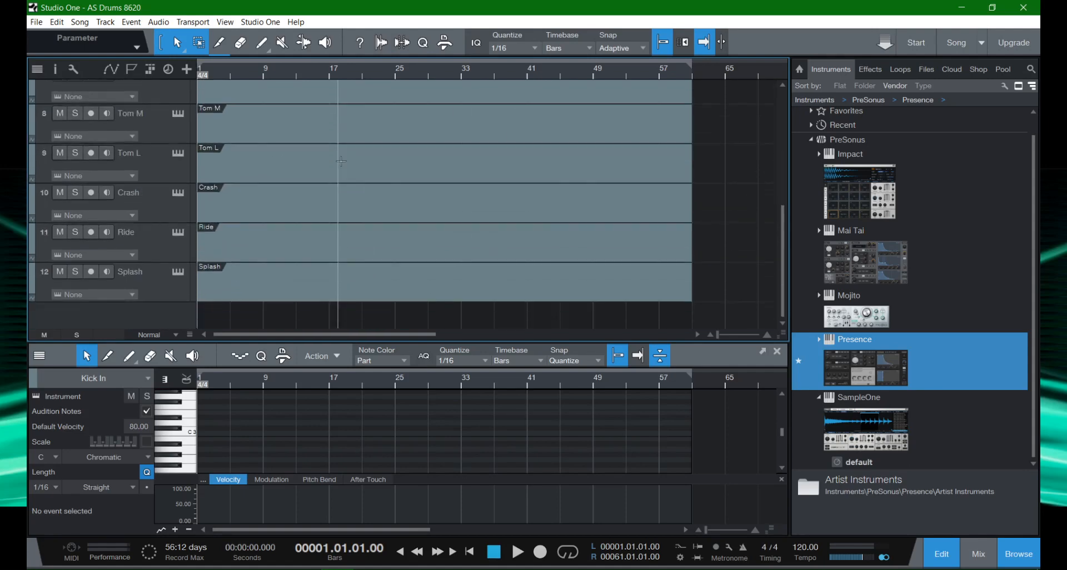
{"action": "scroll", "coordinate": [341, 161], "scroll_direction": "up", "scroll_amount": 5}
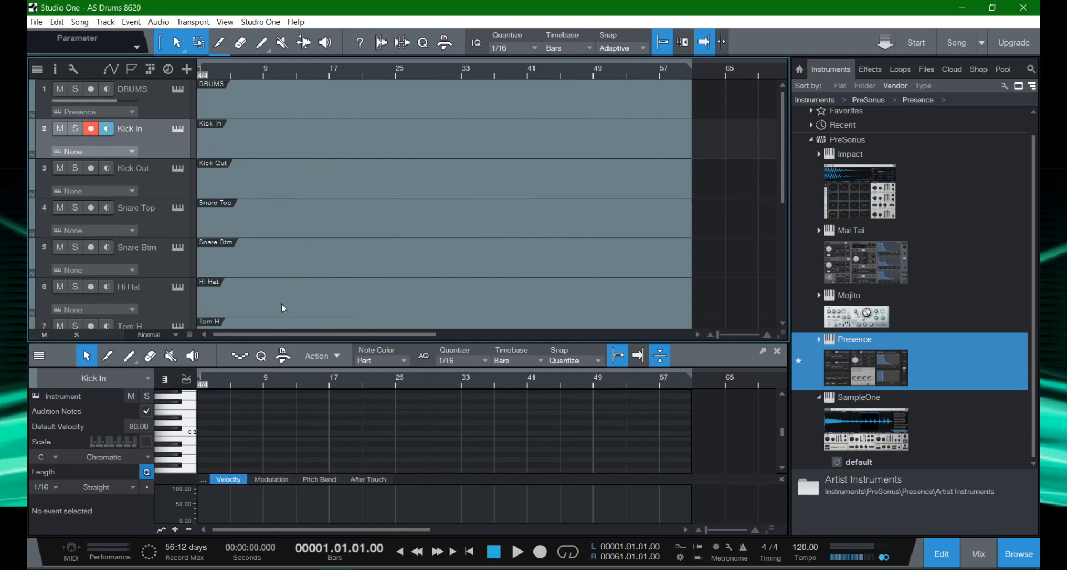
{"action": "scroll", "coordinate": [282, 304], "scroll_direction": "down", "scroll_amount": 5}
{"action": "scroll", "coordinate": [285, 300], "scroll_direction": "up", "scroll_amount": 5}
{"action": "left_click", "coordinate": [229, 104]}
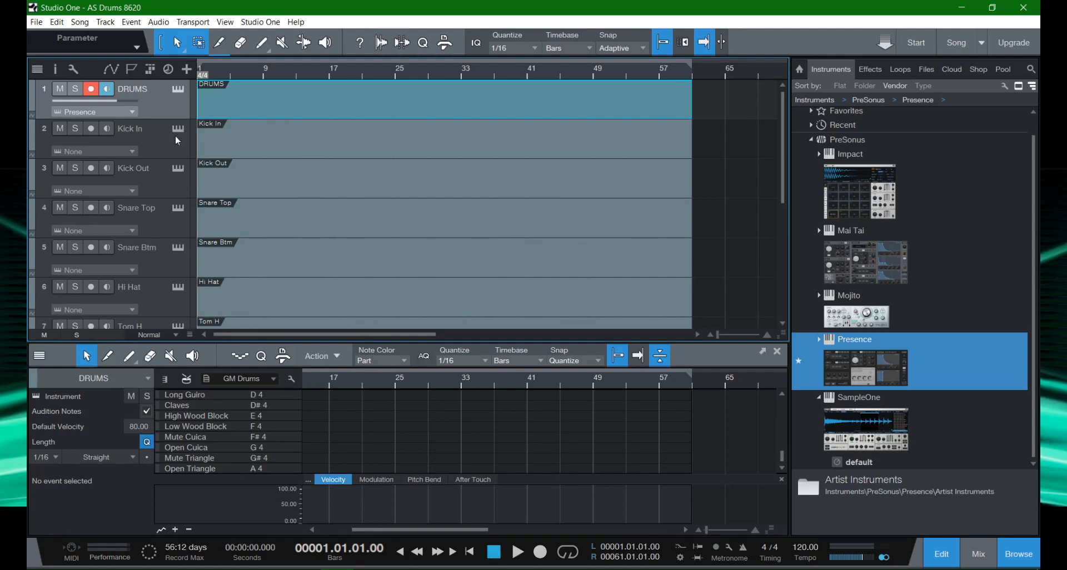
{"action": "scroll", "coordinate": [173, 145], "scroll_direction": "down", "scroll_amount": 6}
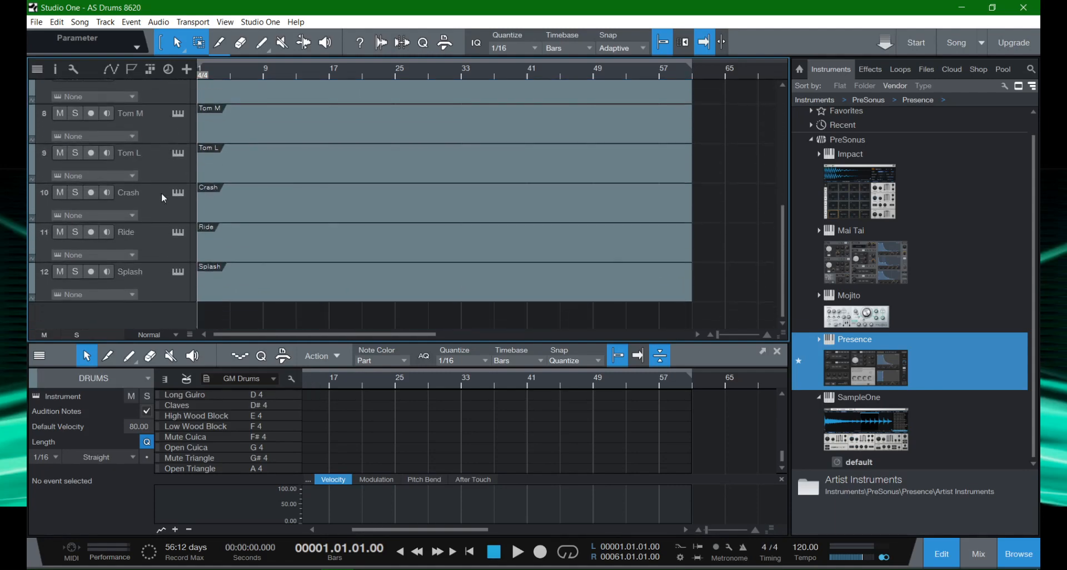
{"action": "left_click", "coordinate": [169, 294]}
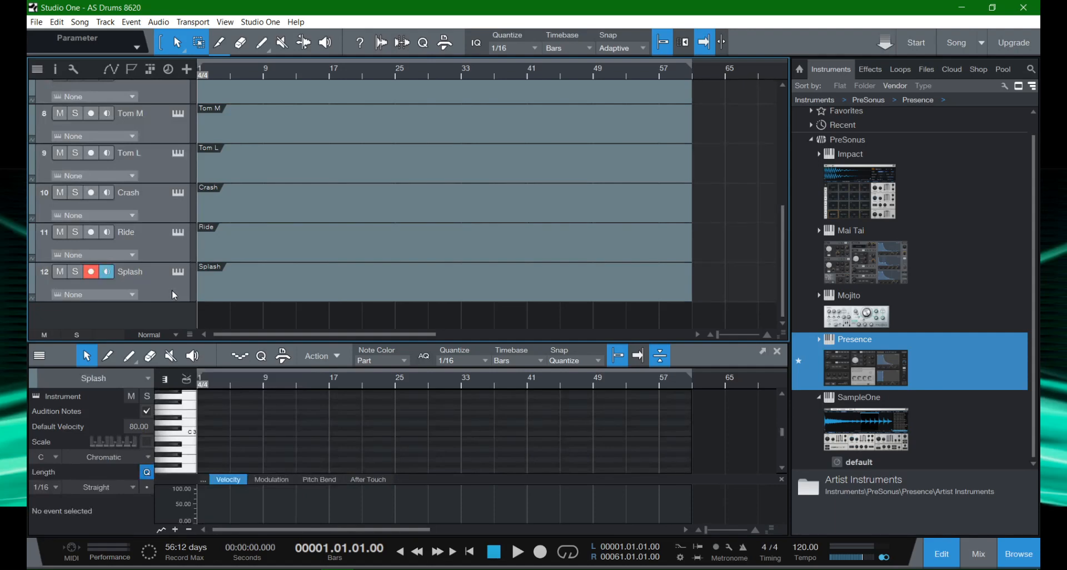
{"action": "scroll", "coordinate": [170, 224], "scroll_direction": "up", "scroll_amount": 4}
{"action": "scroll", "coordinate": [167, 225], "scroll_direction": "up", "scroll_amount": 3}
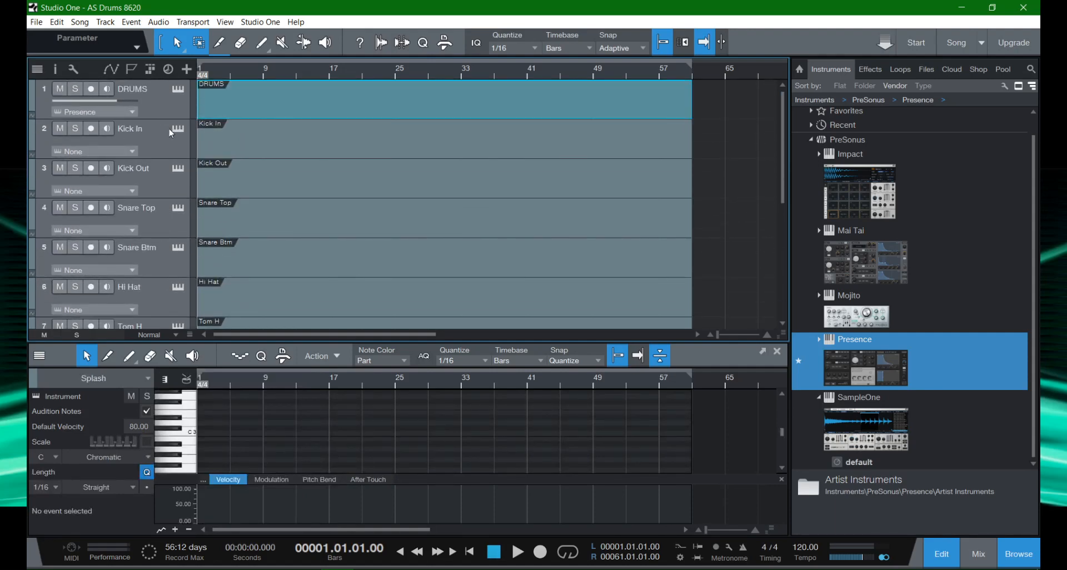
{"action": "left_click", "coordinate": [178, 131]}
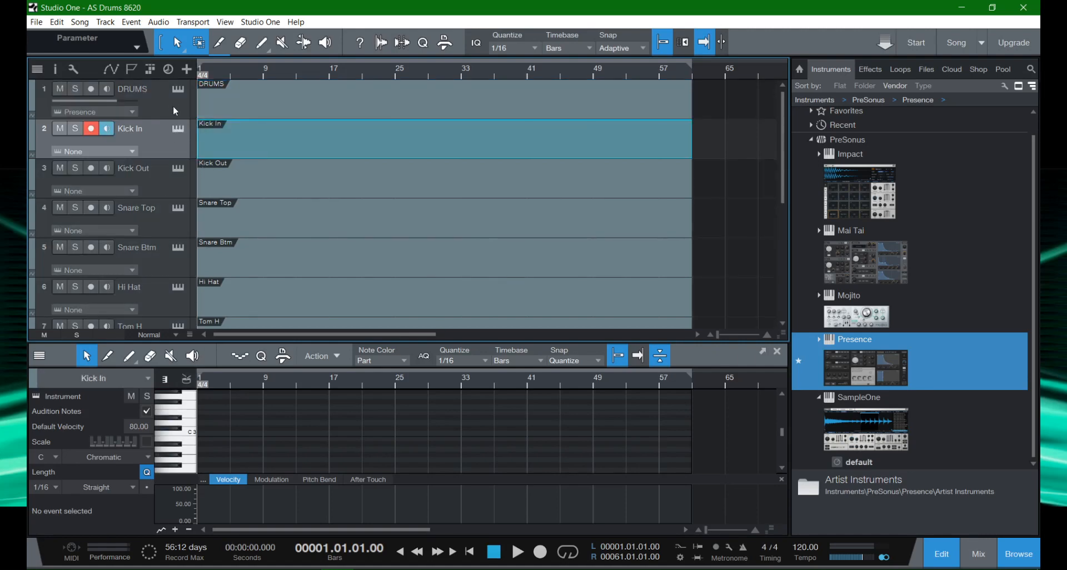
Switch the Splash track's note editor to drum view and apply the GM Drums pitch names.
{"action": "left_click", "coordinate": [172, 105]}
{"action": "scroll", "coordinate": [162, 224], "scroll_direction": "down", "scroll_amount": 5}
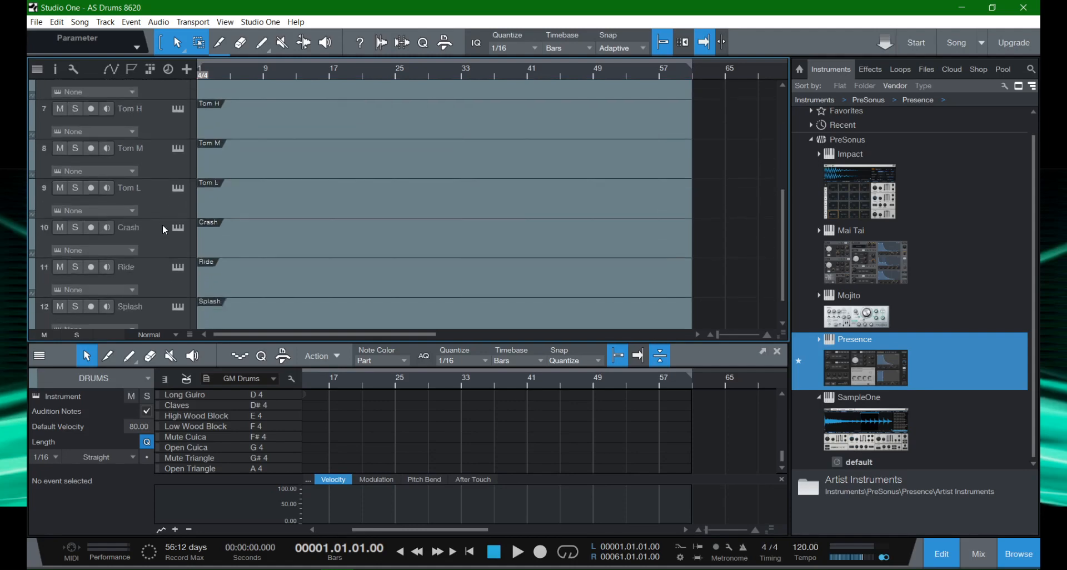
{"action": "scroll", "coordinate": [163, 227], "scroll_direction": "down", "scroll_amount": 2}
{"action": "left_click", "coordinate": [164, 289]}
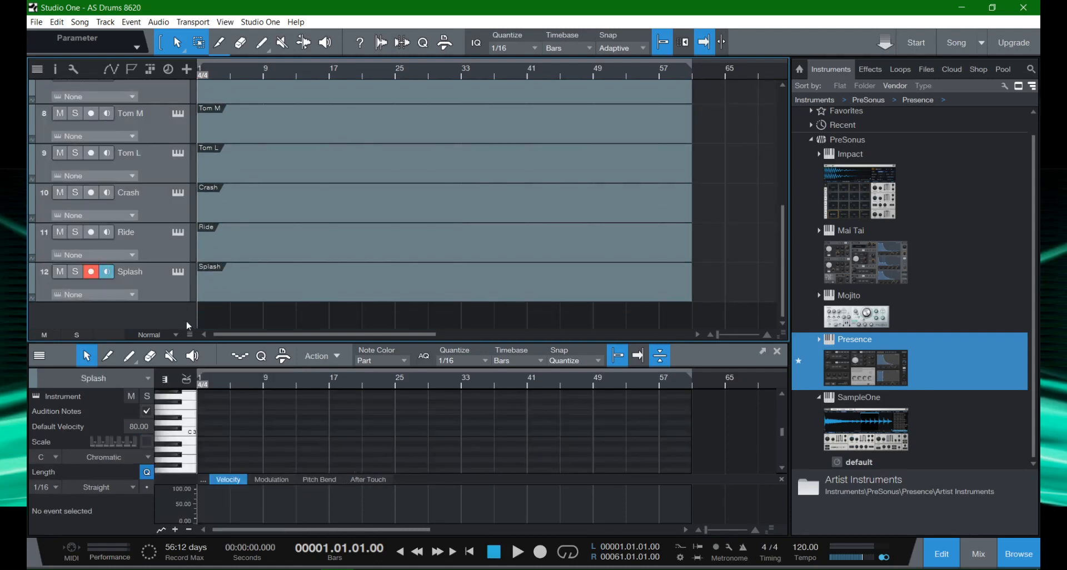
{"action": "left_click", "coordinate": [183, 380]}
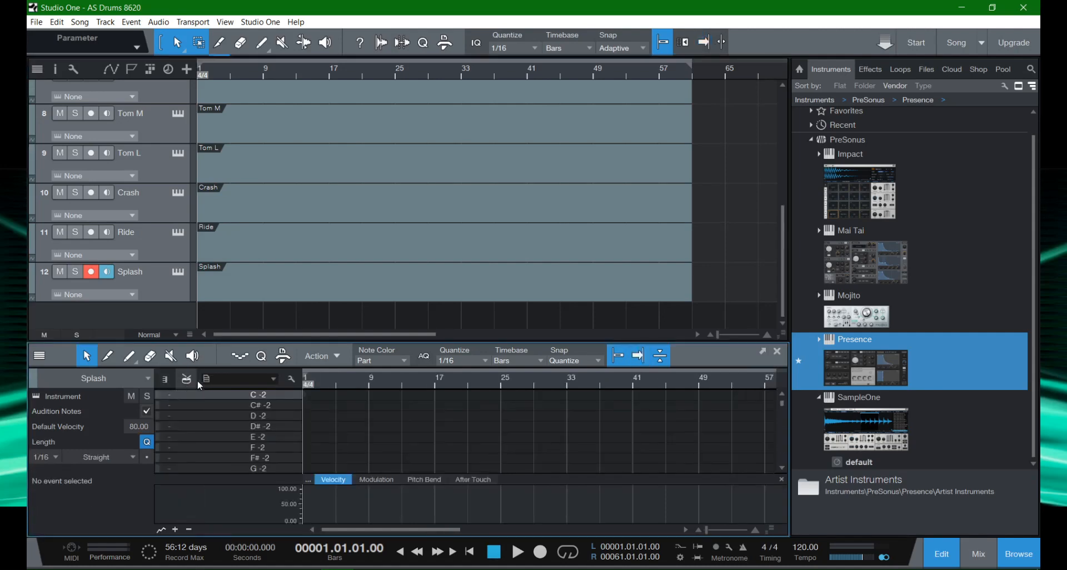
{"action": "left_click", "coordinate": [207, 379]}
{"action": "left_click", "coordinate": [228, 393]}
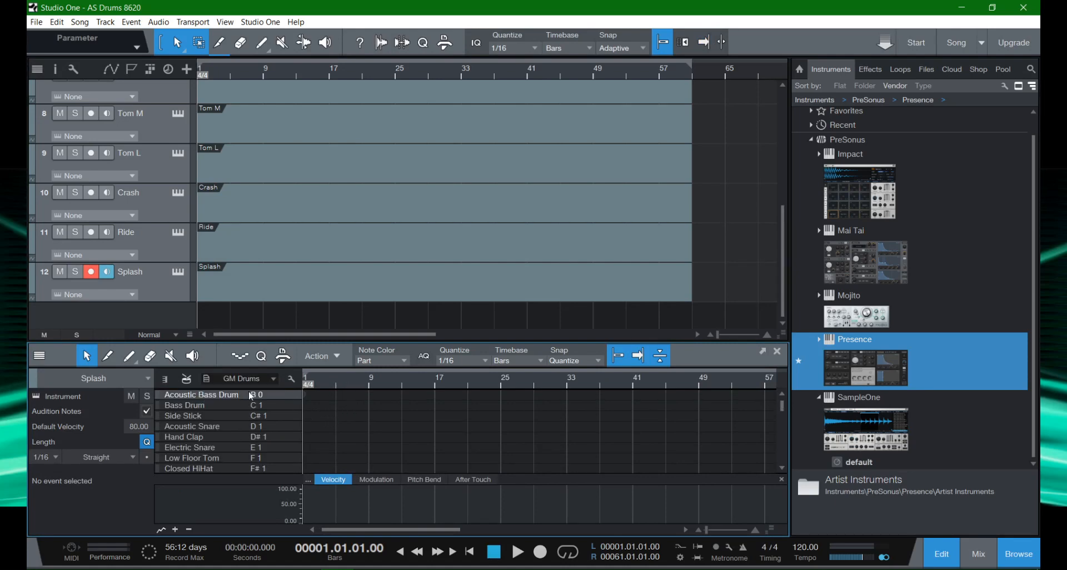
Compare the note editor views of the Ride, Splash, Crash, Tom L and Kick In tracks with the DRUMS track, ending on DRUMS.
{"action": "left_click", "coordinate": [171, 249]}
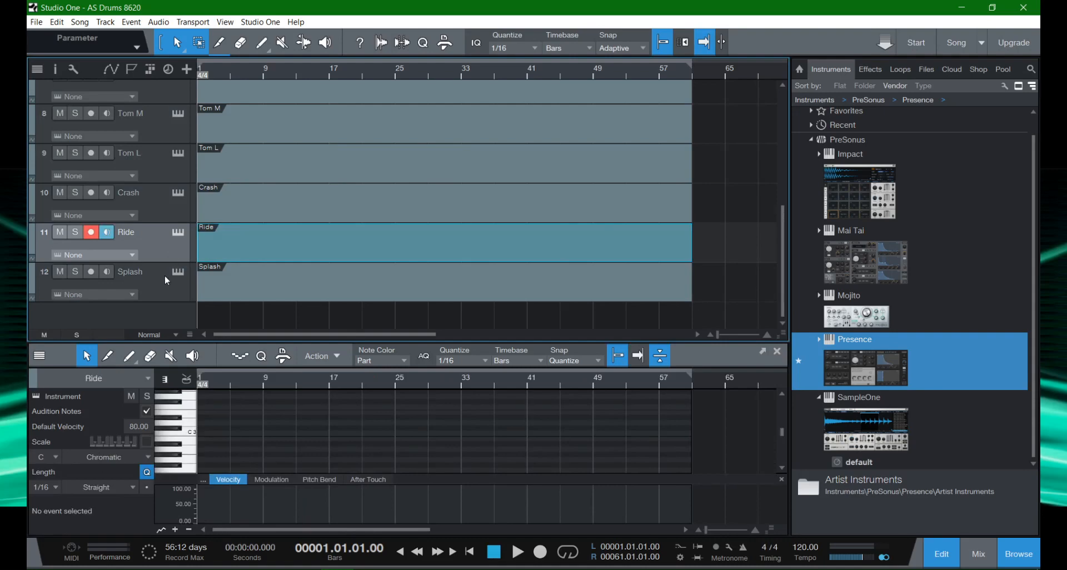
{"action": "left_click", "coordinate": [164, 275]}
{"action": "left_click", "coordinate": [159, 248]}
{"action": "left_click", "coordinate": [160, 202]}
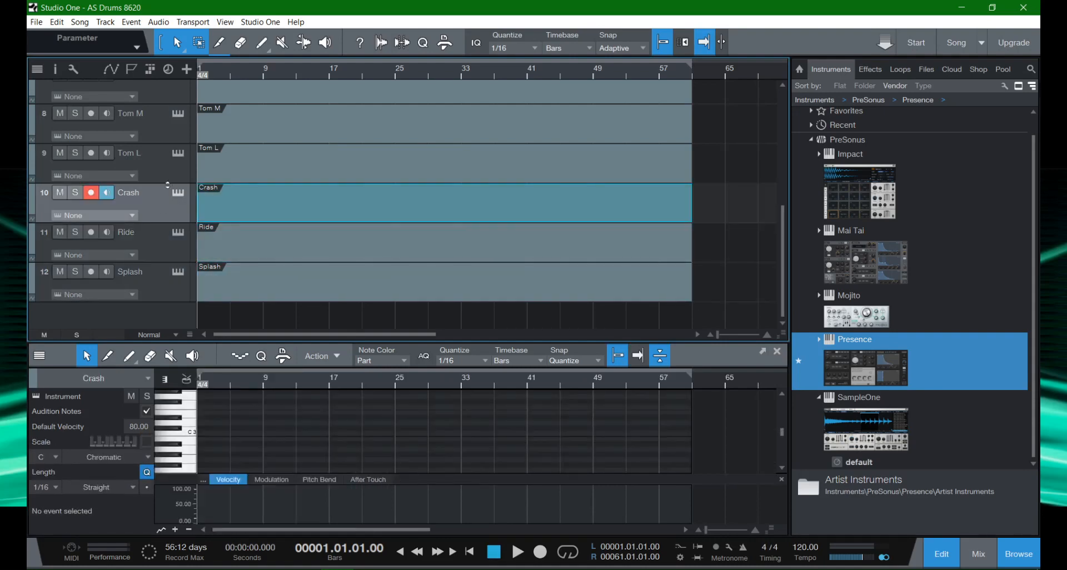
{"action": "left_click", "coordinate": [168, 157]}
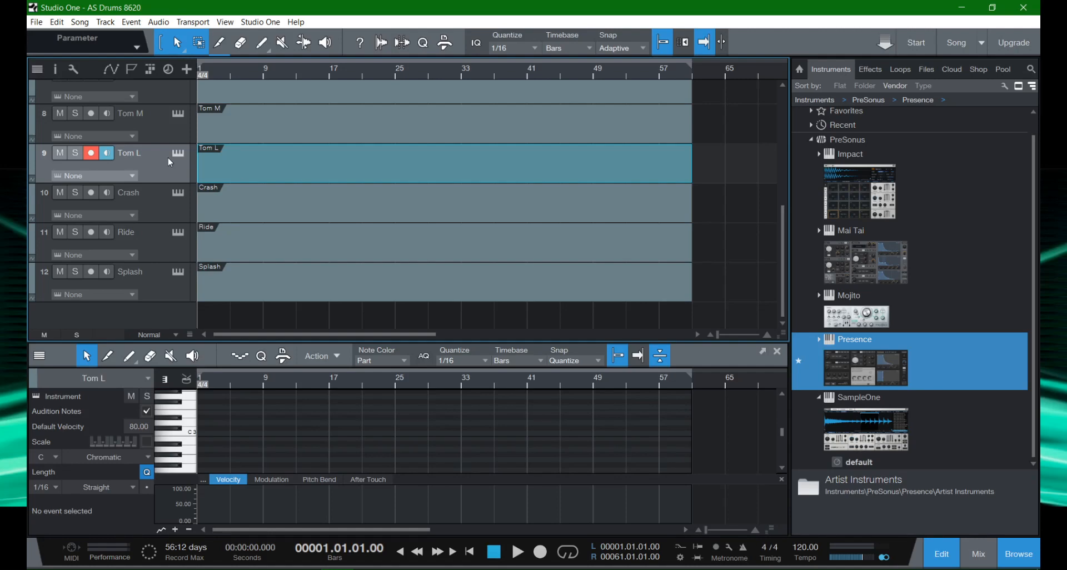
{"action": "scroll", "coordinate": [168, 158], "scroll_direction": "up", "scroll_amount": 5}
{"action": "scroll", "coordinate": [169, 162], "scroll_direction": "up", "scroll_amount": 2}
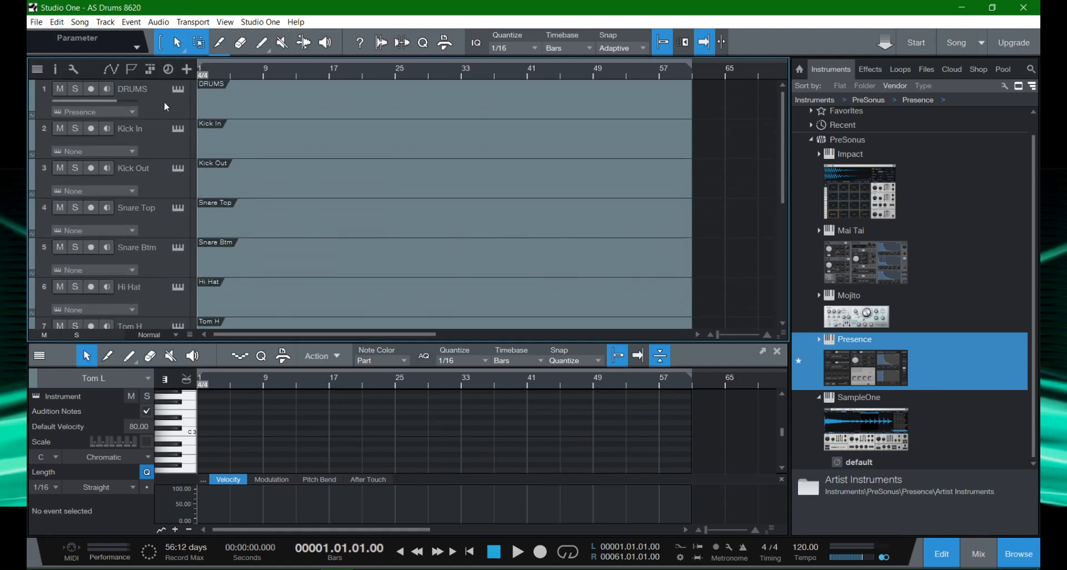
{"action": "left_click", "coordinate": [165, 105]}
{"action": "left_click", "coordinate": [162, 137]}
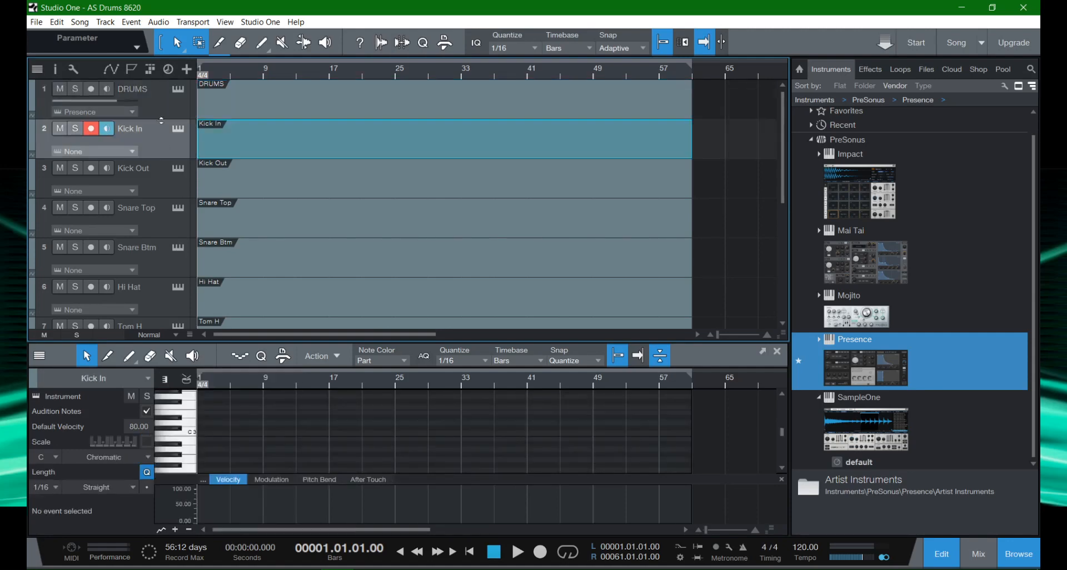
{"action": "left_click", "coordinate": [159, 89]}
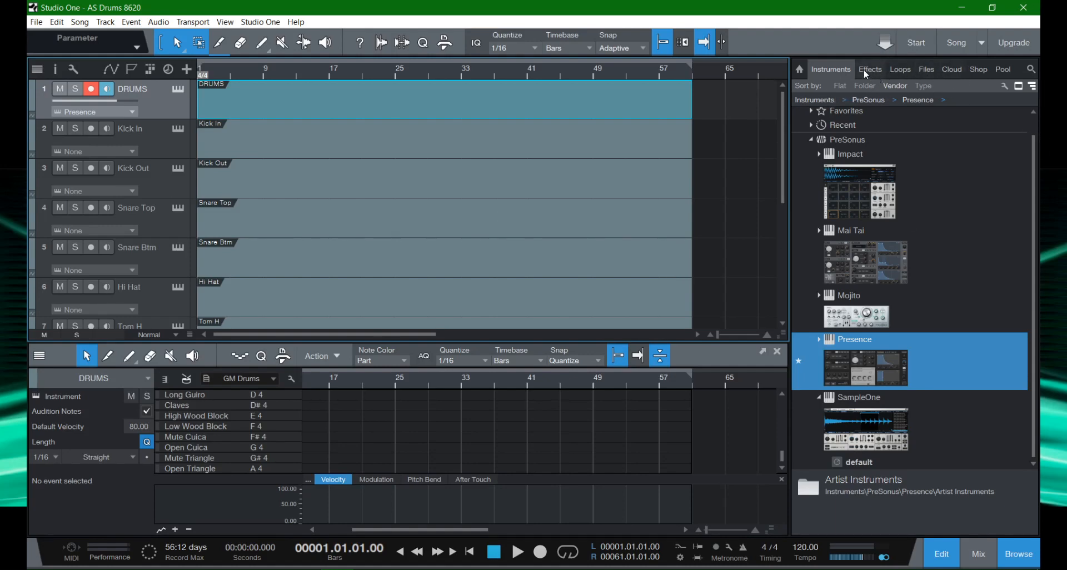
Look through the SFX Library's The Hollywood Edge and Sound Ideas folders, then hide the browser.
{"action": "left_click", "coordinate": [931, 67]}
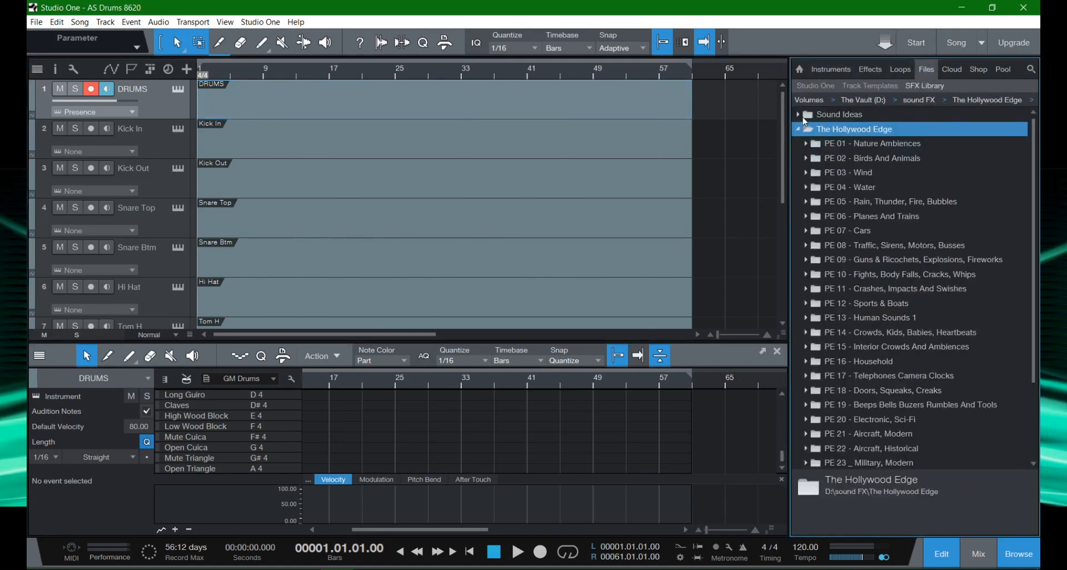
{"action": "left_click", "coordinate": [800, 128]}
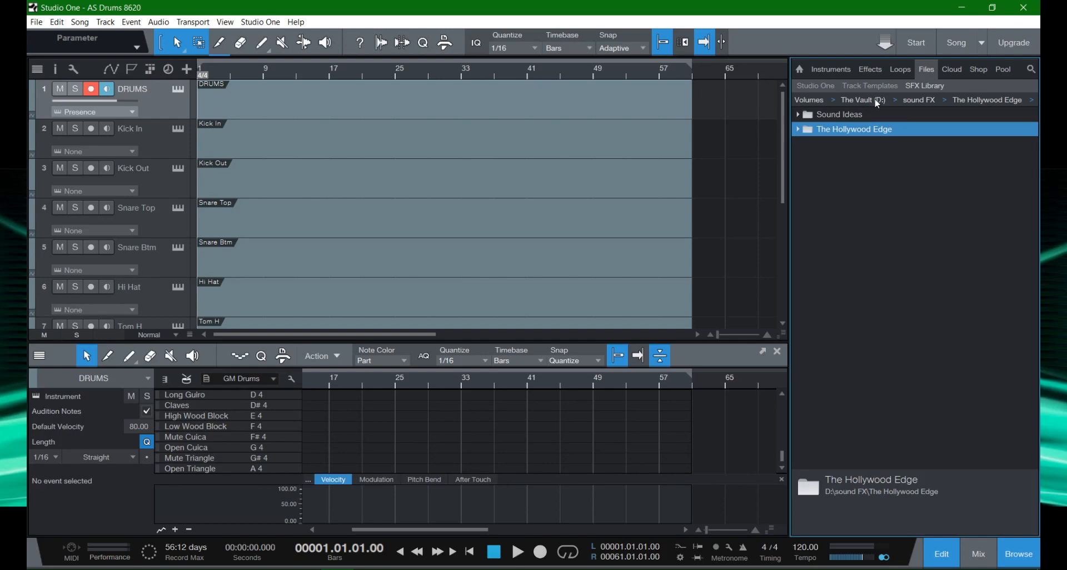
{"action": "left_click", "coordinate": [798, 114]}
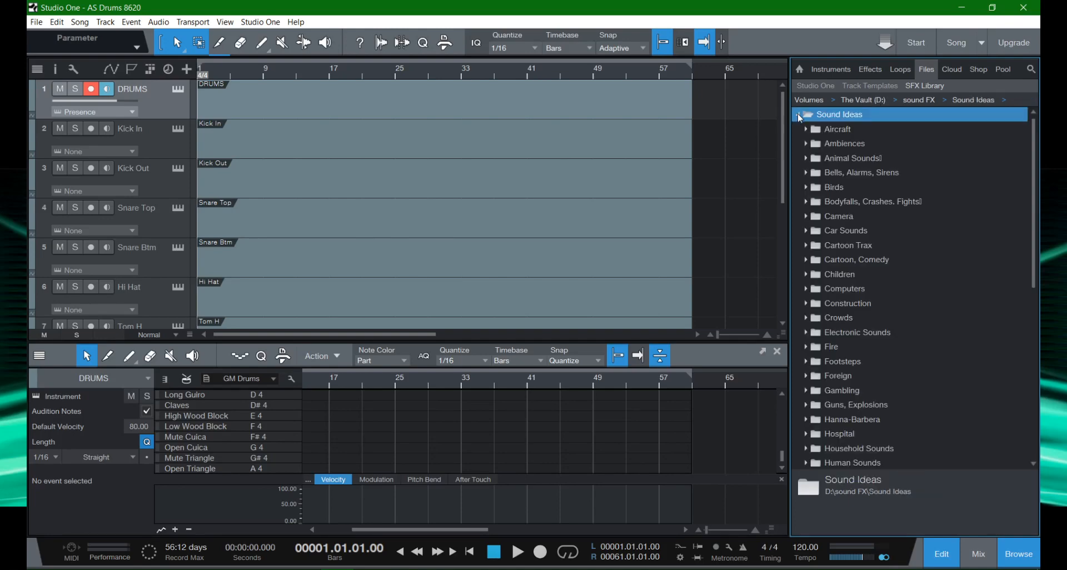
{"action": "left_click", "coordinate": [799, 114]}
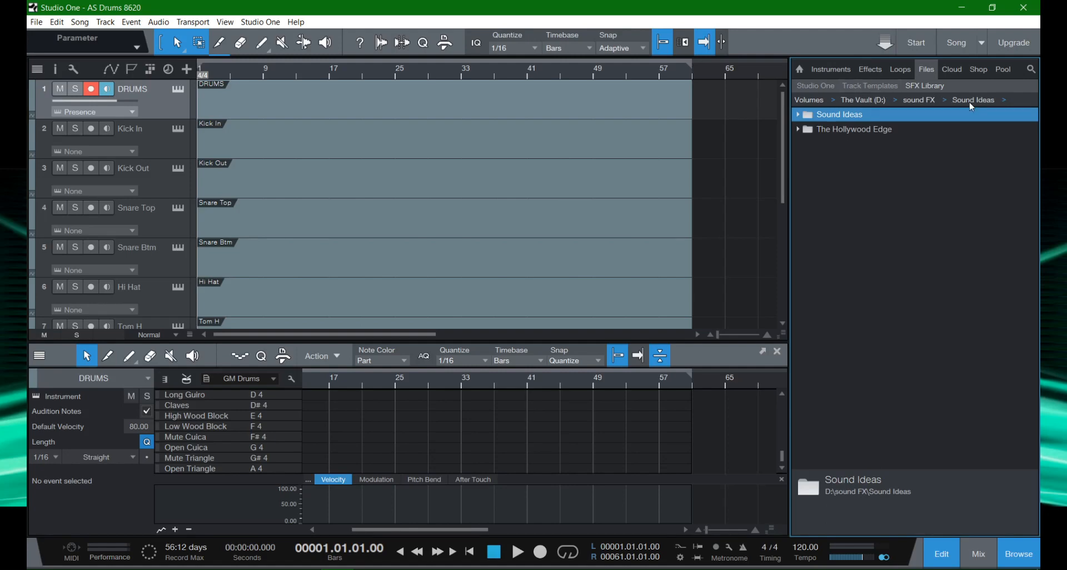
{"action": "left_click", "coordinate": [919, 100]}
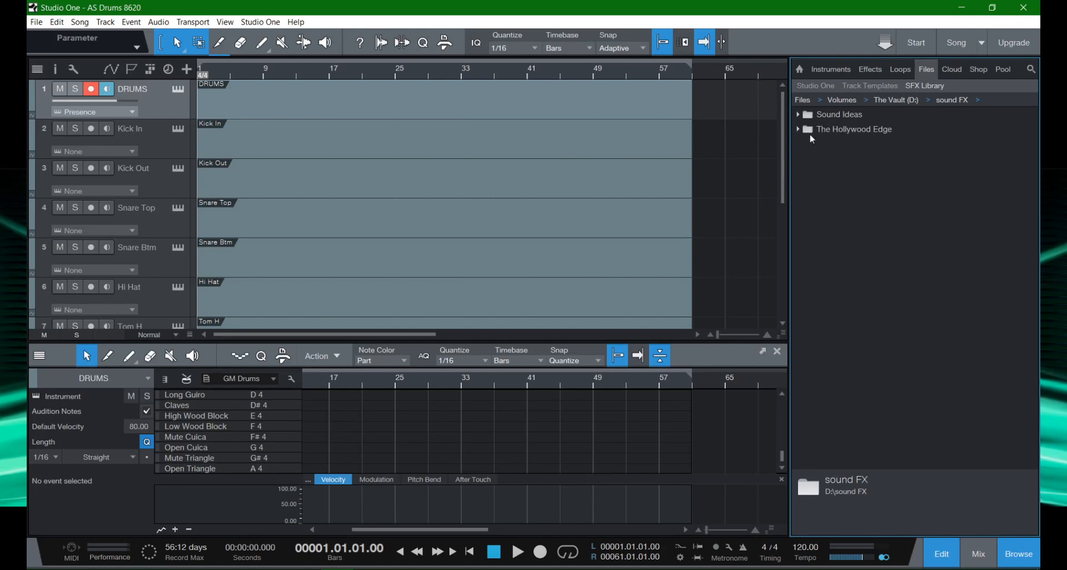
{"action": "key", "text": "F6"}
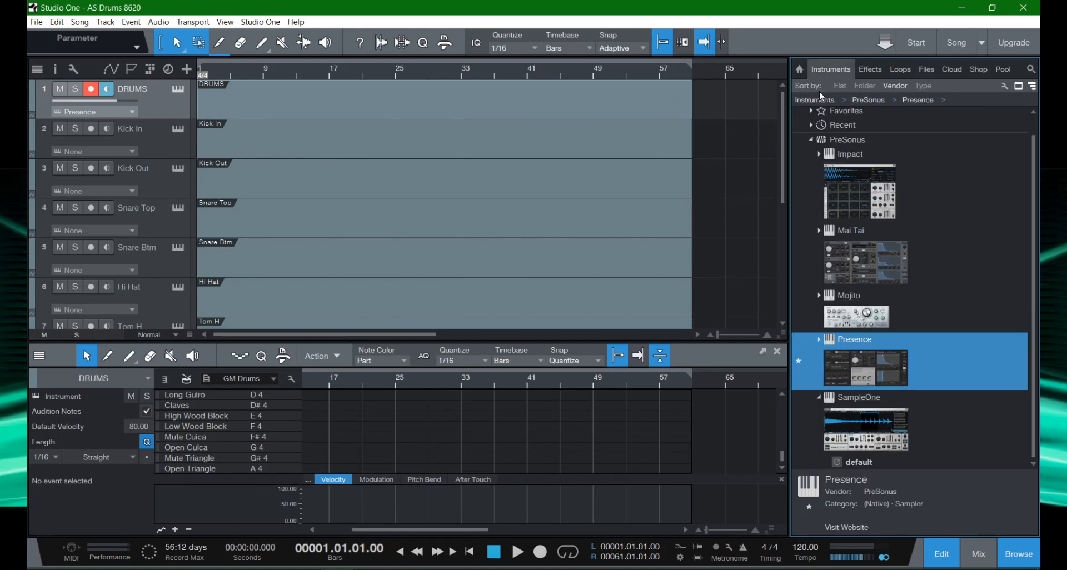
{"action": "key", "text": "F5"}
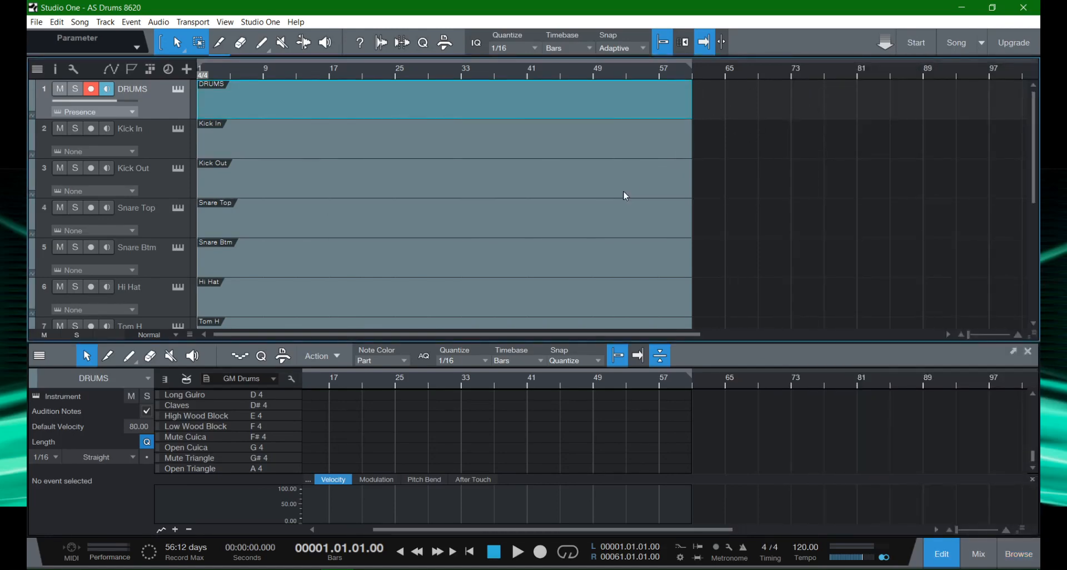
Switch to File Explorer and look into Heavy Metal & Punk Drums under prosonic-studios.com midi-drum-beats, returning to the Drum Patterns folder.
{"action": "key", "text": "alt+Tab"}
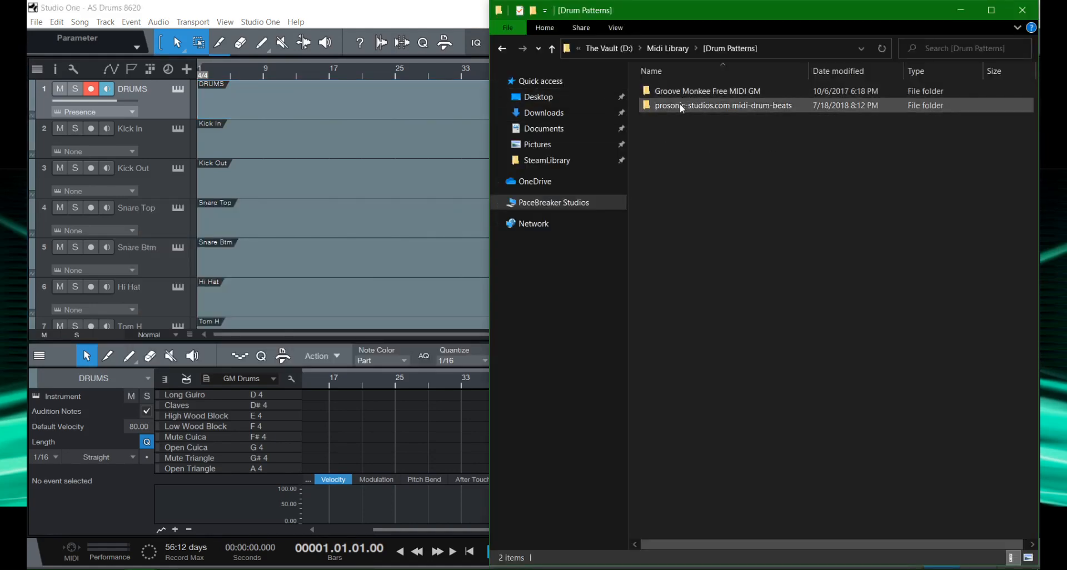
{"action": "double_click", "coordinate": [681, 104]}
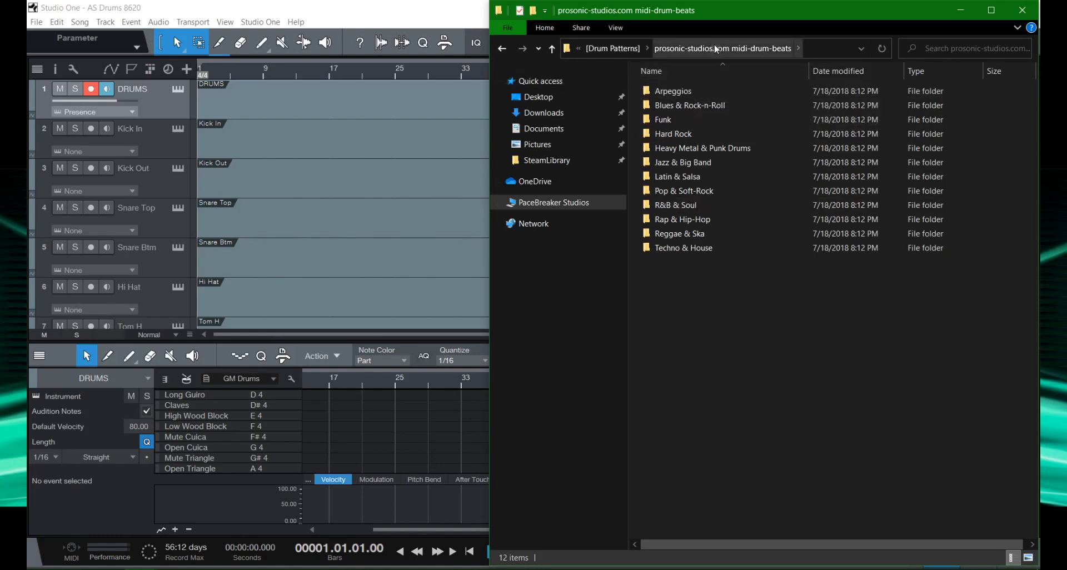
{"action": "double_click", "coordinate": [648, 148]}
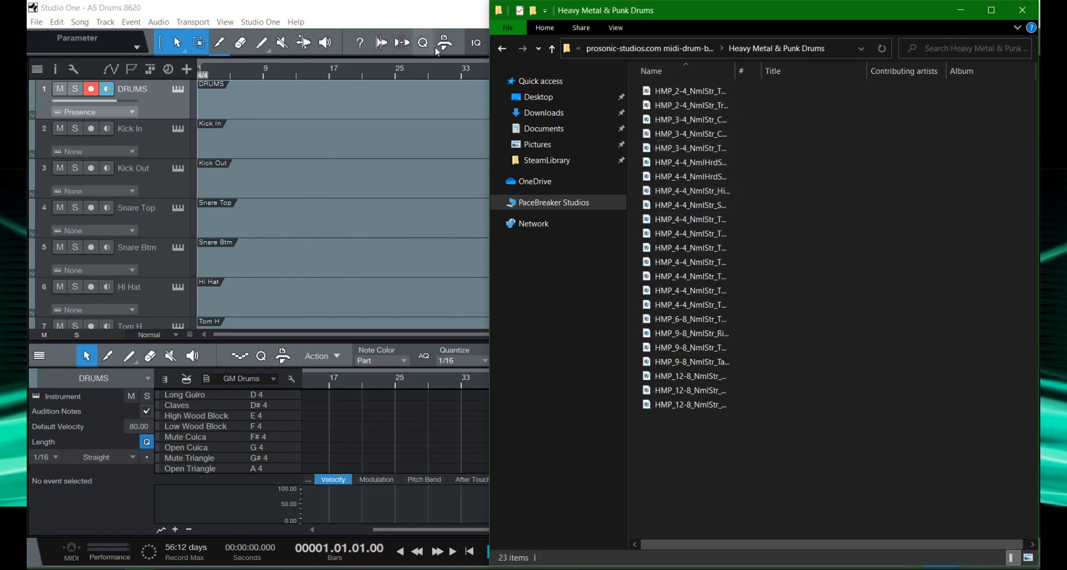
{"action": "left_click", "coordinate": [503, 49]}
{"action": "left_click", "coordinate": [503, 49]}
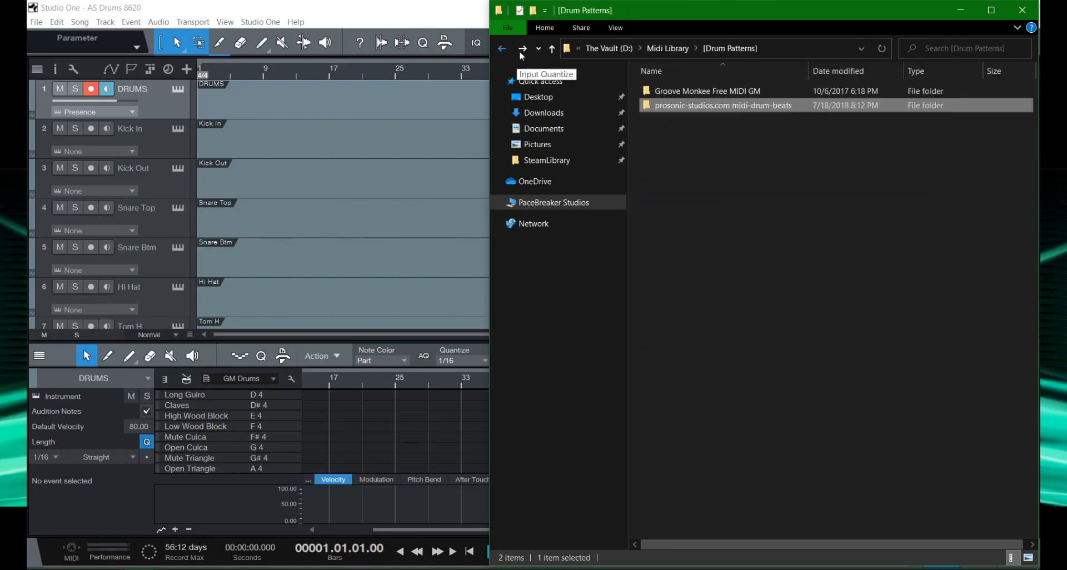
Look into the Metal 1 folder of Groove Monkee Free MIDI GM, then open the Hard Rock folder under Rock 1.
{"action": "double_click", "coordinate": [692, 92]}
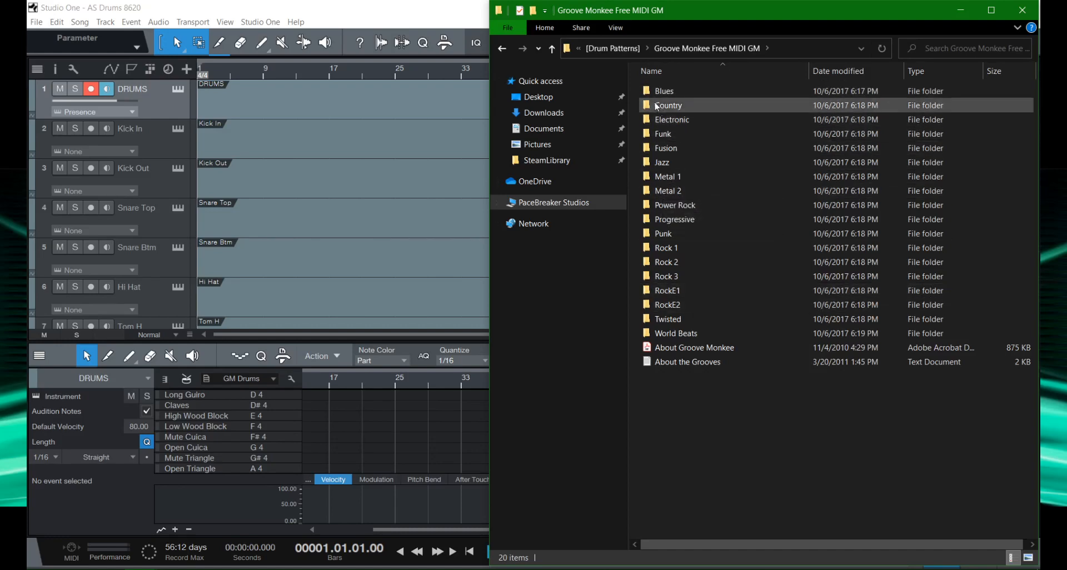
{"action": "double_click", "coordinate": [675, 176]}
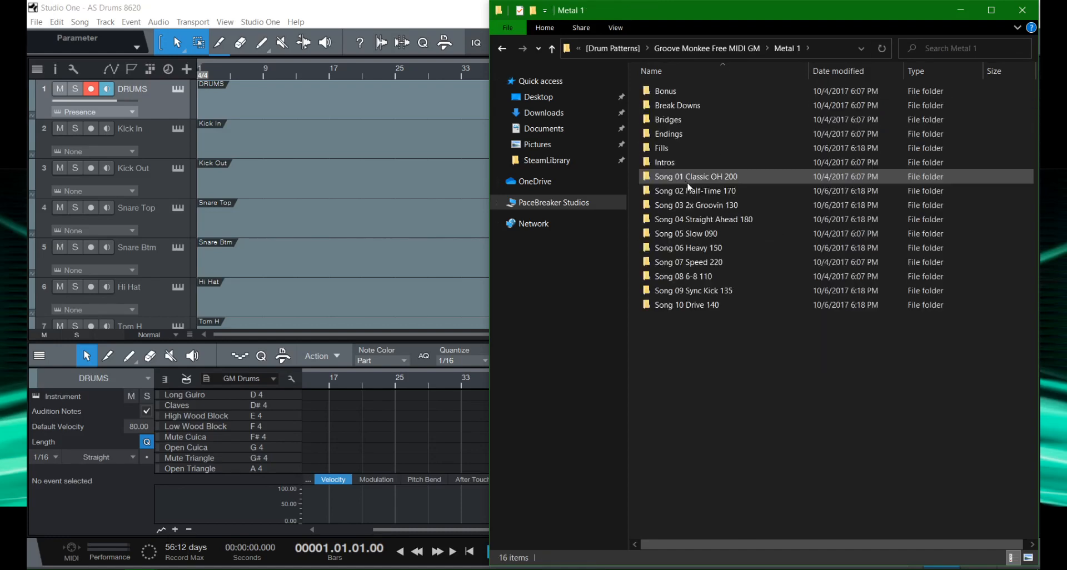
{"action": "left_click", "coordinate": [499, 48]}
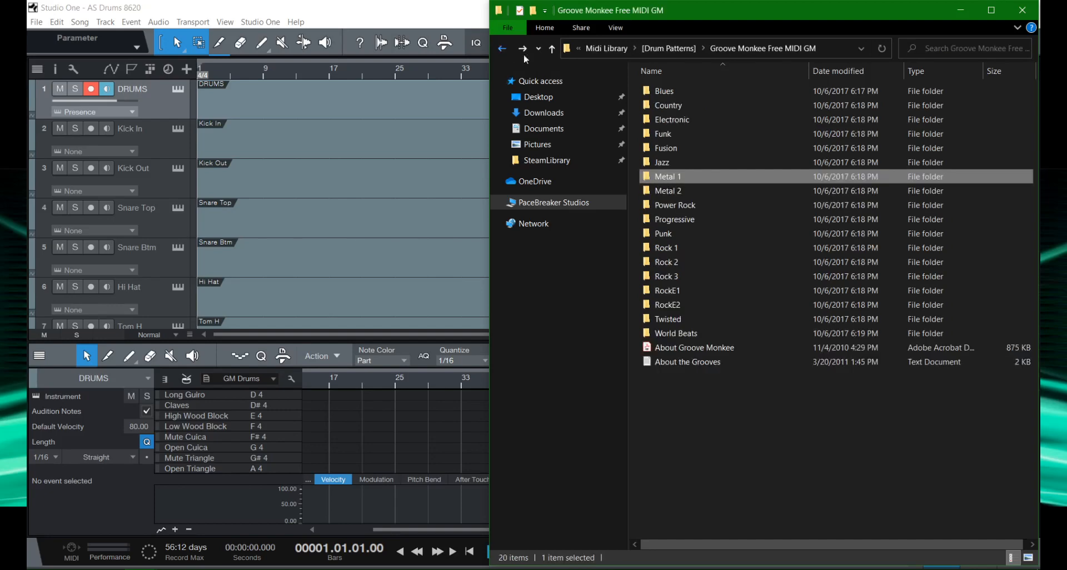
{"action": "double_click", "coordinate": [689, 250]}
{"action": "left_click", "coordinate": [675, 274]}
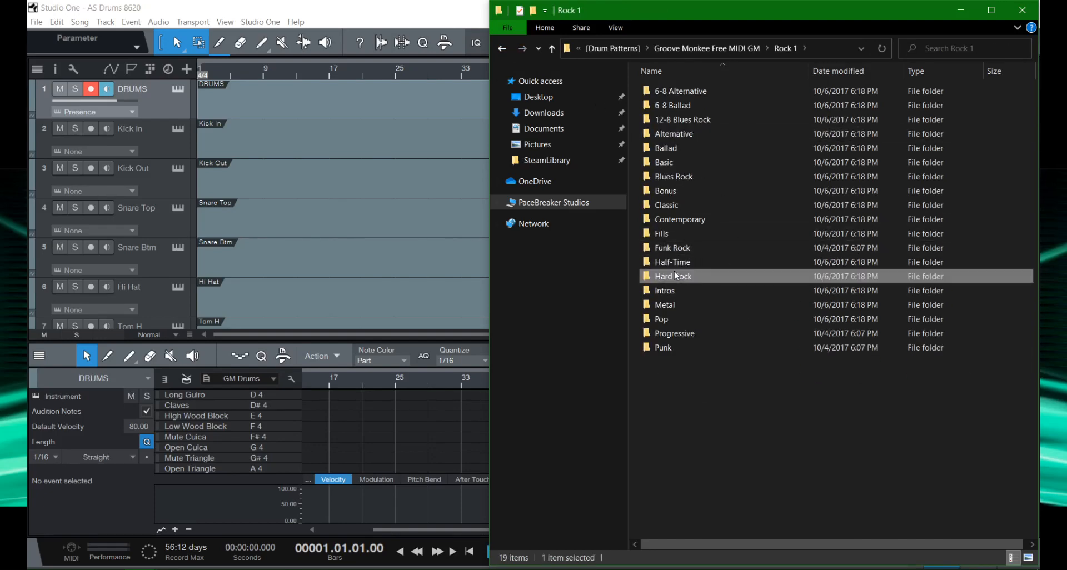
{"action": "double_click", "coordinate": [674, 275]}
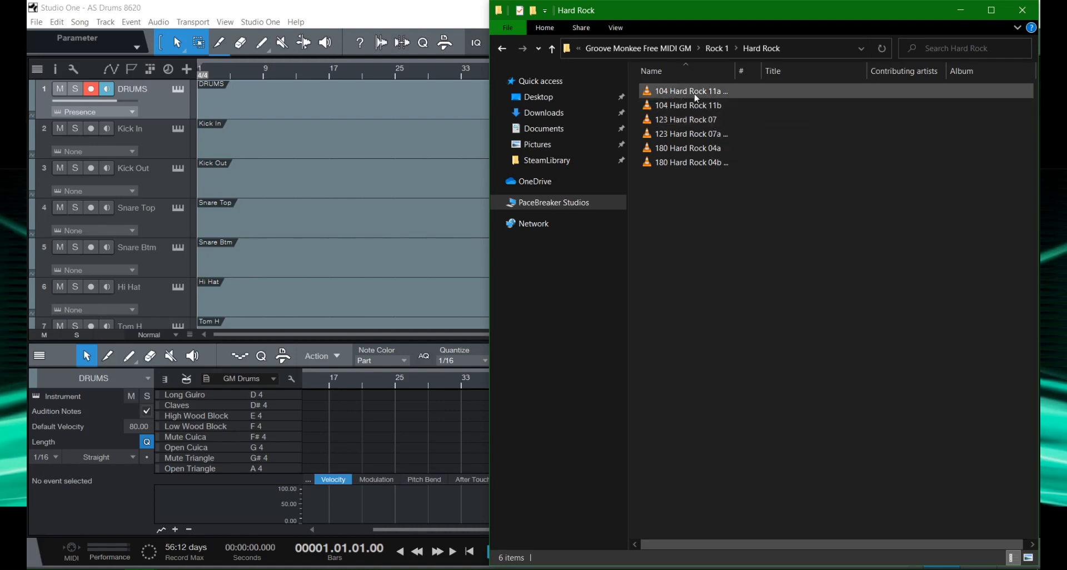
Import the 123 Hard Rock 07 MIDI file at bar 1 of the DRUMS track and return to Studio One.
{"action": "left_click", "coordinate": [688, 121]}
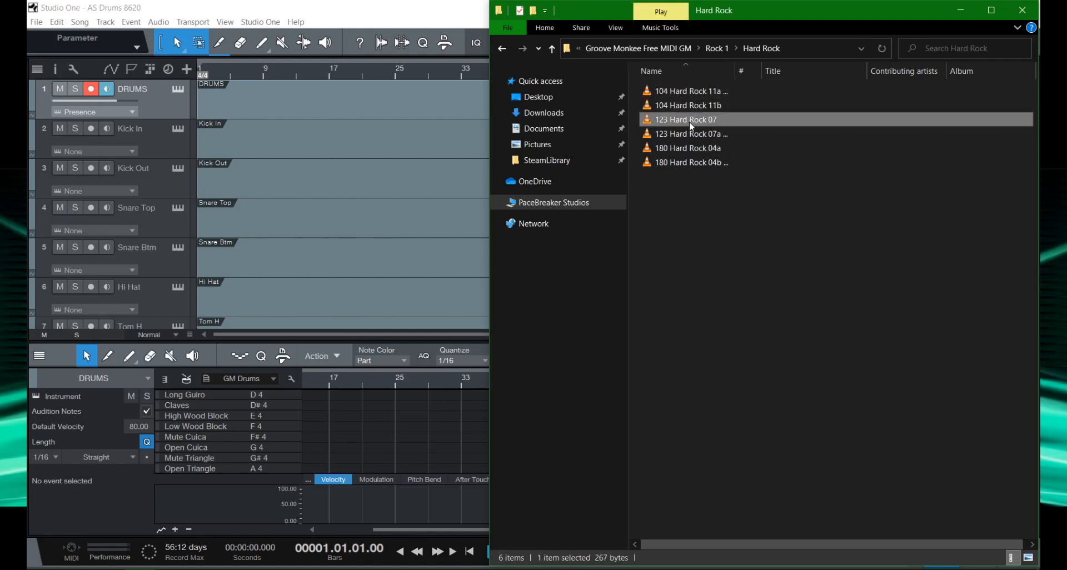
{"action": "left_click_drag", "start_coordinate": [692, 125], "coordinate": [205, 102]}
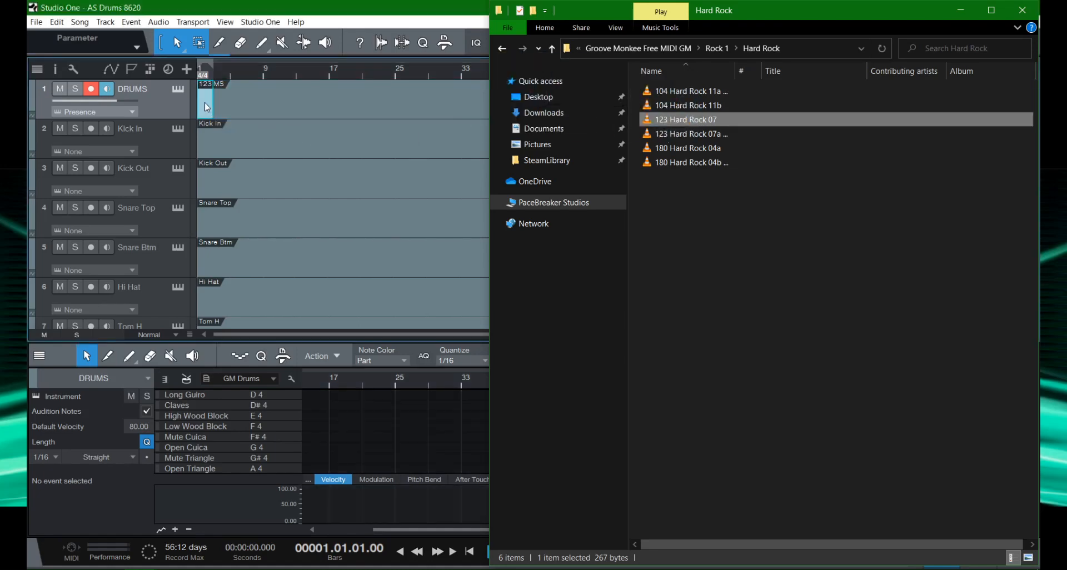
{"action": "left_click", "coordinate": [259, 106]}
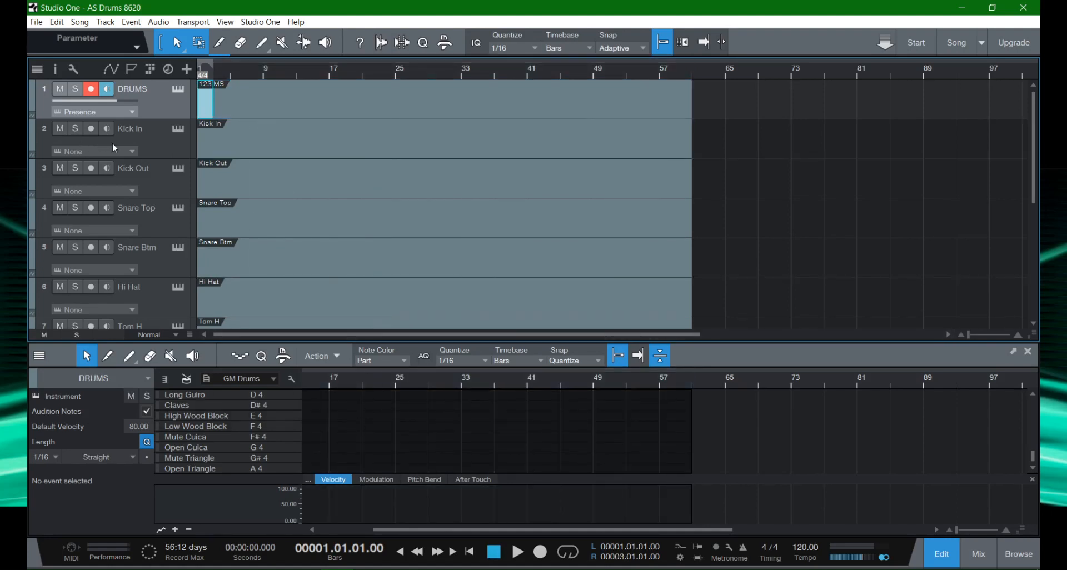
Play back the imported 123 Hard Rock 07 pattern with autoscroll enabled, stopping after the part ends.
{"action": "key", "text": "f"}
{"action": "key", "text": "space"}
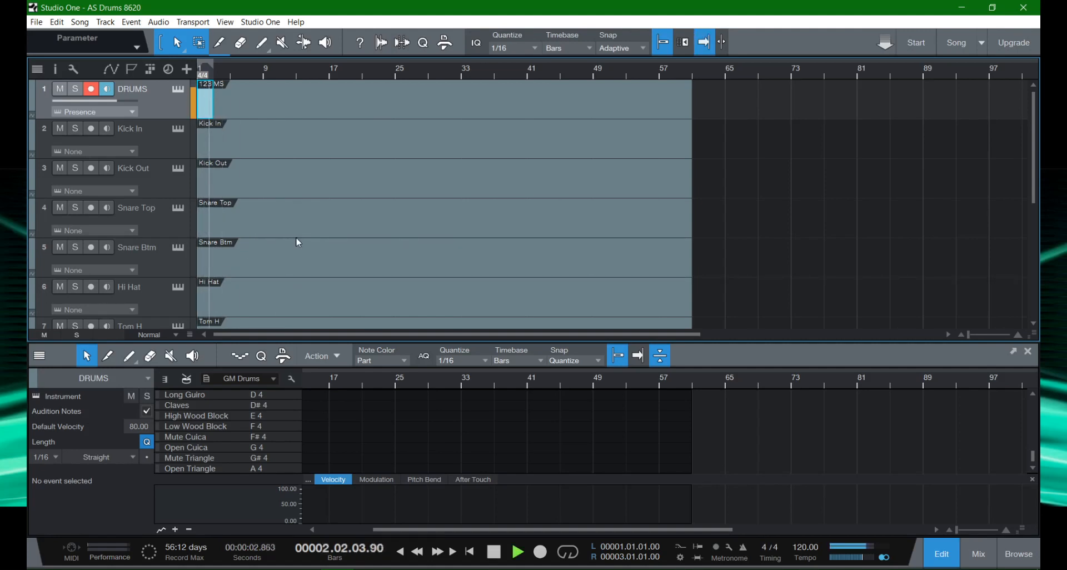
{"action": "key", "text": "space"}
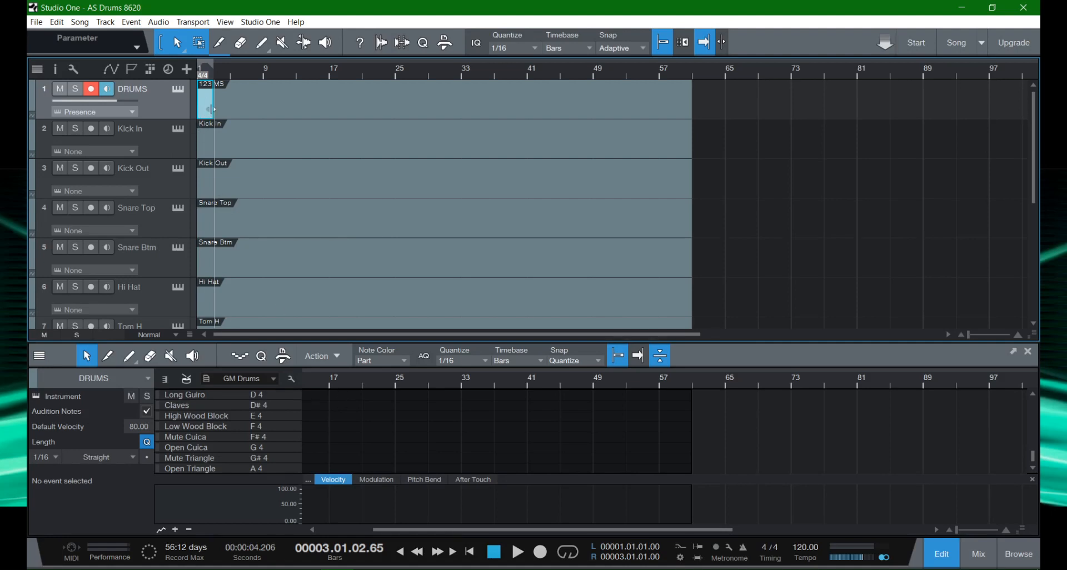
Extend the 123 Hard Rock 07 part on the DRUMS track to bar 61 and return the playhead to the song start.
{"action": "left_click_drag", "start_coordinate": [212, 119], "coordinate": [695, 126]}
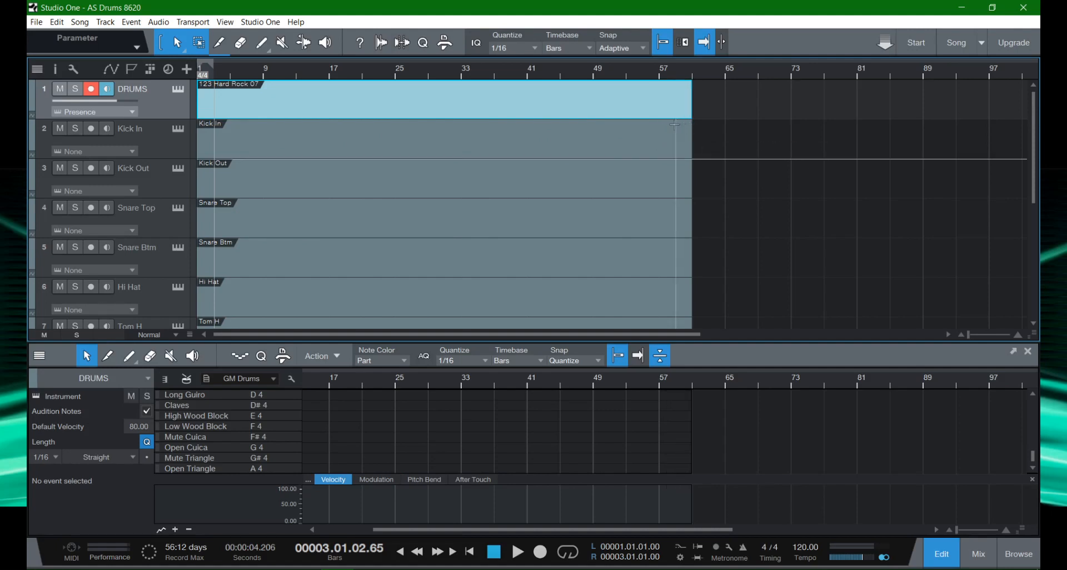
{"action": "key", "text": "Home"}
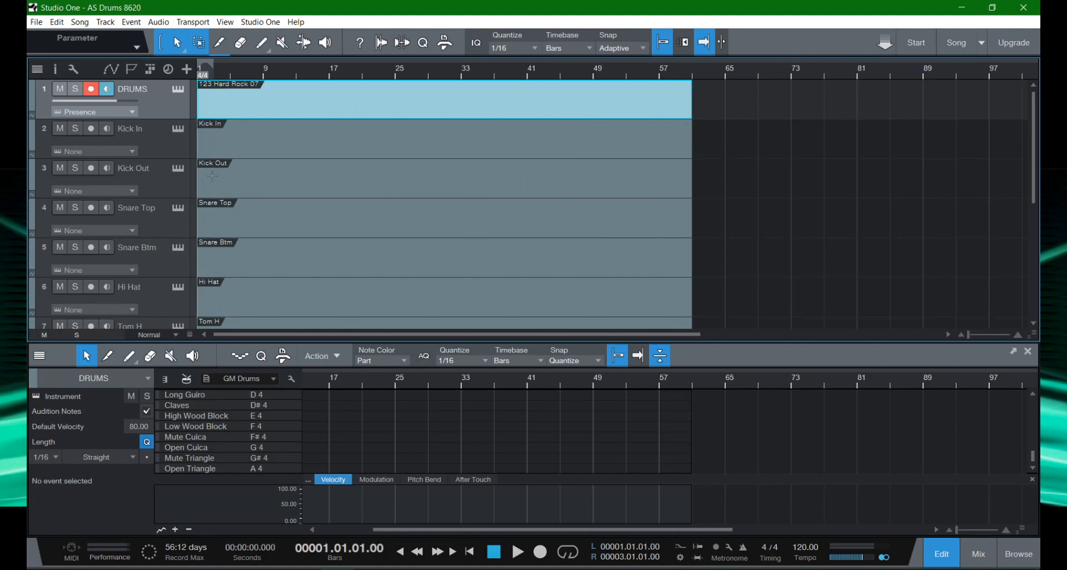
{"action": "left_click", "coordinate": [257, 132]}
{"action": "left_click", "coordinate": [272, 100]}
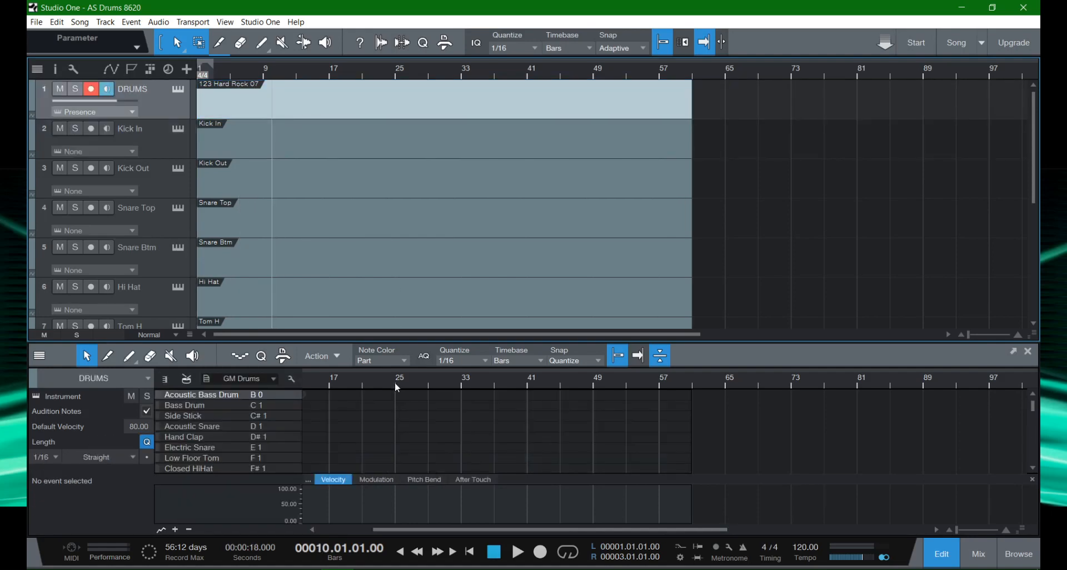
{"action": "key", "text": "comma"}
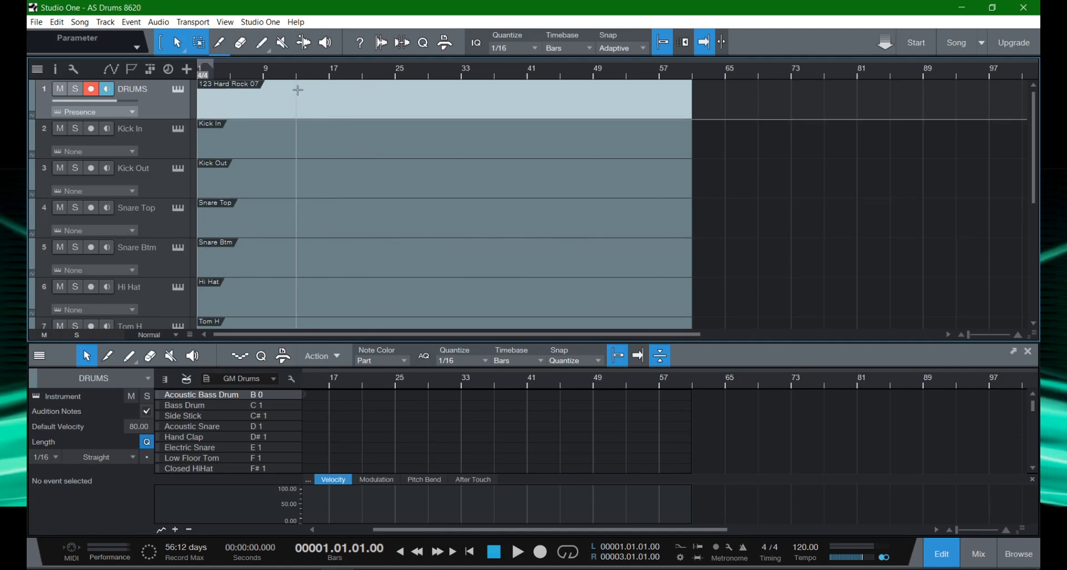
Remove the empty DRUMS part hidden beneath the 123 Hard Rock 07 part, keeping the pattern part starting at bar 1.
{"action": "left_click_drag", "start_coordinate": [245, 100], "coordinate": [987, 102]}
{"action": "left_click", "coordinate": [216, 109]}
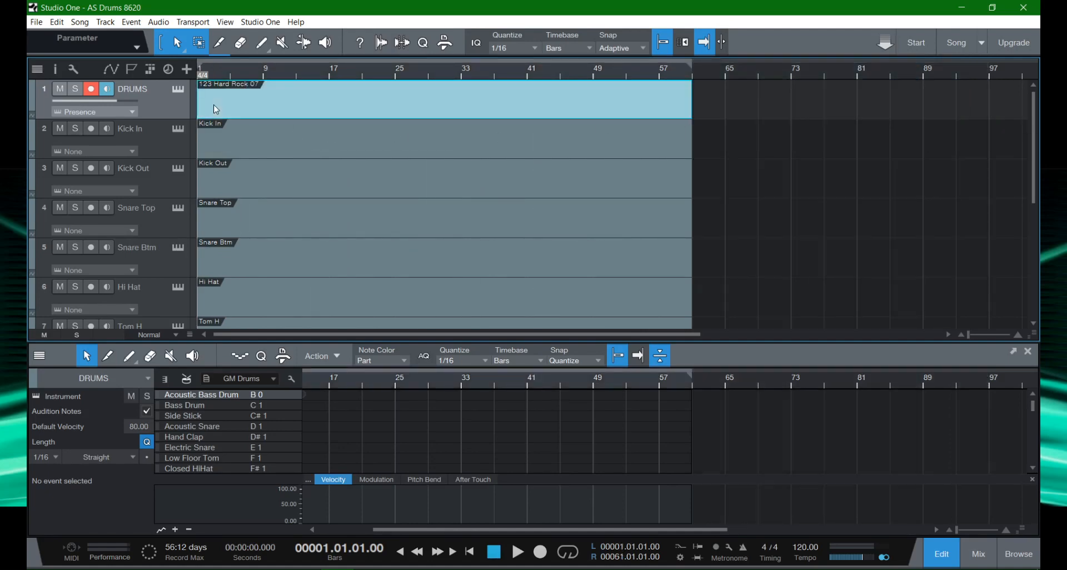
{"action": "left_click_drag", "start_coordinate": [215, 109], "coordinate": [717, 105]}
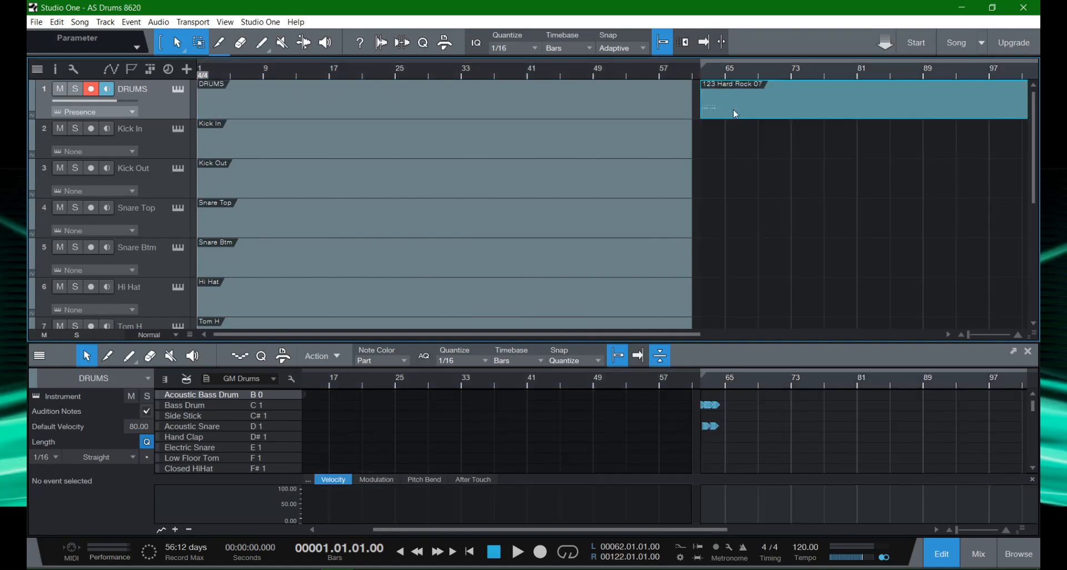
{"action": "left_click", "coordinate": [567, 106]}
{"action": "key", "text": "Delete"}
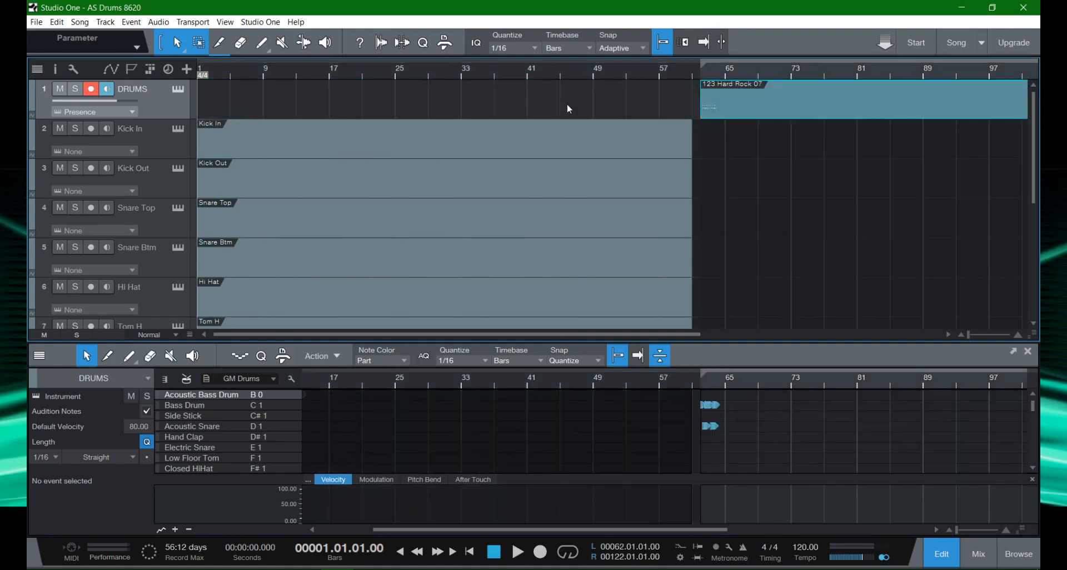
{"action": "left_click", "coordinate": [792, 106]}
{"action": "left_click_drag", "start_coordinate": [789, 102], "coordinate": [286, 105]}
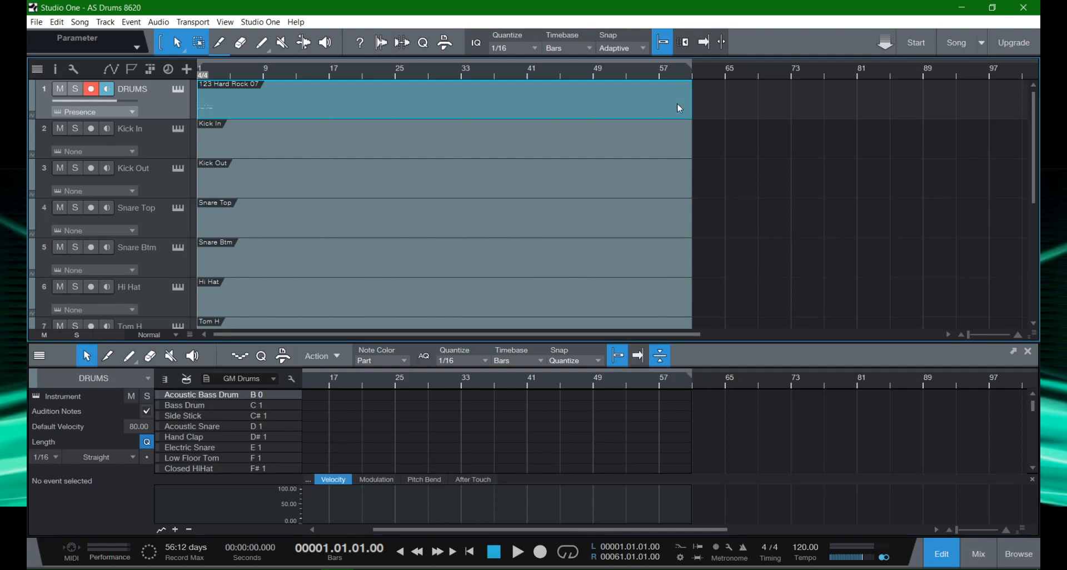
Switch autoscroll off for the arrangement and on for the note editor, with the editor showing the start of the DRUMS pattern.
{"action": "left_click", "coordinate": [704, 42]}
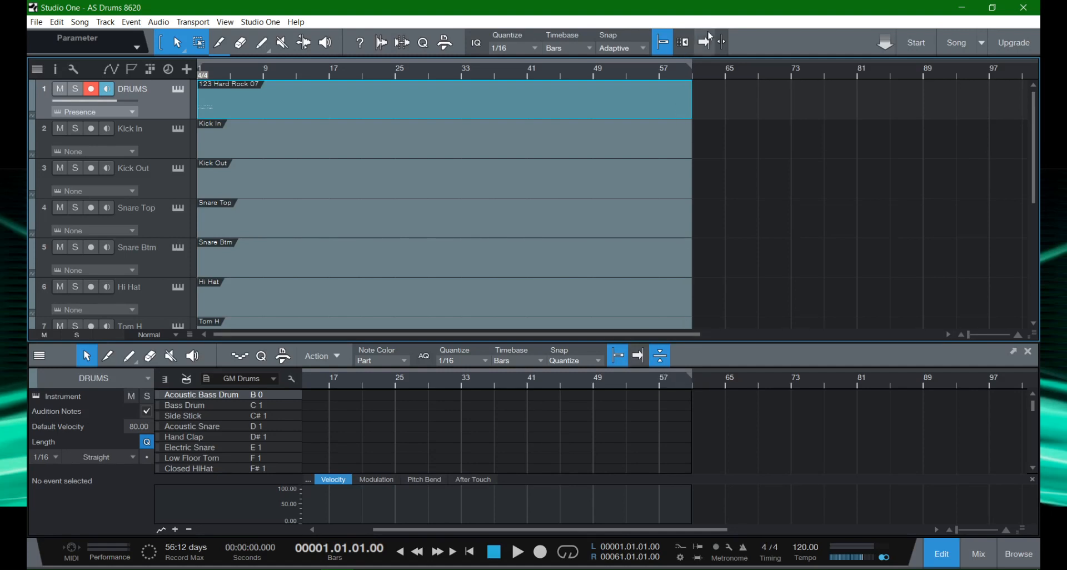
{"action": "left_click", "coordinate": [635, 361]}
{"action": "scroll", "coordinate": [545, 440], "scroll_direction": "left", "scroll_amount": 3}
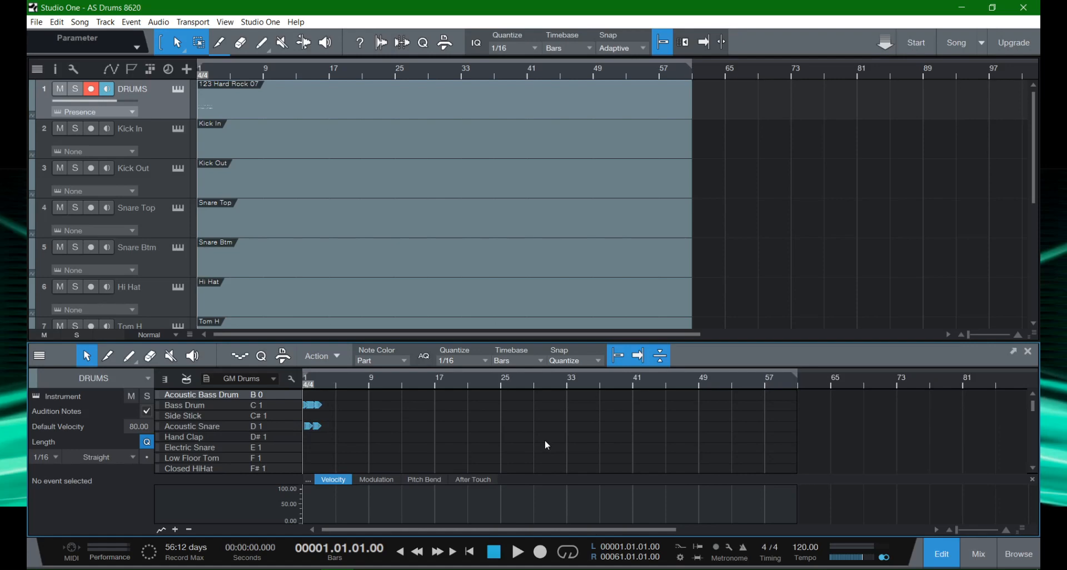
Examine the first two bars of the DRUMS pattern closely, checking the Acoustic Snare, Bass Drum and Open HiHat rows.
{"action": "key", "text": "e"}
{"action": "key", "text": "e"}
{"action": "key", "text": "e"}
{"action": "key", "text": "e"}
{"action": "key", "text": "e"}
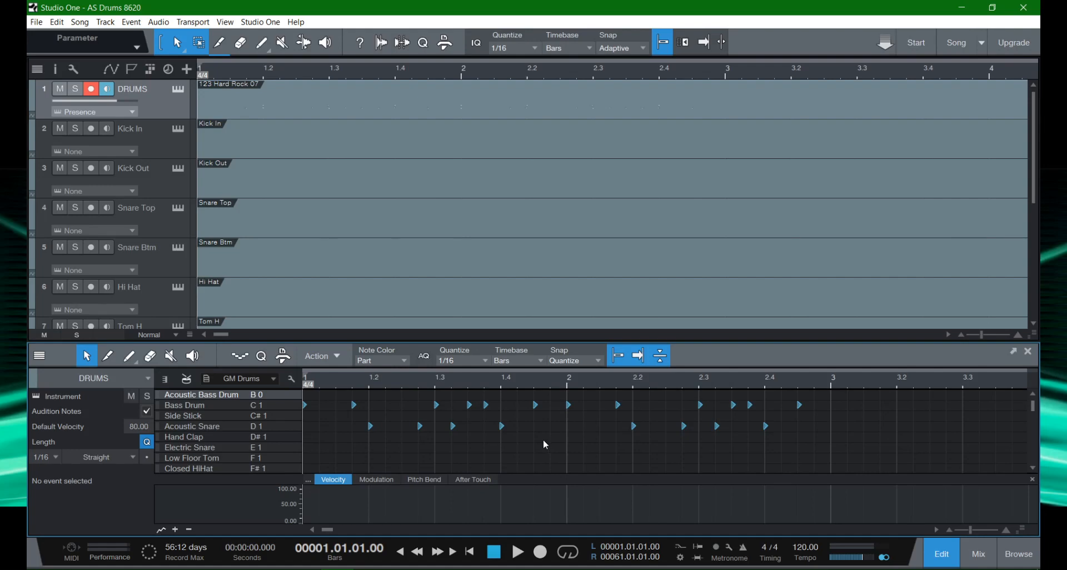
{"action": "left_click", "coordinate": [264, 430]}
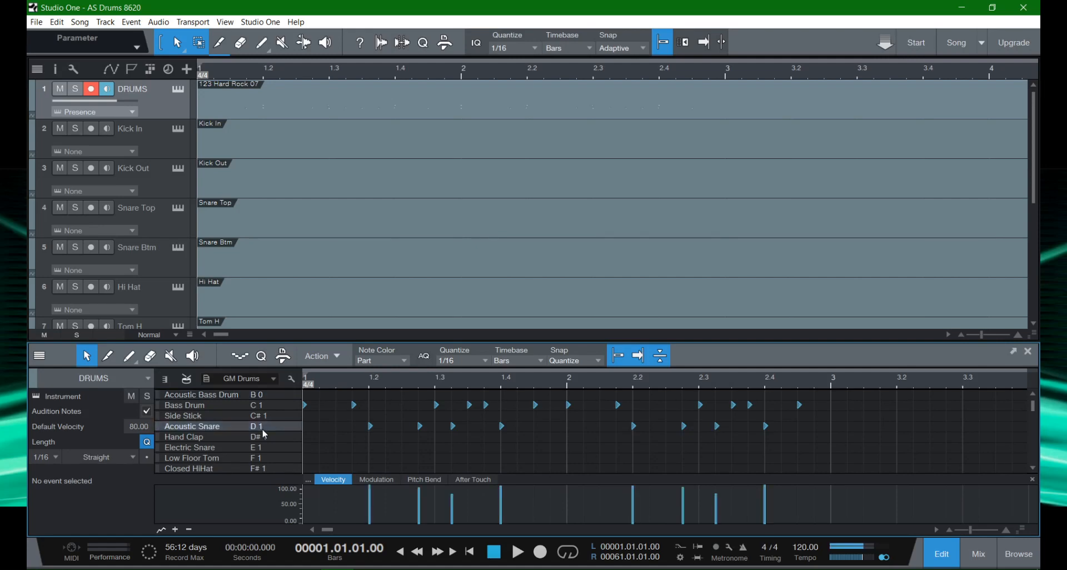
{"action": "left_click", "coordinate": [269, 406]}
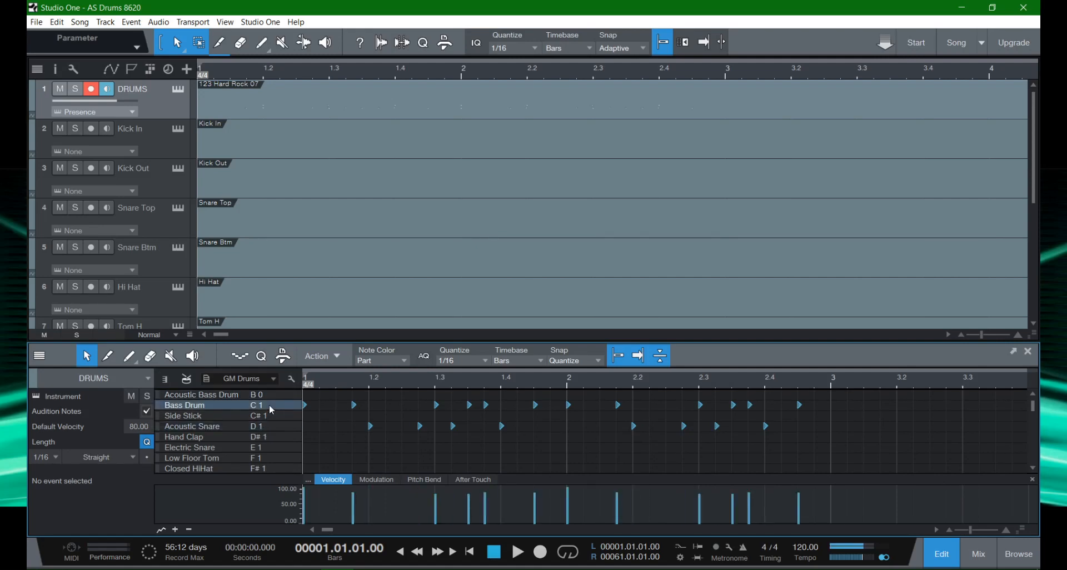
{"action": "scroll", "coordinate": [269, 405], "scroll_direction": "down", "scroll_amount": 3}
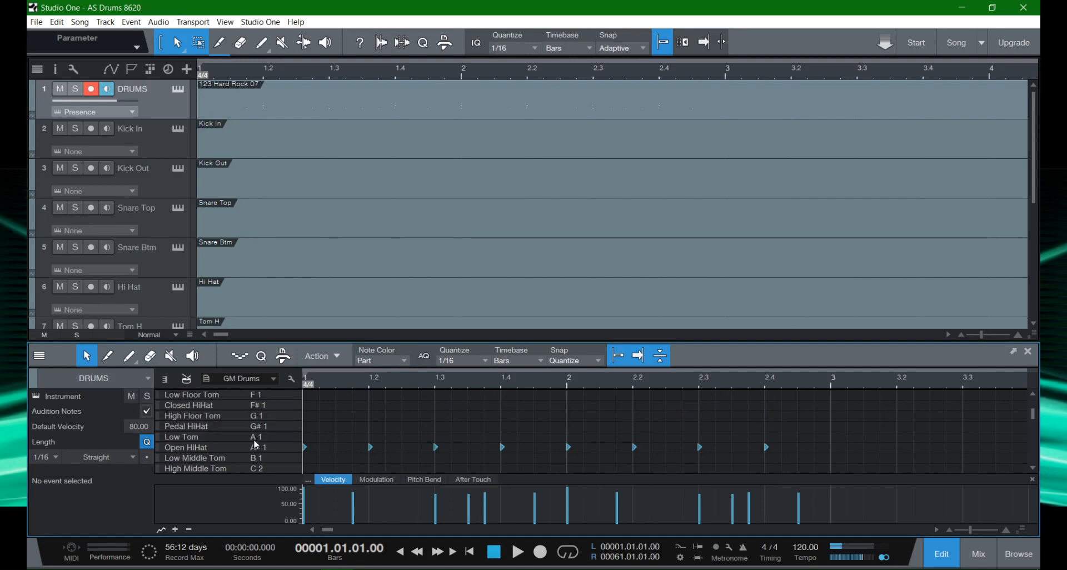
{"action": "left_click", "coordinate": [254, 449]}
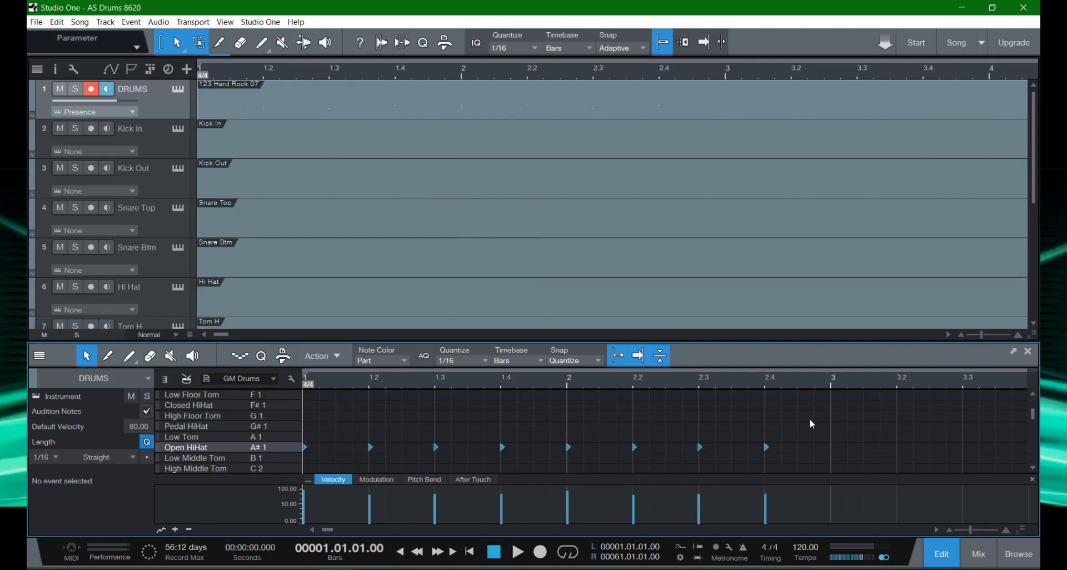
Copy all Bass Drum (C 1) notes of the 123 Hard Rock 07 pattern on the DRUMS track.
{"action": "key", "text": "e"}
{"action": "key", "text": "w"}
{"action": "key", "text": "w"}
{"action": "key", "text": "w"}
{"action": "key", "text": "w"}
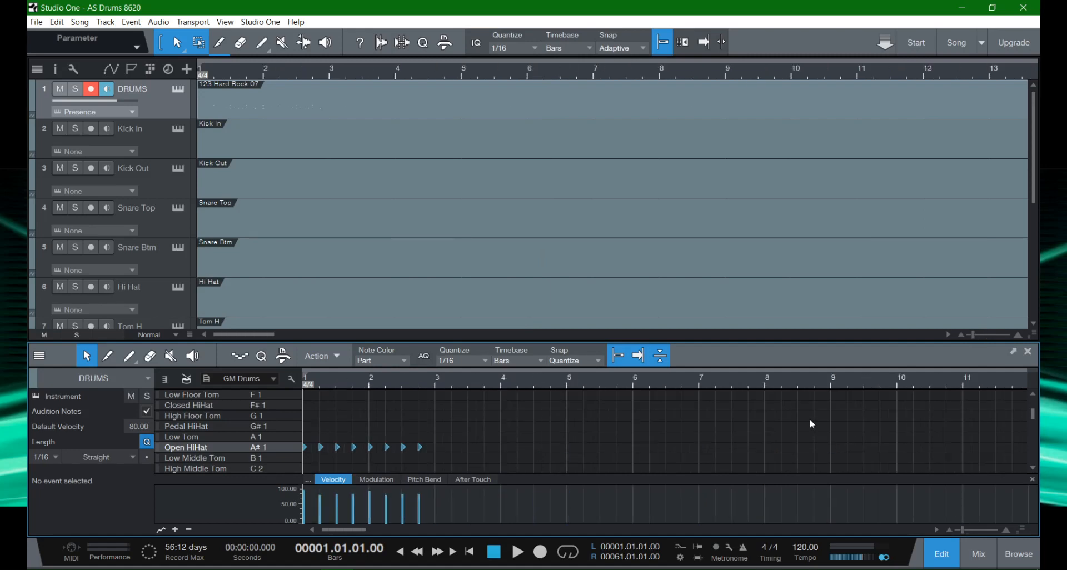
{"action": "key", "text": "w"}
{"action": "scroll", "coordinate": [671, 436], "scroll_direction": "up", "scroll_amount": 3}
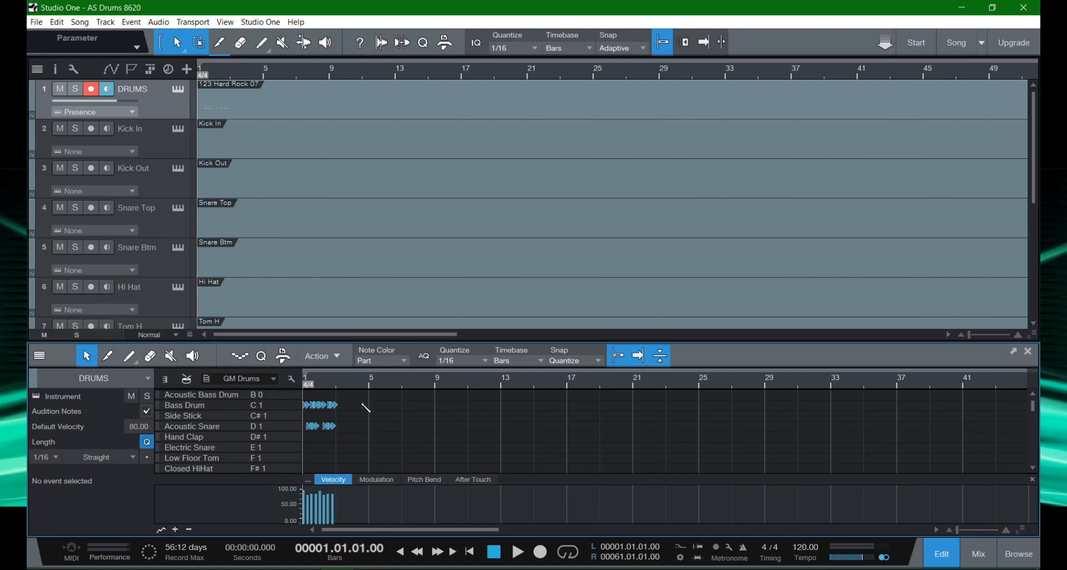
{"action": "key", "text": "ctrl+a"}
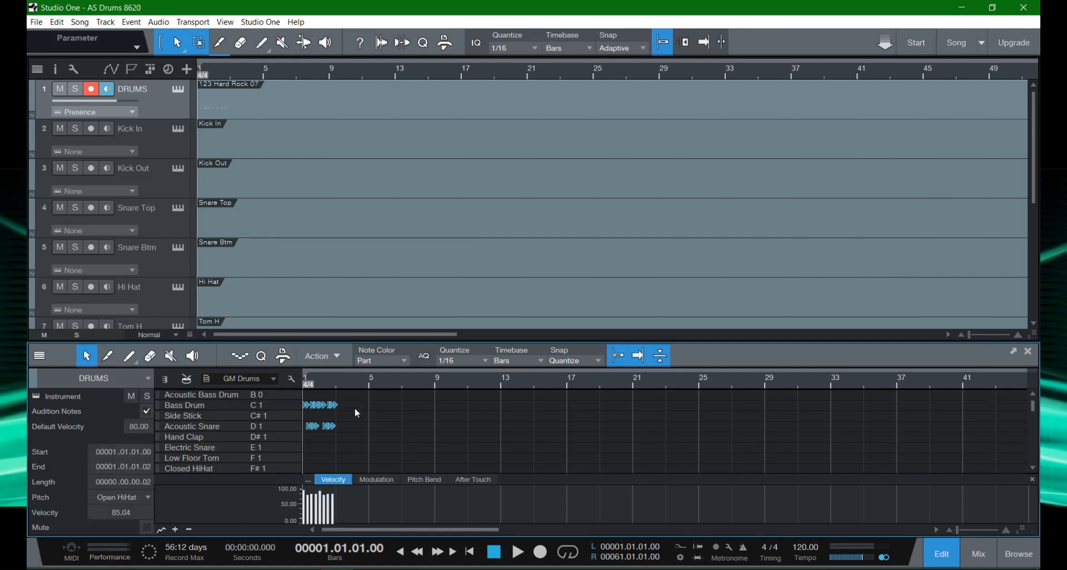
{"action": "left_click_drag", "start_coordinate": [355, 408], "coordinate": [297, 435]}
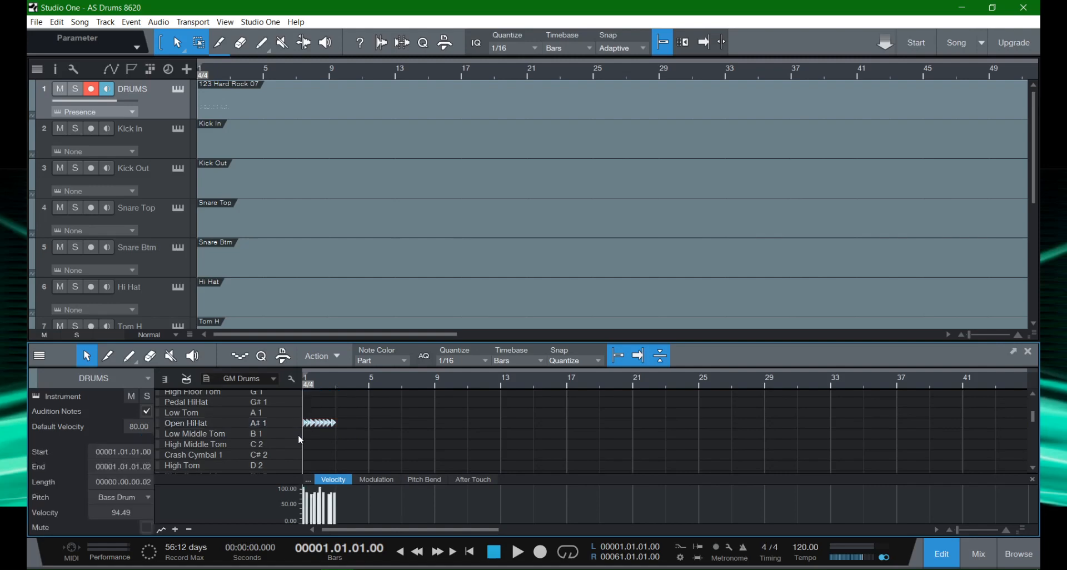
{"action": "left_click", "coordinate": [352, 417]}
{"action": "left_click_drag", "start_coordinate": [346, 408], "coordinate": [306, 439]}
{"action": "left_click", "coordinate": [404, 424]}
{"action": "scroll", "coordinate": [397, 436], "scroll_direction": "up", "scroll_amount": 3}
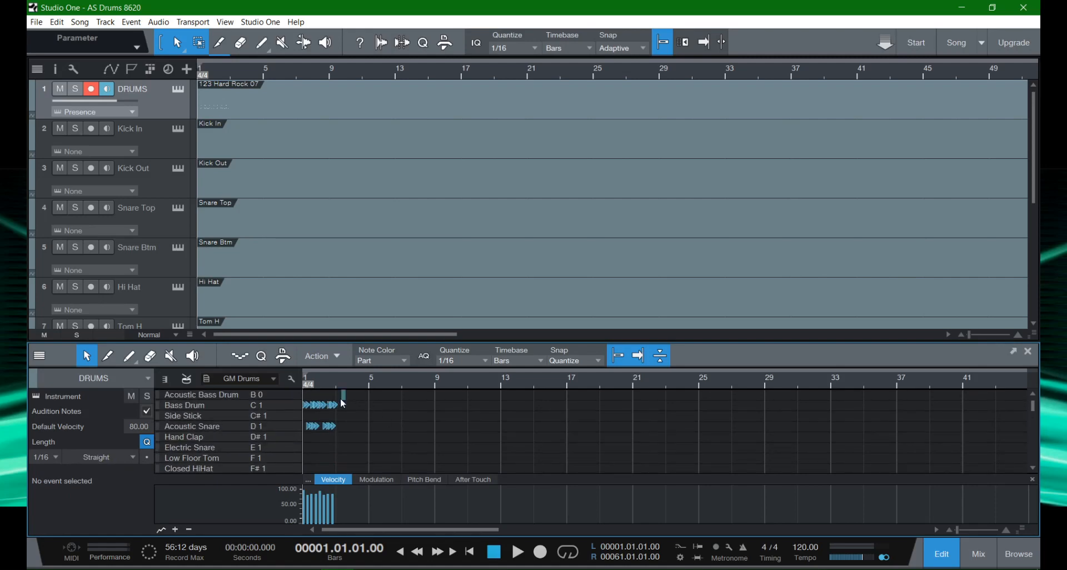
{"action": "left_click_drag", "start_coordinate": [307, 415], "coordinate": [302, 409]}
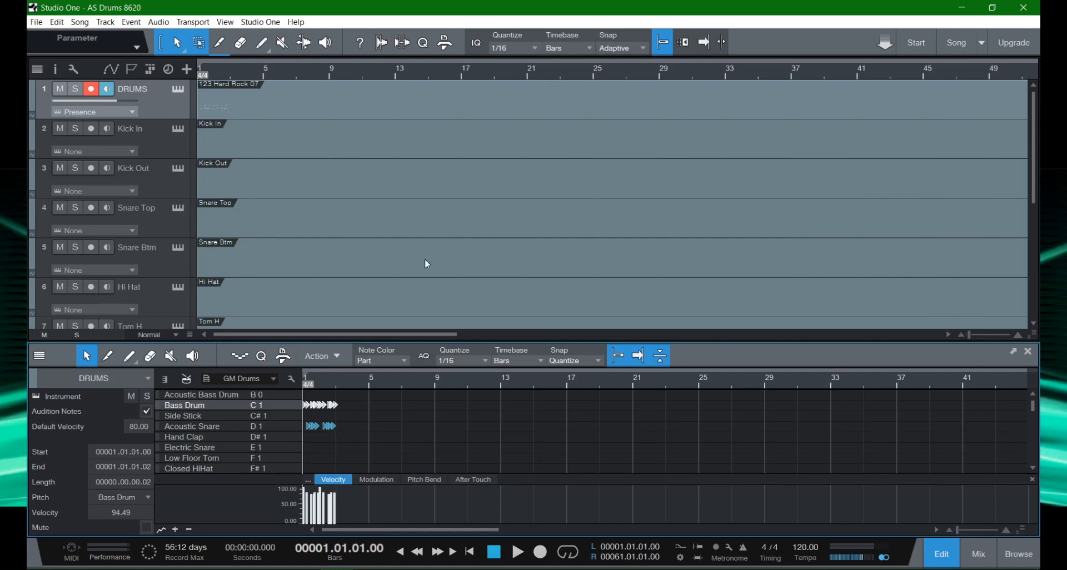
{"action": "right_click", "coordinate": [314, 406]}
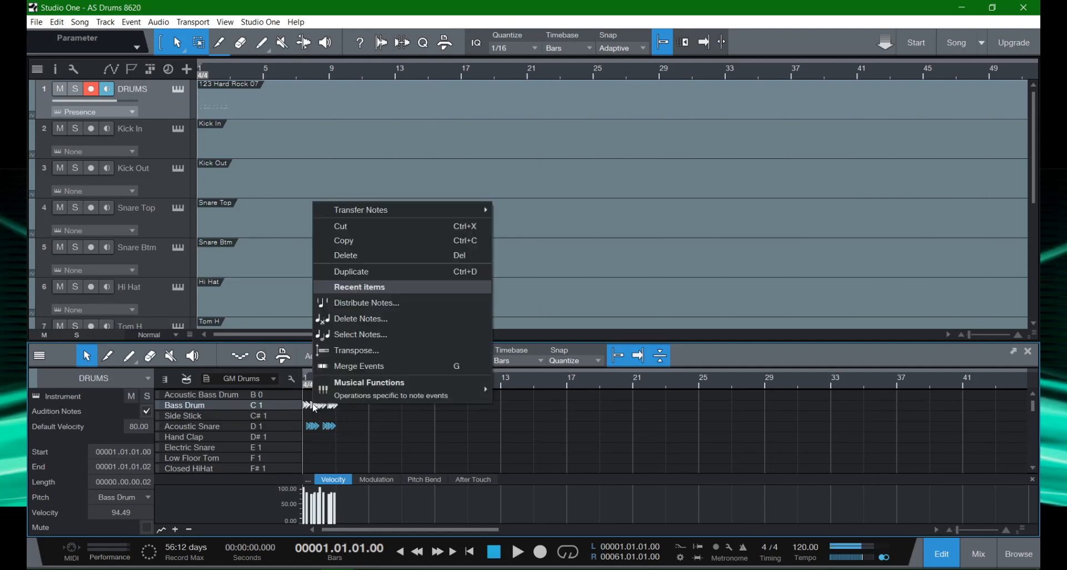
{"action": "left_click", "coordinate": [359, 243]}
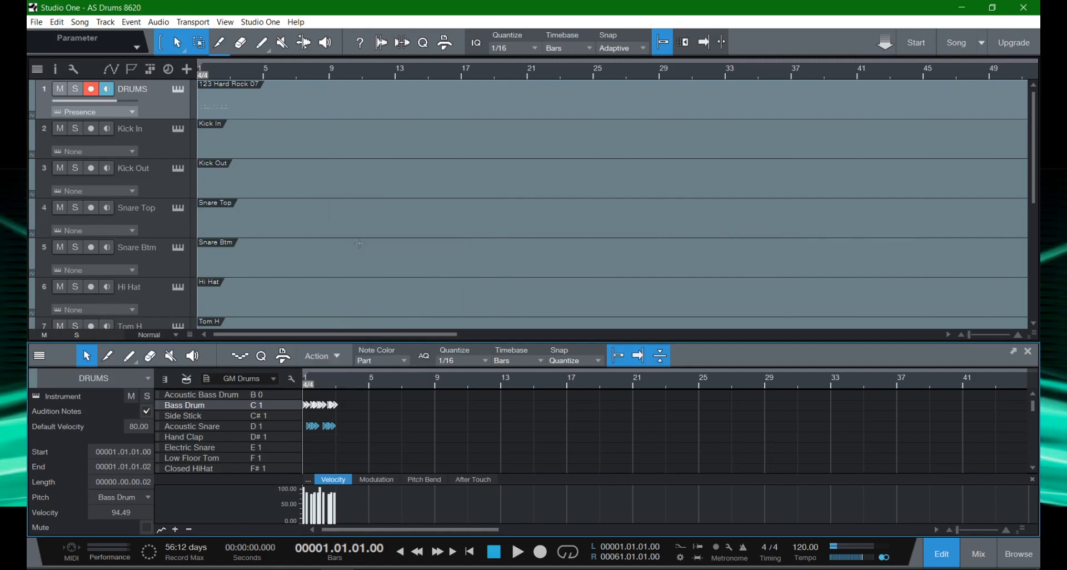
Paste the copied Bass Drum notes into the Kick In part and show it in drum view with the GM Drums map.
{"action": "left_click", "coordinate": [228, 144]}
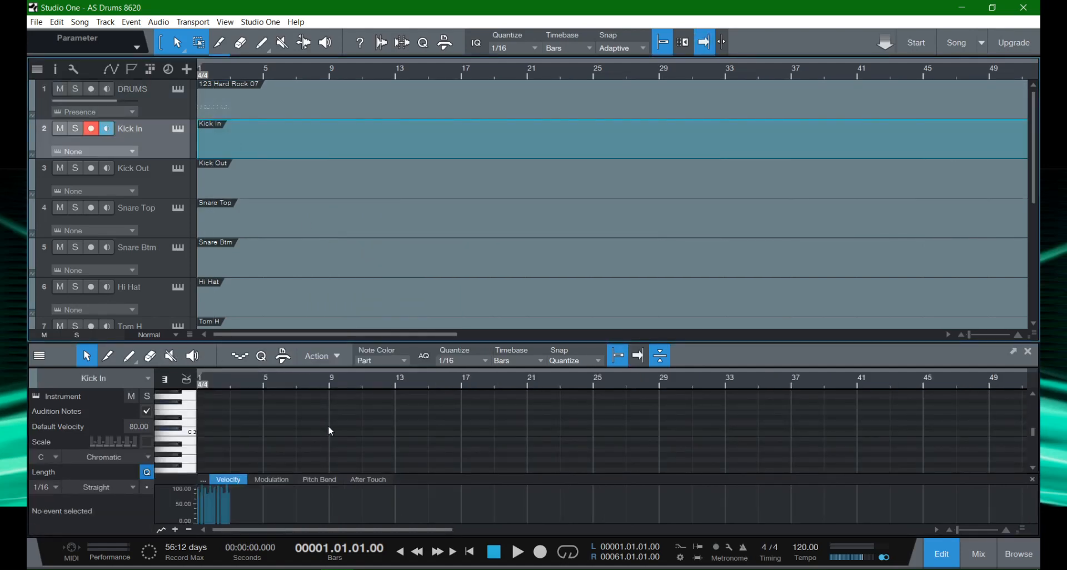
{"action": "right_click", "coordinate": [202, 411]}
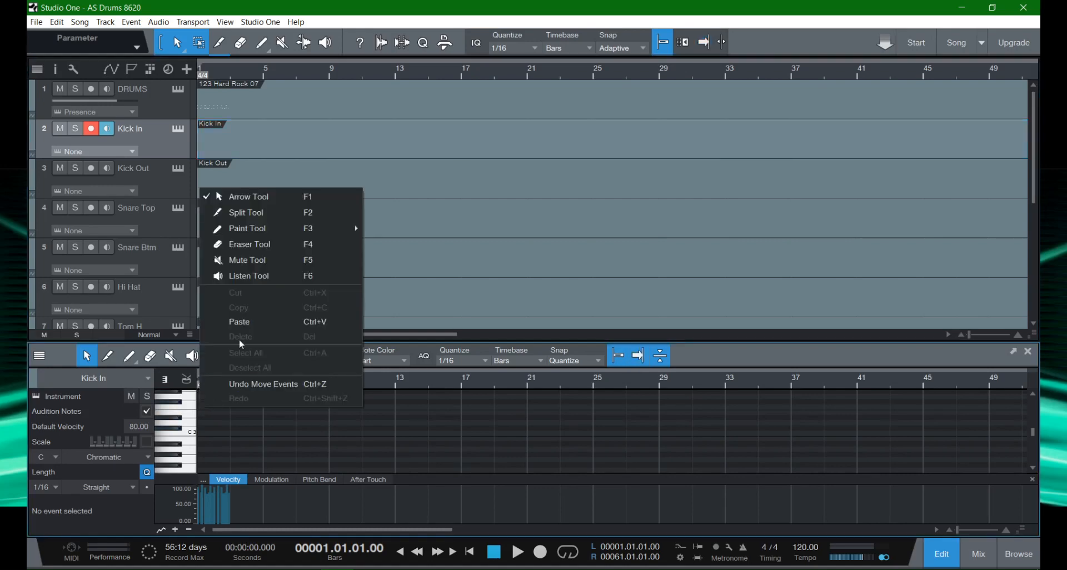
{"action": "left_click", "coordinate": [248, 321]}
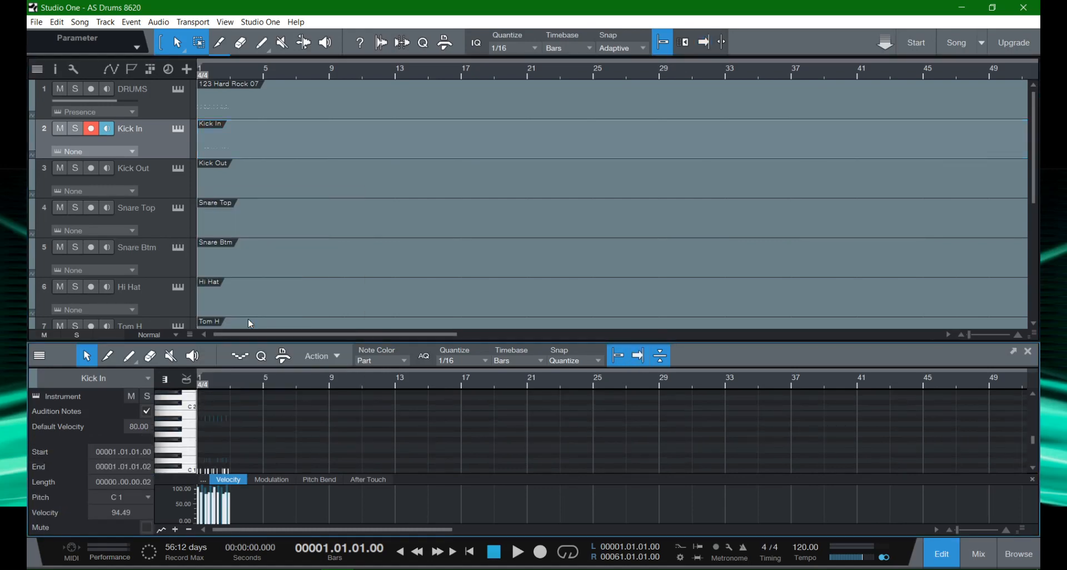
{"action": "left_click", "coordinate": [186, 379]}
{"action": "left_click", "coordinate": [238, 378]}
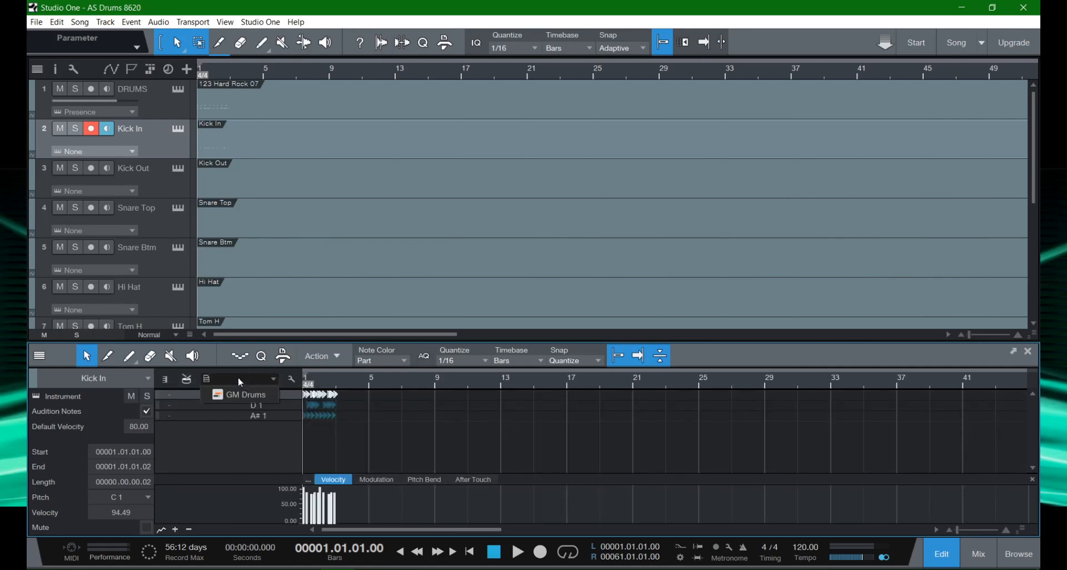
{"action": "left_click", "coordinate": [238, 389]}
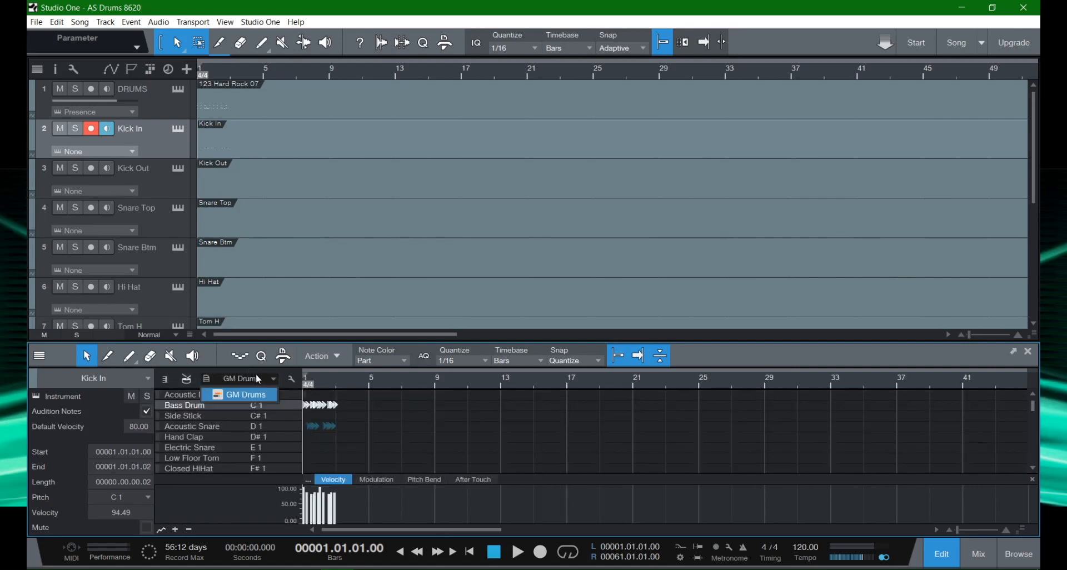
Delete the Open HiHat and Acoustic Snare notes shown alongside the Kick In part so only the Bass Drum row has notes.
{"action": "left_click", "coordinate": [398, 425]}
{"action": "scroll", "coordinate": [349, 409], "scroll_direction": "down", "scroll_amount": 2}
{"action": "scroll", "coordinate": [352, 415], "scroll_direction": "down", "scroll_amount": 3}
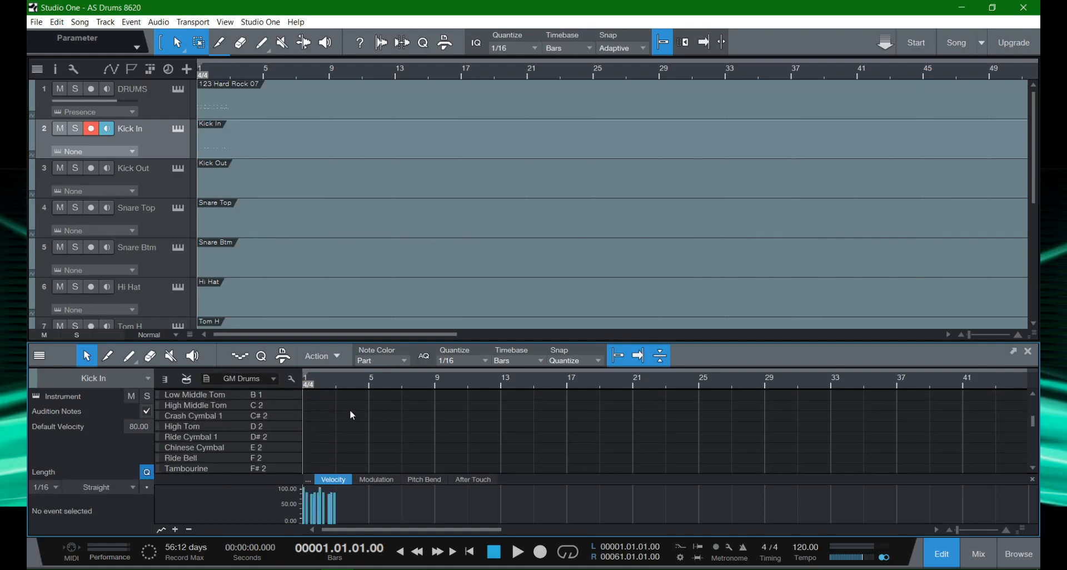
{"action": "scroll", "coordinate": [349, 409], "scroll_direction": "up", "scroll_amount": 2}
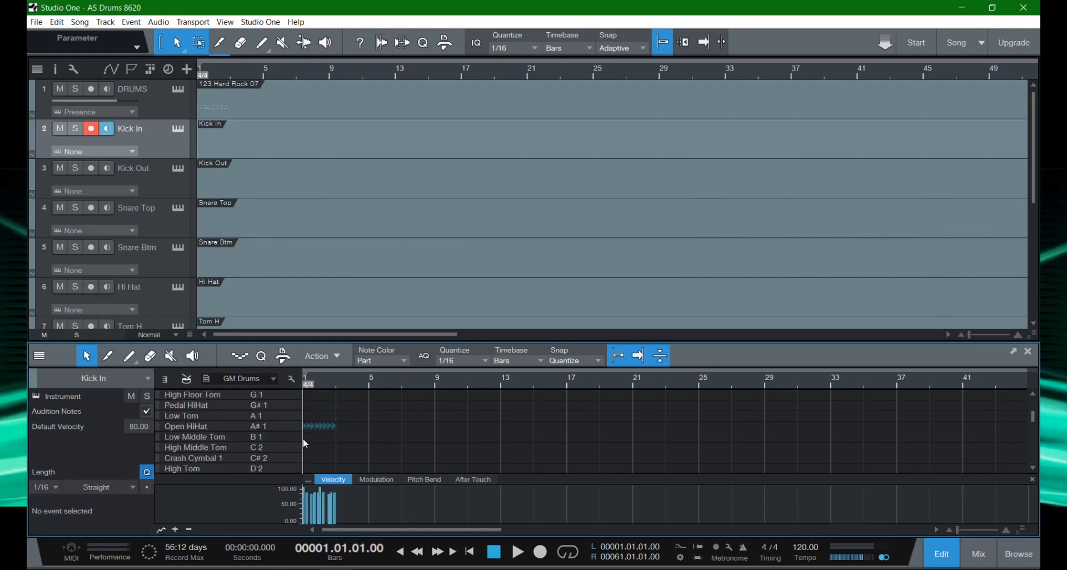
{"action": "mouse_move", "coordinate": [308, 441]}
{"action": "left_mouse_down"}
{"action": "mouse_move", "coordinate": [355, 432]}
{"action": "mouse_move", "coordinate": [363, 408]}
{"action": "mouse_move", "coordinate": [370, 420]}
{"action": "mouse_move", "coordinate": [293, 435]}
{"action": "left_mouse_up"}
{"action": "left_click", "coordinate": [370, 421]}
{"action": "key", "text": "Delete"}
{"action": "scroll", "coordinate": [352, 435], "scroll_direction": "up", "scroll_amount": 2}
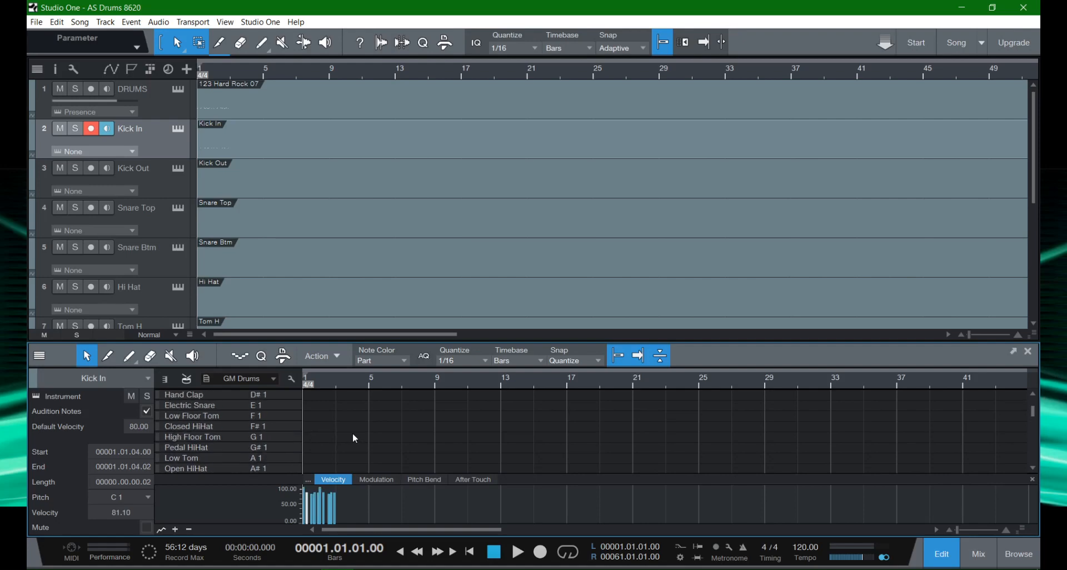
{"action": "left_click", "coordinate": [352, 425]}
{"action": "left_click", "coordinate": [297, 429]}
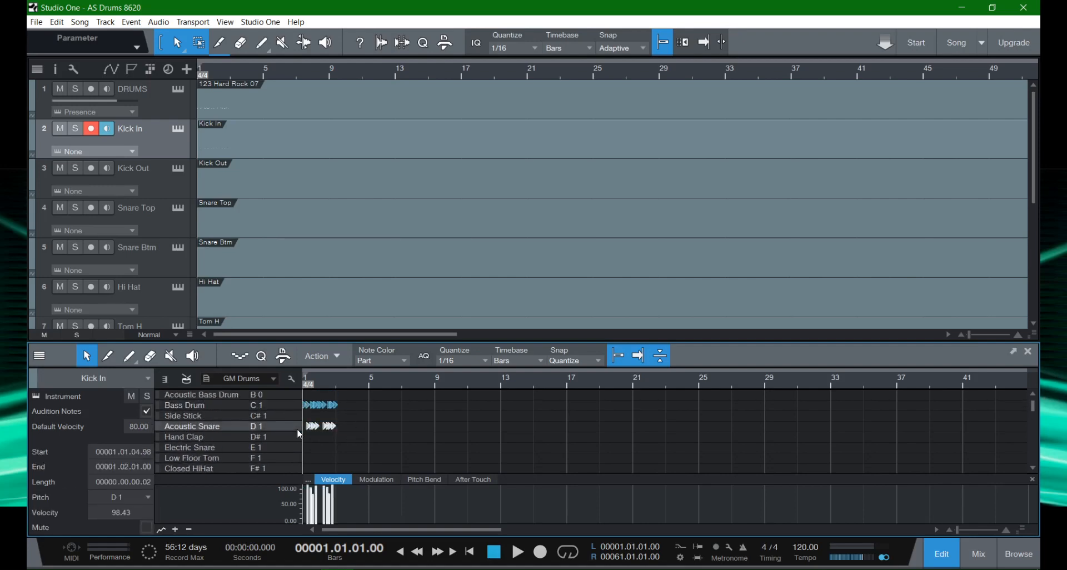
{"action": "key", "text": "Delete"}
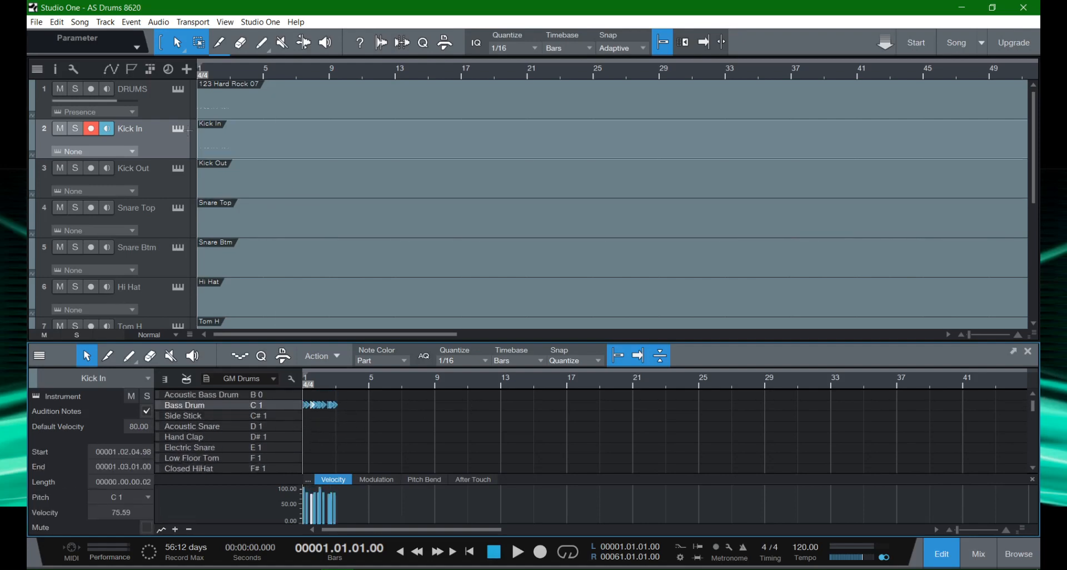
Mute the DRUMS track and try an orange-red track colour on it.
{"action": "left_click", "coordinate": [60, 90]}
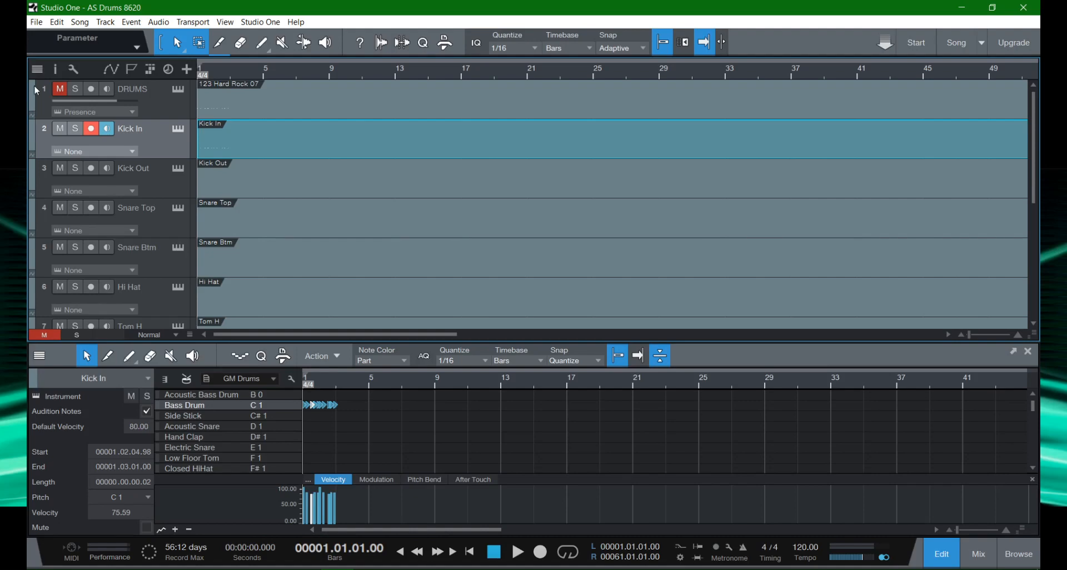
{"action": "left_click", "coordinate": [30, 103]}
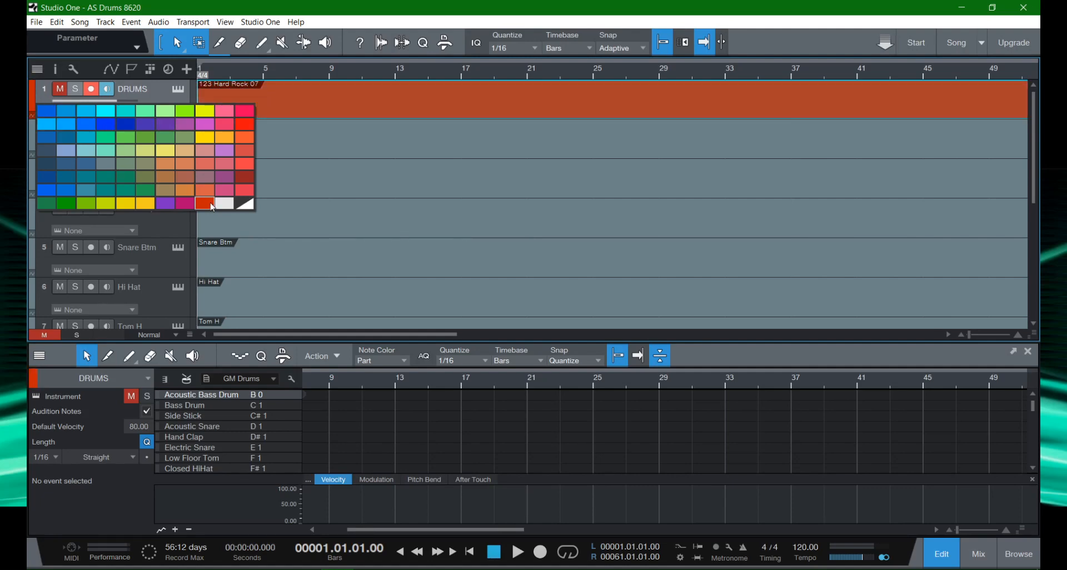
{"action": "key", "text": "Escape"}
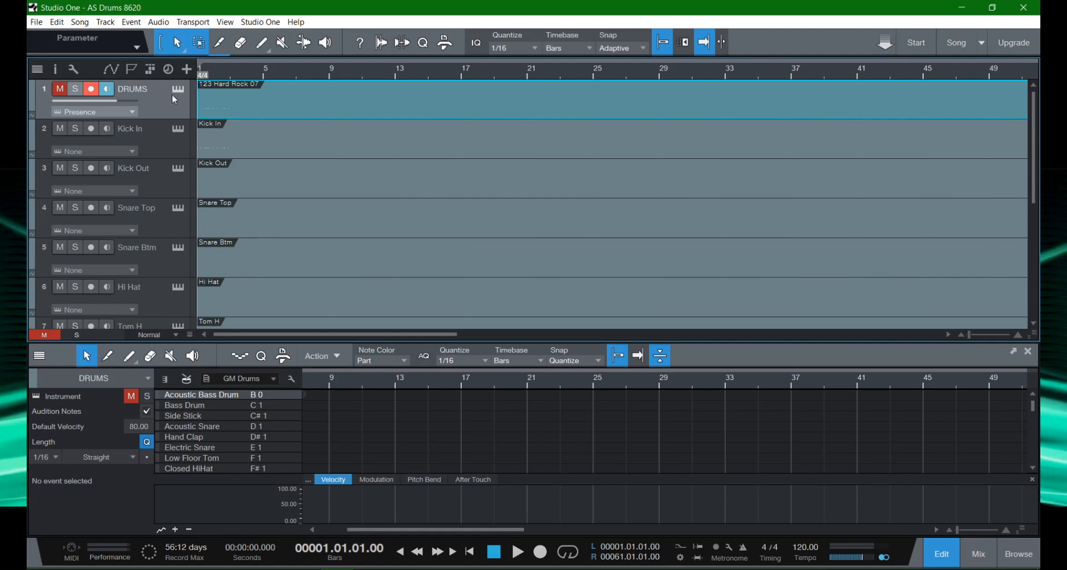
Check the instrument choices of the DRUMS, Kick In and Kick Out tracks, and open the Presence instrument editor for DRUMS.
{"action": "left_click", "coordinate": [112, 114]}
{"action": "left_click", "coordinate": [115, 114]}
{"action": "left_click", "coordinate": [107, 151]}
{"action": "left_click", "coordinate": [107, 151]}
{"action": "left_click", "coordinate": [107, 190]}
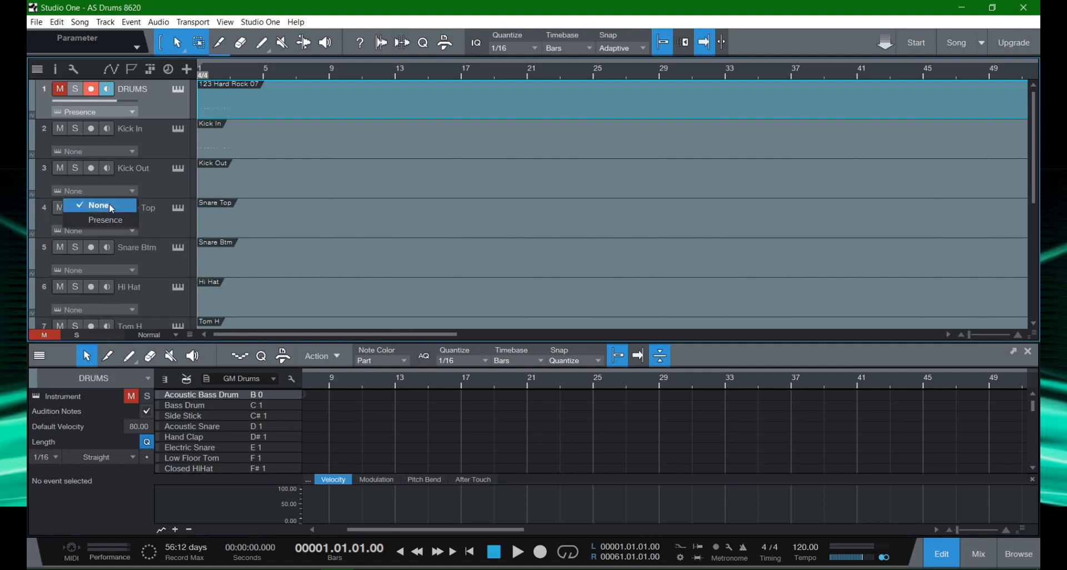
{"action": "left_click", "coordinate": [119, 188]}
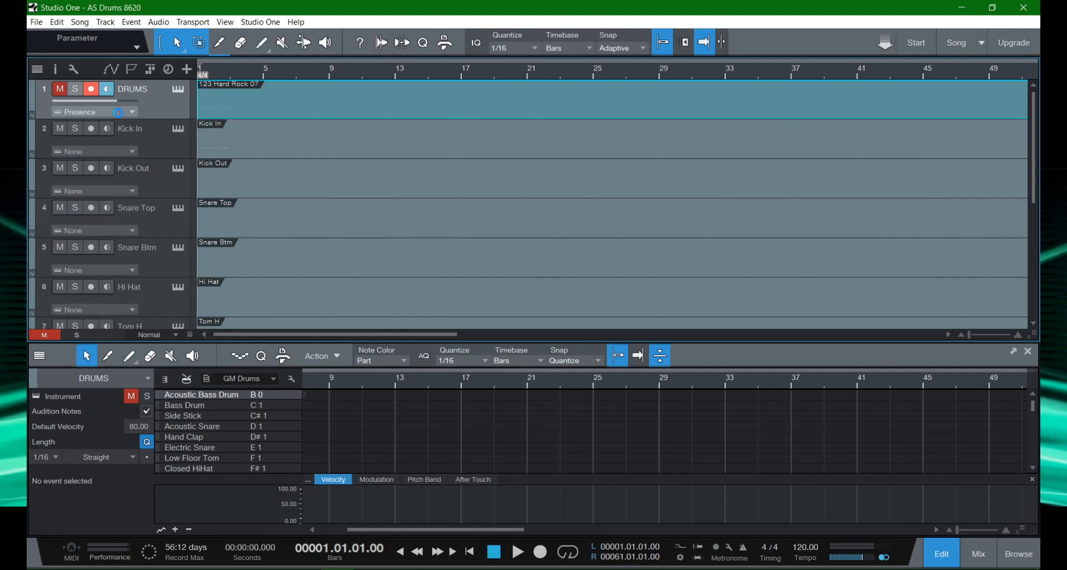
{"action": "left_click", "coordinate": [117, 113]}
{"action": "left_click", "coordinate": [118, 113]}
{"action": "left_click", "coordinate": [178, 90]}
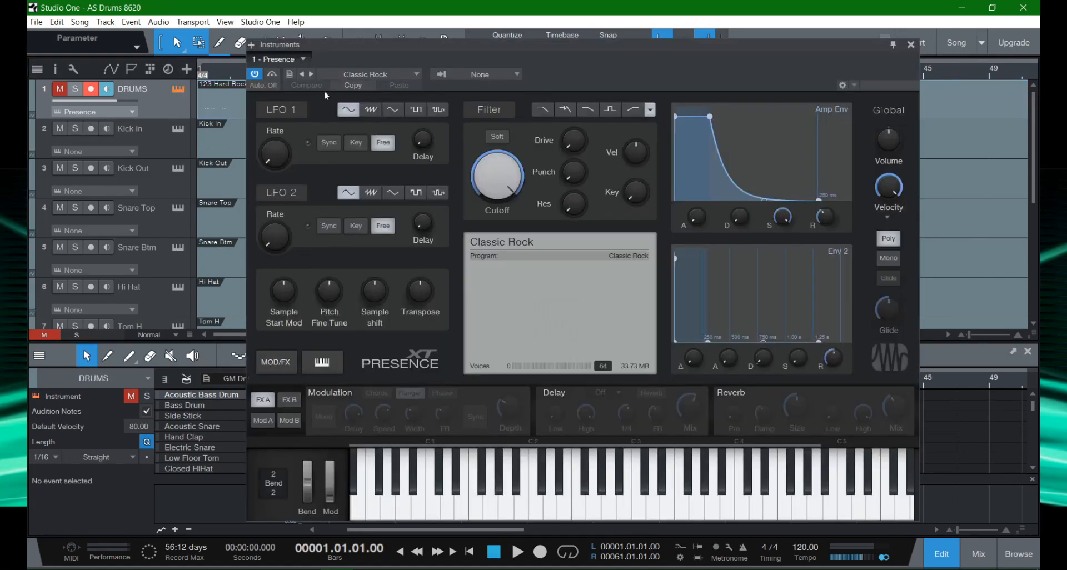
Close the Presence editor and assign Presence as the instrument of the Kick In track.
{"action": "left_click", "coordinate": [911, 45]}
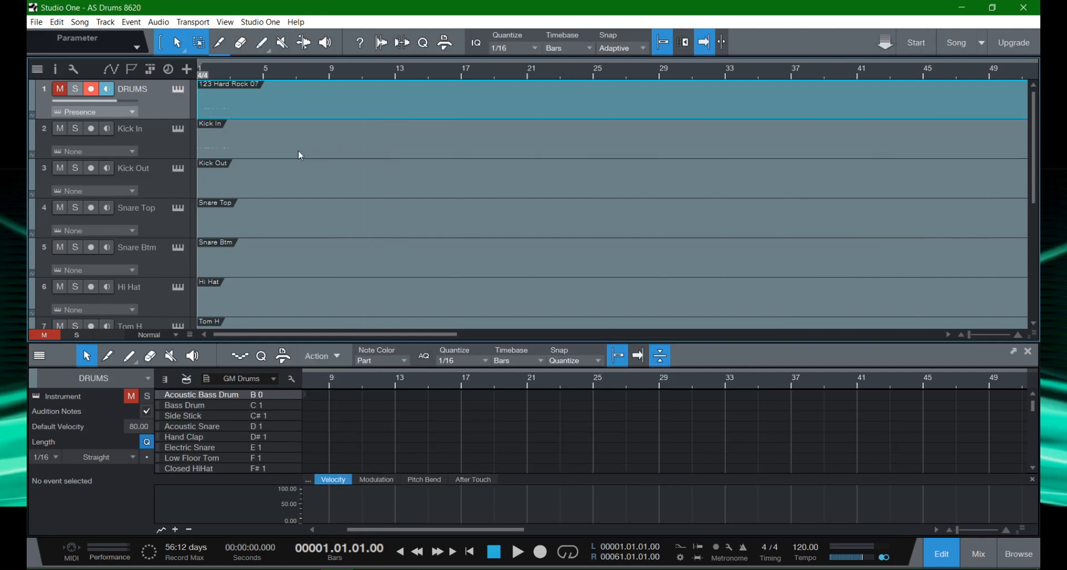
{"action": "left_click", "coordinate": [117, 112]}
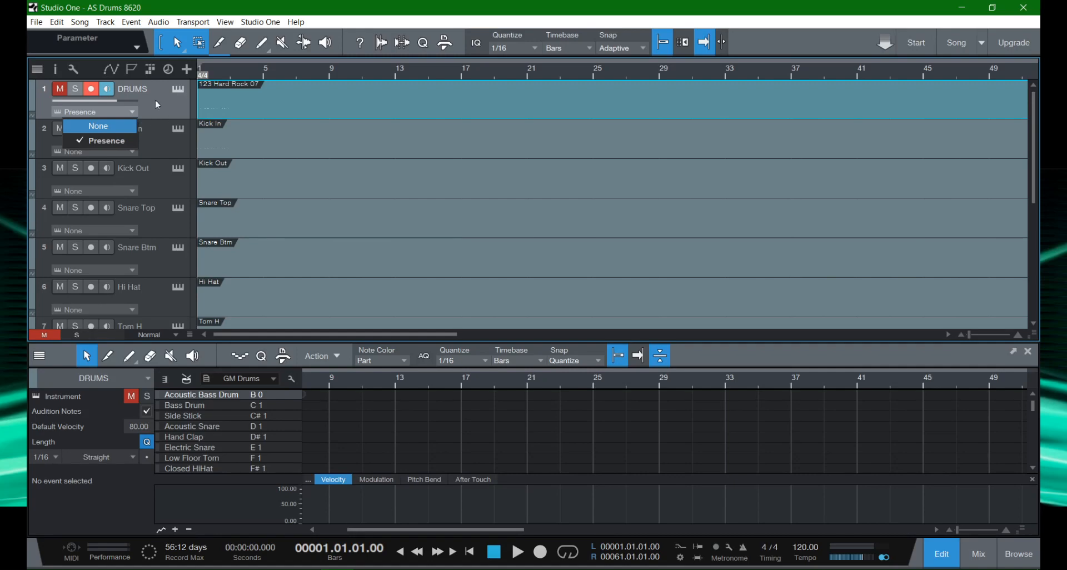
{"action": "left_click", "coordinate": [109, 114]}
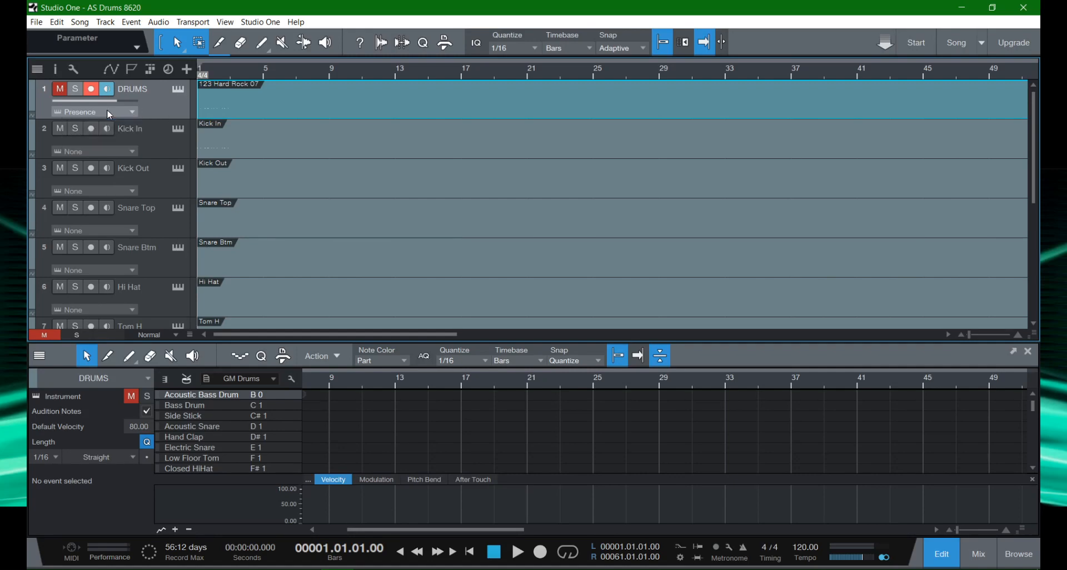
{"action": "left_click", "coordinate": [126, 151]}
{"action": "left_click", "coordinate": [127, 178]}
Look through the drum kit presets in the DRUMS track's Presence editor, play the song briefly, close the editor and return to the start.
{"action": "left_click", "coordinate": [177, 91]}
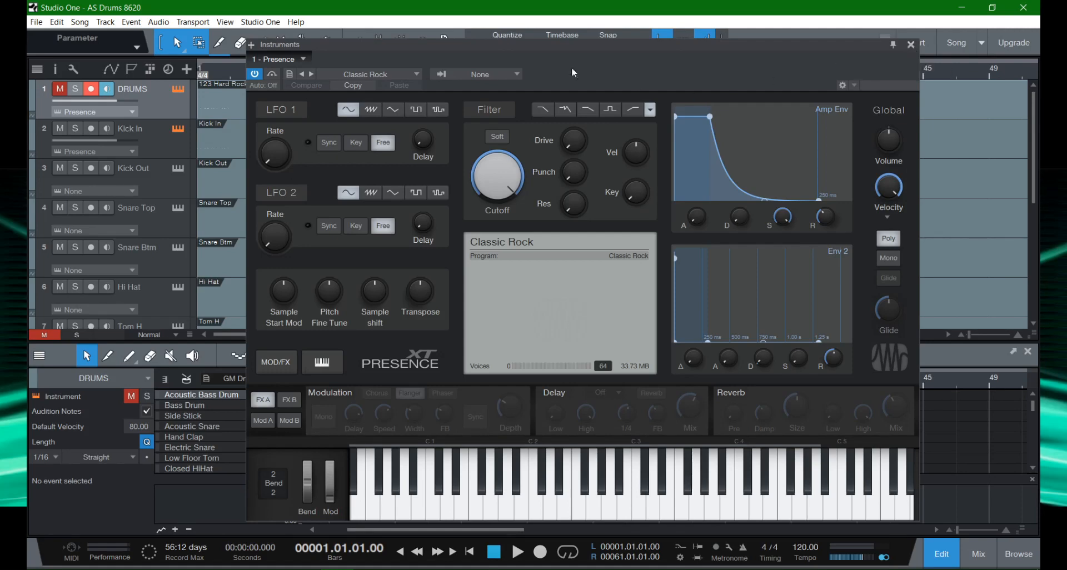
{"action": "left_click", "coordinate": [382, 73]}
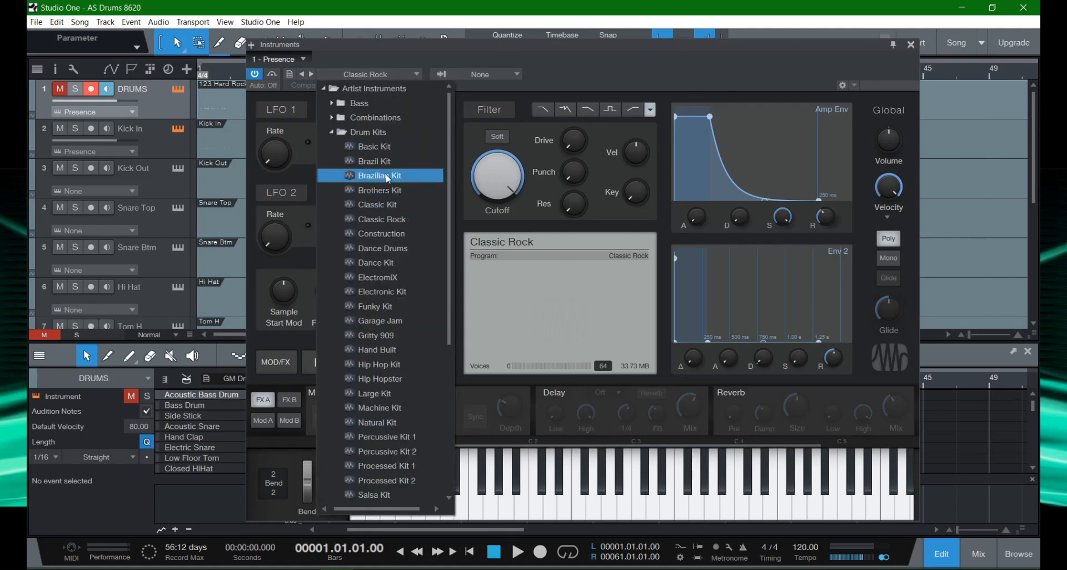
{"action": "left_click", "coordinate": [910, 44]}
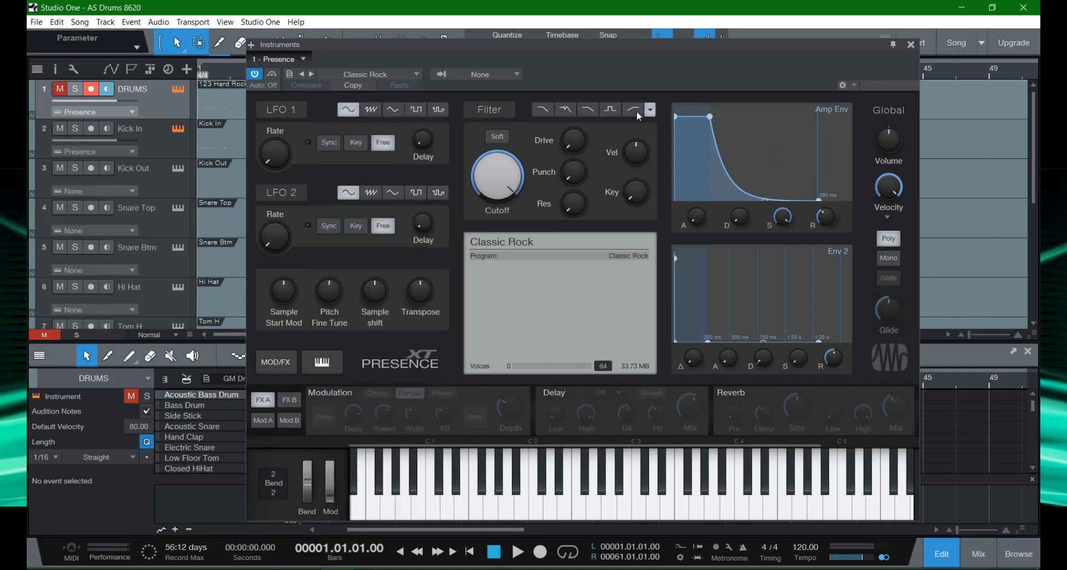
{"action": "left_click", "coordinate": [412, 78]}
{"action": "left_click", "coordinate": [692, 70]}
{"action": "key", "text": "space"}
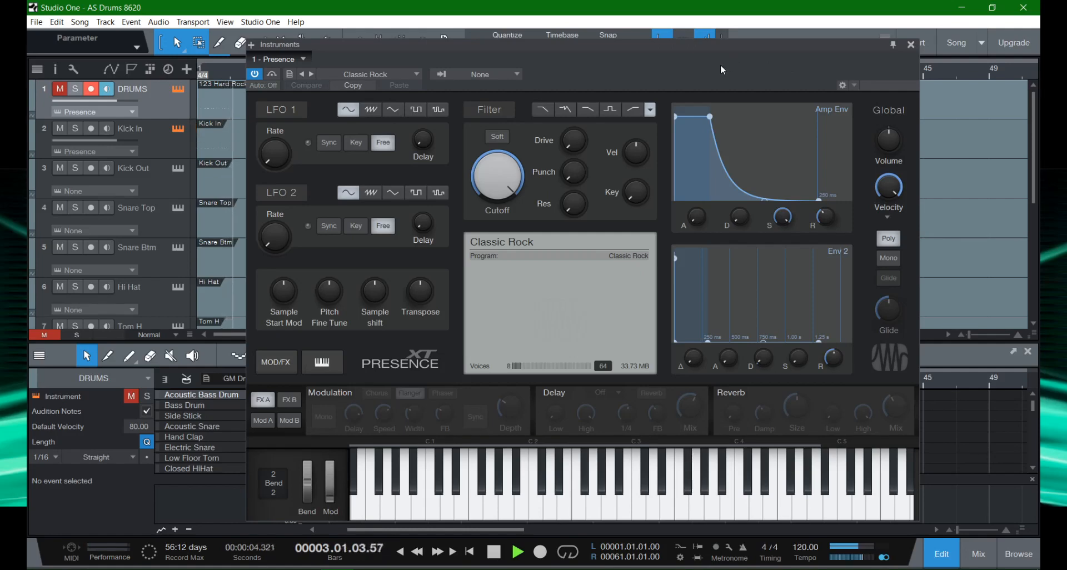
{"action": "key", "text": "space"}
{"action": "left_click", "coordinate": [910, 44]}
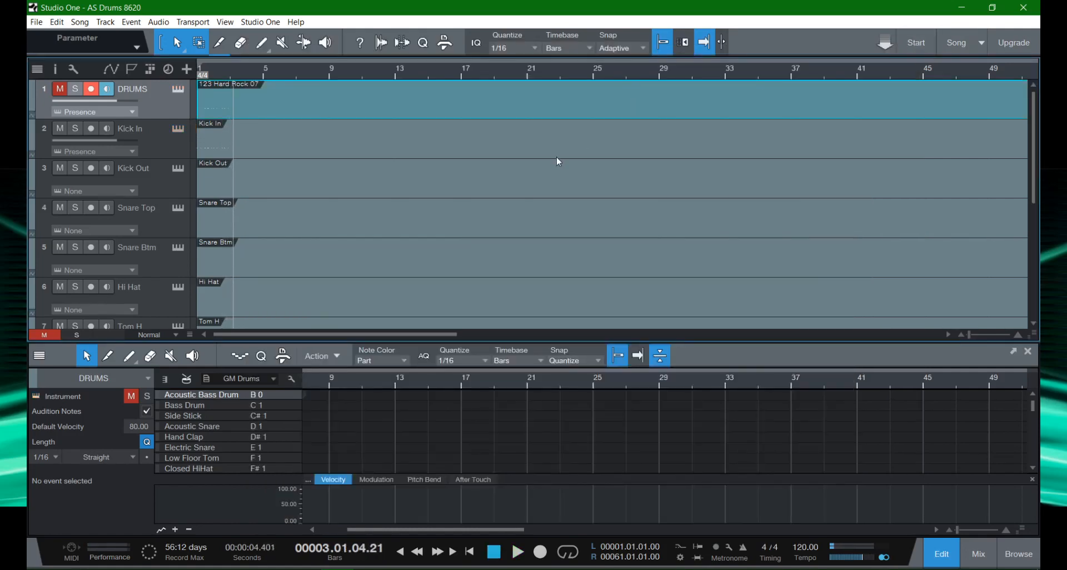
{"action": "key", "text": "comma"}
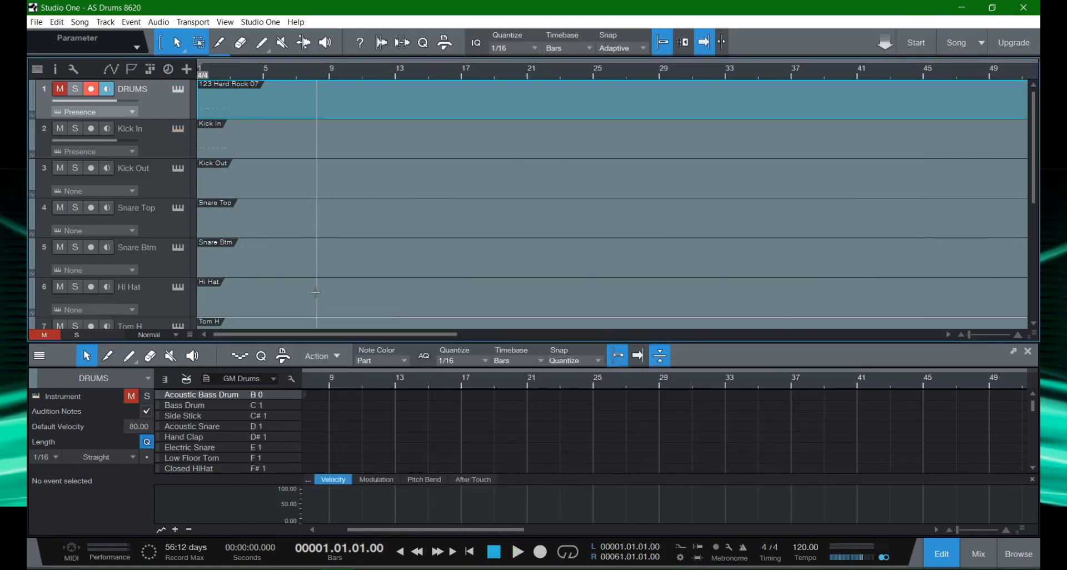
Show the Kick In part's content from the song start in the drum editor and select all its Bass Drum notes.
{"action": "left_click", "coordinate": [231, 139]}
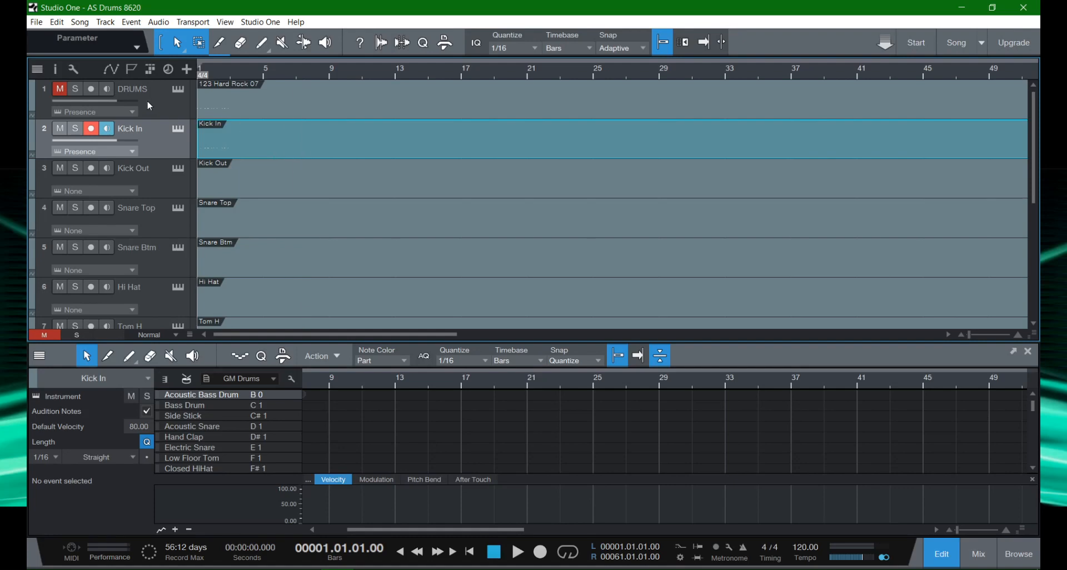
{"action": "left_click", "coordinate": [57, 22]}
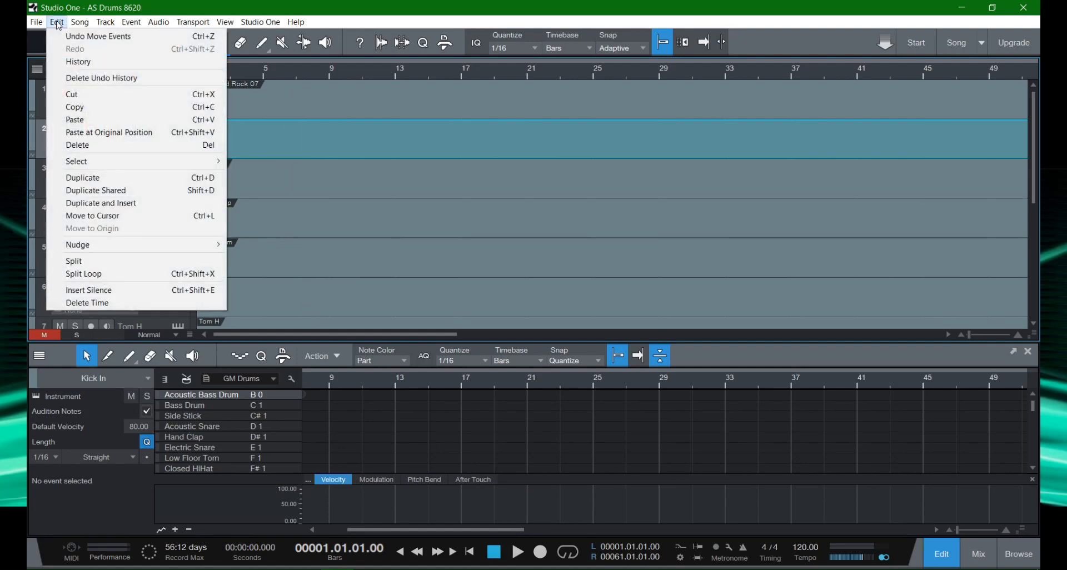
{"action": "left_click", "coordinate": [66, 37]}
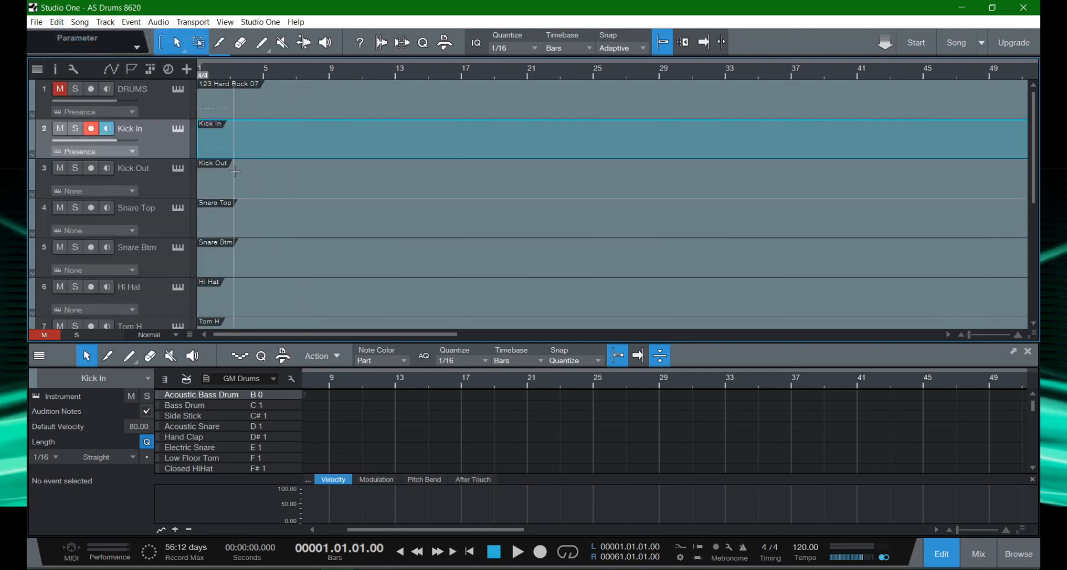
{"action": "left_click", "coordinate": [217, 132]}
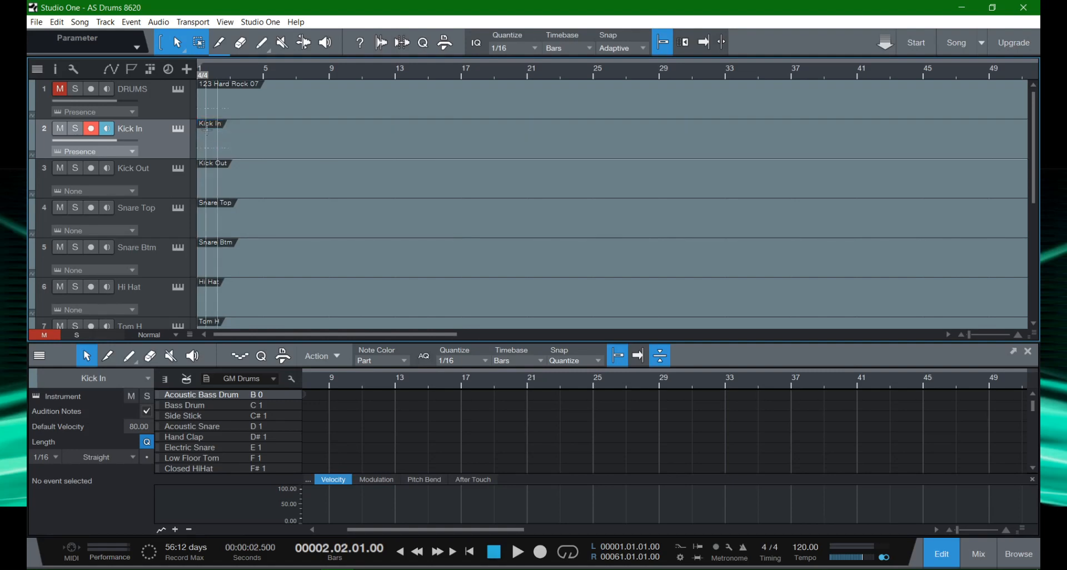
{"action": "left_click", "coordinate": [197, 132]}
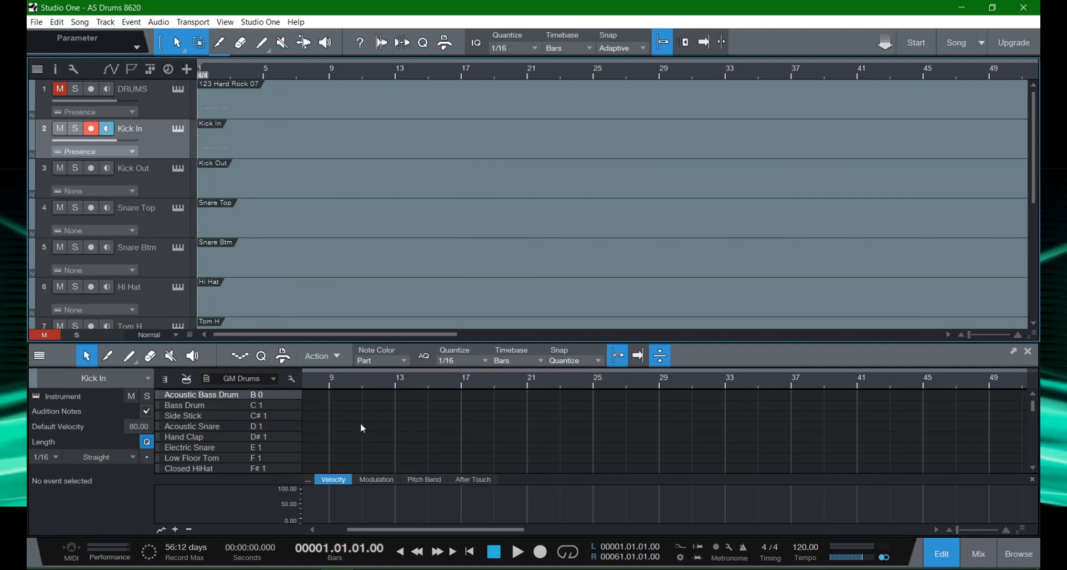
{"action": "left_click", "coordinate": [353, 443]}
{"action": "key", "text": "f"}
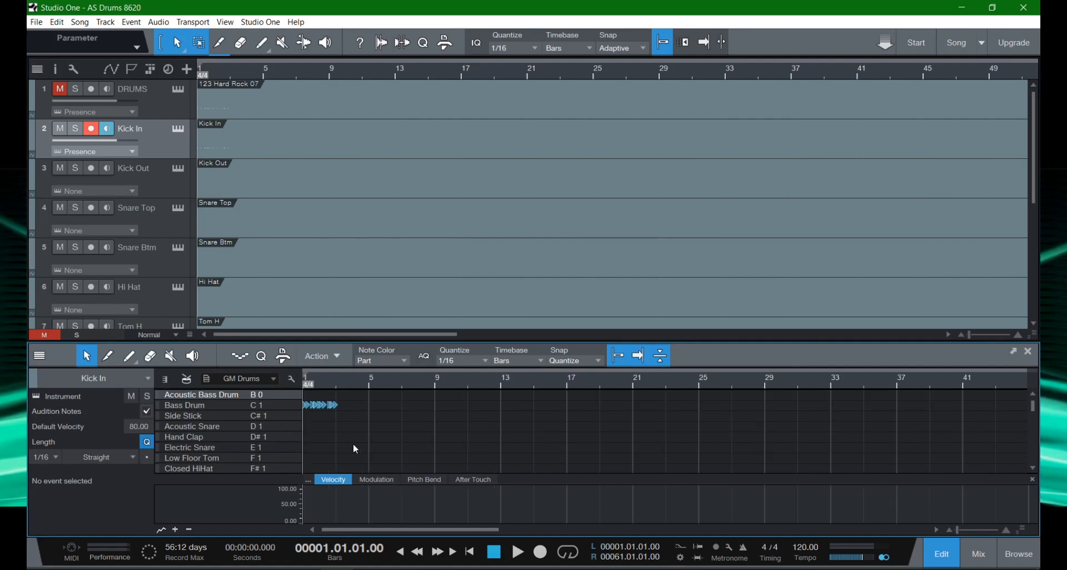
{"action": "left_click_drag", "start_coordinate": [352, 395], "coordinate": [301, 425]}
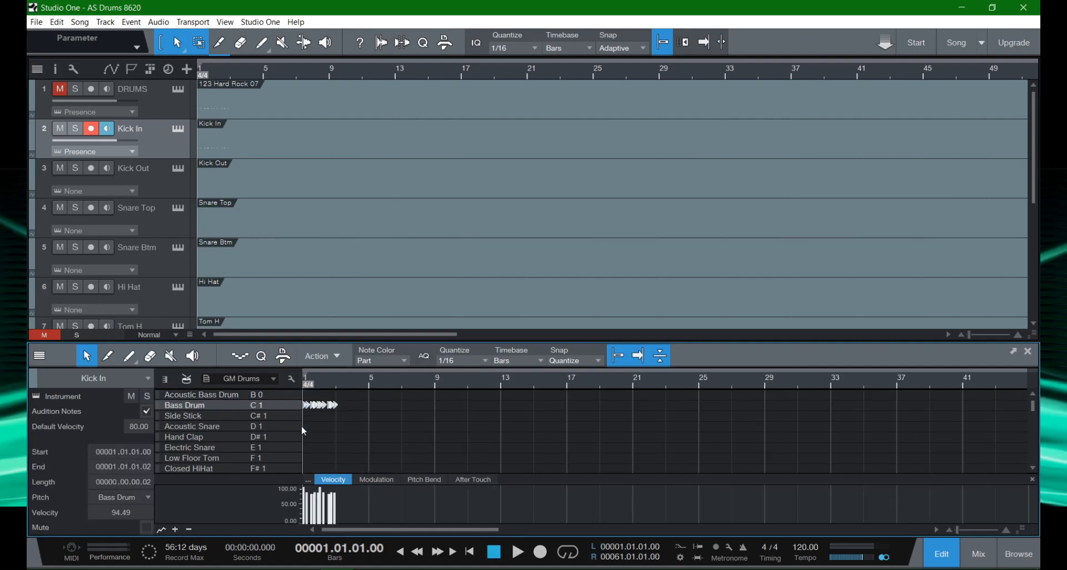
Turn on looping and play the song from the start with the Kick In part's Bass Drum notes reselected.
{"action": "left_click", "coordinate": [567, 552]}
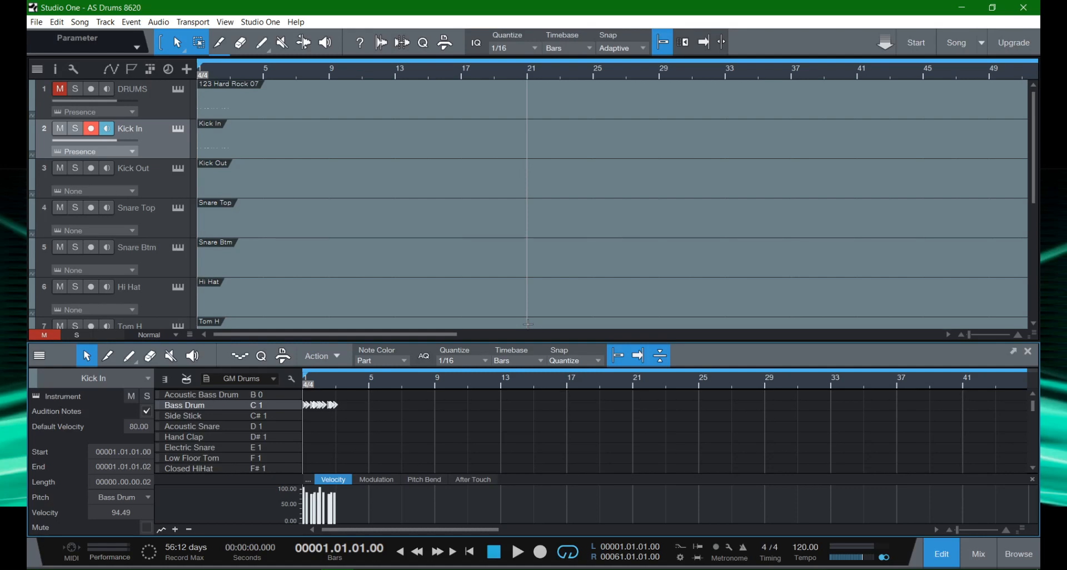
{"action": "left_click", "coordinate": [345, 401]}
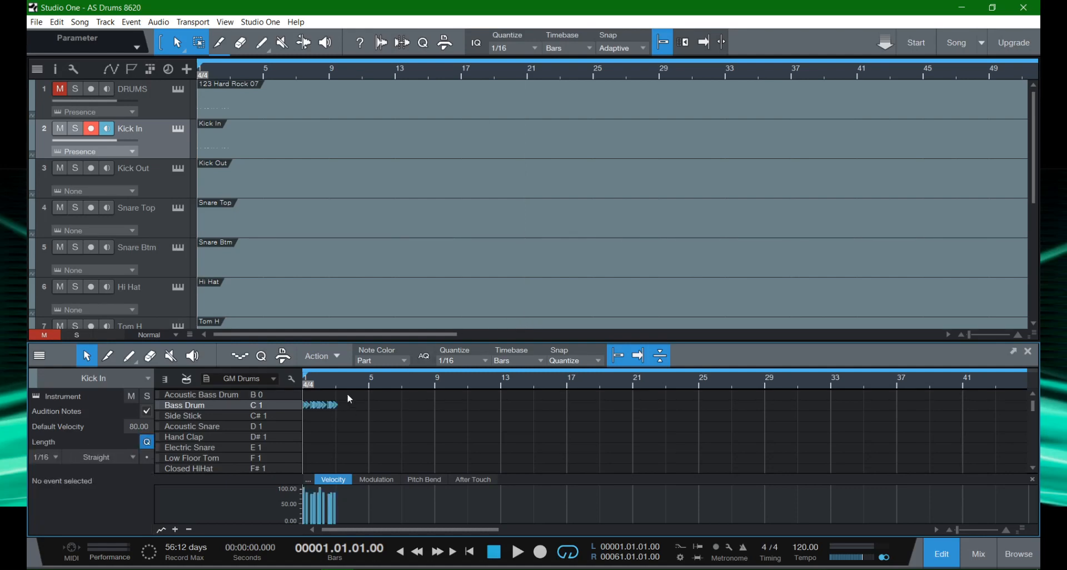
{"action": "left_click_drag", "start_coordinate": [348, 394], "coordinate": [298, 421]}
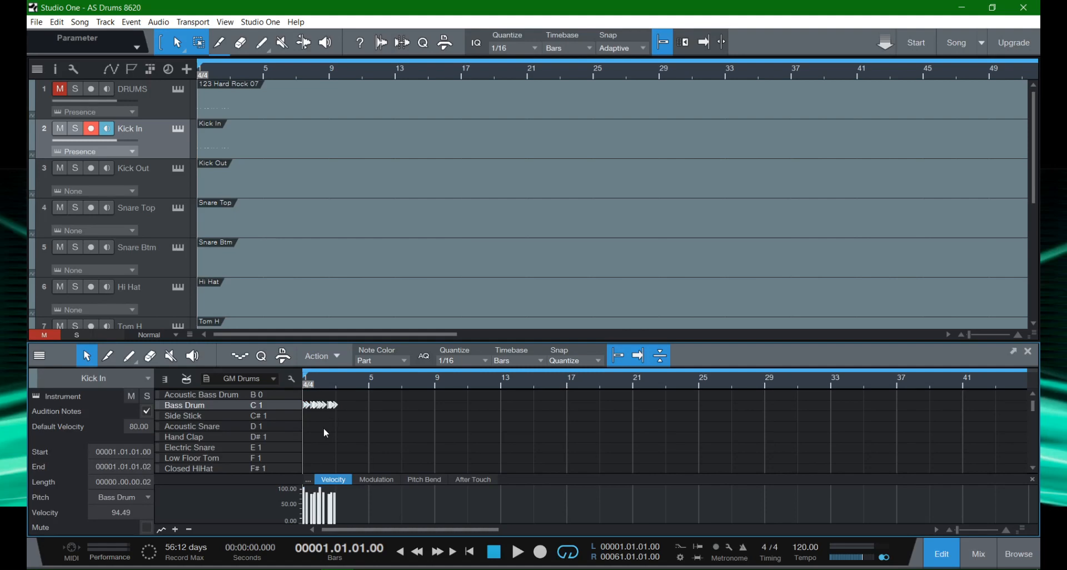
{"action": "key", "text": "space"}
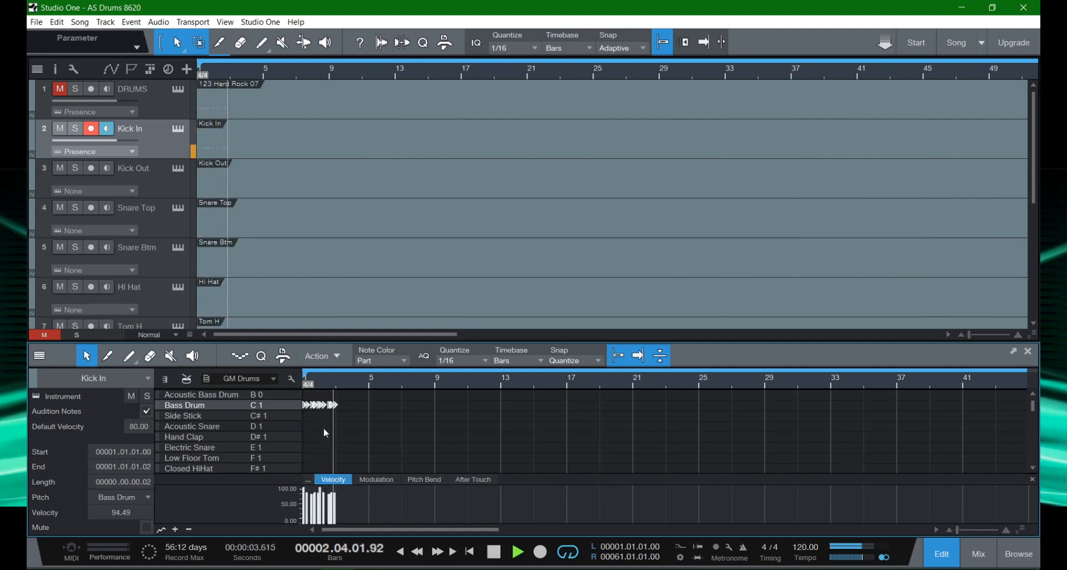
{"action": "key", "text": "space"}
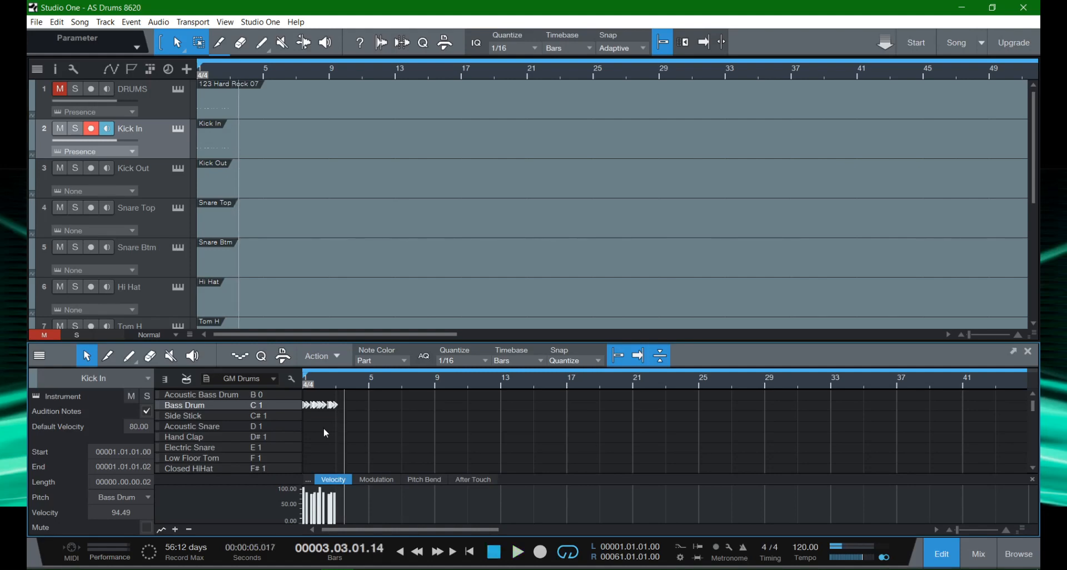
Deselect the notes, play the song briefly from about bar 8, and return the playback cursor to the song start.
{"action": "left_click", "coordinate": [494, 405]}
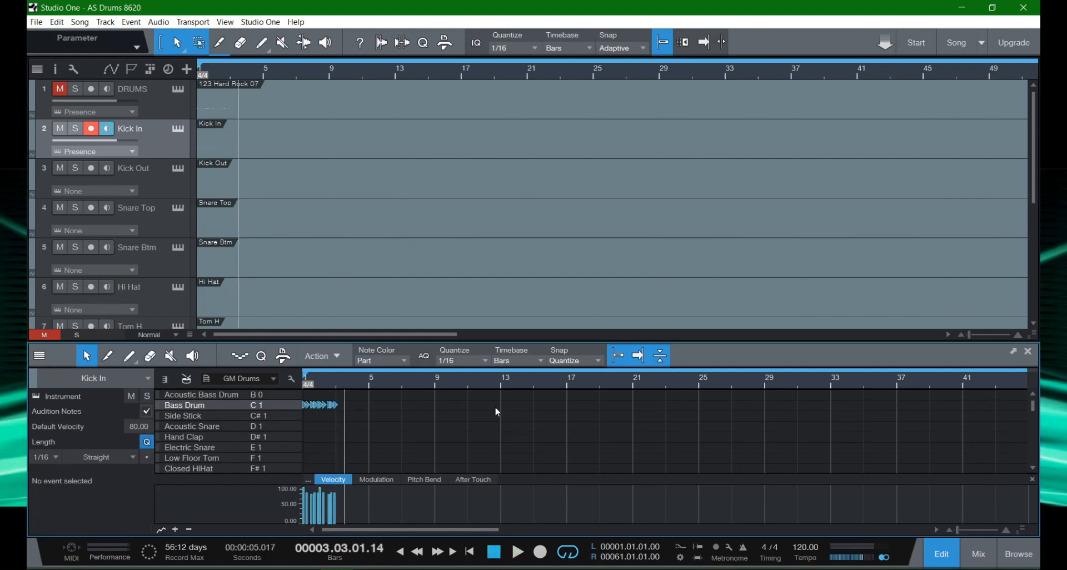
{"action": "left_click", "coordinate": [468, 379]}
{"action": "left_click", "coordinate": [428, 372]}
{"action": "key", "text": "space"}
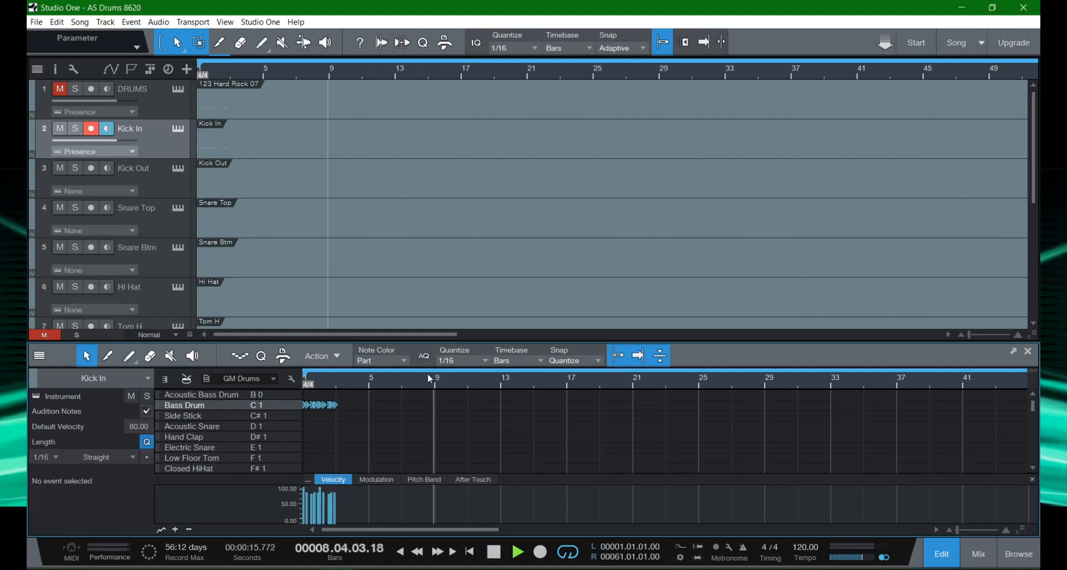
{"action": "key", "text": "space"}
{"action": "key", "text": "comma"}
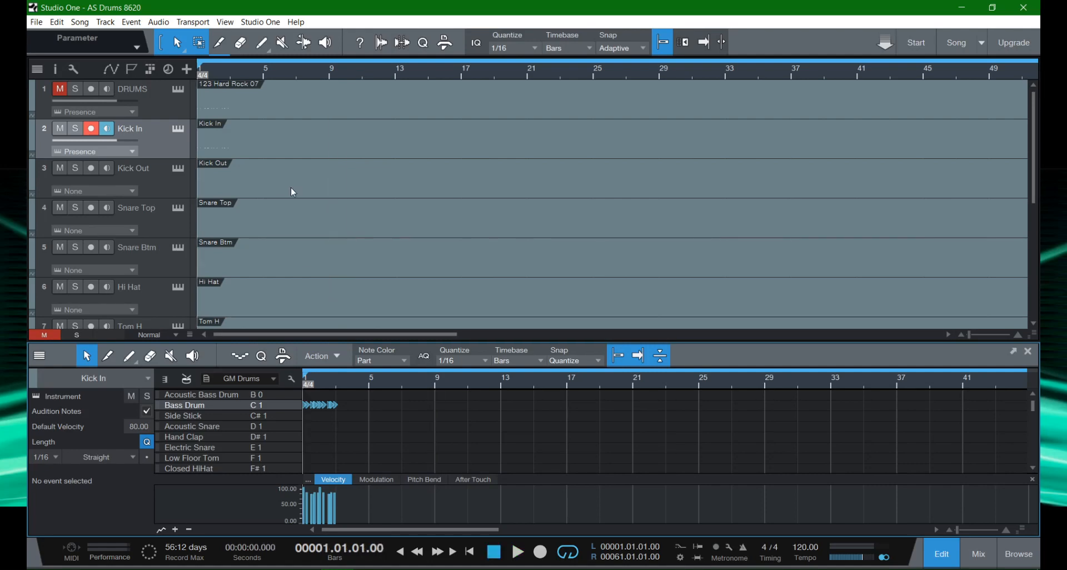
Select the Kick In part and colour the Kick In track red.
{"action": "left_click", "coordinate": [266, 143]}
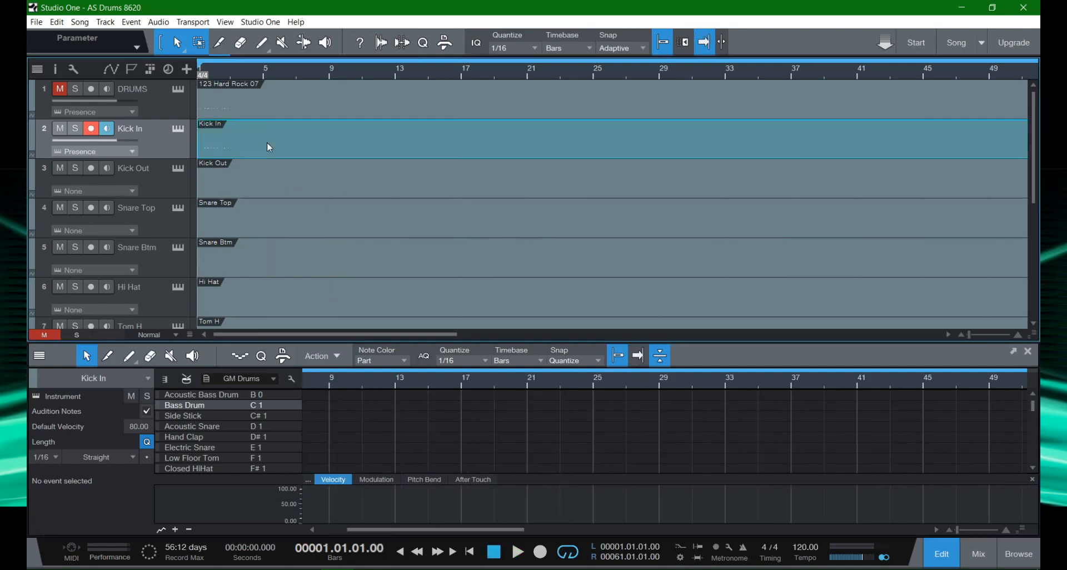
{"action": "key", "text": "e"}
{"action": "key", "text": "e"}
{"action": "key", "text": "e"}
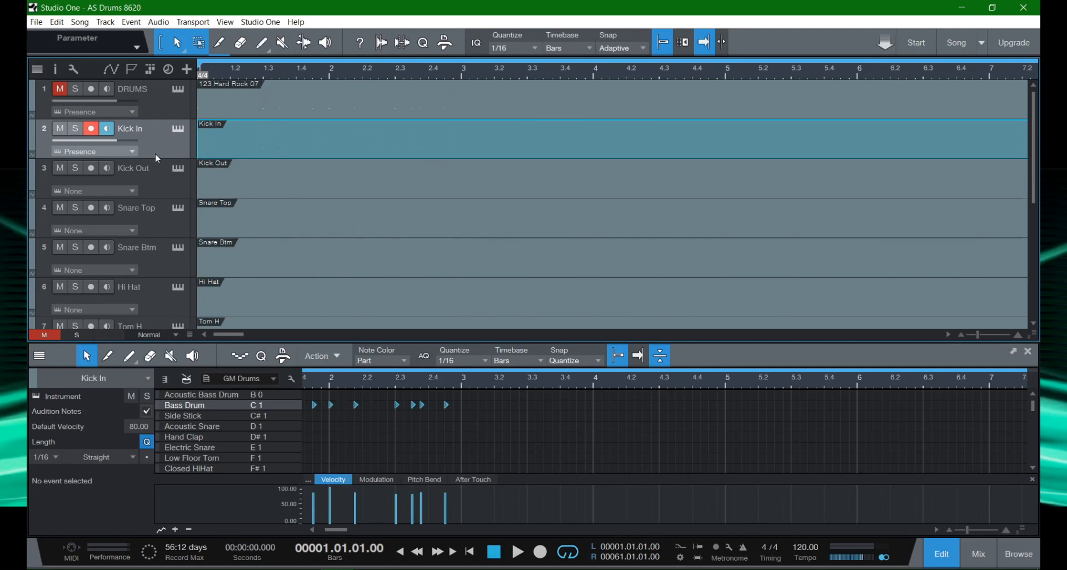
{"action": "left_click", "coordinate": [33, 135]}
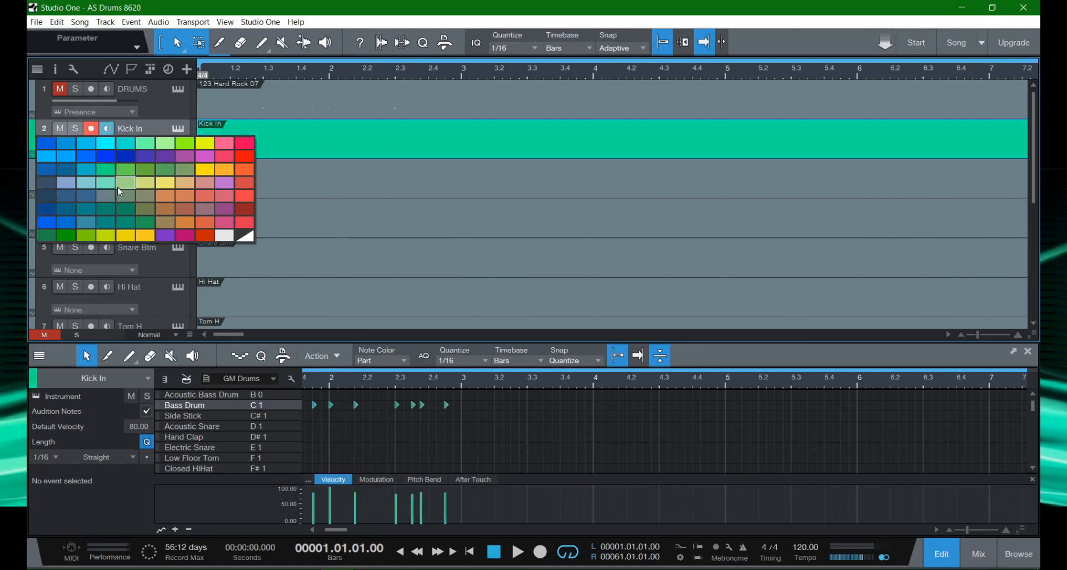
{"action": "left_click", "coordinate": [241, 159]}
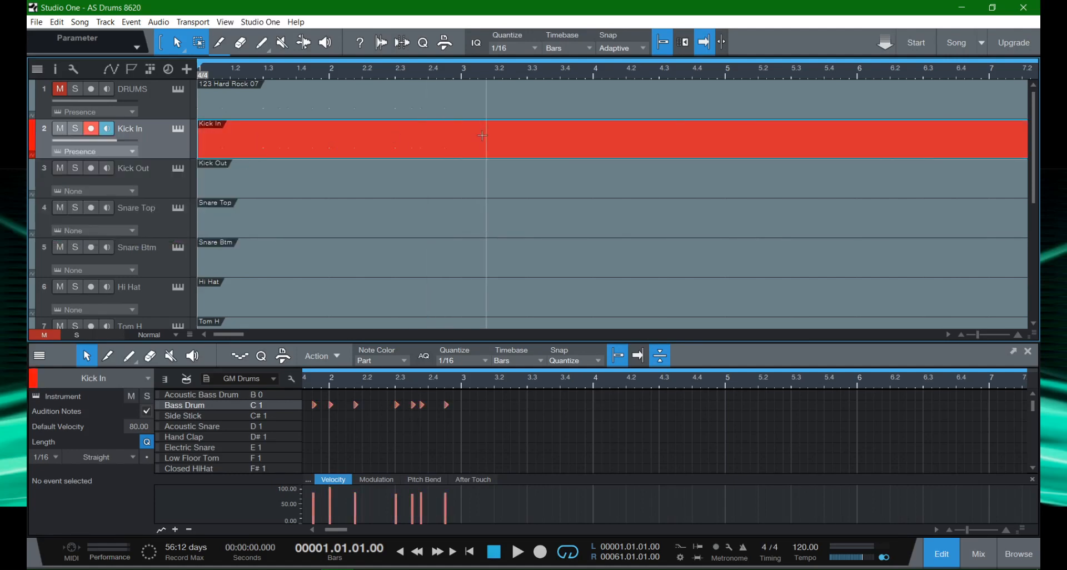
{"action": "key", "text": "e"}
{"action": "key", "text": "e"}
{"action": "key", "text": "w"}
{"action": "key", "text": "w"}
{"action": "key", "text": "w"}
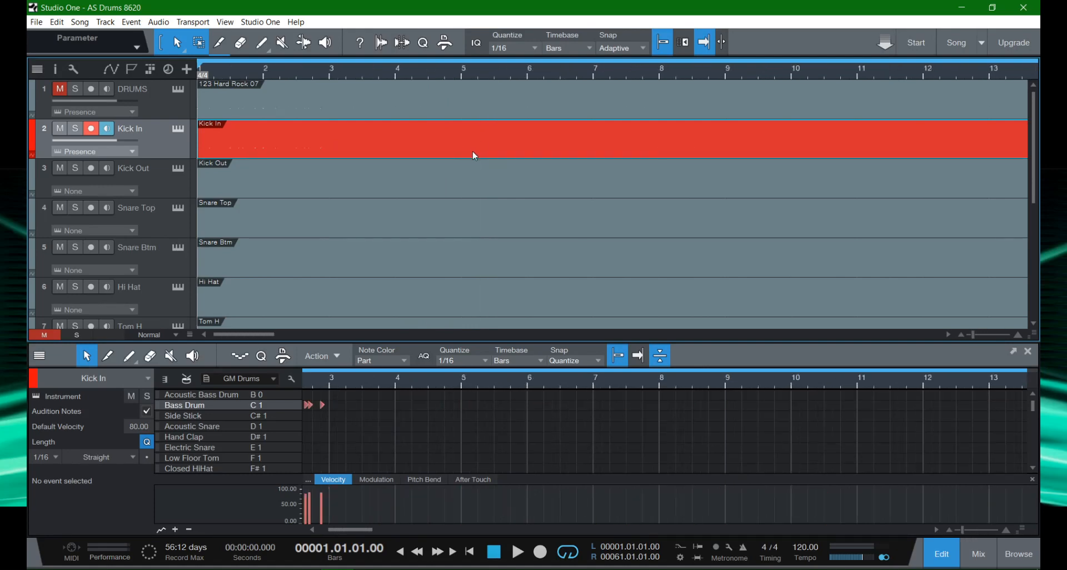
{"action": "key", "text": "w"}
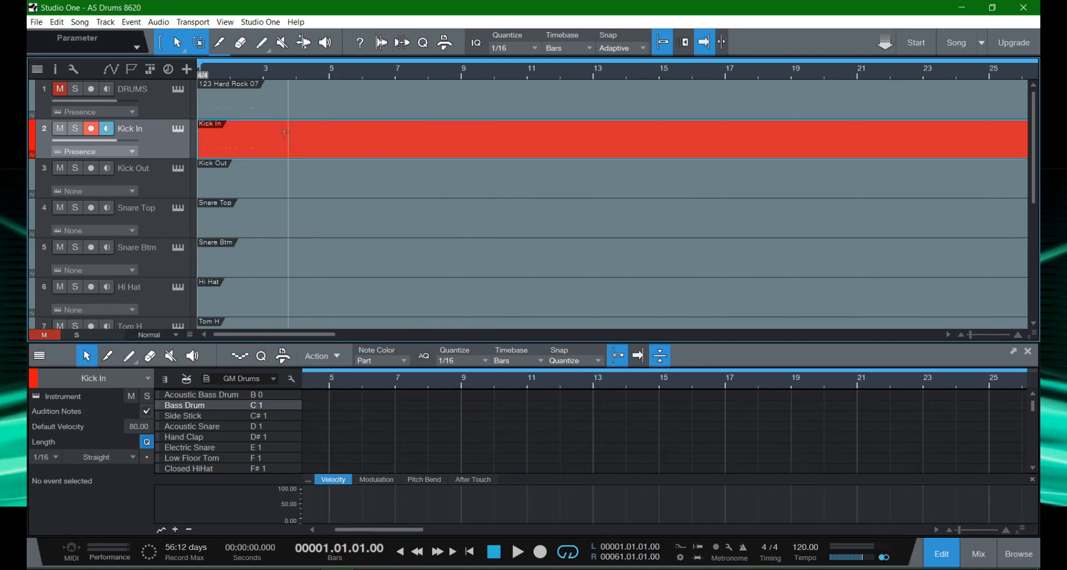
Try the Medium, Large and X-Large track heights and set the arrangement's track height to Overview.
{"action": "left_click", "coordinate": [164, 334]}
{"action": "left_click", "coordinate": [165, 422]}
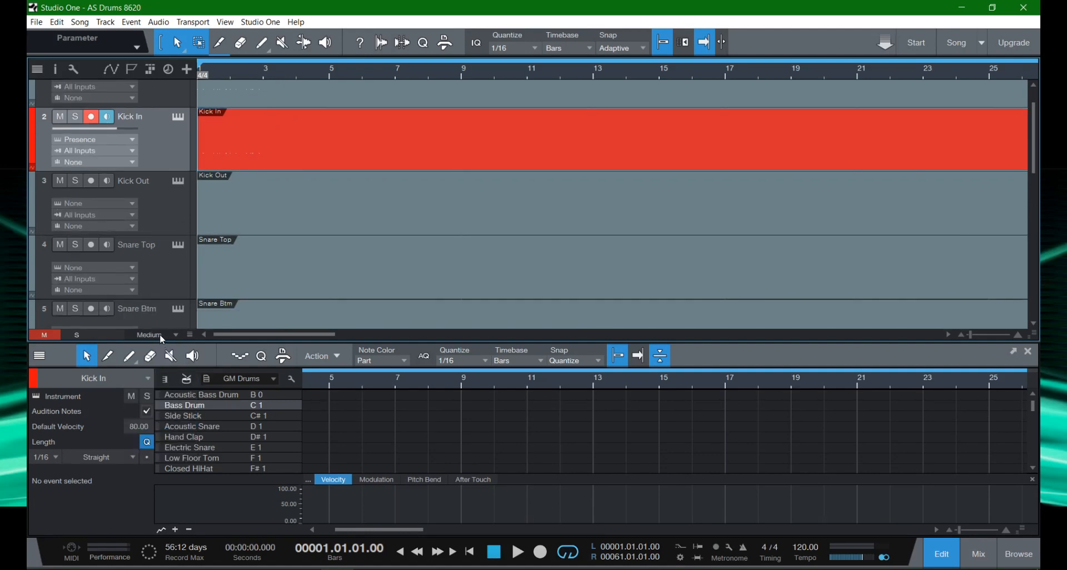
{"action": "left_click", "coordinate": [159, 335]}
{"action": "left_click", "coordinate": [168, 439]}
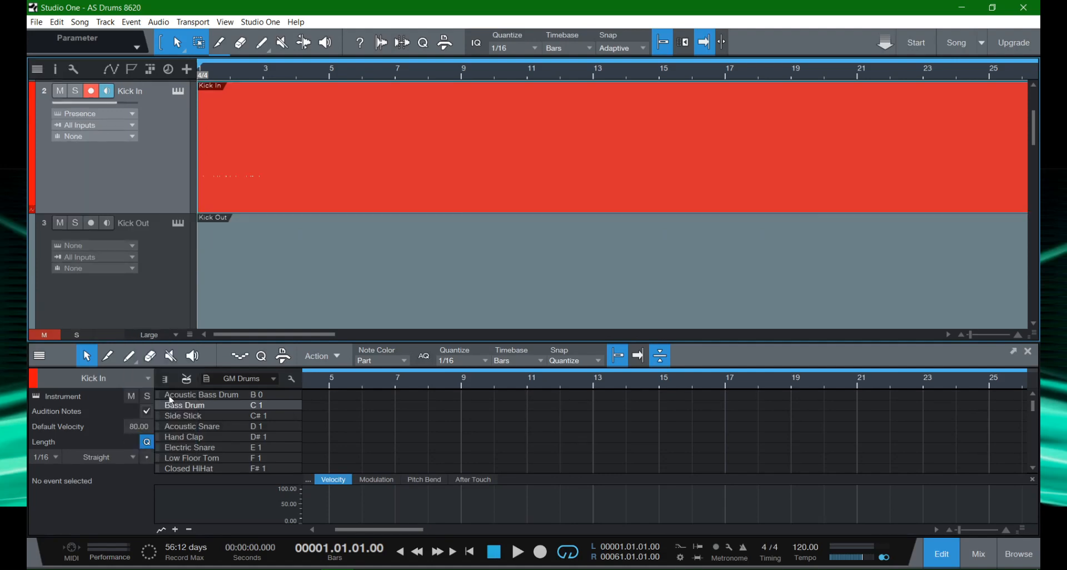
{"action": "left_click", "coordinate": [162, 333]}
{"action": "left_click", "coordinate": [161, 449]}
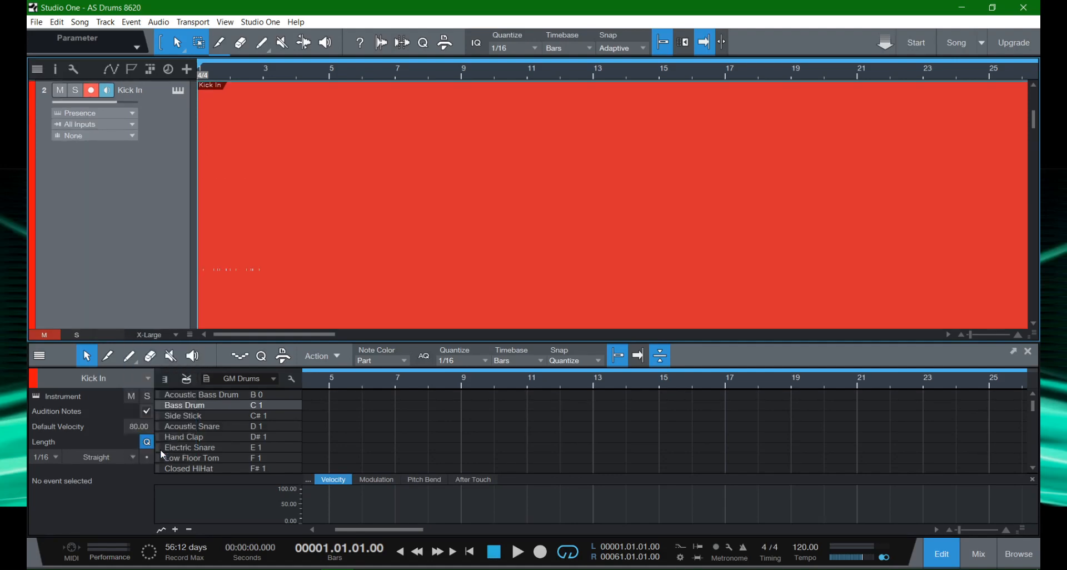
{"action": "left_click", "coordinate": [165, 335]}
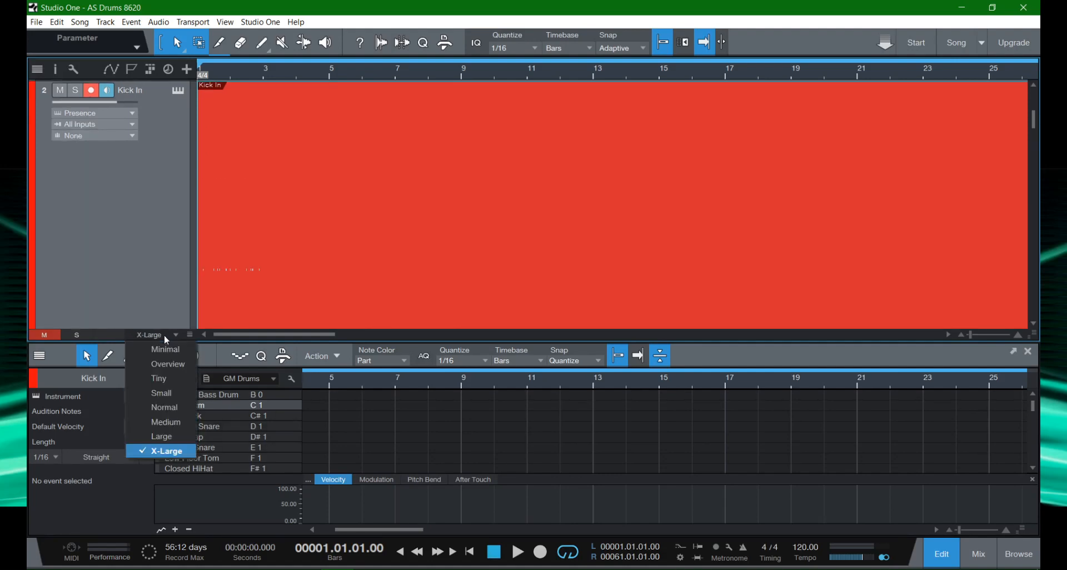
{"action": "left_click", "coordinate": [169, 364]}
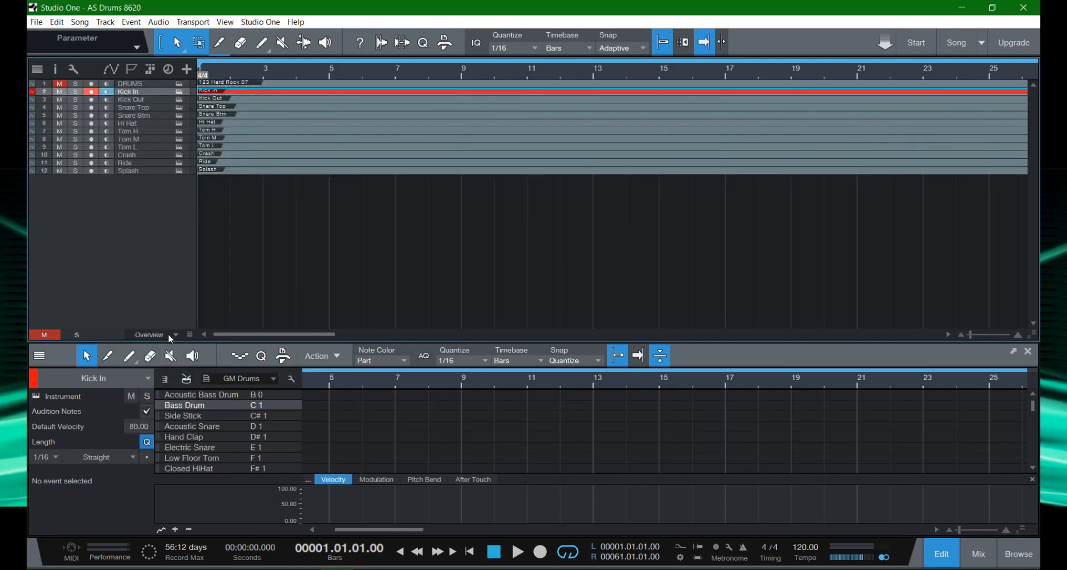
Try the Minimal and Small track heights and set the arrangement's track height to Normal.
{"action": "left_click", "coordinate": [166, 334]}
{"action": "left_click", "coordinate": [170, 352]}
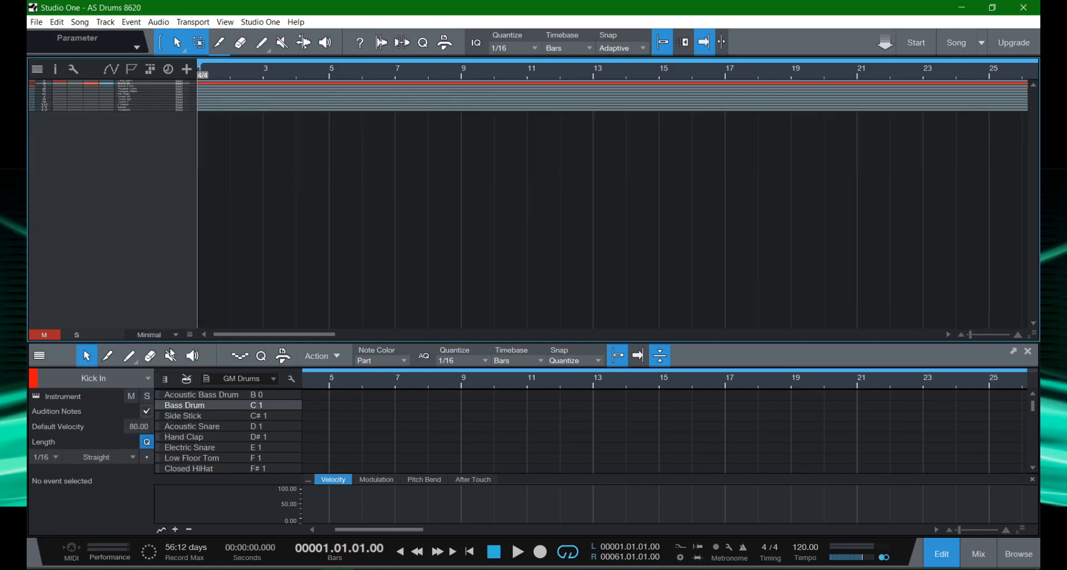
{"action": "left_click", "coordinate": [173, 330]}
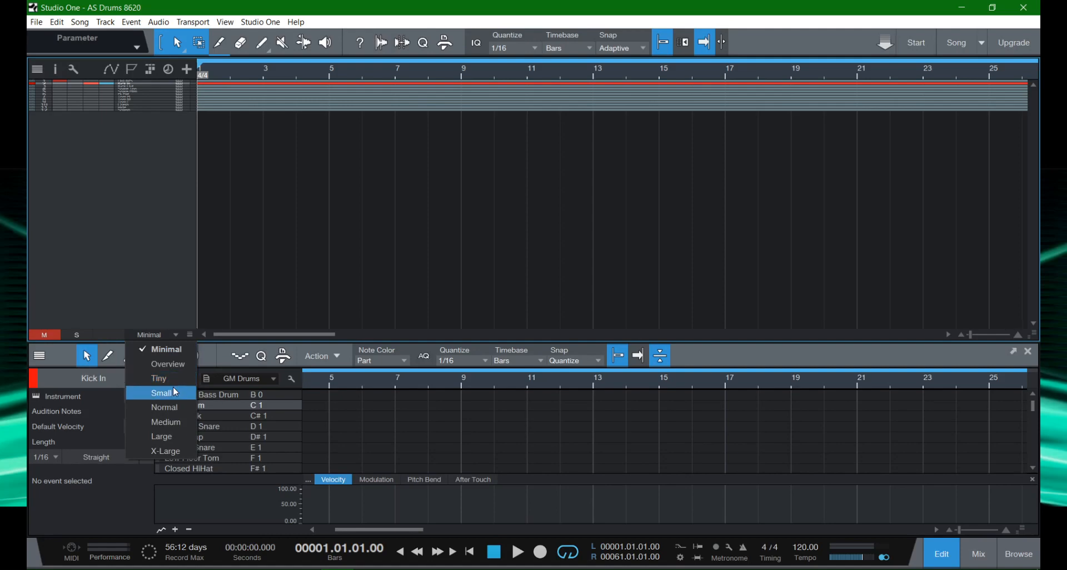
{"action": "left_click", "coordinate": [172, 392]}
{"action": "left_click", "coordinate": [159, 334]}
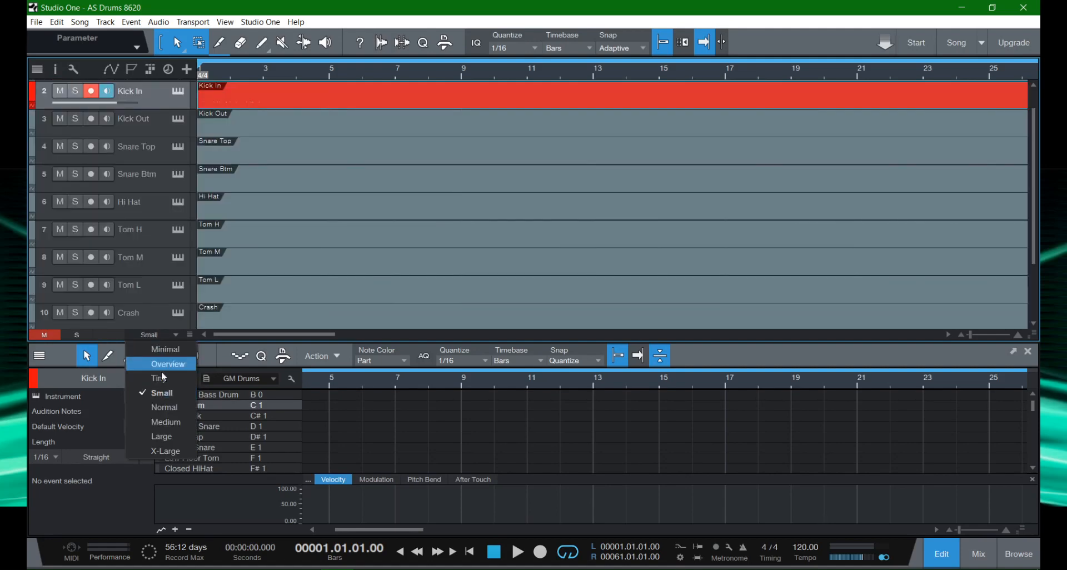
{"action": "left_click", "coordinate": [173, 408]}
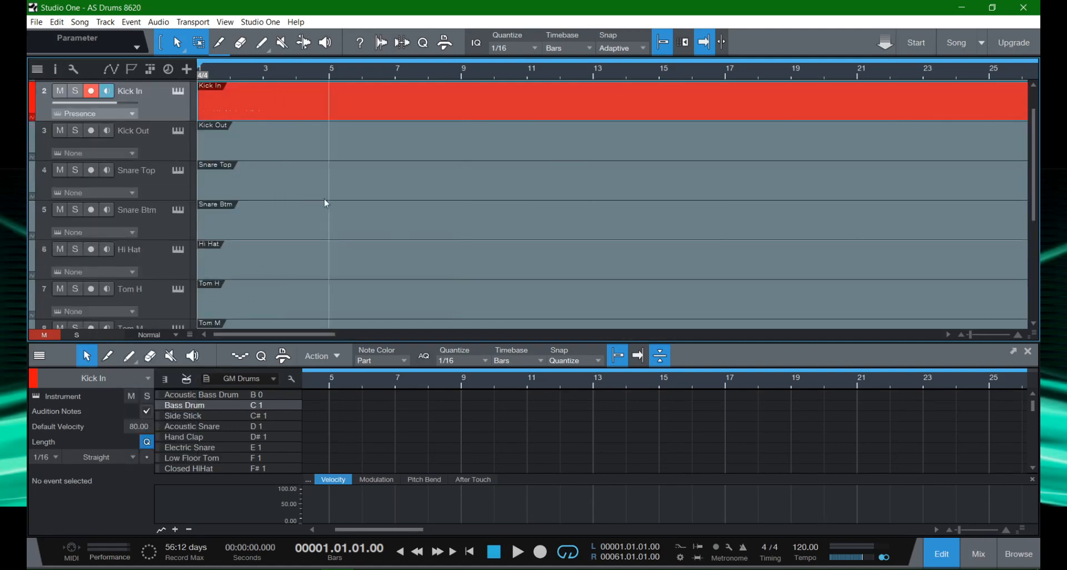
Select bars 1 to 3 of the Kick In part, loop that range and play it briefly.
{"action": "left_click_drag", "start_coordinate": [265, 100], "coordinate": [200, 103]}
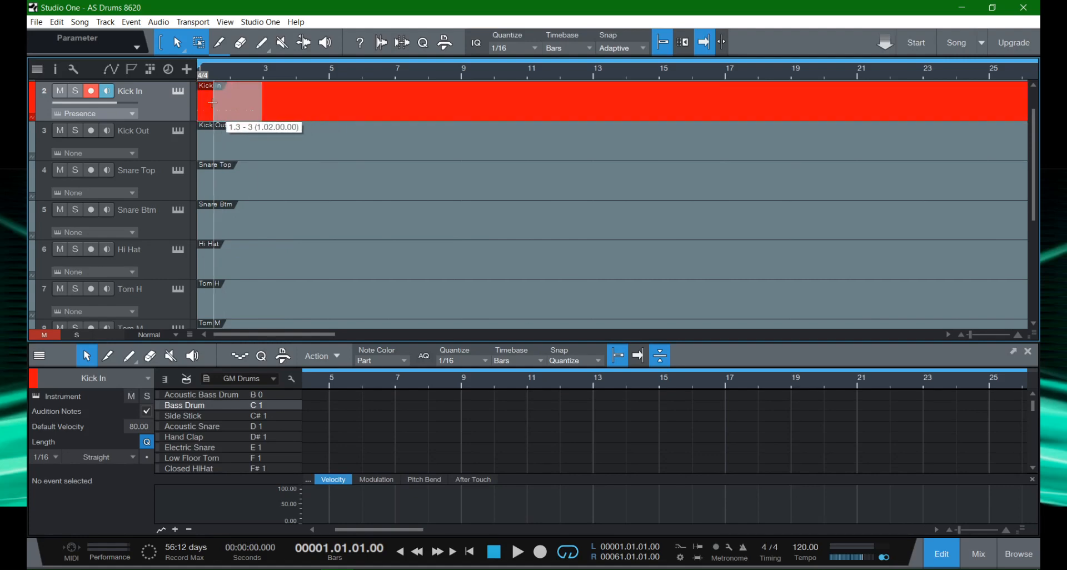
{"action": "key", "text": "p"}
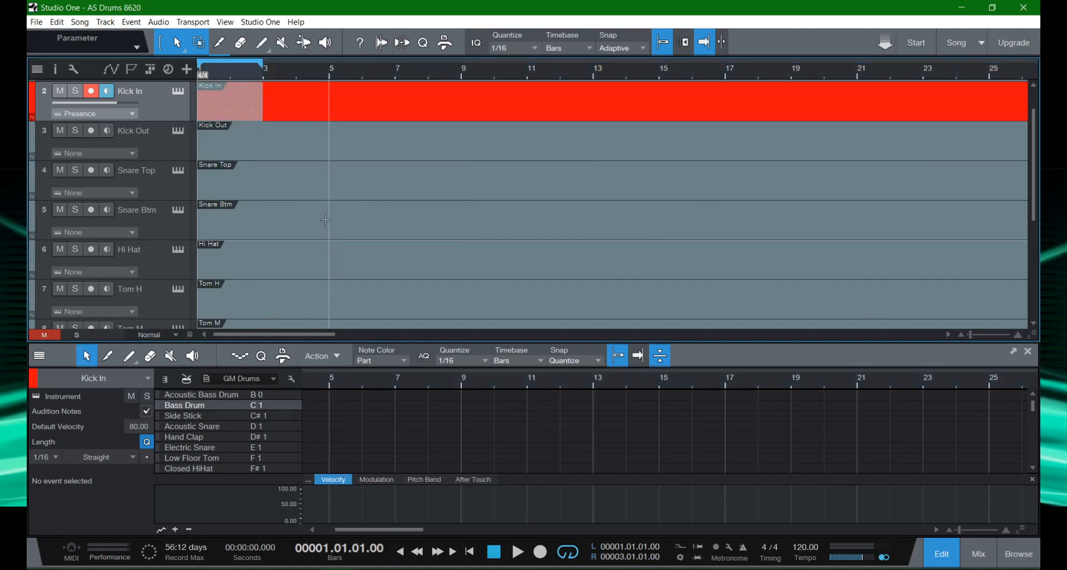
{"action": "scroll", "coordinate": [284, 171], "scroll_direction": "up", "scroll_amount": 1}
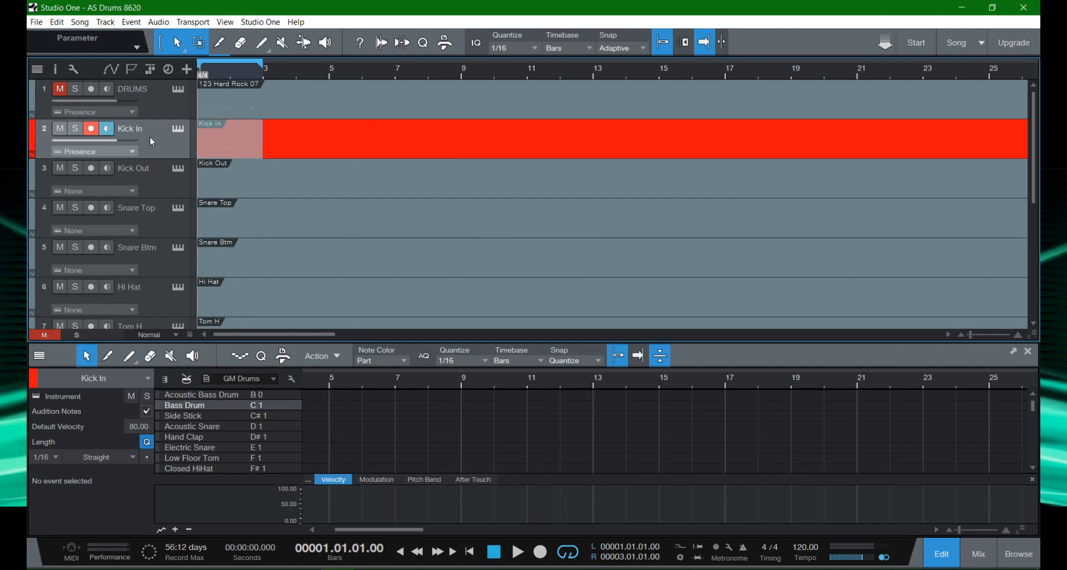
{"action": "key", "text": "space"}
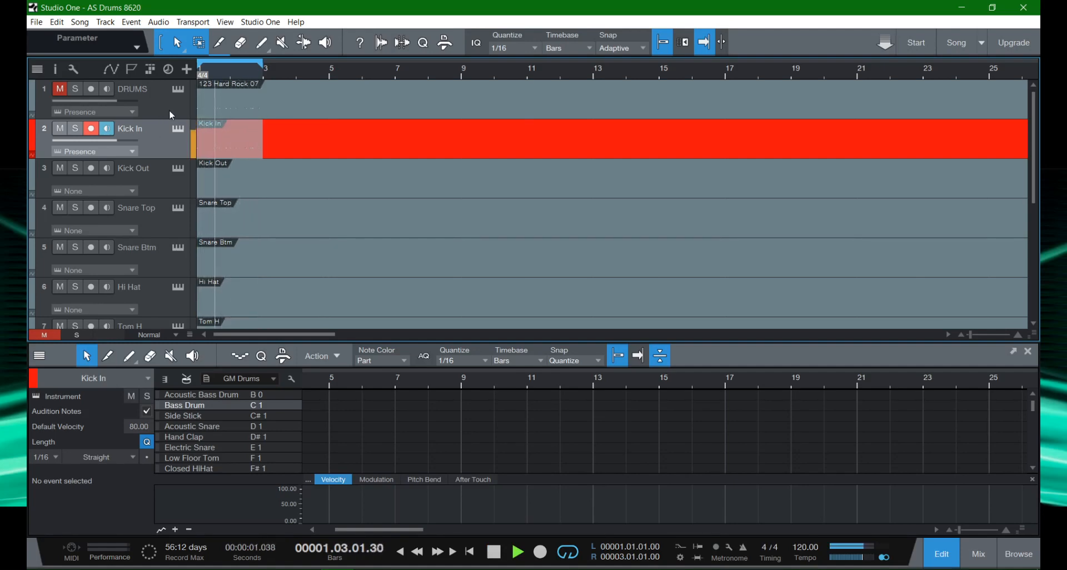
{"action": "key", "text": "space"}
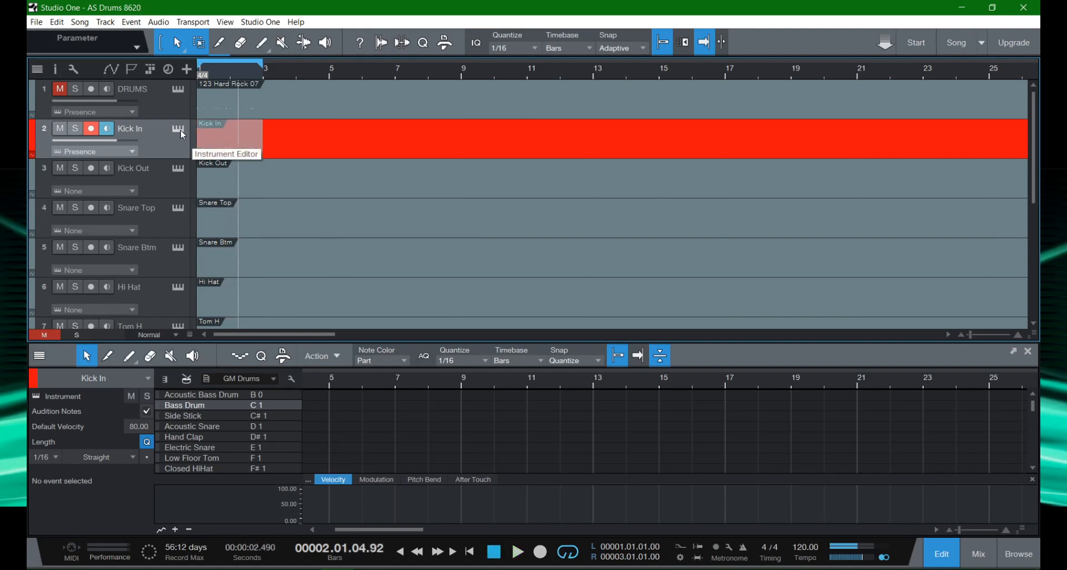
Open the Kick In track's Presence instrument, check its preset list and start loop playback.
{"action": "left_click", "coordinate": [181, 132]}
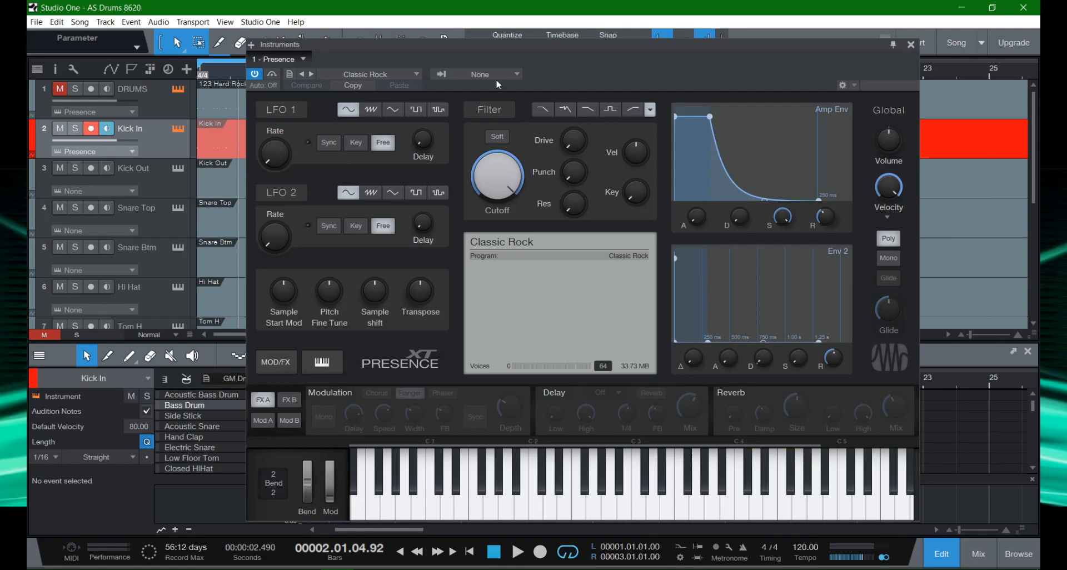
{"action": "left_click", "coordinate": [405, 76]}
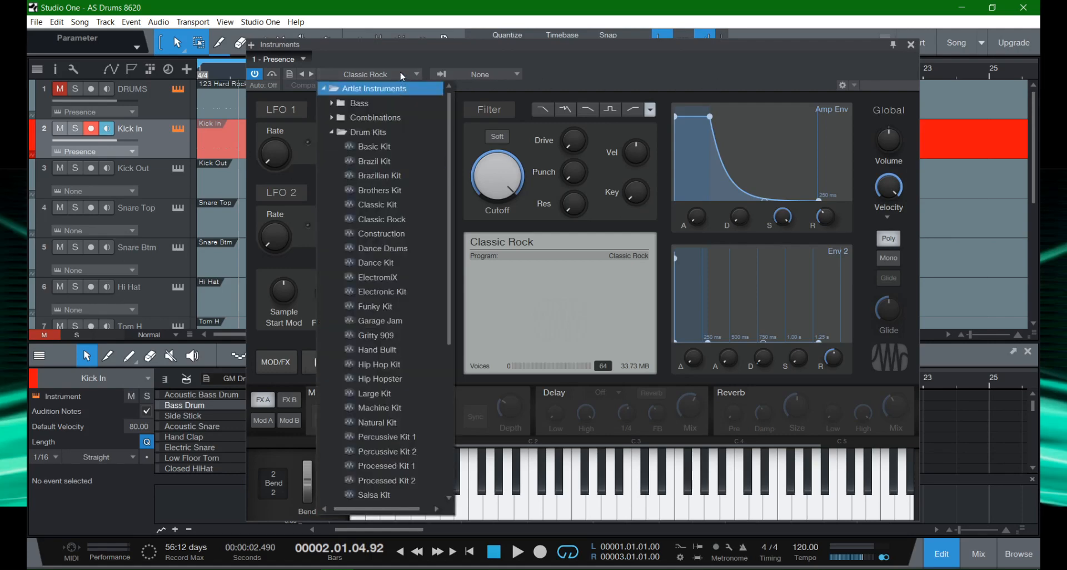
{"action": "left_click", "coordinate": [401, 72]}
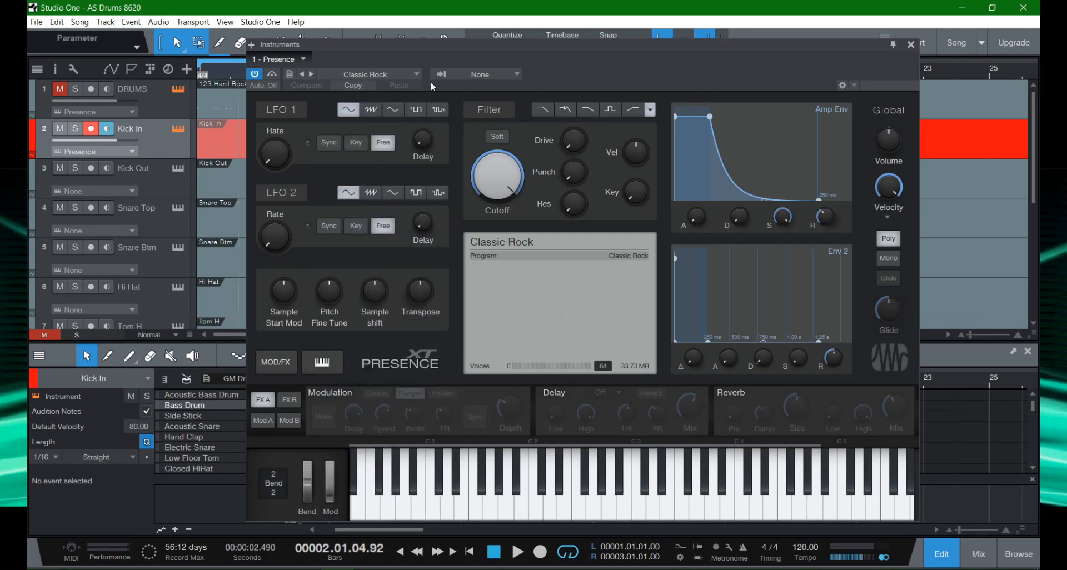
{"action": "key", "text": "space"}
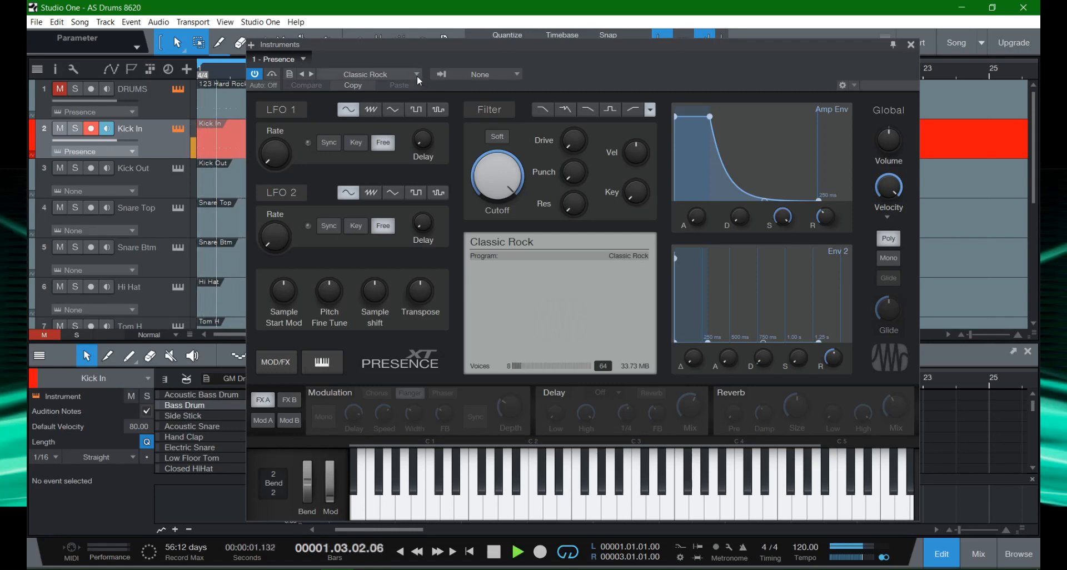
Audition the Basic Kit, Garage Jam and Standard Kit drum presets in Presence while the loop plays.
{"action": "left_click", "coordinate": [415, 75]}
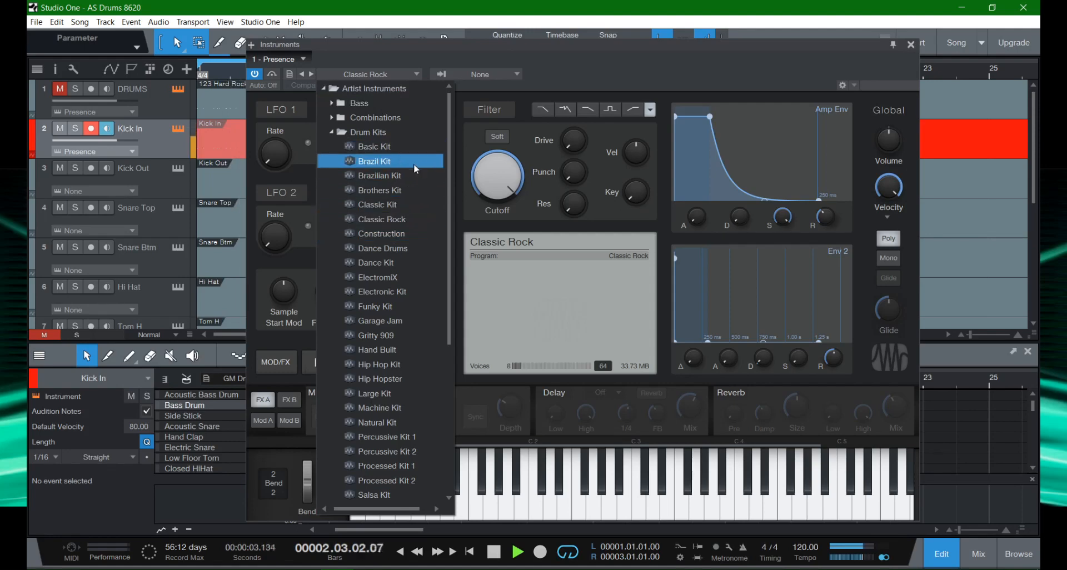
{"action": "left_click", "coordinate": [411, 149]}
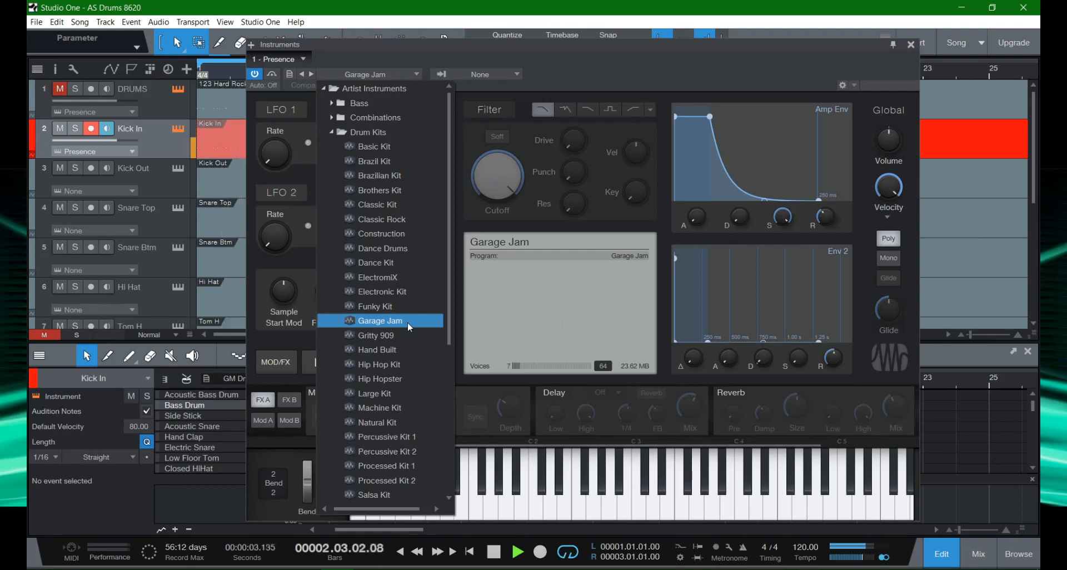
{"action": "left_click", "coordinate": [412, 350]}
{"action": "scroll", "coordinate": [412, 351], "scroll_direction": "down", "scroll_amount": 1}
{"action": "scroll", "coordinate": [412, 351], "scroll_direction": "down", "scroll_amount": 1}
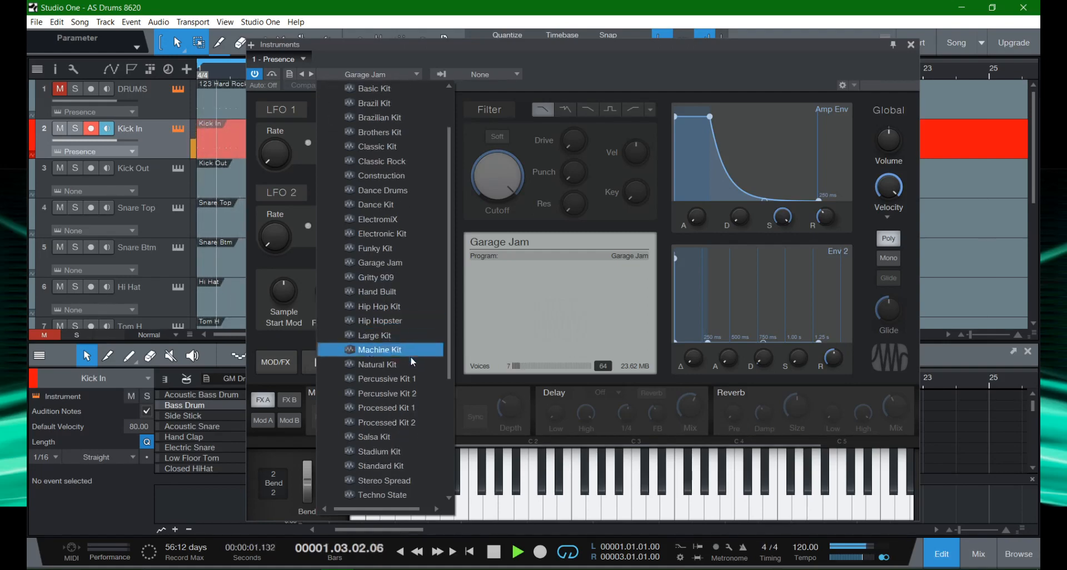
{"action": "left_click", "coordinate": [412, 466]}
{"action": "scroll", "coordinate": [412, 445], "scroll_direction": "down", "scroll_amount": 3}
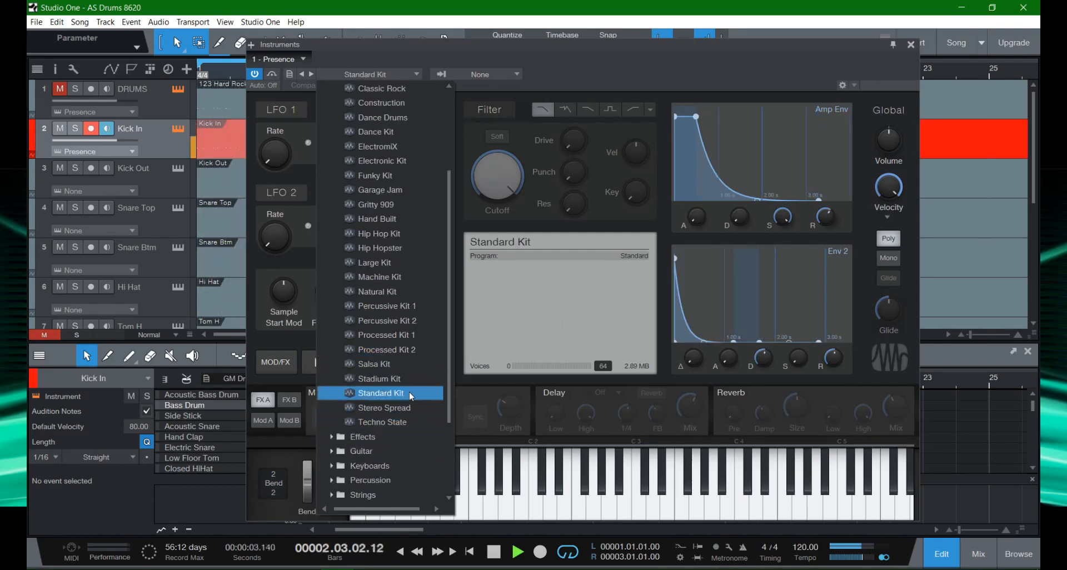
Audition the Natural Kit, Garage Jam and Basic Kit presets in Presence during loop playback.
{"action": "left_click", "coordinate": [411, 287]}
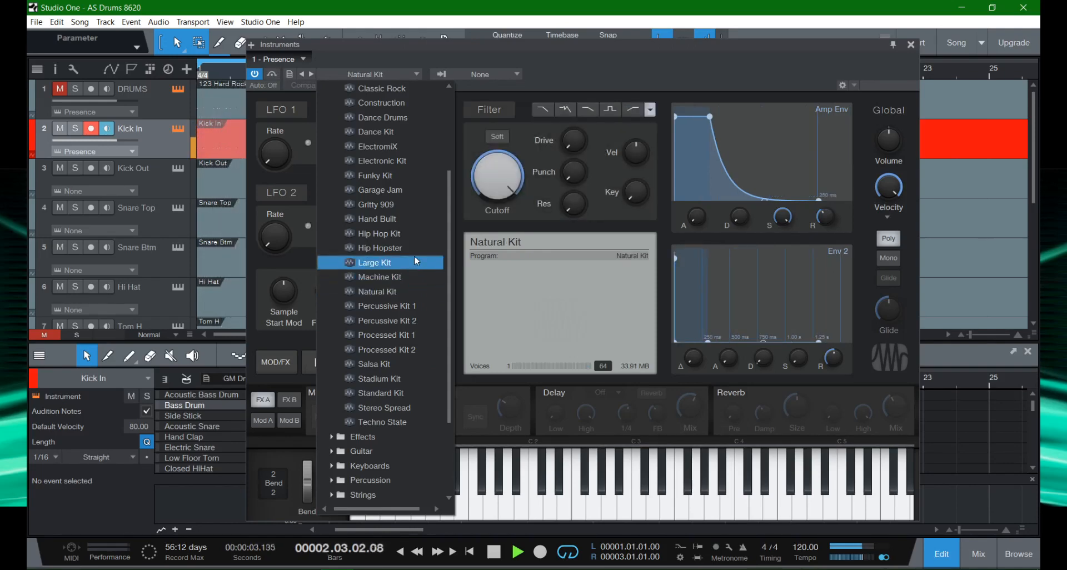
{"action": "scroll", "coordinate": [414, 259], "scroll_direction": "up", "scroll_amount": 1}
{"action": "left_click", "coordinate": [407, 220]}
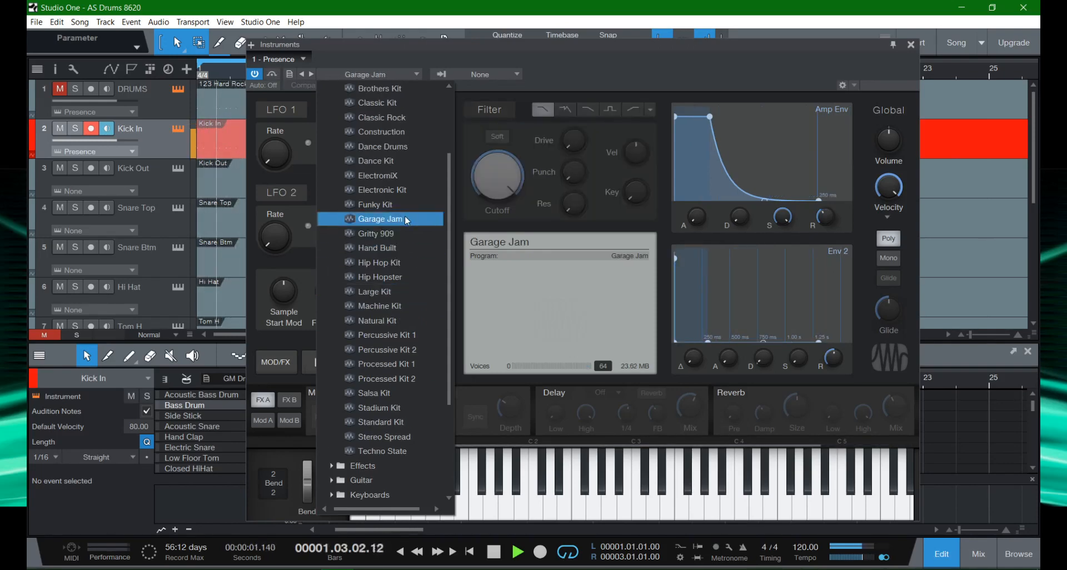
{"action": "scroll", "coordinate": [405, 245], "scroll_direction": "up", "scroll_amount": 2}
{"action": "scroll", "coordinate": [405, 246], "scroll_direction": "up", "scroll_amount": 2}
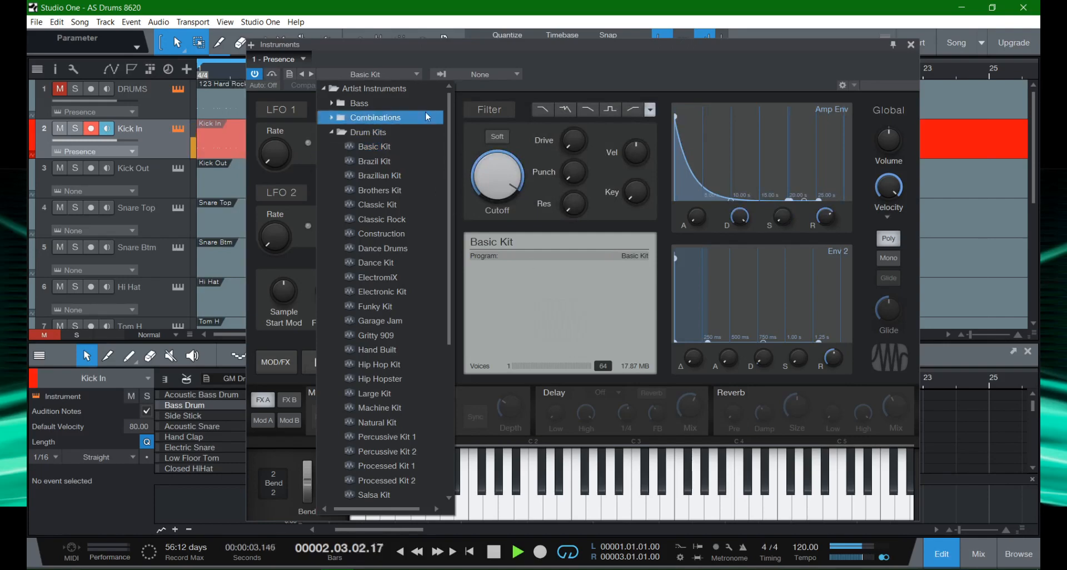
{"action": "left_click", "coordinate": [404, 73]}
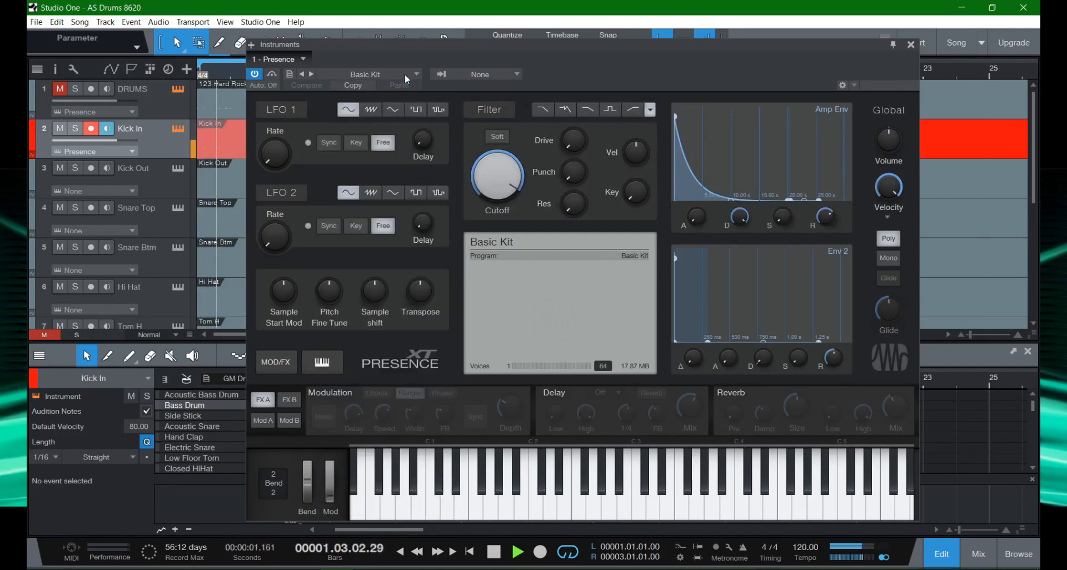
Load the Classic Rock drum kit preset in Kick In's Presence and close the instrument window.
{"action": "left_click", "coordinate": [404, 73]}
{"action": "left_click", "coordinate": [423, 220]}
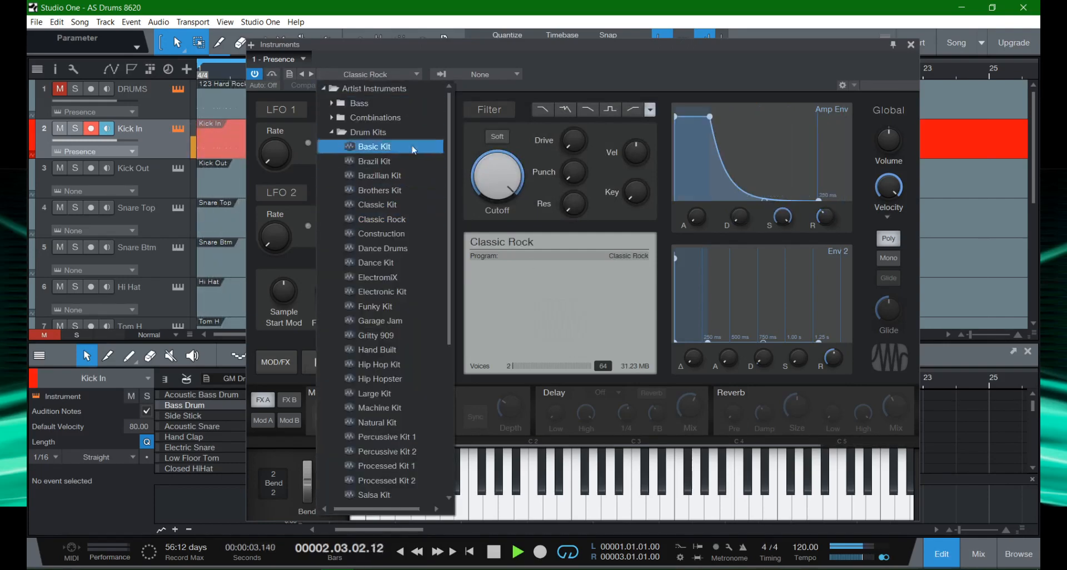
{"action": "left_click", "coordinate": [409, 75]}
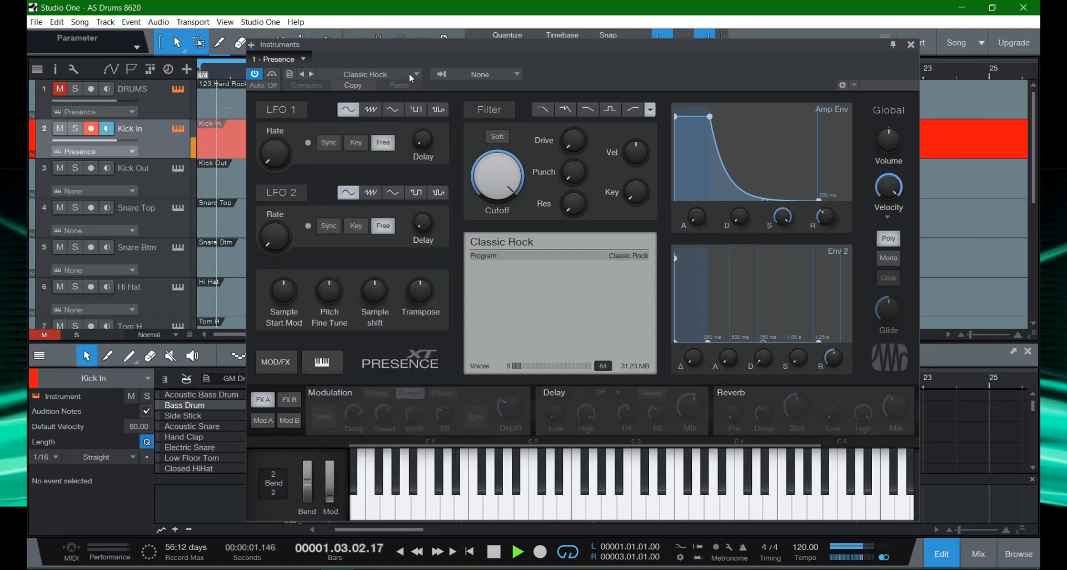
{"action": "left_click", "coordinate": [911, 43]}
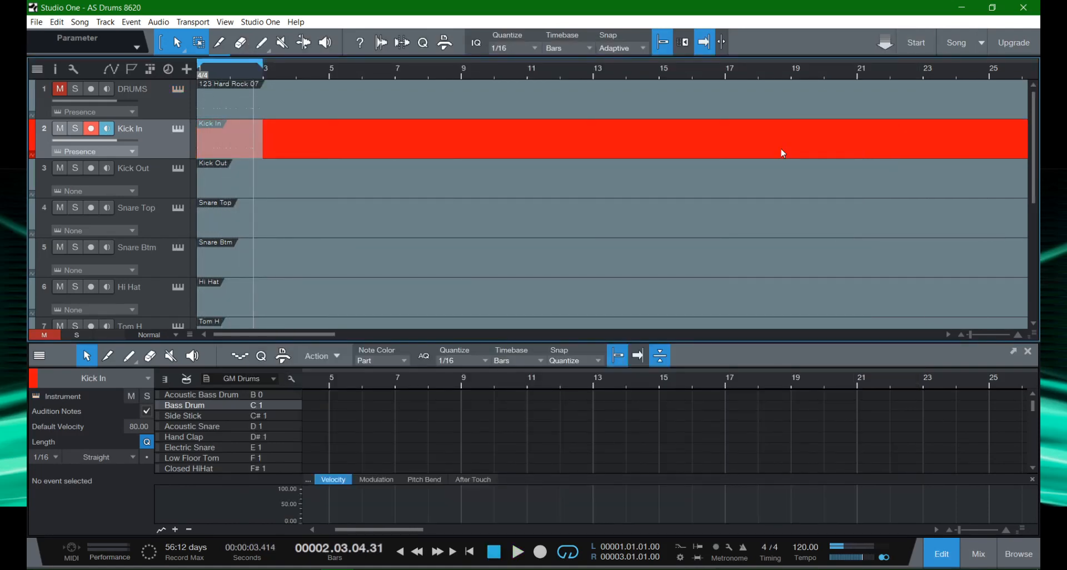
Return the playback cursor to the song start and loop the whole Kick In part, bars 1 to 61.
{"action": "key", "text": "comma"}
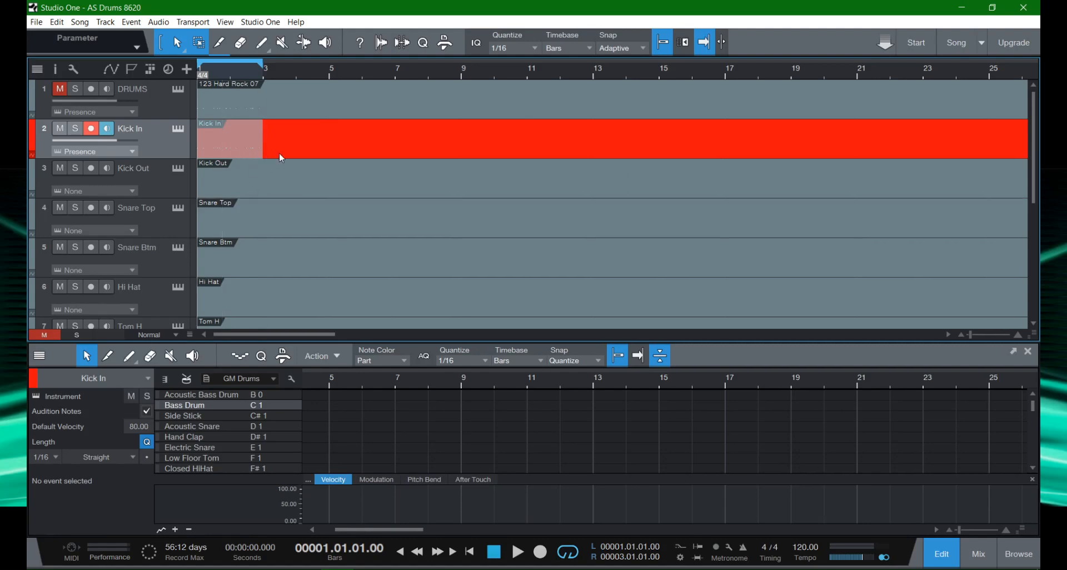
{"action": "key", "text": "p"}
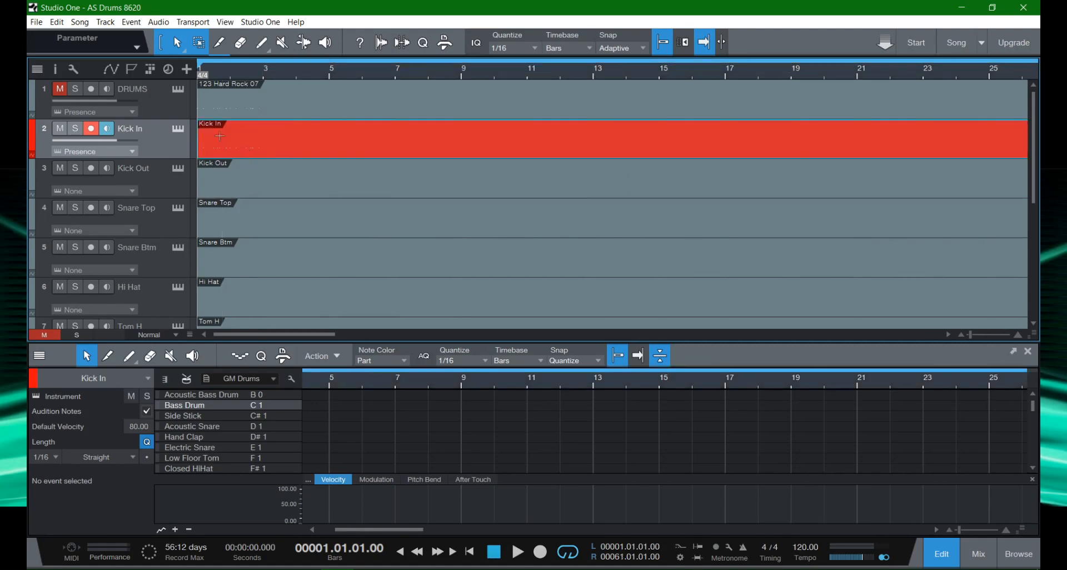
Select the DRUMS track's 123 Hard Rock 07 part and show its first bars in the note editor.
{"action": "left_click", "coordinate": [230, 103]}
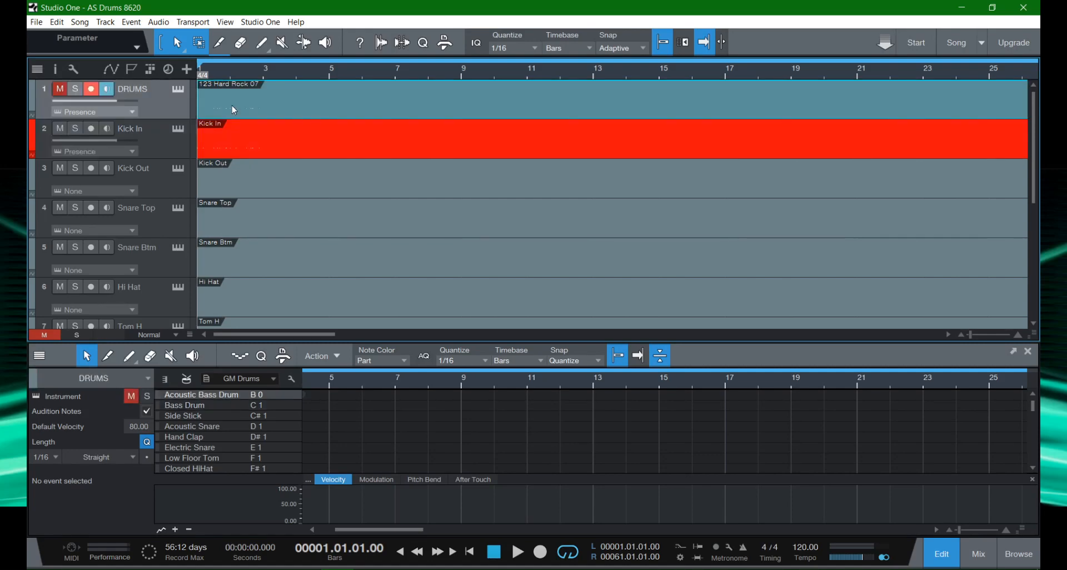
{"action": "double_click", "coordinate": [232, 106]}
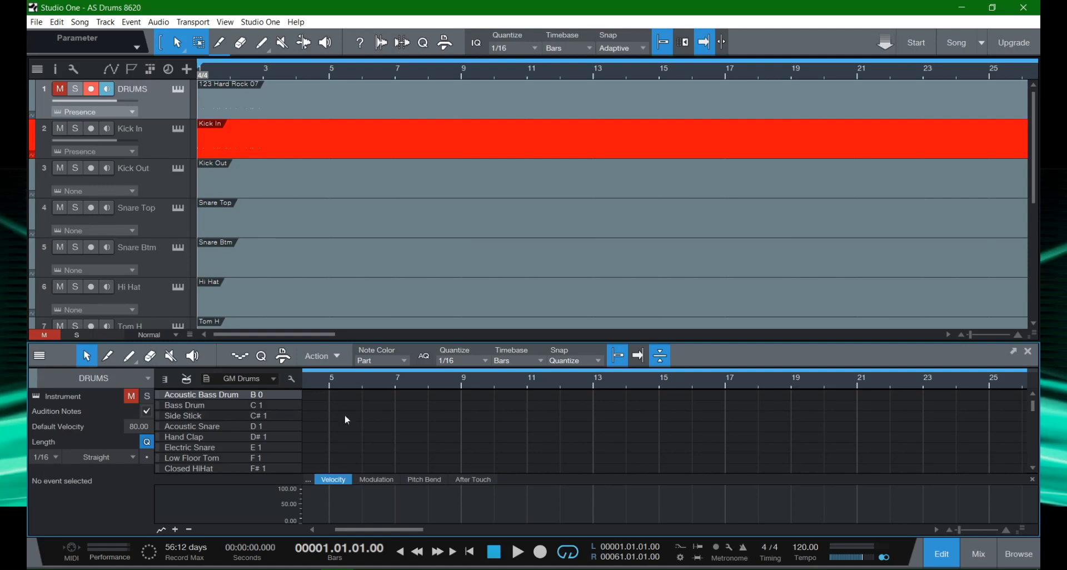
{"action": "left_click_drag", "start_coordinate": [341, 529], "coordinate": [285, 525]}
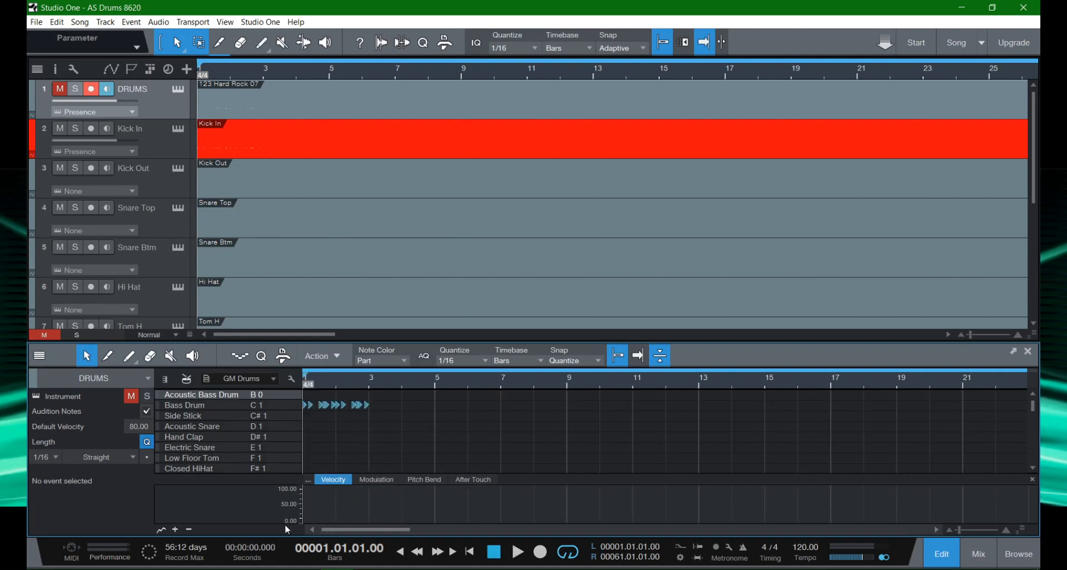
Look through the DRUMS part's drum rows for notes still left to distribute besides the Bass Drum.
{"action": "scroll", "coordinate": [338, 432], "scroll_direction": "down", "scroll_amount": 2}
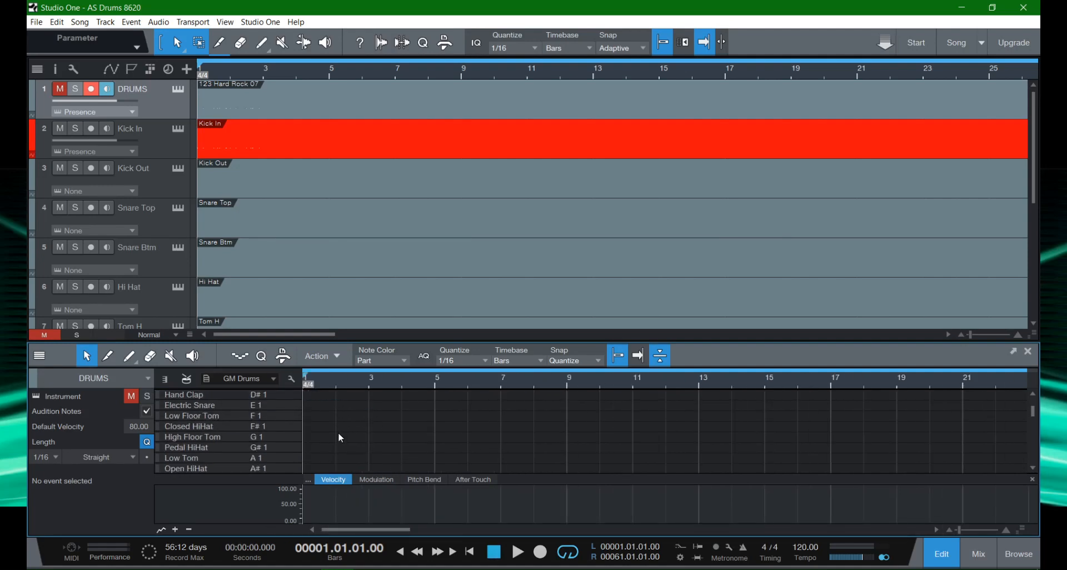
{"action": "scroll", "coordinate": [338, 432], "scroll_direction": "up", "scroll_amount": 2}
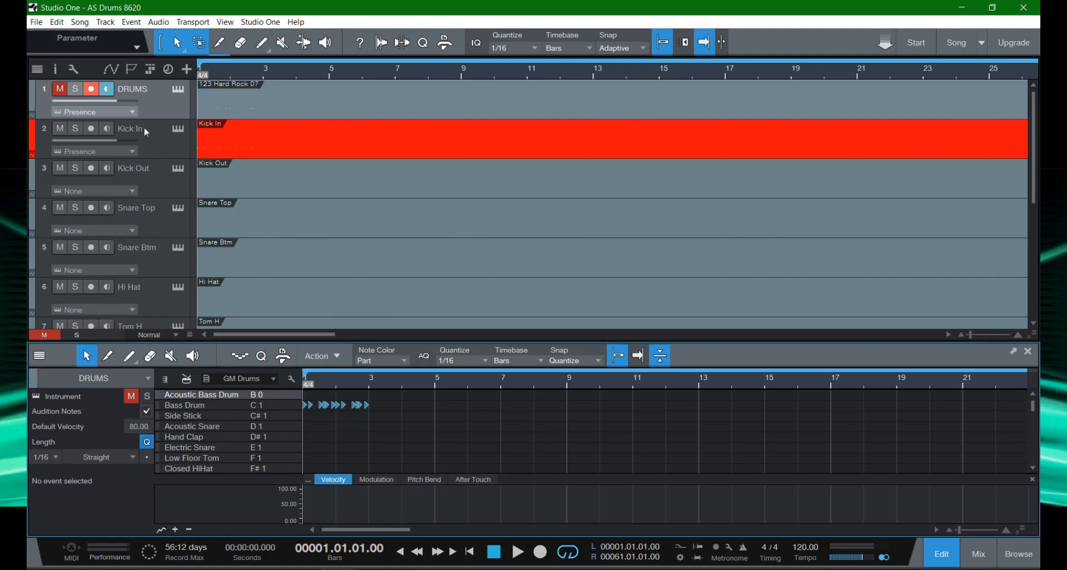
{"action": "scroll", "coordinate": [350, 445], "scroll_direction": "down", "scroll_amount": 3}
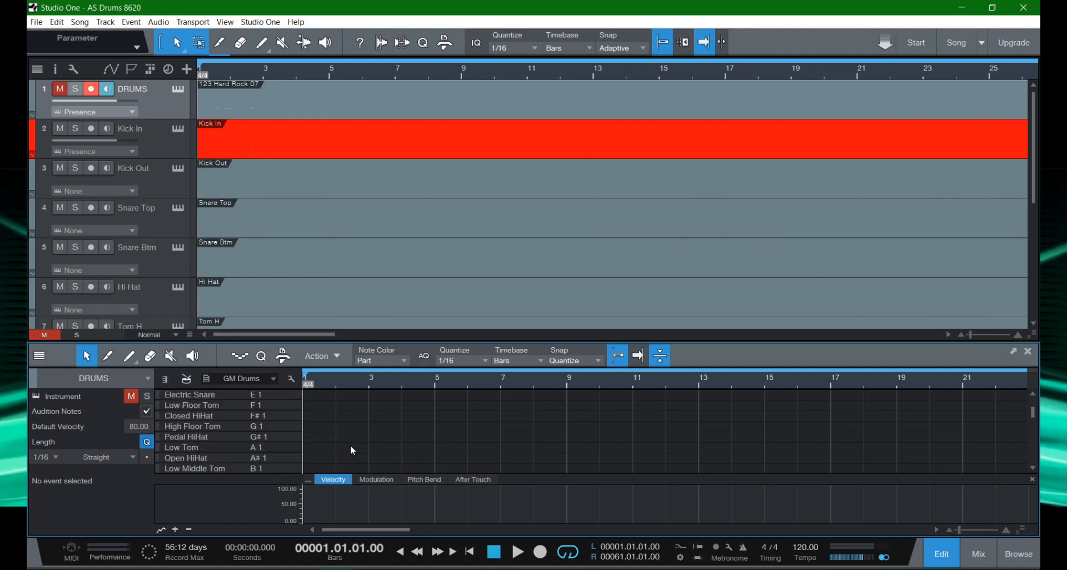
{"action": "scroll", "coordinate": [350, 444], "scroll_direction": "up", "scroll_amount": 2}
{"action": "scroll", "coordinate": [350, 445], "scroll_direction": "up", "scroll_amount": 1}
{"action": "scroll", "coordinate": [350, 445], "scroll_direction": "down", "scroll_amount": 10}
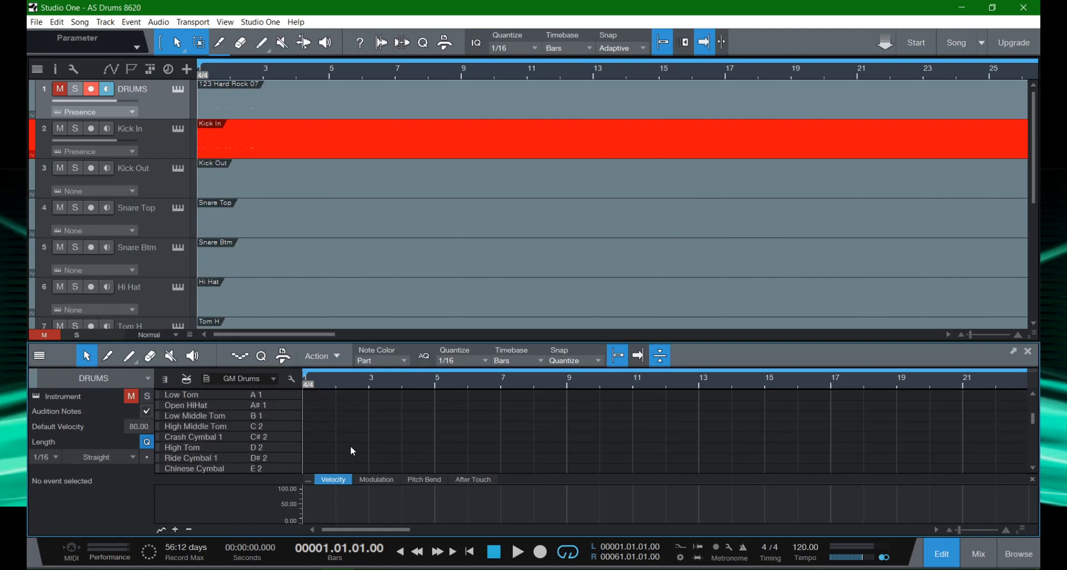
{"action": "scroll", "coordinate": [350, 445], "scroll_direction": "down", "scroll_amount": 10}
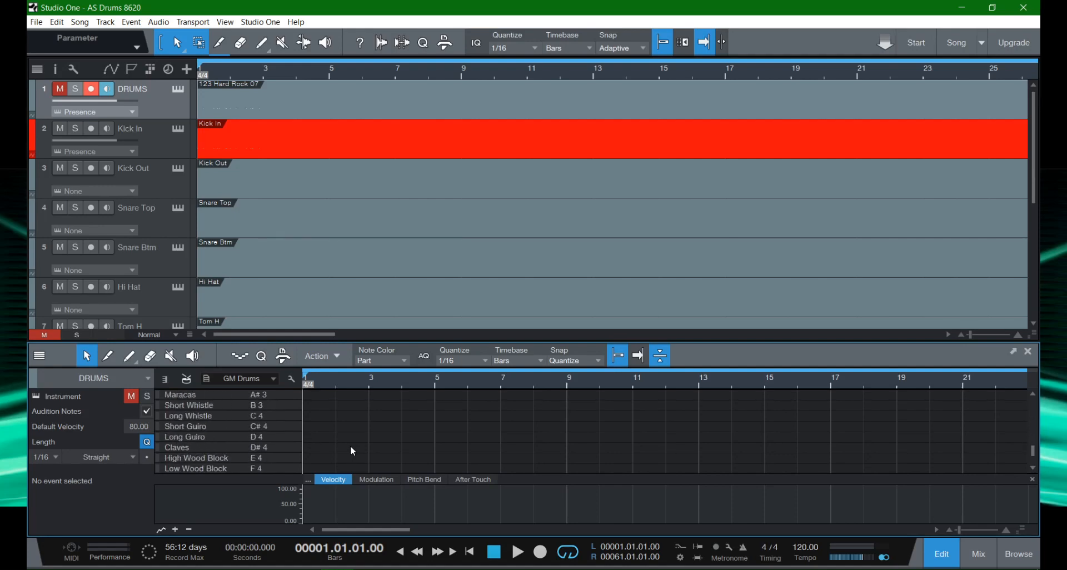
{"action": "scroll", "coordinate": [350, 445], "scroll_direction": "up", "scroll_amount": 20}
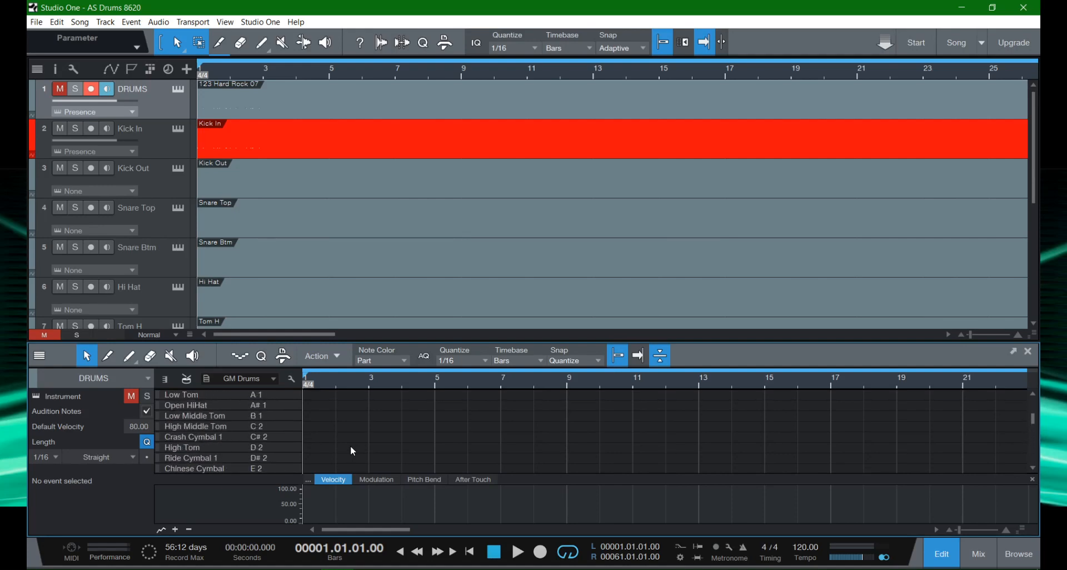
Delete the 123 Hard Rock 07 part from the DRUMS track and the long part from the Kick In track.
{"action": "scroll", "coordinate": [350, 445], "scroll_direction": "up", "scroll_amount": 6}
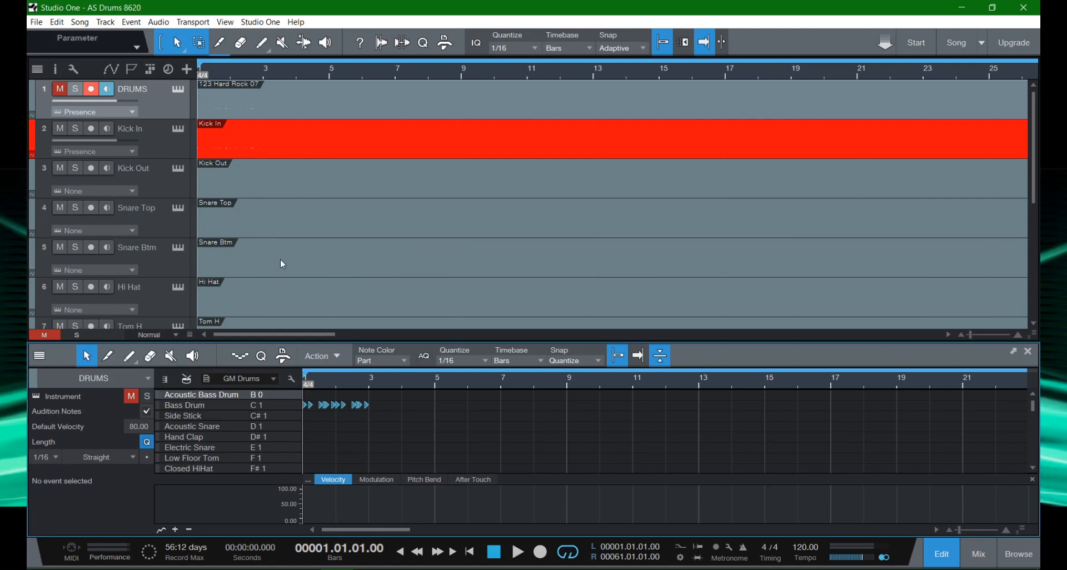
{"action": "left_click", "coordinate": [253, 159]}
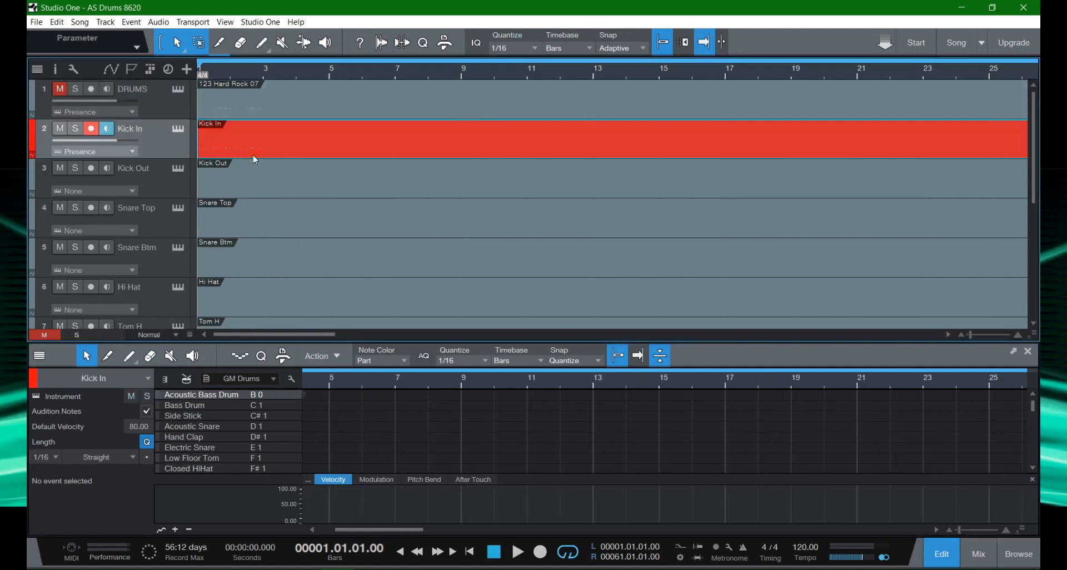
{"action": "left_click", "coordinate": [258, 101]}
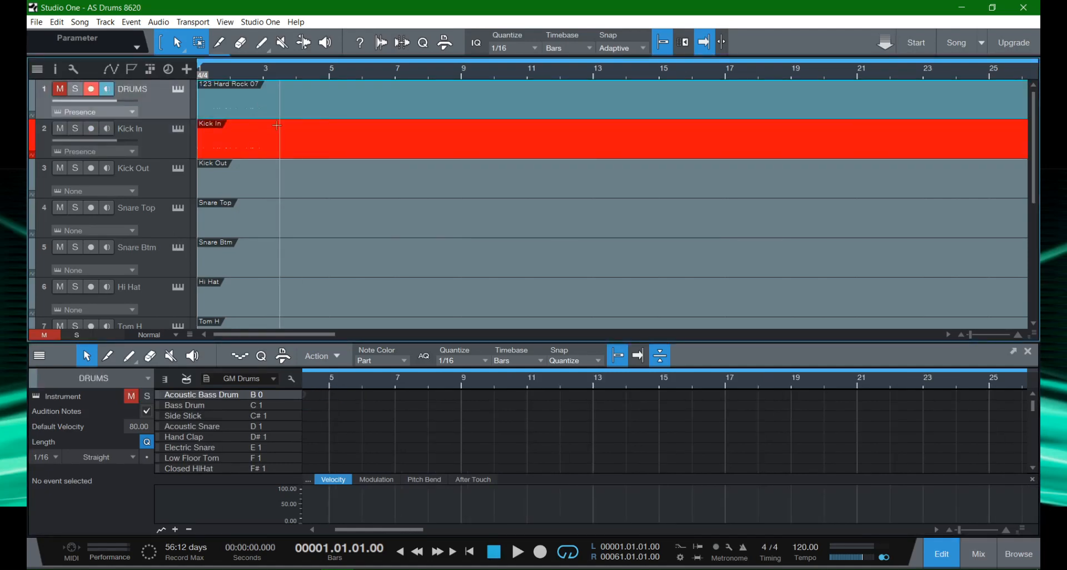
{"action": "key", "text": "Delete"}
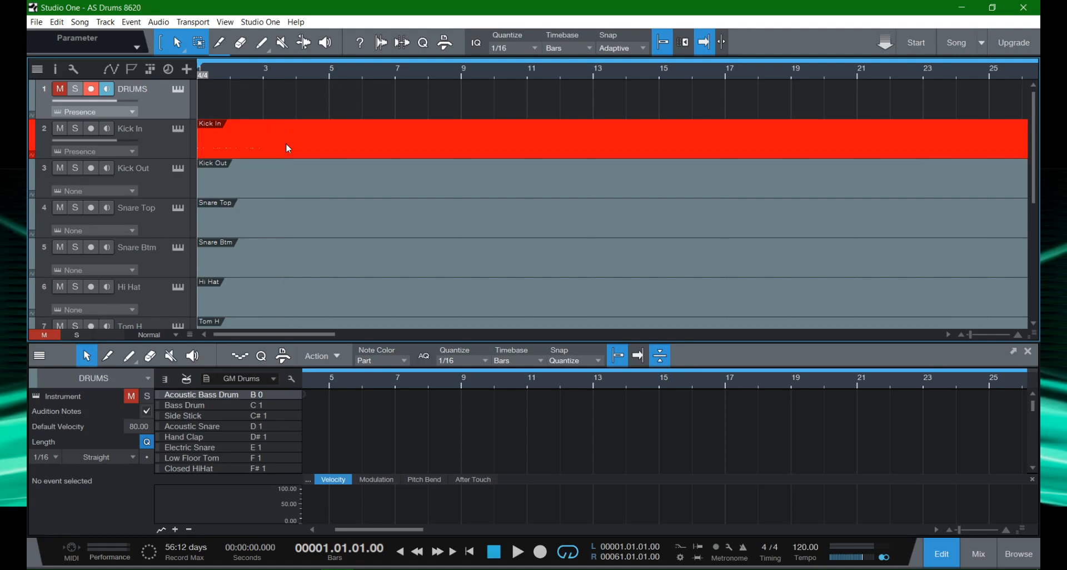
{"action": "left_click", "coordinate": [285, 142]}
{"action": "key", "text": "Delete"}
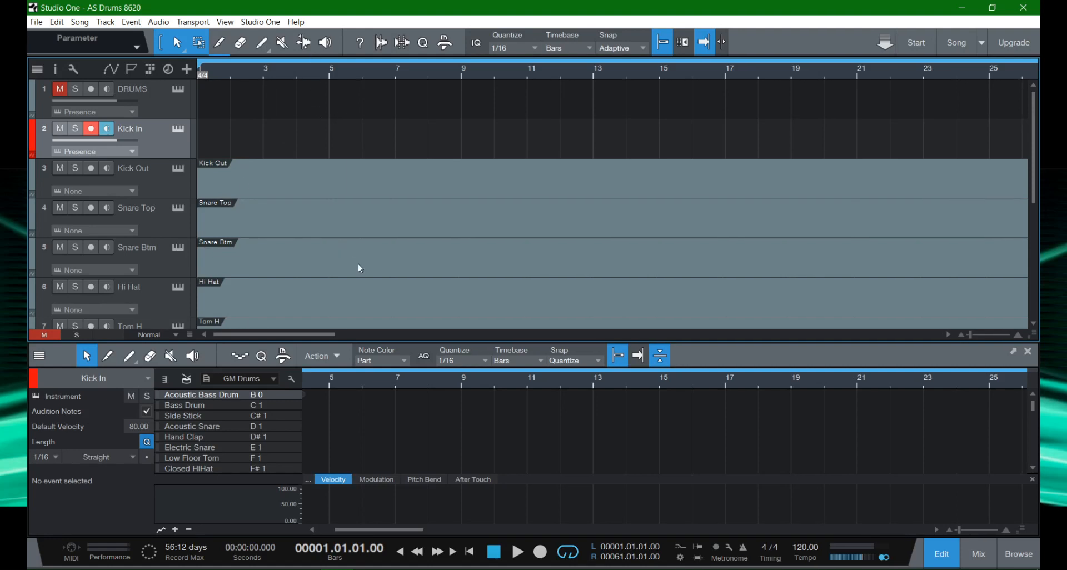
{"action": "key", "text": "space"}
{"action": "key", "text": "space"}
Switch to File Explorer and import the 123 Hard Rock 07 MIDI file onto the DRUMS track at bar 1.
{"action": "key", "text": "alt+Tab"}
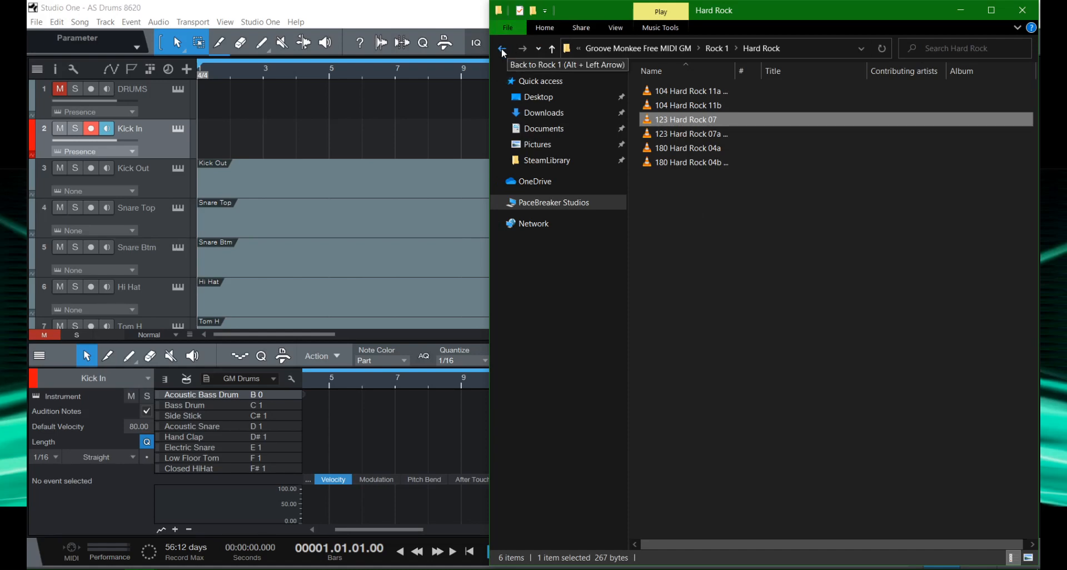
{"action": "left_click_drag", "start_coordinate": [684, 120], "coordinate": [218, 86]}
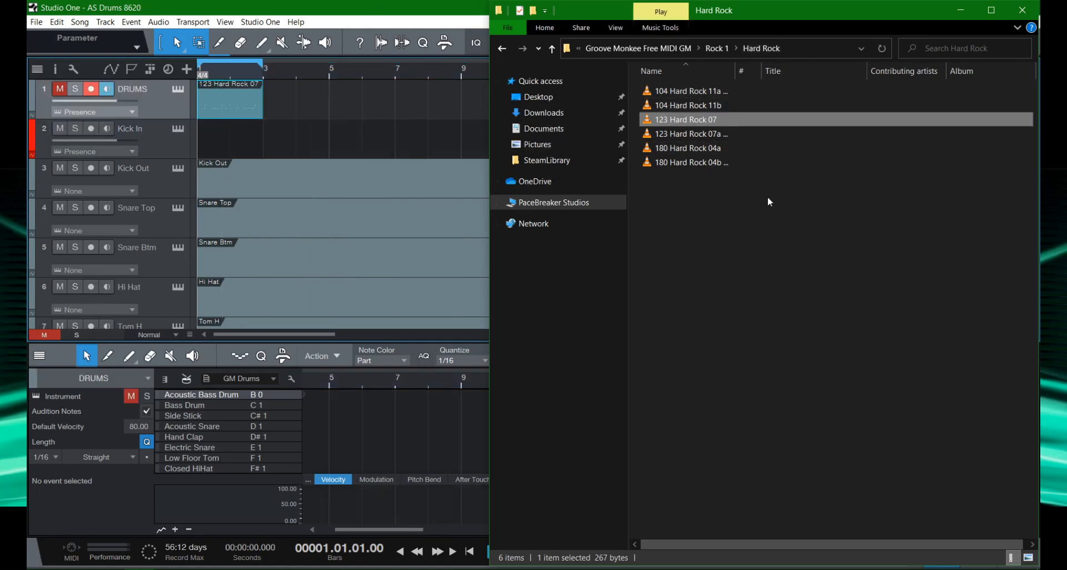
{"action": "left_click", "coordinate": [960, 10]}
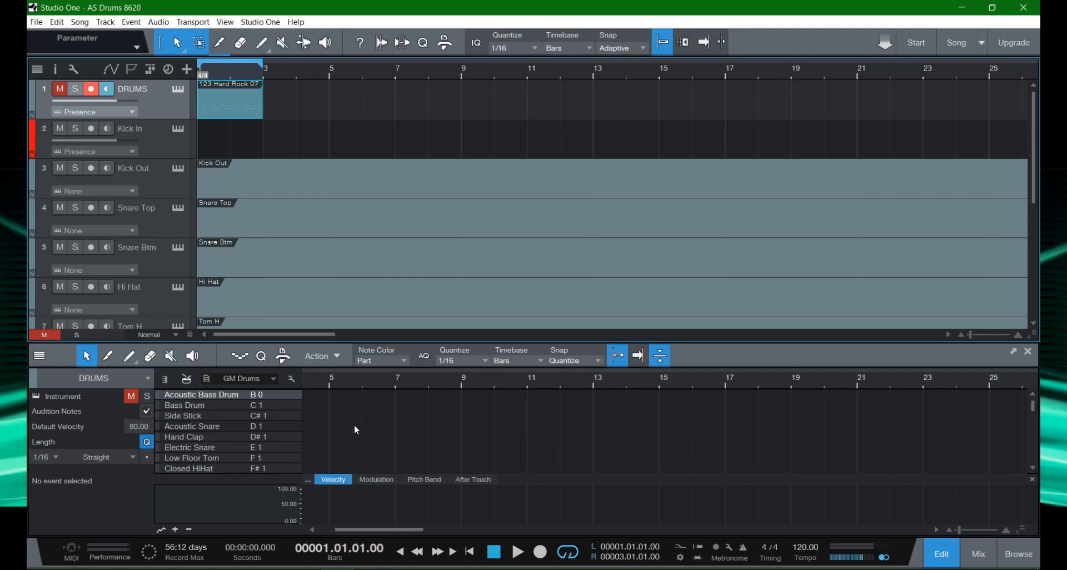
Turn on autoscroll, stop syncing the note editor's timeline to the arrangement, and view the DRUMS part's notes from bar 1.
{"action": "left_click", "coordinate": [127, 382]}
{"action": "left_click", "coordinate": [124, 385]}
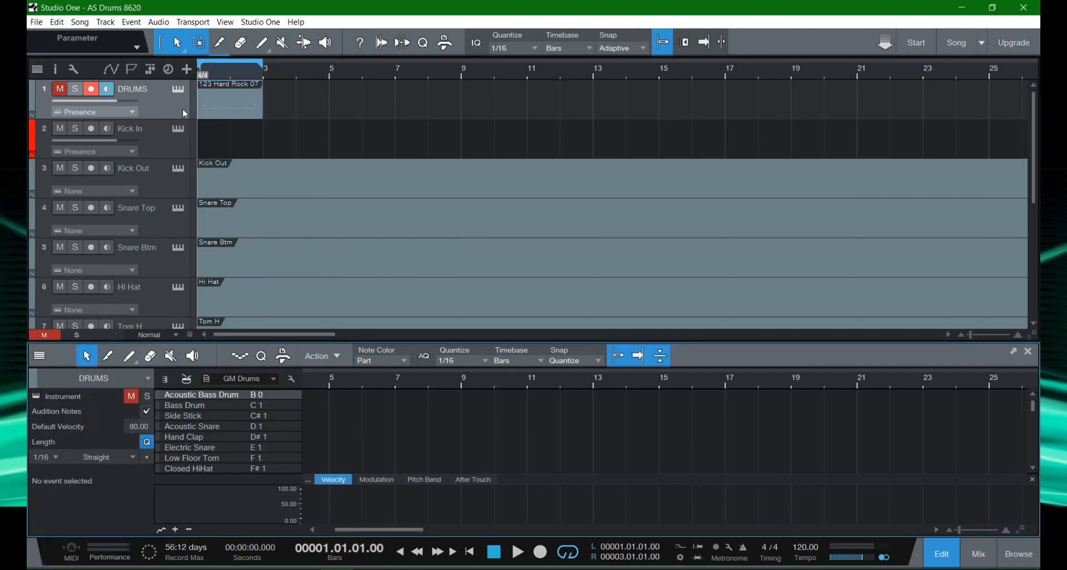
{"action": "key", "text": "f"}
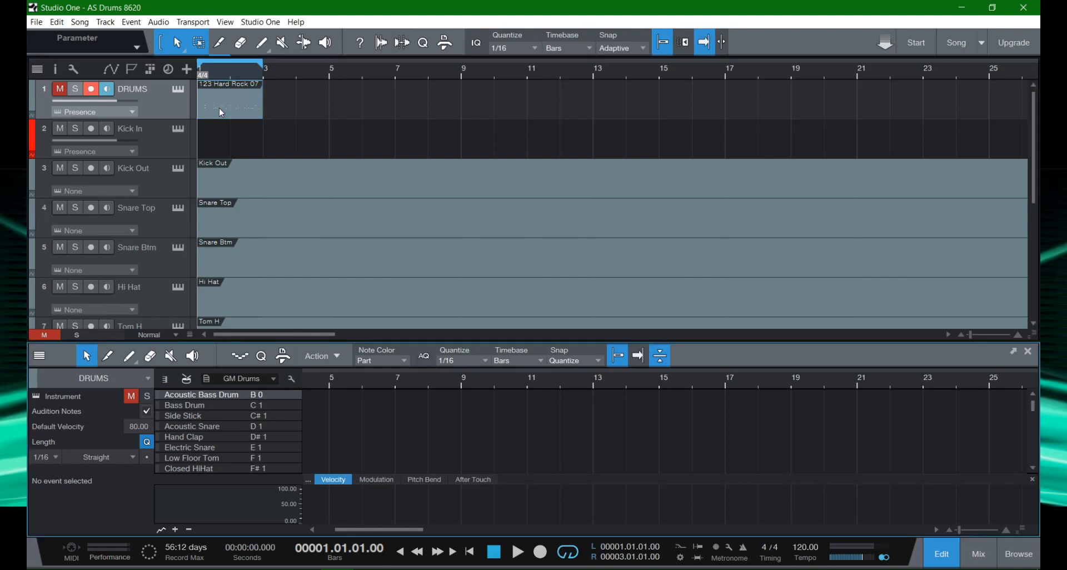
{"action": "left_click", "coordinate": [660, 363]}
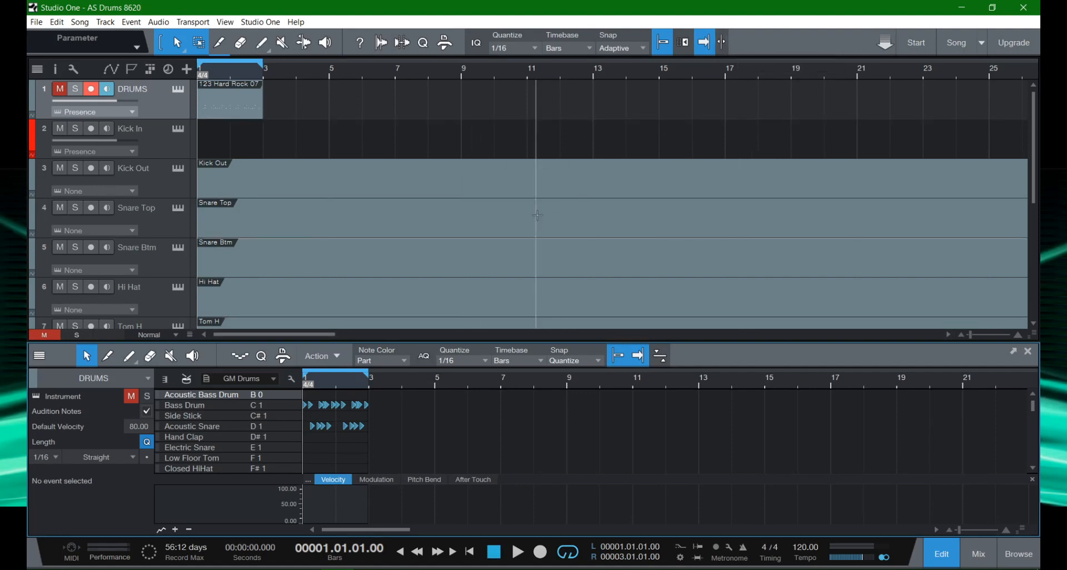
{"action": "left_click", "coordinate": [225, 117]}
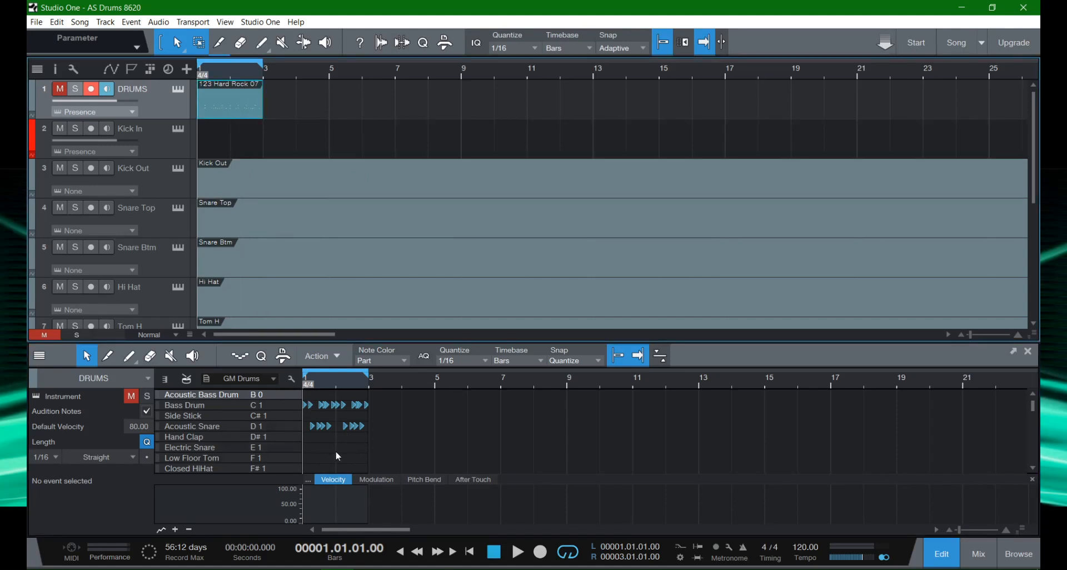
{"action": "scroll", "coordinate": [335, 451], "scroll_direction": "down", "scroll_amount": 4}
{"action": "scroll", "coordinate": [335, 453], "scroll_direction": "up", "scroll_amount": 2}
{"action": "scroll", "coordinate": [337, 456], "scroll_direction": "up", "scroll_amount": 2}
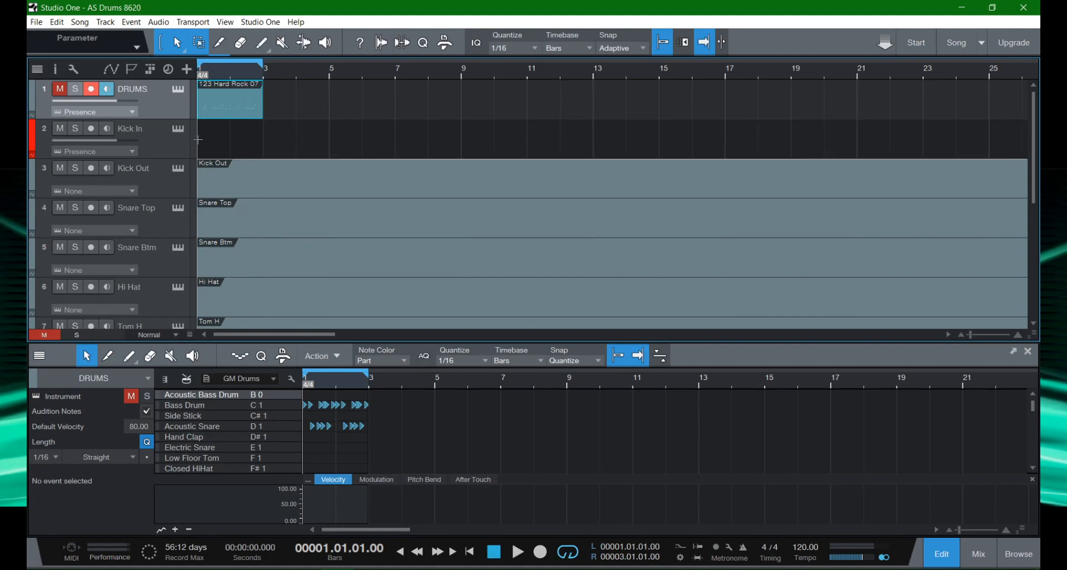
Create an empty Kick In part from bar 1 to bar 3 and move the overlapping pasted kick part to 4.02.01.
{"action": "left_click_drag", "start_coordinate": [198, 140], "coordinate": [246, 146]}
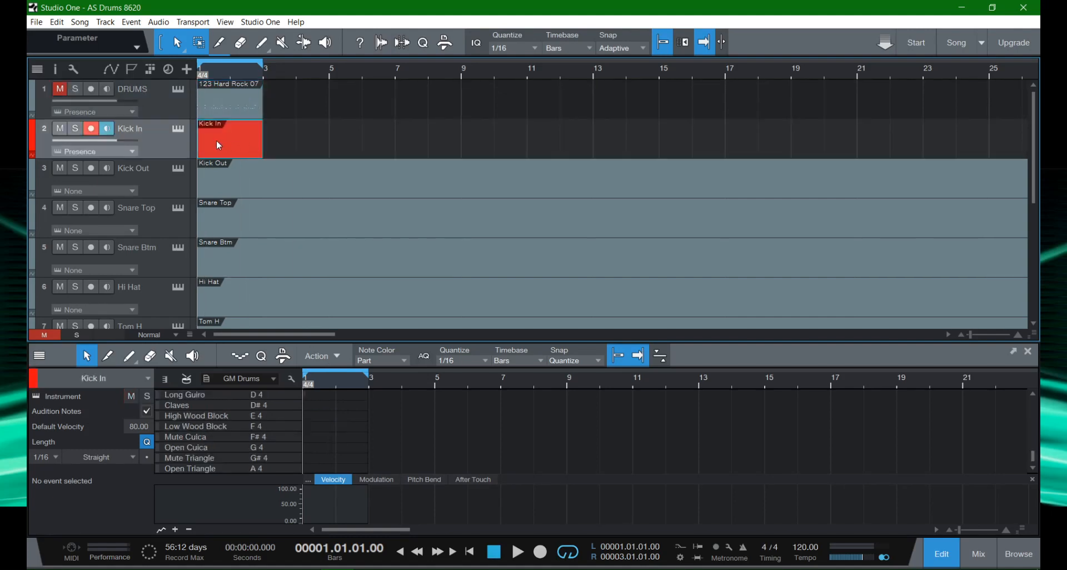
{"action": "right_click", "coordinate": [218, 145]}
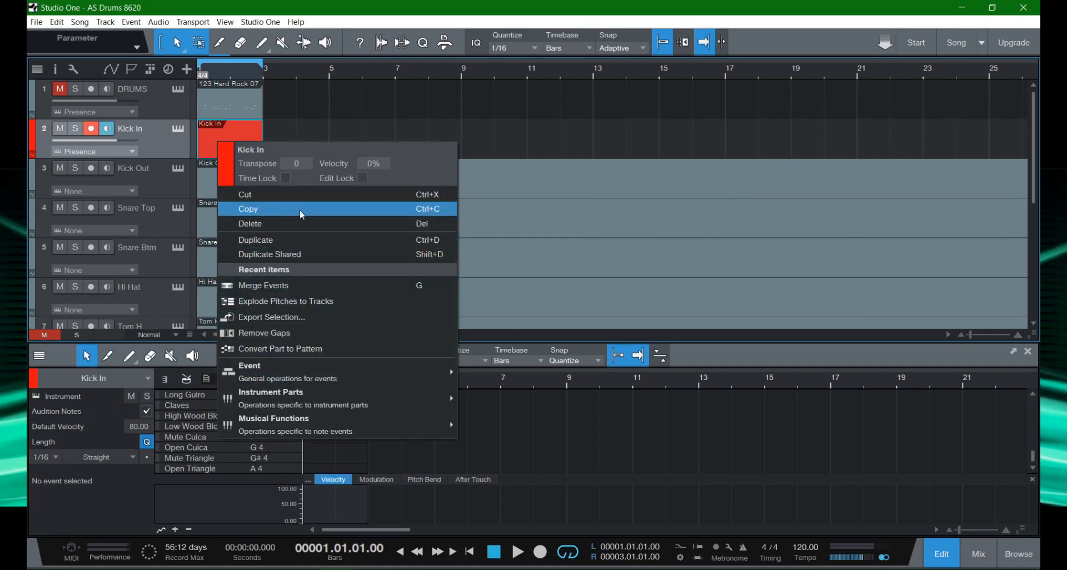
{"action": "left_click", "coordinate": [623, 102]}
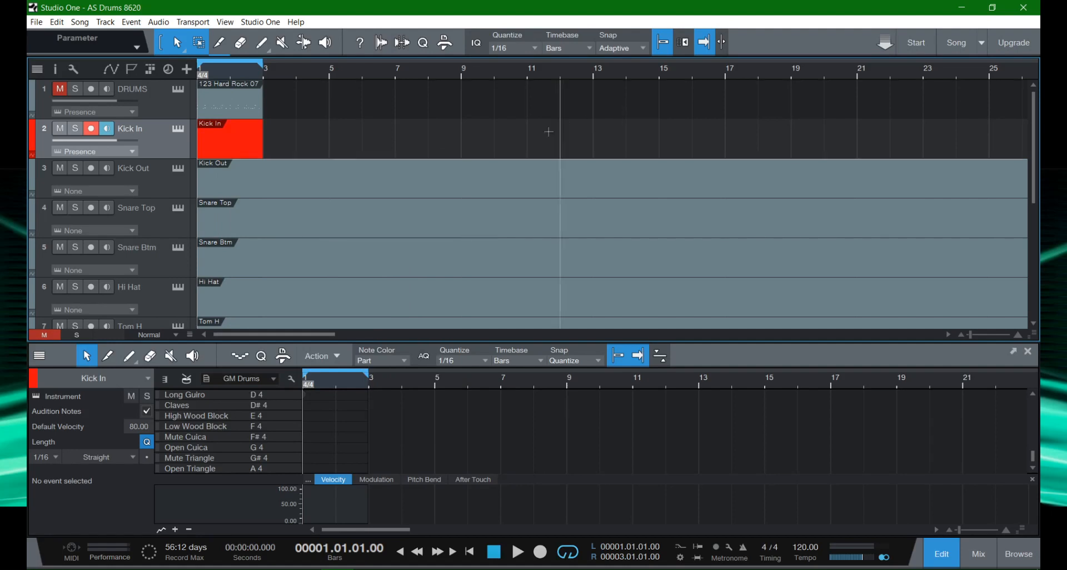
{"action": "left_click", "coordinate": [213, 156]}
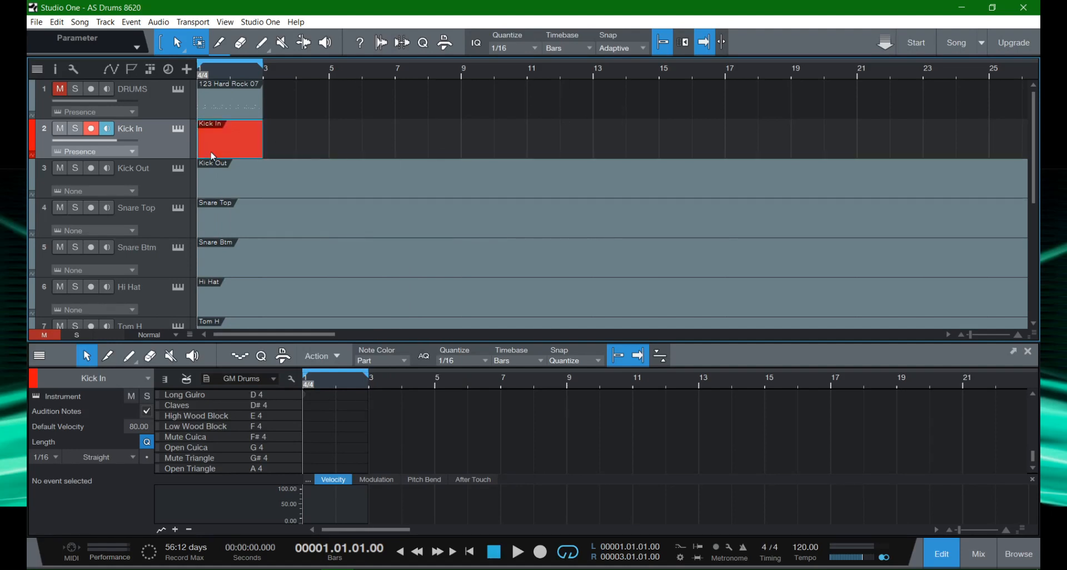
{"action": "left_click", "coordinate": [213, 156]}
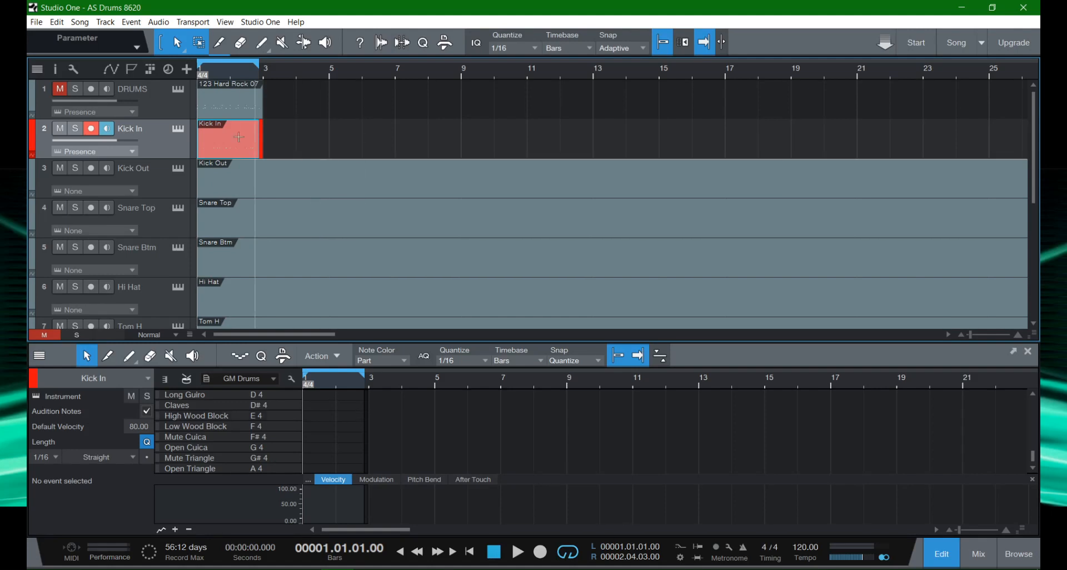
{"action": "left_click_drag", "start_coordinate": [234, 141], "coordinate": [343, 141]}
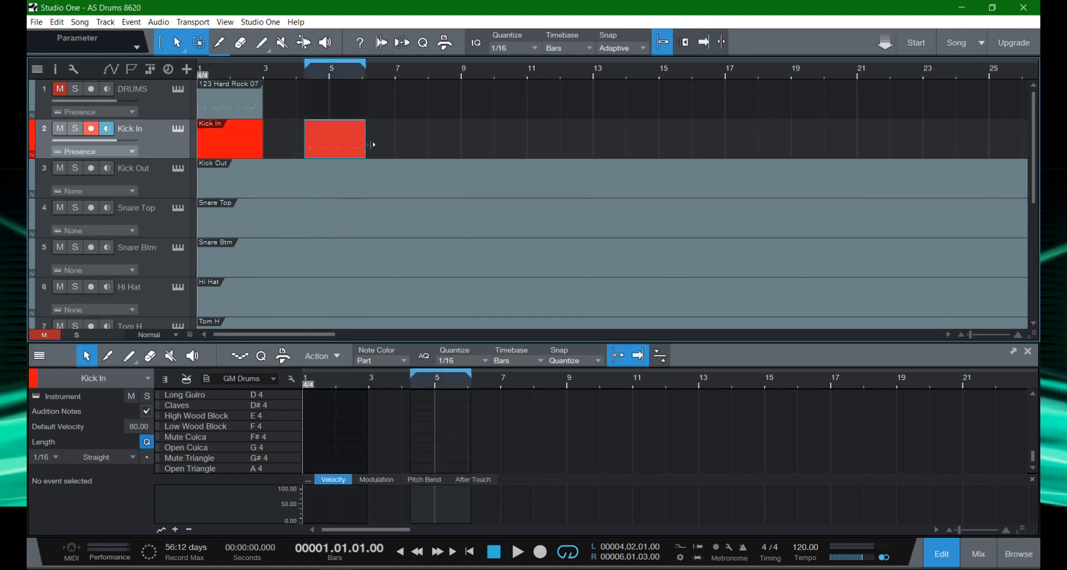
Try replacing the empty Kick In part with the pasted kick part at bar 1 and audition it.
{"action": "left_click", "coordinate": [234, 148]}
{"action": "left_click", "coordinate": [234, 147]}
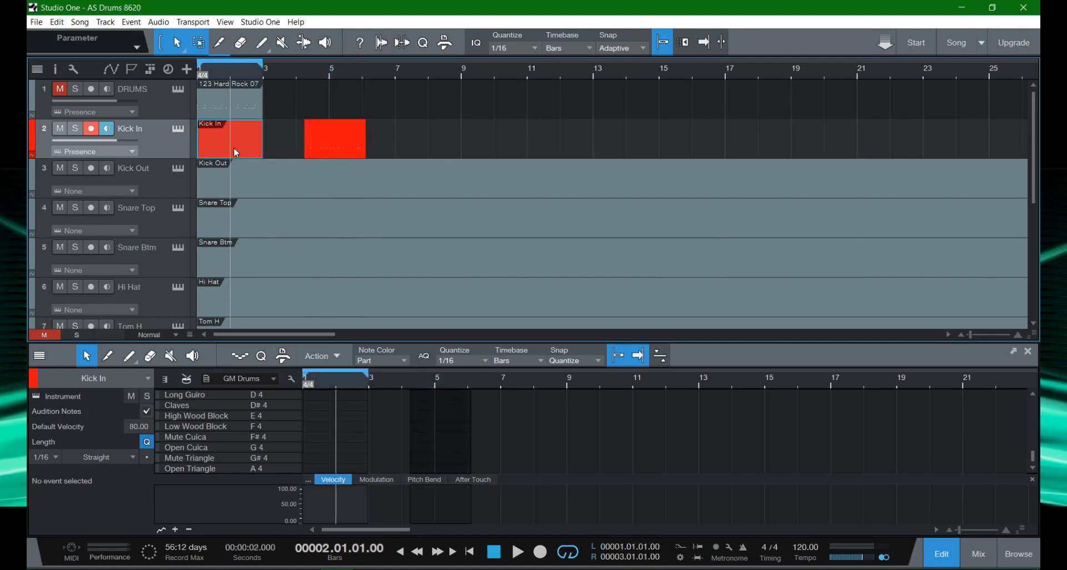
{"action": "key", "text": "Delete"}
{"action": "left_click_drag", "start_coordinate": [350, 140], "coordinate": [236, 139]}
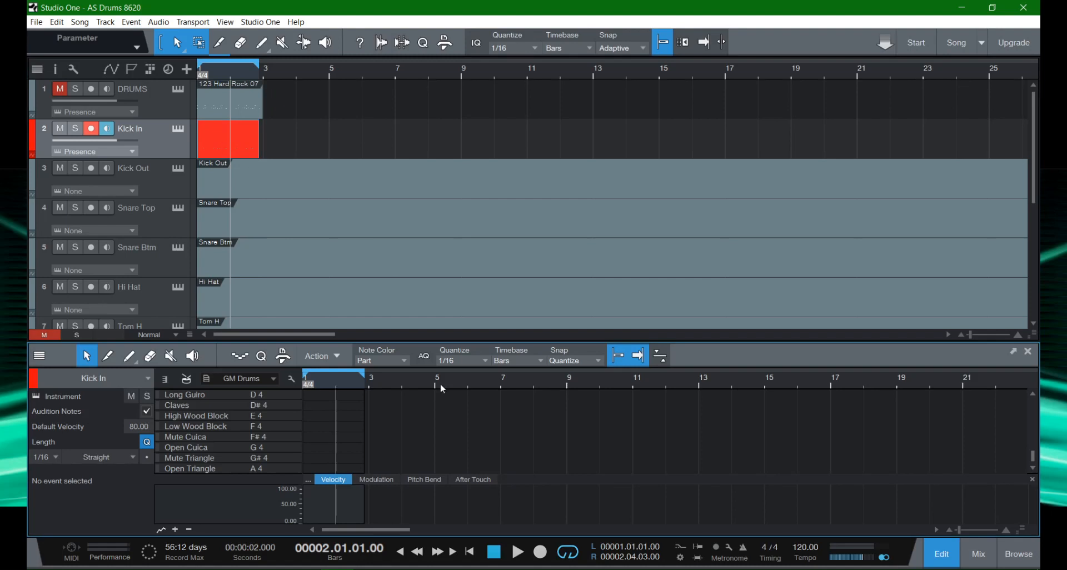
{"action": "key", "text": "comma"}
{"action": "key", "text": "space"}
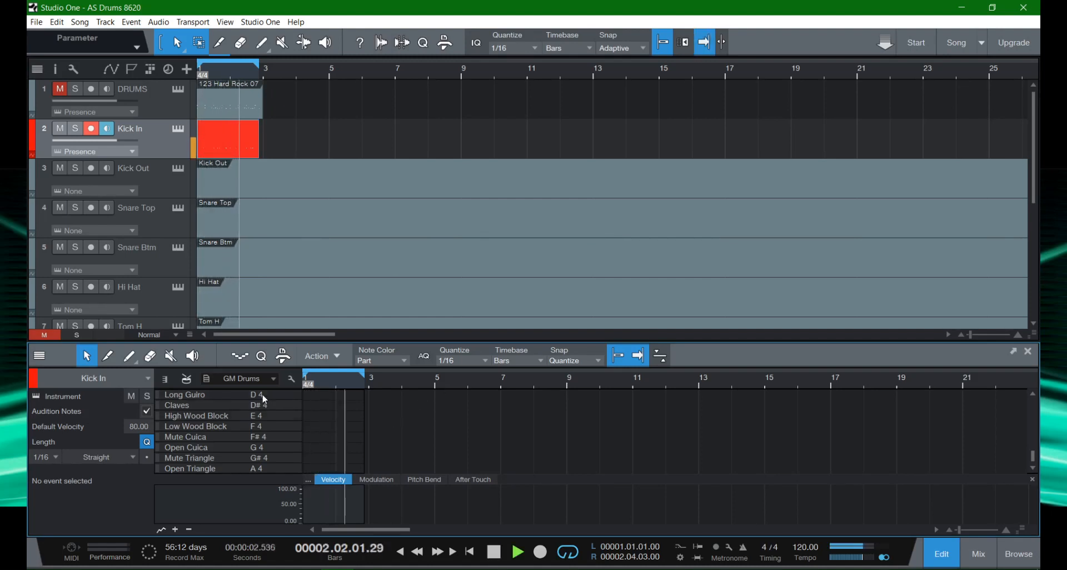
{"action": "key", "text": "space"}
Undo the kick part's move to bar 1 and the deletion of the empty Kick In part.
{"action": "key", "text": "ctrl+z"}
{"action": "key", "text": "ctrl+z"}
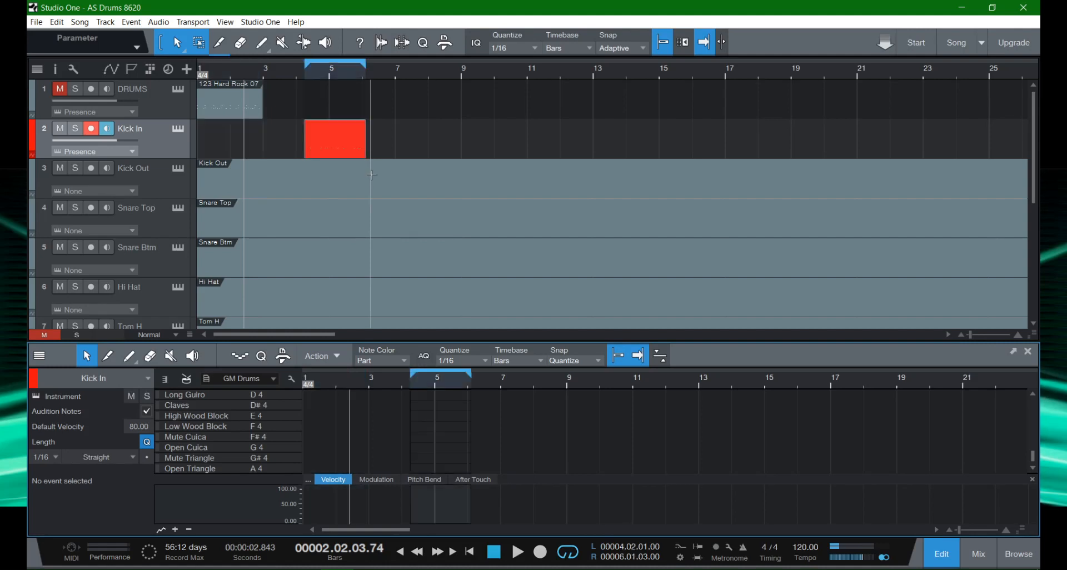
{"action": "left_click", "coordinate": [331, 155]}
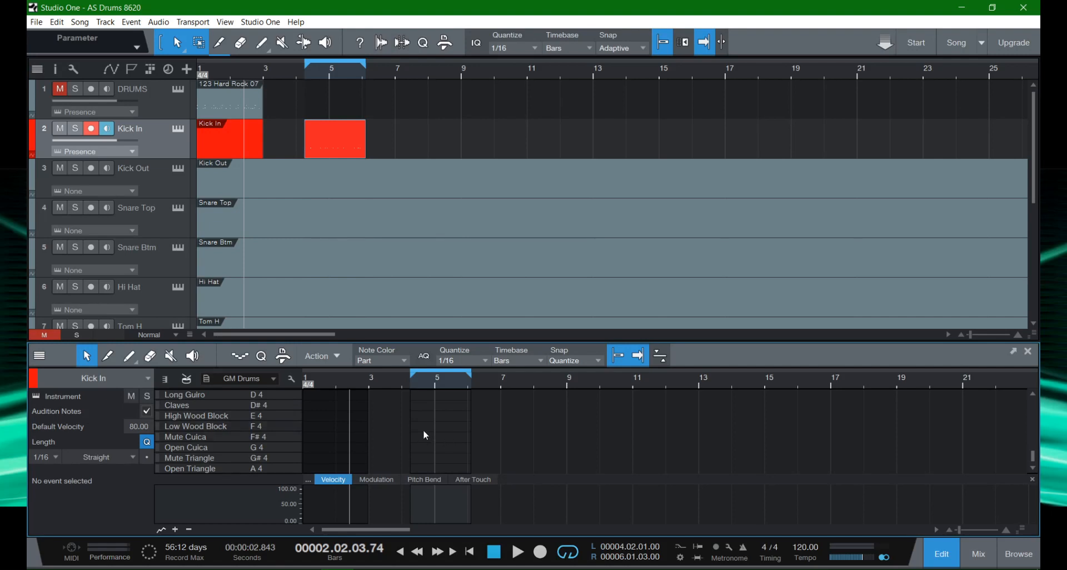
Select all Bass Drum notes of the kick part near bar 4 and move them to the start of bar 1.
{"action": "scroll", "coordinate": [423, 433], "scroll_direction": "up", "scroll_amount": 5}
{"action": "scroll", "coordinate": [424, 435], "scroll_direction": "up", "scroll_amount": 5}
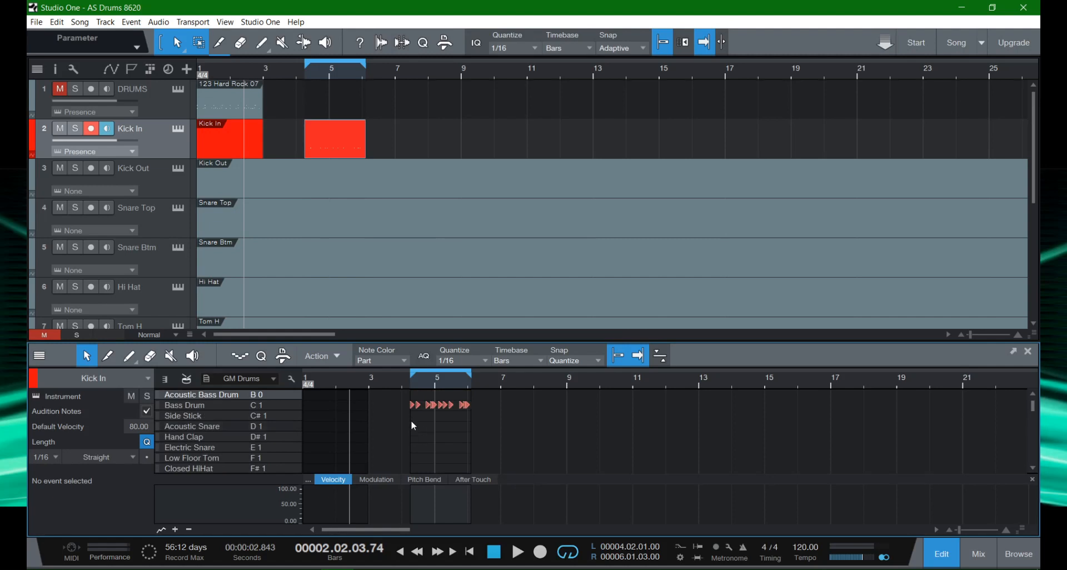
{"action": "left_click_drag", "start_coordinate": [414, 412], "coordinate": [478, 402]}
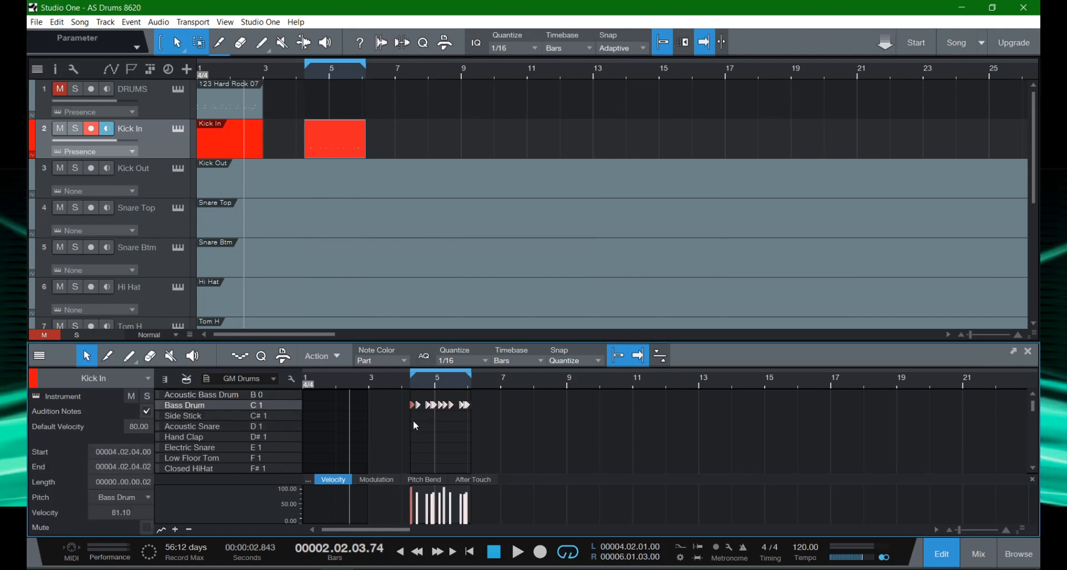
{"action": "left_click_drag", "start_coordinate": [412, 420], "coordinate": [478, 396]}
{"action": "left_click_drag", "start_coordinate": [414, 410], "coordinate": [306, 409]}
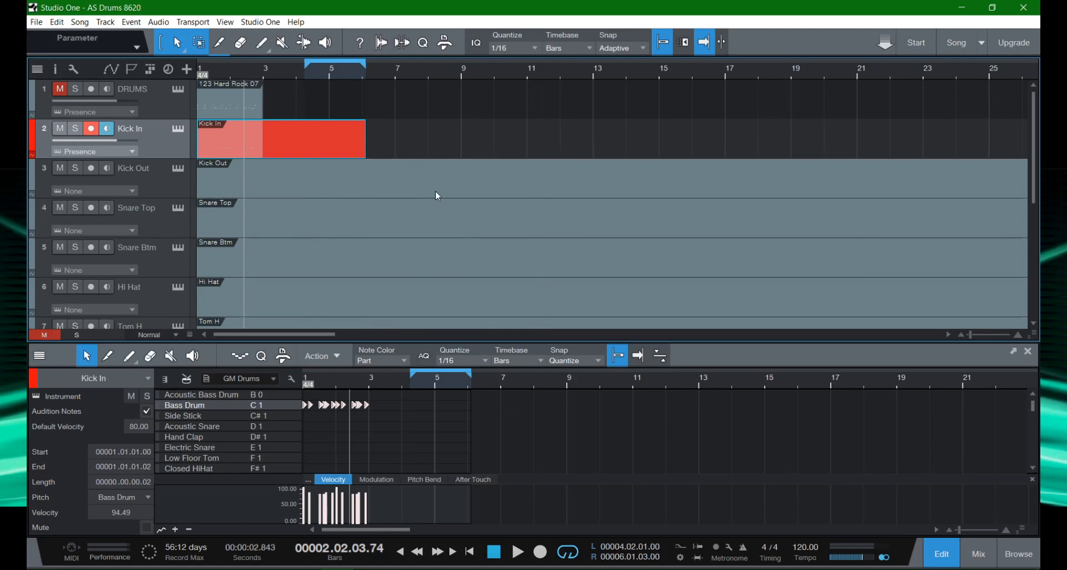
Magnify the arrangement around the Kick In track's parts.
{"action": "key", "text": "w"}
{"action": "key", "text": "e"}
{"action": "key", "text": "e"}
{"action": "key", "text": "e"}
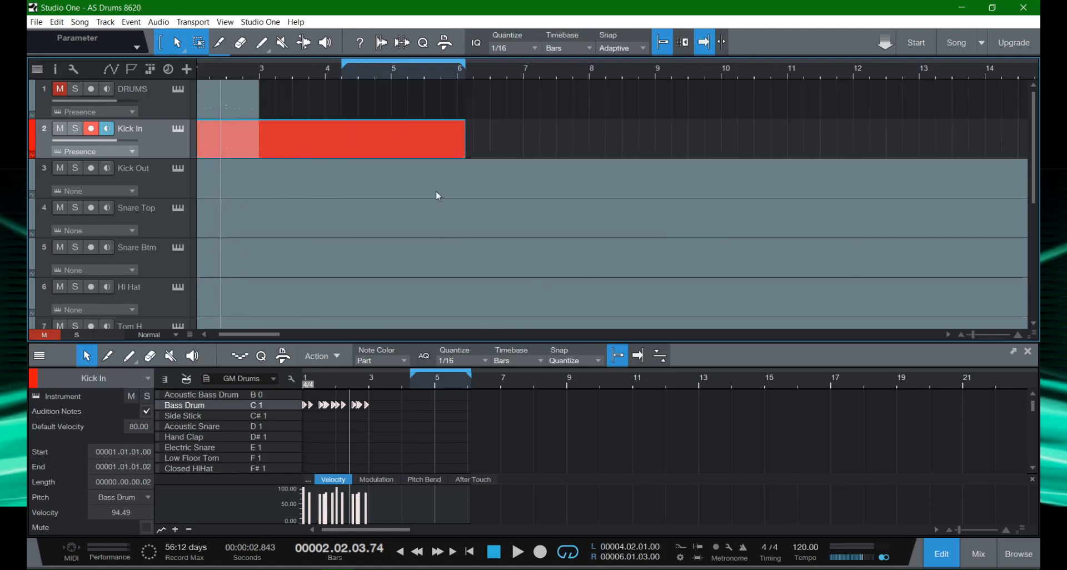
Loop the Kick In part and play it from the start of the song.
{"action": "key", "text": "Home"}
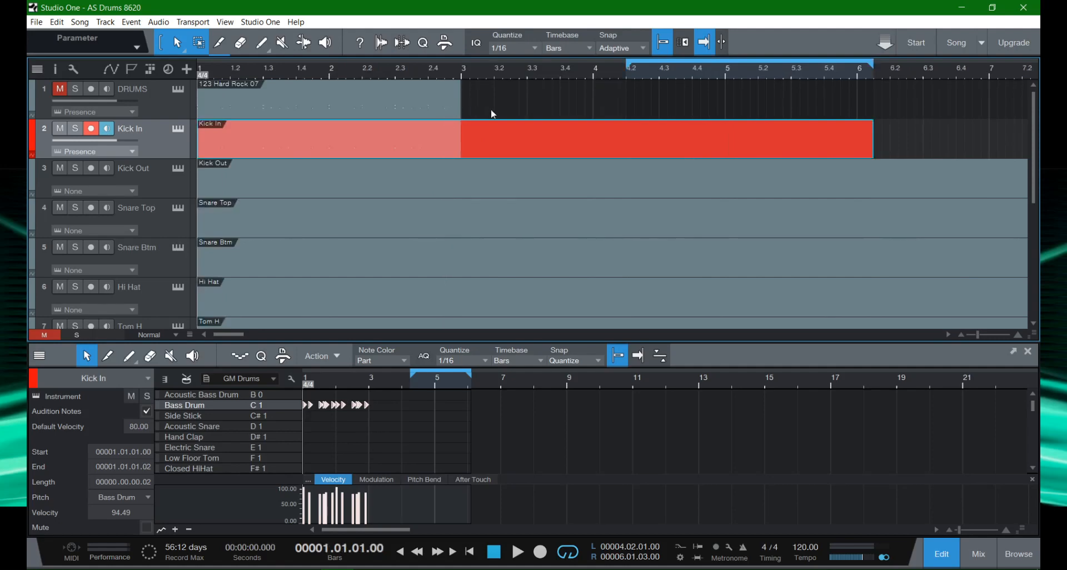
{"action": "key", "text": "p"}
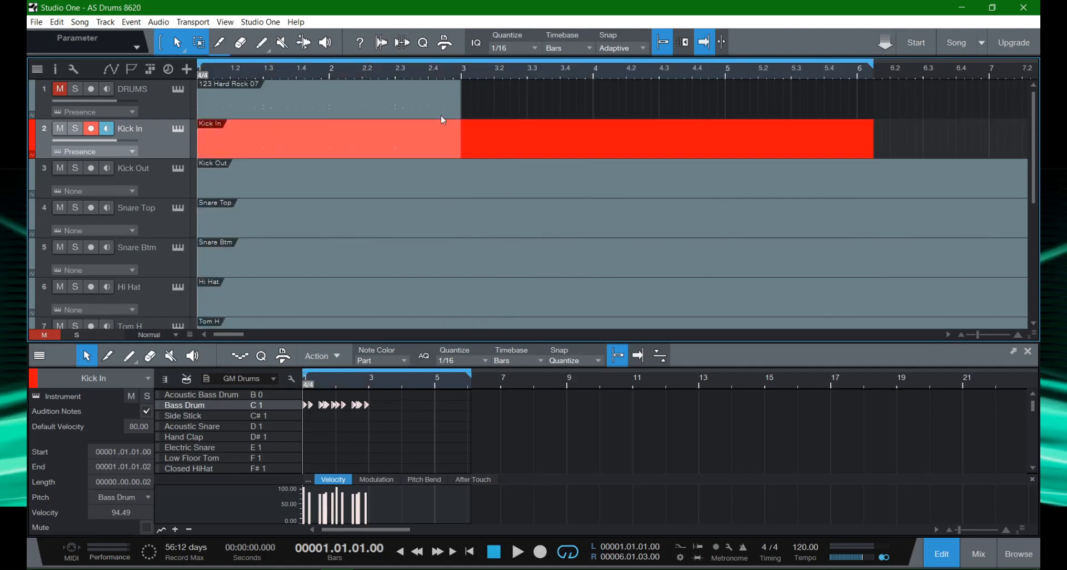
{"action": "key", "text": "space"}
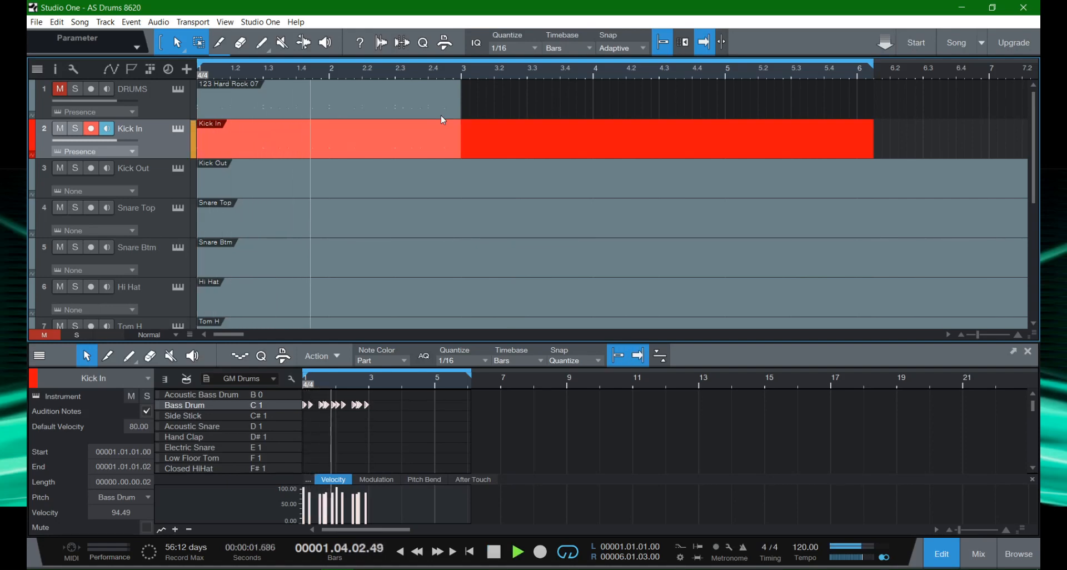
{"action": "key", "text": "space"}
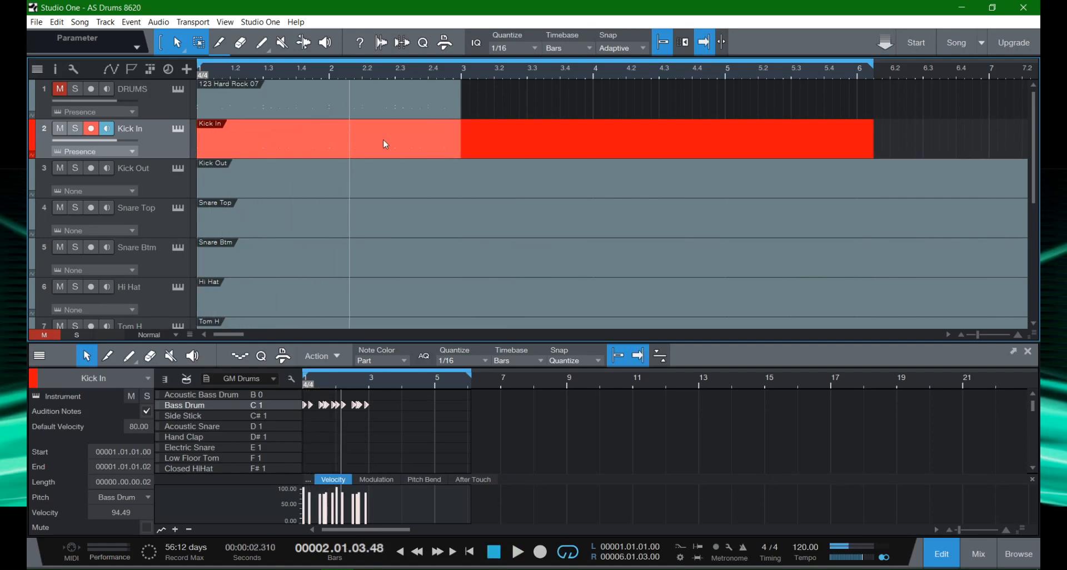
Set the loop over the 123 Hard Rock 07 part on the DRUMS track and select and copy all its Acoustic Snare notes.
{"action": "left_click", "coordinate": [320, 96]}
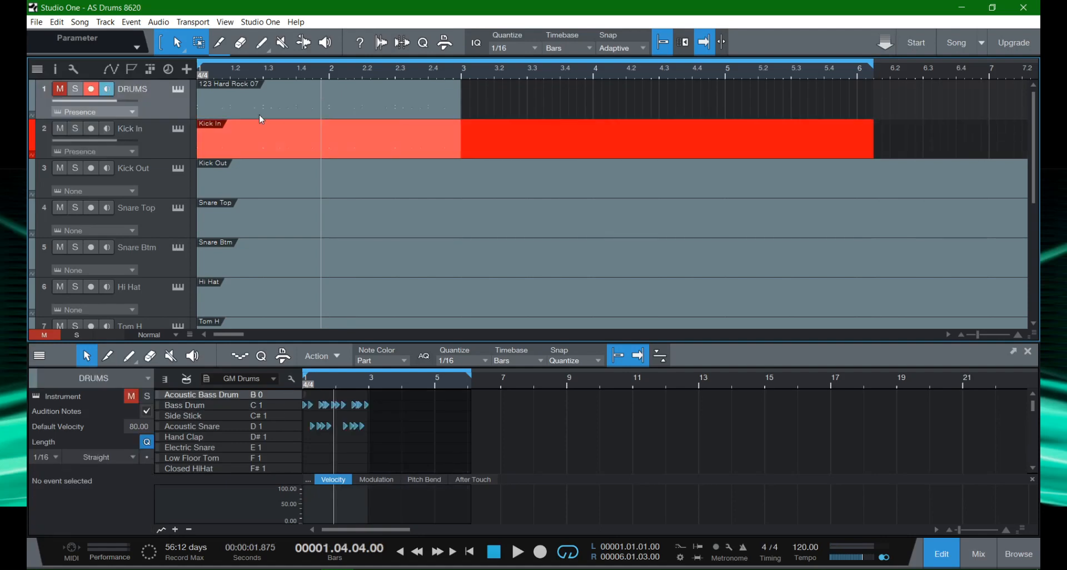
{"action": "left_click", "coordinate": [248, 102]}
{"action": "key", "text": "p"}
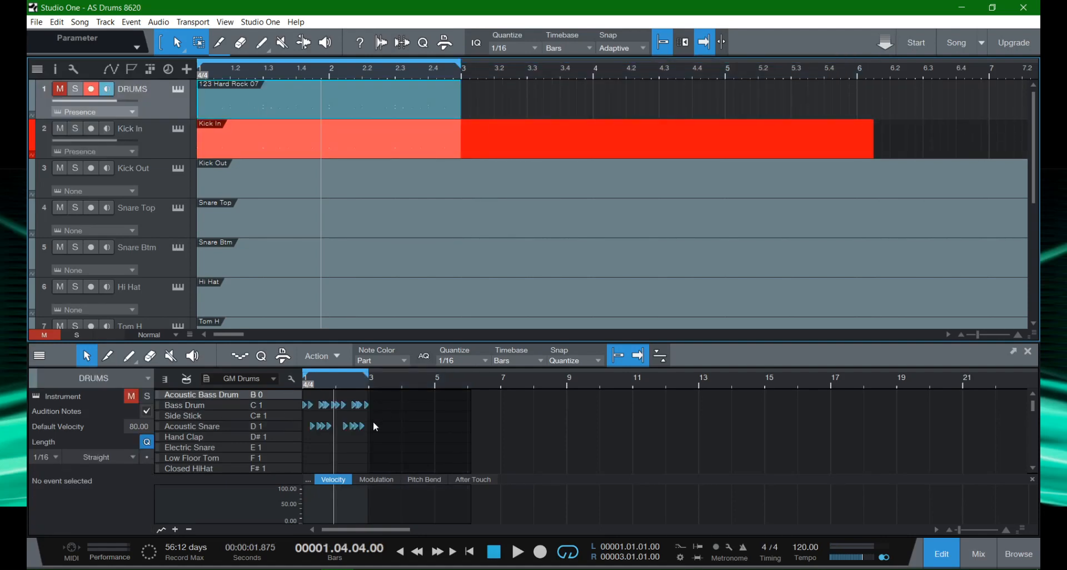
{"action": "scroll", "coordinate": [366, 419], "scroll_direction": "down", "scroll_amount": 6}
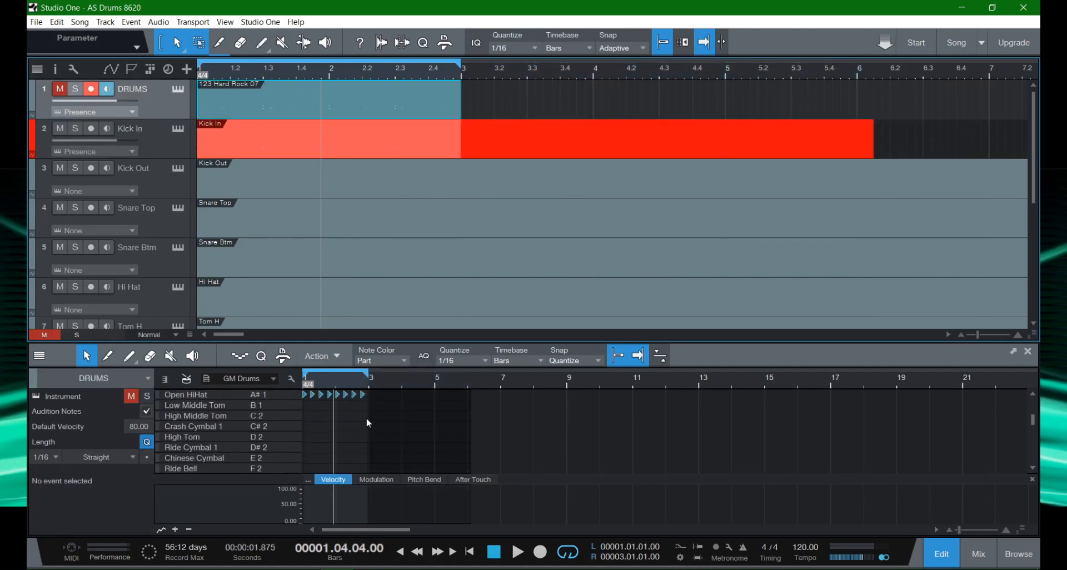
{"action": "scroll", "coordinate": [366, 417], "scroll_direction": "up", "scroll_amount": 6}
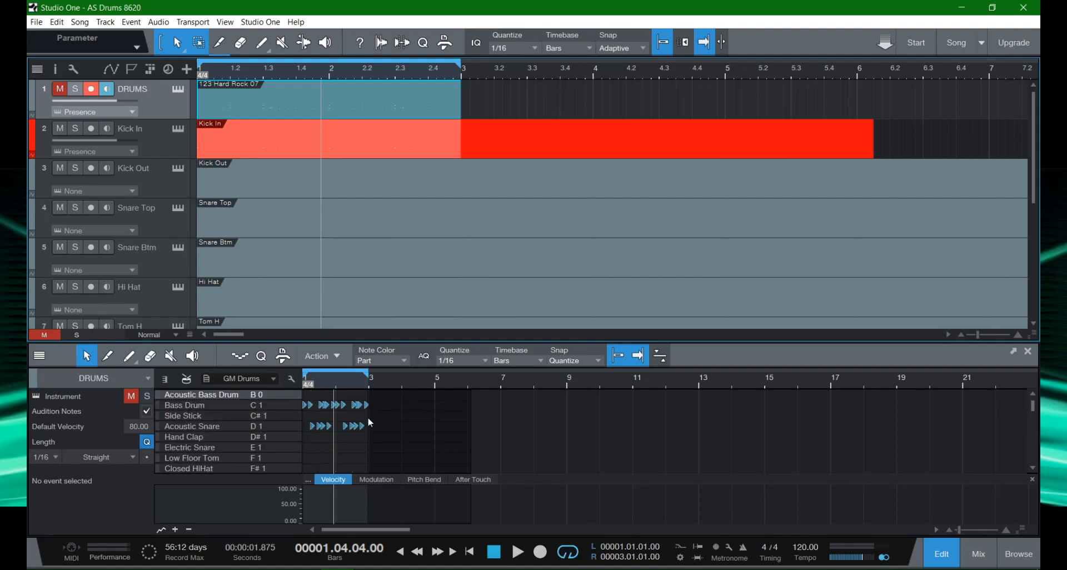
{"action": "left_click_drag", "start_coordinate": [368, 418], "coordinate": [307, 431]}
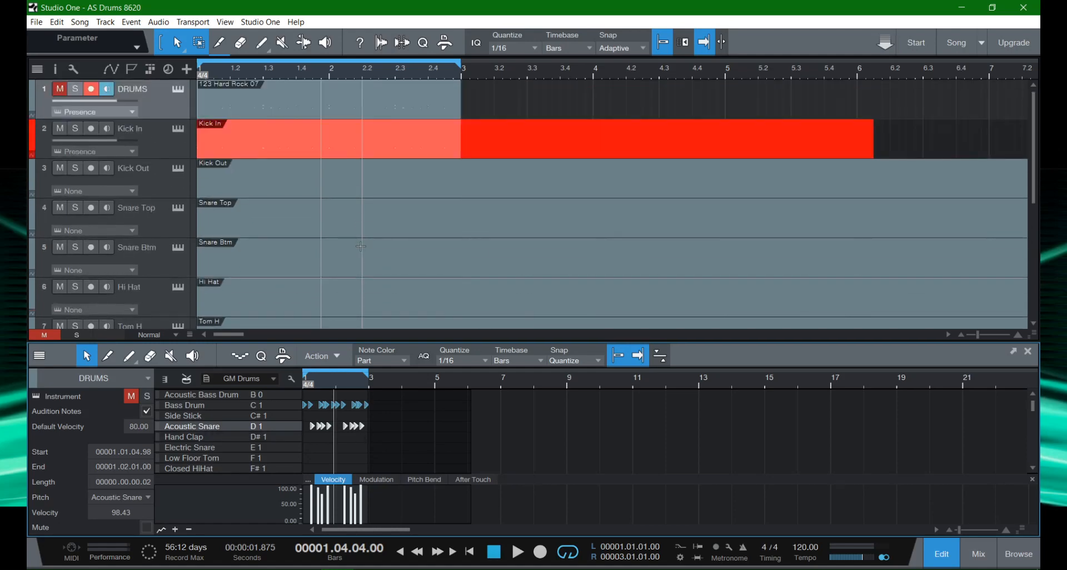
Paste the copied snare notes into the Snare Top part at the start of the song.
{"action": "left_click", "coordinate": [221, 221]}
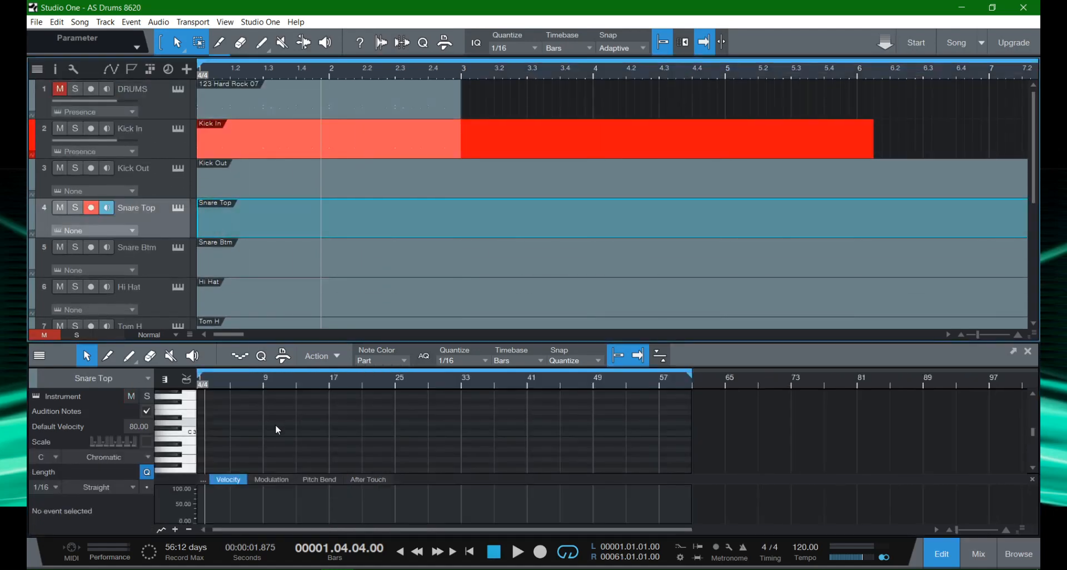
{"action": "key", "text": "comma"}
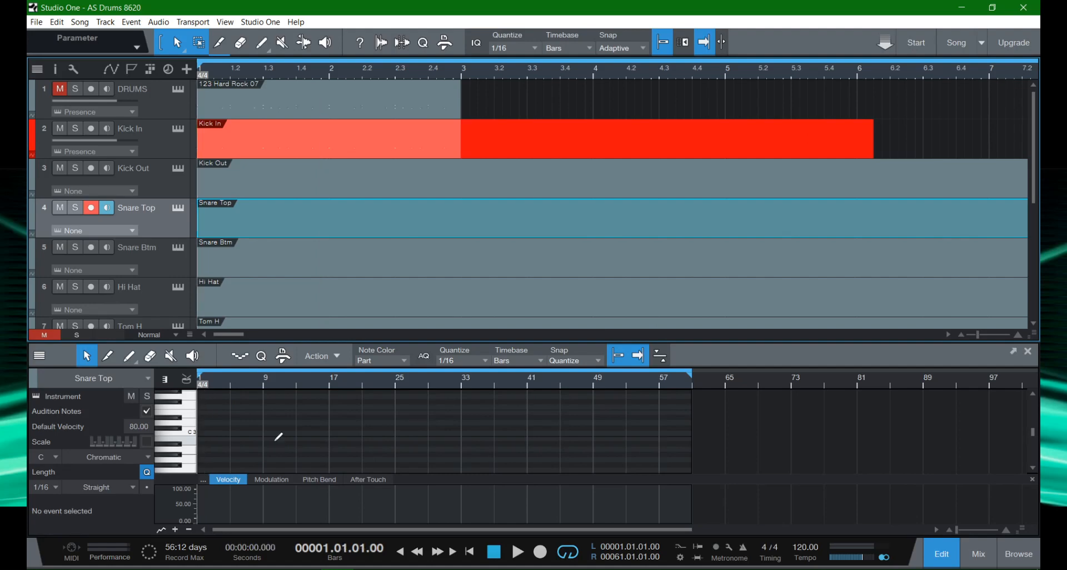
{"action": "key", "text": "ctrl+v"}
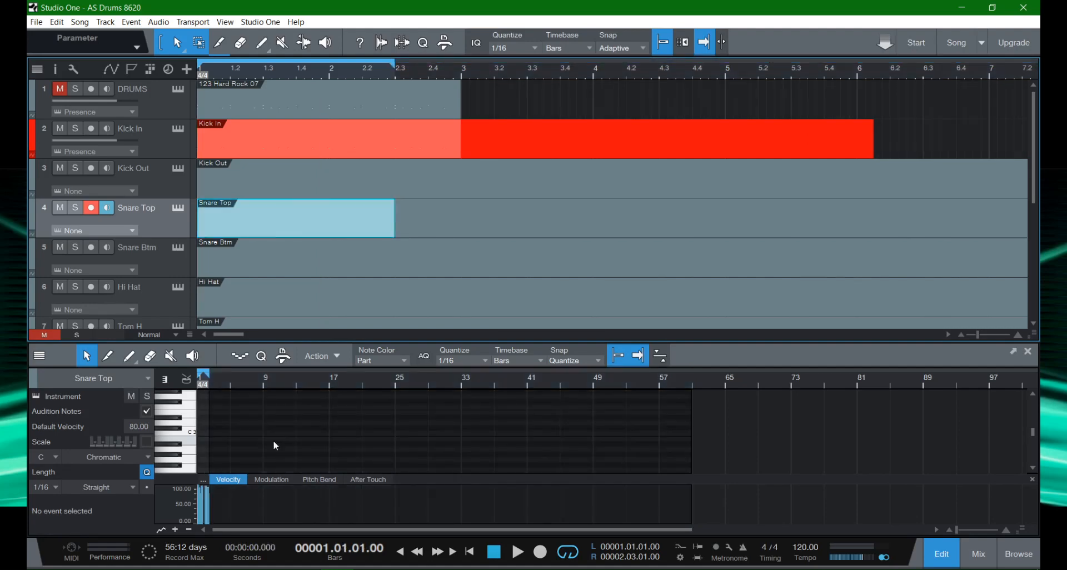
Show the Snare Top part in drum view with the GM Drums pitch names and assign the track to the Presence instrument.
{"action": "key", "text": "e"}
{"action": "key", "text": "e"}
{"action": "key", "text": "e"}
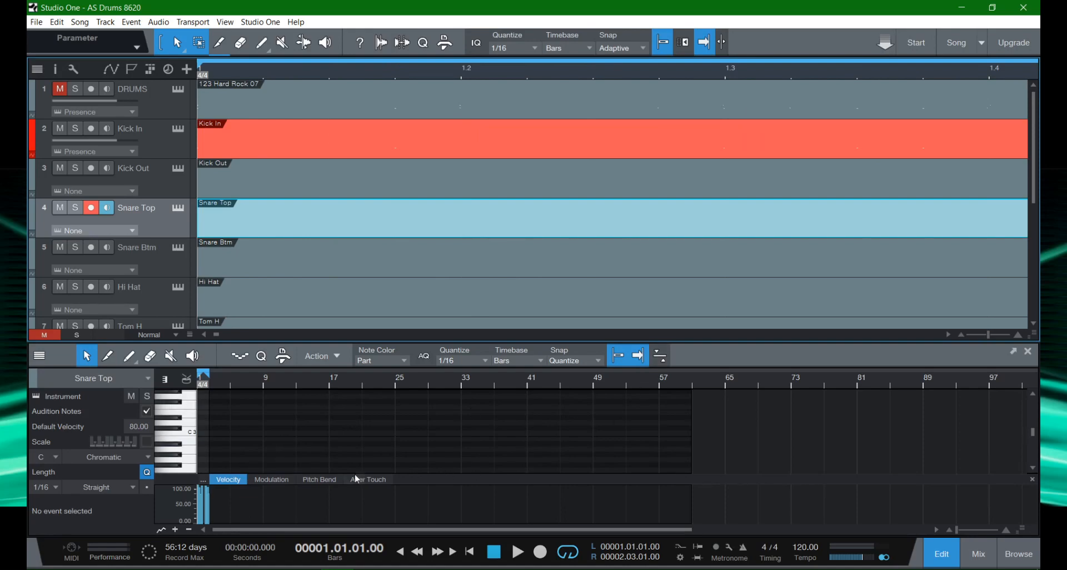
{"action": "left_click", "coordinate": [186, 378]}
{"action": "left_click", "coordinate": [265, 380]}
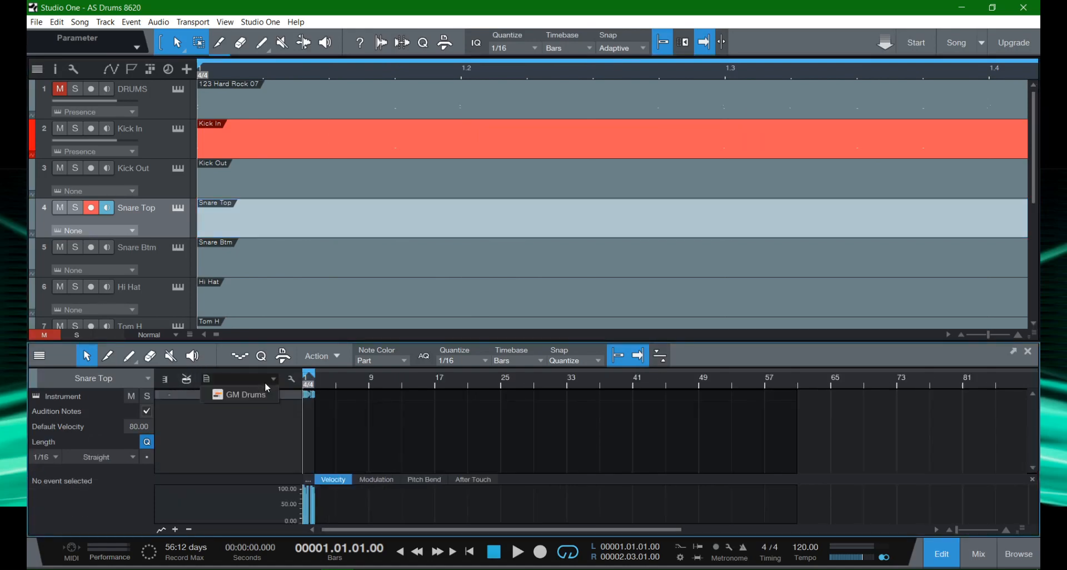
{"action": "left_click", "coordinate": [265, 396]}
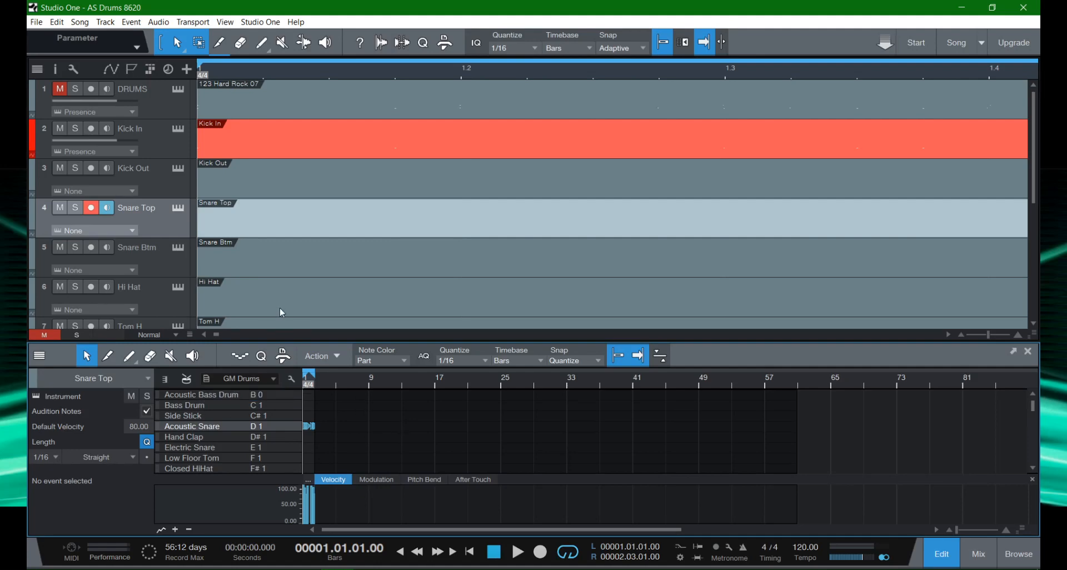
{"action": "left_click", "coordinate": [91, 230]}
{"action": "left_click", "coordinate": [103, 260]}
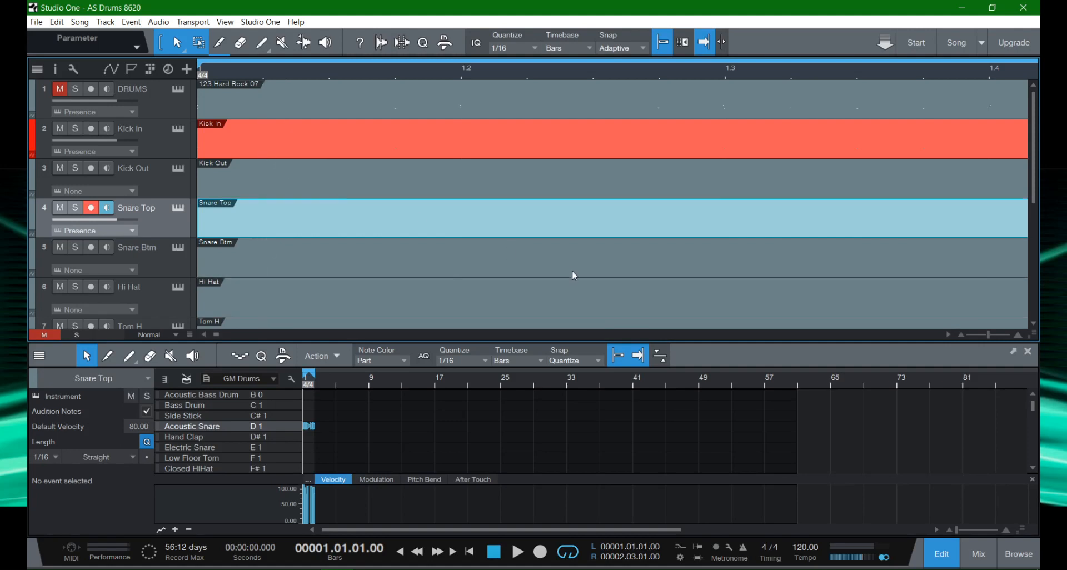
{"action": "key", "text": "e"}
{"action": "key", "text": "e"}
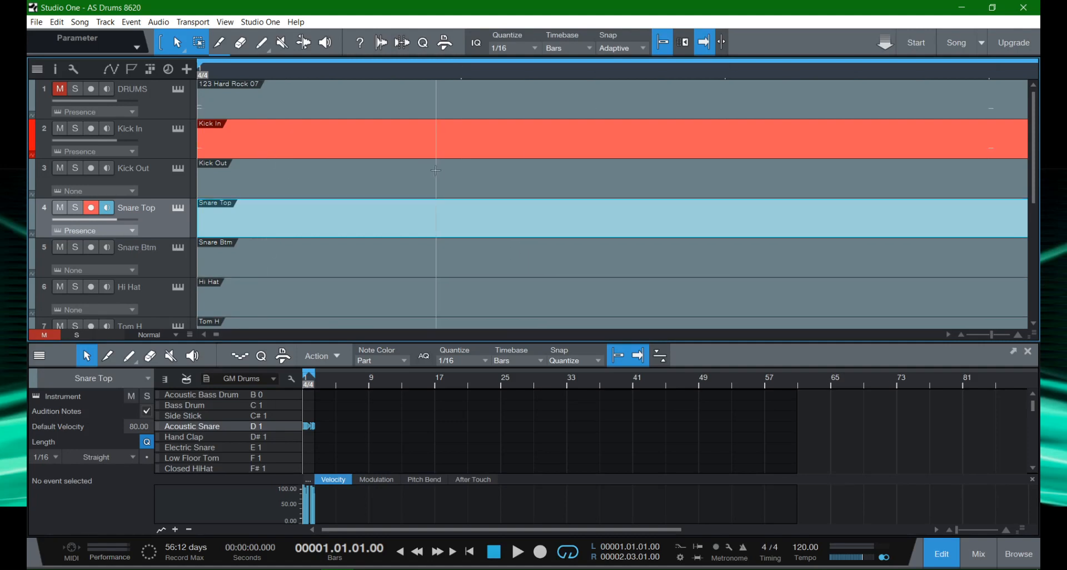
{"action": "key", "text": "w"}
{"action": "key", "text": "w"}
{"action": "key", "text": "w"}
{"action": "key", "text": "w"}
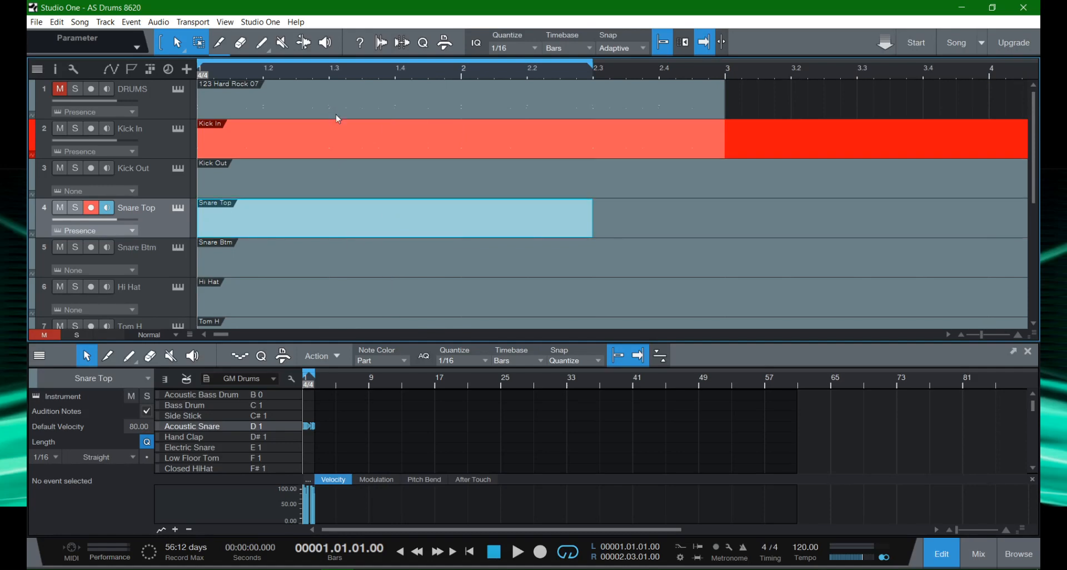
{"action": "left_click", "coordinate": [769, 109]}
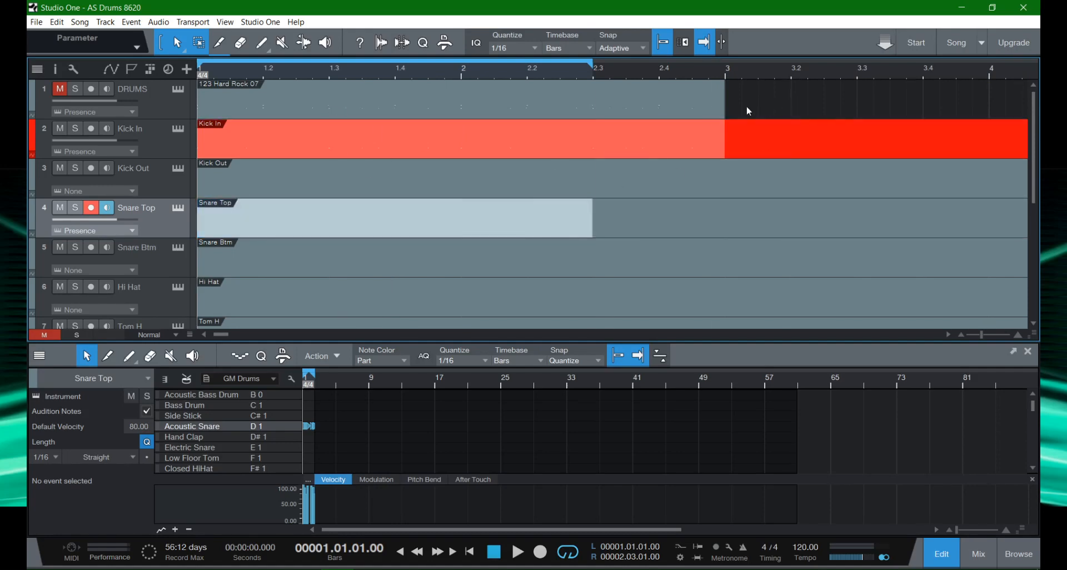
{"action": "left_click", "coordinate": [732, 190]}
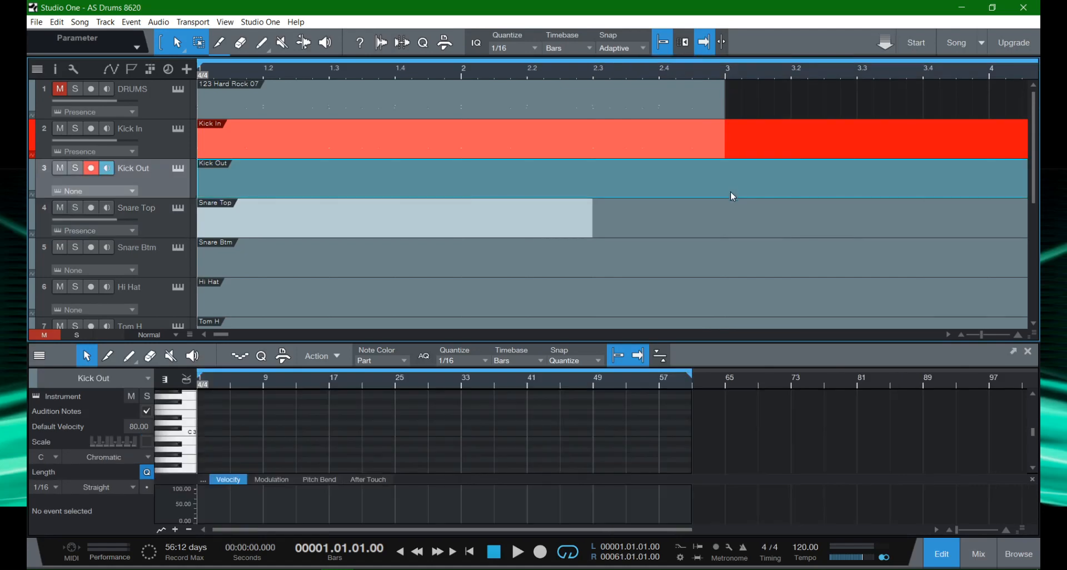
{"action": "left_click", "coordinate": [711, 235]}
{"action": "left_click", "coordinate": [684, 260]}
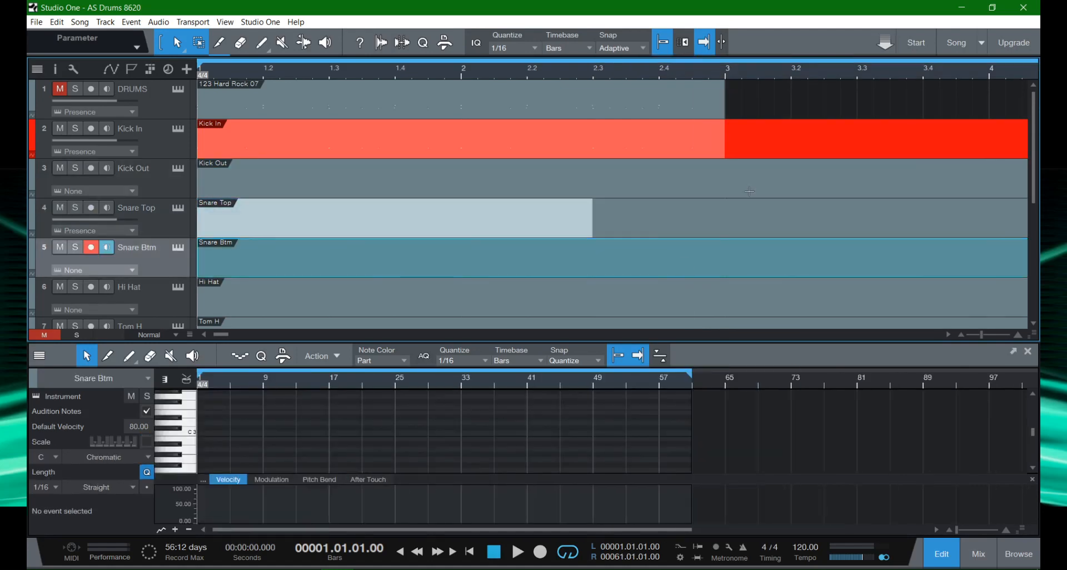
{"action": "left_click", "coordinate": [788, 90]}
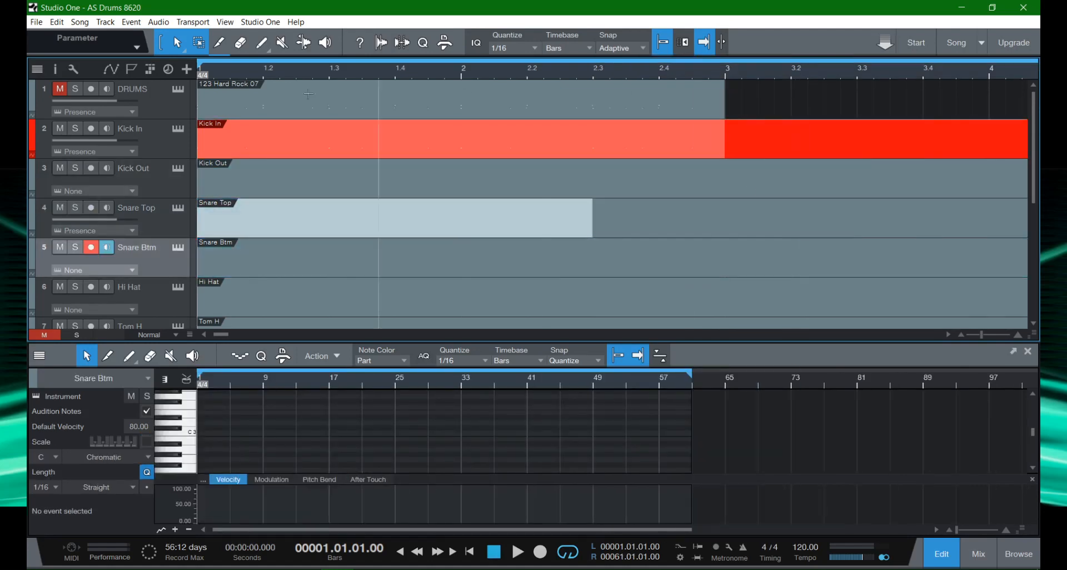
Color the Snare Top track dark blue.
{"action": "left_click", "coordinate": [29, 221]}
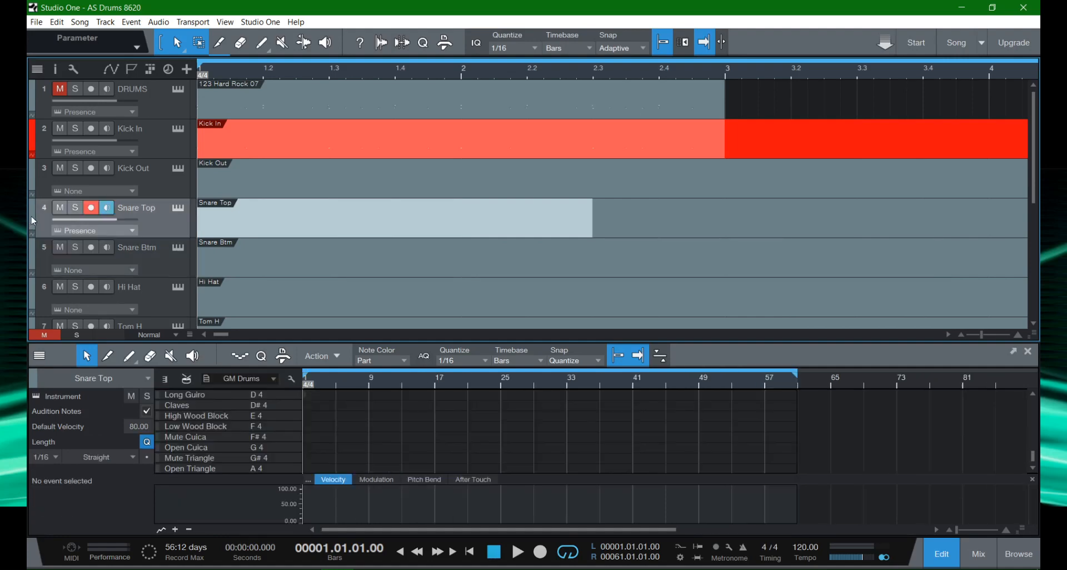
{"action": "left_click", "coordinate": [32, 221]}
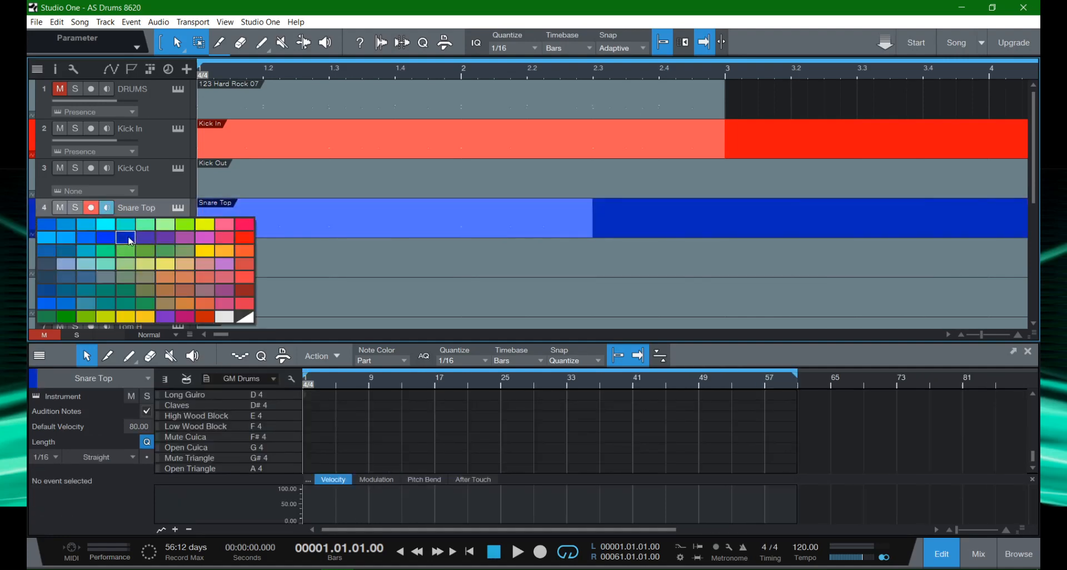
{"action": "left_click", "coordinate": [130, 240]}
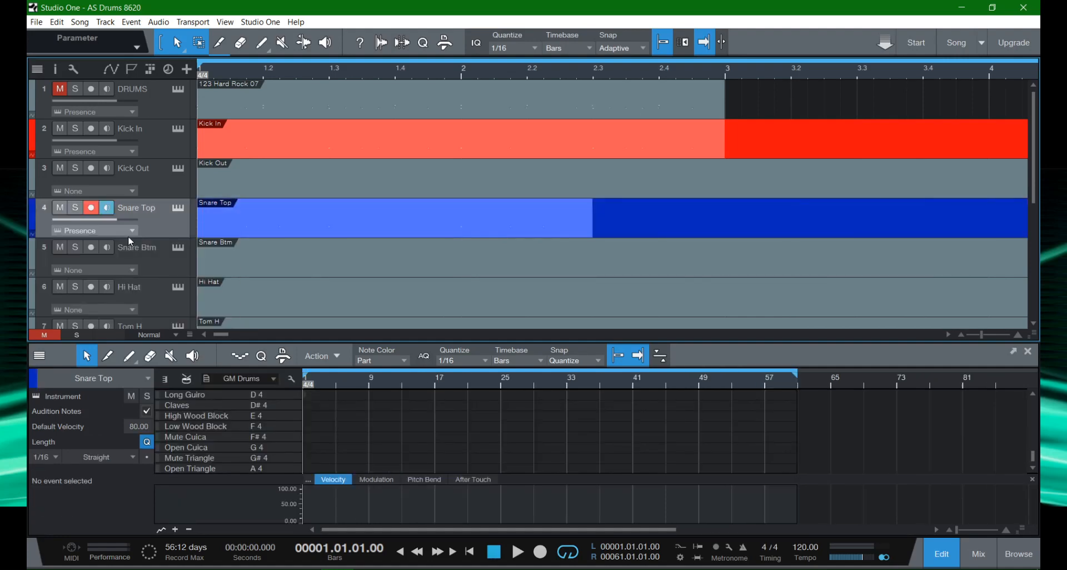
Extend the end of the first Snare Top part to 2.3.2 and play the kick and snare tracks together.
{"action": "left_click", "coordinate": [619, 227]}
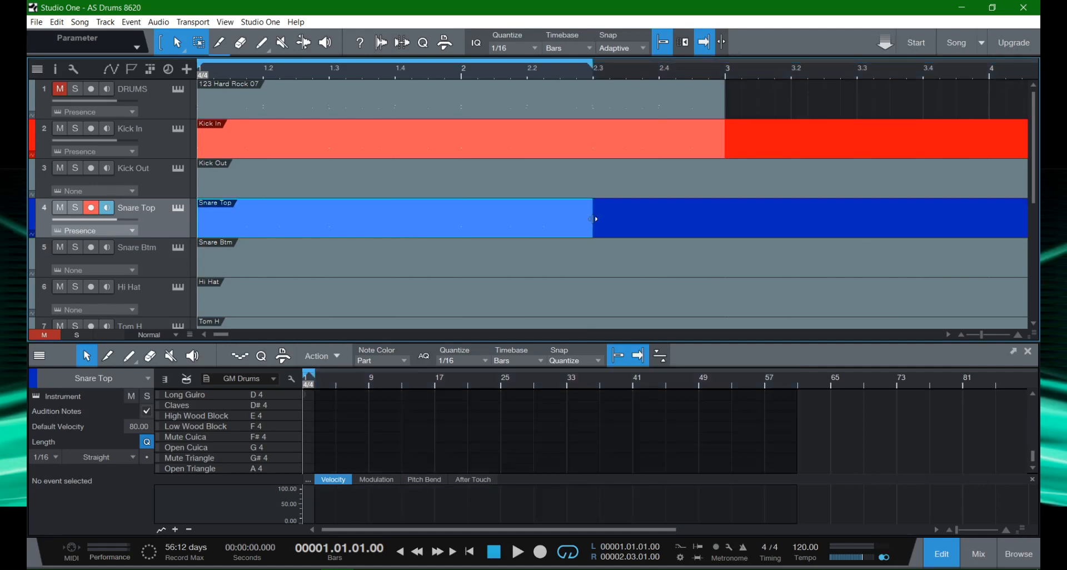
{"action": "mouse_move", "coordinate": [594, 216]}
{"action": "left_mouse_down"}
{"action": "mouse_move", "coordinate": [397, 217]}
{"action": "mouse_move", "coordinate": [612, 219]}
{"action": "left_mouse_up"}
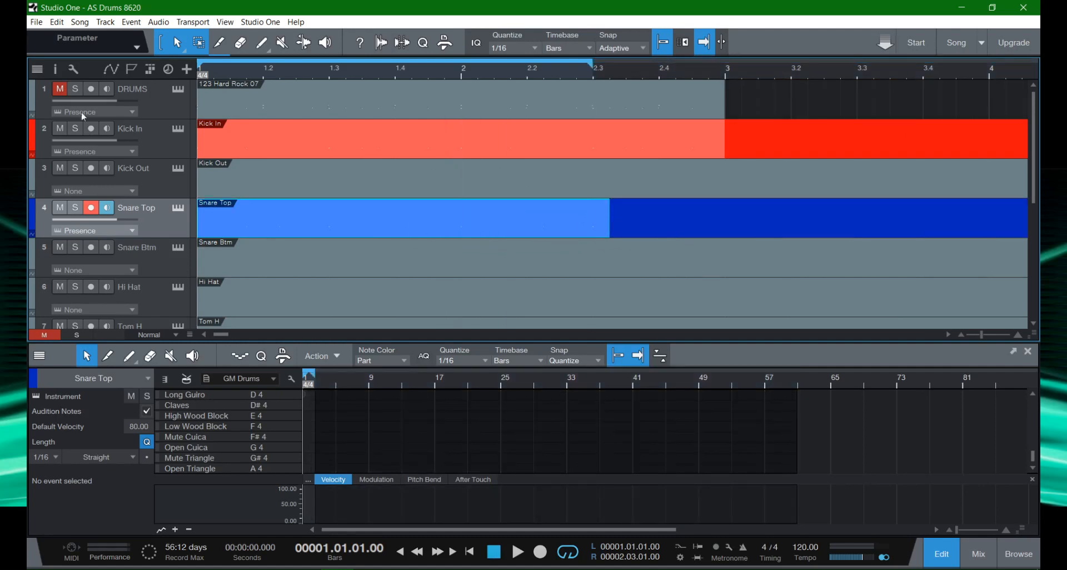
{"action": "key", "text": "space"}
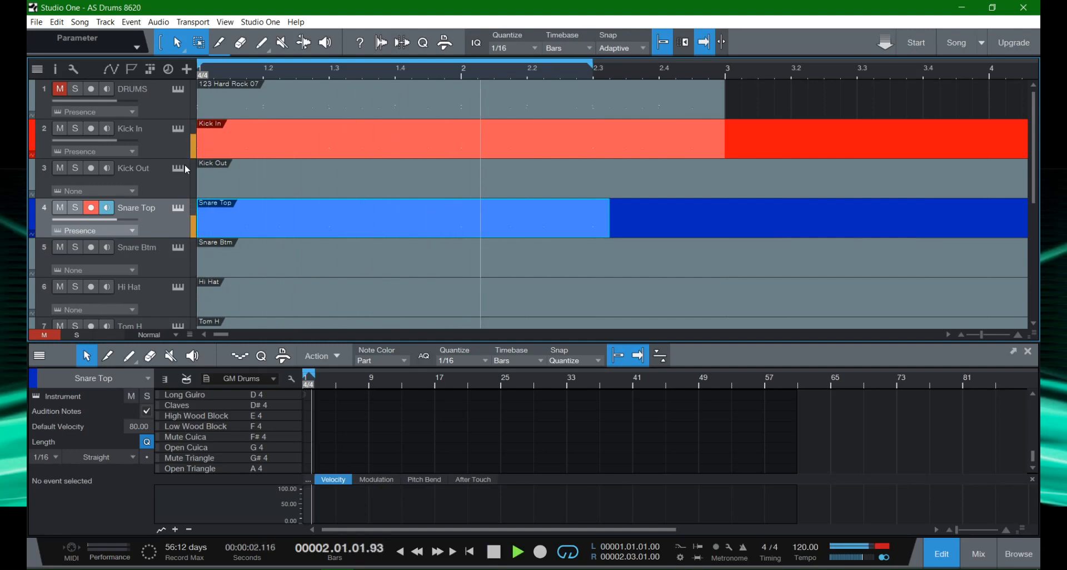
{"action": "key", "text": "space"}
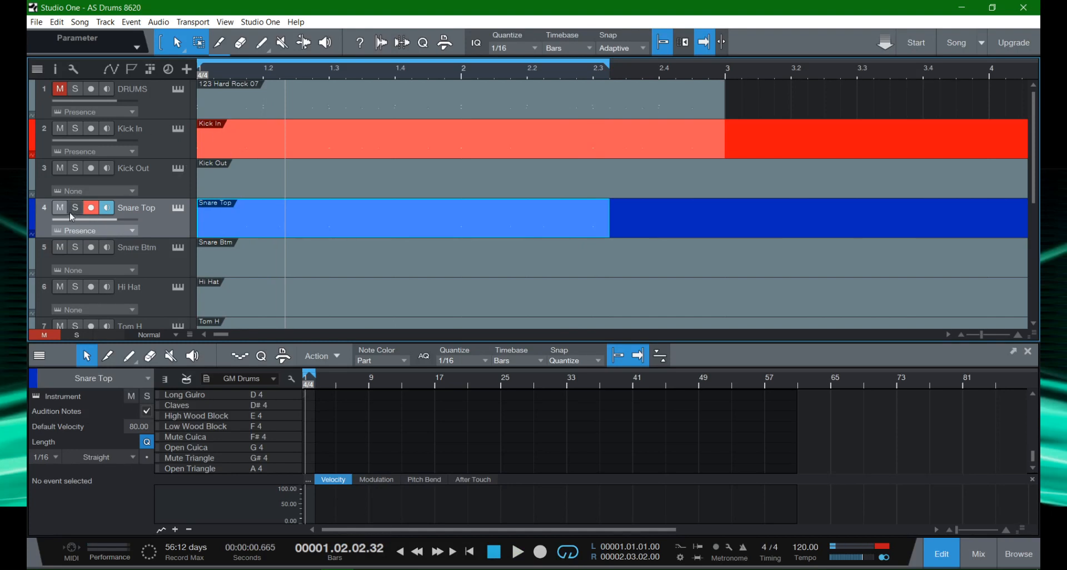
Solo the original DRUMS track, play it from the start of the song for comparison, and turn the solo off again.
{"action": "left_click", "coordinate": [75, 90]}
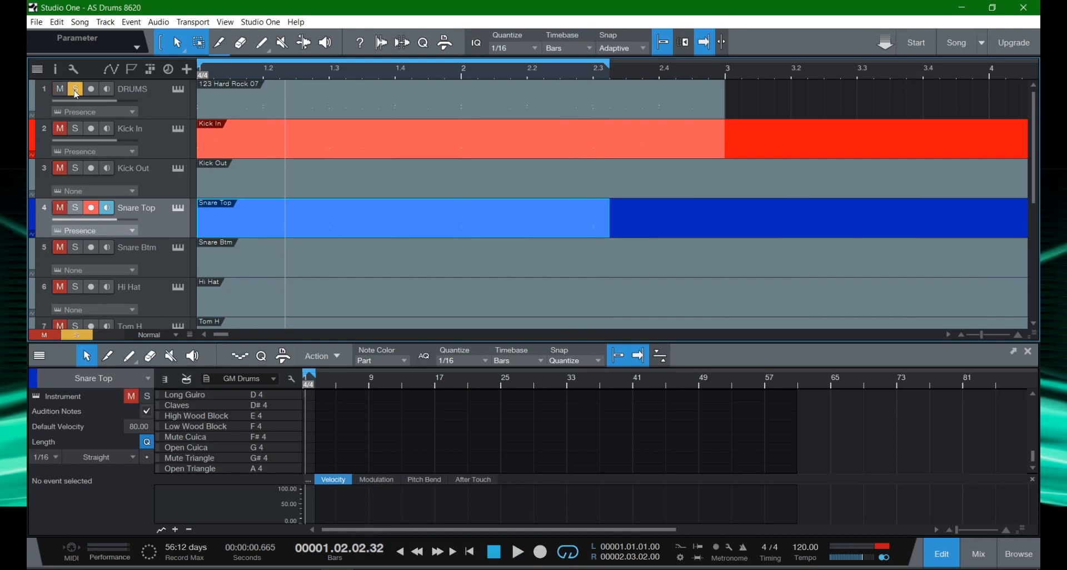
{"action": "key", "text": "comma"}
{"action": "key", "text": "space"}
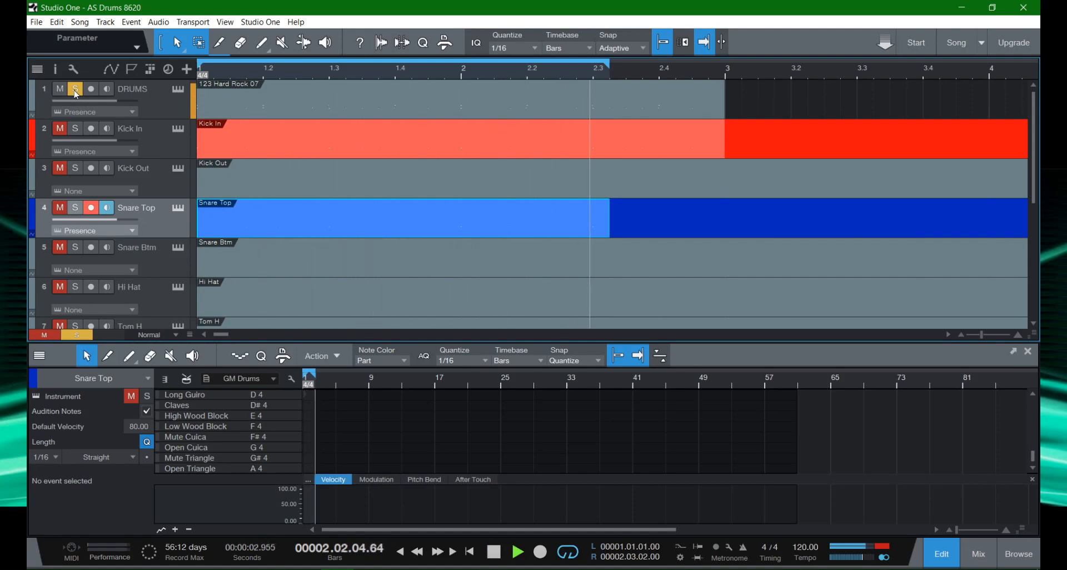
{"action": "key", "text": "space"}
{"action": "key", "text": "comma"}
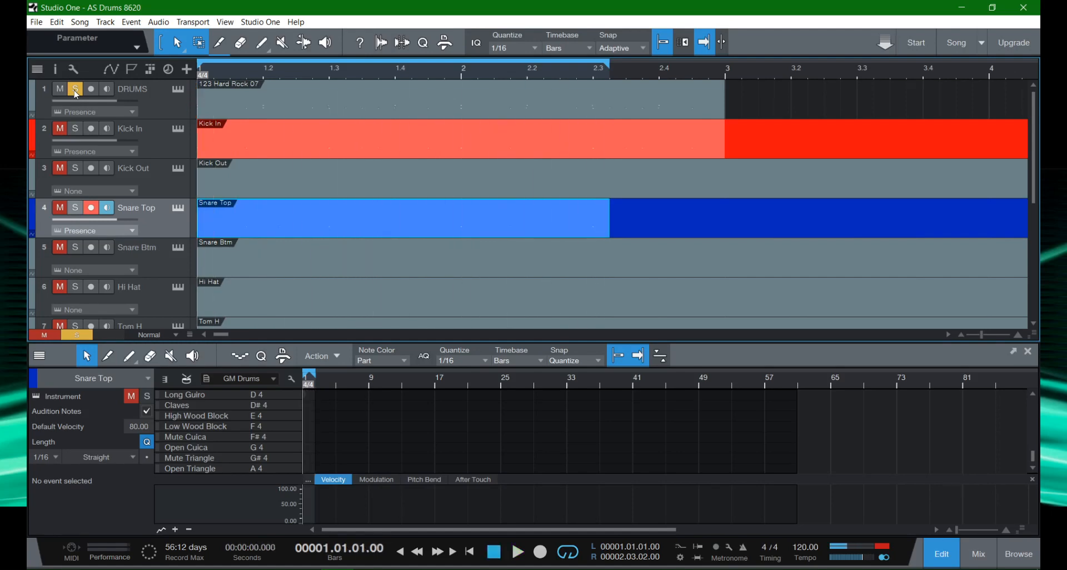
{"action": "left_click", "coordinate": [74, 91]}
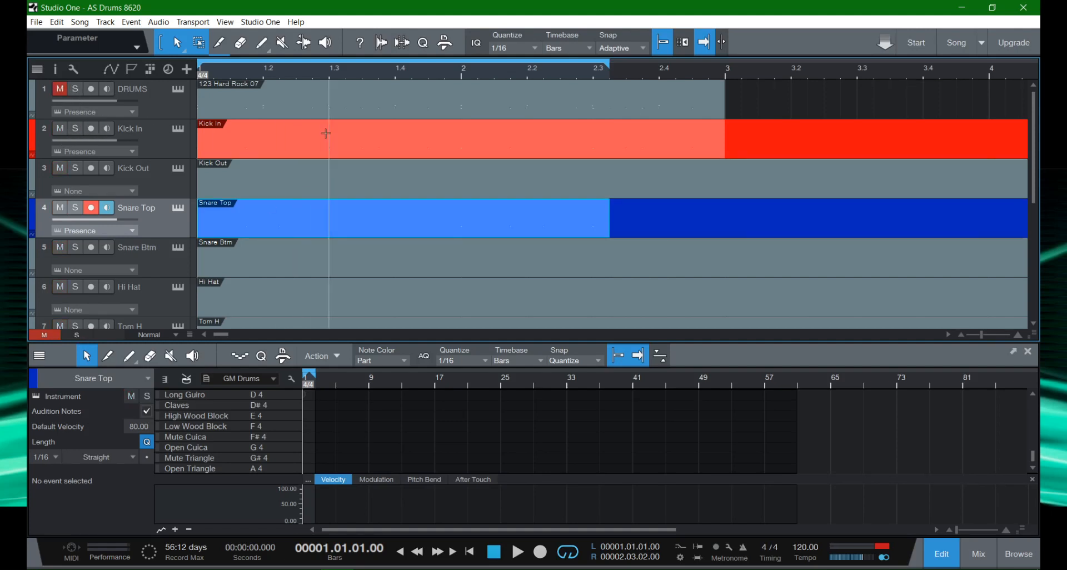
{"action": "scroll", "coordinate": [321, 188], "scroll_direction": "down", "scroll_amount": 5}
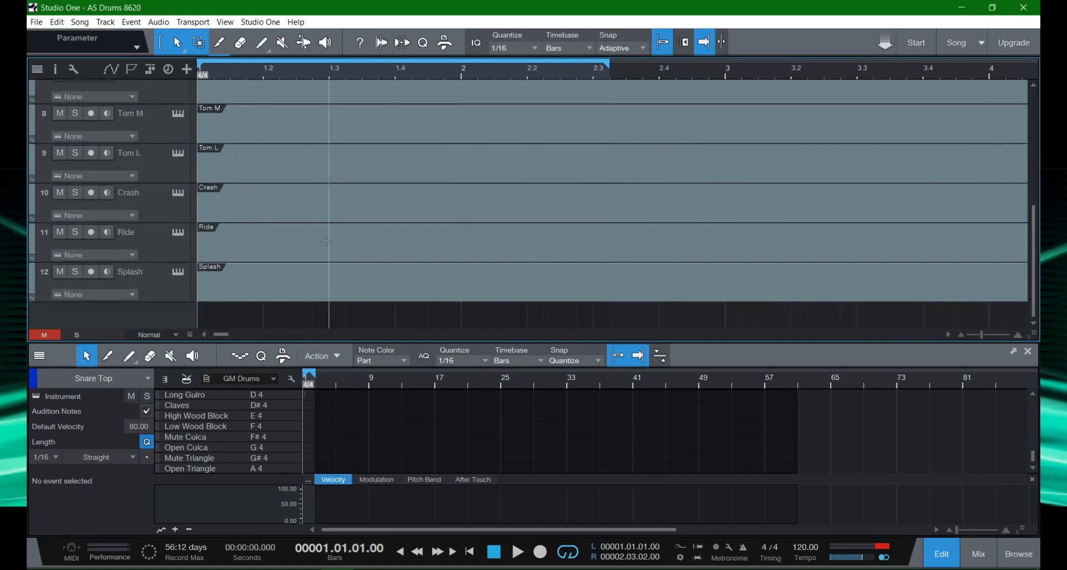
{"action": "left_click", "coordinate": [311, 296]}
{"action": "scroll", "coordinate": [310, 294], "scroll_direction": "up", "scroll_amount": 5}
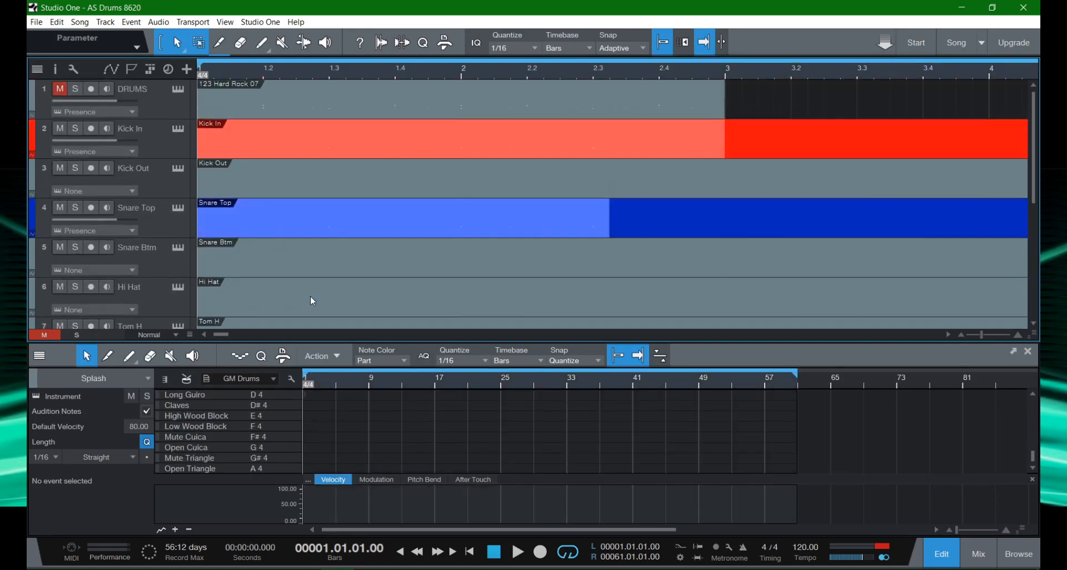
Delete the upper of the two overlapping parts on the Kick In track.
{"action": "left_click", "coordinate": [283, 144]}
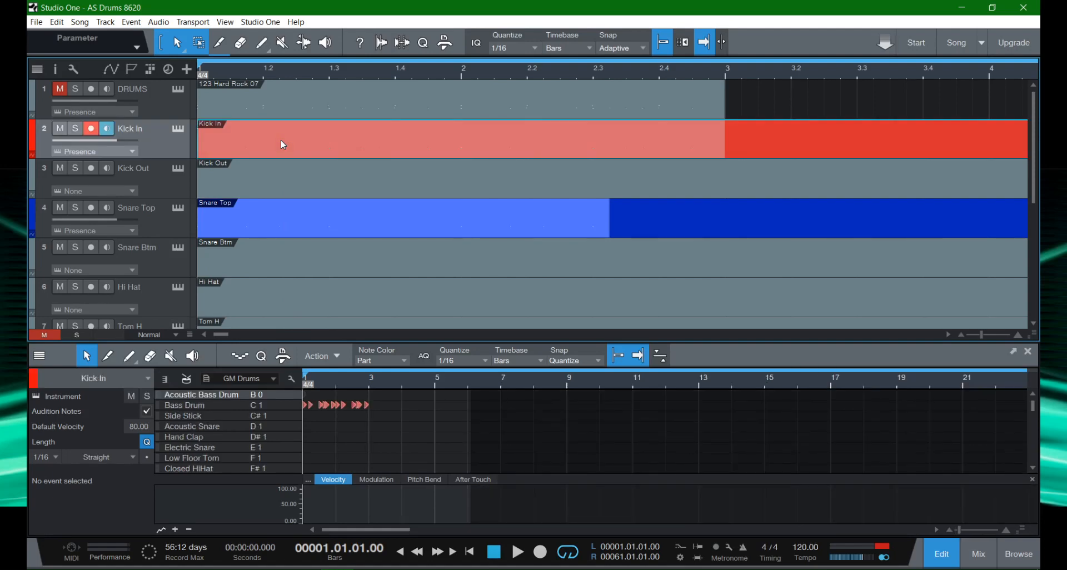
{"action": "key", "text": "Delete"}
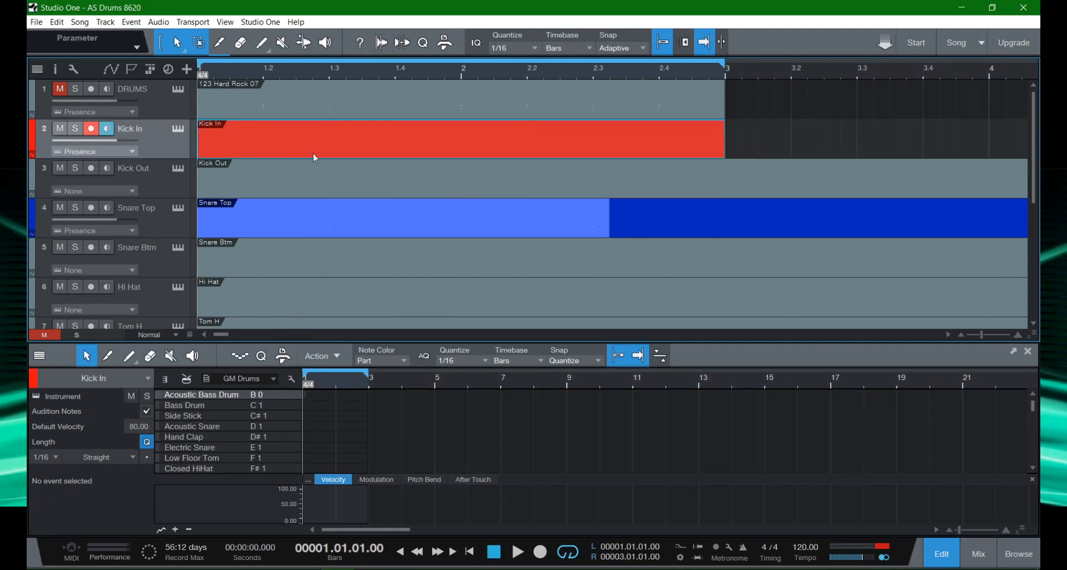
Delete the remaining Kick In part, the upper Snare Top part, and the Kick Out, Snare Btm, Hi Hat, tom, Crash and Ride parts together.
{"action": "scroll", "coordinate": [285, 245], "scroll_direction": "down", "scroll_amount": 5}
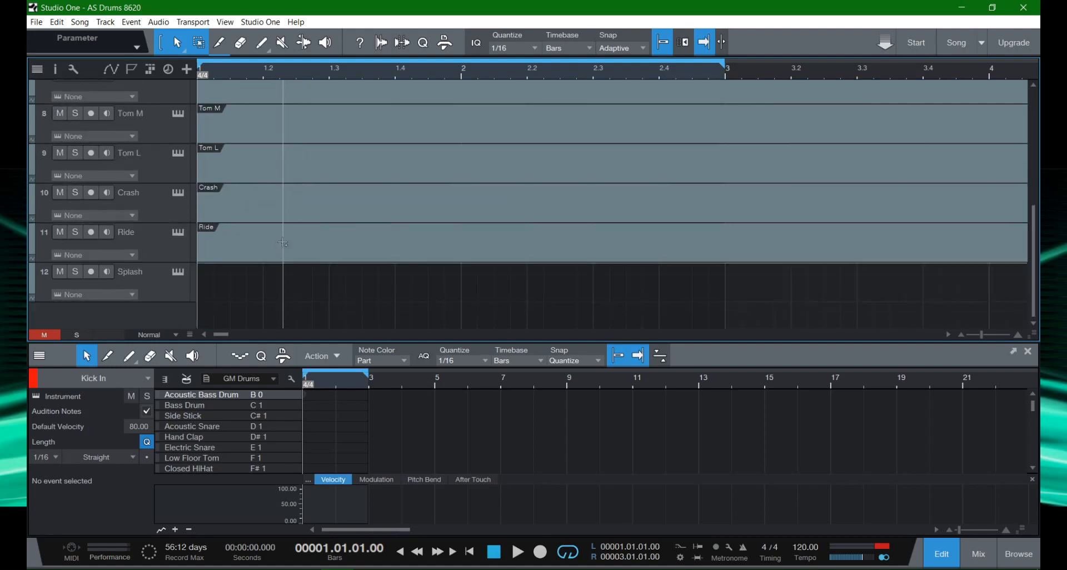
{"action": "left_click", "coordinate": [233, 245]}
{"action": "scroll", "coordinate": [233, 246], "scroll_direction": "up", "scroll_amount": 5}
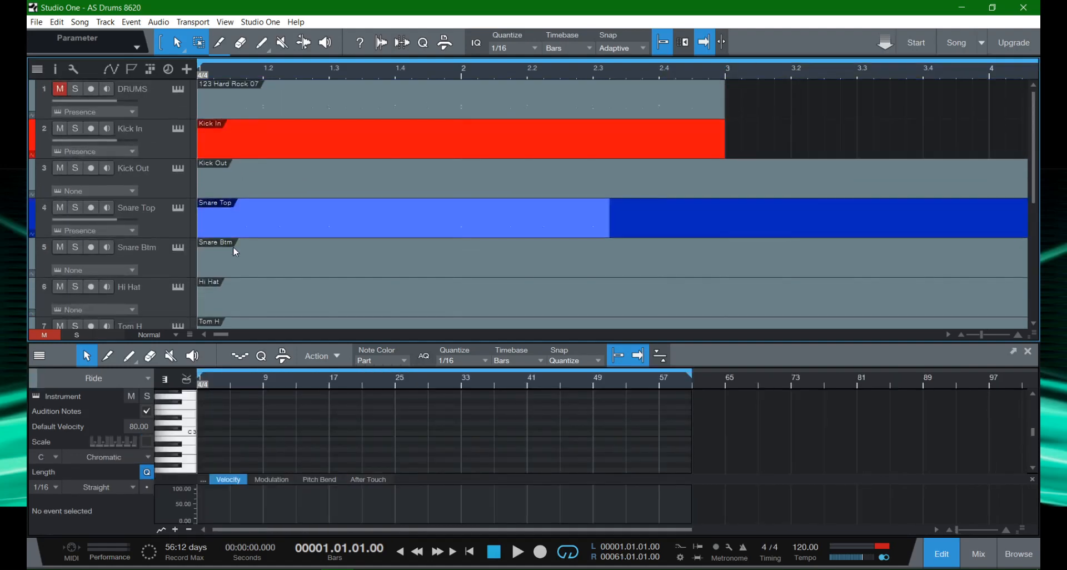
{"action": "left_click", "coordinate": [299, 147]}
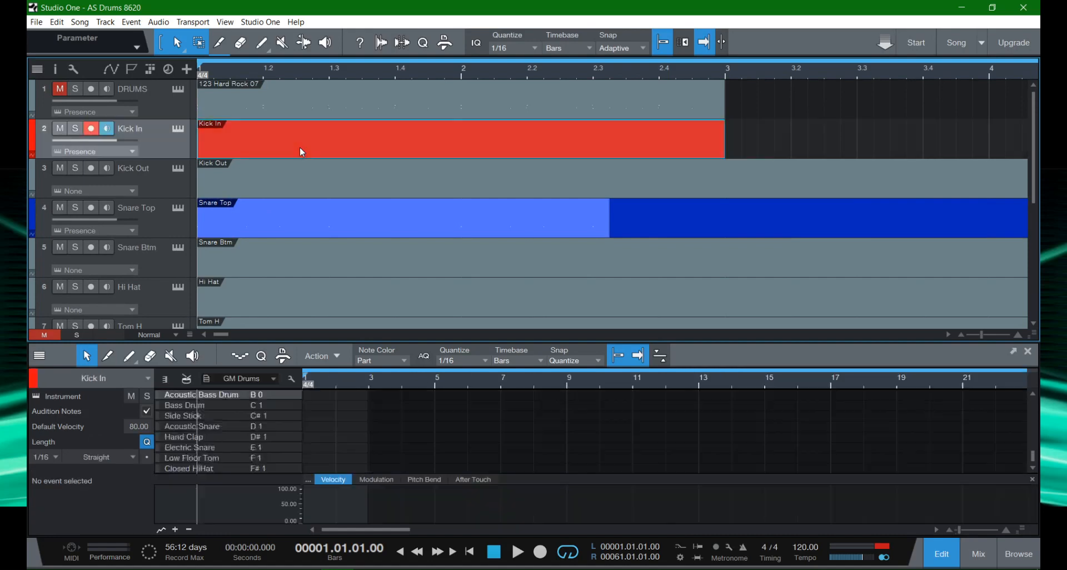
{"action": "left_click", "coordinate": [290, 223]}
{"action": "left_click", "coordinate": [295, 262]}
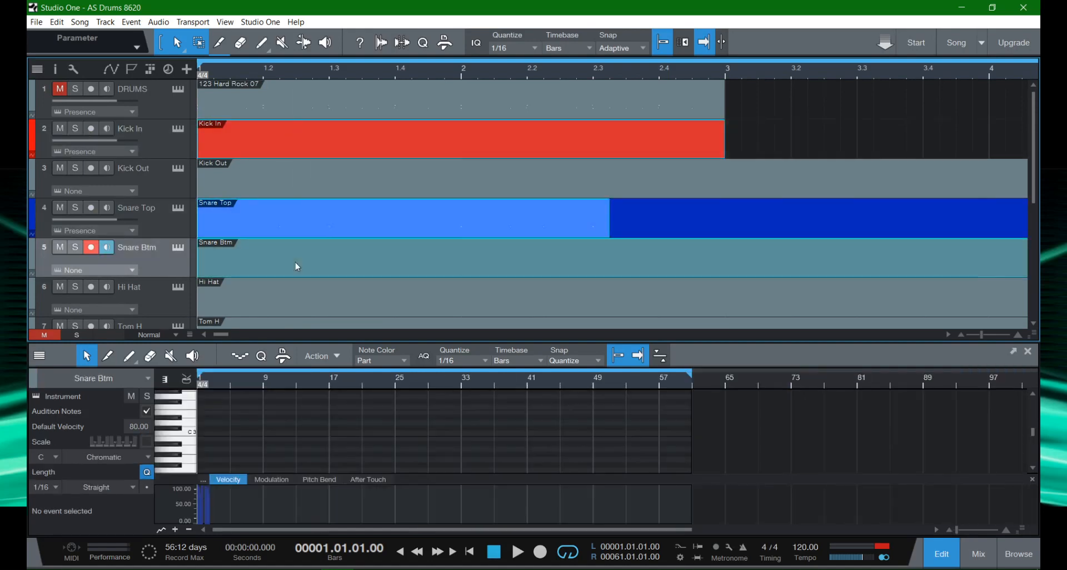
{"action": "left_click", "coordinate": [291, 187]}
{"action": "scroll", "coordinate": [303, 209], "scroll_direction": "down", "scroll_amount": 5}
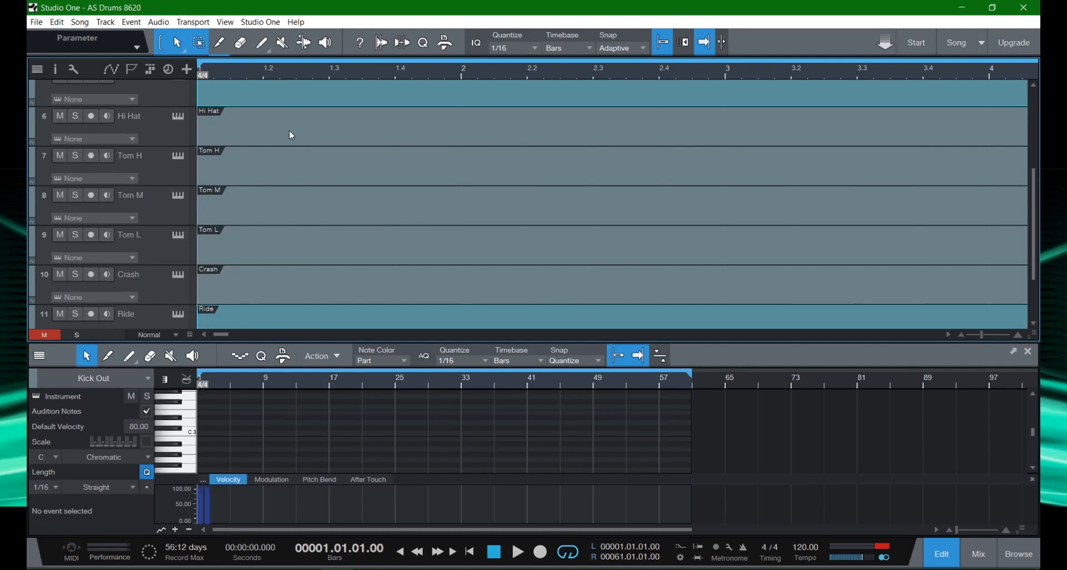
{"action": "left_click", "coordinate": [289, 129]}
{"action": "left_click", "coordinate": [289, 168]}
{"action": "left_click", "coordinate": [293, 215]}
{"action": "left_click", "coordinate": [296, 251]}
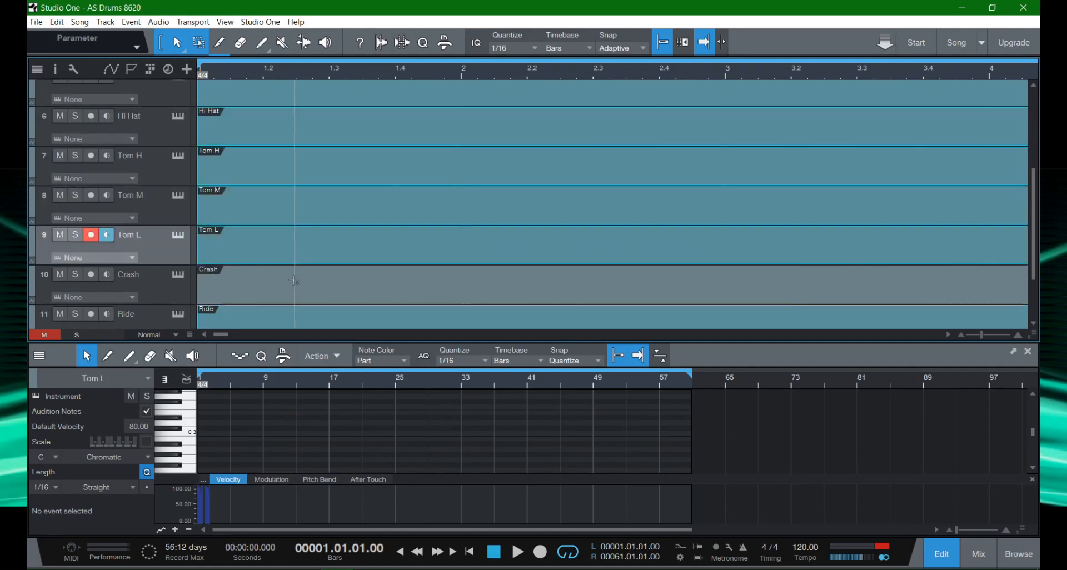
{"action": "left_click", "coordinate": [295, 289]}
{"action": "scroll", "coordinate": [298, 267], "scroll_direction": "down", "scroll_amount": 2}
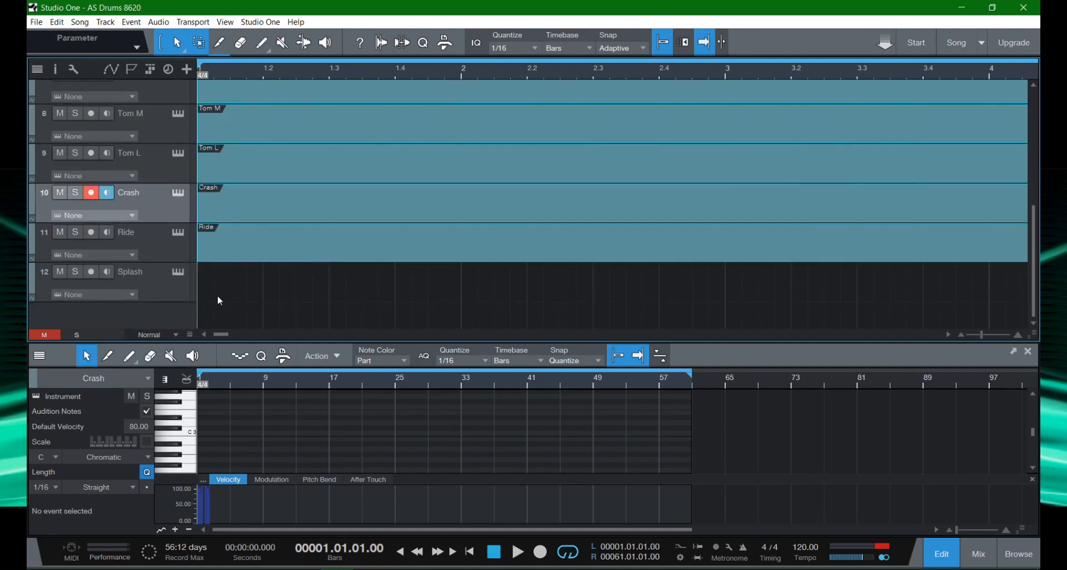
{"action": "key", "text": "Delete"}
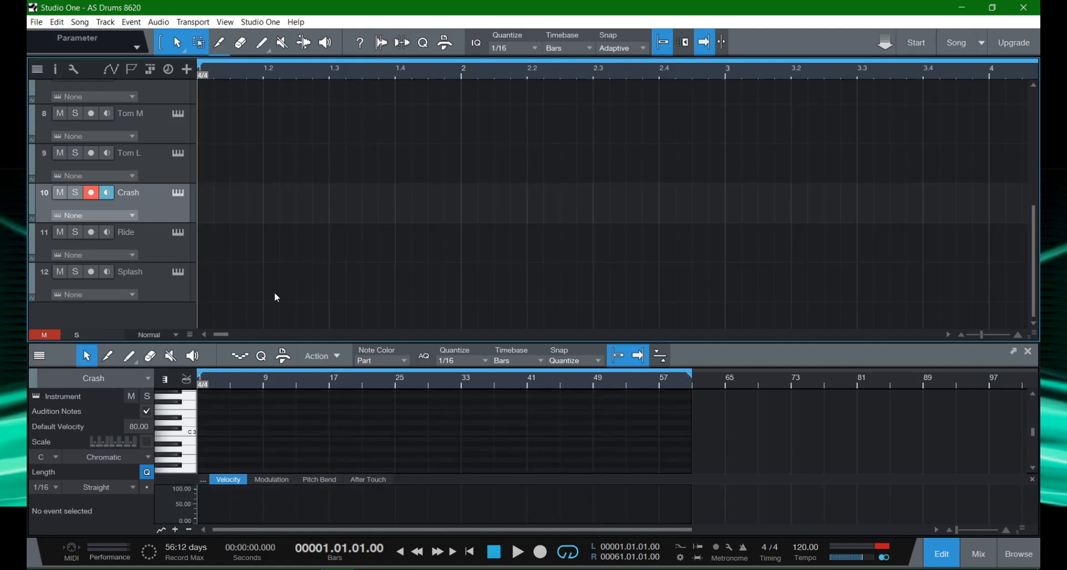
Delete the remaining part on the Snare Top track.
{"action": "scroll", "coordinate": [302, 291], "scroll_direction": "up", "scroll_amount": 7}
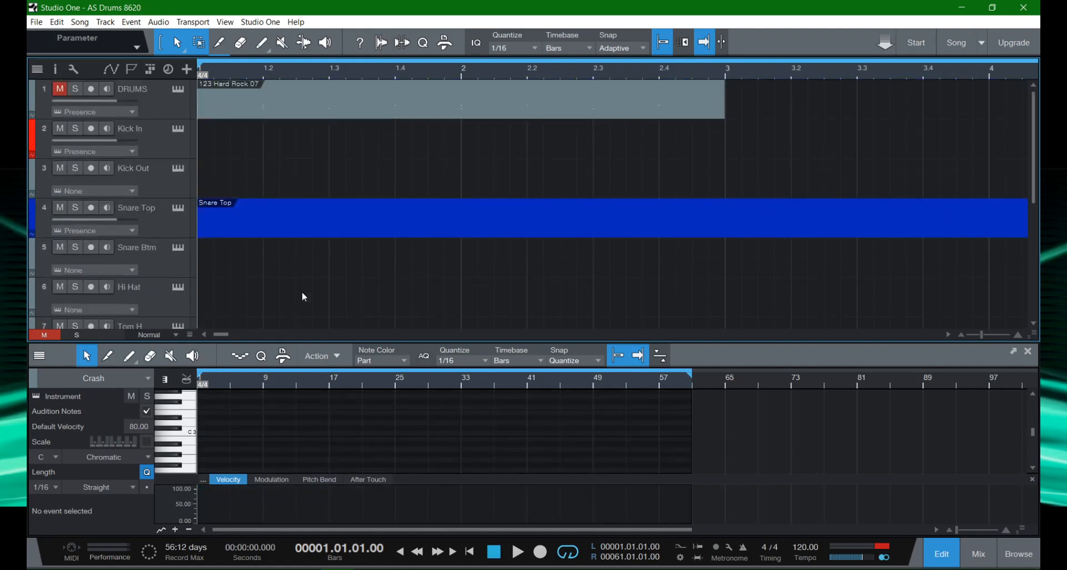
{"action": "left_click", "coordinate": [284, 228]}
{"action": "key", "text": "Delete"}
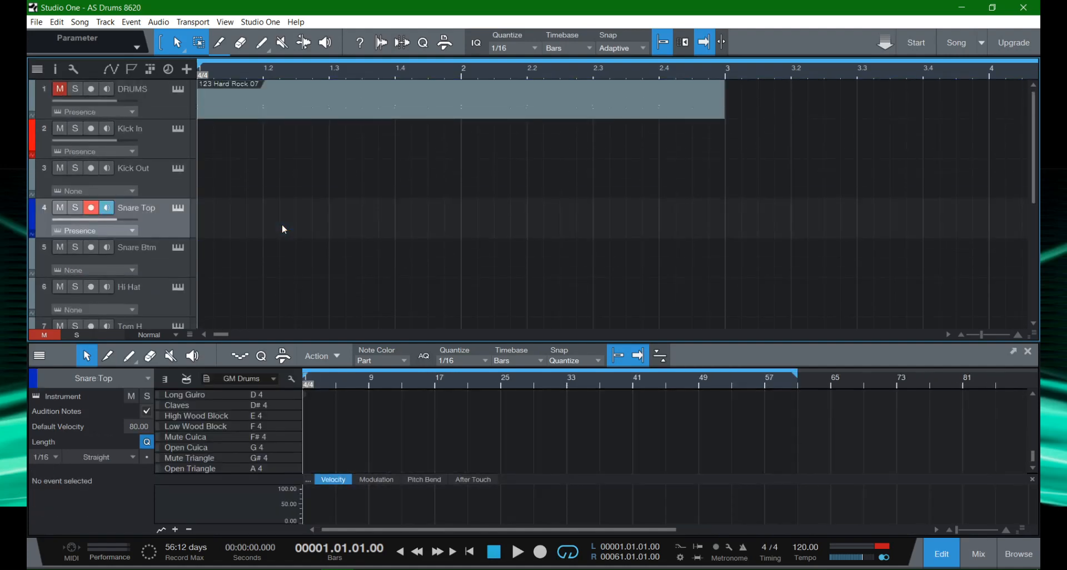
Color the DRUMS track and its part dark blue.
{"action": "left_click", "coordinate": [256, 114]}
{"action": "left_click", "coordinate": [33, 94]}
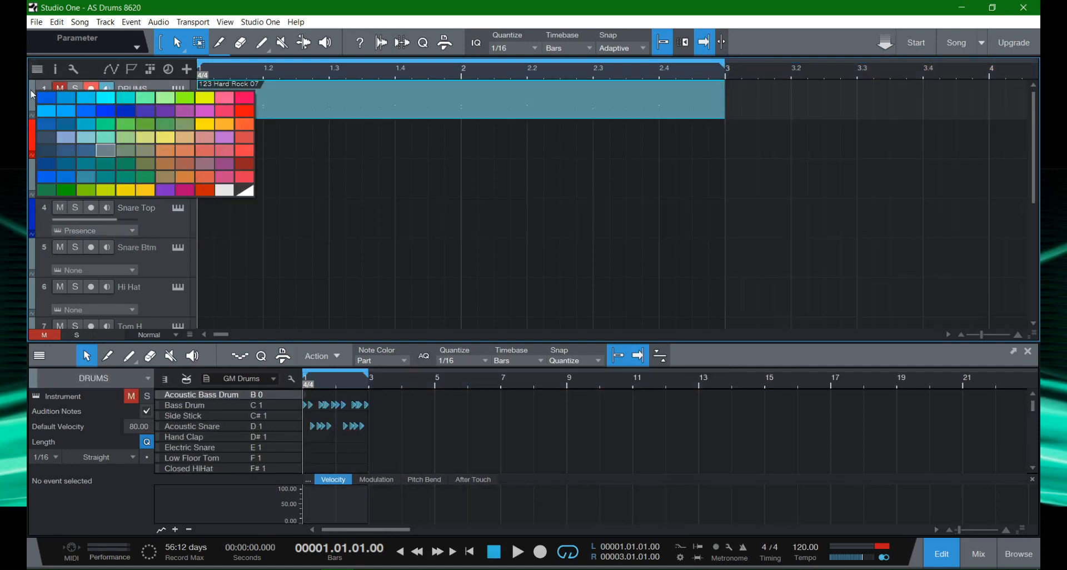
{"action": "left_click", "coordinate": [128, 116]}
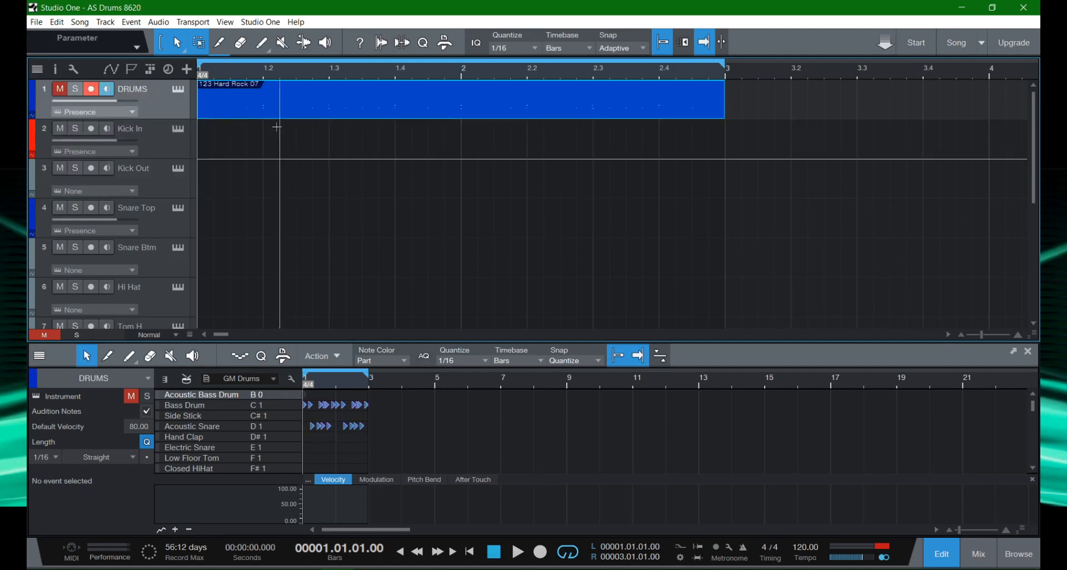
Look through the DRUMS part's notes in drum view and select all of its Bass Drum notes.
{"action": "left_click", "coordinate": [224, 113]}
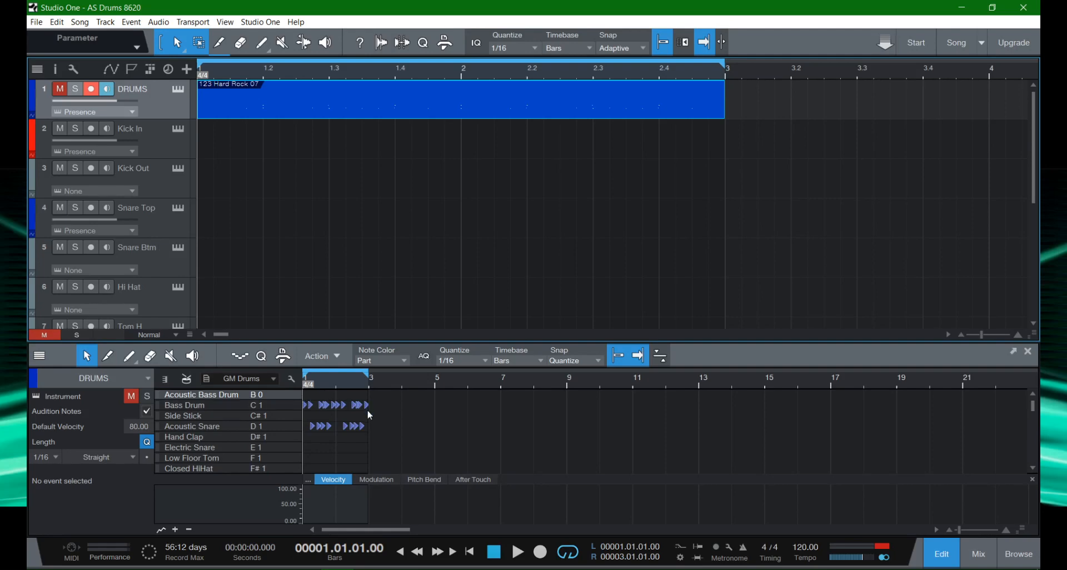
{"action": "scroll", "coordinate": [351, 416], "scroll_direction": "down", "scroll_amount": 2}
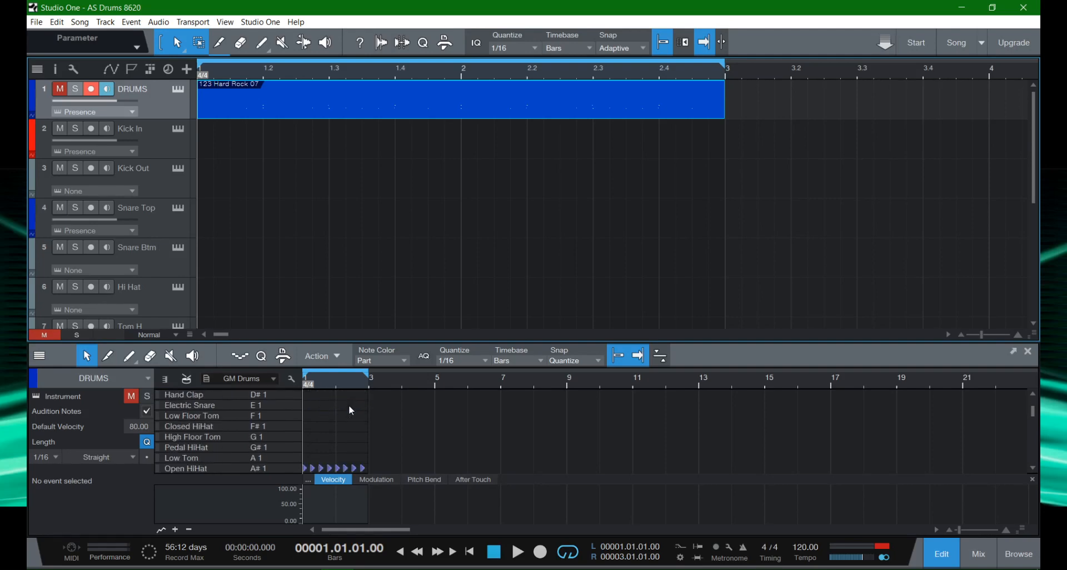
{"action": "scroll", "coordinate": [351, 410], "scroll_direction": "up", "scroll_amount": 2}
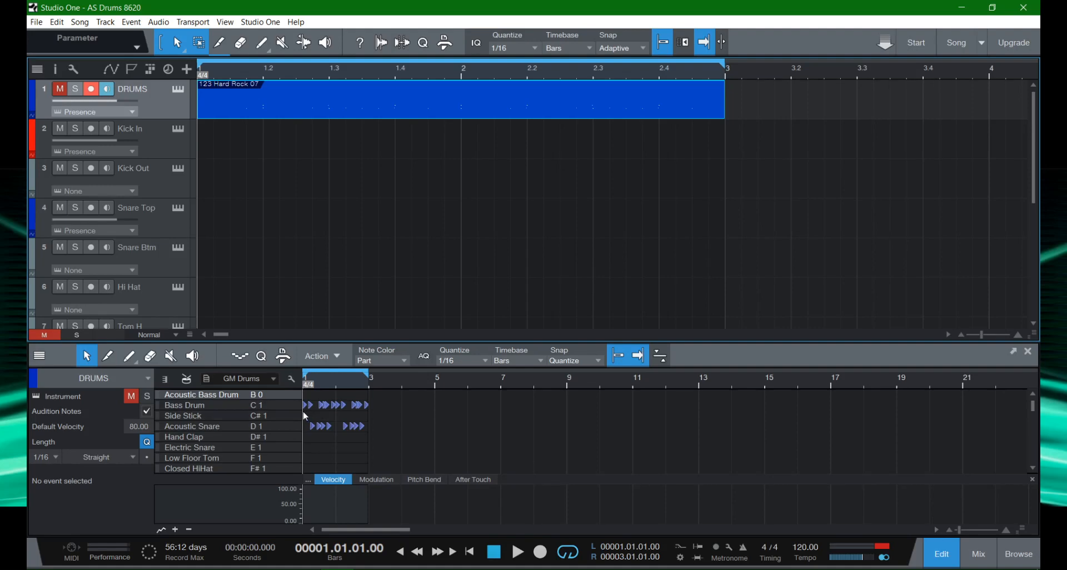
{"action": "left_click_drag", "start_coordinate": [304, 420], "coordinate": [370, 400]}
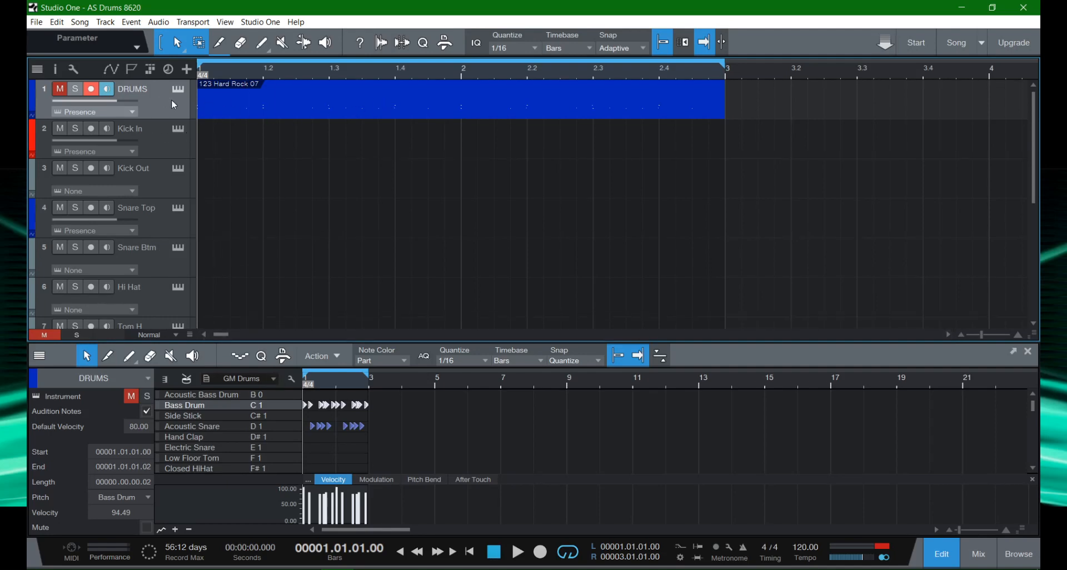
Show the DRUMS part in piano view, try exploding its pitches to tracks, and undo it.
{"action": "left_click", "coordinate": [165, 378]}
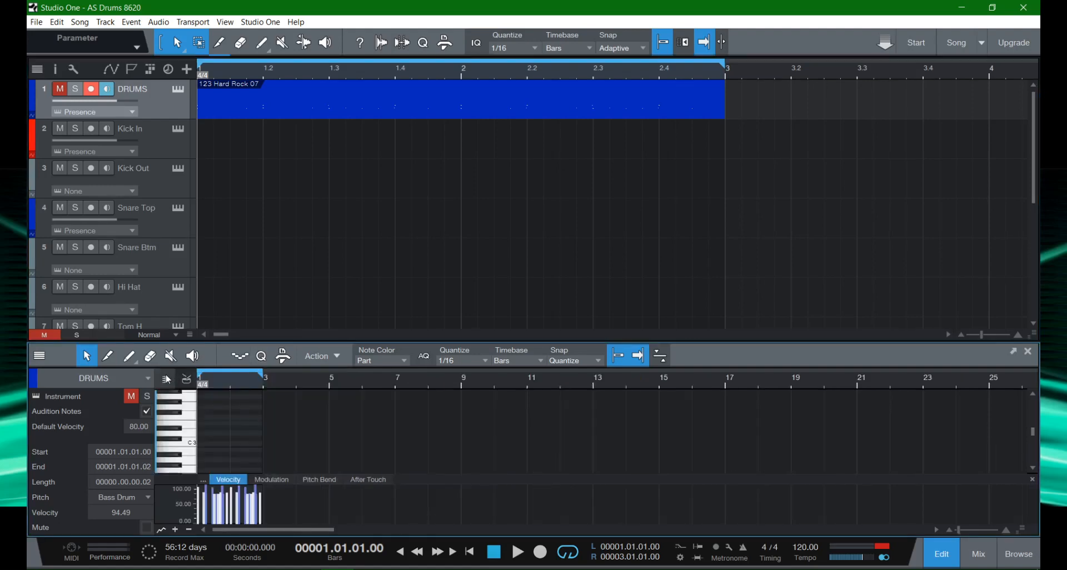
{"action": "right_click", "coordinate": [226, 115]}
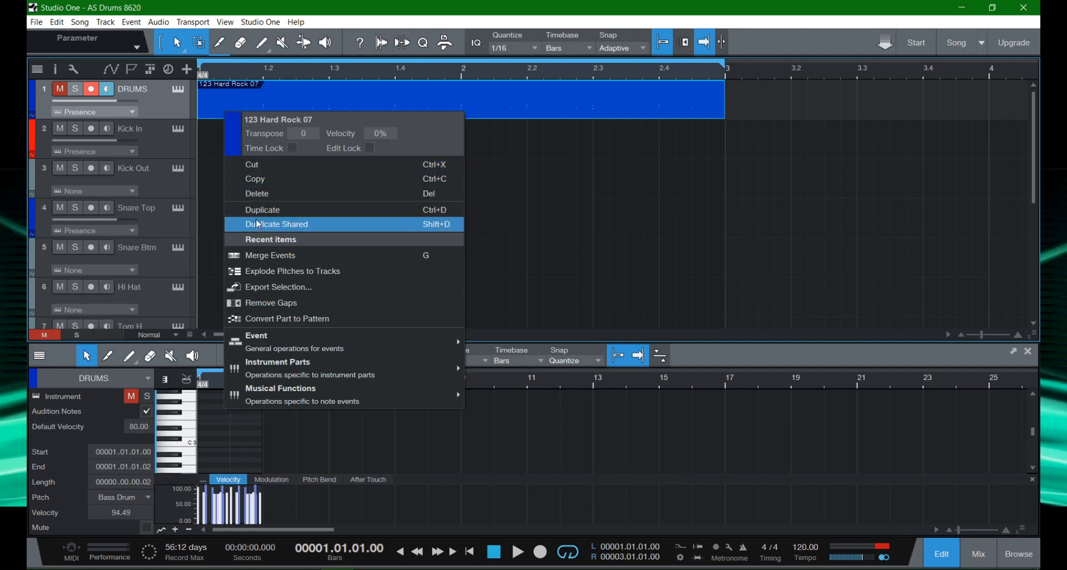
{"action": "left_click", "coordinate": [289, 272]}
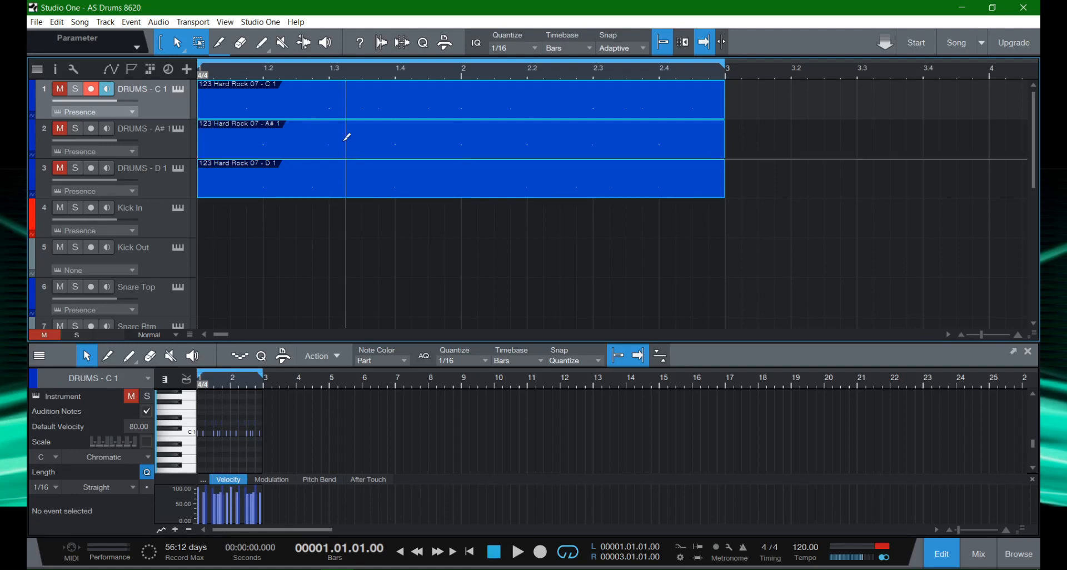
{"action": "key", "text": "ctrl+z"}
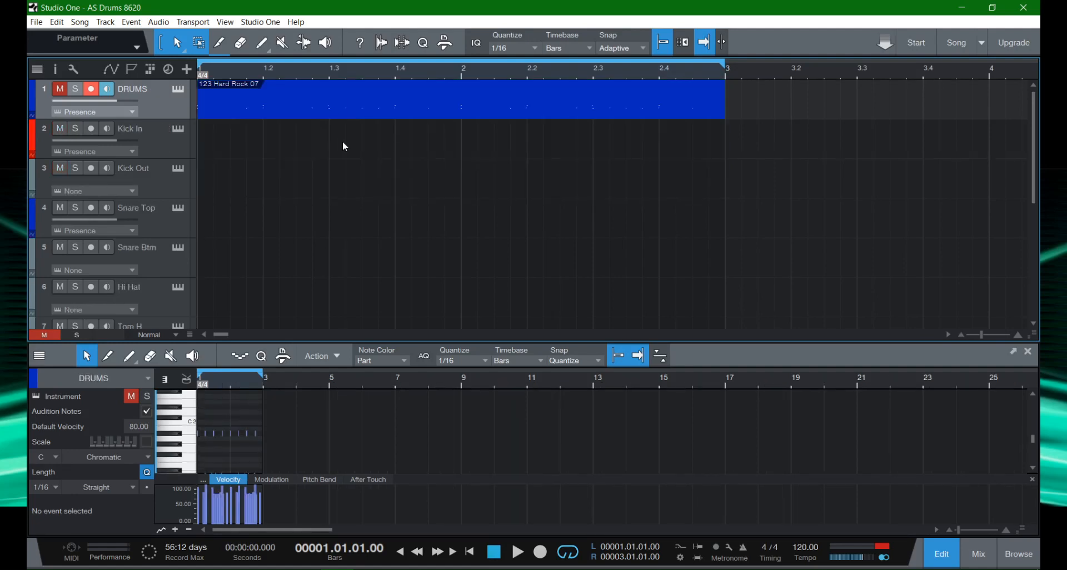
Show the DRUMS part in drum view with GM Drums pitch names and explode its pitches to tracks.
{"action": "left_click", "coordinate": [178, 90]}
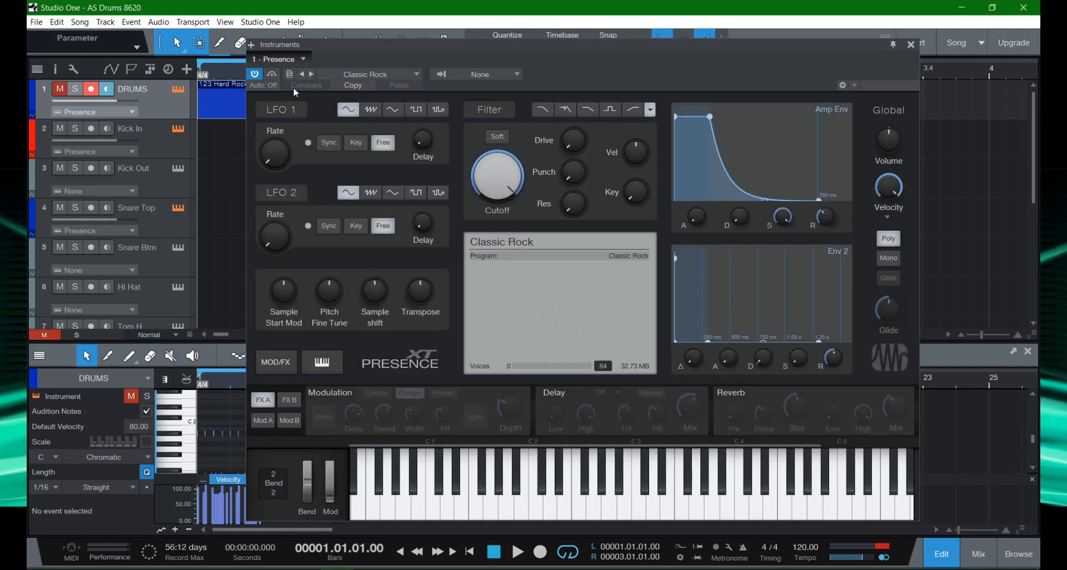
{"action": "left_click", "coordinate": [911, 44]}
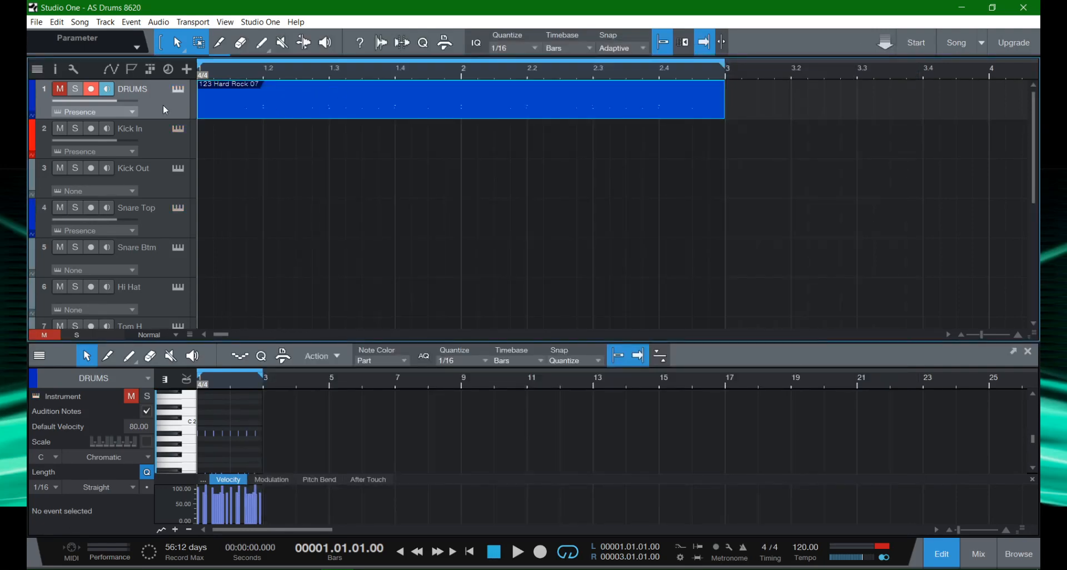
{"action": "left_click", "coordinate": [187, 382]}
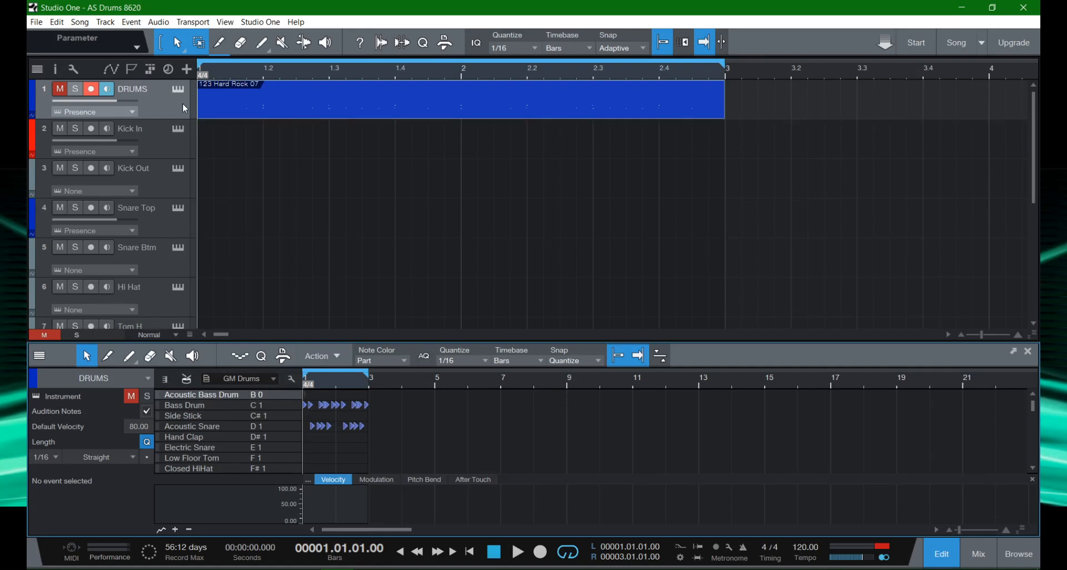
{"action": "right_click", "coordinate": [226, 106]}
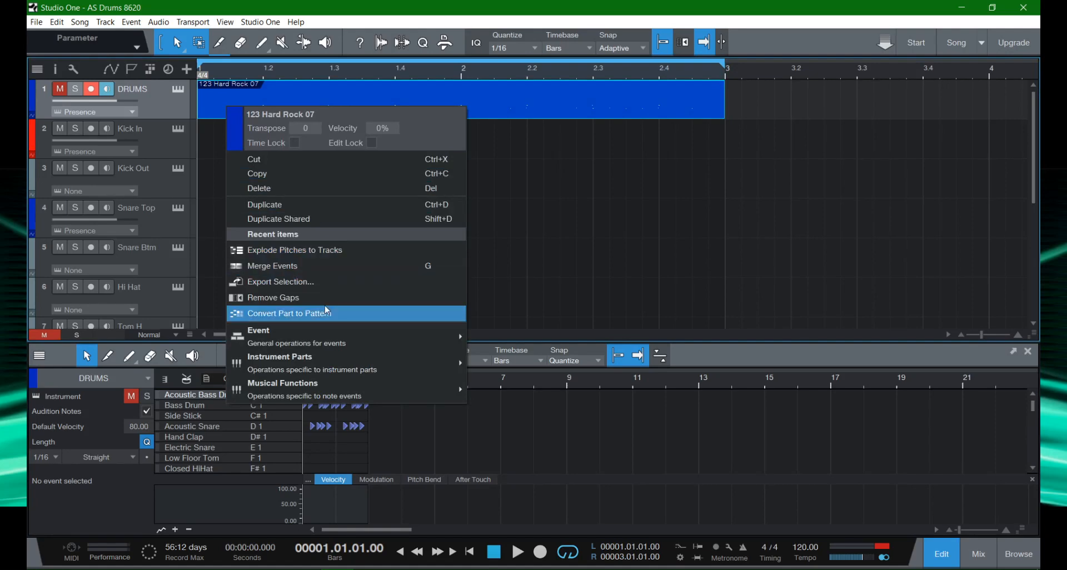
{"action": "left_click", "coordinate": [325, 251]}
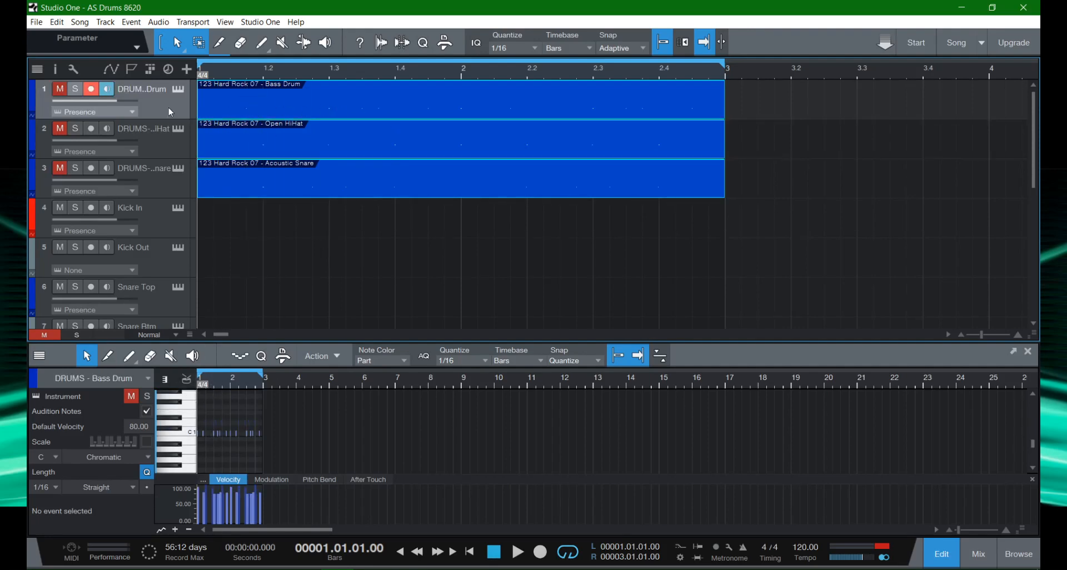
Inspect the separated Bass Drum, Acoustic Snare and Open HiHat parts and undo exploding the pitches.
{"action": "left_click", "coordinate": [271, 106]}
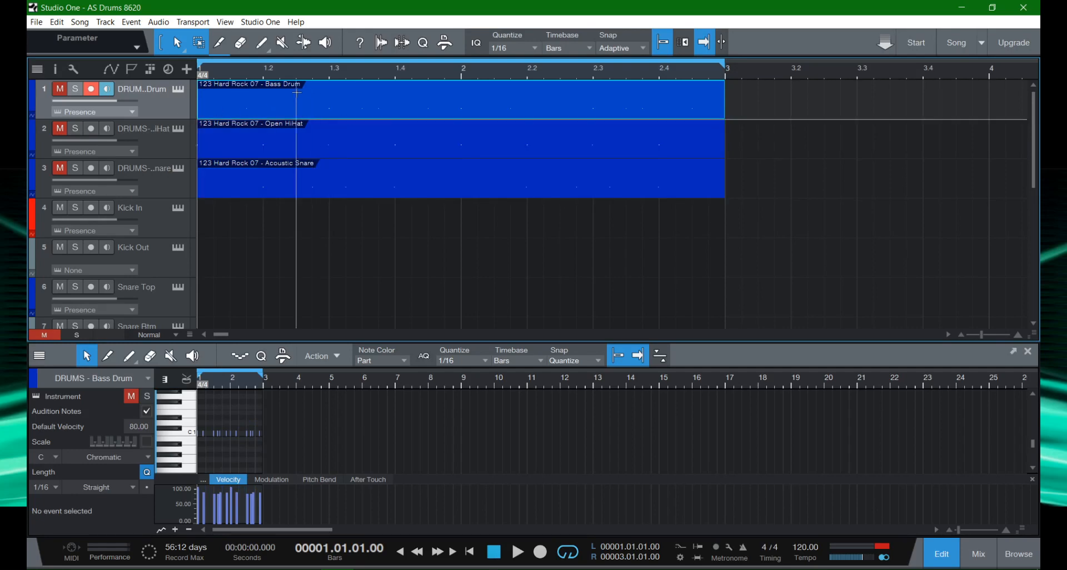
{"action": "key", "text": "e"}
{"action": "key", "text": "e"}
{"action": "key", "text": "e"}
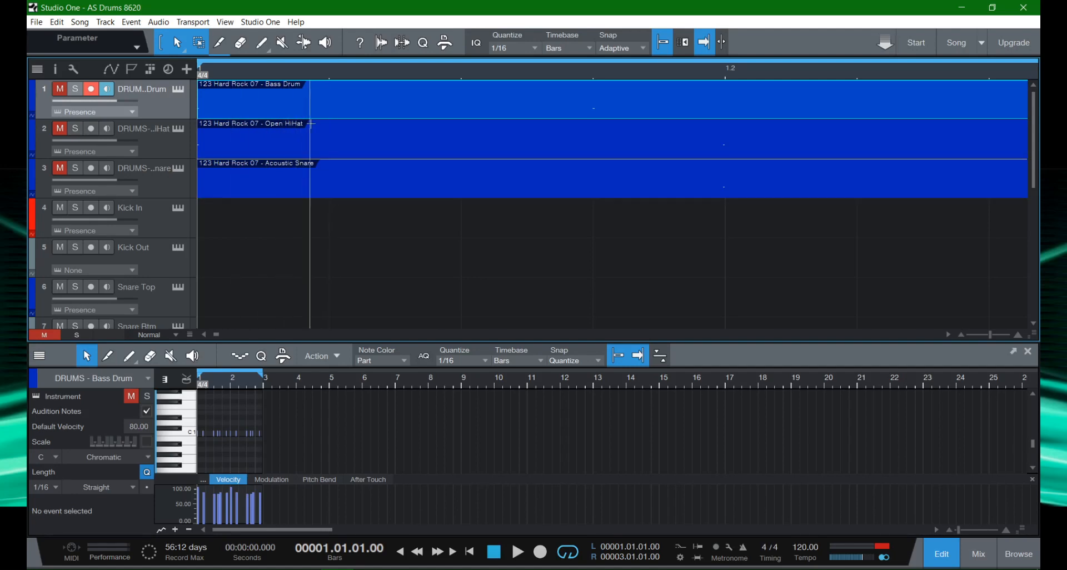
{"action": "left_click", "coordinate": [331, 183]}
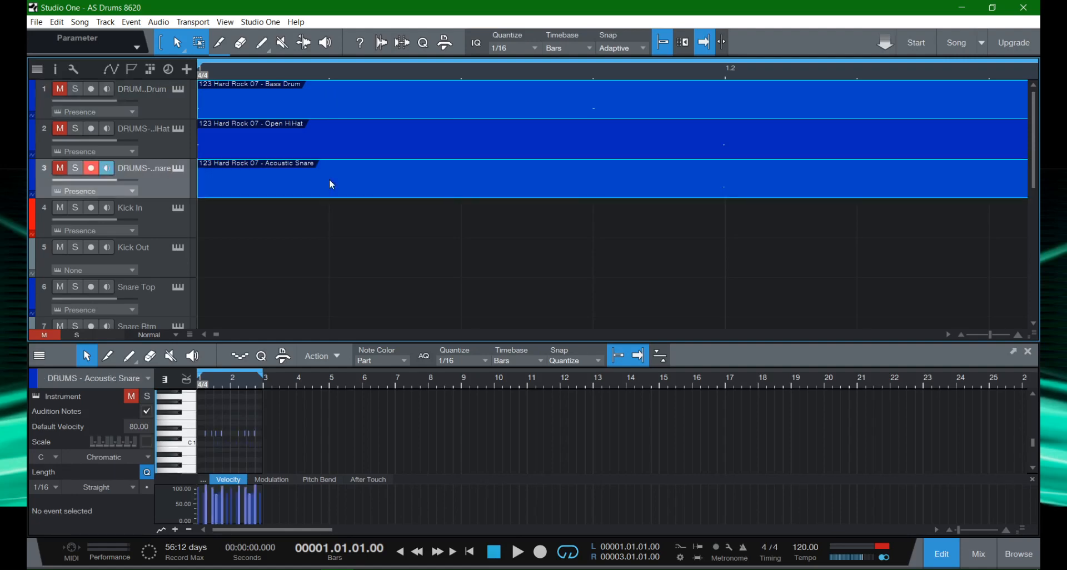
{"action": "left_click", "coordinate": [332, 144]}
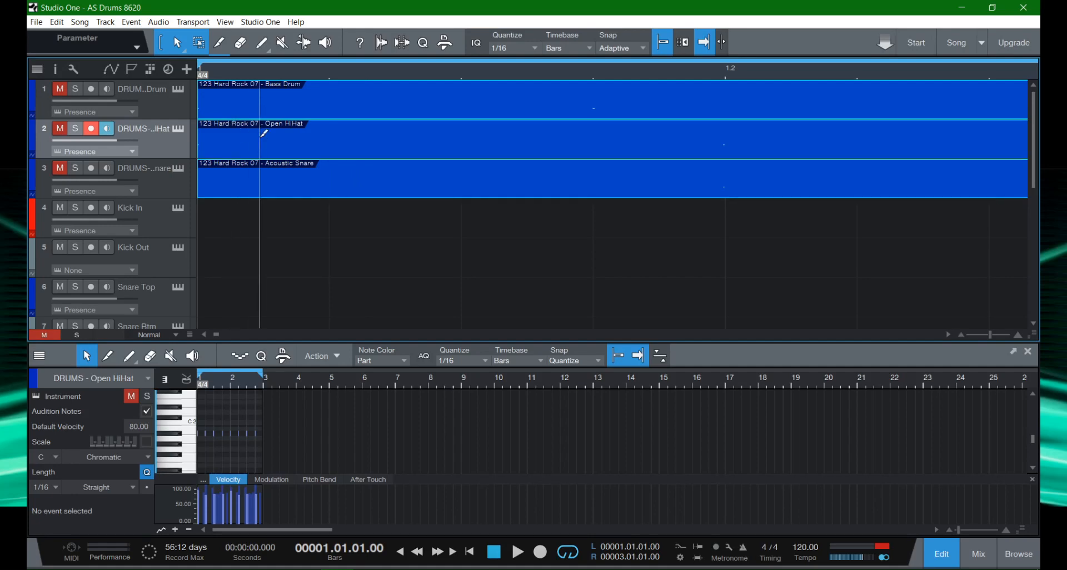
{"action": "key", "text": "ctrl+z"}
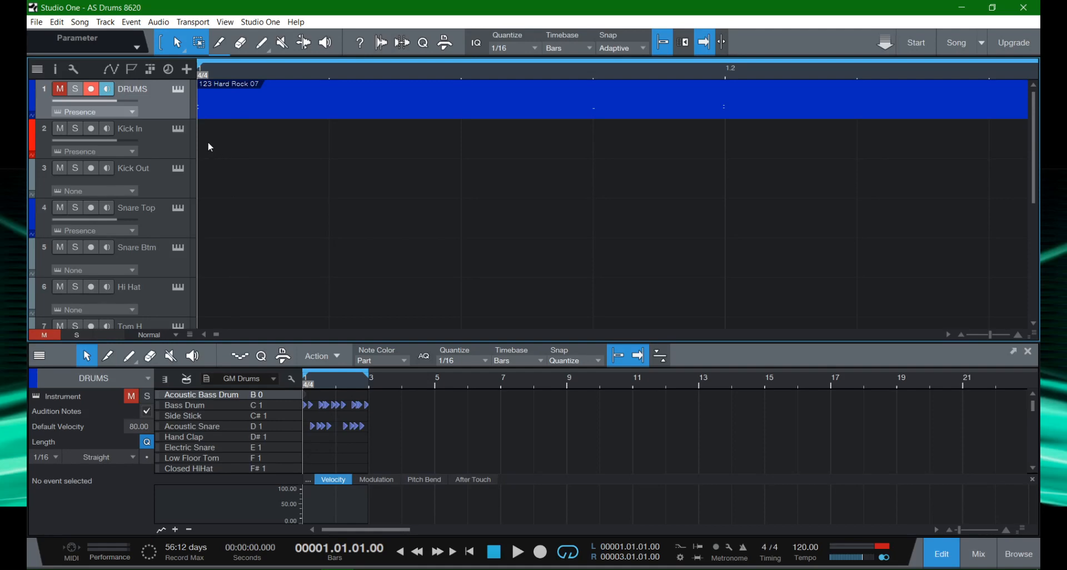
Duplicate the DRUMS track without its part.
{"action": "right_click", "coordinate": [168, 111]}
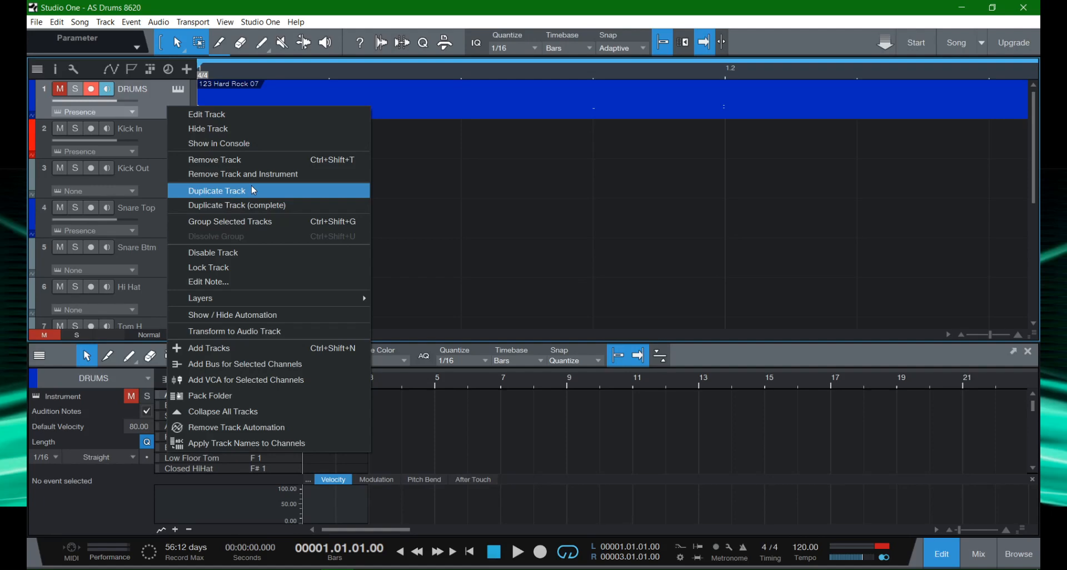
{"action": "left_click", "coordinate": [436, 182]}
{"action": "left_click", "coordinate": [108, 21]}
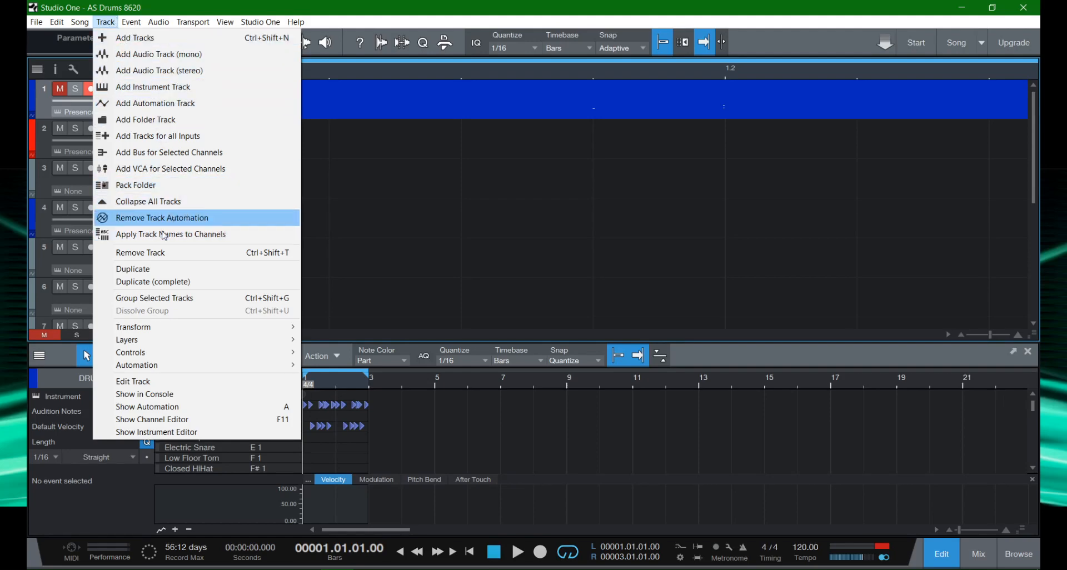
{"action": "left_click", "coordinate": [155, 270]}
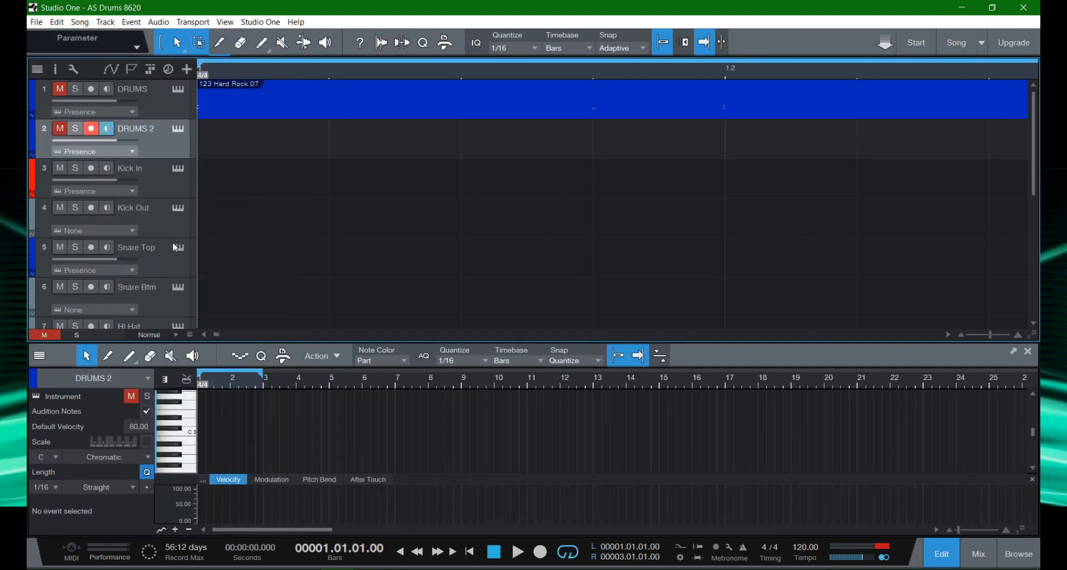
Compare the editor views of the DRUMS and DRUMS 2 tracks and remove the duplicated DRUMS 2 track.
{"action": "left_click", "coordinate": [229, 109]}
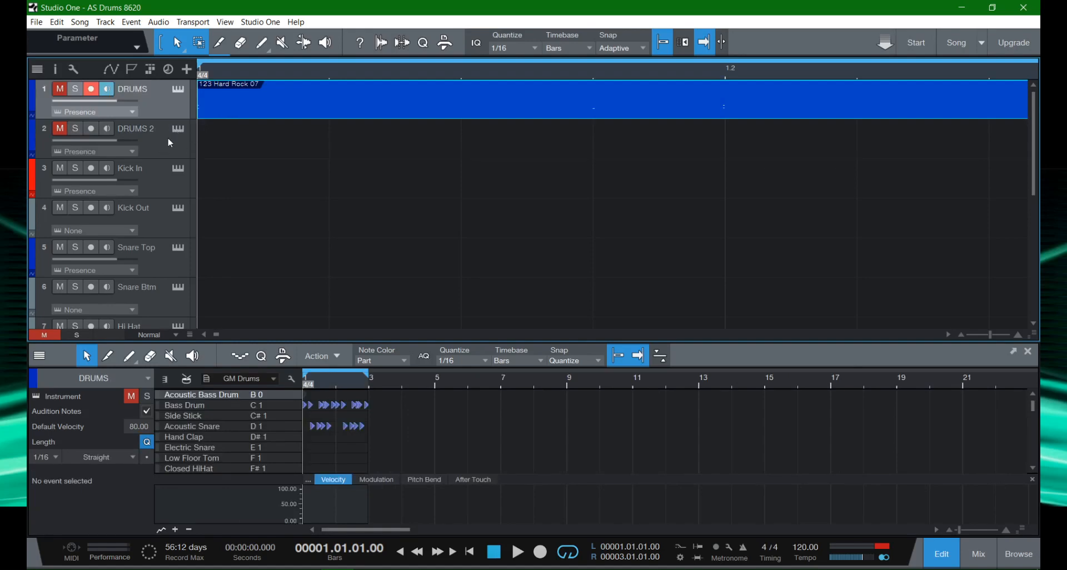
{"action": "left_click", "coordinate": [158, 149]}
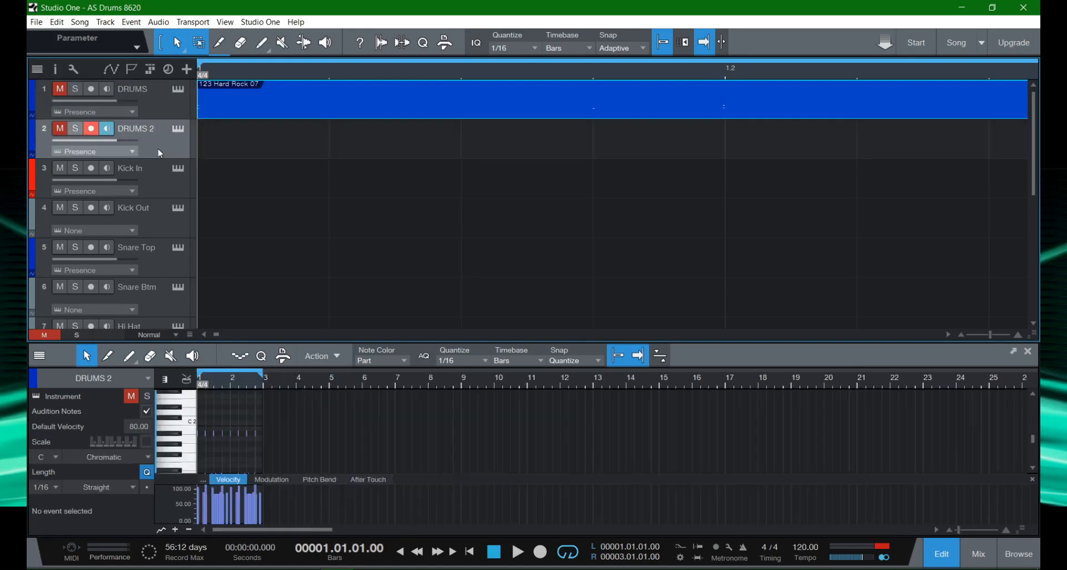
{"action": "left_click", "coordinate": [105, 23]}
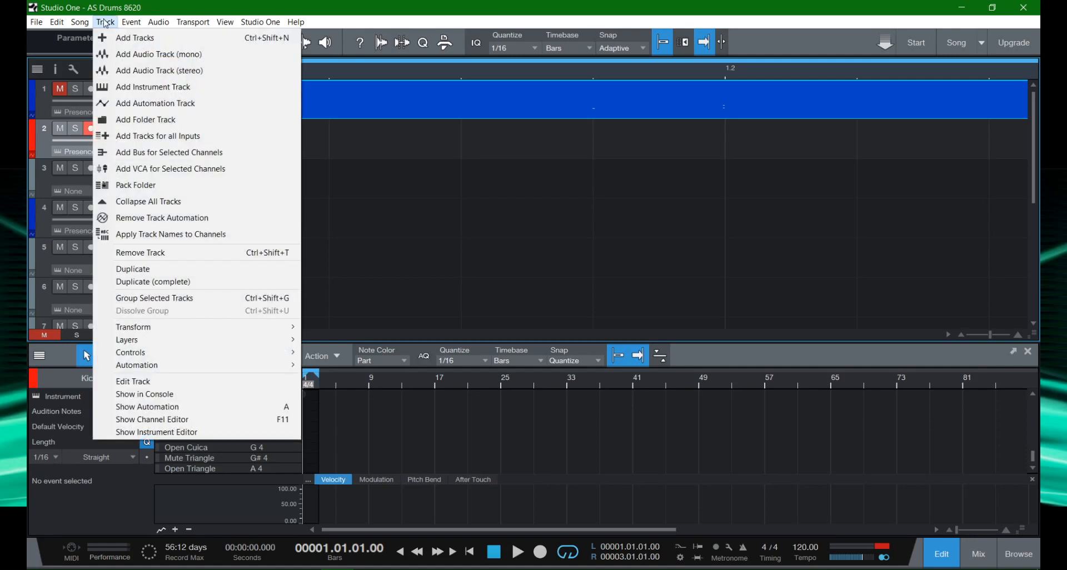
Make a complete duplicate of the DRUMS track, including its part and a separate instrument.
{"action": "left_click", "coordinate": [168, 282]}
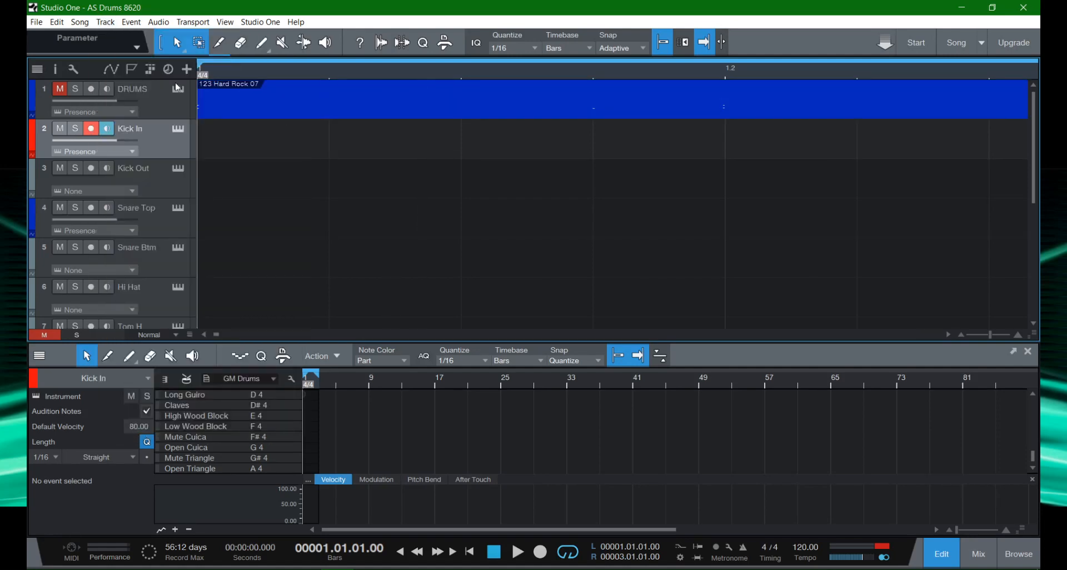
{"action": "left_click", "coordinate": [170, 107]}
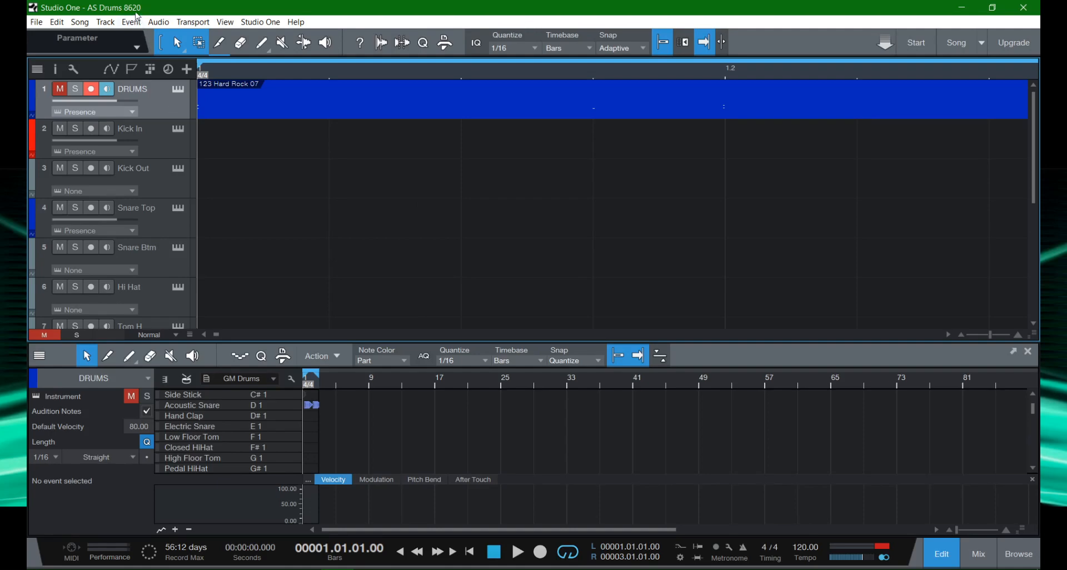
{"action": "left_click", "coordinate": [106, 22]}
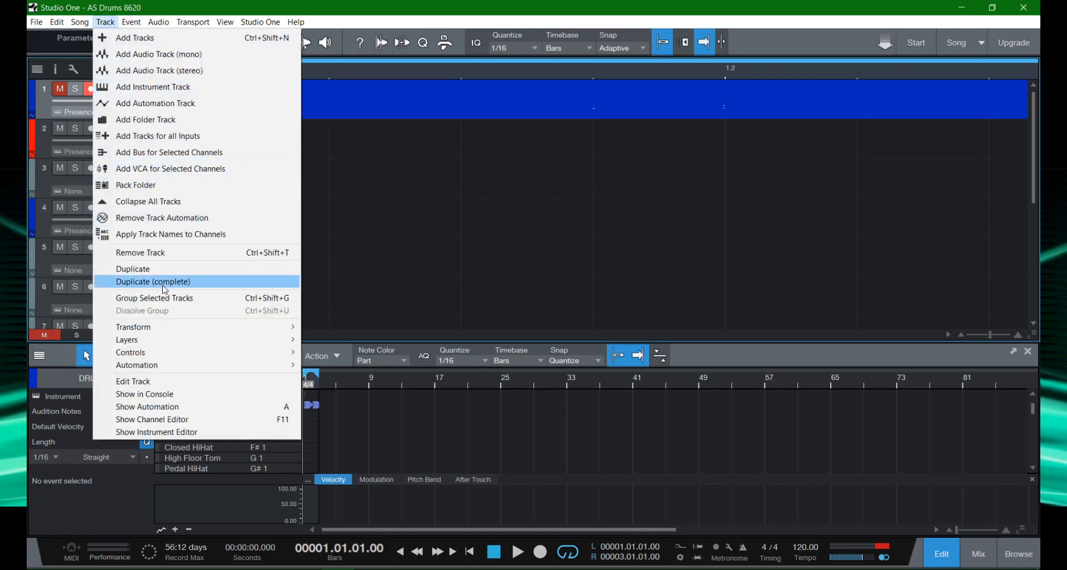
{"action": "left_click", "coordinate": [166, 283]}
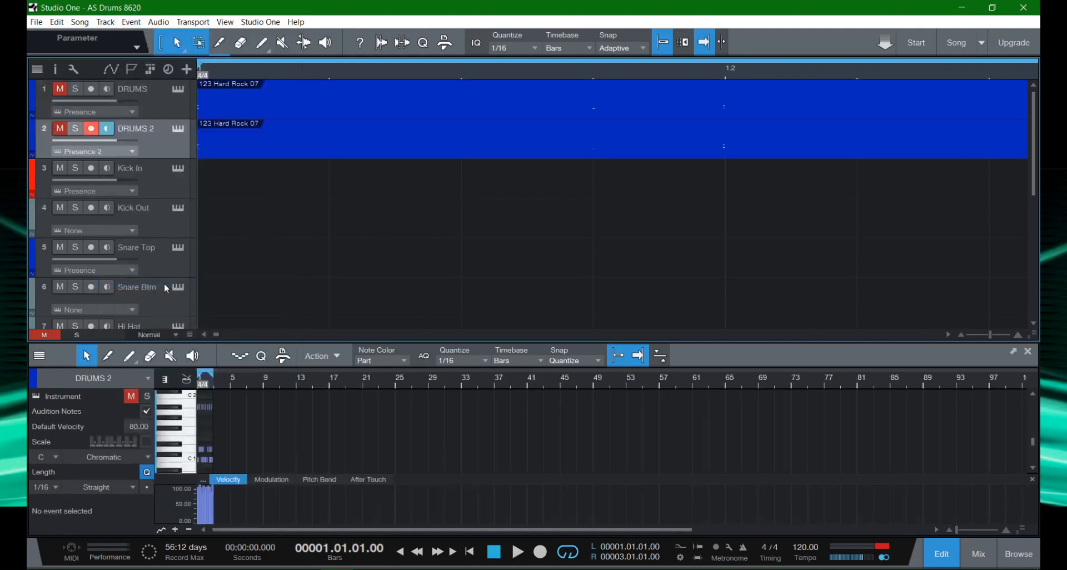
Check the instrument outputs assigned to the DRUMS and DRUMS 2 tracks.
{"action": "left_click", "coordinate": [224, 155]}
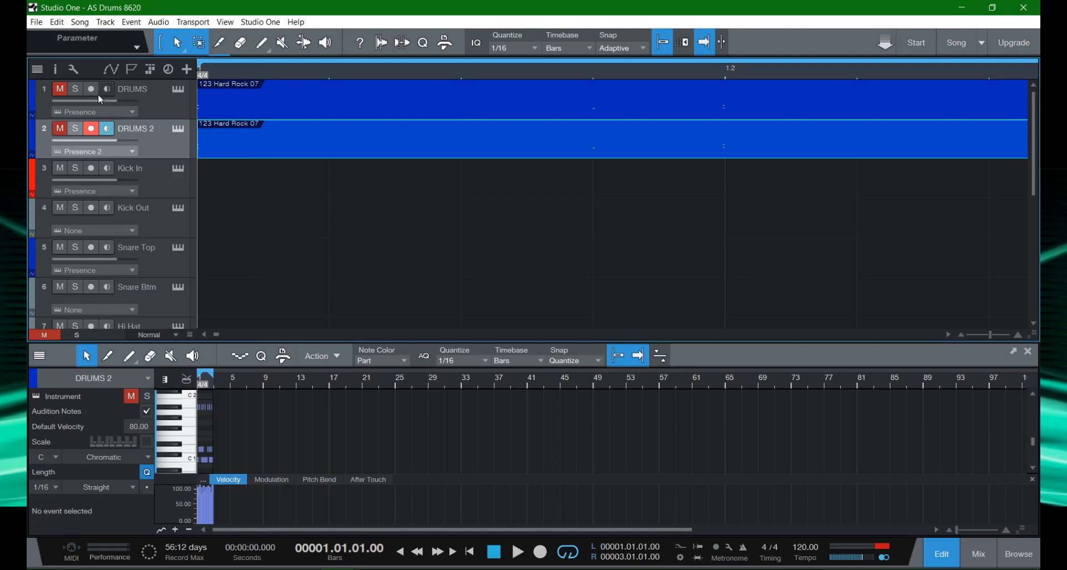
{"action": "left_click", "coordinate": [164, 114]}
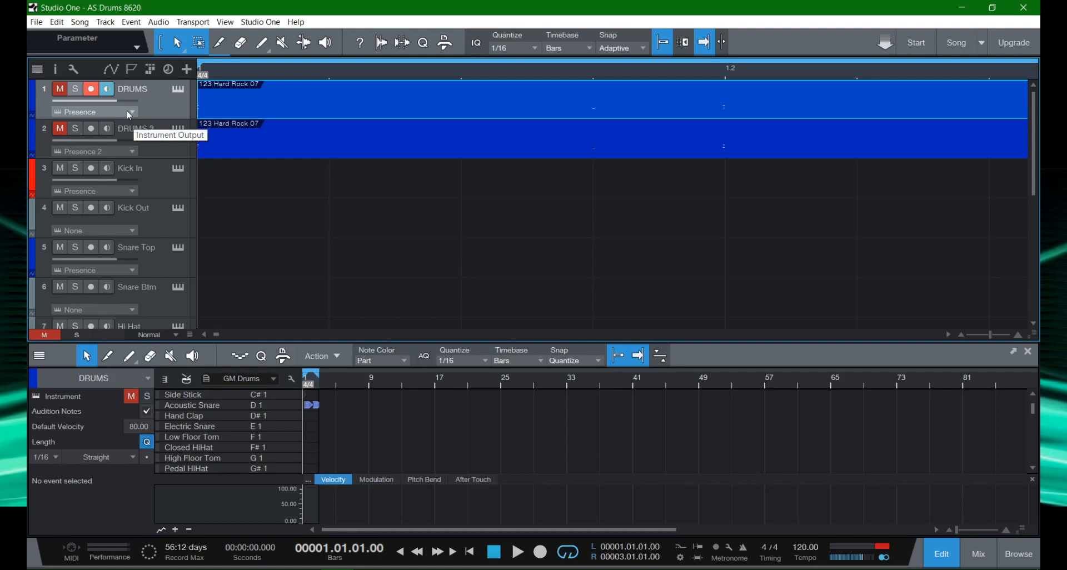
{"action": "left_click", "coordinate": [120, 153]}
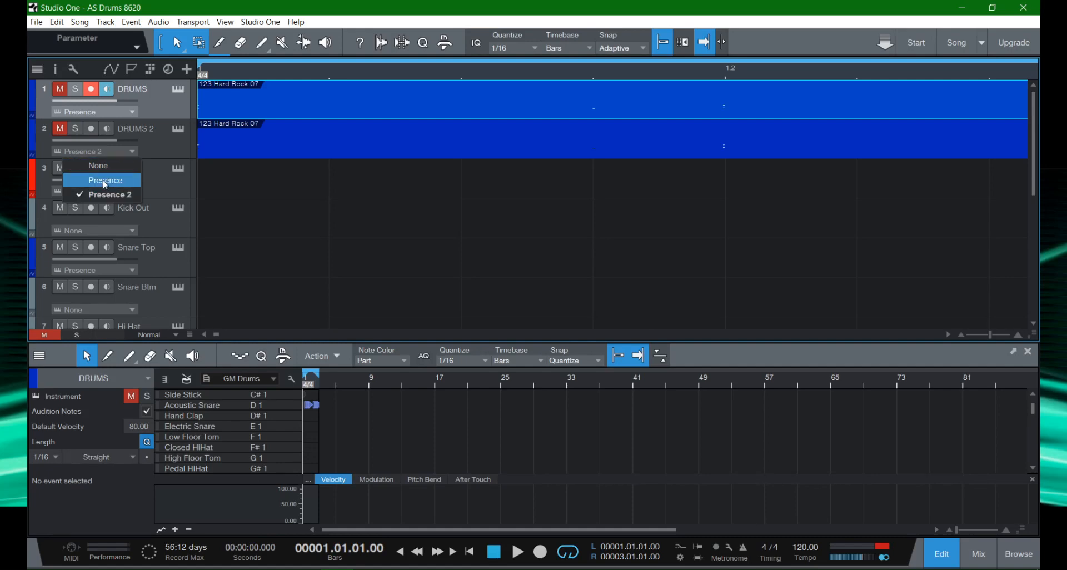
{"action": "left_click", "coordinate": [171, 151]}
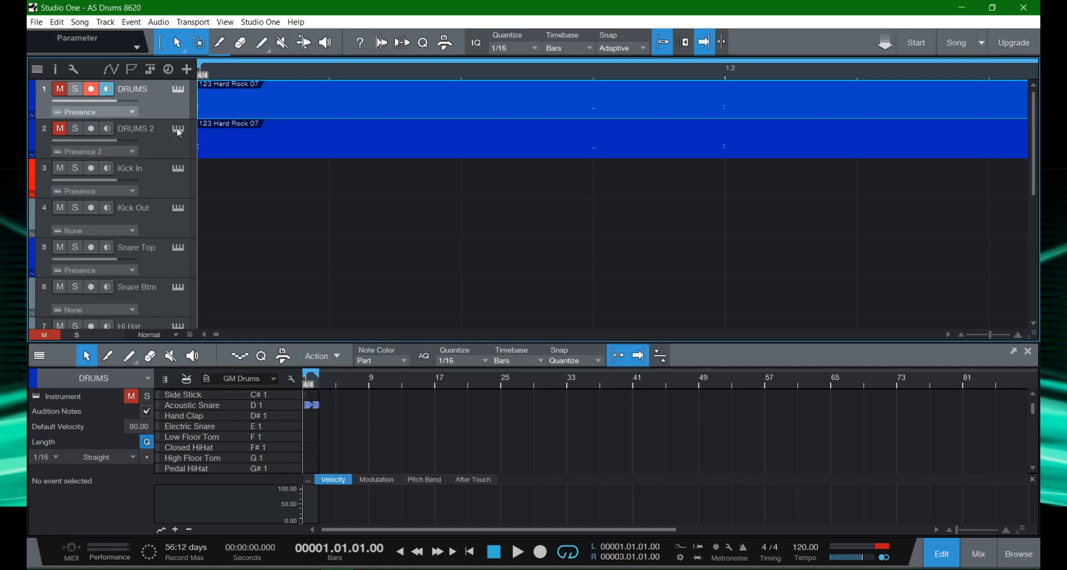
Rename the original DRUMS track's Presence instrument as COMP and close the instrument editor.
{"action": "left_click", "coordinate": [178, 130]}
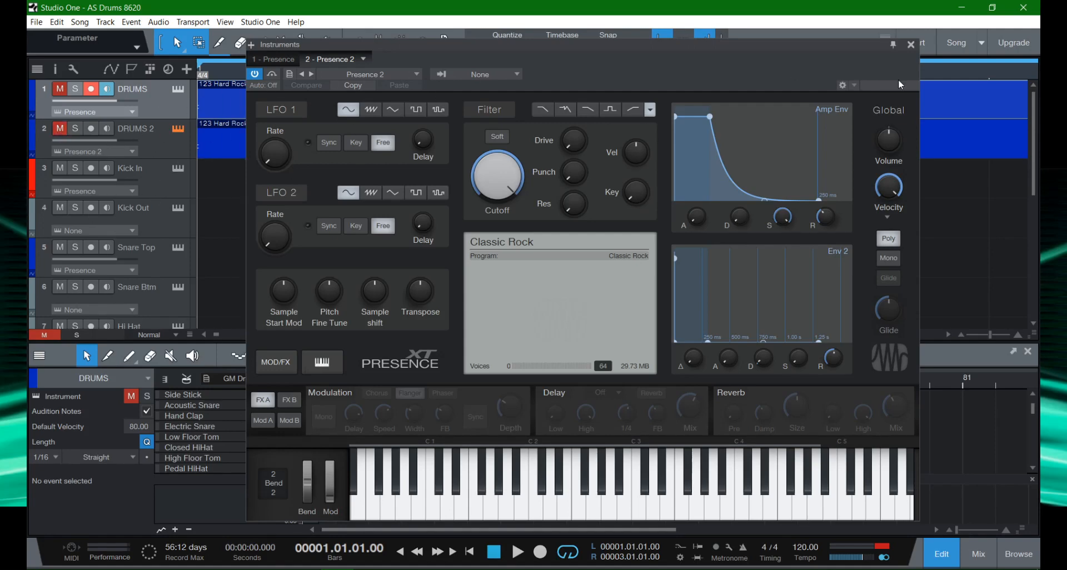
{"action": "left_click", "coordinate": [278, 58]}
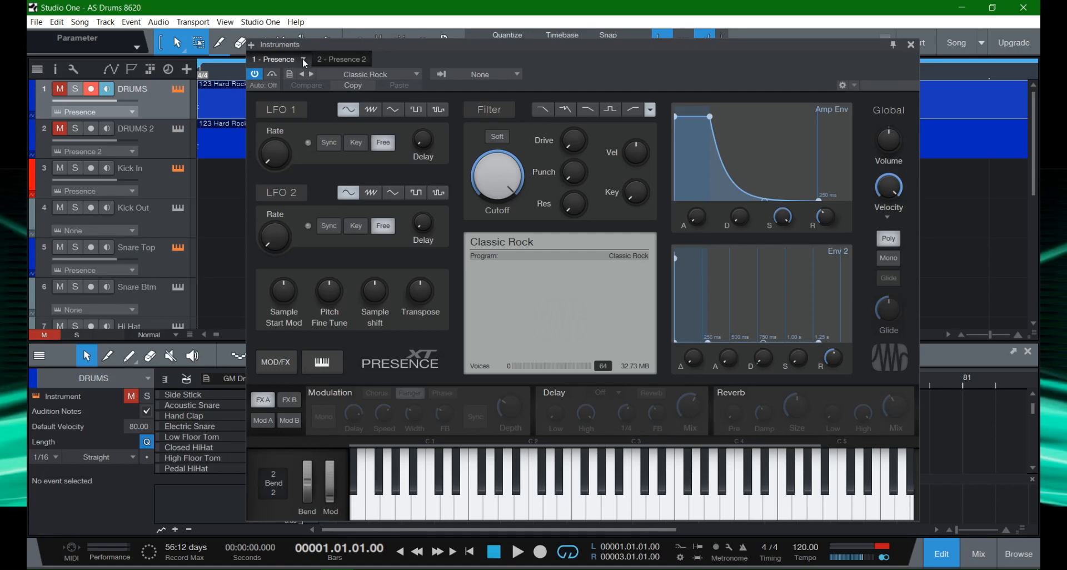
{"action": "left_click", "coordinate": [303, 60]}
{"action": "left_click", "coordinate": [301, 73]}
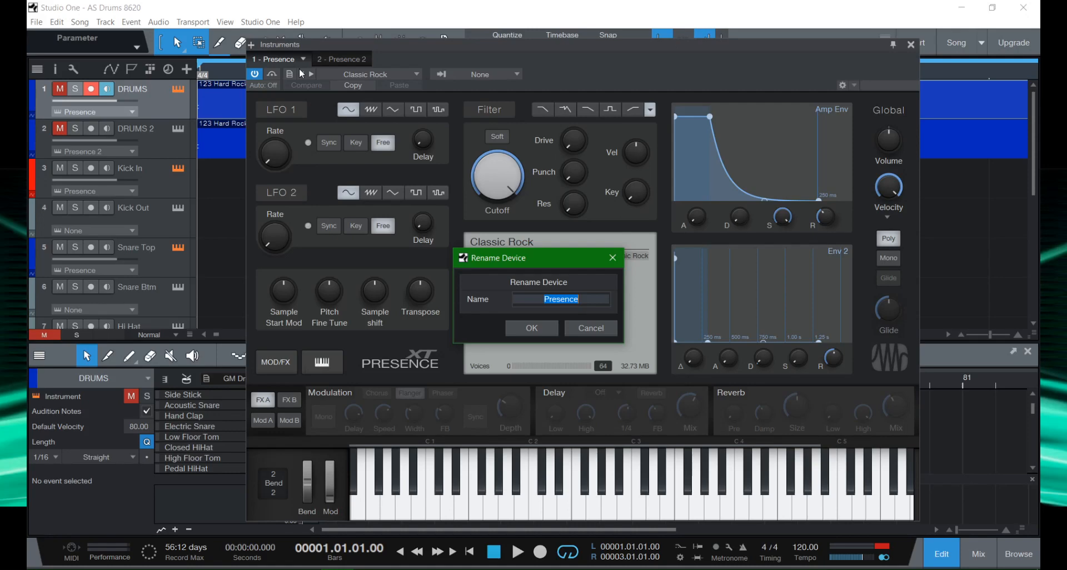
{"action": "type", "text": "COMP"}
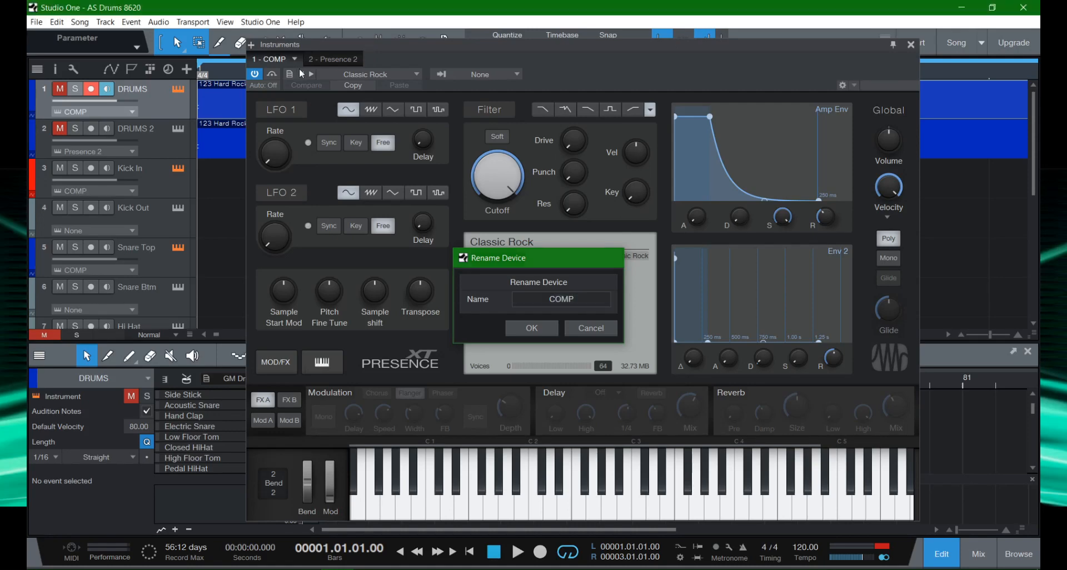
{"action": "key", "text": "Return"}
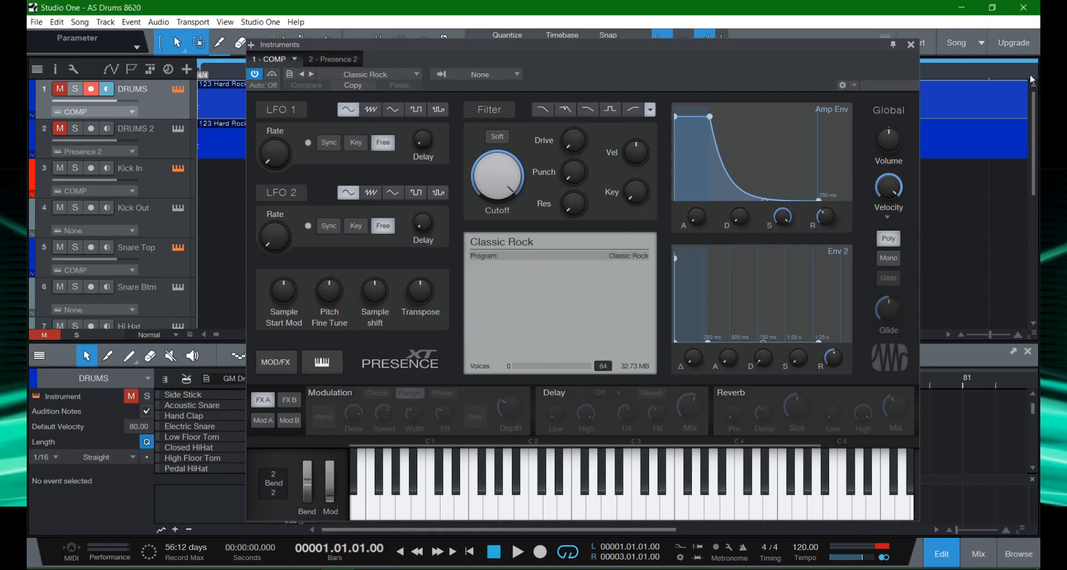
{"action": "left_click", "coordinate": [910, 45]}
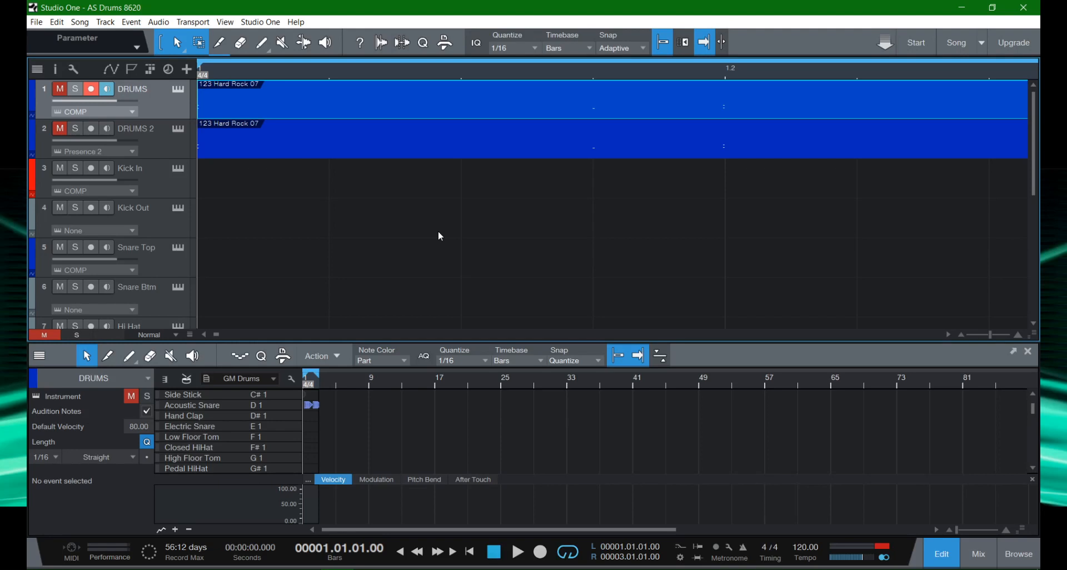
Audition the Acoustic Snare, Bass Drum, Acoustic Bass Drum and Side Stick pitches for the DRUMS track.
{"action": "scroll", "coordinate": [236, 424], "scroll_direction": "up", "scroll_amount": 1}
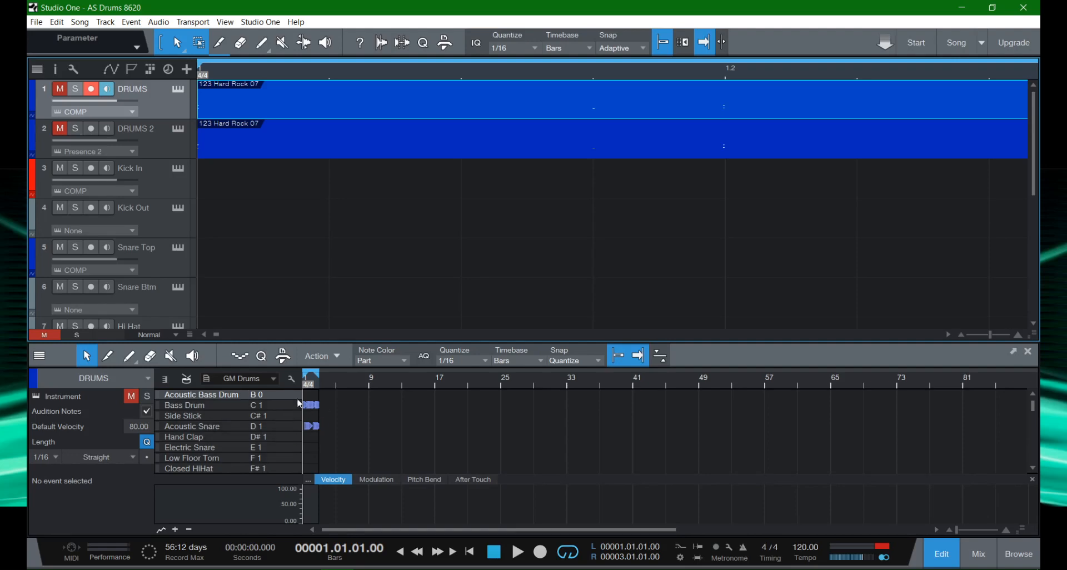
{"action": "left_click", "coordinate": [215, 426]}
{"action": "left_click", "coordinate": [218, 406]}
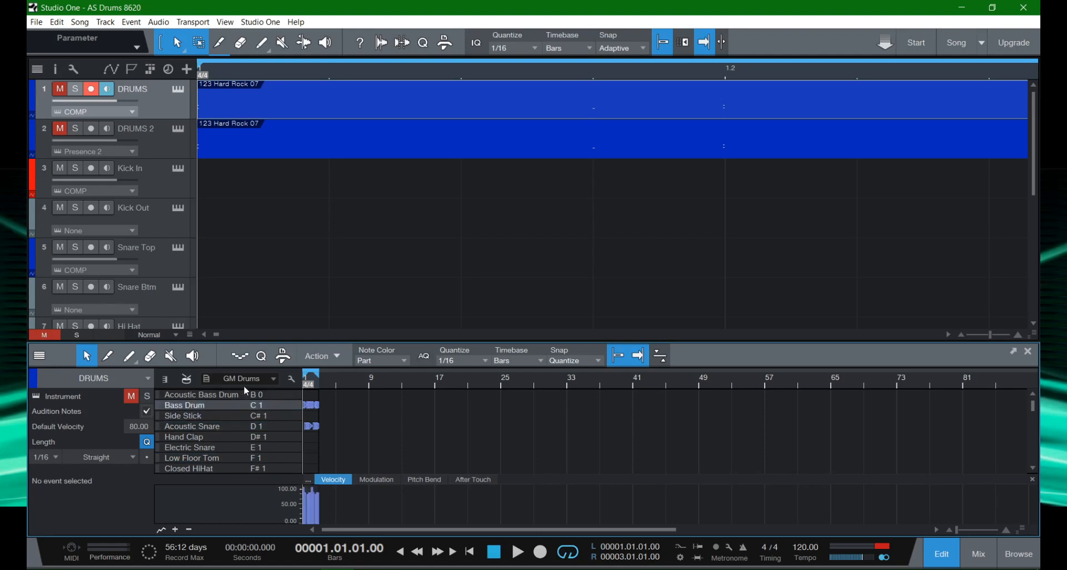
{"action": "left_click", "coordinate": [245, 394]}
{"action": "left_click", "coordinate": [245, 415]}
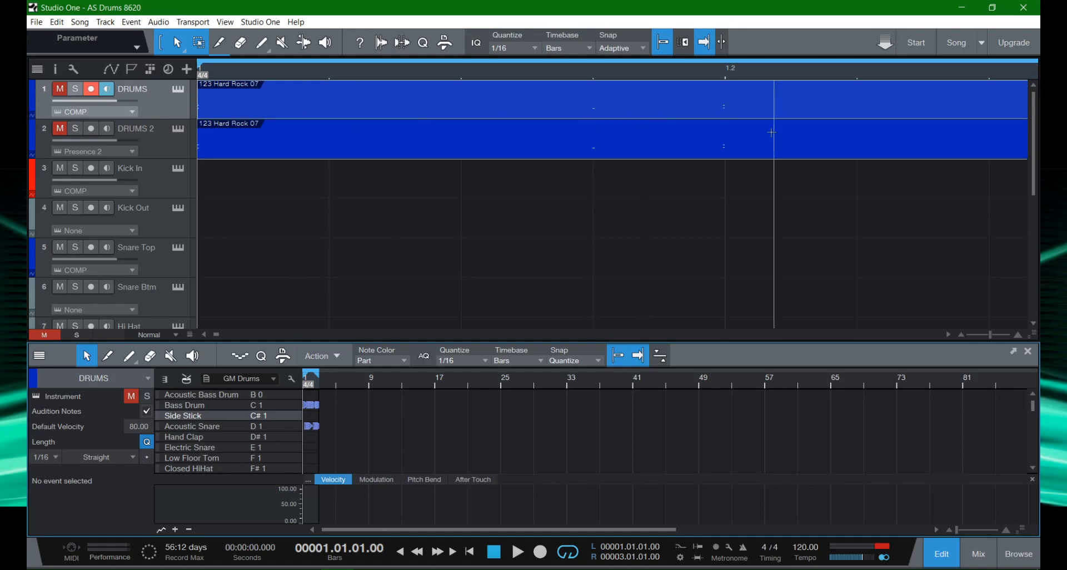
View the DRUMS 2 track's Presence 2 instrument and look through the remaining drum tracks.
{"action": "left_click", "coordinate": [181, 151]}
{"action": "left_click", "coordinate": [154, 185]}
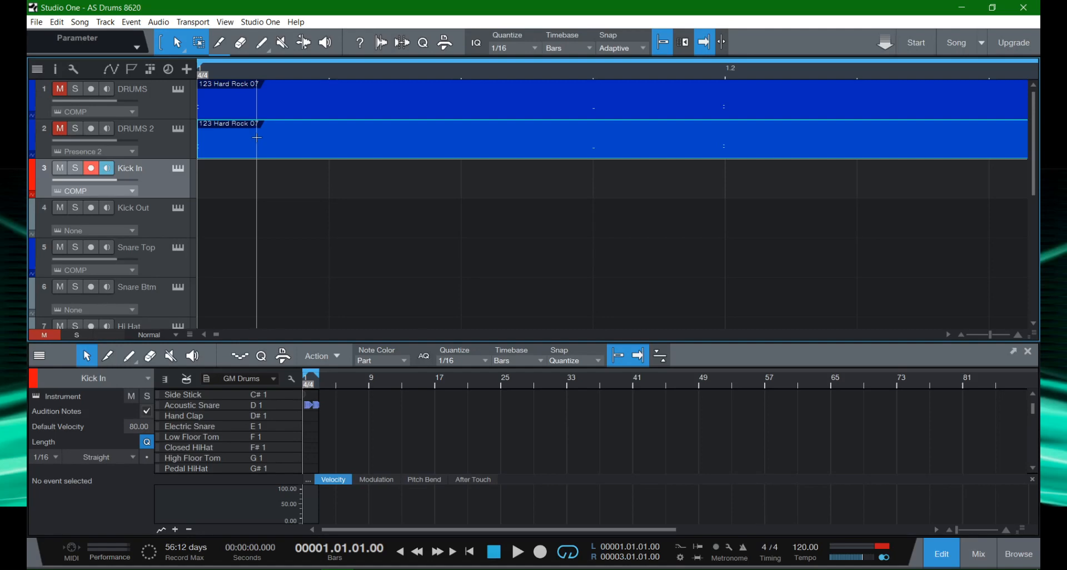
{"action": "left_click", "coordinate": [176, 129]}
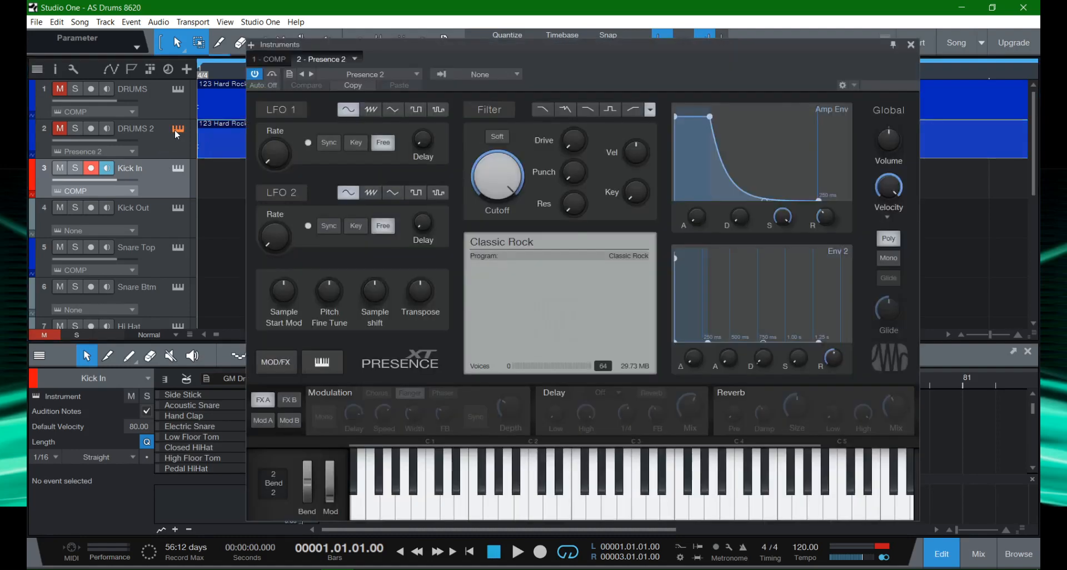
{"action": "left_click", "coordinate": [910, 45]}
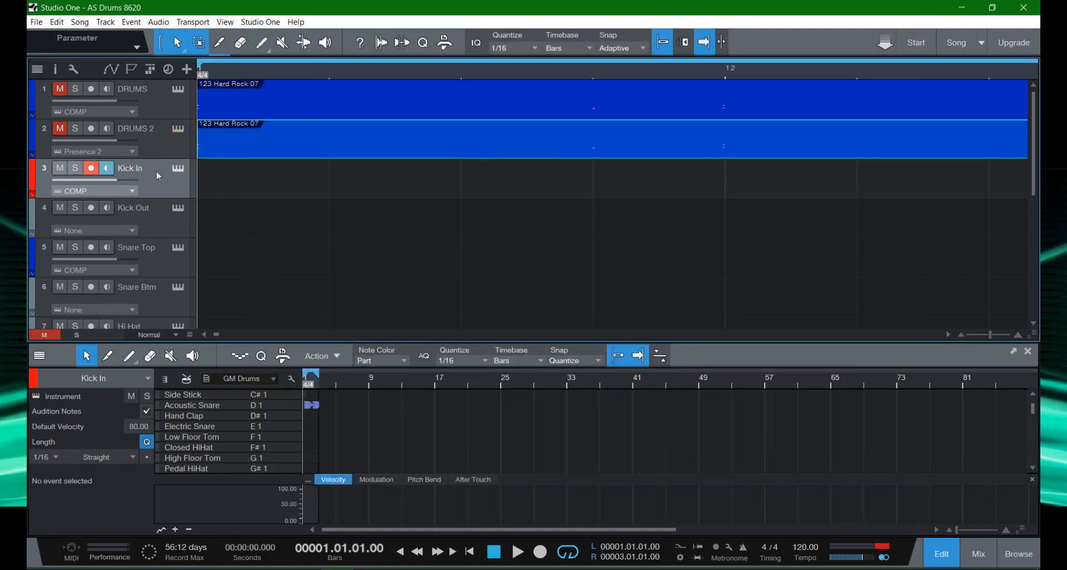
{"action": "scroll", "coordinate": [160, 210], "scroll_direction": "down", "scroll_amount": 6}
{"action": "scroll", "coordinate": [160, 211], "scroll_direction": "up", "scroll_amount": 3}
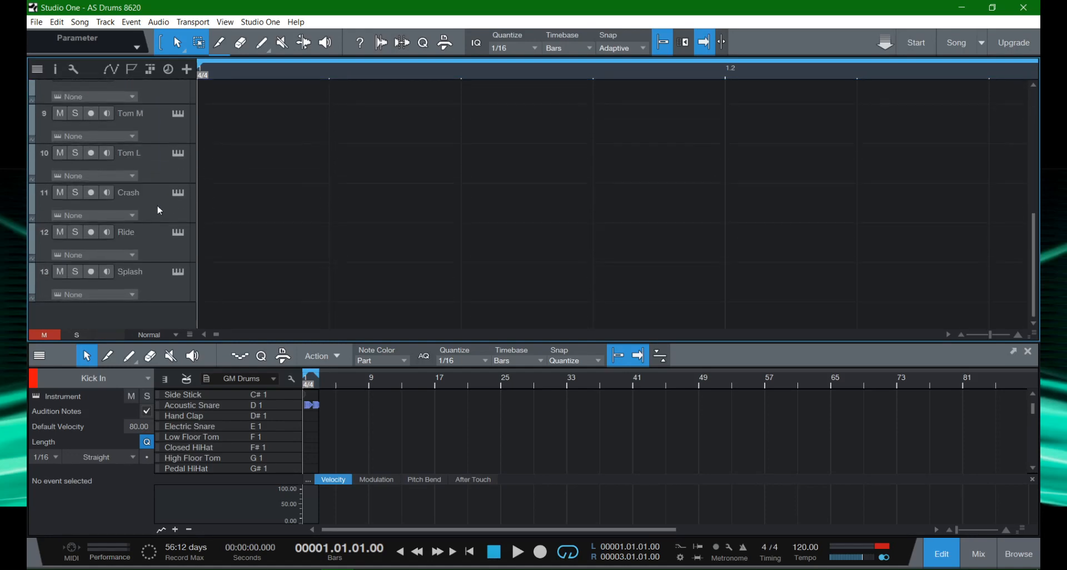
{"action": "scroll", "coordinate": [160, 210], "scroll_direction": "up", "scroll_amount": 4}
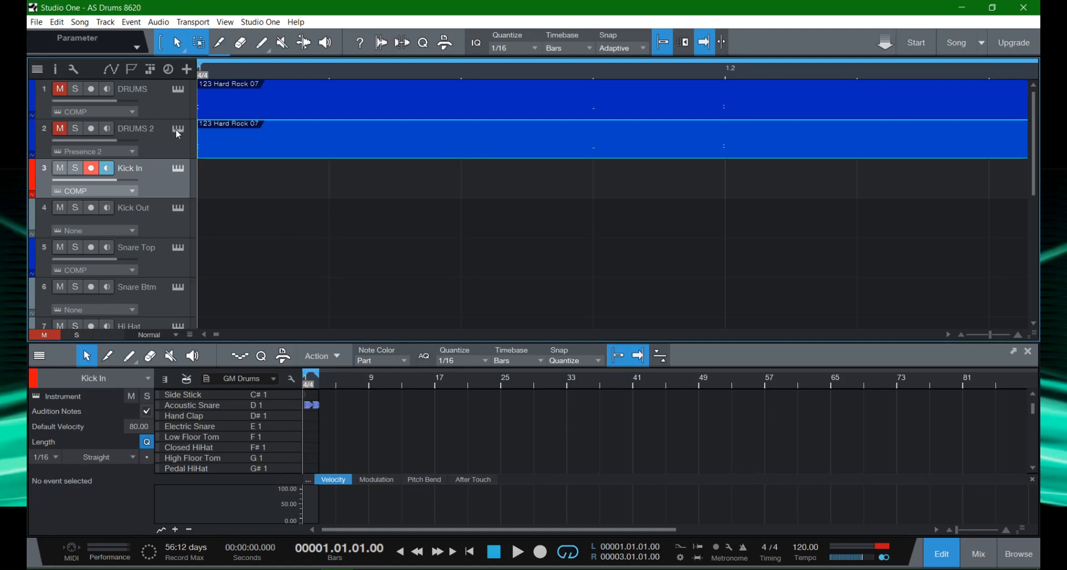
Load the Garage Jam preset from the Artist Instruments drum kits into the DRUMS 2 track's Presence 2 instrument.
{"action": "left_click", "coordinate": [178, 130]}
{"action": "left_click", "coordinate": [177, 131]}
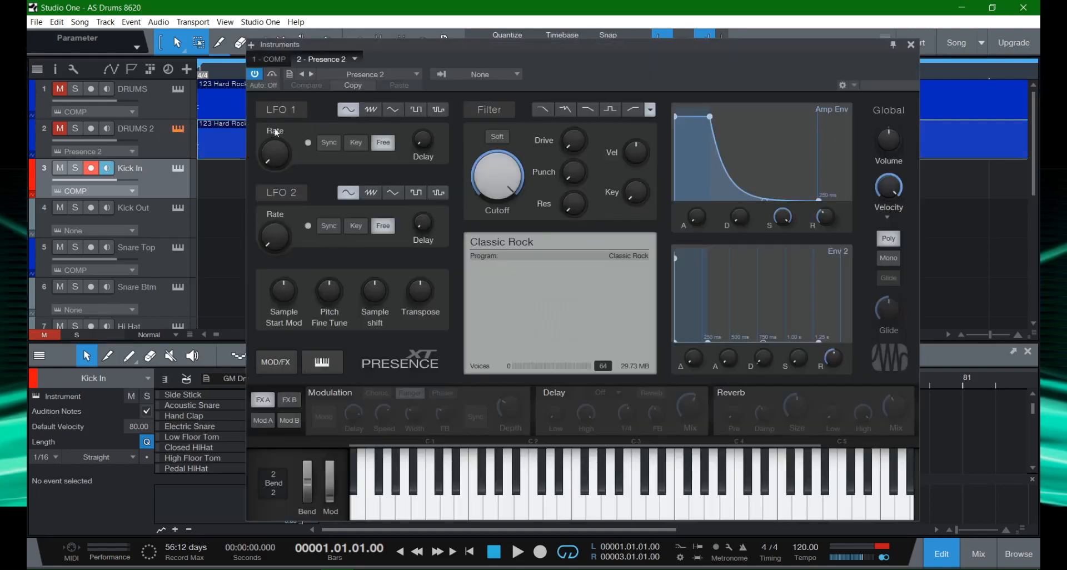
{"action": "left_click", "coordinate": [179, 131]}
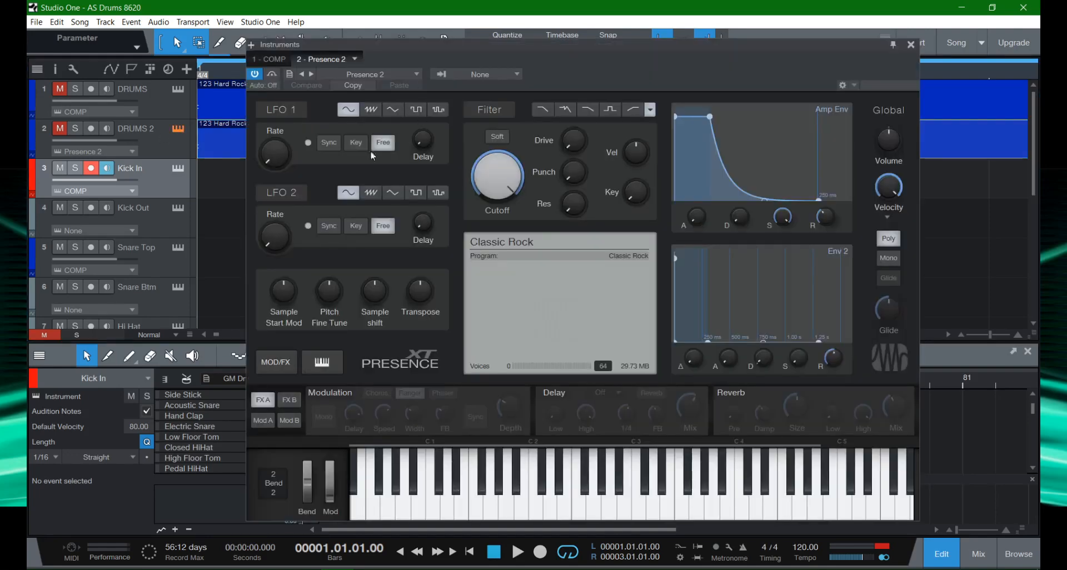
{"action": "left_click", "coordinate": [388, 73]}
{"action": "left_click", "coordinate": [374, 90]}
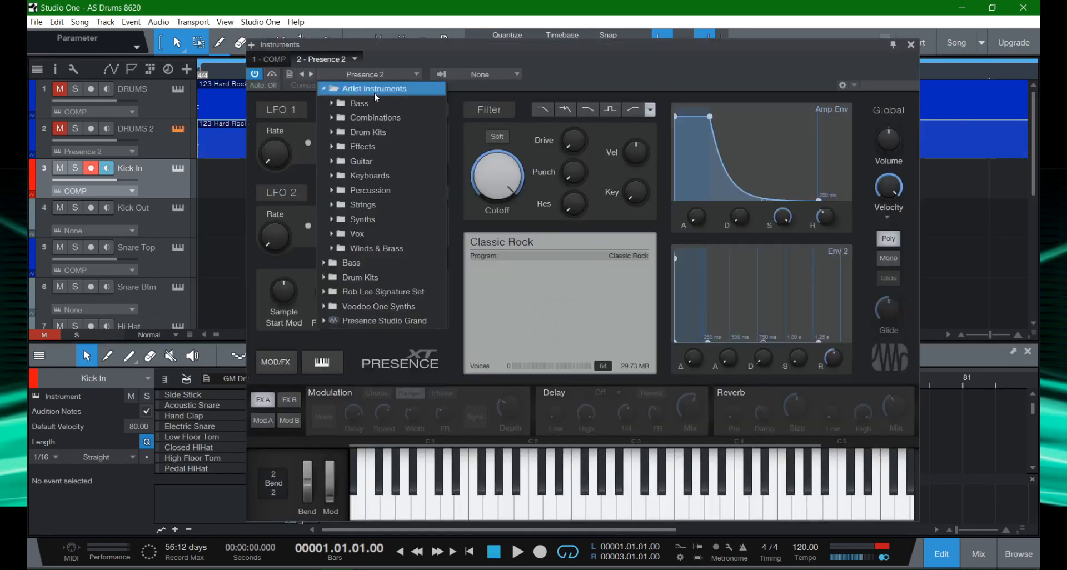
{"action": "left_click", "coordinate": [368, 132]}
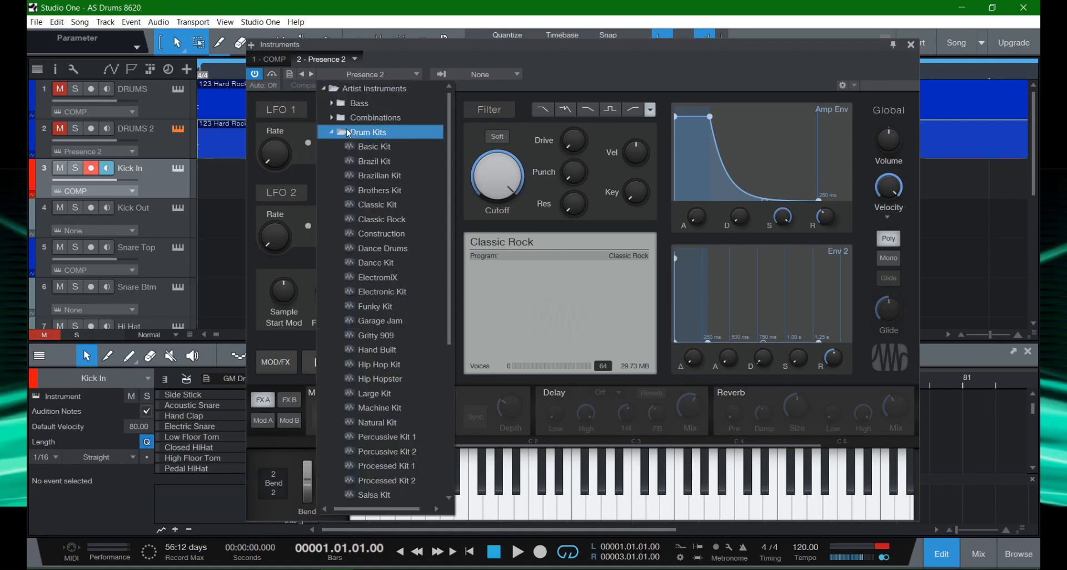
{"action": "left_click", "coordinate": [403, 323]}
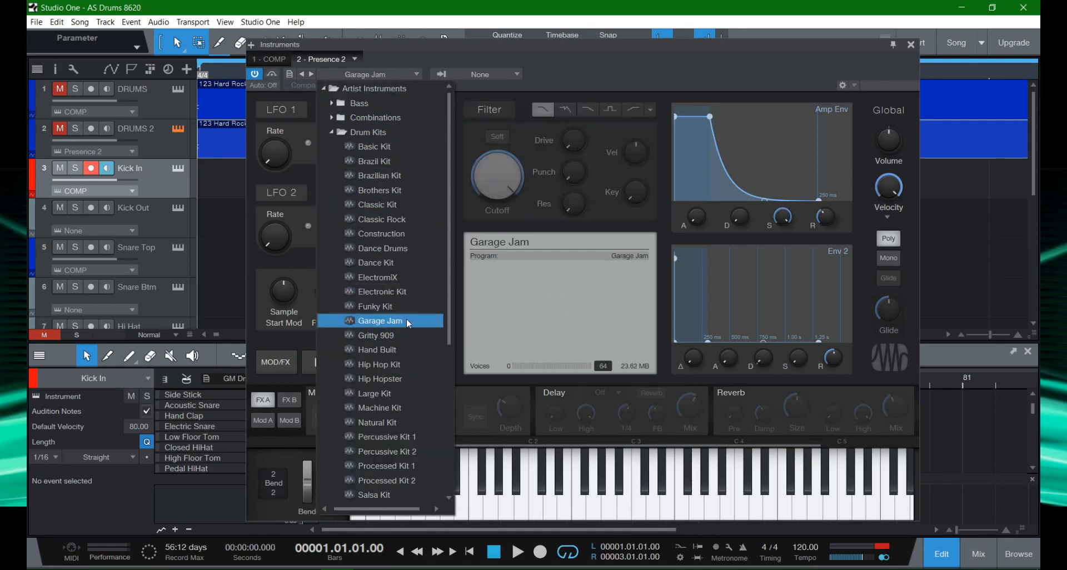
{"action": "left_click", "coordinate": [475, 64]}
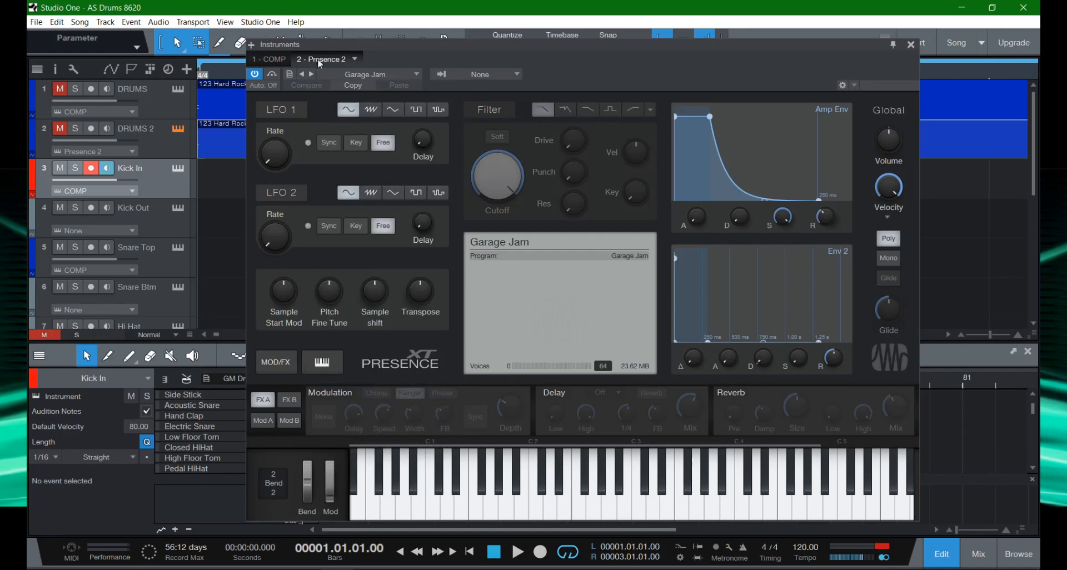
Check the preset loaded in the COMP instrument and close the instrument editor.
{"action": "left_click", "coordinate": [267, 59]}
{"action": "left_click", "coordinate": [385, 75]}
{"action": "left_click", "coordinate": [385, 75]}
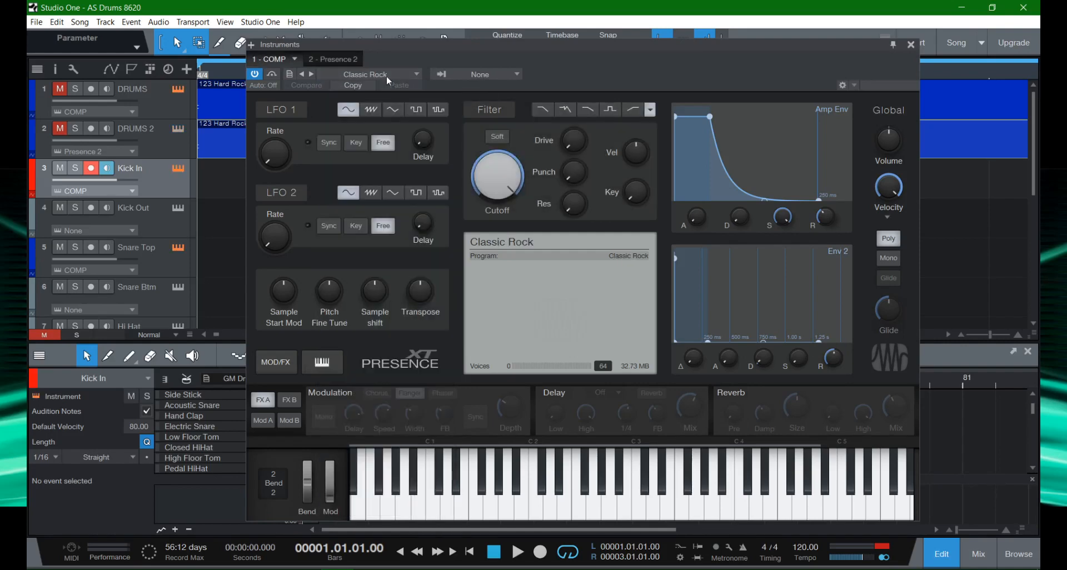
{"action": "left_click", "coordinate": [911, 45]}
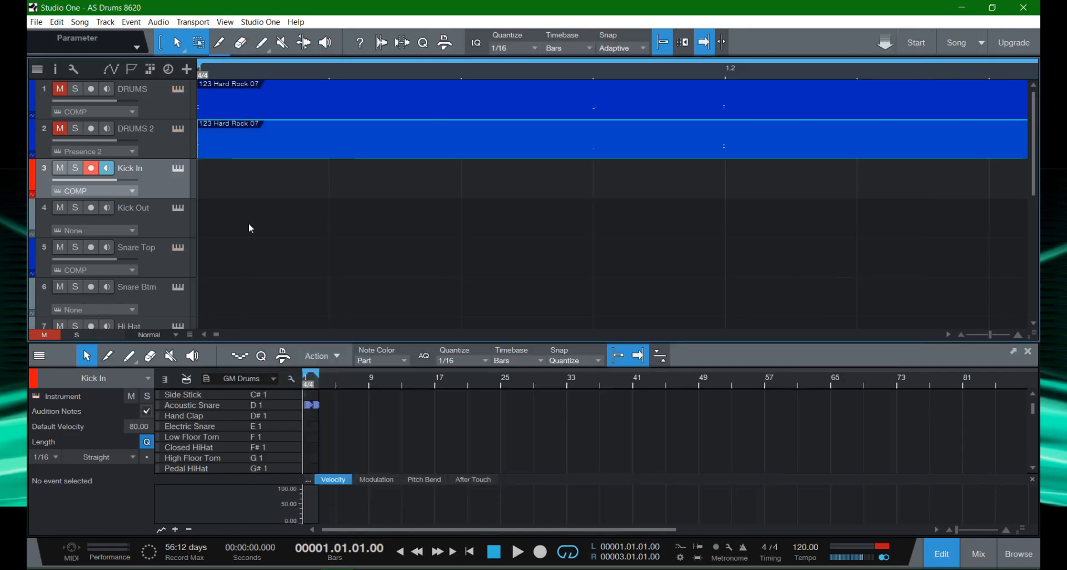
Unmute the DRUMS and DRUMS 2 tracks and start playback with DRUMS soloed.
{"action": "left_click", "coordinate": [59, 129]}
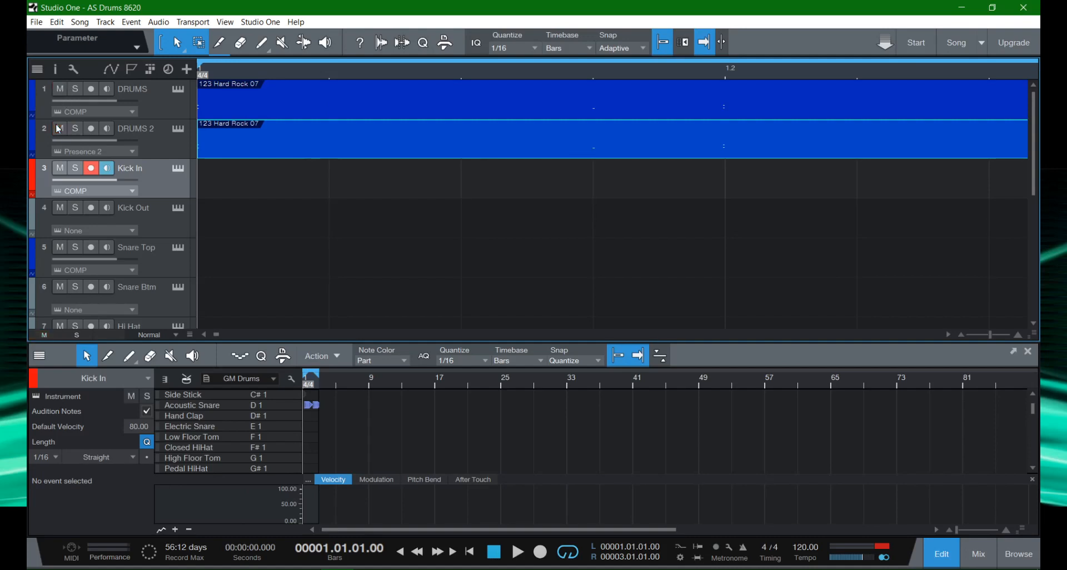
{"action": "left_click", "coordinate": [75, 89]}
{"action": "key", "text": "space"}
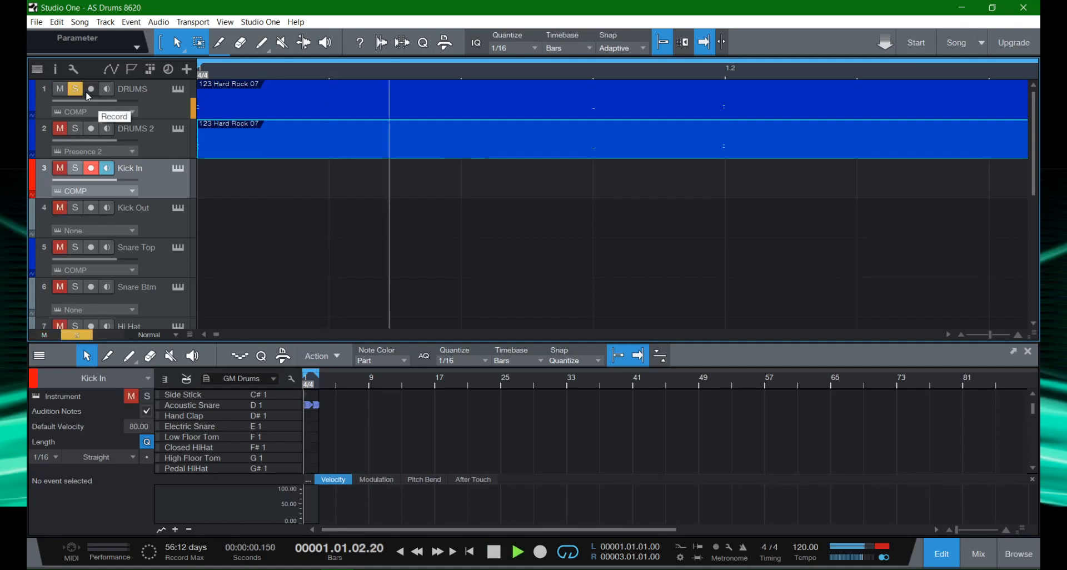
Stop playback and turn off solo on the DRUMS track.
{"action": "key", "text": "w"}
{"action": "key", "text": "w"}
{"action": "key", "text": "w"}
{"action": "key", "text": "w"}
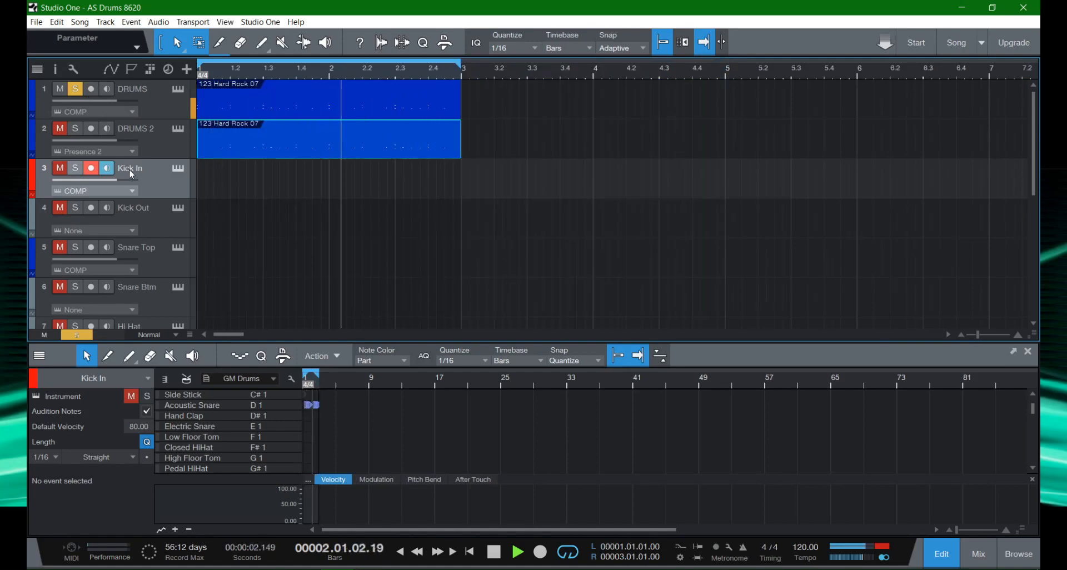
{"action": "key", "text": "space"}
{"action": "left_click", "coordinate": [75, 89]}
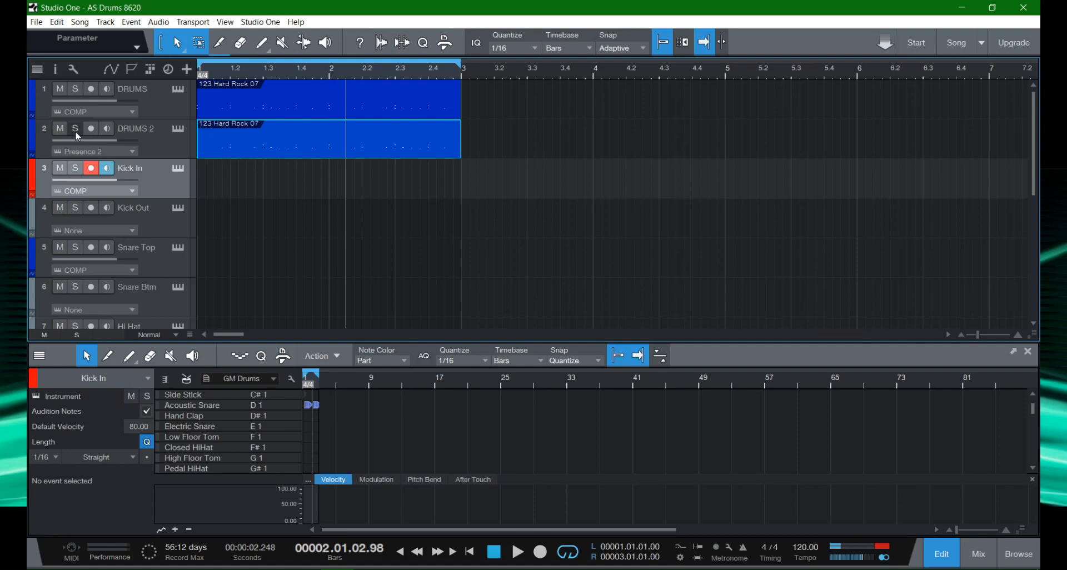
Audition the DRUMS 2 track alone from the start of the song, return to the start and turn off its solo.
{"action": "left_click", "coordinate": [75, 130]}
{"action": "key", "text": "Home"}
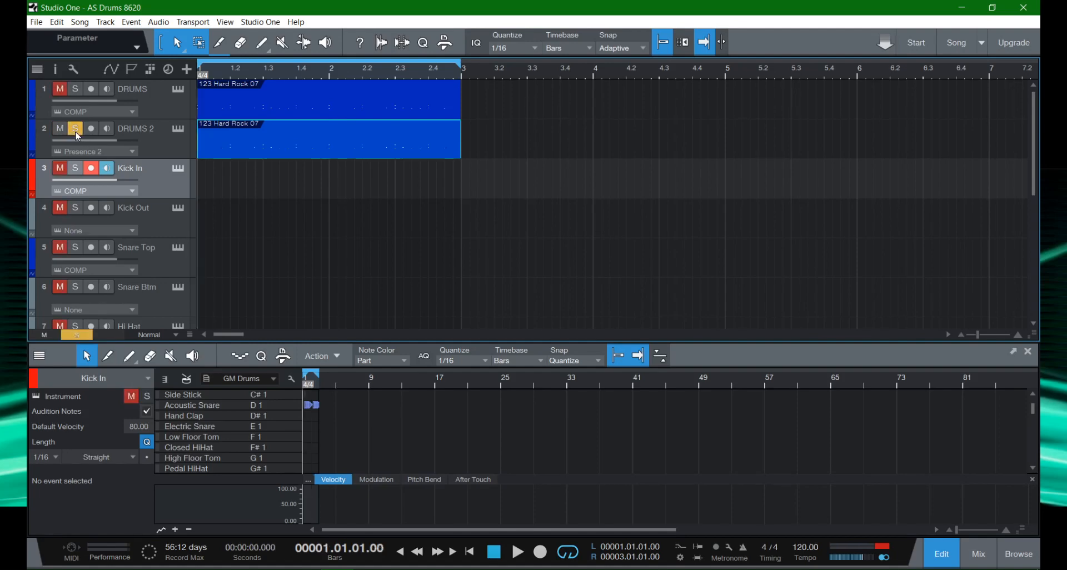
{"action": "key", "text": "space"}
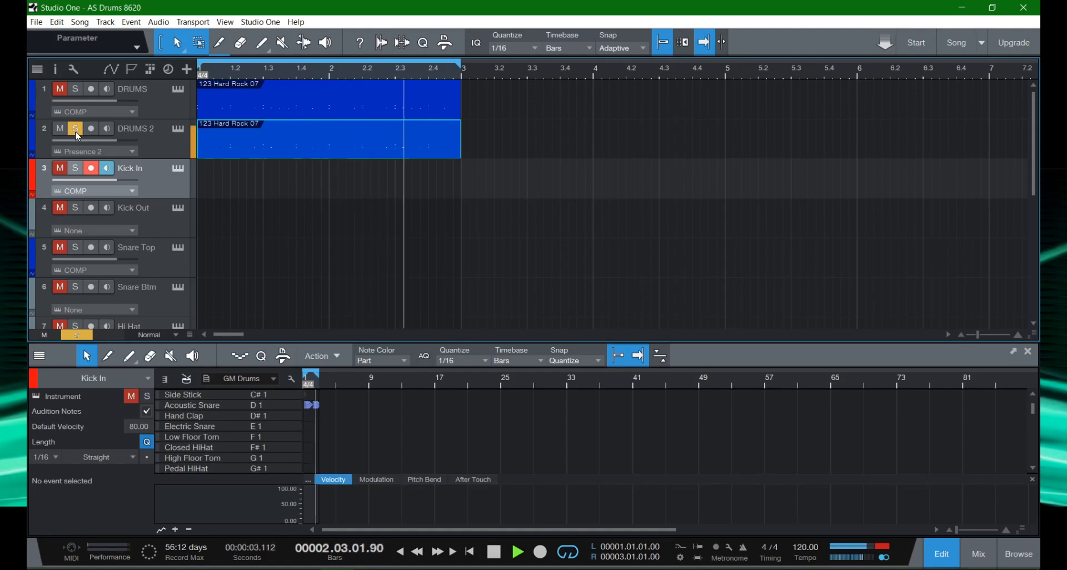
{"action": "key", "text": "space"}
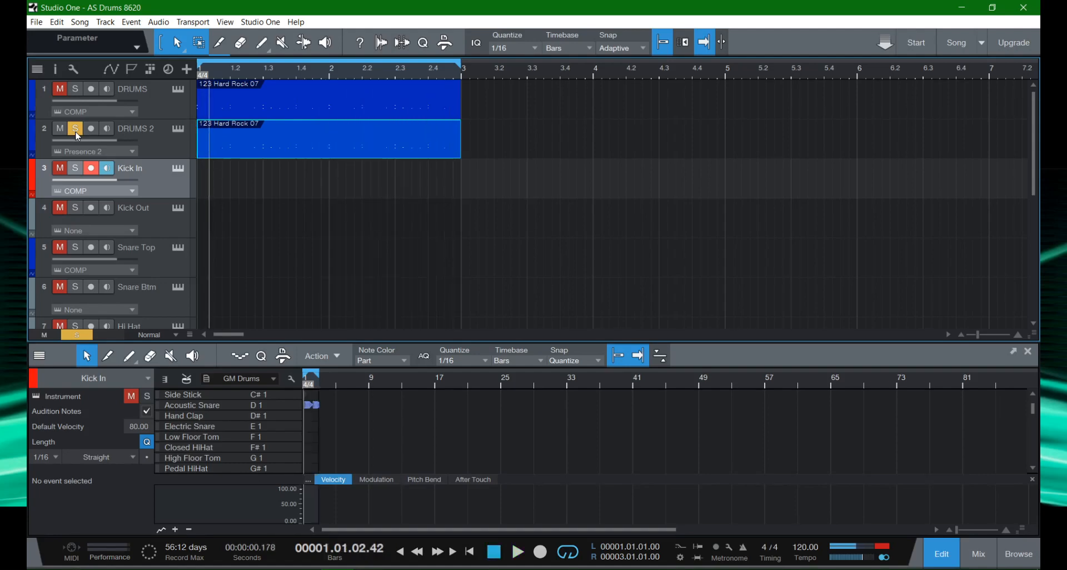
{"action": "key", "text": "Home"}
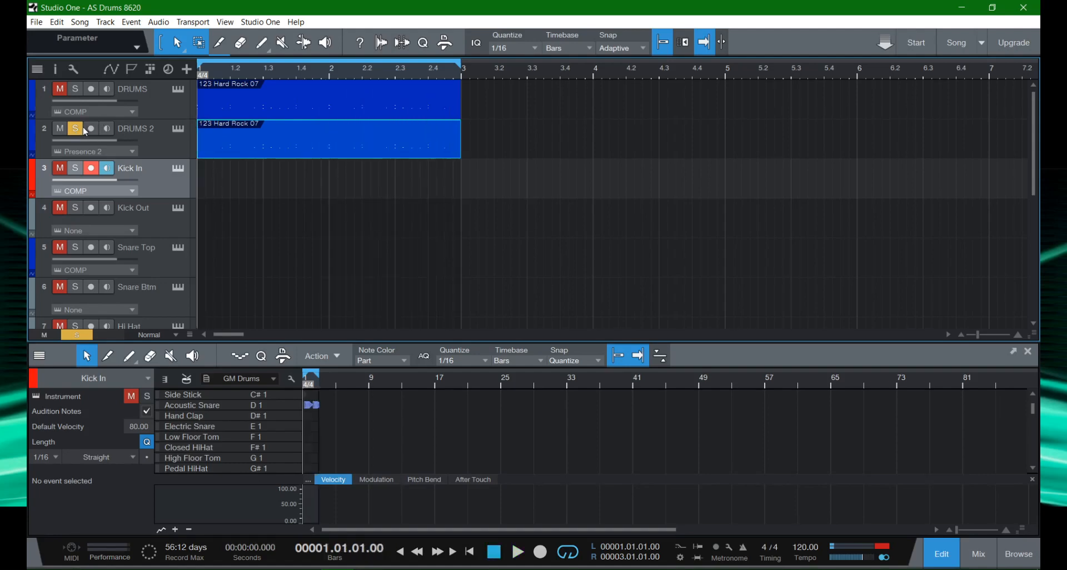
{"action": "left_click", "coordinate": [80, 131]}
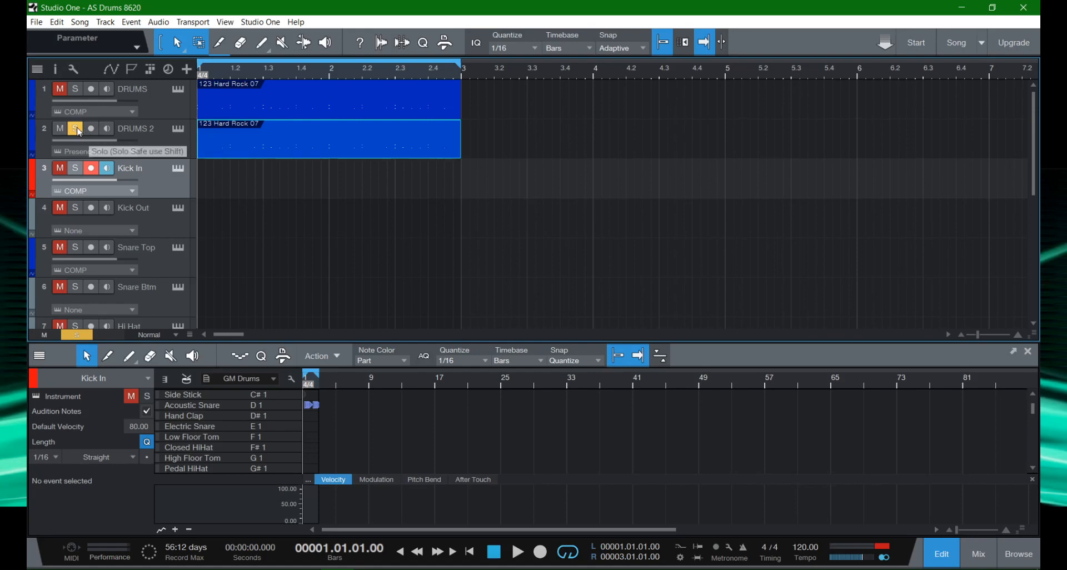
Show the DRUMS part's notes in the drum editor and link the editor's timeline view to the arrangement.
{"action": "left_click", "coordinate": [177, 141]}
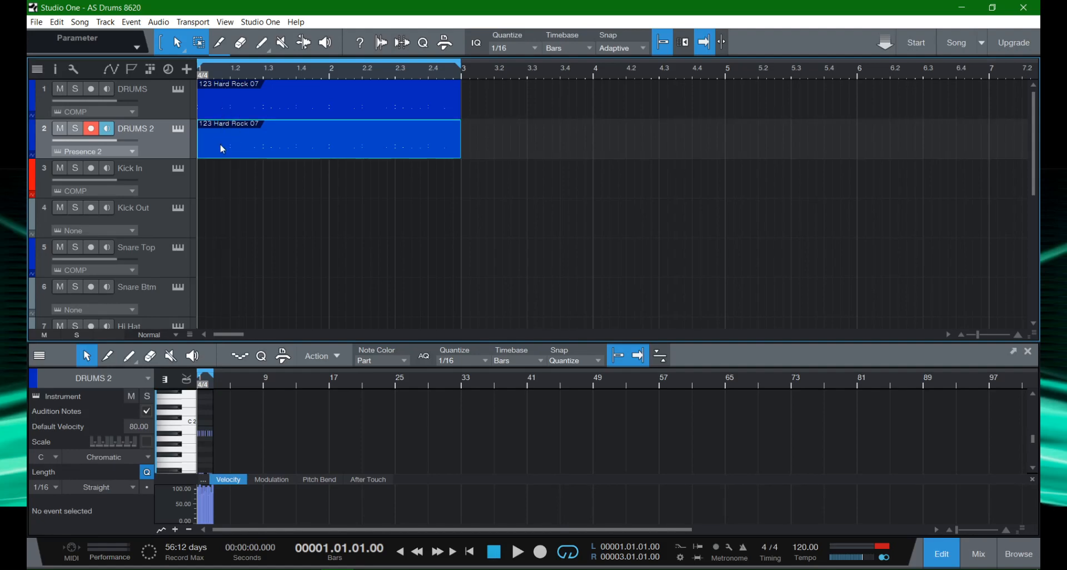
{"action": "left_click", "coordinate": [245, 115]}
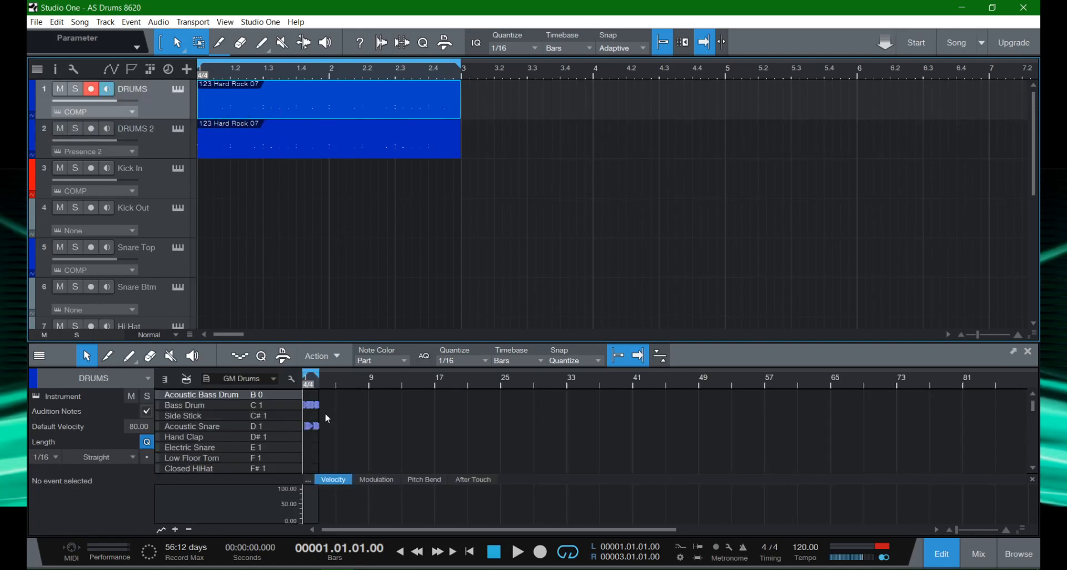
{"action": "key", "text": "e"}
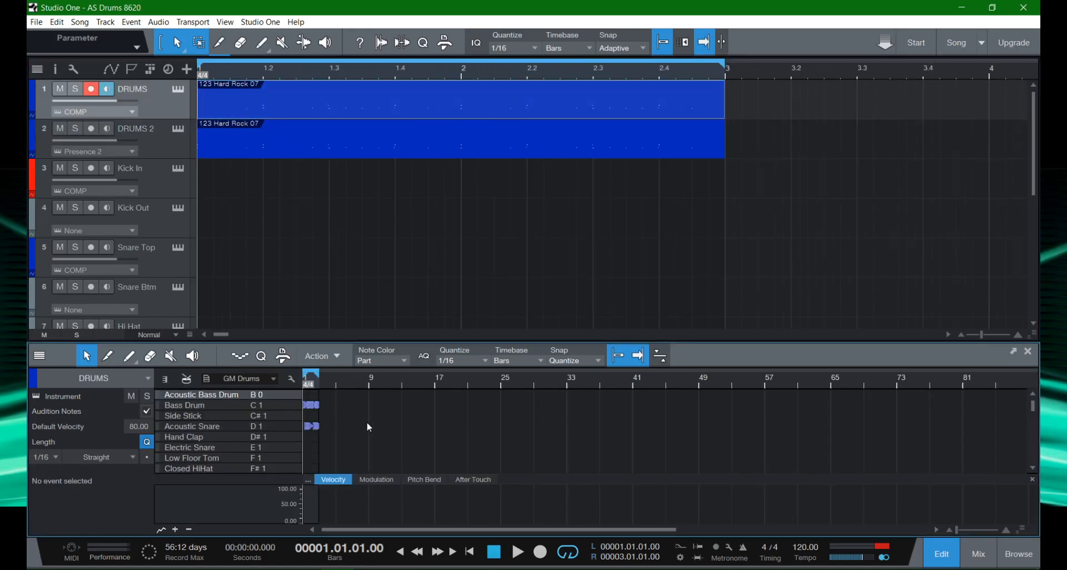
{"action": "key", "text": "e"}
{"action": "key", "text": "e"}
{"action": "key", "text": "e"}
{"action": "key", "text": "e"}
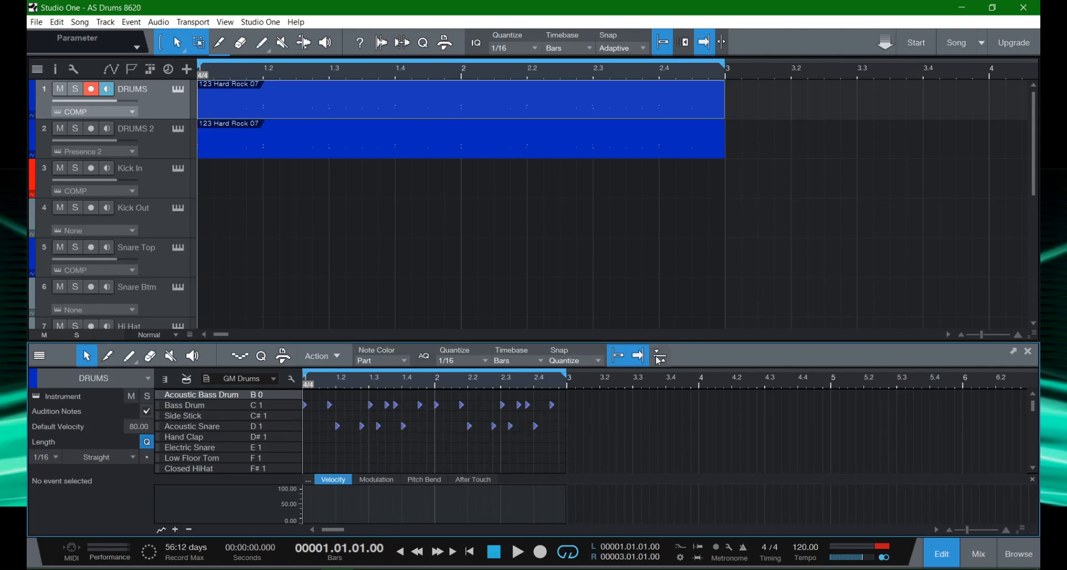
{"action": "left_click", "coordinate": [658, 358]}
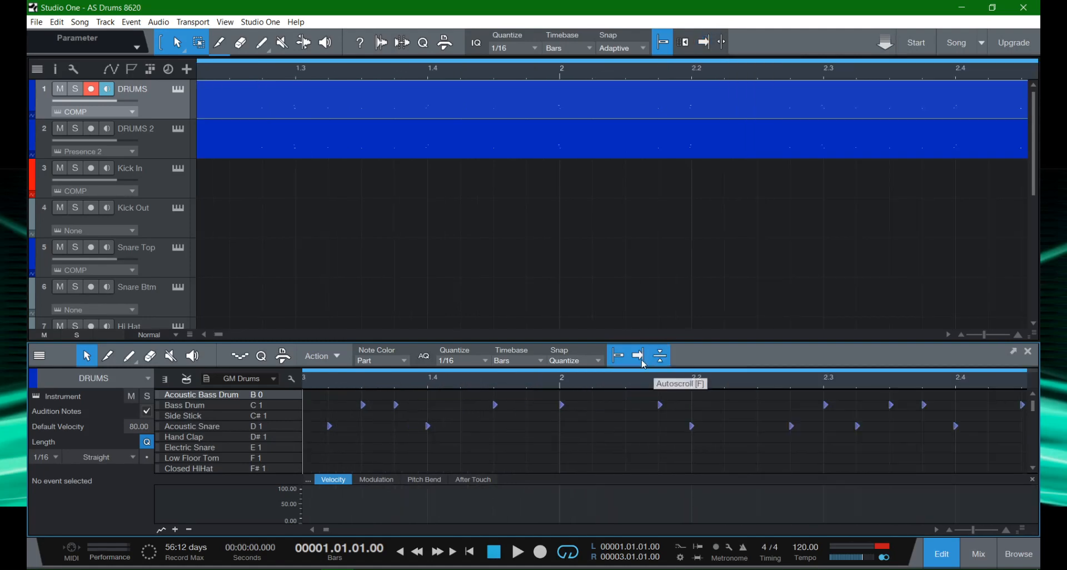
{"action": "key", "text": "w"}
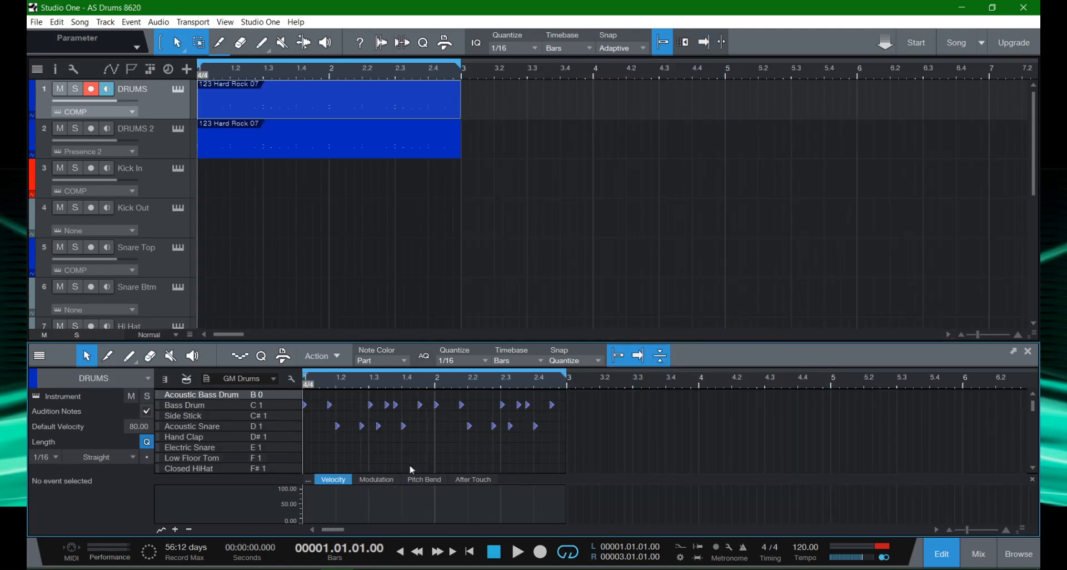
{"action": "key", "text": "e"}
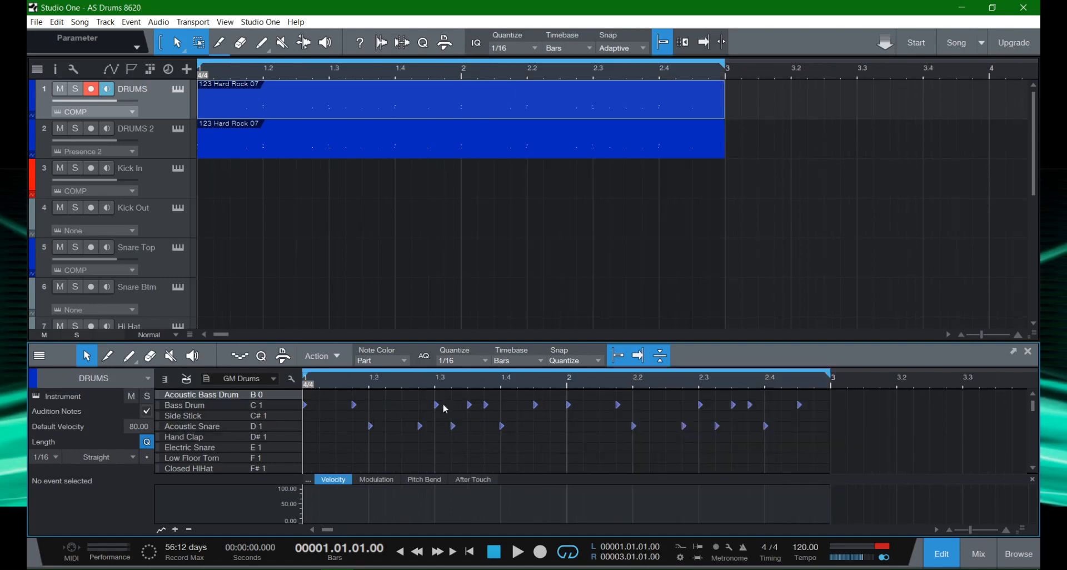
{"action": "key", "text": "w"}
{"action": "key", "text": "w"}
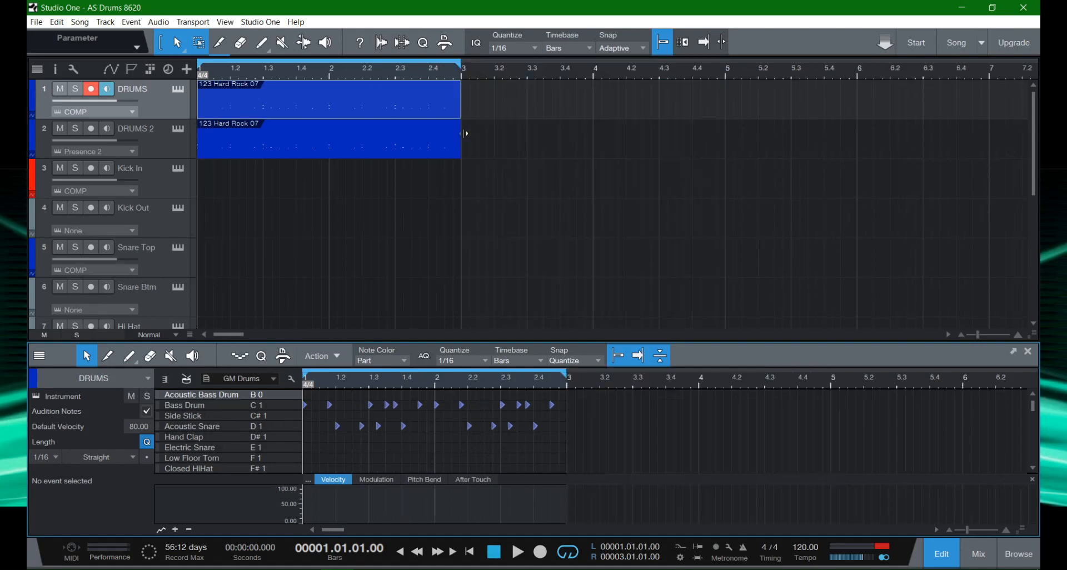
{"action": "key", "text": "e"}
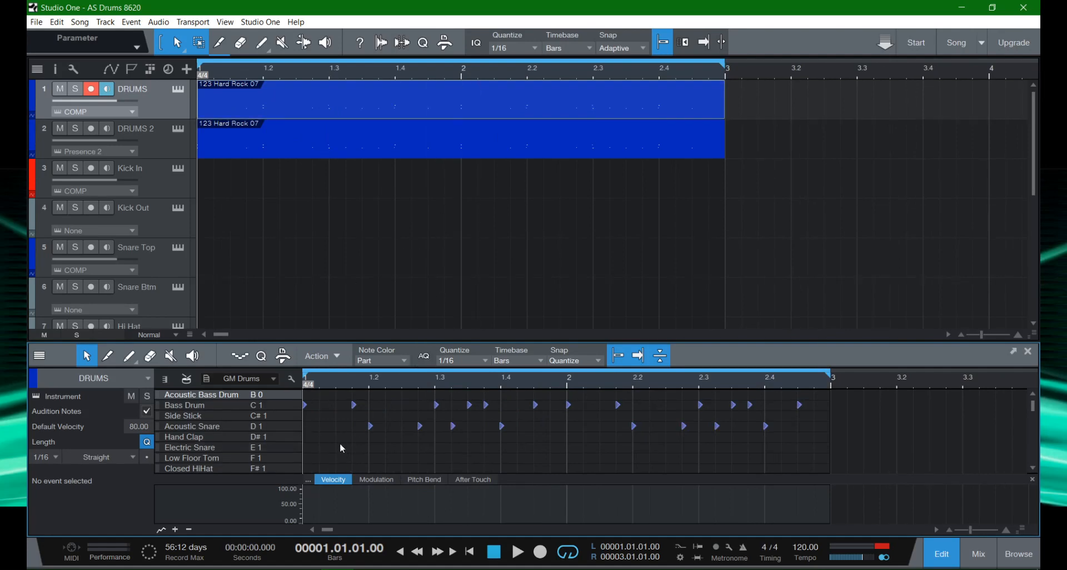
Explode the pitches of the DRUMS track's 123 Hard Rock 07 part to separate tracks.
{"action": "right_click", "coordinate": [216, 109]}
{"action": "left_click", "coordinate": [333, 250]}
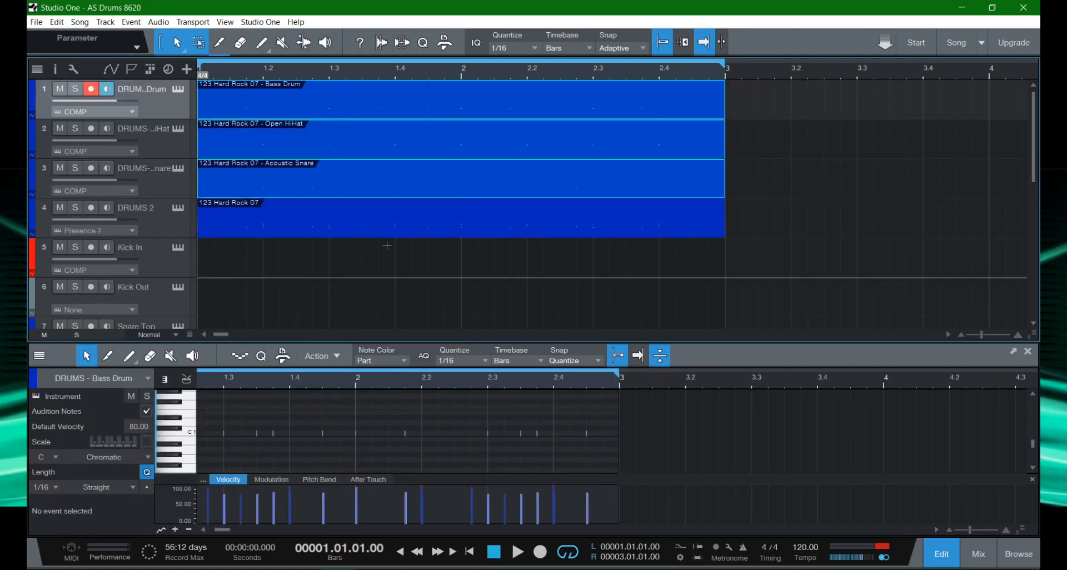
Display the DRUMS 2 part in the drum view of the note editor and reset the output's clip indicators.
{"action": "left_click", "coordinate": [255, 230]}
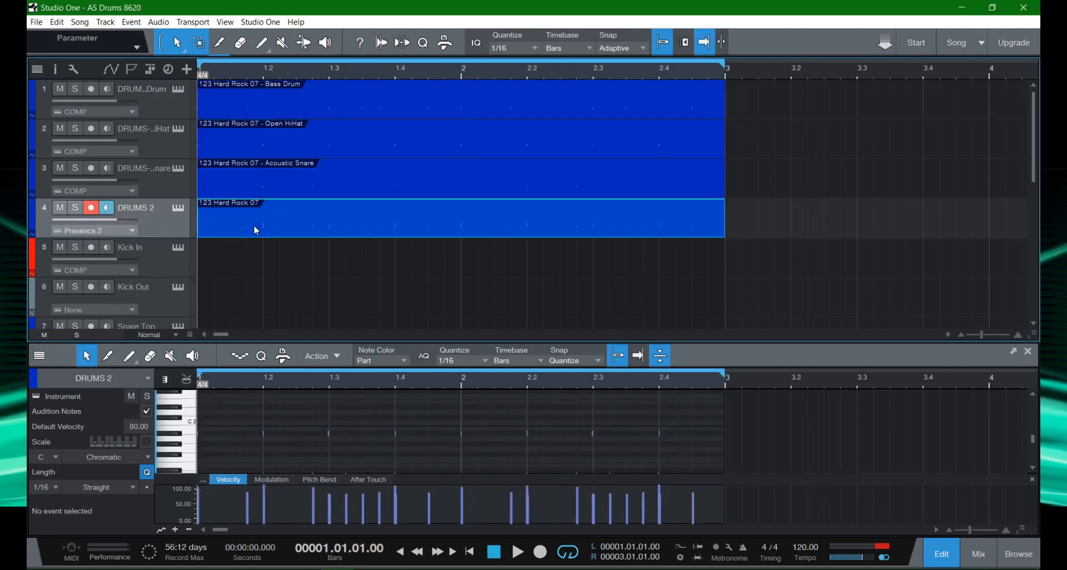
{"action": "scroll", "coordinate": [295, 444], "scroll_direction": "up", "scroll_amount": 6}
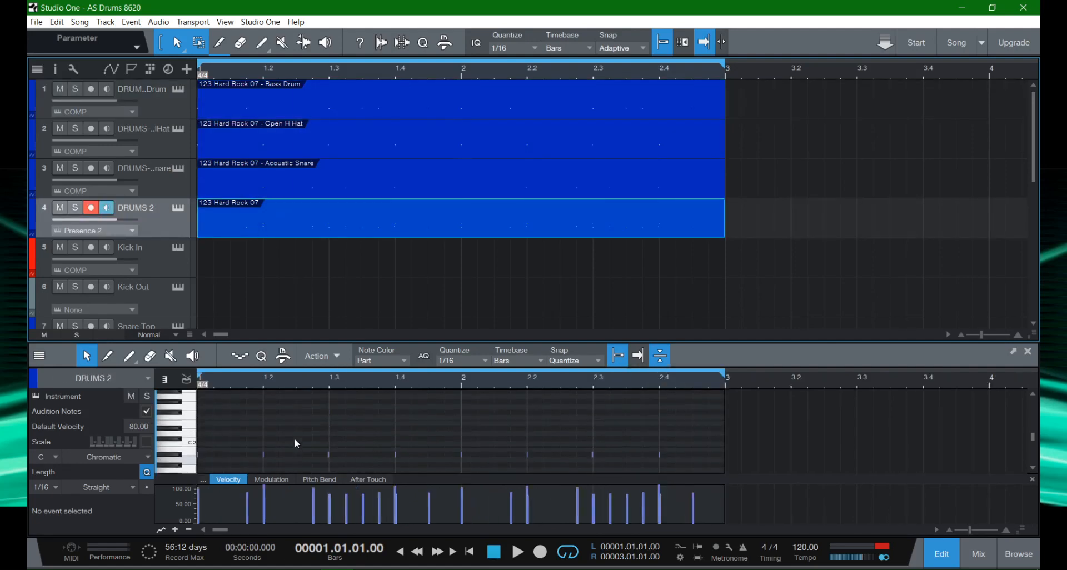
{"action": "scroll", "coordinate": [259, 417], "scroll_direction": "down", "scroll_amount": 2}
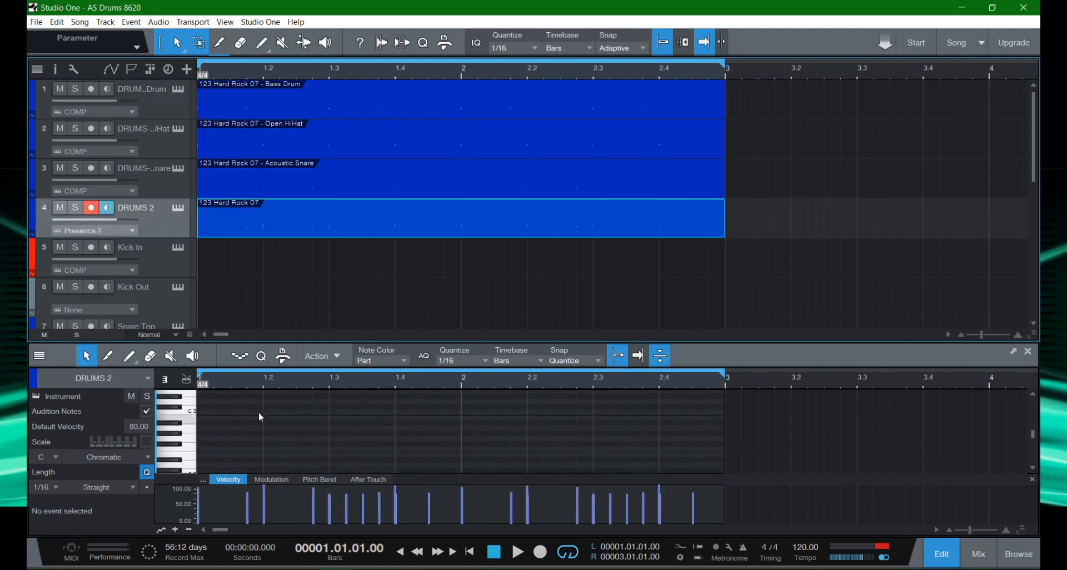
{"action": "left_click", "coordinate": [187, 380]}
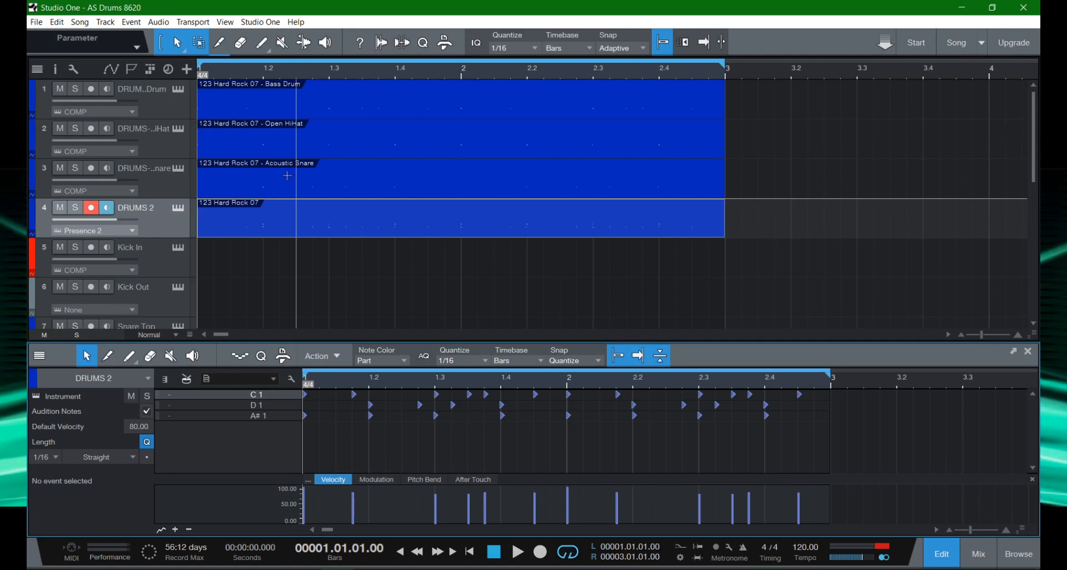
{"action": "left_click", "coordinate": [883, 547]}
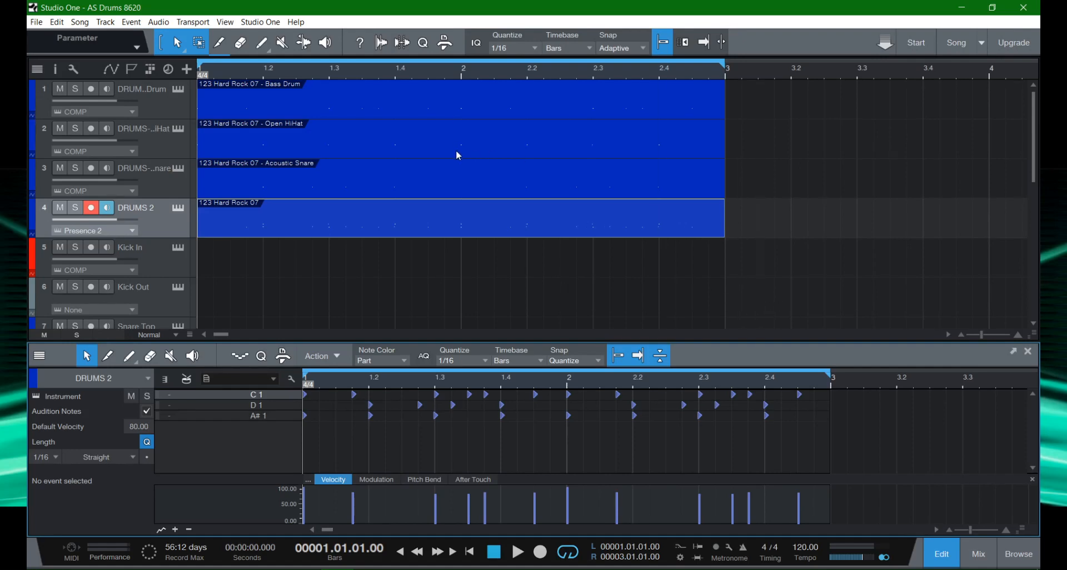
Undo the pitch explosion of the DRUMS part and apply the GM Drums pitch names to the DRUMS 2 part.
{"action": "key", "text": "ctrl+z"}
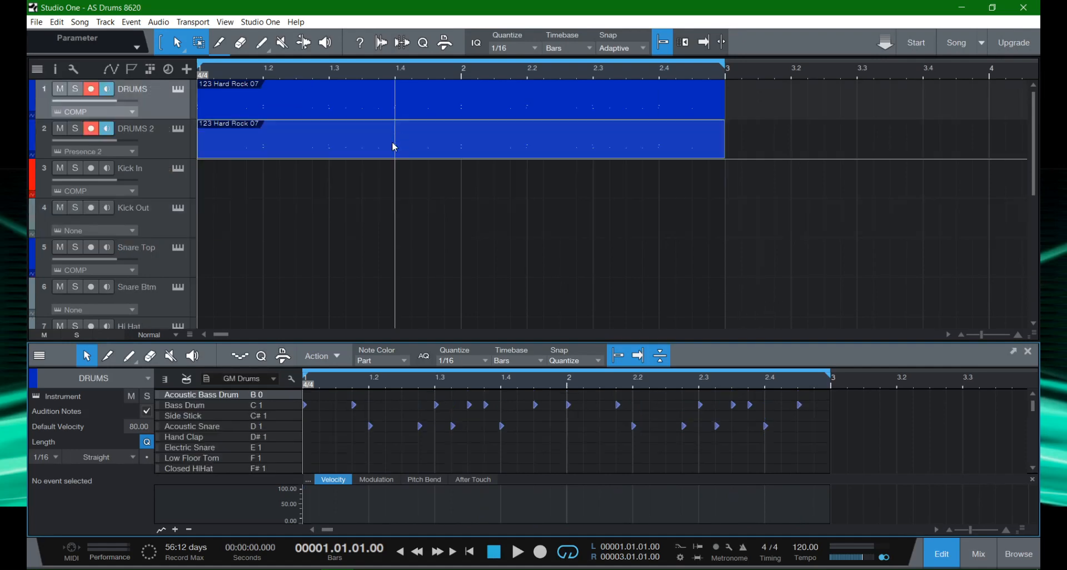
{"action": "left_click", "coordinate": [224, 153]}
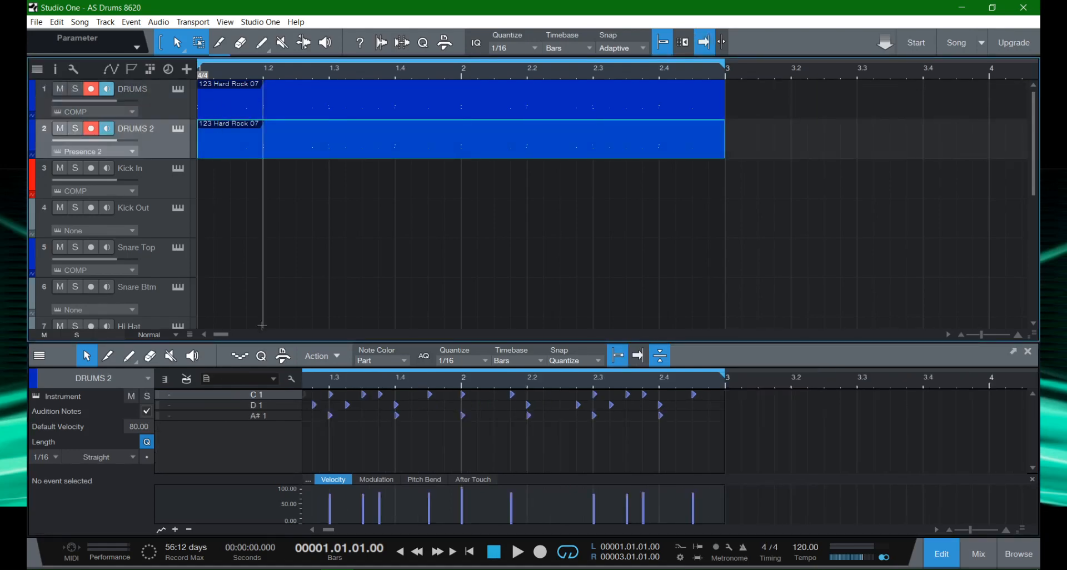
{"action": "left_click", "coordinate": [242, 377]}
{"action": "left_click", "coordinate": [246, 395]}
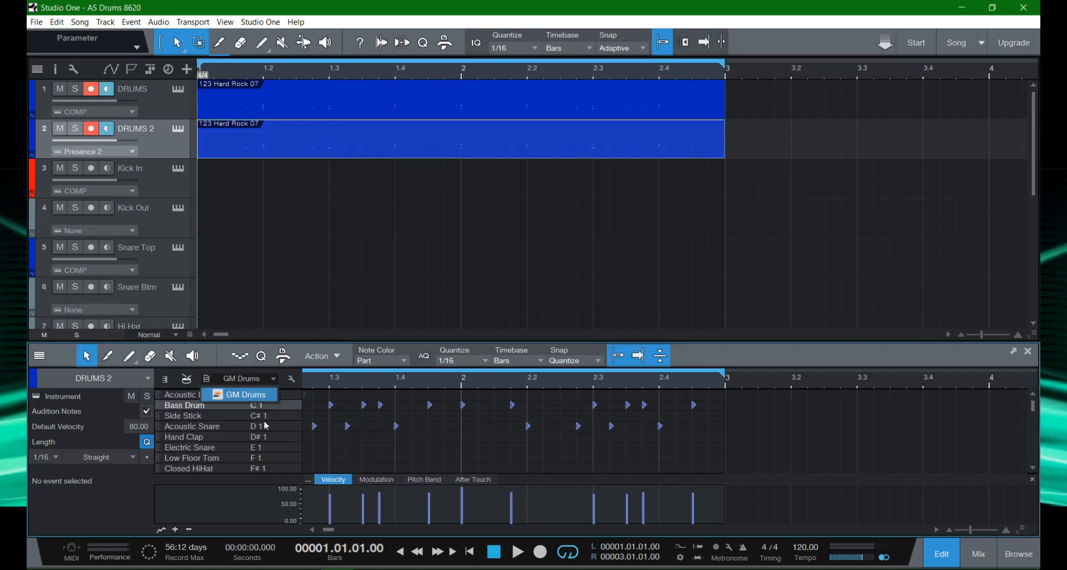
{"action": "left_click", "coordinate": [248, 422]}
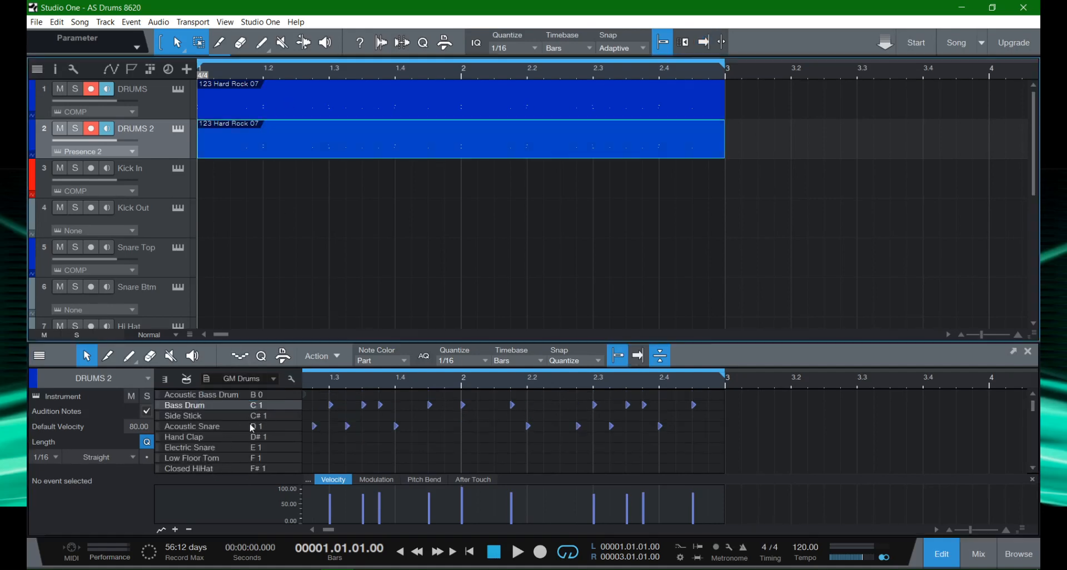
Explode the DRUMS 2 part's pitches to tracks and check the new Open HiHat and Acoustic Snare tracks.
{"action": "right_click", "coordinate": [209, 154]}
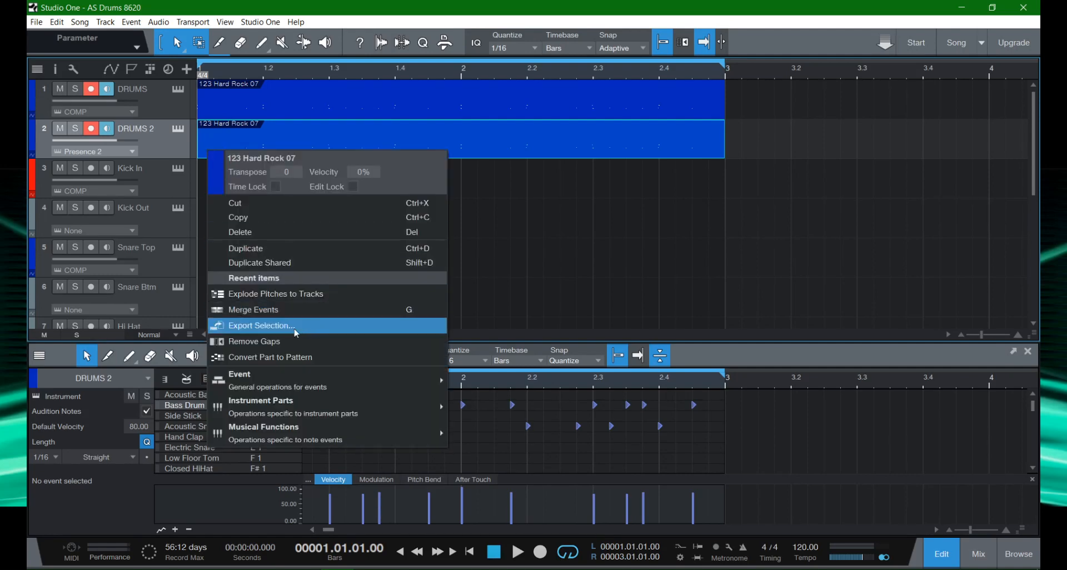
{"action": "left_click", "coordinate": [294, 301]}
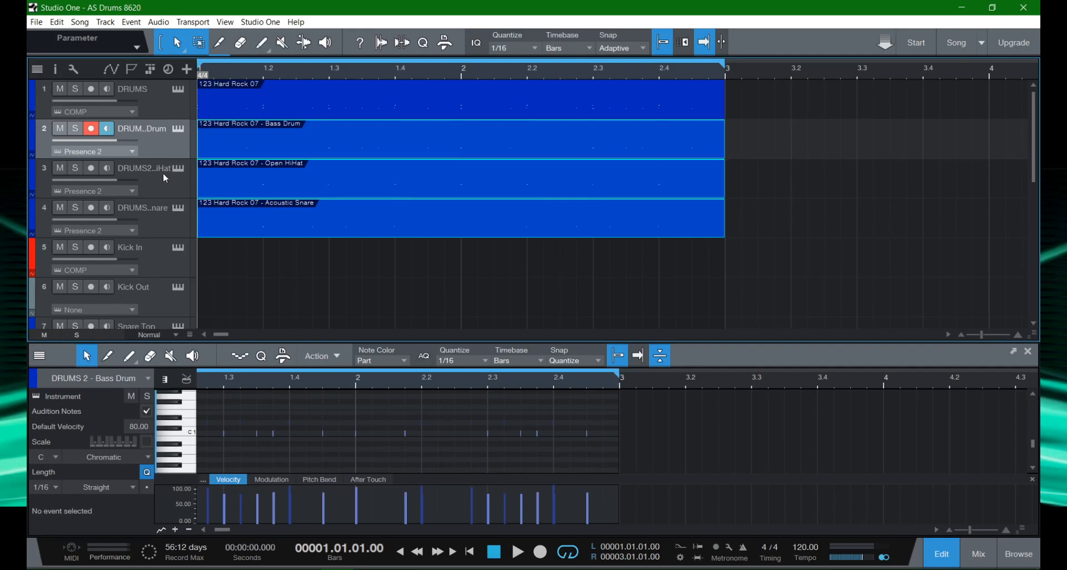
{"action": "left_click", "coordinate": [149, 188]}
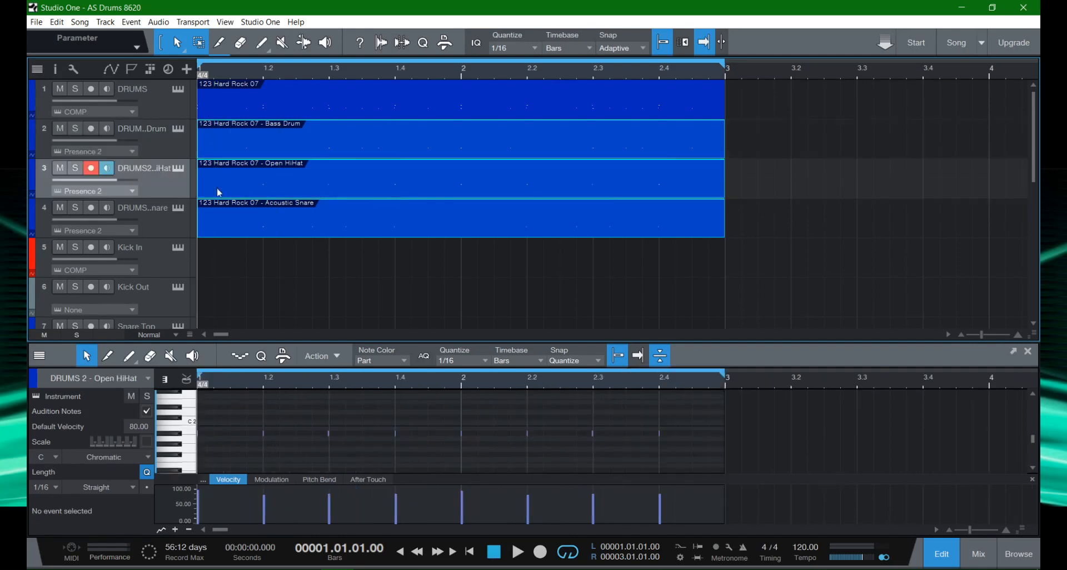
{"action": "left_click", "coordinate": [177, 229]}
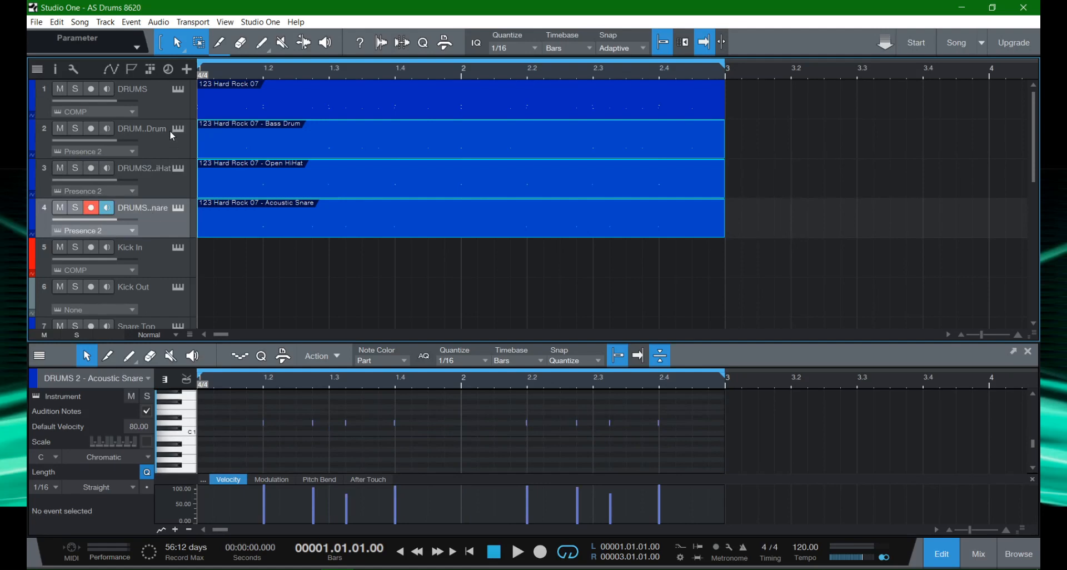
Check which instrument the exploded DRUMS 2 Bass Drum track is assigned to and view that instrument's editor.
{"action": "left_click", "coordinate": [122, 149]}
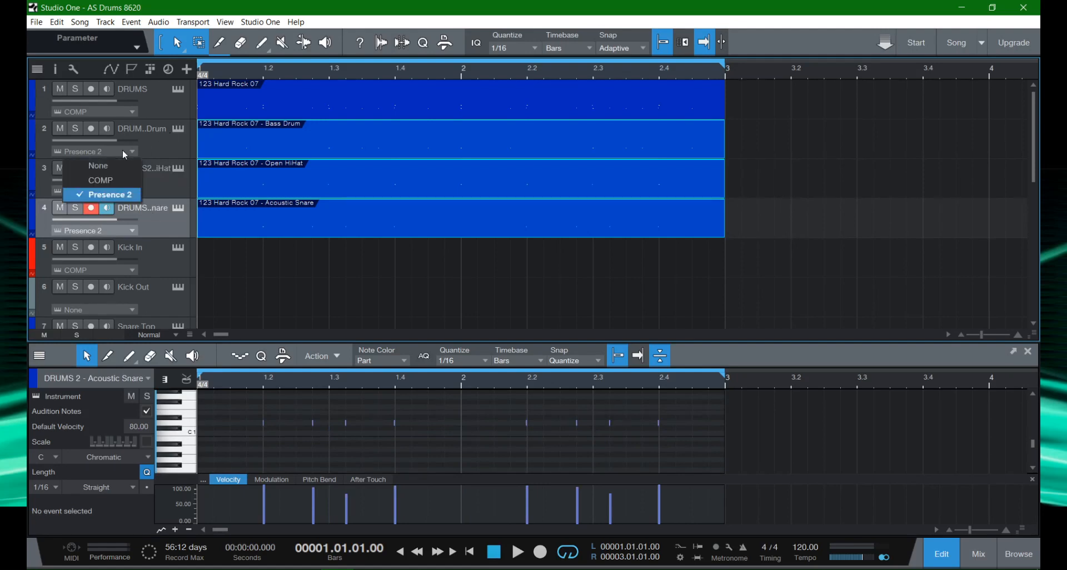
{"action": "left_click", "coordinate": [181, 129]}
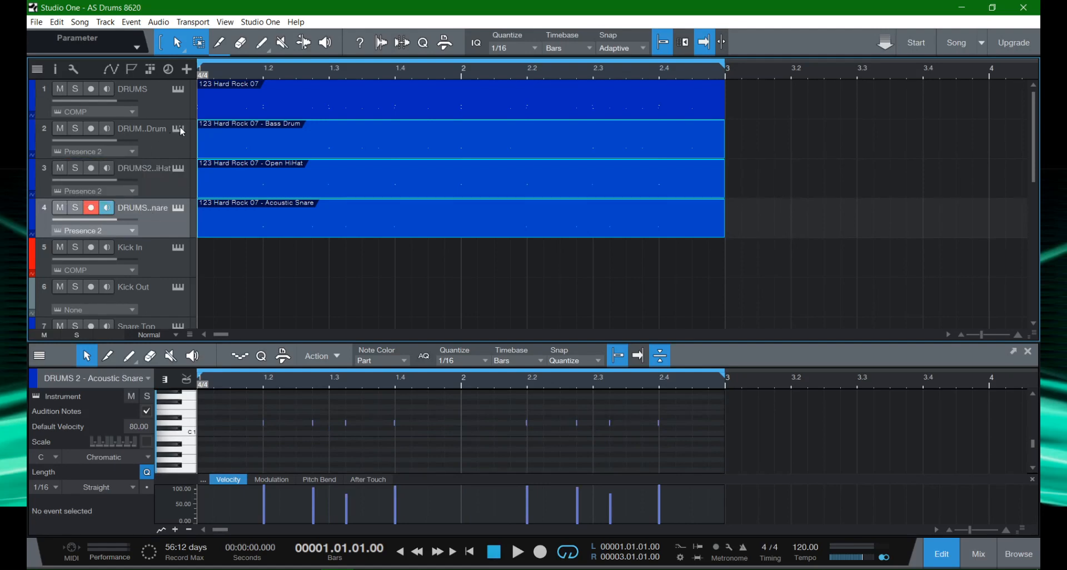
{"action": "left_click", "coordinate": [179, 128]}
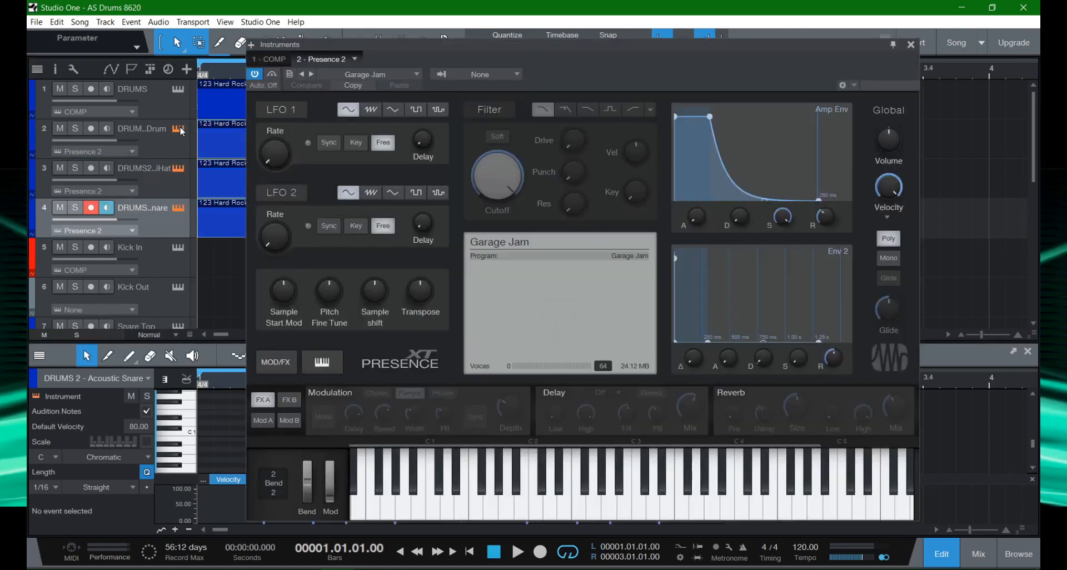
{"action": "left_click", "coordinate": [911, 44]}
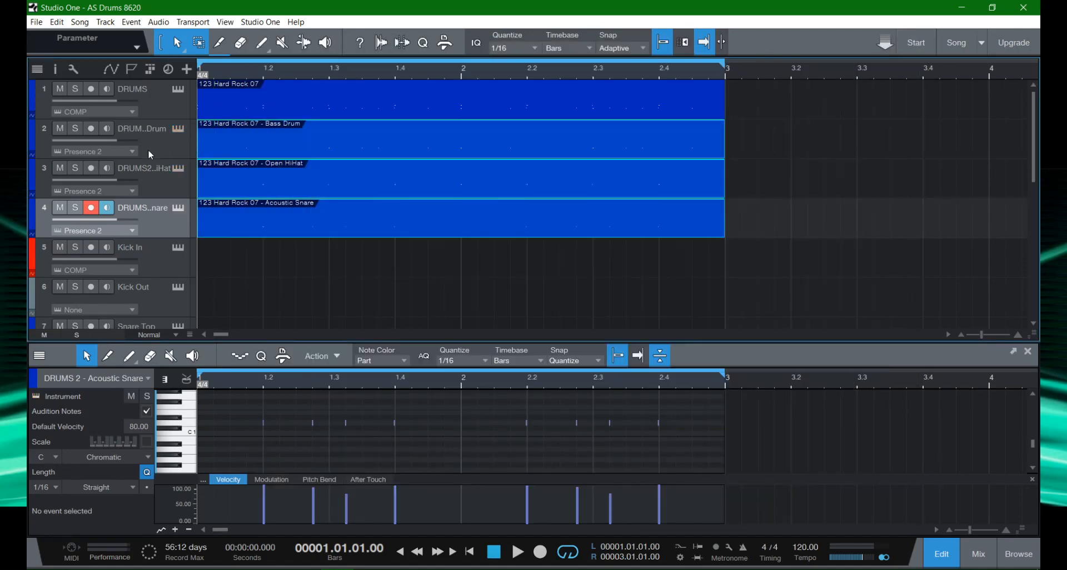
{"action": "left_click", "coordinate": [178, 130]}
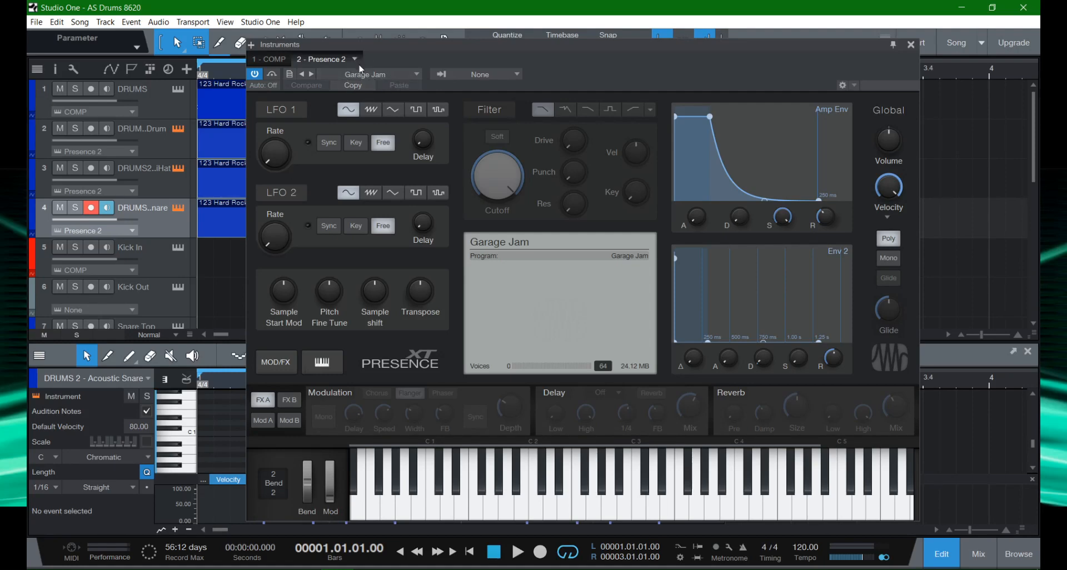
Close the instrument editor and rename the three exploded DRUMS 2 tracks as Bass Drum, Open HiHat and Acoustic Snare.
{"action": "left_click", "coordinate": [912, 46]}
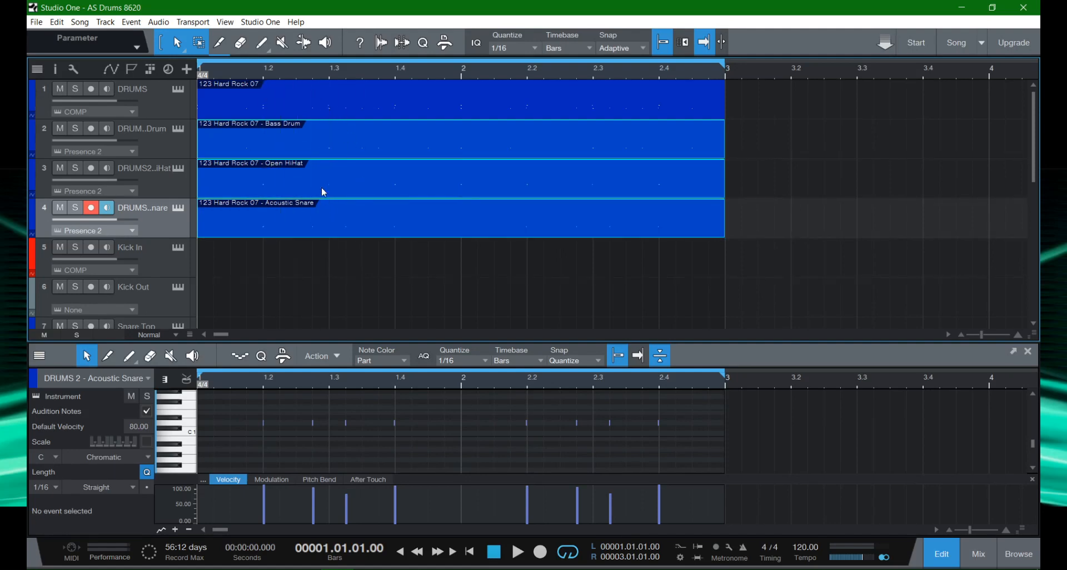
{"action": "left_click", "coordinate": [156, 133]}
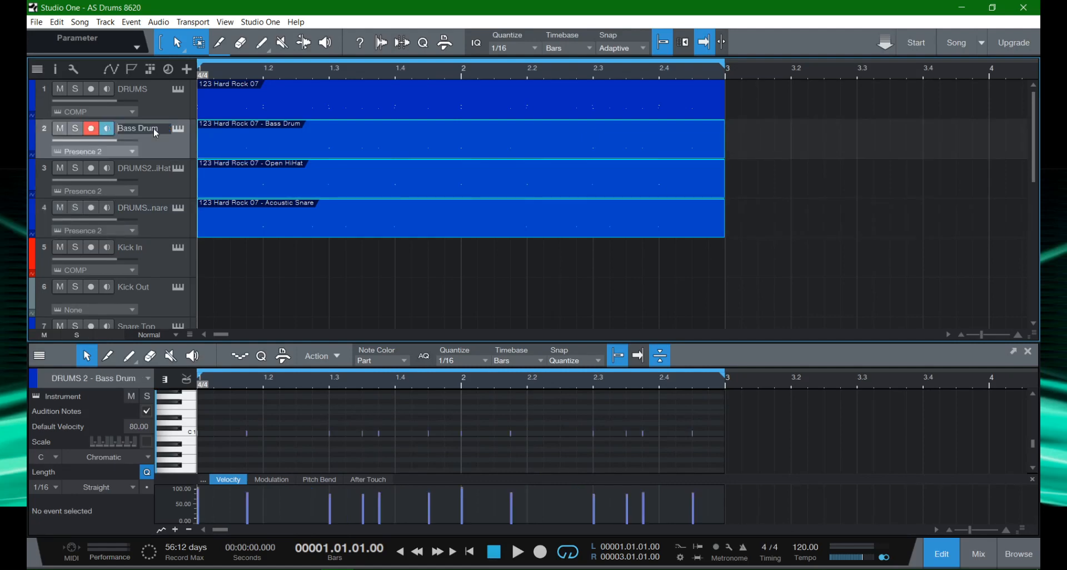
{"action": "key", "text": "Return"}
{"action": "left_click", "coordinate": [149, 173]}
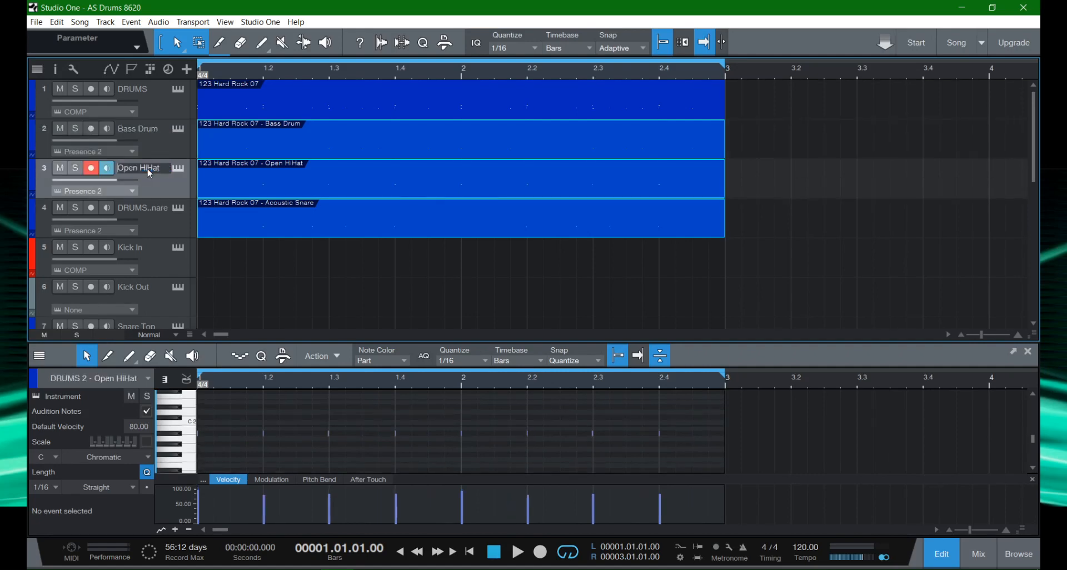
{"action": "key", "text": "Return"}
{"action": "double_click", "coordinate": [155, 209]}
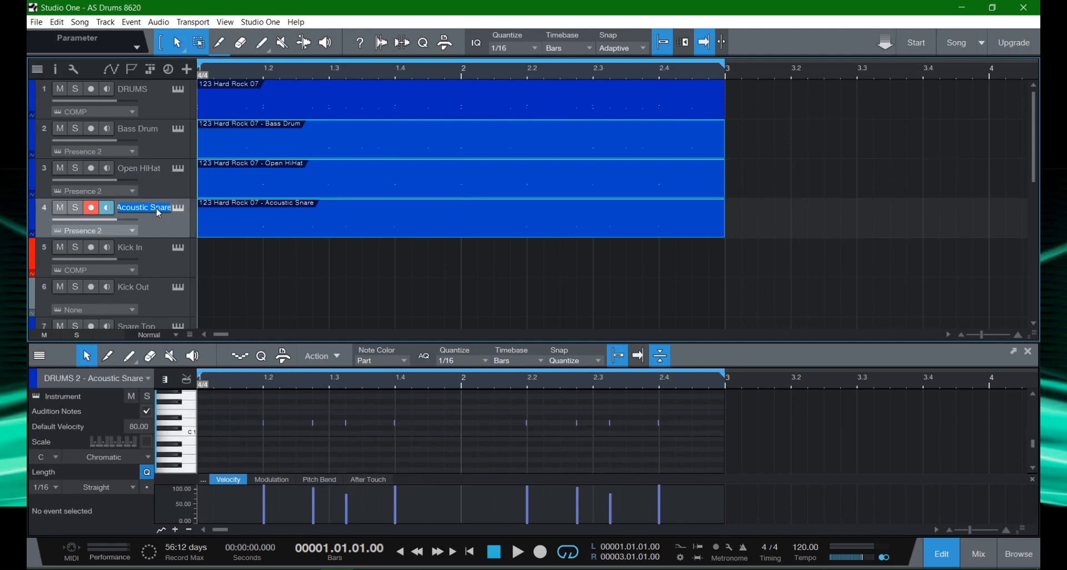
{"action": "key", "text": "Home"}
{"action": "key", "text": "ctrl+shift+Right"}
{"action": "key", "text": "Return"}
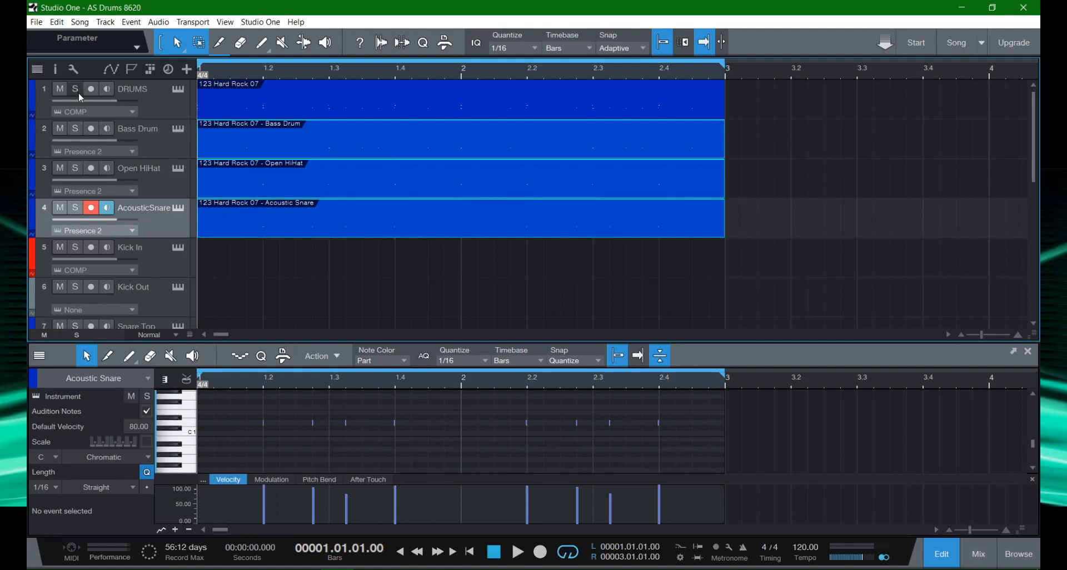
Audition the three split drum tracks with the DRUMS track temporarily muted, and return the playhead to the song start.
{"action": "left_click", "coordinate": [60, 89]}
{"action": "key", "text": "space"}
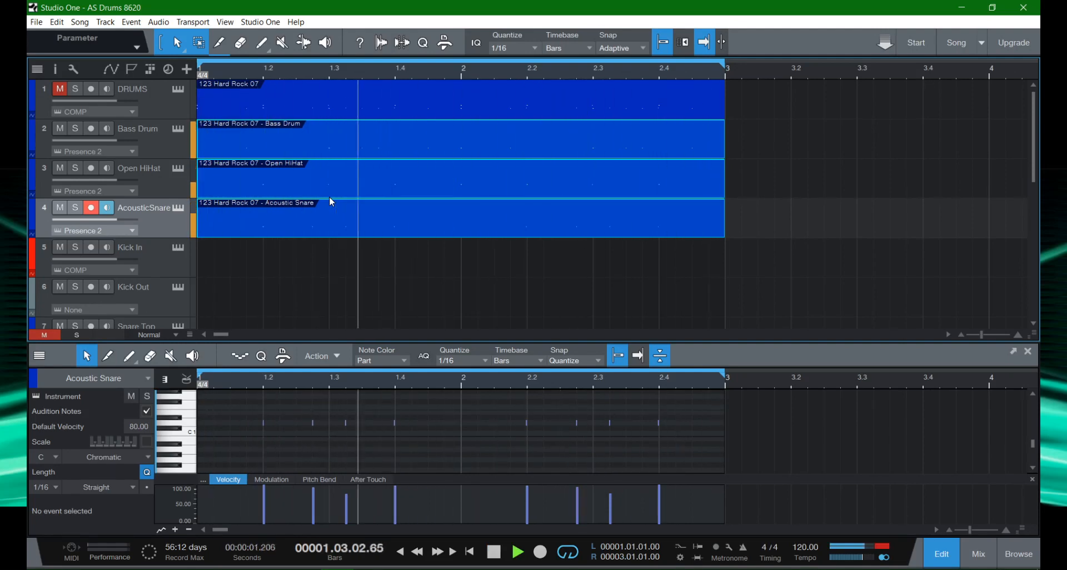
{"action": "key", "text": "space"}
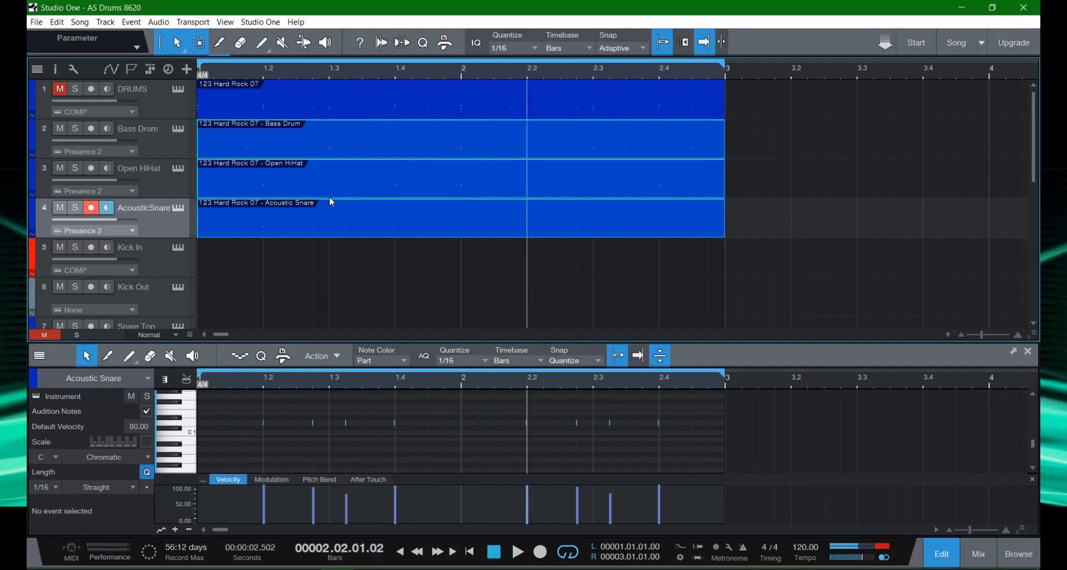
{"action": "left_click", "coordinate": [60, 89]}
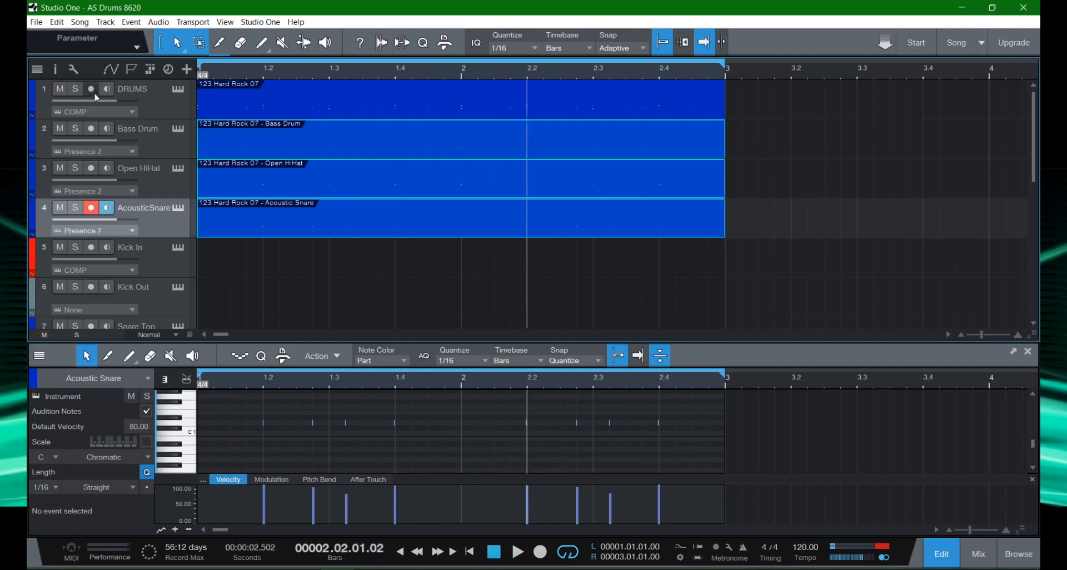
{"action": "key", "text": "comma"}
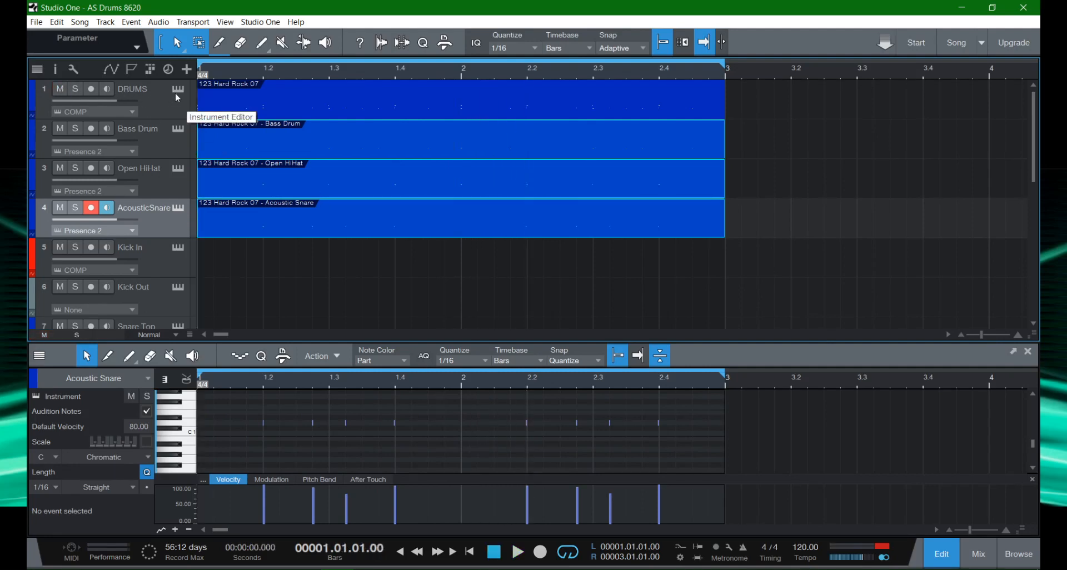
Audition the DRUMS track soloed, and play it together with the three split tracks from the song start.
{"action": "left_click", "coordinate": [75, 89]}
{"action": "key", "text": "space"}
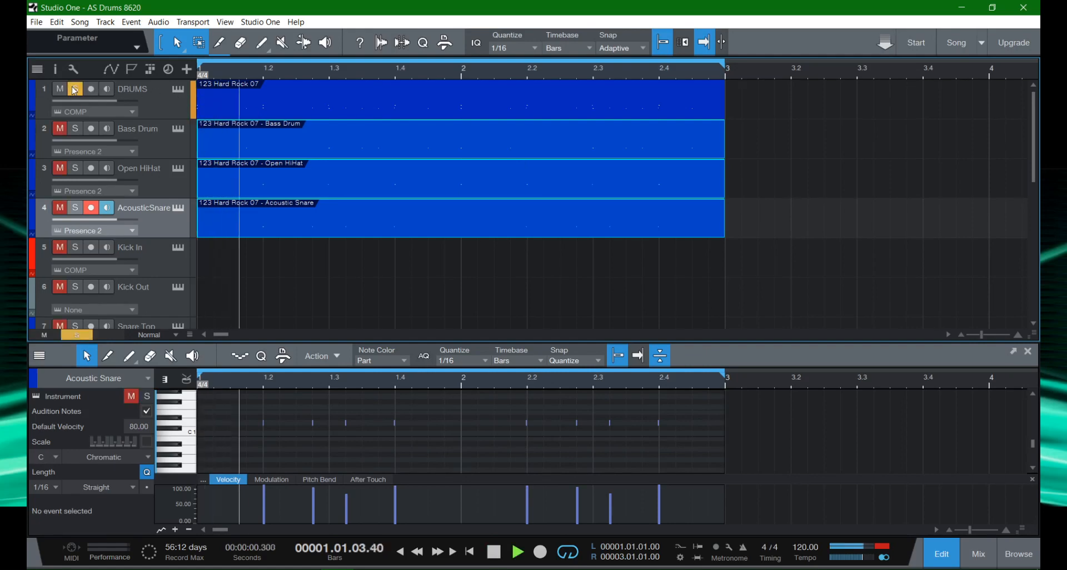
{"action": "left_click", "coordinate": [75, 89]}
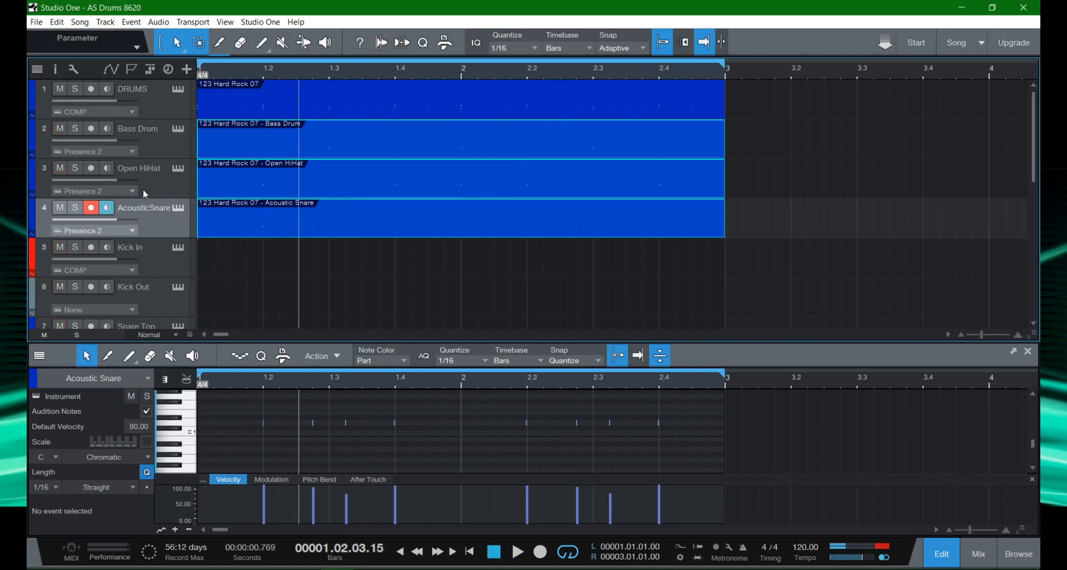
{"action": "key", "text": "comma"}
{"action": "key", "text": "space"}
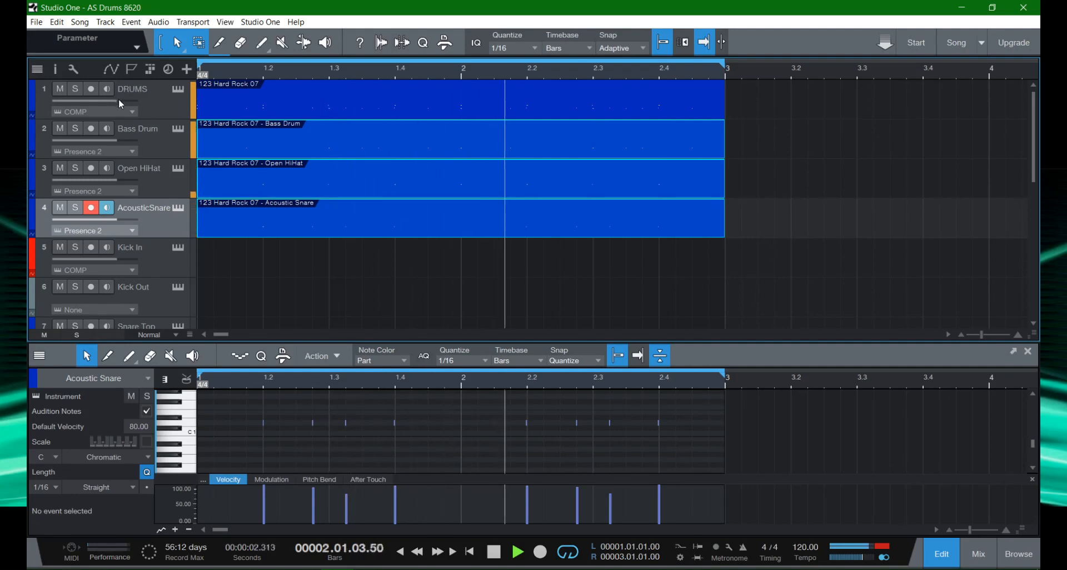
{"action": "mouse_move", "coordinate": [117, 101]}
{"action": "key", "text": "space"}
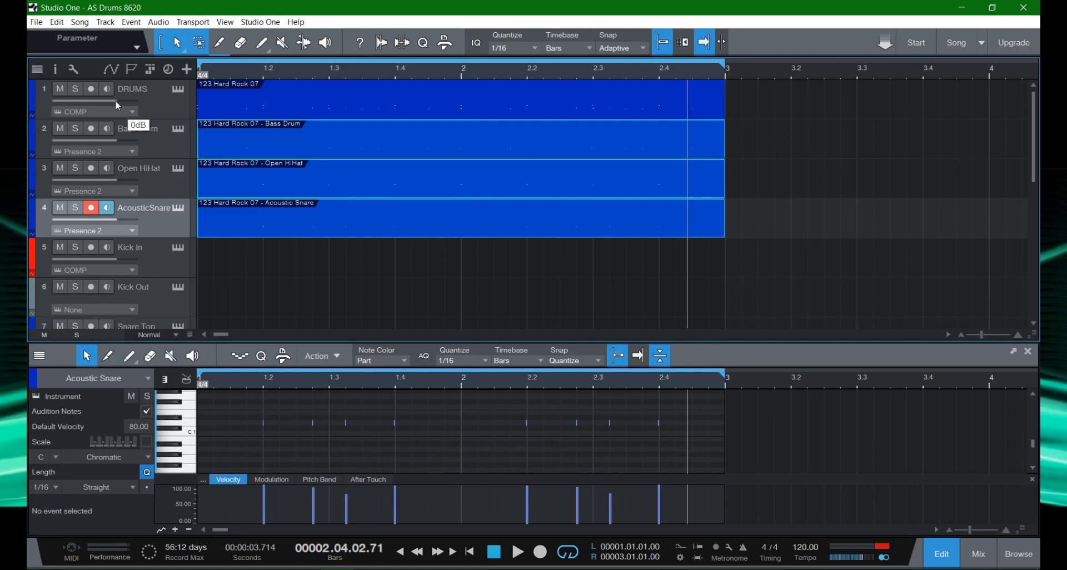
Compare DRUMS volume levels during playback, soloed and with all tracks, and set the track's volume to -7.6 dB.
{"action": "left_click", "coordinate": [75, 90]}
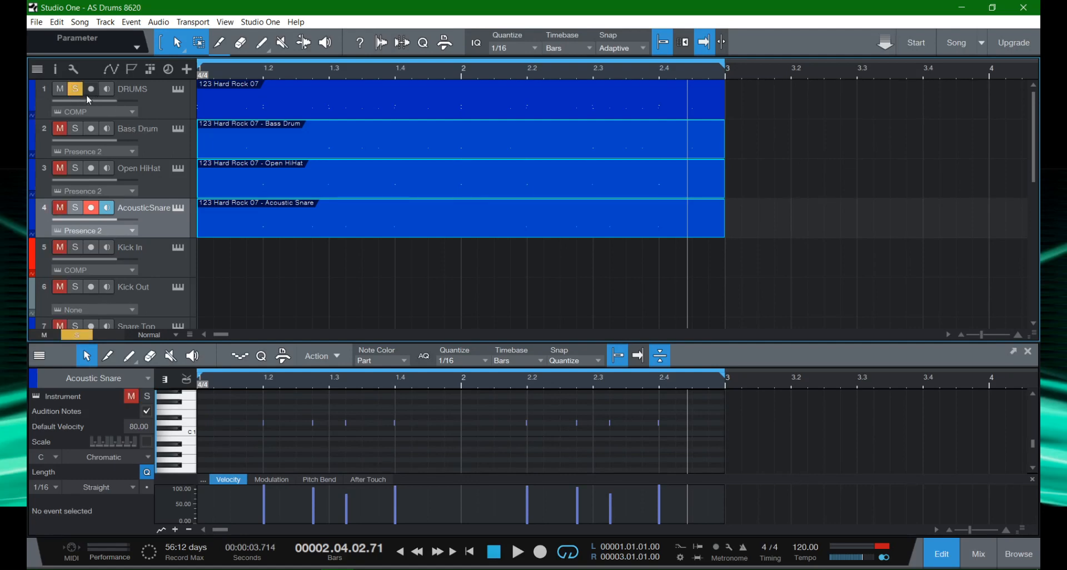
{"action": "key", "text": "space"}
{"action": "left_click_drag", "start_coordinate": [115, 102], "coordinate": [79, 99]}
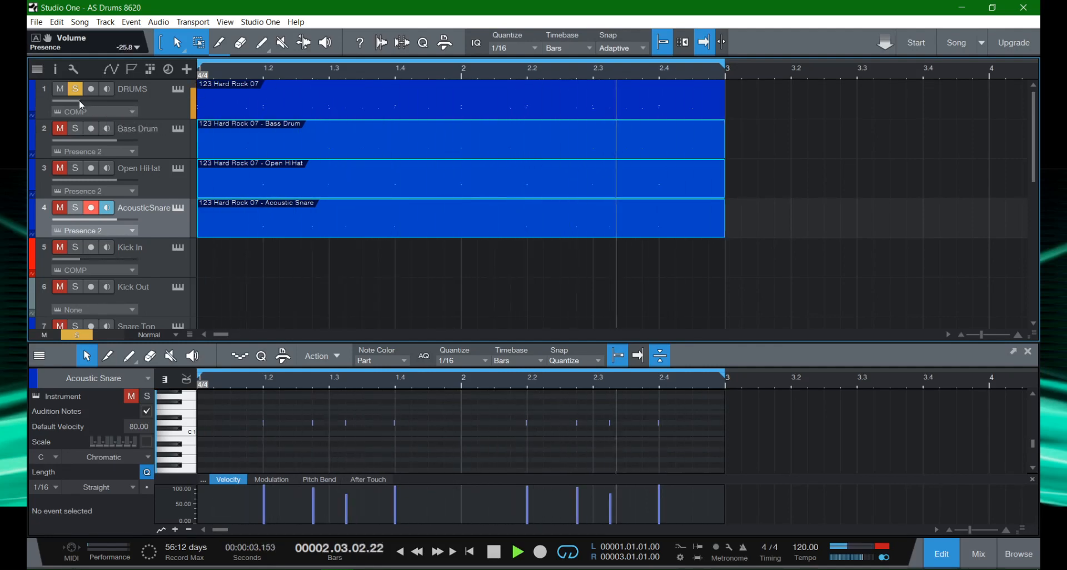
{"action": "left_click_drag", "start_coordinate": [78, 101], "coordinate": [101, 101]}
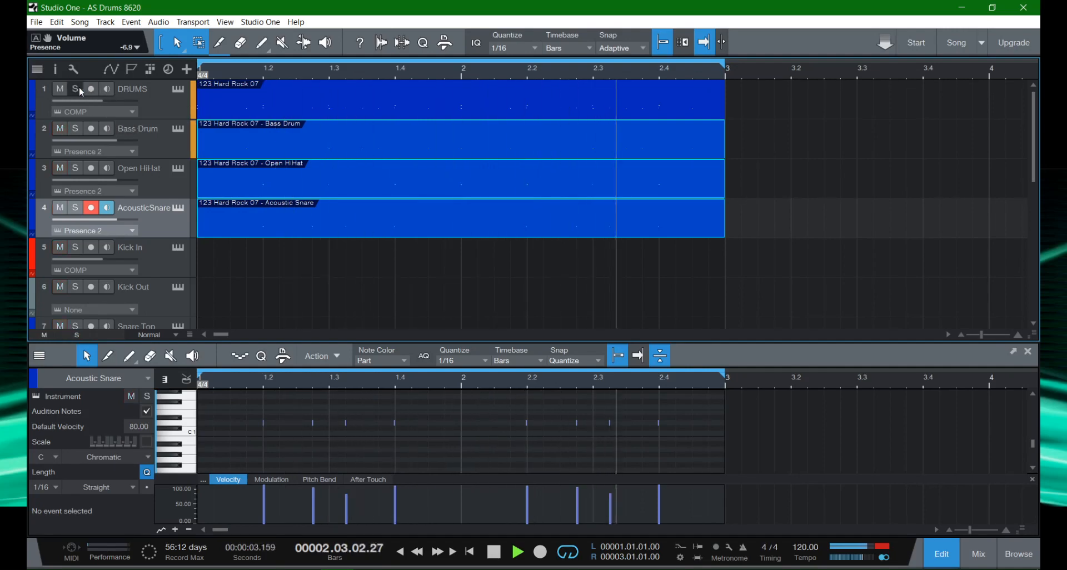
{"action": "left_click", "coordinate": [79, 87]}
{"action": "mouse_move", "coordinate": [105, 98]}
{"action": "left_mouse_down"}
{"action": "mouse_move", "coordinate": [75, 95]}
{"action": "mouse_move", "coordinate": [101, 99]}
{"action": "left_mouse_up"}
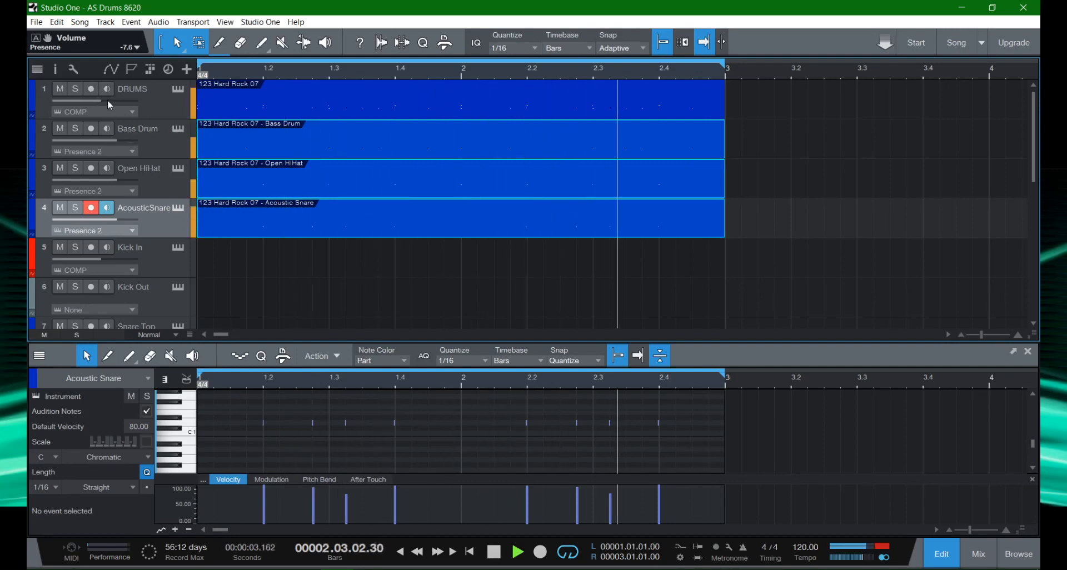
Mute only the Open HiHat track and lower the DRUMS volume to about -16 dB during playback.
{"action": "left_click", "coordinate": [64, 127]}
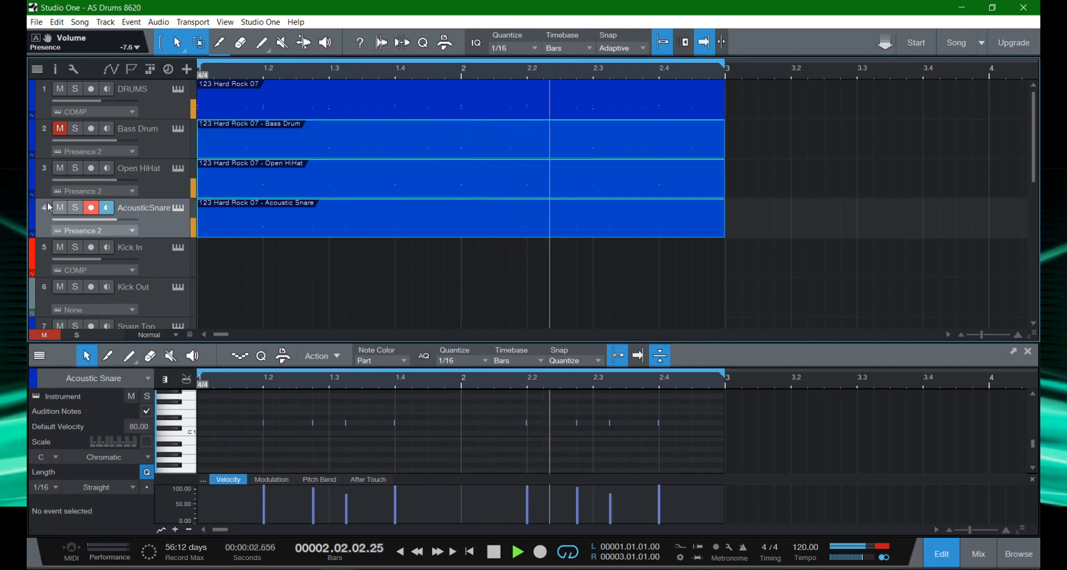
{"action": "left_click", "coordinate": [60, 169]}
{"action": "left_click", "coordinate": [61, 129]}
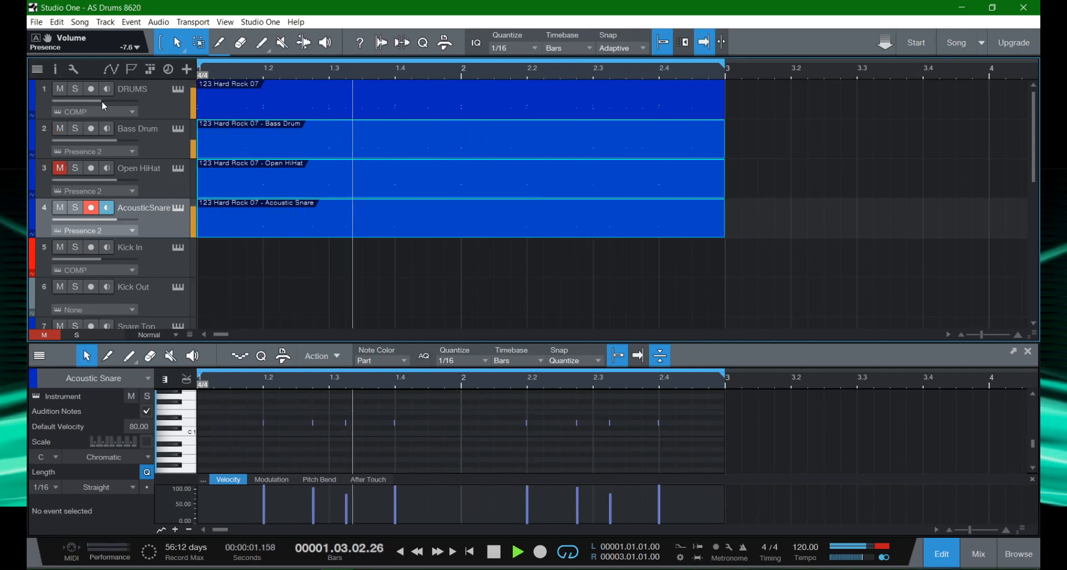
{"action": "mouse_move", "coordinate": [98, 103]}
{"action": "mouse_move", "coordinate": [97, 100]}
{"action": "left_mouse_down"}
{"action": "mouse_move", "coordinate": [109, 100]}
{"action": "mouse_move", "coordinate": [85, 97]}
{"action": "left_mouse_up"}
Mute the Bass Drum and Acoustic Snare tracks, unmute Open HiHat, and set the DRUMS volume to -16.8 dB.
{"action": "left_click", "coordinate": [60, 129]}
{"action": "left_click", "coordinate": [60, 209]}
{"action": "left_click", "coordinate": [60, 169]}
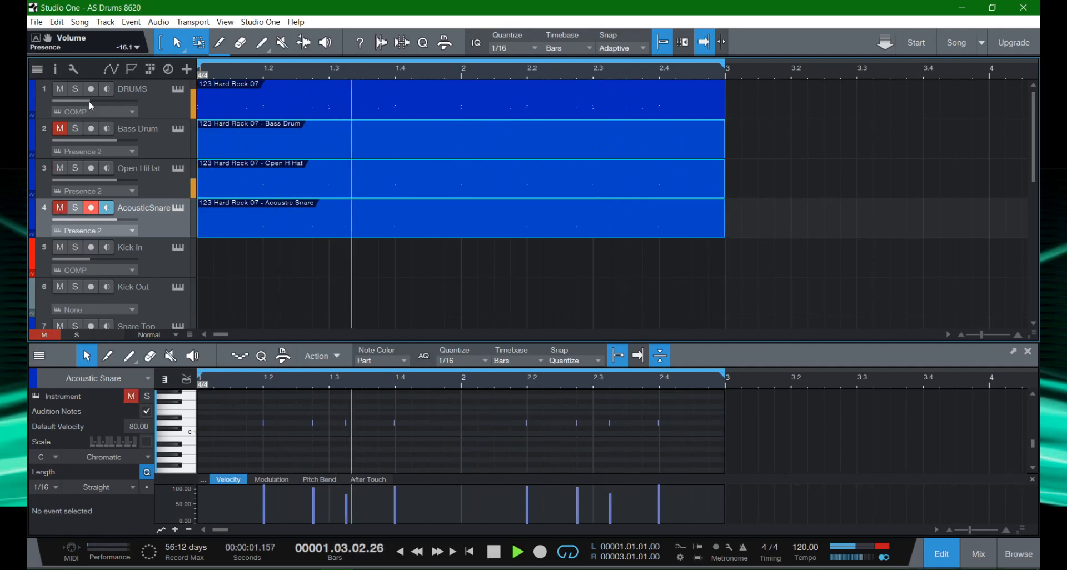
{"action": "mouse_move", "coordinate": [89, 100]}
{"action": "left_mouse_down"}
{"action": "mouse_move", "coordinate": [105, 109]}
{"action": "mouse_move", "coordinate": [89, 103]}
{"action": "left_mouse_up"}
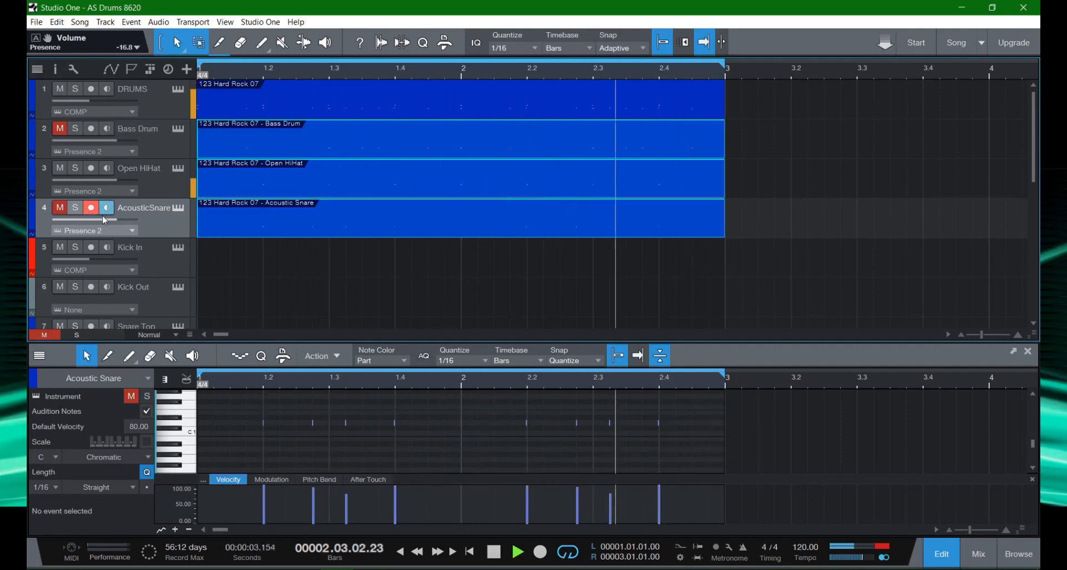
Unmute the Acoustic Snare and Bass Drum tracks, set the DRUMS volume to -12.8 dB, and stop playback.
{"action": "left_click", "coordinate": [62, 208]}
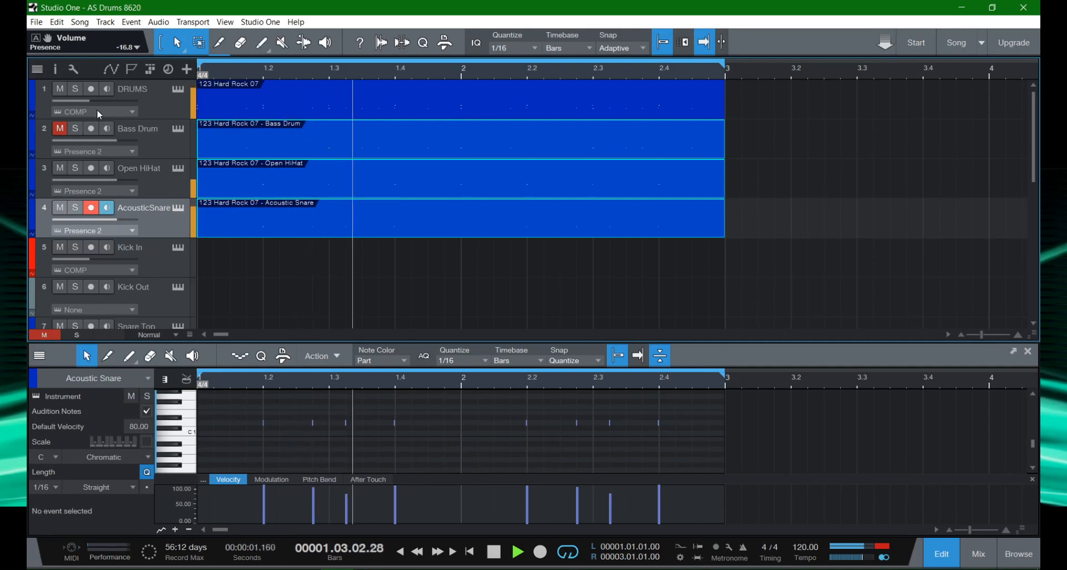
{"action": "mouse_move", "coordinate": [94, 107]}
{"action": "left_mouse_down"}
{"action": "mouse_move", "coordinate": [87, 101]}
{"action": "mouse_move", "coordinate": [120, 102]}
{"action": "mouse_move", "coordinate": [95, 101]}
{"action": "left_mouse_up"}
{"action": "left_click", "coordinate": [62, 133]}
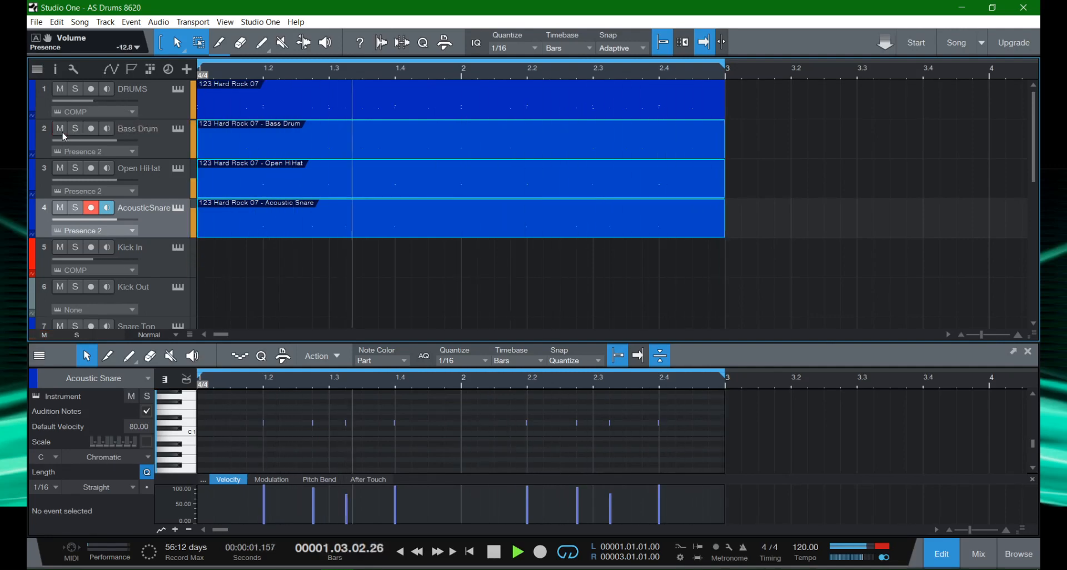
{"action": "key", "text": "space"}
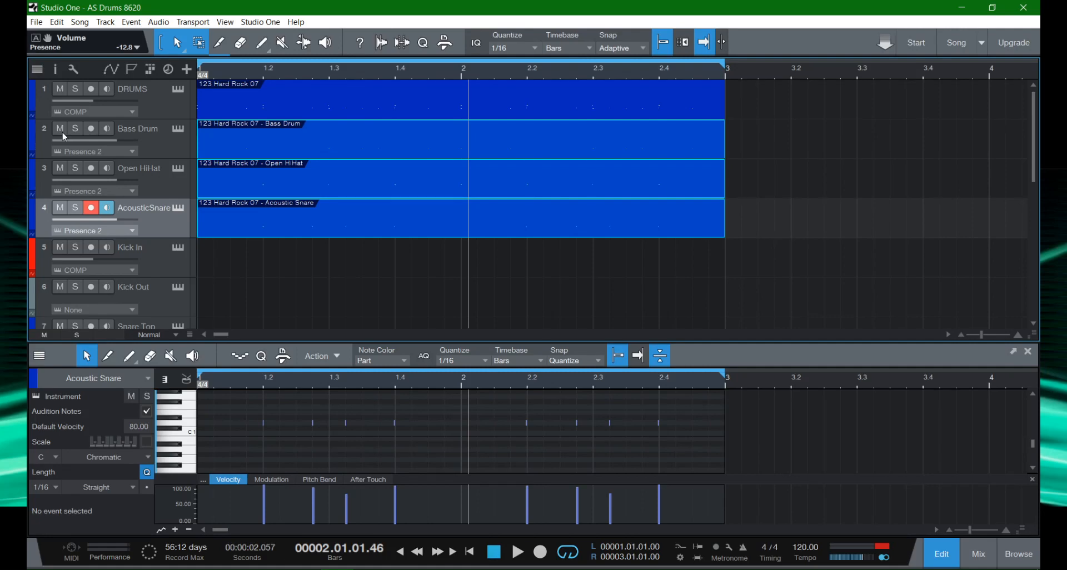
Audition the DRUMS track soloed, lower its volume to -22.5 dB, and mute it with the solo off.
{"action": "left_click", "coordinate": [75, 90]}
{"action": "key", "text": "space"}
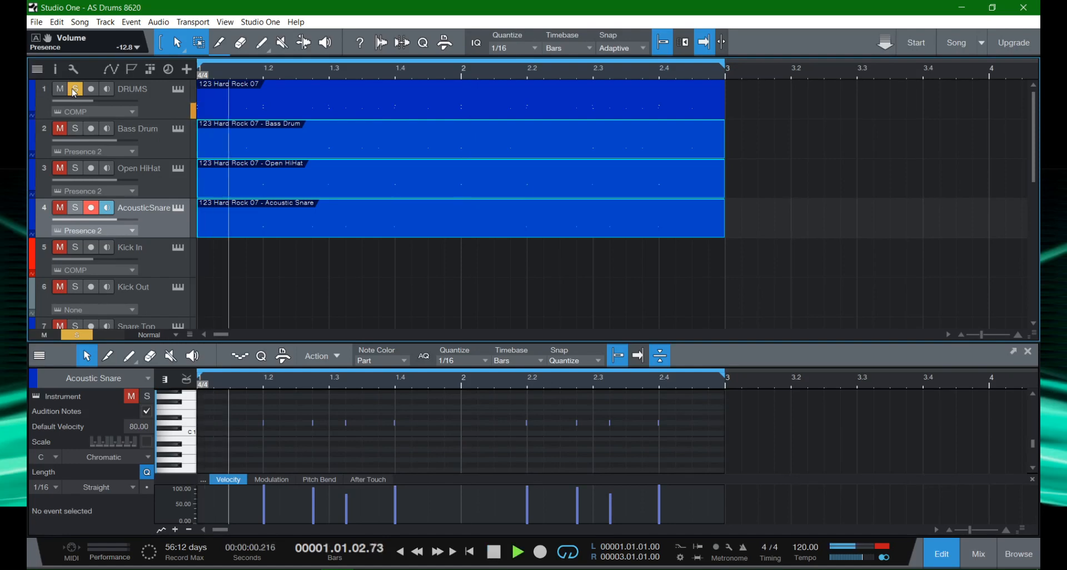
{"action": "key", "text": "space"}
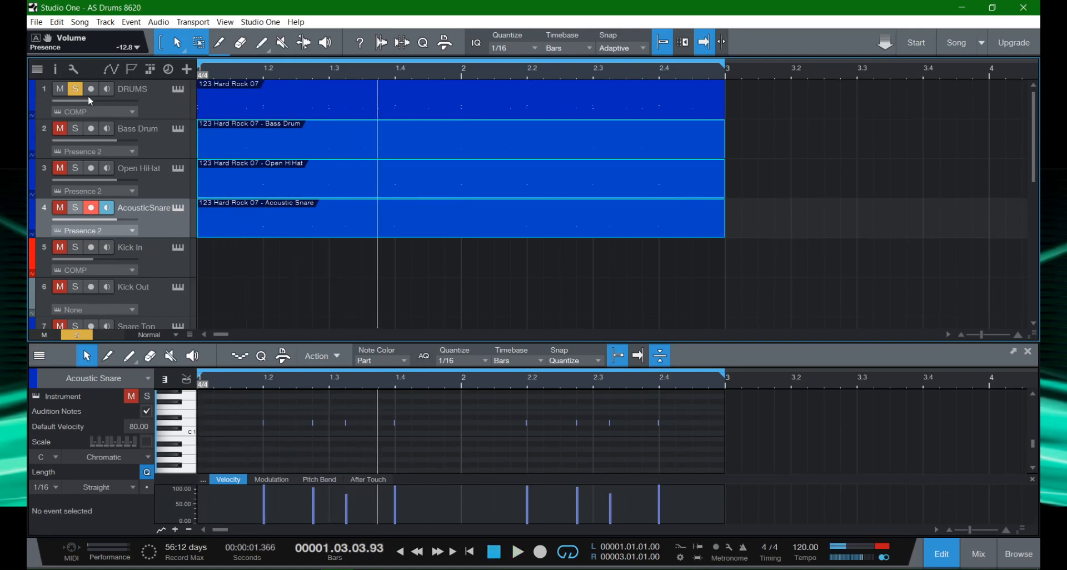
{"action": "left_click_drag", "start_coordinate": [86, 101], "coordinate": [83, 106]}
{"action": "left_click", "coordinate": [74, 89]}
{"action": "left_click", "coordinate": [60, 90]}
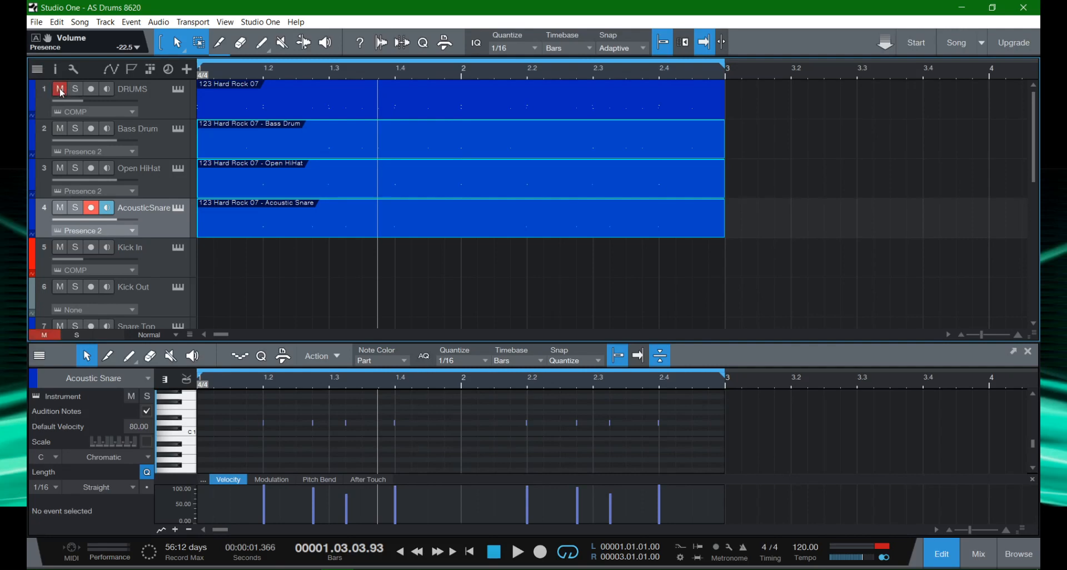
Open the Bass Drum track's Presence 2 instrument editor and copy its current settings.
{"action": "left_click", "coordinate": [155, 147]}
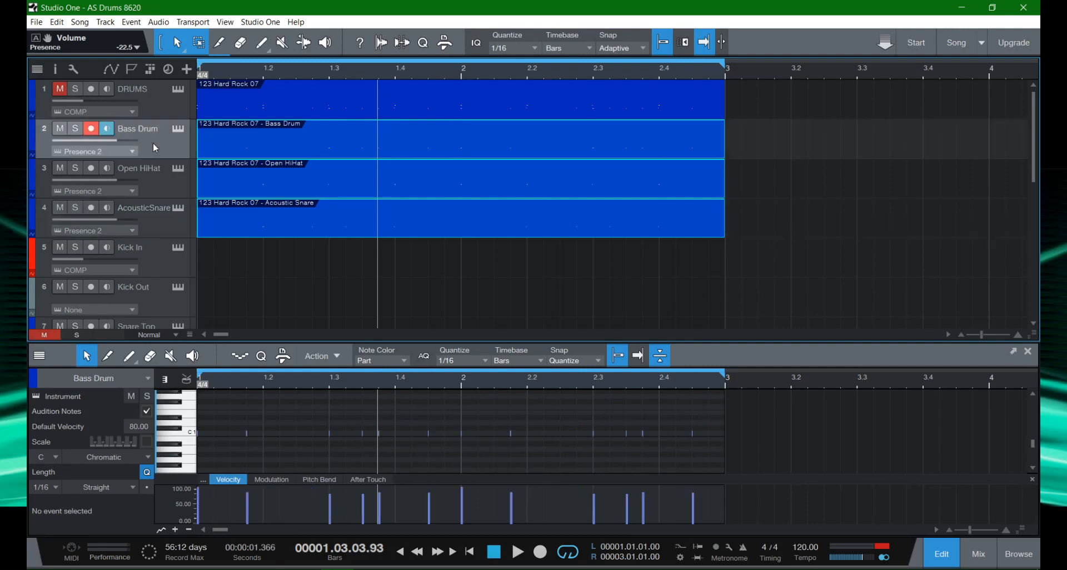
{"action": "left_click", "coordinate": [178, 129]}
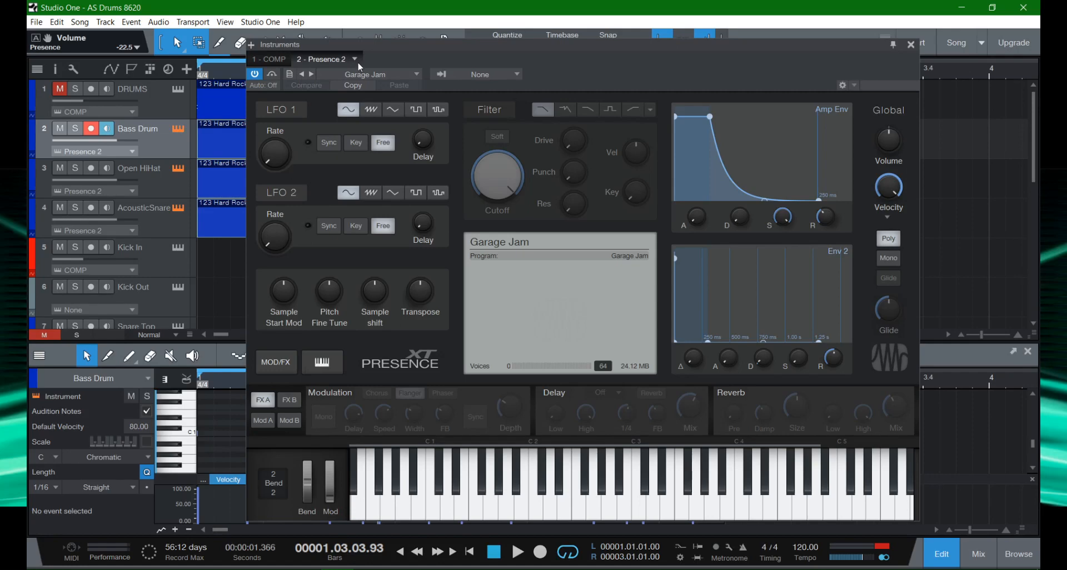
{"action": "left_click", "coordinate": [362, 83]}
{"action": "left_click", "coordinate": [388, 84]}
{"action": "left_click", "coordinate": [451, 75]}
{"action": "left_click", "coordinate": [438, 75]}
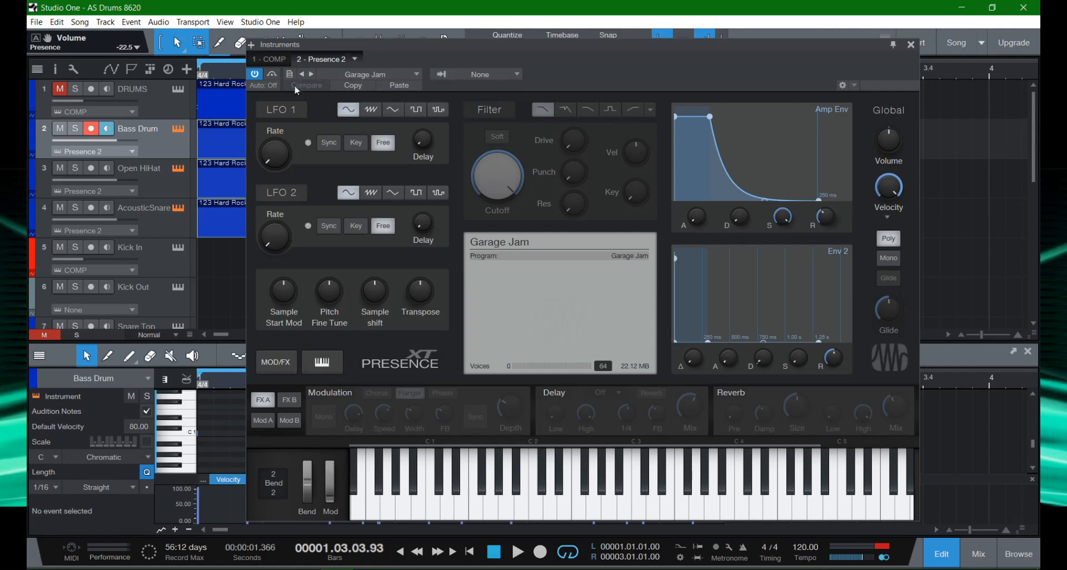
Switch the Presence 2 instrument off and on again, and turn its bypass on and off.
{"action": "left_click", "coordinate": [255, 75]}
{"action": "left_click", "coordinate": [256, 74]}
{"action": "left_click", "coordinate": [272, 74]}
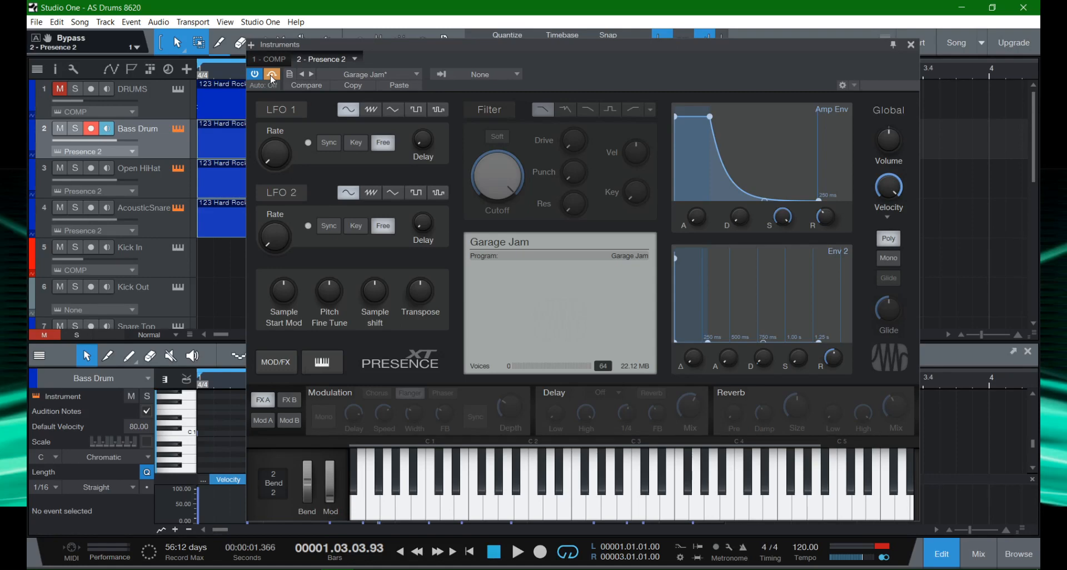
{"action": "left_click", "coordinate": [272, 76]}
Examine the preset management options and the Drum Kits presets available for the Presence 2 instrument.
{"action": "left_click", "coordinate": [289, 74]}
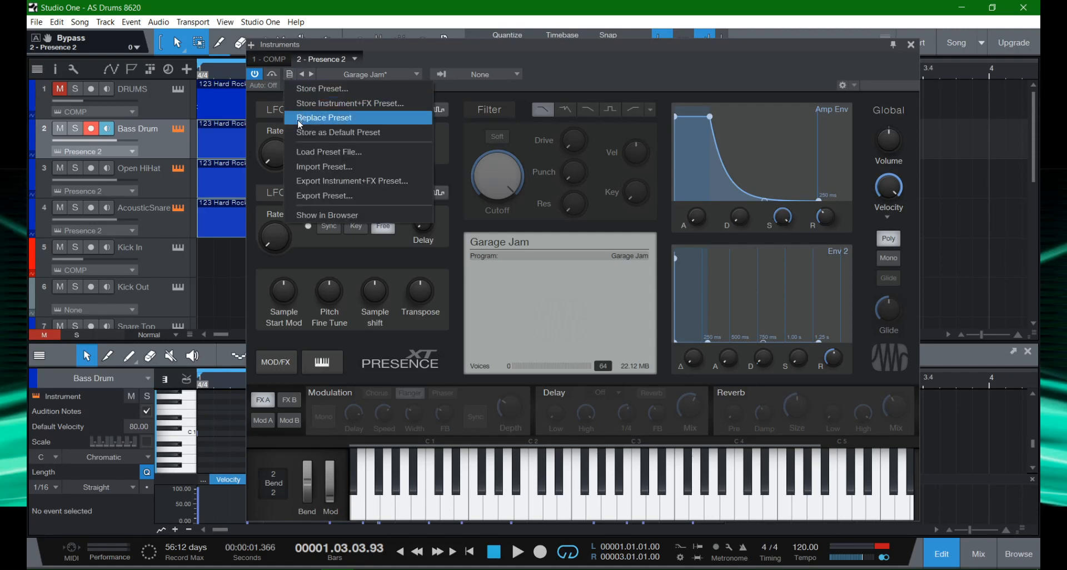
{"action": "left_click", "coordinate": [290, 75]}
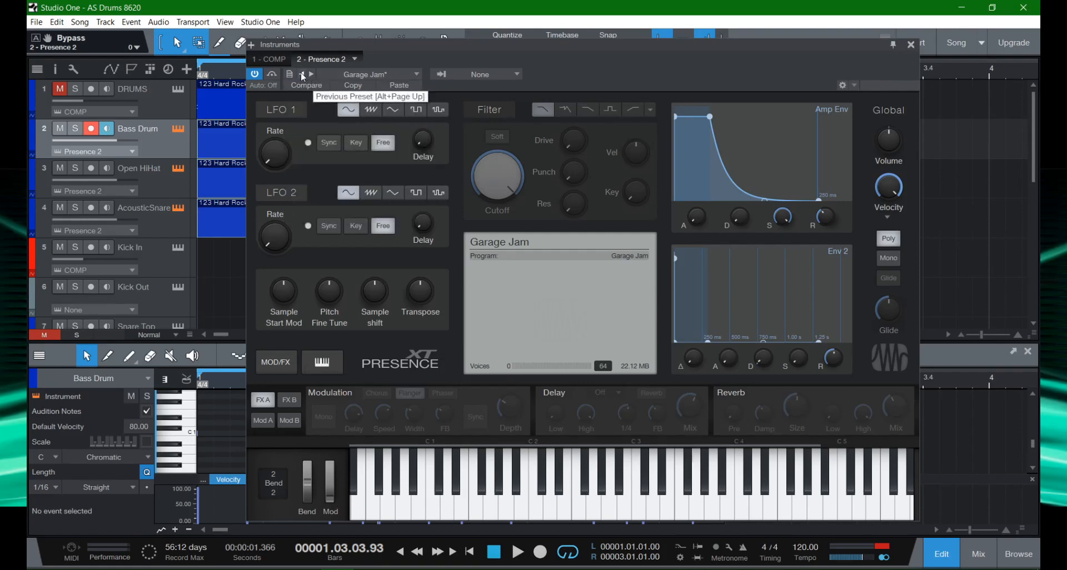
{"action": "left_click", "coordinate": [338, 74]}
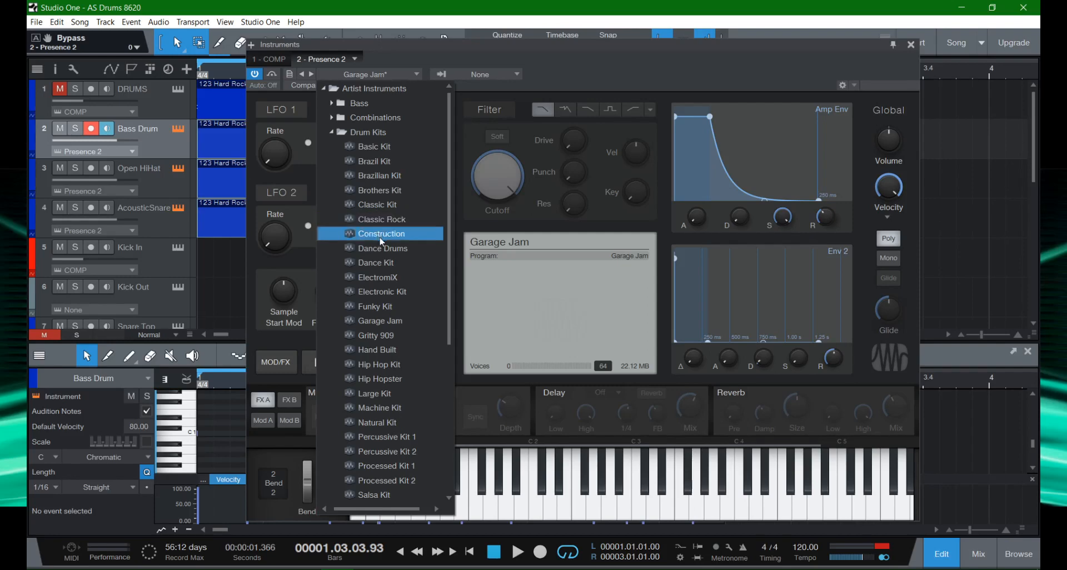
{"action": "left_click", "coordinate": [362, 75]}
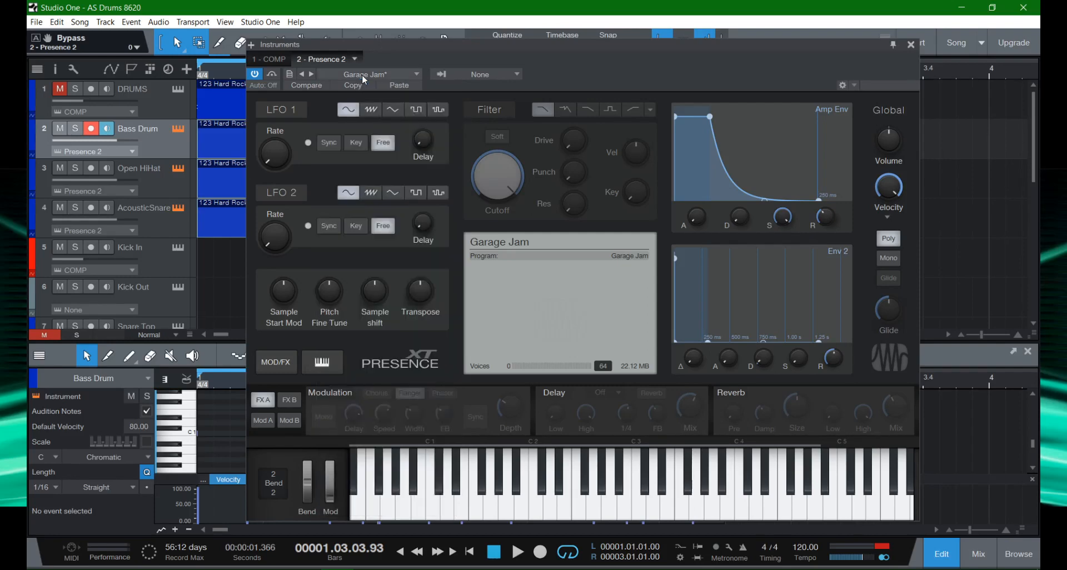
{"action": "left_click", "coordinate": [463, 75]}
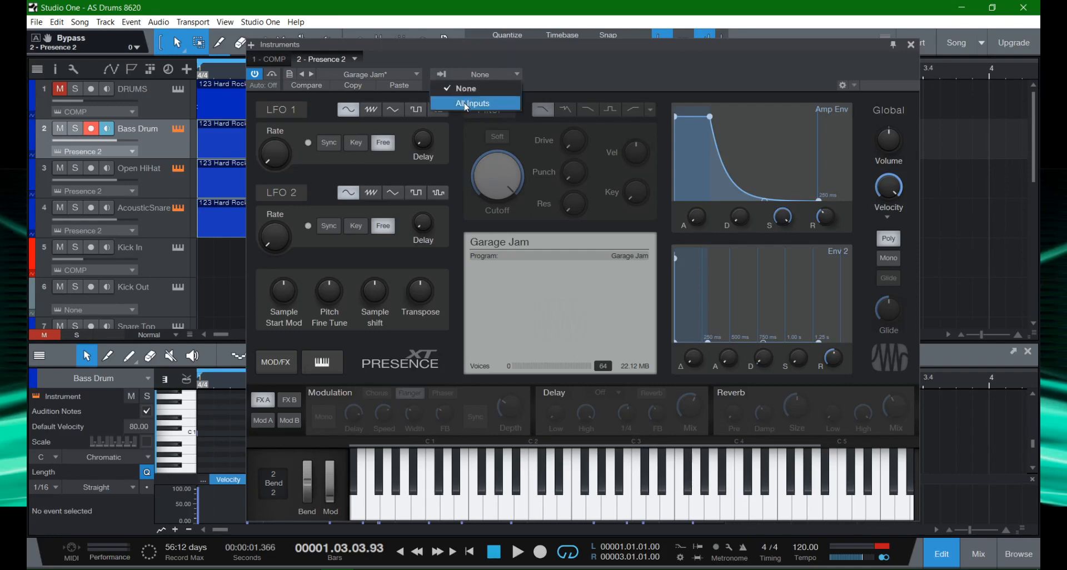
{"action": "left_click", "coordinate": [559, 77]}
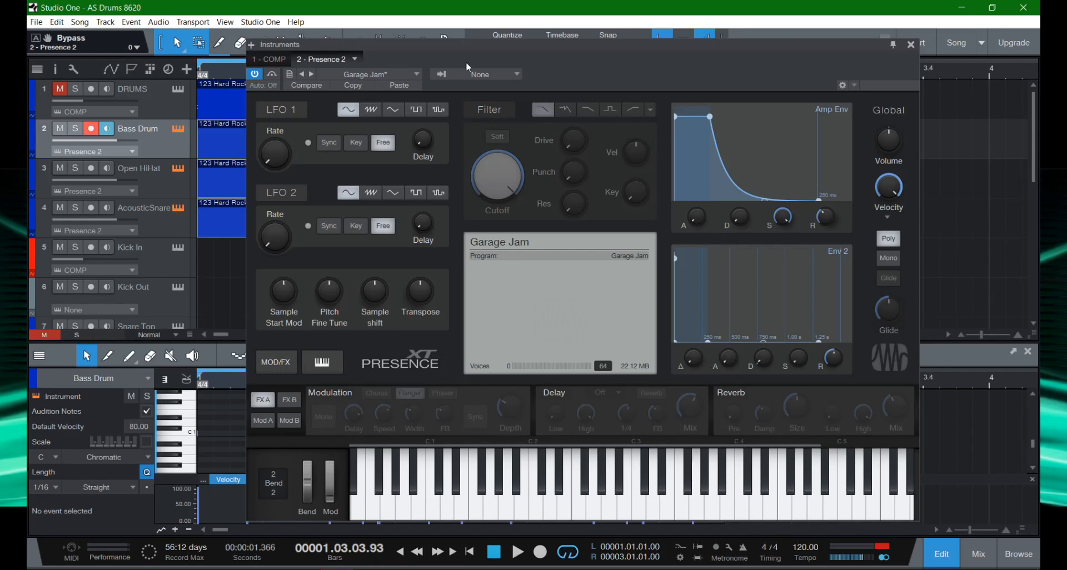
Add two more Presence instruments from the favorites to the song's instrument editor window.
{"action": "left_click", "coordinate": [250, 44]}
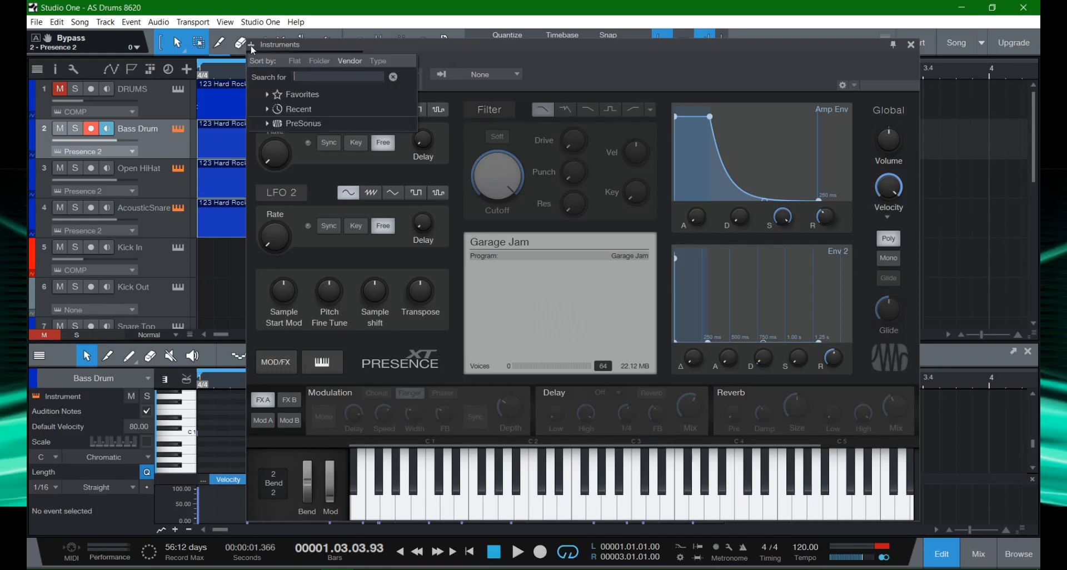
{"action": "left_click", "coordinate": [267, 99]}
{"action": "left_click", "coordinate": [273, 109]}
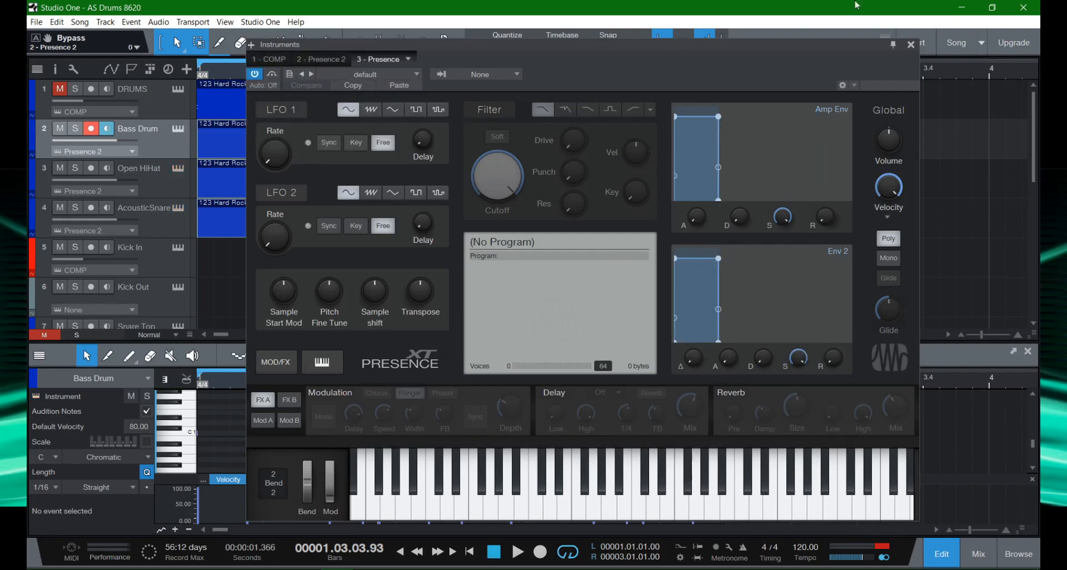
{"action": "left_click_drag", "start_coordinate": [794, 45], "coordinate": [678, 24]}
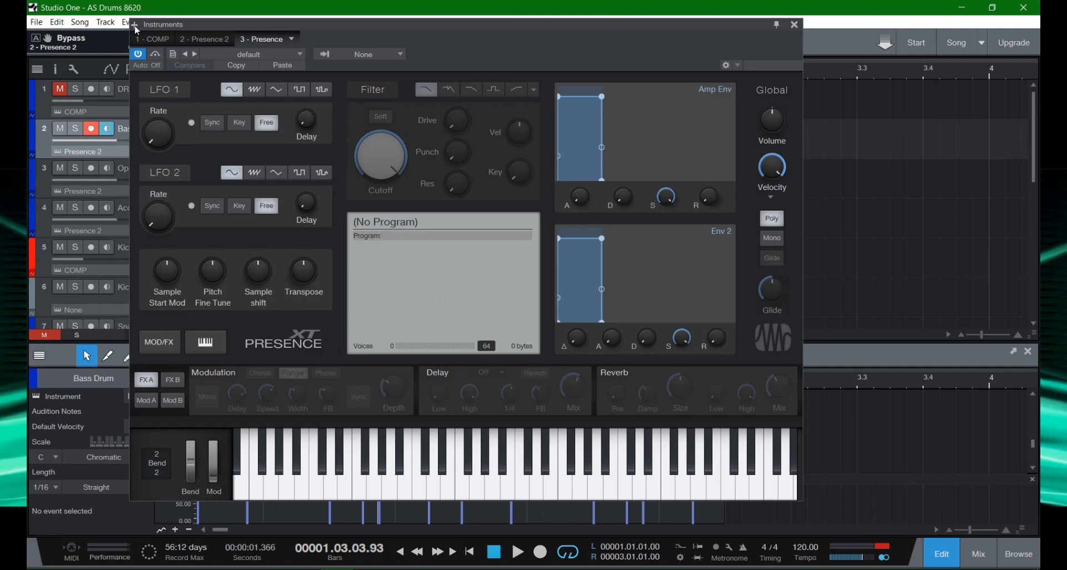
{"action": "left_click", "coordinate": [136, 26]}
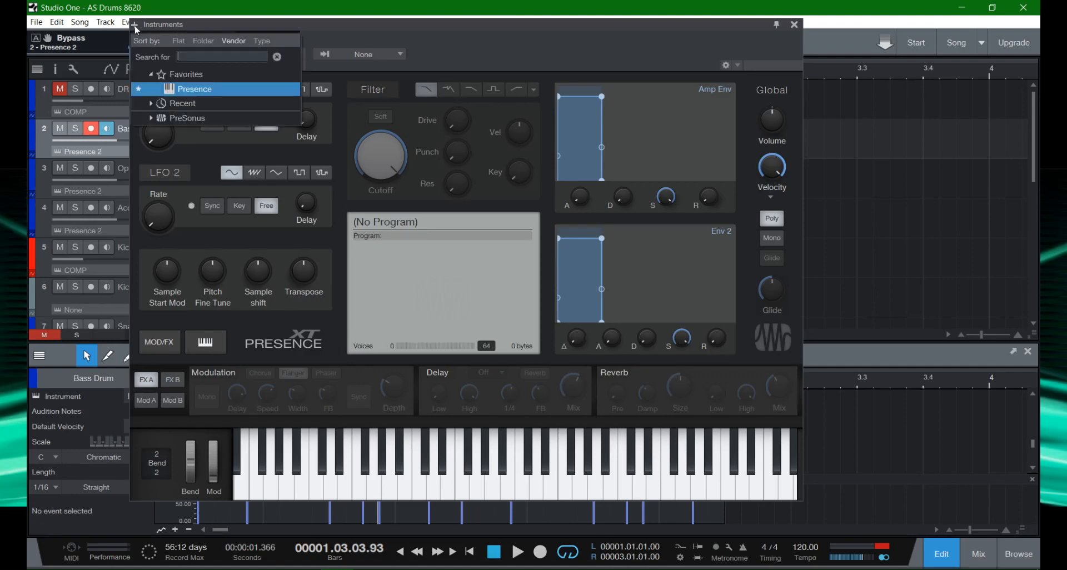
{"action": "left_click", "coordinate": [152, 74]}
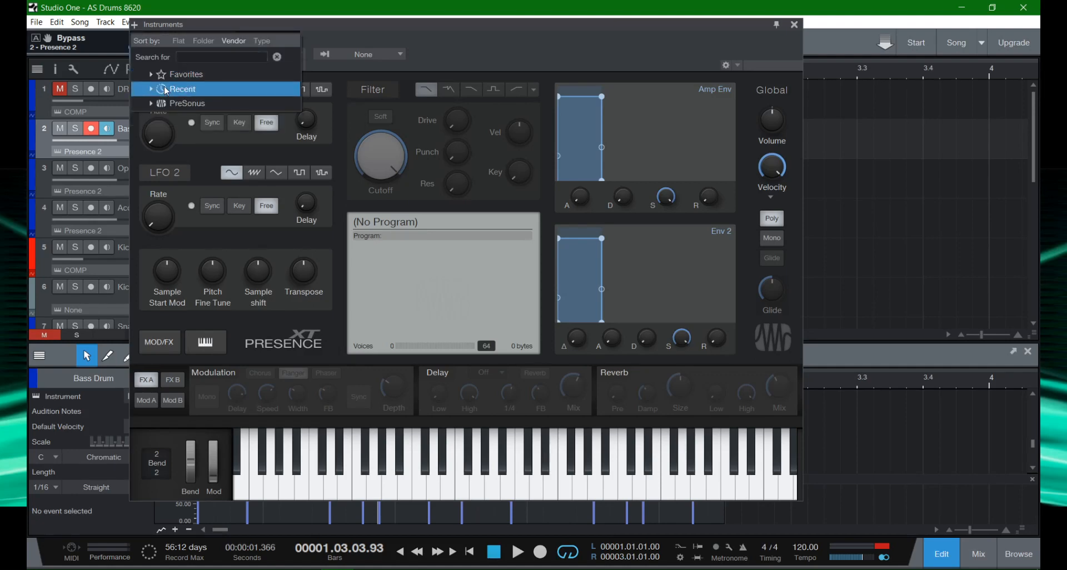
{"action": "left_click", "coordinate": [150, 75]}
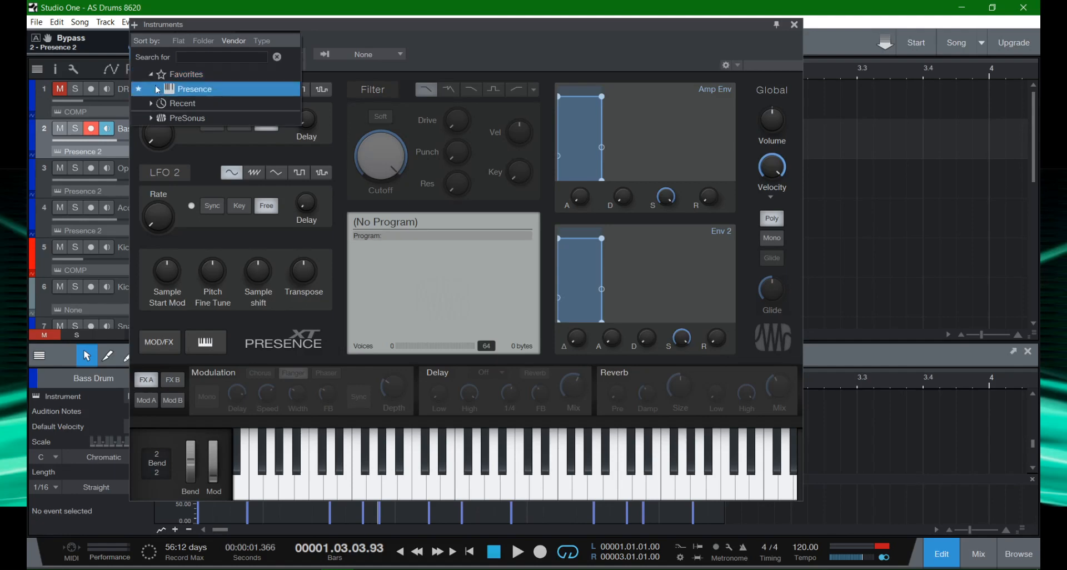
{"action": "left_click", "coordinate": [161, 89]}
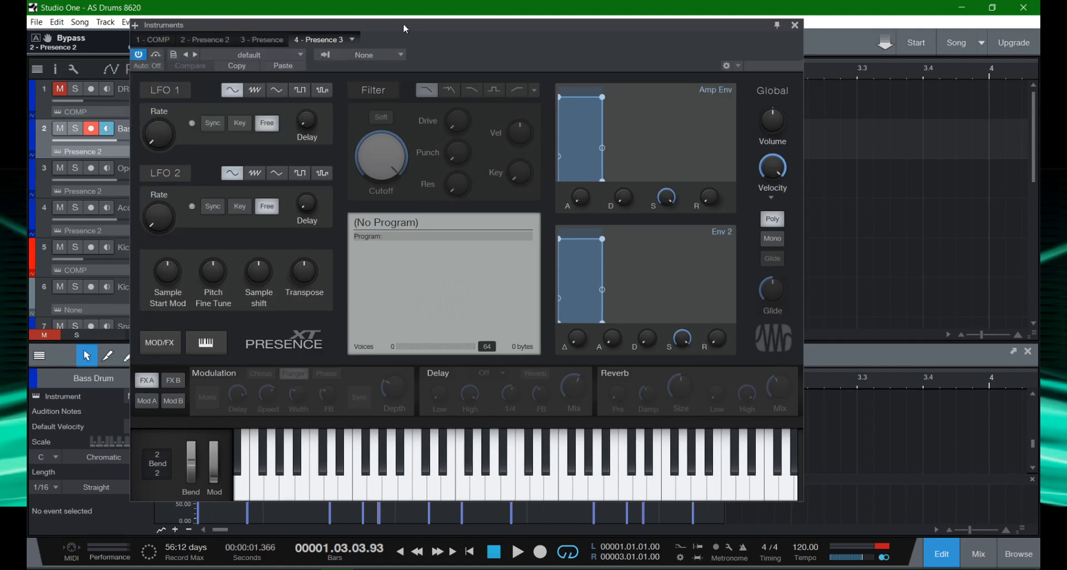
{"action": "left_click_drag", "start_coordinate": [403, 23], "coordinate": [553, 64]}
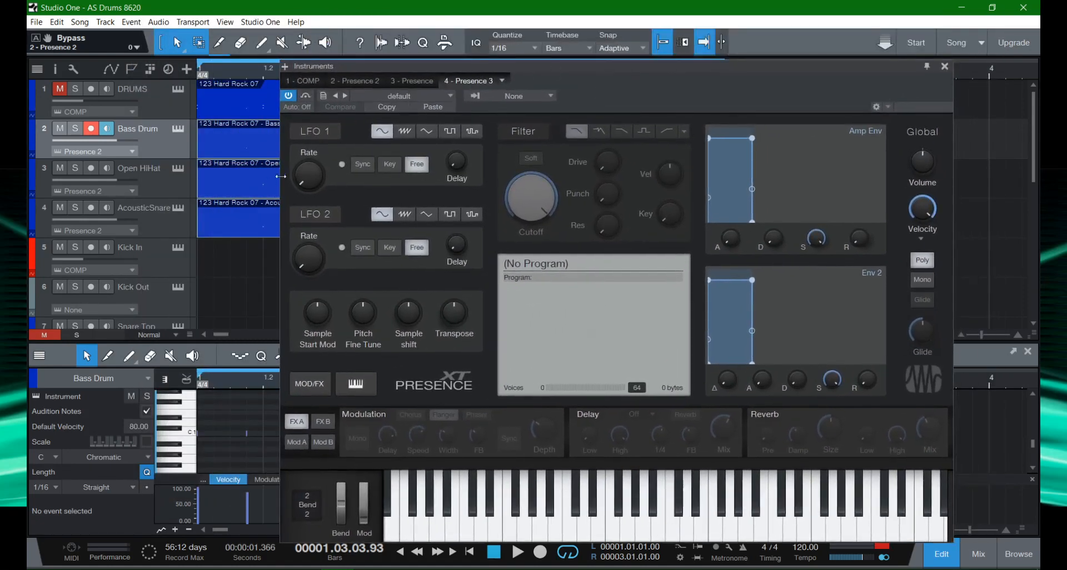
Rename the Presence 2 instrument used by the split drum tracks as Kick.
{"action": "left_click", "coordinate": [365, 81]}
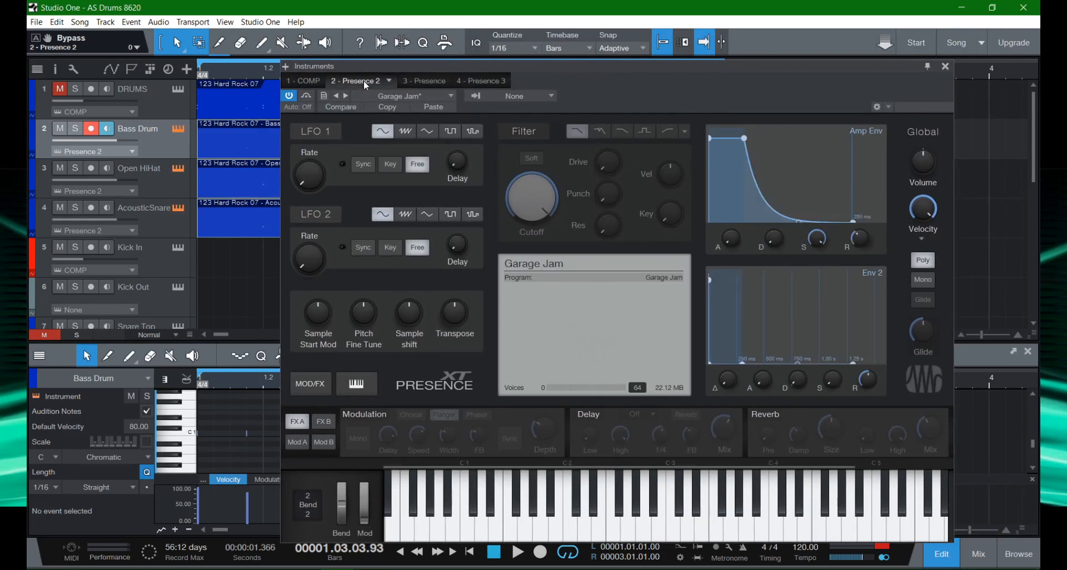
{"action": "left_click", "coordinate": [388, 79]}
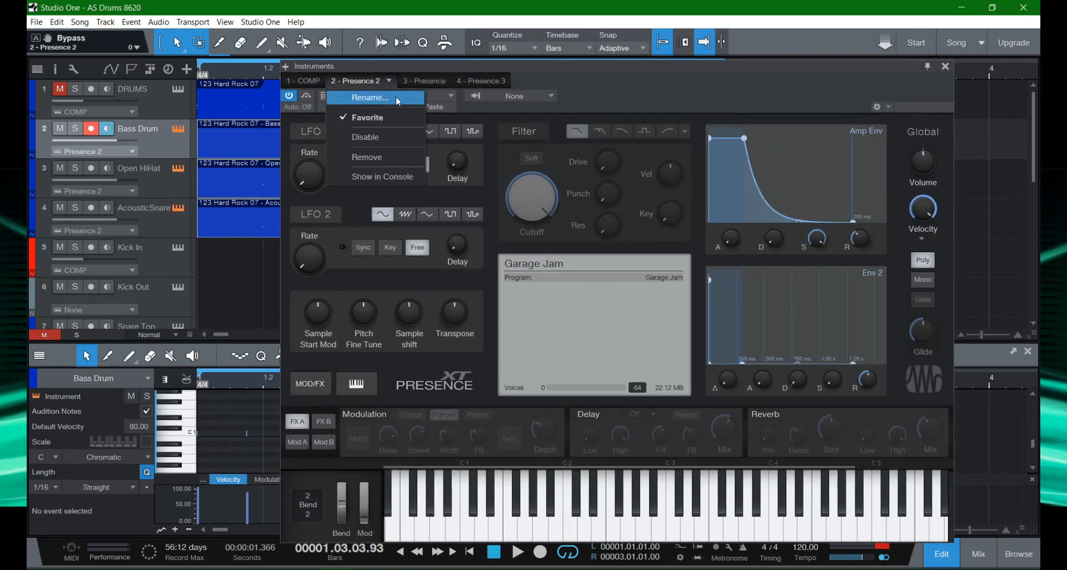
{"action": "left_click", "coordinate": [395, 96]}
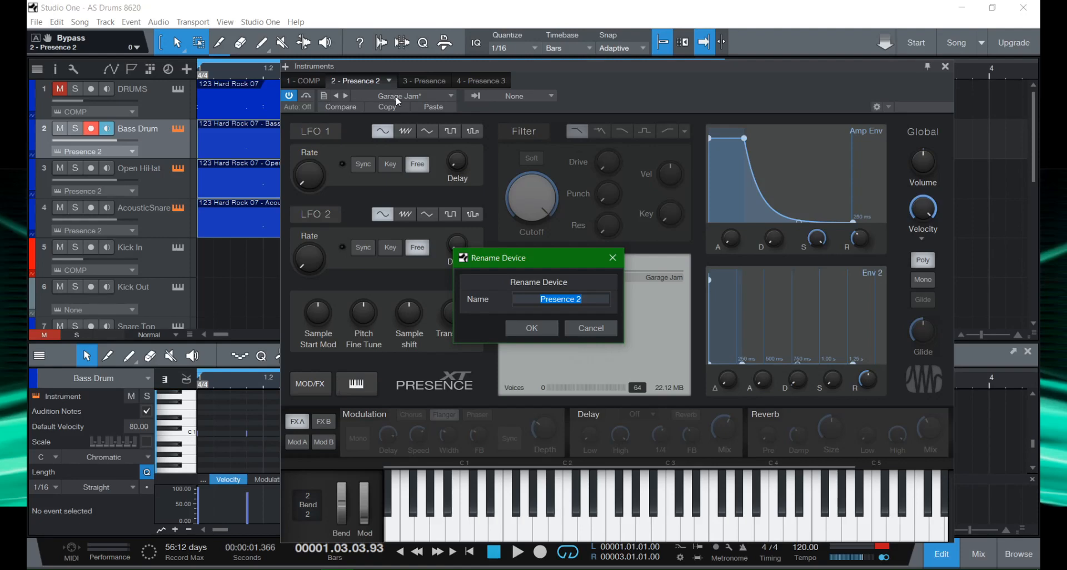
{"action": "type", "text": "Kick"}
{"action": "key", "text": "Return"}
Rename the third instrument, Presence, as Hi Hat.
{"action": "left_click", "coordinate": [395, 81]}
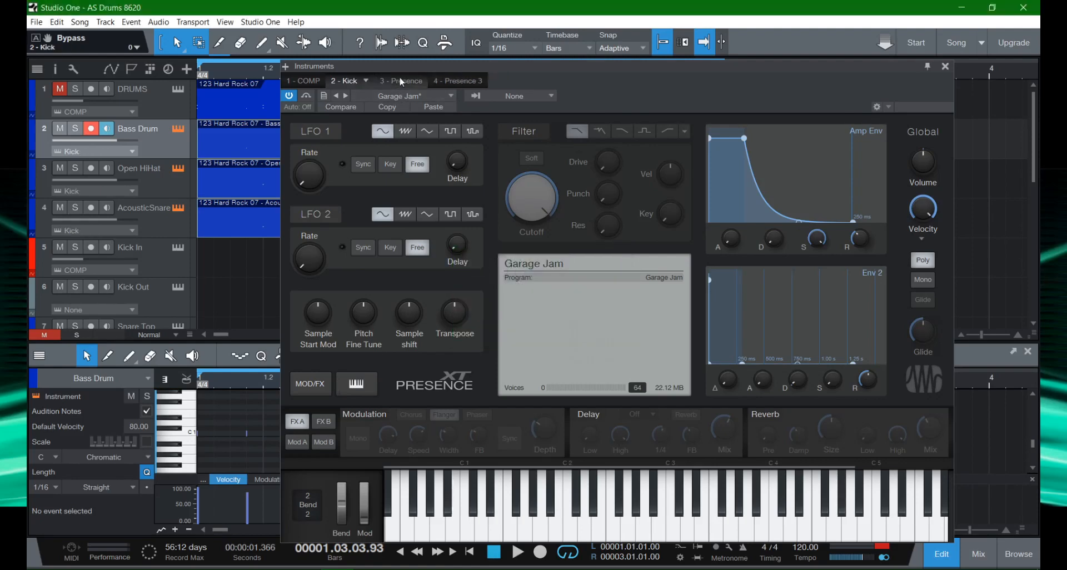
{"action": "left_click", "coordinate": [419, 80]}
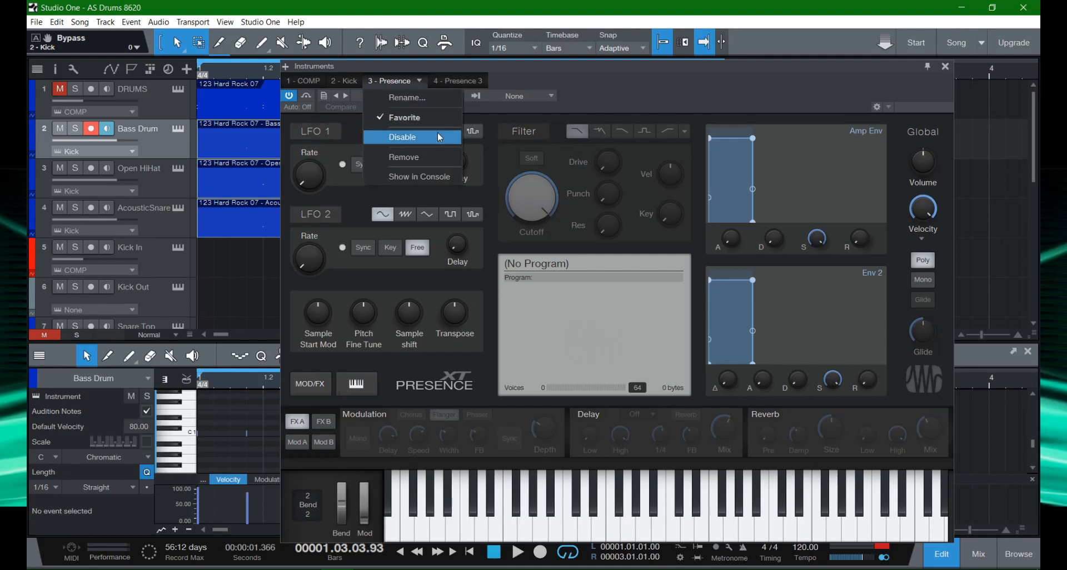
{"action": "left_click", "coordinate": [439, 98]}
{"action": "type", "text": "Hi Hat"}
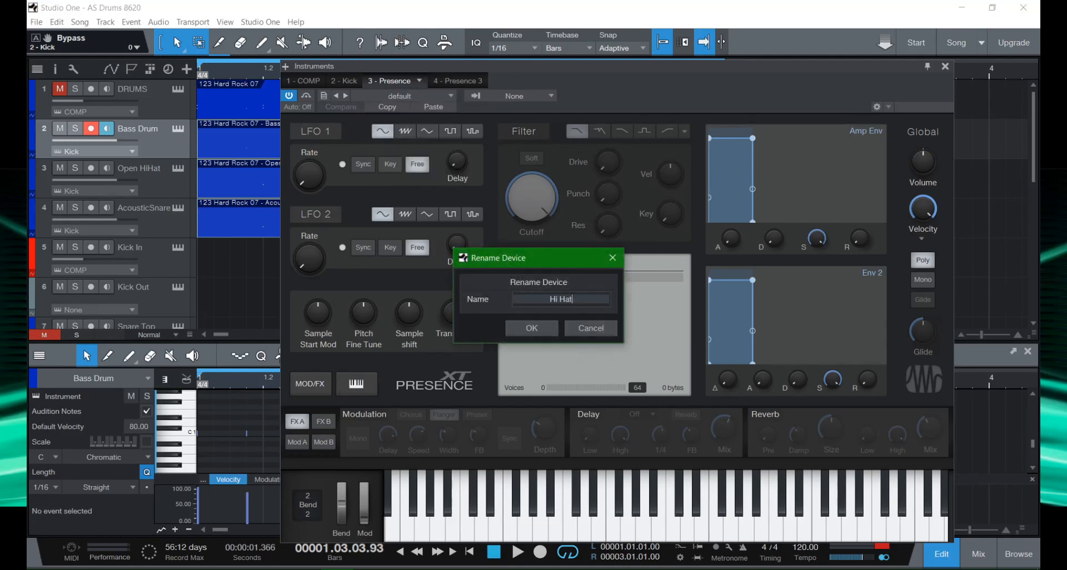
{"action": "key", "text": "Return"}
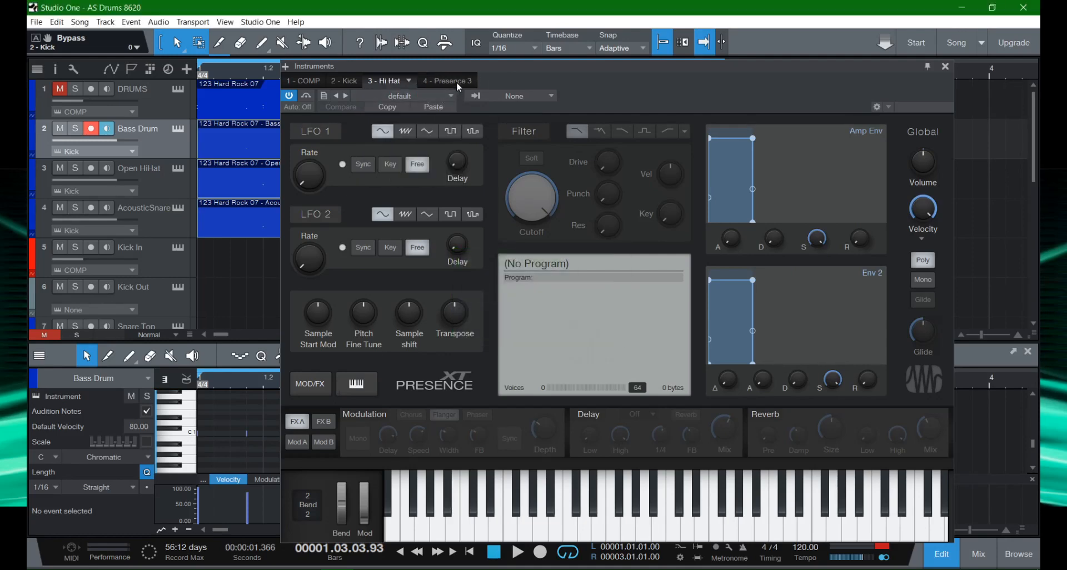
Rename the fourth instrument, Presence 3, as Snare.
{"action": "left_click", "coordinate": [471, 81]}
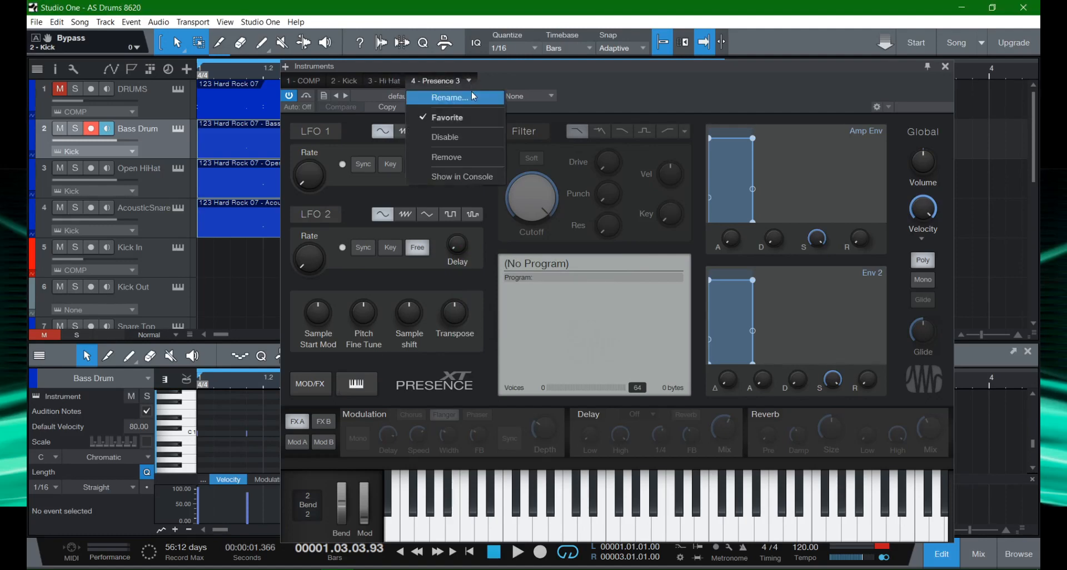
{"action": "left_click", "coordinate": [471, 95]}
{"action": "type", "text": "Snare"}
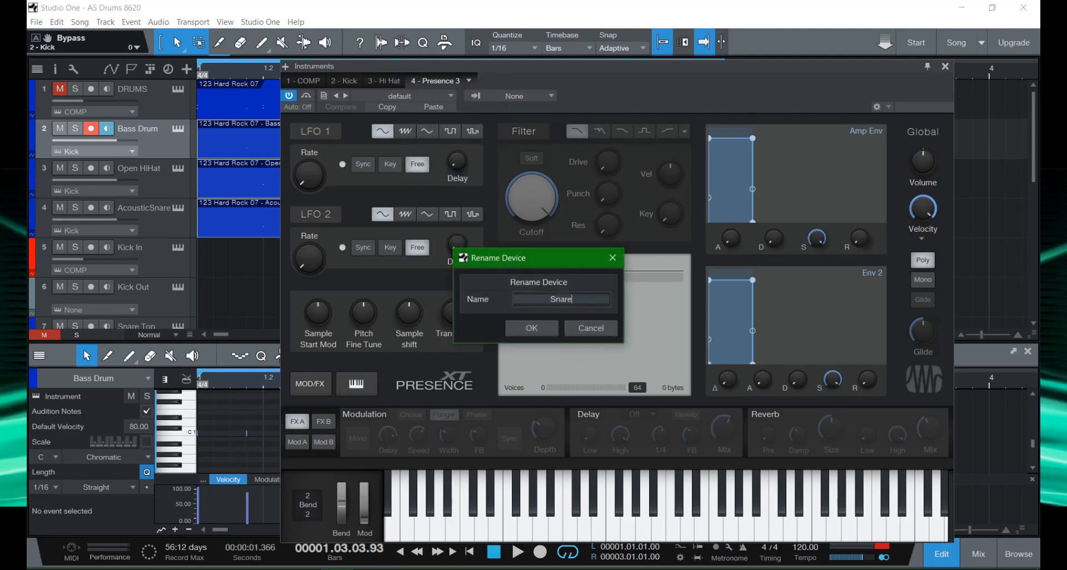
{"action": "key", "text": "Return"}
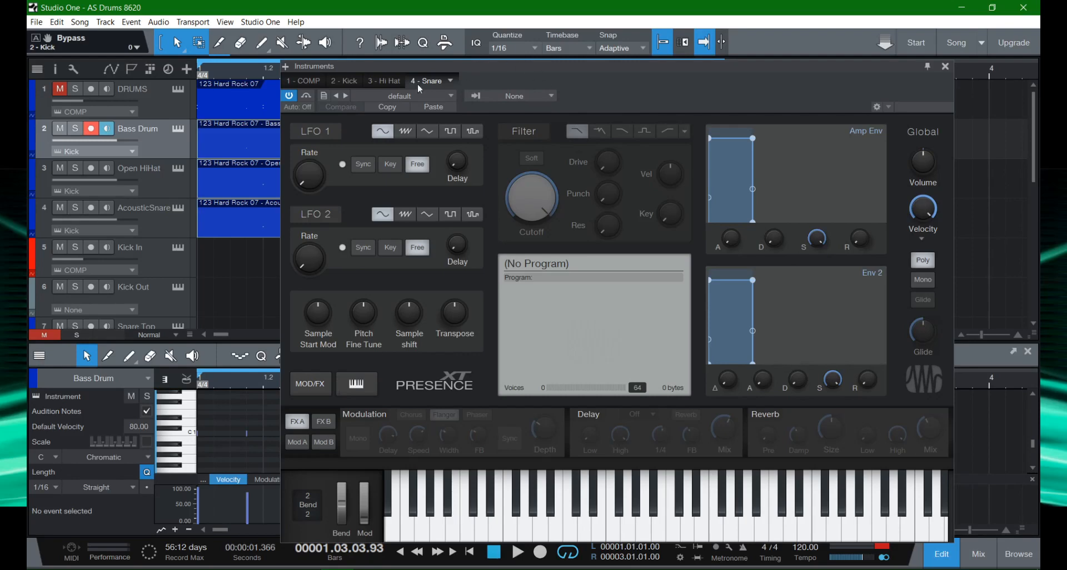
Review the preset choices for the Kick and Hi Hat instruments.
{"action": "left_click", "coordinate": [345, 81]}
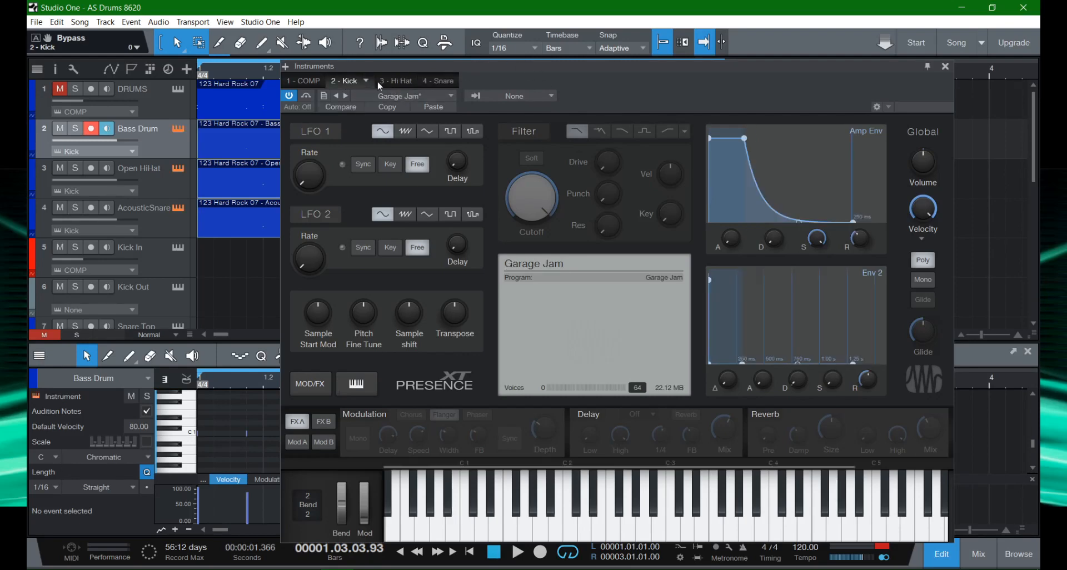
{"action": "left_click", "coordinate": [399, 97]}
{"action": "left_click", "coordinate": [399, 95]}
{"action": "left_click", "coordinate": [396, 81]}
{"action": "left_click", "coordinate": [418, 95]}
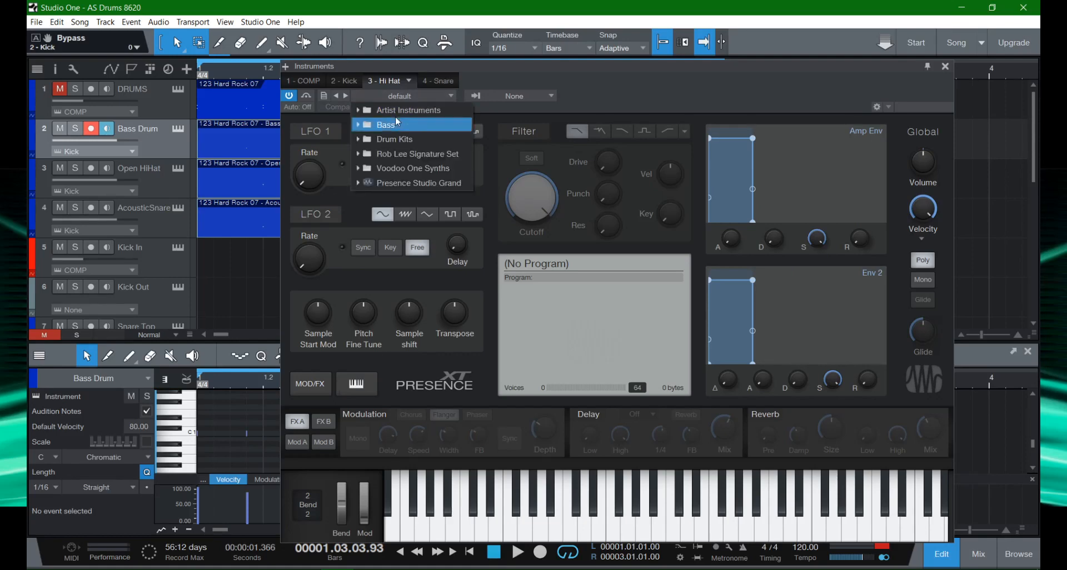
{"action": "left_click", "coordinate": [399, 82]}
Copy the Kick instrument's settings and paste them into the Hi Hat instrument.
{"action": "left_click", "coordinate": [332, 82]}
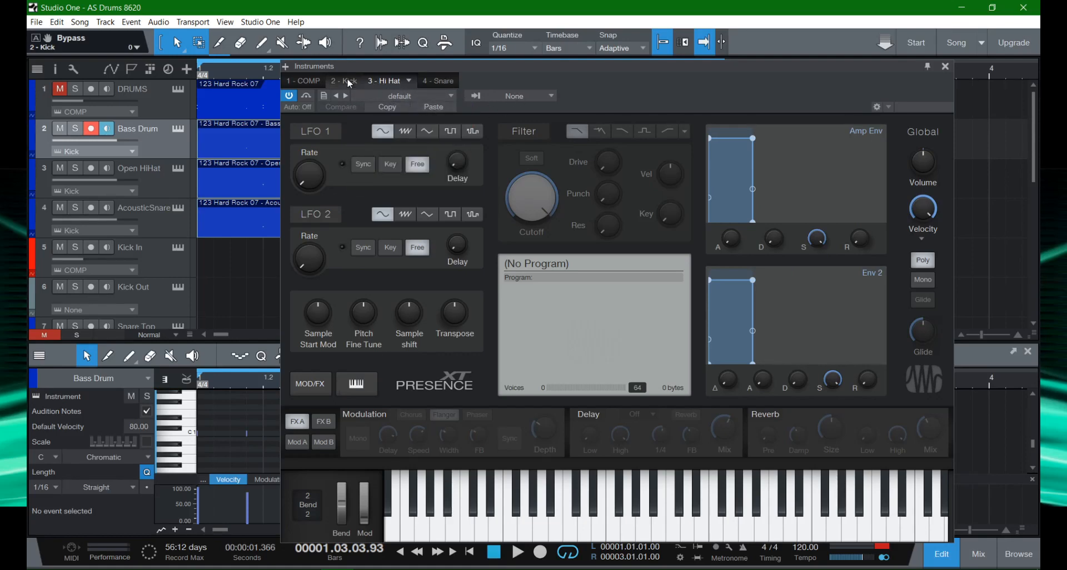
{"action": "left_click", "coordinate": [395, 81]}
{"action": "left_click", "coordinate": [427, 106]}
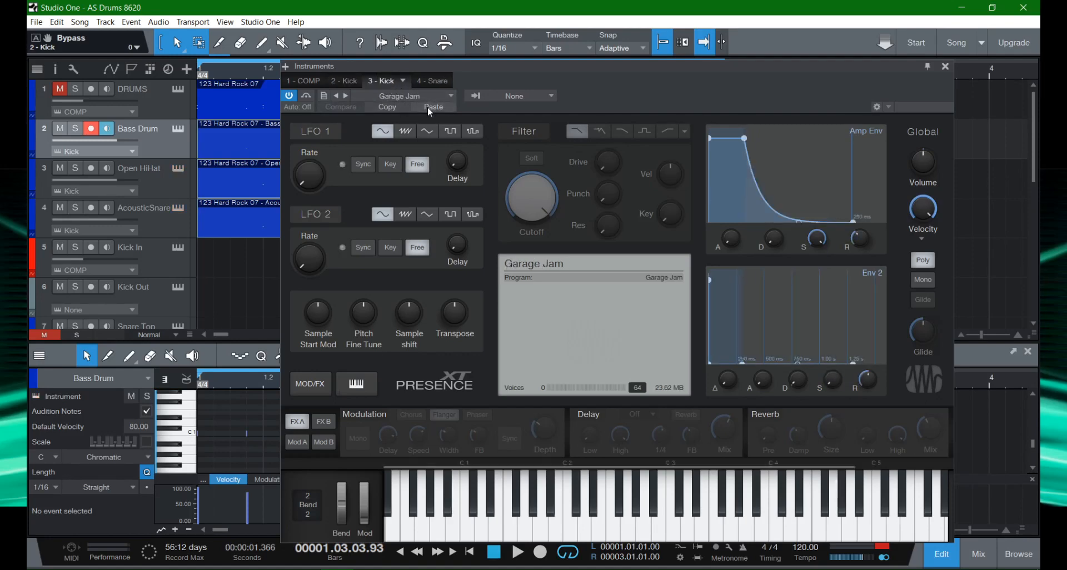
Set the third instrument's name back to Hi Hat.
{"action": "left_click", "coordinate": [402, 80]}
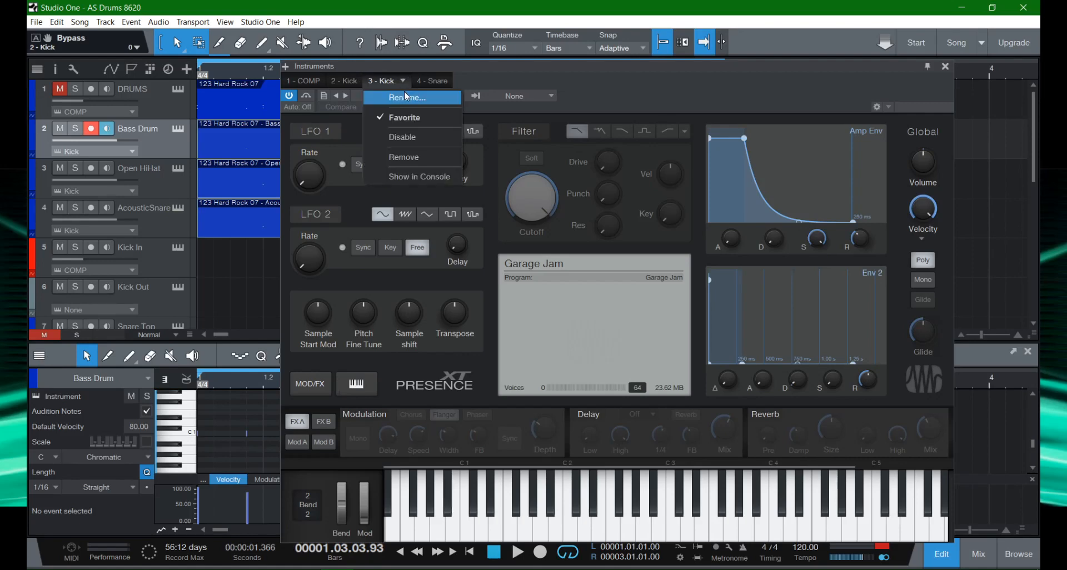
{"action": "left_click", "coordinate": [404, 93]}
{"action": "type", "text": "Hi Hat"}
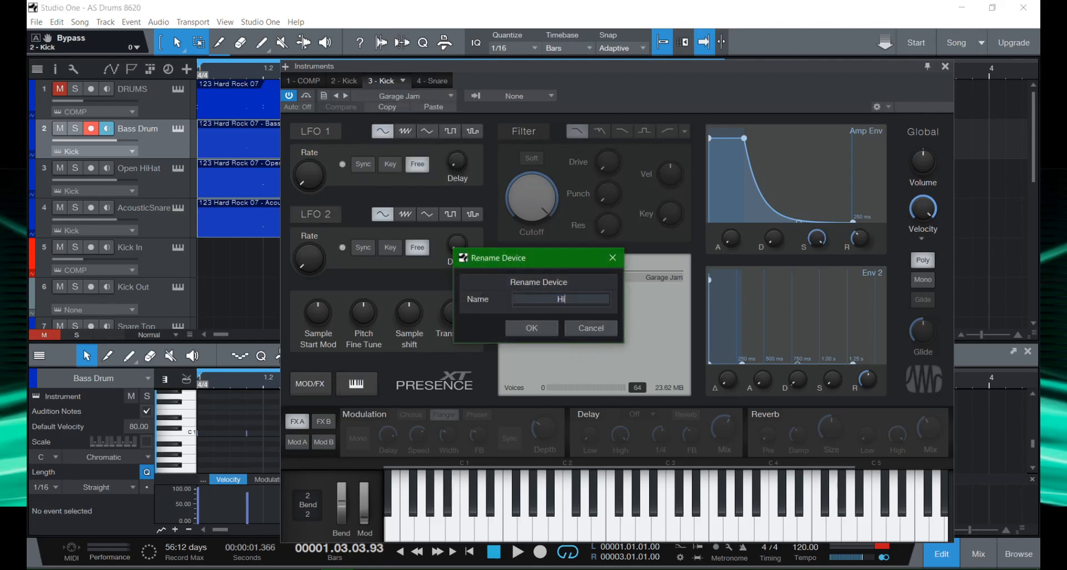
{"action": "key", "text": "Return"}
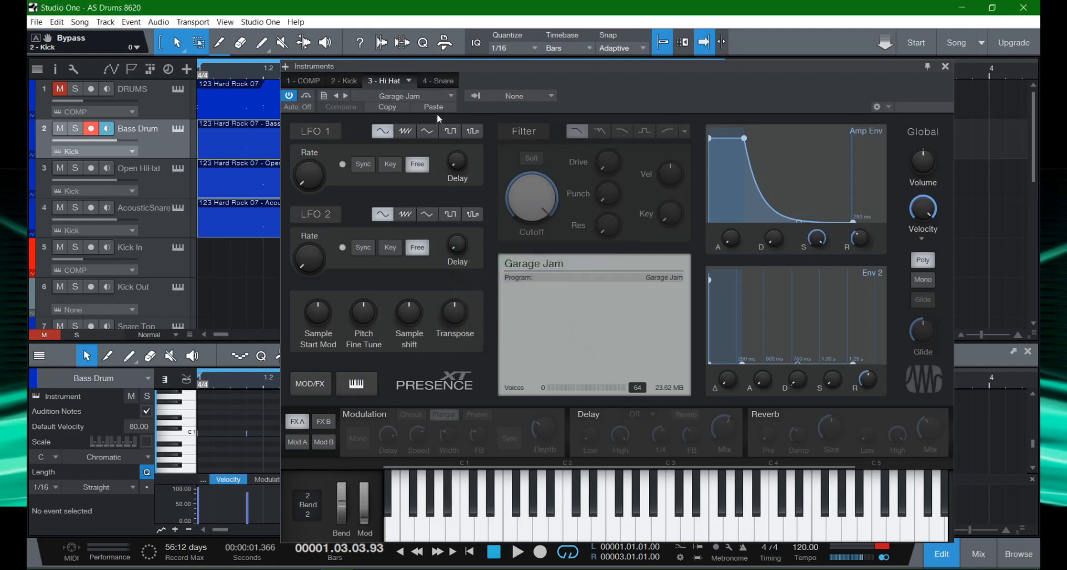
Load the Standard Kit preset from the Artist Instruments drum kits into the Hi Hat instrument.
{"action": "left_click", "coordinate": [377, 97]}
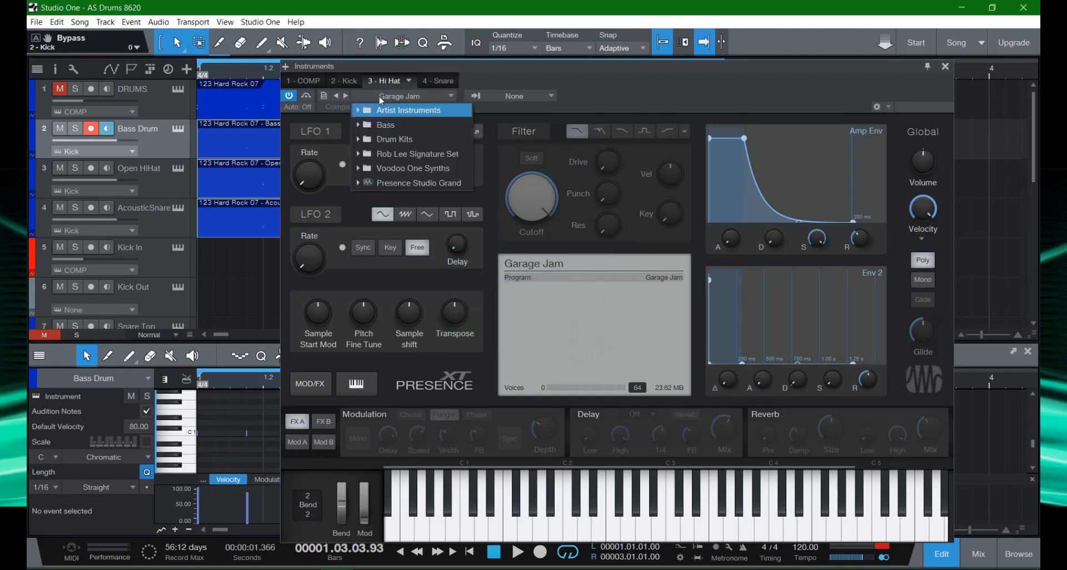
{"action": "left_click", "coordinate": [360, 112]}
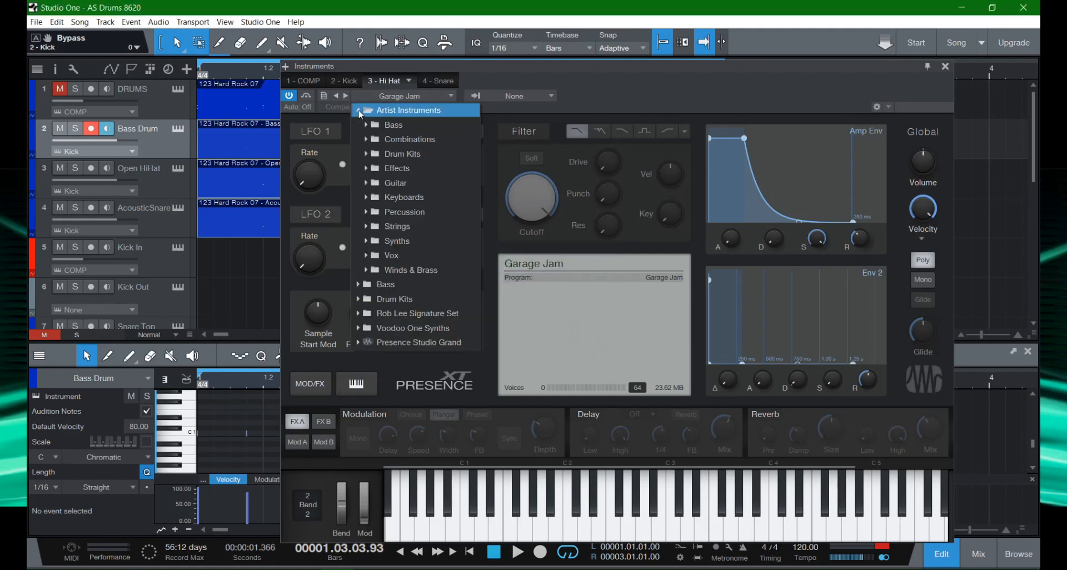
{"action": "left_click", "coordinate": [367, 153]}
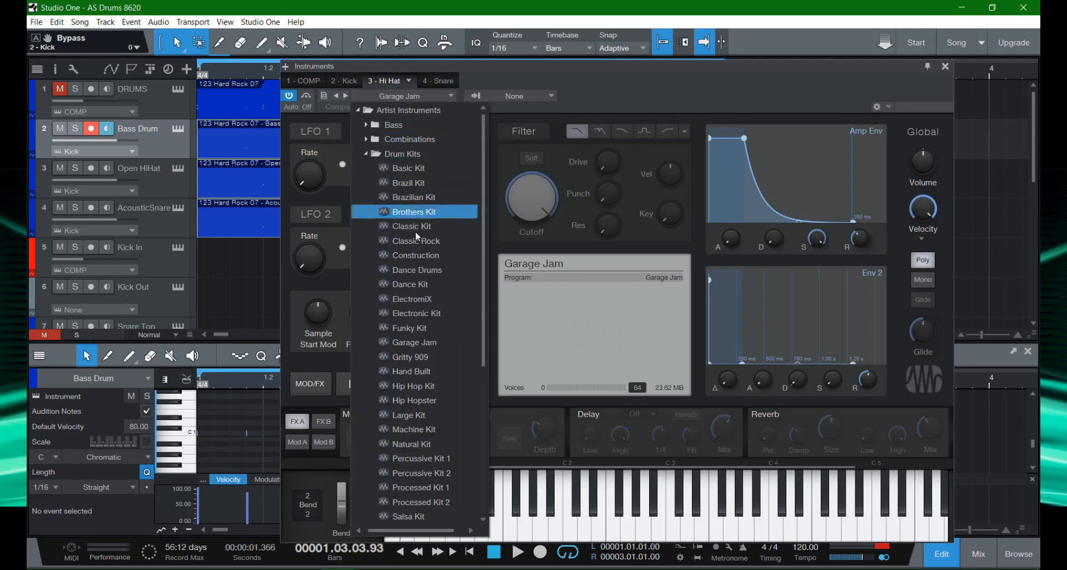
{"action": "scroll", "coordinate": [415, 265], "scroll_direction": "down", "scroll_amount": 3}
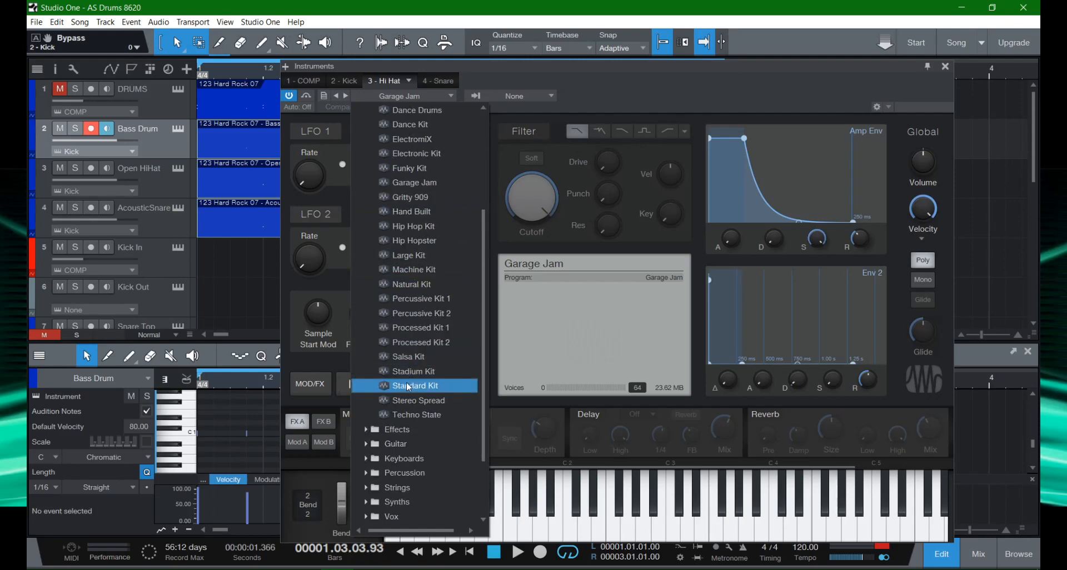
{"action": "left_click", "coordinate": [409, 386]}
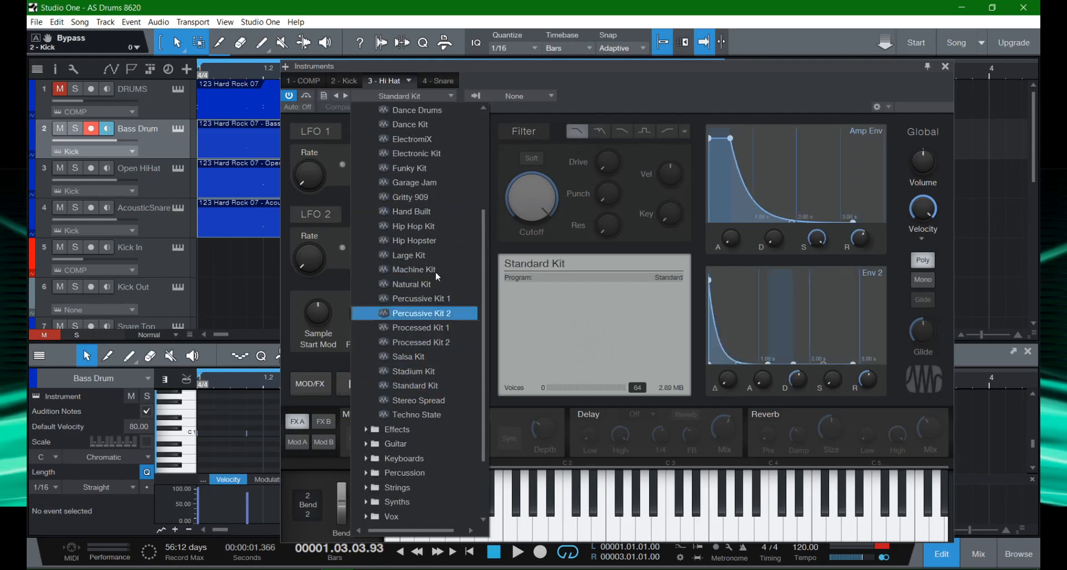
{"action": "left_click", "coordinate": [416, 95]}
Load the Classic Rock preset from the Artist Instruments drum kits into the Snare instrument.
{"action": "left_click", "coordinate": [432, 82]}
{"action": "left_click", "coordinate": [414, 94]}
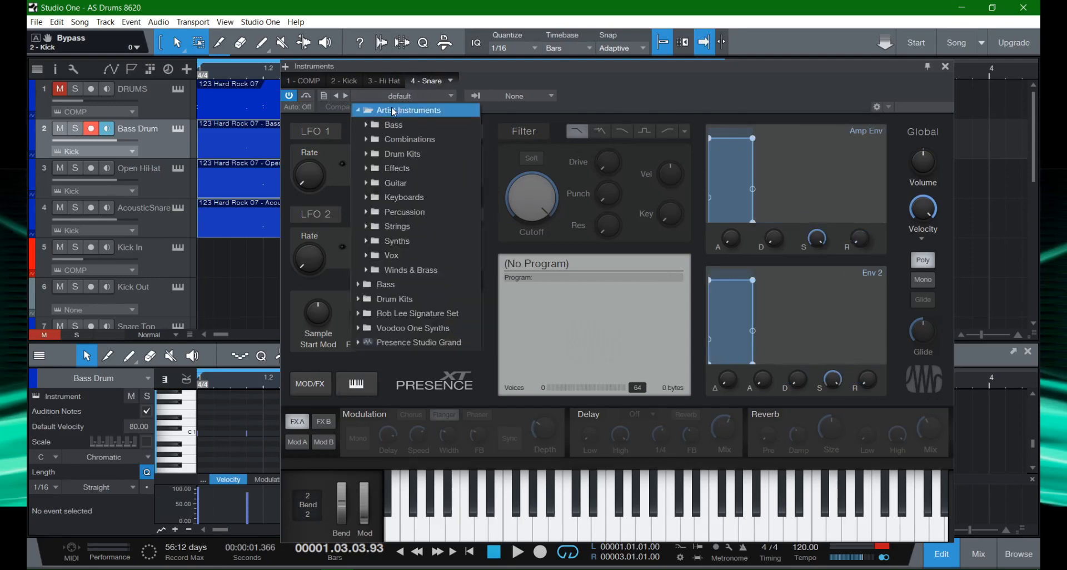
{"action": "left_click", "coordinate": [417, 154]}
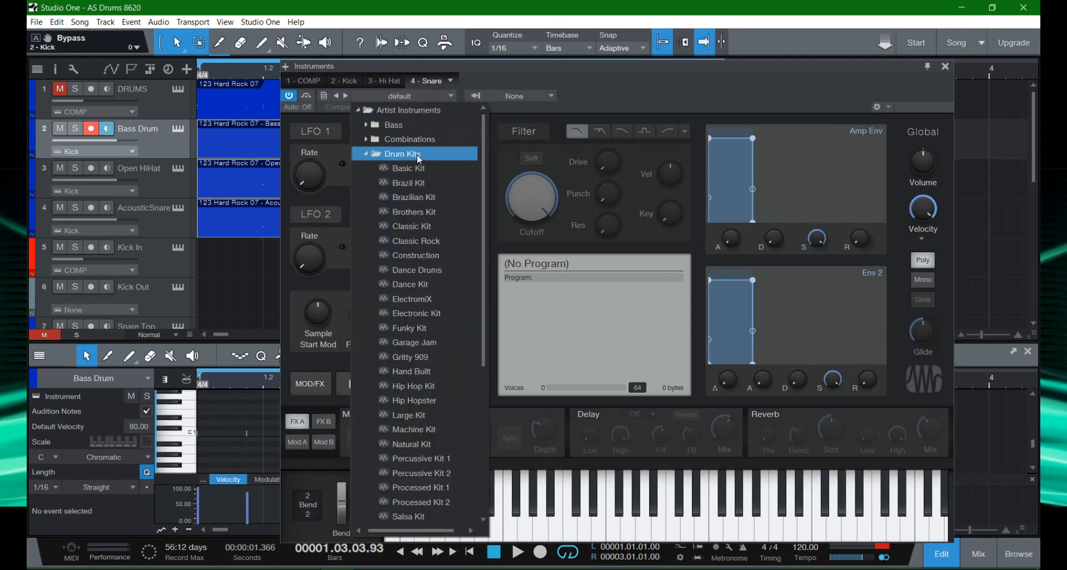
{"action": "left_click", "coordinate": [434, 245]}
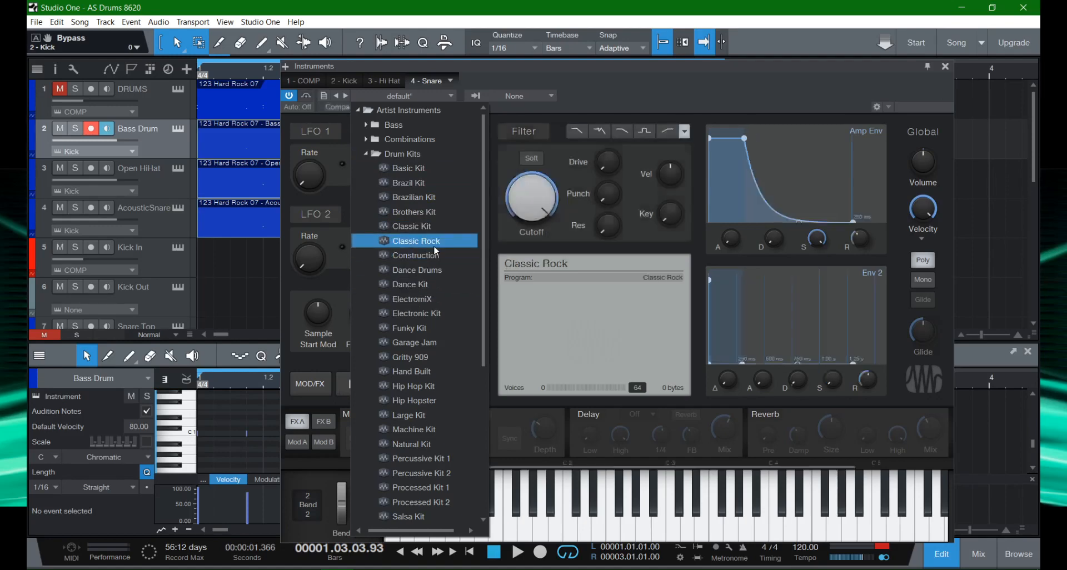
Audition the Classic Rock kit in the Snare instrument by playing several low notes on its keyboard.
{"action": "left_click", "coordinate": [503, 530]}
{"action": "left_click", "coordinate": [491, 527]}
{"action": "left_click", "coordinate": [491, 528]}
{"action": "left_click_drag", "start_coordinate": [492, 527], "coordinate": [512, 531]}
{"action": "left_click", "coordinate": [511, 530]}
{"action": "left_click", "coordinate": [511, 530]}
{"action": "left_click", "coordinate": [486, 529]}
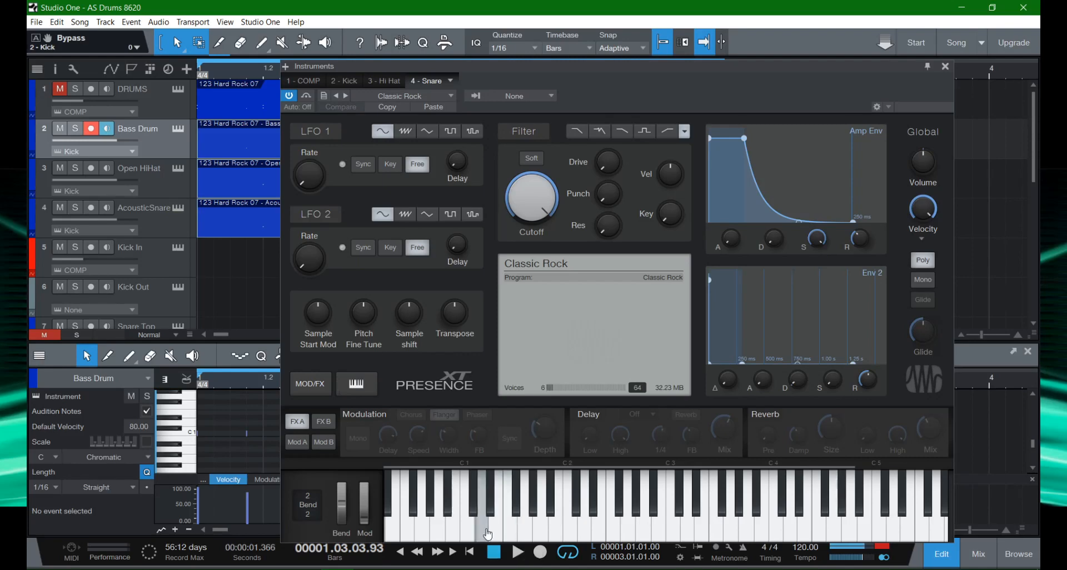
{"action": "left_click", "coordinate": [486, 532]}
{"action": "left_click", "coordinate": [484, 531]}
Try the Natural Kit preset in the Snare instrument and audition a few of its low notes.
{"action": "left_click", "coordinate": [425, 97]}
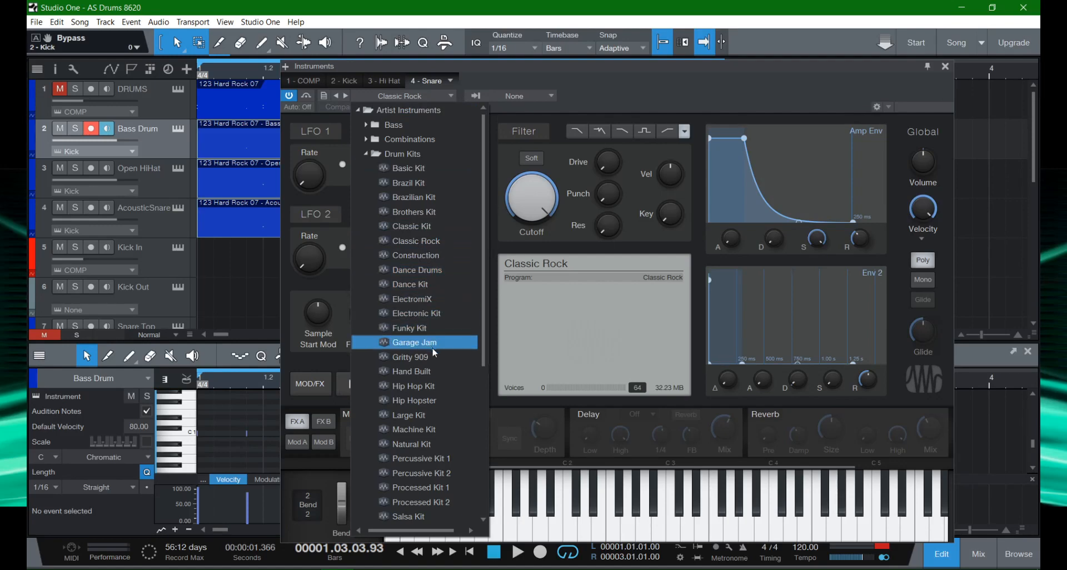
{"action": "left_click", "coordinate": [434, 445]}
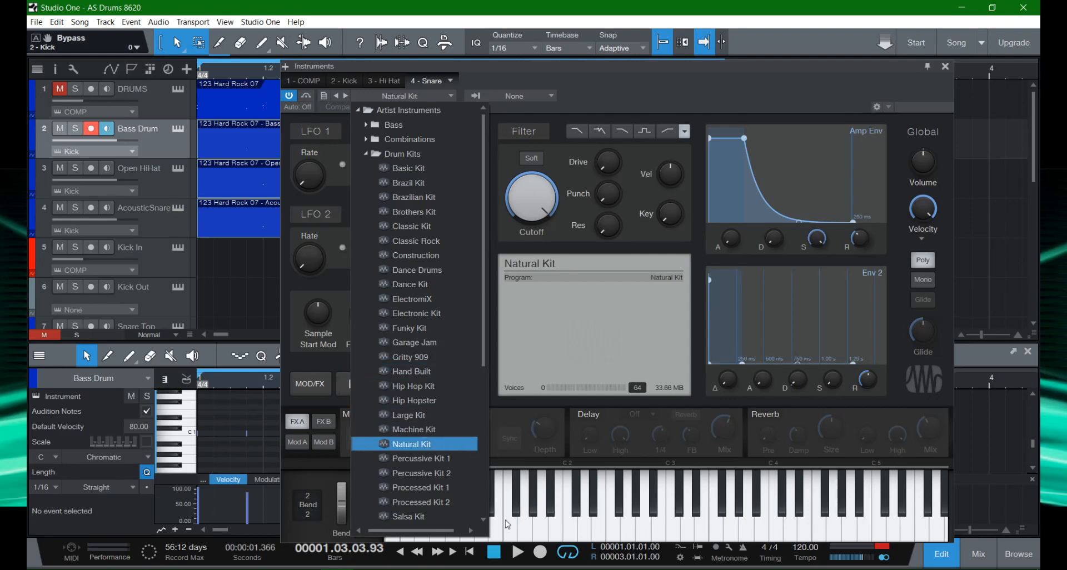
{"action": "left_click", "coordinate": [470, 539]}
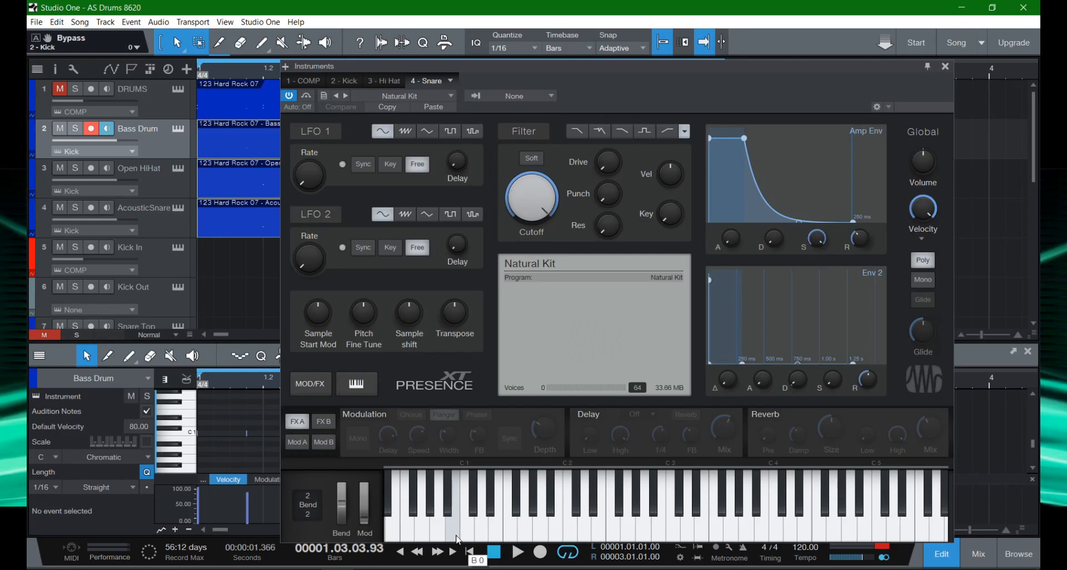
{"action": "left_click", "coordinate": [457, 539]}
{"action": "left_click", "coordinate": [473, 539]}
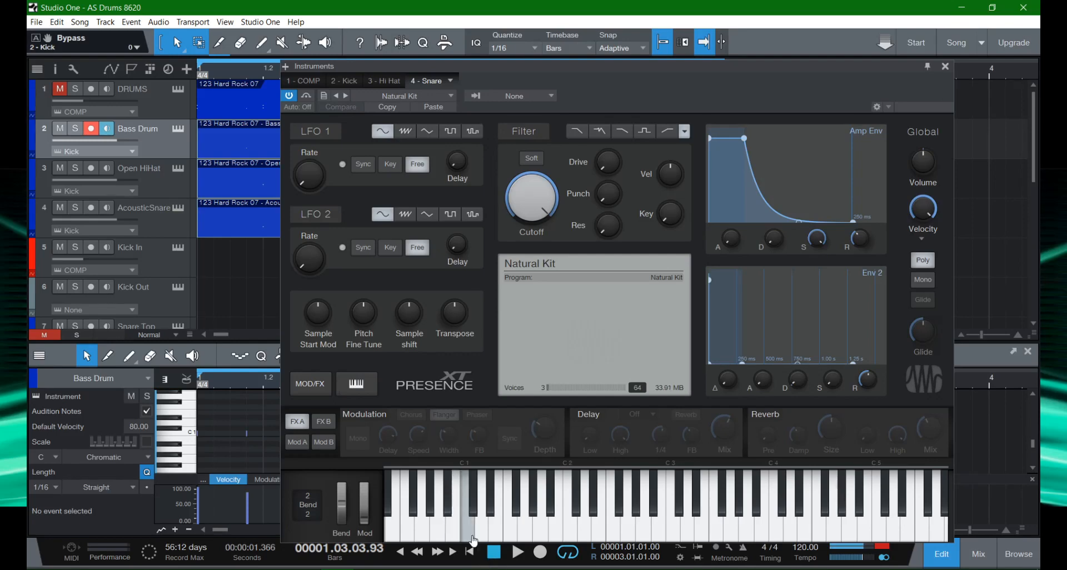
Try the Basic Kit preset in the Snare instrument and audition its low notes.
{"action": "left_click", "coordinate": [415, 95]}
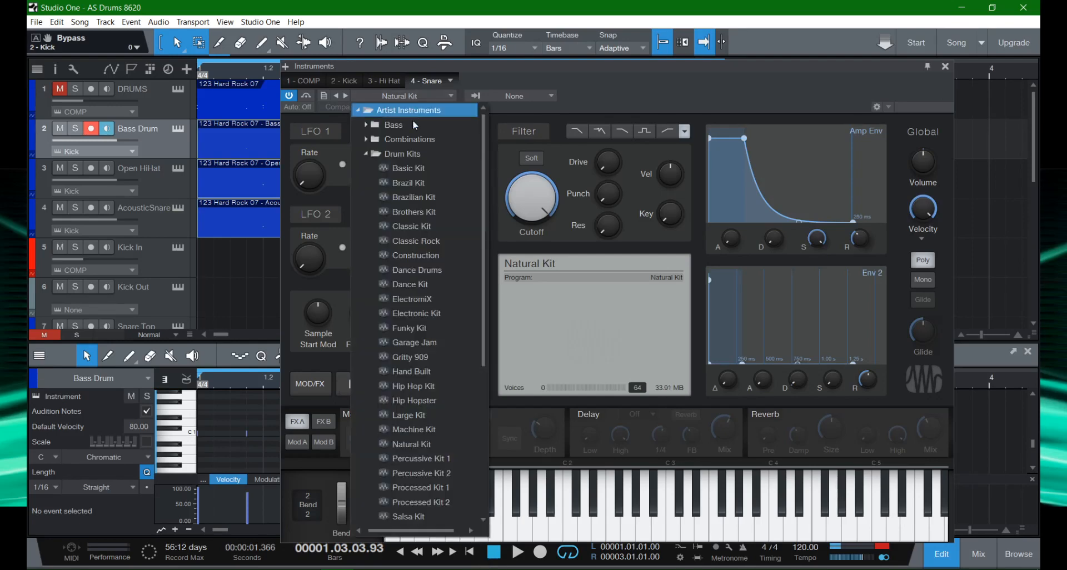
{"action": "left_click", "coordinate": [434, 169]}
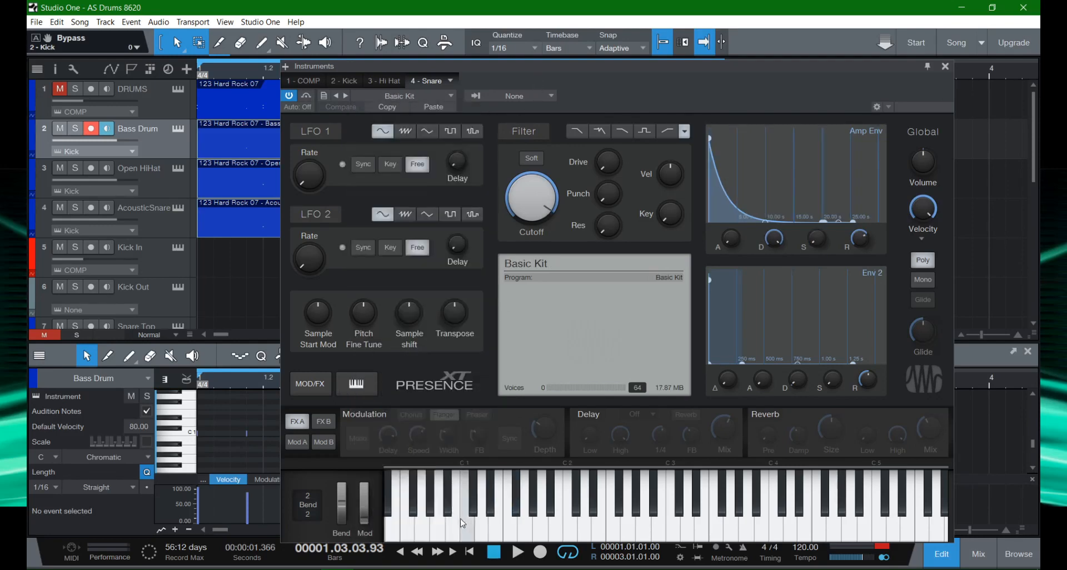
{"action": "left_click", "coordinate": [453, 526]}
{"action": "left_click", "coordinate": [468, 522]}
Try the Large Kit preset in the Snare instrument and audition its low notes.
{"action": "left_click", "coordinate": [413, 100]}
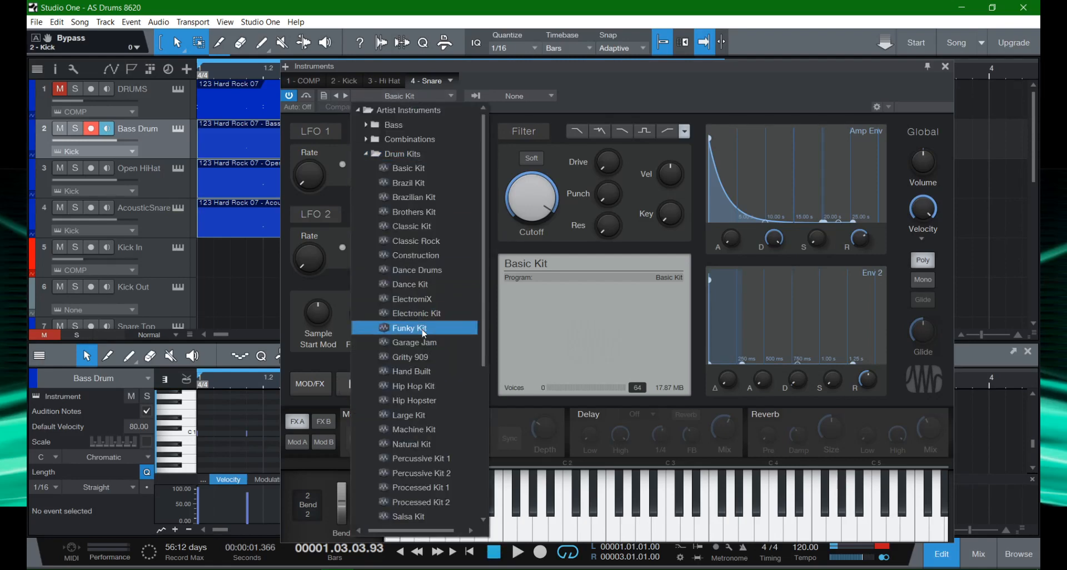
{"action": "scroll", "coordinate": [423, 334], "scroll_direction": "down", "scroll_amount": 5}
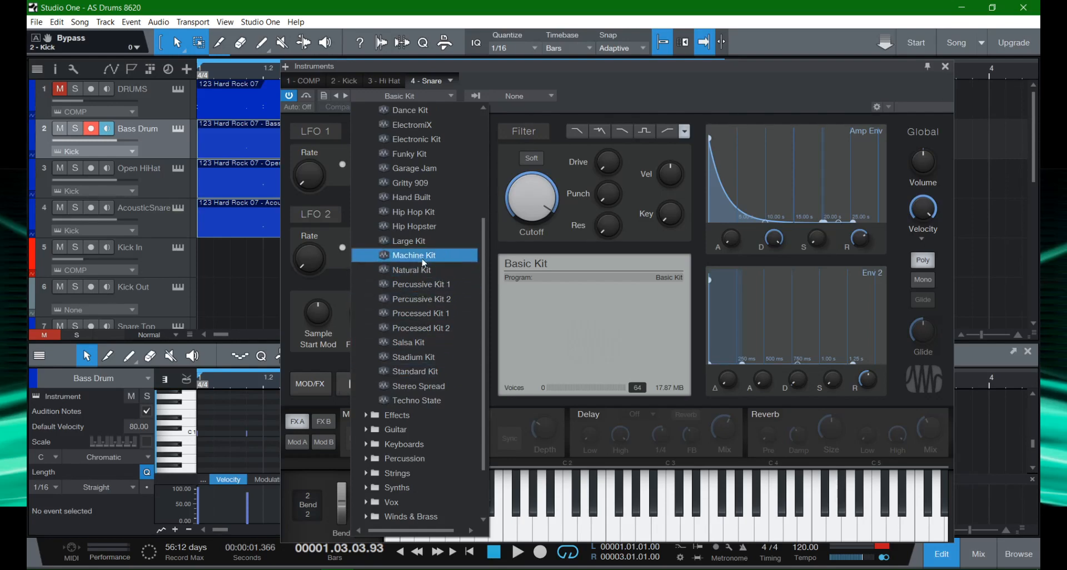
{"action": "left_click", "coordinate": [425, 241]}
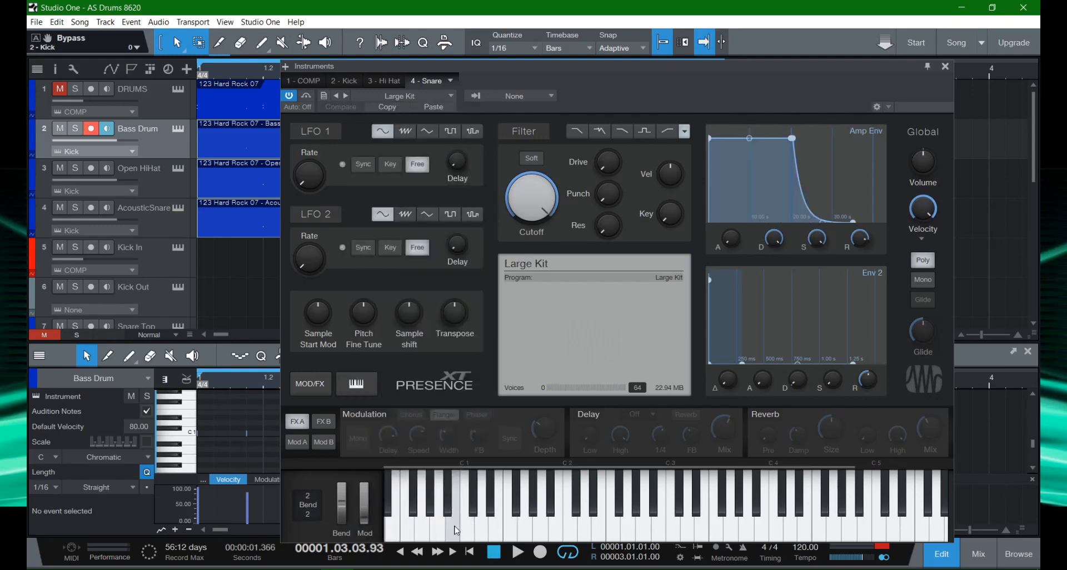
{"action": "left_click", "coordinate": [455, 529]}
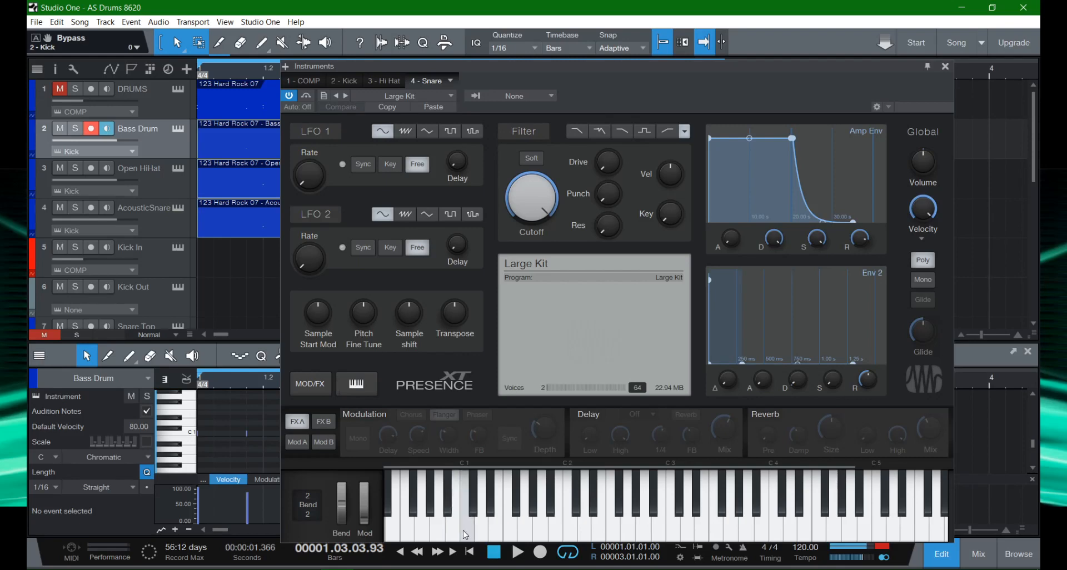
{"action": "left_click", "coordinate": [454, 533]}
Open the PaceBreaker Tracking Guideline document from the PaceBreaker Music Notes folder and move its window clear of the track list.
{"action": "mouse_move", "coordinate": [143, 564]}
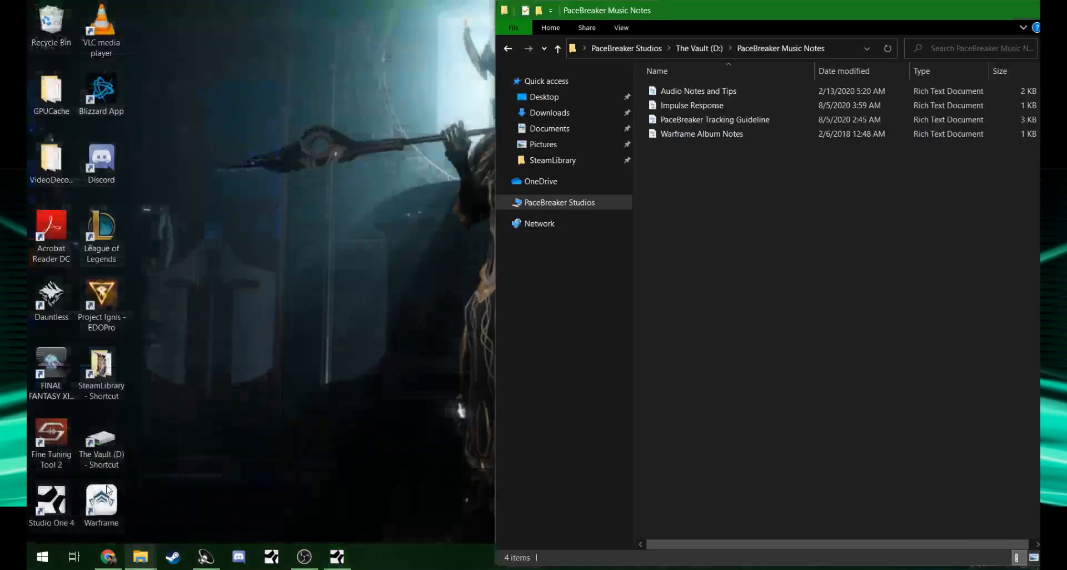
{"action": "left_click", "coordinate": [92, 487]}
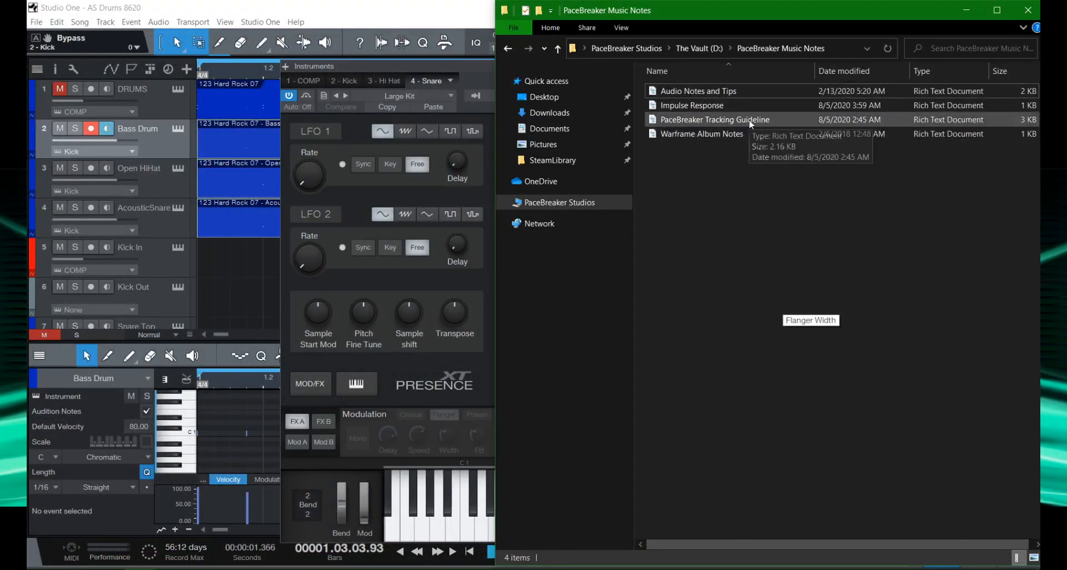
{"action": "double_click", "coordinate": [749, 122]}
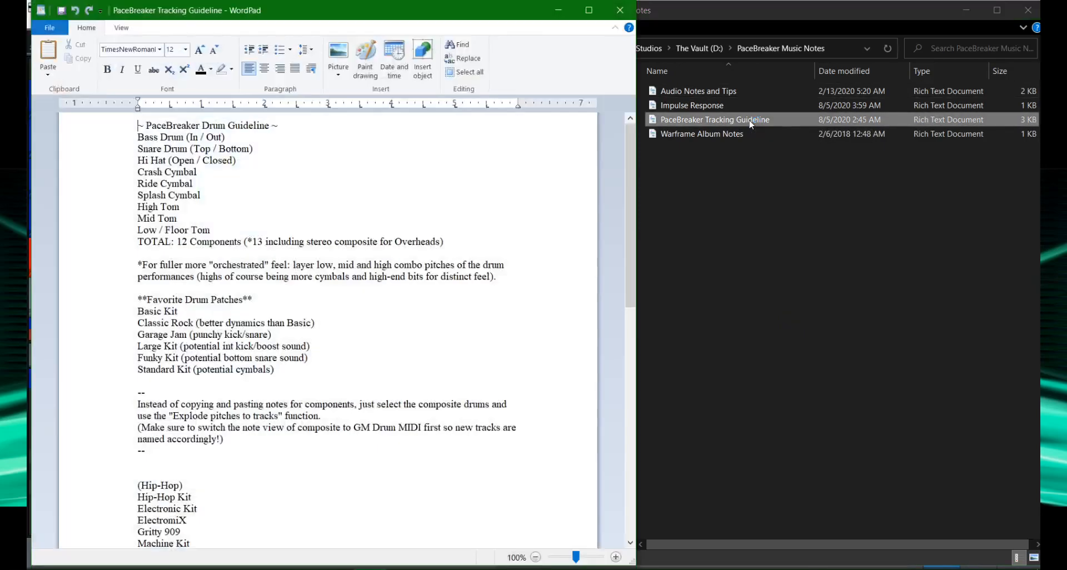
{"action": "left_click_drag", "start_coordinate": [536, 13], "coordinate": [925, 17]}
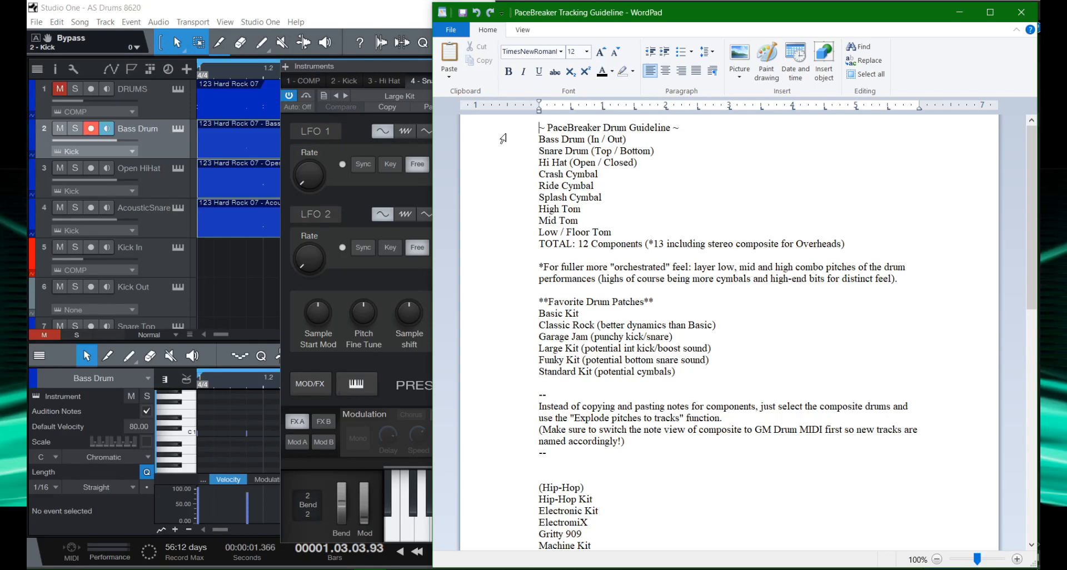
Examine the guideline's drum component list, its favorite drum patches and its note on exploding pitches to tracks.
{"action": "left_click", "coordinate": [541, 139]}
{"action": "scroll", "coordinate": [549, 264], "scroll_direction": "down", "scroll_amount": 3}
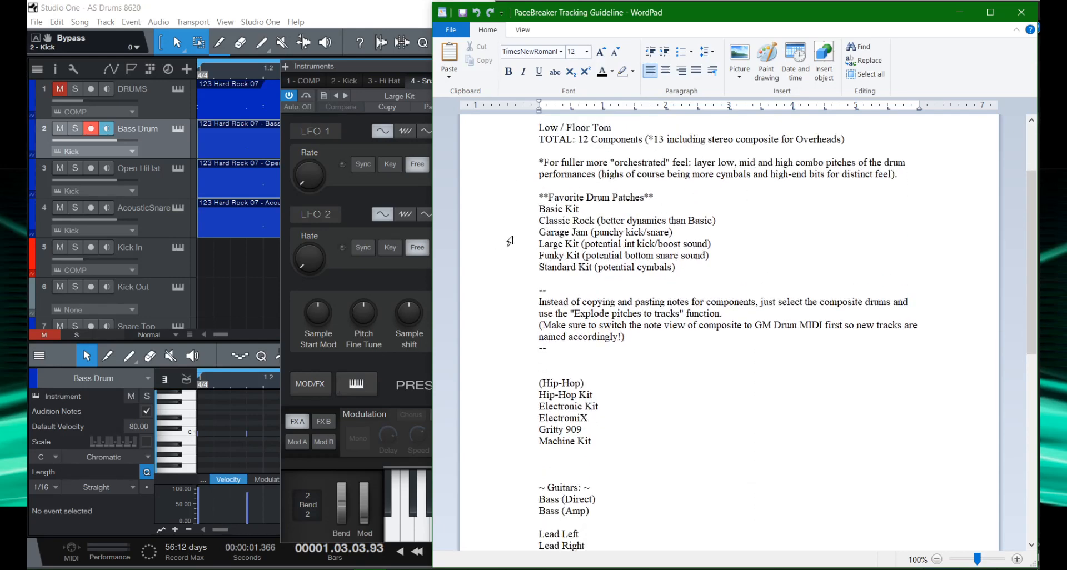
{"action": "scroll", "coordinate": [623, 322], "scroll_direction": "down", "scroll_amount": 1}
{"action": "scroll", "coordinate": [623, 322], "scroll_direction": "up", "scroll_amount": 2}
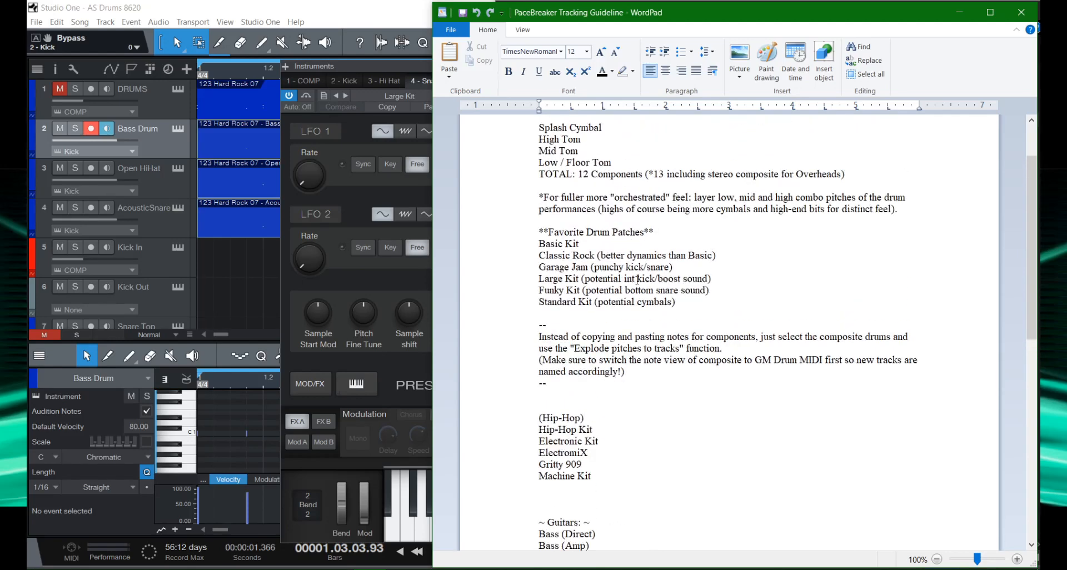
{"action": "scroll", "coordinate": [636, 279], "scroll_direction": "up", "scroll_amount": 2}
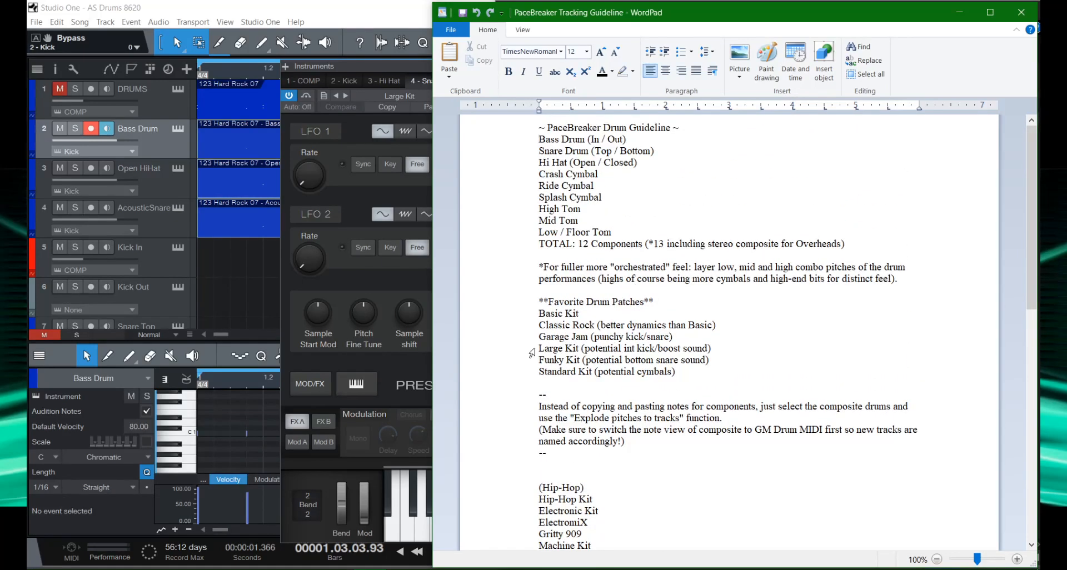
{"action": "left_click", "coordinate": [524, 398]}
{"action": "left_click_drag", "start_coordinate": [520, 410], "coordinate": [520, 445]}
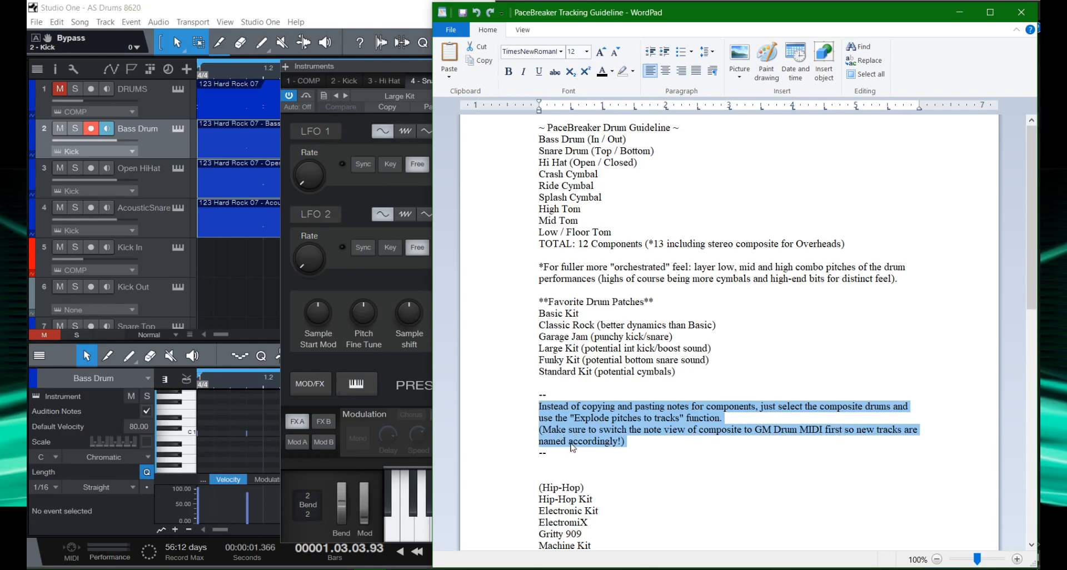
{"action": "left_click", "coordinate": [632, 334]}
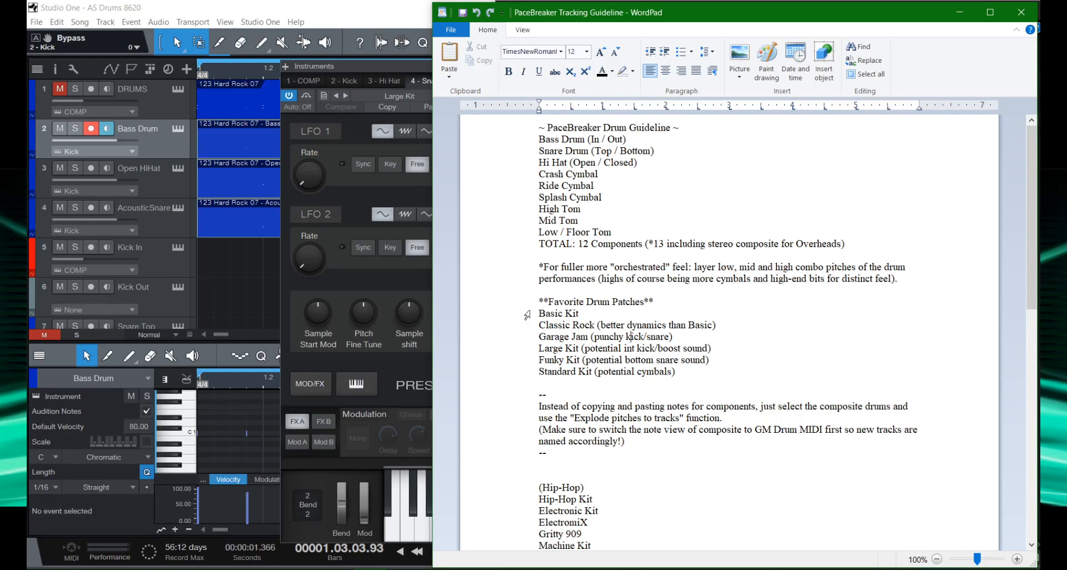
Consult the favorite drum patches list again and narrow the guideline window so more of the Snare instrument shows beside it.
{"action": "left_click", "coordinate": [349, 195]}
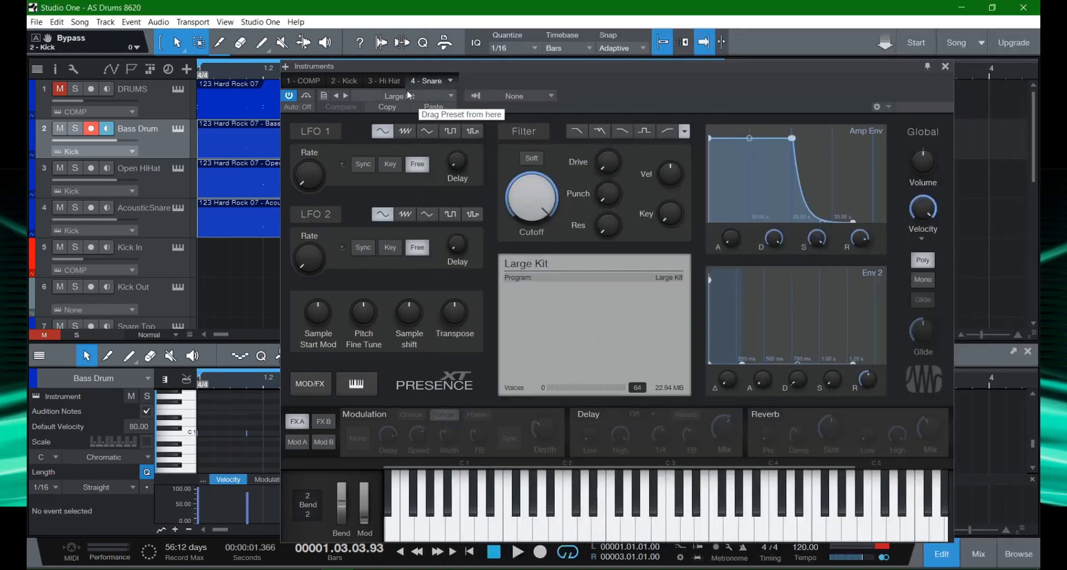
{"action": "key", "text": "alt+Tab"}
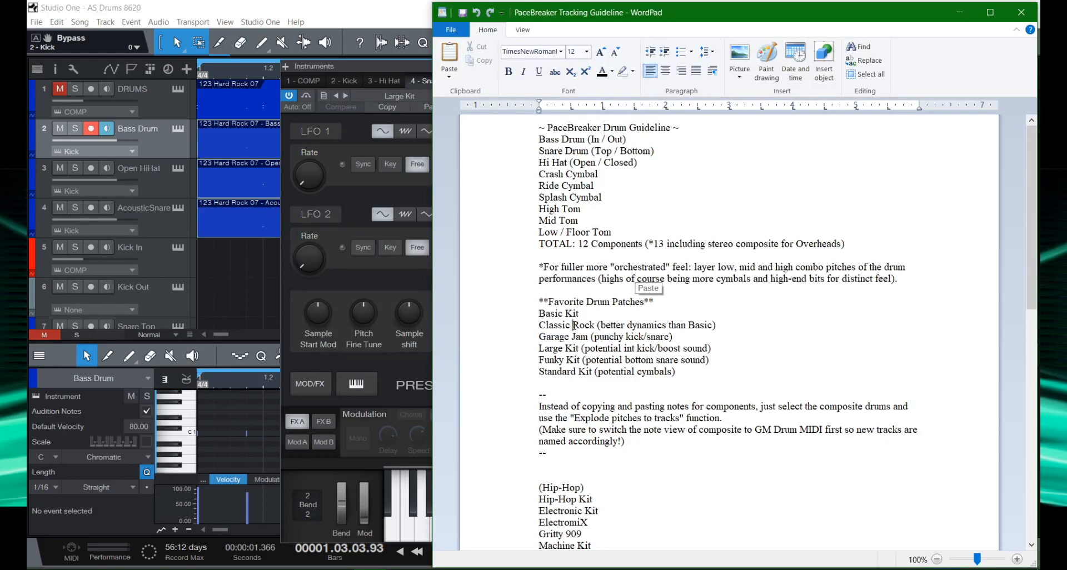
{"action": "left_click", "coordinate": [573, 325]}
{"action": "left_click", "coordinate": [768, 324]}
{"action": "left_click_drag", "start_coordinate": [434, 136], "coordinate": [714, 127]}
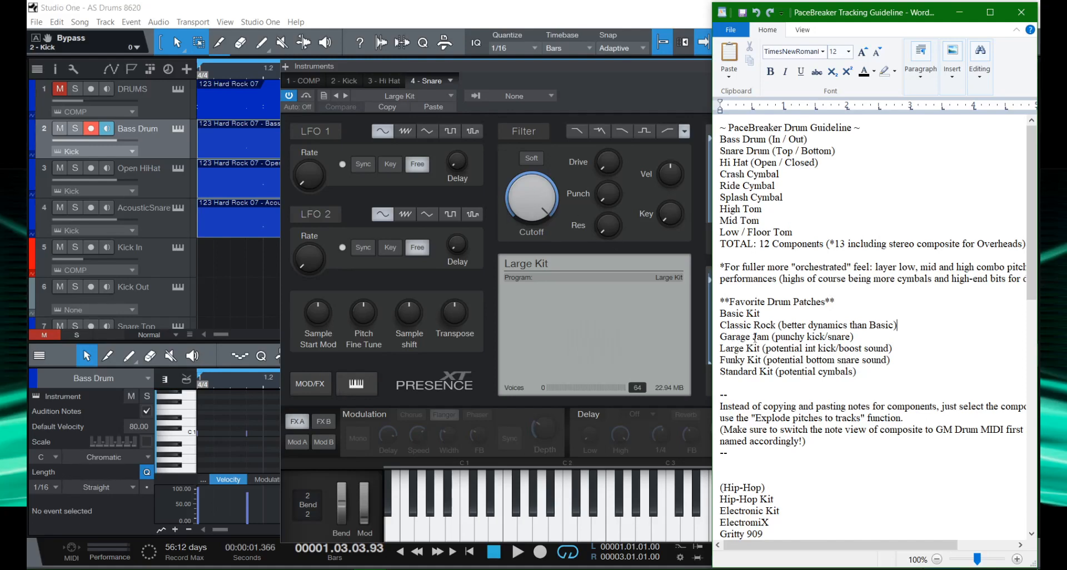
Load the Garage Jam preset into the Snare instrument and Large Kit into the Kick instrument, closing the instrument editor when done.
{"action": "left_click", "coordinate": [418, 96]}
{"action": "left_click", "coordinate": [414, 167]}
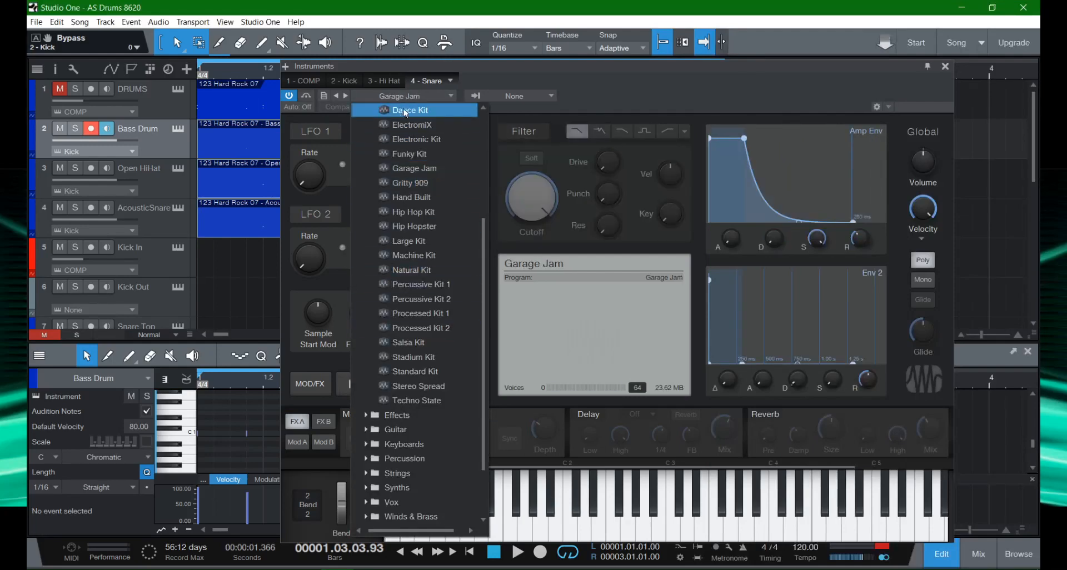
{"action": "left_click", "coordinate": [348, 82]}
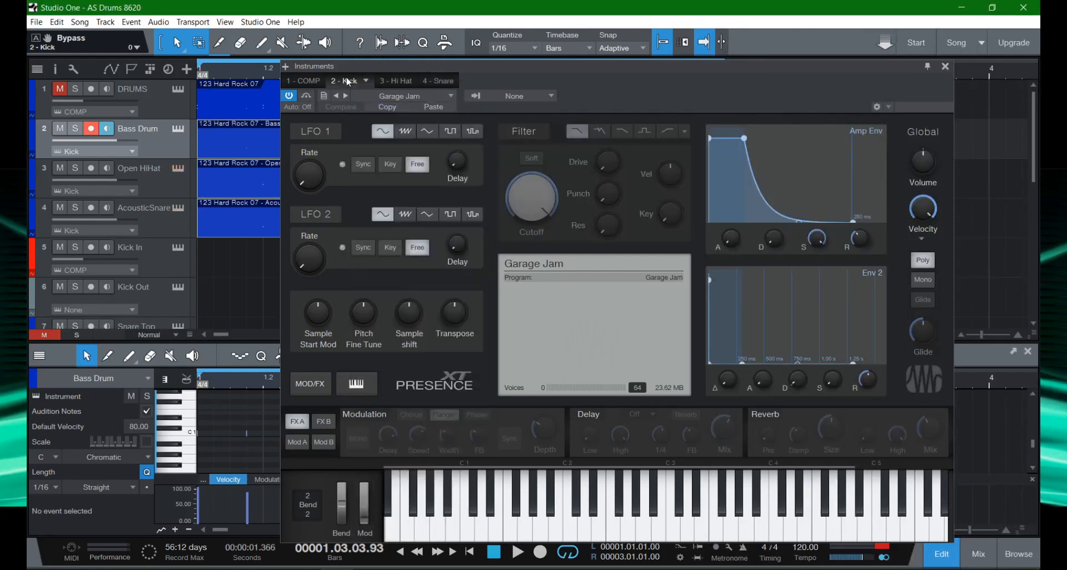
{"action": "left_click", "coordinate": [400, 95]}
{"action": "left_click", "coordinate": [435, 415]}
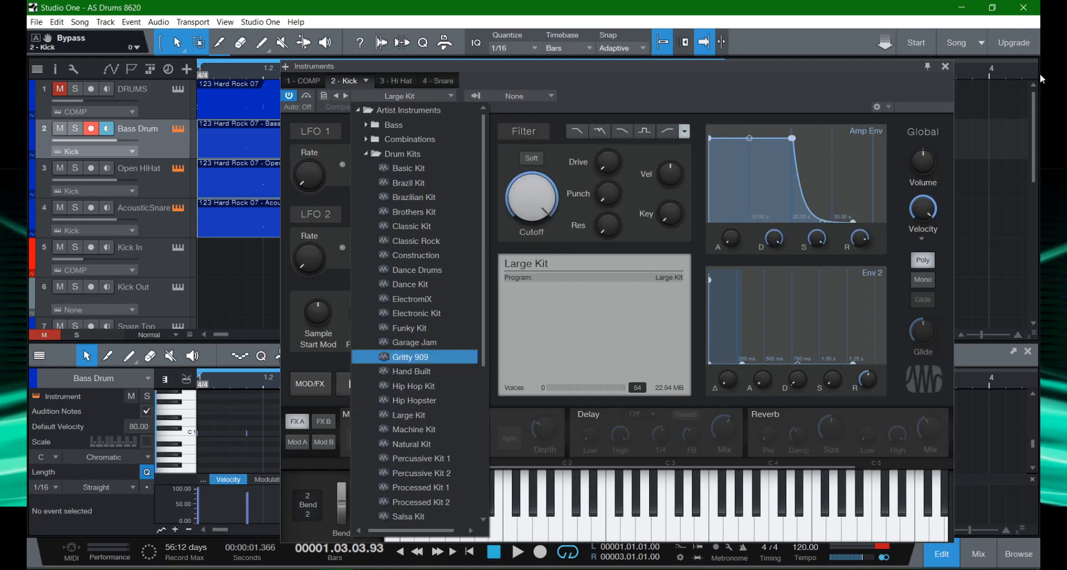
{"action": "left_click", "coordinate": [943, 67]}
{"action": "left_click", "coordinate": [944, 67]}
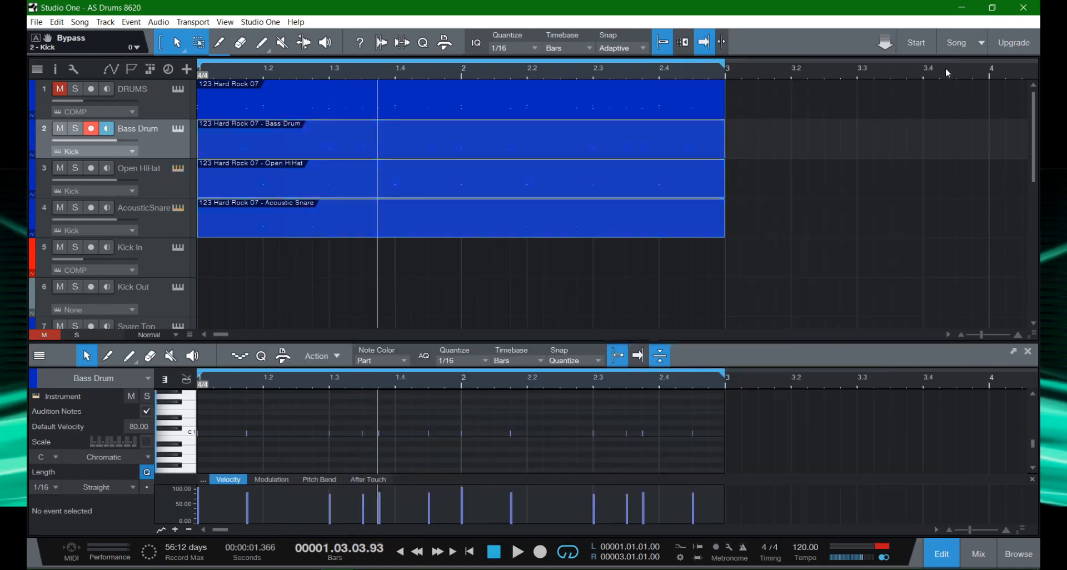
Route the Open HiHat track to the Hi Hat instrument and the AcousticSnare track to the Snare instrument.
{"action": "left_click", "coordinate": [112, 148]}
{"action": "left_click", "coordinate": [115, 186]}
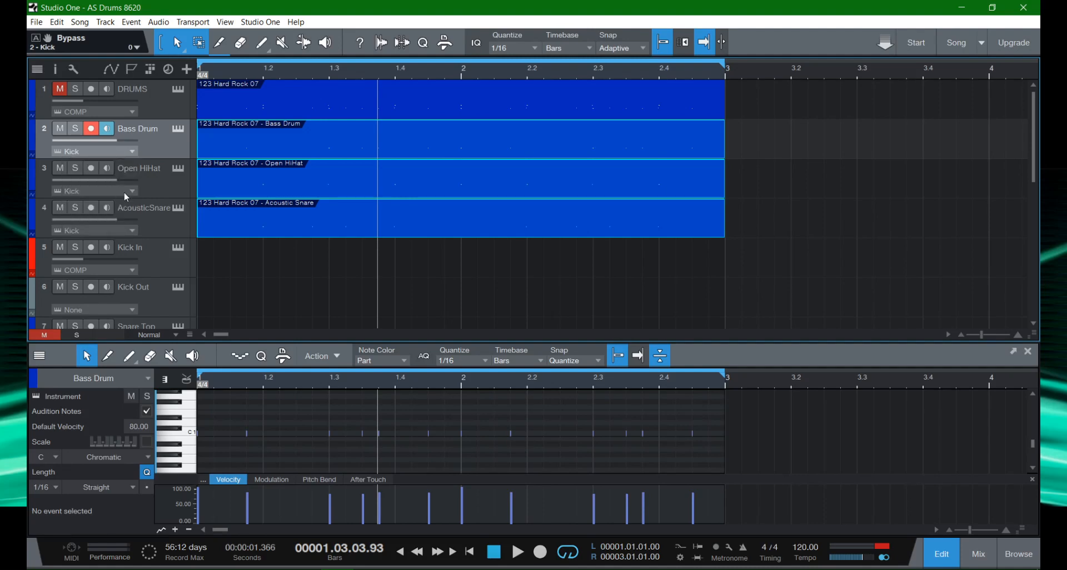
{"action": "left_click", "coordinate": [123, 192]}
{"action": "left_click", "coordinate": [108, 236]}
{"action": "left_click", "coordinate": [111, 235]}
{"action": "left_click", "coordinate": [109, 305]}
Play the loop from the start and audition the Bass Drum, Open HiHat and AcousticSnare tracks through solo, leaving only AcousticSnare soloed.
{"action": "key", "text": "Home"}
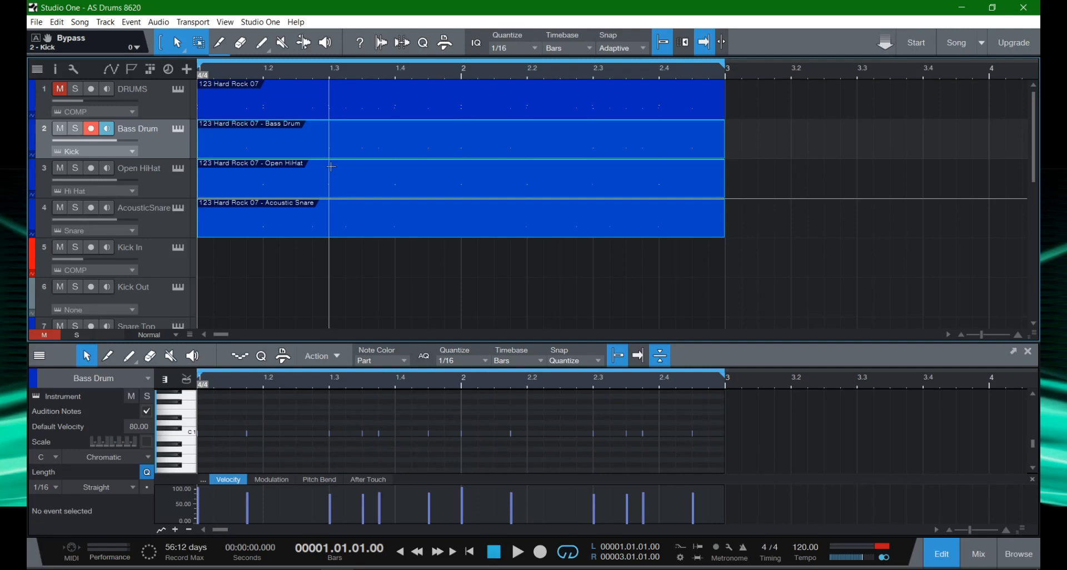
{"action": "key", "text": "space"}
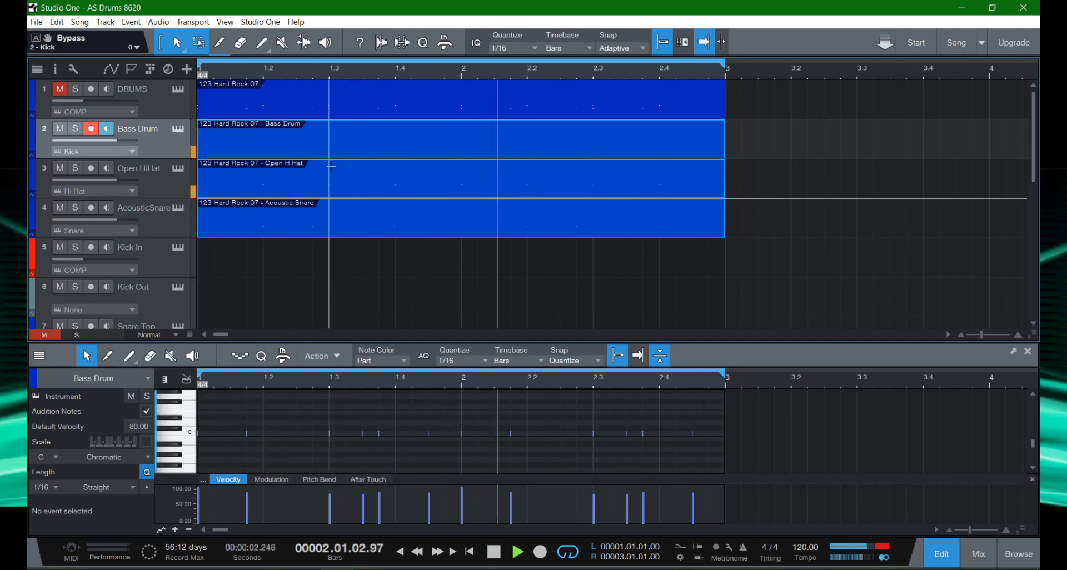
{"action": "left_click", "coordinate": [76, 131]}
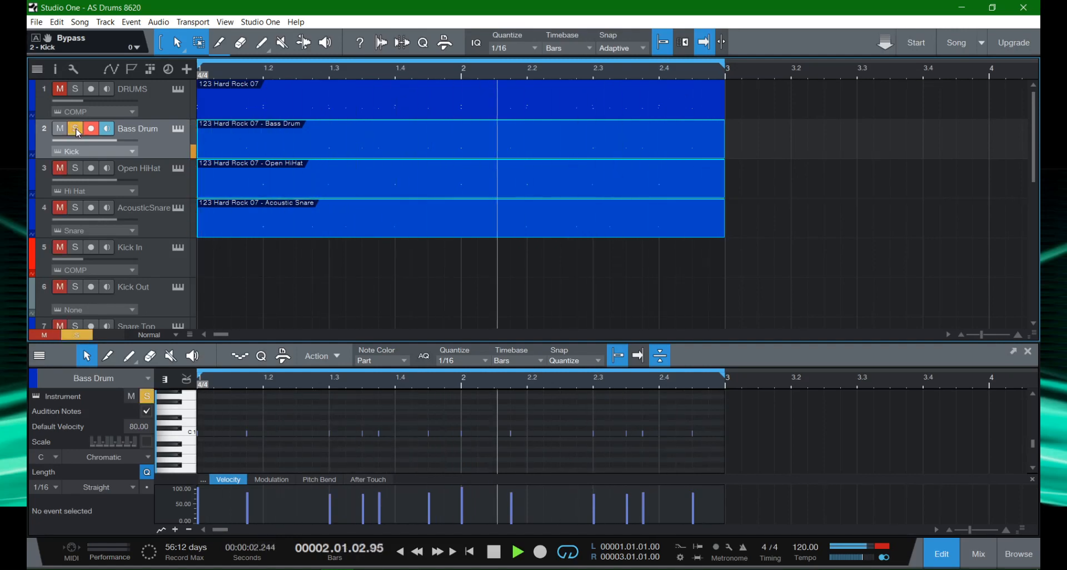
{"action": "left_click", "coordinate": [76, 168]}
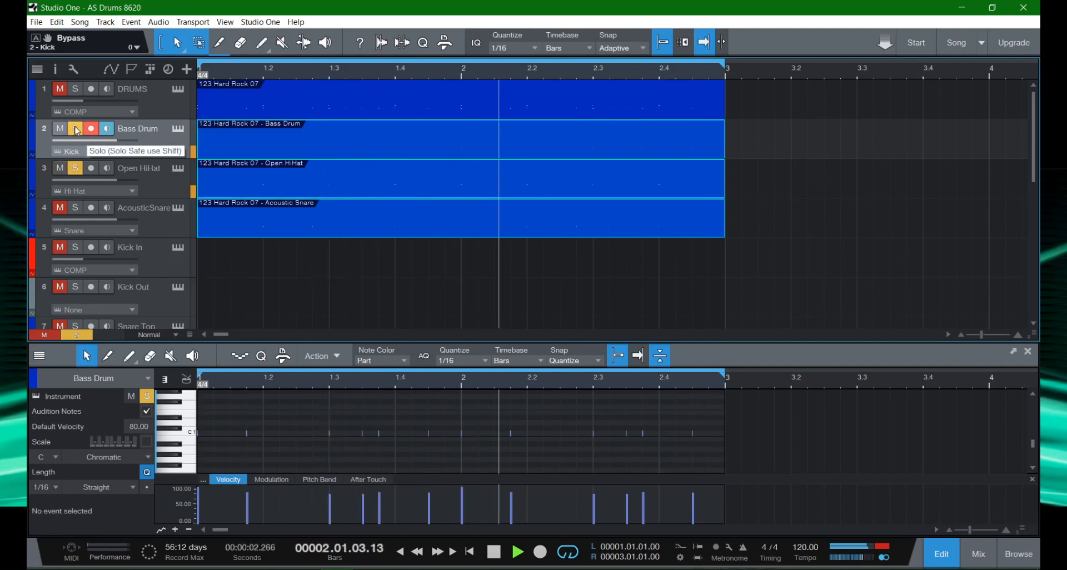
{"action": "left_click", "coordinate": [76, 130]}
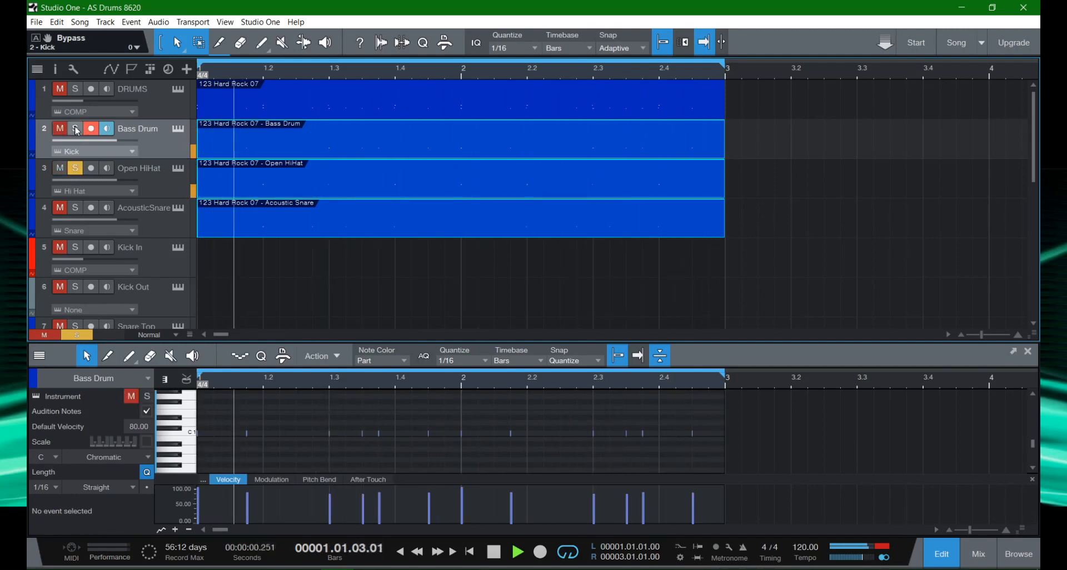
{"action": "left_click", "coordinate": [76, 212]}
{"action": "left_click", "coordinate": [76, 169]}
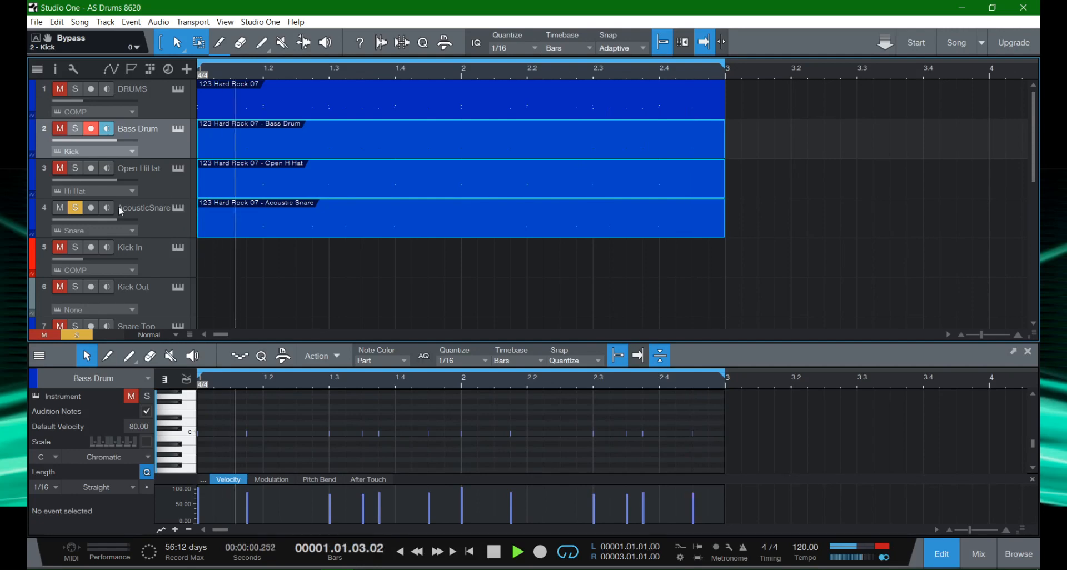
{"action": "key", "text": "space"}
Review the presets loaded in the Snare, Hi Hat, Kick and COMP instruments and close the instrument editor.
{"action": "left_click", "coordinate": [177, 210]}
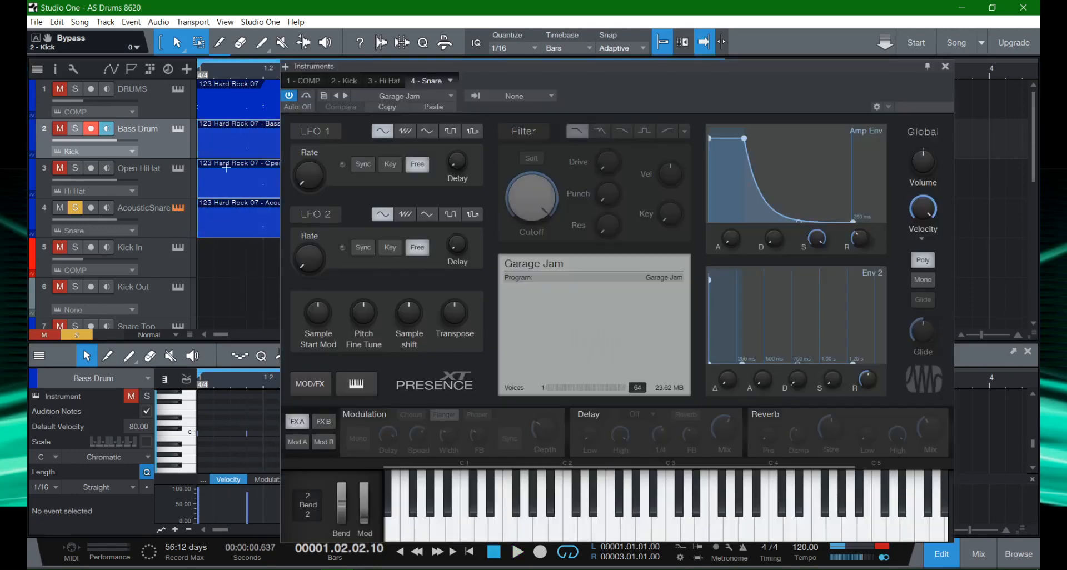
{"action": "left_click", "coordinate": [376, 82]}
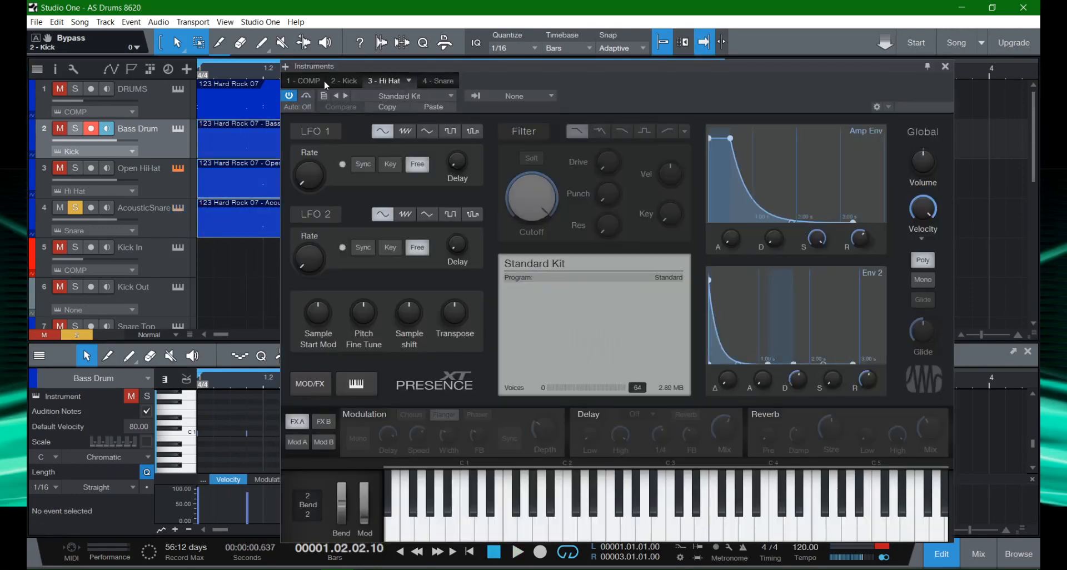
{"action": "left_click", "coordinate": [341, 81]}
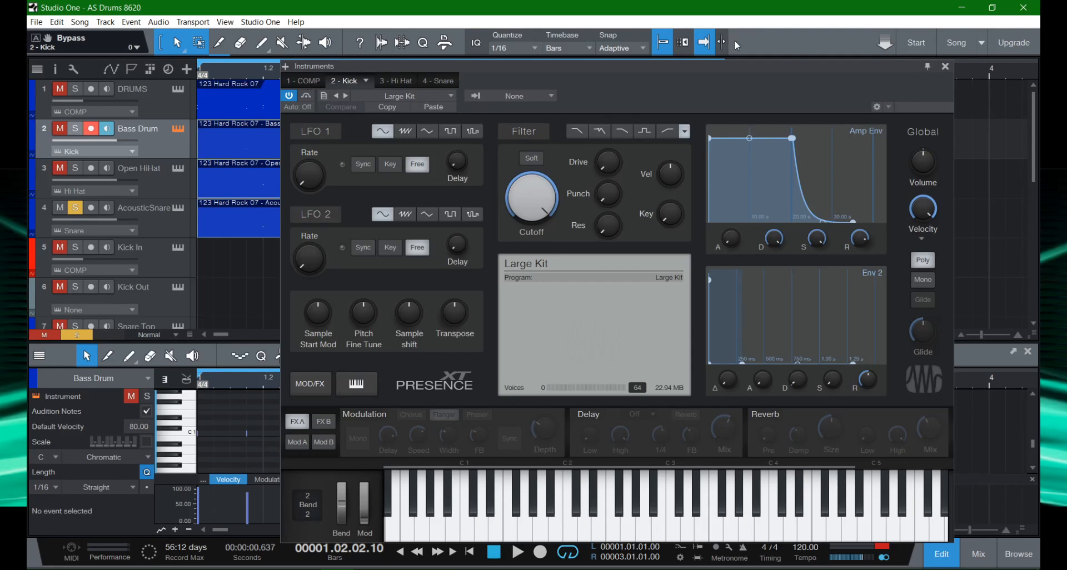
{"action": "left_click", "coordinate": [305, 79]}
{"action": "left_click", "coordinate": [355, 77]}
{"action": "left_click", "coordinate": [396, 80]}
{"action": "left_click", "coordinate": [438, 81]}
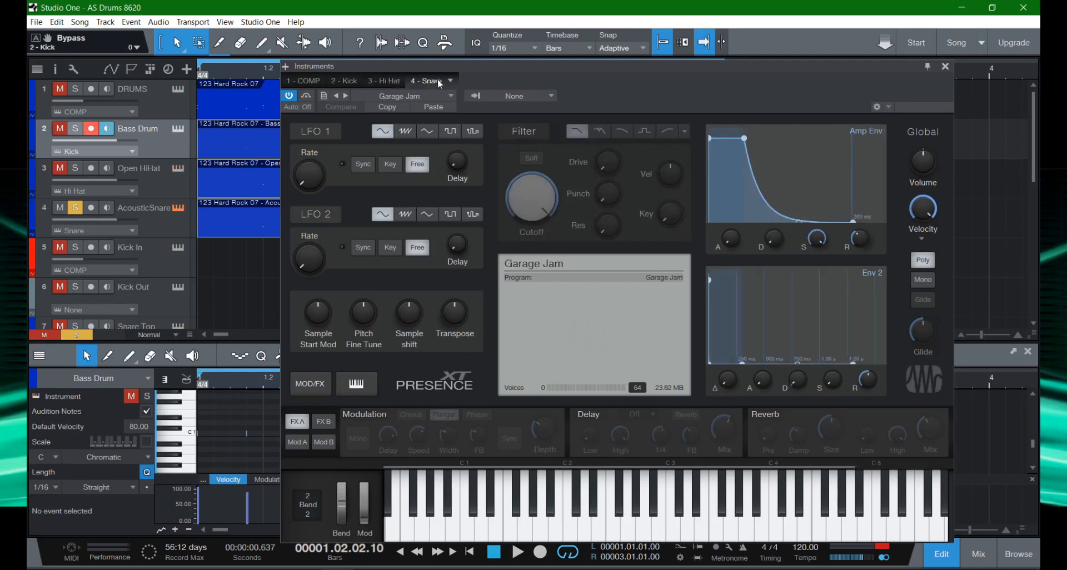
{"action": "left_click", "coordinate": [307, 80]}
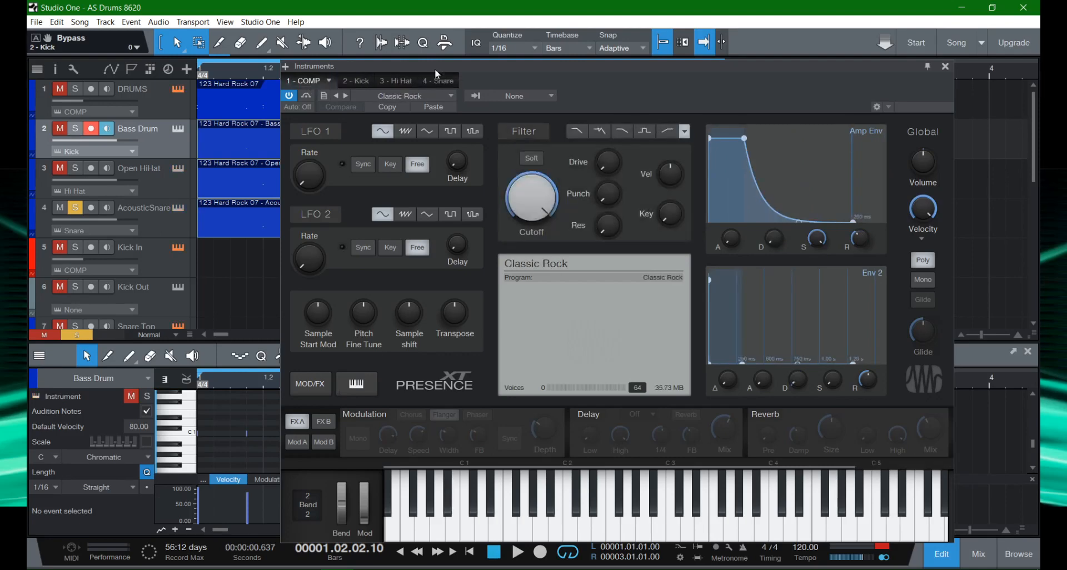
{"action": "left_click", "coordinate": [945, 66]}
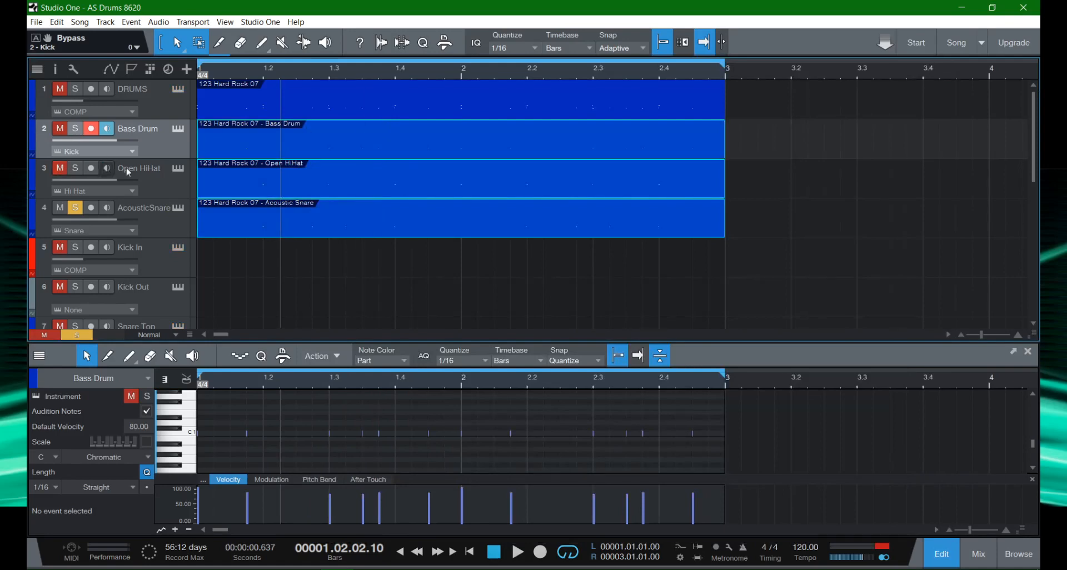
Route the Bass Drum and AcousticSnare tracks to the COMP instrument and turn off the AcousticSnare solo.
{"action": "left_click", "coordinate": [113, 151]}
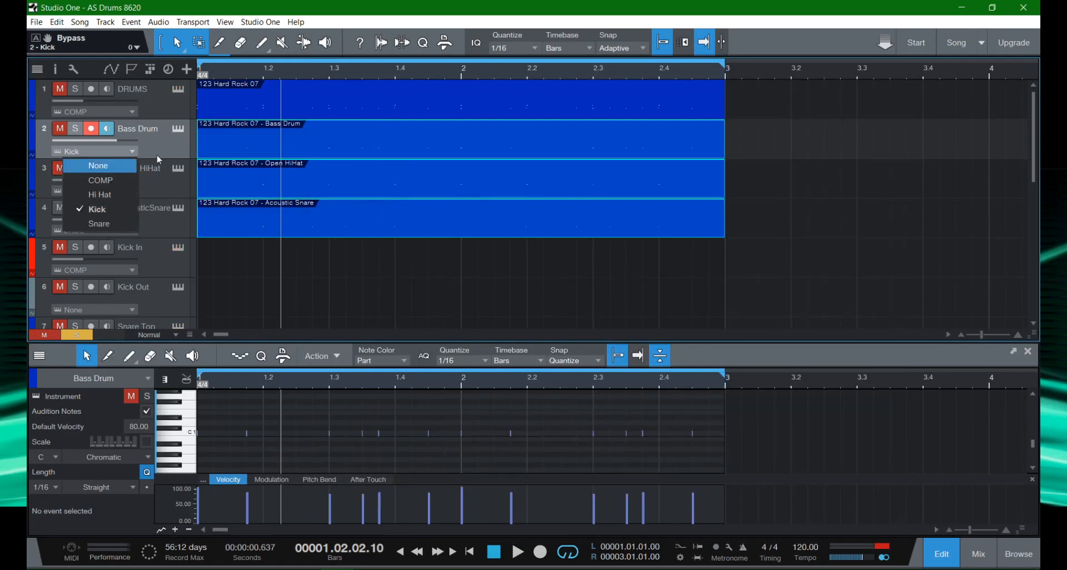
{"action": "left_click", "coordinate": [103, 180]}
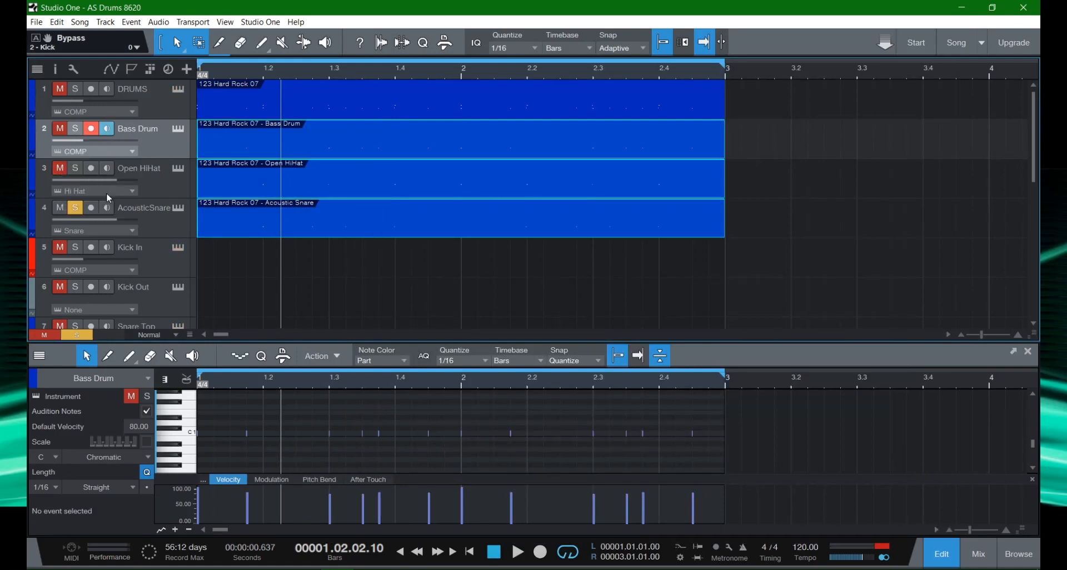
{"action": "left_click", "coordinate": [102, 229]}
{"action": "left_click", "coordinate": [104, 258]}
{"action": "left_click", "coordinate": [75, 207]}
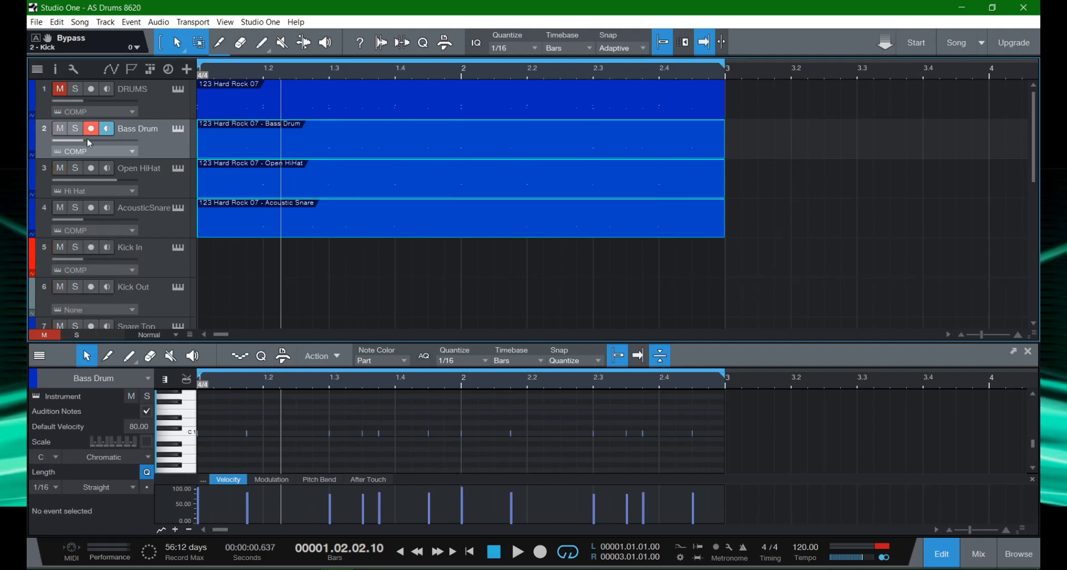
Check the Bass Drum volume and the DRUMS track's instrument assignment, and view its COMP instrument briefly.
{"action": "mouse_move", "coordinate": [82, 139]}
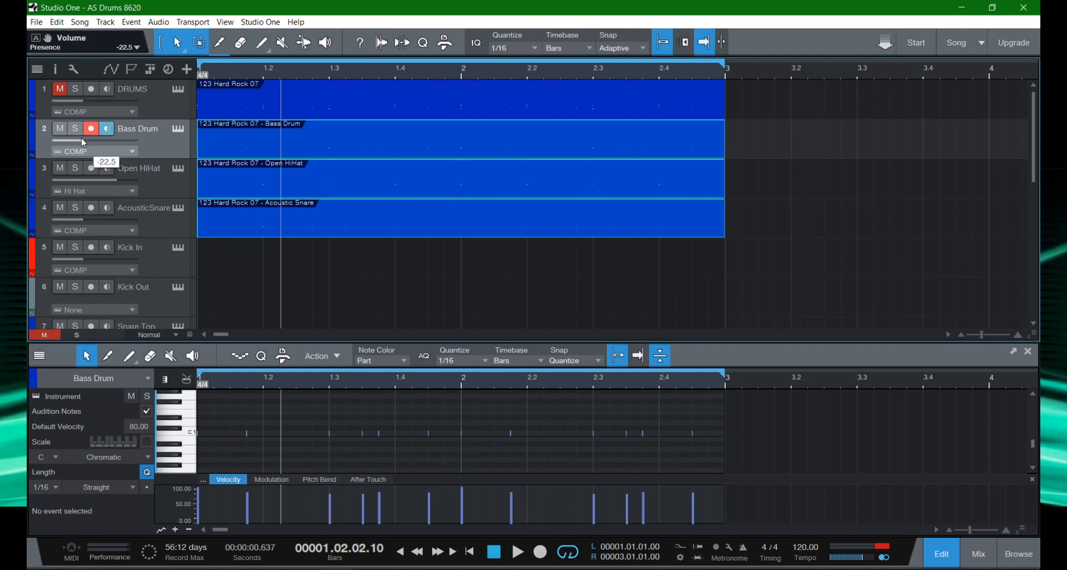
{"action": "mouse_move", "coordinate": [84, 104]}
{"action": "left_click", "coordinate": [95, 112]}
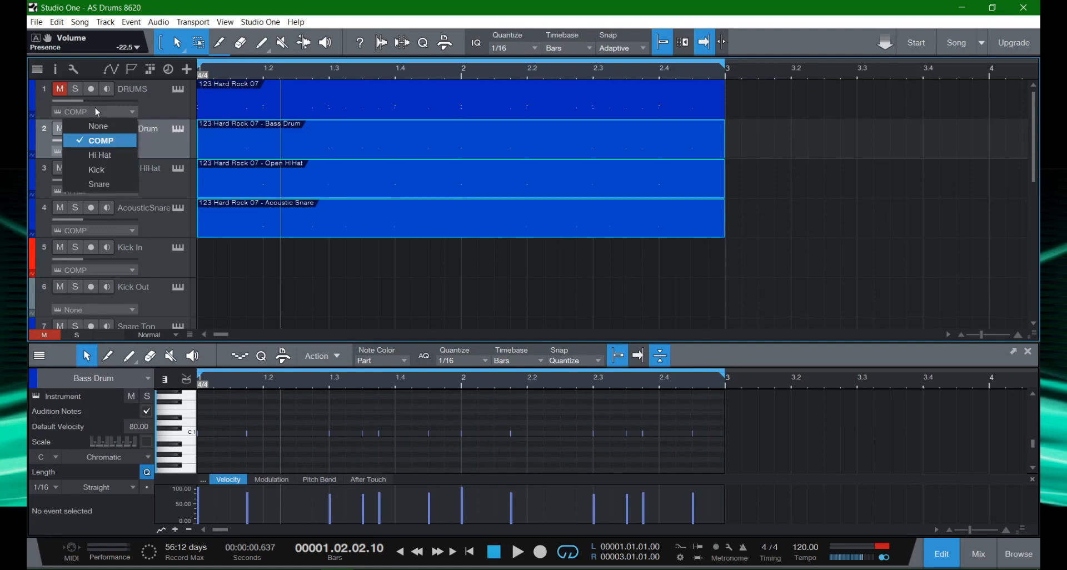
{"action": "left_click", "coordinate": [106, 139]}
{"action": "left_click", "coordinate": [180, 91]}
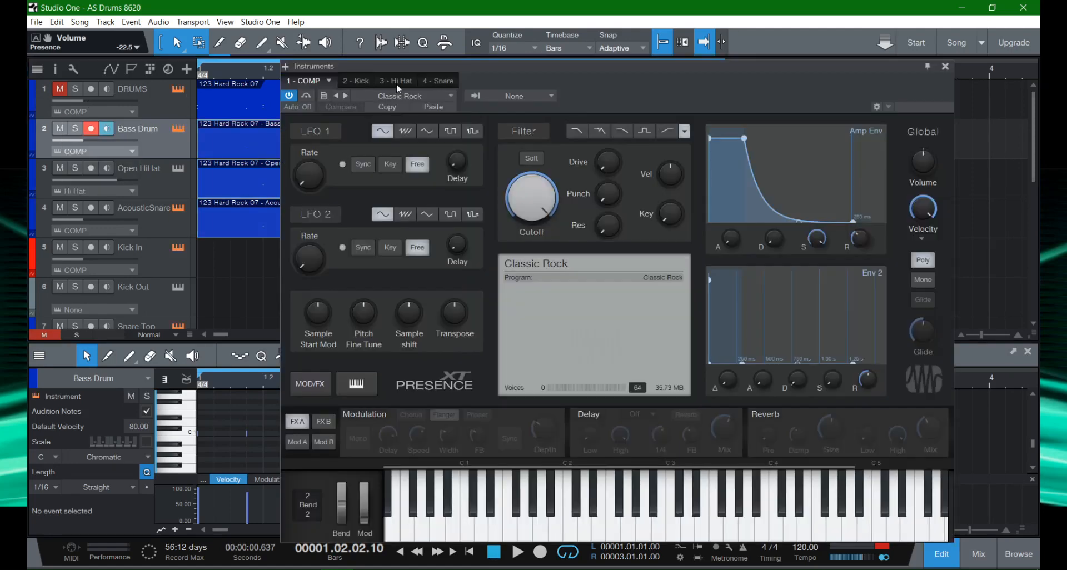
{"action": "left_click", "coordinate": [944, 66]}
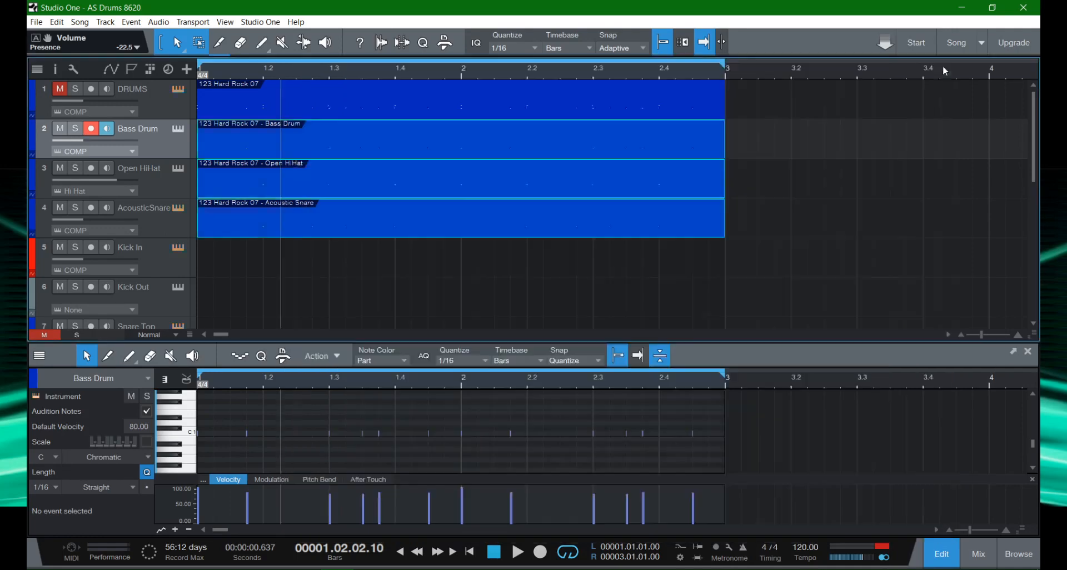
Adjust the DRUMS track's volume to -3.3 dB and unmute the track.
{"action": "left_click_drag", "start_coordinate": [84, 102], "coordinate": [122, 103]}
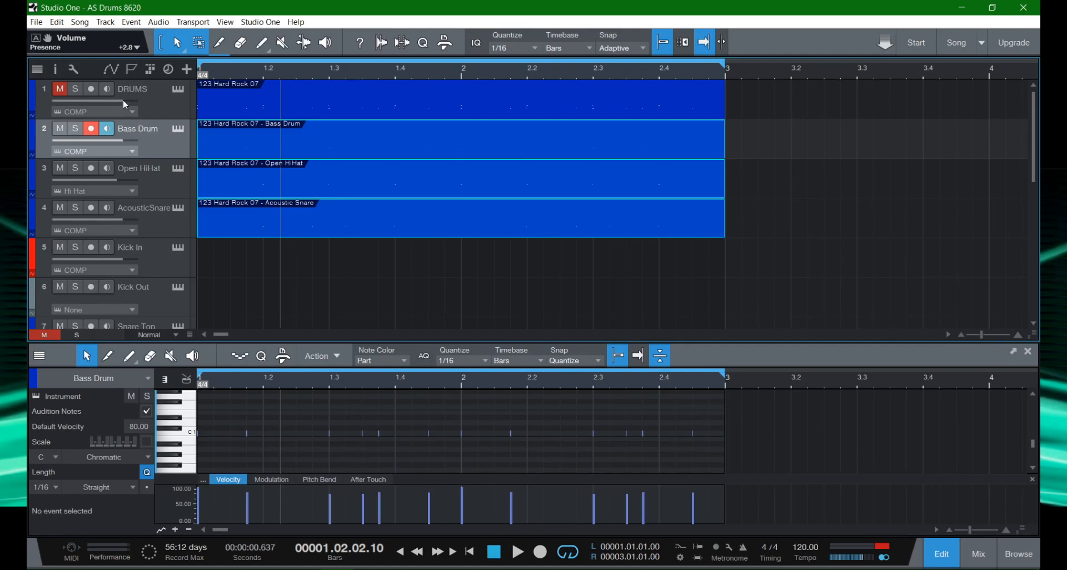
{"action": "mouse_move", "coordinate": [122, 99]}
{"action": "left_mouse_down"}
{"action": "mouse_move", "coordinate": [69, 100]}
{"action": "mouse_move", "coordinate": [131, 104]}
{"action": "mouse_move", "coordinate": [114, 102]}
{"action": "left_mouse_up"}
{"action": "left_click", "coordinate": [75, 90]}
{"action": "left_click", "coordinate": [63, 89]}
{"action": "left_click", "coordinate": [61, 90]}
Play the loop from the start while lowering the DRUMS track's volume to -17.3 dB, and stop playback.
{"action": "key", "text": "comma"}
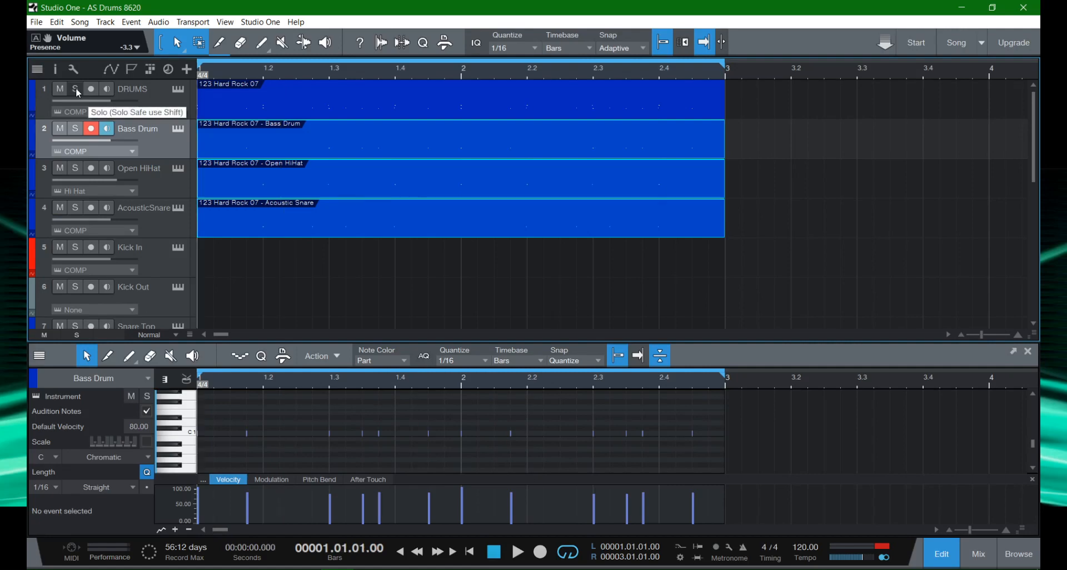
{"action": "key", "text": "space"}
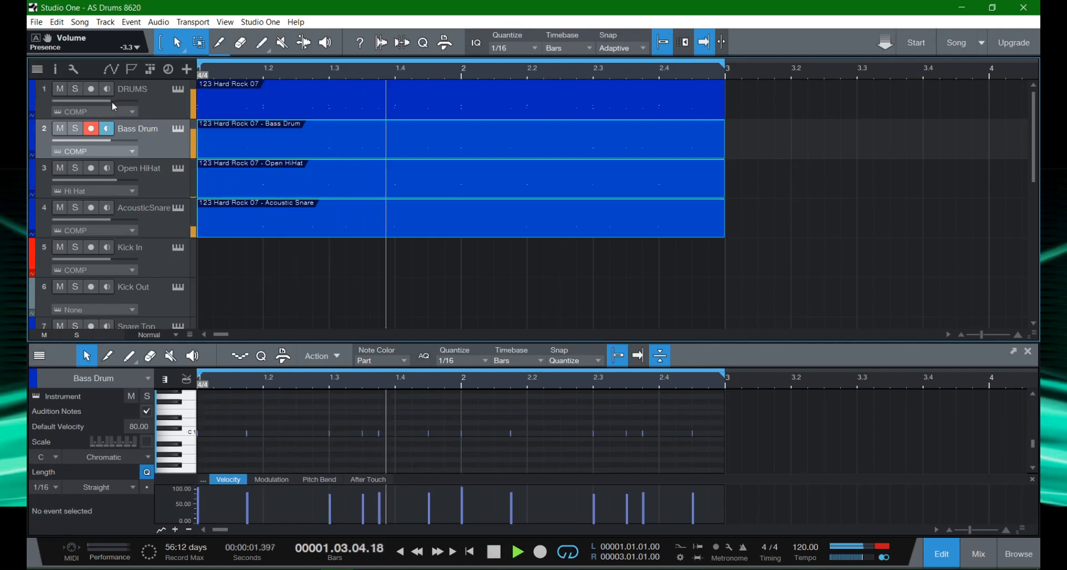
{"action": "left_click_drag", "start_coordinate": [112, 101], "coordinate": [89, 95]}
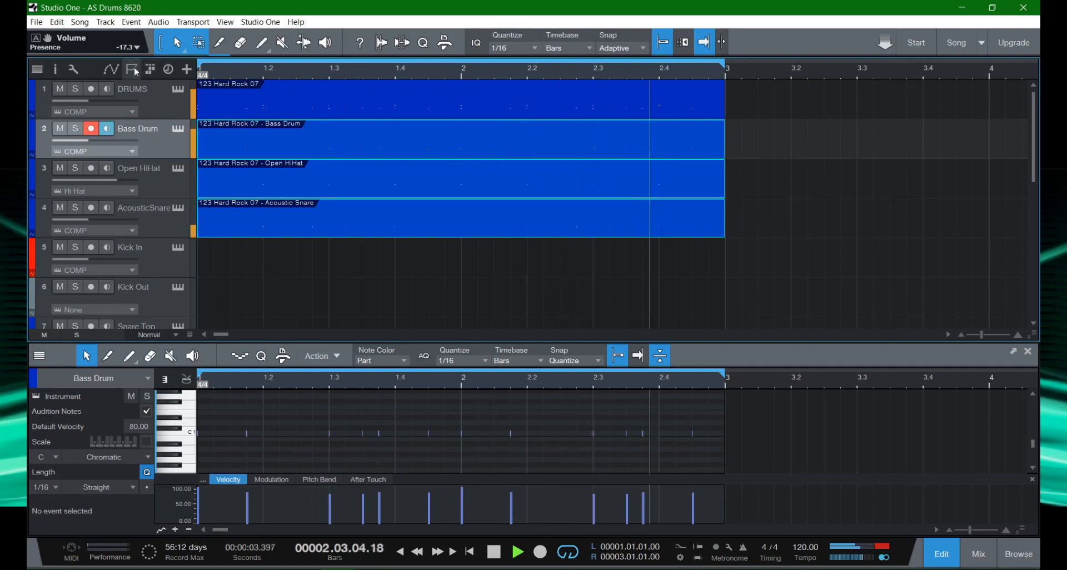
{"action": "key", "text": "space"}
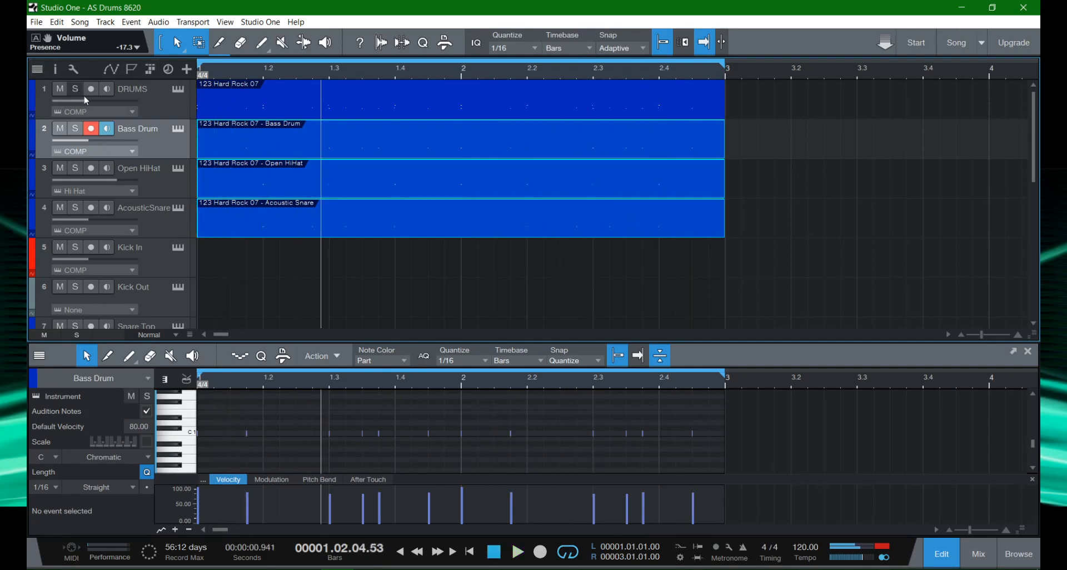
Reset the DRUMS track's volume to 0 dB and mute the track.
{"action": "mouse_move", "coordinate": [88, 100]}
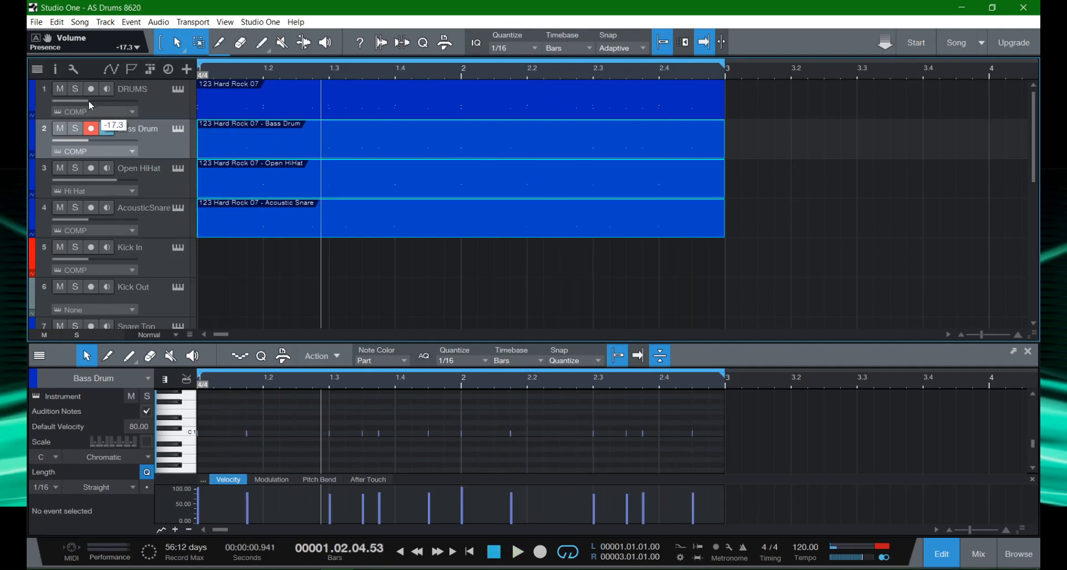
{"action": "left_click", "coordinate": [124, 101], "text": "ctrl"}
{"action": "left_click", "coordinate": [62, 91]}
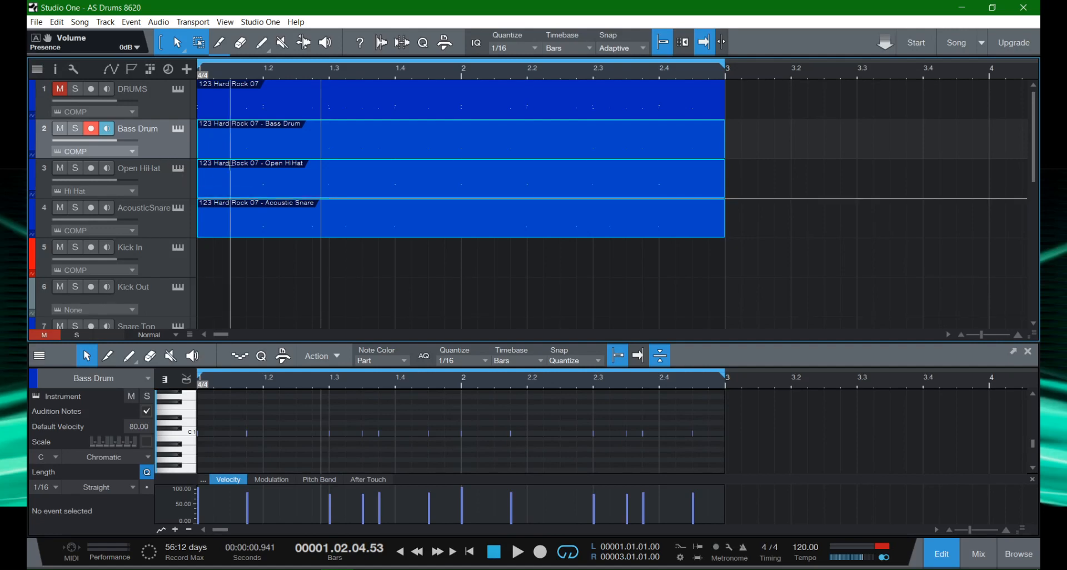
Play the loop from the start, lower the Open HiHat track's volume to -7.8 dB, and stop playback.
{"action": "mouse_move", "coordinate": [129, 105]}
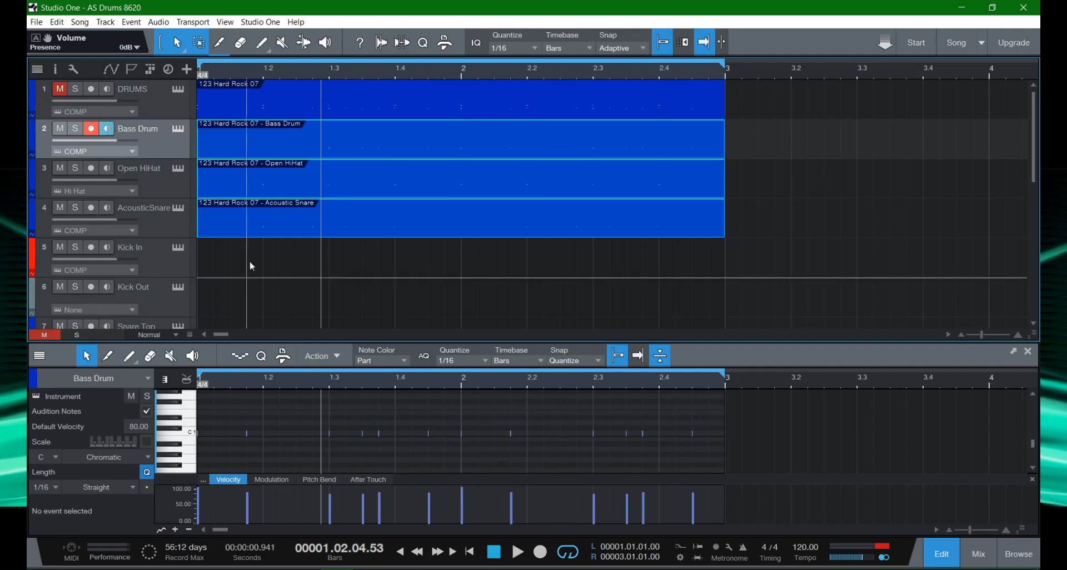
{"action": "scroll", "coordinate": [251, 272], "scroll_direction": "down", "scroll_amount": 5}
{"action": "scroll", "coordinate": [251, 280], "scroll_direction": "up", "scroll_amount": 5}
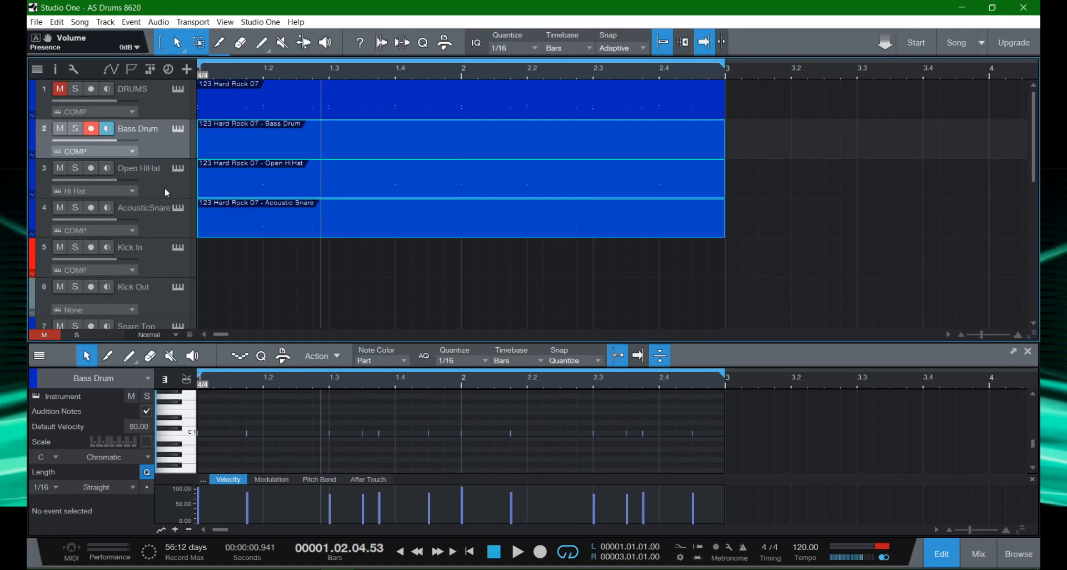
{"action": "key", "text": "comma"}
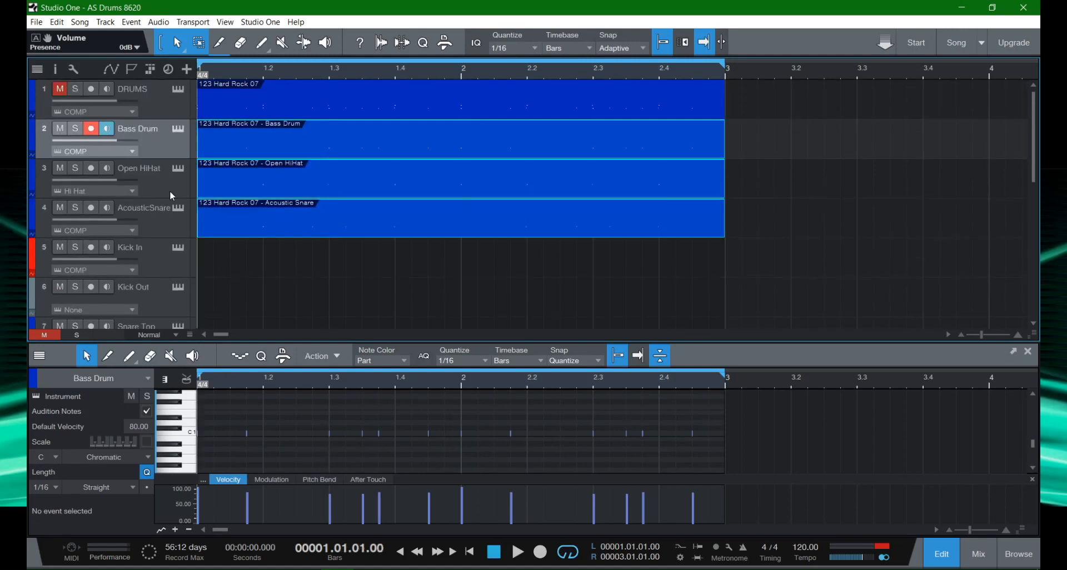
{"action": "key", "text": "space"}
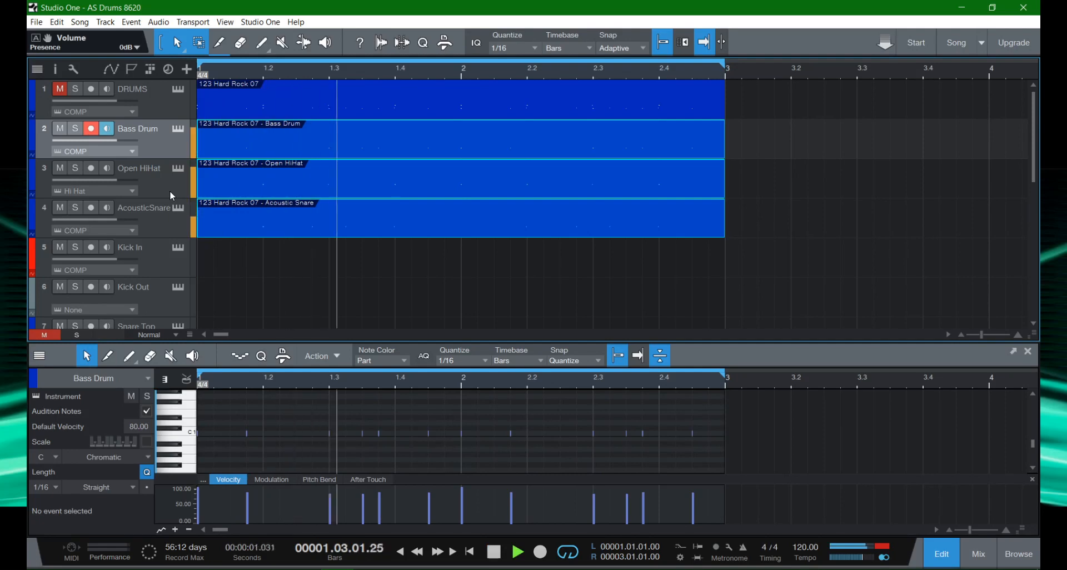
{"action": "left_click_drag", "start_coordinate": [115, 179], "coordinate": [98, 178]}
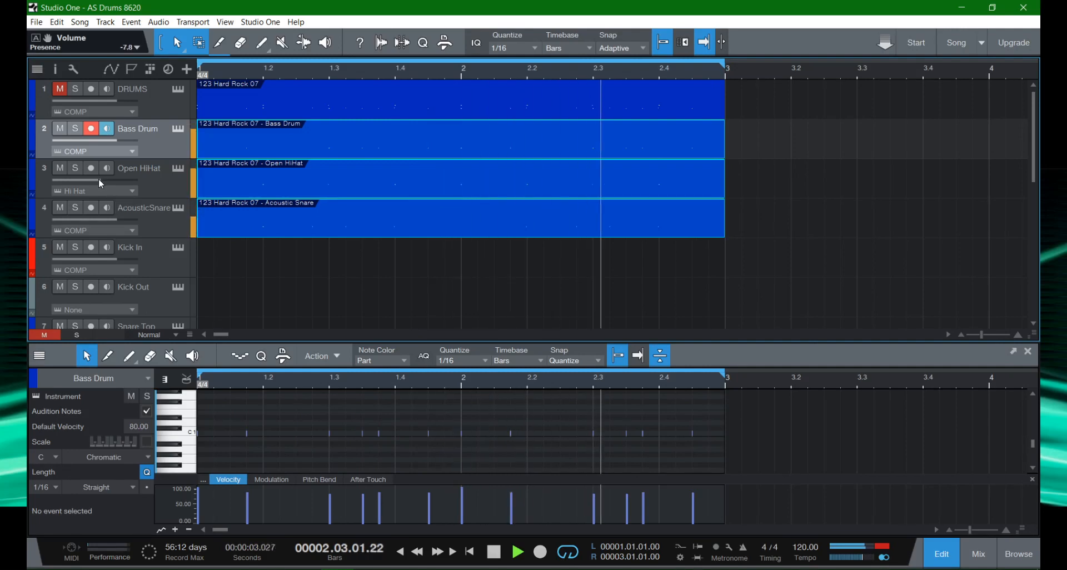
{"action": "key", "text": "space"}
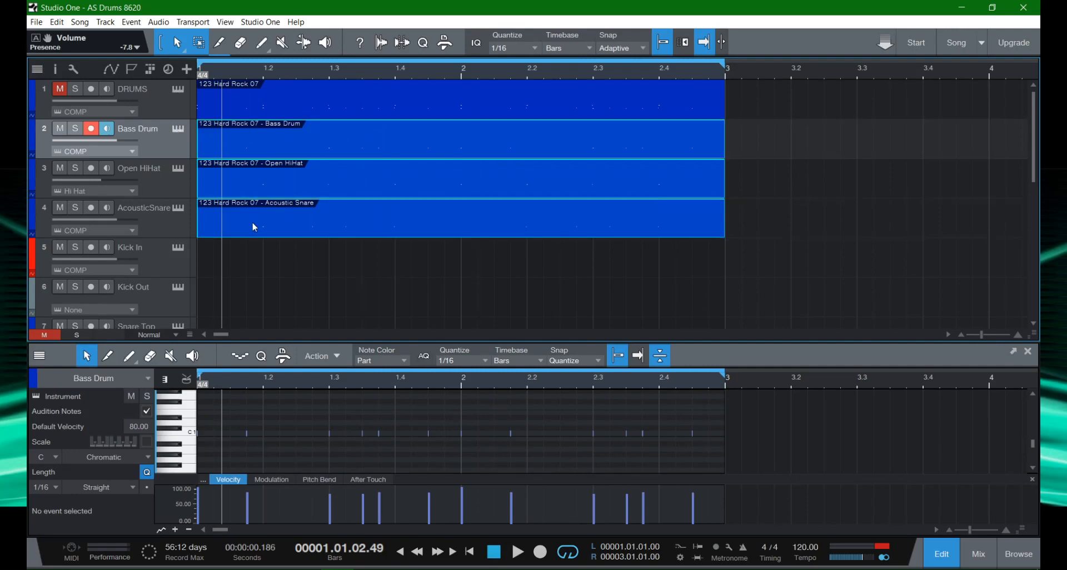
Return to the song start and delete the Bass Drum, Open HiHat and Acoustic Snare parts from the arrangement.
{"action": "scroll", "coordinate": [158, 260], "scroll_direction": "down", "scroll_amount": 4}
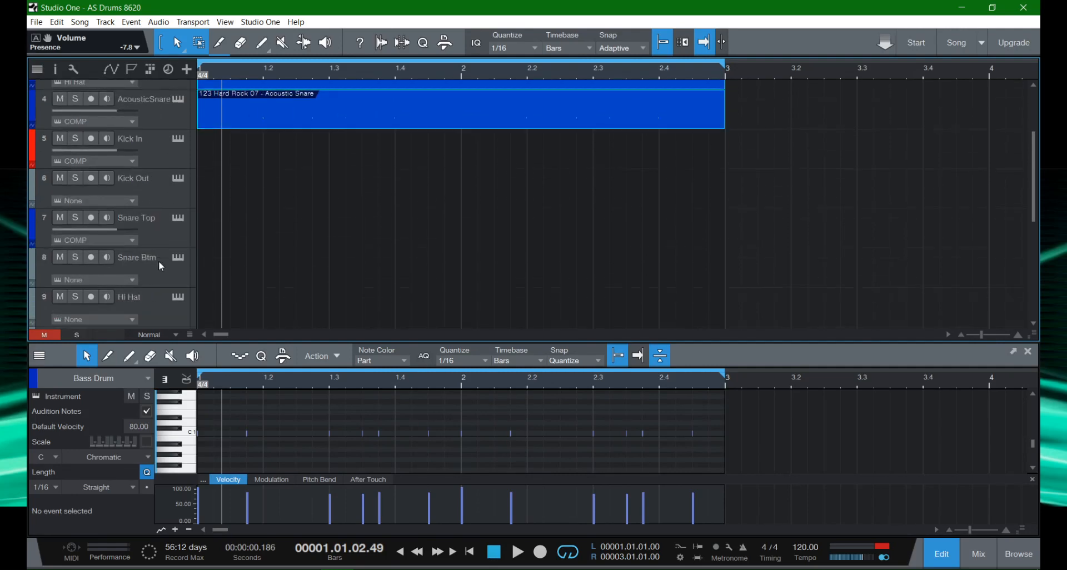
{"action": "scroll", "coordinate": [158, 261], "scroll_direction": "down", "scroll_amount": 6}
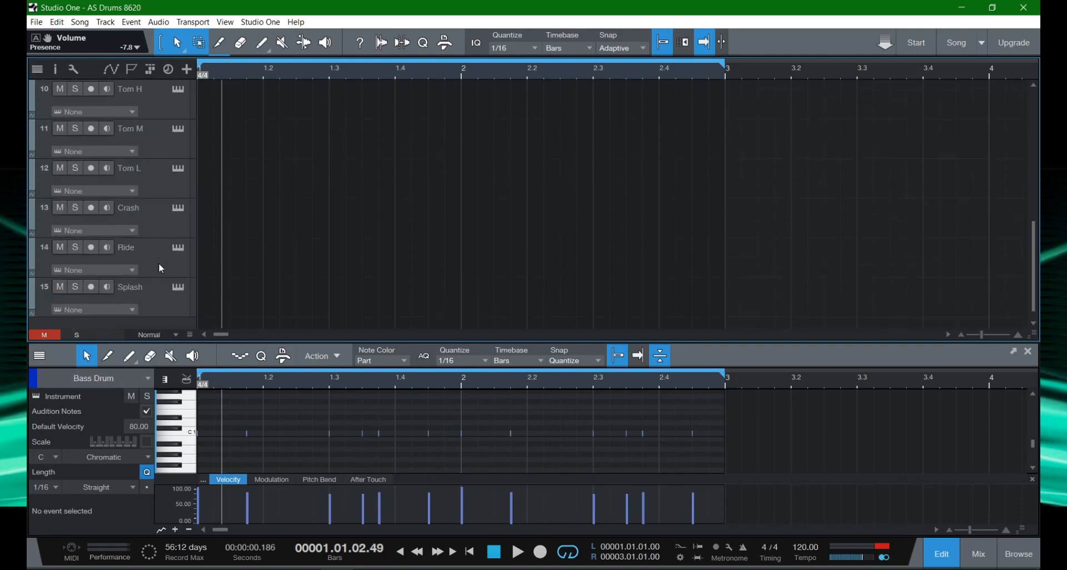
{"action": "scroll", "coordinate": [159, 262], "scroll_direction": "down", "scroll_amount": 1}
{"action": "key", "text": "comma"}
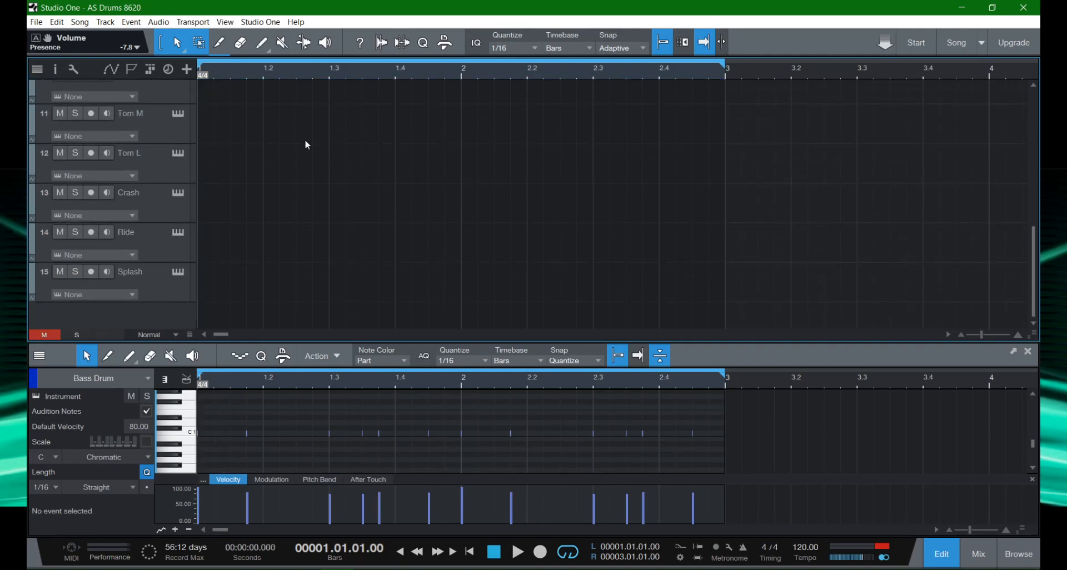
{"action": "scroll", "coordinate": [307, 145], "scroll_direction": "up", "scroll_amount": 10}
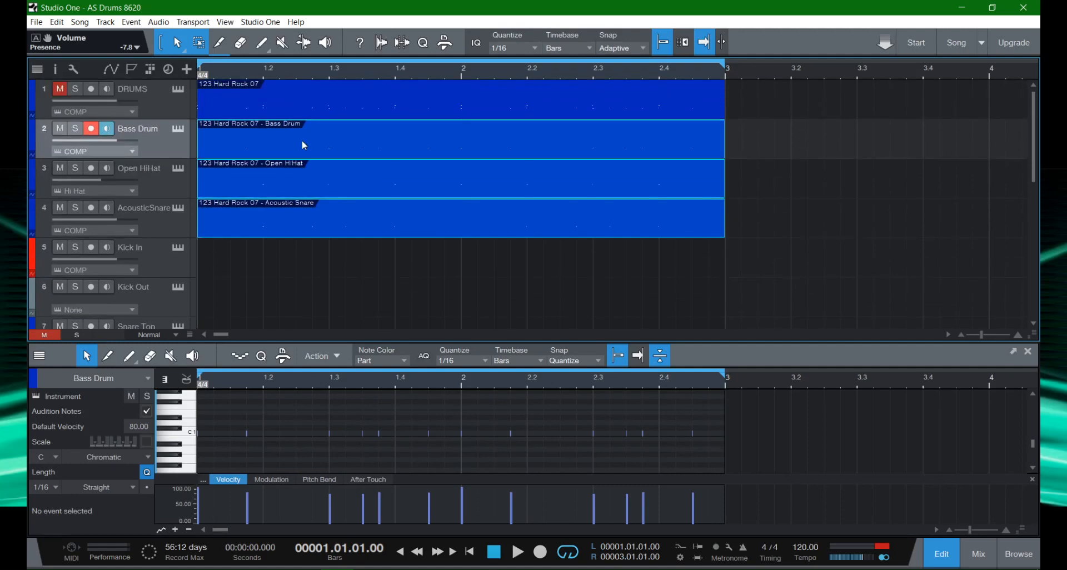
{"action": "key", "text": "Delete"}
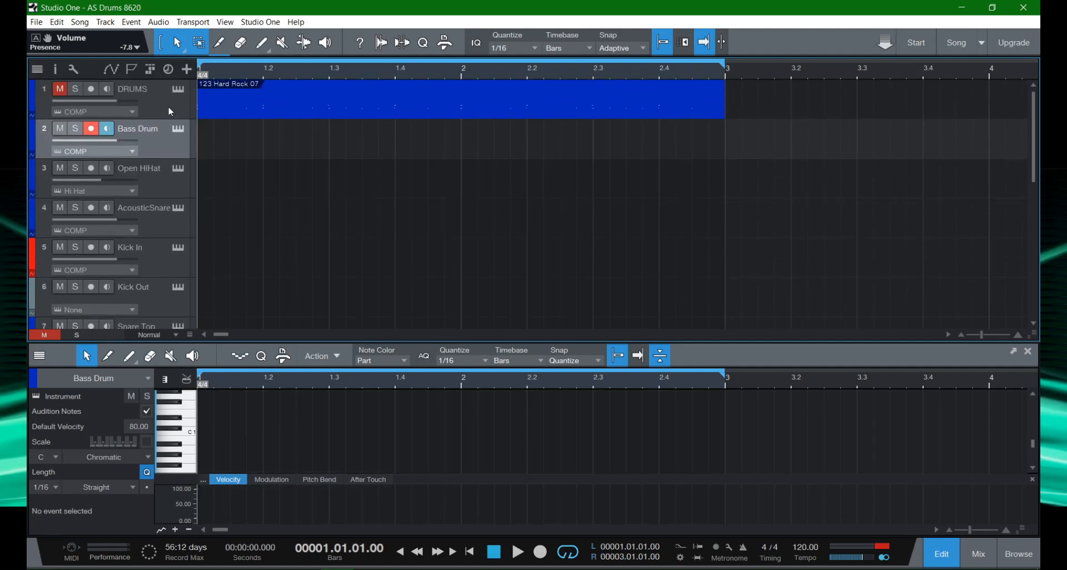
Remove the empty Bass Drum, Open HiHat and AcousticSnare tracks together.
{"action": "scroll", "coordinate": [160, 196], "scroll_direction": "down", "scroll_amount": 1}
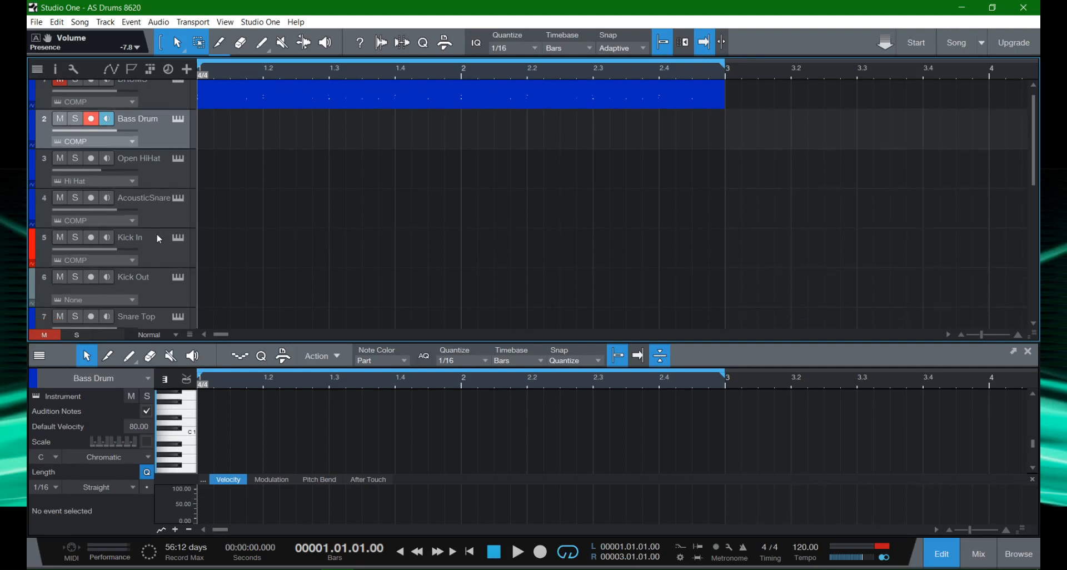
{"action": "scroll", "coordinate": [159, 242], "scroll_direction": "down", "scroll_amount": 2}
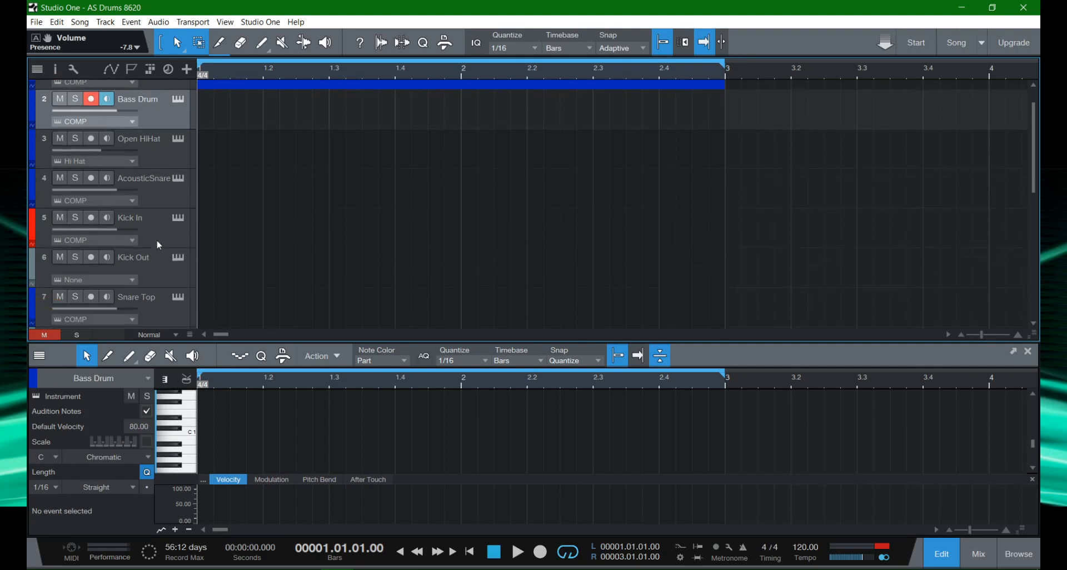
{"action": "left_click", "coordinate": [160, 197]}
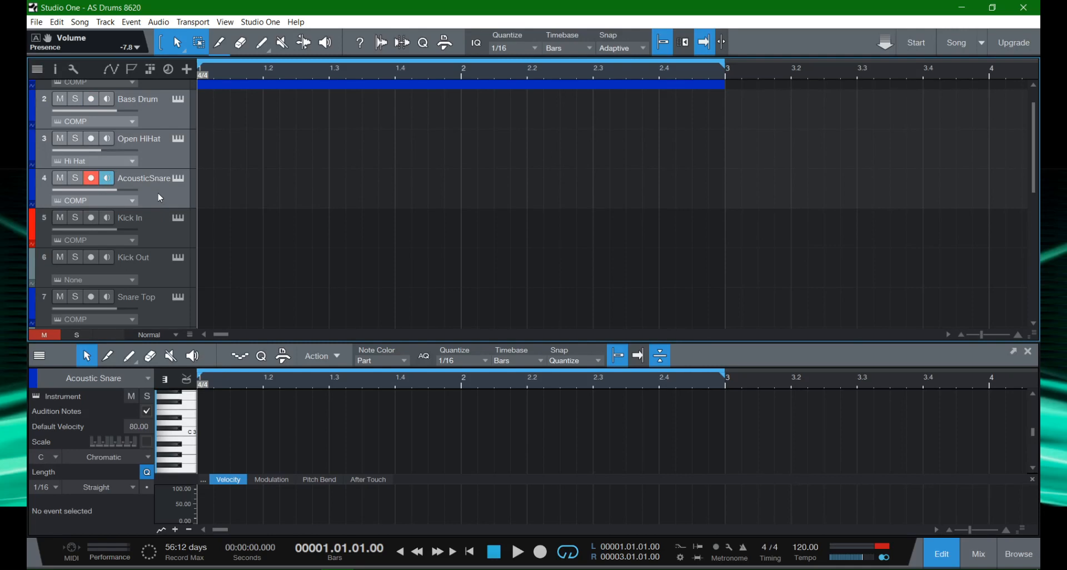
{"action": "key", "text": "shift+t"}
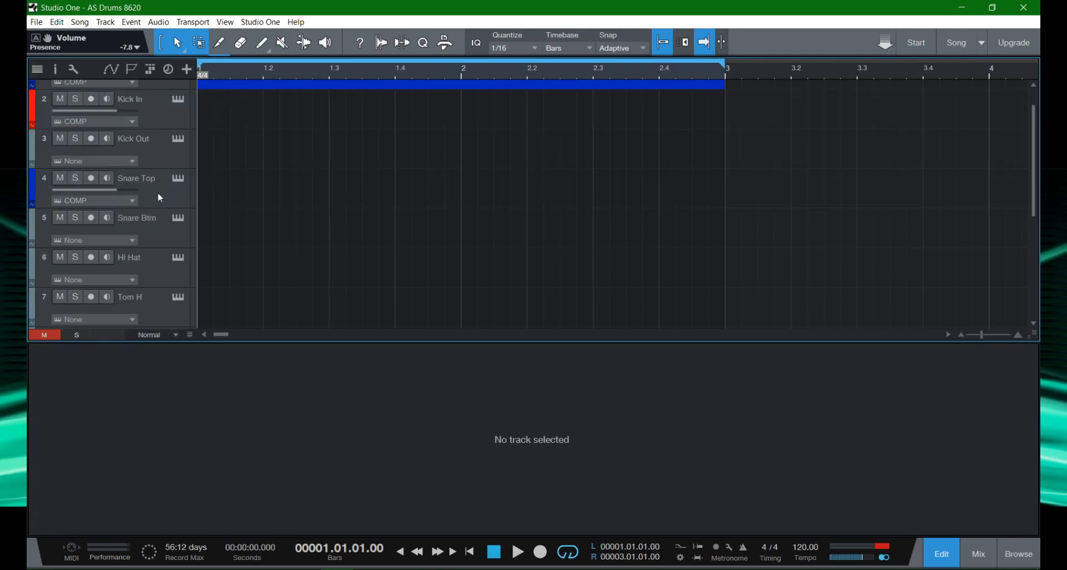
Show the mixer and set the Hi Hat channel's volume to about -4.9 dB.
{"action": "scroll", "coordinate": [266, 201], "scroll_direction": "up", "scroll_amount": 3}
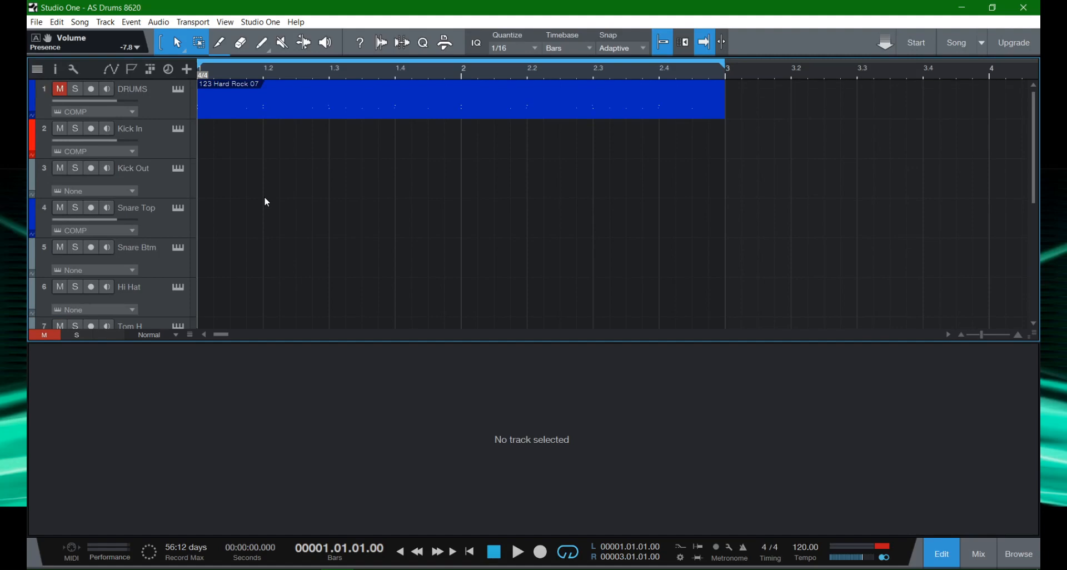
{"action": "key", "text": "F3"}
{"action": "key", "text": "F3"}
{"action": "key", "text": "F3"}
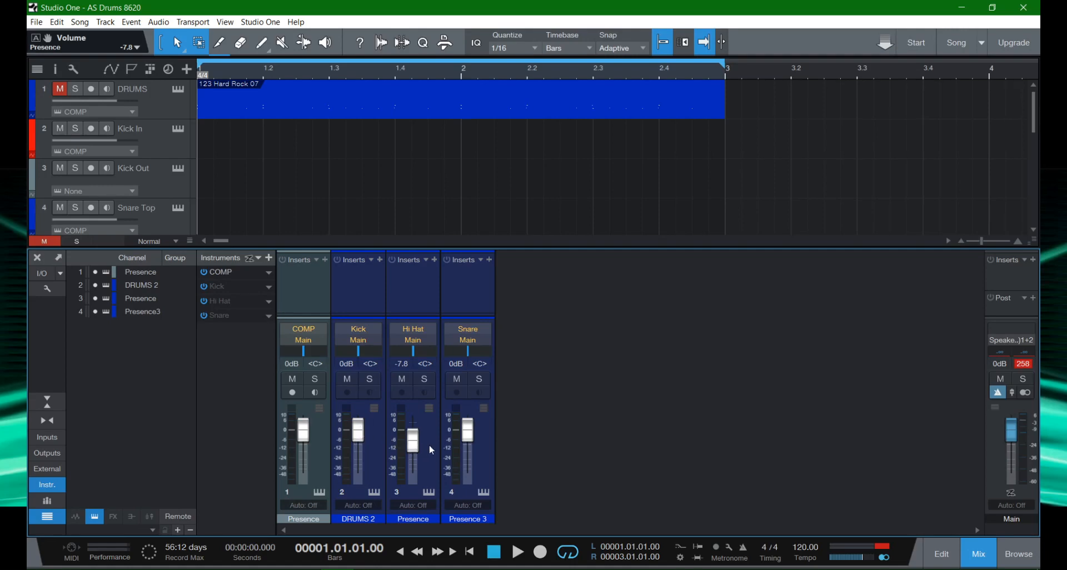
{"action": "left_click_drag", "start_coordinate": [413, 444], "coordinate": [414, 438]}
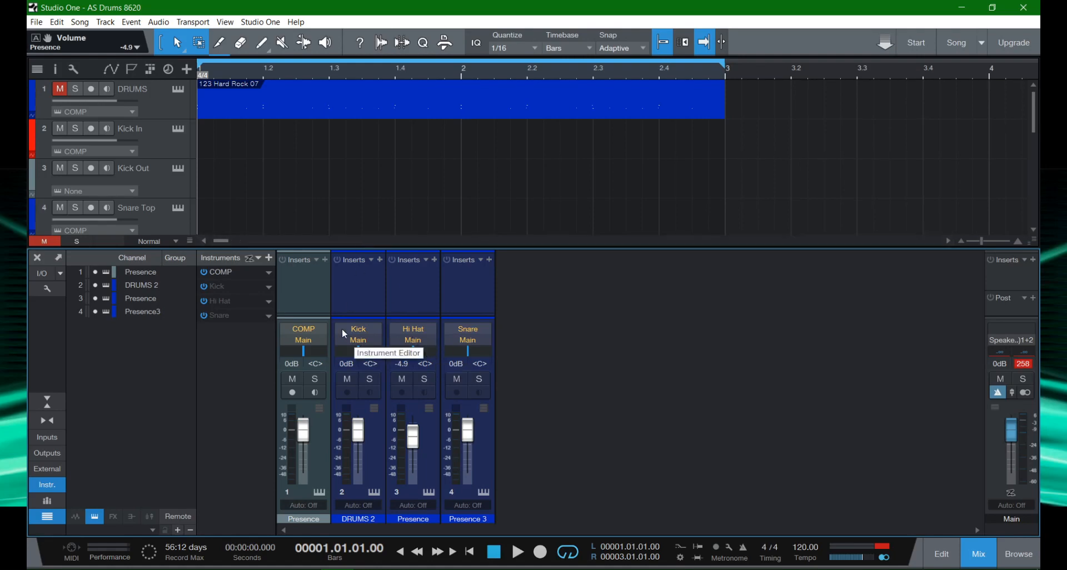
Pan the Kick channel to about L85, play the loop briefly and stop playback.
{"action": "left_click", "coordinate": [370, 364]}
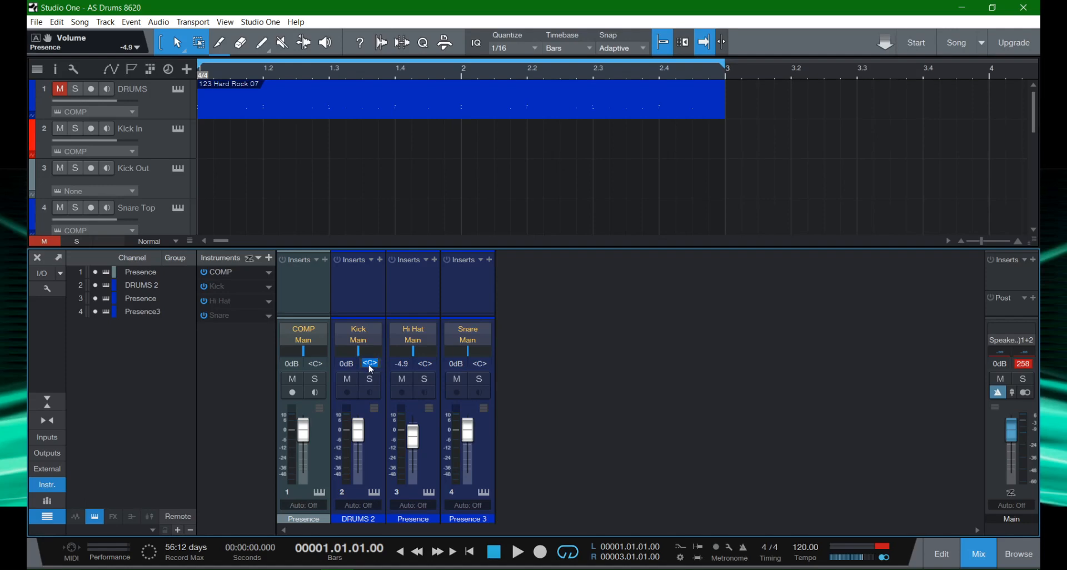
{"action": "left_click", "coordinate": [356, 350]}
{"action": "mouse_move", "coordinate": [359, 351]}
{"action": "left_mouse_down"}
{"action": "mouse_move", "coordinate": [374, 351]}
{"action": "mouse_move", "coordinate": [342, 354]}
{"action": "left_mouse_up"}
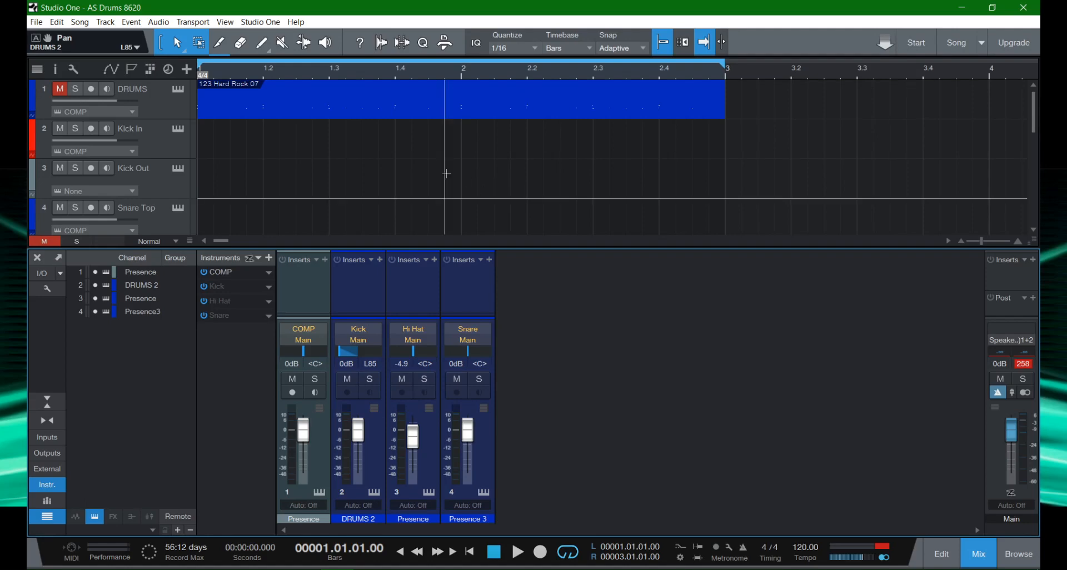
{"action": "key", "text": "space"}
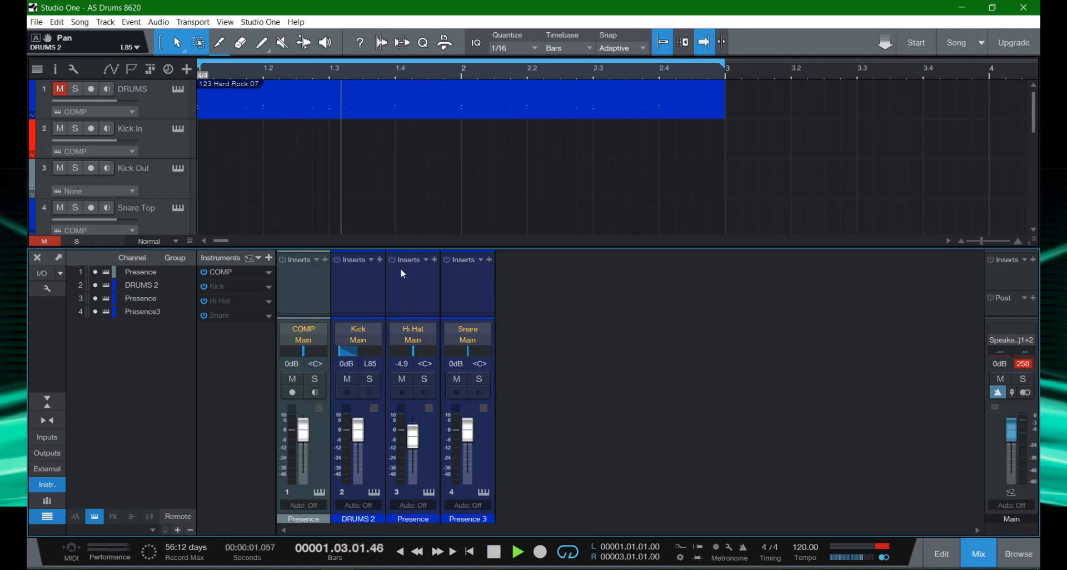
{"action": "key", "text": "space"}
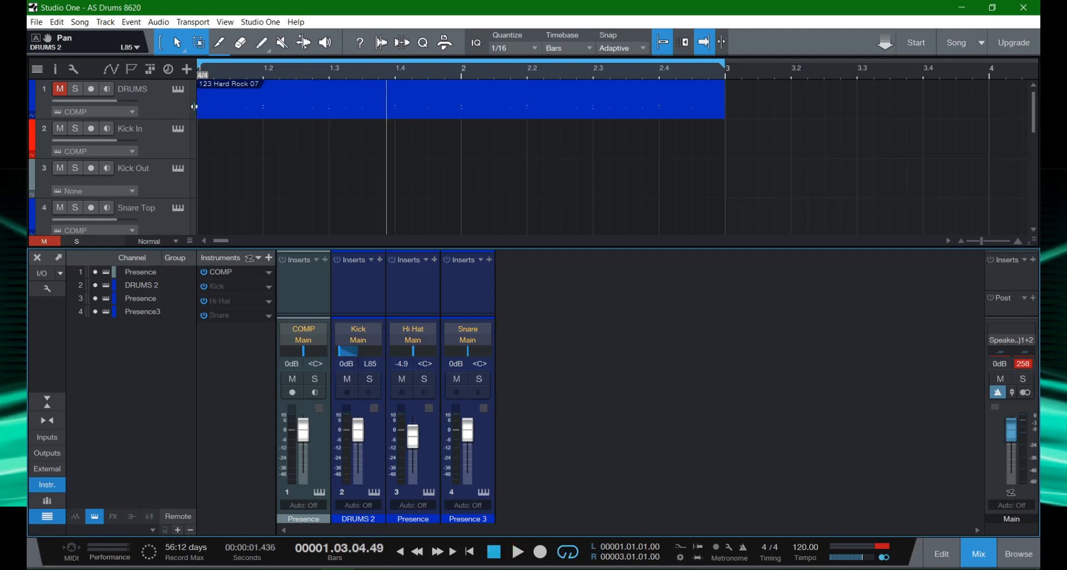
Reset the Kick channel's pan to centre and unmute the DRUMS track.
{"action": "left_click", "coordinate": [164, 114]}
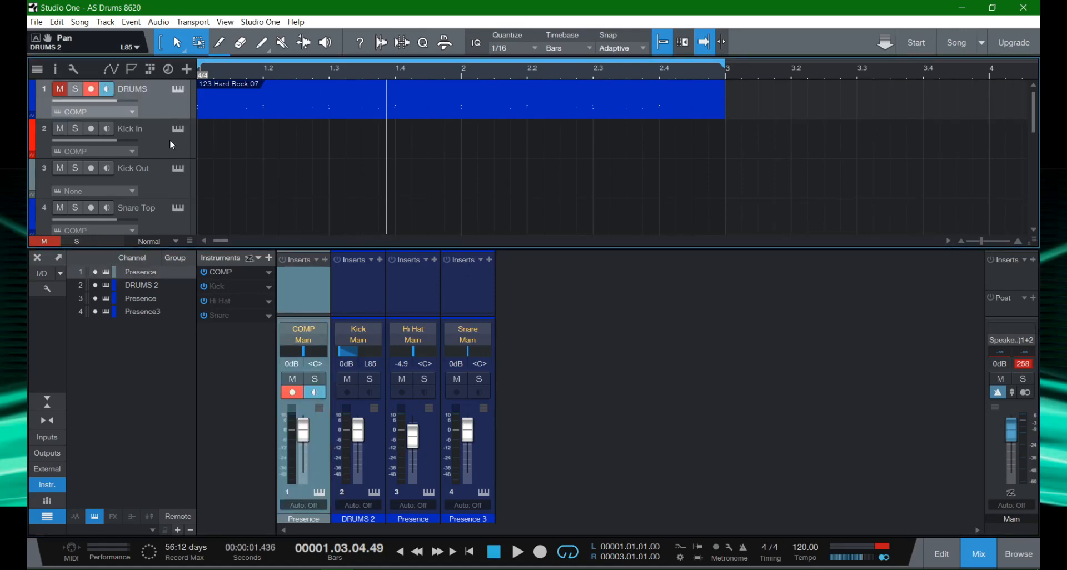
{"action": "double_click", "coordinate": [355, 351]}
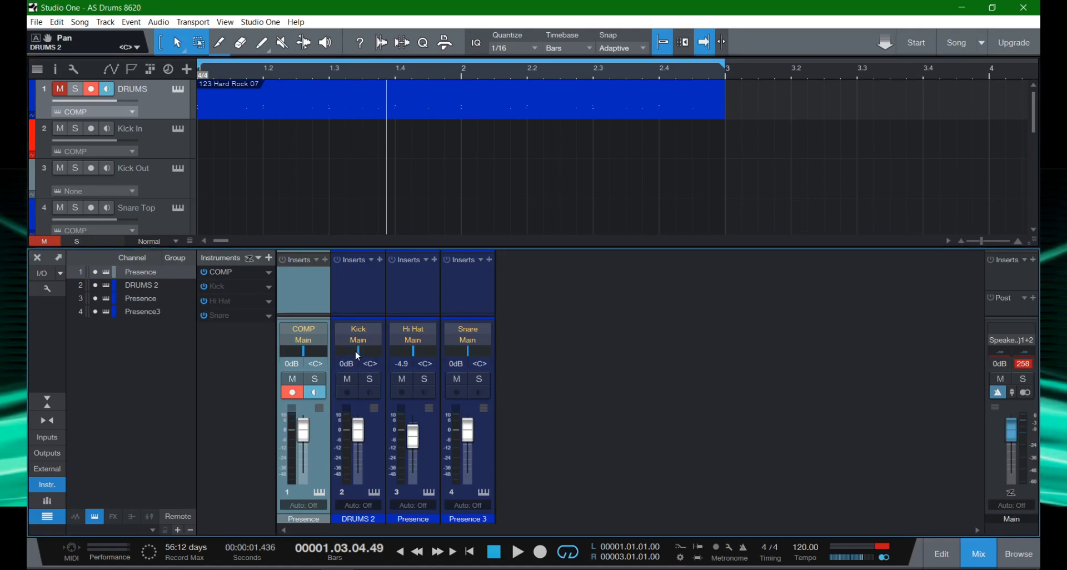
{"action": "left_click_drag", "start_coordinate": [361, 351], "coordinate": [363, 357]}
{"action": "double_click", "coordinate": [362, 351]}
{"action": "left_click", "coordinate": [60, 89]}
{"action": "left_click", "coordinate": [75, 89]}
{"action": "left_click", "coordinate": [75, 89]}
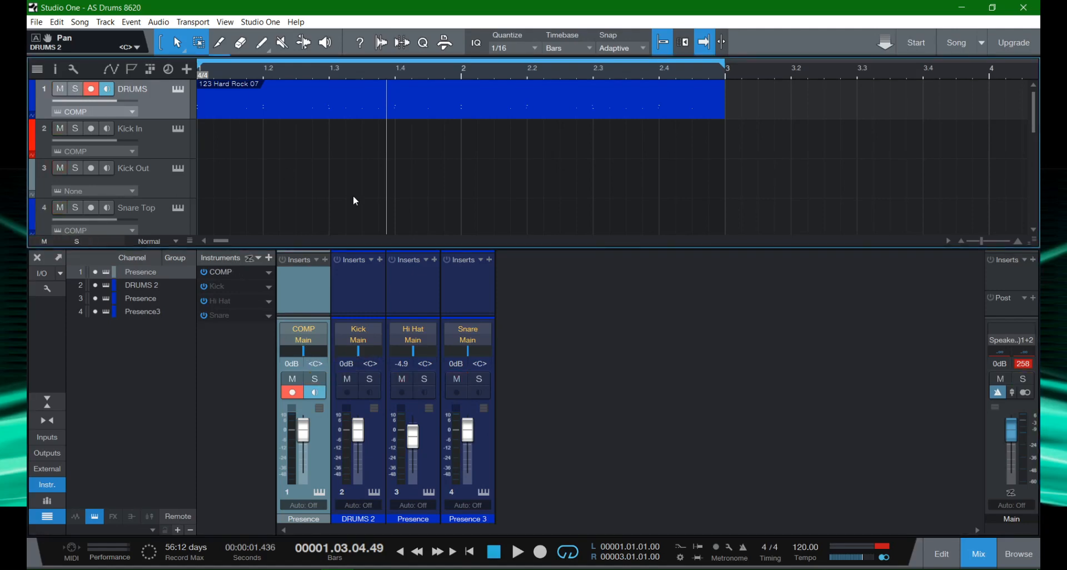
Play the loop while panning the COMP channel to about R68 and back to centre, and stop playback.
{"action": "key", "text": "space"}
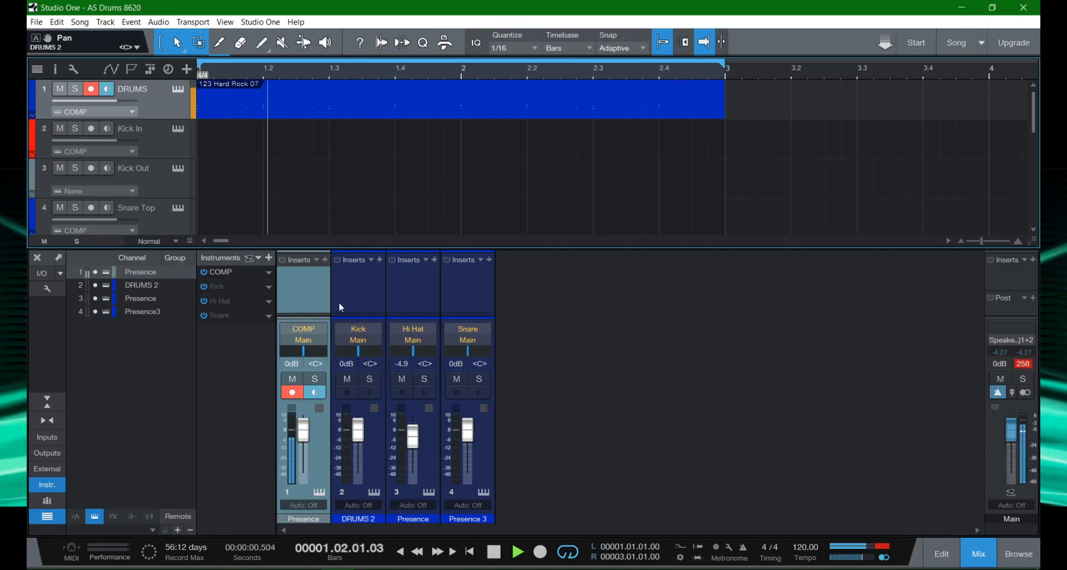
{"action": "mouse_move", "coordinate": [310, 349]}
{"action": "left_mouse_down"}
{"action": "mouse_move", "coordinate": [329, 358]}
{"action": "mouse_move", "coordinate": [288, 359]}
{"action": "mouse_move", "coordinate": [321, 355]}
{"action": "left_mouse_up"}
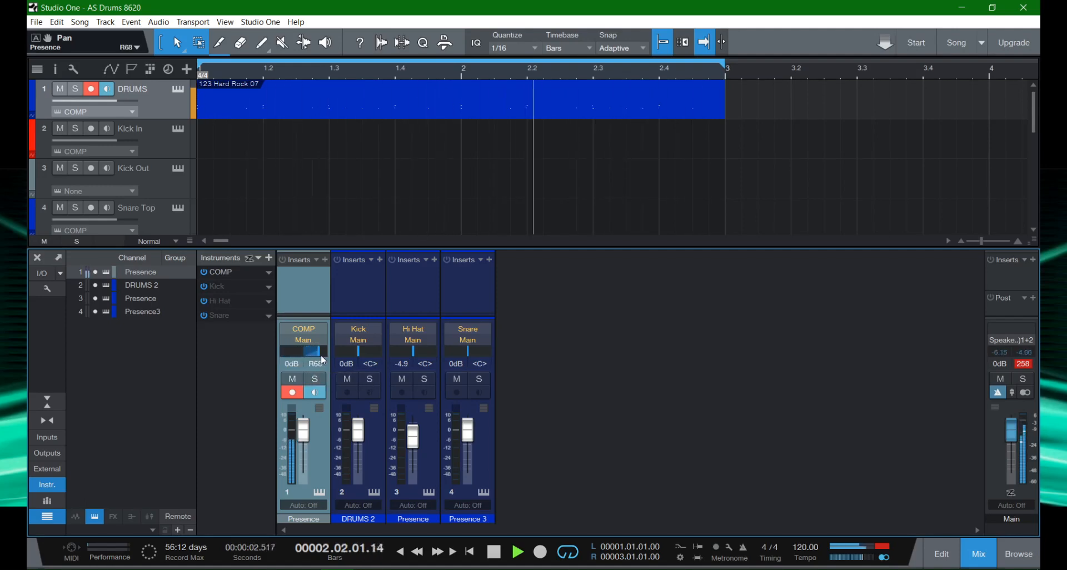
{"action": "left_click", "coordinate": [304, 353], "text": "ctrl"}
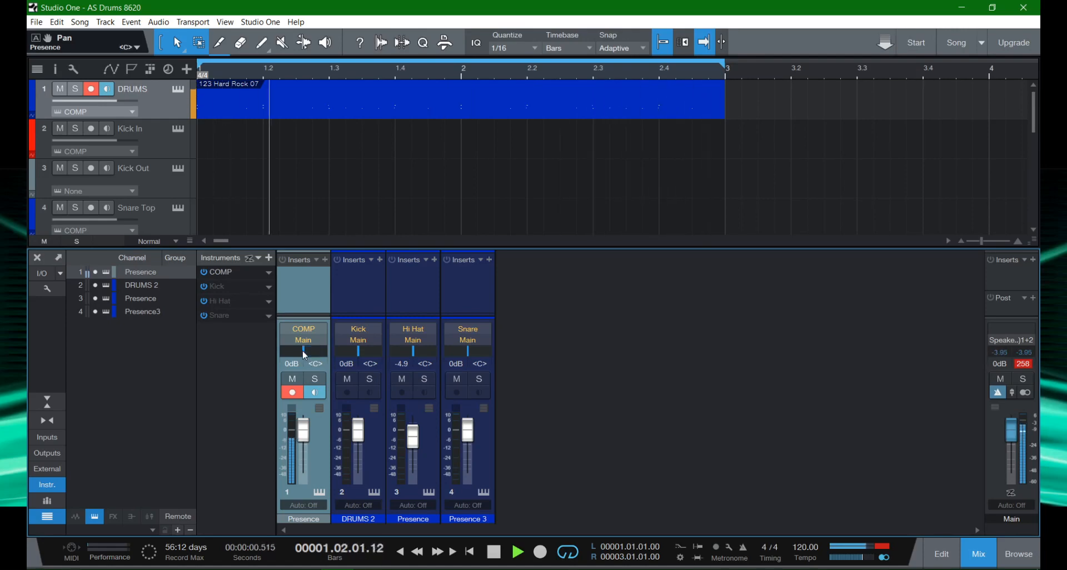
{"action": "key", "text": "space"}
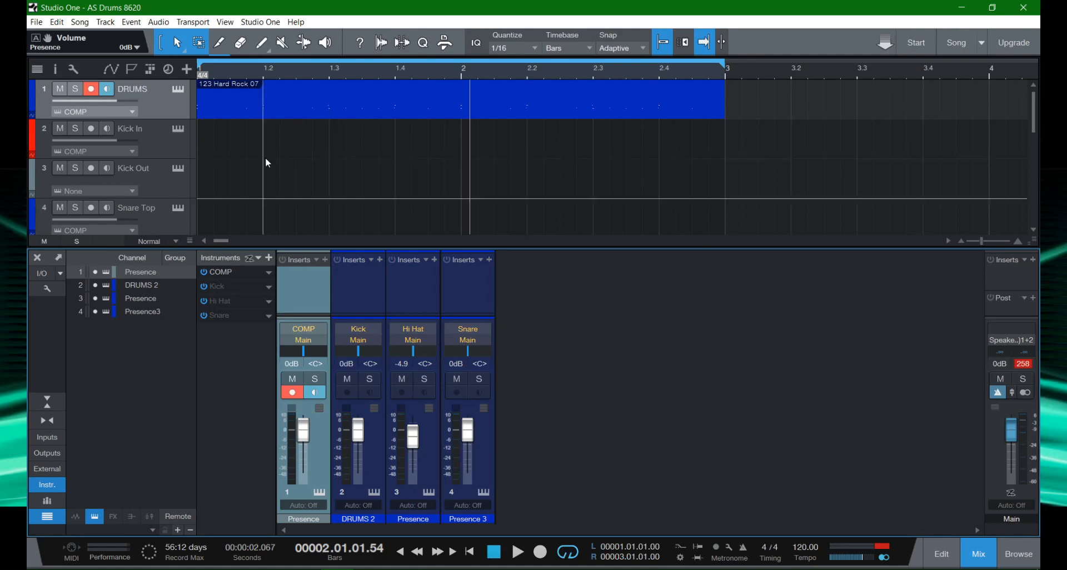
Explode the pitches of the 123 Hard Rock 07 part to separate tracks and select the Open HiHat part.
{"action": "right_click", "coordinate": [208, 103]}
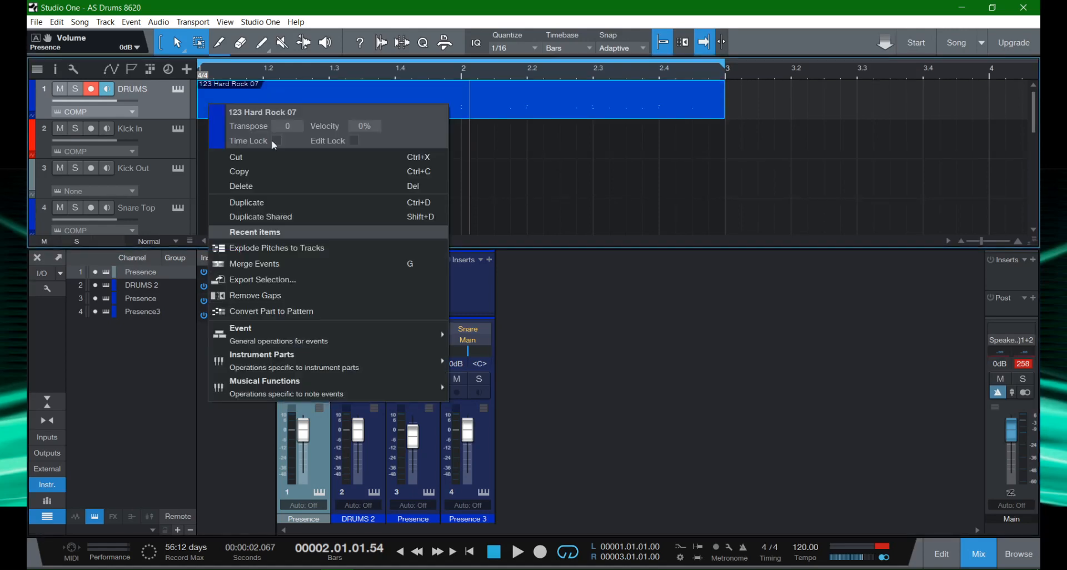
{"action": "left_click", "coordinate": [316, 256]}
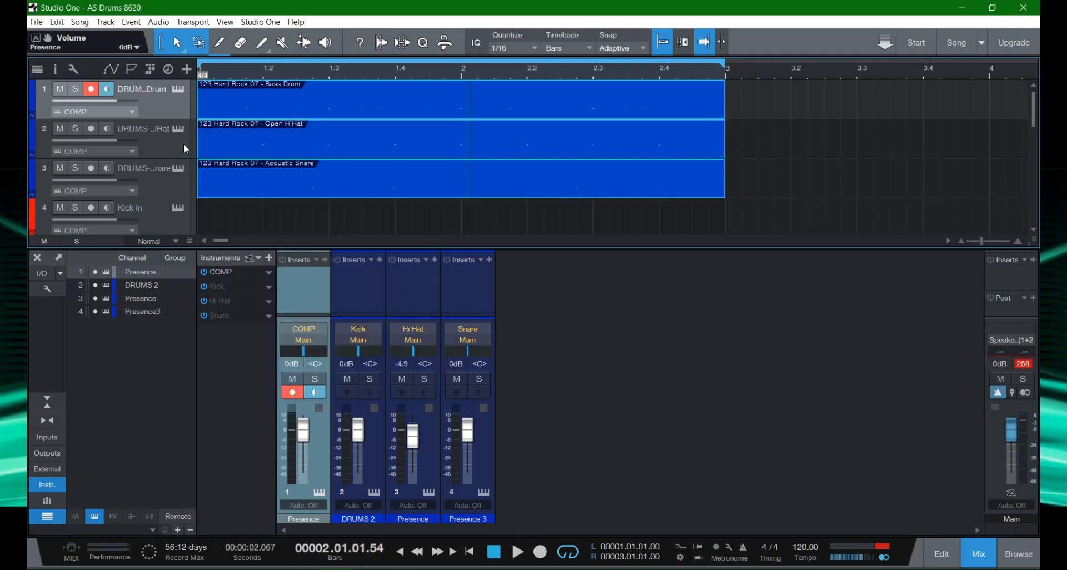
{"action": "left_click", "coordinate": [221, 155]}
{"action": "left_click", "coordinate": [242, 174]}
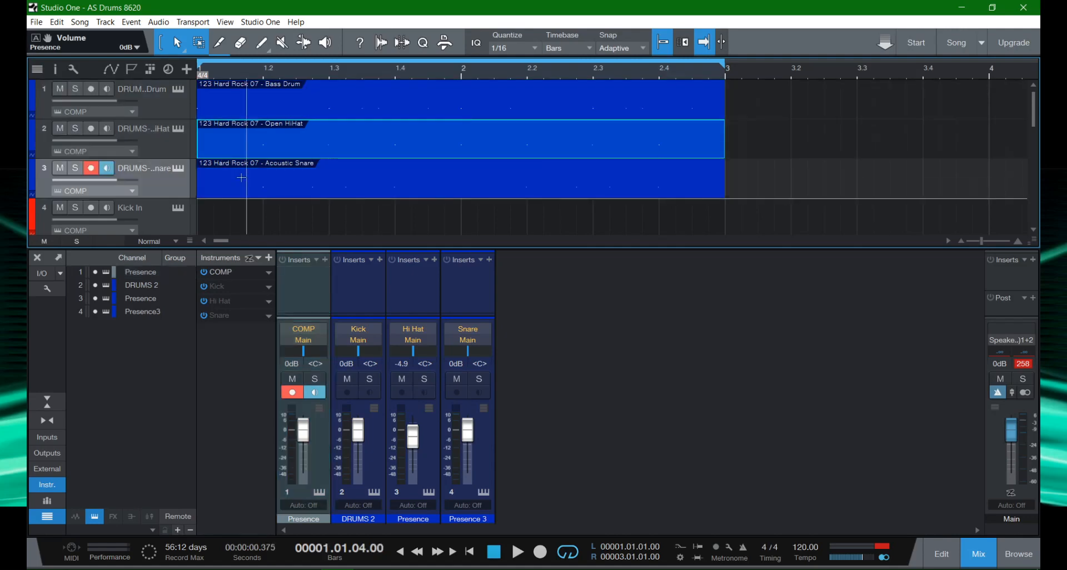
{"action": "left_click", "coordinate": [301, 182]}
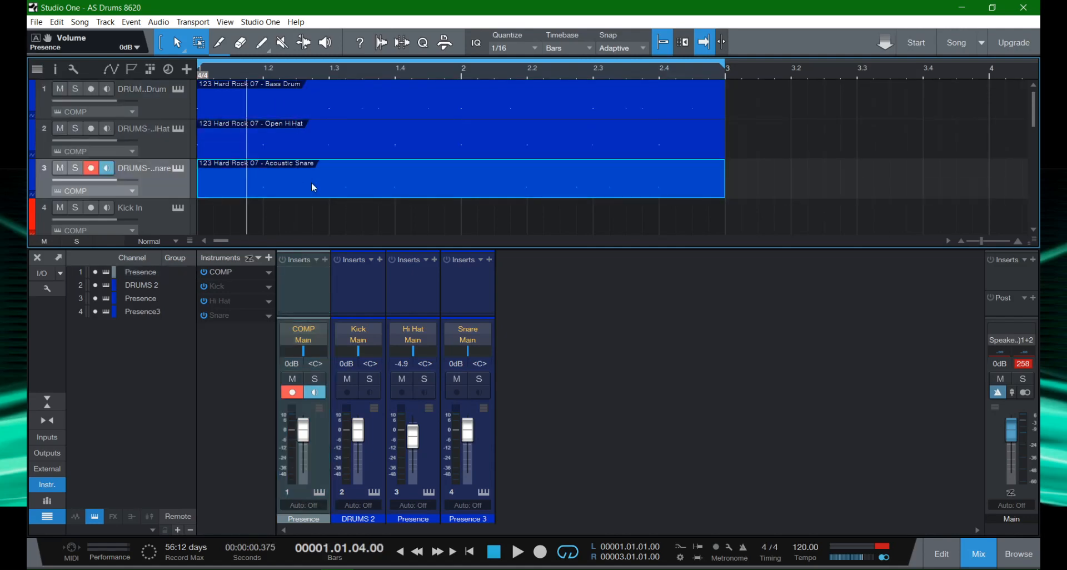
{"action": "left_click", "coordinate": [254, 143]}
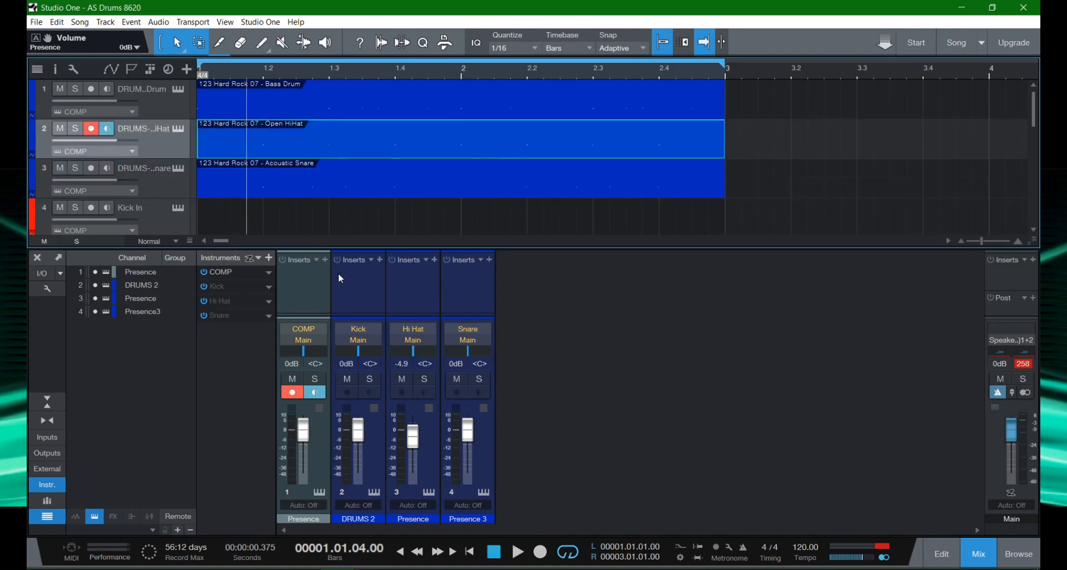
Play the loop with the Kick channel panned to about R96 and the Open HiHat track soloed, and reset both settings.
{"action": "key", "text": "space"}
{"action": "left_click_drag", "start_coordinate": [381, 352], "coordinate": [381, 353]}
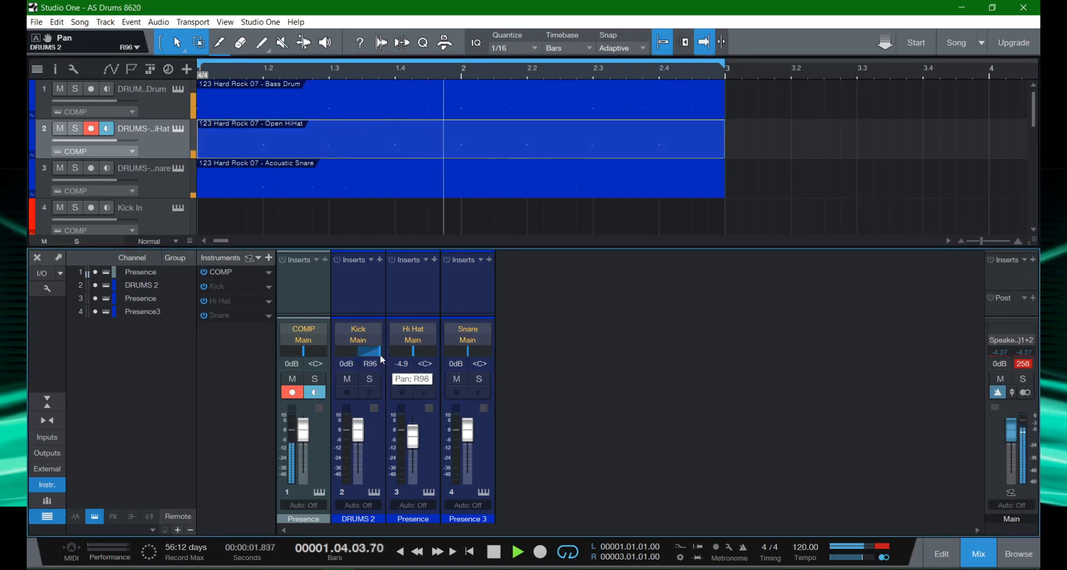
{"action": "left_click", "coordinate": [75, 131]}
{"action": "key", "text": "space"}
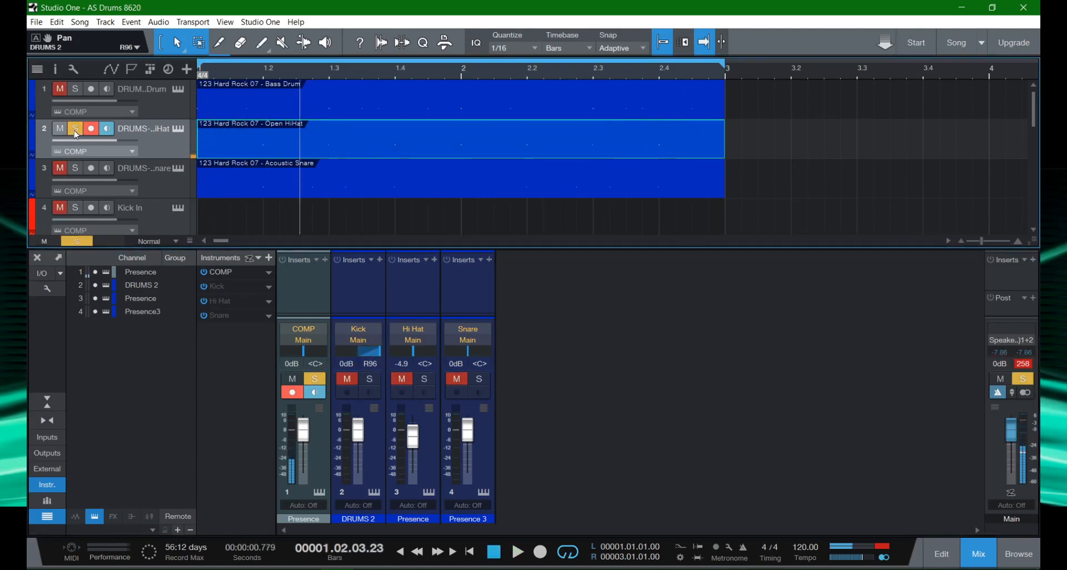
{"action": "left_click", "coordinate": [359, 352], "text": "alt"}
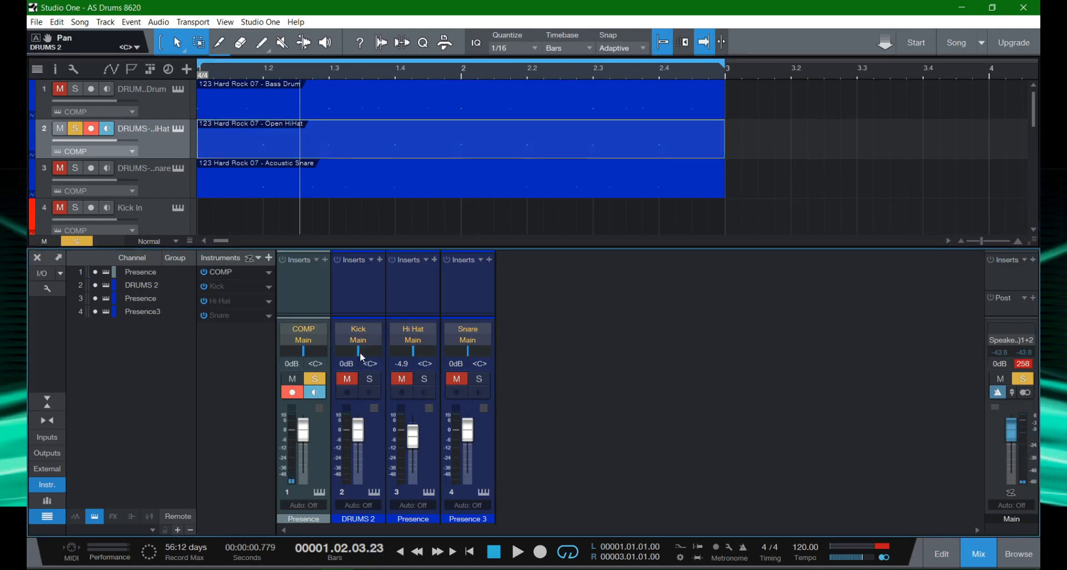
{"action": "left_click", "coordinate": [315, 378]}
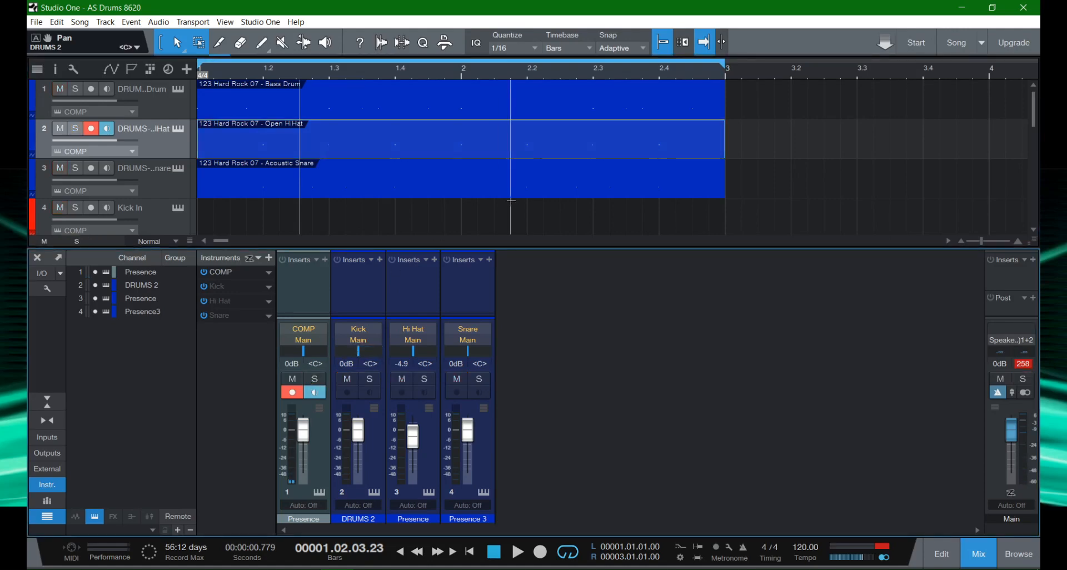
{"action": "scroll", "coordinate": [511, 158], "scroll_direction": "down", "scroll_amount": 1}
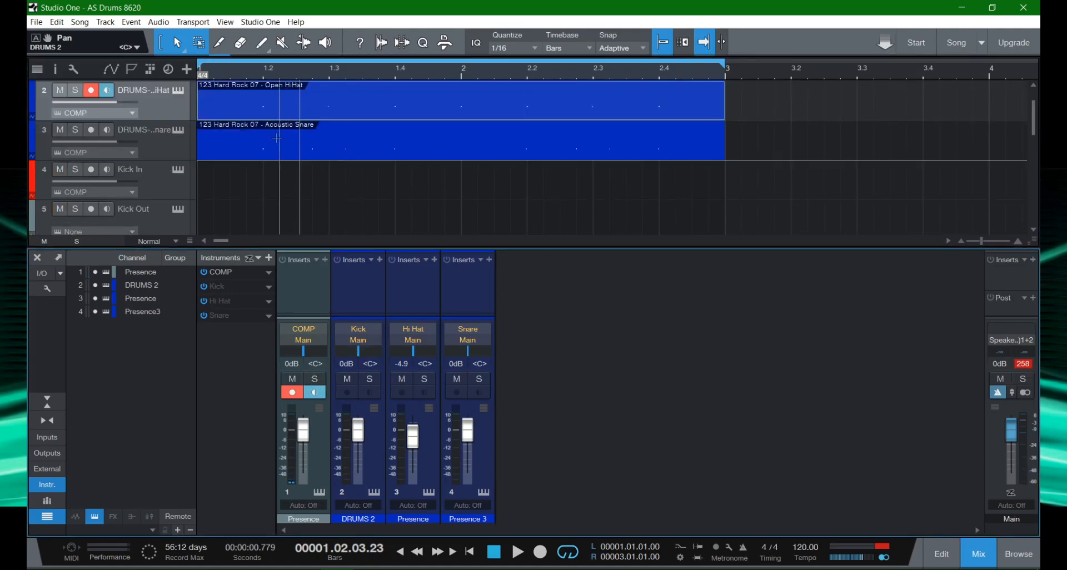
Select the Open HiHat part on track 2 in the arrangement.
{"action": "scroll", "coordinate": [279, 144], "scroll_direction": "up", "scroll_amount": 1}
{"action": "left_click", "coordinate": [279, 93]}
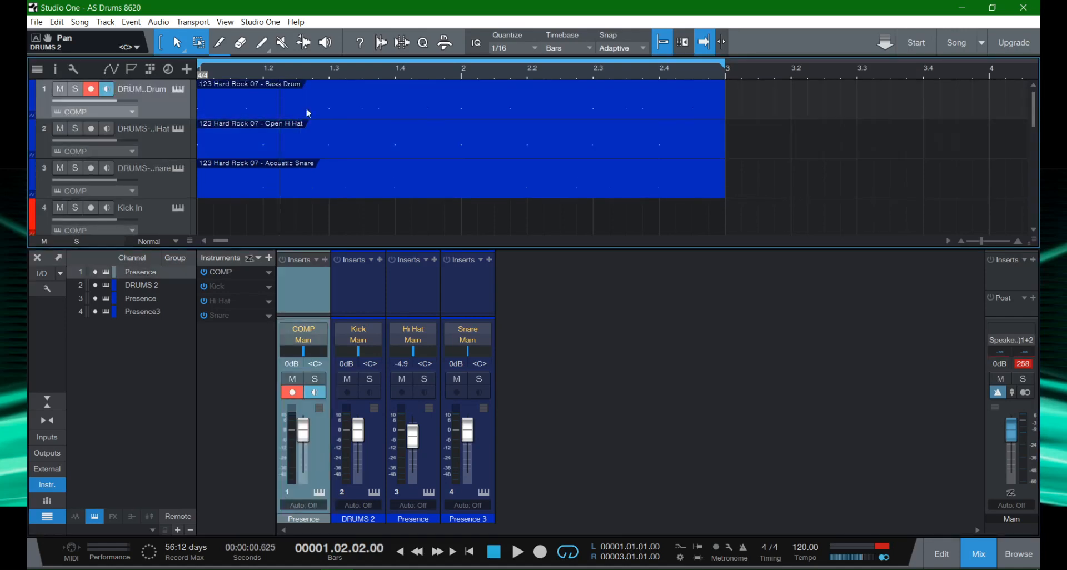
{"action": "left_click", "coordinate": [344, 143]}
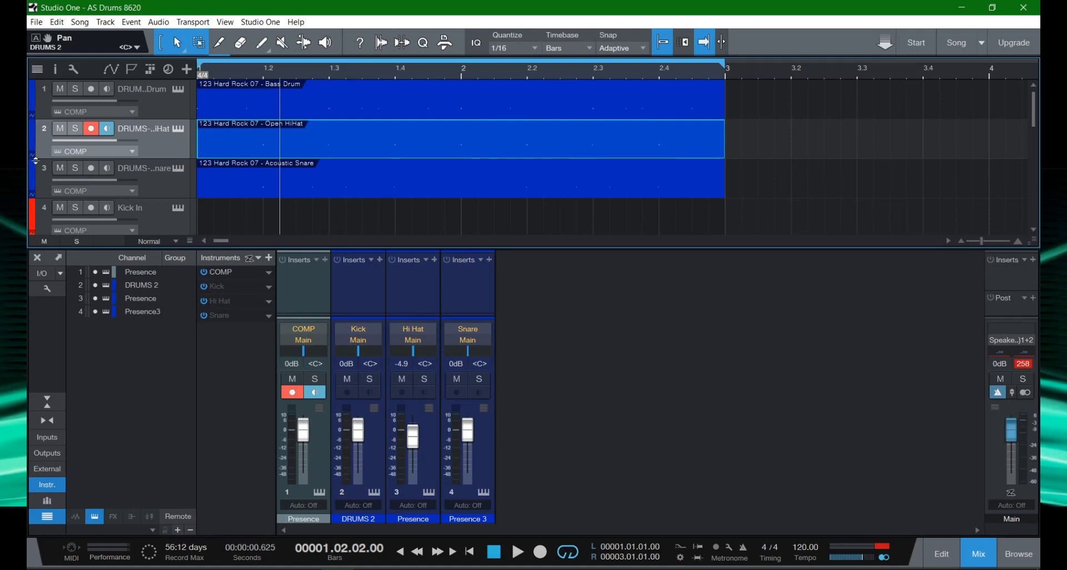
{"action": "scroll", "coordinate": [35, 160], "scroll_direction": "down", "scroll_amount": 3}
{"action": "scroll", "coordinate": [43, 182], "scroll_direction": "up", "scroll_amount": 2}
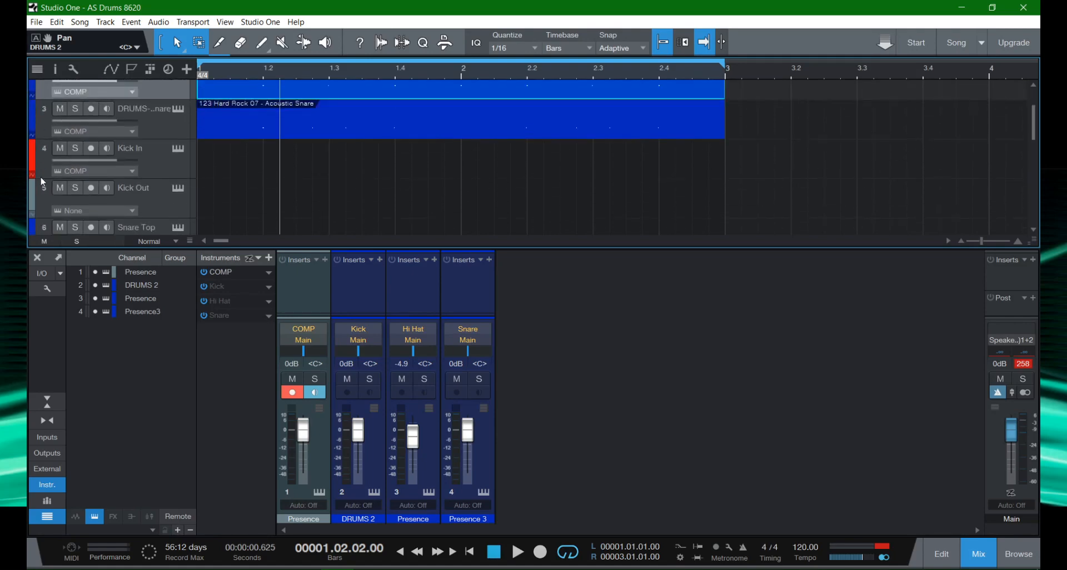
{"action": "scroll", "coordinate": [43, 182], "scroll_direction": "up", "scroll_amount": 2}
Toggle the Inspector on and off for the Open HiHat track.
{"action": "key", "text": "F4"}
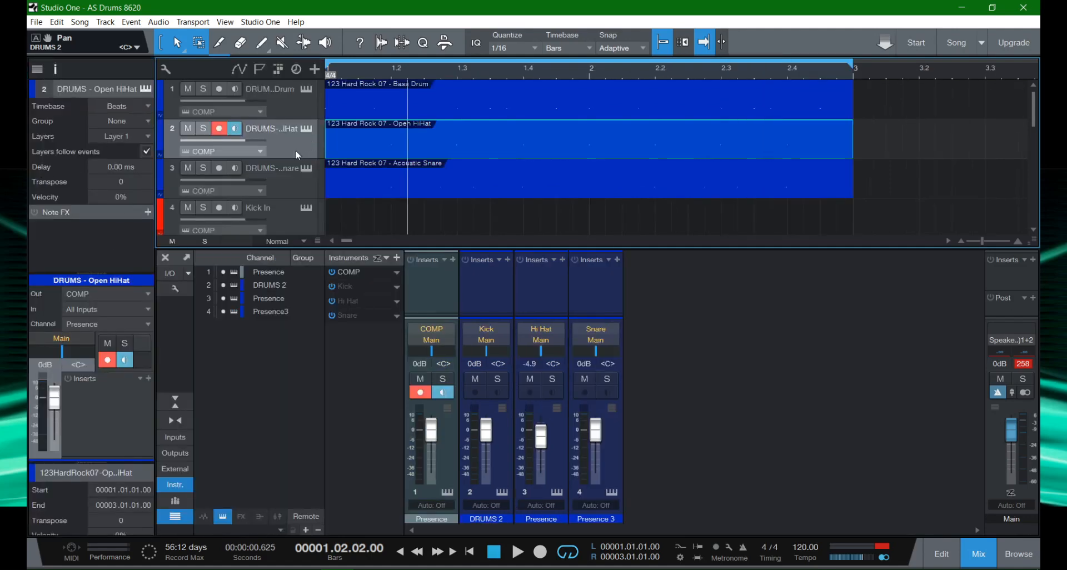
{"action": "key", "text": "F4"}
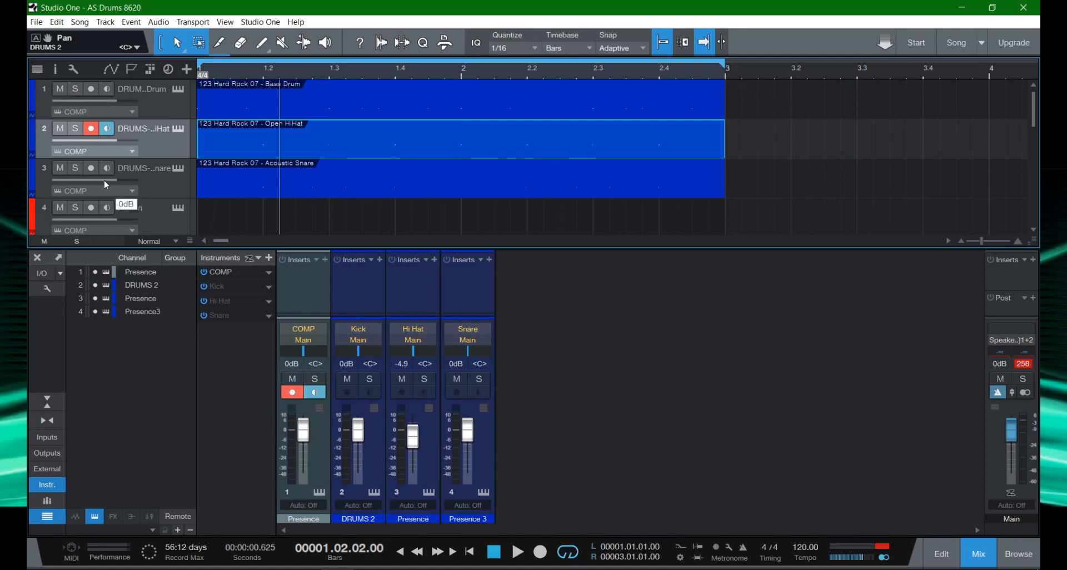
{"action": "key", "text": "F4"}
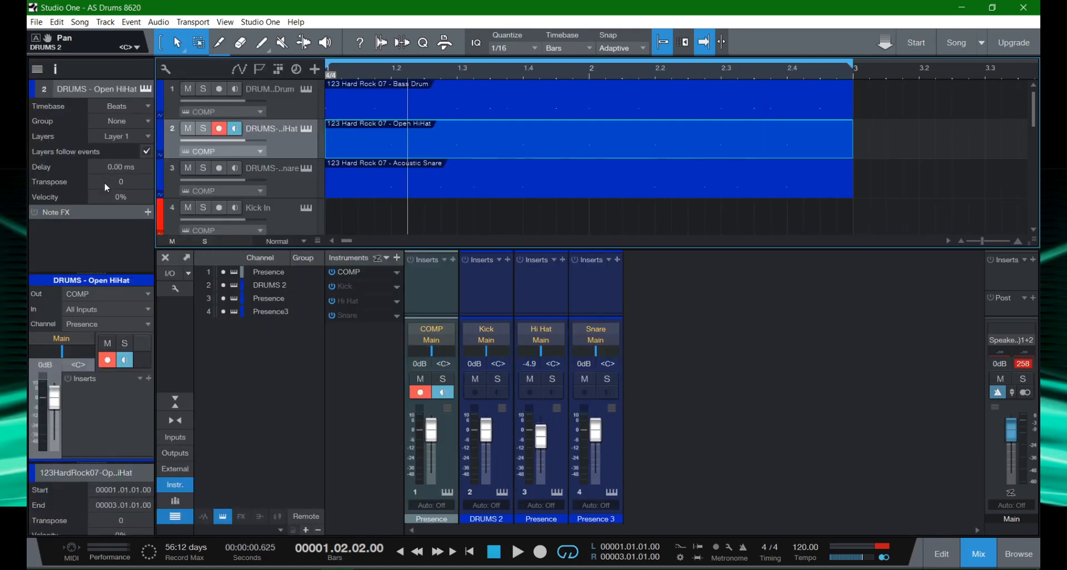
{"action": "key", "text": "F4"}
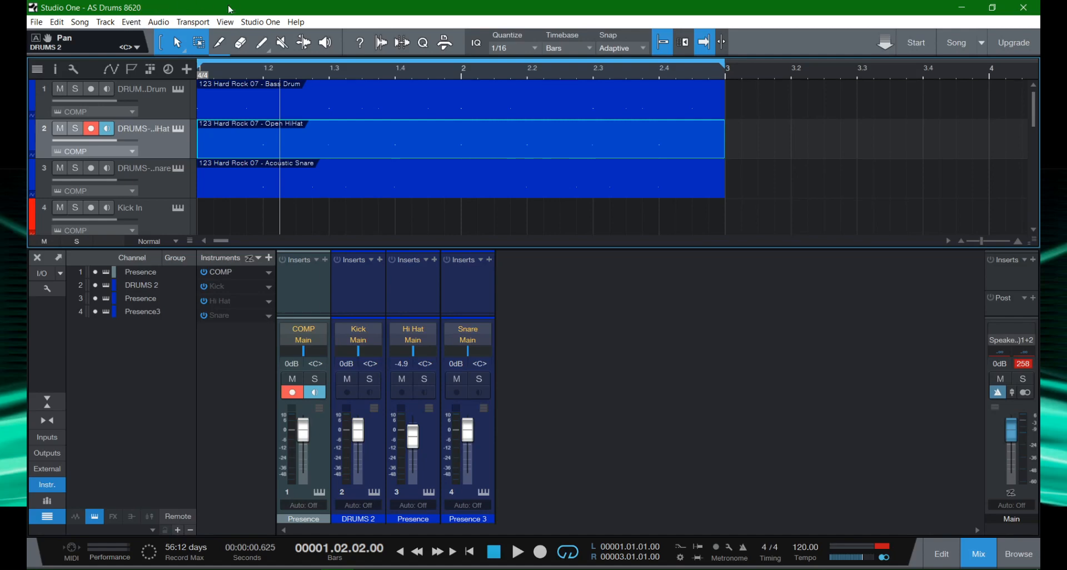
Switch the lower pane to the note Editor and back to the Console.
{"action": "left_click", "coordinate": [224, 21]}
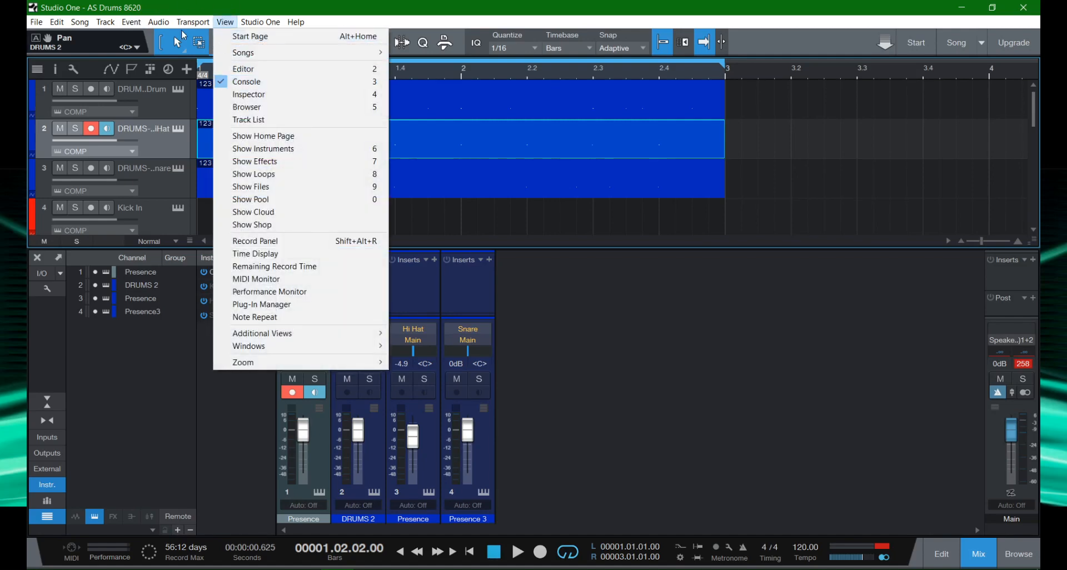
{"action": "mouse_move", "coordinate": [58, 25]}
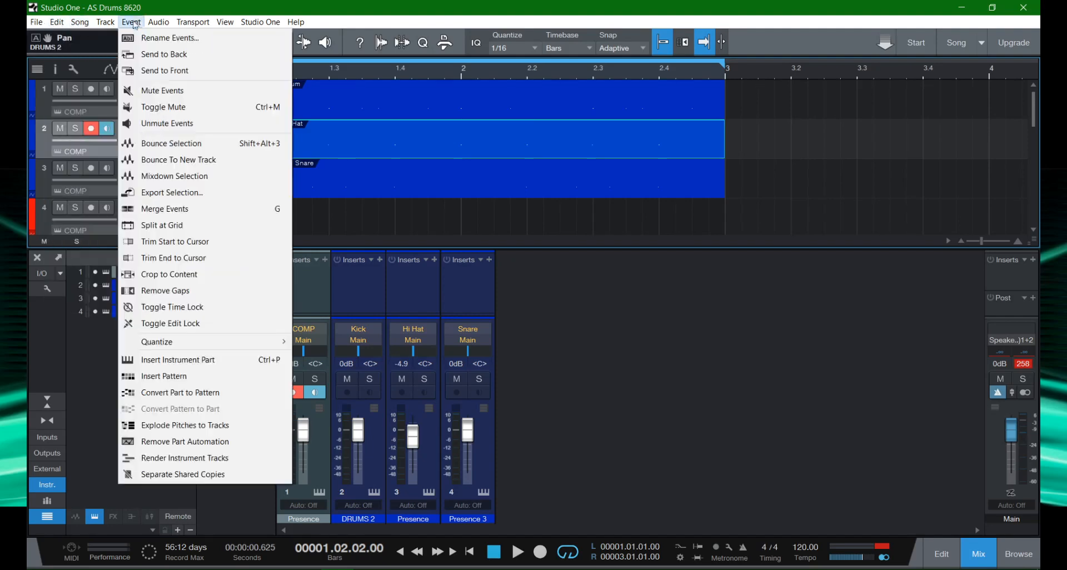
{"action": "mouse_move", "coordinate": [212, 24]}
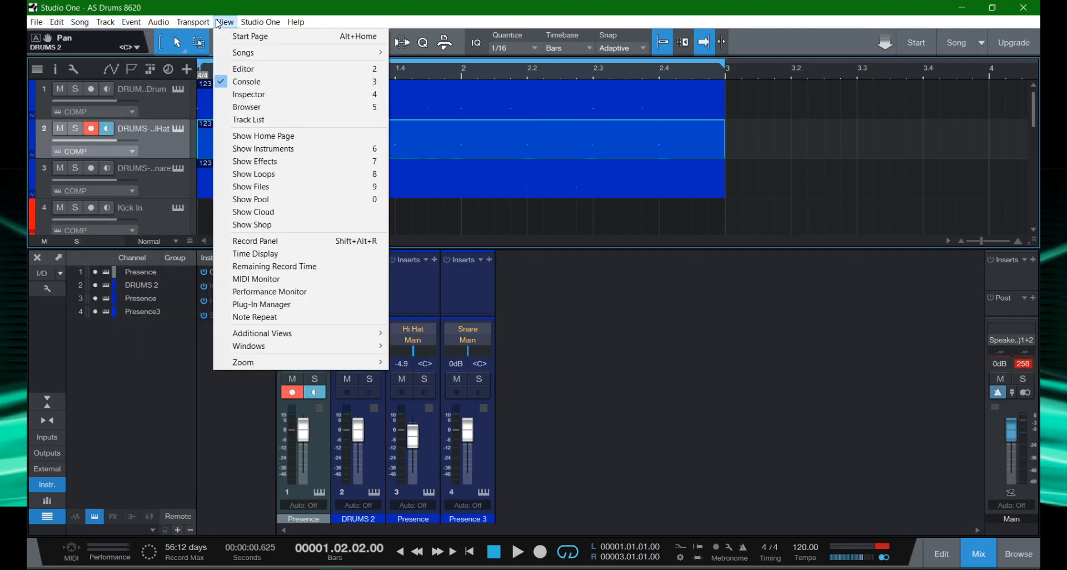
{"action": "left_click", "coordinate": [256, 72]}
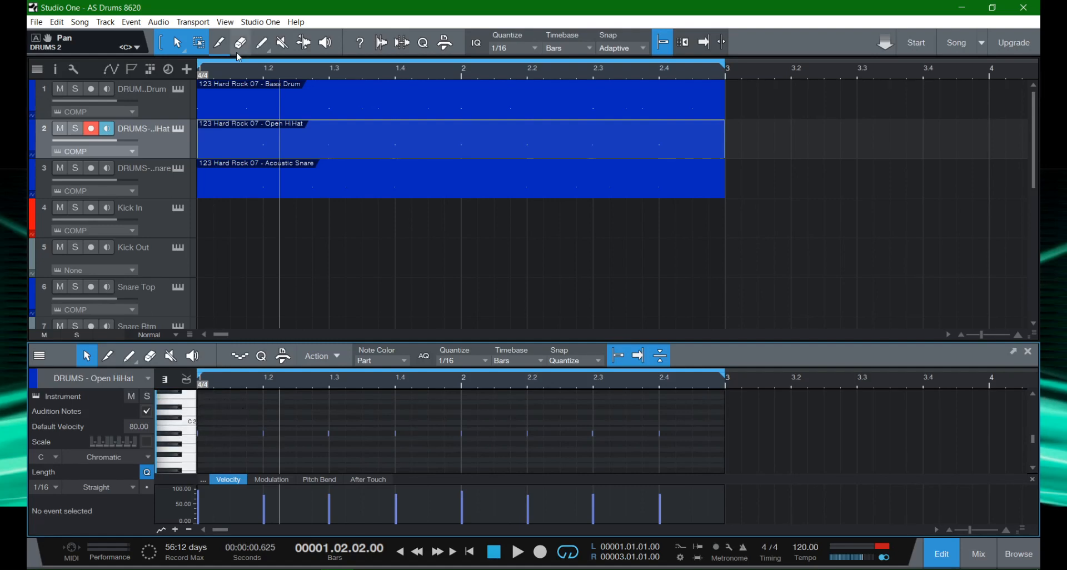
{"action": "left_click", "coordinate": [225, 21]}
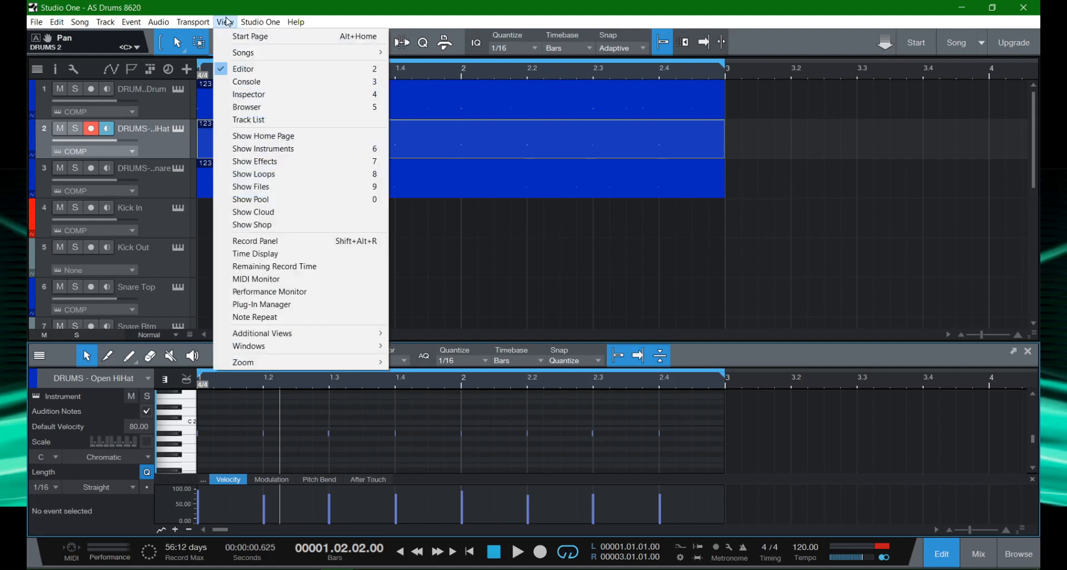
{"action": "left_click", "coordinate": [257, 82]}
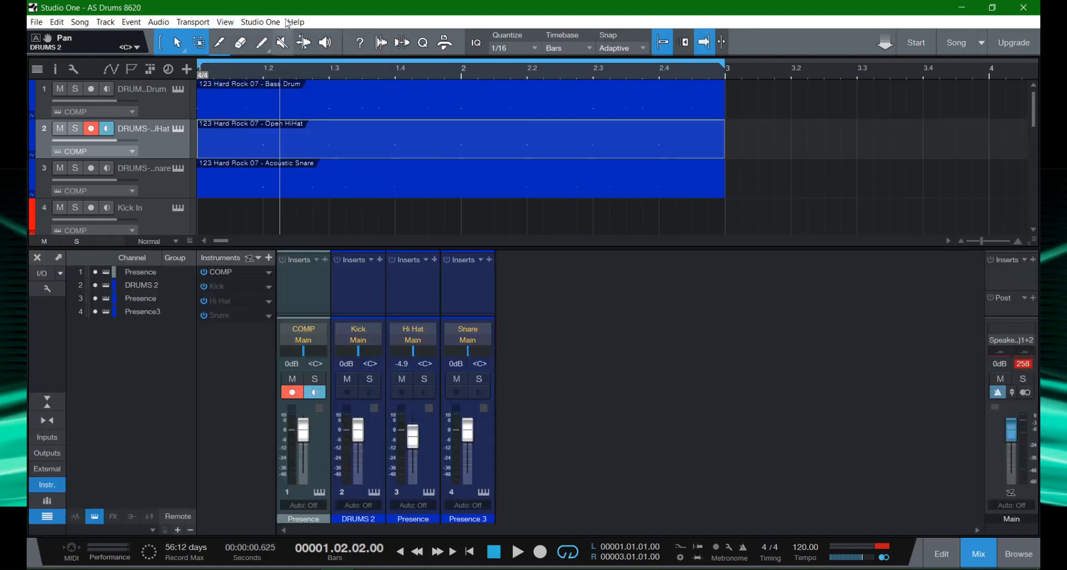
Show the Inspector for the Open HiHat track and close the lower pane so the arrangement fills the height.
{"action": "left_click", "coordinate": [225, 22]}
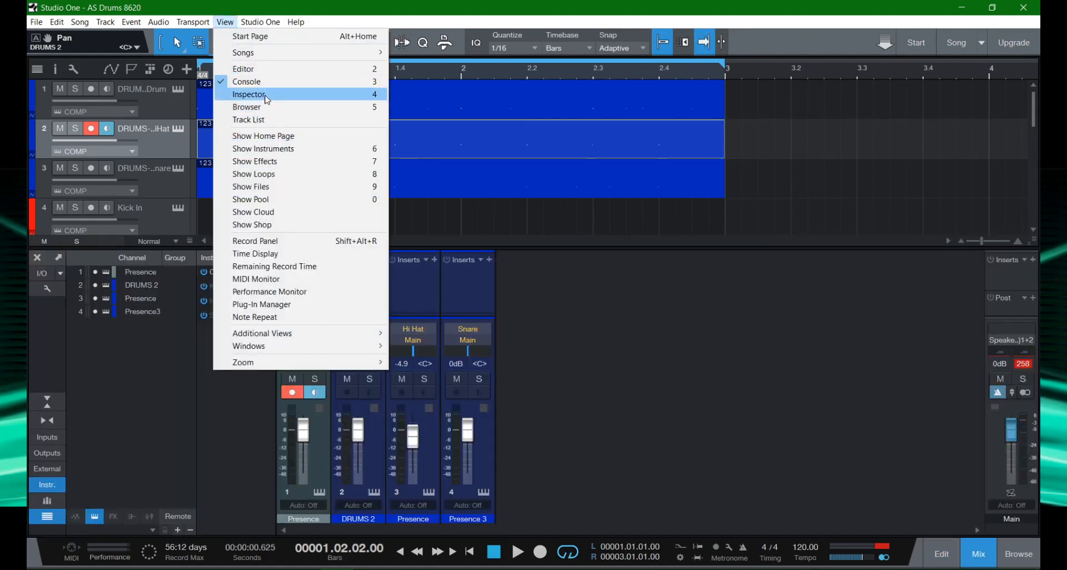
{"action": "left_click", "coordinate": [247, 95]}
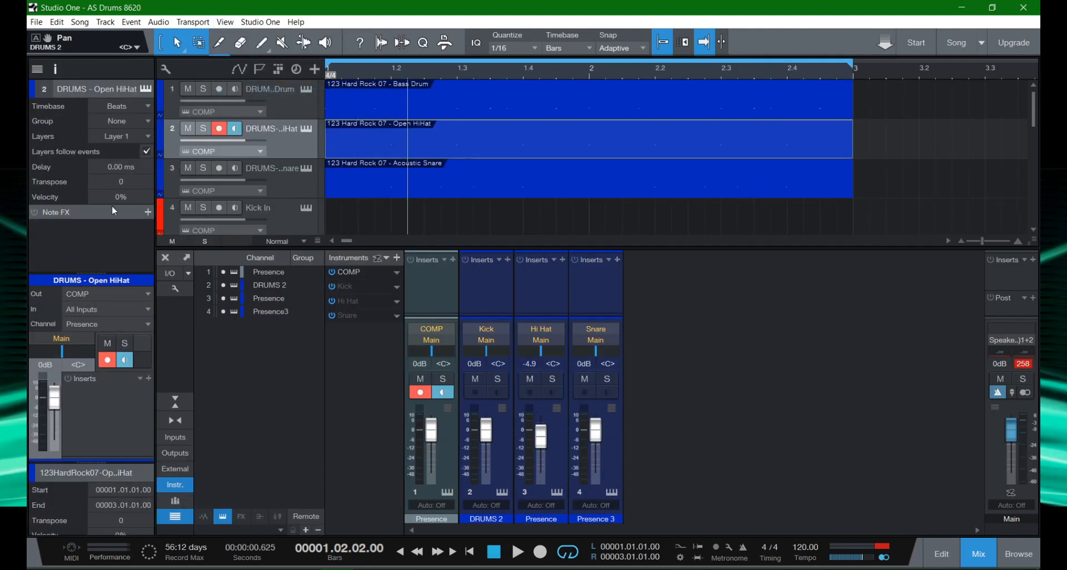
{"action": "key", "text": "F2"}
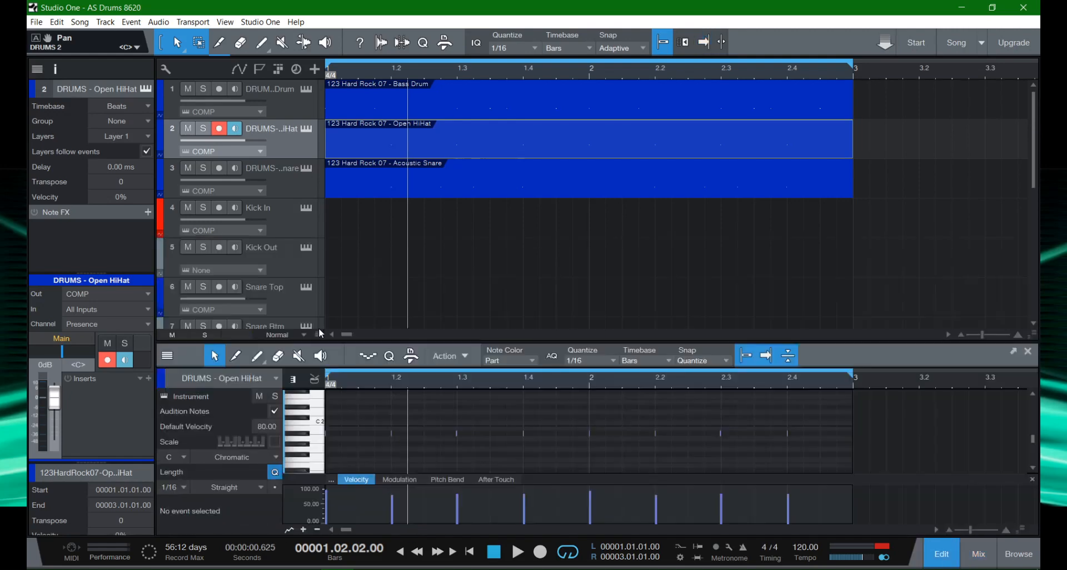
{"action": "key", "text": "F2"}
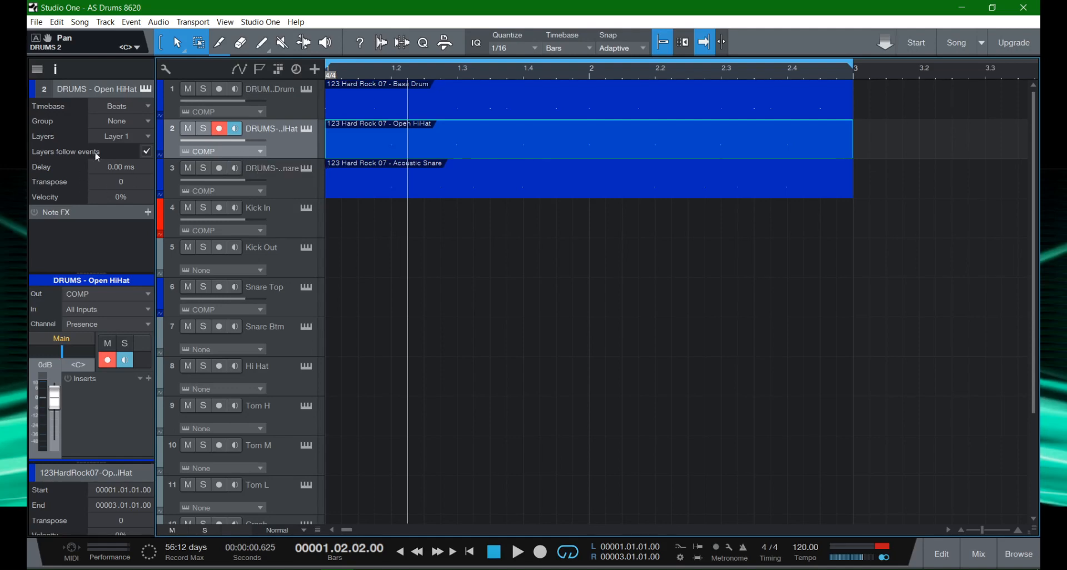
{"action": "left_click", "coordinate": [141, 138]}
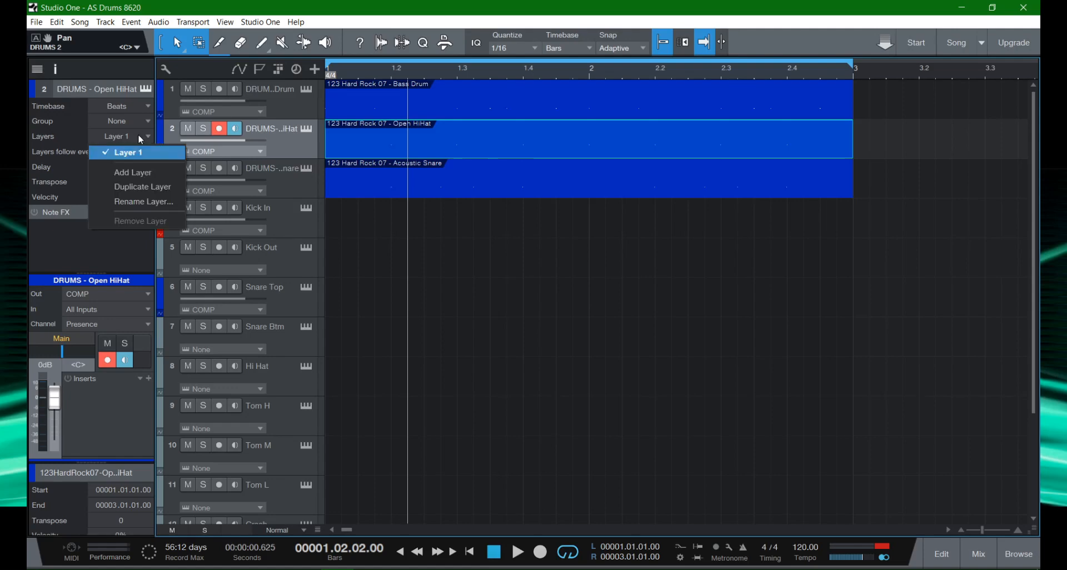
{"action": "left_click", "coordinate": [139, 137]}
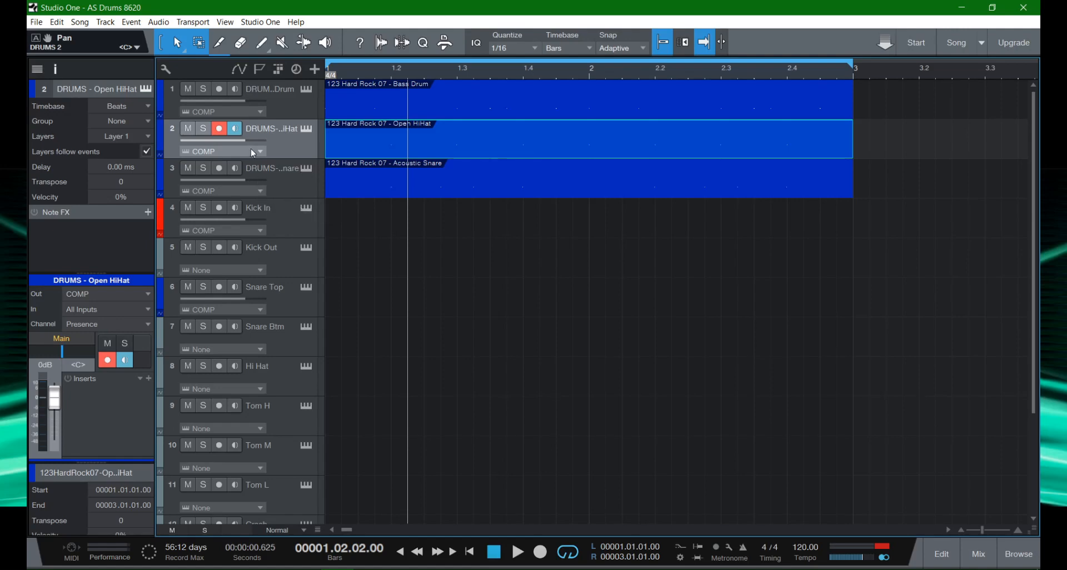
Assign the Kick instrument to the Bass Drum track, Hi Hat to Open HiHat, and Snare to Acoustic Snare.
{"action": "left_click", "coordinate": [236, 111]}
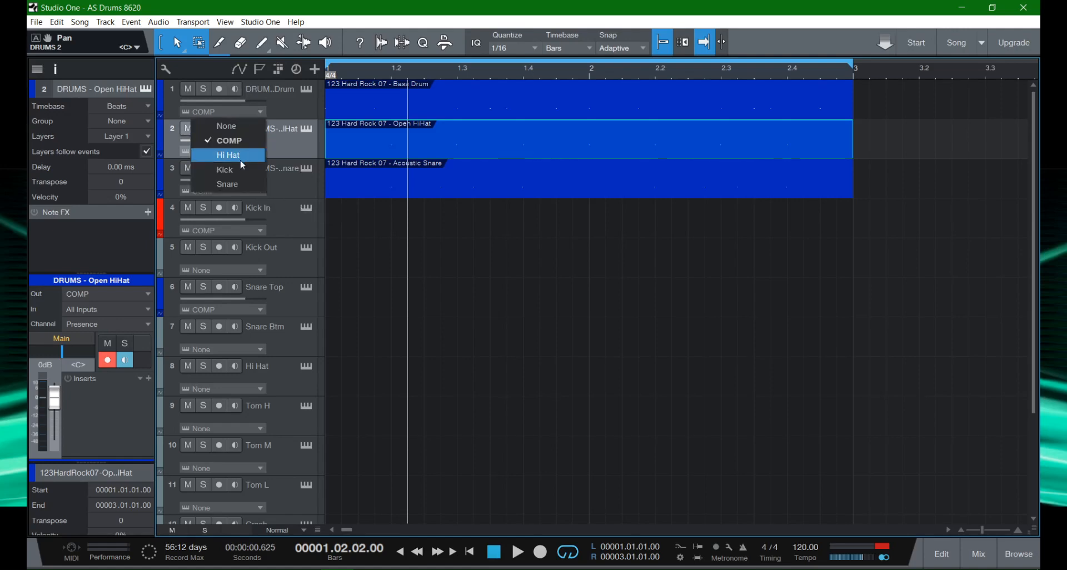
{"action": "left_click", "coordinate": [239, 168]}
{"action": "left_click", "coordinate": [235, 151]}
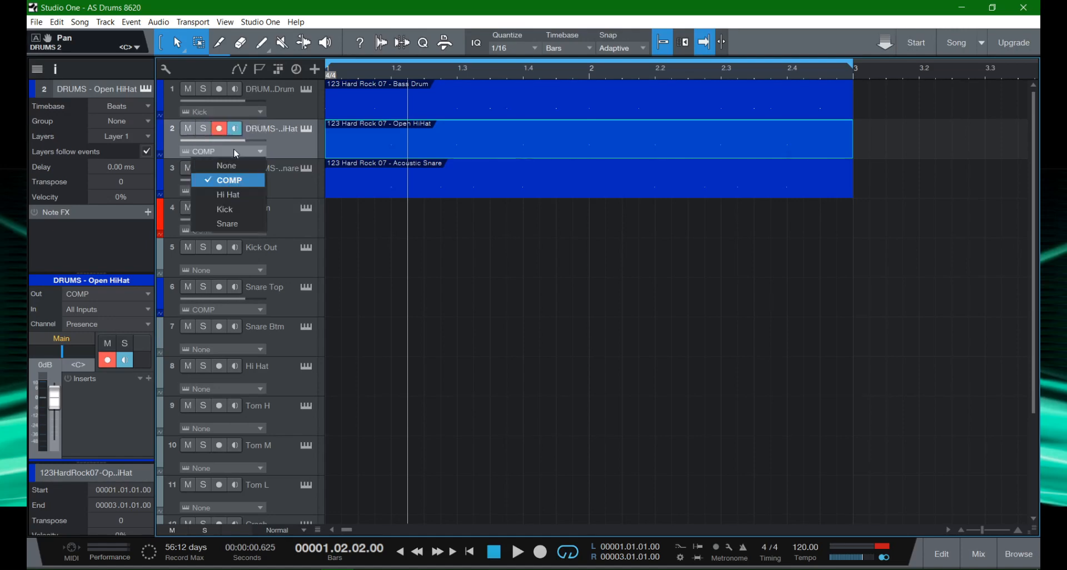
{"action": "left_click", "coordinate": [234, 193]}
{"action": "left_click", "coordinate": [233, 189]}
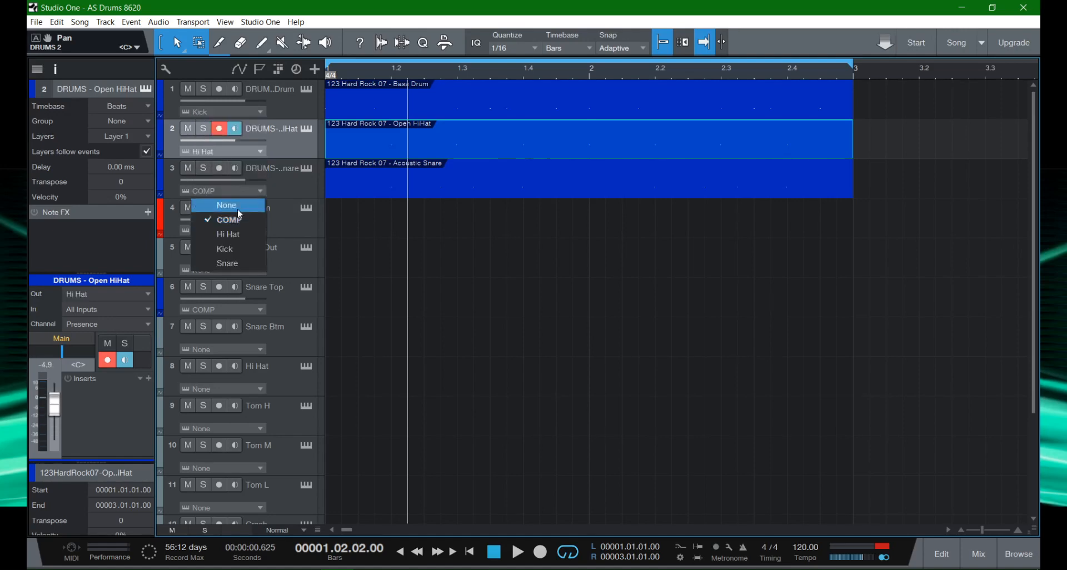
{"action": "left_click", "coordinate": [211, 266]}
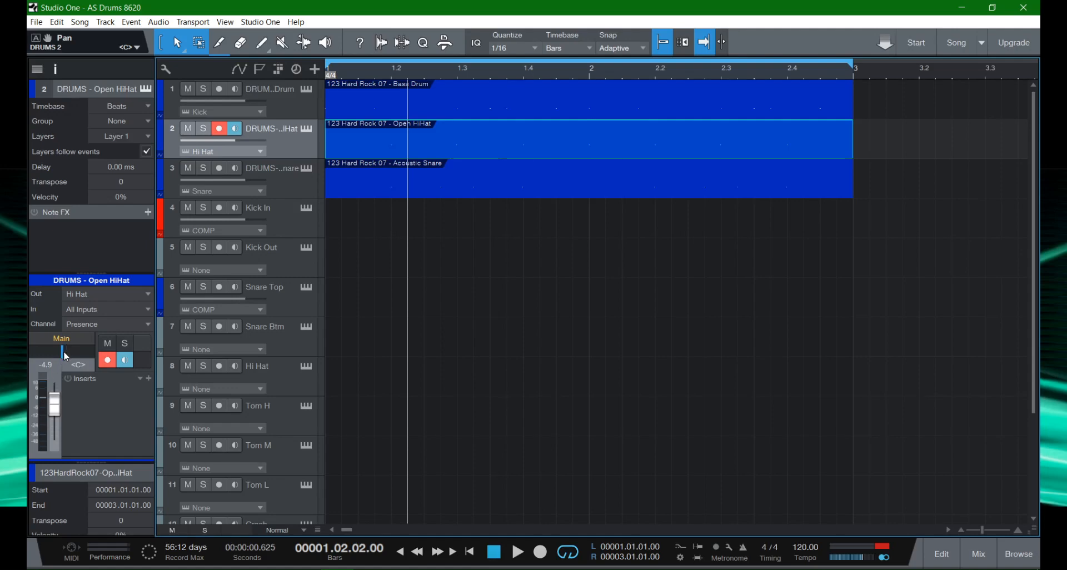
Play the loop, reset the Open HiHat volume to 0 dB, and audition its pan at L93 before setting it to R82.
{"action": "left_click_drag", "start_coordinate": [65, 354], "coordinate": [33, 354]}
{"action": "key", "text": "space"}
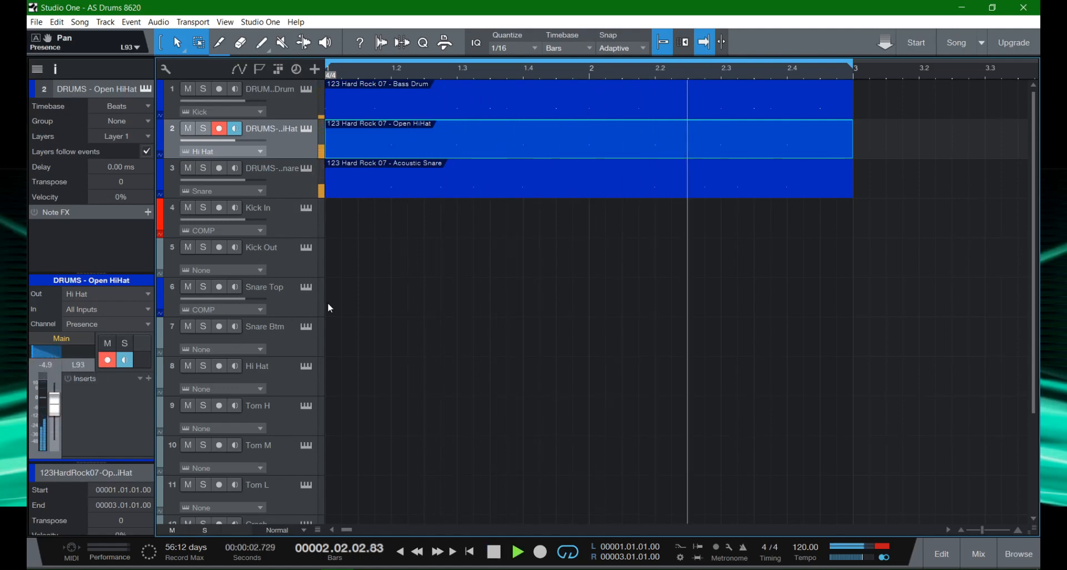
{"action": "left_click", "coordinate": [55, 404], "text": "ctrl"}
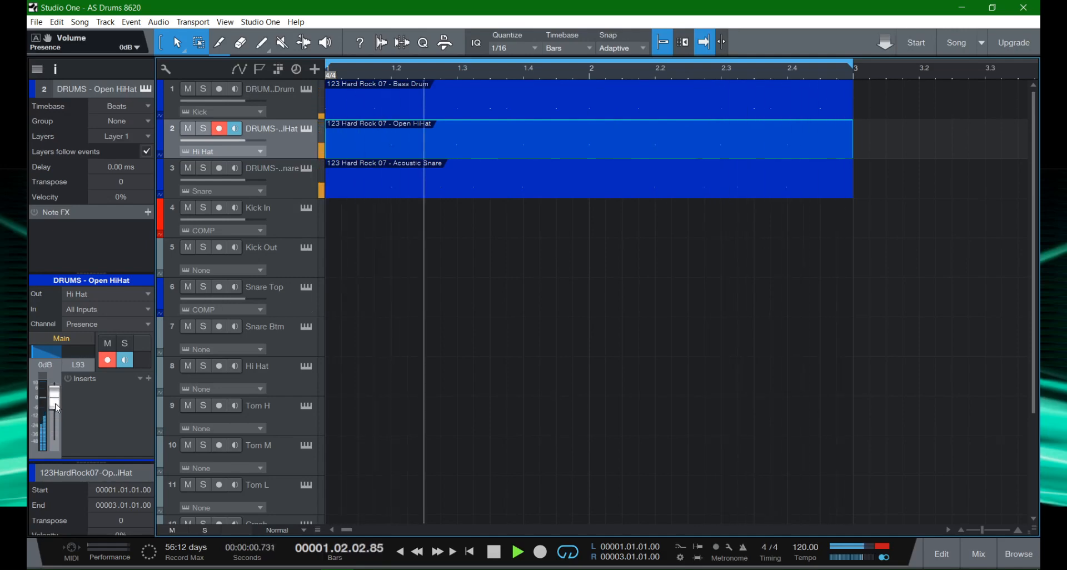
{"action": "left_click_drag", "start_coordinate": [33, 351], "coordinate": [90, 358]}
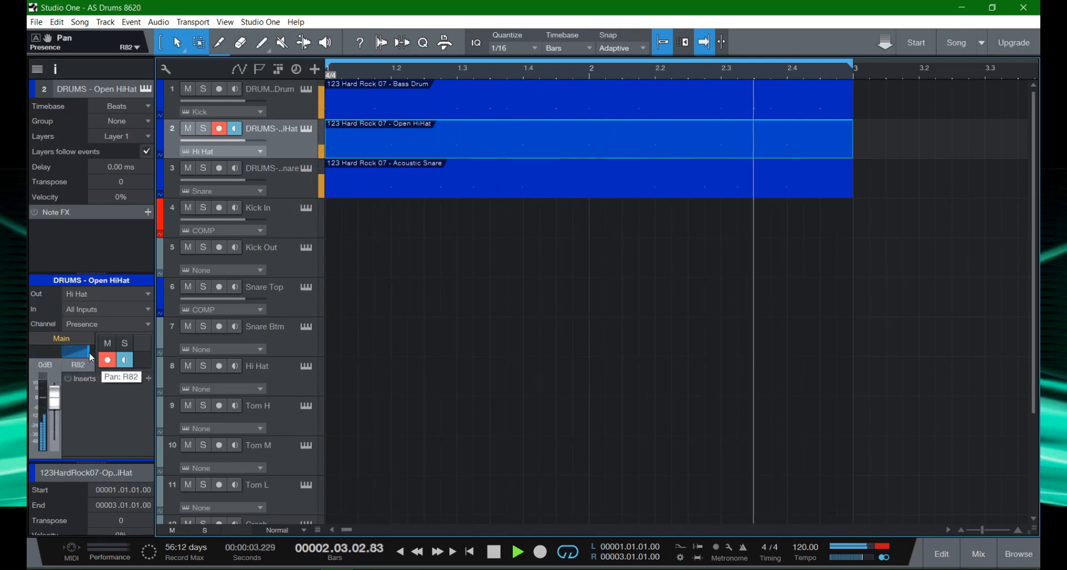
Audition the Acoustic Snare track panned to L90 and set its final pan to R52.
{"action": "left_click", "coordinate": [273, 183]}
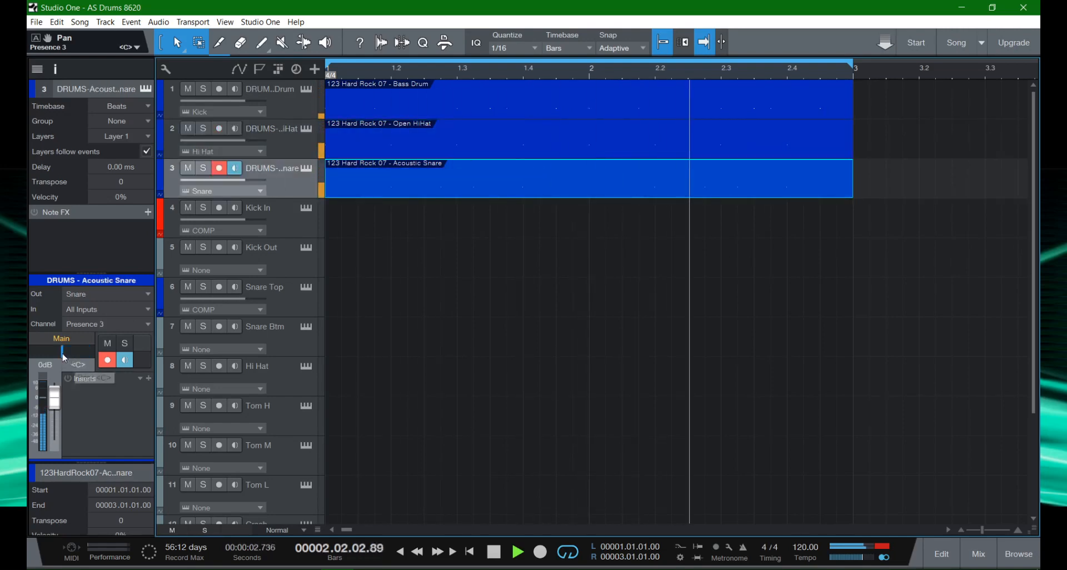
{"action": "left_click_drag", "start_coordinate": [63, 356], "coordinate": [32, 351]}
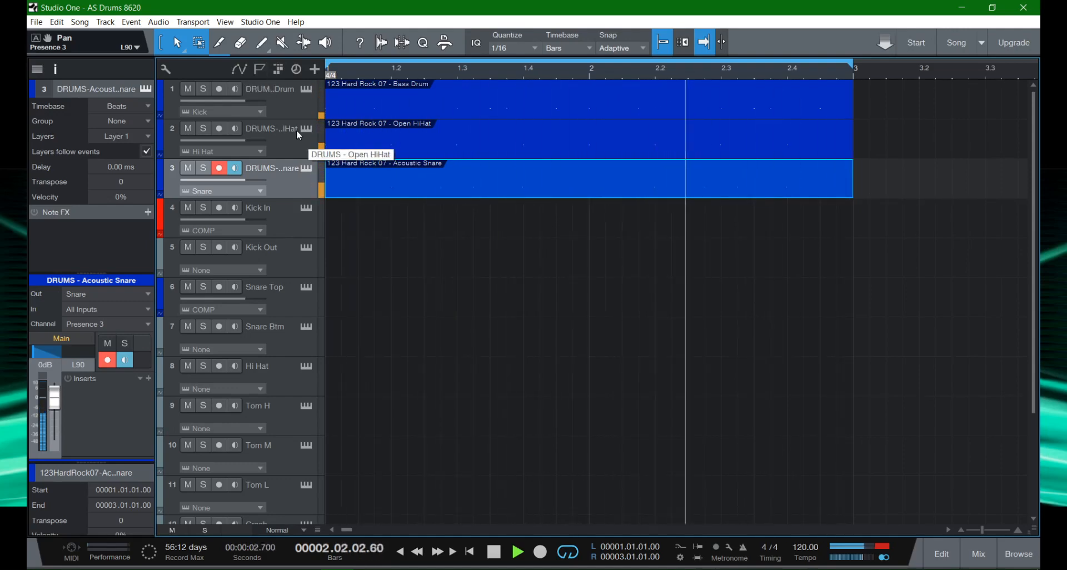
{"action": "left_click_drag", "start_coordinate": [35, 351], "coordinate": [79, 361]}
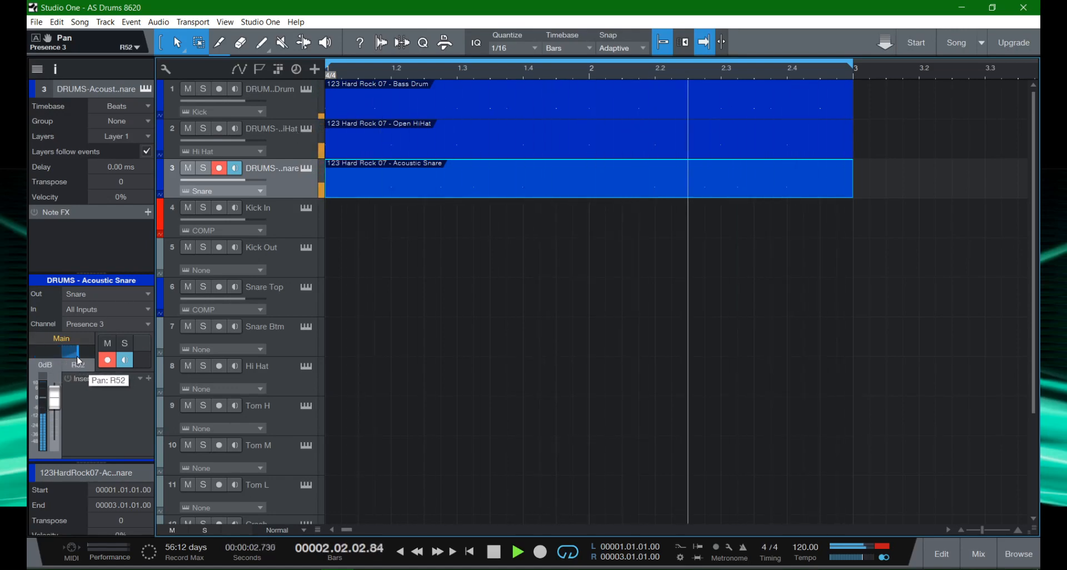
Pan the Bass Drum track to L79.
{"action": "left_click", "coordinate": [276, 109]}
{"action": "left_click_drag", "start_coordinate": [59, 349], "coordinate": [37, 346]}
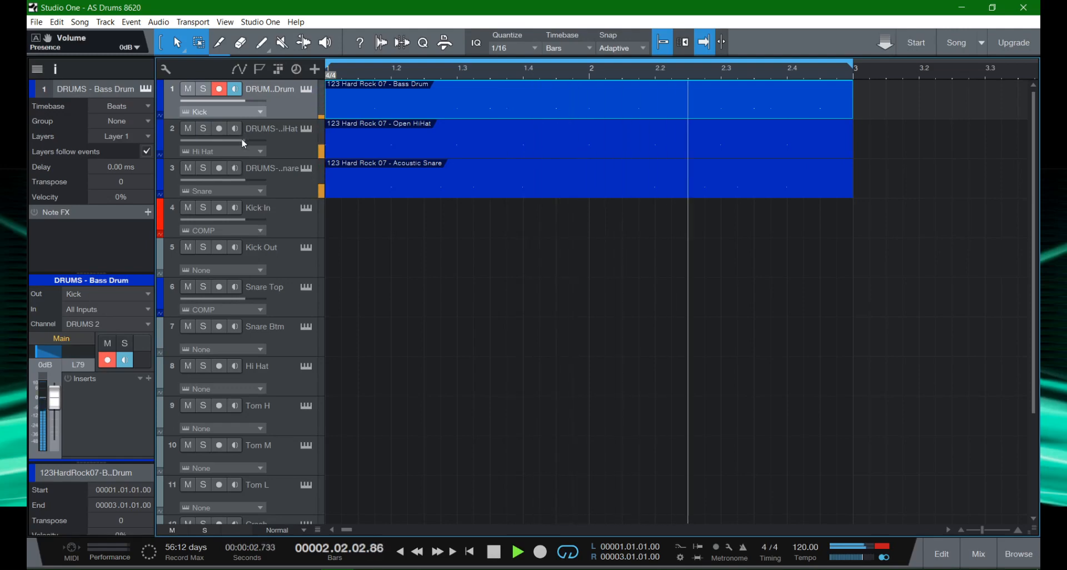
Recentre the Bass Drum pan and balance the volumes: Open HiHat -8.4 dB, Bass Drum +0.6 dB, Acoustic Snare -4.8 dB.
{"action": "left_click_drag", "start_coordinate": [245, 144], "coordinate": [226, 143]}
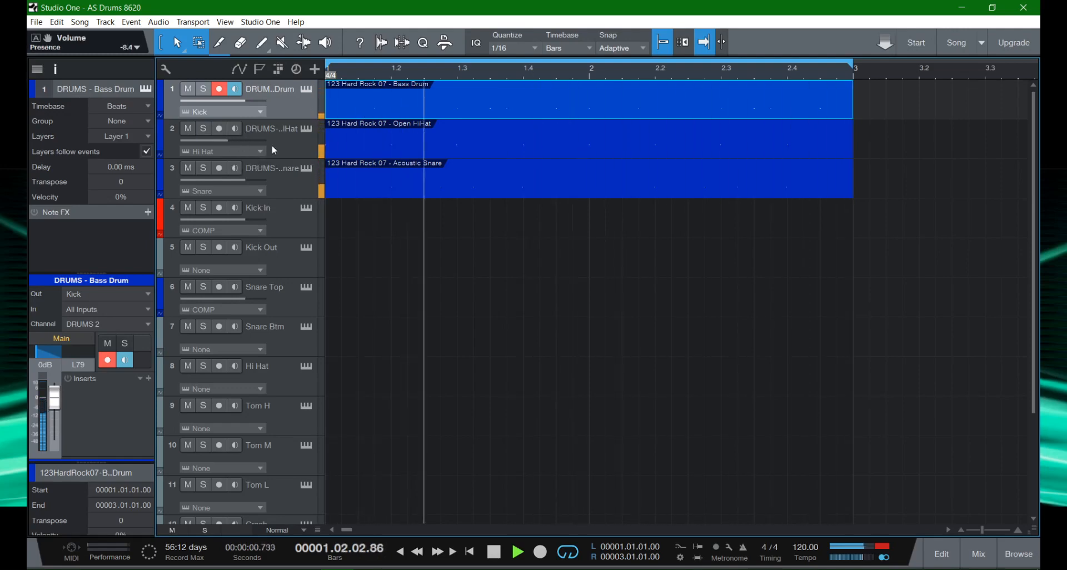
{"action": "left_click", "coordinate": [55, 352], "text": "ctrl"}
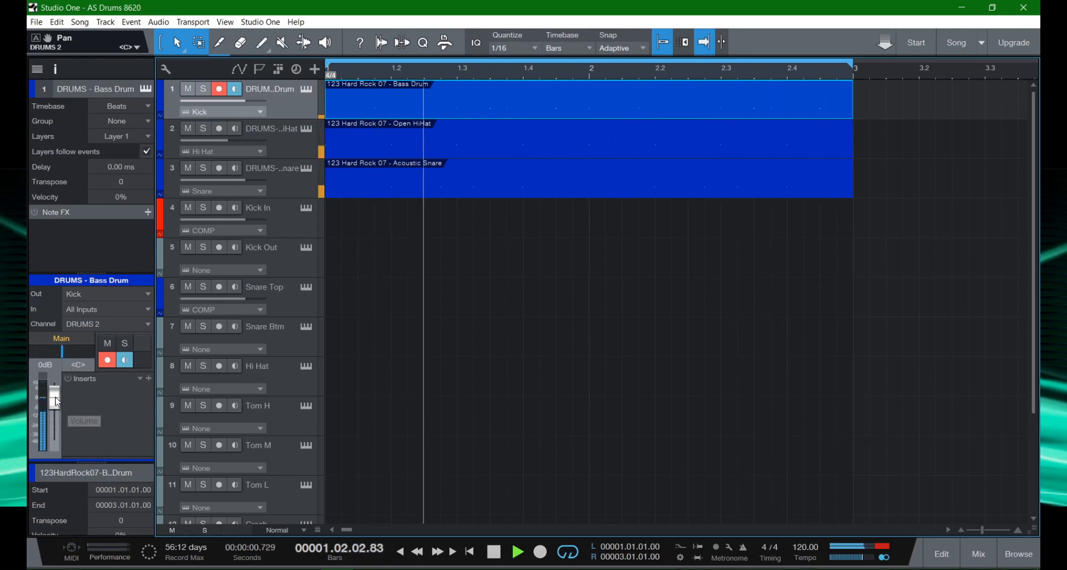
{"action": "left_click_drag", "start_coordinate": [56, 401], "coordinate": [62, 401]}
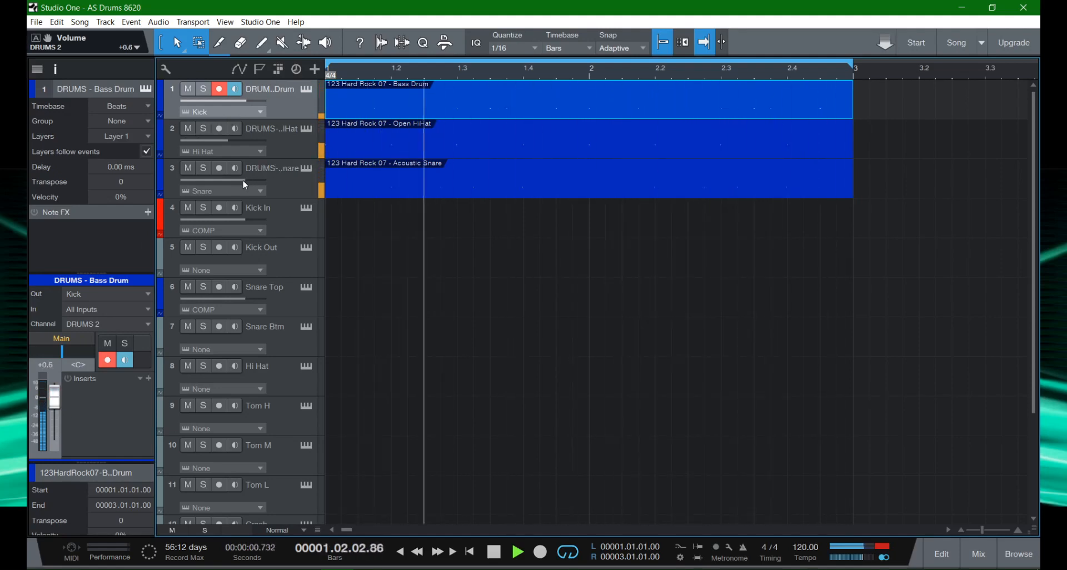
{"action": "left_click_drag", "start_coordinate": [245, 180], "coordinate": [230, 183]}
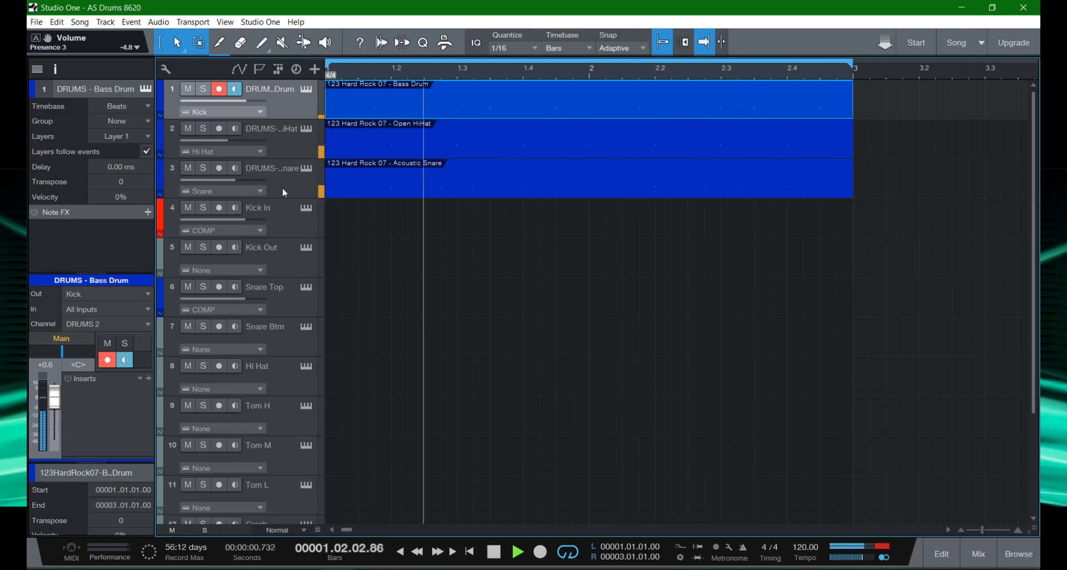
{"action": "left_click", "coordinate": [280, 138]}
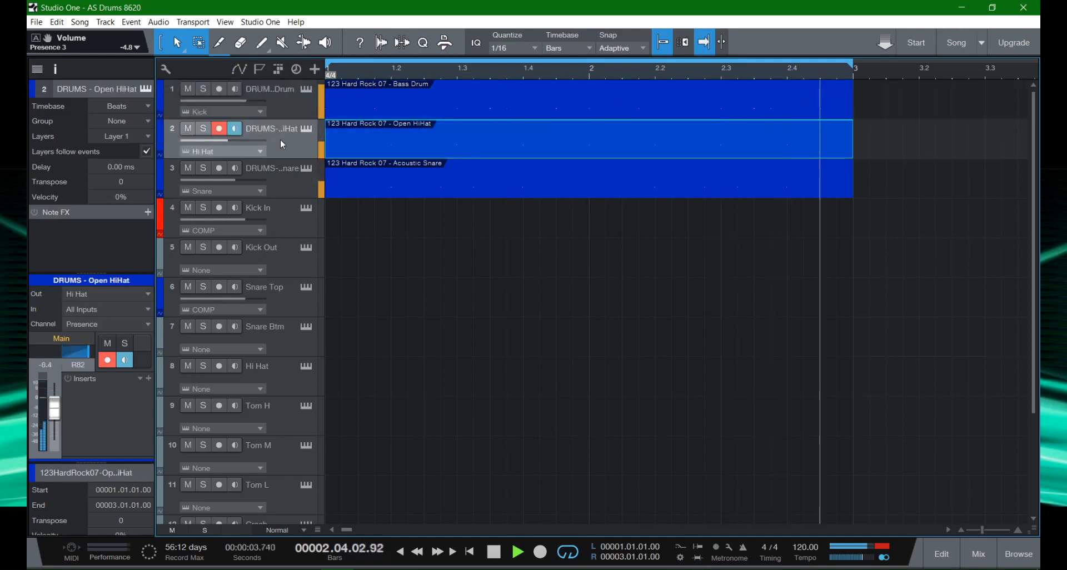
Recentre the Acoustic Snare pan, stop playback and return the playhead to the start of the song.
{"action": "left_click", "coordinate": [285, 185]}
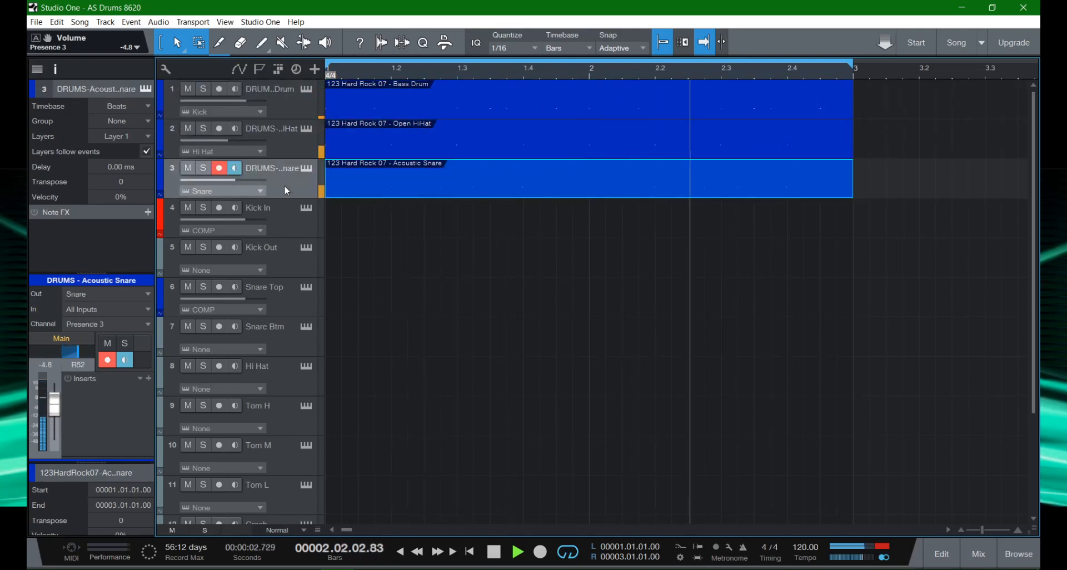
{"action": "left_click", "coordinate": [65, 351], "text": "ctrl"}
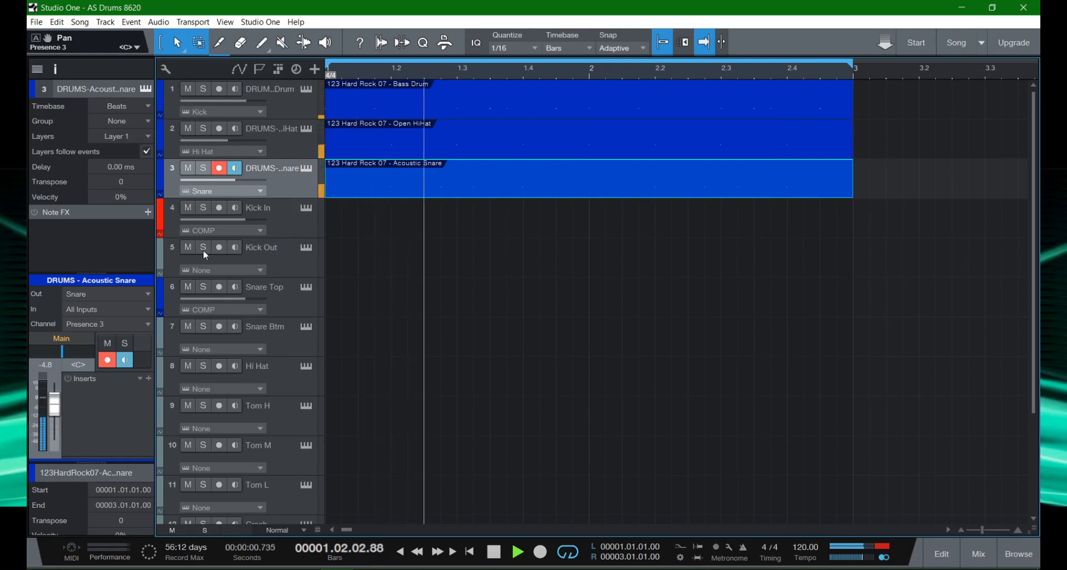
{"action": "key", "text": "space"}
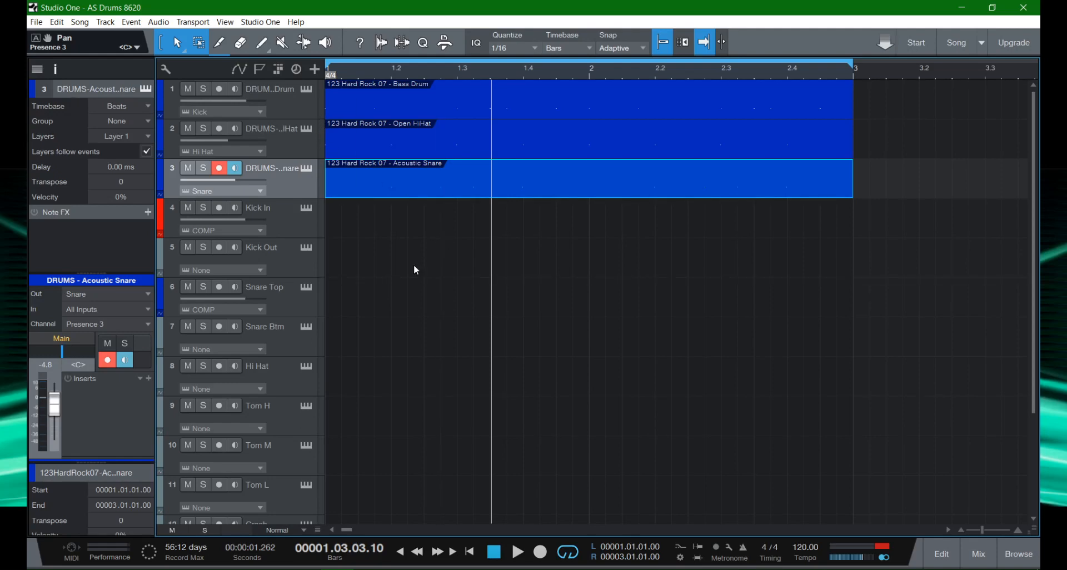
{"action": "key", "text": "comma"}
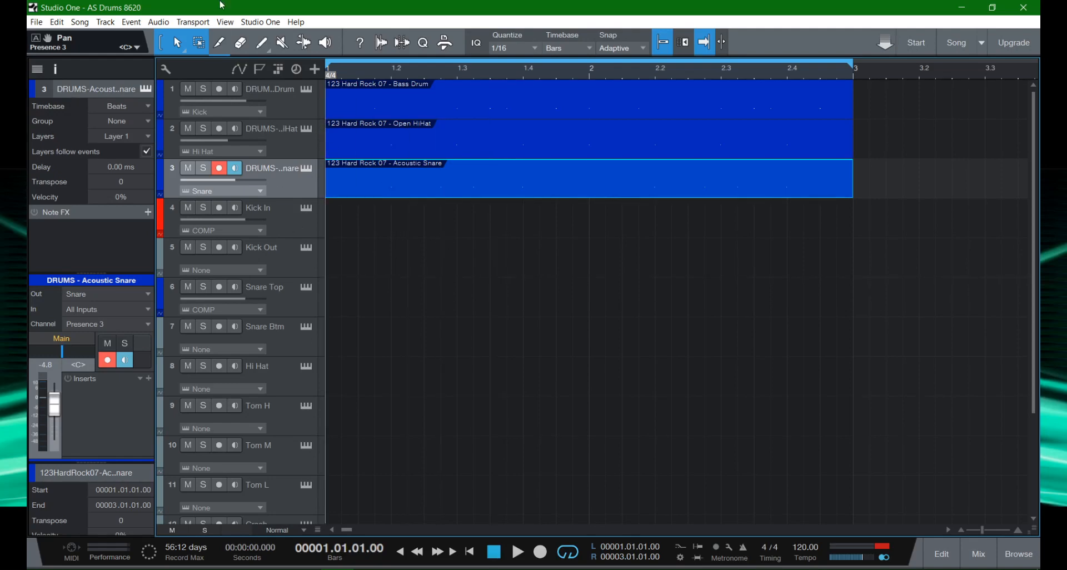
Save the song and deselect the Acoustic Snare event.
{"action": "left_click", "coordinate": [36, 21]}
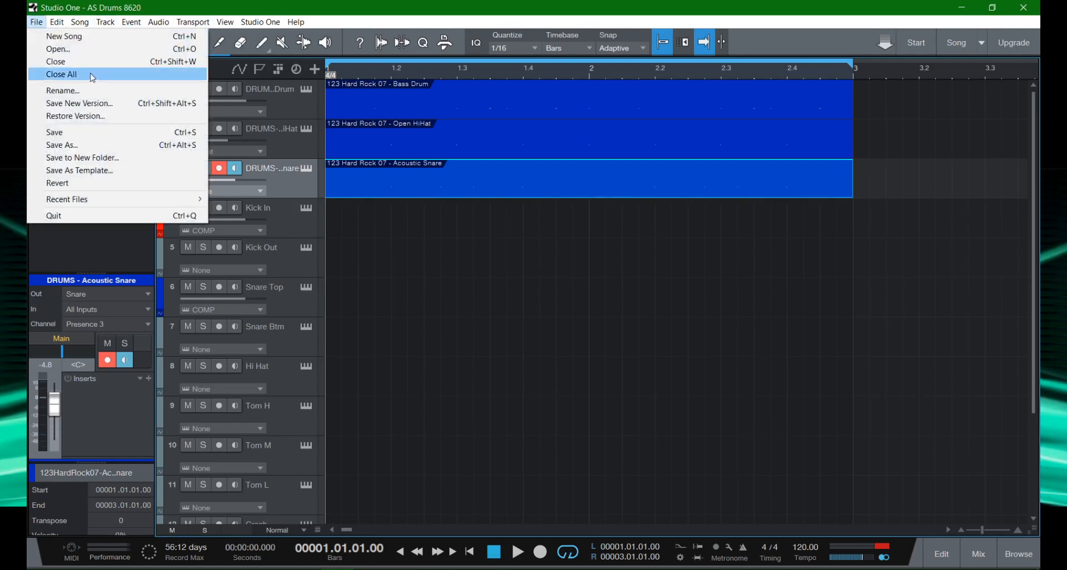
{"action": "left_click", "coordinate": [64, 132]}
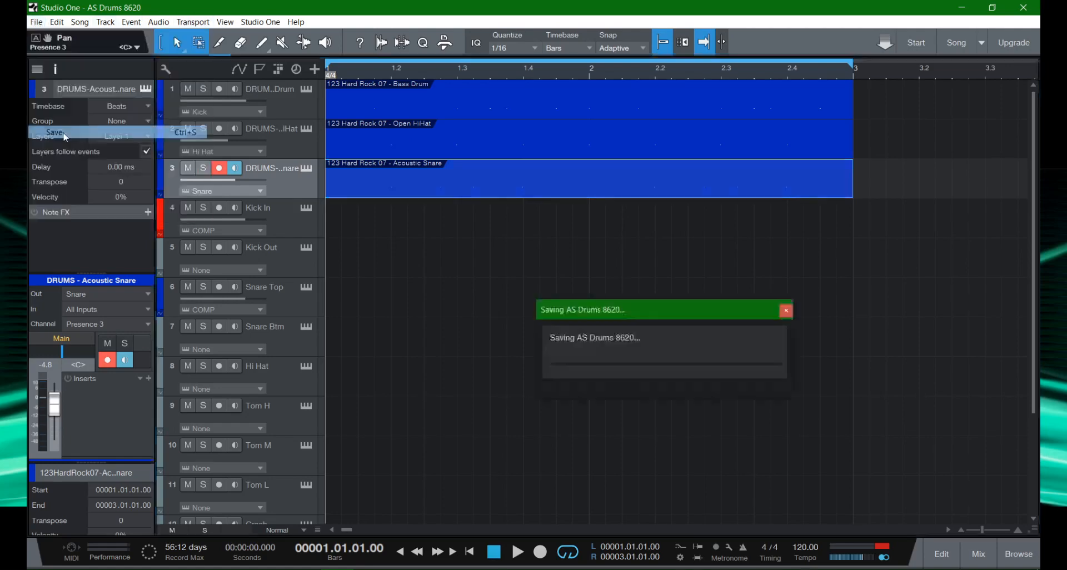
{"action": "left_click", "coordinate": [392, 230]}
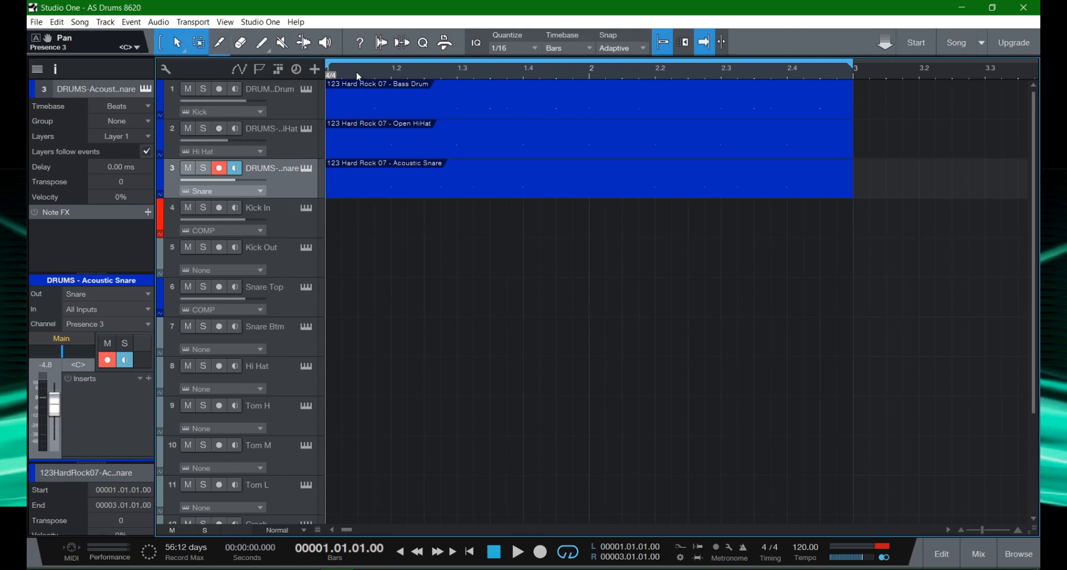
Hide the Inspector and show the Browser with its list of PreSonus instruments.
{"action": "key", "text": "F4"}
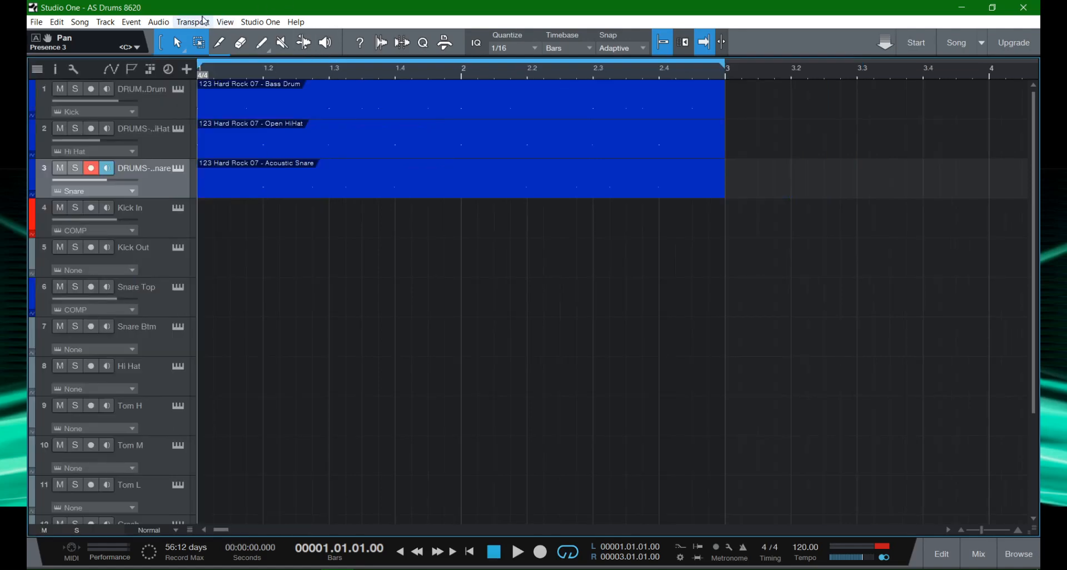
{"action": "left_click", "coordinate": [225, 22]}
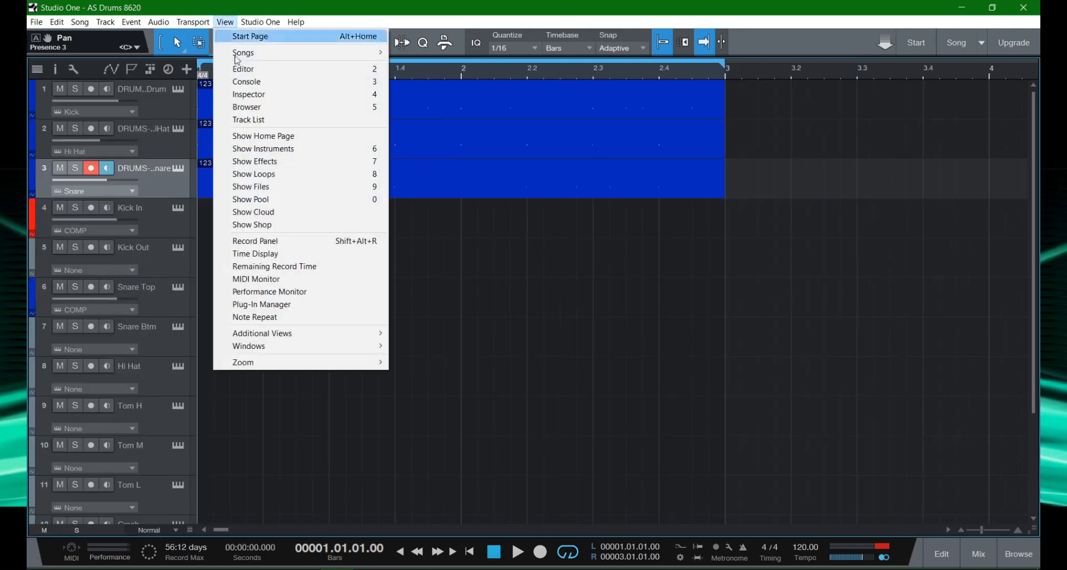
{"action": "left_click", "coordinate": [267, 108]}
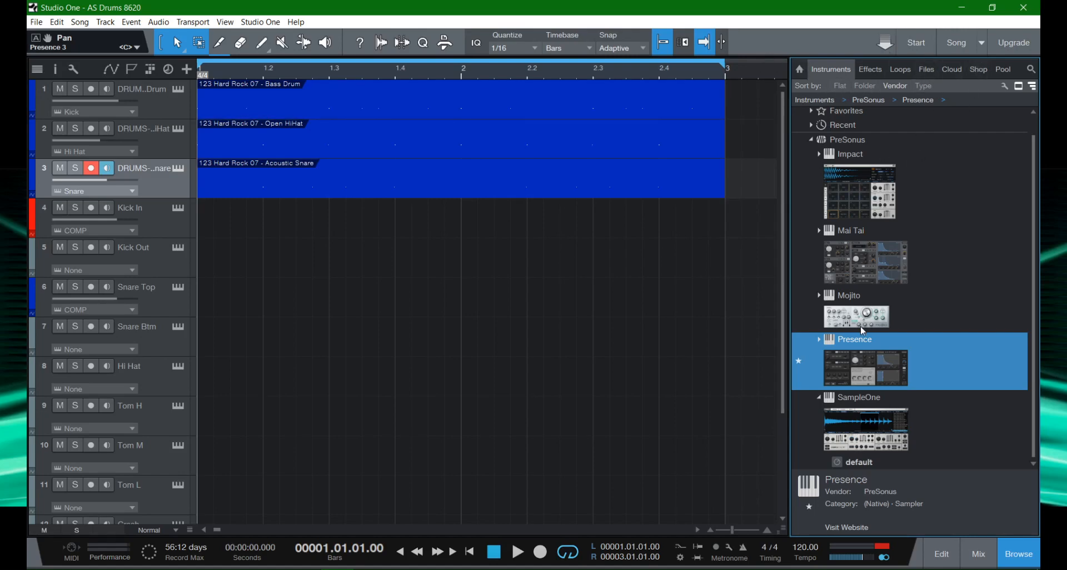
{"action": "scroll", "coordinate": [862, 331], "scroll_direction": "up", "scroll_amount": 1}
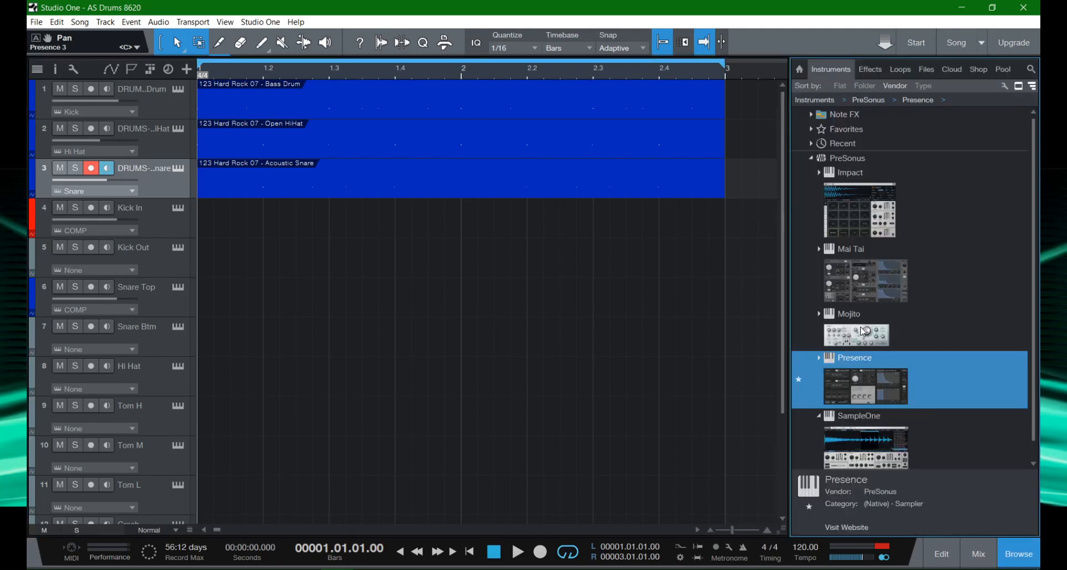
Examine the Browser's effects, from the recently used plug-ins and Fat Channel presets down to the effect category folders.
{"action": "left_click", "coordinate": [880, 70]}
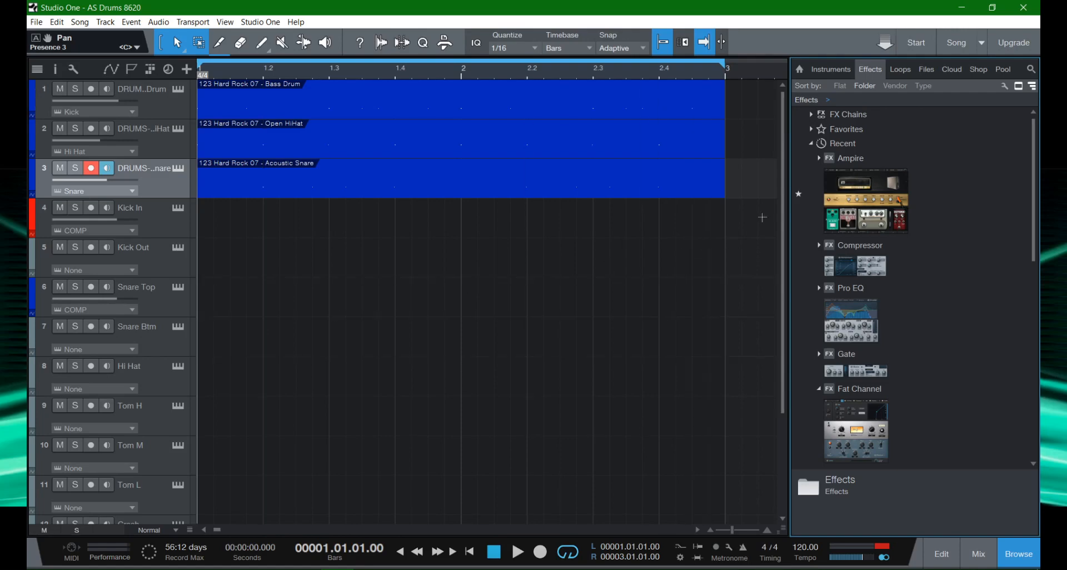
{"action": "left_click", "coordinate": [845, 71]}
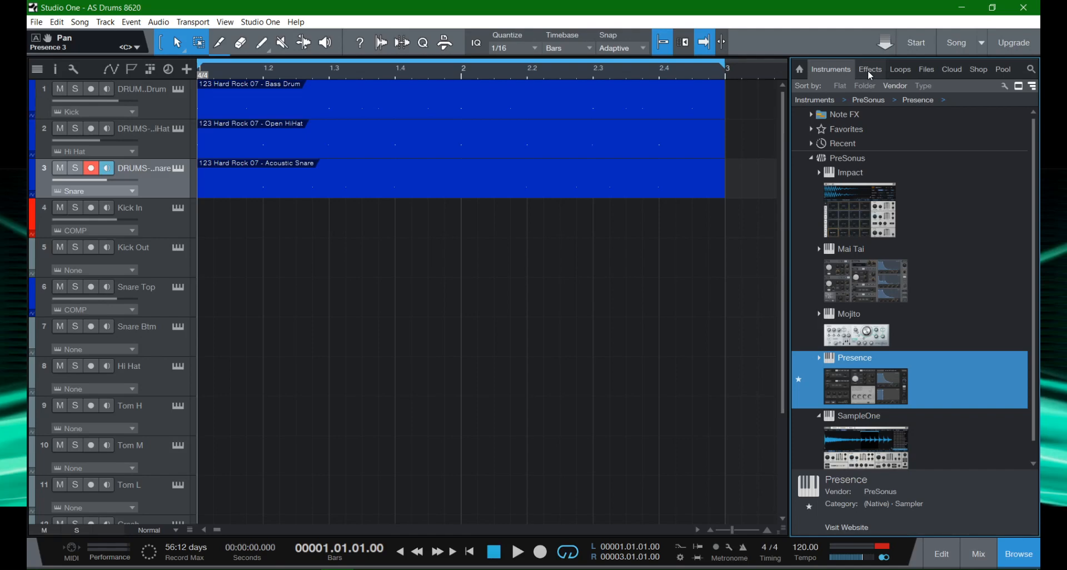
{"action": "left_click", "coordinate": [869, 72]}
{"action": "scroll", "coordinate": [884, 210], "scroll_direction": "down", "scroll_amount": 5}
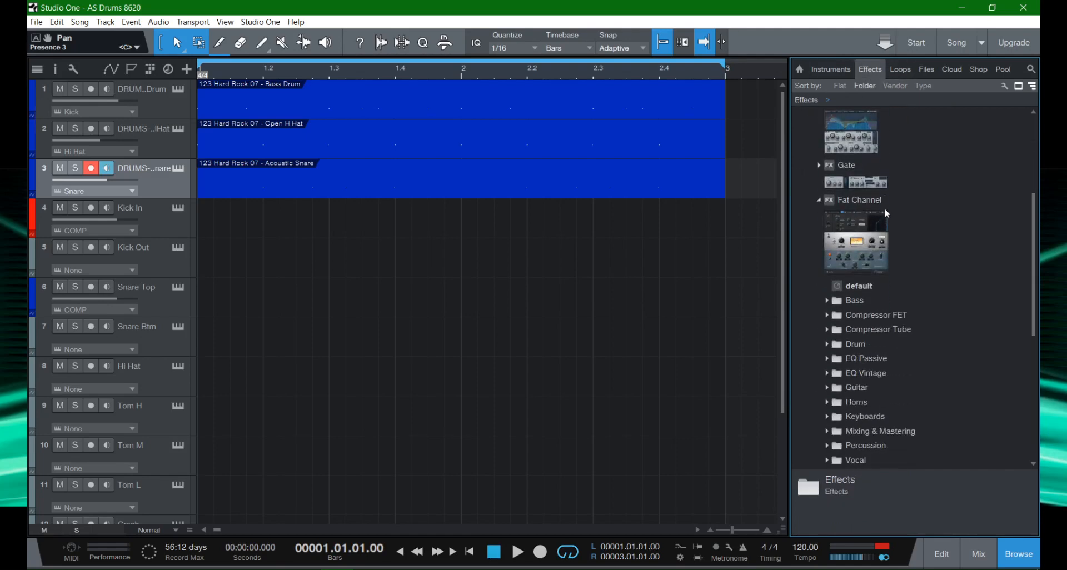
{"action": "scroll", "coordinate": [917, 212], "scroll_direction": "up", "scroll_amount": 2}
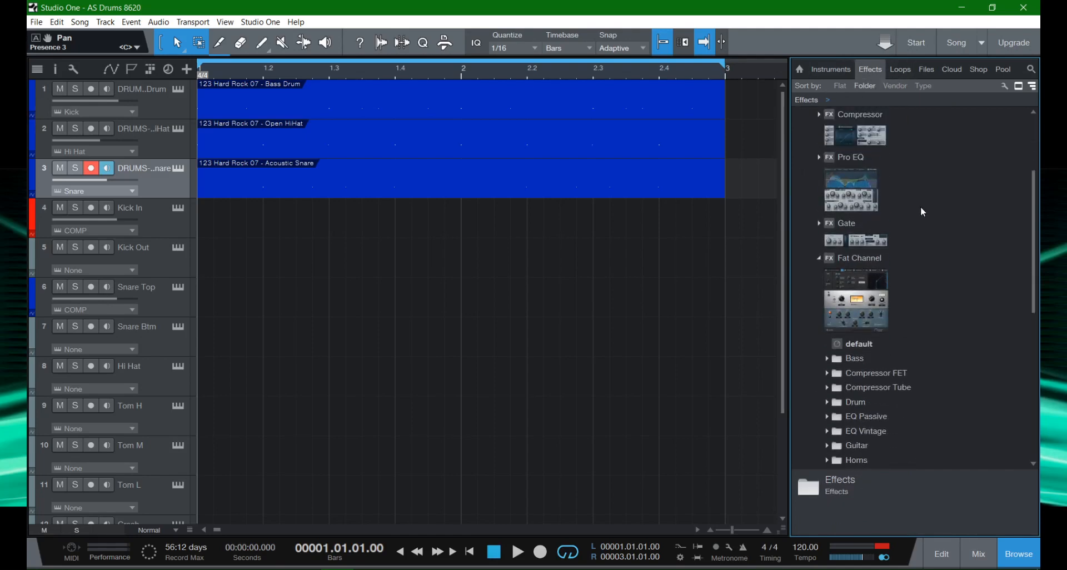
{"action": "scroll", "coordinate": [921, 210], "scroll_direction": "up", "scroll_amount": 5}
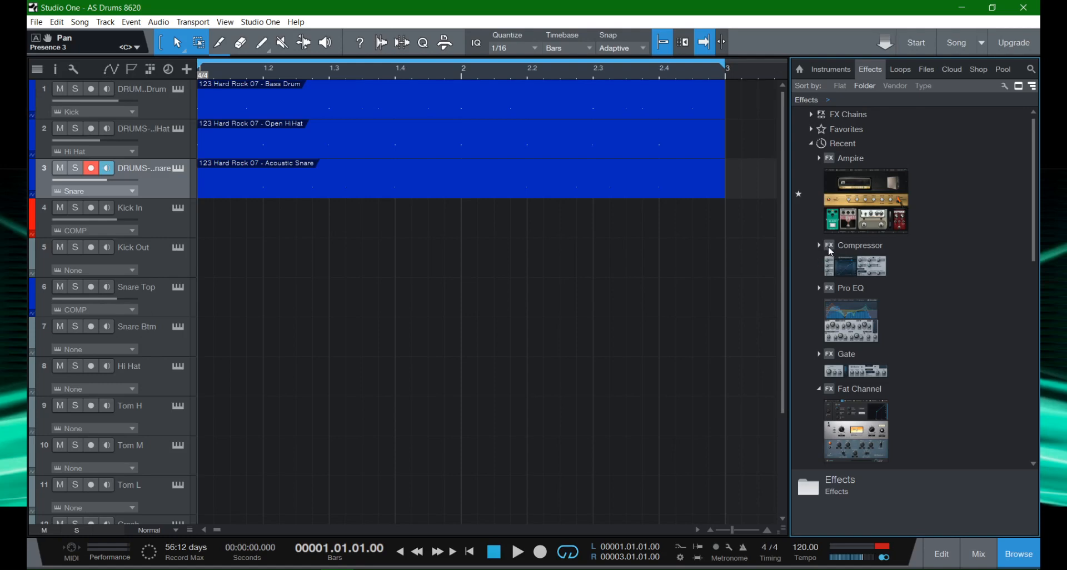
{"action": "scroll", "coordinate": [919, 166], "scroll_direction": "down", "scroll_amount": 2}
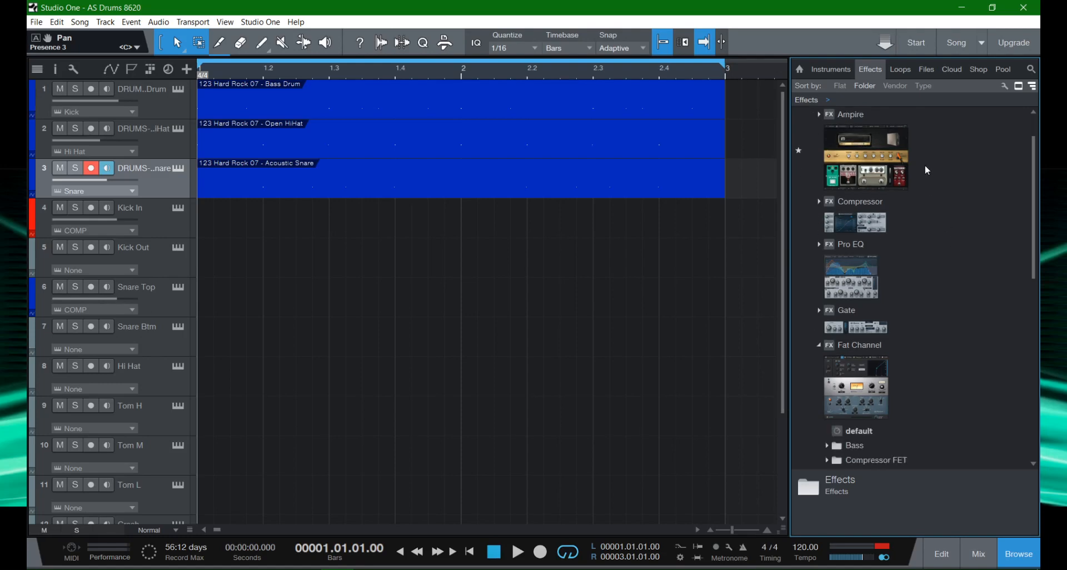
{"action": "scroll", "coordinate": [883, 254], "scroll_direction": "down", "scroll_amount": 4}
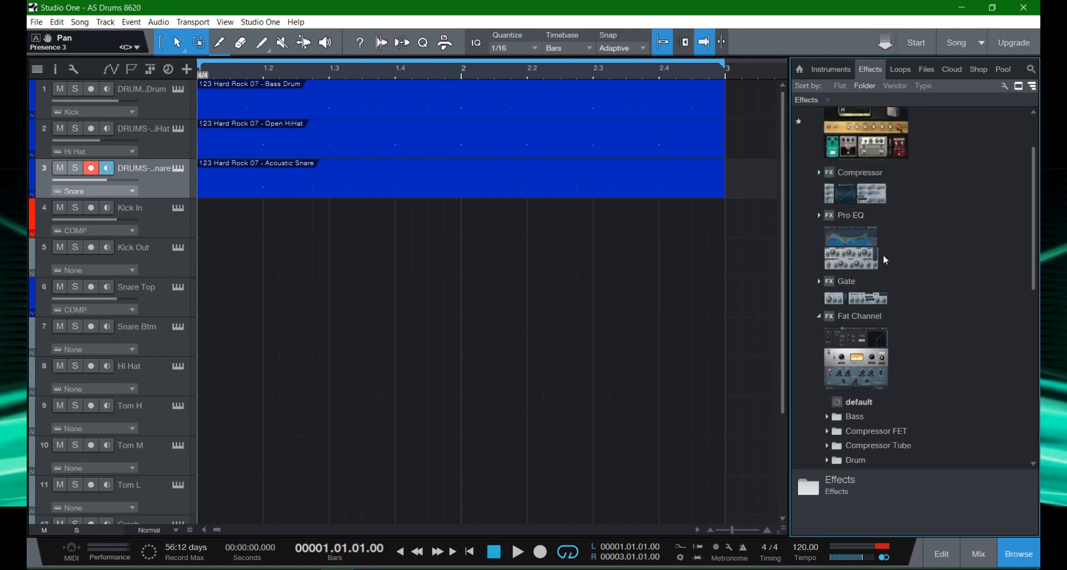
{"action": "scroll", "coordinate": [898, 248], "scroll_direction": "down", "scroll_amount": 14}
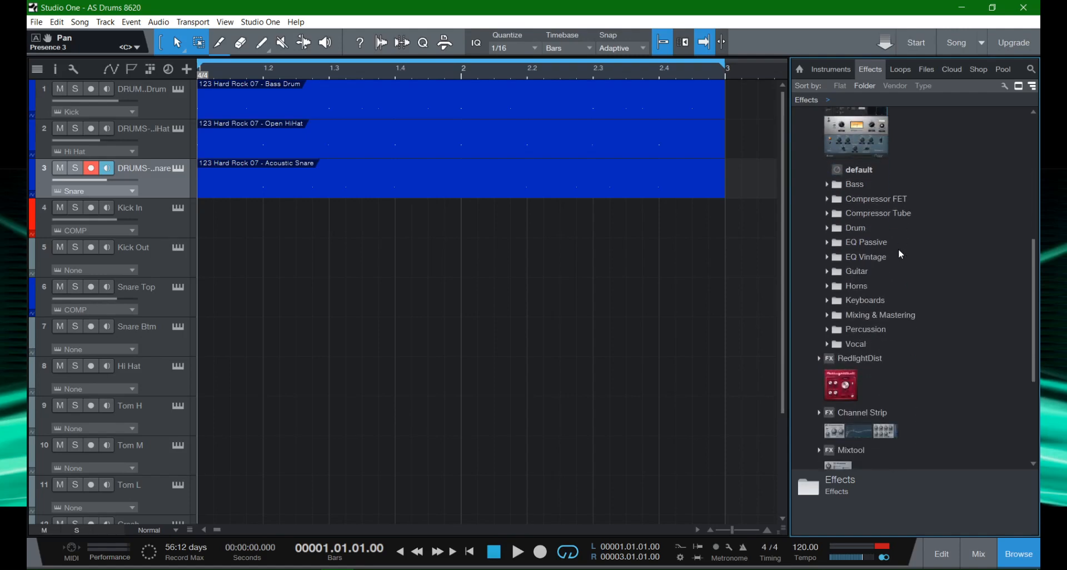
{"action": "scroll", "coordinate": [898, 249], "scroll_direction": "down", "scroll_amount": 1}
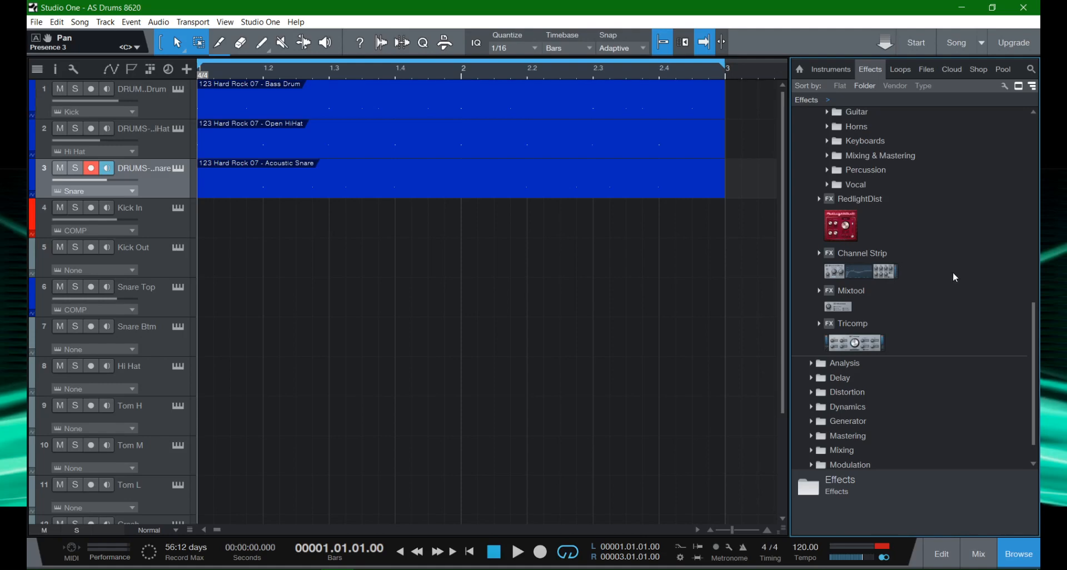
Insert the Channel Strip effect on the Acoustic Snare track and solo that track.
{"action": "left_click", "coordinate": [874, 274]}
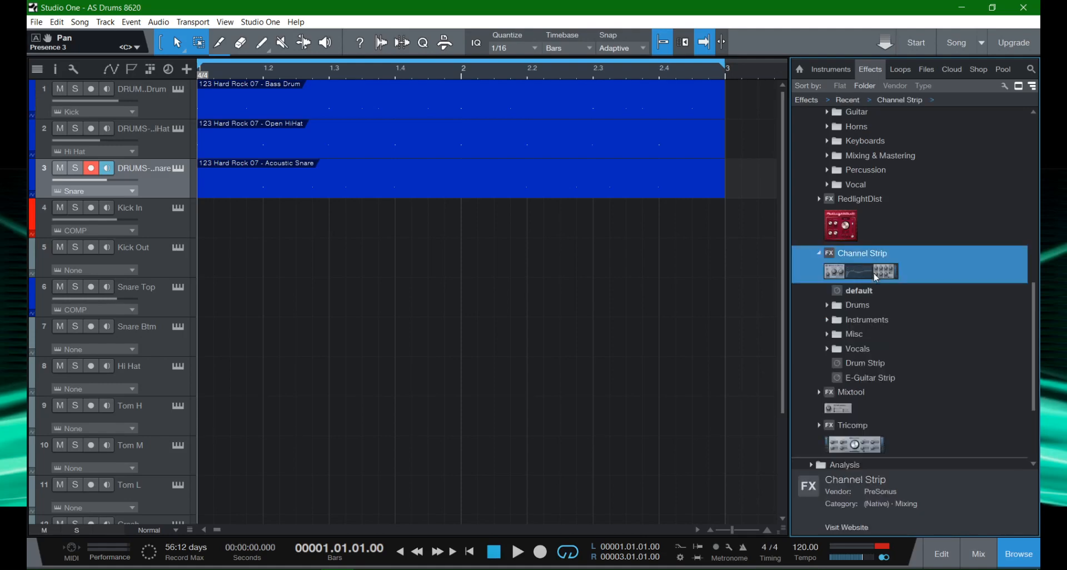
{"action": "left_click_drag", "start_coordinate": [858, 274], "coordinate": [165, 181]}
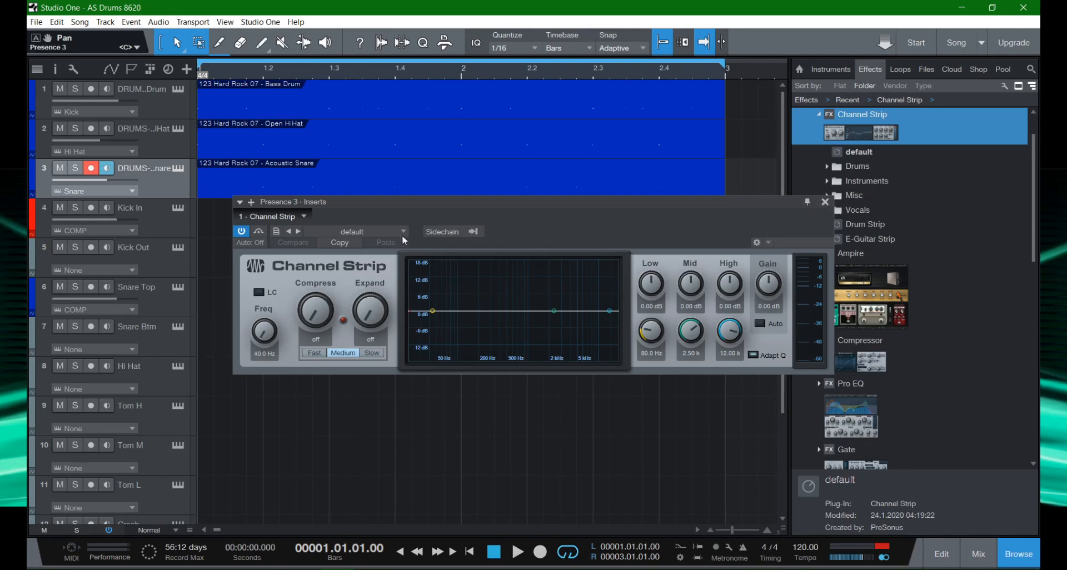
{"action": "left_click", "coordinate": [76, 168]}
Load the Drum Set preset from the Drums presets of the Channel Strip.
{"action": "left_click", "coordinate": [357, 230]}
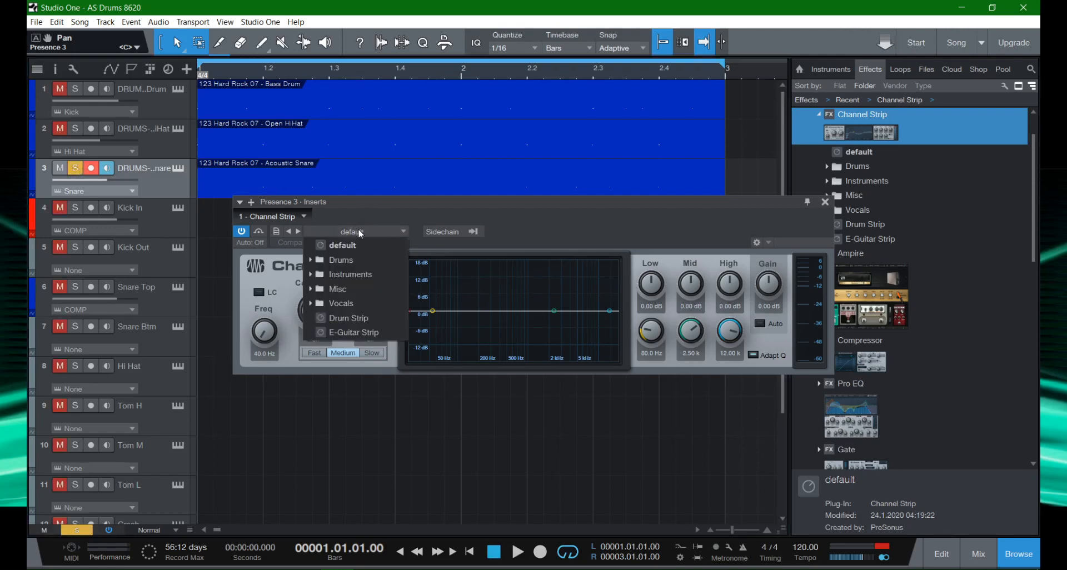
{"action": "left_click", "coordinate": [352, 260]}
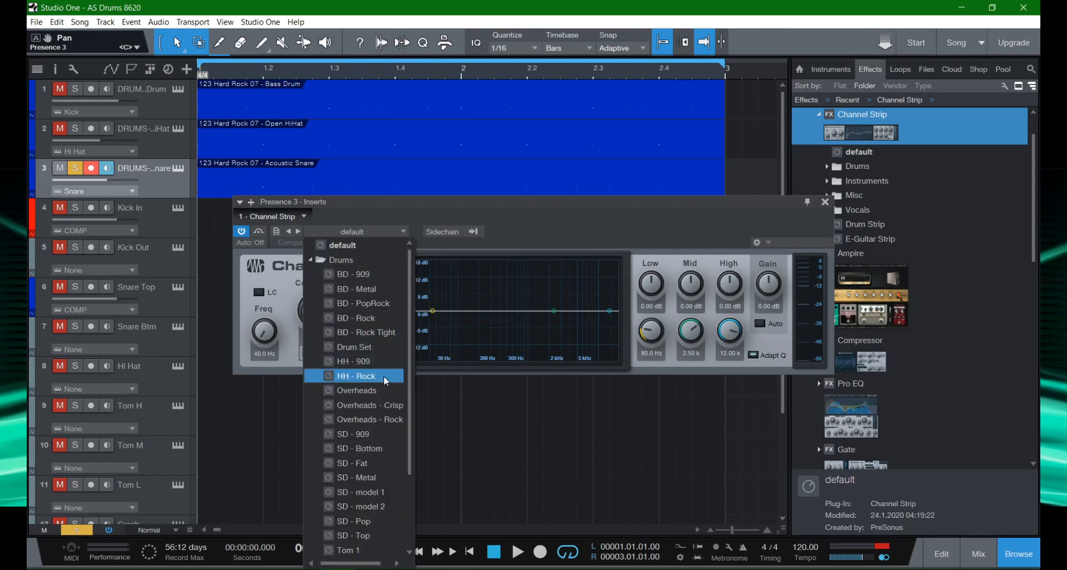
{"action": "left_click", "coordinate": [374, 345]}
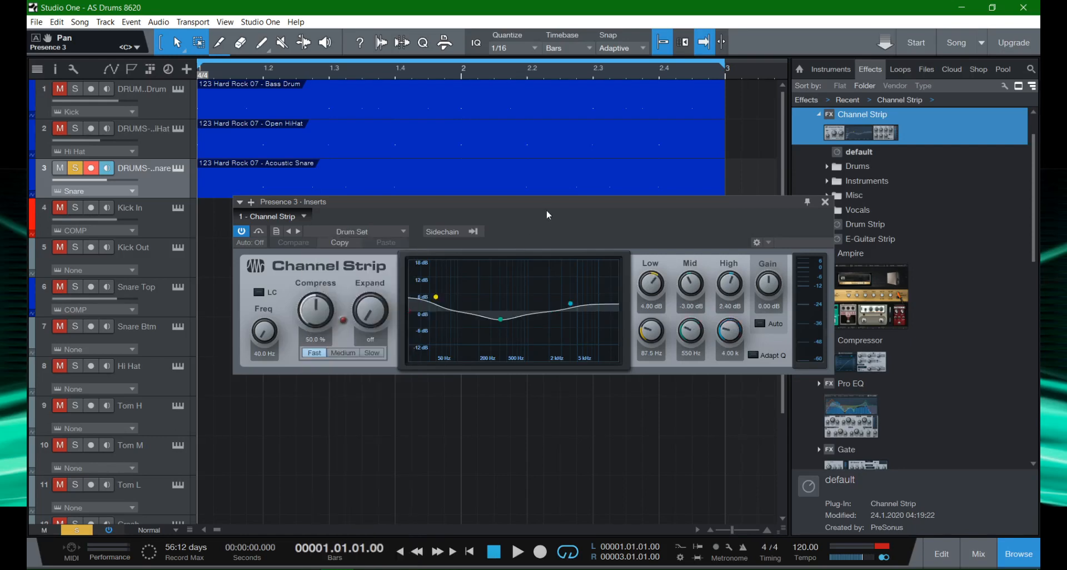
Play the soloed snare with the Channel Strip bypassed, and reactivate the effect to compare the sound.
{"action": "left_click", "coordinate": [254, 230]}
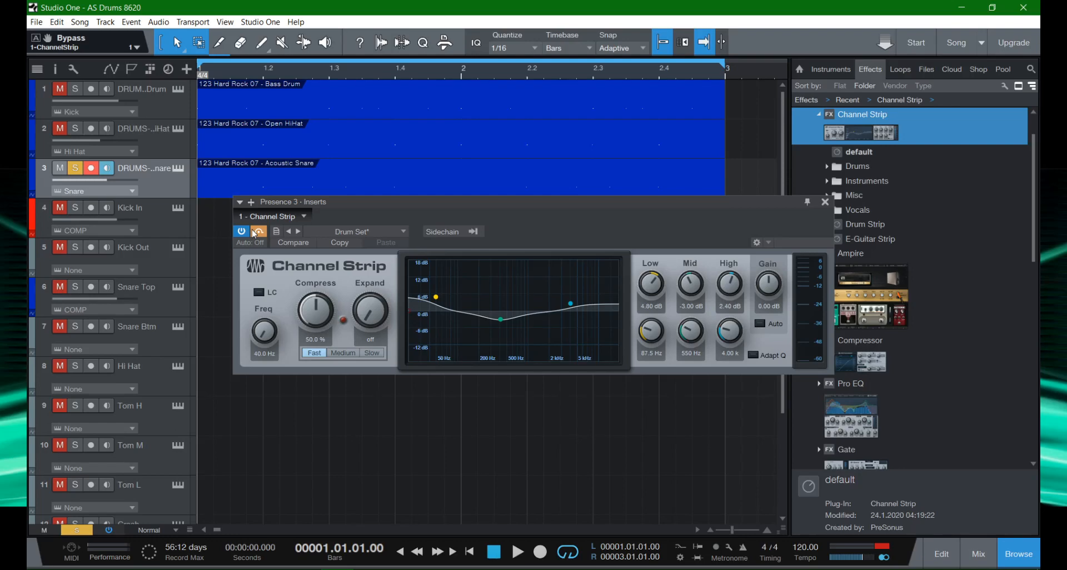
{"action": "key", "text": "space"}
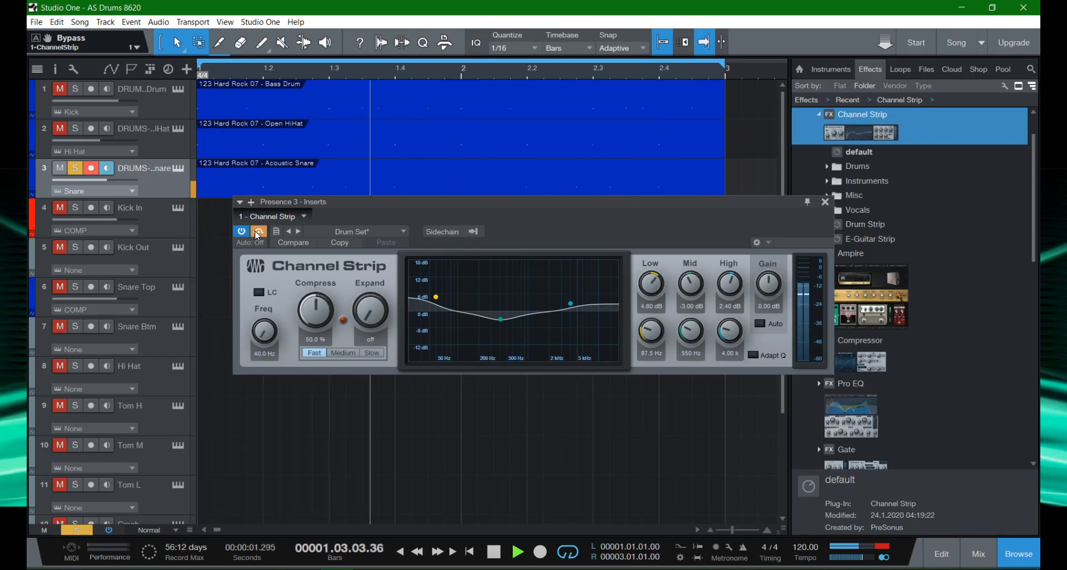
{"action": "left_click", "coordinate": [259, 232]}
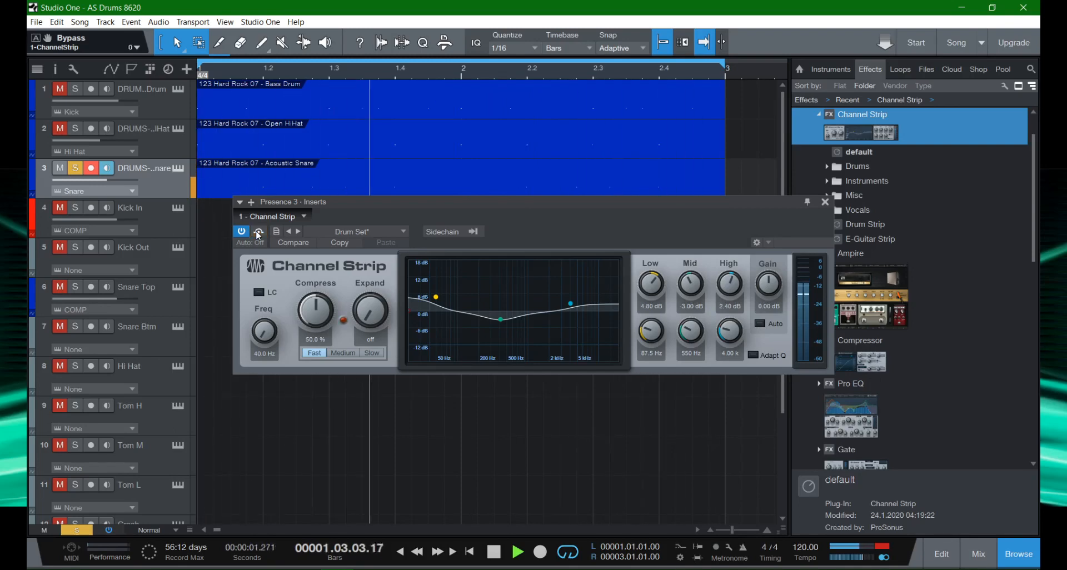
Audition the BD - Rock Tight, BD - PopRock, Overheads - Rock, SD - Top and SD - Metal presets of the Channel Strip on the soloed snare.
{"action": "left_click", "coordinate": [350, 231]}
{"action": "left_click", "coordinate": [382, 332]}
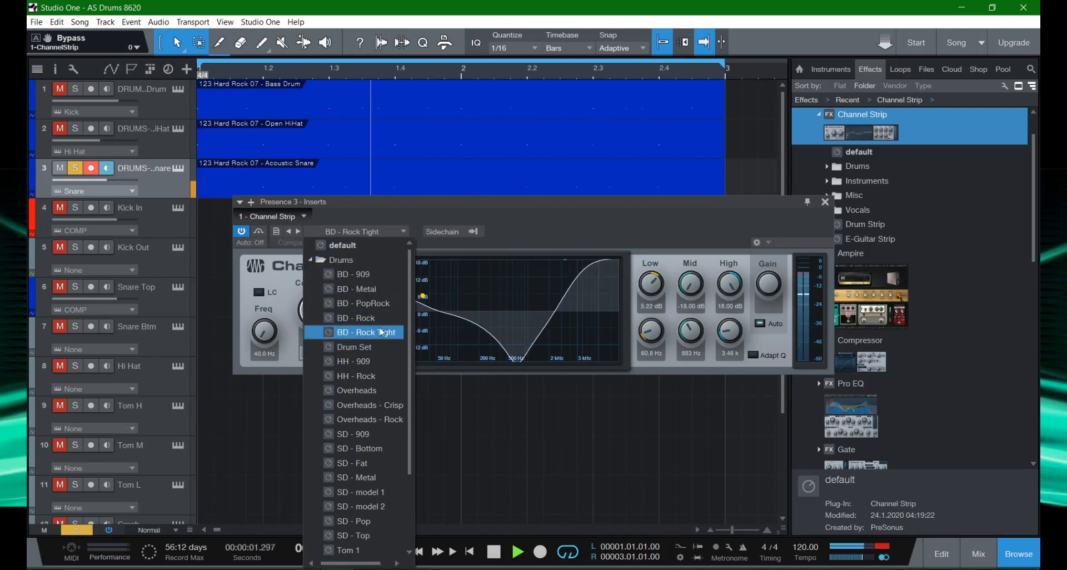
{"action": "left_click", "coordinate": [381, 304]}
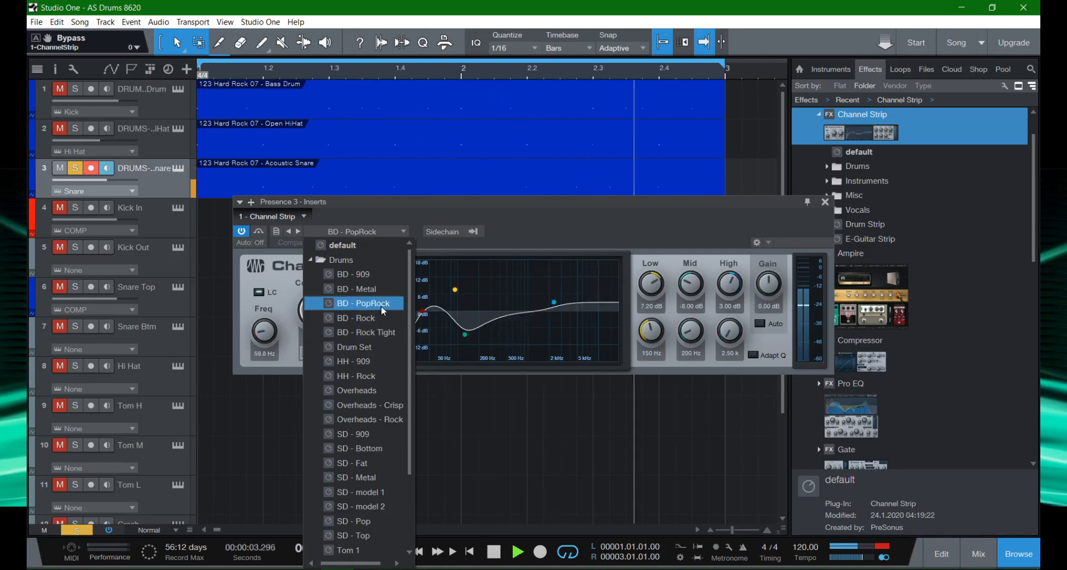
{"action": "left_click", "coordinate": [381, 417]}
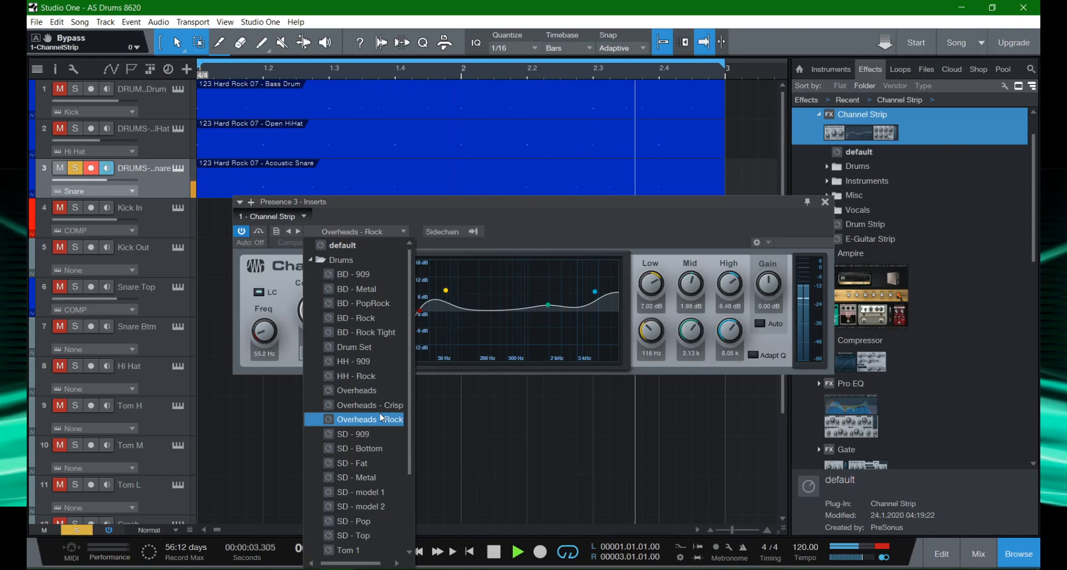
{"action": "left_click", "coordinate": [391, 535]}
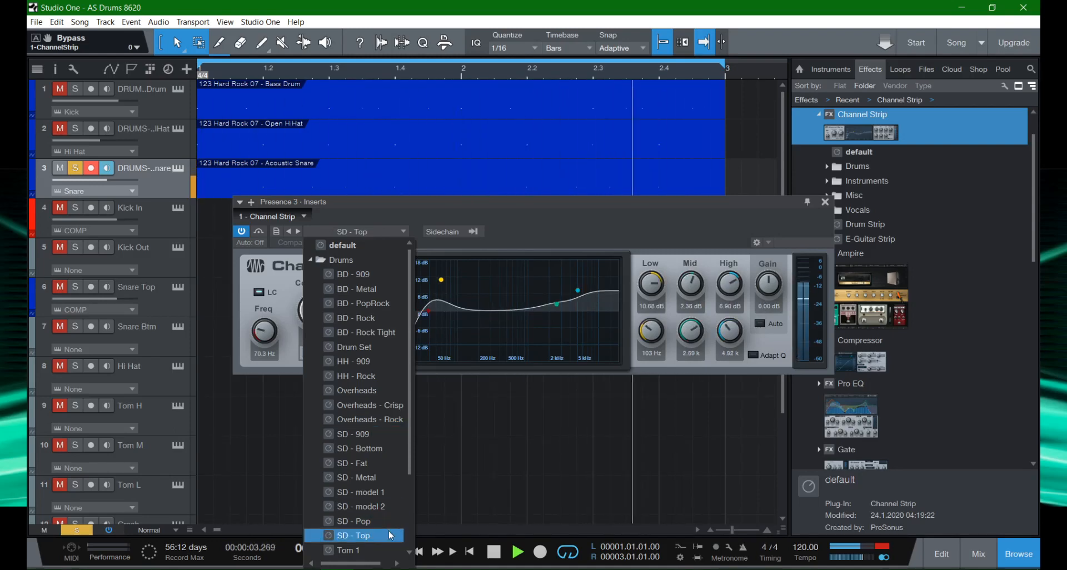
{"action": "left_click", "coordinate": [377, 481]}
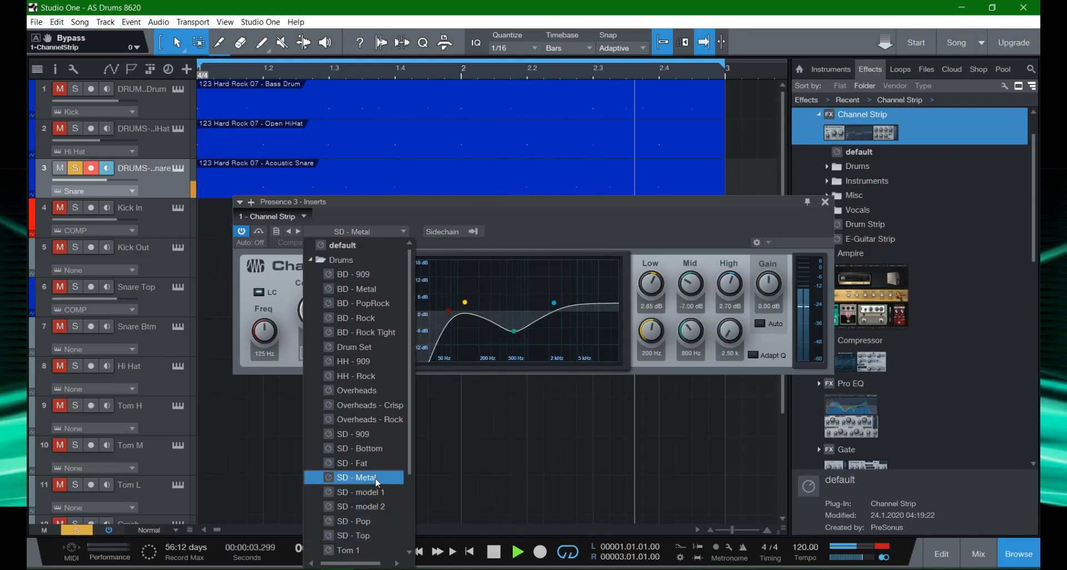
Audition the Tom 3 and SD - Fat presets on the soloed snare, and load the SD - 909 preset.
{"action": "scroll", "coordinate": [374, 481], "scroll_direction": "down", "scroll_amount": 3}
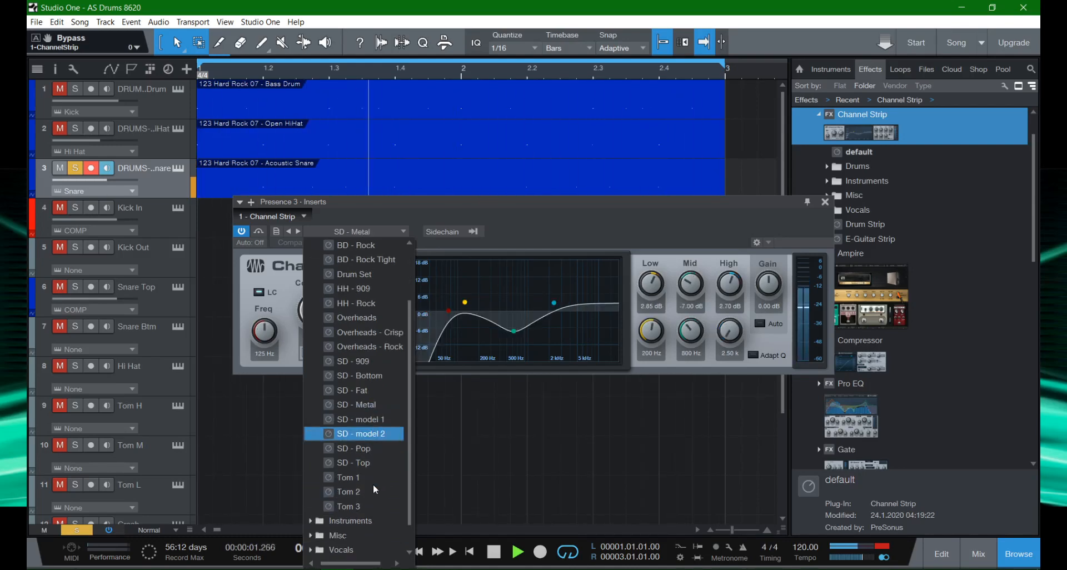
{"action": "left_click", "coordinate": [373, 508]}
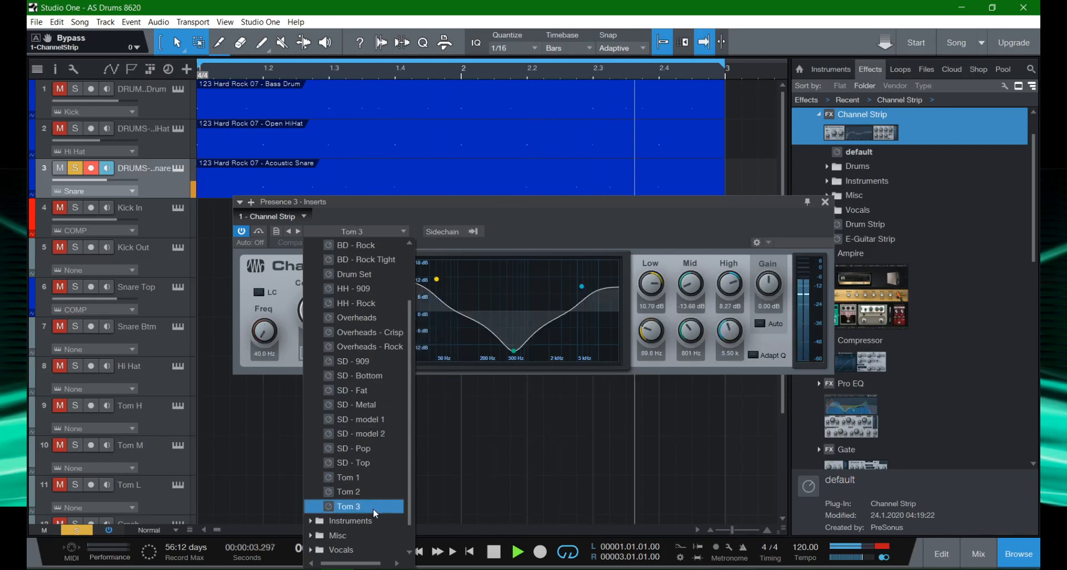
{"action": "left_click", "coordinate": [369, 391]}
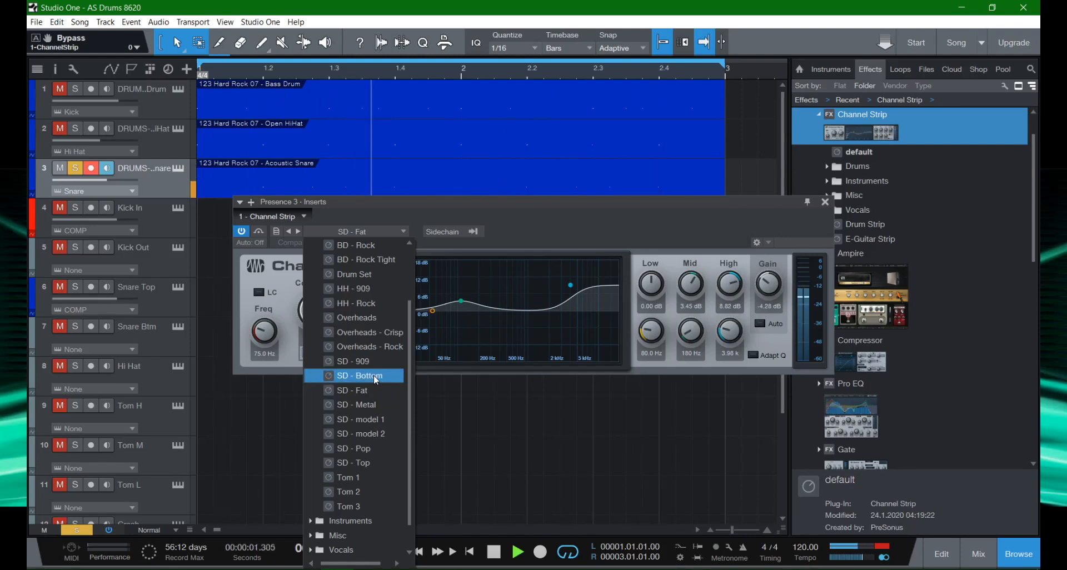
{"action": "left_click", "coordinate": [380, 363]}
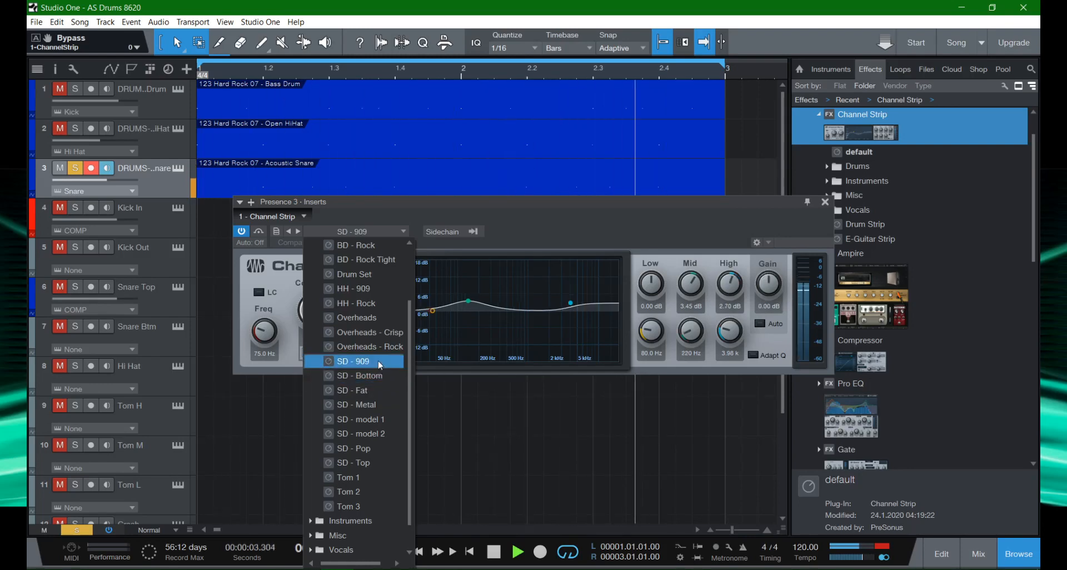
{"action": "left_click", "coordinate": [536, 235]}
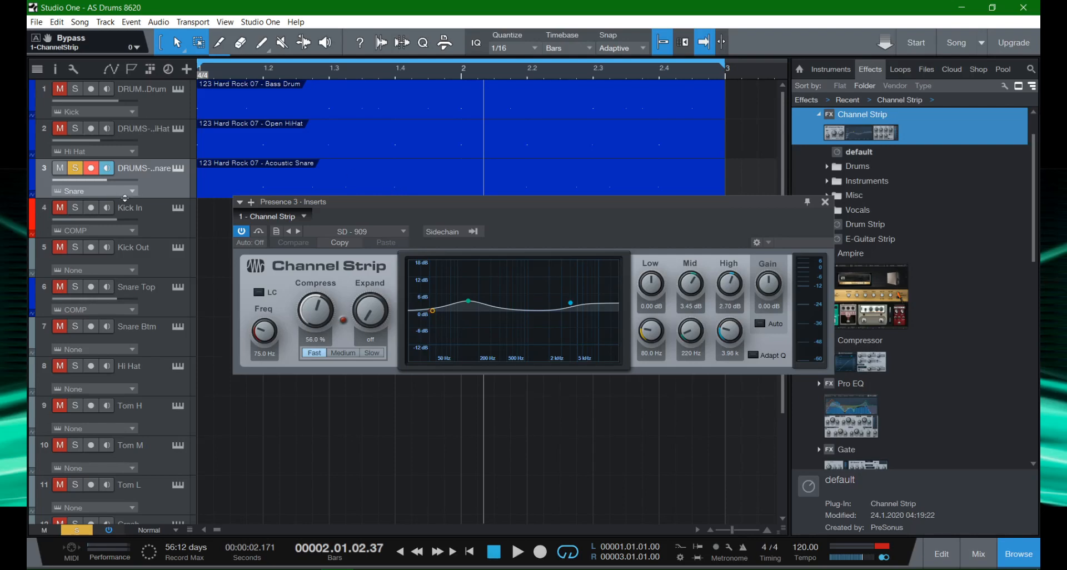
Unsolo the Acoustic Snare track and play all the drum tracks together from the start of the song.
{"action": "left_click", "coordinate": [76, 170]}
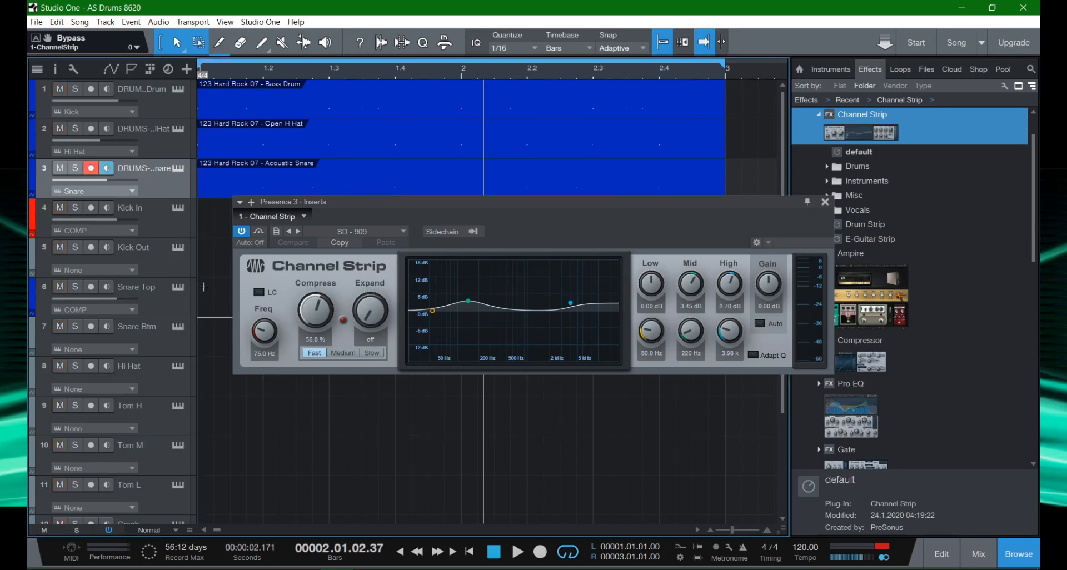
{"action": "key", "text": "Home"}
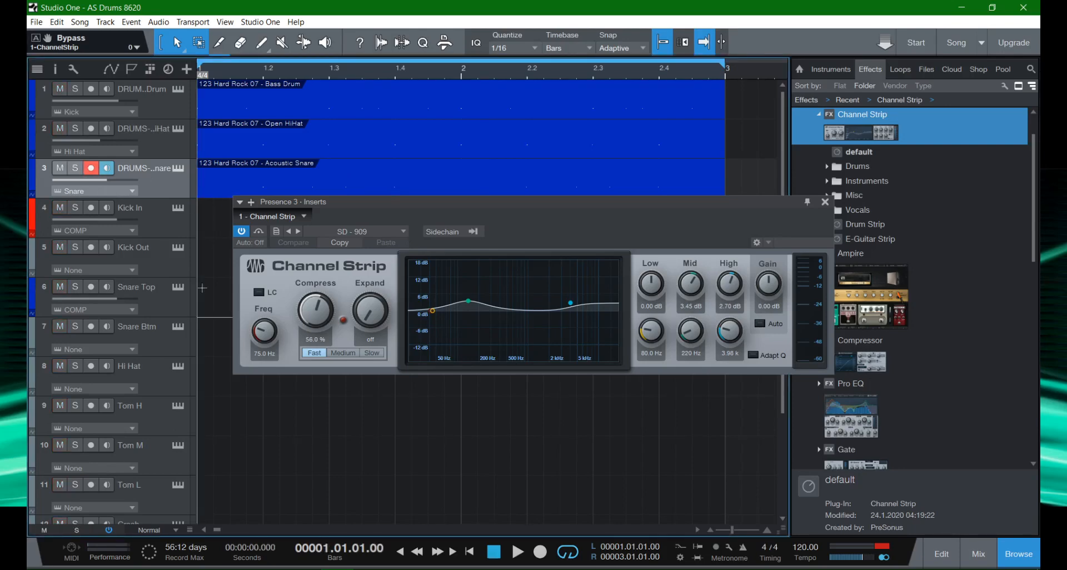
{"action": "key", "text": "space"}
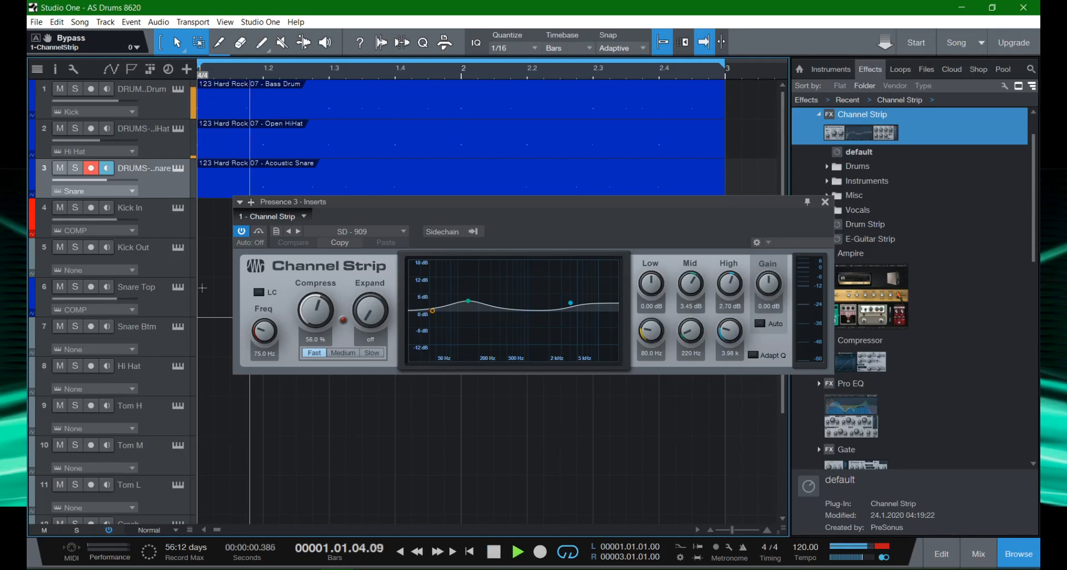
Compare the SD - model 1 and Drum Set presets in the full drum mix, load SD - Fat, and close the Channel Strip window.
{"action": "left_click", "coordinate": [380, 232]}
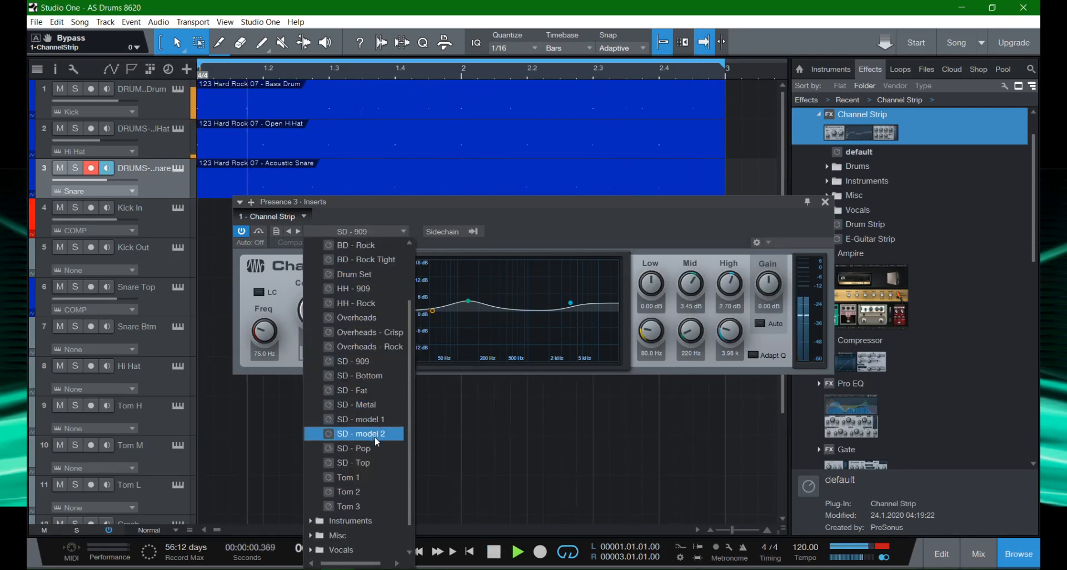
{"action": "key", "text": "Up"}
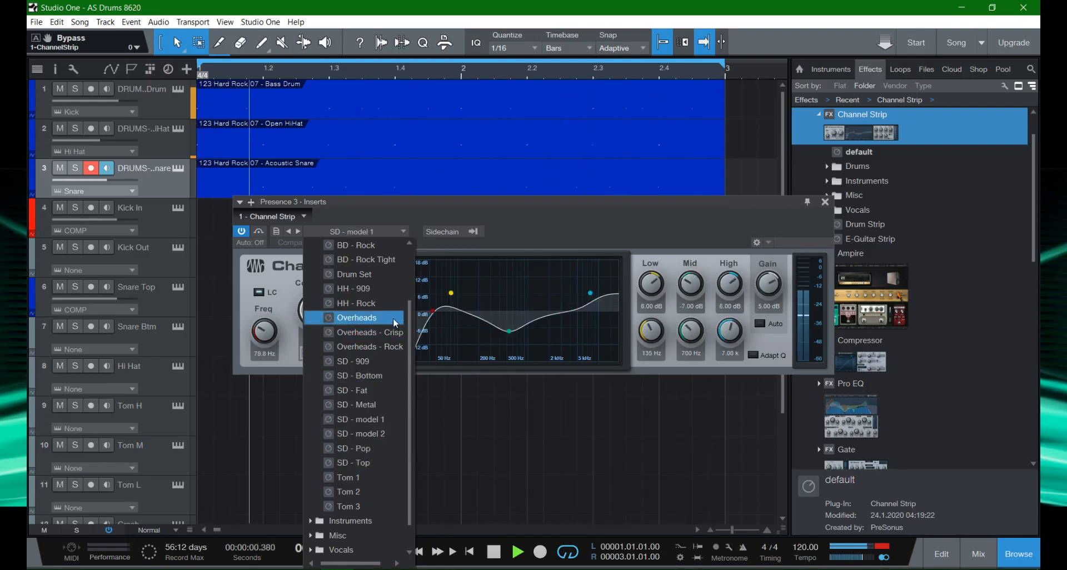
{"action": "left_click", "coordinate": [383, 275]}
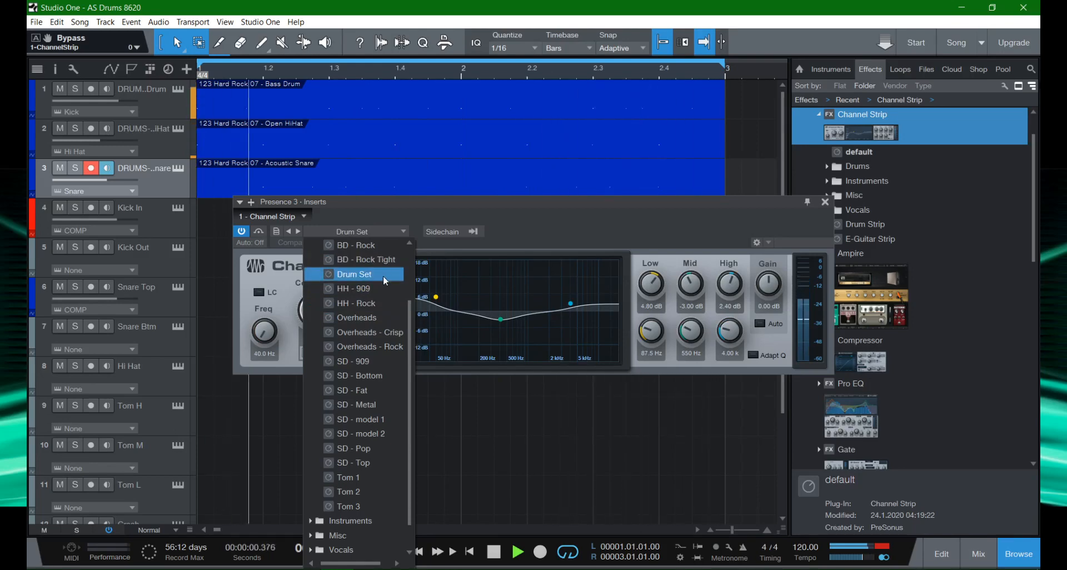
{"action": "left_click", "coordinate": [379, 397]}
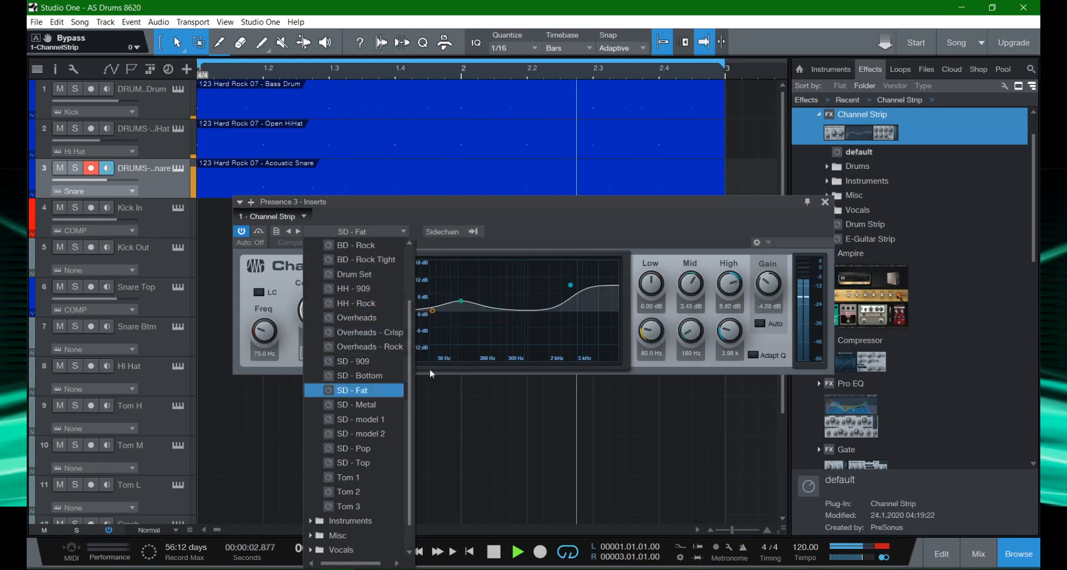
{"action": "left_click", "coordinate": [827, 204]}
{"action": "left_click", "coordinate": [825, 202]}
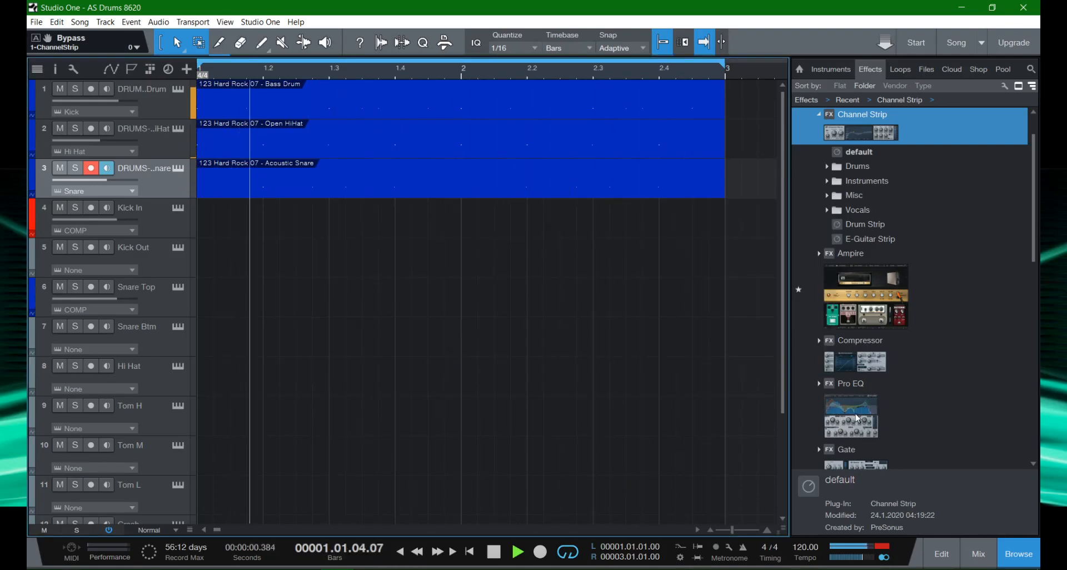
With playback stopped, insert the Channel Strip effect on the DRUMS 2 channel and mute the Acoustic Snare track.
{"action": "scroll", "coordinate": [856, 418], "scroll_direction": "down", "scroll_amount": 6}
{"action": "scroll", "coordinate": [860, 423], "scroll_direction": "down", "scroll_amount": 10}
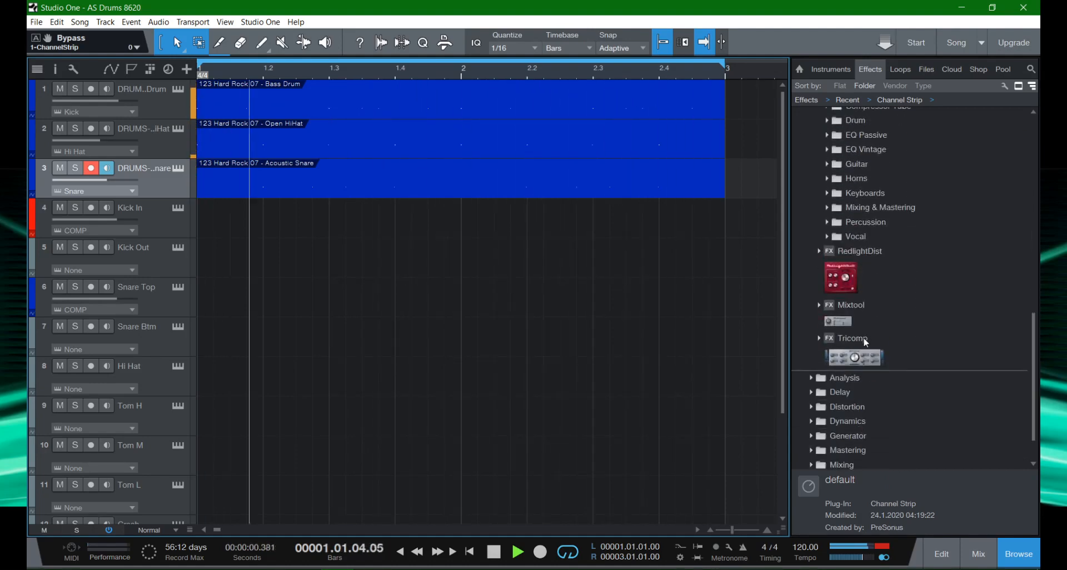
{"action": "scroll", "coordinate": [866, 341], "scroll_direction": "up", "scroll_amount": 4}
{"action": "scroll", "coordinate": [852, 345], "scroll_direction": "up", "scroll_amount": 5}
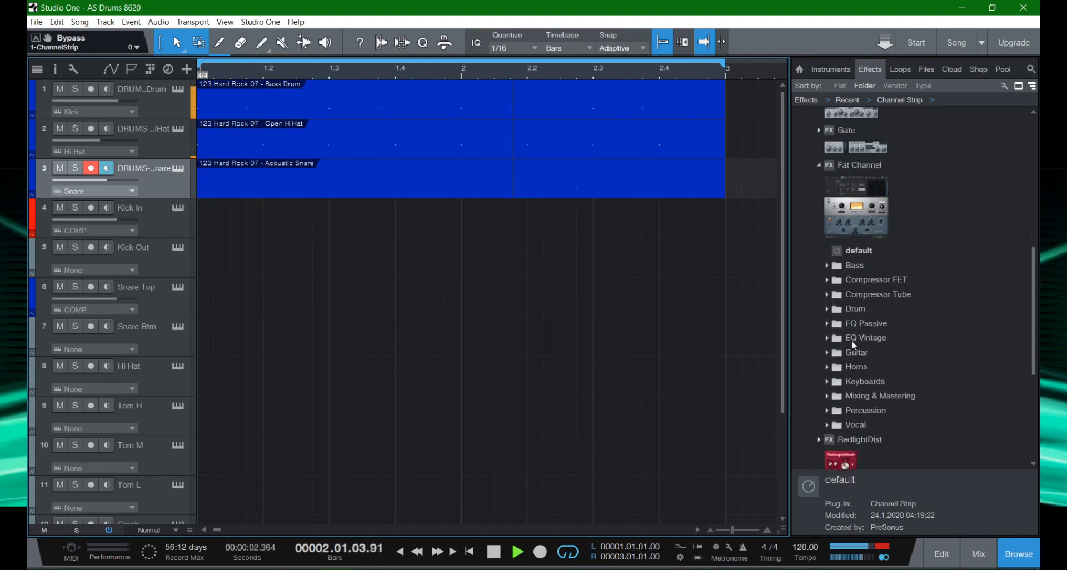
{"action": "scroll", "coordinate": [853, 344], "scroll_direction": "up", "scroll_amount": 2}
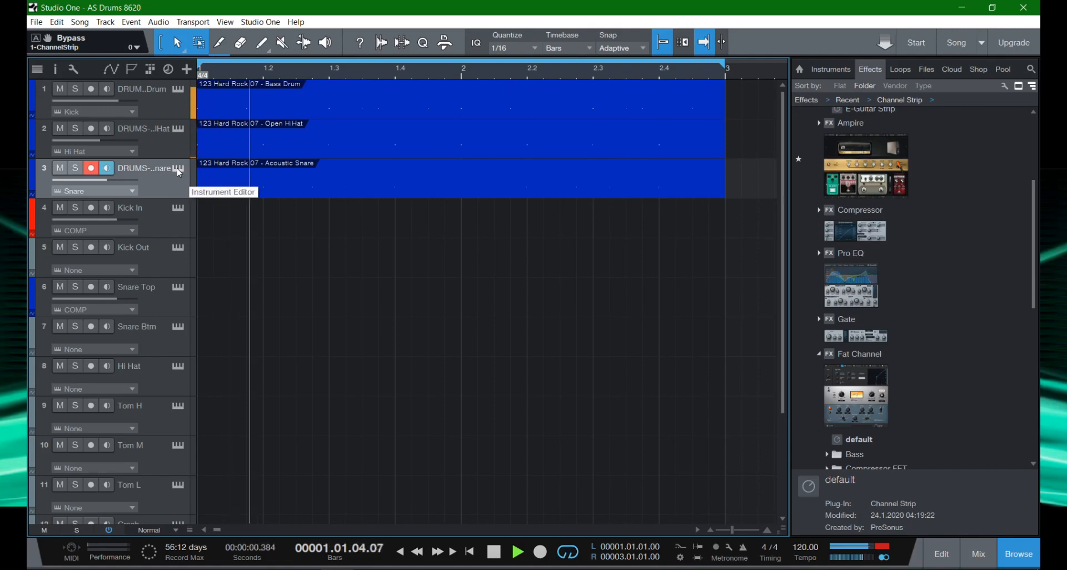
{"action": "key", "text": "space"}
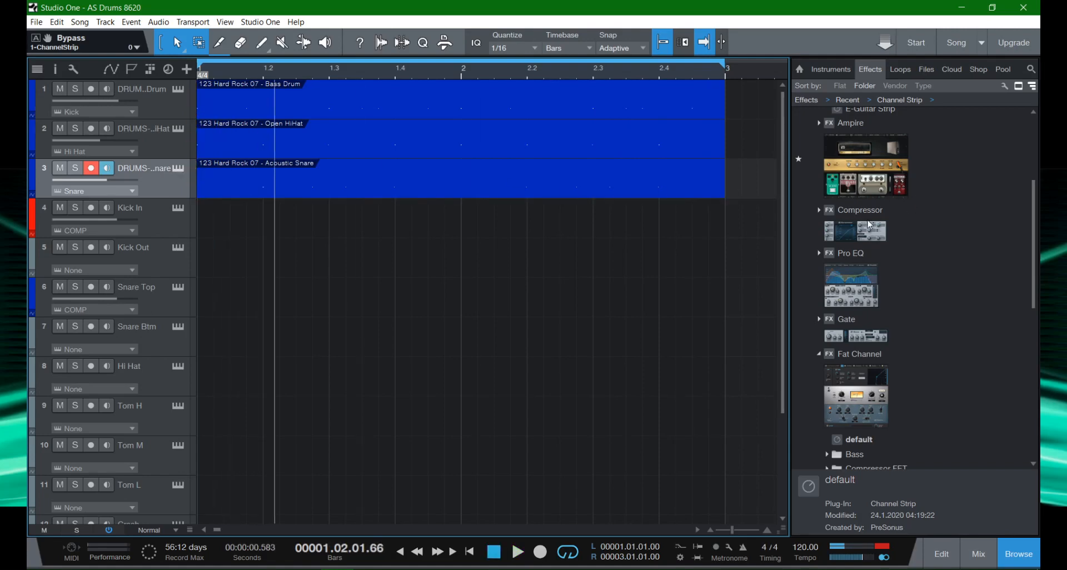
{"action": "scroll", "coordinate": [847, 232], "scroll_direction": "down", "scroll_amount": 1}
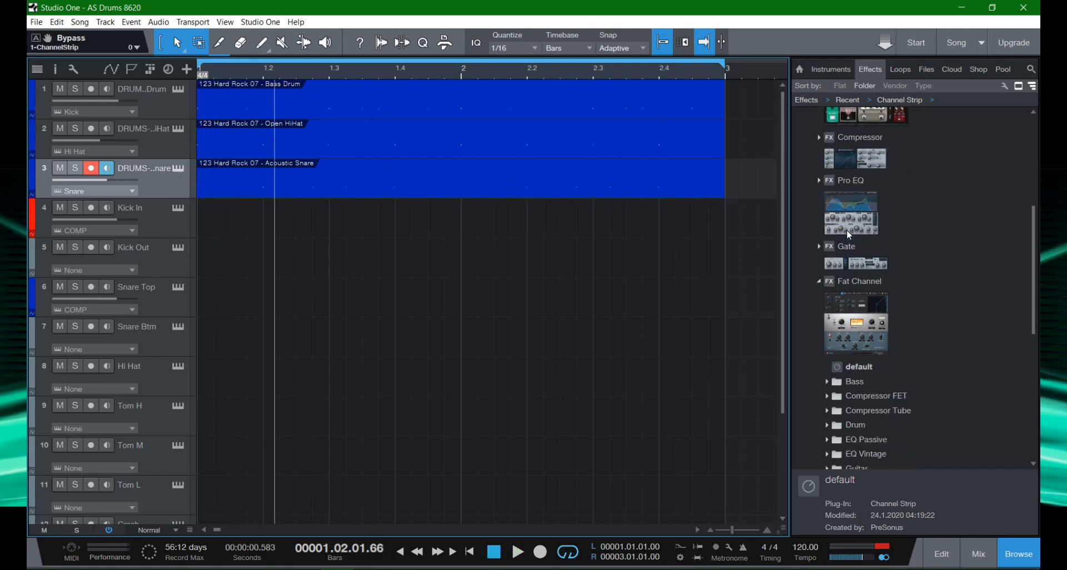
{"action": "scroll", "coordinate": [847, 232], "scroll_direction": "up", "scroll_amount": 4}
{"action": "scroll", "coordinate": [848, 231], "scroll_direction": "up", "scroll_amount": 1}
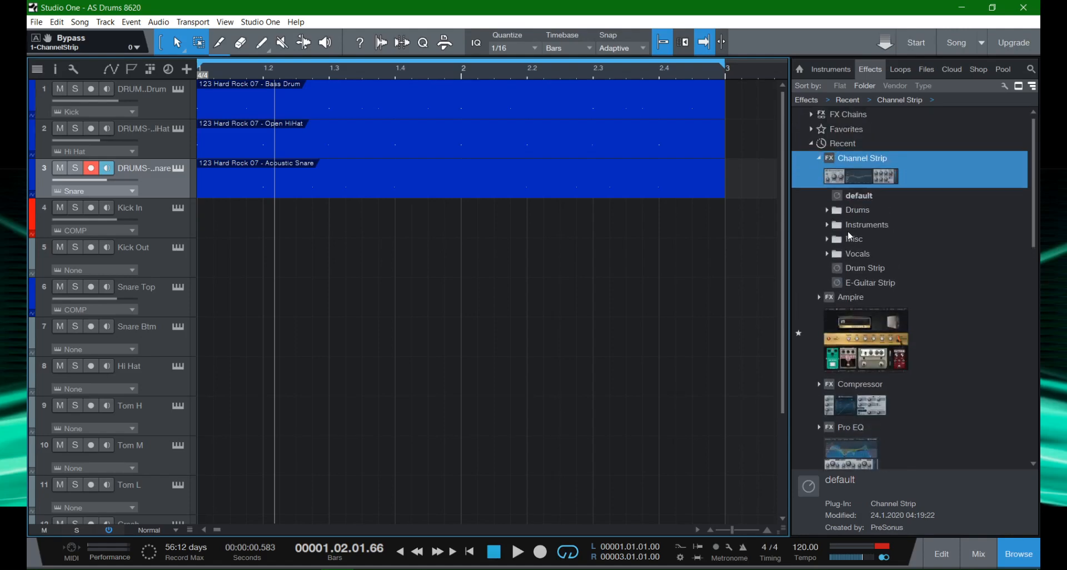
{"action": "left_click_drag", "start_coordinate": [888, 176], "coordinate": [197, 125]}
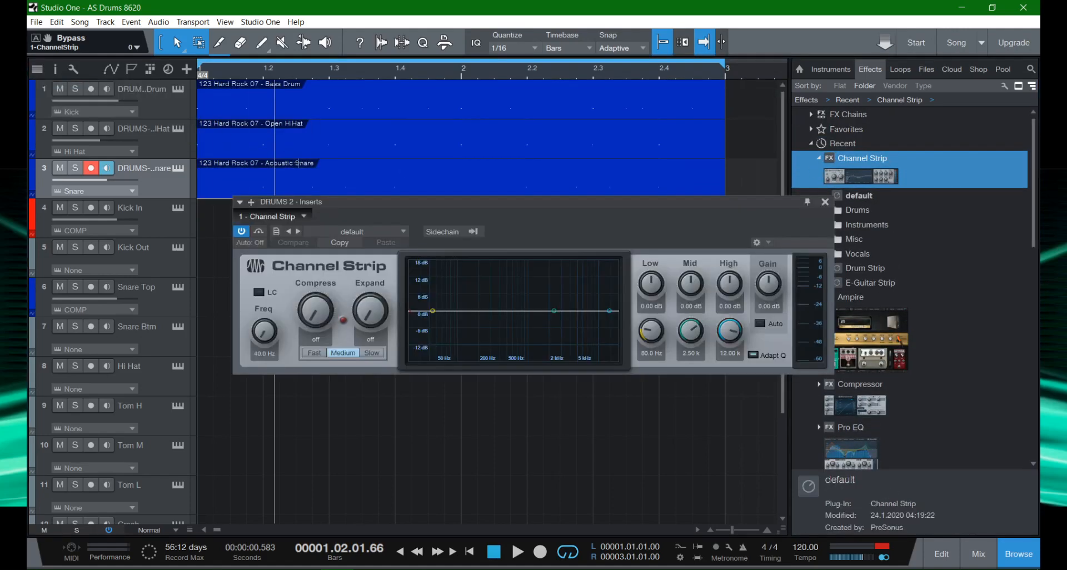
{"action": "key", "text": "m"}
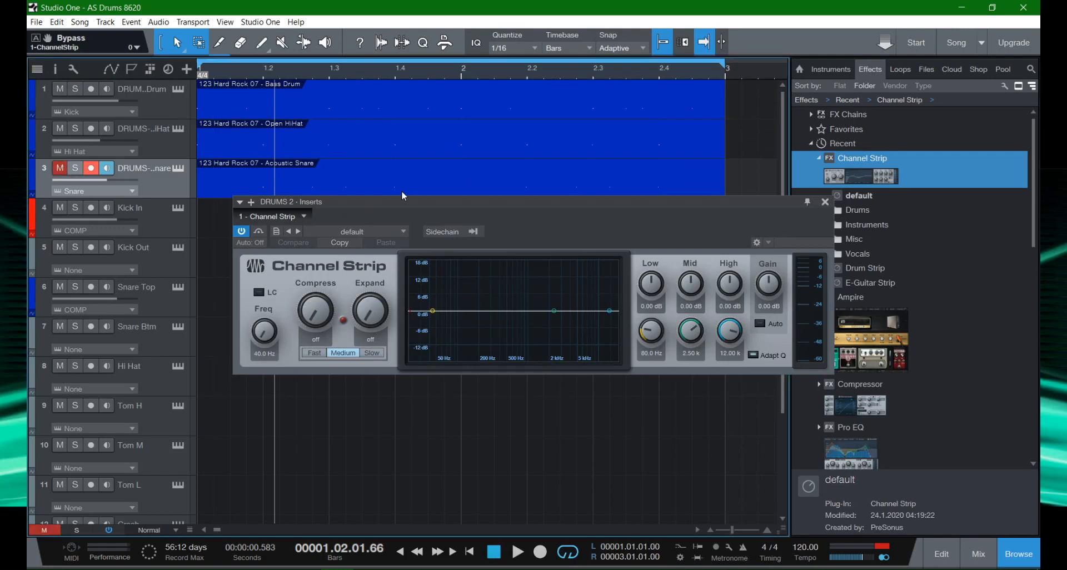
{"action": "key", "text": "Home"}
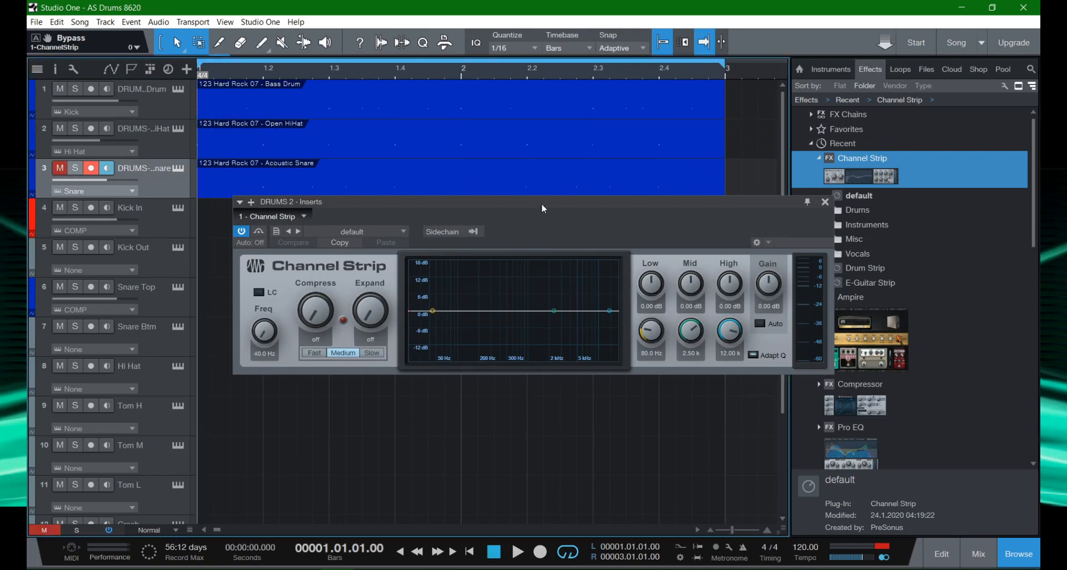
Load the BD - Rock preset from the Drums presets and play it with the Bass Drum track soloed.
{"action": "left_click", "coordinate": [394, 227]}
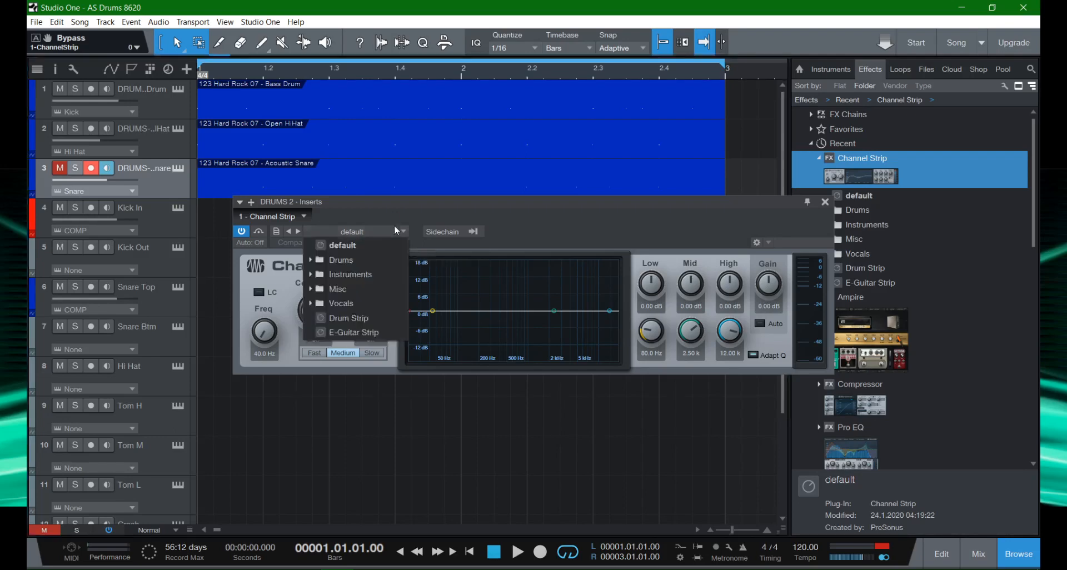
{"action": "left_click", "coordinate": [371, 260]}
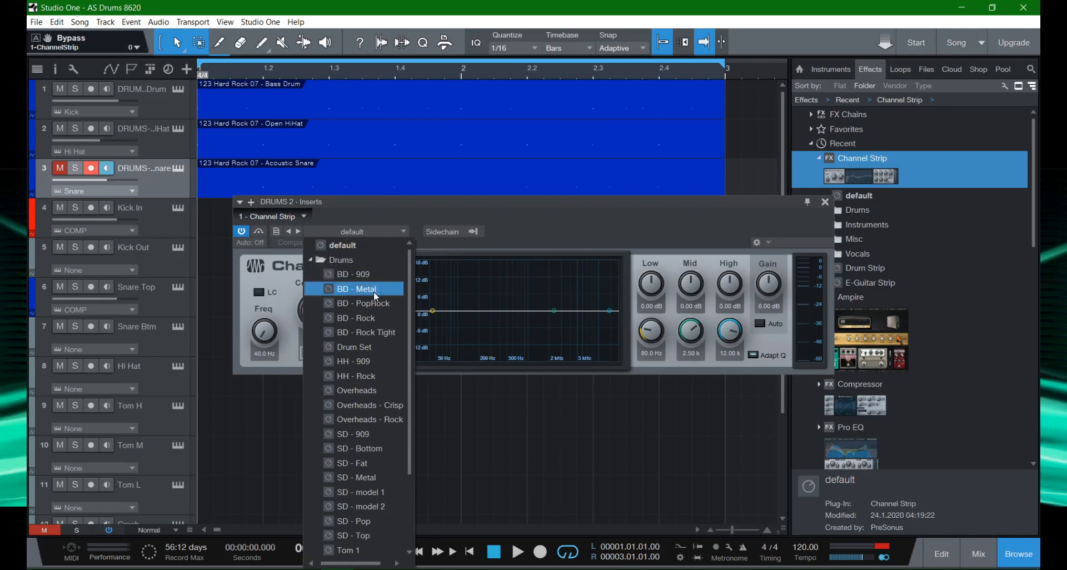
{"action": "left_click", "coordinate": [369, 318]}
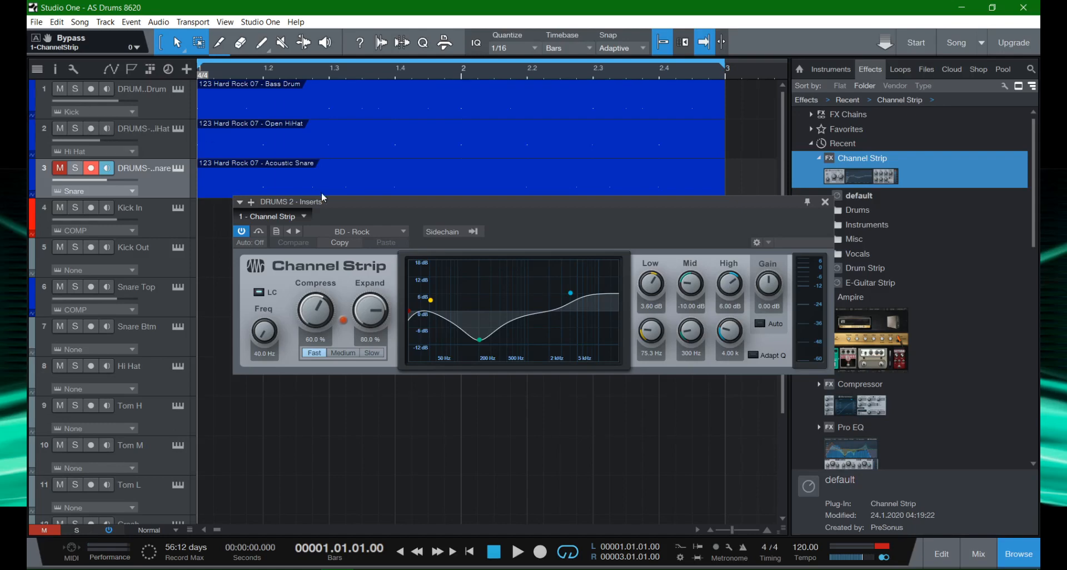
{"action": "key", "text": "space"}
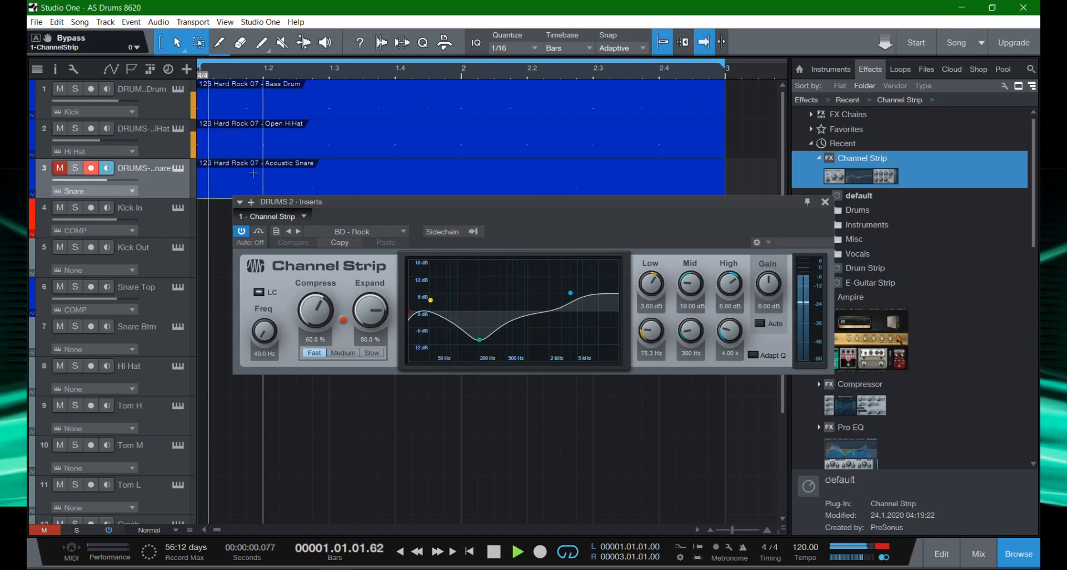
{"action": "left_click", "coordinate": [76, 90]}
Audition the BD - Metal, Overheads - Crisp, Overheads - Rock and SD - model 2 presets on the soloed Bass Drum, and load Tom 1.
{"action": "left_click", "coordinate": [360, 231]}
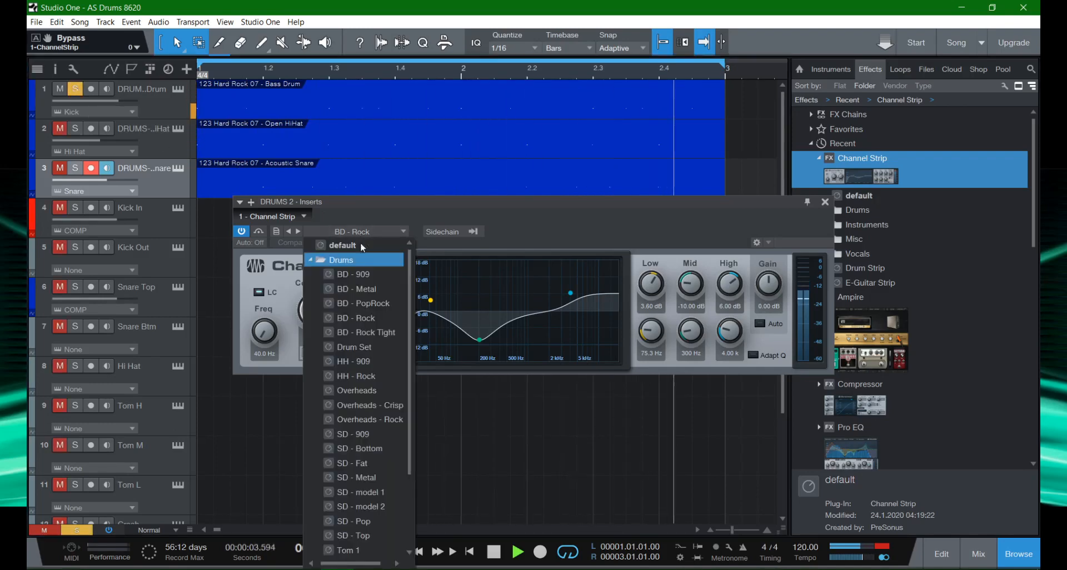
{"action": "left_click", "coordinate": [367, 289]}
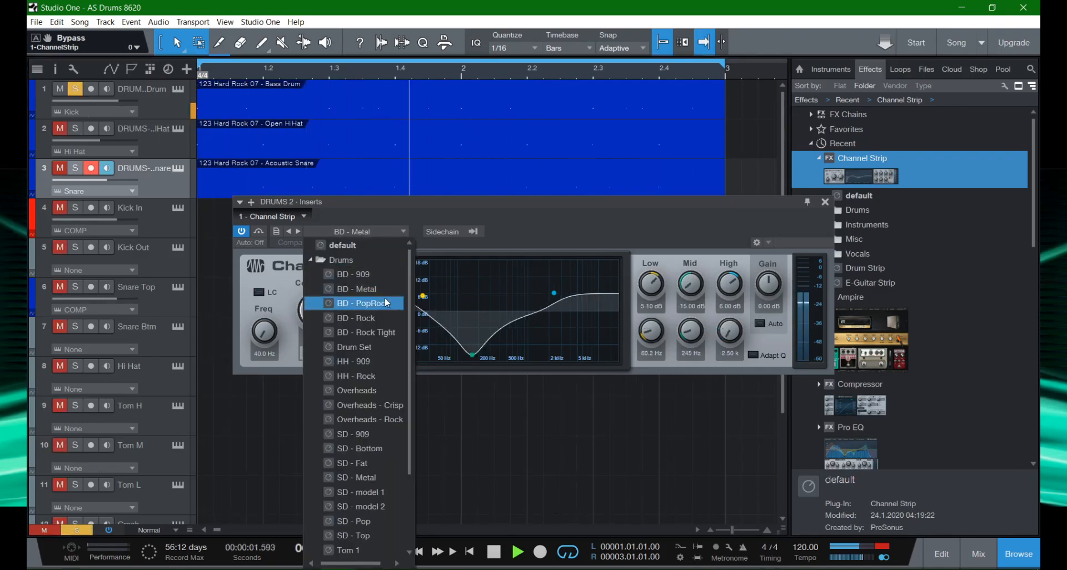
{"action": "left_click", "coordinate": [380, 409]}
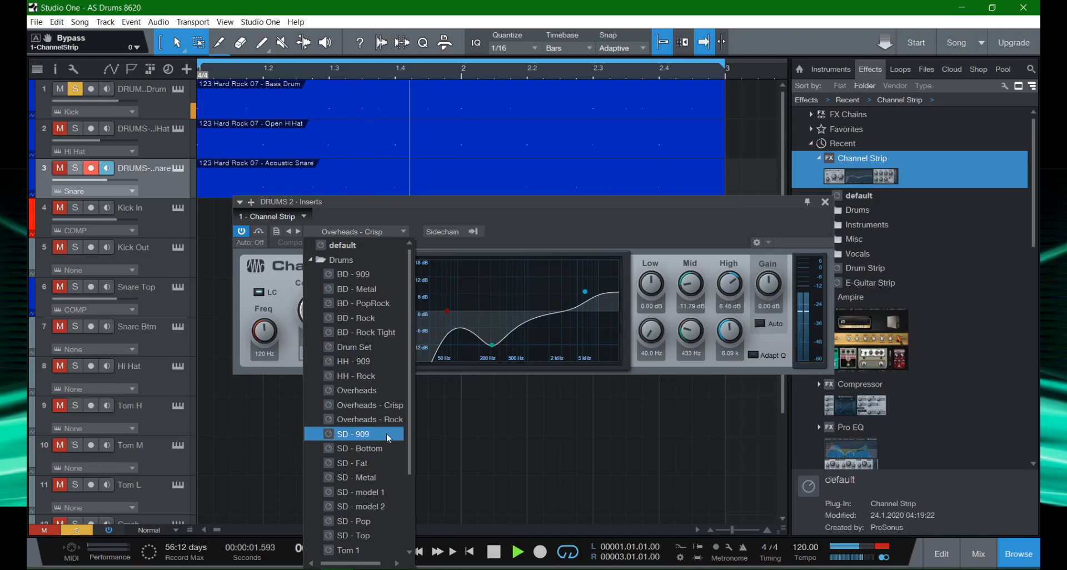
{"action": "left_click", "coordinate": [385, 421]}
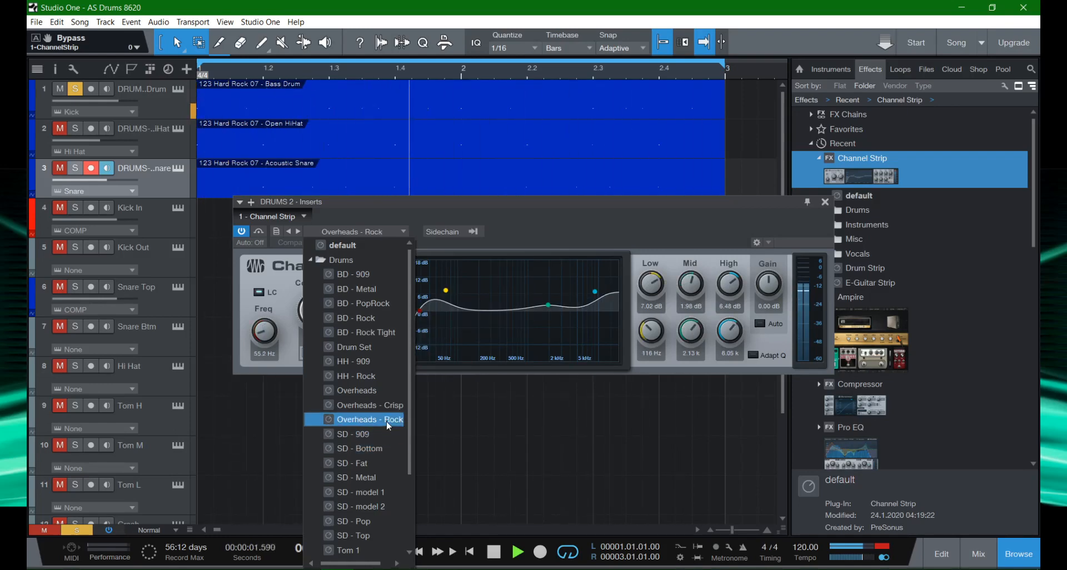
{"action": "left_click", "coordinate": [377, 506]}
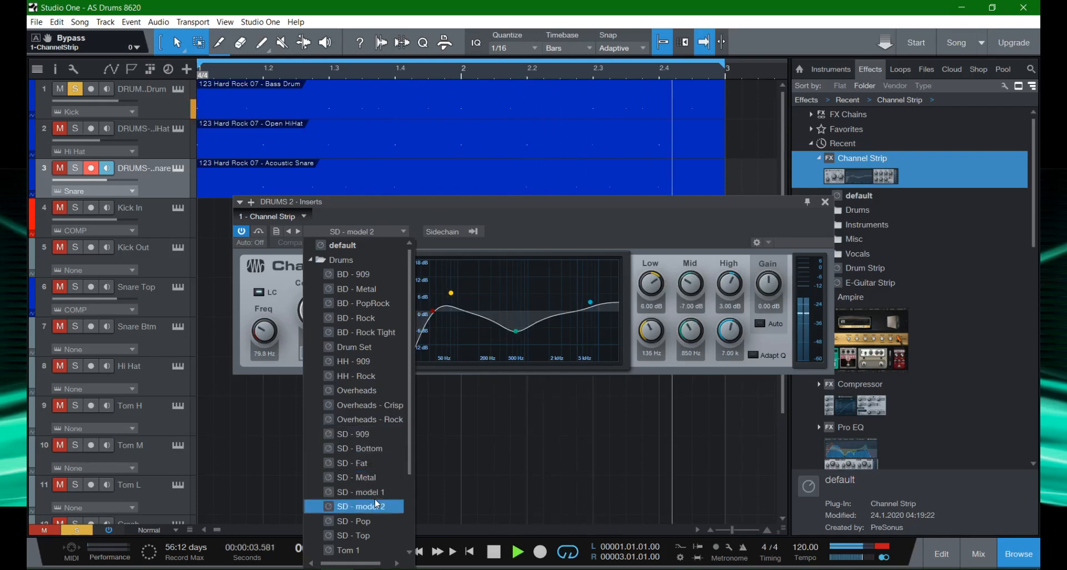
{"action": "scroll", "coordinate": [374, 500], "scroll_direction": "down", "scroll_amount": 1}
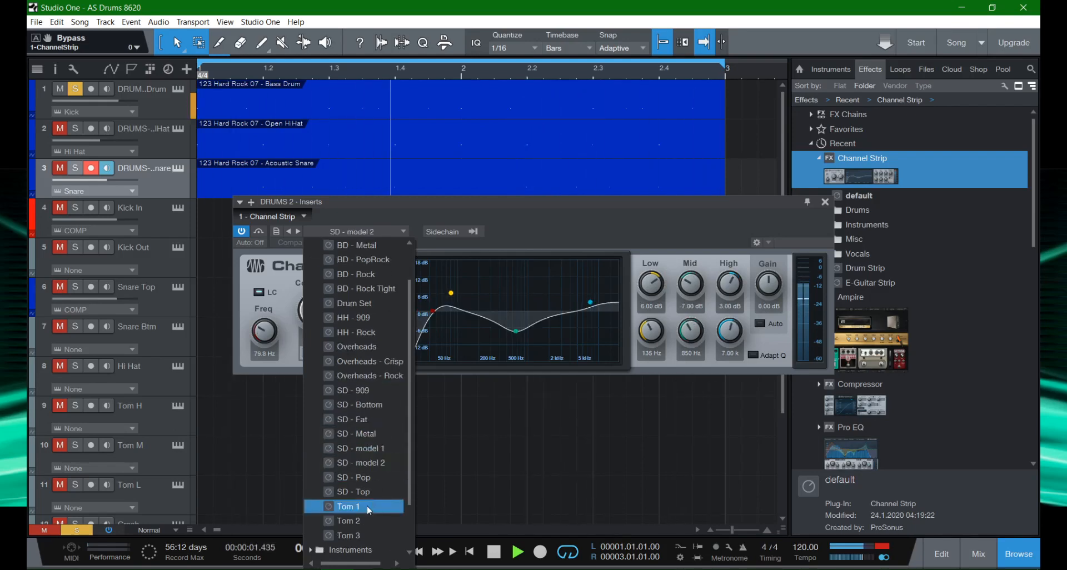
{"action": "left_click", "coordinate": [369, 507]}
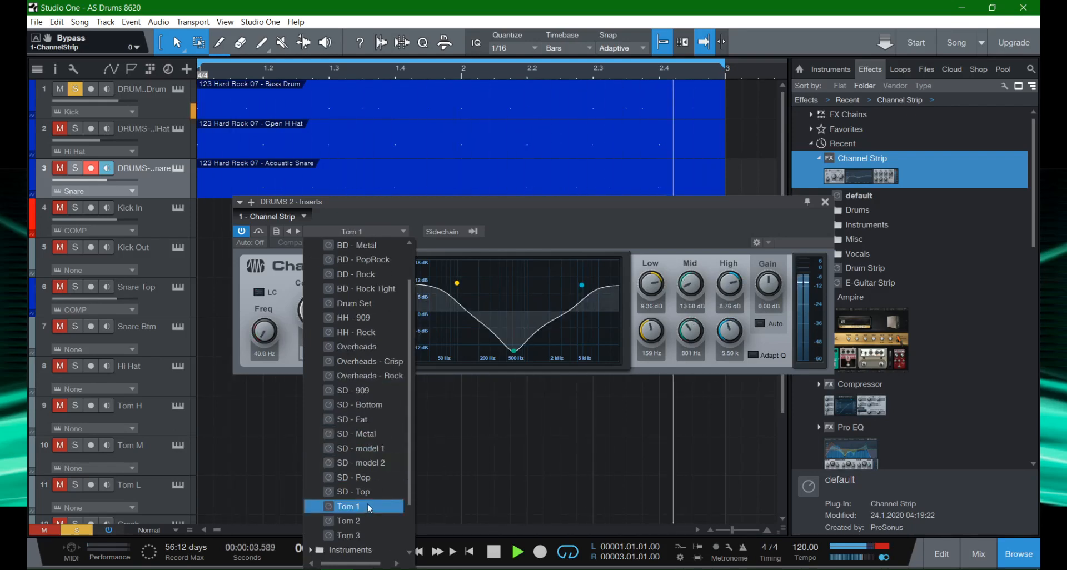
{"action": "left_click", "coordinate": [540, 229]}
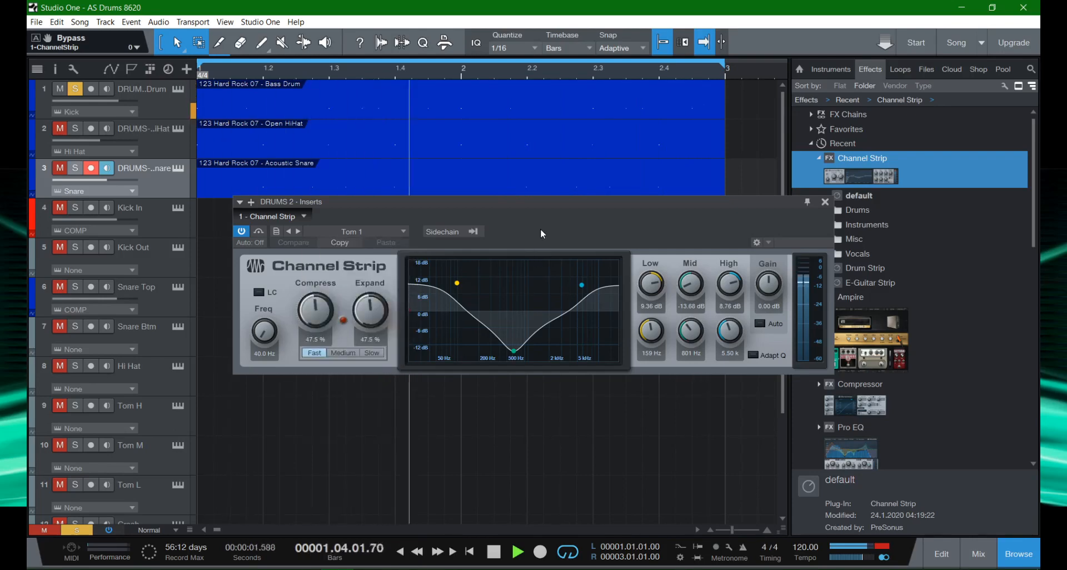
Compare the soloed Bass Drum with the Channel Strip bypassed and active, and stop playback.
{"action": "left_click", "coordinate": [261, 234]}
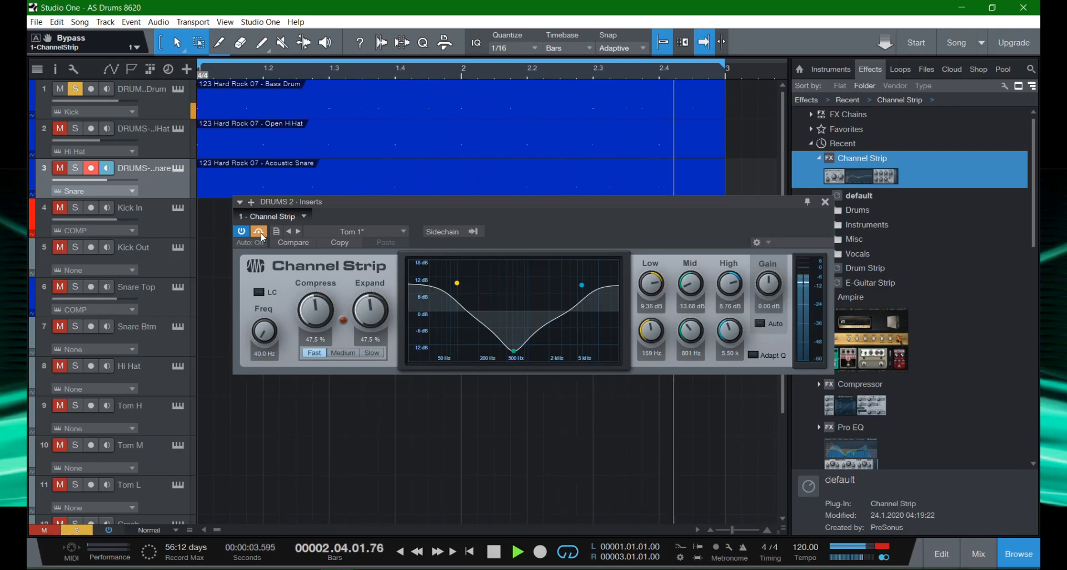
{"action": "left_click", "coordinate": [262, 236]}
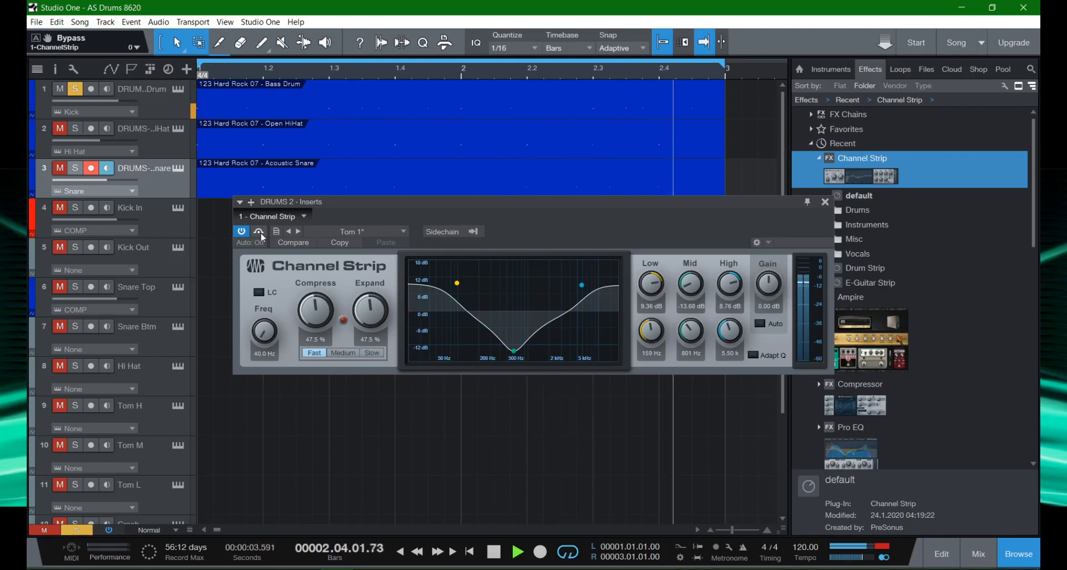
{"action": "key", "text": "space"}
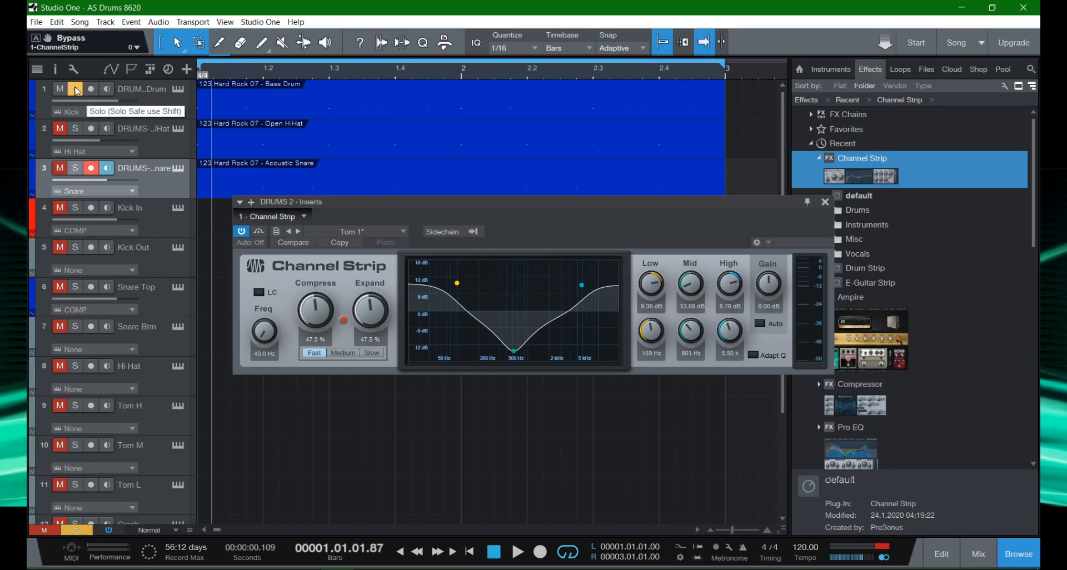
Unsolo the Bass Drum, unmute the Acoustic Snare, and play the full drum mix from the start of the song.
{"action": "left_click", "coordinate": [76, 90]}
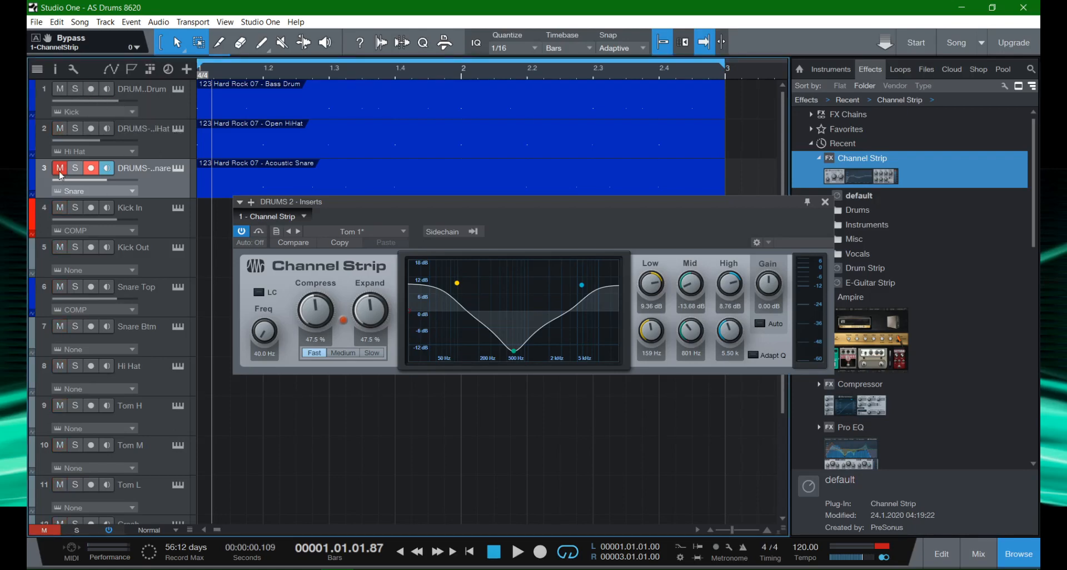
{"action": "key", "text": "comma"}
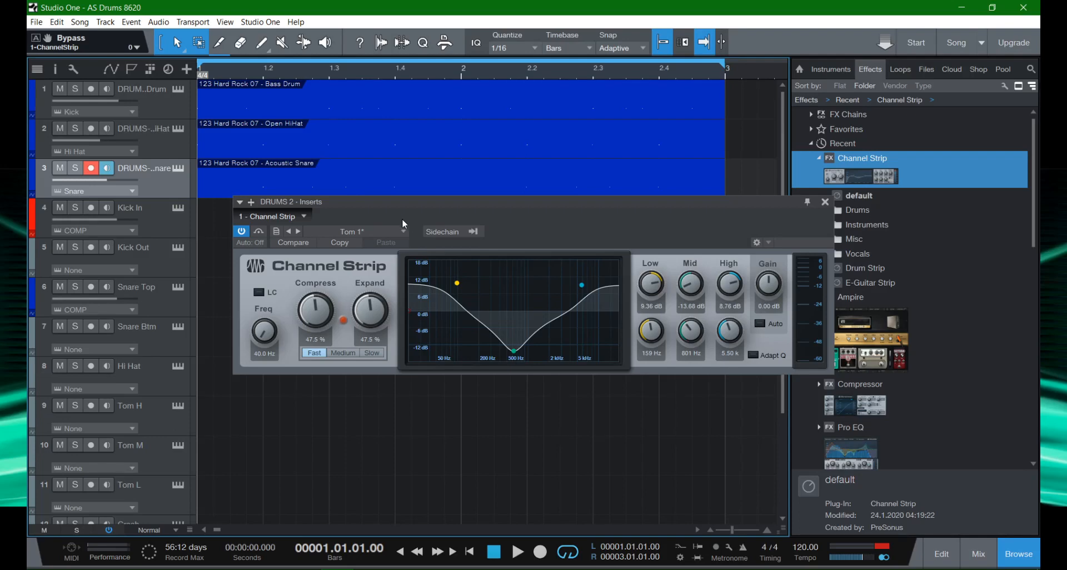
{"action": "key", "text": "space"}
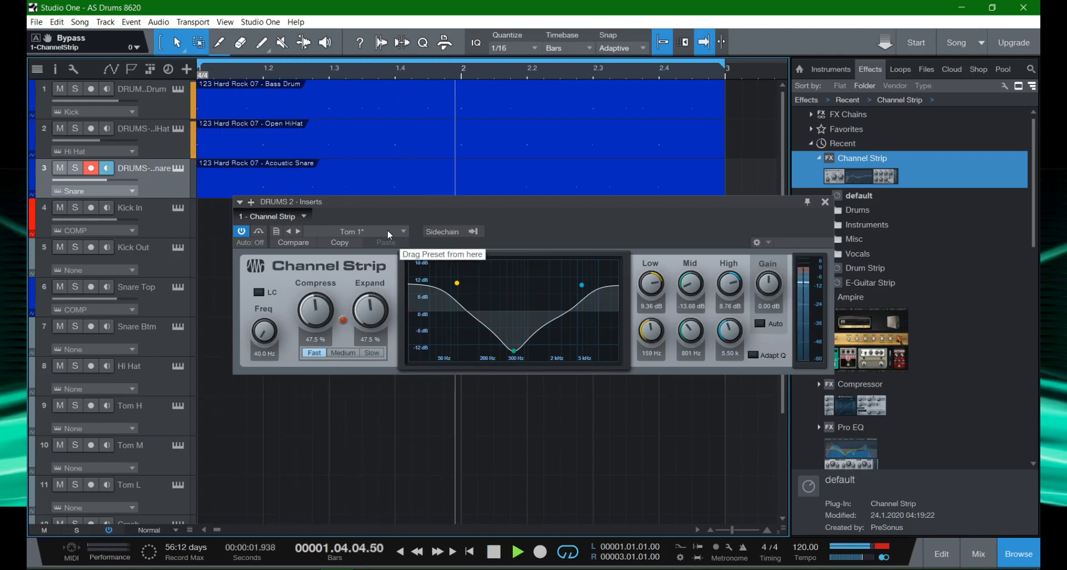
Audition the BD - Rock Tight preset in the full drum mix, load BD - Rock, and stop playback.
{"action": "left_click", "coordinate": [388, 233]}
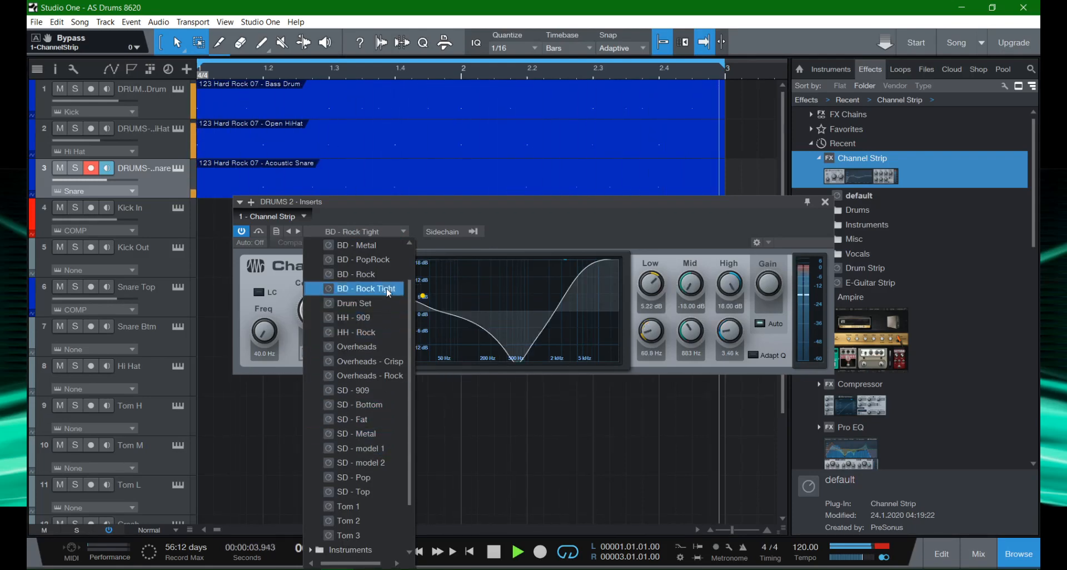
{"action": "left_click", "coordinate": [374, 272]}
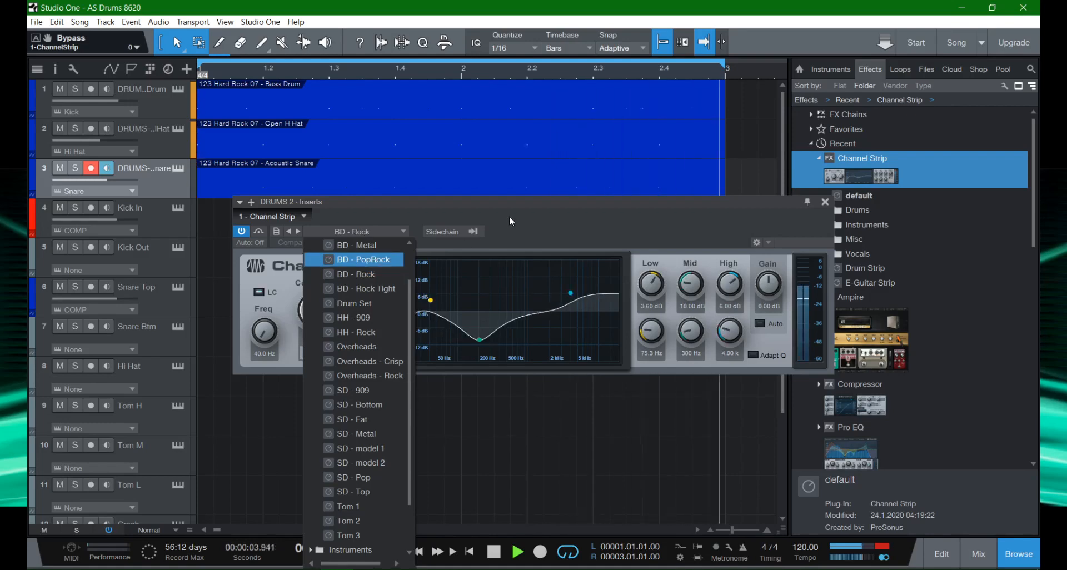
{"action": "key", "text": "space"}
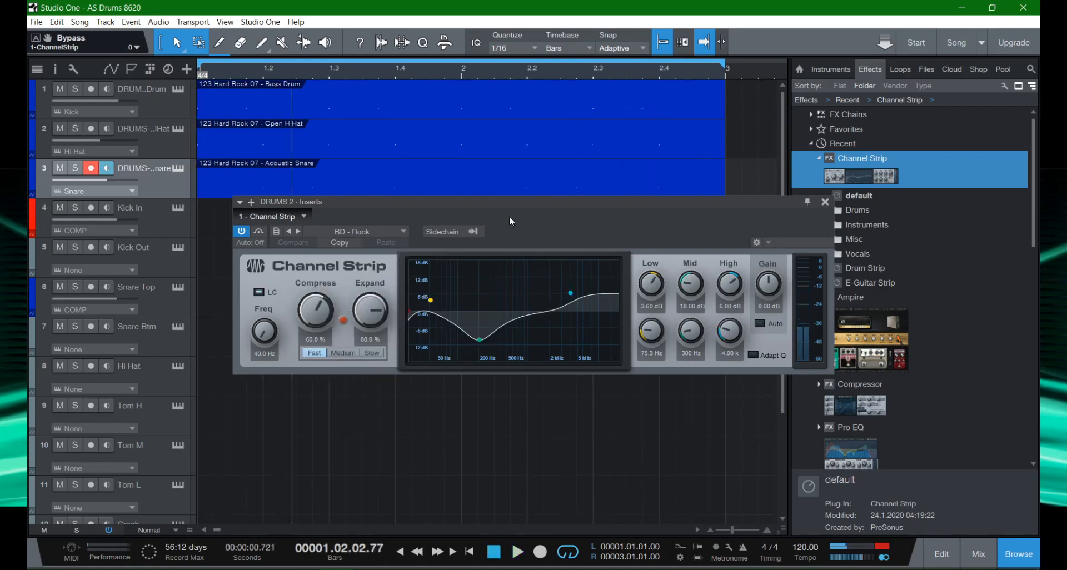
{"action": "left_click", "coordinate": [363, 231]}
{"action": "left_click", "coordinate": [362, 231]}
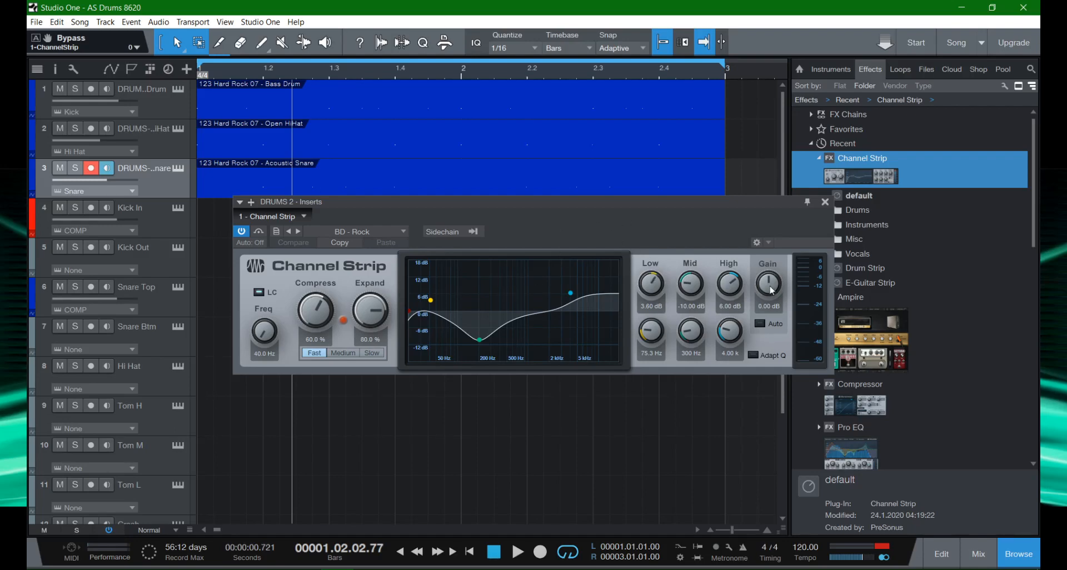
Try the Channel Strip's Gain at 1.80 dB and reset it, set Expand to 77% and Compress to 78.5%, and close the effect window.
{"action": "mouse_move", "coordinate": [771, 290]}
{"action": "left_mouse_down"}
{"action": "mouse_move", "coordinate": [770, 273]}
{"action": "mouse_move", "coordinate": [771, 290]}
{"action": "left_mouse_up"}
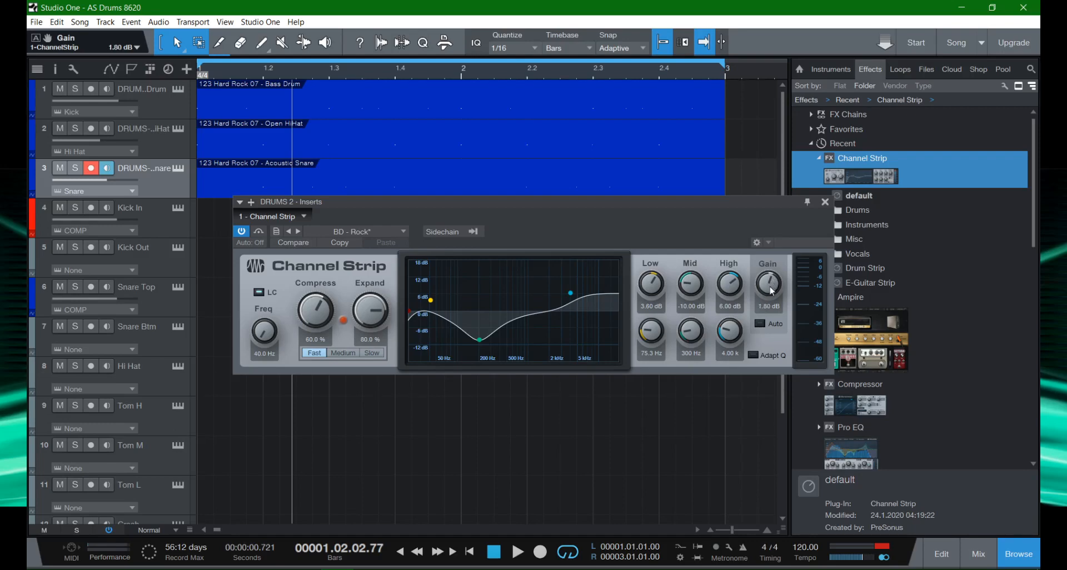
{"action": "left_click", "coordinate": [771, 290], "text": "ctrl"}
{"action": "left_click_drag", "start_coordinate": [369, 307], "coordinate": [370, 389]}
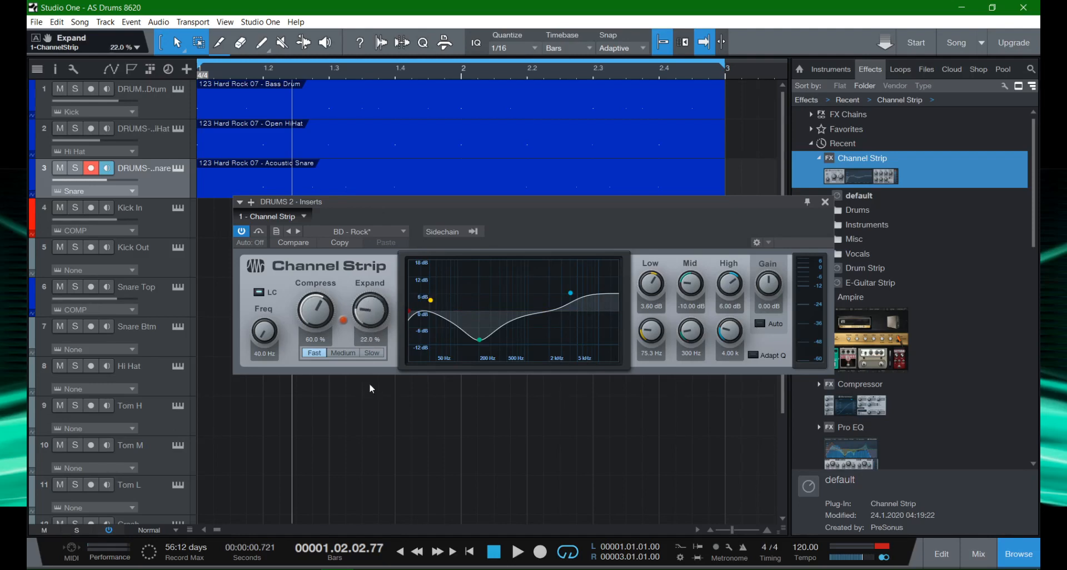
{"action": "left_click", "coordinate": [368, 305], "text": "ctrl"}
{"action": "left_click_drag", "start_coordinate": [367, 309], "coordinate": [362, 245]}
{"action": "left_click", "coordinate": [309, 314], "text": "ctrl"}
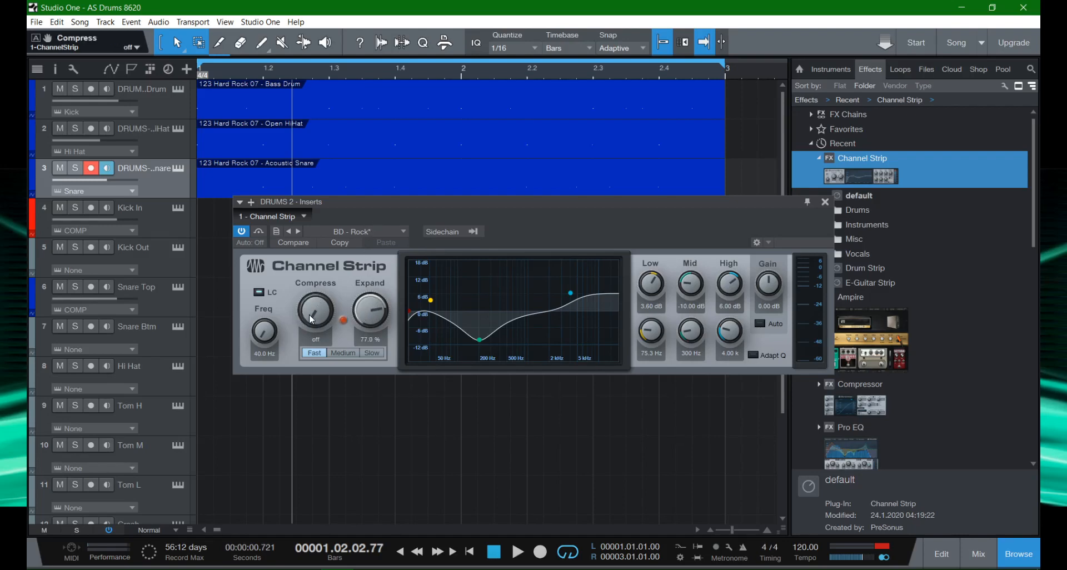
{"action": "left_click_drag", "start_coordinate": [309, 315], "coordinate": [310, 290]}
{"action": "left_click", "coordinate": [825, 203]}
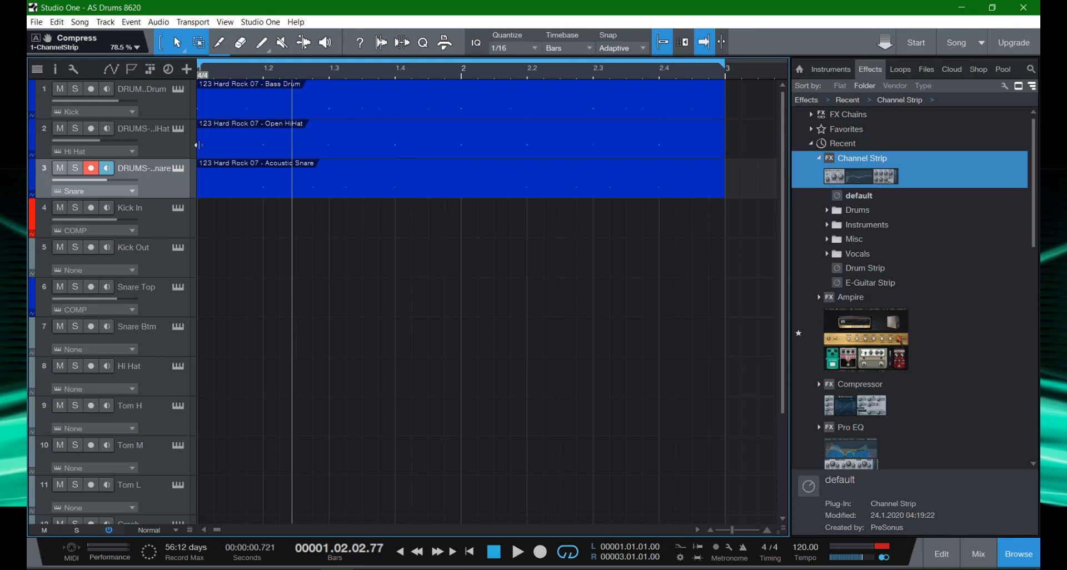
Show the mixer and toggle the Channel Strip insert on the DRUMS 2 channel off and on again.
{"action": "key", "text": "F2"}
{"action": "key", "text": "F2"}
{"action": "key", "text": "F3"}
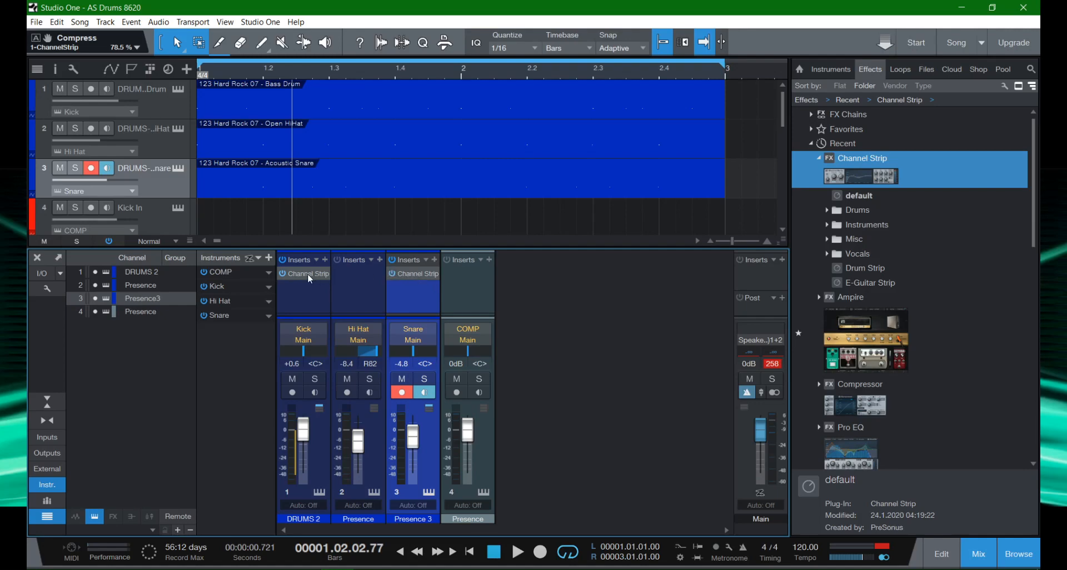
{"action": "left_click", "coordinate": [283, 274]}
{"action": "left_click", "coordinate": [284, 276]}
{"action": "left_click", "coordinate": [283, 275]}
{"action": "left_click", "coordinate": [284, 275]}
{"action": "right_click", "coordinate": [299, 274]}
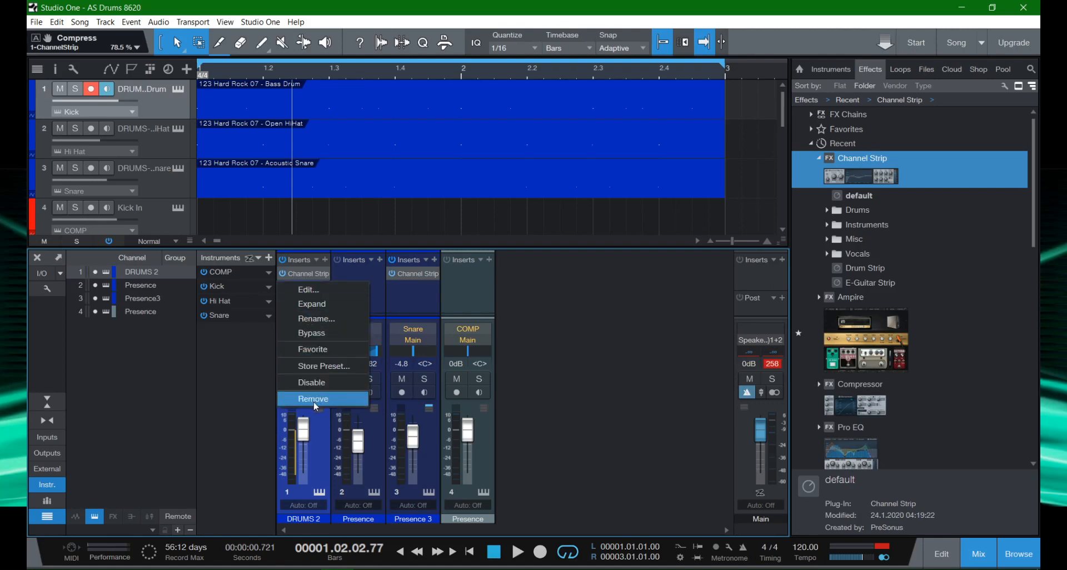
{"action": "left_click", "coordinate": [529, 301]}
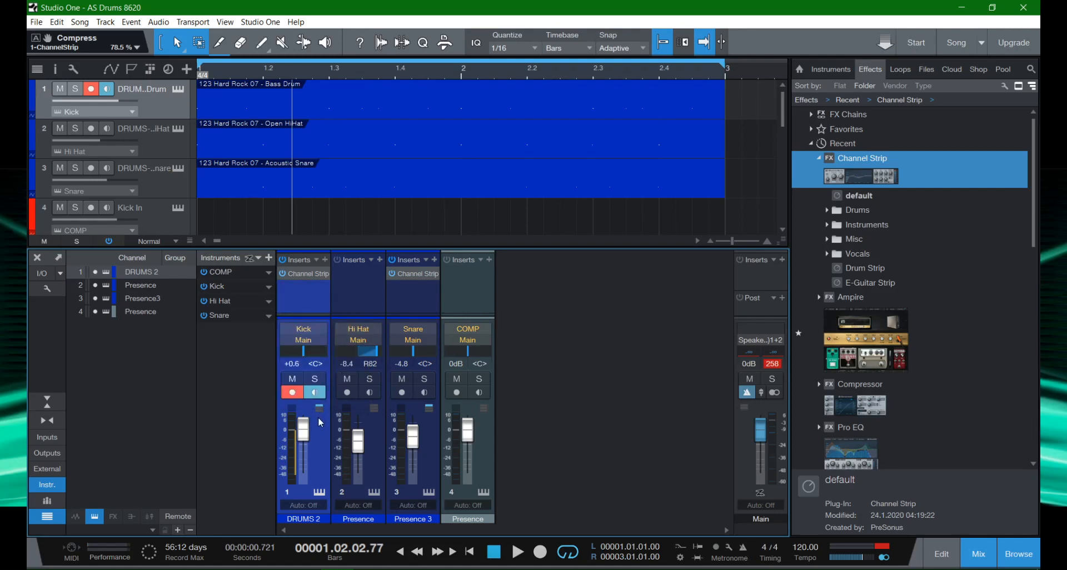
{"action": "mouse_move", "coordinate": [319, 418]}
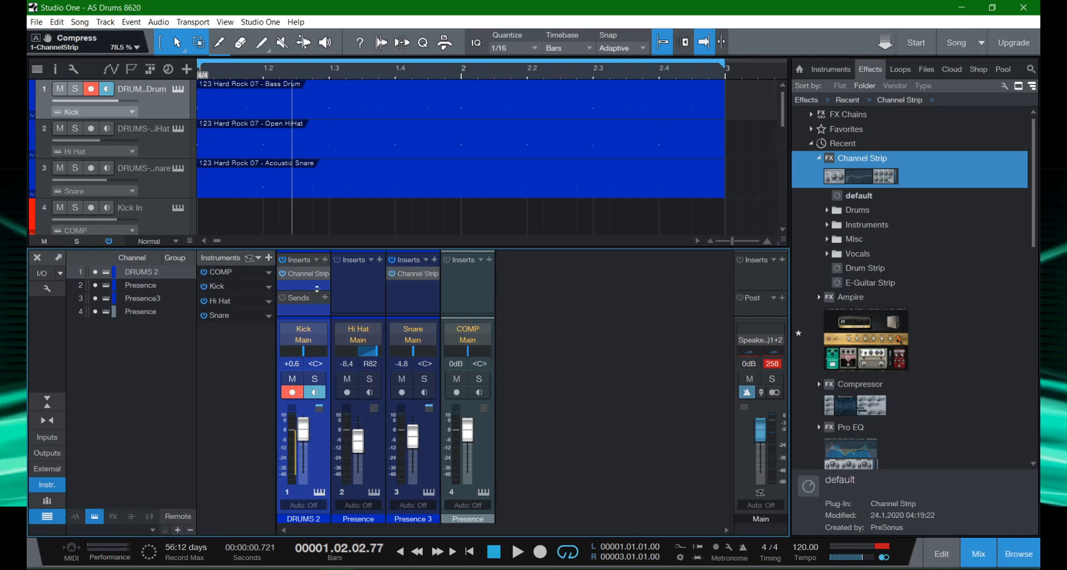
{"action": "right_click", "coordinate": [317, 415]}
{"action": "left_click", "coordinate": [320, 422]}
{"action": "left_click", "coordinate": [59, 435]}
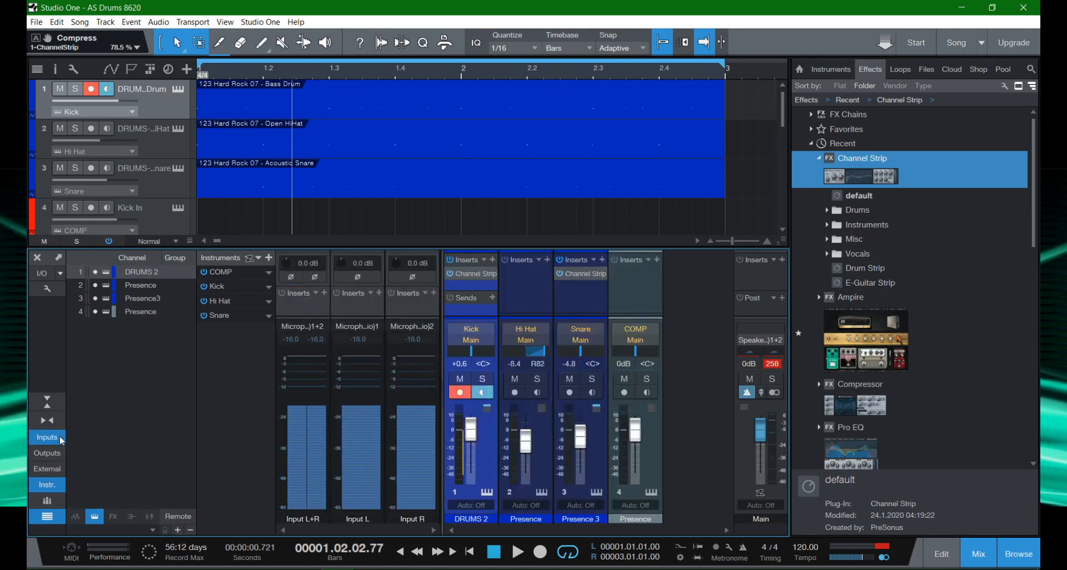
{"action": "left_click", "coordinate": [59, 435]}
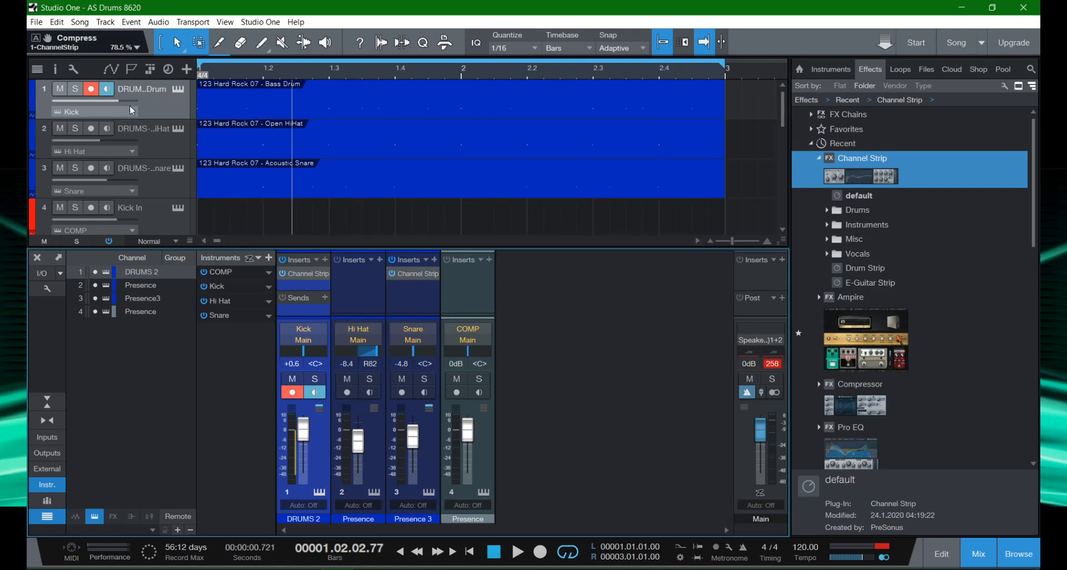
Remove the Channel Strip inserts from the DRUMS 2 and Presence 3 channels.
{"action": "right_click", "coordinate": [309, 277]}
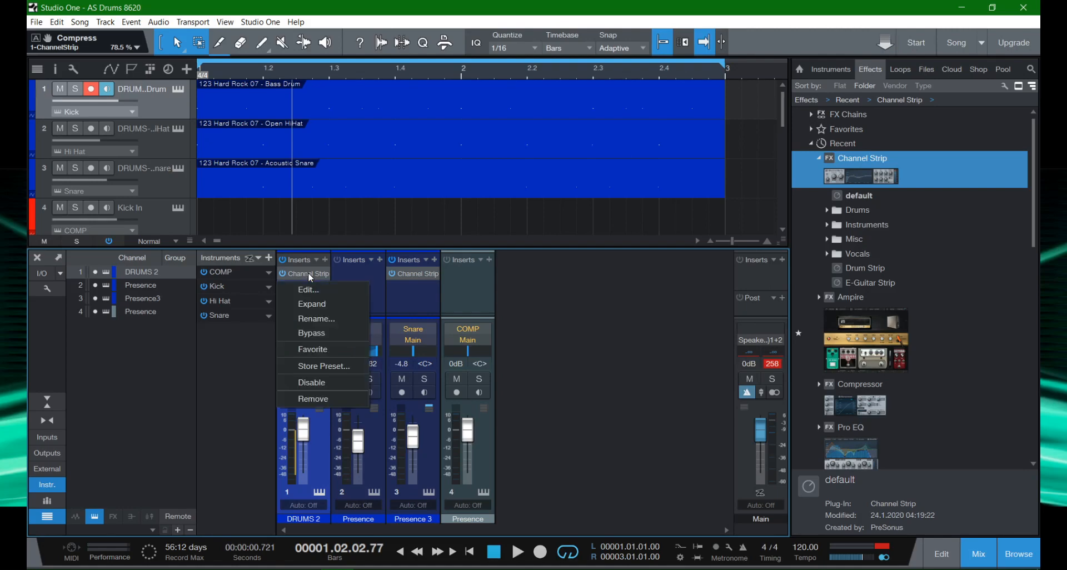
{"action": "left_click", "coordinate": [313, 399]}
{"action": "left_click", "coordinate": [411, 274]}
{"action": "right_click", "coordinate": [411, 274]}
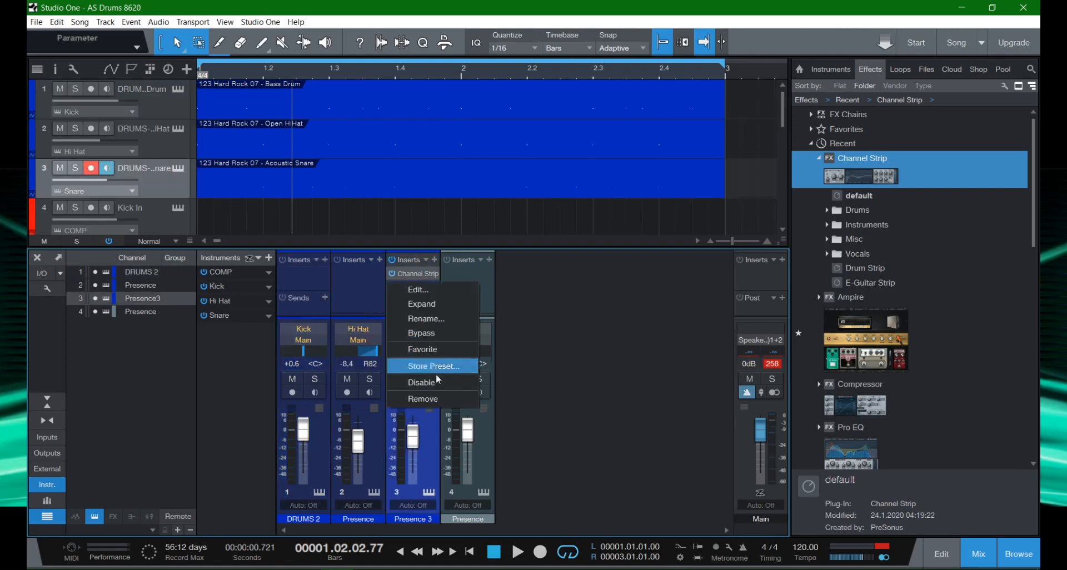
{"action": "left_click", "coordinate": [430, 398]}
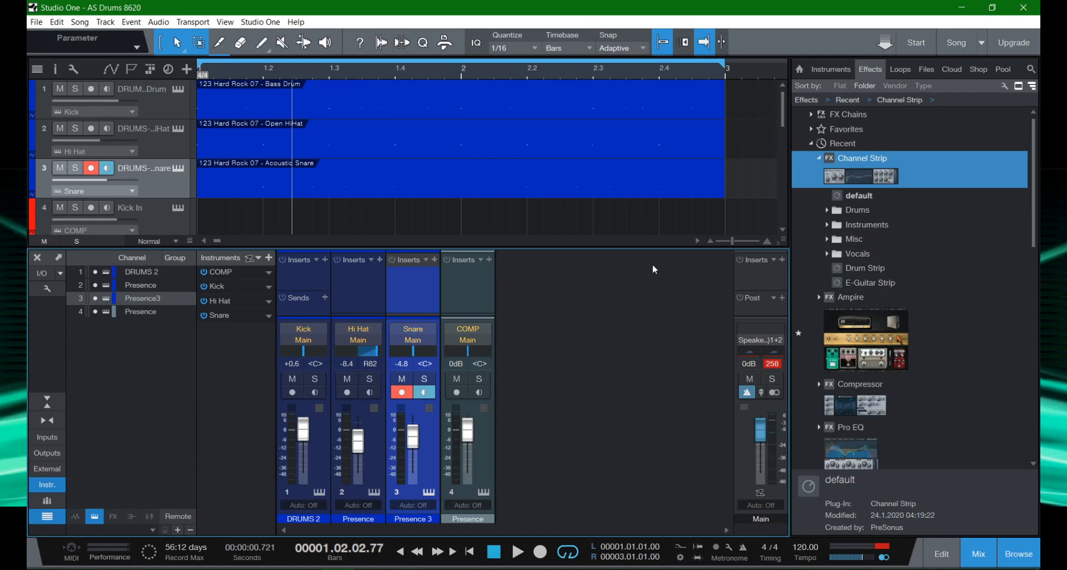
Return the playhead to the song start, reset the Hi Hat channel's pan to center, and hide the mixer.
{"action": "key", "text": "comma"}
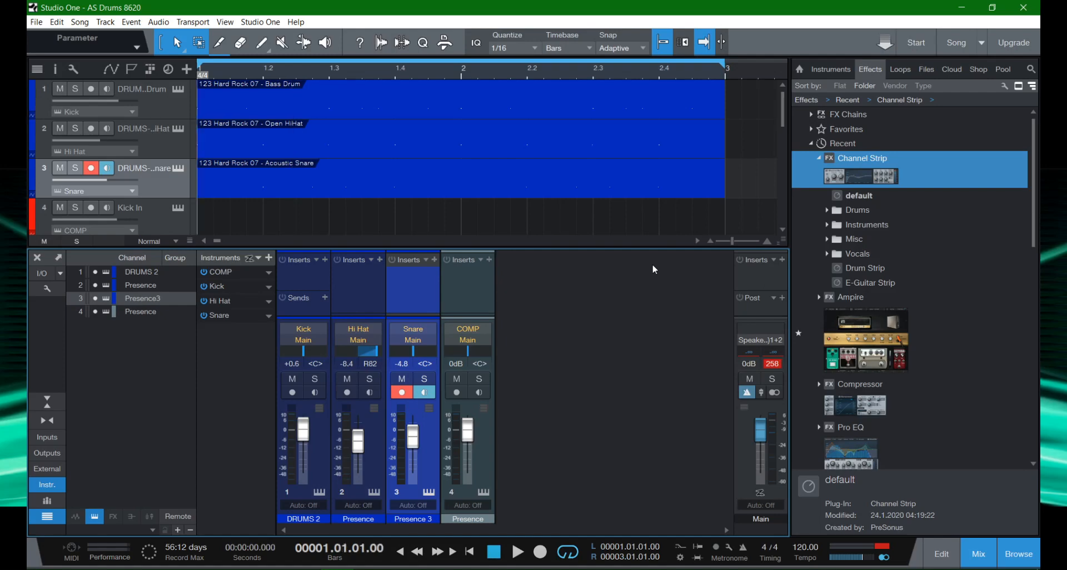
{"action": "left_click", "coordinate": [359, 352], "text": "ctrl"}
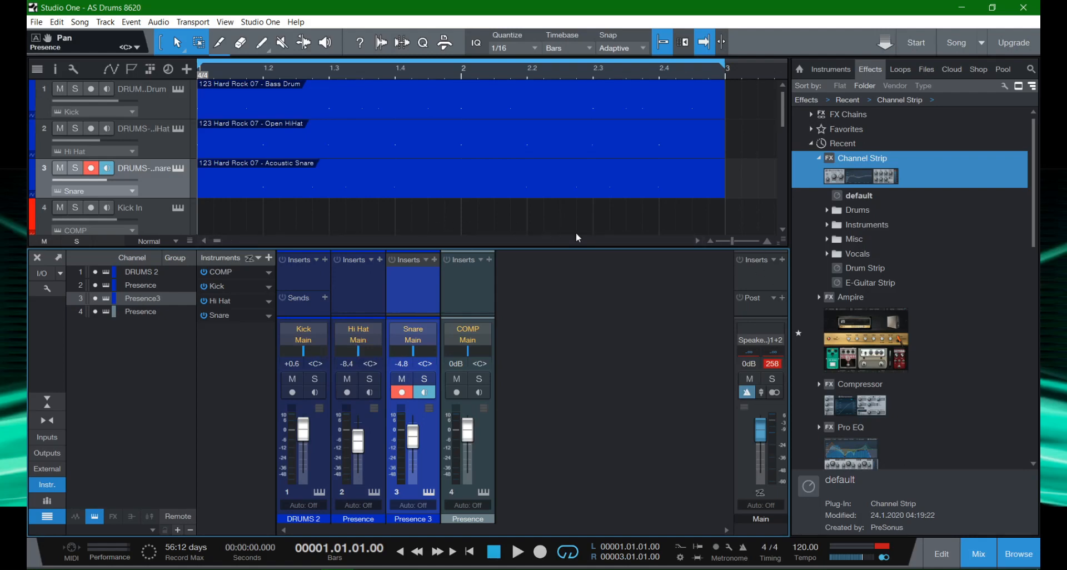
{"action": "key", "text": "F3"}
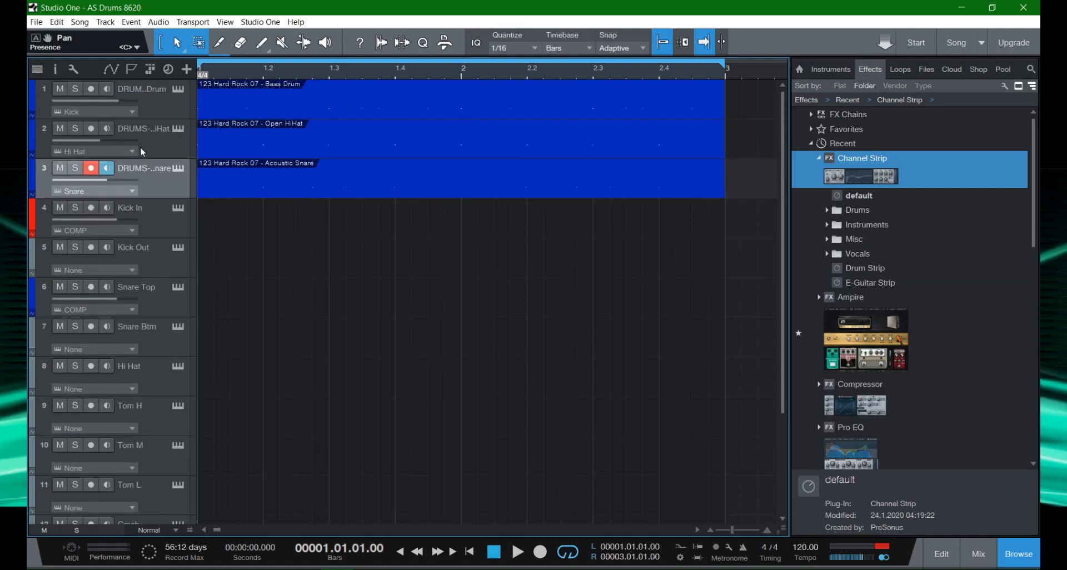
Try deleting the three Hard Rock drum events and their DRUMS tracks, and undo both deletions.
{"action": "left_click", "coordinate": [300, 186]}
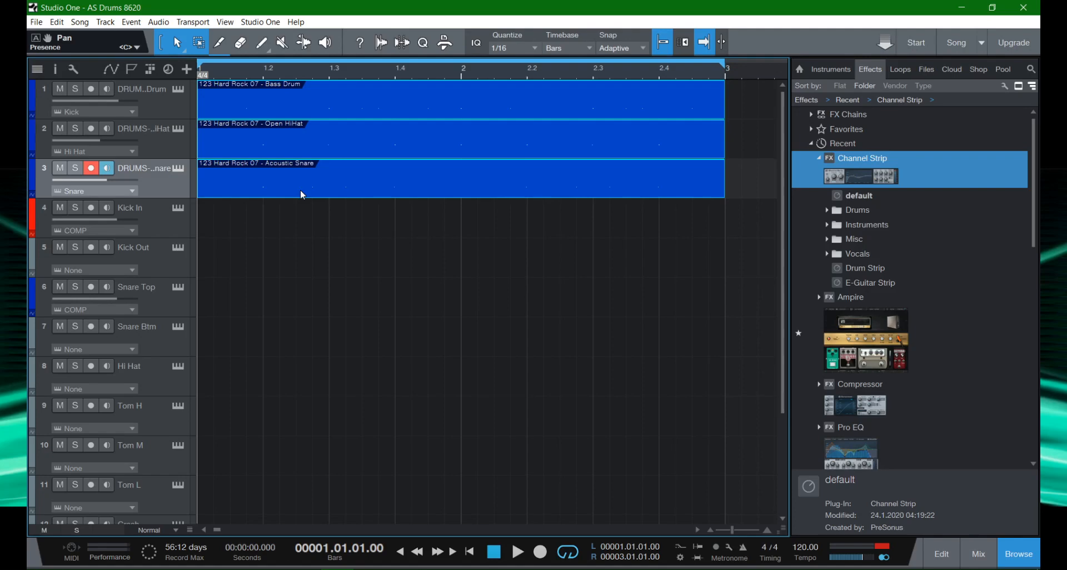
{"action": "key", "text": "Delete"}
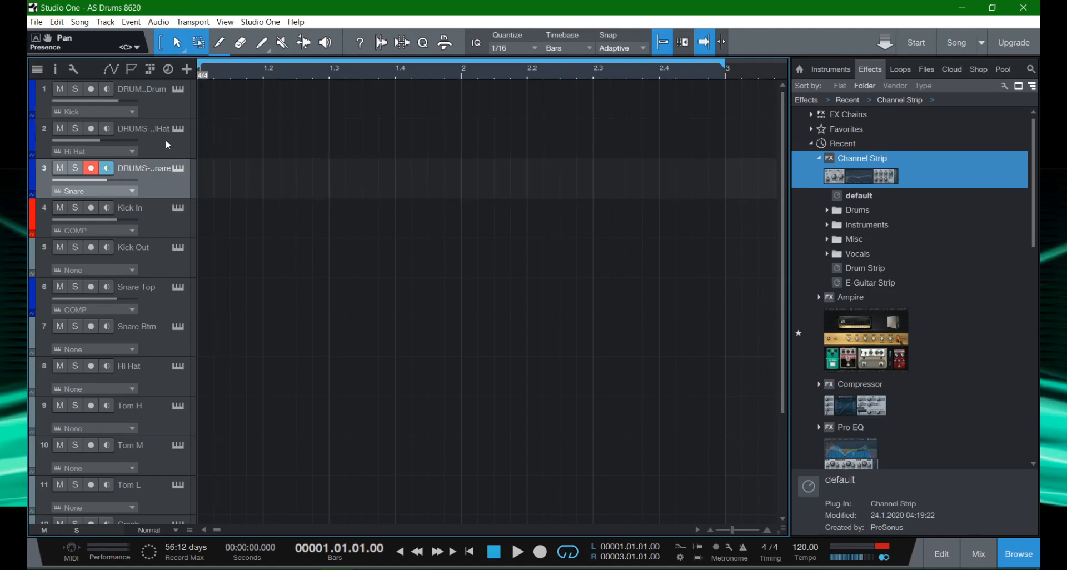
{"action": "left_click", "coordinate": [155, 102], "text": "shift"}
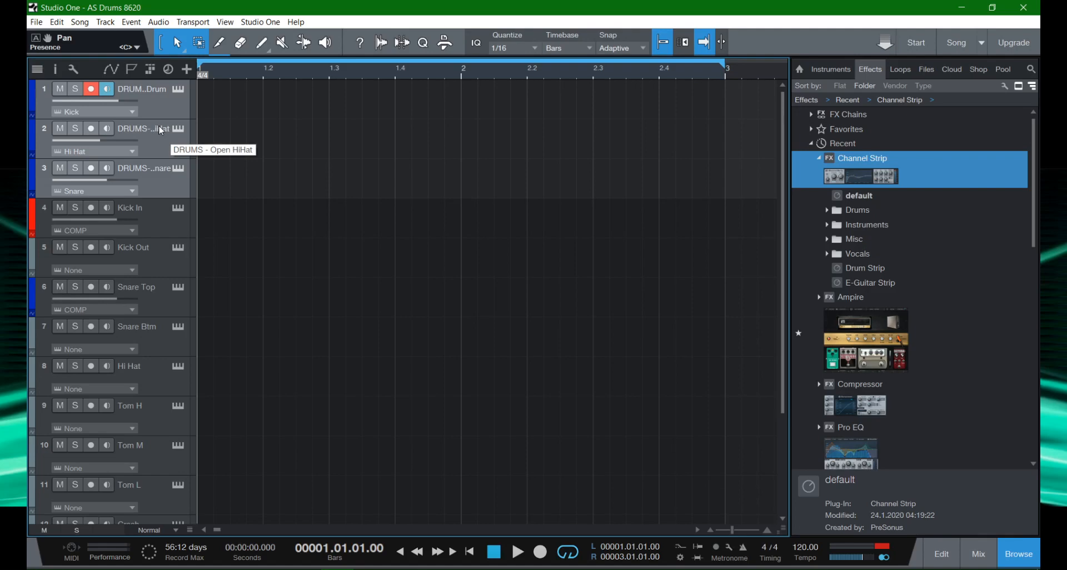
{"action": "key", "text": "Delete"}
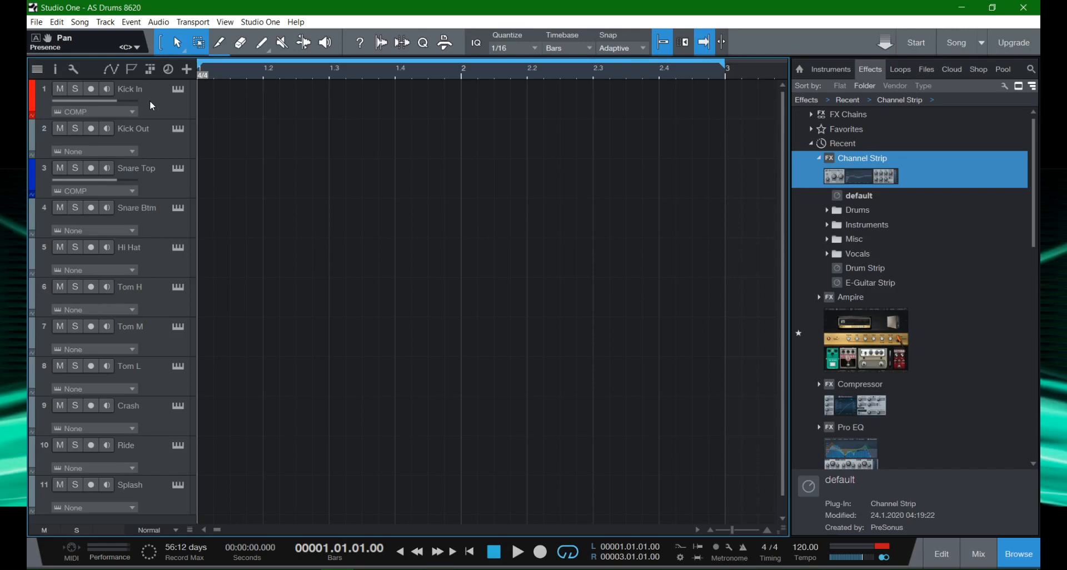
{"action": "key", "text": "ctrl+z"}
{"action": "key", "text": "ctrl+z"}
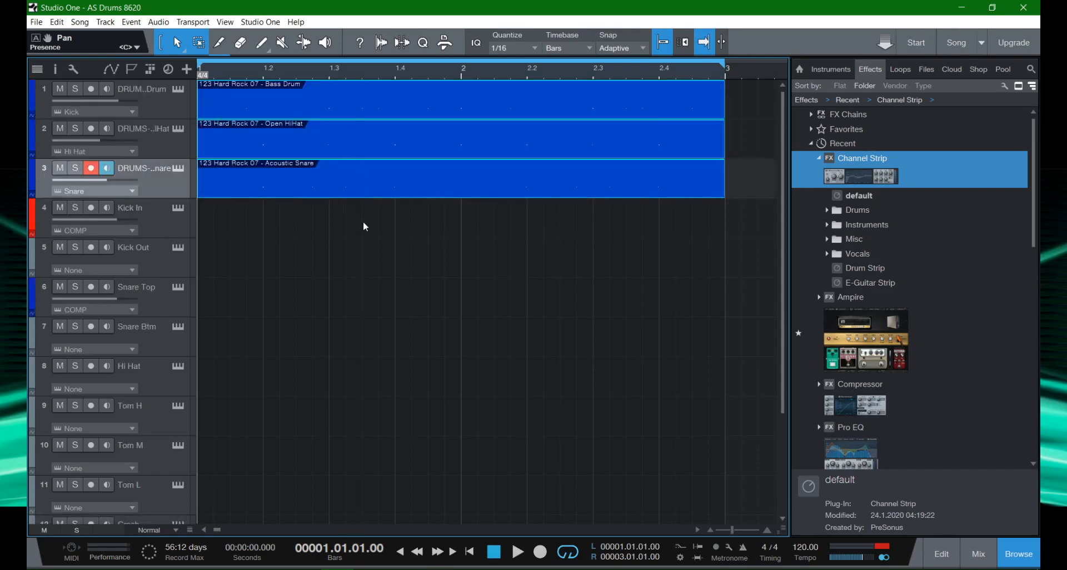
{"action": "left_click", "coordinate": [364, 225]}
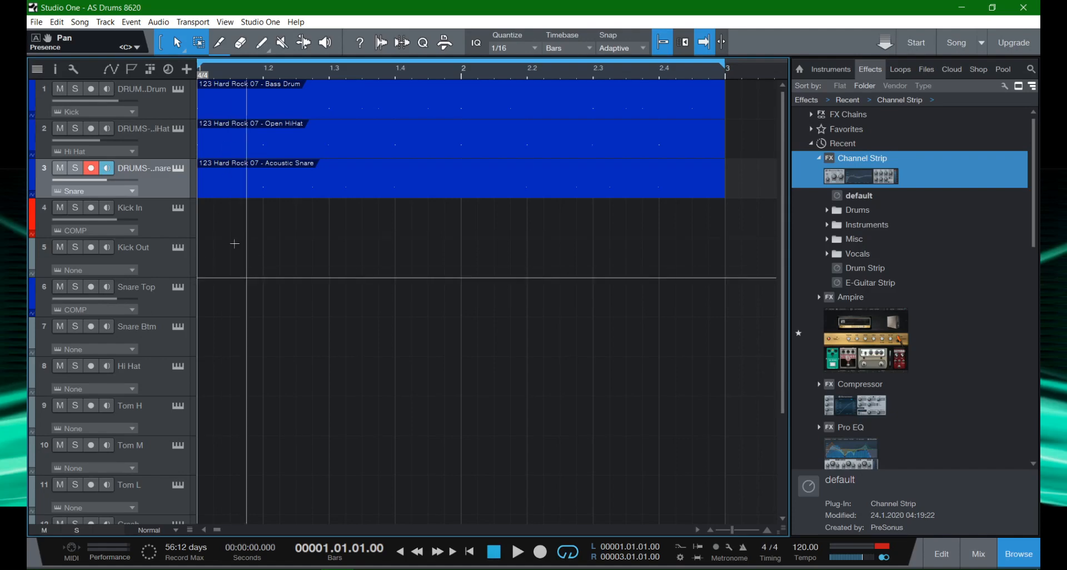
Create a part on the Kick In track across the loop range and paste a copy of the Bass Drum event over it.
{"action": "double_click", "coordinate": [203, 219]}
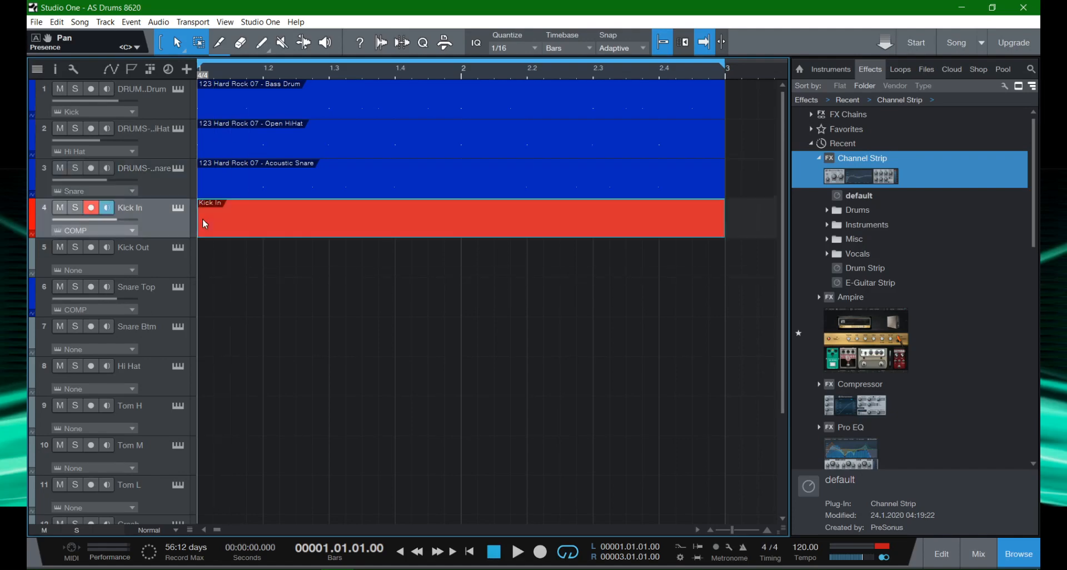
{"action": "left_click", "coordinate": [295, 107]}
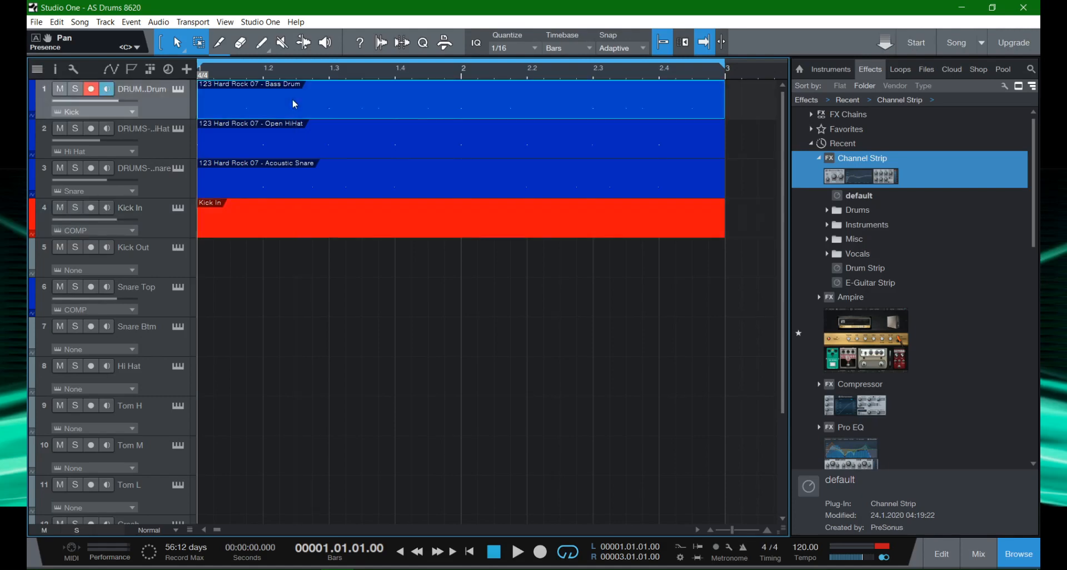
{"action": "left_click", "coordinate": [268, 219]}
{"action": "key", "text": "ctrl+v"}
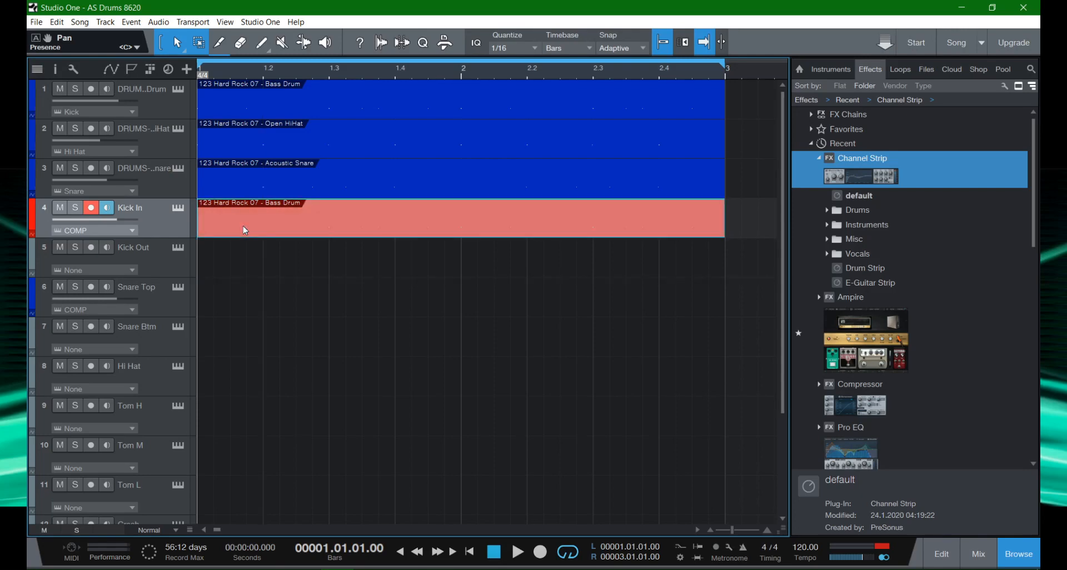
Merge the pasted Bass Drum copy with the part on the Kick In track.
{"action": "key", "text": "ctrl+z"}
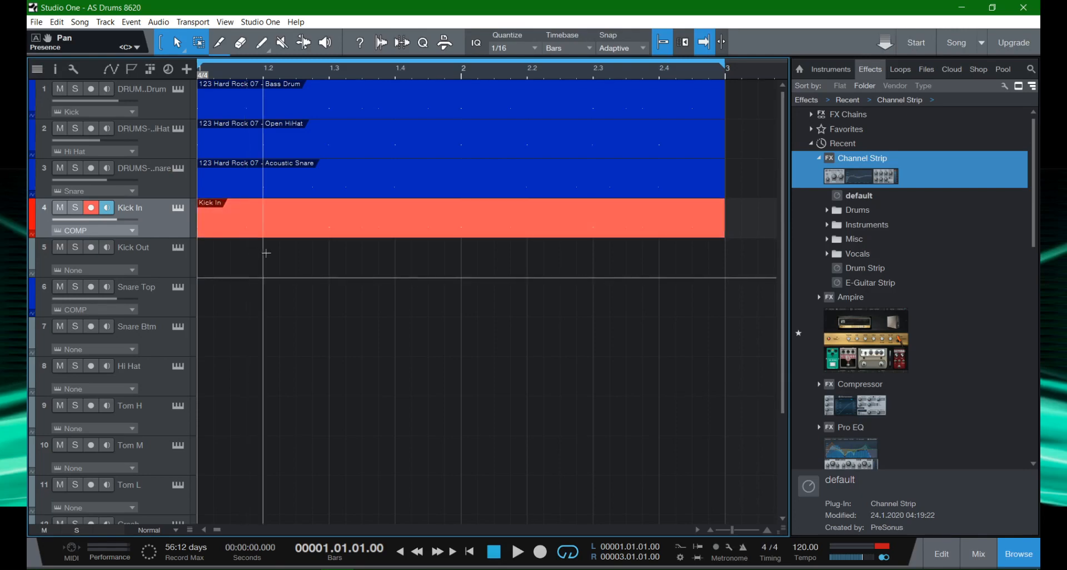
{"action": "key", "text": "e"}
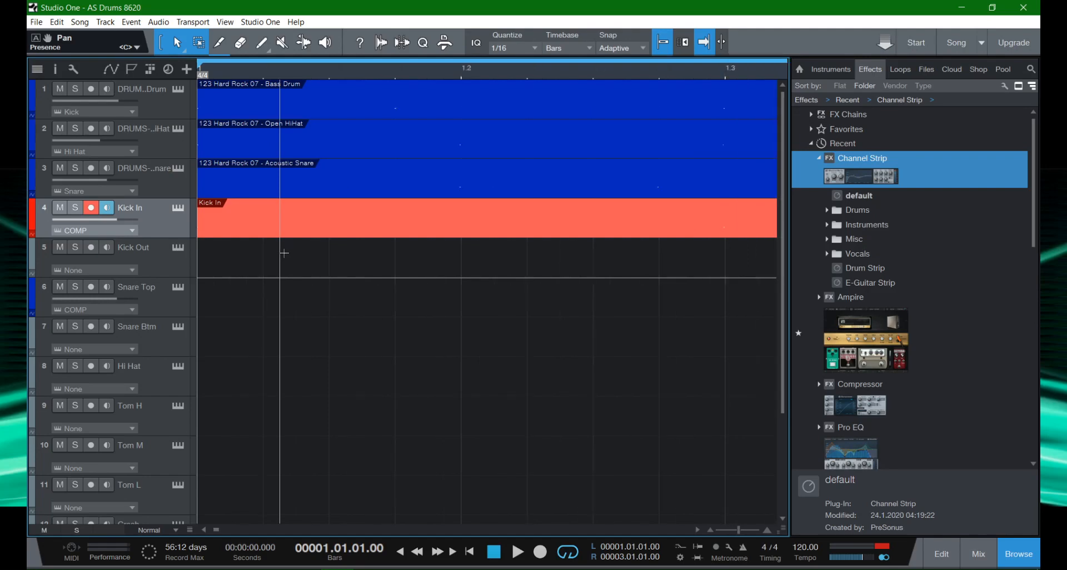
{"action": "key", "text": "w"}
{"action": "key", "text": "w"}
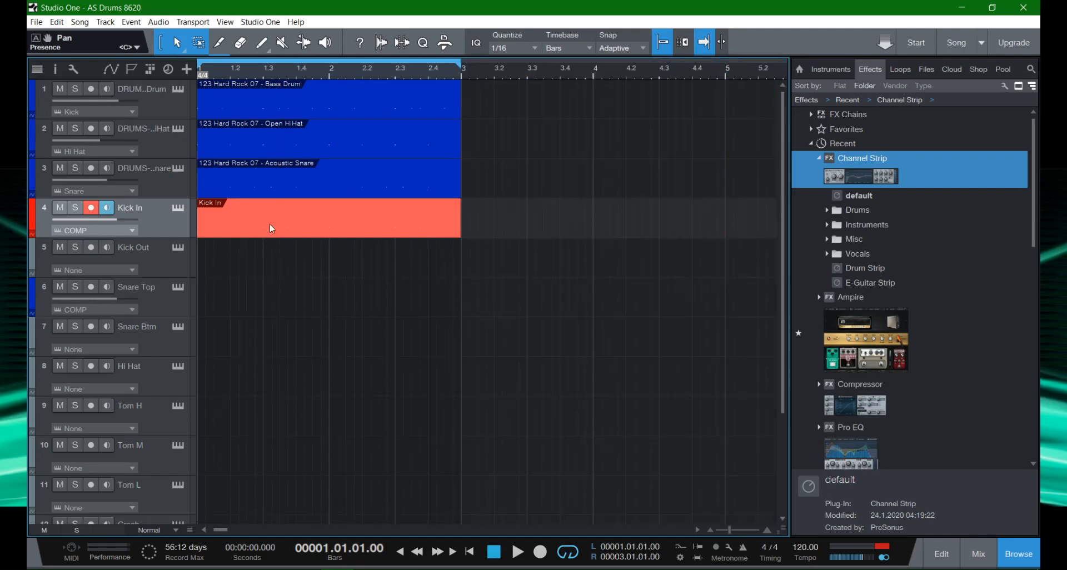
Undo the merge on the Kick In track and merge the two overlapping events again.
{"action": "right_click", "coordinate": [270, 225]}
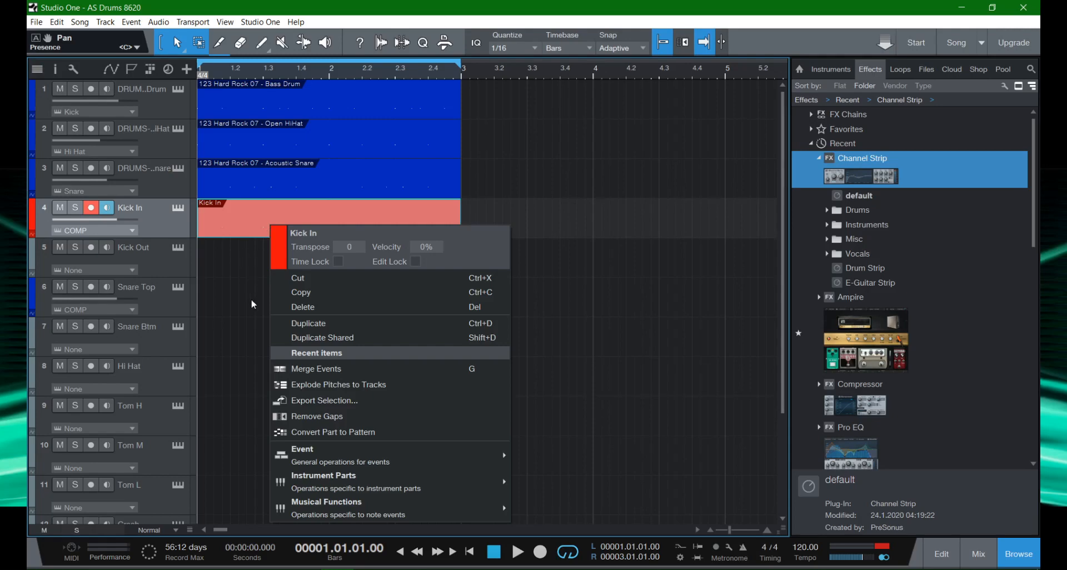
{"action": "left_click", "coordinate": [220, 275]}
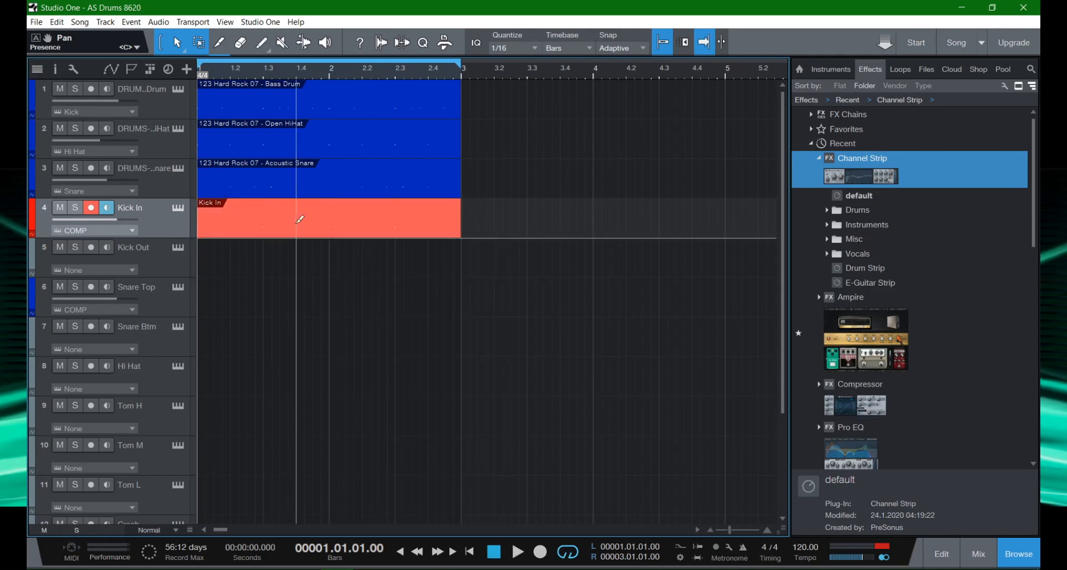
{"action": "key", "text": "ctrl+v"}
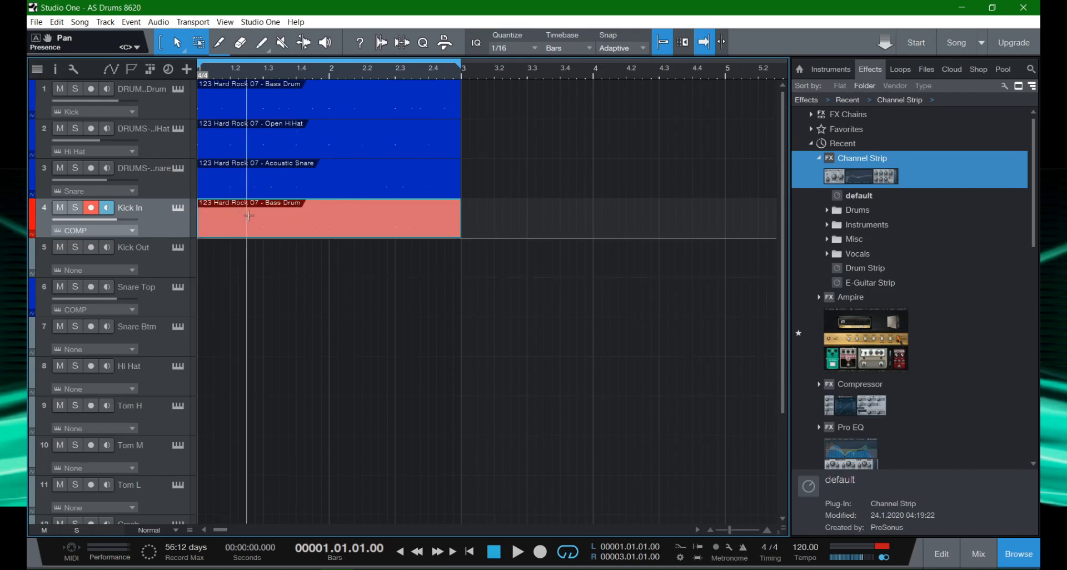
{"action": "key", "text": "ctrl+z"}
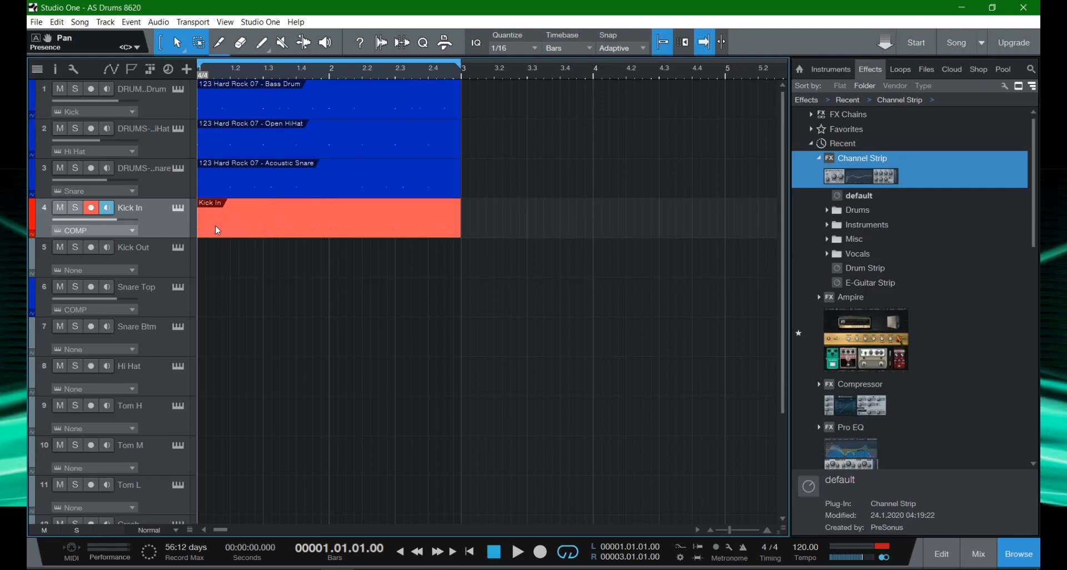
Look up the Merge Events command and its shortcut among the Kick In event's operations.
{"action": "right_click", "coordinate": [234, 226]}
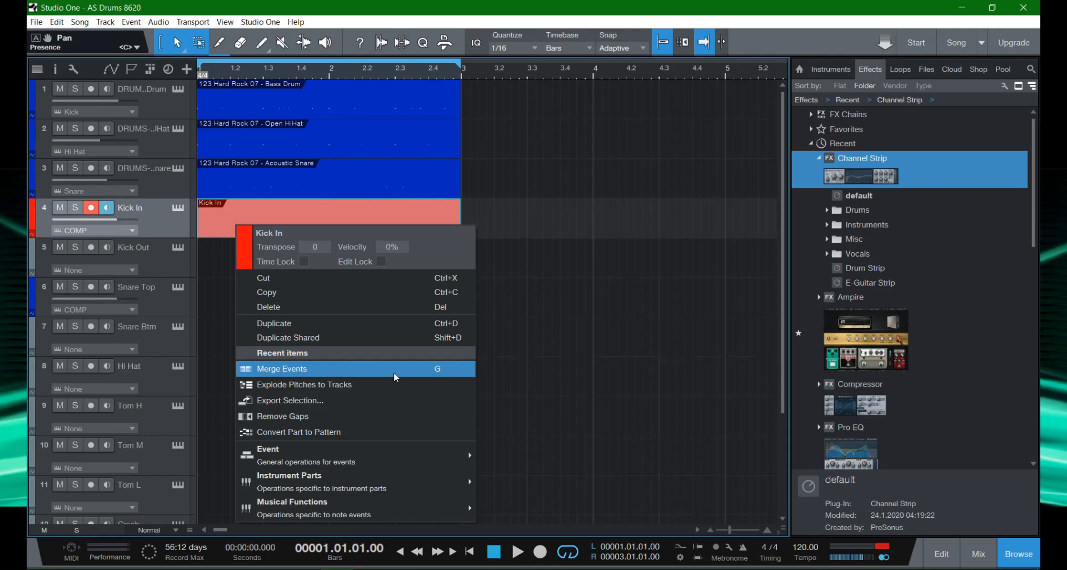
{"action": "left_click", "coordinate": [527, 312]}
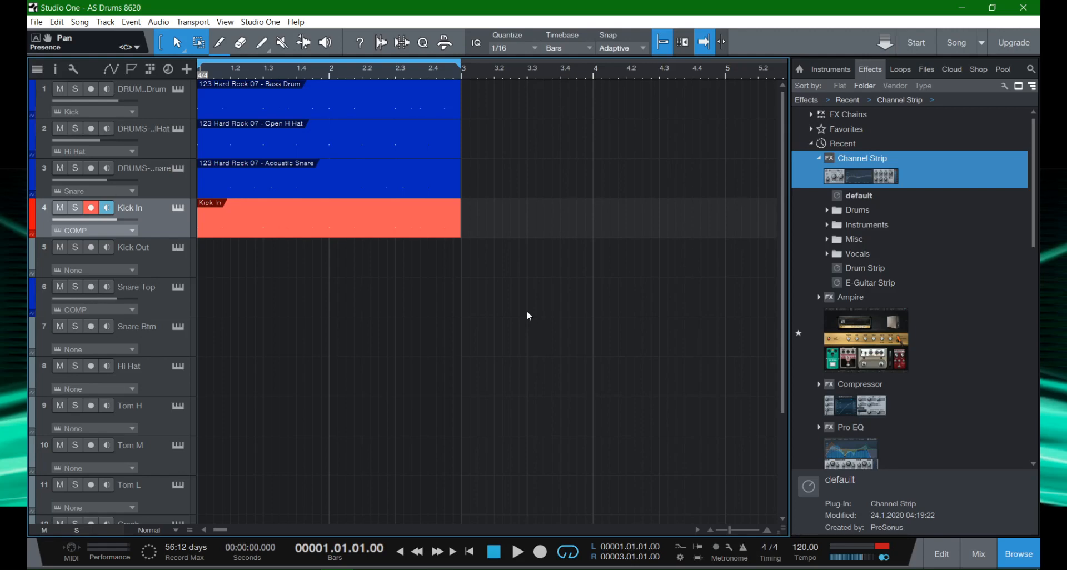
{"action": "right_click", "coordinate": [286, 222]}
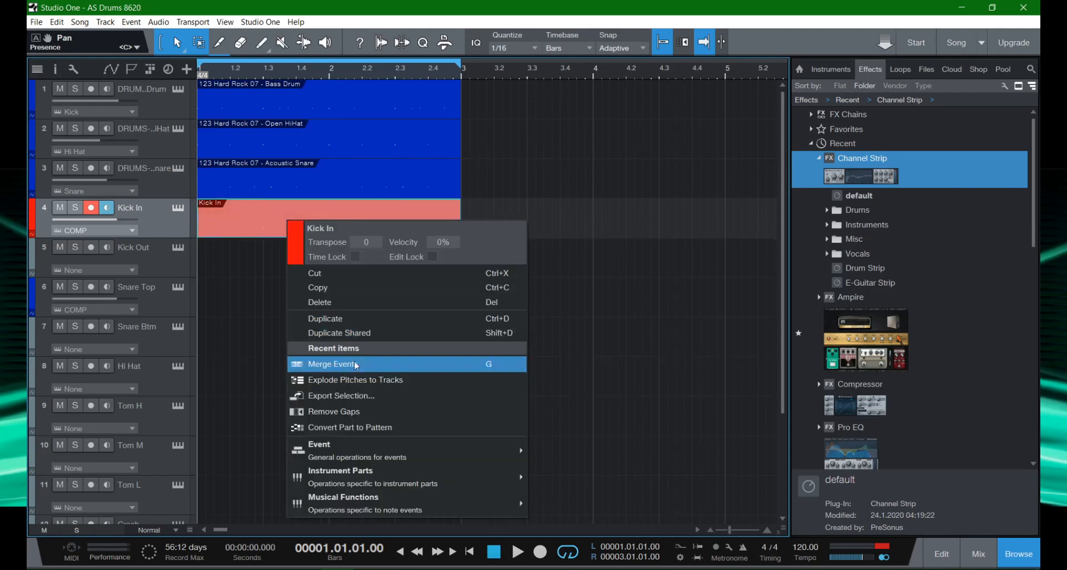
{"action": "left_click", "coordinate": [241, 256]}
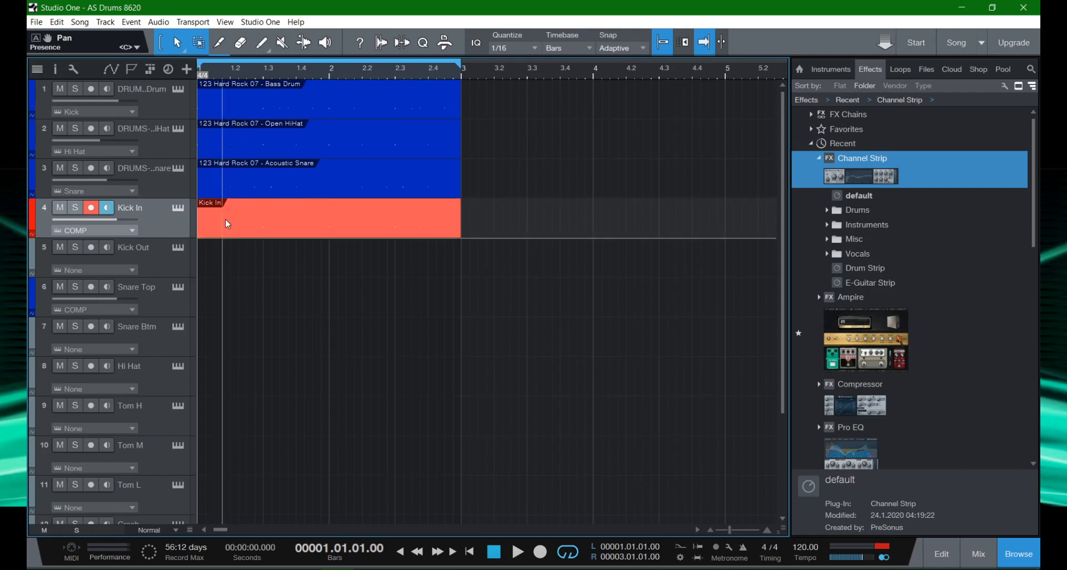
Rename the third track as Acoustic Snare and apply the track name to its event.
{"action": "double_click", "coordinate": [161, 168]}
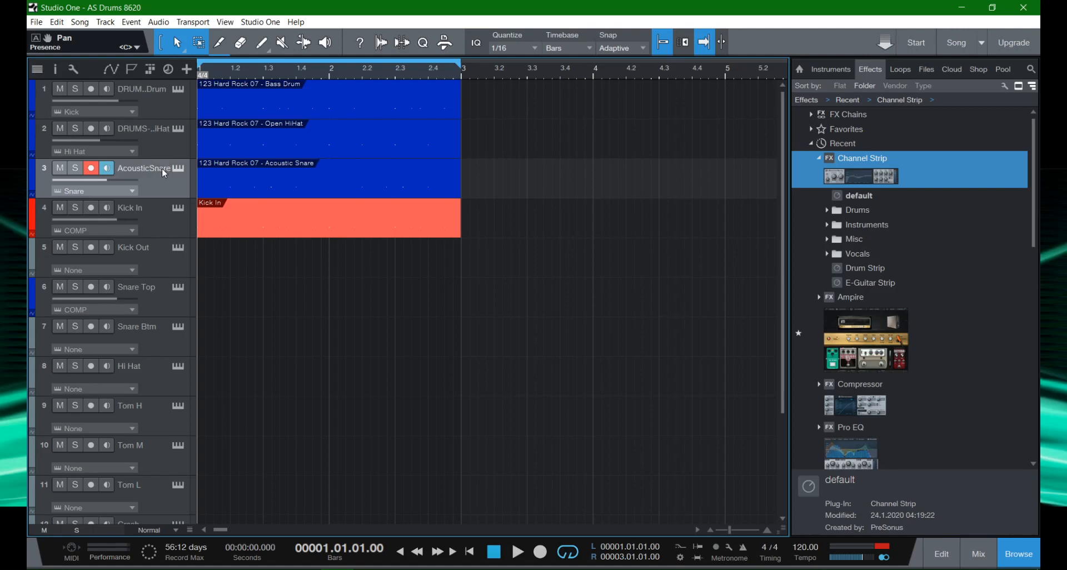
{"action": "left_click", "coordinate": [261, 185]}
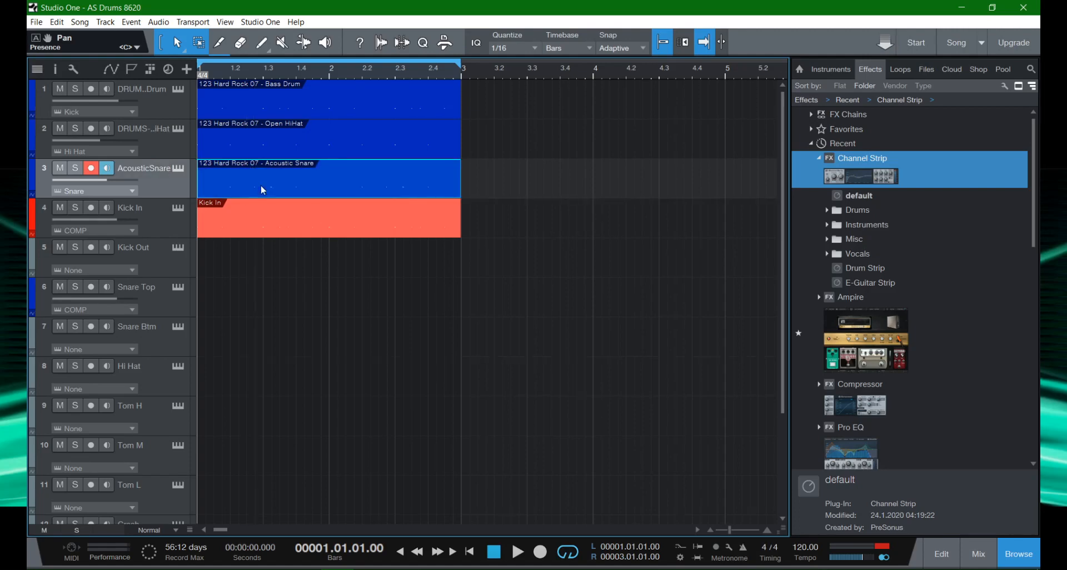
{"action": "left_click", "coordinate": [549, 159]}
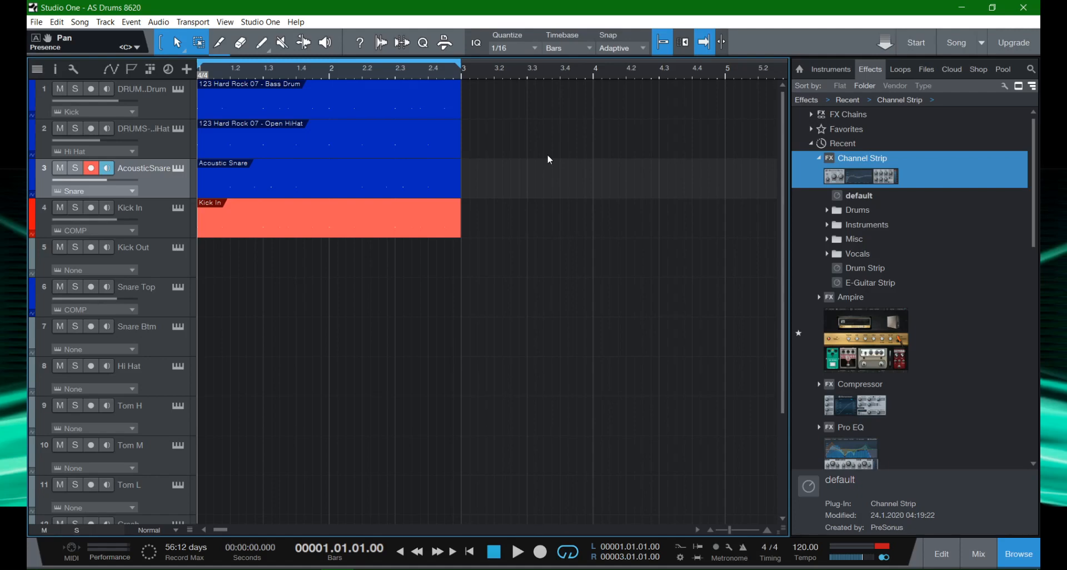
Rename the bass drum track as Kick and the open hi-hat track as Hi.
{"action": "double_click", "coordinate": [158, 90]}
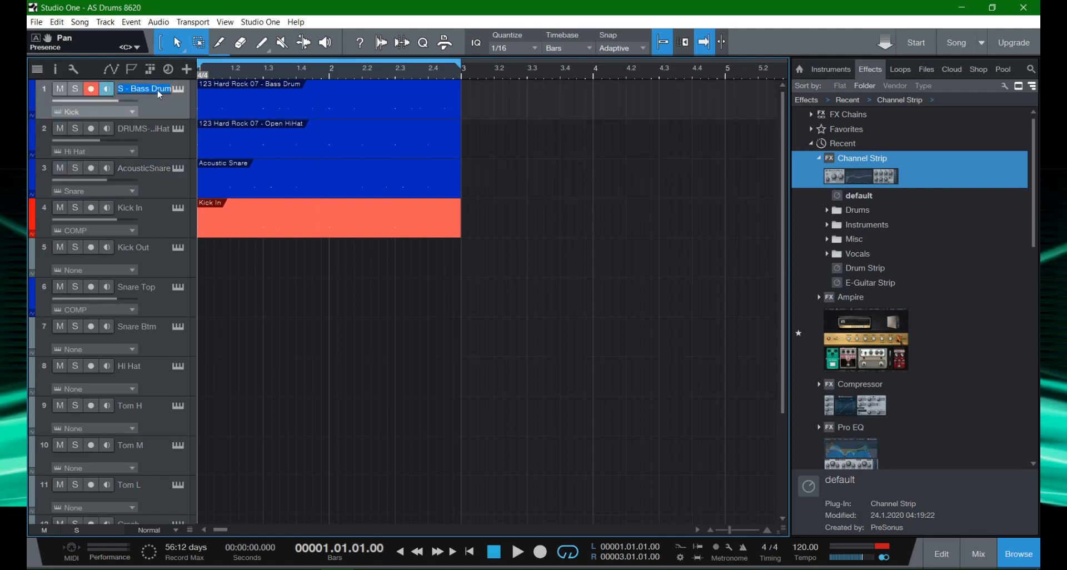
{"action": "type", "text": "Kick"}
{"action": "key", "text": "Return"}
{"action": "double_click", "coordinate": [158, 132]}
{"action": "type", "text": "Hi"}
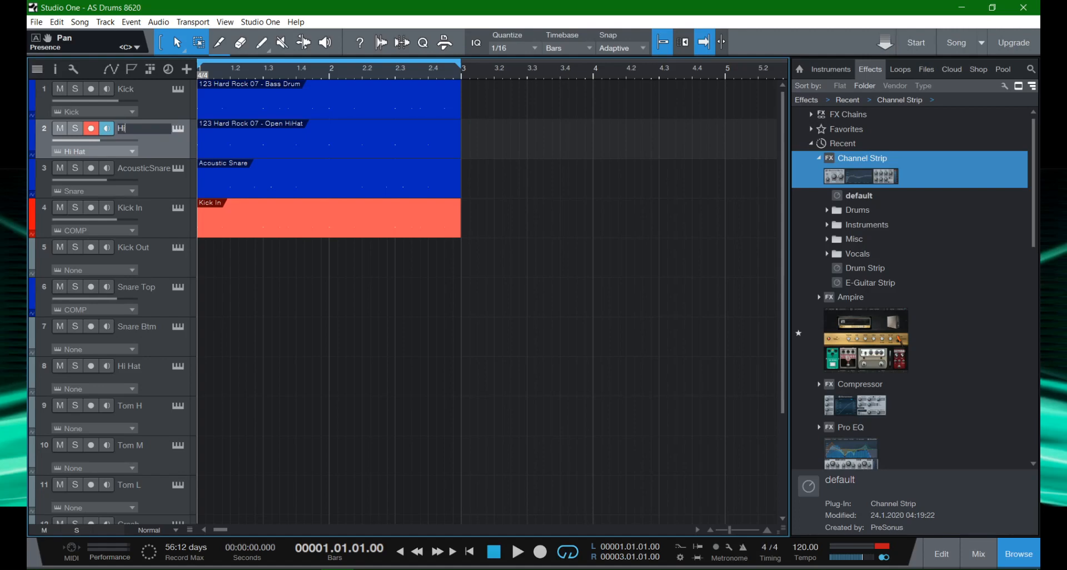
{"action": "key", "text": "Return"}
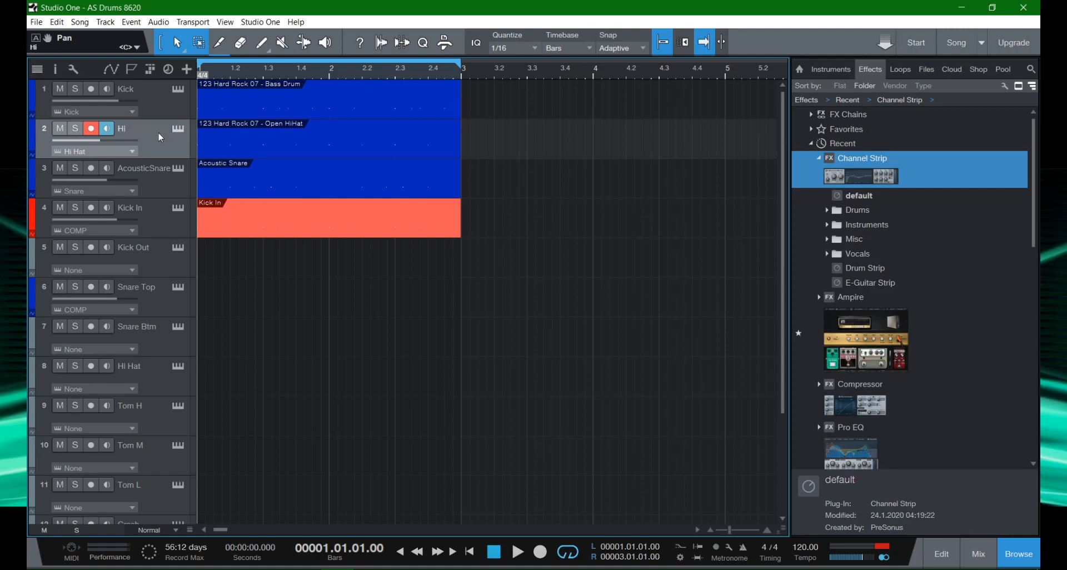
Apply the track names Kick and Hi to the Bass Drum and Open HiHat events.
{"action": "left_click", "coordinate": [268, 153]}
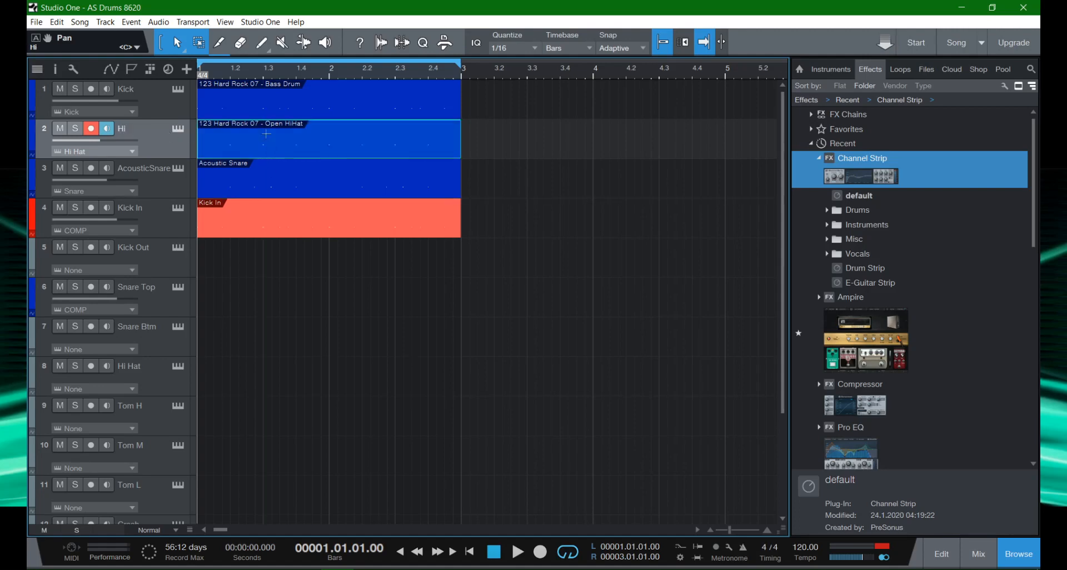
{"action": "left_click", "coordinate": [317, 115]}
{"action": "key", "text": "shift+Return"}
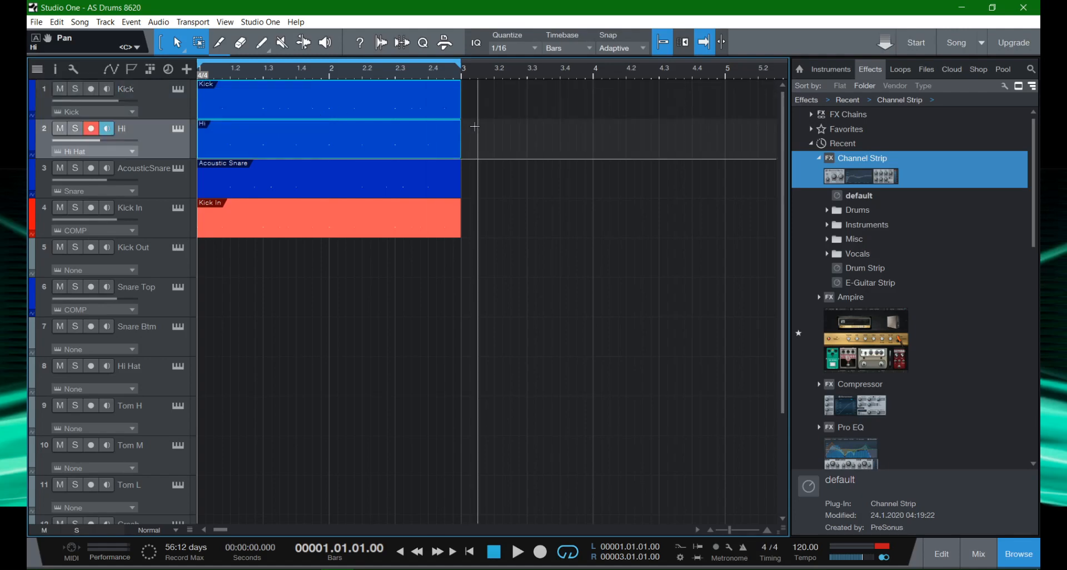
{"action": "left_click", "coordinate": [495, 146]}
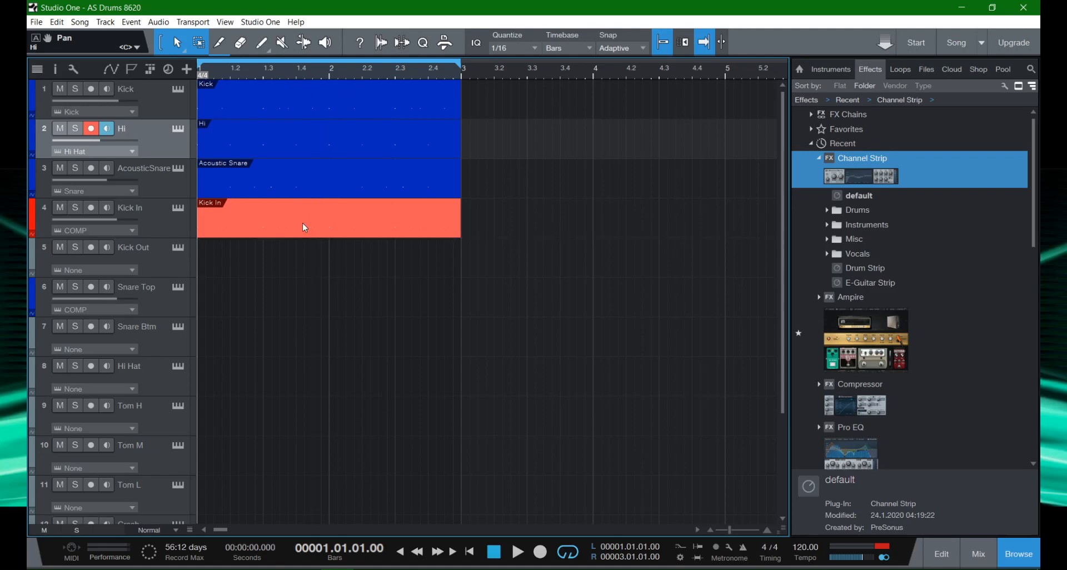
Try copying the Kick In event to the Snare Btm track and applying that track's name to it, and undo both.
{"action": "left_click_drag", "start_coordinate": [304, 226], "coordinate": [295, 334]}
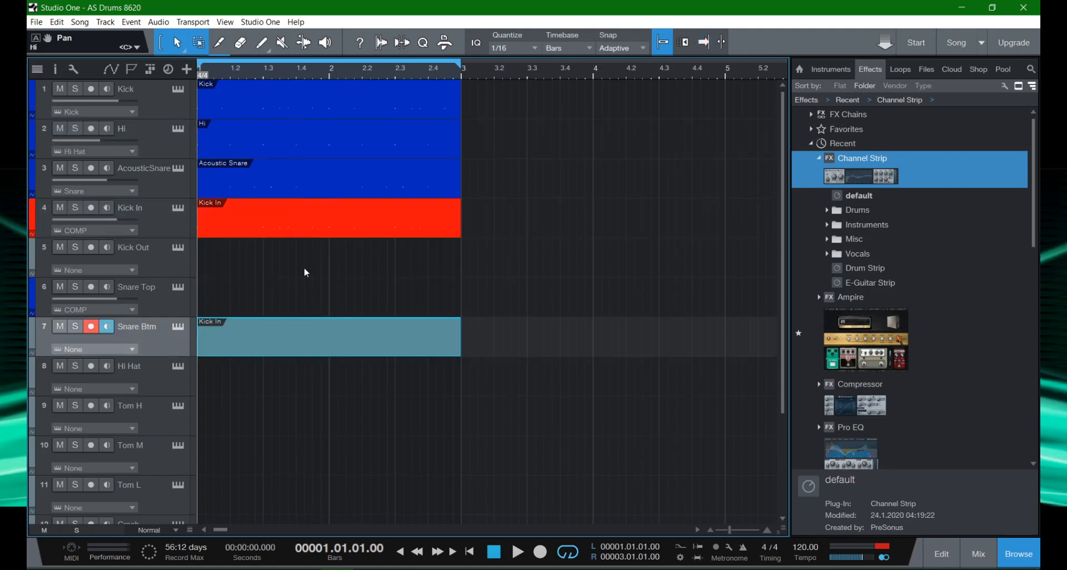
{"action": "key", "text": "shift+n"}
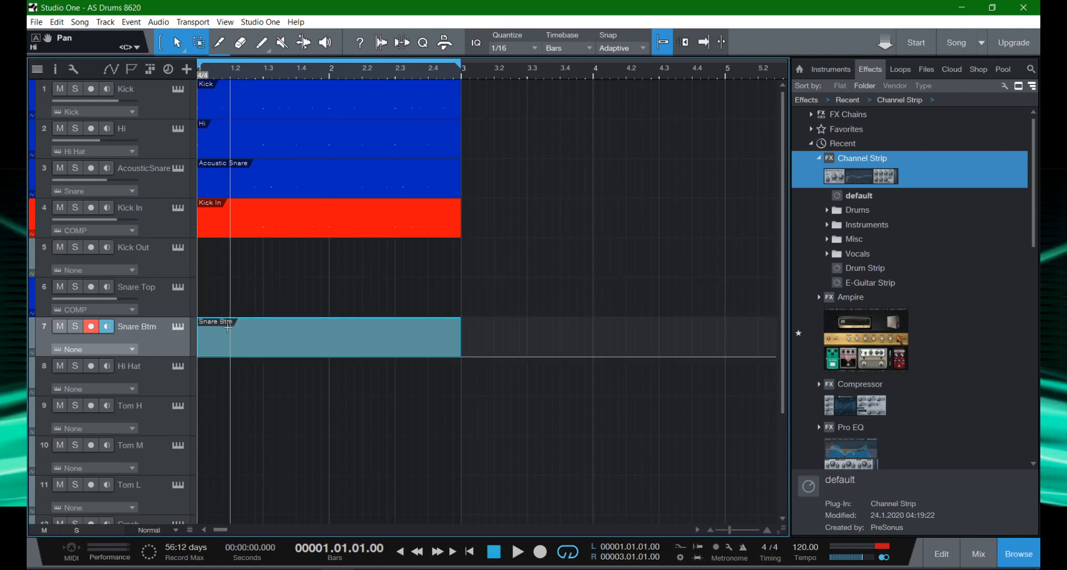
{"action": "key", "text": "ctrl+z"}
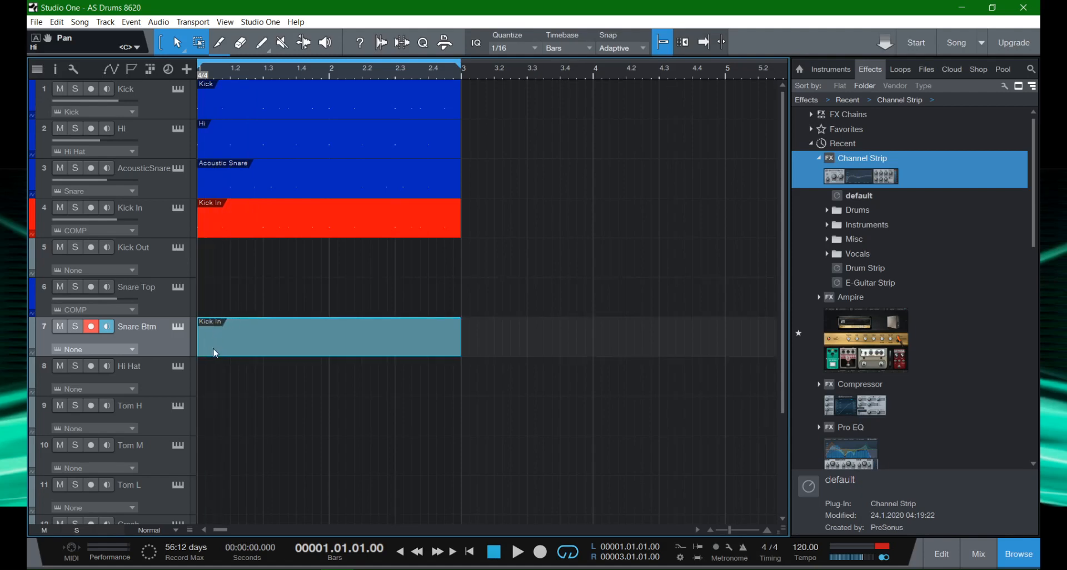
{"action": "key", "text": "ctrl+z"}
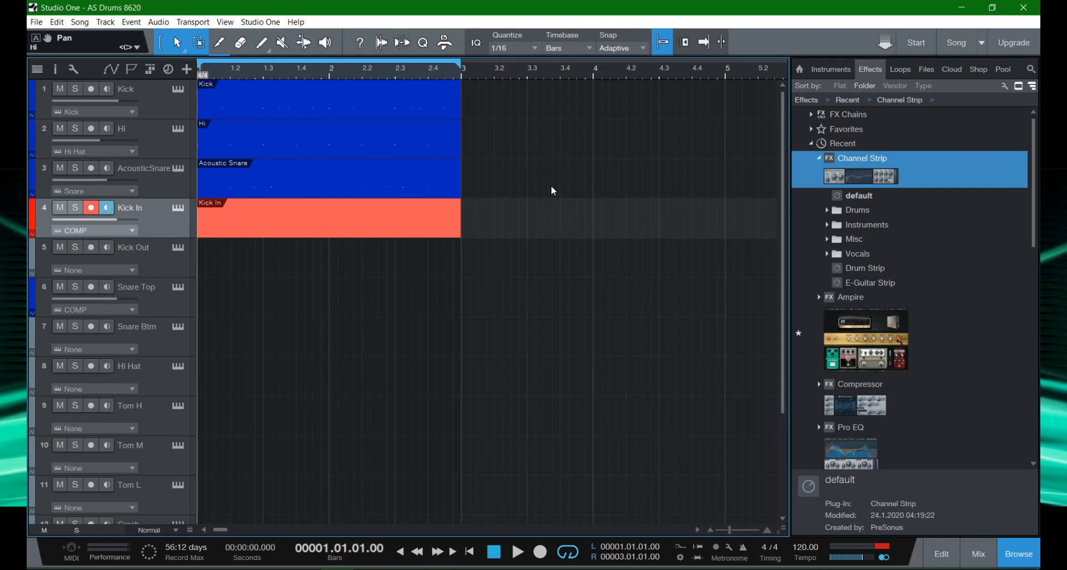
Play the arrangement from the song start to hear the drum tracks, and stop playback.
{"action": "key", "text": "space"}
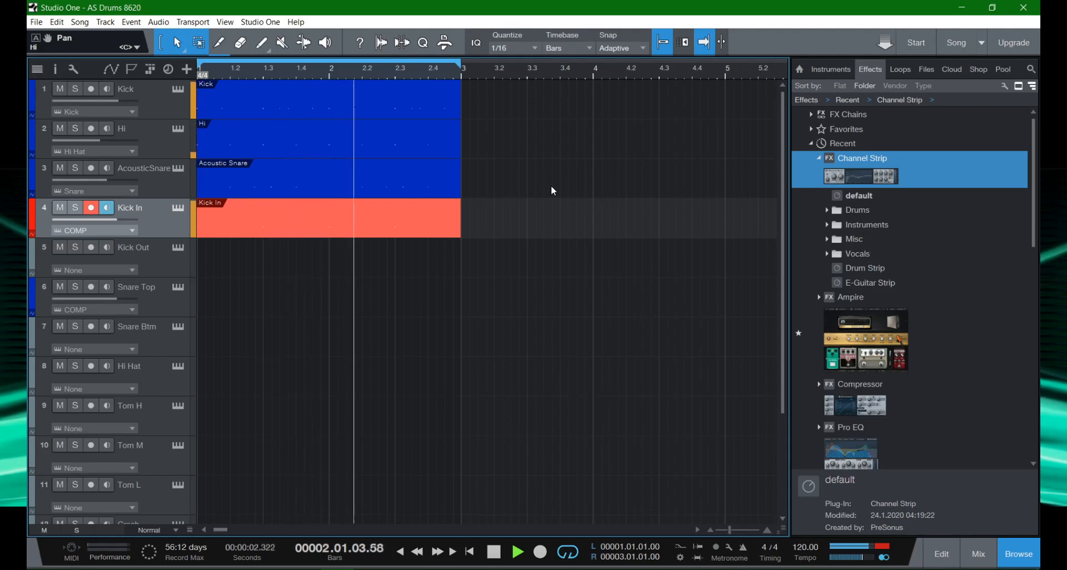
{"action": "key", "text": "space"}
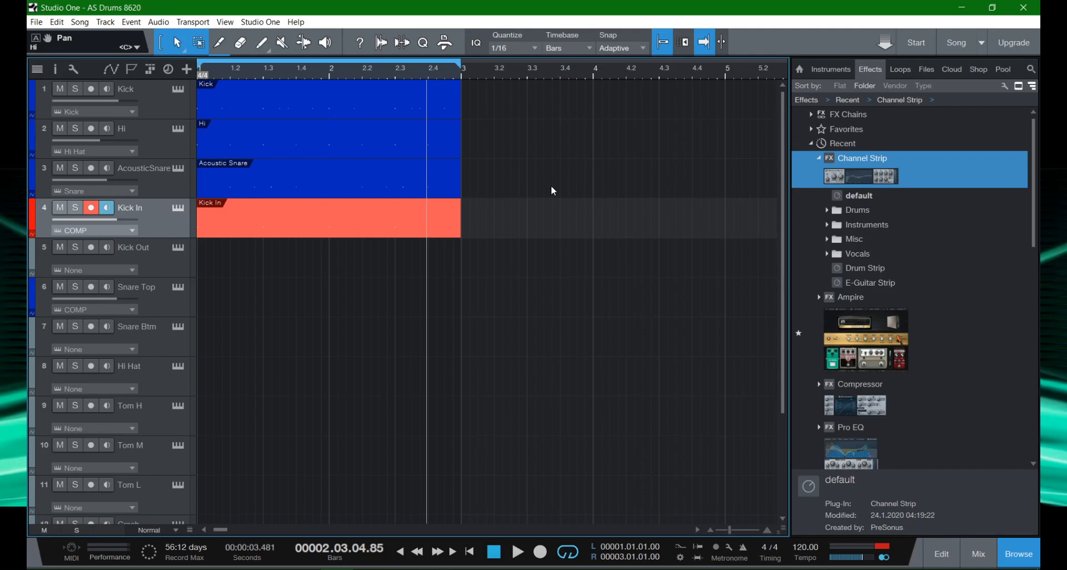
Return the playback position to the song start and delete the event on the Kick In track.
{"action": "key", "text": "comma"}
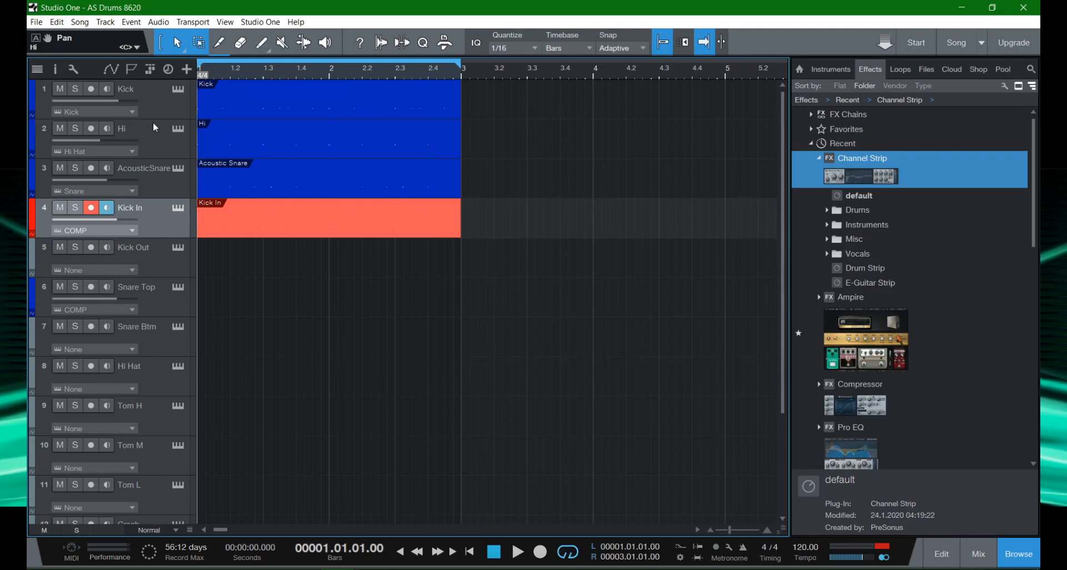
{"action": "left_click", "coordinate": [35, 22]}
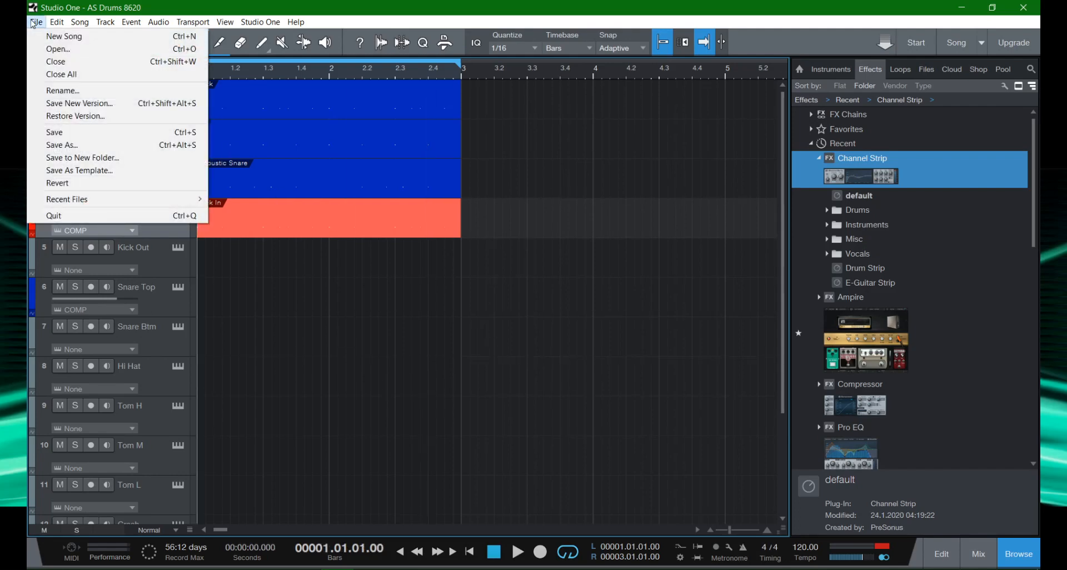
{"action": "left_click", "coordinate": [37, 23]}
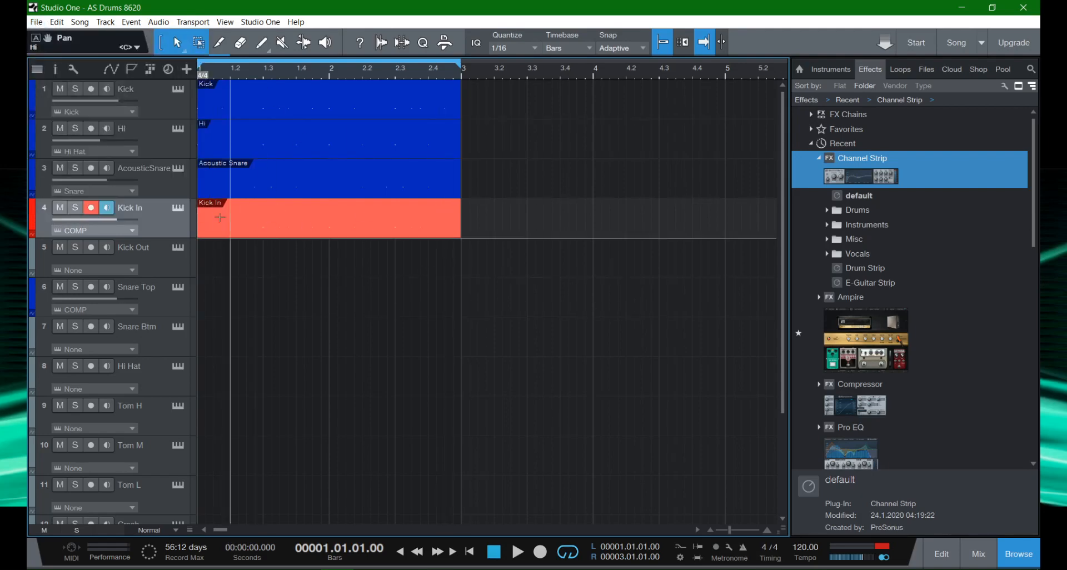
{"action": "left_click", "coordinate": [253, 234]}
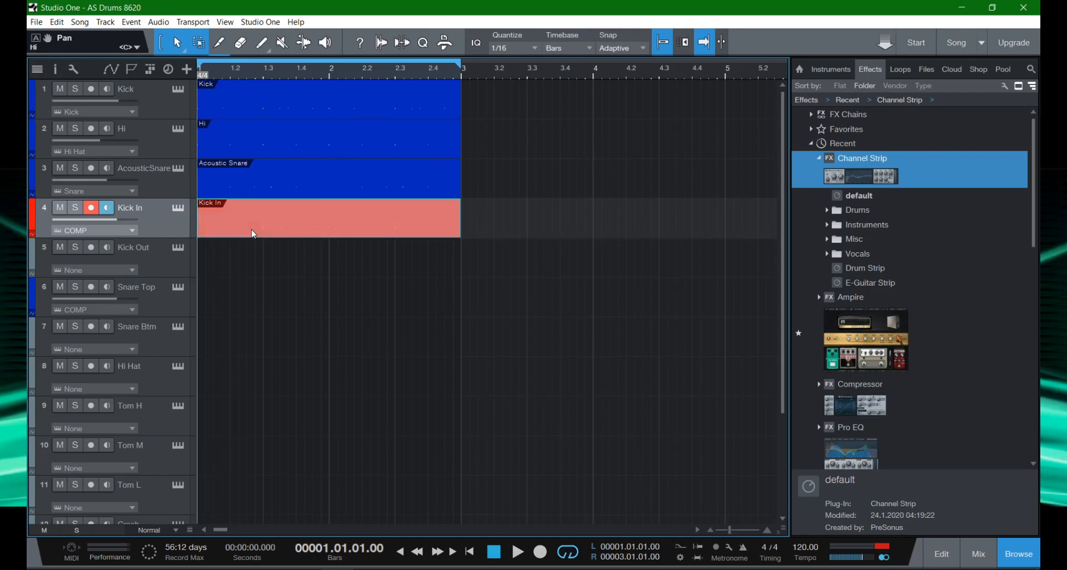
{"action": "left_click", "coordinate": [253, 234]}
{"action": "key", "text": "Delete"}
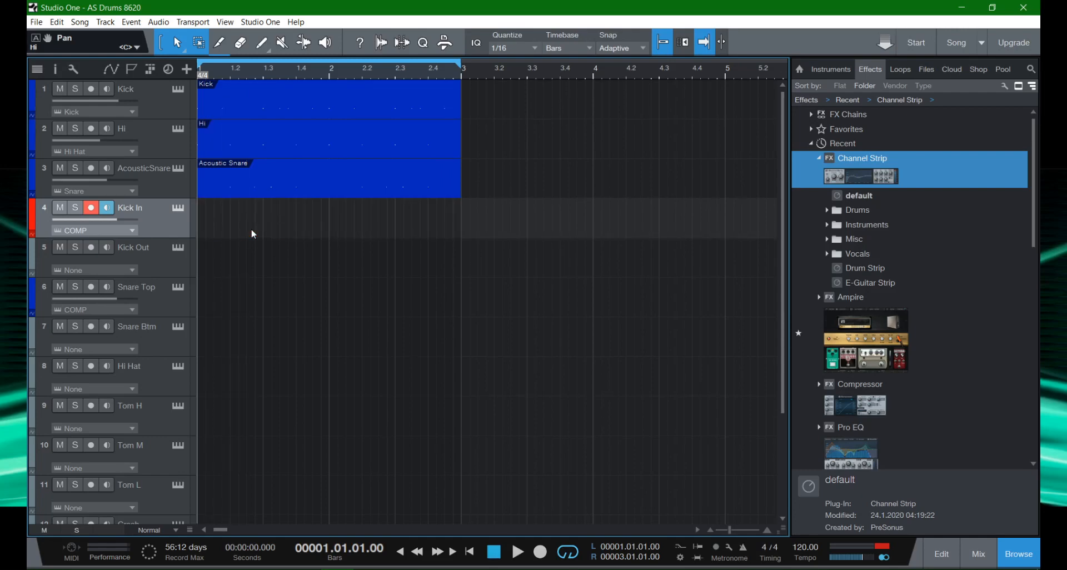
Delete the Kick, Hi and Acoustic Snare events from the arrangement.
{"action": "key", "text": "Up"}
{"action": "left_click", "coordinate": [275, 182]}
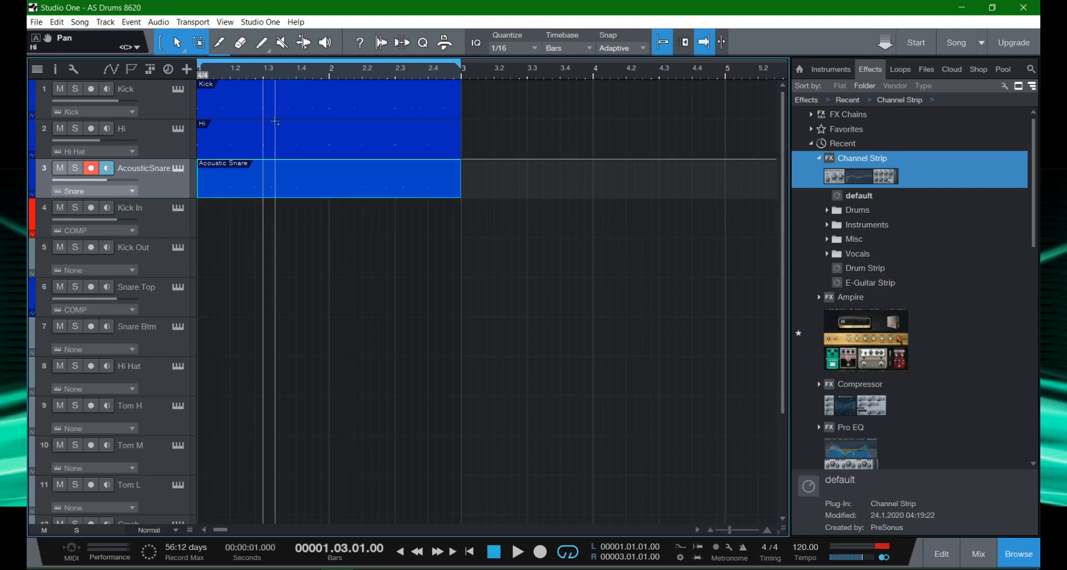
{"action": "left_click", "coordinate": [276, 106]}
{"action": "left_click", "coordinate": [283, 146]}
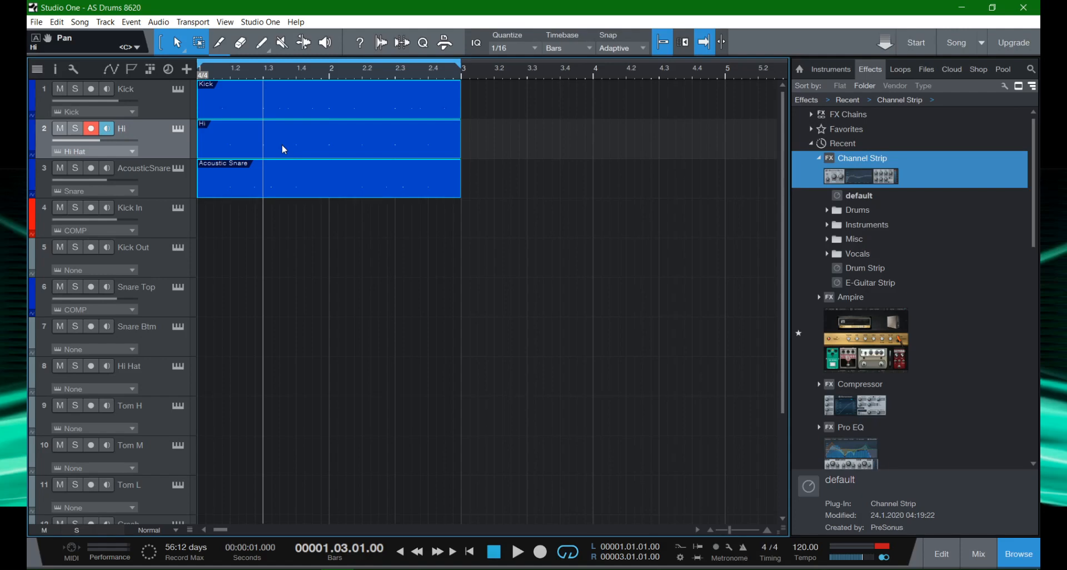
{"action": "left_click", "coordinate": [551, 151]}
{"action": "left_click", "coordinate": [419, 102]}
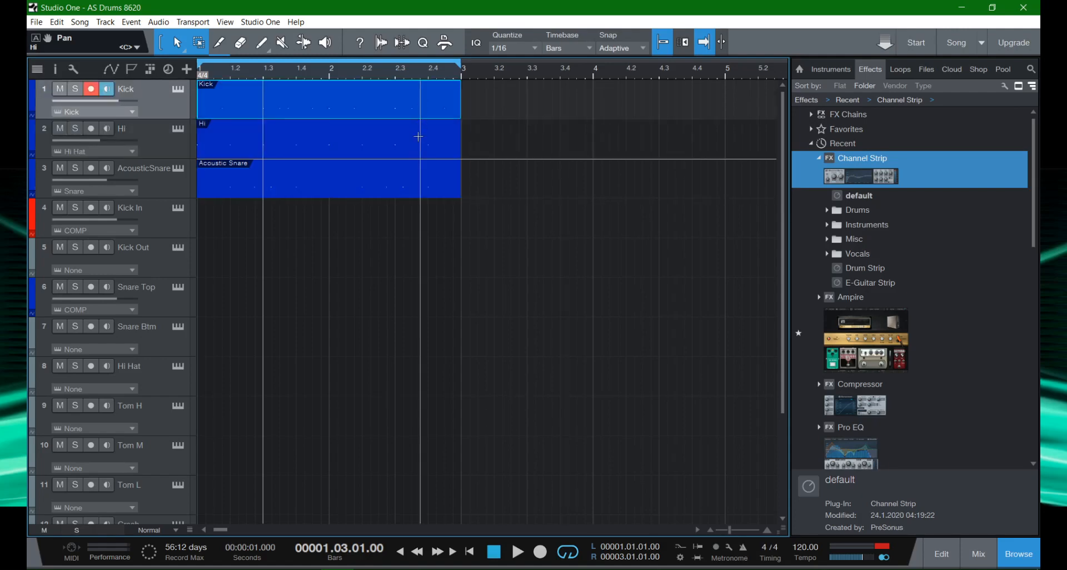
{"action": "left_click", "coordinate": [542, 142]}
{"action": "left_click", "coordinate": [425, 108]}
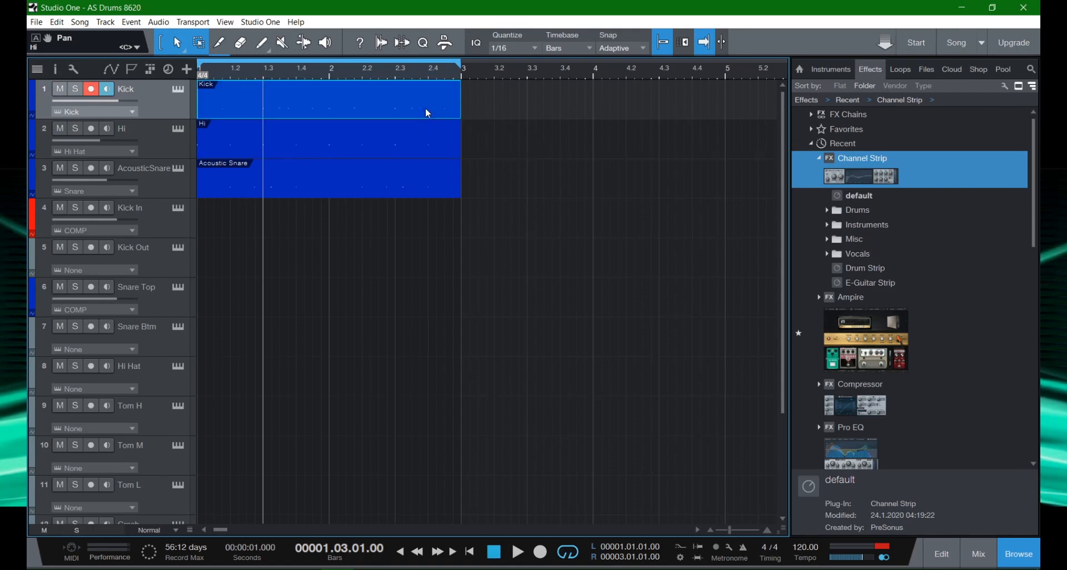
{"action": "left_click", "coordinate": [312, 183], "text": "shift"}
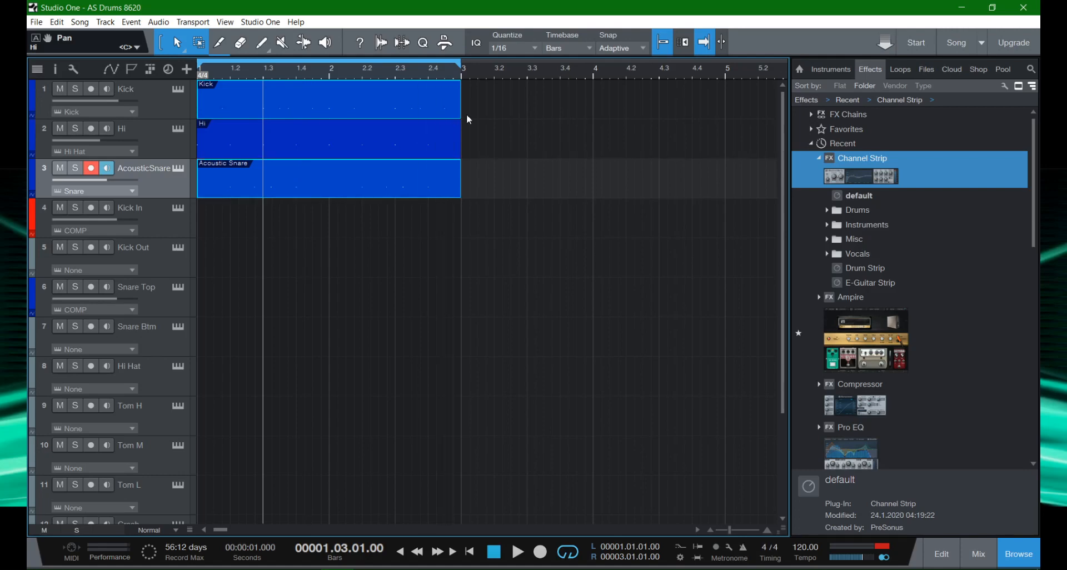
{"action": "left_click_drag", "start_coordinate": [488, 100], "coordinate": [379, 193]}
{"action": "key", "text": "Delete"}
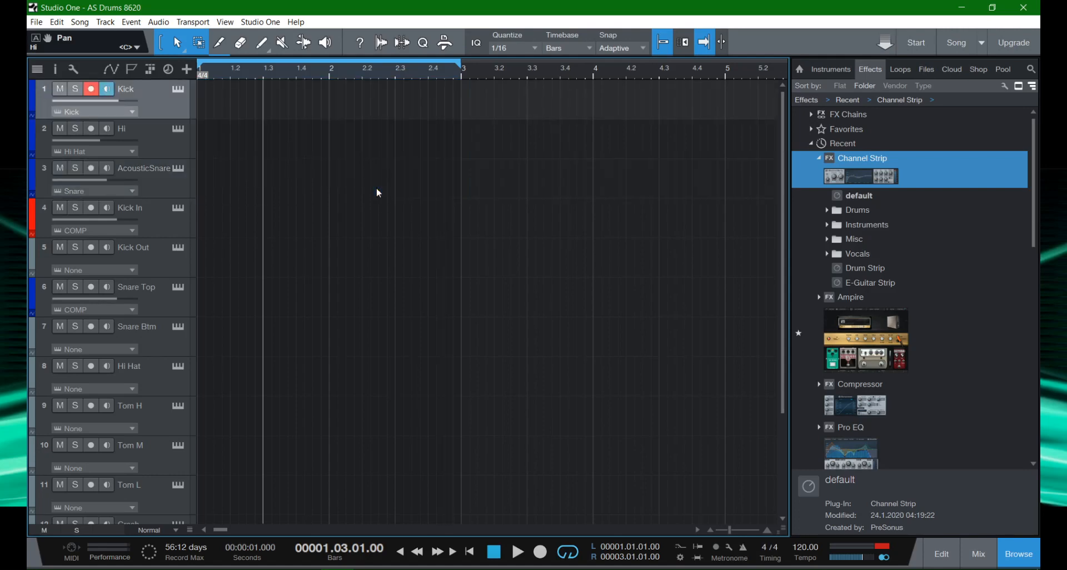
Return the playback position to the song start and remove the Kick, Hi and AcousticSnare tracks.
{"action": "key", "text": "comma"}
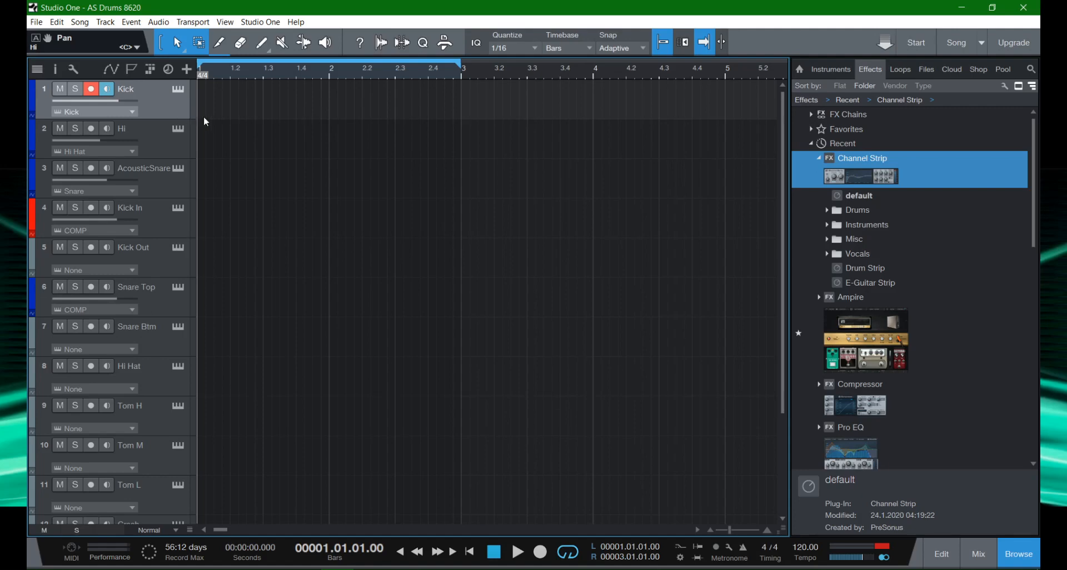
{"action": "left_click", "coordinate": [162, 182]}
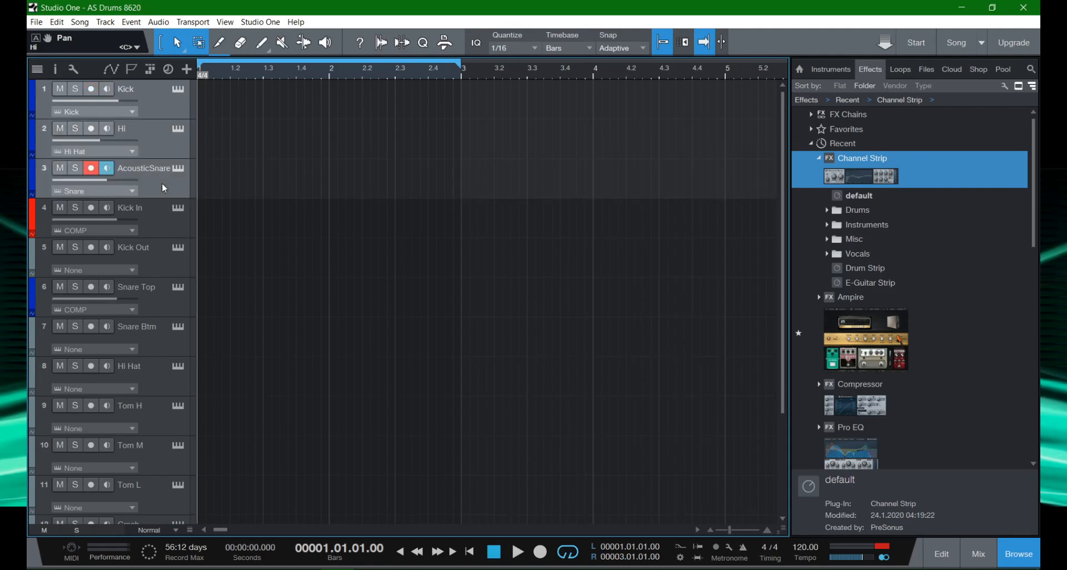
{"action": "key", "text": "Delete"}
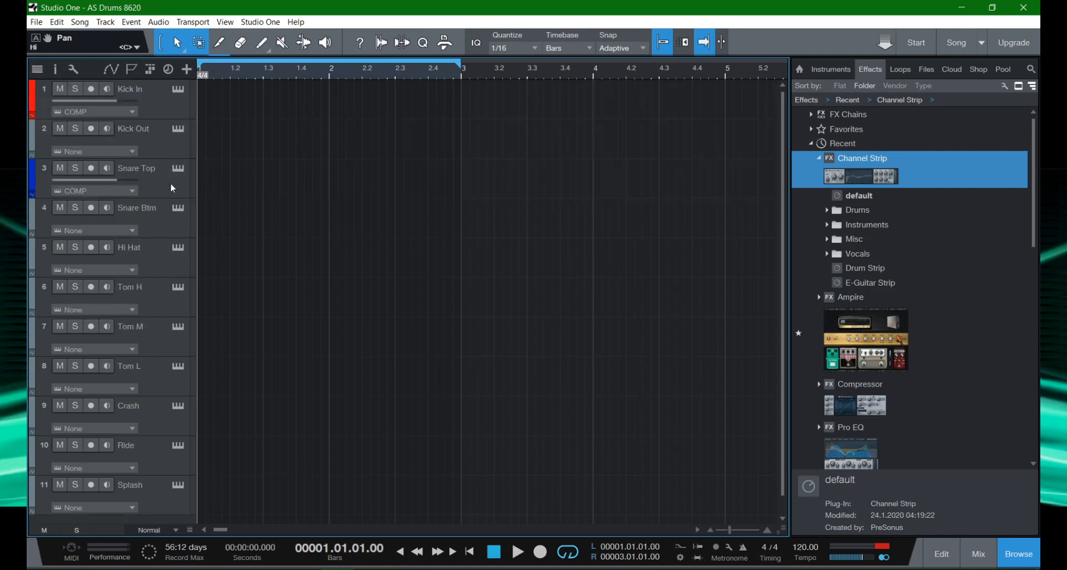
{"action": "left_click", "coordinate": [105, 21]}
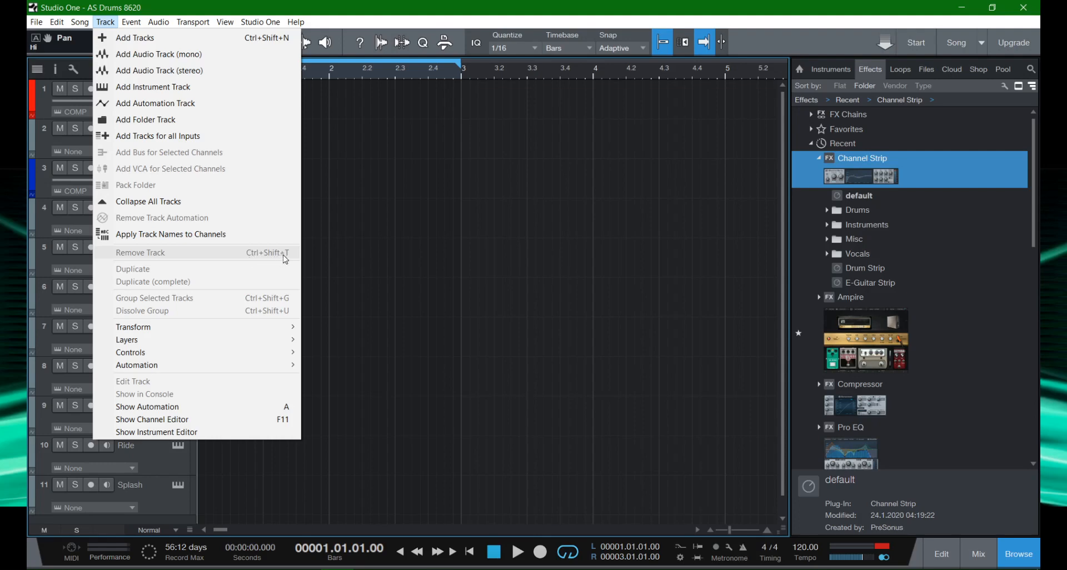
{"action": "left_click", "coordinate": [448, 278]}
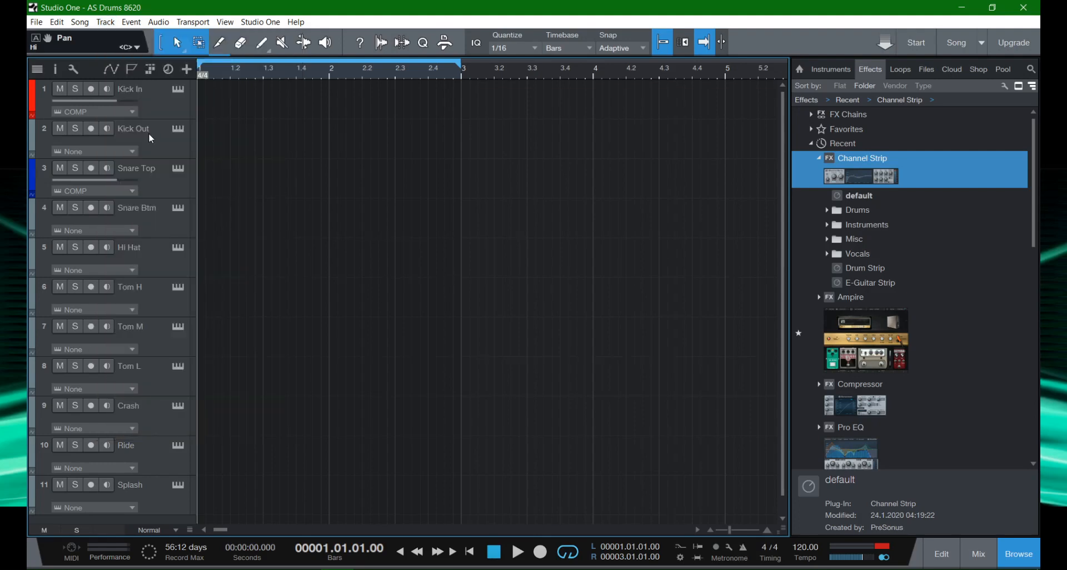
{"action": "scroll", "coordinate": [296, 219], "scroll_direction": "down", "scroll_amount": 1}
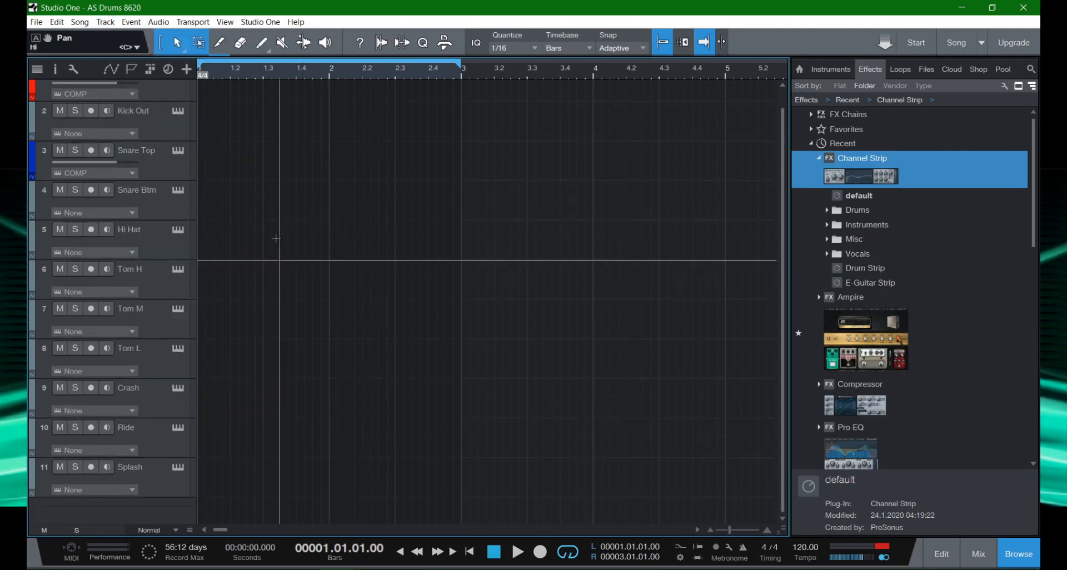
{"action": "scroll", "coordinate": [276, 237], "scroll_direction": "up", "scroll_amount": 1}
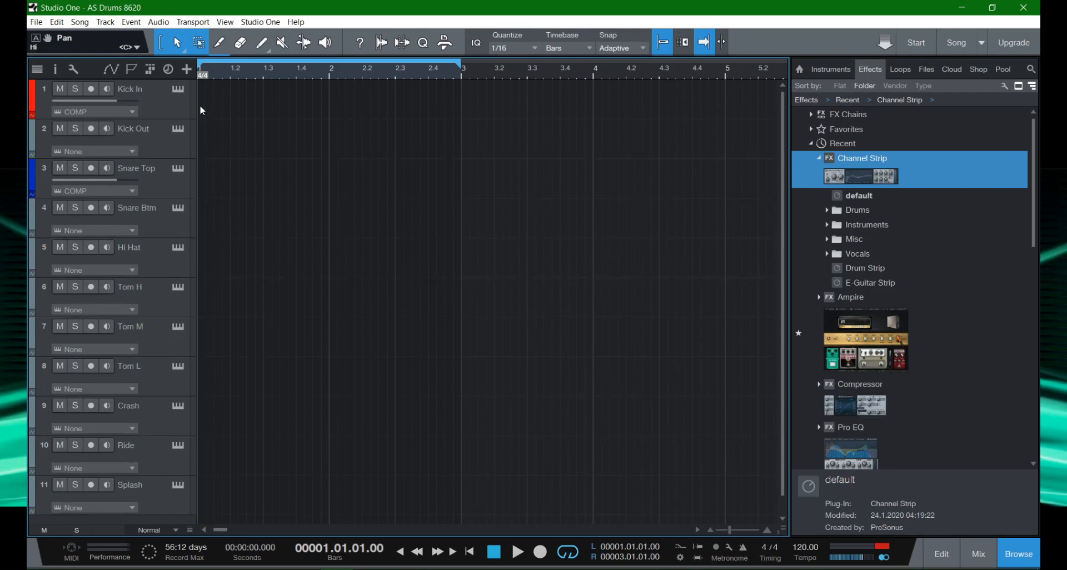
{"action": "left_click_drag", "start_coordinate": [200, 105], "coordinate": [722, 485]}
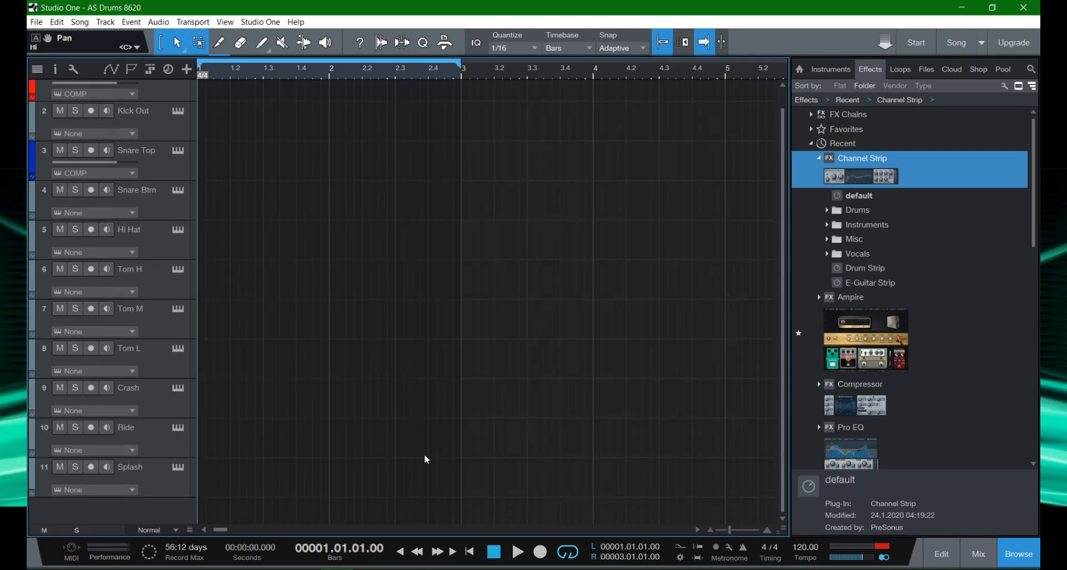
{"action": "scroll", "coordinate": [224, 478], "scroll_direction": "up", "scroll_amount": 1}
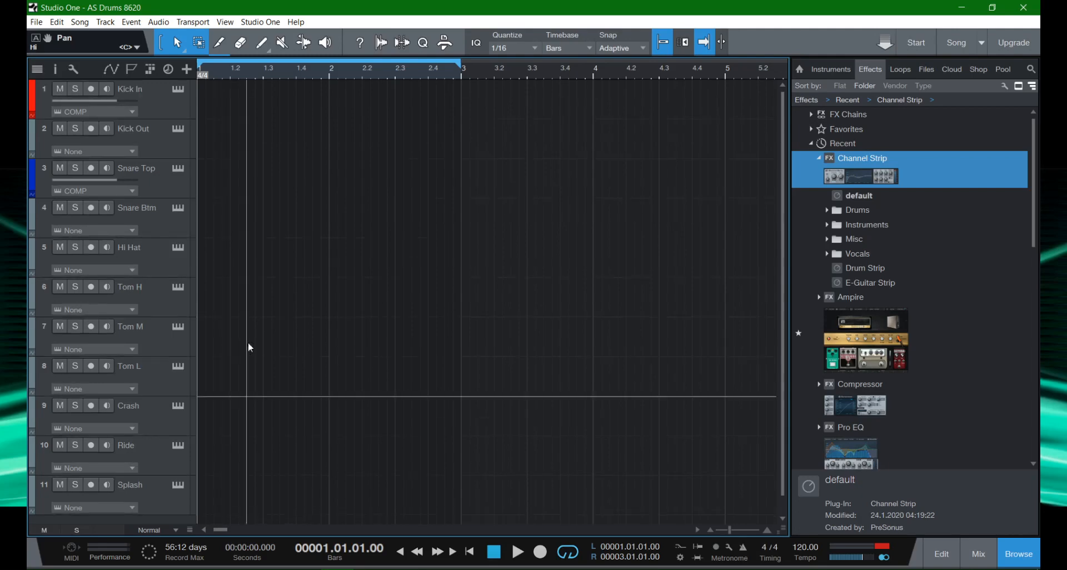
Create an empty two-bar event from bar 1 on each track from Kick In through Tom L.
{"action": "left_click", "coordinate": [200, 115]}
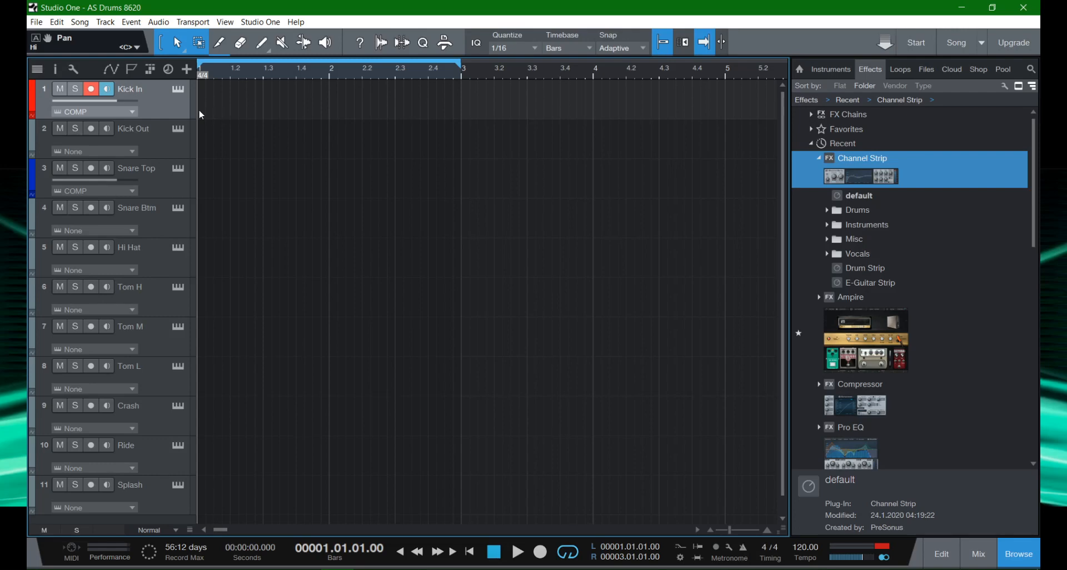
{"action": "double_click", "coordinate": [200, 112]}
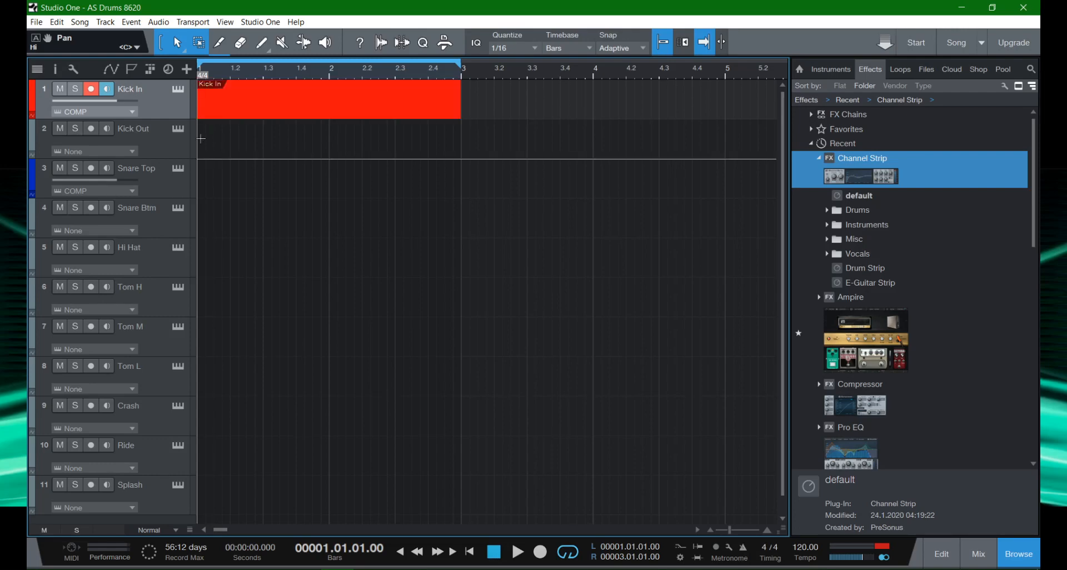
{"action": "double_click", "coordinate": [200, 138]}
{"action": "double_click", "coordinate": [199, 178]}
{"action": "double_click", "coordinate": [205, 230]}
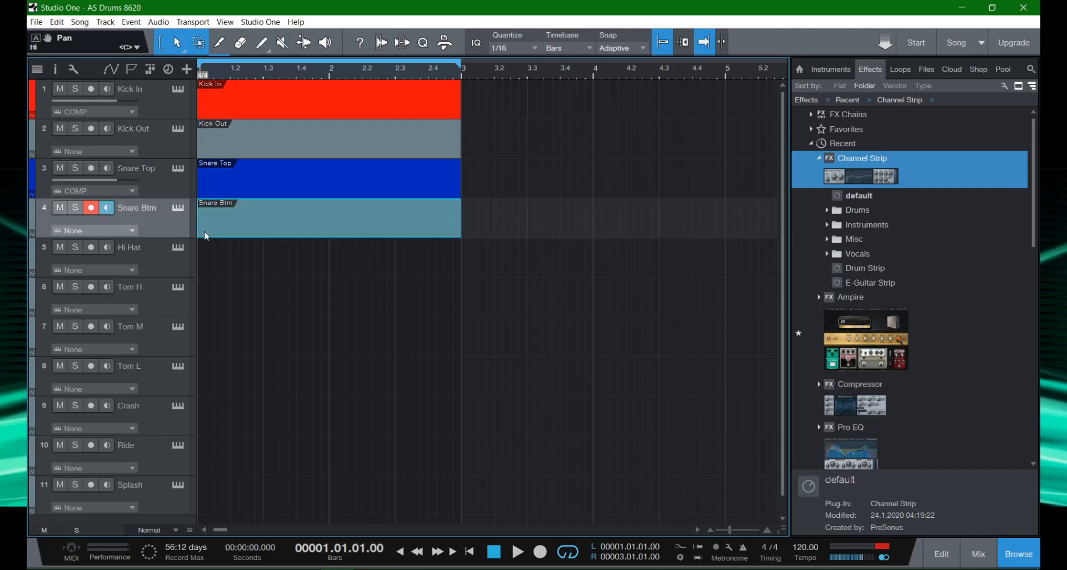
{"action": "double_click", "coordinate": [203, 262]}
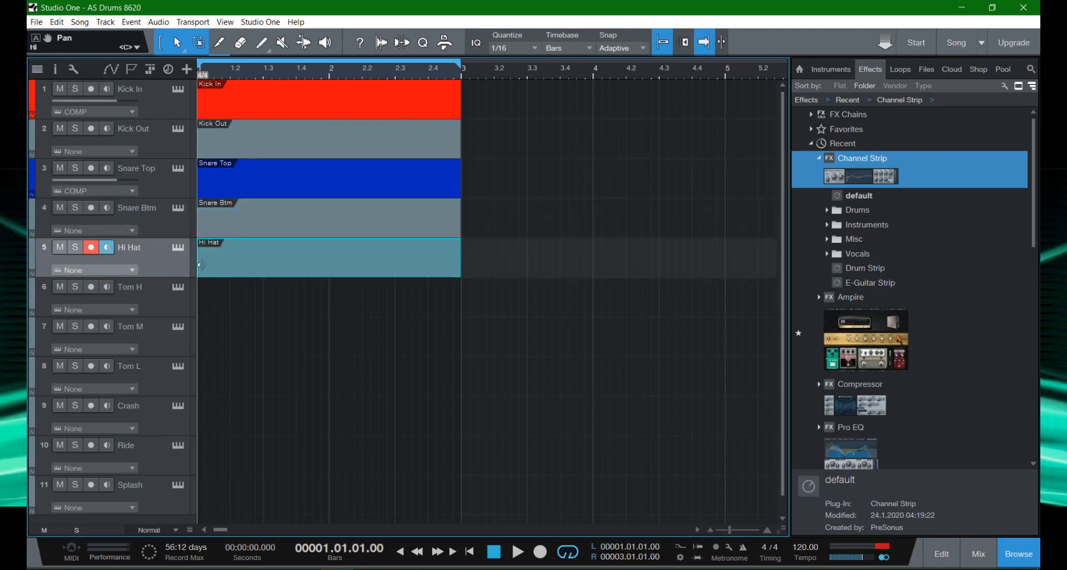
{"action": "double_click", "coordinate": [201, 305]}
{"action": "double_click", "coordinate": [225, 344]}
{"action": "double_click", "coordinate": [245, 382]}
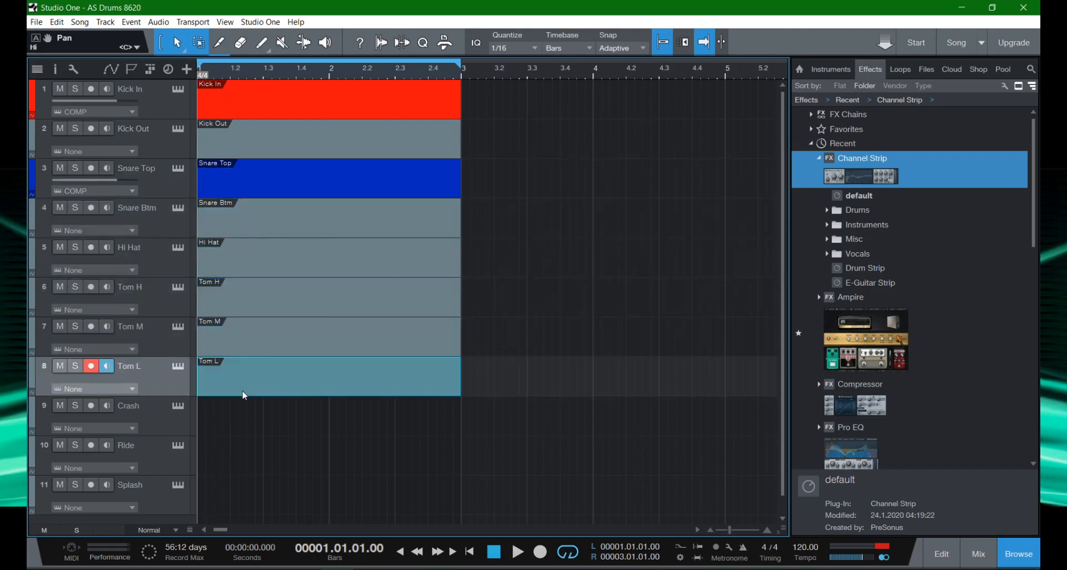
Create empty two-bar events starting at bar 1 on the Crash, Ride and Splash tracks.
{"action": "key", "text": "e"}
{"action": "key", "text": "e"}
{"action": "key", "text": "e"}
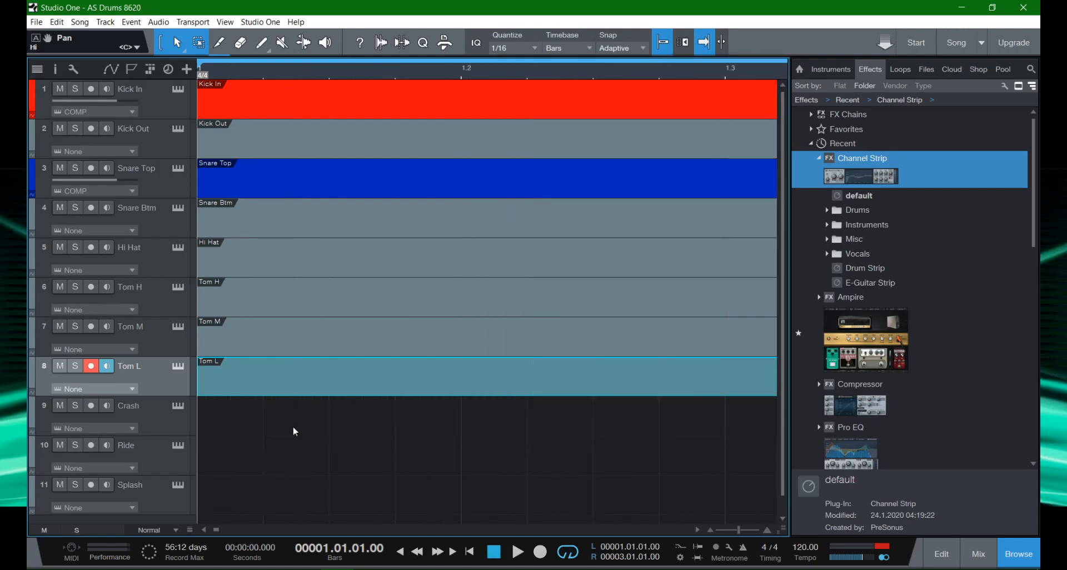
{"action": "scroll", "coordinate": [295, 433], "scroll_direction": "down", "scroll_amount": 1}
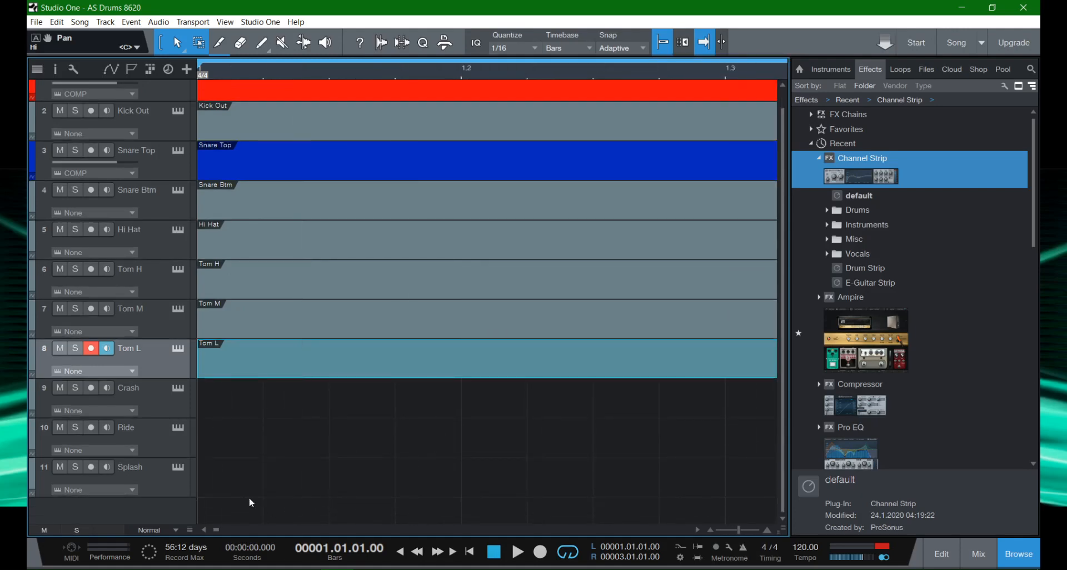
{"action": "double_click", "coordinate": [225, 398]}
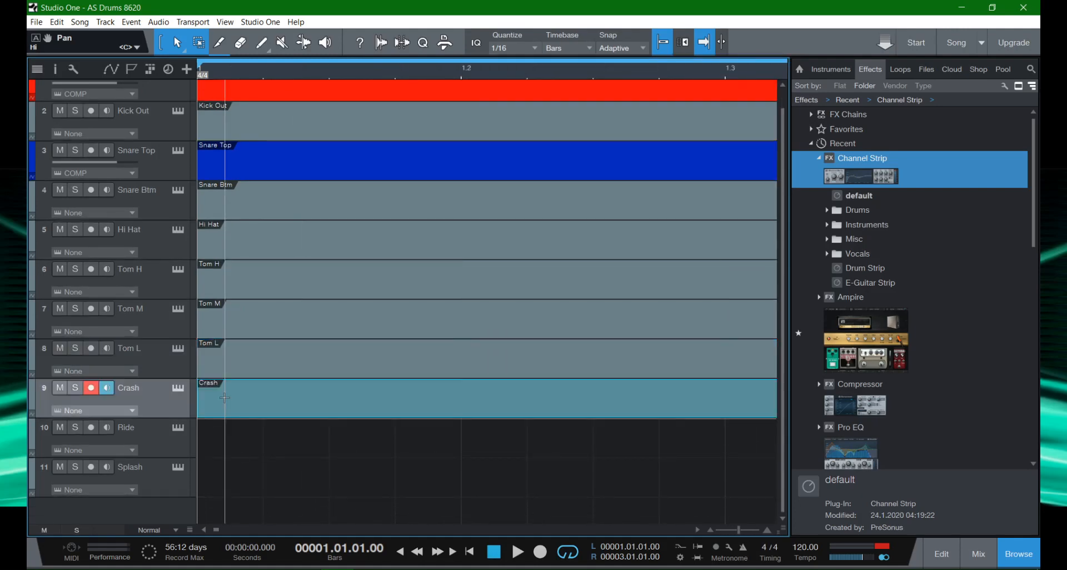
{"action": "double_click", "coordinate": [218, 437]}
{"action": "double_click", "coordinate": [217, 483]}
{"action": "scroll", "coordinate": [217, 482], "scroll_direction": "down", "scroll_amount": 4}
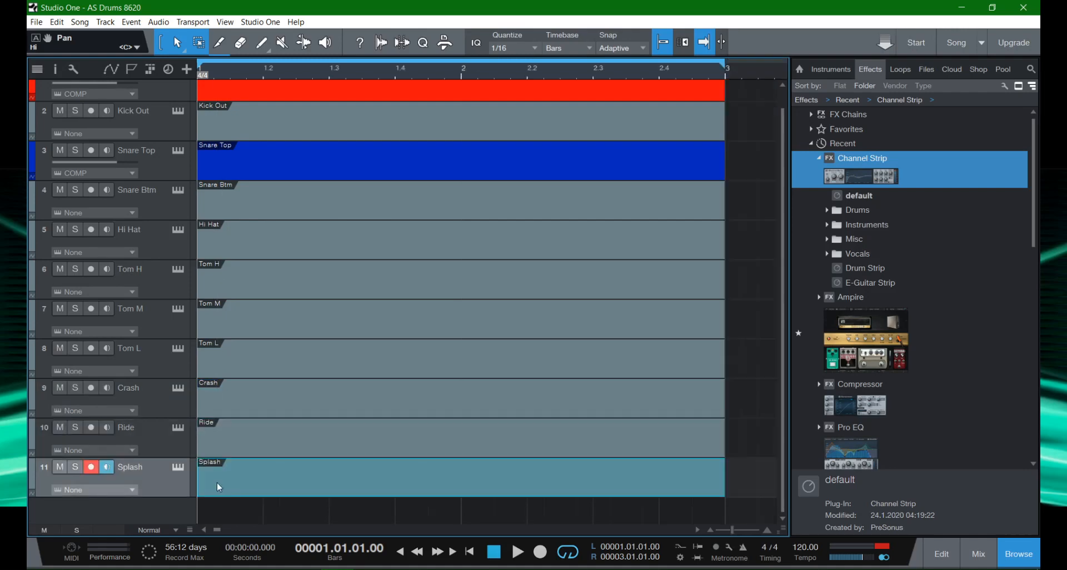
{"action": "scroll", "coordinate": [274, 405], "scroll_direction": "up", "scroll_amount": 1}
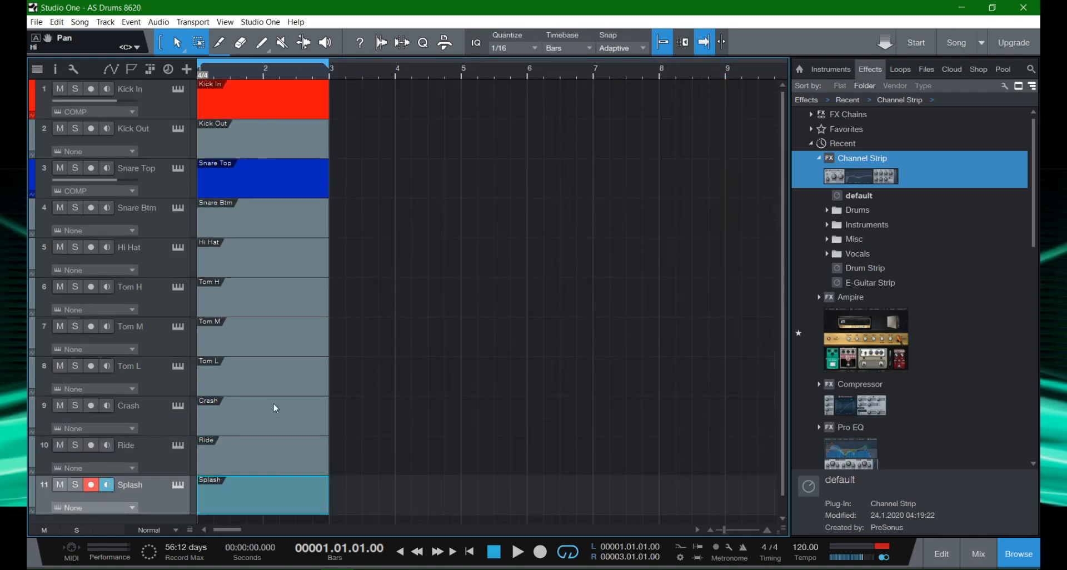
Try drawing an event about one bar long over the Kick In event with the Paint tool, undo it, and open the note editor.
{"action": "left_click", "coordinate": [386, 167]}
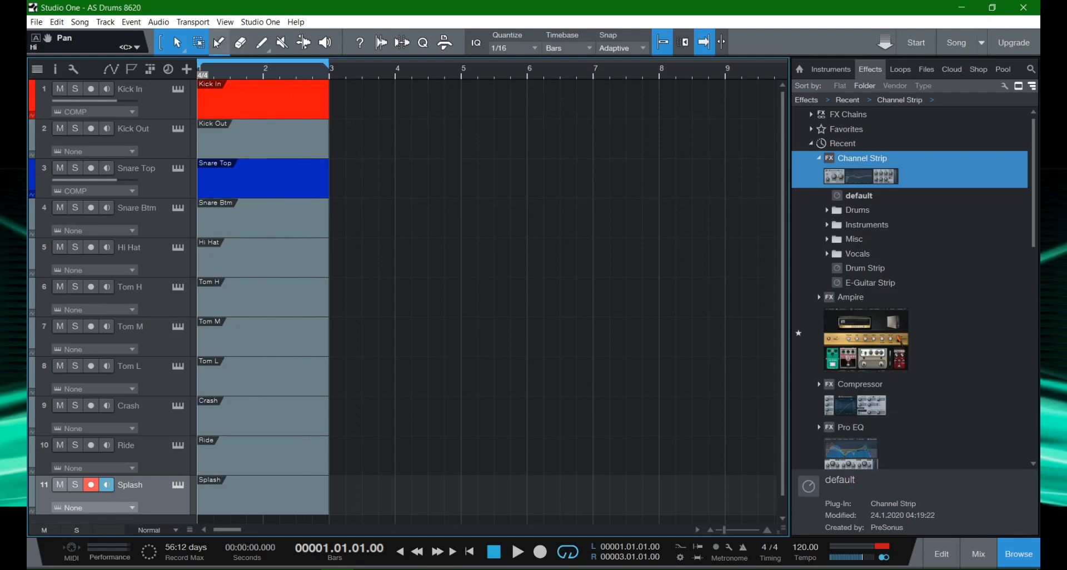
{"action": "left_click", "coordinate": [263, 49]}
{"action": "left_click_drag", "start_coordinate": [218, 99], "coordinate": [290, 100]}
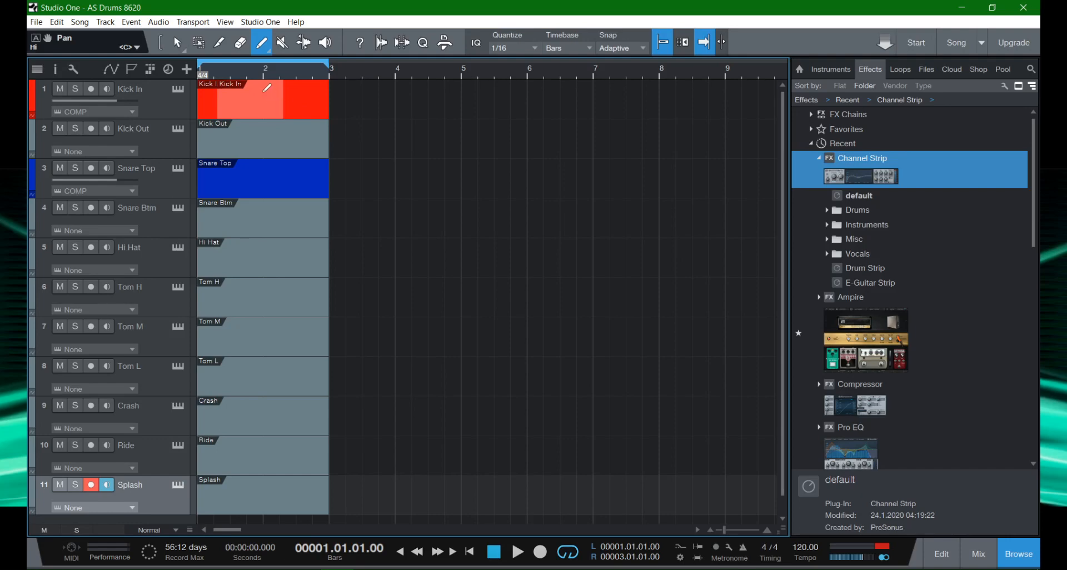
{"action": "key", "text": "F2"}
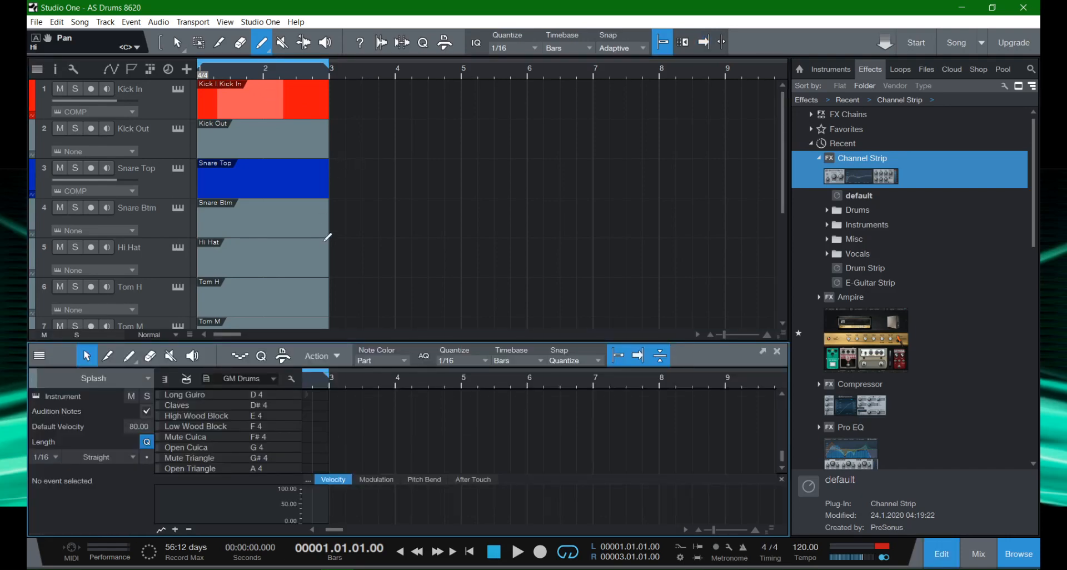
{"action": "key", "text": "ctrl+z"}
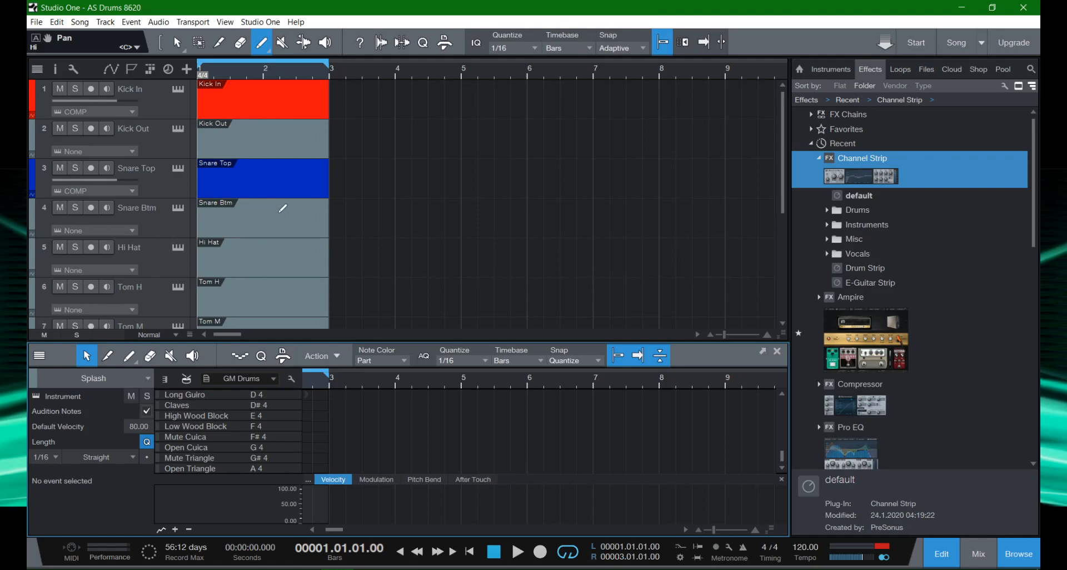
Try drawing a very short event starting at 2.4 over the Kick In event with the Paint tool, and undo it.
{"action": "key", "text": "e"}
{"action": "key", "text": "e"}
{"action": "key", "text": "e"}
{"action": "key", "text": "e"}
{"action": "key", "text": "e"}
{"action": "key", "text": "e"}
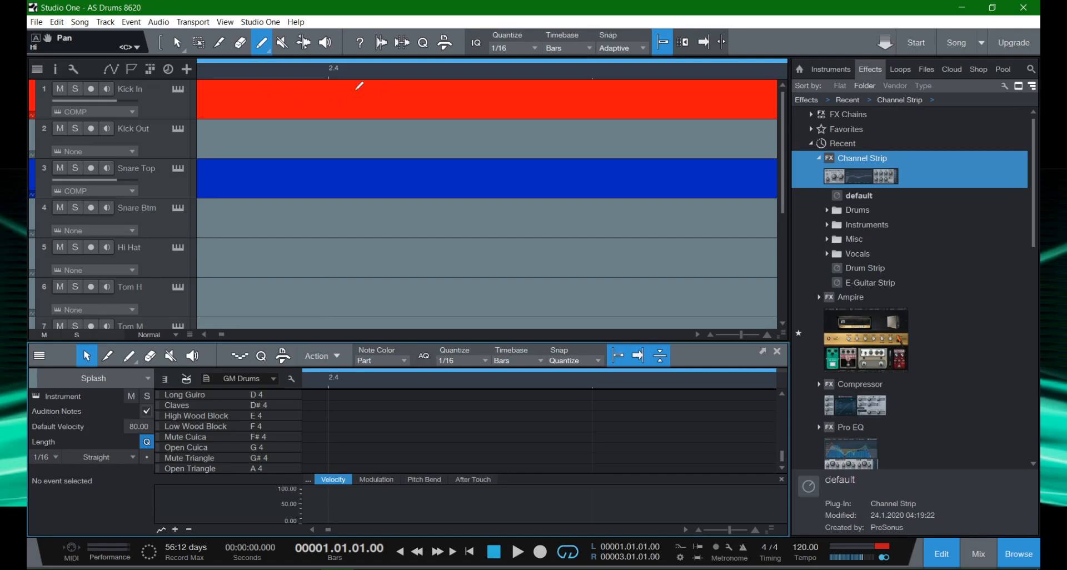
{"action": "left_click_drag", "start_coordinate": [336, 89], "coordinate": [369, 109]}
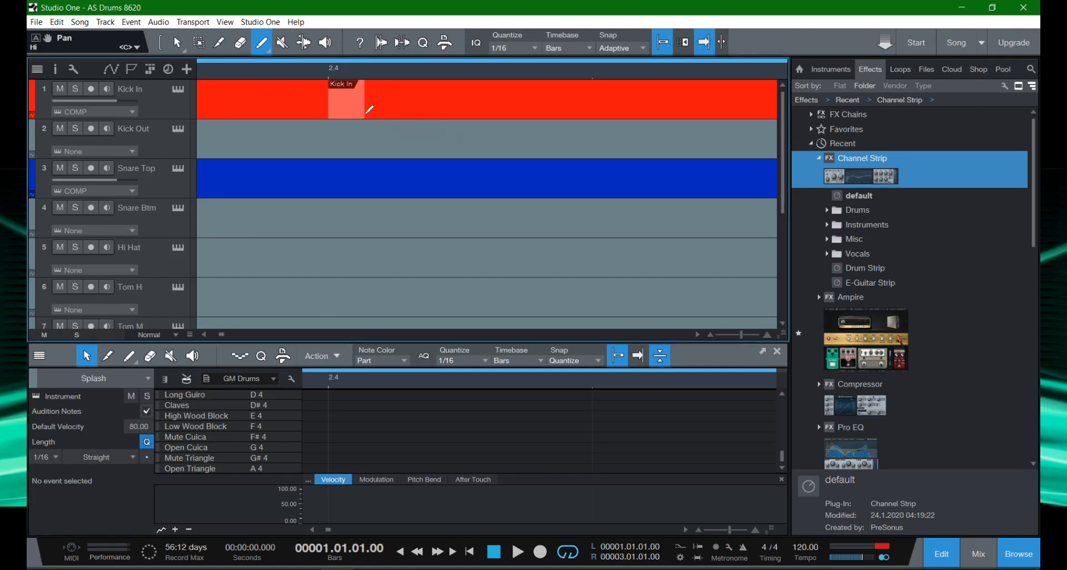
{"action": "key", "text": "ctrl+z"}
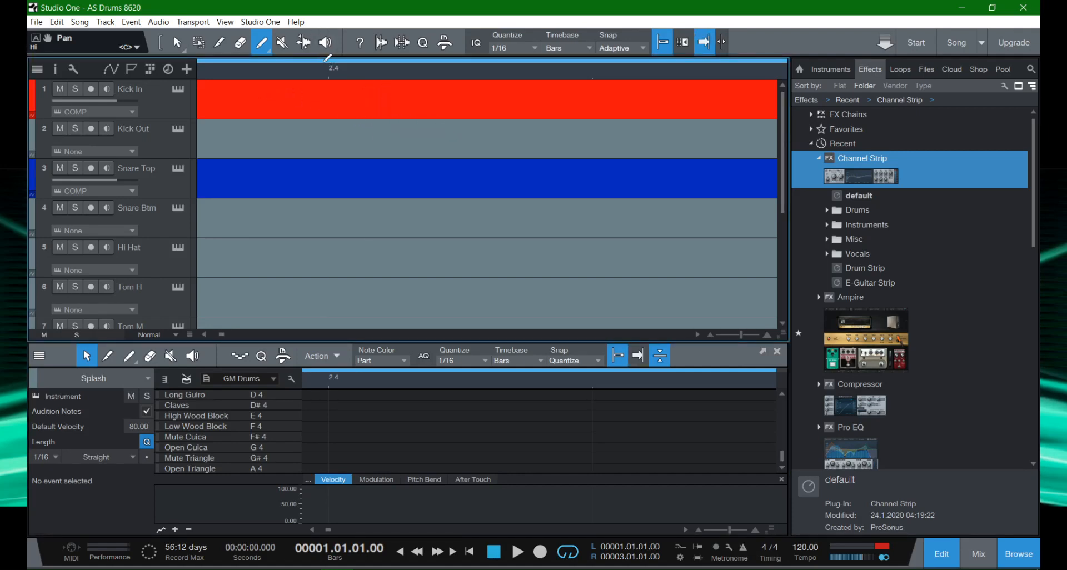
Switch the arrangement through the Split, Eraser, Paint, Mute, Bend and Listen tools, and return to the Arrow tool.
{"action": "left_click", "coordinate": [162, 39]}
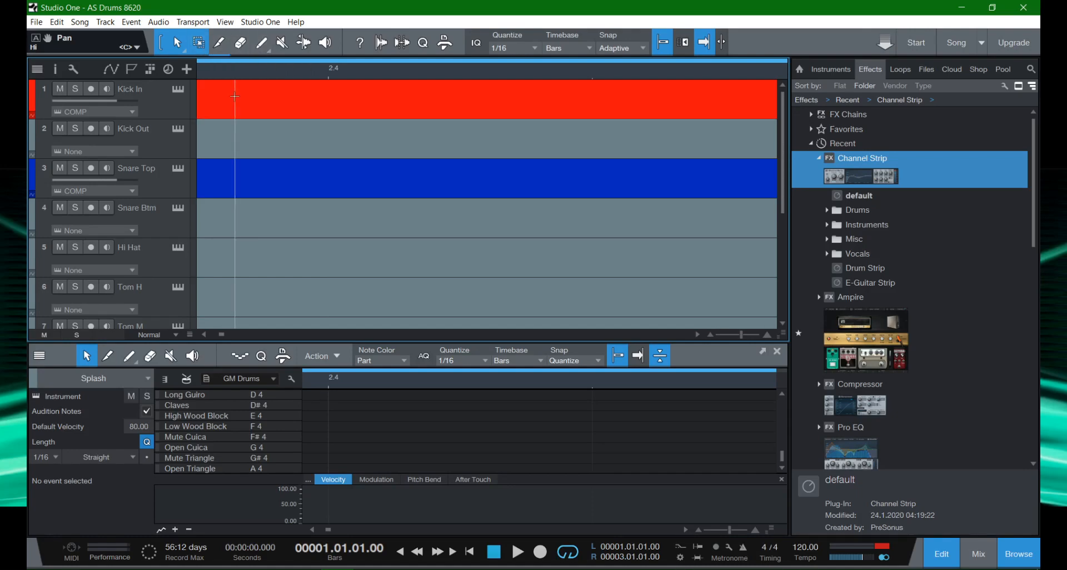
{"action": "key", "text": "3"}
{"action": "key", "text": "4"}
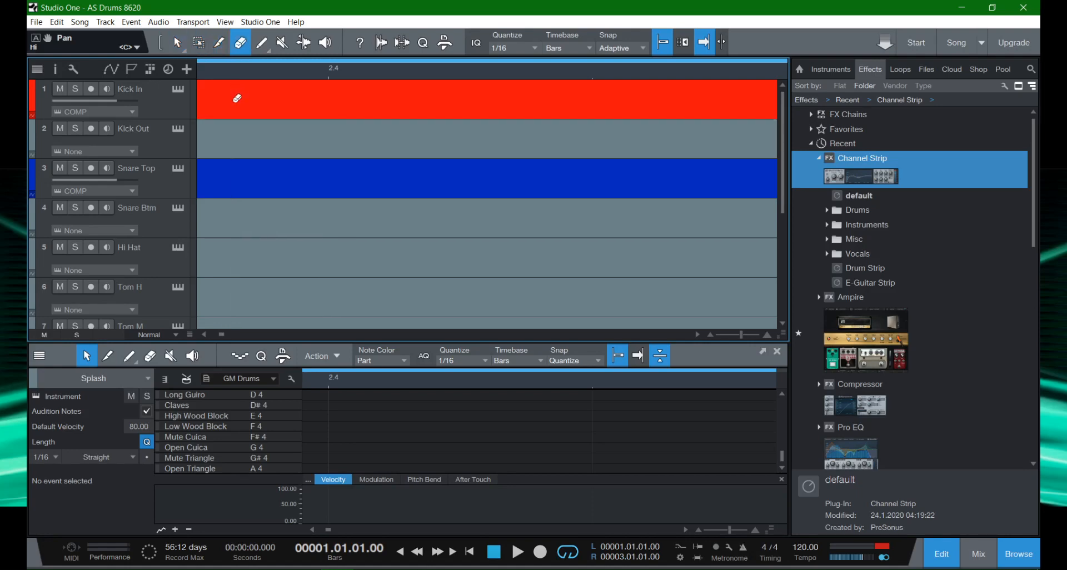
{"action": "key", "text": "5"}
{"action": "key", "text": "6"}
{"action": "key", "text": "7"}
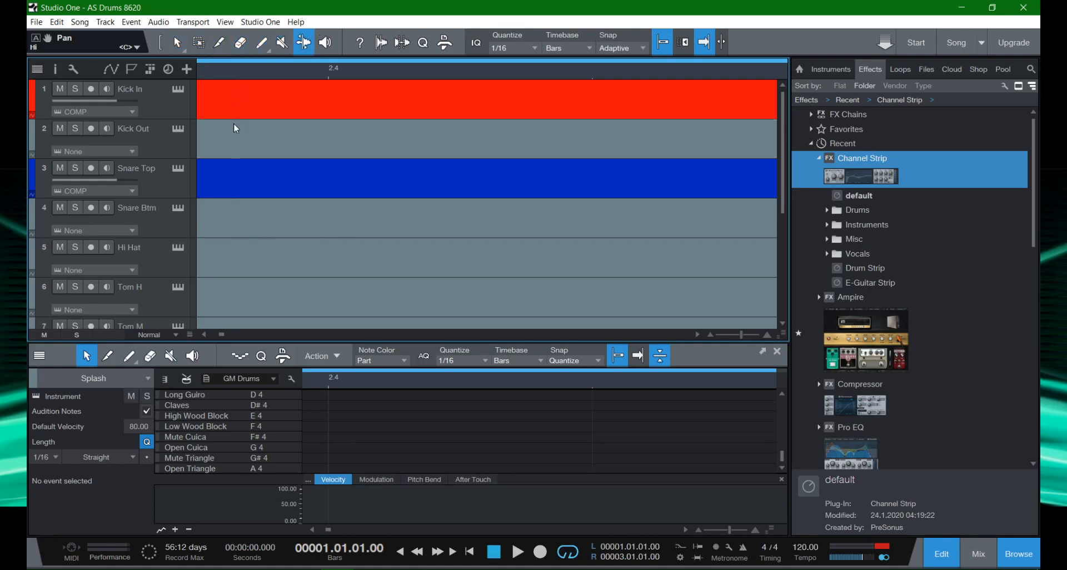
{"action": "key", "text": "8"}
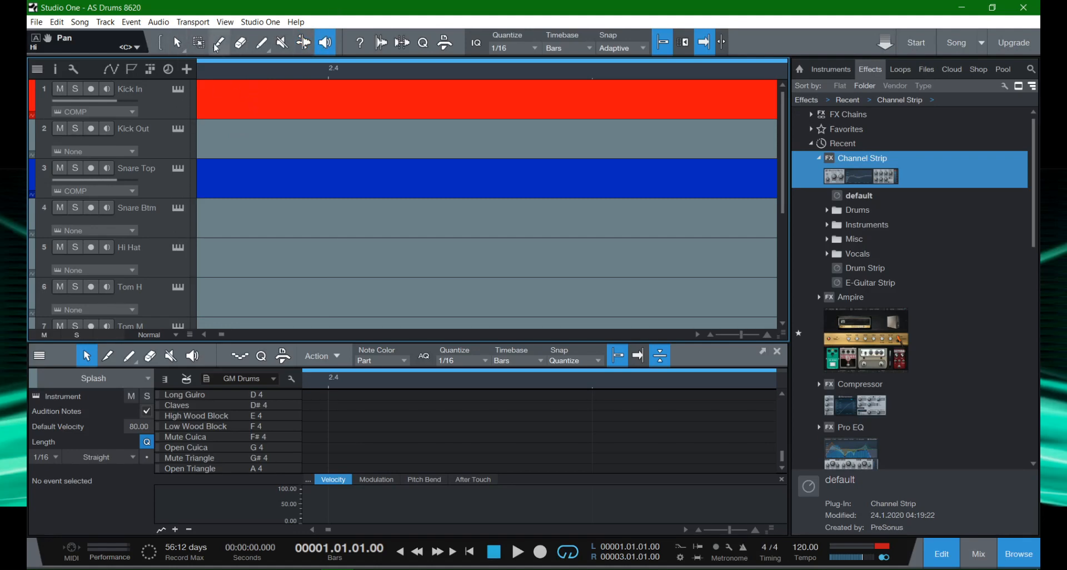
{"action": "key", "text": "1"}
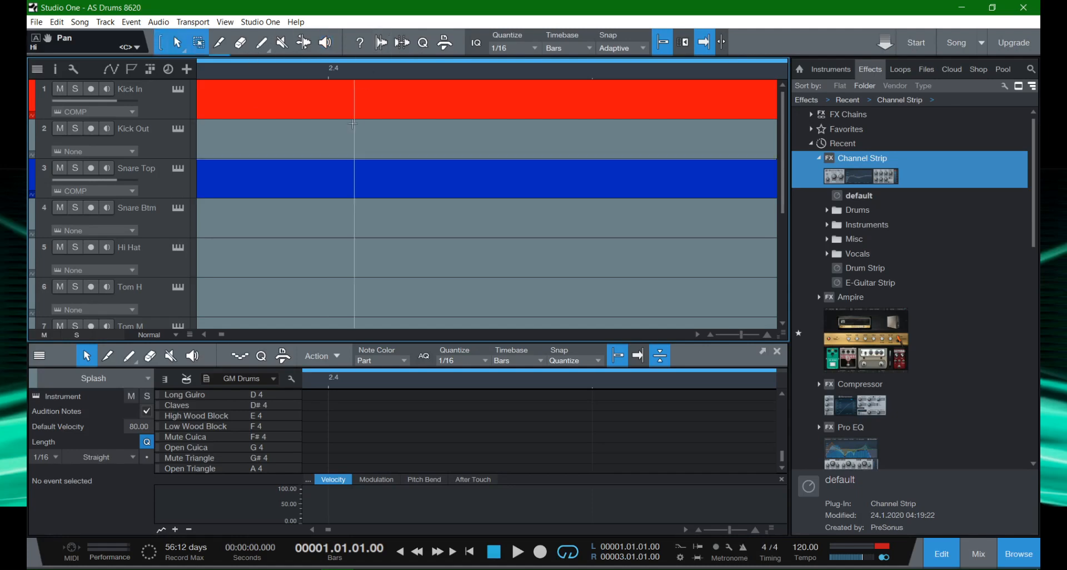
Select the Kick In track so that its part is shown in the note editor.
{"action": "scroll", "coordinate": [253, 183], "scroll_direction": "down", "scroll_amount": 3}
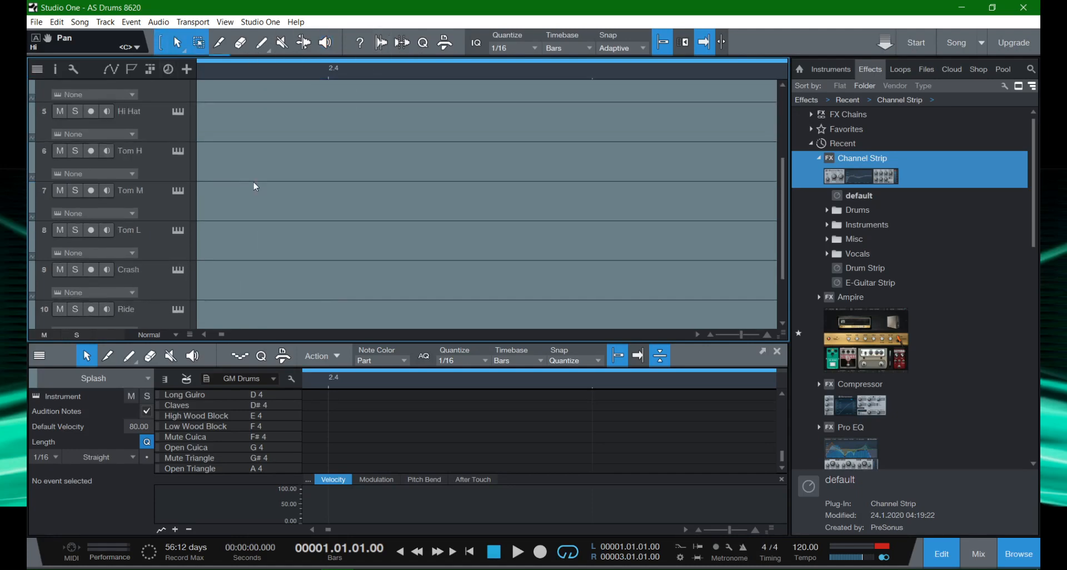
{"action": "scroll", "coordinate": [253, 182], "scroll_direction": "down", "scroll_amount": 2}
{"action": "scroll", "coordinate": [253, 182], "scroll_direction": "up", "scroll_amount": 5}
{"action": "scroll", "coordinate": [253, 182], "scroll_direction": "down", "scroll_amount": 3}
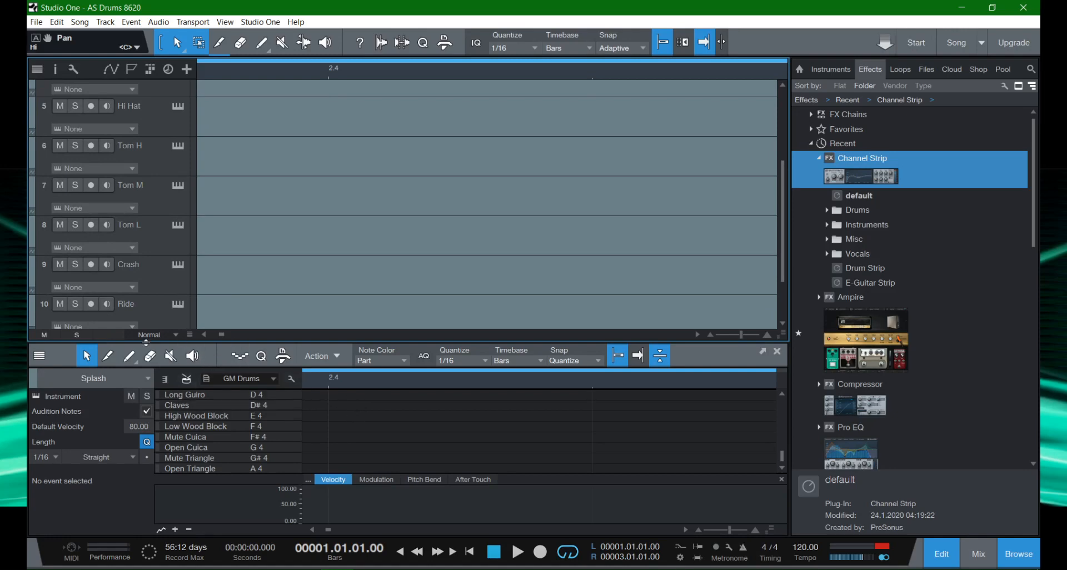
{"action": "scroll", "coordinate": [312, 412], "scroll_direction": "left", "scroll_amount": 10}
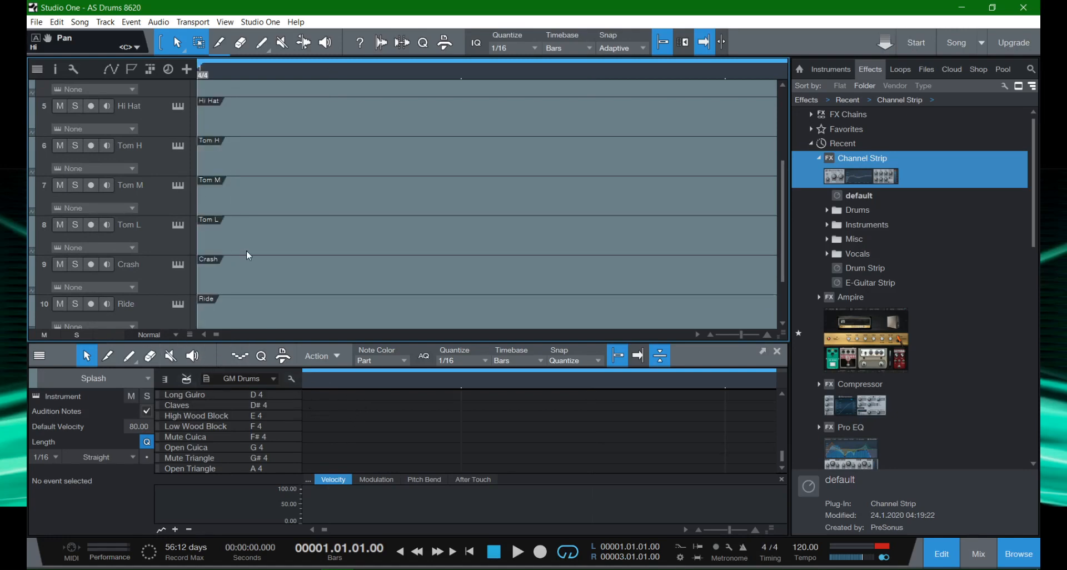
{"action": "scroll", "coordinate": [247, 252], "scroll_direction": "up", "scroll_amount": 3}
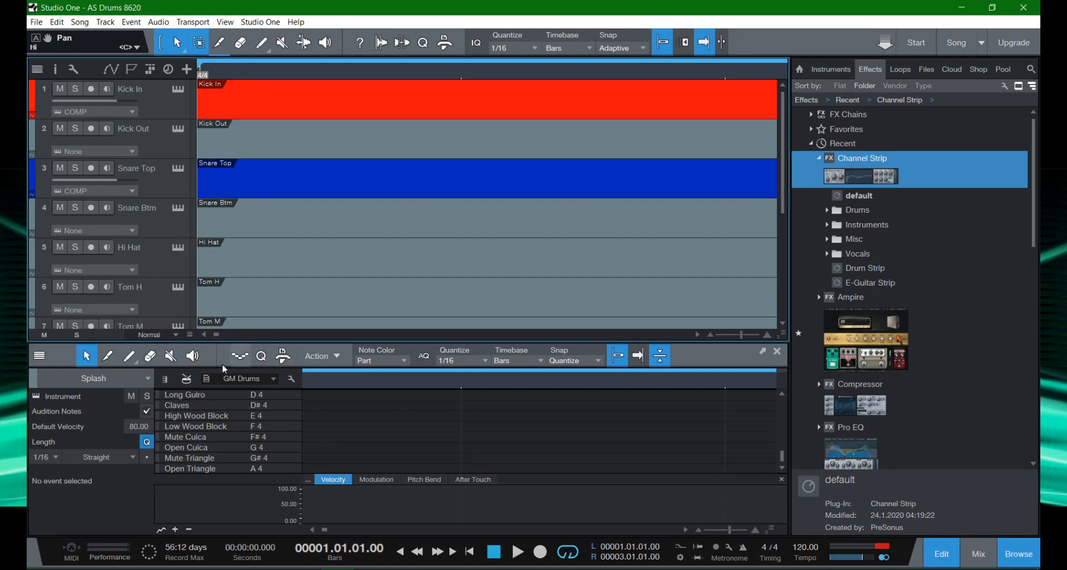
{"action": "left_click", "coordinate": [168, 89]}
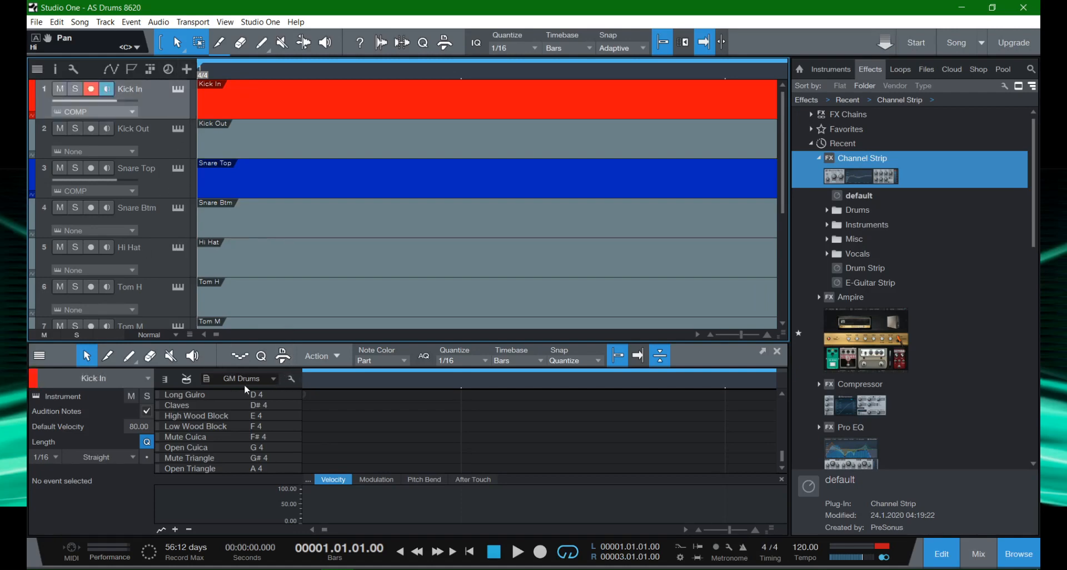
Audition the Bass Drum and Side Stick sounds in the Kick In drum map, ending on Bass Drum.
{"action": "scroll", "coordinate": [235, 436], "scroll_direction": "up", "scroll_amount": 7}
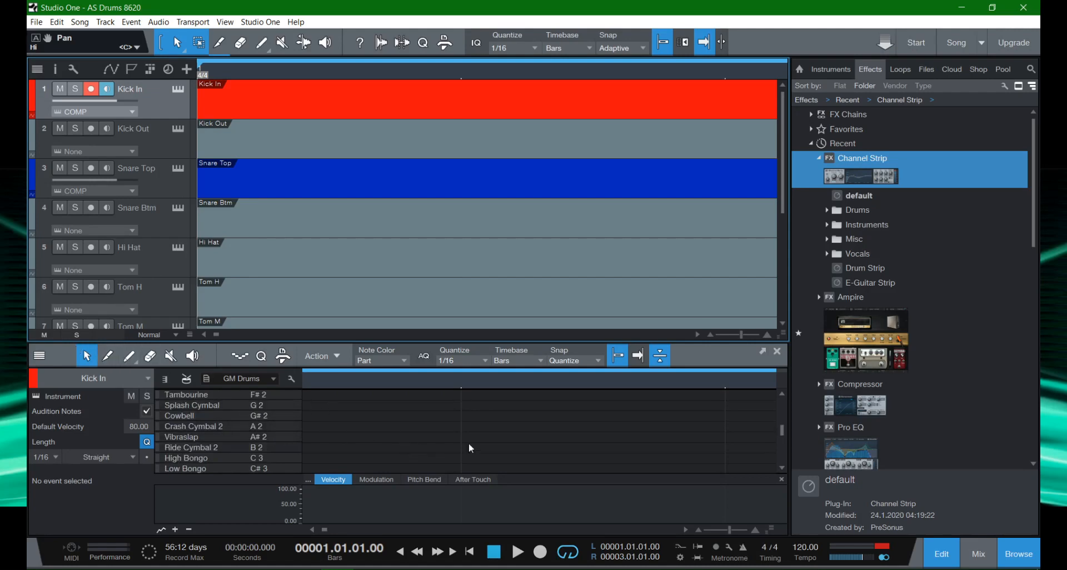
{"action": "scroll", "coordinate": [346, 434], "scroll_direction": "up", "scroll_amount": 4}
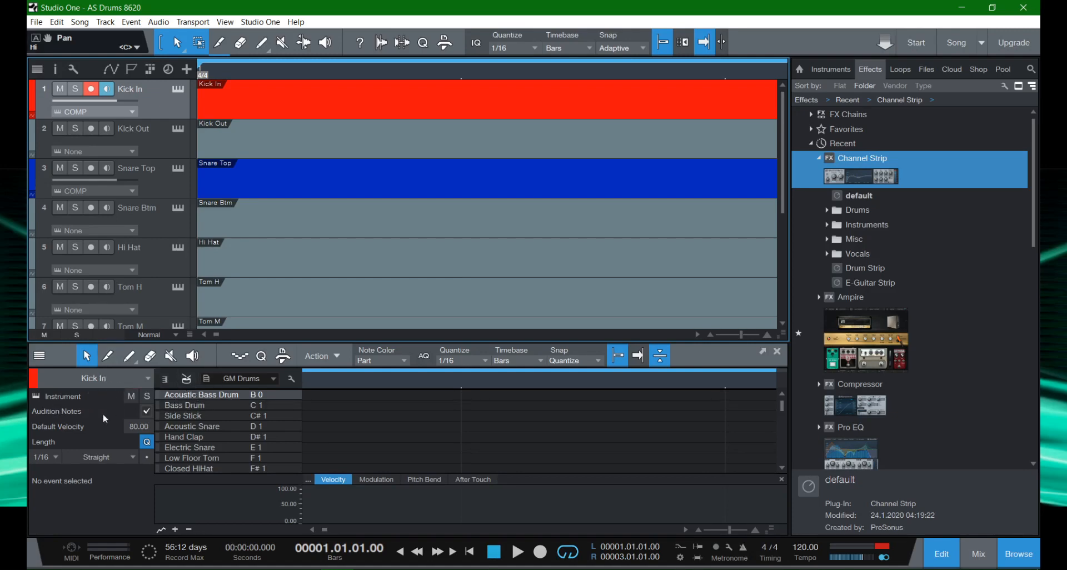
{"action": "left_click", "coordinate": [202, 408]}
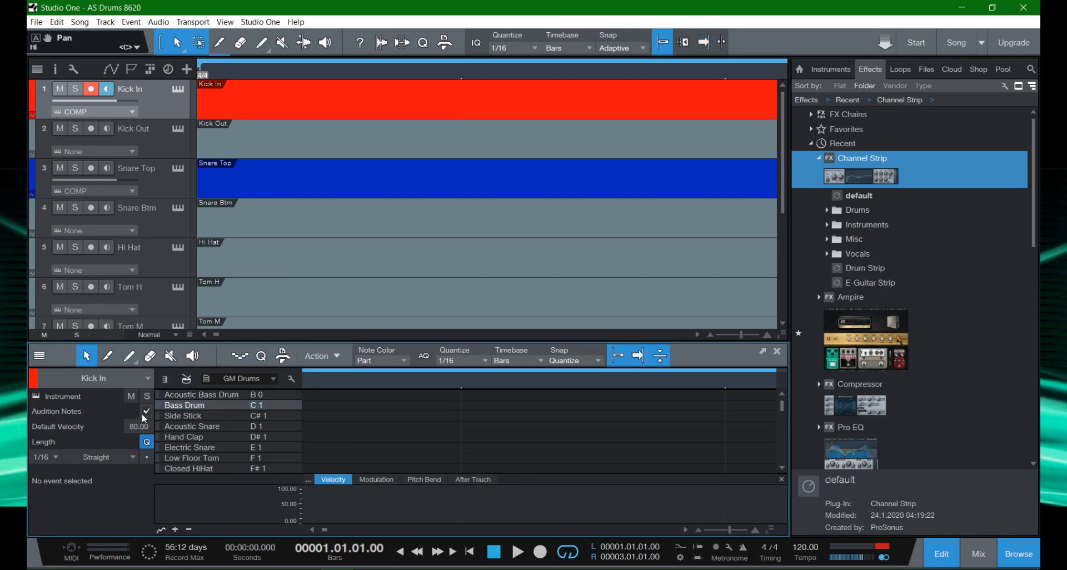
{"action": "left_click", "coordinate": [182, 416]}
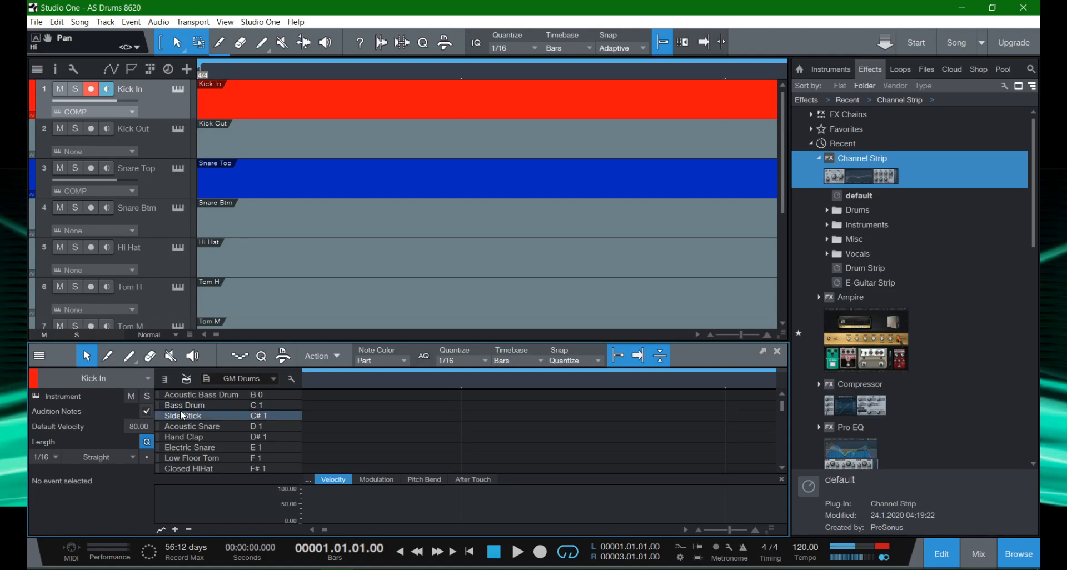
{"action": "left_click", "coordinate": [181, 408]}
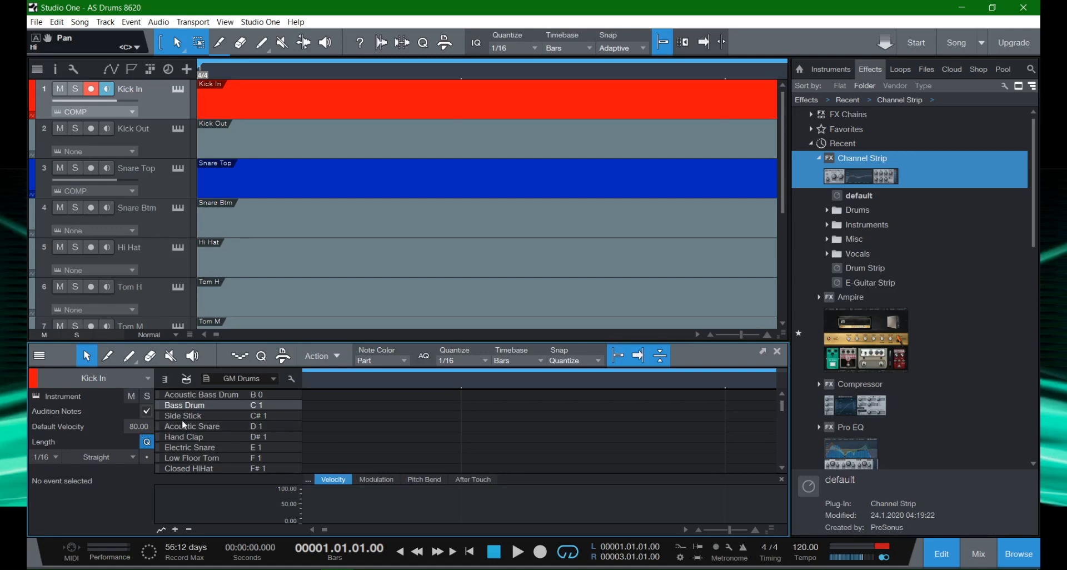
Set the default velocity to 100 and audition the Bass Drum sound.
{"action": "double_click", "coordinate": [136, 428]}
{"action": "type", "text": "100"}
{"action": "key", "text": "Return"}
{"action": "left_click", "coordinate": [208, 406]}
{"action": "left_click", "coordinate": [208, 405]}
Set the default velocity to 8 and audition the Bass Drum sound.
{"action": "key", "text": "shift+Left"}
{"action": "key", "text": "shift+Left"}
{"action": "type", "text": "8"}
{"action": "key", "text": "Return"}
{"action": "left_click", "coordinate": [195, 406]}
{"action": "left_click", "coordinate": [195, 405]}
{"action": "left_click", "coordinate": [195, 405]}
Set the default velocity to 3 and audition the Bass Drum sound.
{"action": "left_click", "coordinate": [130, 425]}
{"action": "type", "text": "3"}
{"action": "key", "text": "Return"}
{"action": "left_click", "coordinate": [198, 405]}
{"action": "left_click", "coordinate": [198, 405]}
{"action": "left_click", "coordinate": [199, 405]}
Try a default velocity of 6, audition the Bass Drum sound, and leave the velocity value.
{"action": "left_click", "coordinate": [133, 424]}
{"action": "type", "text": "6"}
{"action": "left_click", "coordinate": [214, 402]}
{"action": "left_click", "coordinate": [215, 402]}
{"action": "left_click", "coordinate": [132, 426]}
{"action": "key", "text": "Escape"}
{"action": "left_click", "coordinate": [98, 456]}
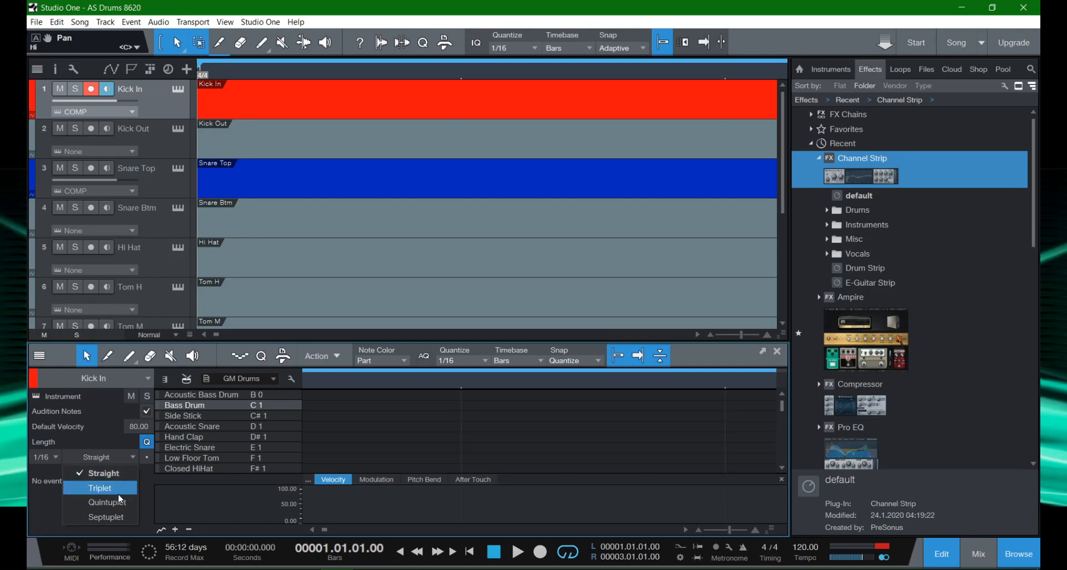
{"action": "left_click", "coordinate": [119, 457]}
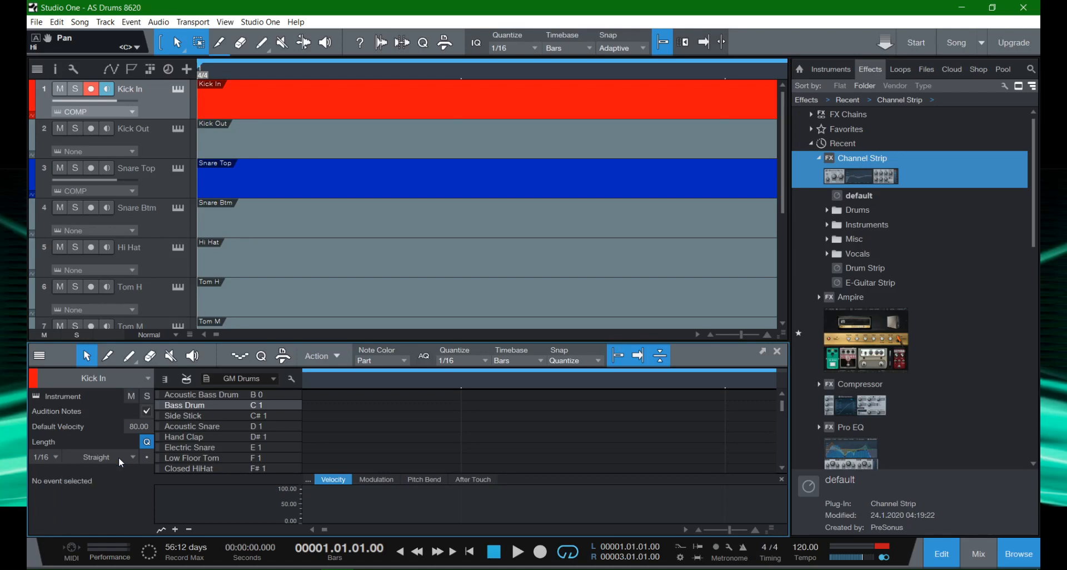
{"action": "left_click", "coordinate": [55, 458]}
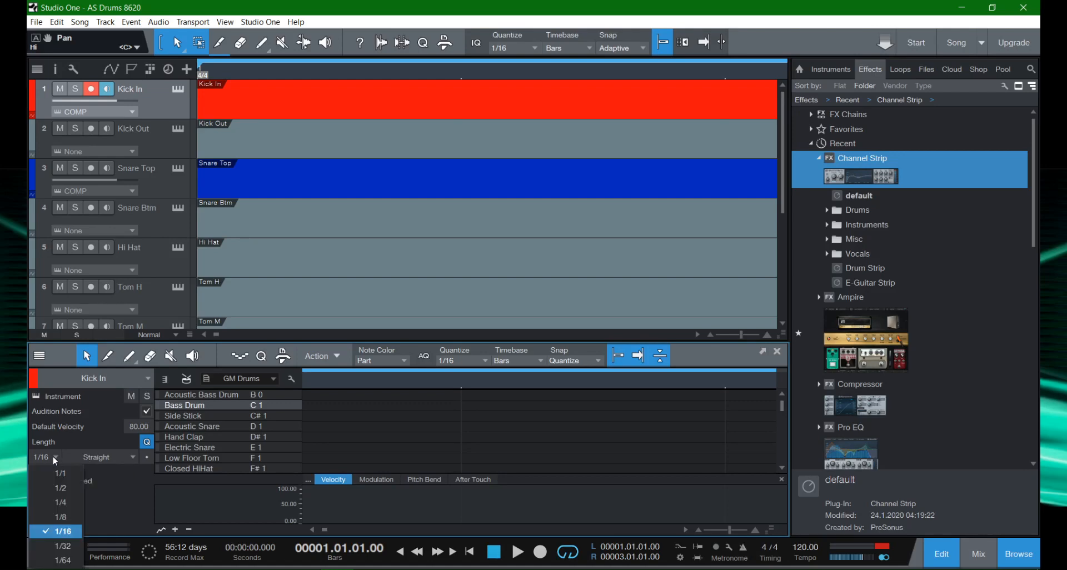
{"action": "left_click", "coordinate": [55, 458]}
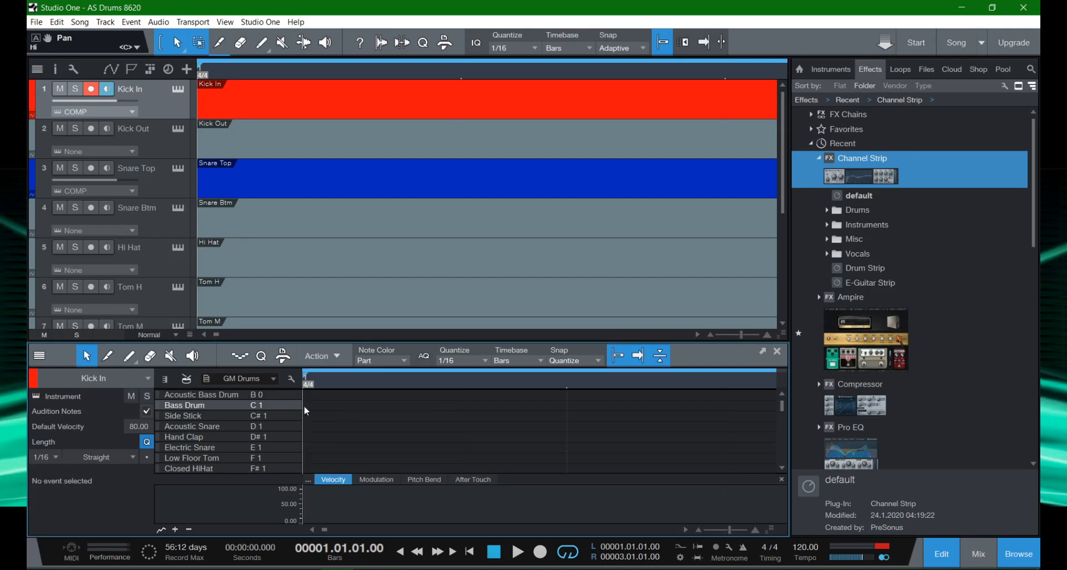
Draw Bass Drum notes with the Paint tool on the first and second sixteenths of bar 1 in the Kick In event.
{"action": "left_click", "coordinate": [130, 358]}
{"action": "left_click", "coordinate": [309, 406]}
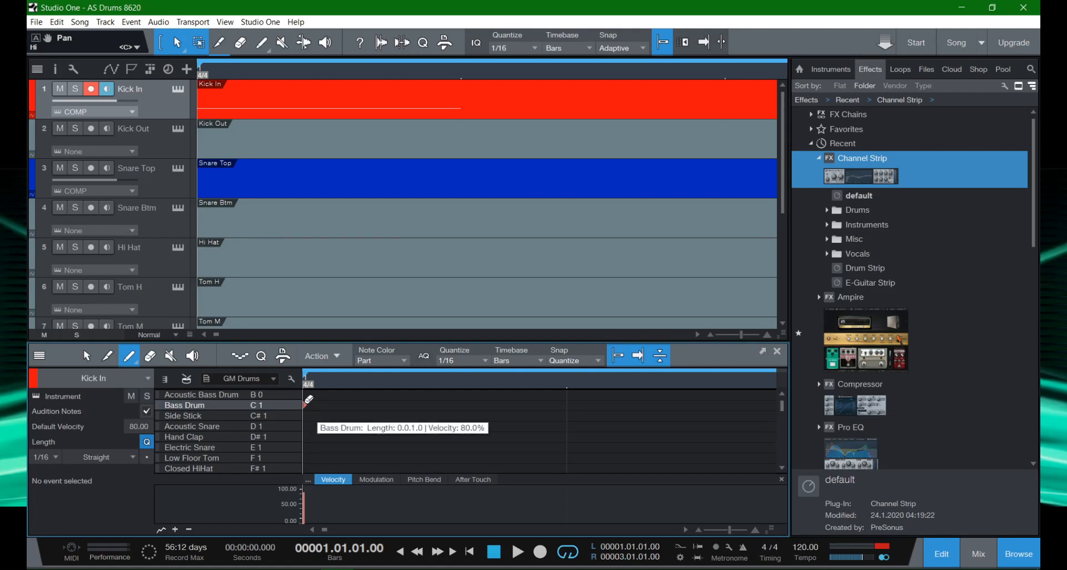
{"action": "left_click", "coordinate": [308, 402]}
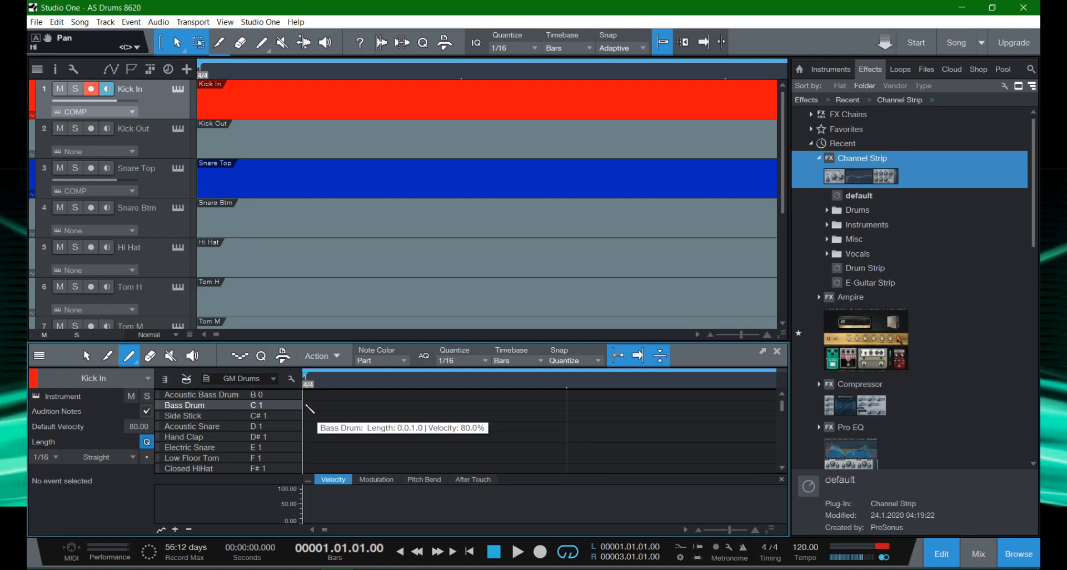
{"action": "left_click", "coordinate": [307, 405]}
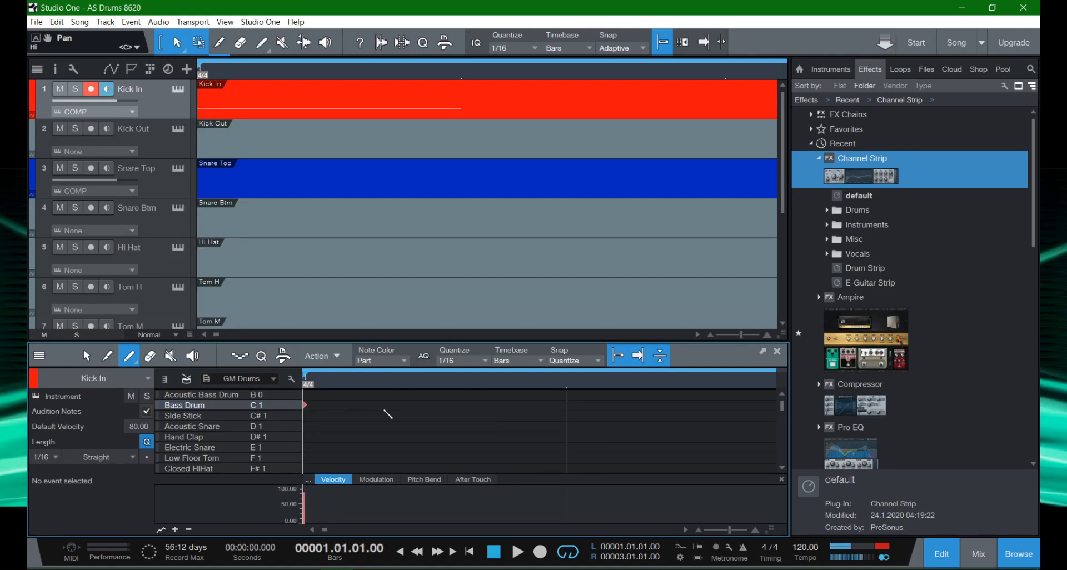
{"action": "left_click", "coordinate": [568, 406]}
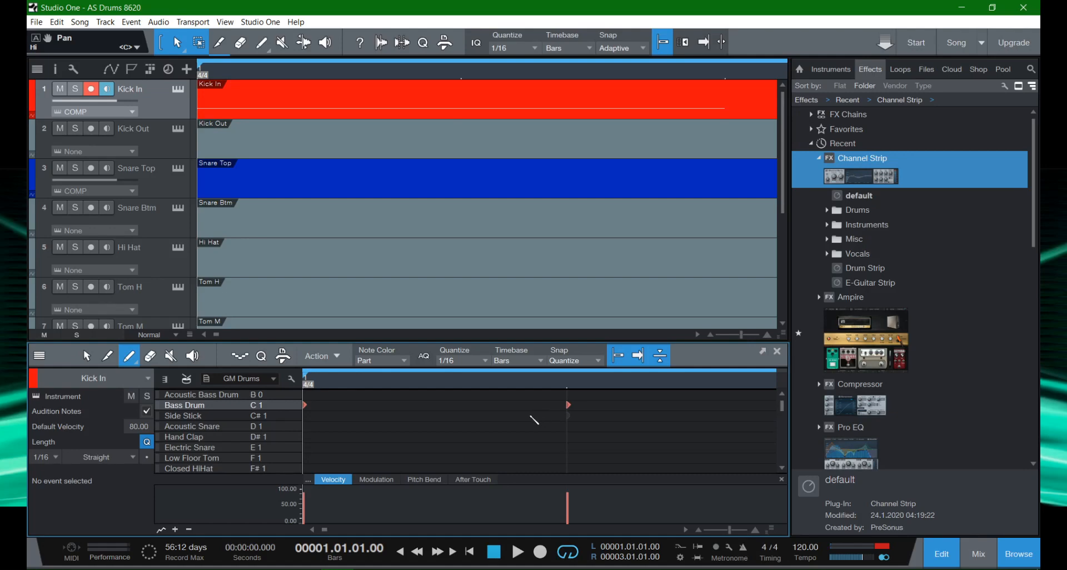
Play the two Bass Drum notes from the start of the song and stop playback.
{"action": "key", "text": "space"}
{"action": "key", "text": "space"}
{"action": "key", "text": "w"}
{"action": "key", "text": "w"}
{"action": "key", "text": "w"}
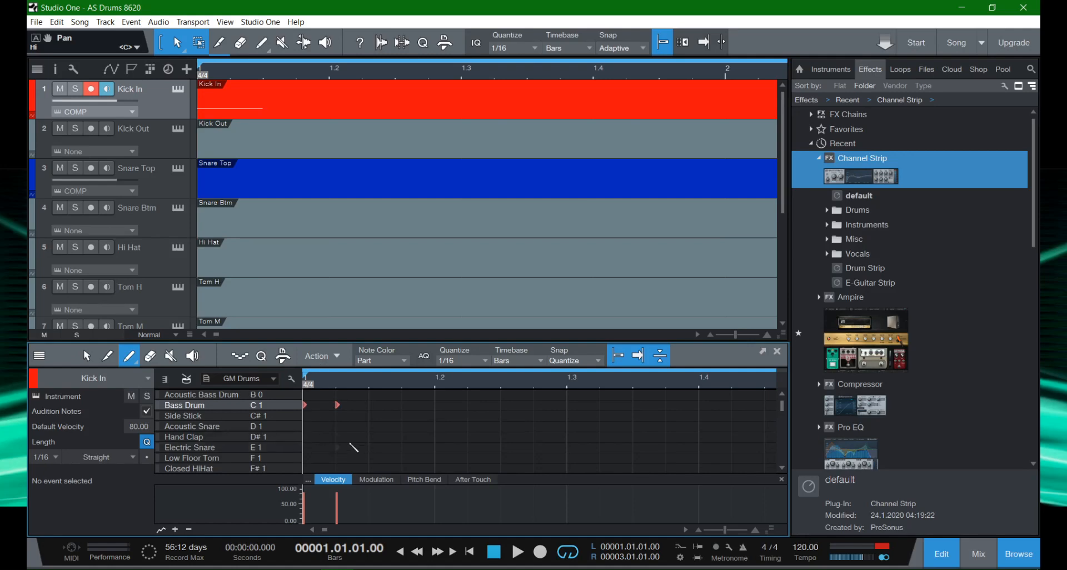
{"action": "scroll", "coordinate": [359, 450], "scroll_direction": "down", "scroll_amount": 1}
{"action": "scroll", "coordinate": [360, 450], "scroll_direction": "up", "scroll_amount": 1}
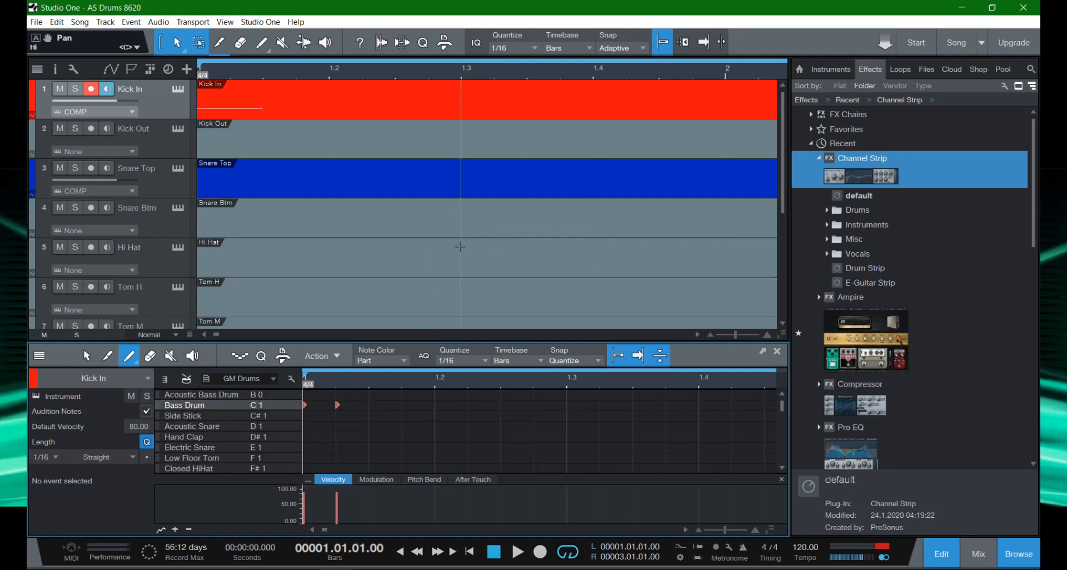
{"action": "key", "text": "space"}
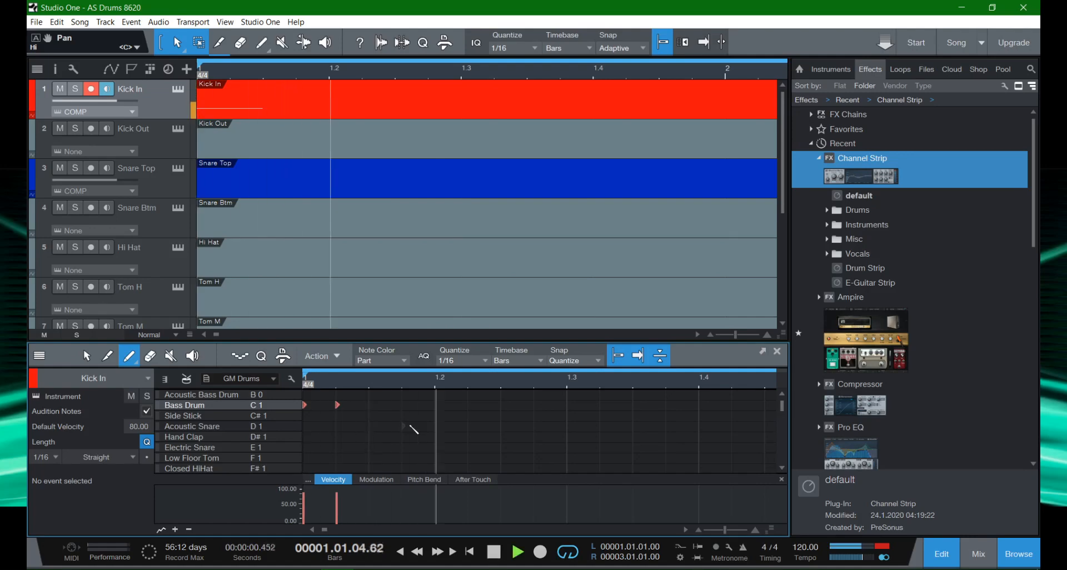
{"action": "key", "text": "space"}
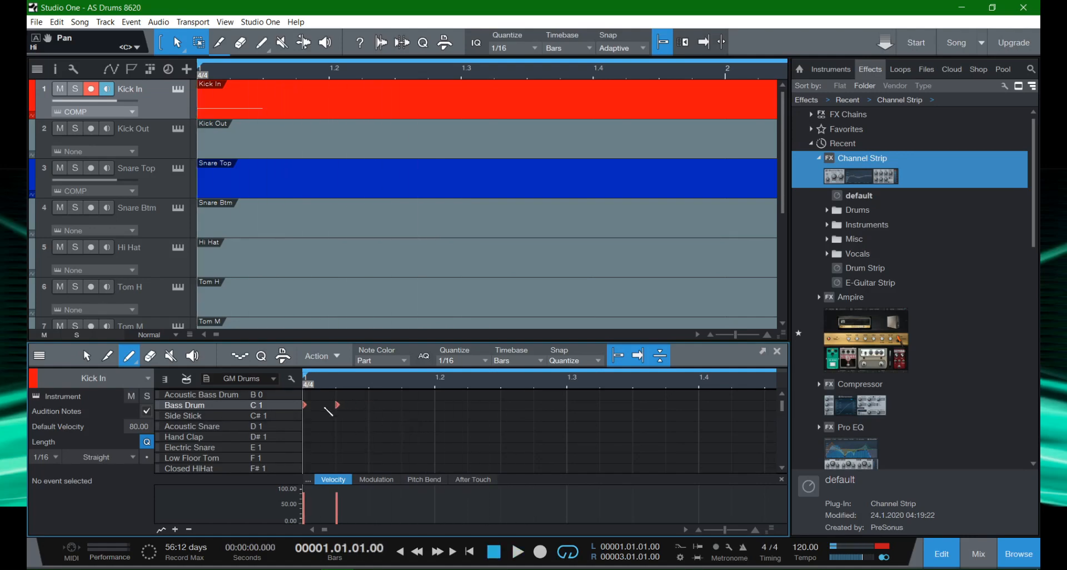
Replace the Bass Drum note on the second sixteenth with notes on beat 1's third and fourth sixteenths and beat 2's second sixteenth.
{"action": "left_click", "coordinate": [337, 405]}
{"action": "left_click", "coordinate": [375, 405]}
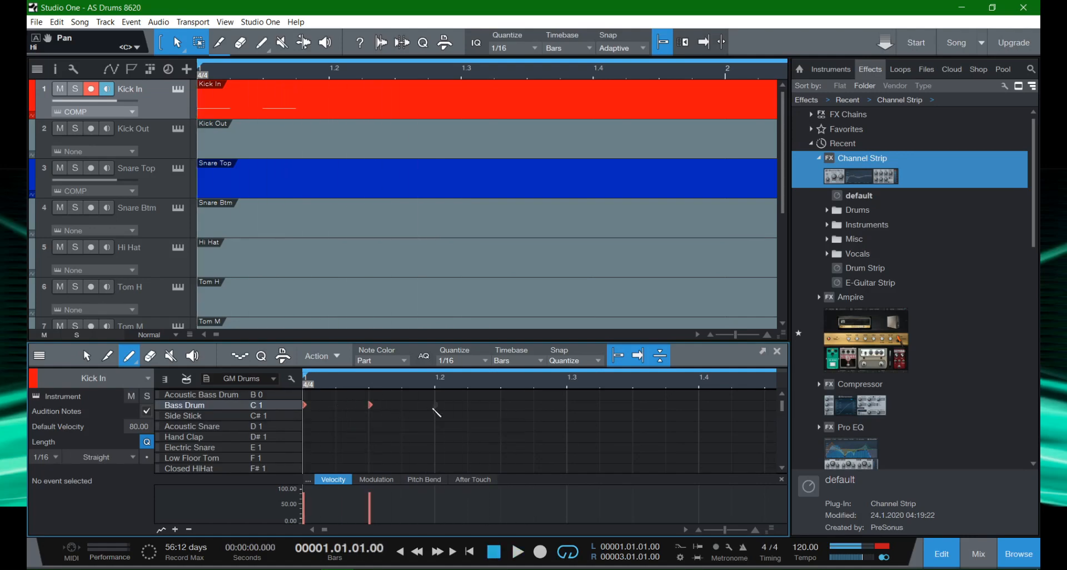
{"action": "left_click", "coordinate": [403, 405]}
{"action": "left_click", "coordinate": [472, 405]}
Play the kick pattern, remove the Bass Drum note on beat 1's fourth sixteenth, and add one on beat 2's third sixteenth.
{"action": "key", "text": "space"}
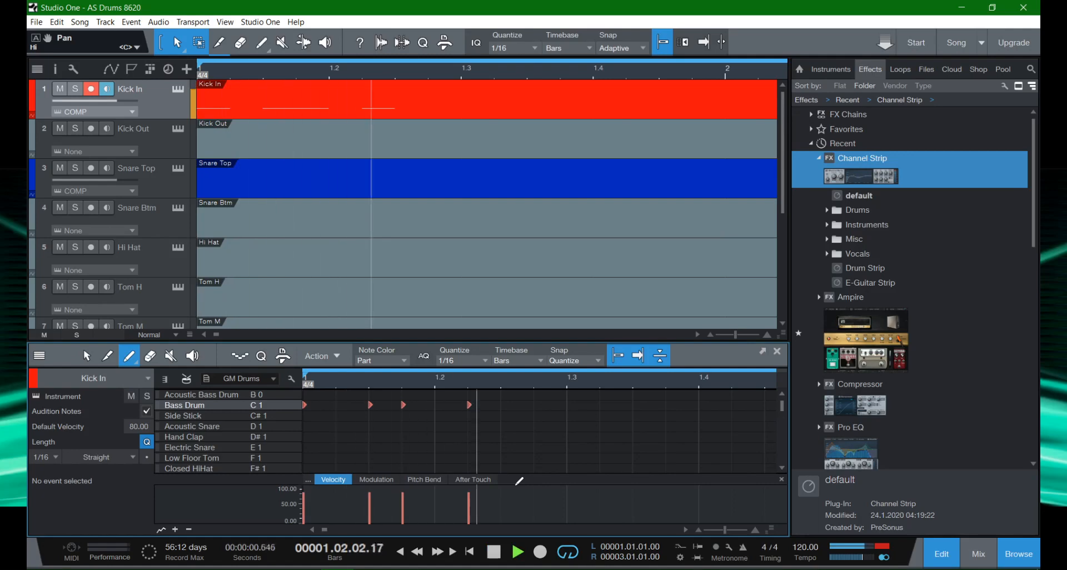
{"action": "key", "text": "space"}
{"action": "key", "text": "Home"}
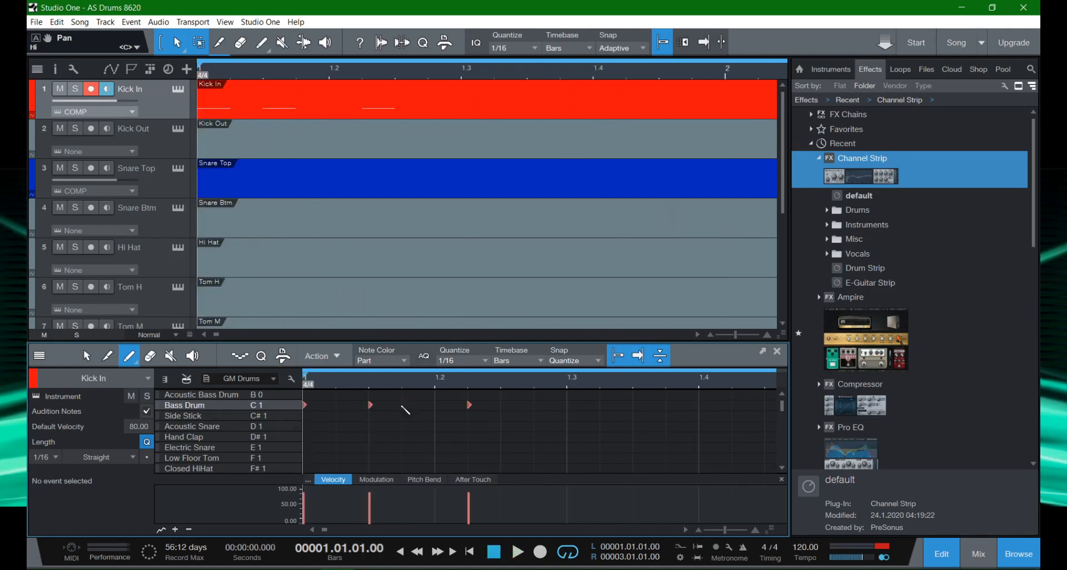
{"action": "key", "text": "space"}
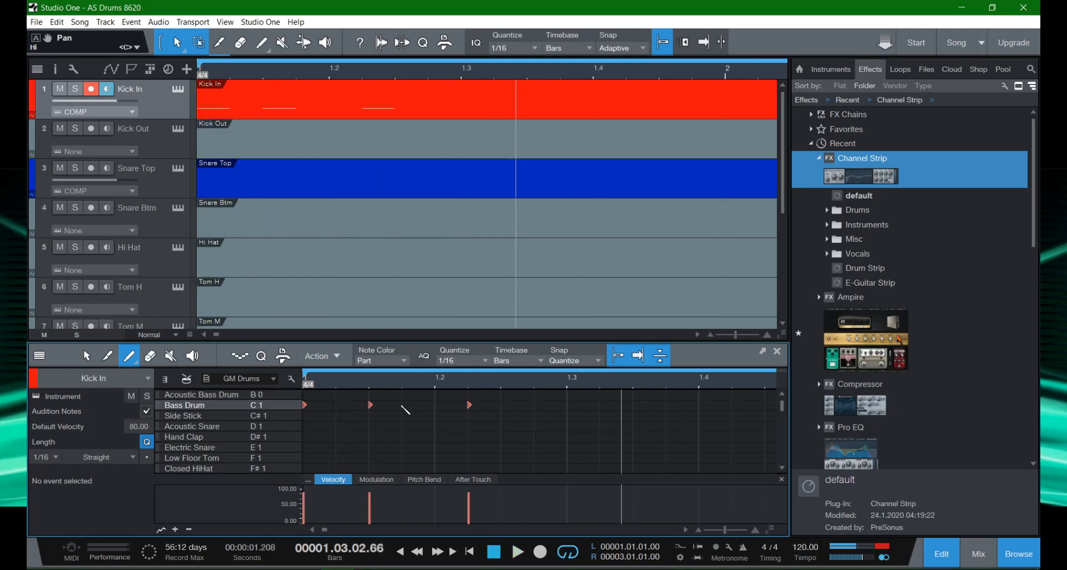
{"action": "left_click", "coordinate": [513, 406]}
Set the note length to 1/32 and draw Bass Drum notes on beat 3's first, second and third sixteenths.
{"action": "left_click", "coordinate": [40, 458]}
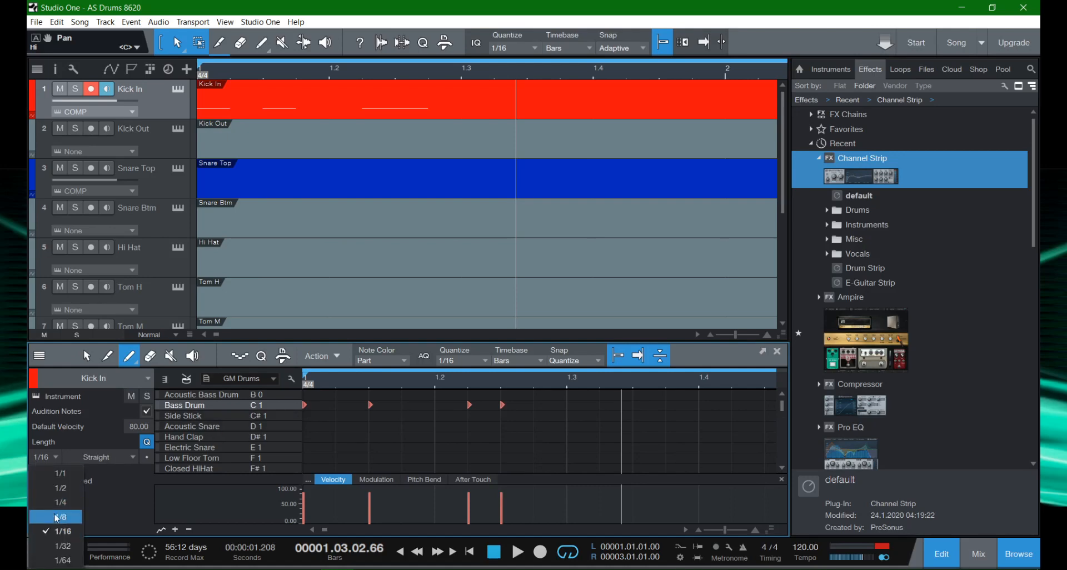
{"action": "left_click", "coordinate": [56, 546]}
{"action": "left_click", "coordinate": [569, 405]}
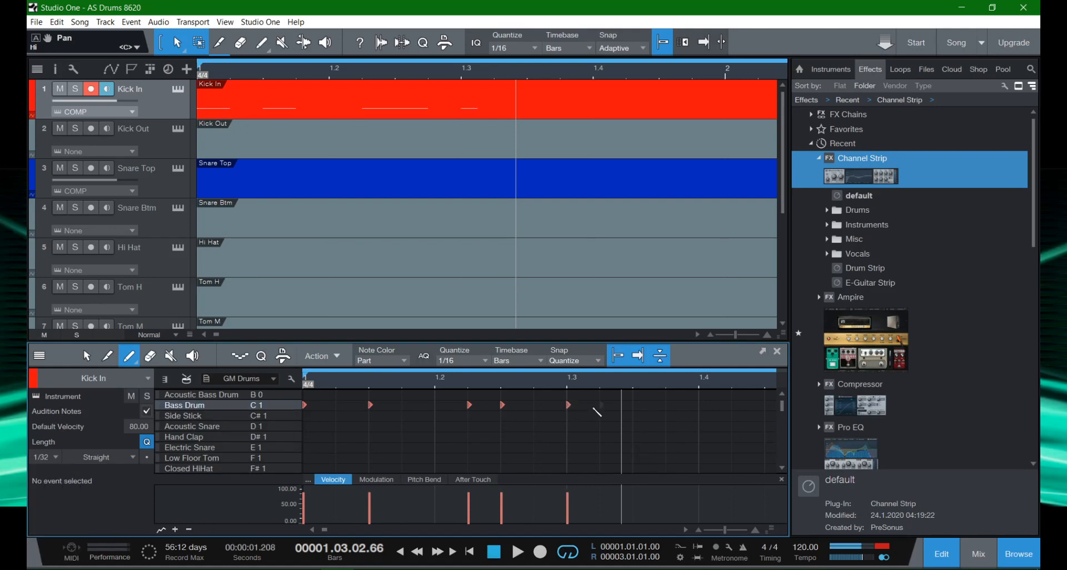
{"action": "left_click", "coordinate": [594, 407]}
{"action": "left_click", "coordinate": [632, 406]}
Play the pattern from the song start and remove the Bass Drum note on beat 3's second sixteenth.
{"action": "key", "text": "Home"}
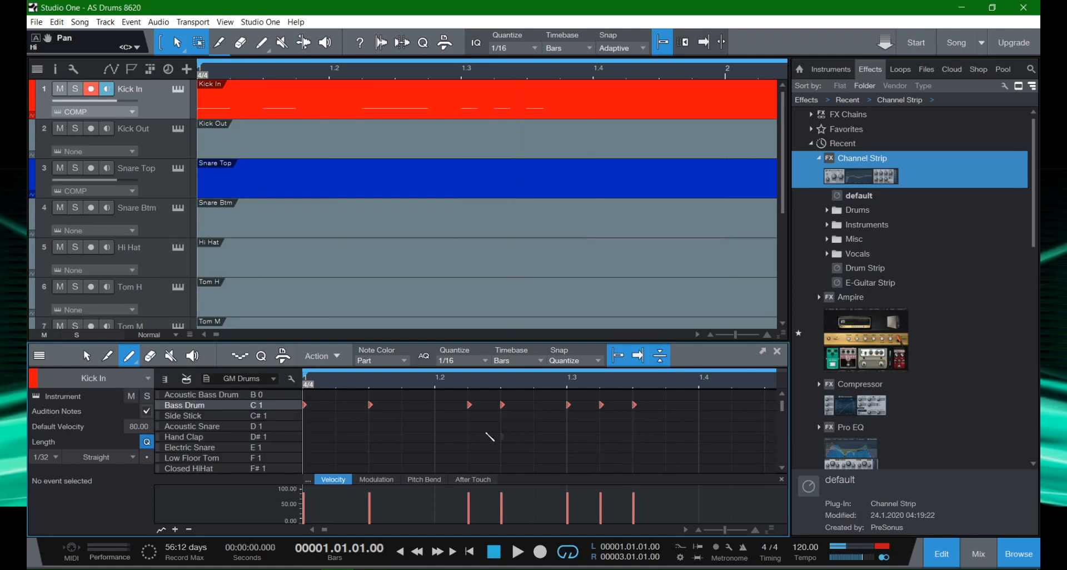
{"action": "key", "text": "space"}
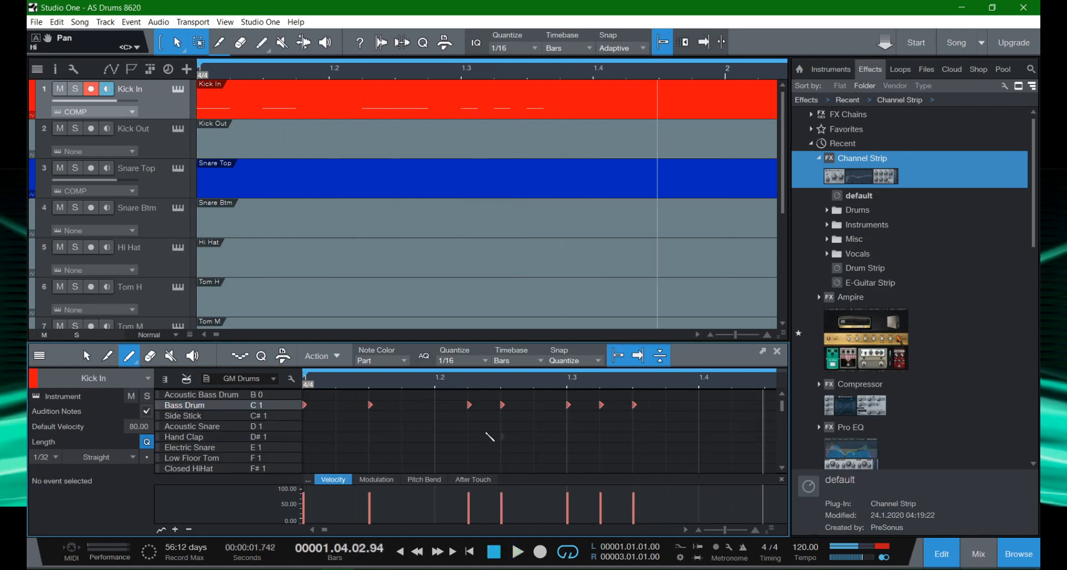
{"action": "left_click", "coordinate": [601, 405]}
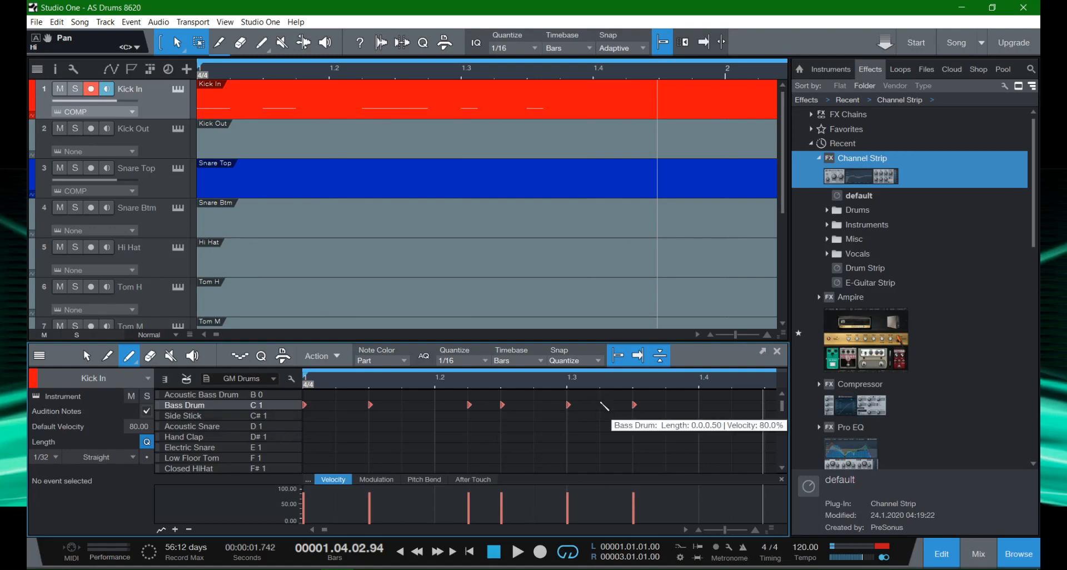
Play the edited kick pattern from the song start, stop playback, and return the playhead to the start.
{"action": "key", "text": "Home"}
{"action": "key", "text": "space"}
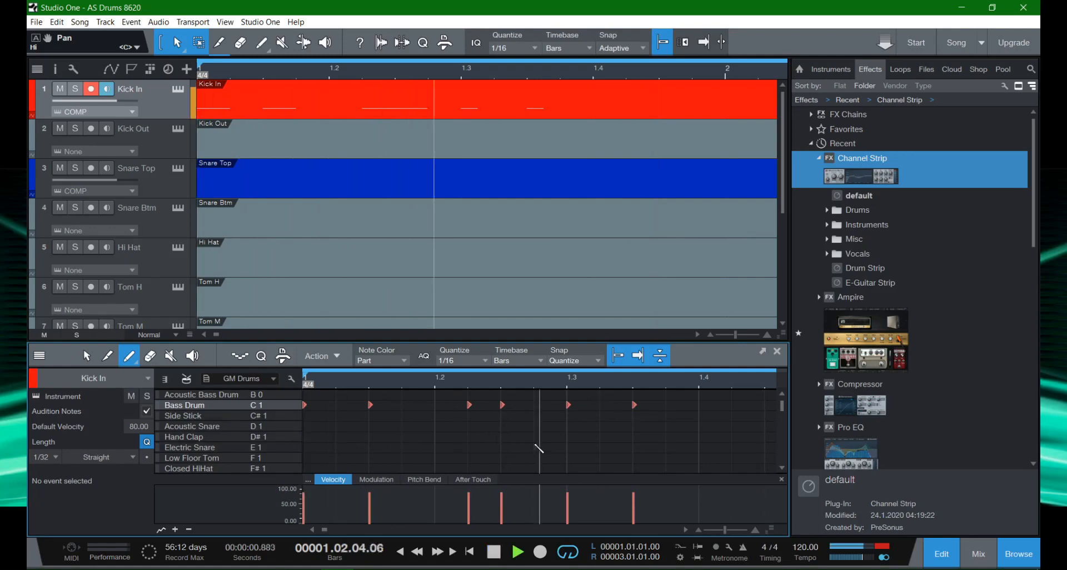
{"action": "key", "text": "space"}
{"action": "key", "text": "Home"}
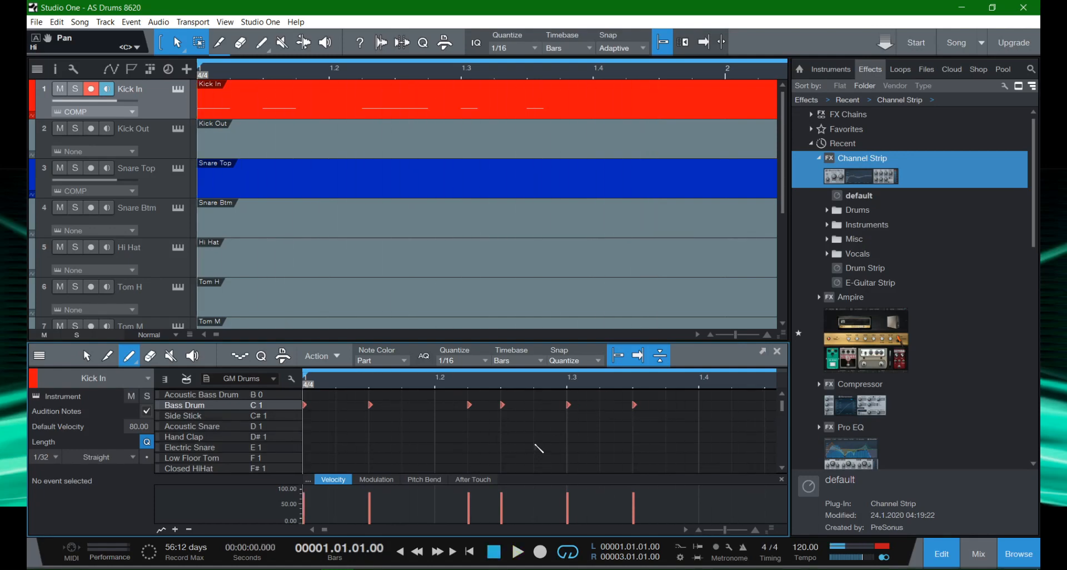
Set the note length to 1/16 and show the Kick In notes on C 1 in the piano view.
{"action": "left_click", "coordinate": [42, 458]}
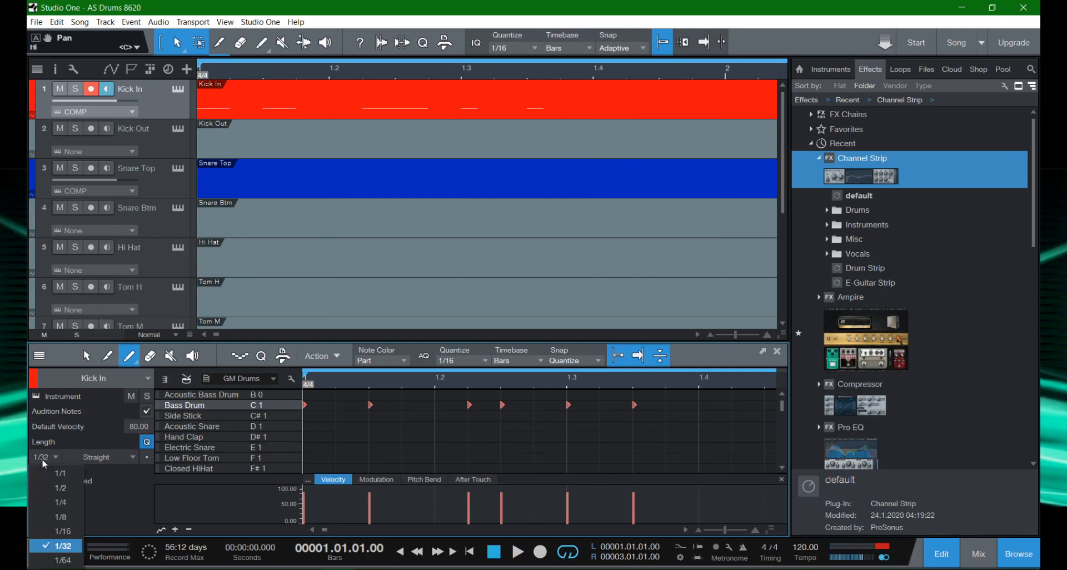
{"action": "left_click", "coordinate": [63, 530]}
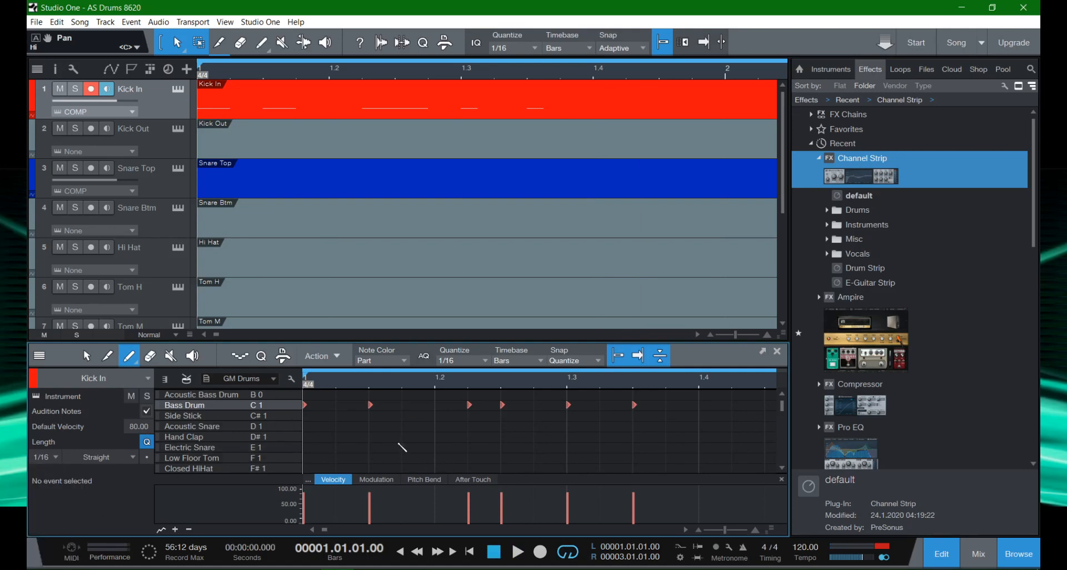
{"action": "left_click", "coordinate": [163, 381]}
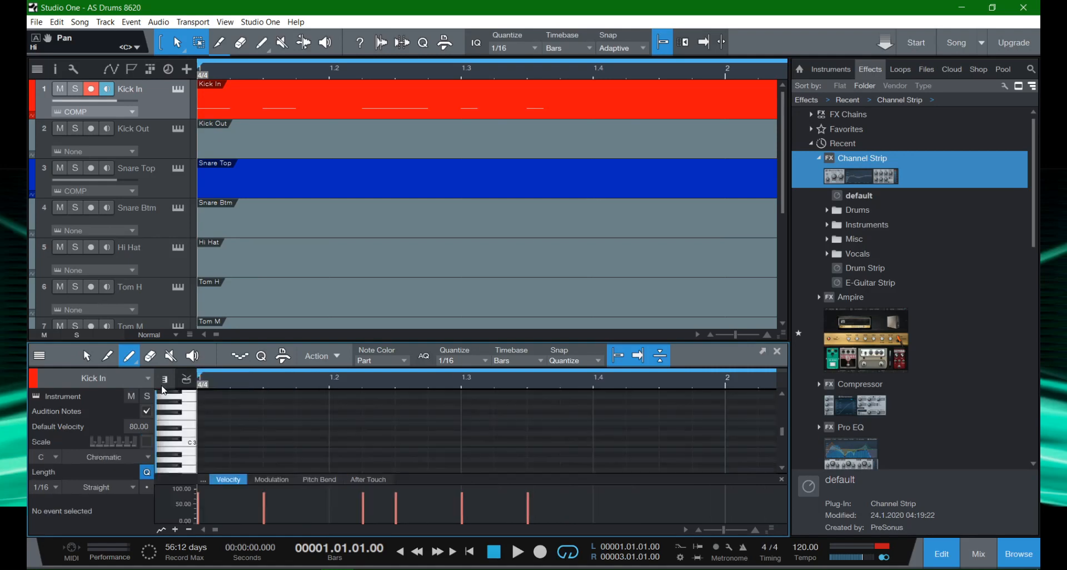
{"action": "scroll", "coordinate": [288, 432], "scroll_direction": "up", "scroll_amount": 5}
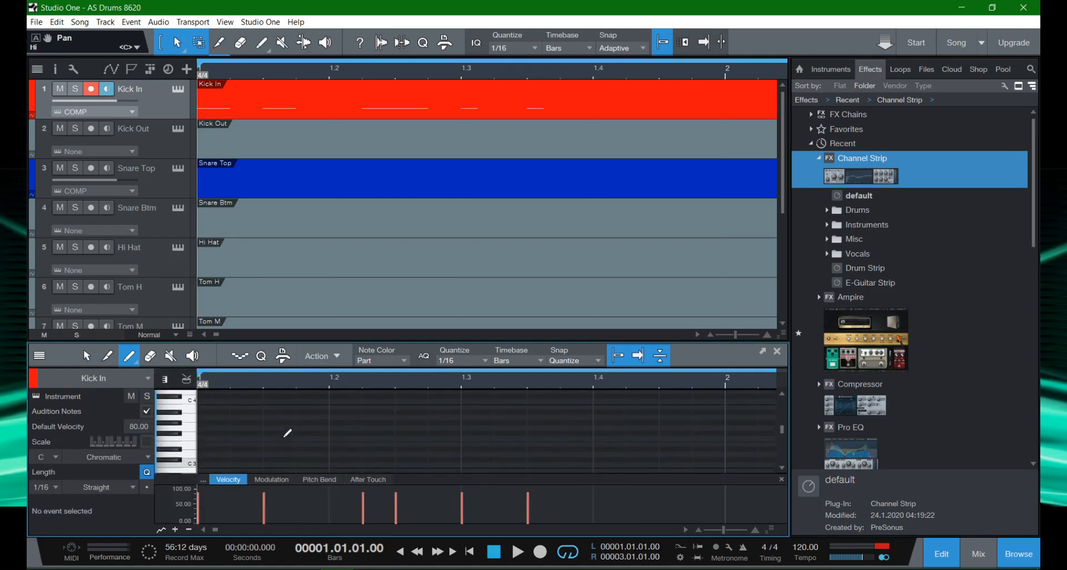
{"action": "scroll", "coordinate": [288, 433], "scroll_direction": "down", "scroll_amount": 5}
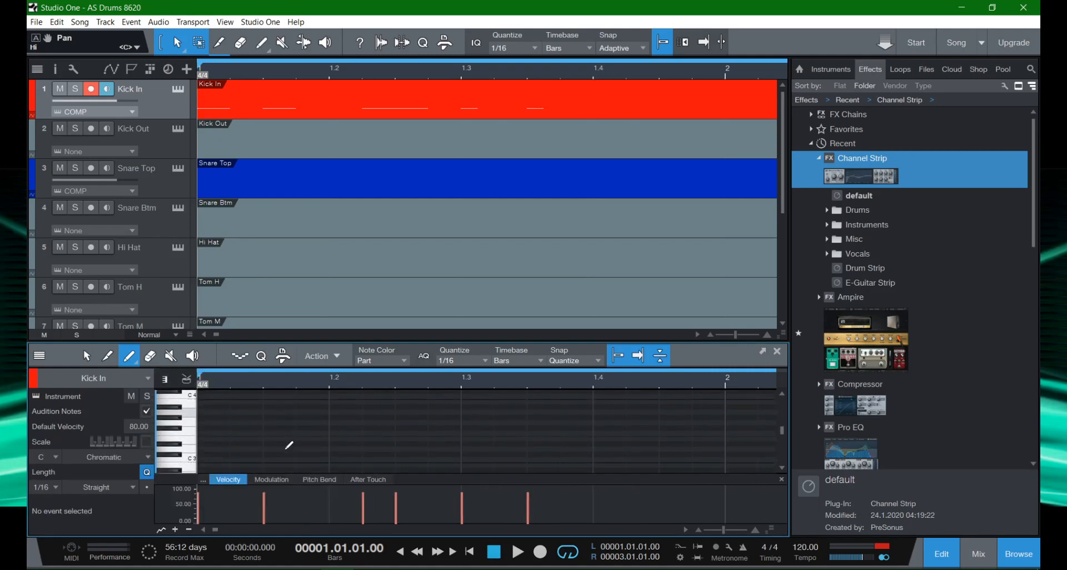
{"action": "scroll", "coordinate": [289, 444], "scroll_direction": "down", "scroll_amount": 8}
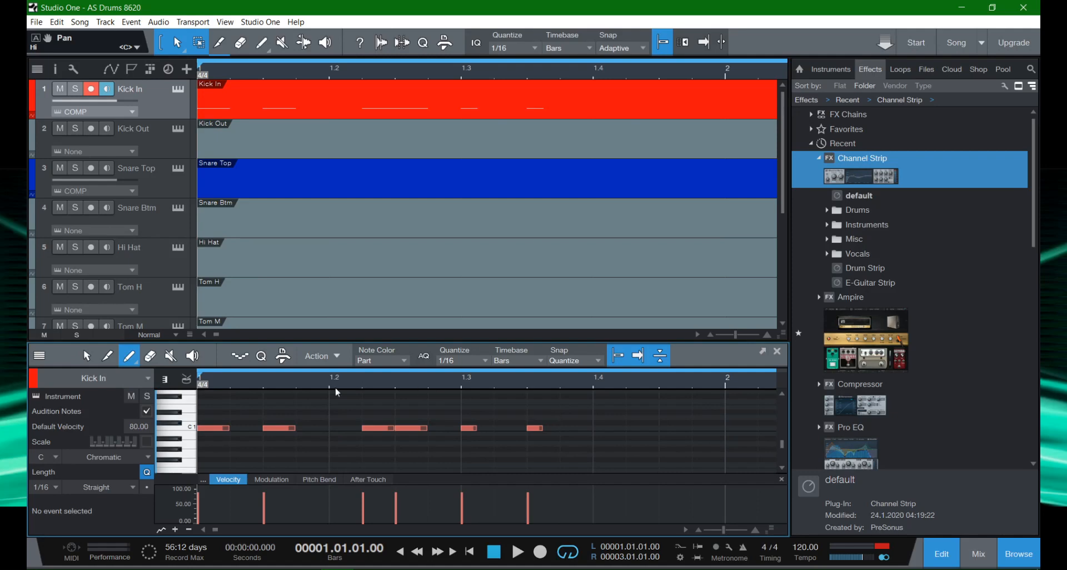
Compare the kick notes in drum view and piano view, and review the available note lengths.
{"action": "left_click", "coordinate": [186, 379]}
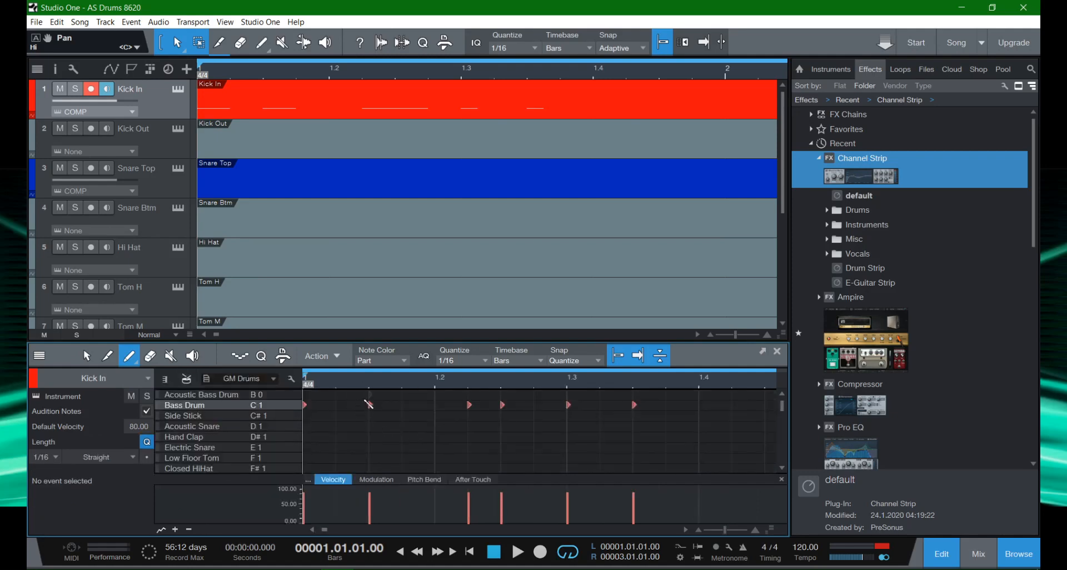
{"action": "left_click", "coordinate": [186, 378]}
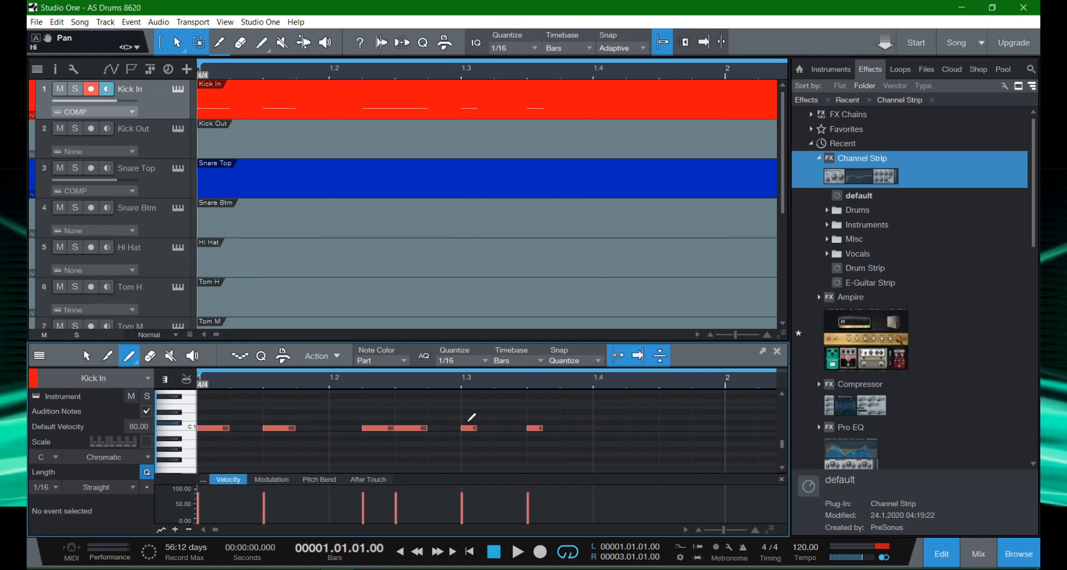
{"action": "left_click", "coordinate": [45, 487]}
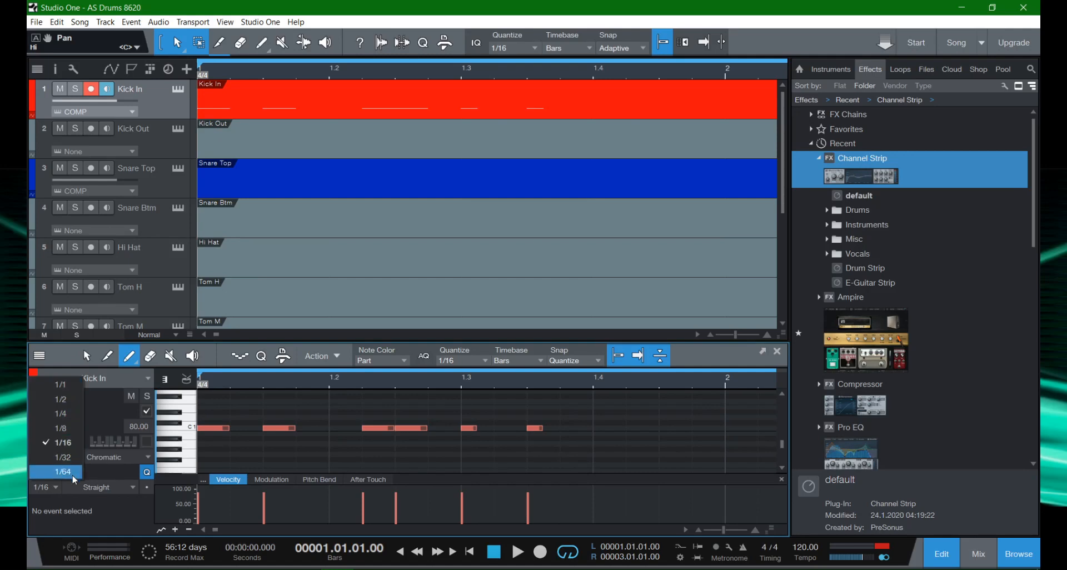
{"action": "left_click", "coordinate": [57, 489]}
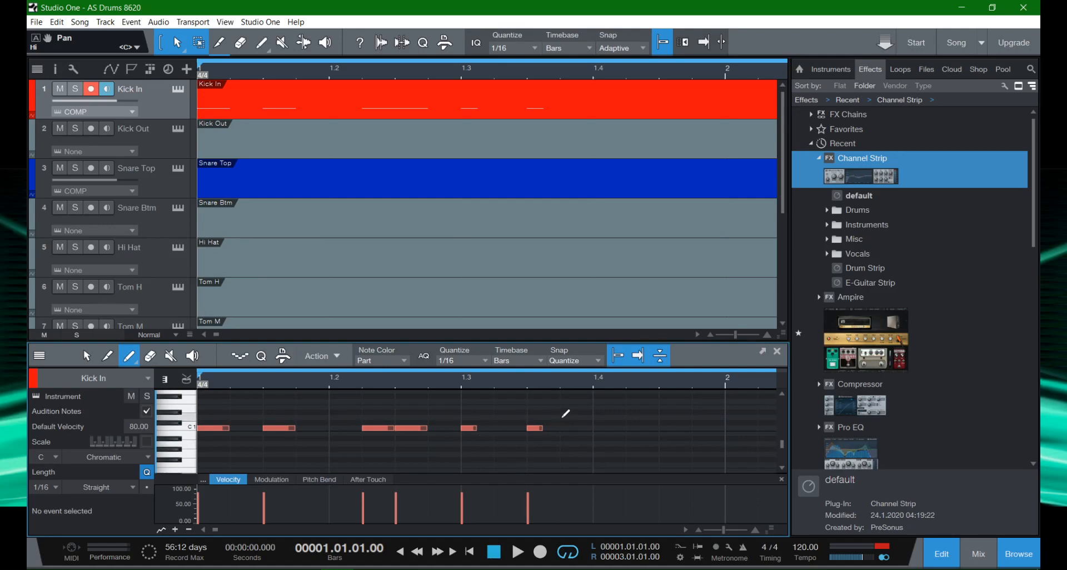
Delete all notes from the Kick In event.
{"action": "key", "text": "ctrl+a"}
{"action": "key", "text": "Delete"}
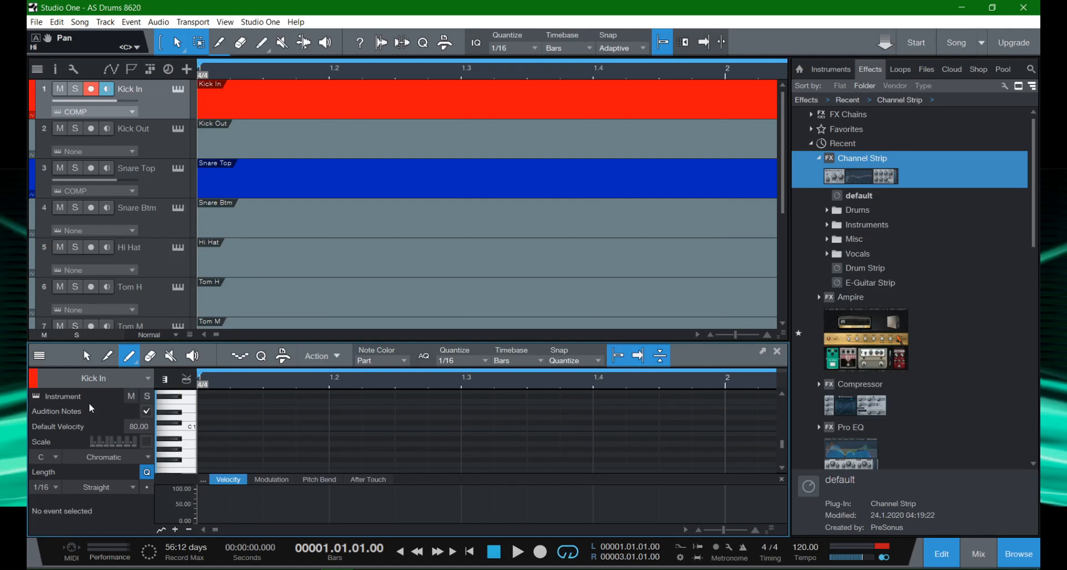
Set the note length to 1/1 and draw a whole note on C 1 at the start of bar 1.
{"action": "left_click", "coordinate": [45, 488]}
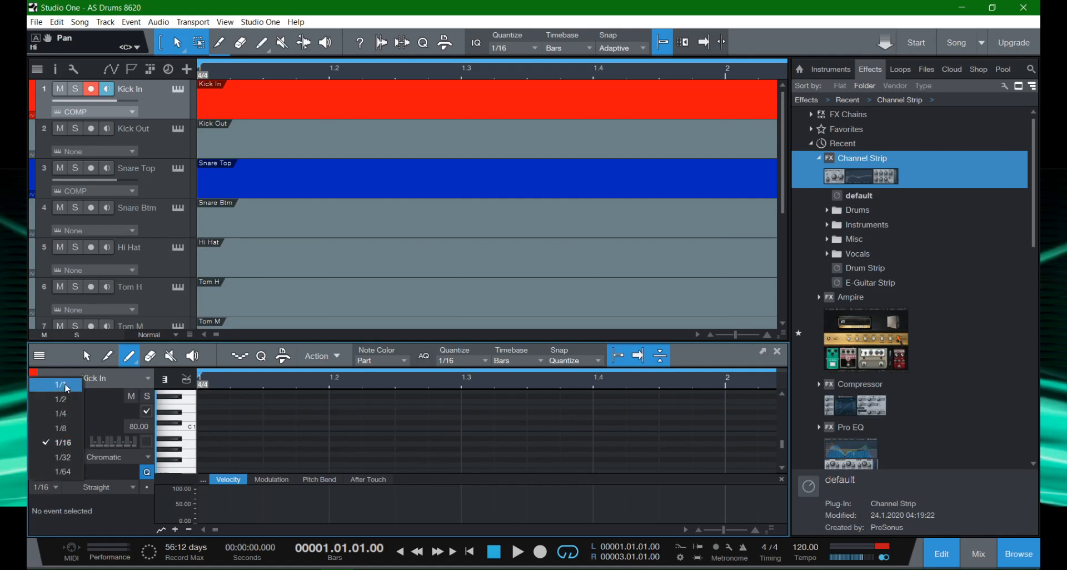
{"action": "left_click", "coordinate": [47, 382]}
{"action": "key", "text": "w"}
{"action": "key", "text": "w"}
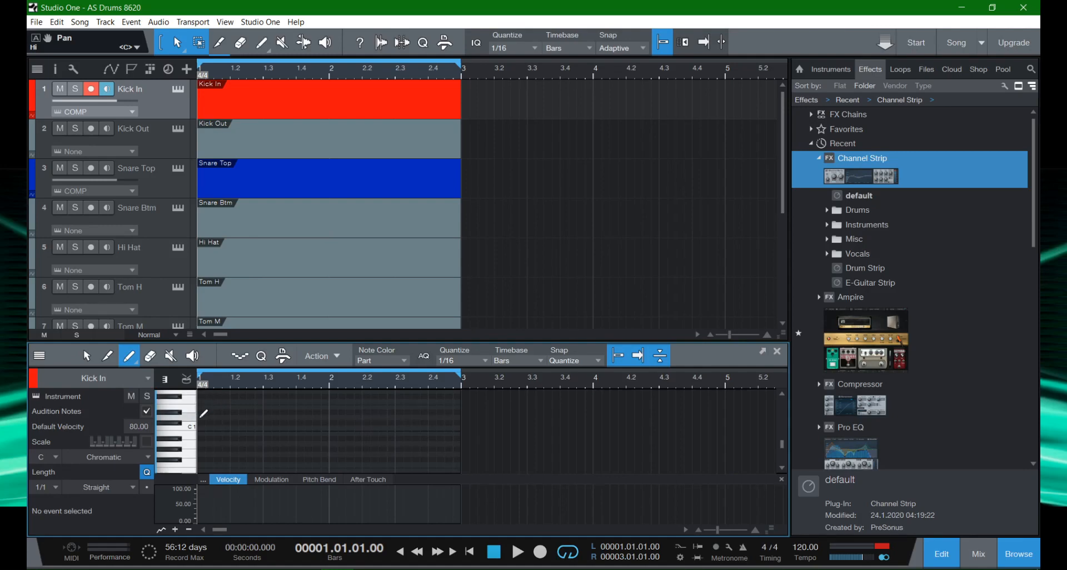
{"action": "key", "text": "e"}
{"action": "key", "text": "e"}
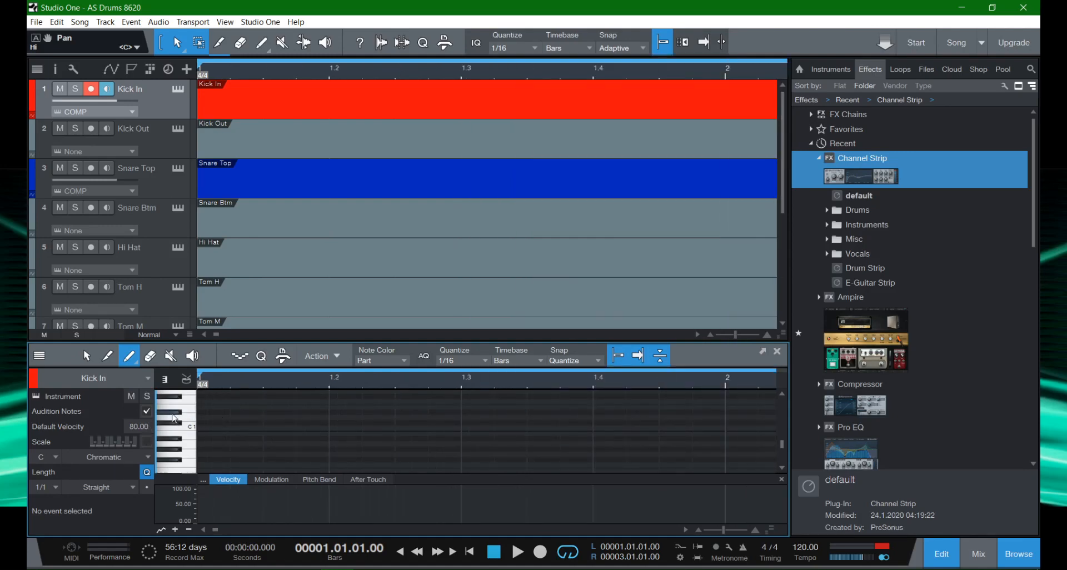
{"action": "left_click", "coordinate": [204, 427]}
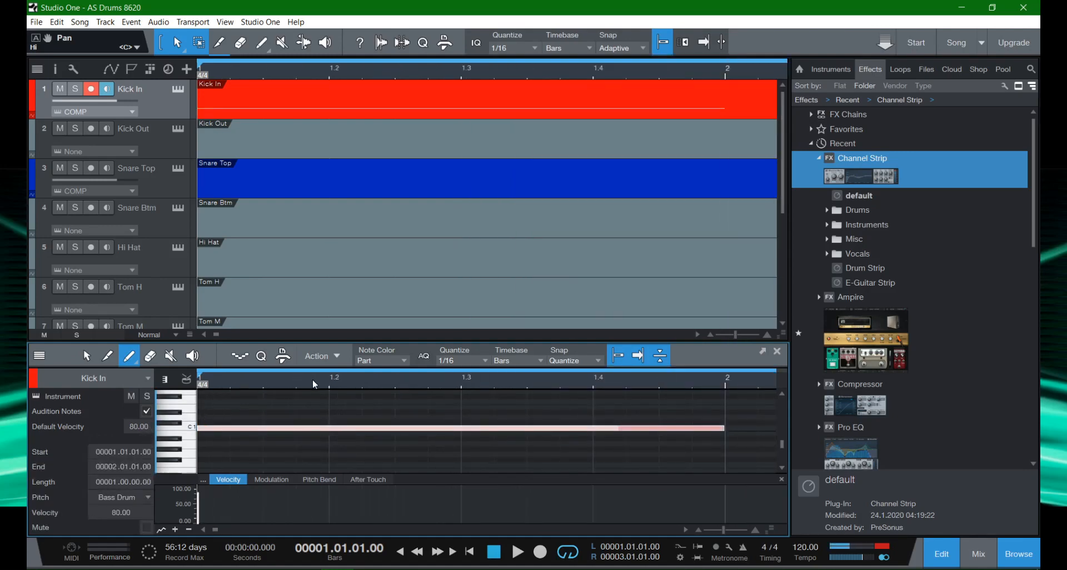
Place the playhead at the whole note's end at bar 2, remove the note, and return to the song start.
{"action": "key", "text": "w"}
{"action": "key", "text": "w"}
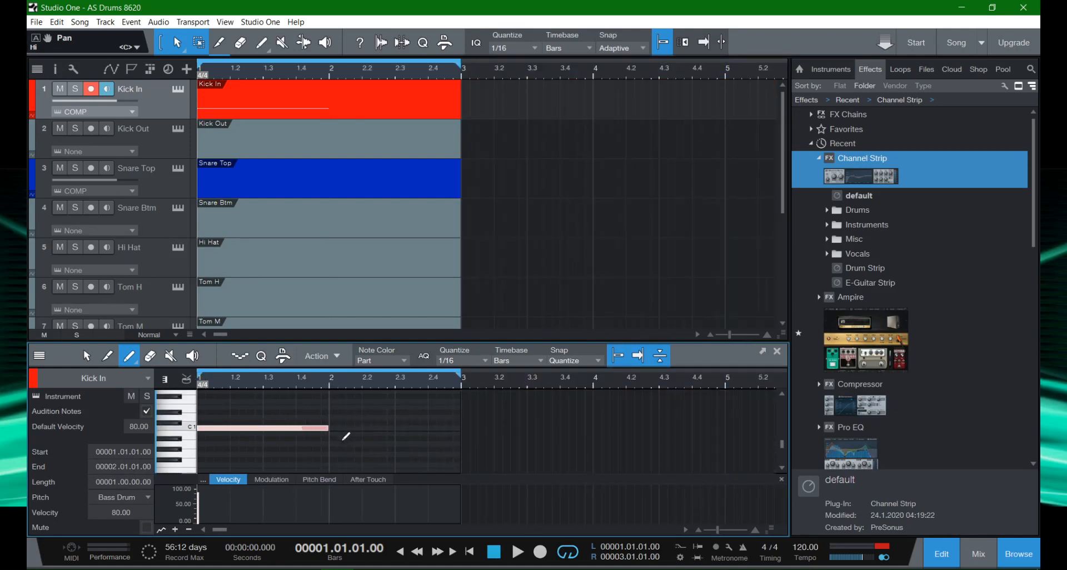
{"action": "left_click", "coordinate": [328, 386]}
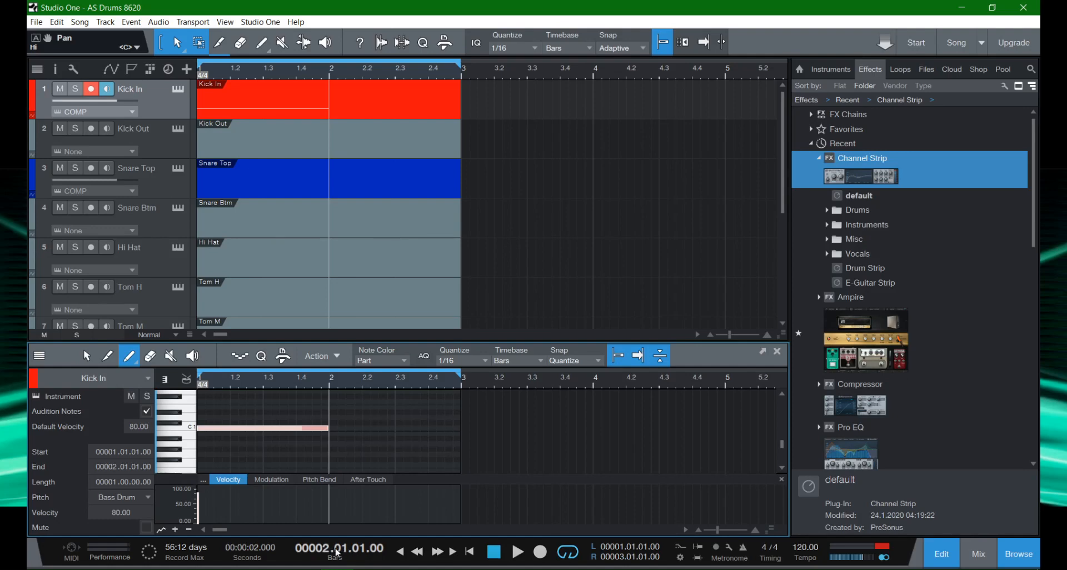
{"action": "left_click", "coordinate": [315, 425]}
{"action": "key", "text": "comma"}
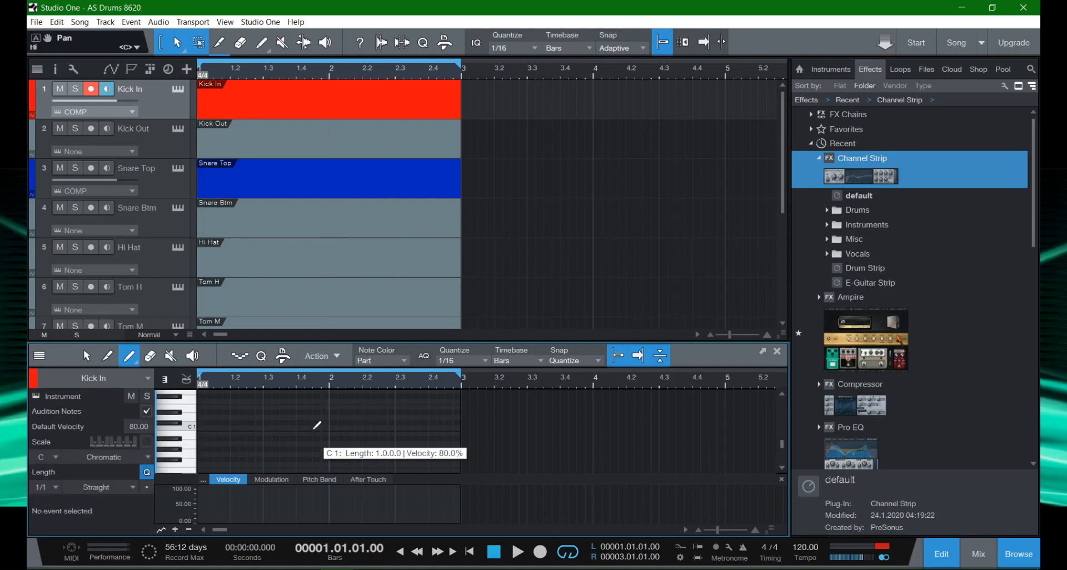
Set the note length to 1/2 and draw two half notes on C 1 at beats 1 and 3 of bar 1.
{"action": "left_click", "coordinate": [42, 488]}
{"action": "left_click", "coordinate": [65, 404]}
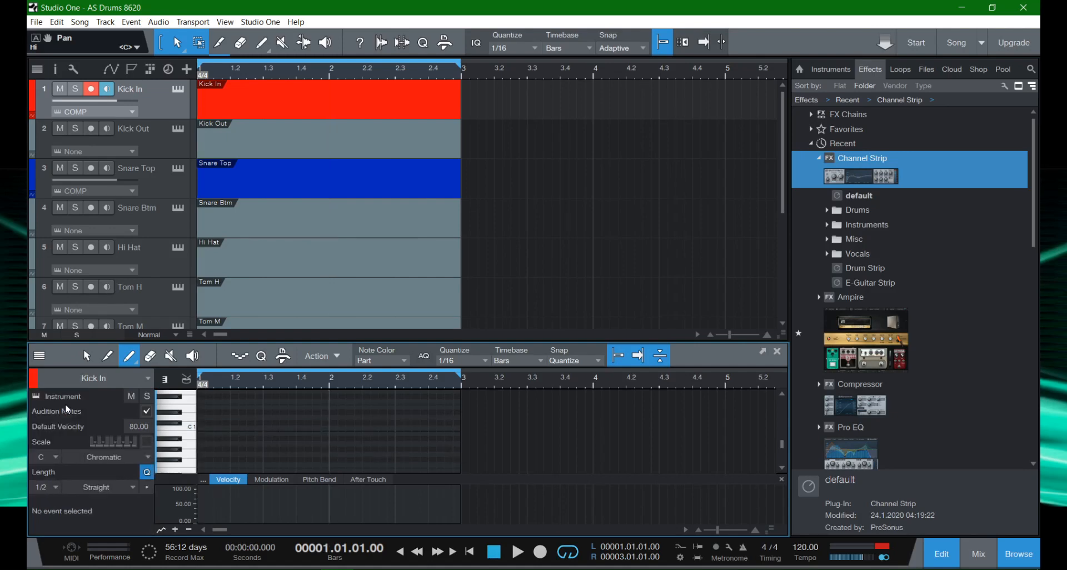
{"action": "left_click", "coordinate": [204, 423]}
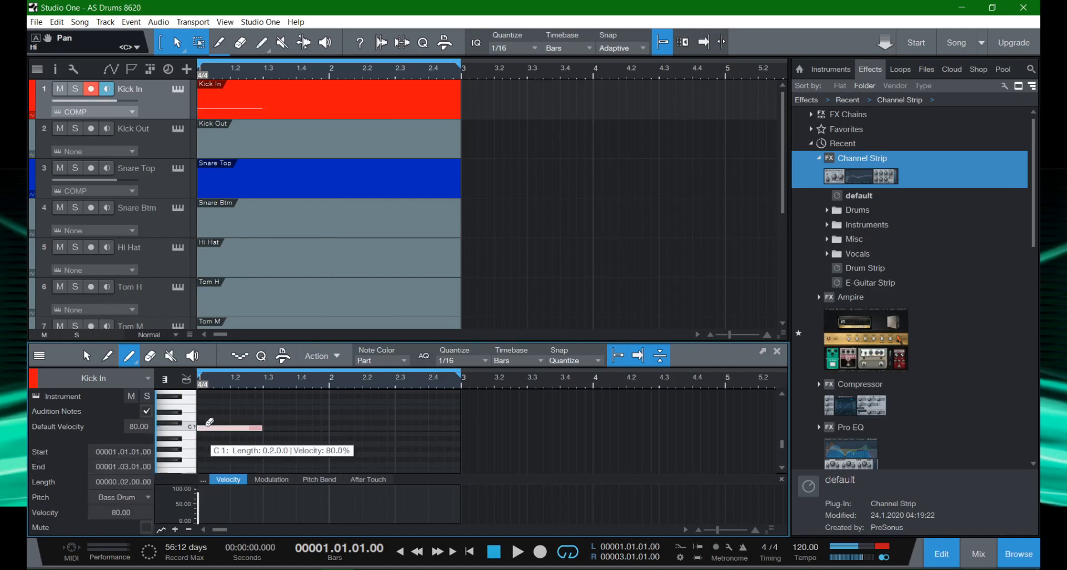
{"action": "left_click", "coordinate": [269, 427]}
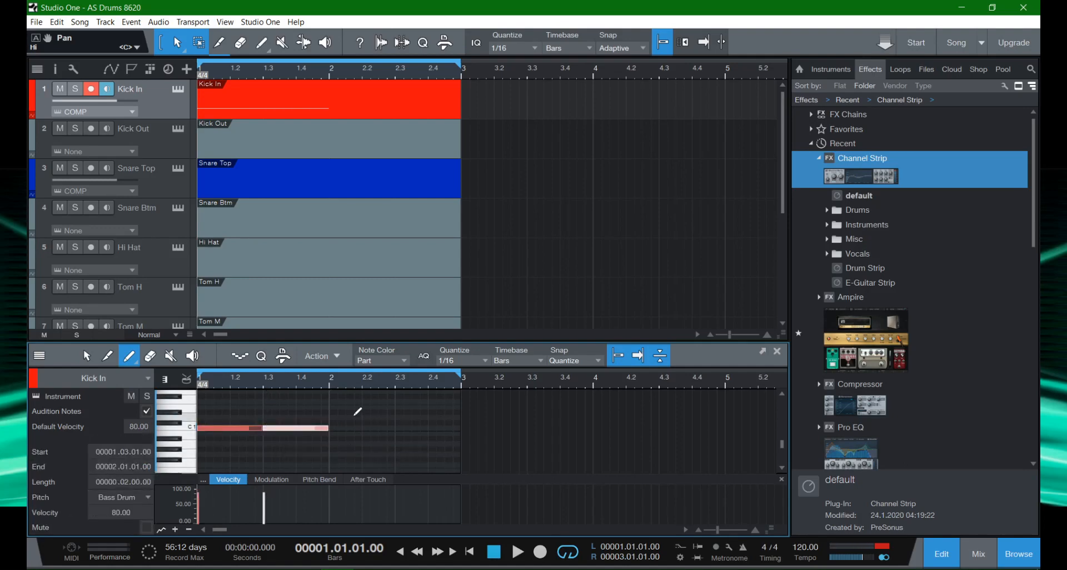
Play the two half notes, delete them, and return the playhead to the song start.
{"action": "key", "text": "space"}
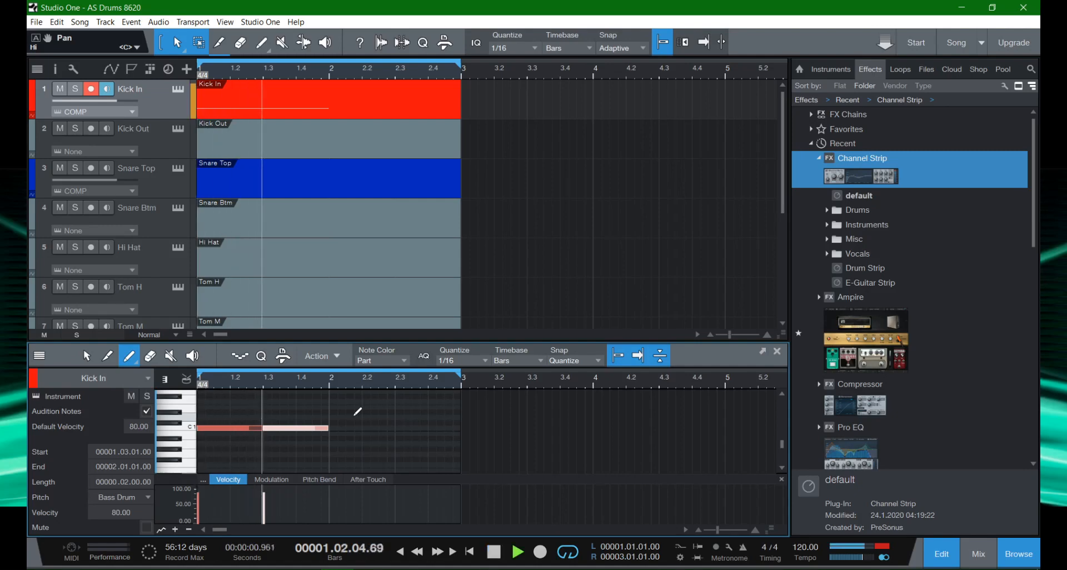
{"action": "key", "text": "space"}
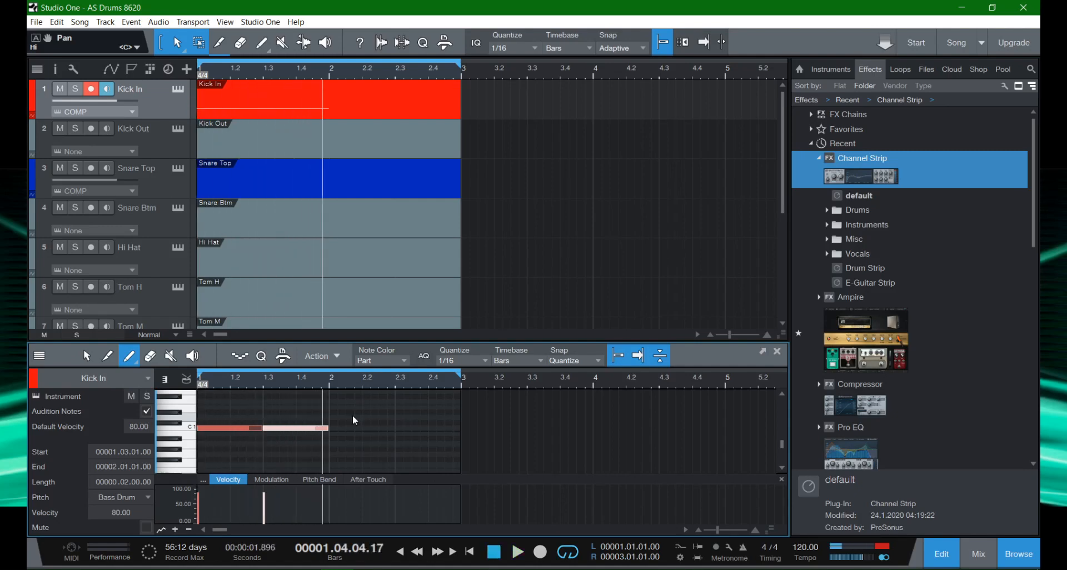
{"action": "key", "text": "ctrl+a"}
{"action": "key", "text": "Delete"}
{"action": "key", "text": "Home"}
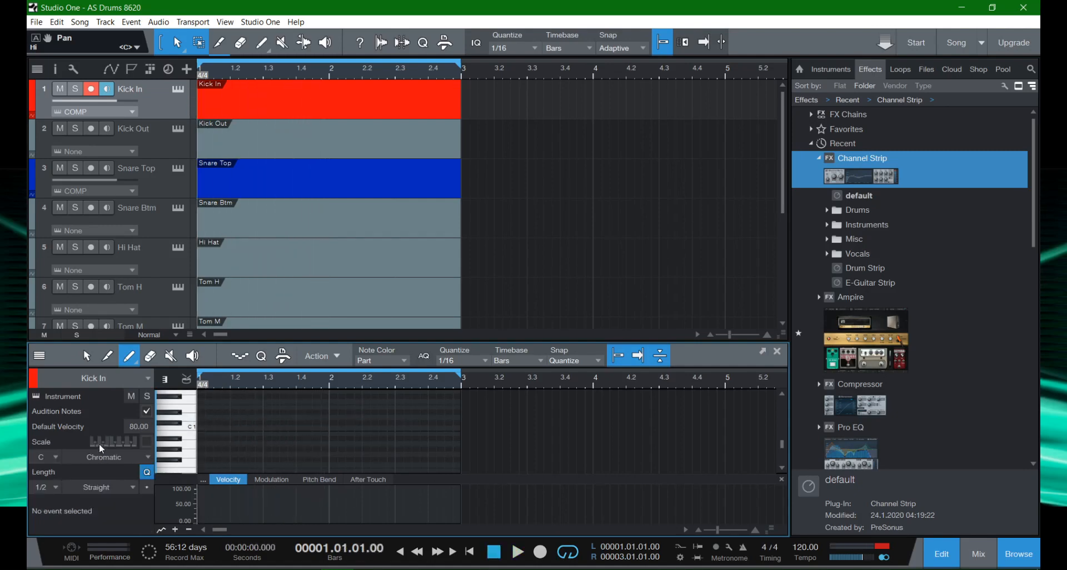
Set the note length to 1/4 and draw four quarter notes on C 1, one on each beat of bar 1.
{"action": "left_click", "coordinate": [54, 488]}
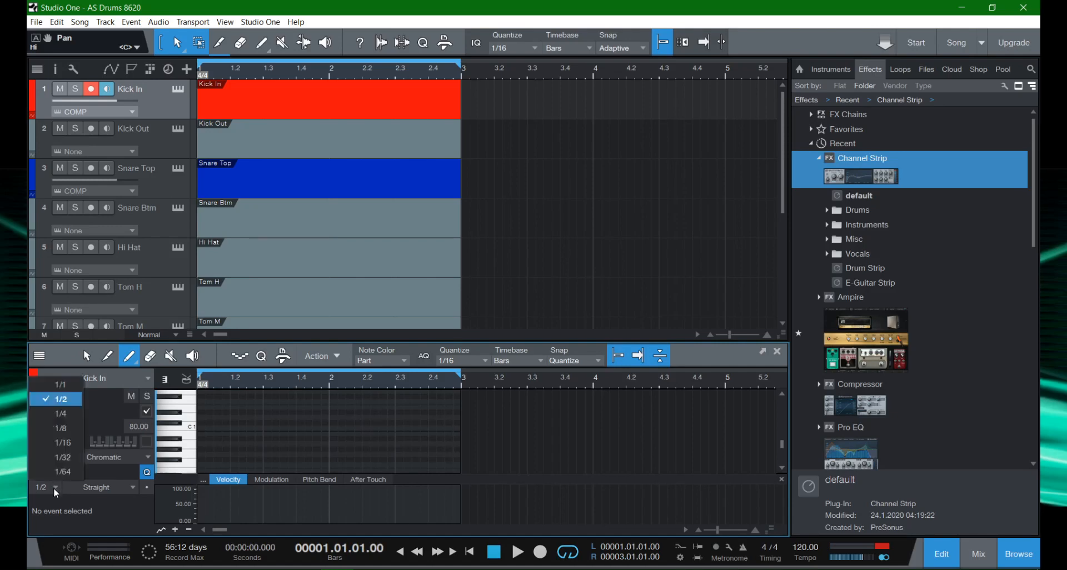
{"action": "left_click", "coordinate": [73, 416]}
{"action": "left_click", "coordinate": [205, 429]}
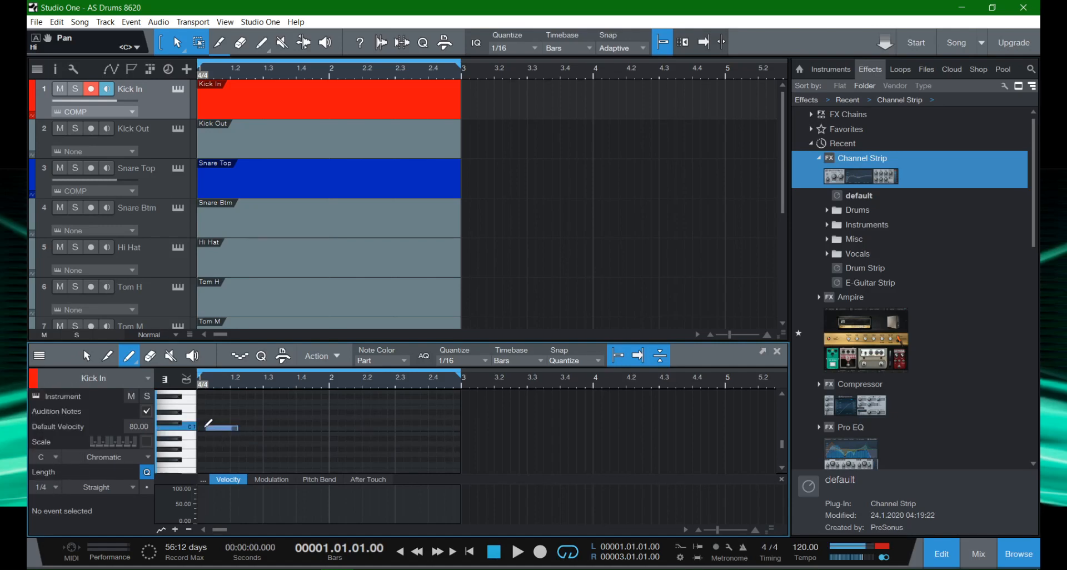
{"action": "left_click", "coordinate": [210, 426]}
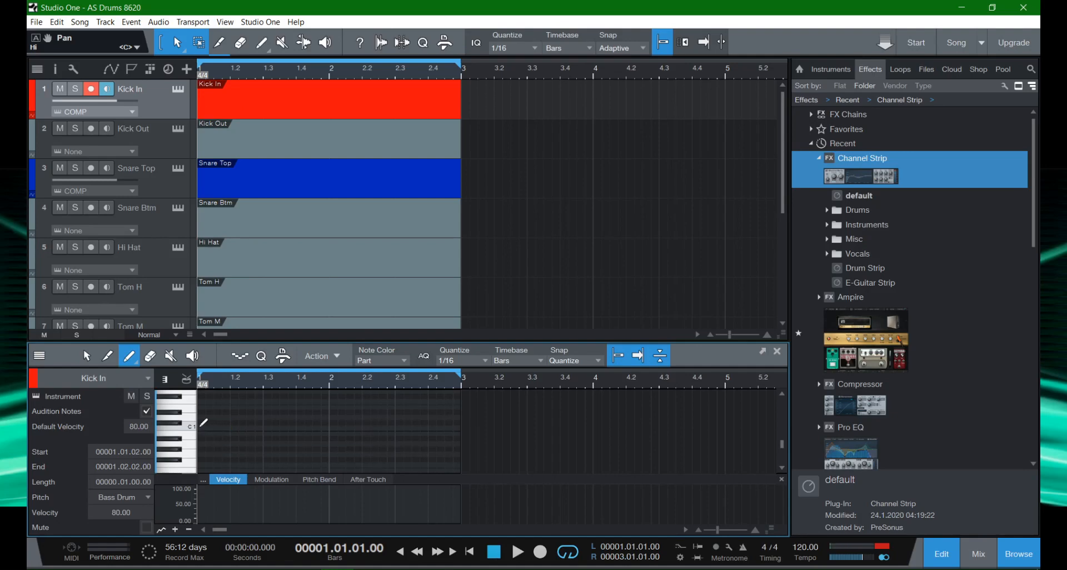
{"action": "left_click_drag", "start_coordinate": [201, 426], "coordinate": [242, 428]}
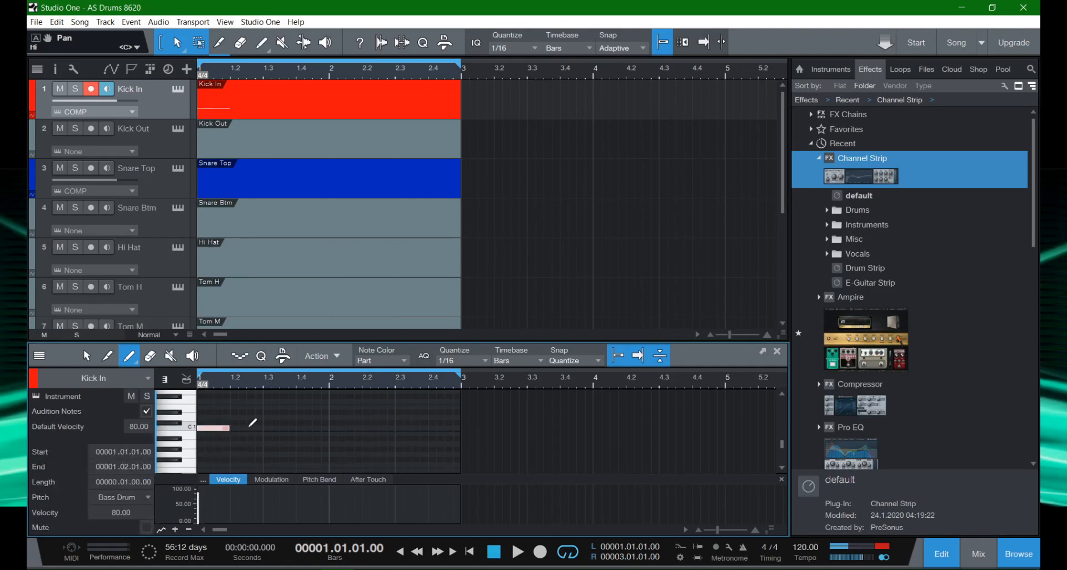
{"action": "left_click", "coordinate": [232, 427]}
{"action": "left_click", "coordinate": [266, 427]}
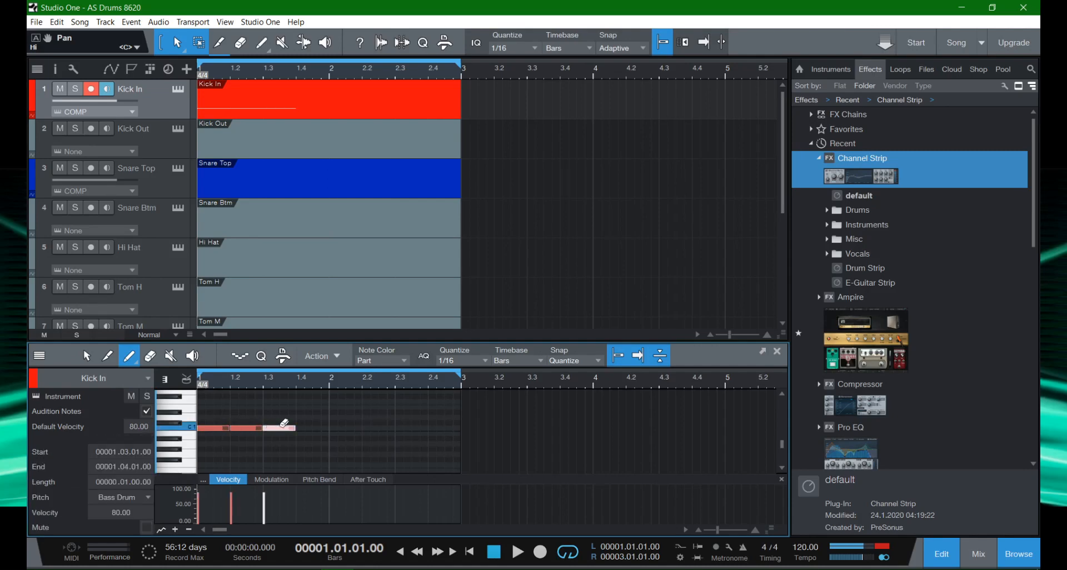
{"action": "left_click", "coordinate": [299, 427]}
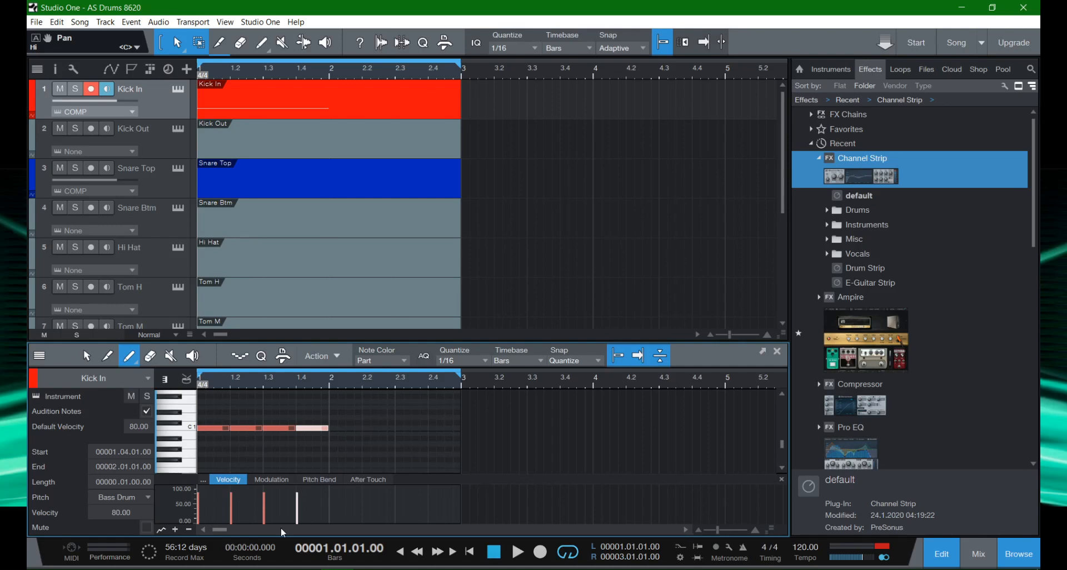
Play the four quarter notes, delete them all, and return the playhead to the song start.
{"action": "key", "text": "space"}
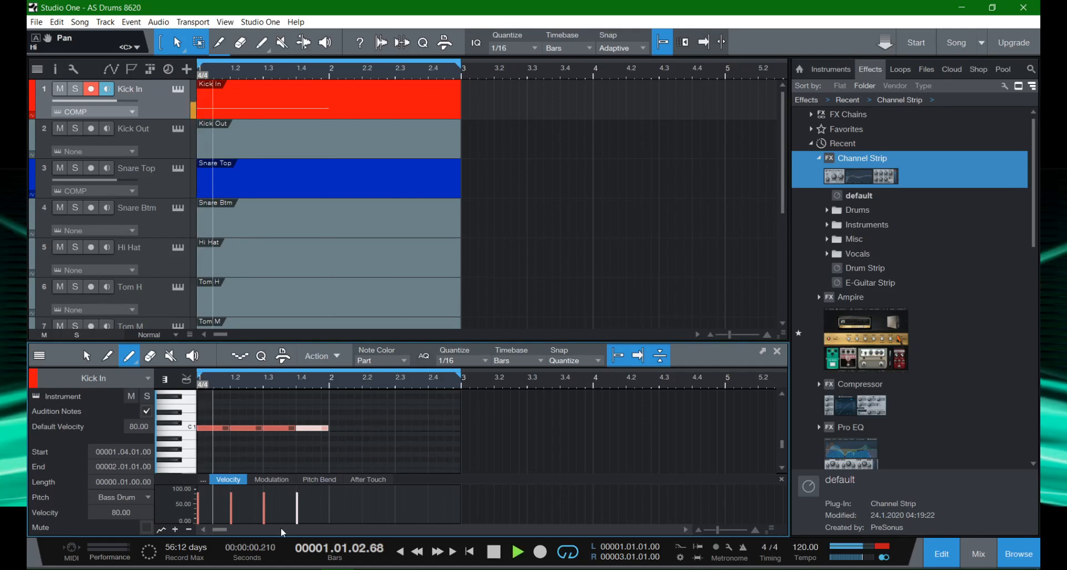
{"action": "key", "text": "space"}
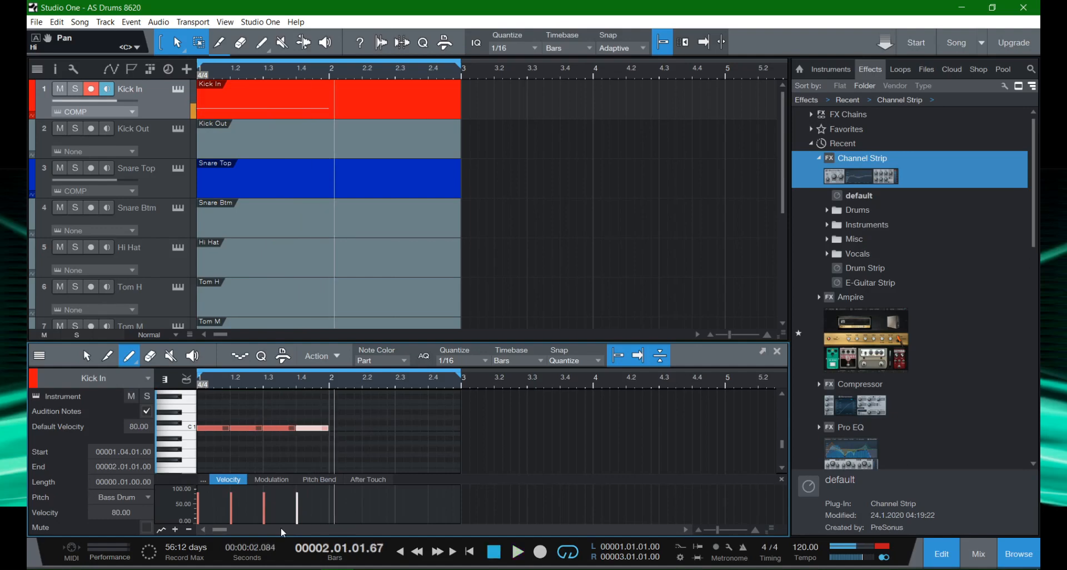
{"action": "key", "text": "ctrl+a"}
{"action": "key", "text": "Delete"}
{"action": "key", "text": "comma"}
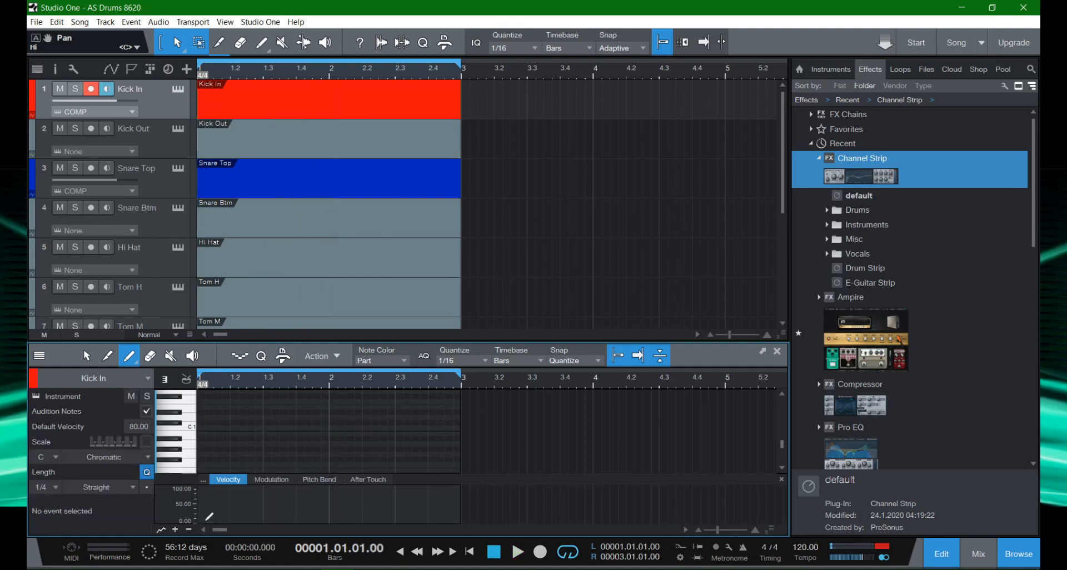
Set the note length to 1/8 and fill bar 1 with eight consecutive eighth notes on C 1.
{"action": "left_click", "coordinate": [48, 485]}
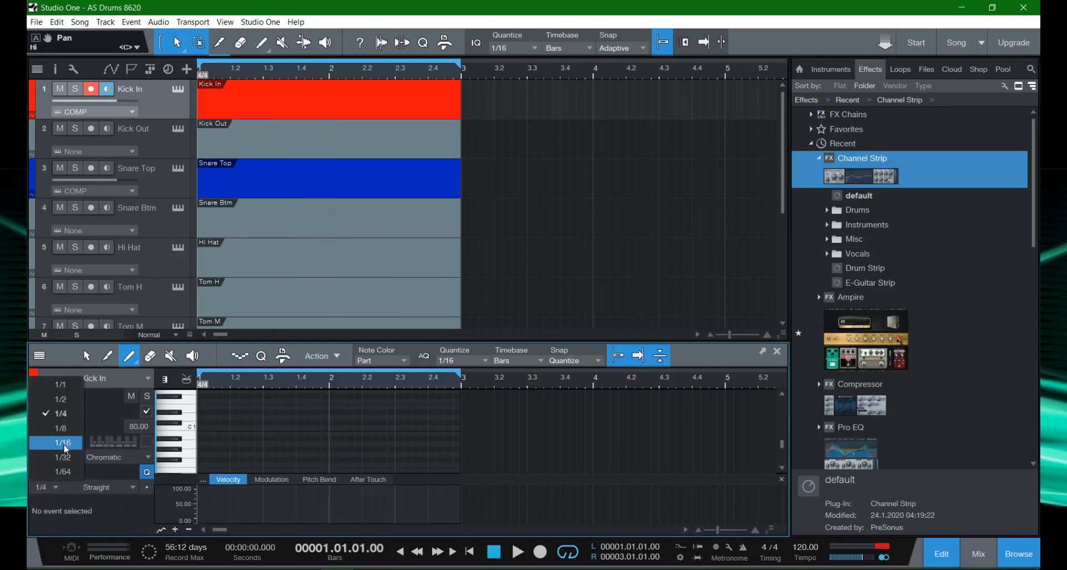
{"action": "left_click", "coordinate": [56, 411]}
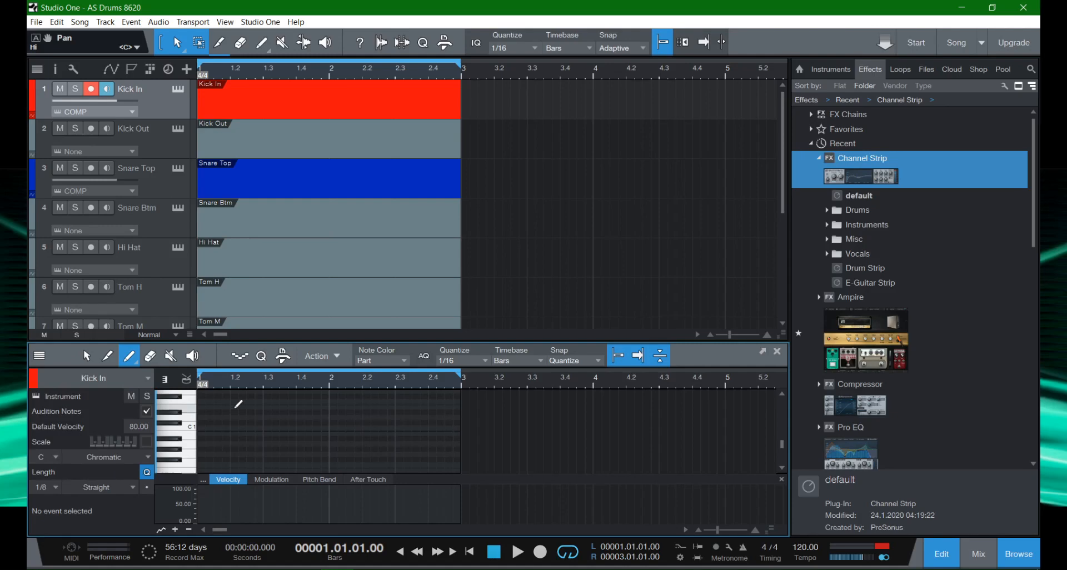
{"action": "left_click", "coordinate": [201, 426]}
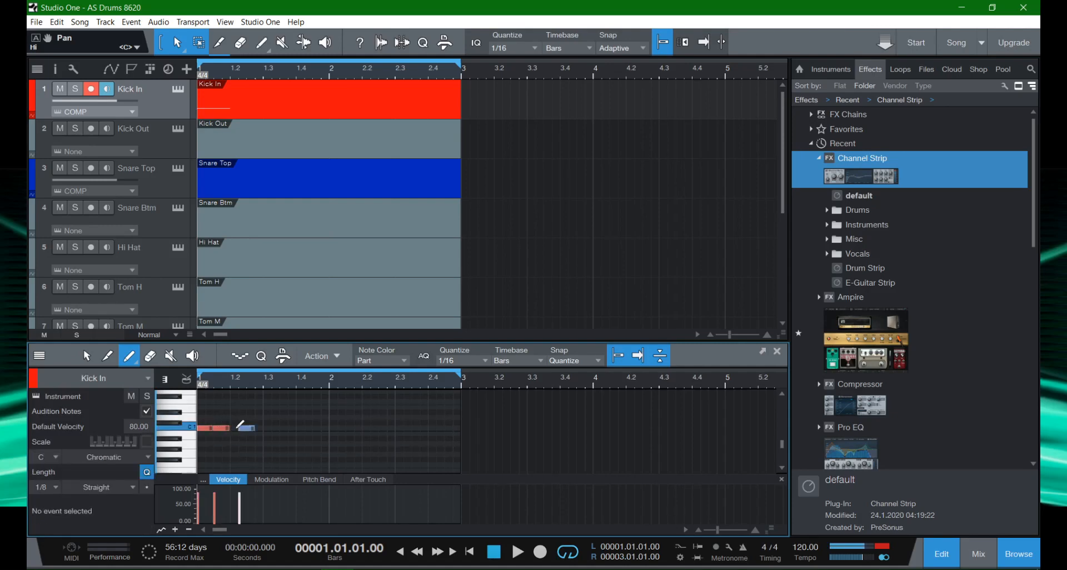
{"action": "left_click", "coordinate": [243, 427]}
{"action": "left_click", "coordinate": [233, 427]}
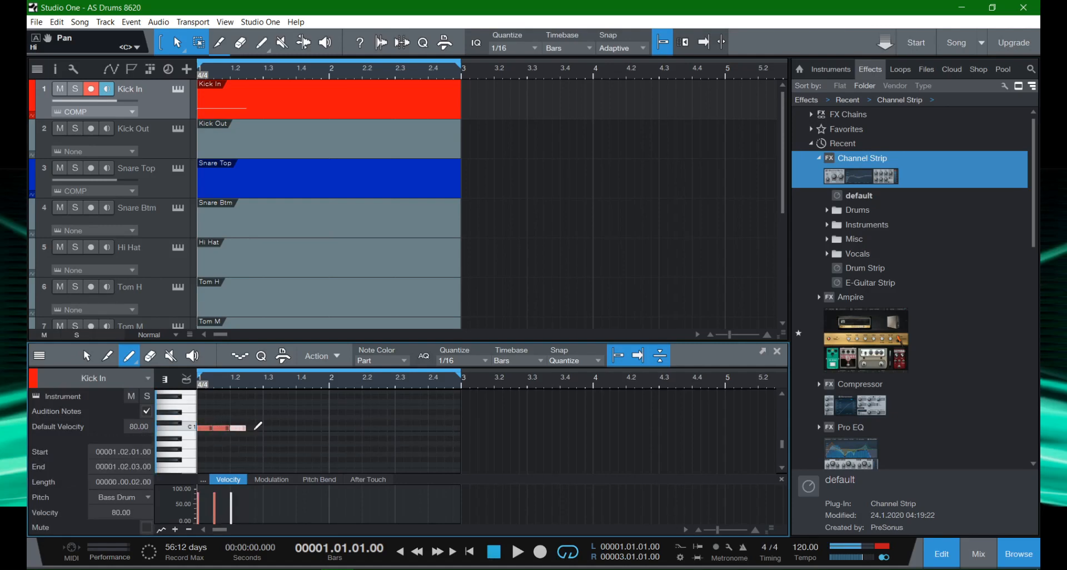
{"action": "left_click", "coordinate": [249, 427]}
{"action": "left_click", "coordinate": [265, 427]}
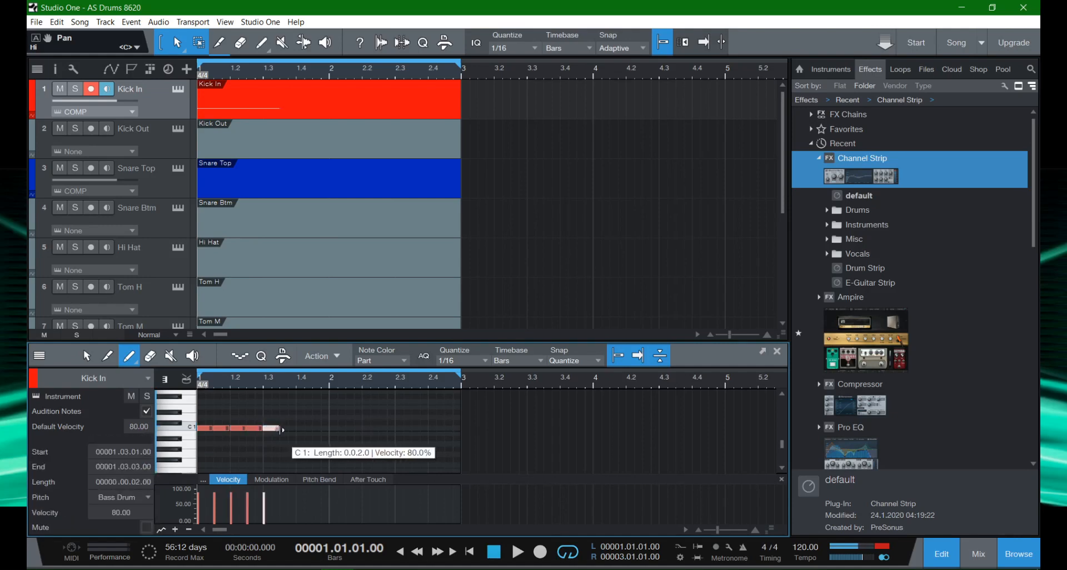
{"action": "left_click", "coordinate": [283, 427]}
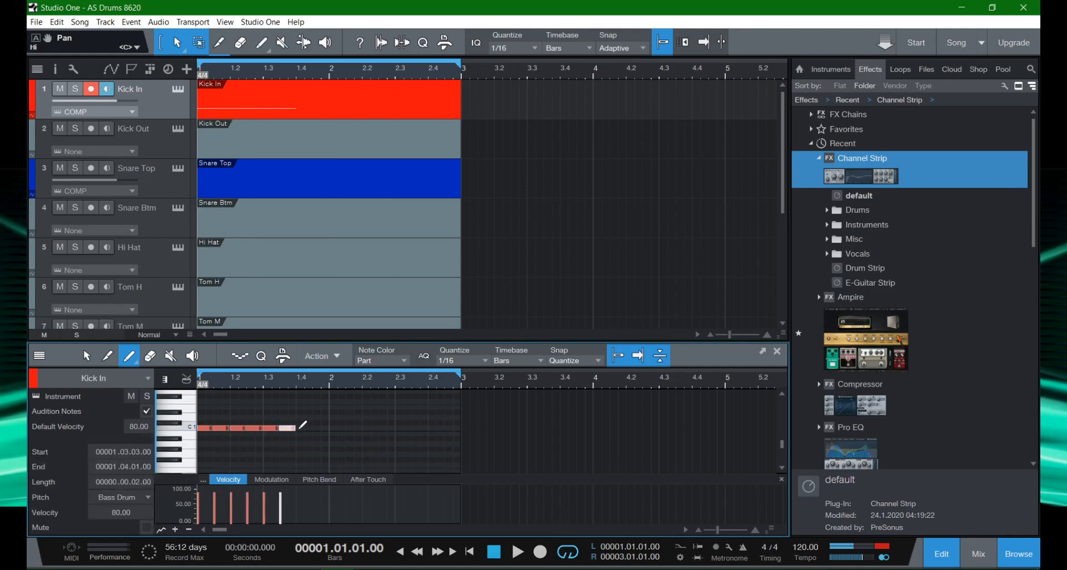
{"action": "left_click", "coordinate": [303, 427]}
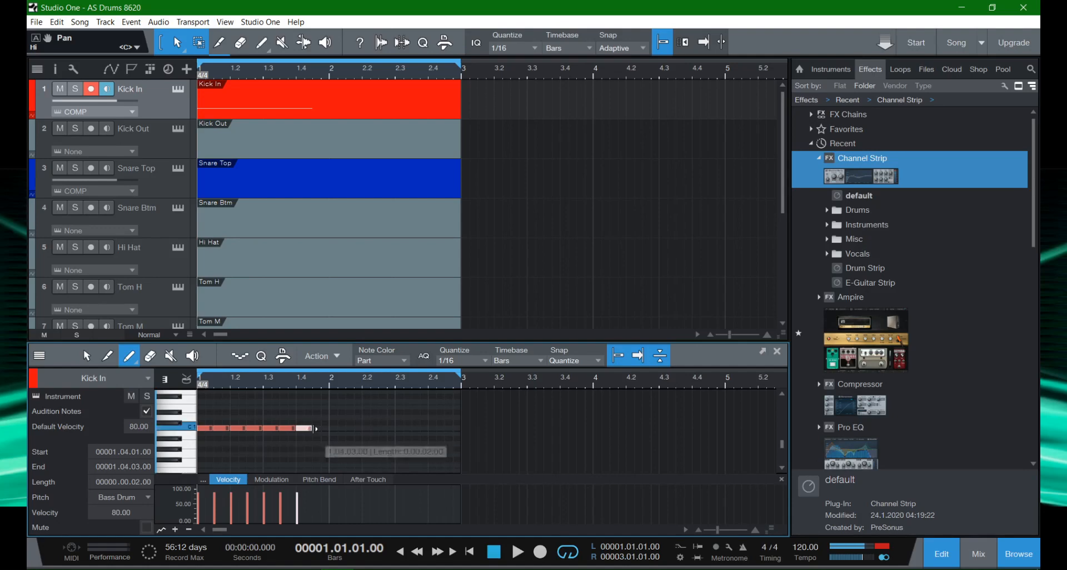
{"action": "left_click", "coordinate": [314, 427]}
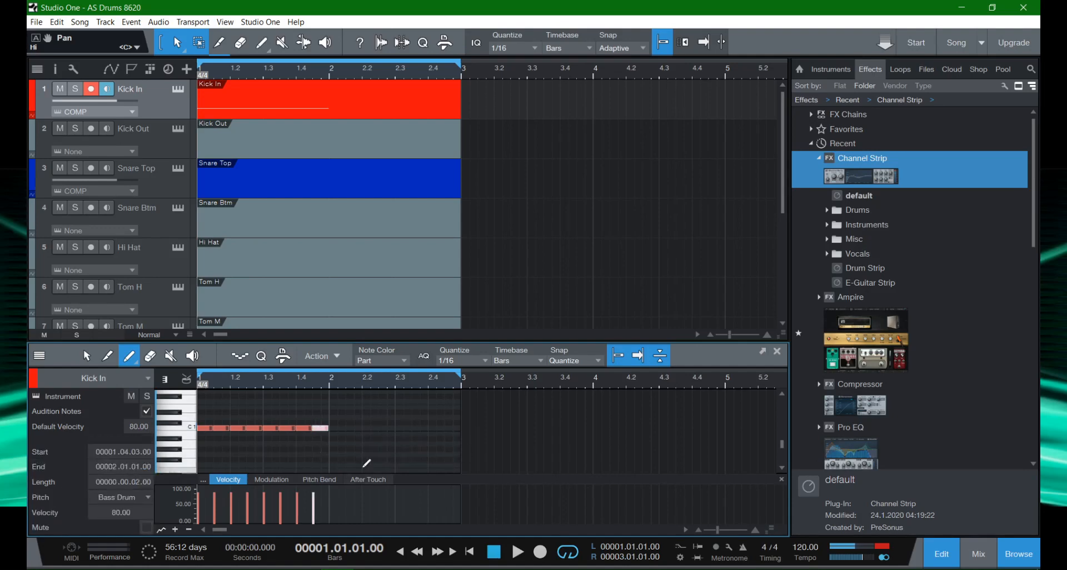
Play the eighth notes, and remove the one on beat 2 and the one on the offbeat of beat 3.
{"action": "key", "text": "space"}
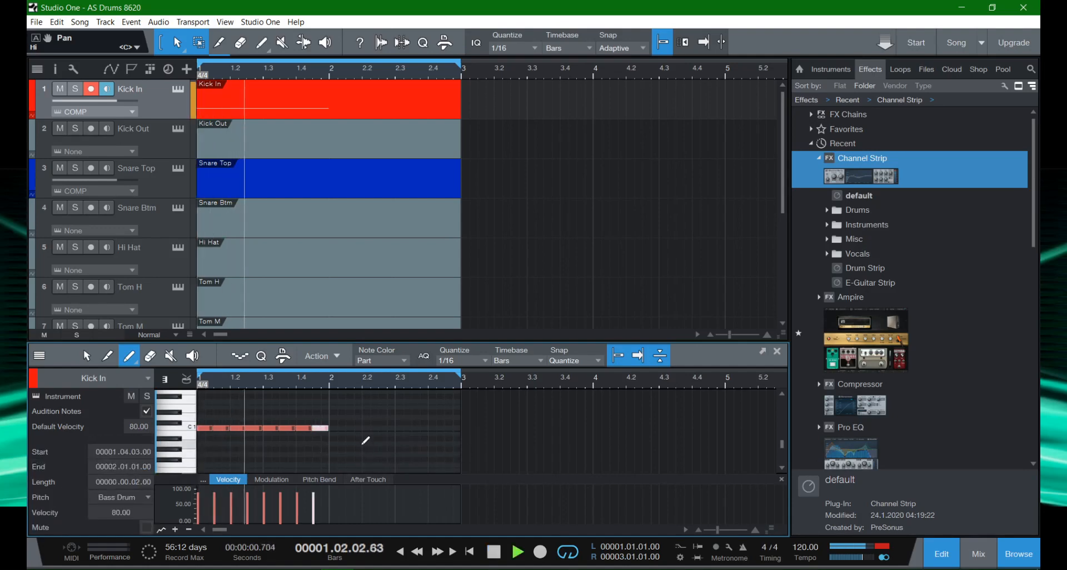
{"action": "key", "text": "space"}
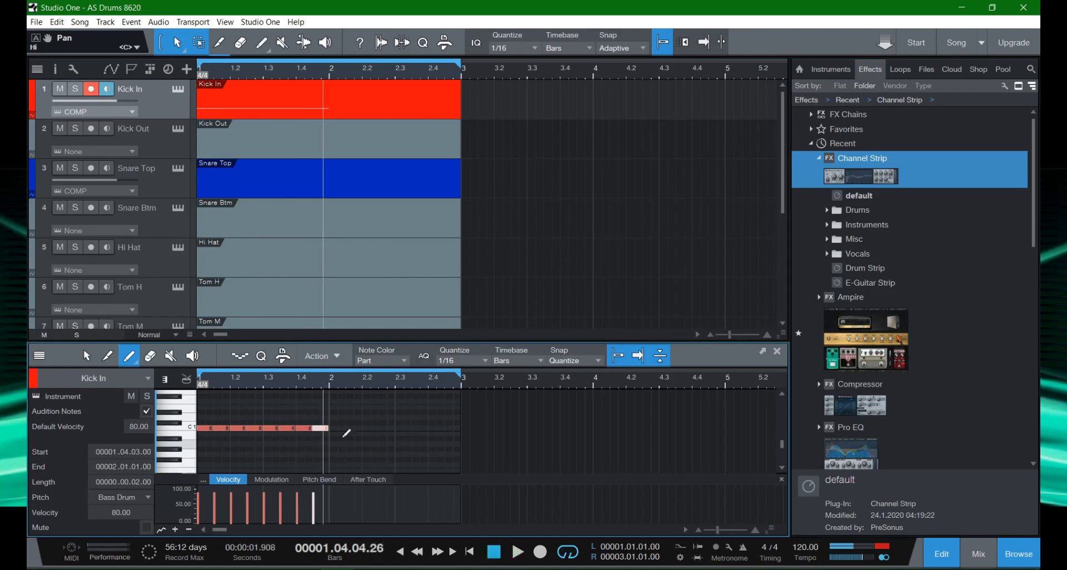
{"action": "left_click", "coordinate": [239, 427]}
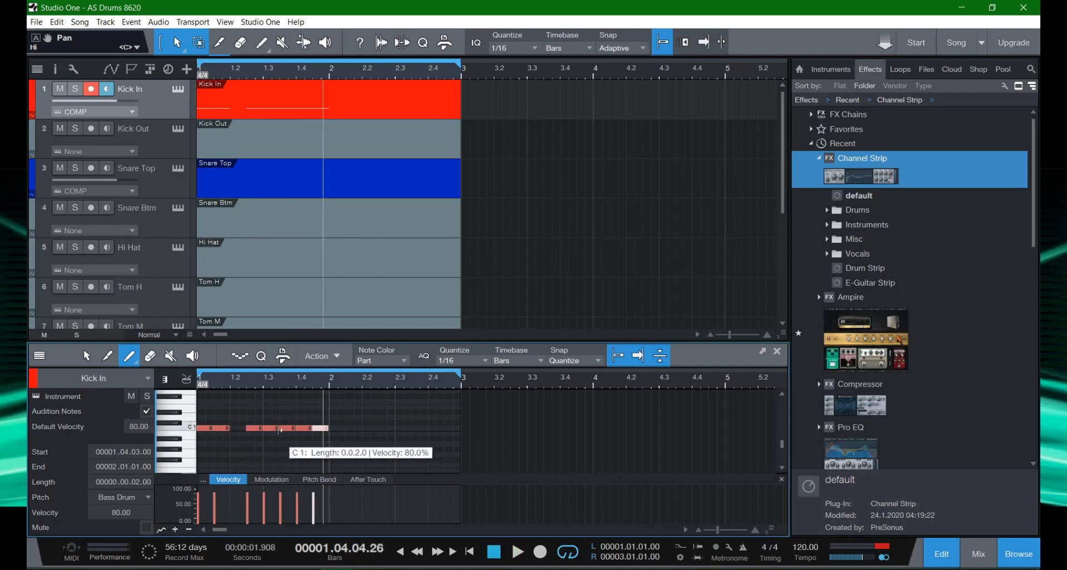
{"action": "left_click", "coordinate": [290, 425]}
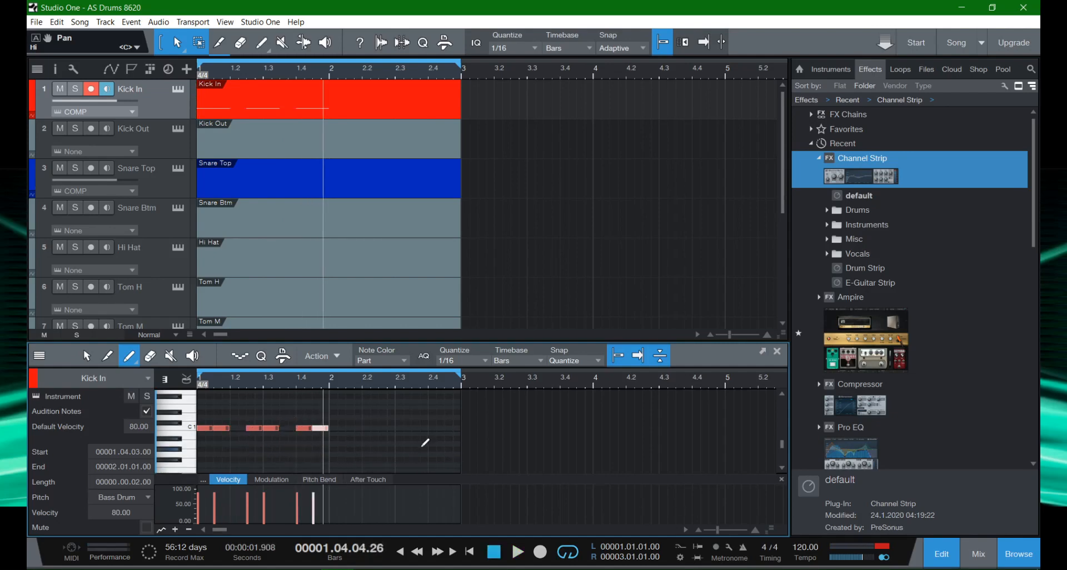
Play the remaining kick pattern through bar 1 from the song start.
{"action": "key", "text": "Home"}
{"action": "key", "text": "space"}
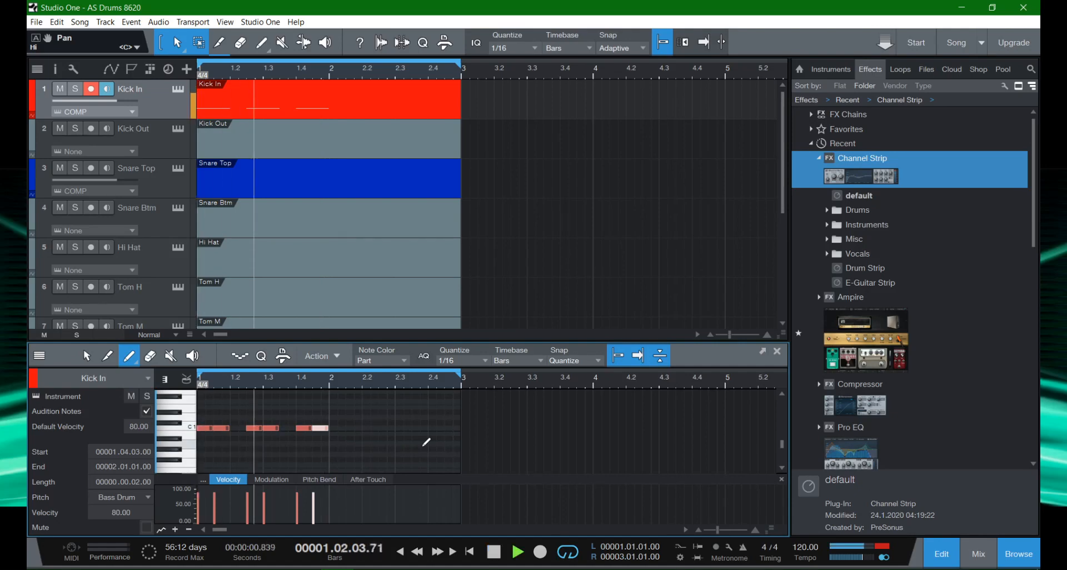
{"action": "key", "text": "space"}
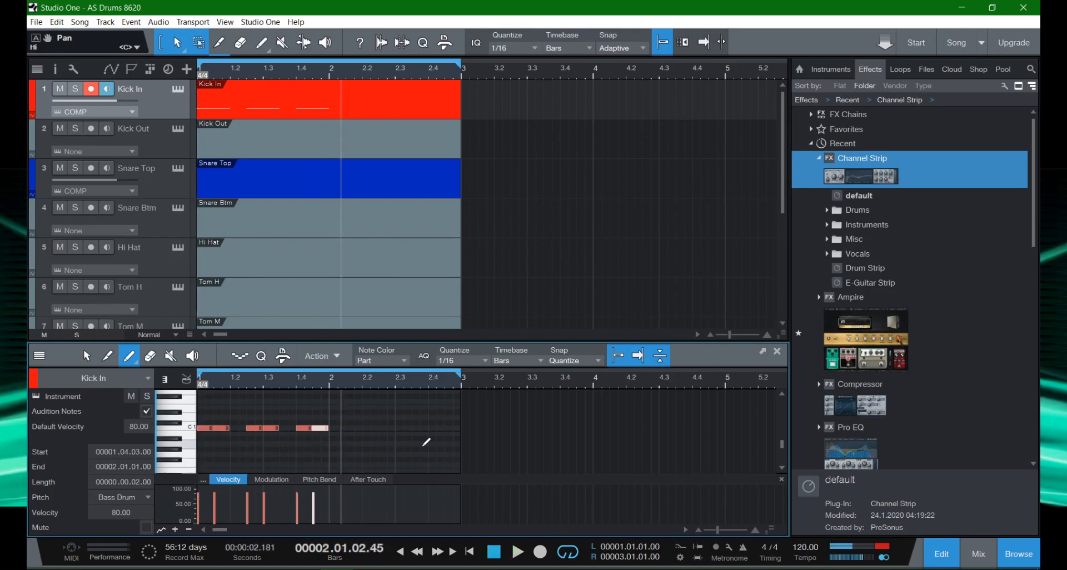
Select the first kick note of bar 1 with the Arrow tool in a closer view of the bar.
{"action": "key", "text": "e"}
{"action": "key", "text": "e"}
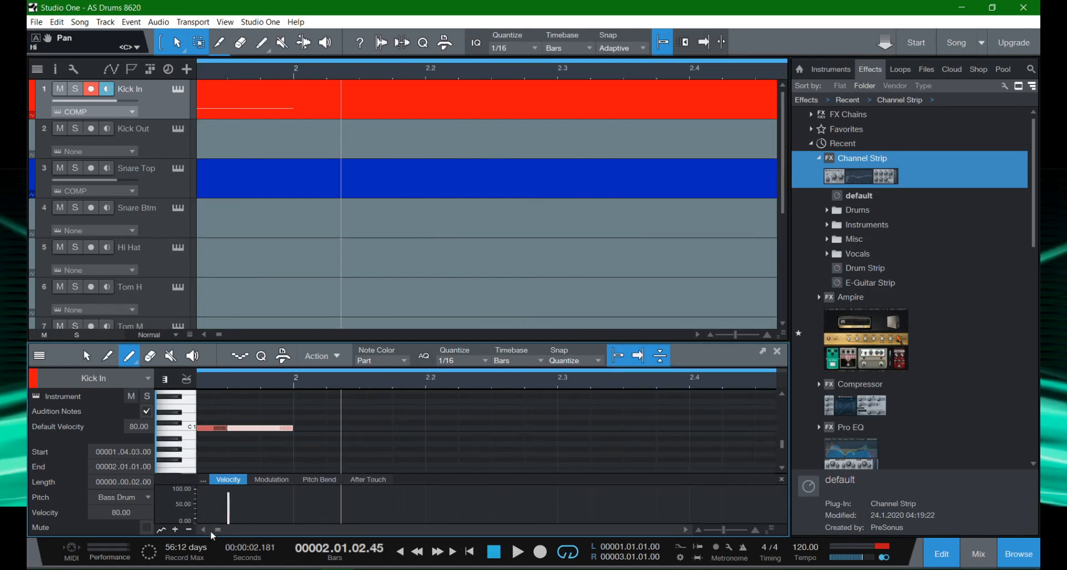
{"action": "left_click_drag", "start_coordinate": [218, 530], "coordinate": [202, 531]}
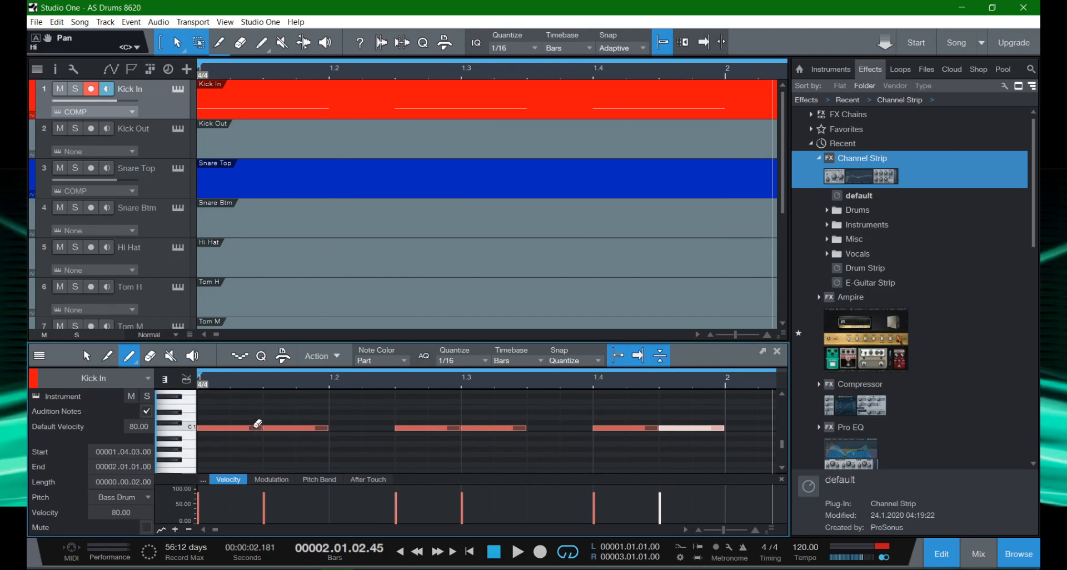
{"action": "left_click", "coordinate": [88, 357]}
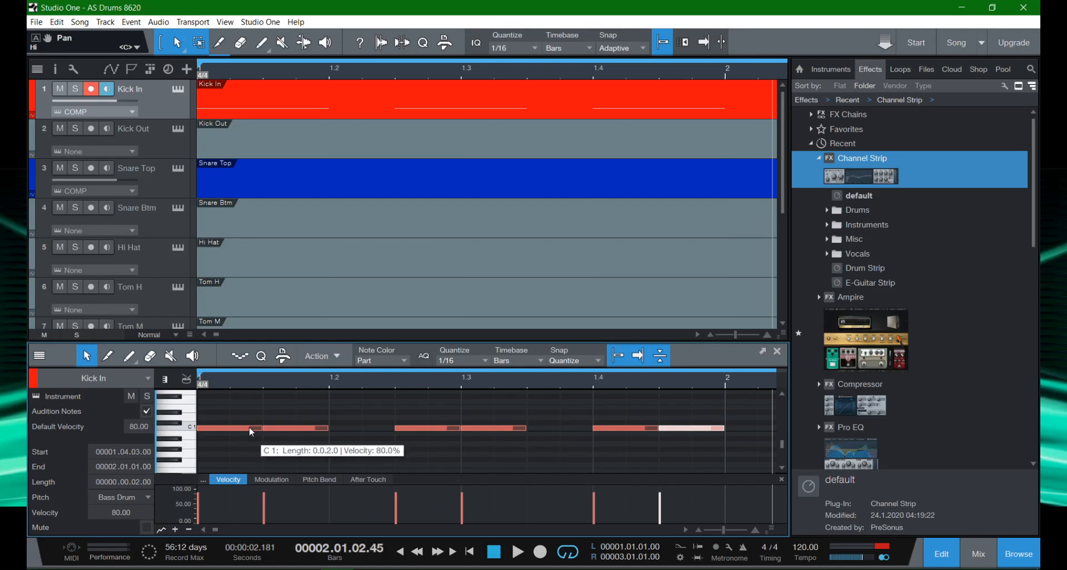
{"action": "left_click_drag", "start_coordinate": [249, 426], "coordinate": [235, 427]}
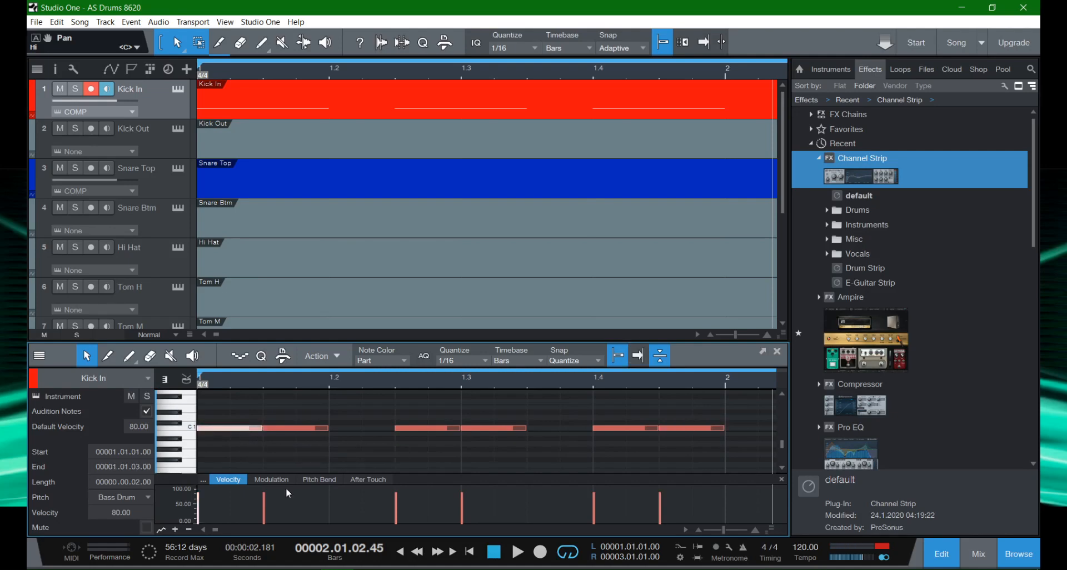
{"action": "left_click", "coordinate": [243, 492]}
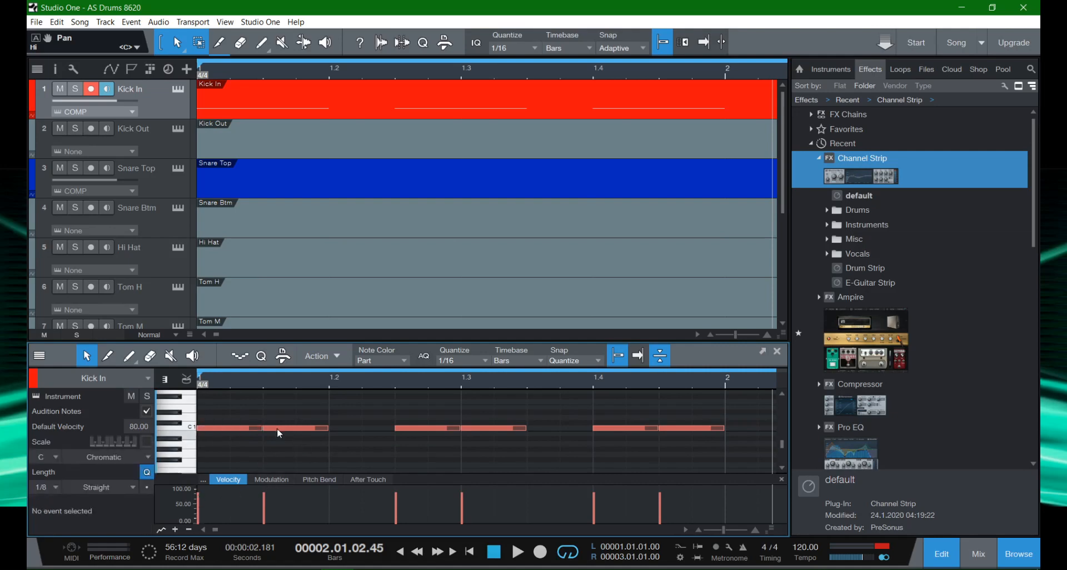
{"action": "left_click", "coordinate": [244, 430]}
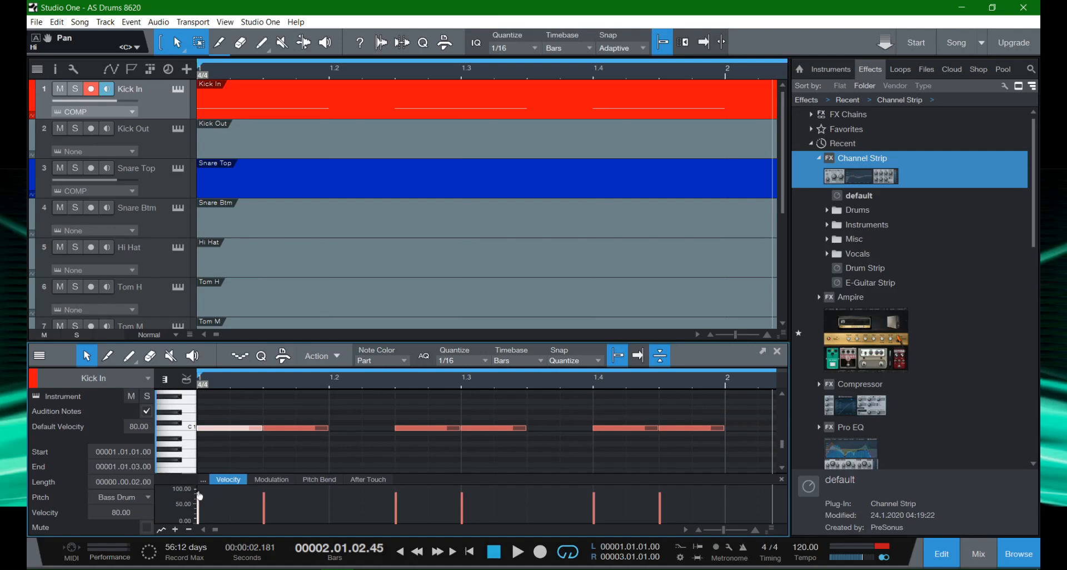
Set the velocity of the first kick note to 90.
{"action": "left_click_drag", "start_coordinate": [199, 494], "coordinate": [198, 492]}
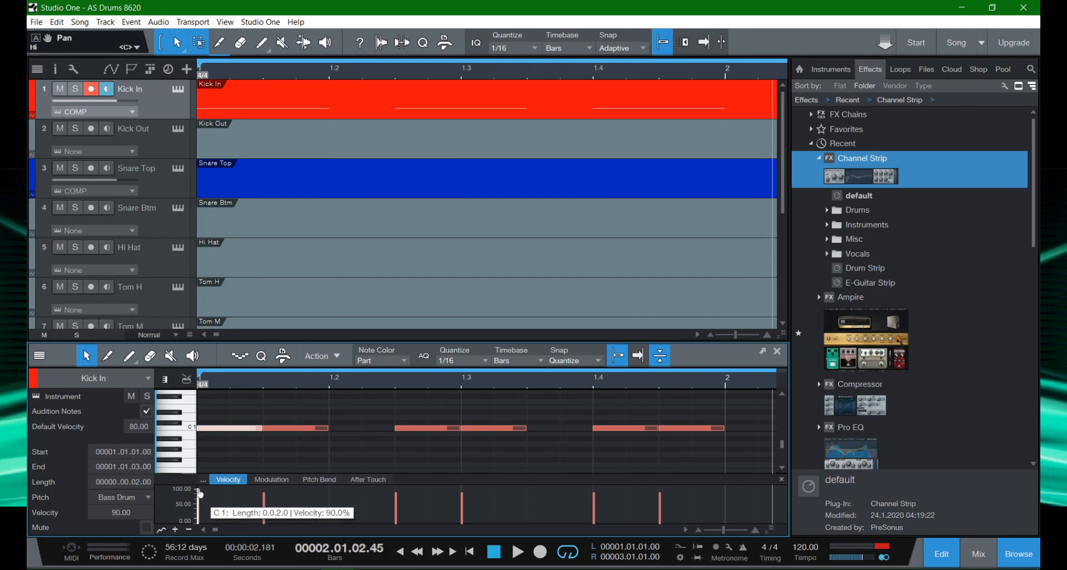
{"action": "mouse_move", "coordinate": [199, 493]}
{"action": "left_mouse_down"}
{"action": "mouse_move", "coordinate": [200, 514]}
{"action": "mouse_move", "coordinate": [201, 495]}
{"action": "left_mouse_up"}
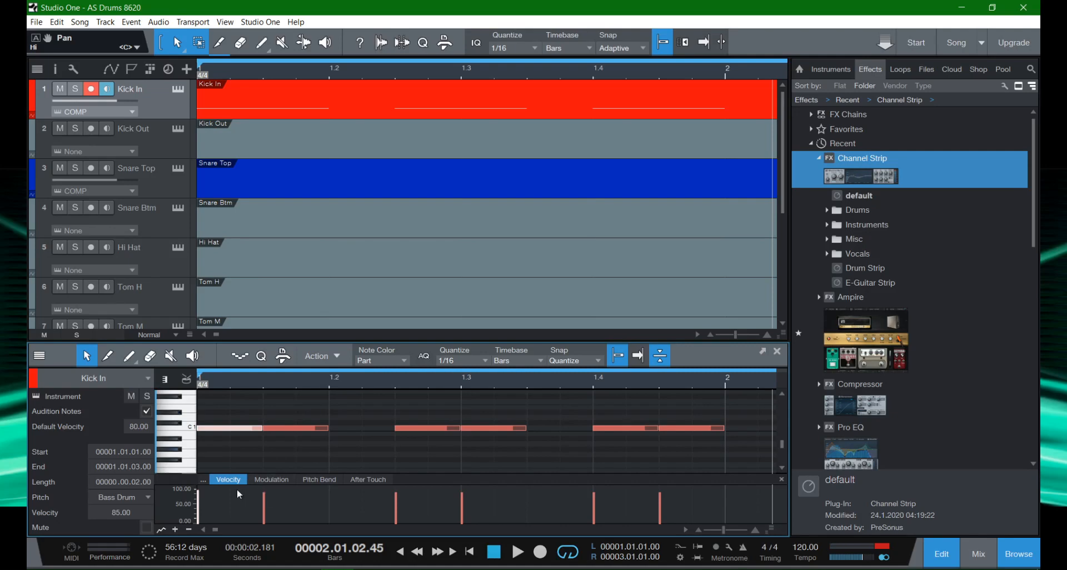
{"action": "left_click_drag", "start_coordinate": [199, 489], "coordinate": [198, 491]}
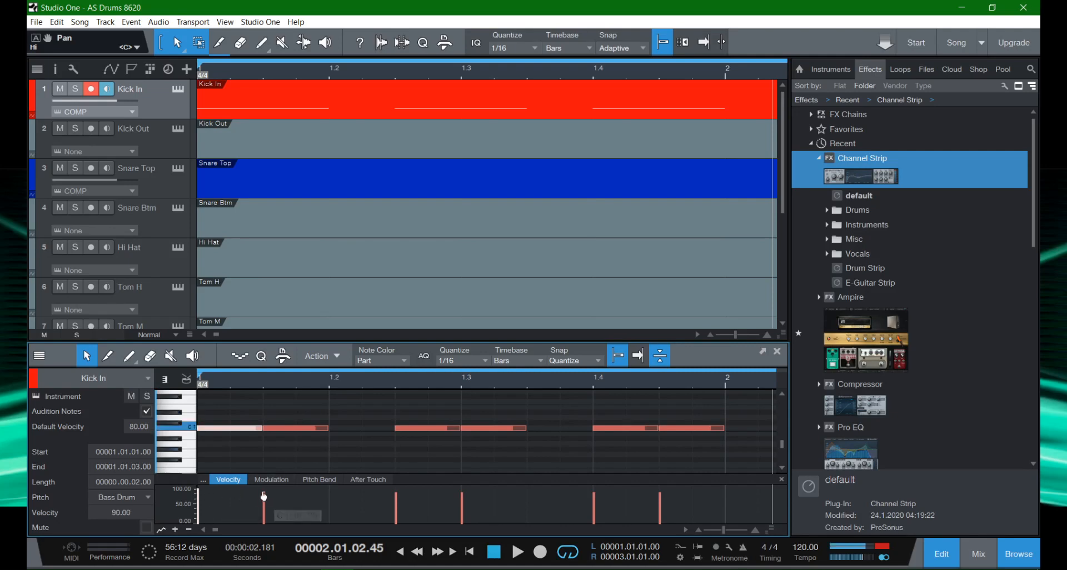
Slightly lower the second kick note's velocity, raise the third's, lower the fourth's to about 57%, and play from the song start.
{"action": "left_click_drag", "start_coordinate": [263, 492], "coordinate": [264, 496]}
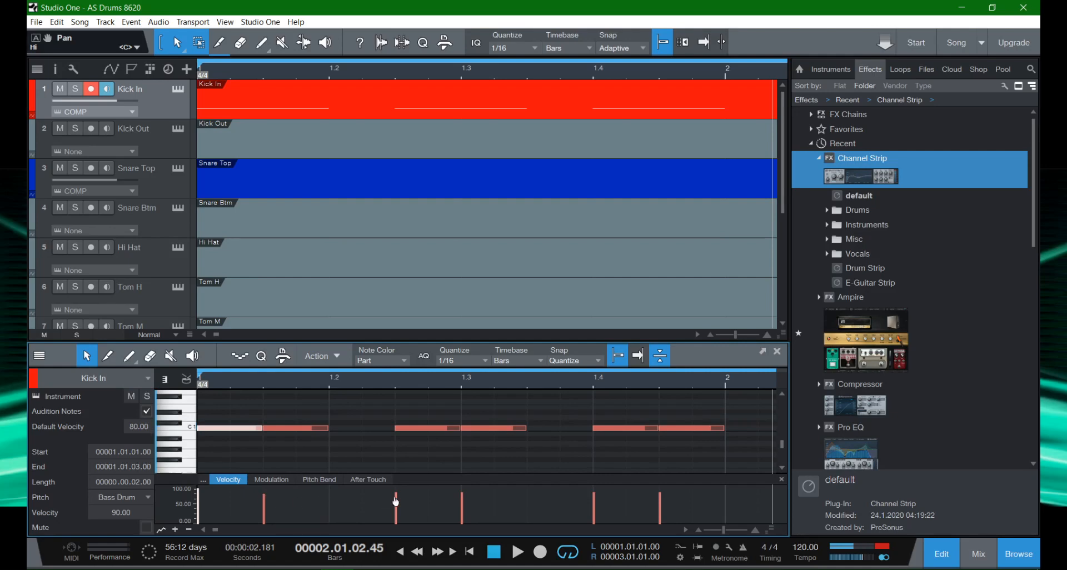
{"action": "left_click_drag", "start_coordinate": [396, 500], "coordinate": [462, 510]}
{"action": "key", "text": "comma"}
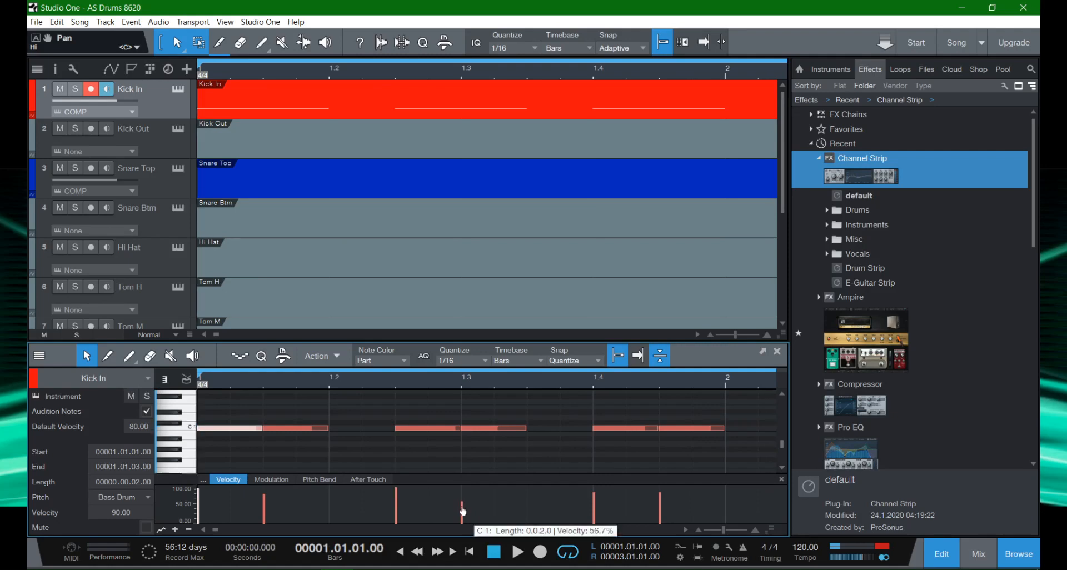
{"action": "key", "text": "space"}
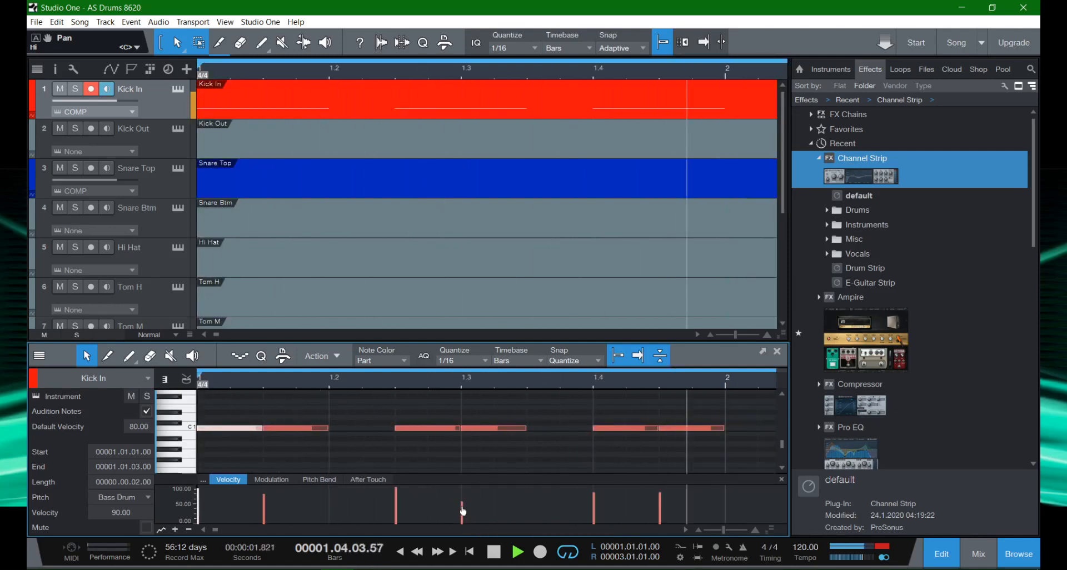
Play the kick pattern twice from the third kick note at 00001.02.03.00 to compare the edited velocities, stopping playback before bar 2.
{"action": "key", "text": "space"}
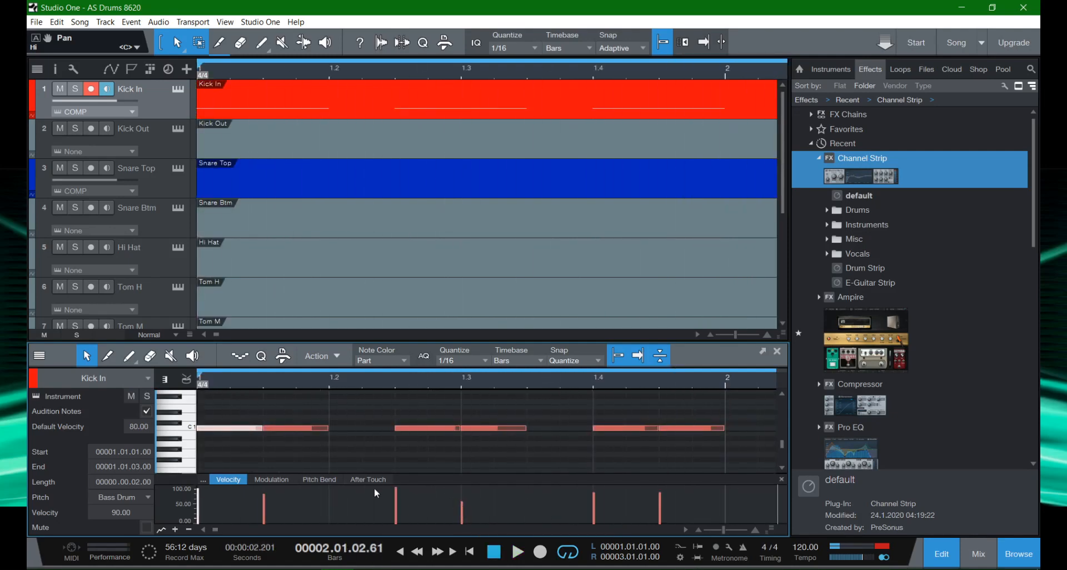
{"action": "left_click", "coordinate": [391, 383]}
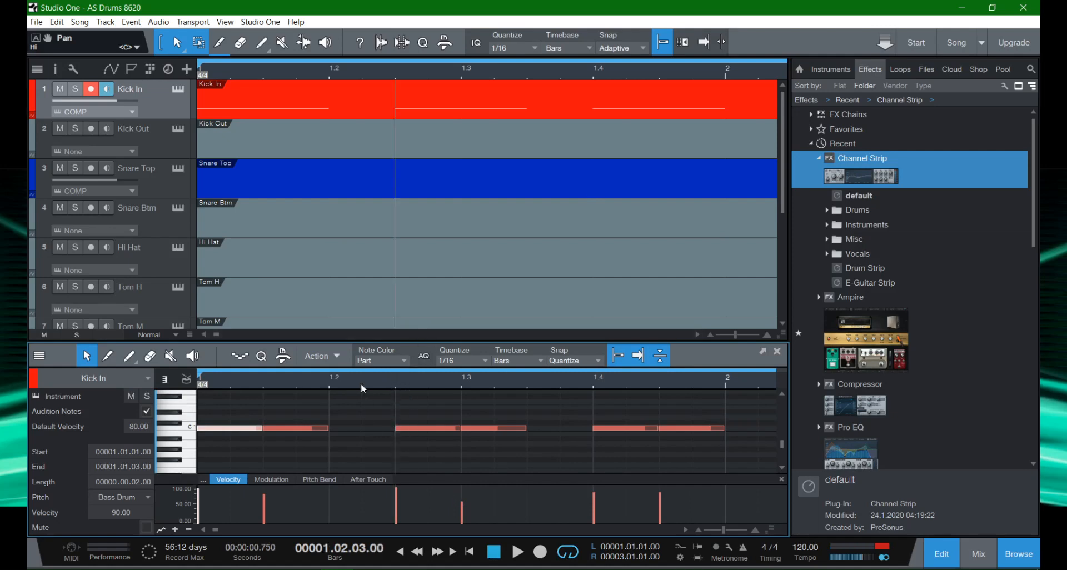
{"action": "key", "text": "space"}
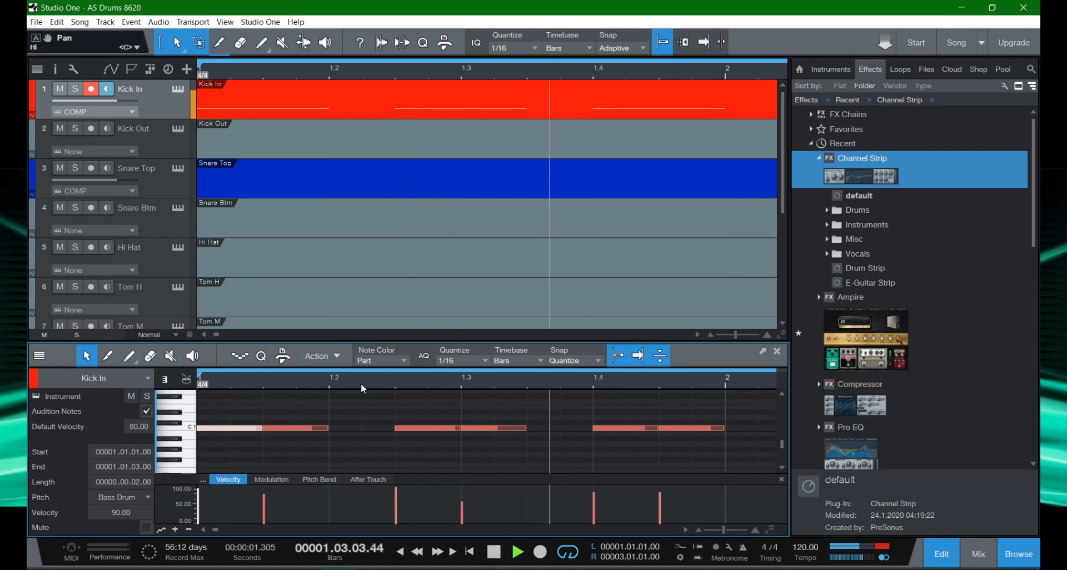
{"action": "left_click", "coordinate": [391, 385]}
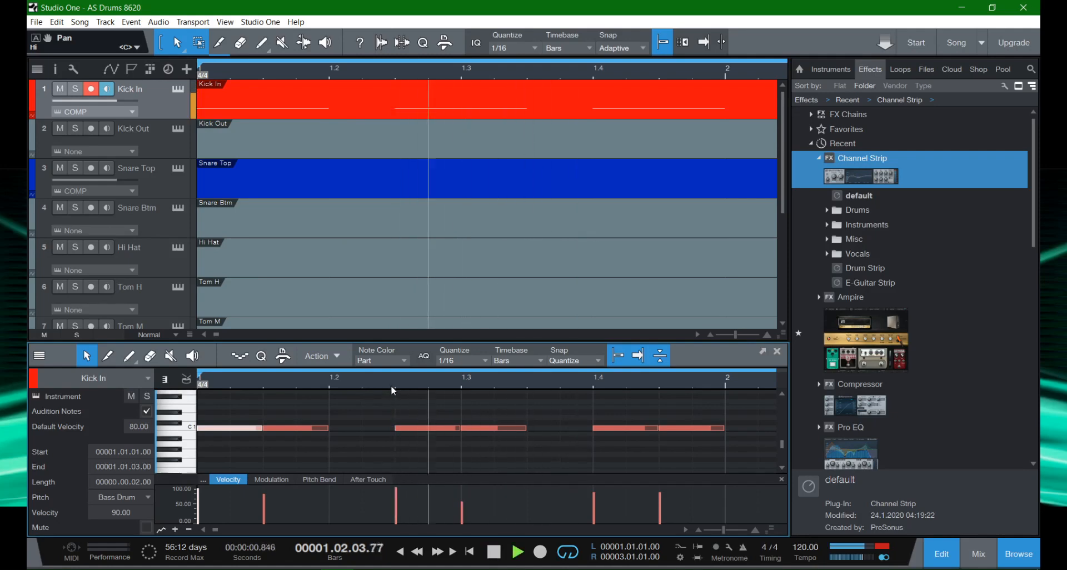
{"action": "key", "text": "space"}
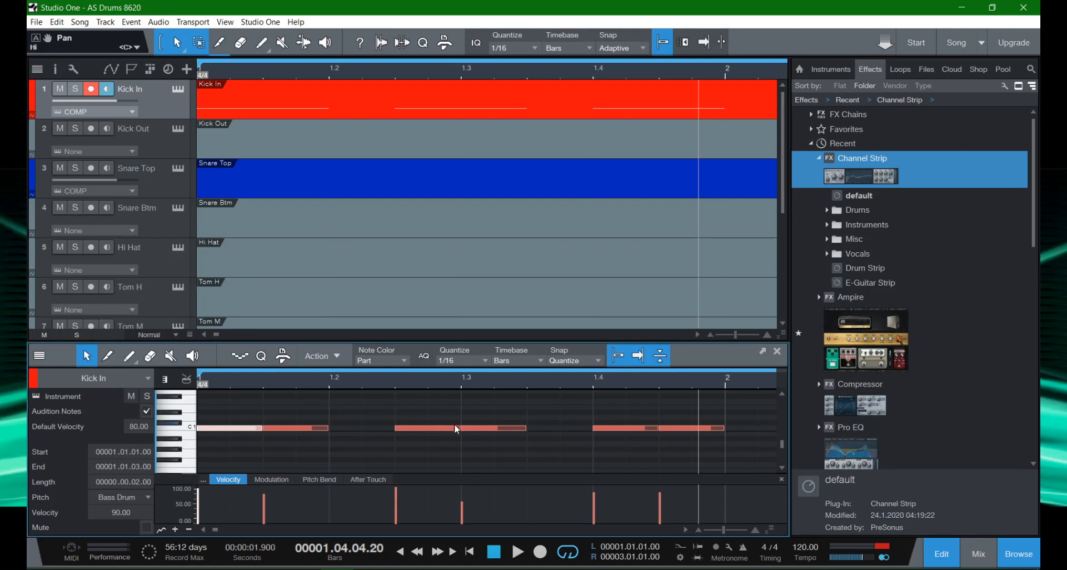
{"action": "key", "text": "w"}
{"action": "key", "text": "w"}
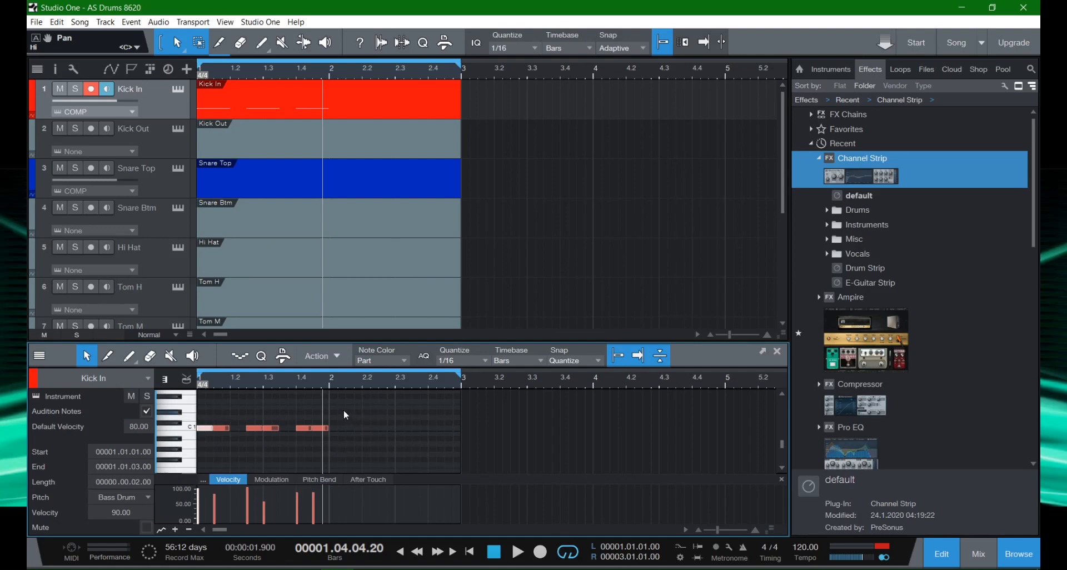
Select all Kick In notes in bar 1 and paste the copied notes at the start of bar 3.
{"action": "left_click_drag", "start_coordinate": [345, 410], "coordinate": [201, 456]}
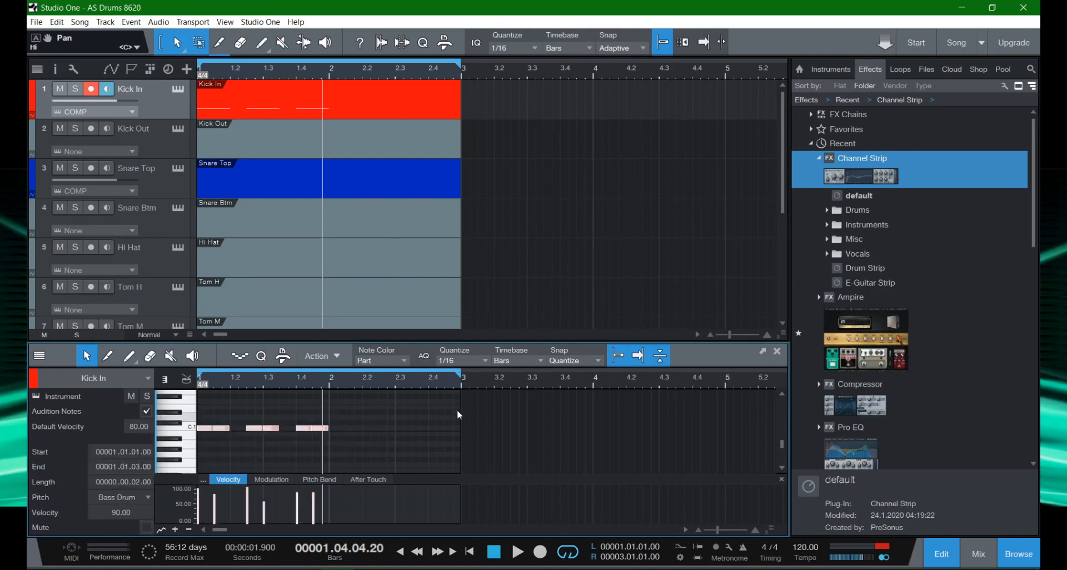
{"action": "left_click", "coordinate": [462, 383]}
{"action": "key", "text": "ctrl+v"}
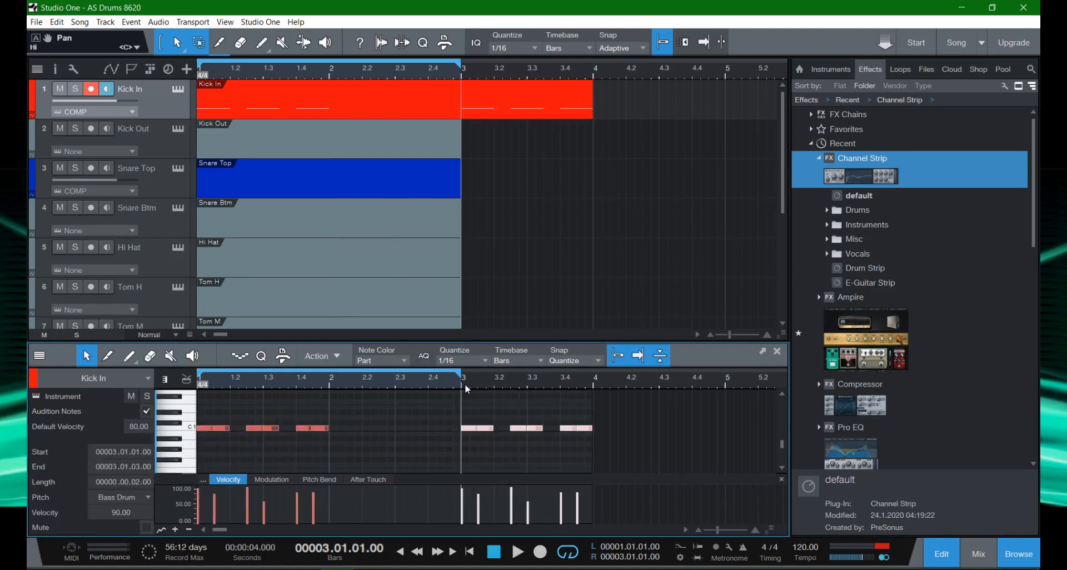
{"action": "key", "text": "comma"}
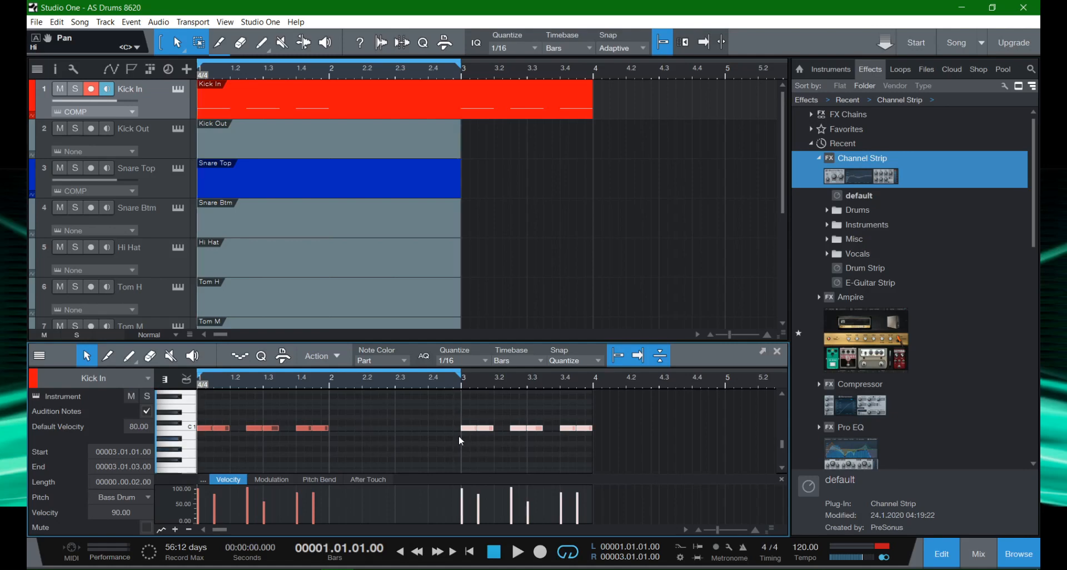
Reshape the velocities of the second pair of Kick In notes in bar 1 so the second note hits harder.
{"action": "left_click", "coordinate": [249, 381]}
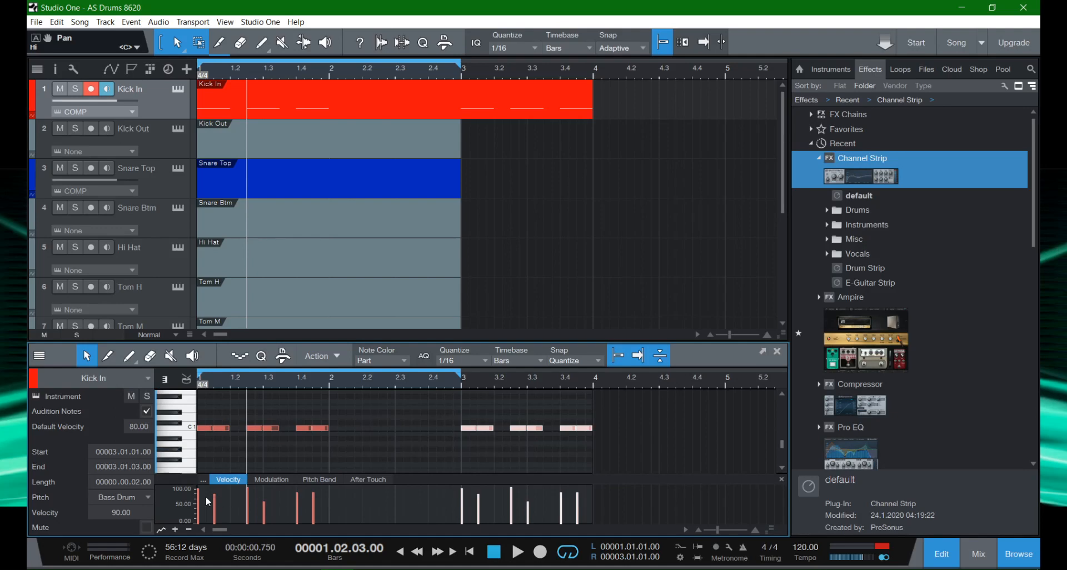
{"action": "mouse_move", "coordinate": [248, 495]}
{"action": "left_mouse_down"}
{"action": "mouse_move", "coordinate": [247, 504]}
{"action": "mouse_move", "coordinate": [263, 489]}
{"action": "left_mouse_up"}
{"action": "left_click", "coordinate": [400, 444]}
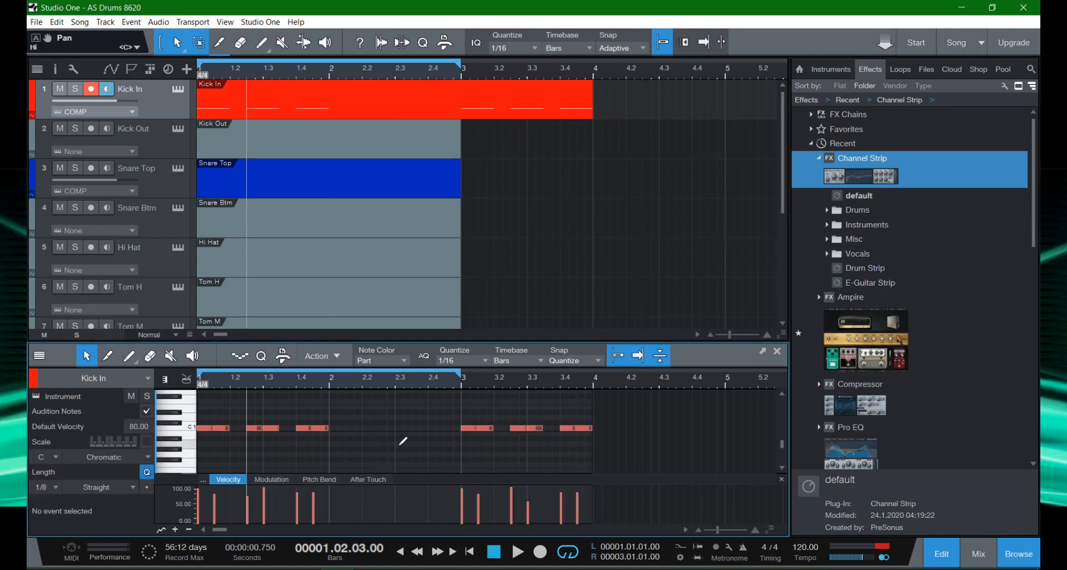
Delete every note in the Kick In part and shorten the part to end at bar 3.
{"action": "key", "text": "ctrl+a"}
{"action": "key", "text": "Delete"}
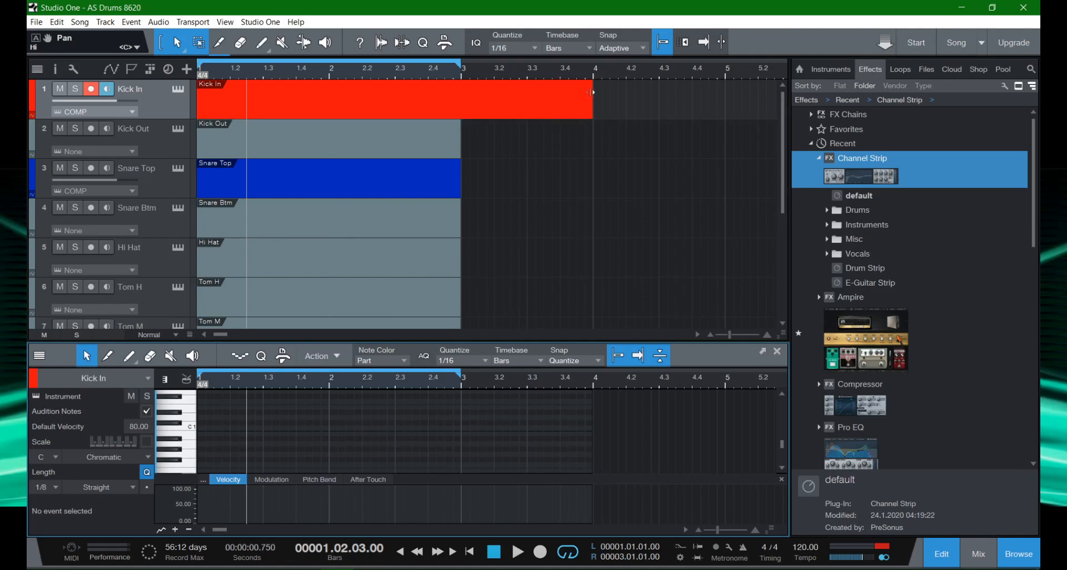
{"action": "left_click_drag", "start_coordinate": [592, 92], "coordinate": [461, 98]}
Turn on autoscroll for the arrangement and return the playhead to the song start.
{"action": "key", "text": "p"}
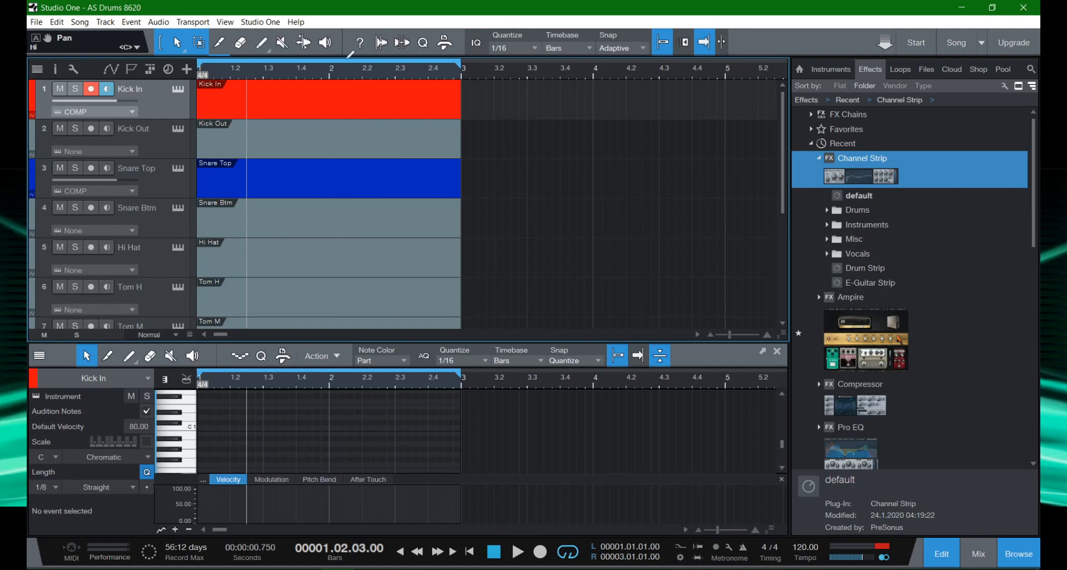
{"action": "key", "text": "comma"}
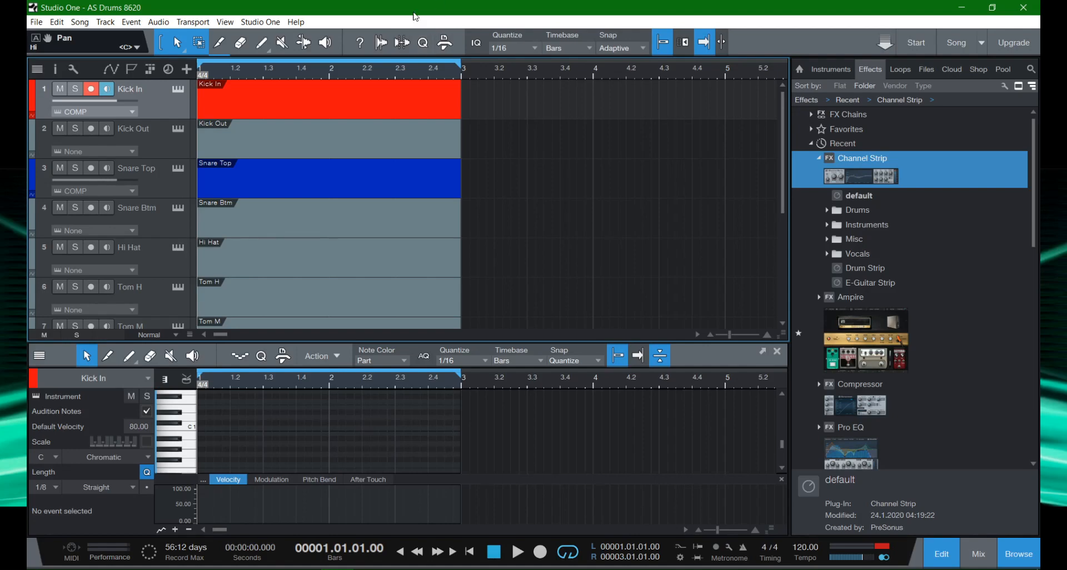
{"action": "left_click", "coordinate": [141, 22]}
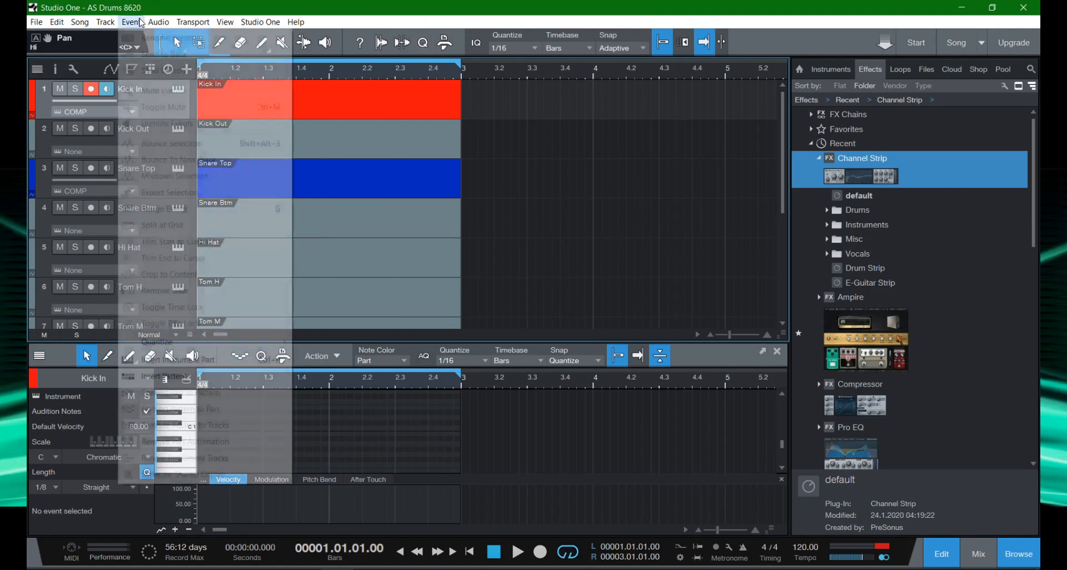
{"action": "left_click", "coordinate": [140, 22]}
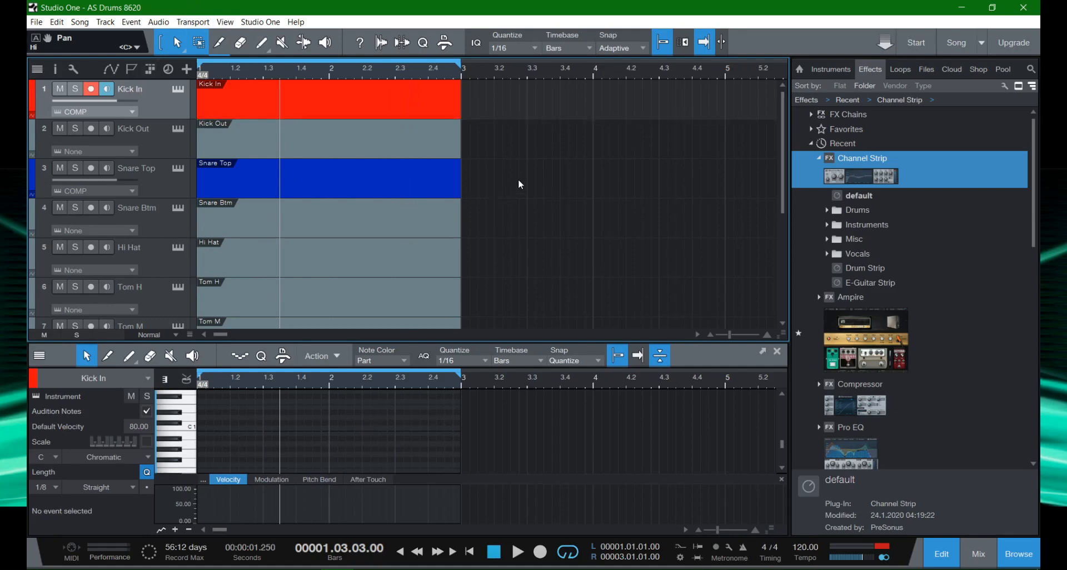
Hide the lower editor and the browser to show all drum tracks, with the playhead at the song start.
{"action": "key", "text": "F3"}
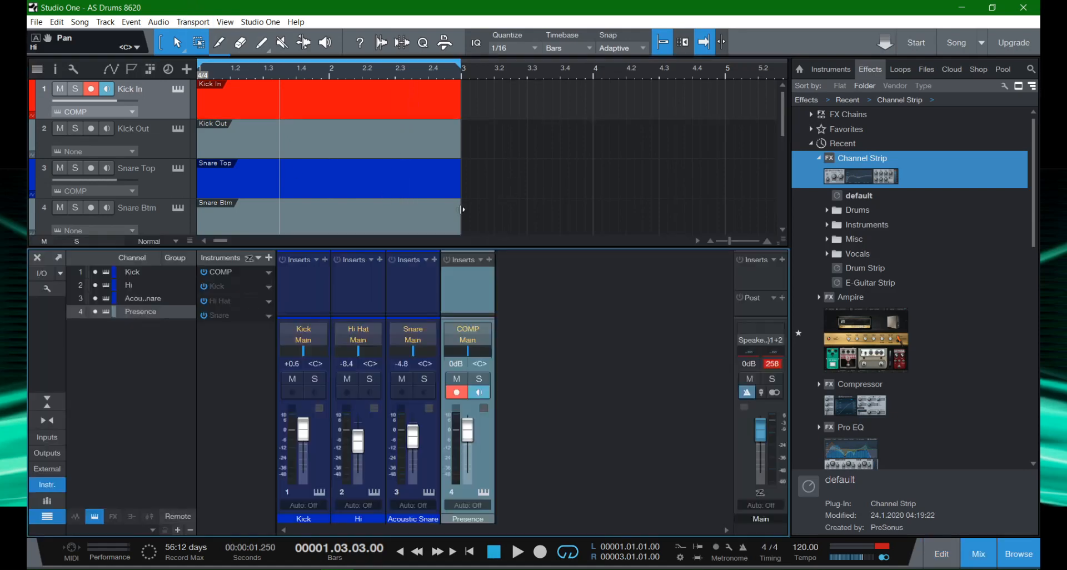
{"action": "key", "text": "F3"}
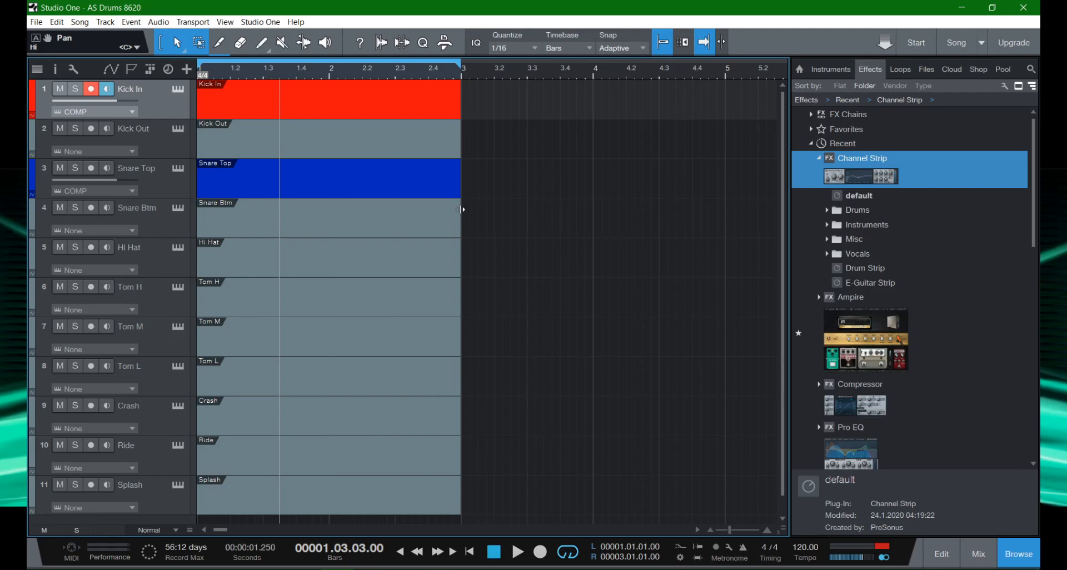
{"action": "key", "text": "Home"}
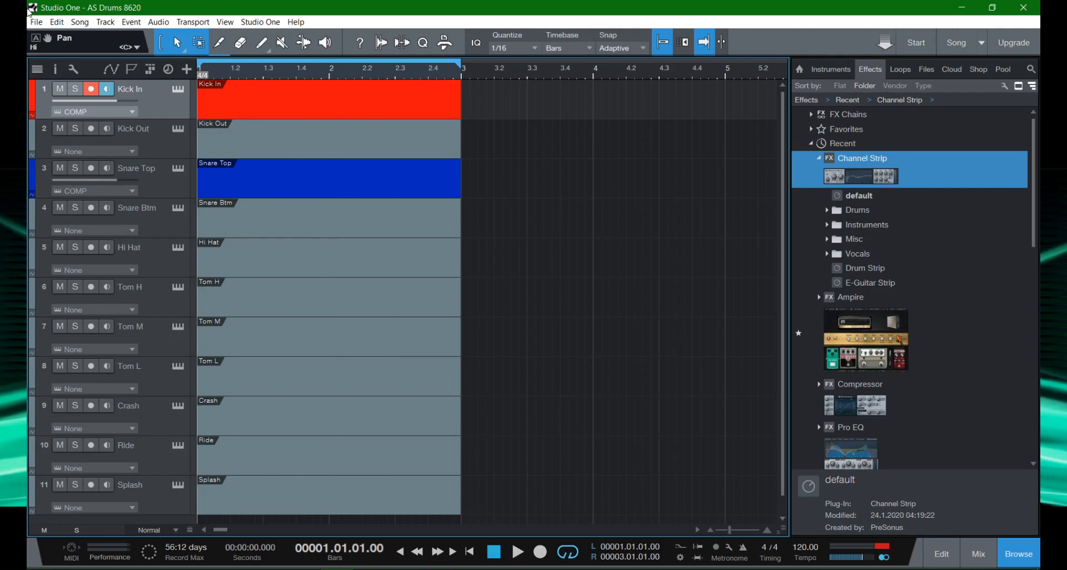
{"action": "key", "text": "F5"}
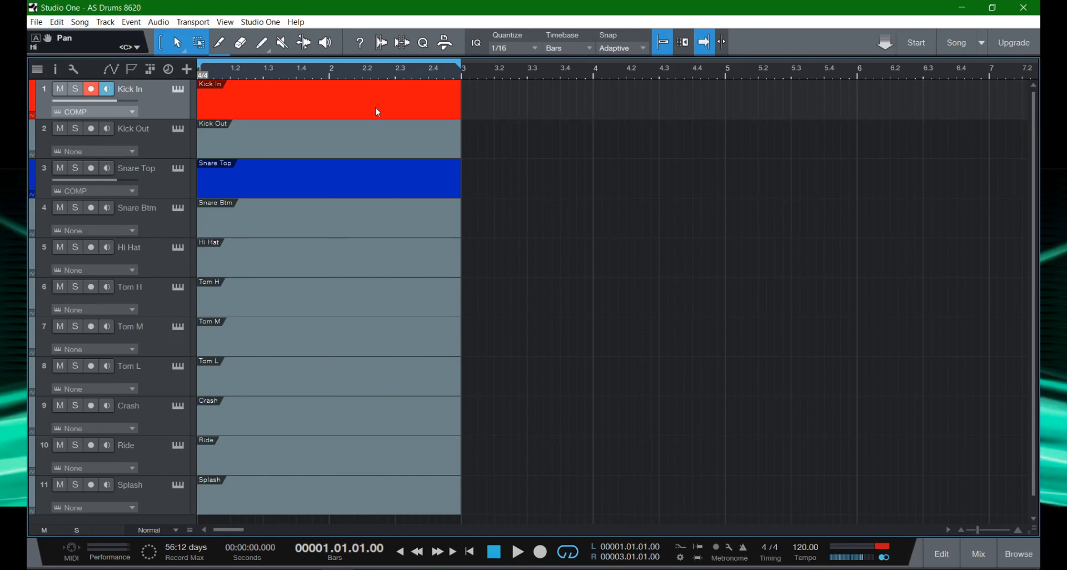
{"action": "scroll", "coordinate": [568, 275], "scroll_direction": "down", "scroll_amount": 1}
{"action": "scroll", "coordinate": [568, 275], "scroll_direction": "up", "scroll_amount": 1}
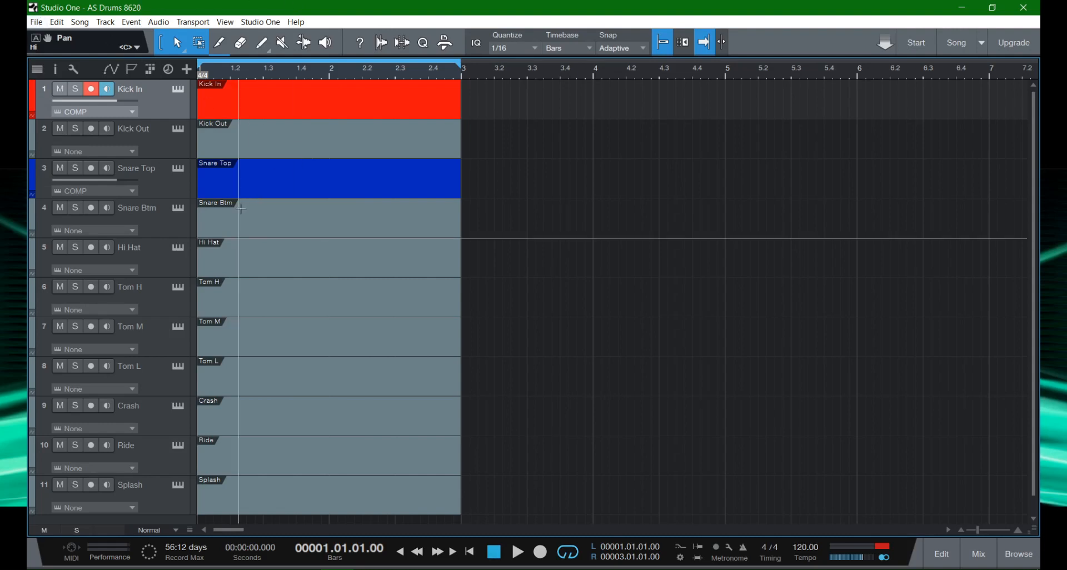
{"action": "scroll", "coordinate": [235, 239], "scroll_direction": "down", "scroll_amount": 1}
{"action": "scroll", "coordinate": [235, 239], "scroll_direction": "up", "scroll_amount": 1}
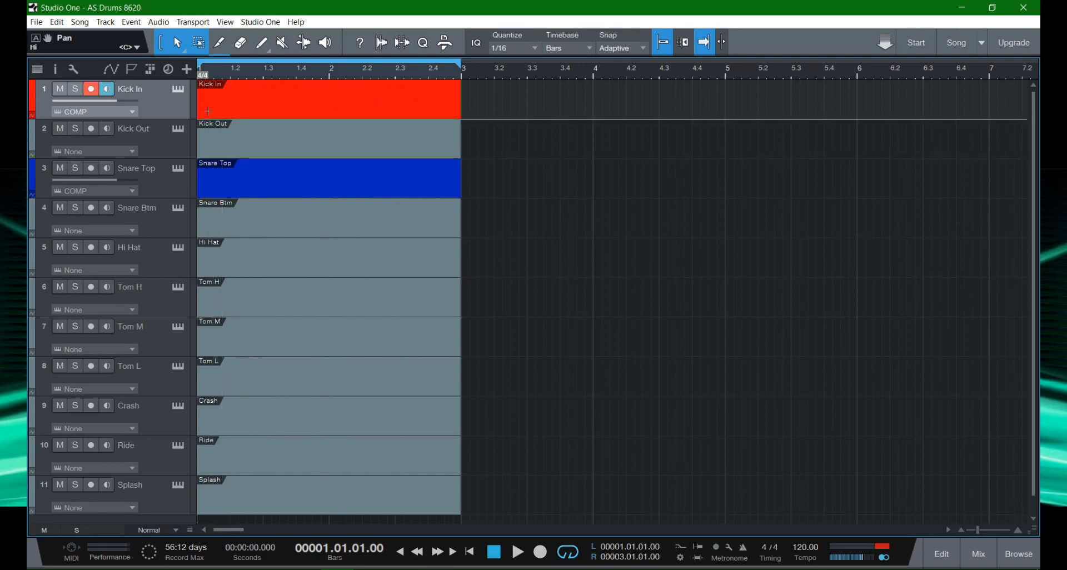
{"action": "scroll", "coordinate": [228, 222], "scroll_direction": "down", "scroll_amount": 1}
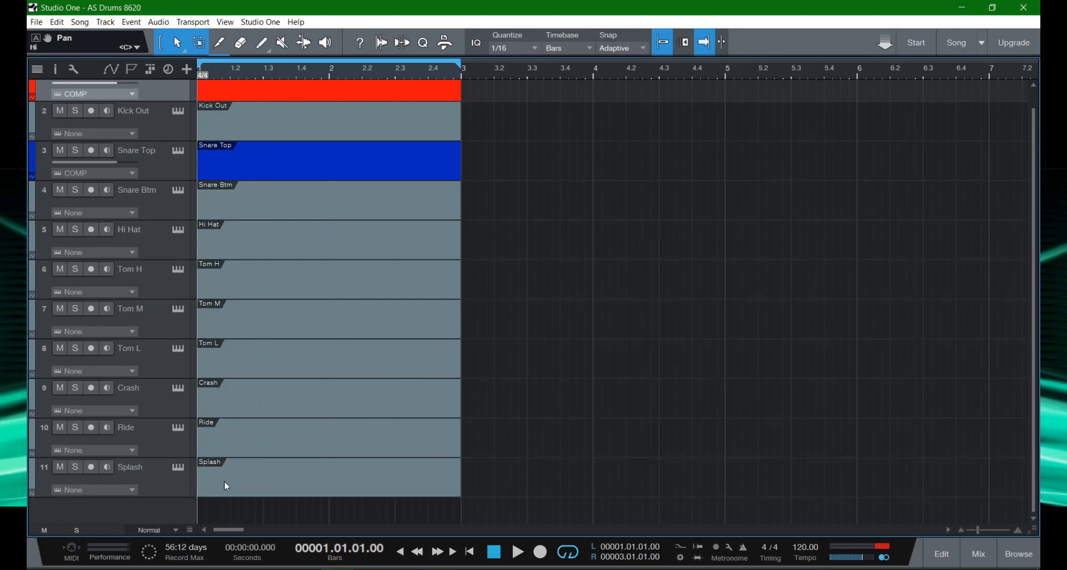
{"action": "scroll", "coordinate": [277, 223], "scroll_direction": "up", "scroll_amount": 1}
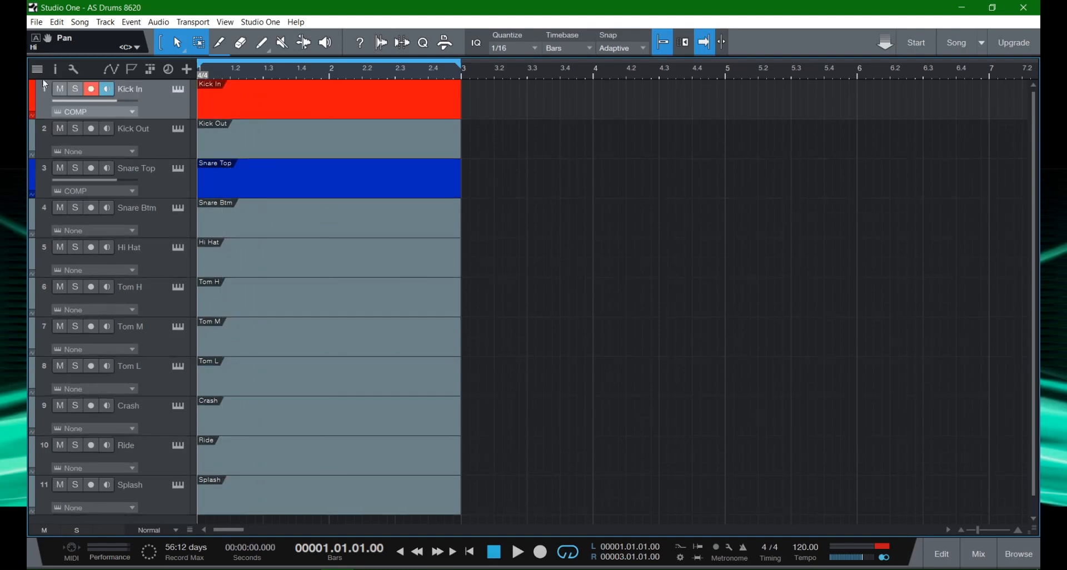
{"action": "left_click", "coordinate": [40, 22]}
{"action": "left_click", "coordinate": [60, 53]}
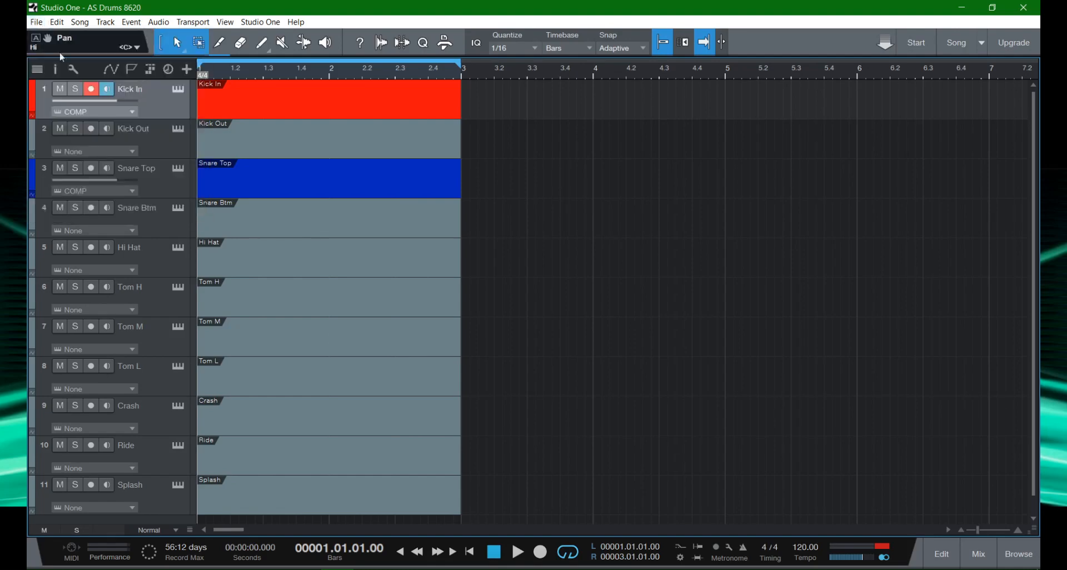
Set the instrument assignment of the Snare Top track to None.
{"action": "left_click", "coordinate": [107, 194]}
{"action": "left_click", "coordinate": [103, 202]}
Switch to the PaceBreaker Tracking Guideline document in WordPad and maximize its window for reading.
{"action": "left_click", "coordinate": [37, 22]}
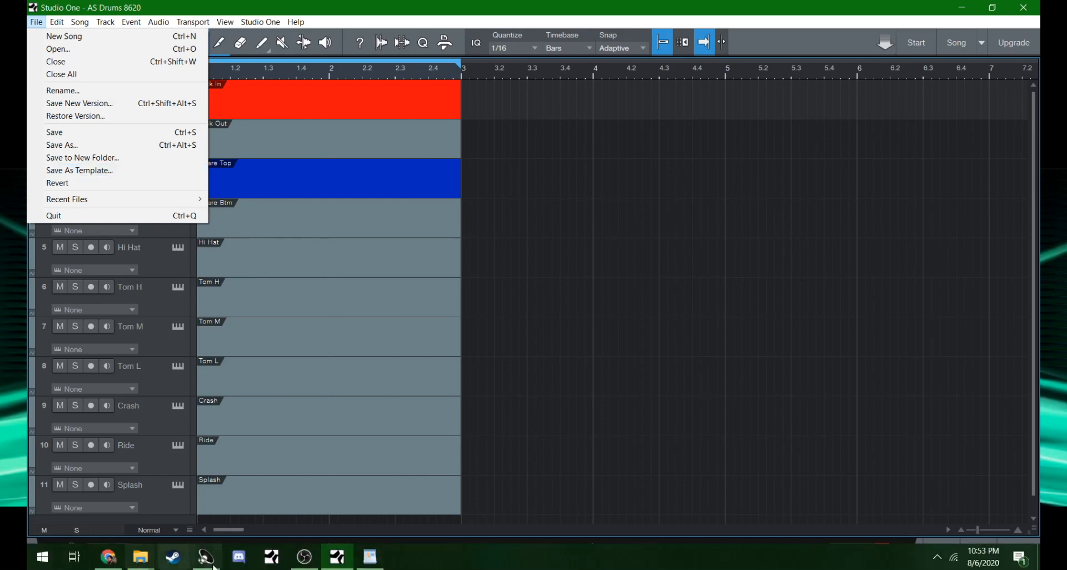
{"action": "left_click", "coordinate": [370, 557]}
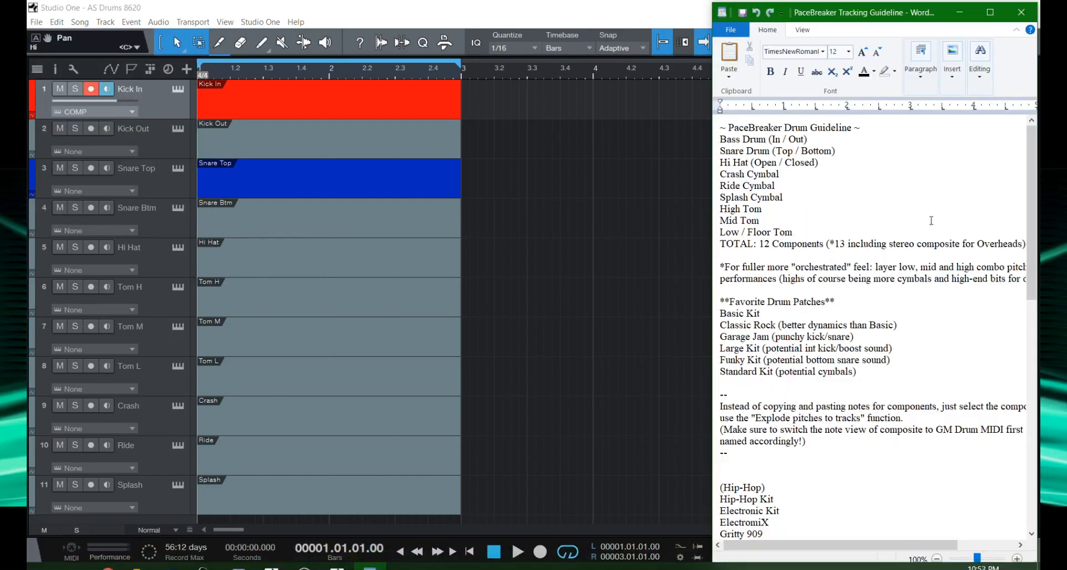
{"action": "left_click", "coordinate": [990, 12]}
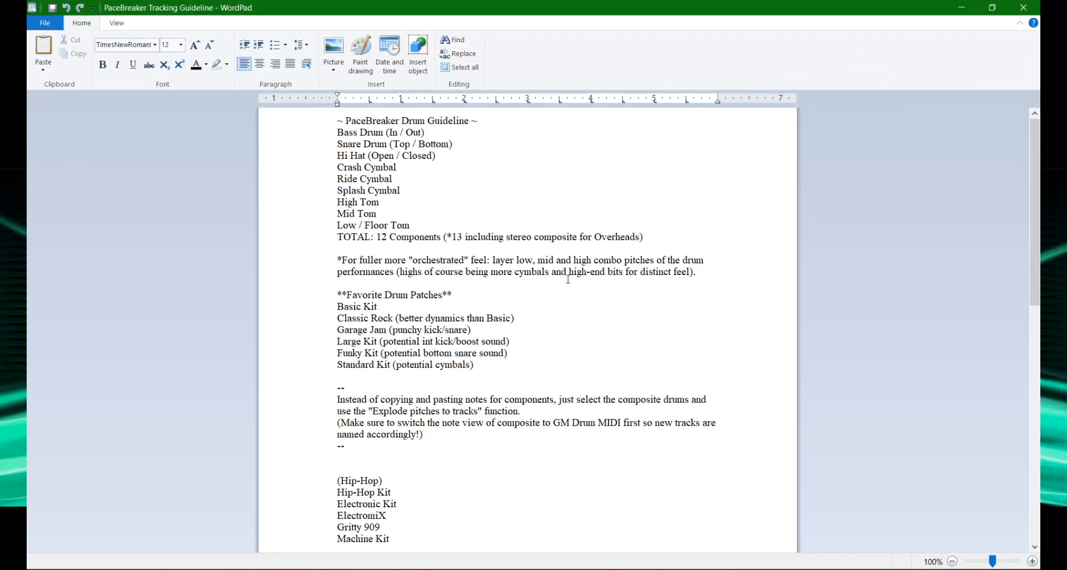
Try centring the Favorite Drum Patches list in the guideline document, and undo the alignment change.
{"action": "left_click_drag", "start_coordinate": [328, 295], "coordinate": [342, 371]}
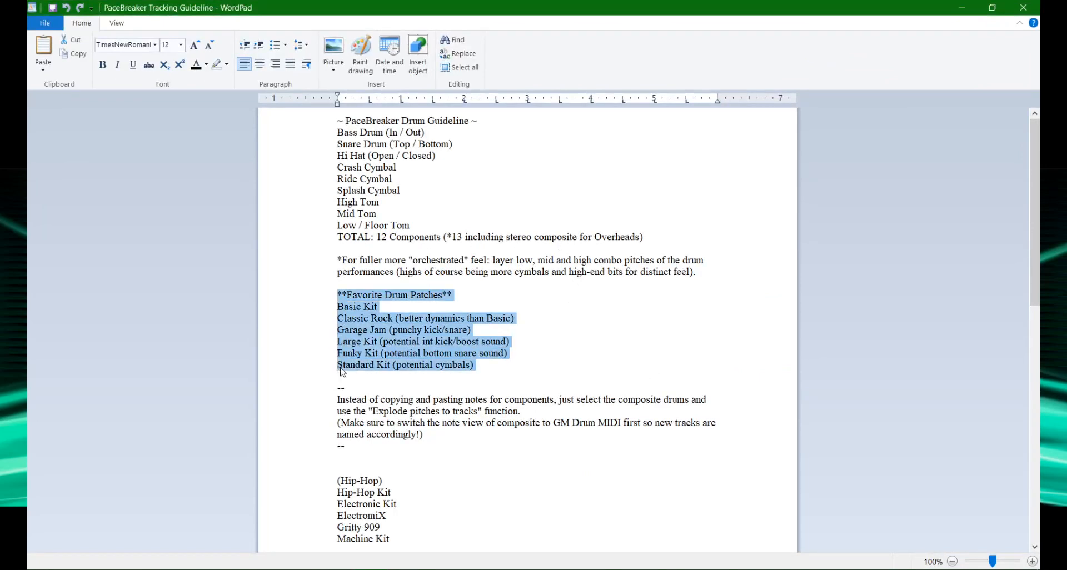
{"action": "left_click", "coordinate": [259, 64]}
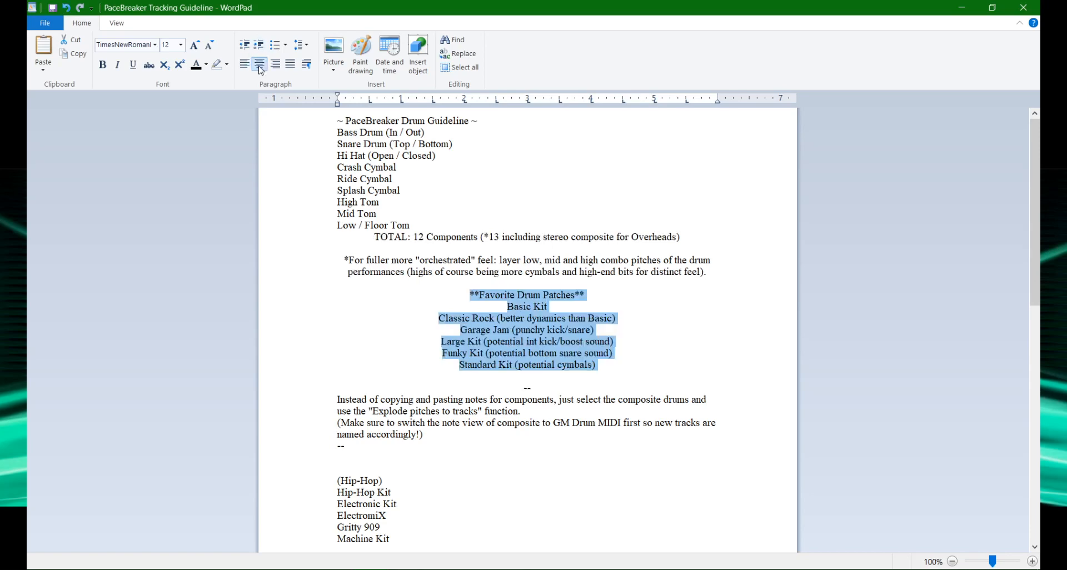
{"action": "key", "text": "ctrl+z"}
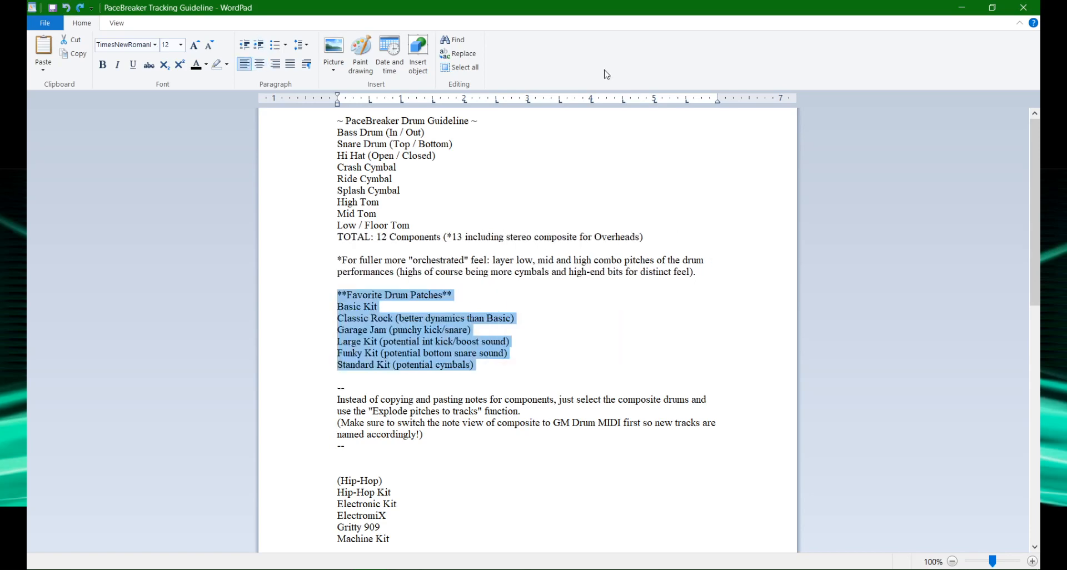
{"action": "left_click", "coordinate": [483, 238]}
Restore the guideline document to its smaller window and minimize it to return to the song in Studio One.
{"action": "left_click", "coordinate": [993, 7]}
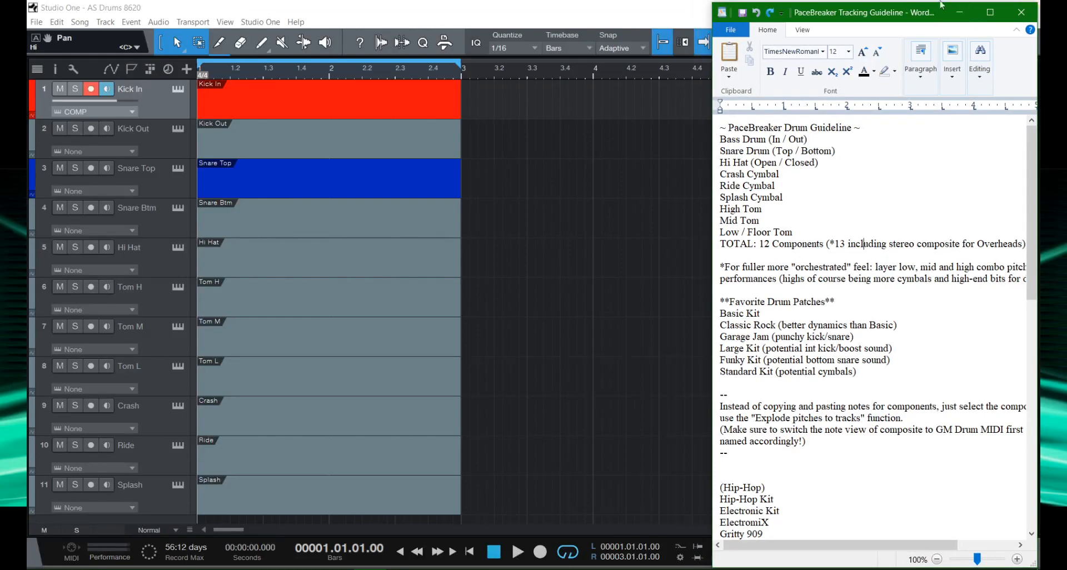
{"action": "left_click", "coordinate": [966, 16]}
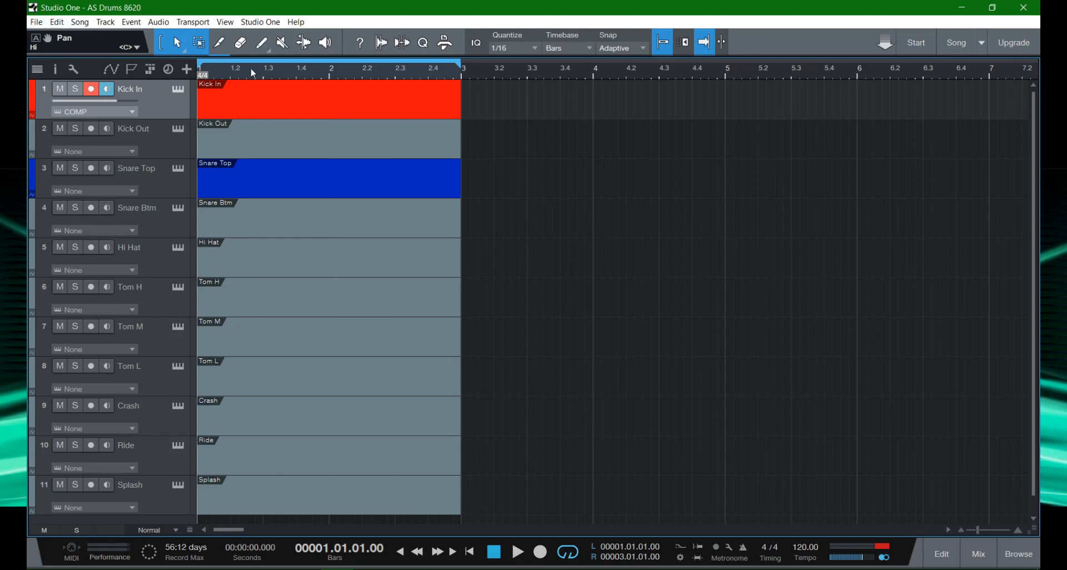
{"action": "scroll", "coordinate": [279, 156], "scroll_direction": "down", "scroll_amount": 1}
{"action": "scroll", "coordinate": [279, 154], "scroll_direction": "up", "scroll_amount": 1}
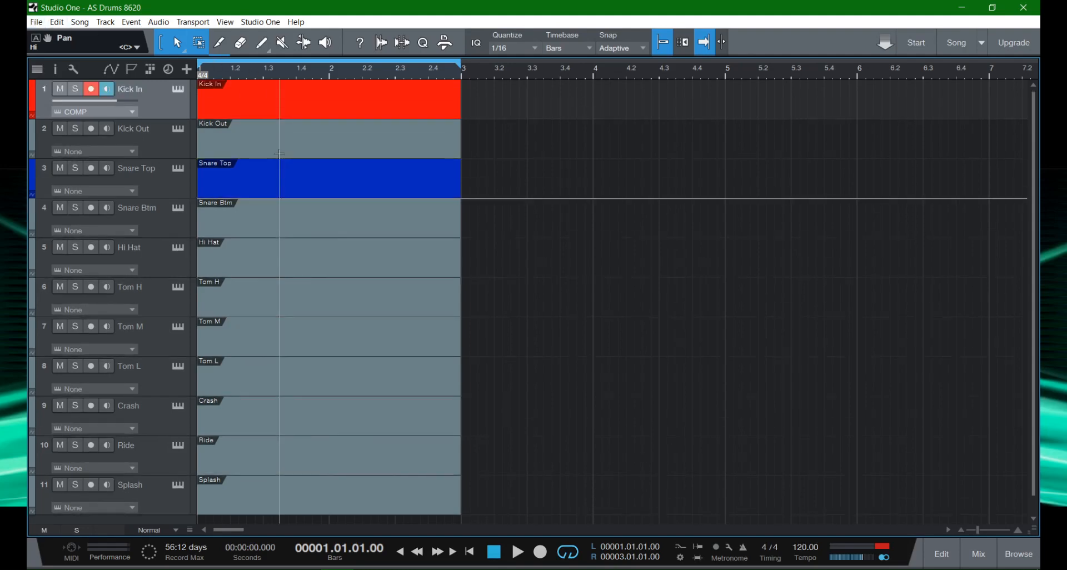
Start saving the song as a template and set the template title to "Stream Drums".
{"action": "left_click", "coordinate": [36, 22]}
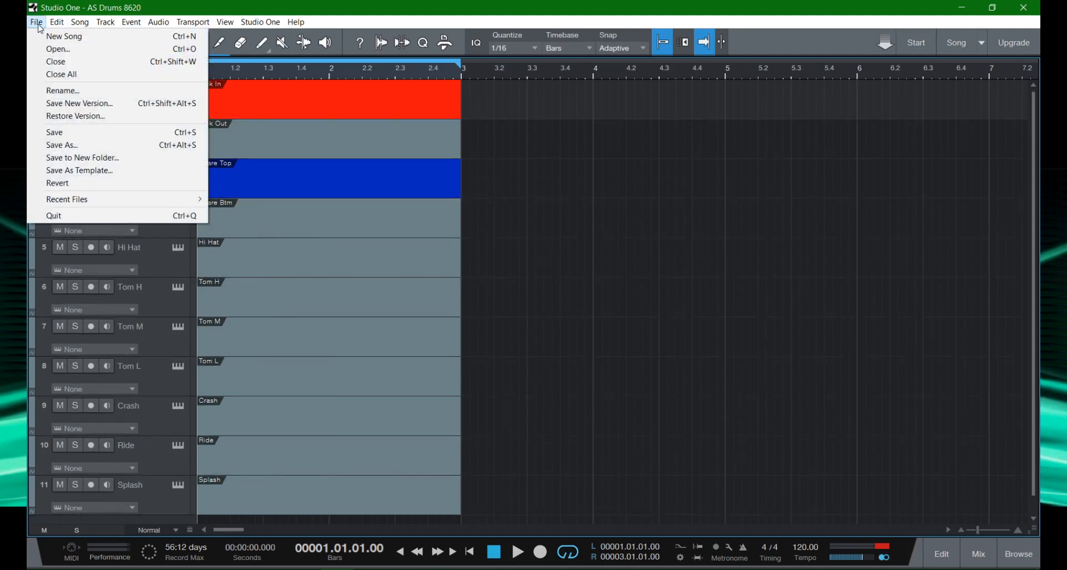
{"action": "left_click", "coordinate": [117, 171]}
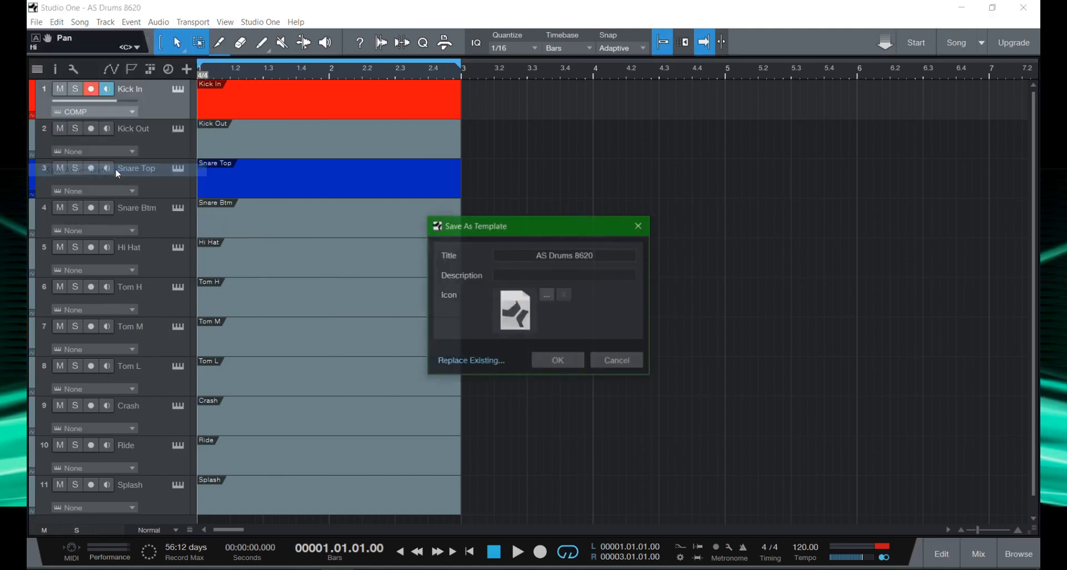
{"action": "left_click", "coordinate": [608, 255]}
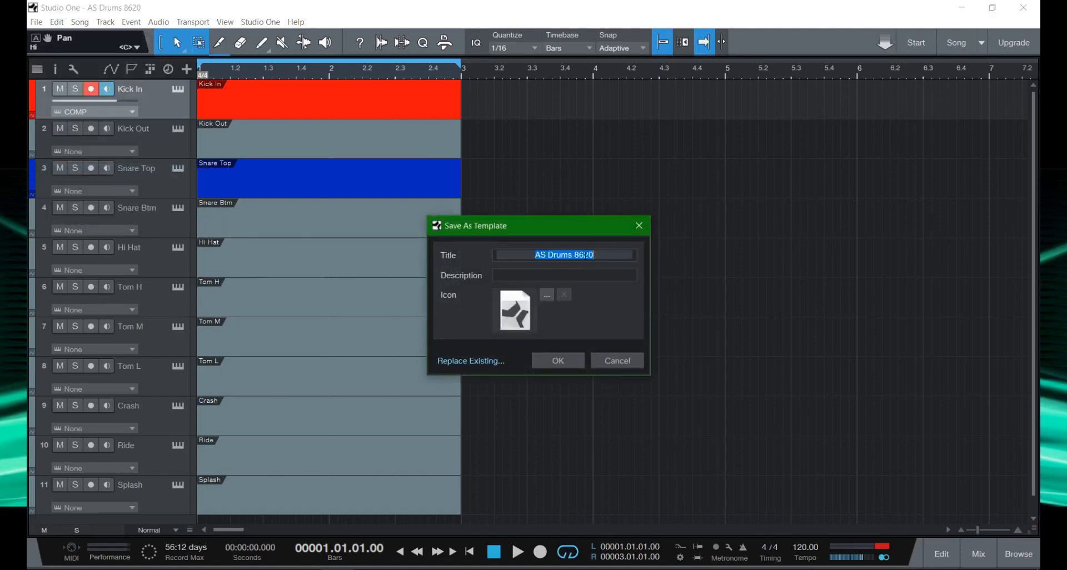
{"action": "key", "text": "End"}
{"action": "left_click", "coordinate": [590, 278]}
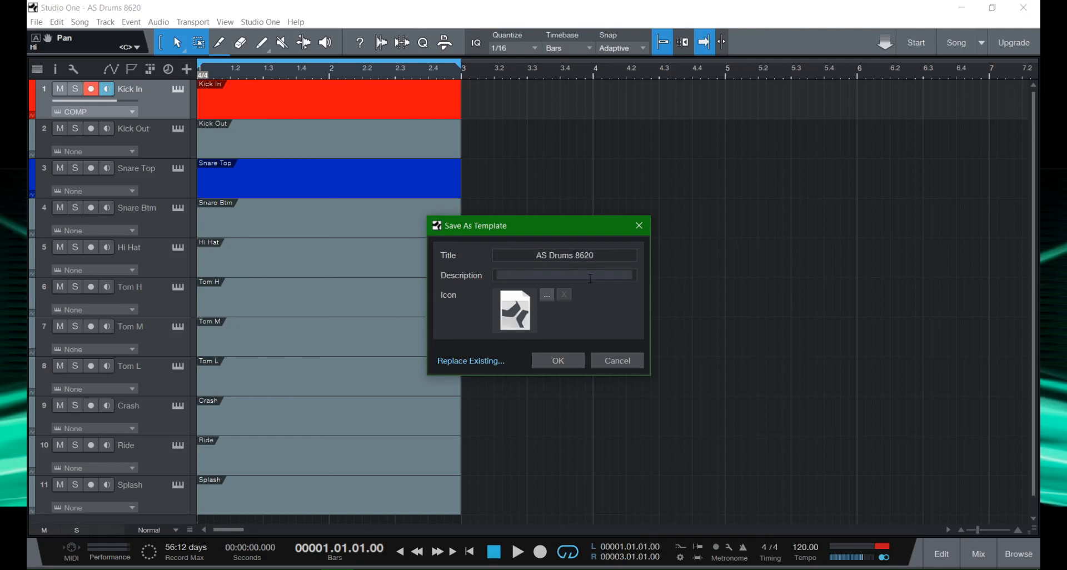
{"action": "left_click", "coordinate": [584, 256]}
{"action": "left_click", "coordinate": [575, 256]}
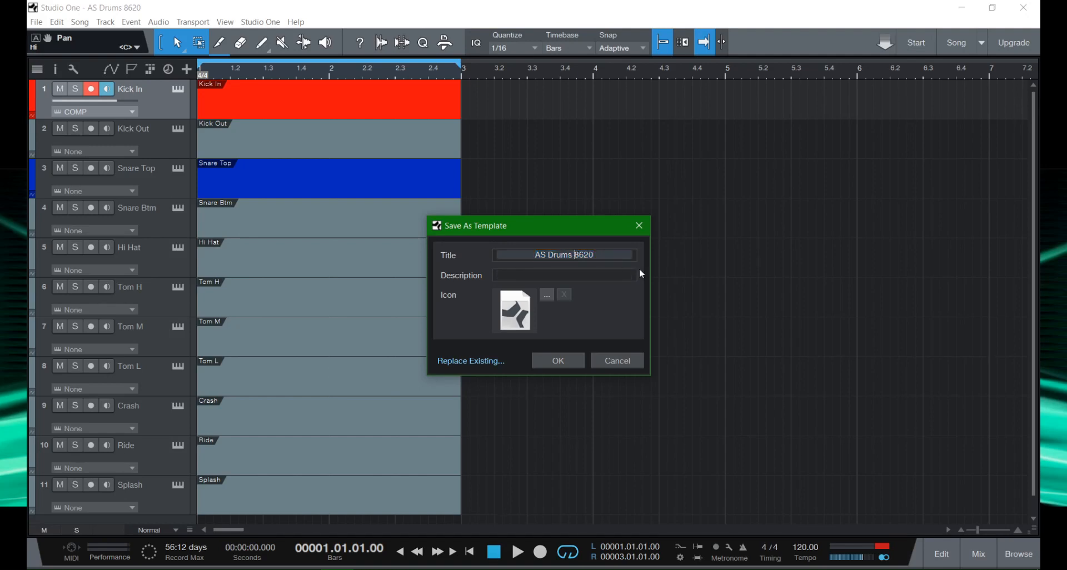
{"action": "key", "text": "shift+End"}
{"action": "key", "text": "Delete"}
{"action": "type", "text": "tream"}
{"action": "left_click", "coordinate": [623, 277]}
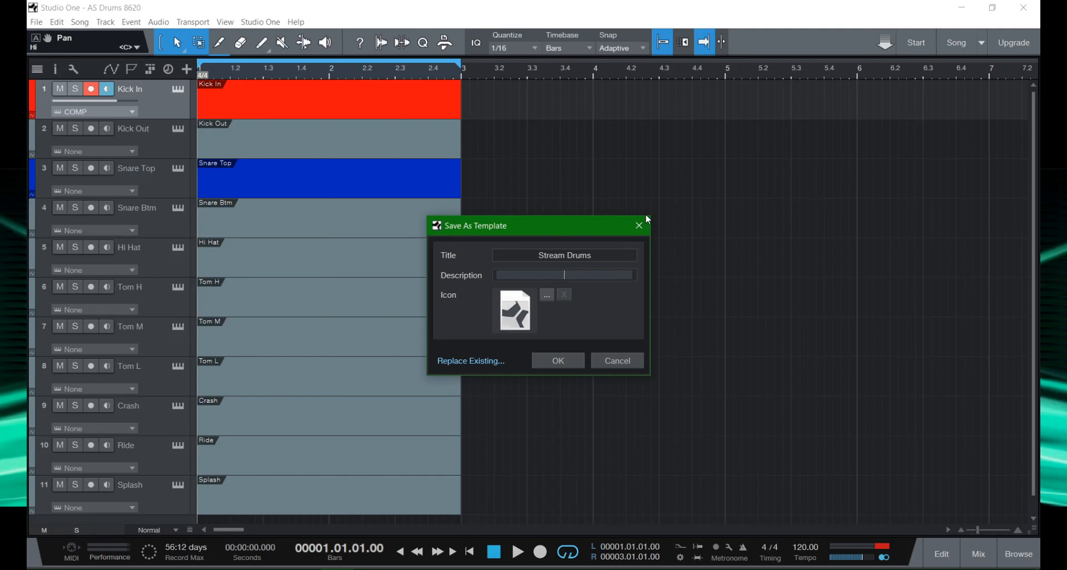
Add a template description beginning "Just a test" and save the template.
{"action": "type", "text": "Just a test for quick starts"}
{"action": "key", "text": "ctrl+shift+Left"}
{"action": "key", "text": "ctrl+shift+Left"}
{"action": "key", "text": "BackSpace"}
{"action": "key", "text": "BackSpace"}
{"action": "left_click", "coordinate": [570, 362]}
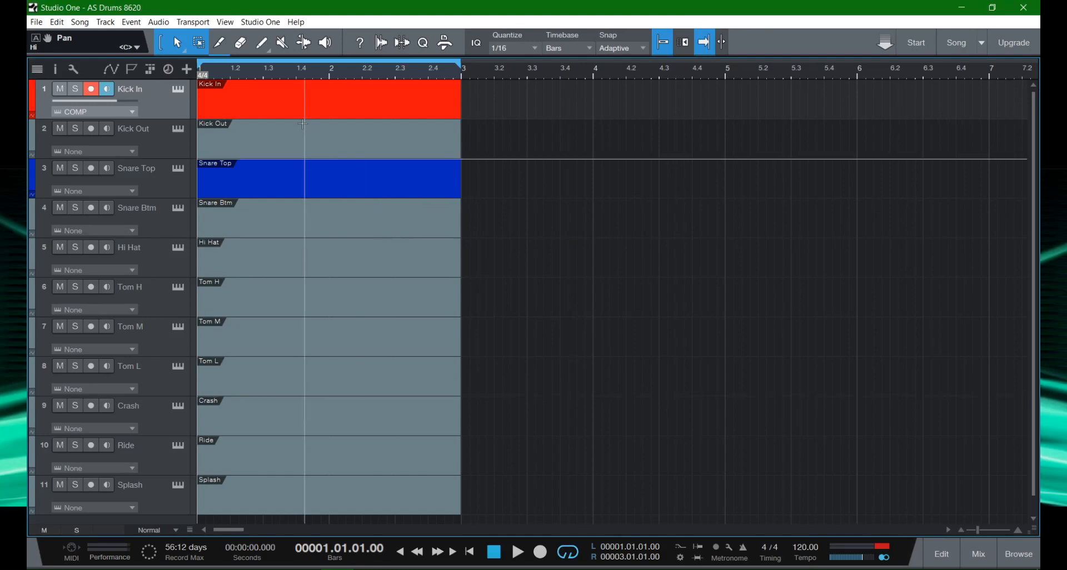
Close the AS Drums 8620 song with its changes saved, and start creating a new song.
{"action": "left_click", "coordinate": [37, 22]}
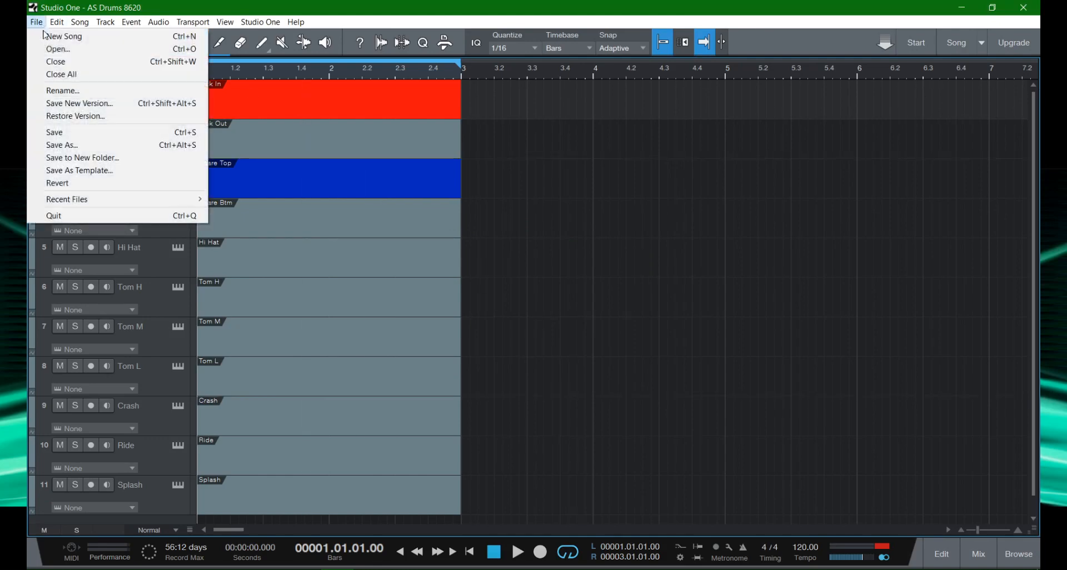
{"action": "left_click", "coordinate": [78, 63]}
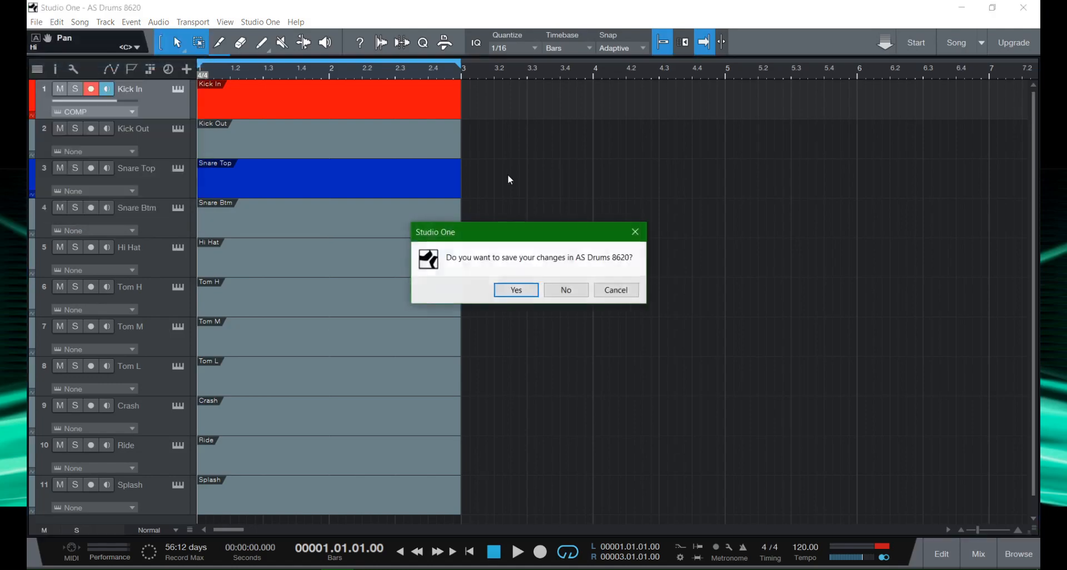
{"action": "left_click", "coordinate": [516, 290]}
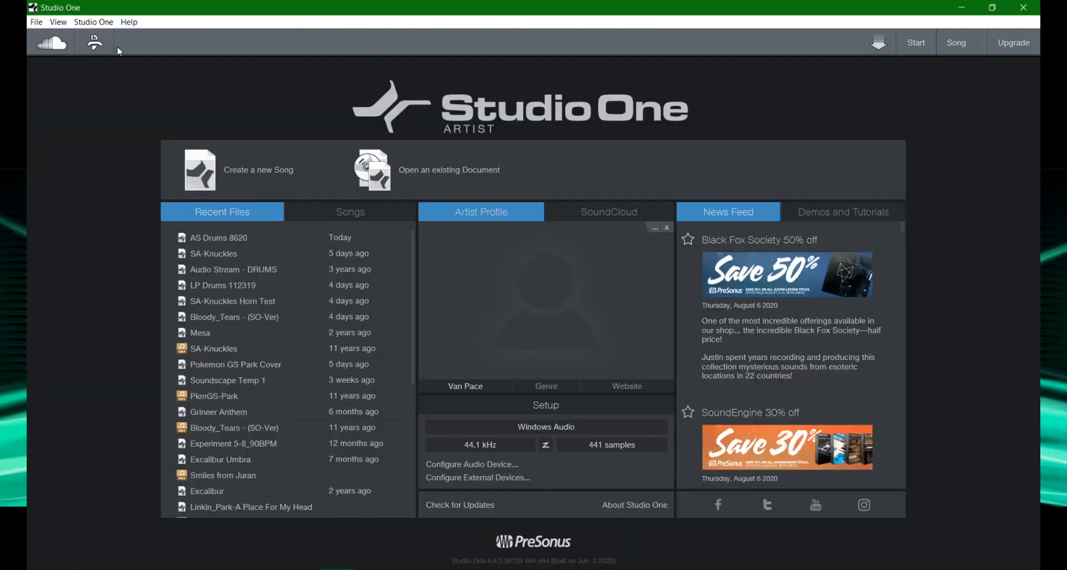
{"action": "left_click", "coordinate": [245, 174]}
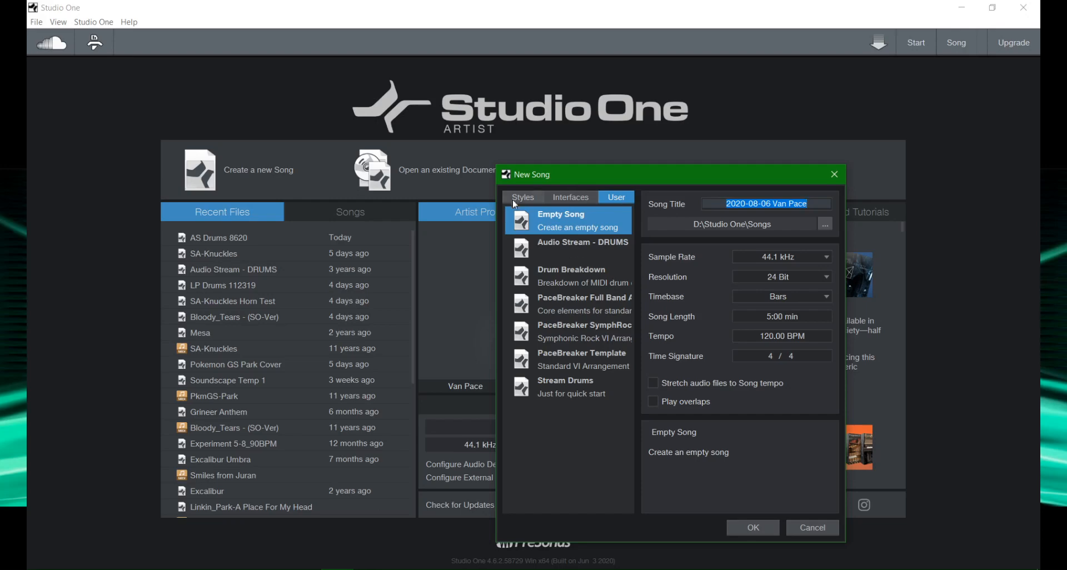
Examine the interface templates and the style templates offered for the new song.
{"action": "left_click", "coordinate": [530, 195]}
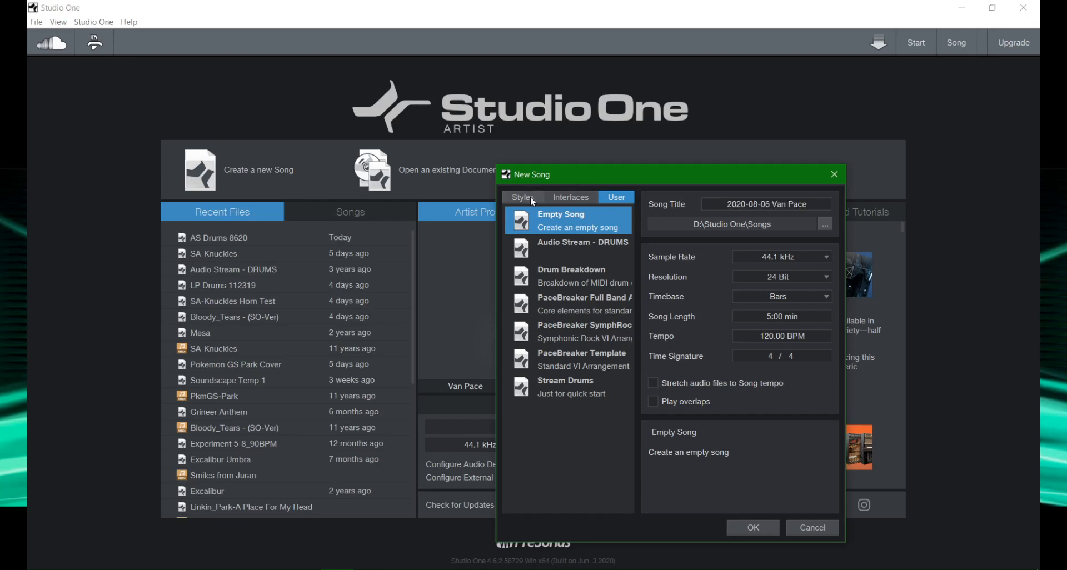
{"action": "left_click", "coordinate": [564, 196]}
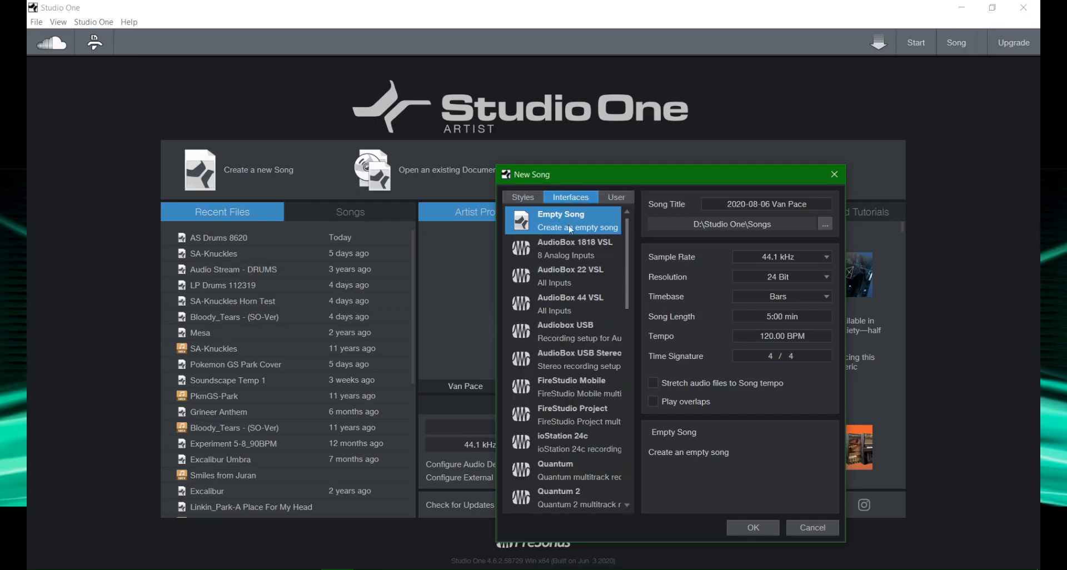
{"action": "scroll", "coordinate": [586, 307], "scroll_direction": "down", "scroll_amount": 3}
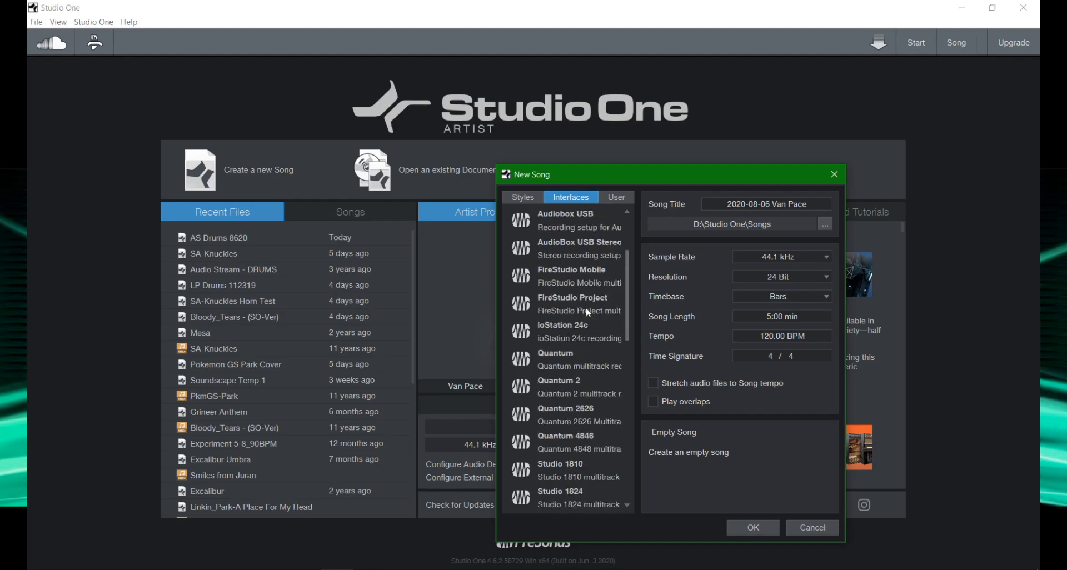
{"action": "scroll", "coordinate": [585, 305], "scroll_direction": "up", "scroll_amount": 3}
{"action": "left_click", "coordinate": [519, 197]}
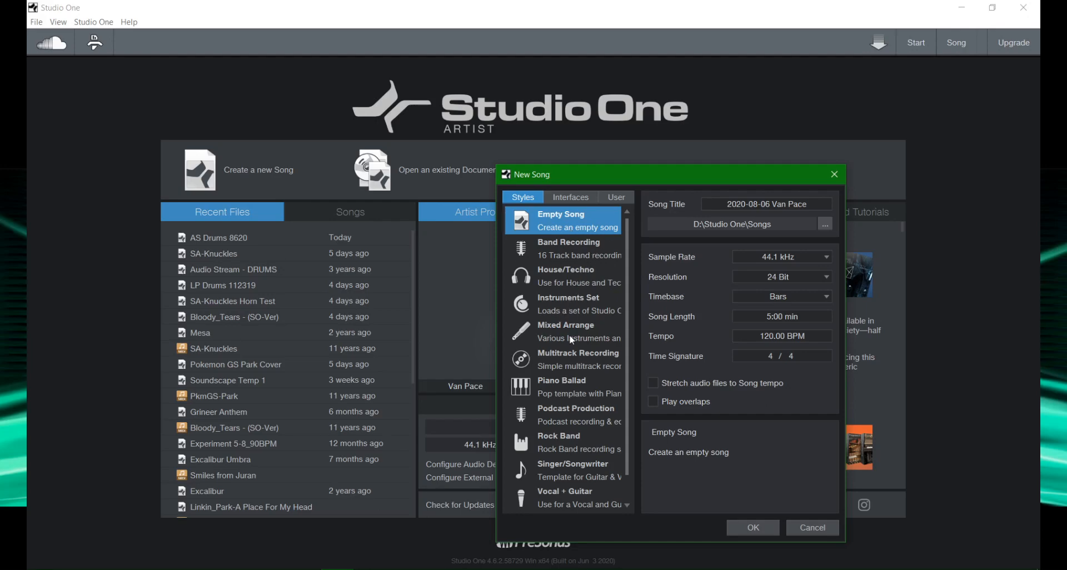
{"action": "scroll", "coordinate": [563, 361], "scroll_direction": "down", "scroll_amount": 1}
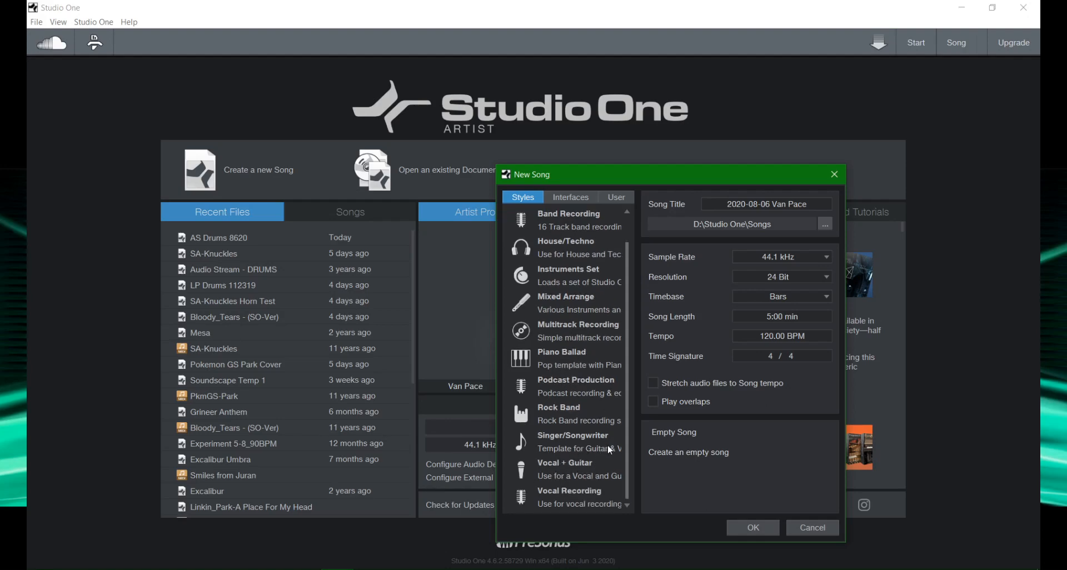
{"action": "scroll", "coordinate": [581, 388], "scroll_direction": "up", "scroll_amount": 1}
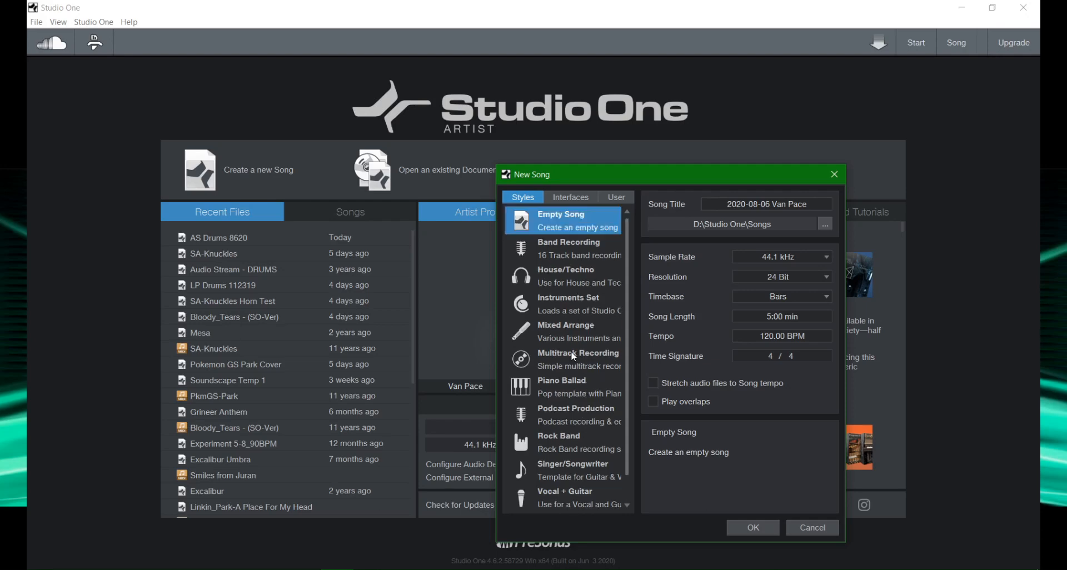
{"action": "scroll", "coordinate": [572, 356], "scroll_direction": "down", "scroll_amount": 1}
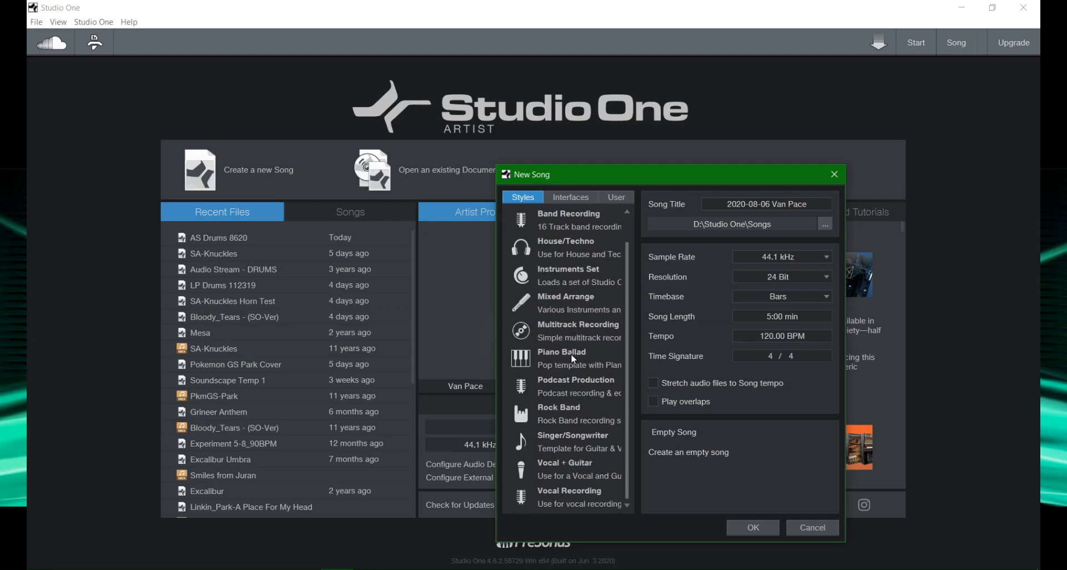
{"action": "scroll", "coordinate": [587, 378], "scroll_direction": "up", "scroll_amount": 1}
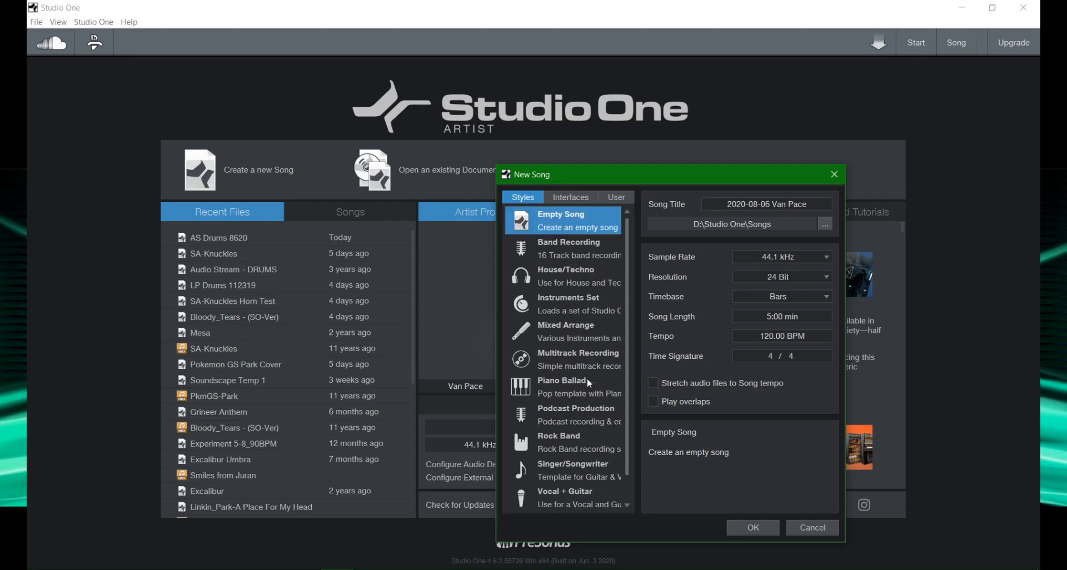
Choose the Stream Drums user template for the new song and set its timebase to Seconds.
{"action": "left_click", "coordinate": [621, 200]}
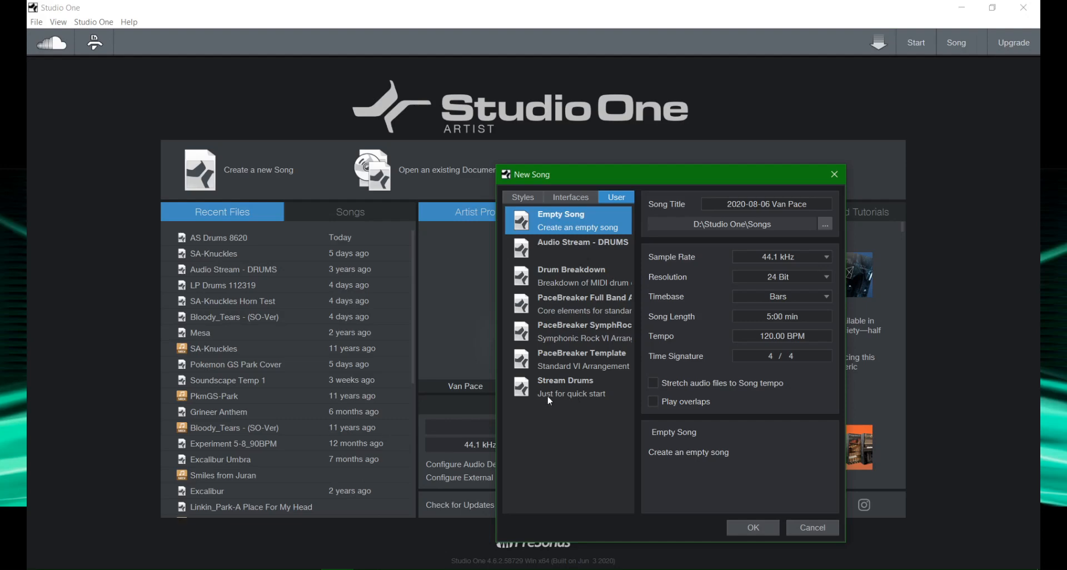
{"action": "left_click", "coordinate": [563, 396]}
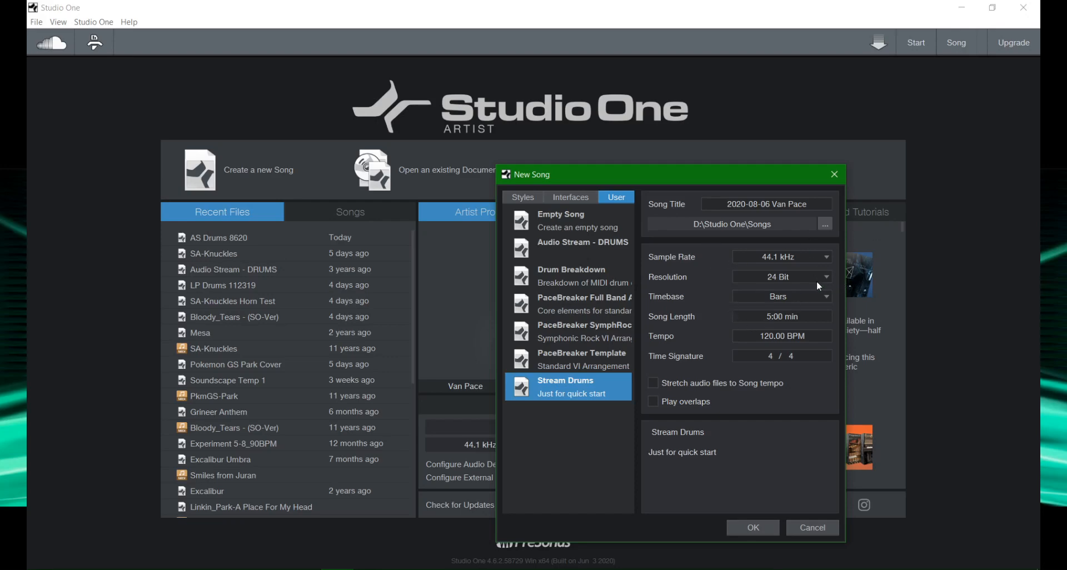
{"action": "left_click", "coordinate": [793, 296]}
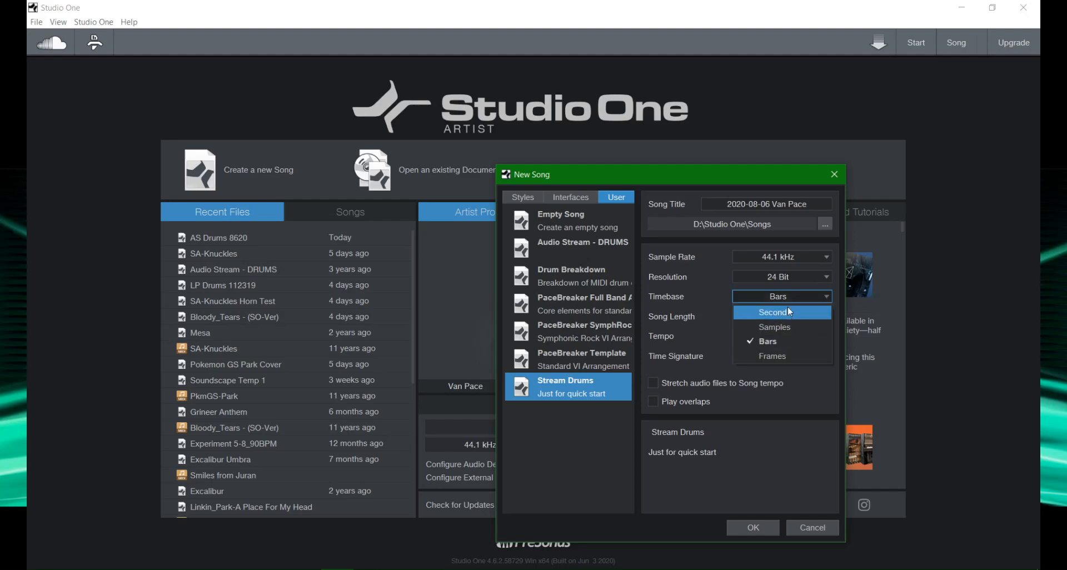
{"action": "left_click", "coordinate": [785, 294]}
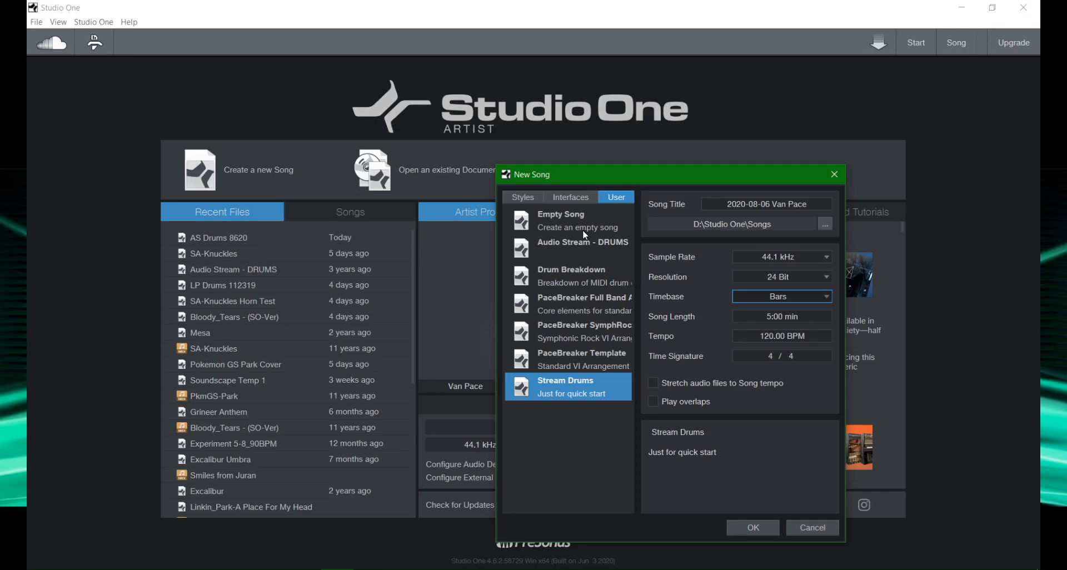
{"action": "left_click", "coordinate": [806, 297]}
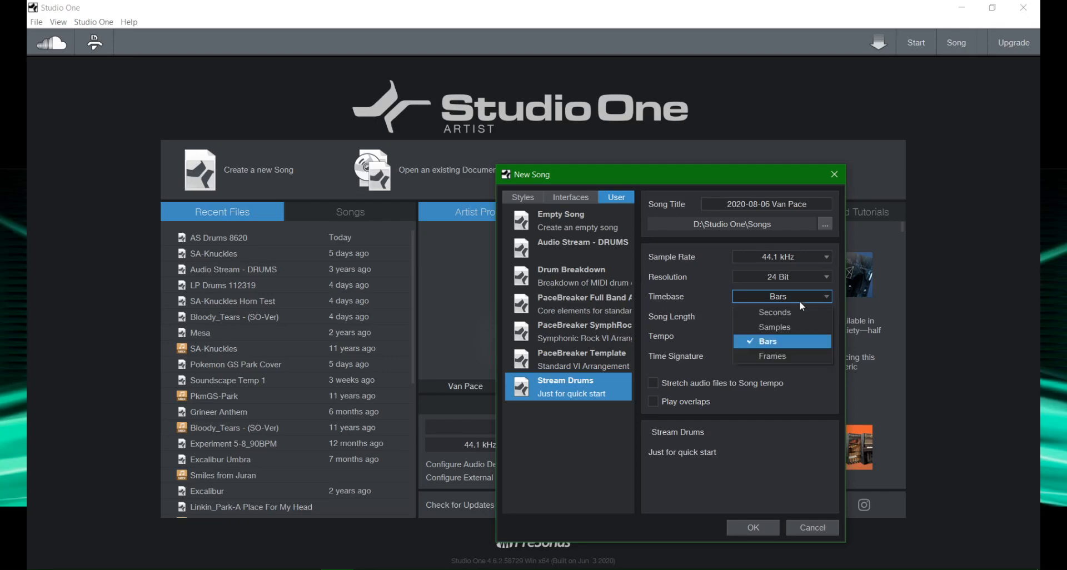
{"action": "left_click", "coordinate": [793, 311]}
{"action": "left_click", "coordinate": [795, 298]}
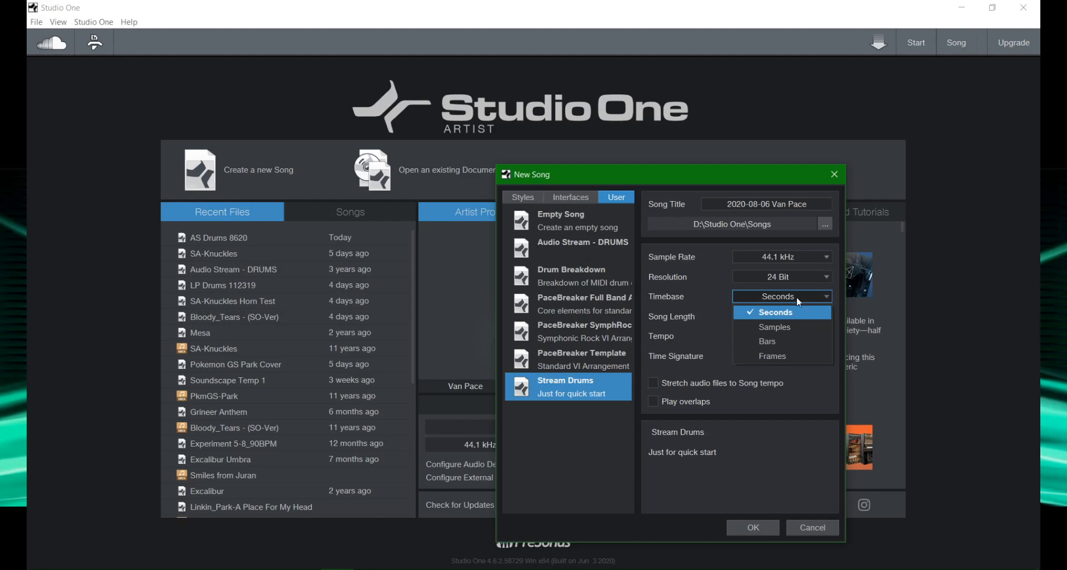
{"action": "left_click", "coordinate": [796, 297]}
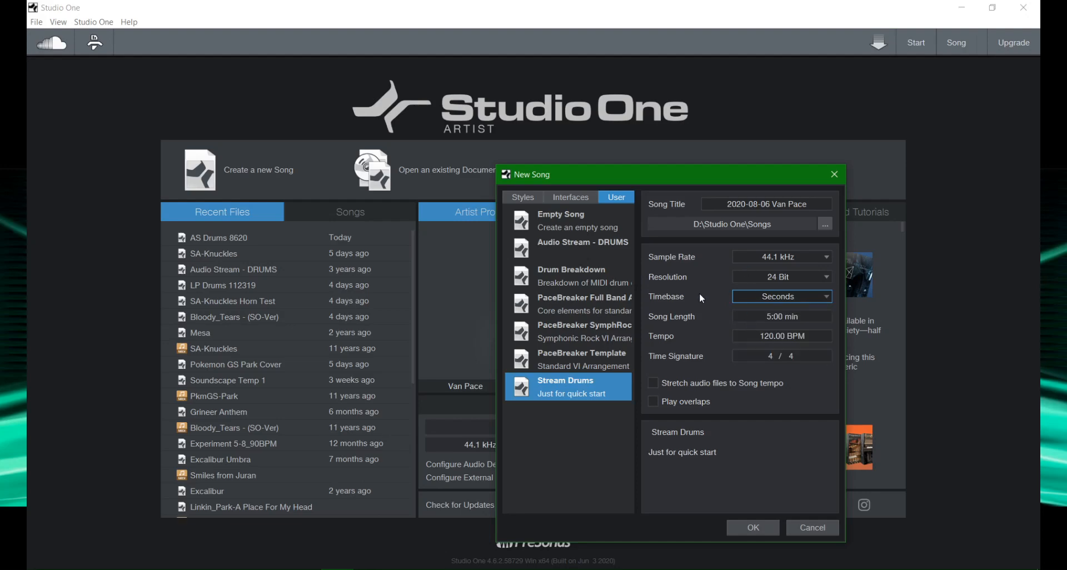
Check the sample rate options, select 24 Bit resolution, and create the song from the chosen template.
{"action": "left_click", "coordinate": [783, 257]}
{"action": "left_click", "coordinate": [784, 259]}
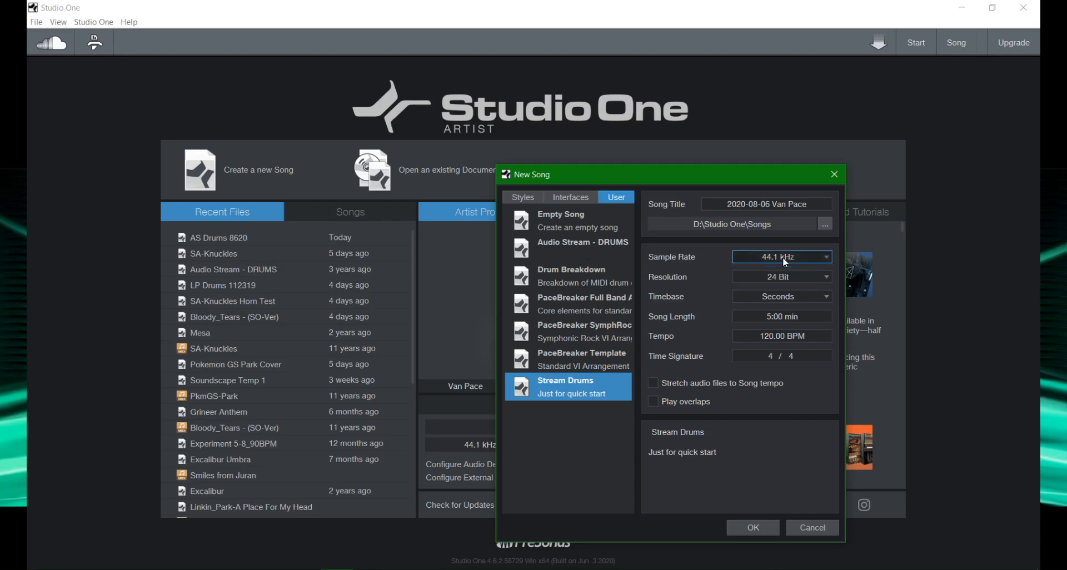
{"action": "left_click", "coordinate": [792, 259]}
{"action": "left_click", "coordinate": [792, 259]}
{"action": "left_click", "coordinate": [772, 285]}
{"action": "left_click", "coordinate": [772, 307]}
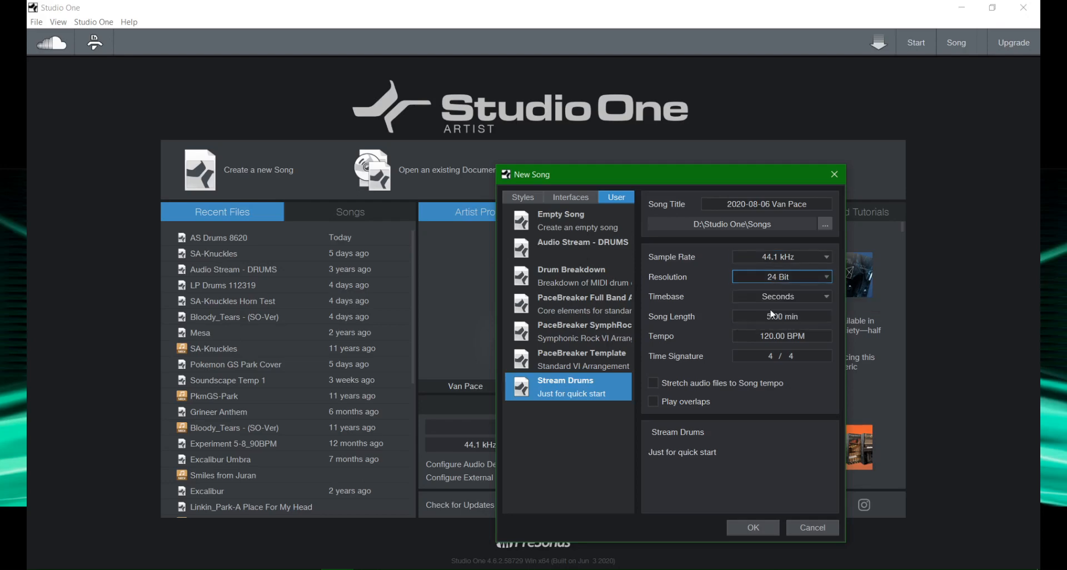
{"action": "left_click", "coordinate": [766, 278]}
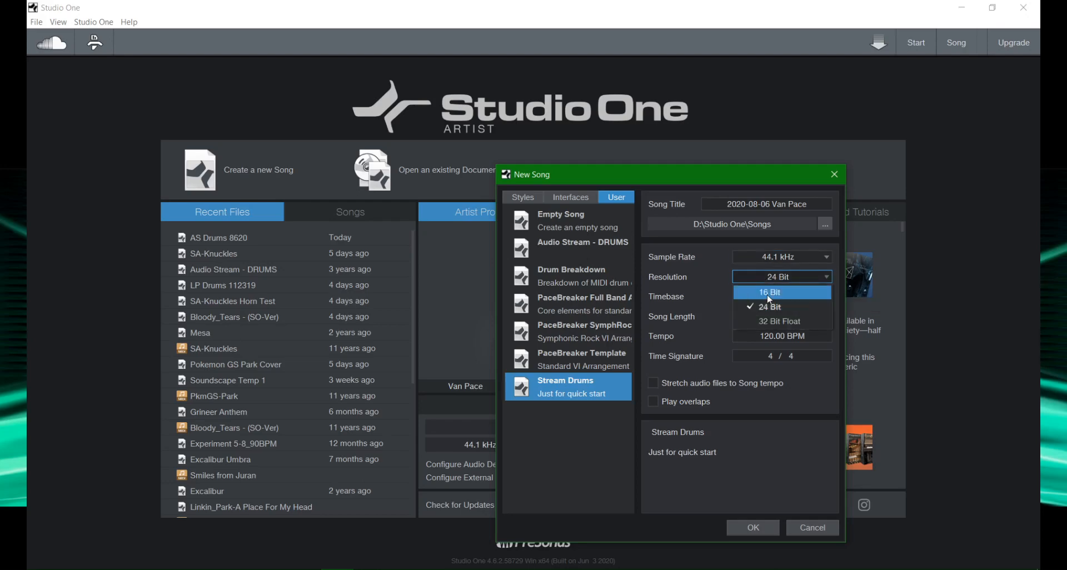
{"action": "left_click", "coordinate": [781, 277]}
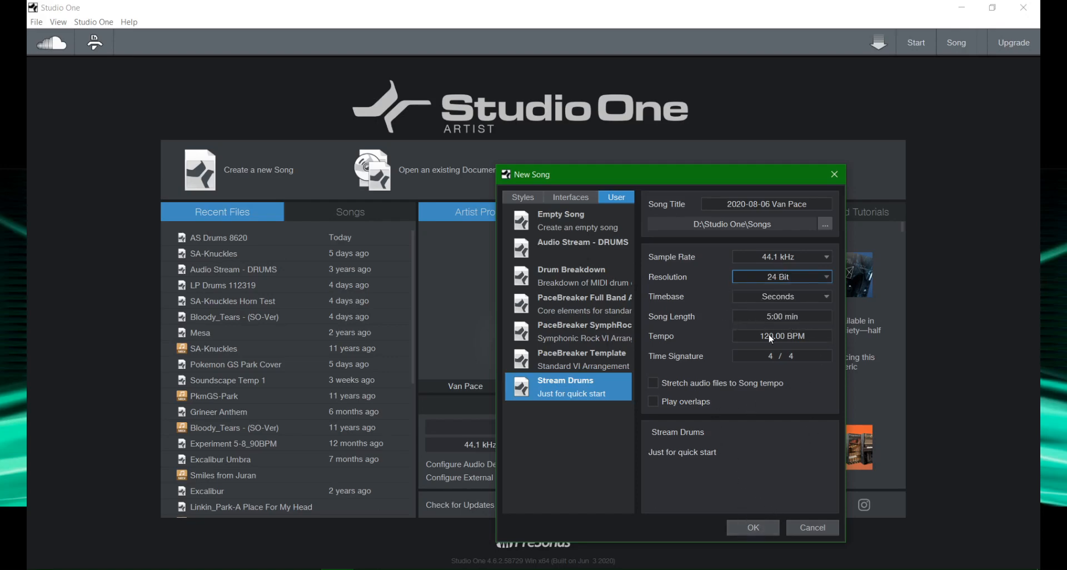
{"action": "left_click", "coordinate": [739, 533]}
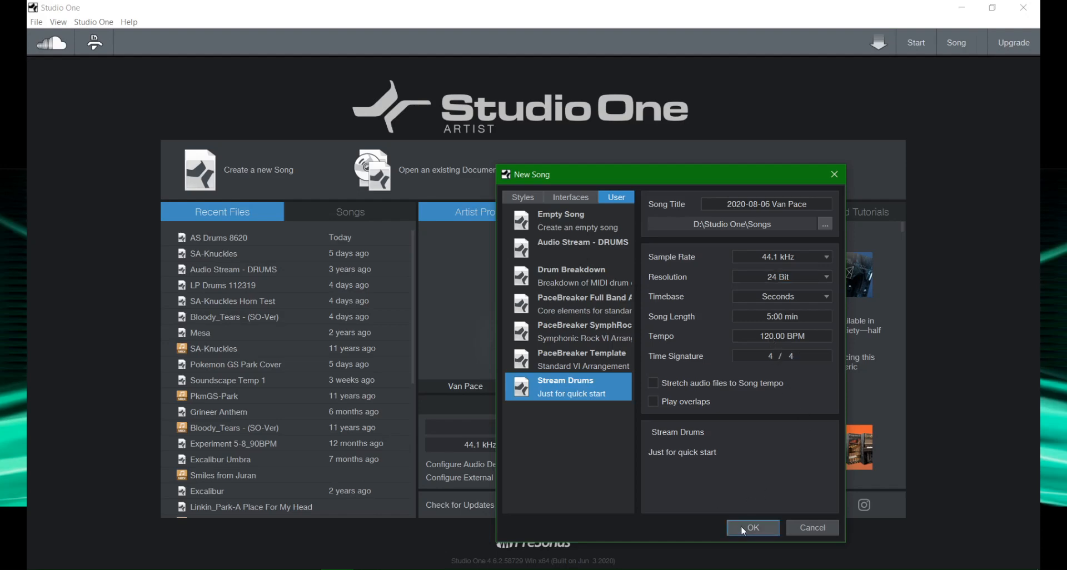
{"action": "left_click", "coordinate": [741, 526]}
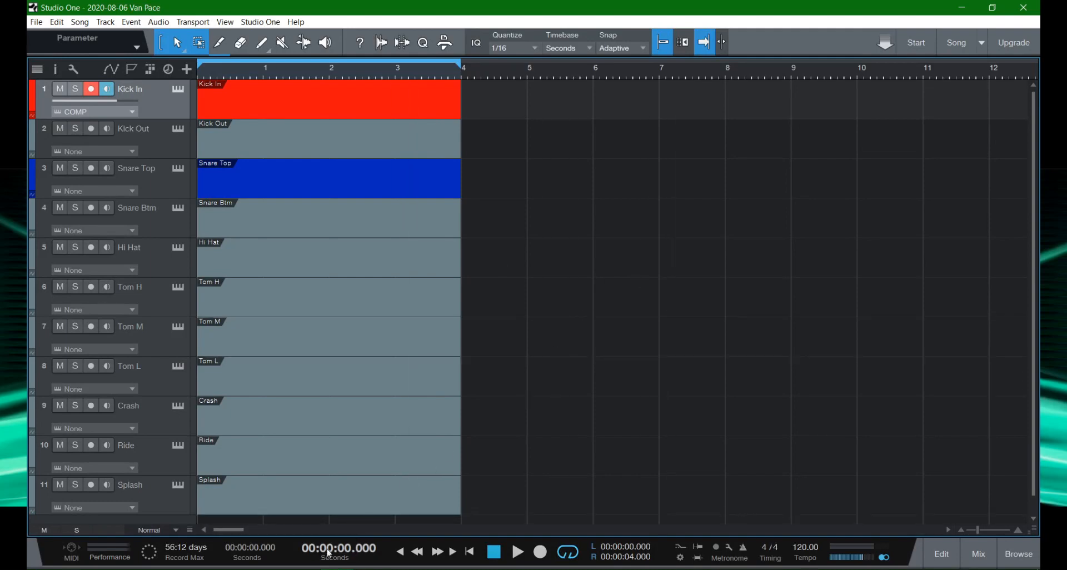
Try showing the main transport time display in Bars, and switch it back to Seconds.
{"action": "left_click", "coordinate": [340, 560]}
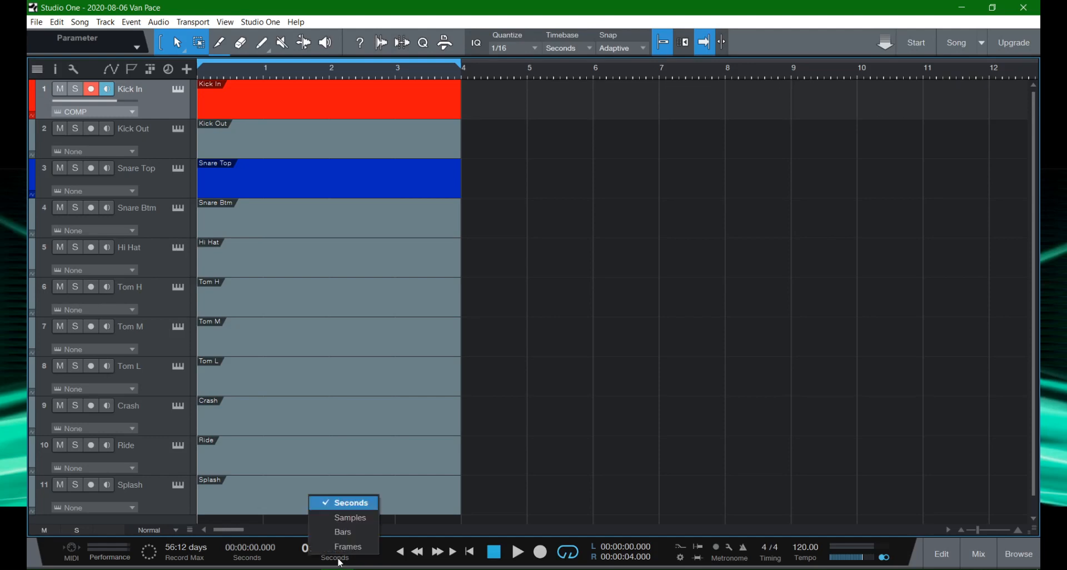
{"action": "left_click", "coordinate": [348, 538]}
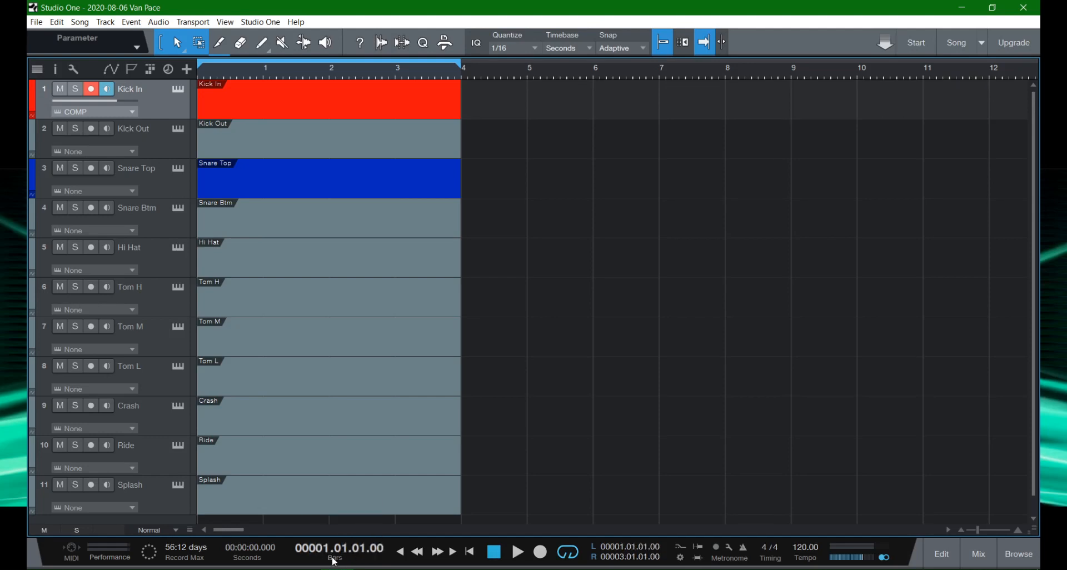
{"action": "left_click", "coordinate": [333, 560]}
{"action": "left_click", "coordinate": [341, 505]}
Set the secondary transport time display to Samples.
{"action": "left_click", "coordinate": [260, 555]}
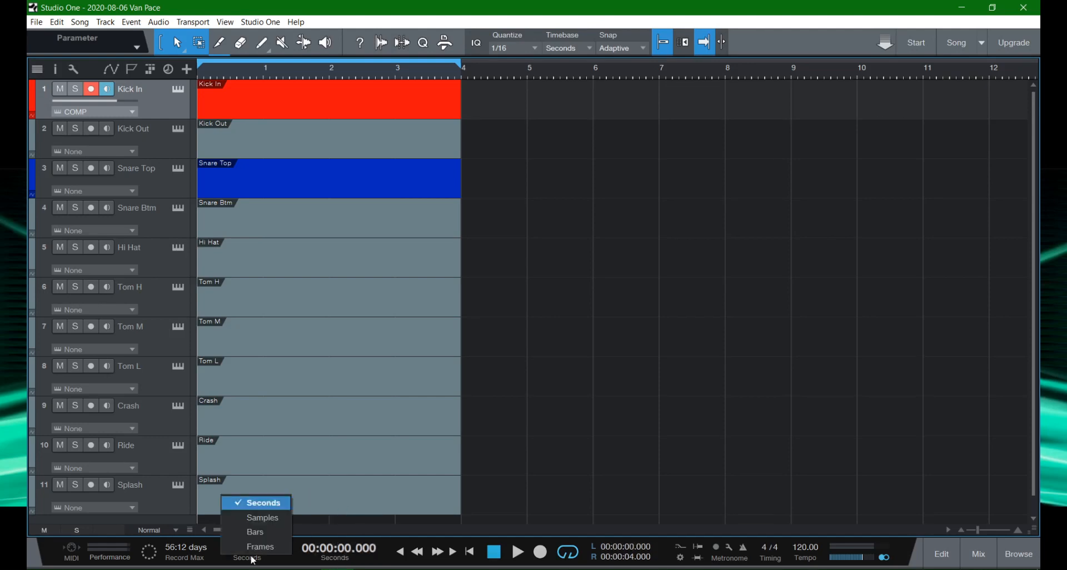
{"action": "left_click", "coordinate": [266, 518]}
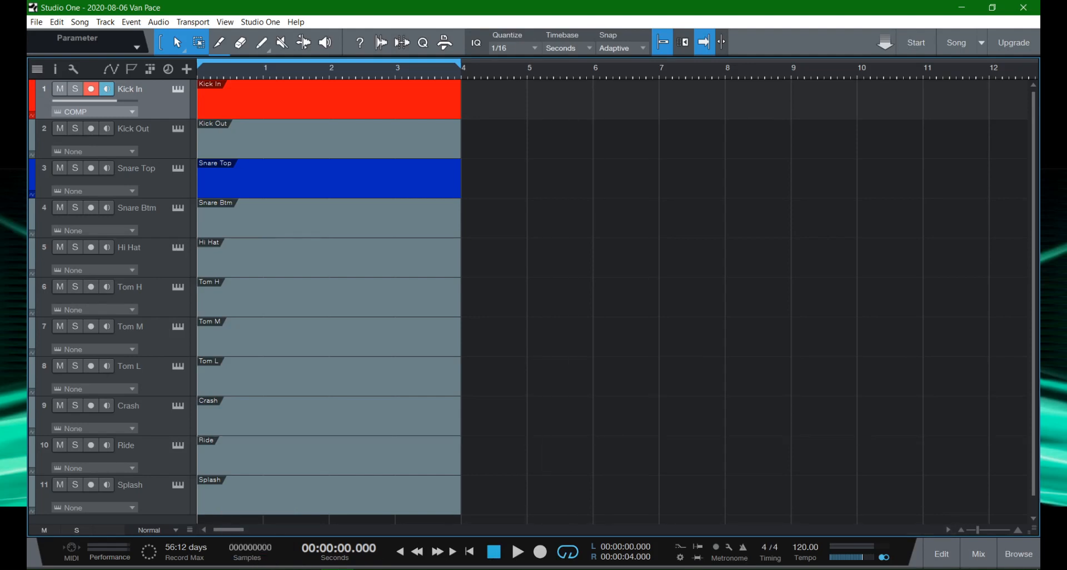
Import the MIDI file 180 Hard Rock 04b Fill from the Hard Rock folder onto the Kick In track, and return to the Studio One window.
{"action": "mouse_move", "coordinate": [309, 560]}
{"action": "mouse_move", "coordinate": [141, 557]}
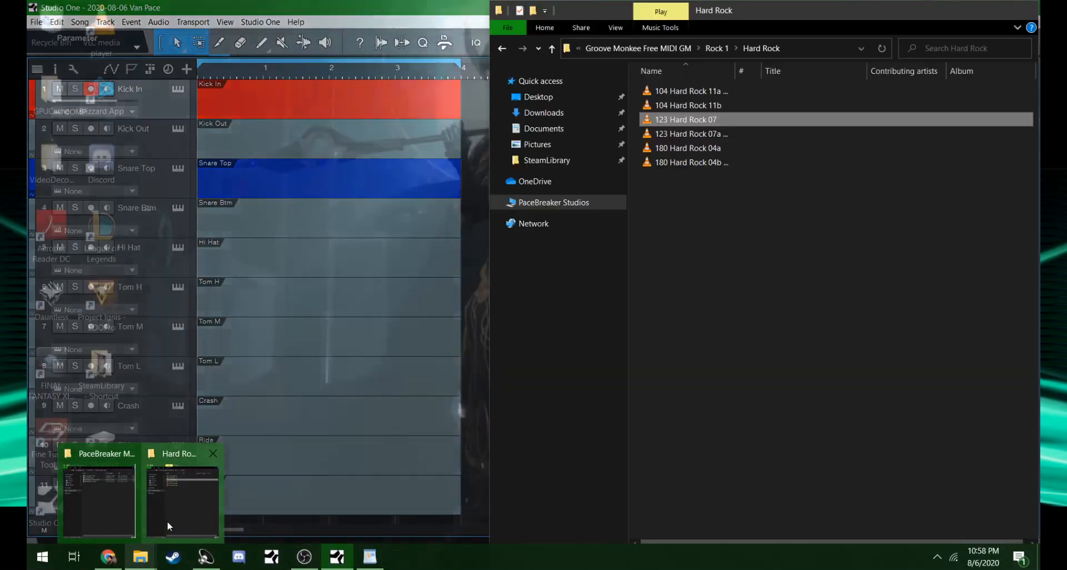
{"action": "left_click", "coordinate": [167, 521]}
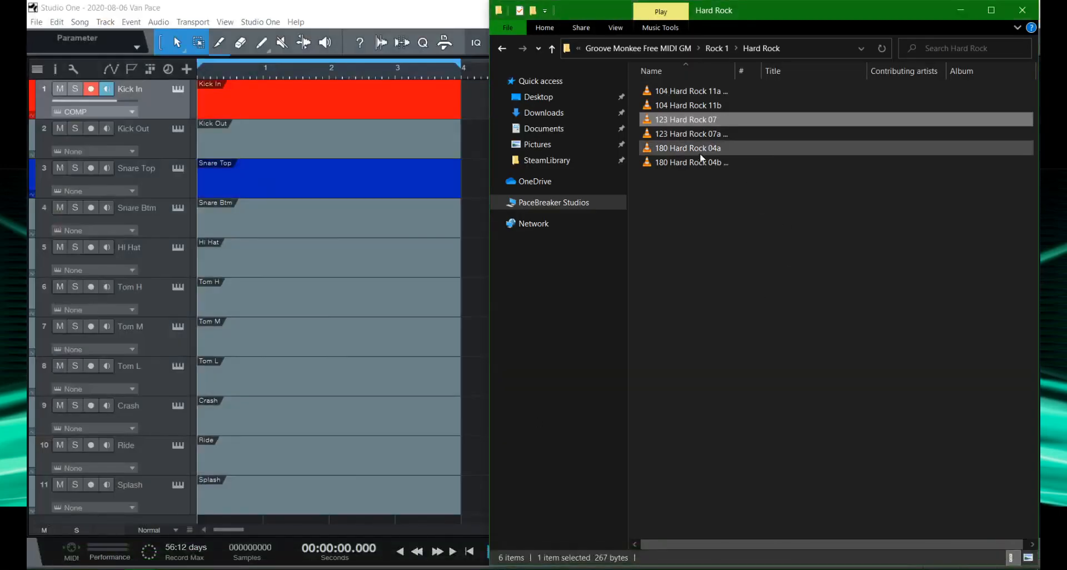
{"action": "left_click_drag", "start_coordinate": [696, 160], "coordinate": [205, 92]}
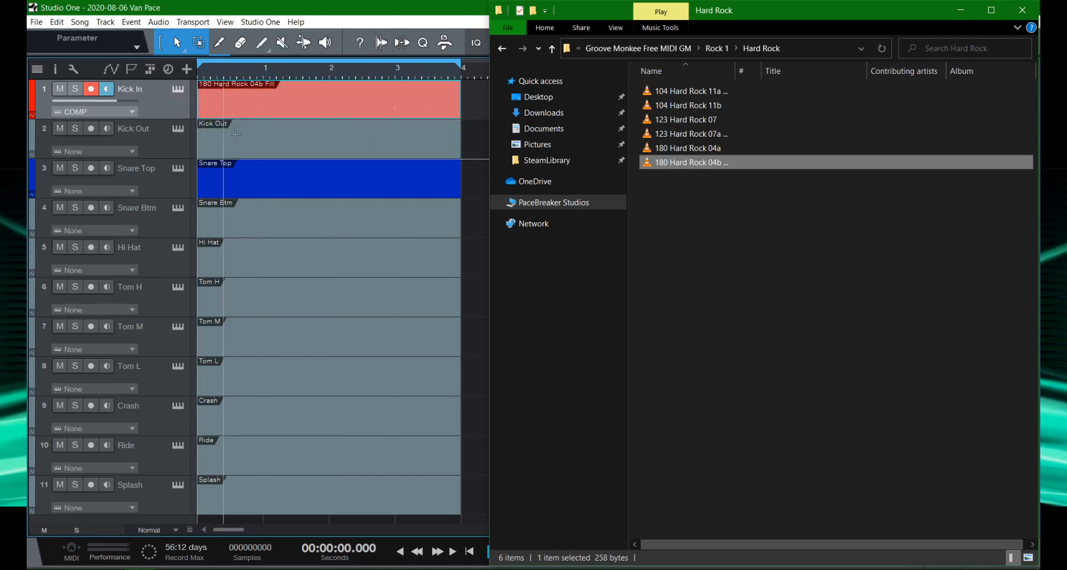
{"action": "key", "text": "Return"}
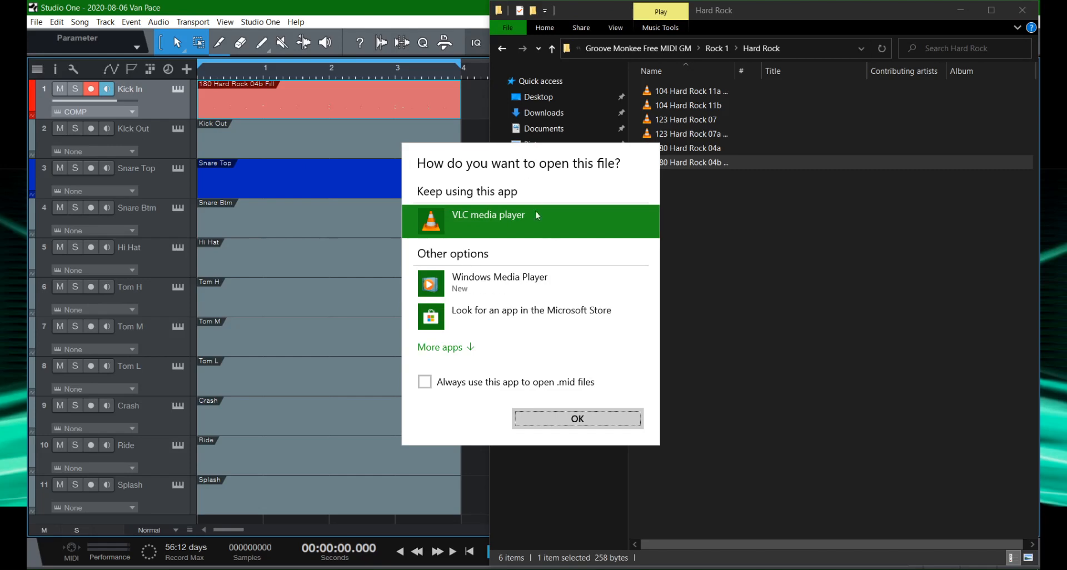
{"action": "key", "text": "Escape"}
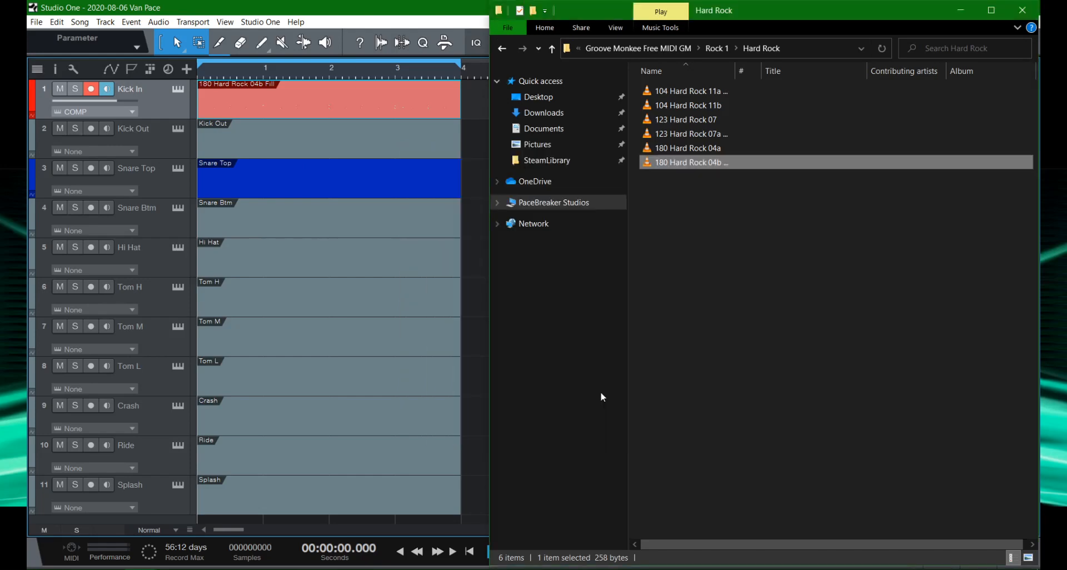
{"action": "double_click", "coordinate": [357, 13]}
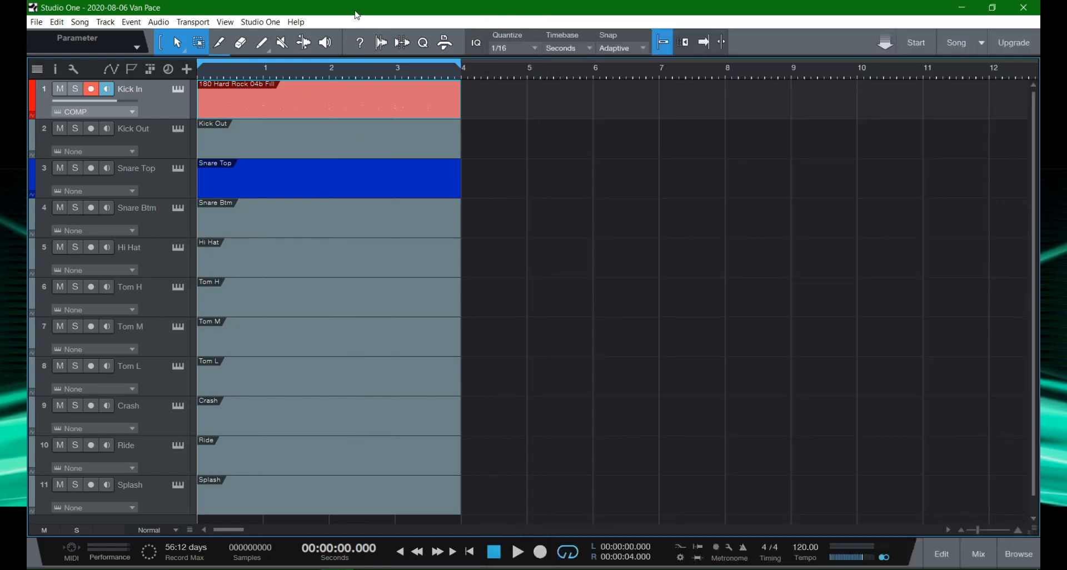
Play back the imported drum fill several times and stop playback.
{"action": "key", "text": "space"}
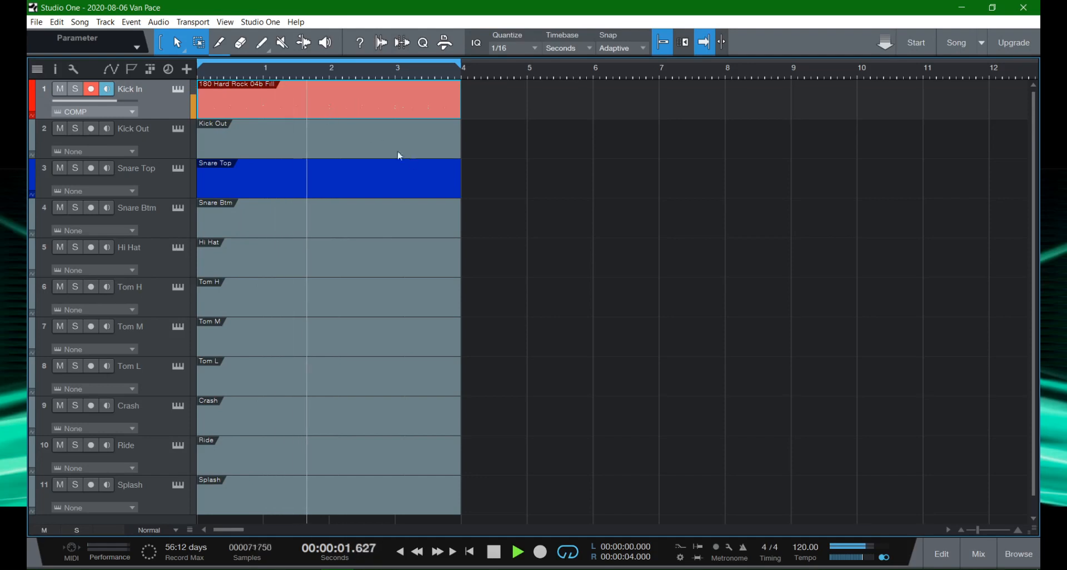
{"action": "key", "text": "space"}
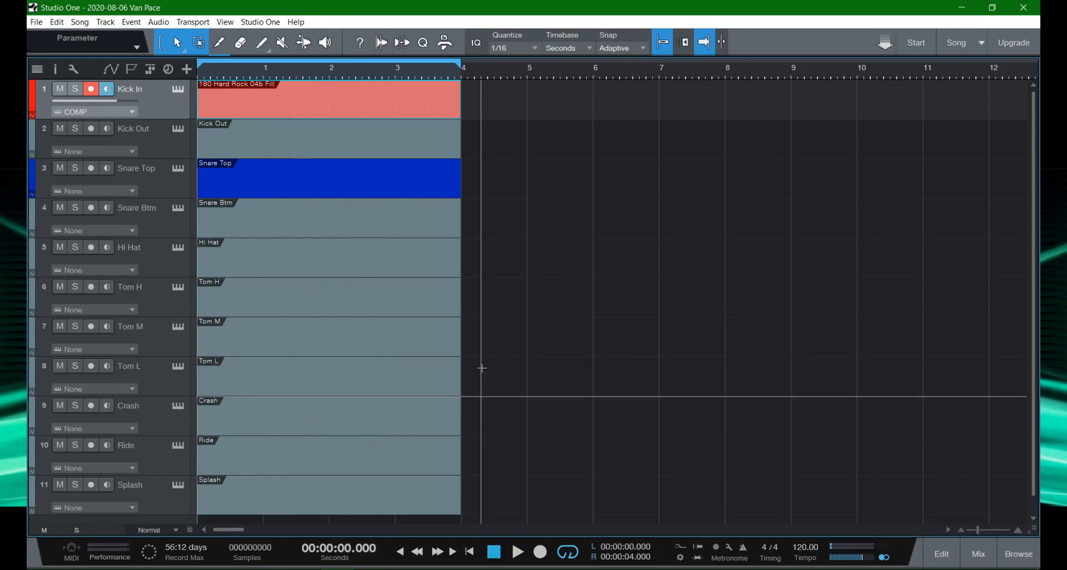
{"action": "key", "text": "space"}
{"action": "key", "text": "space"}
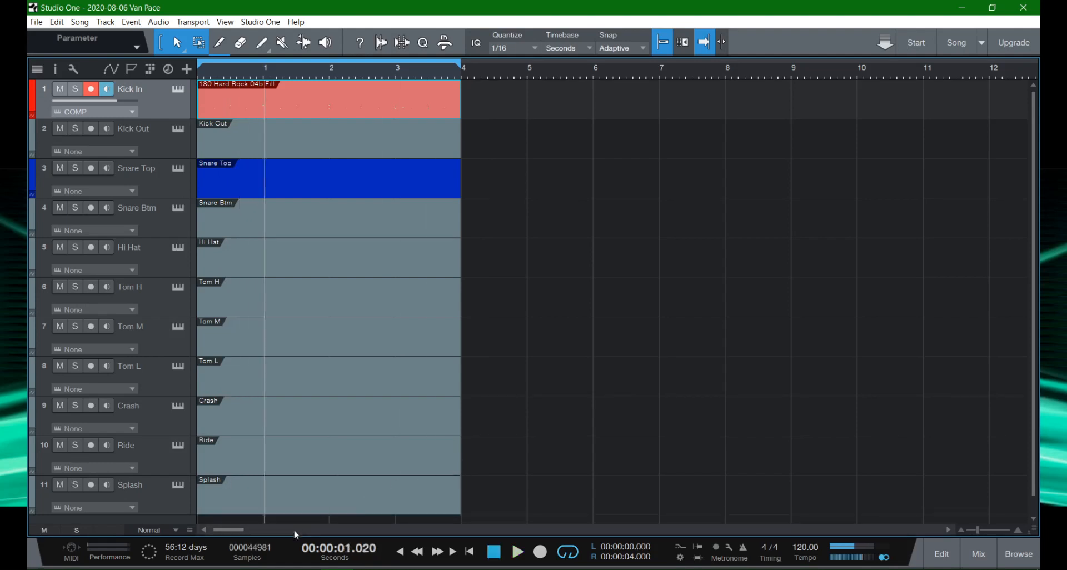
{"action": "key", "text": "space"}
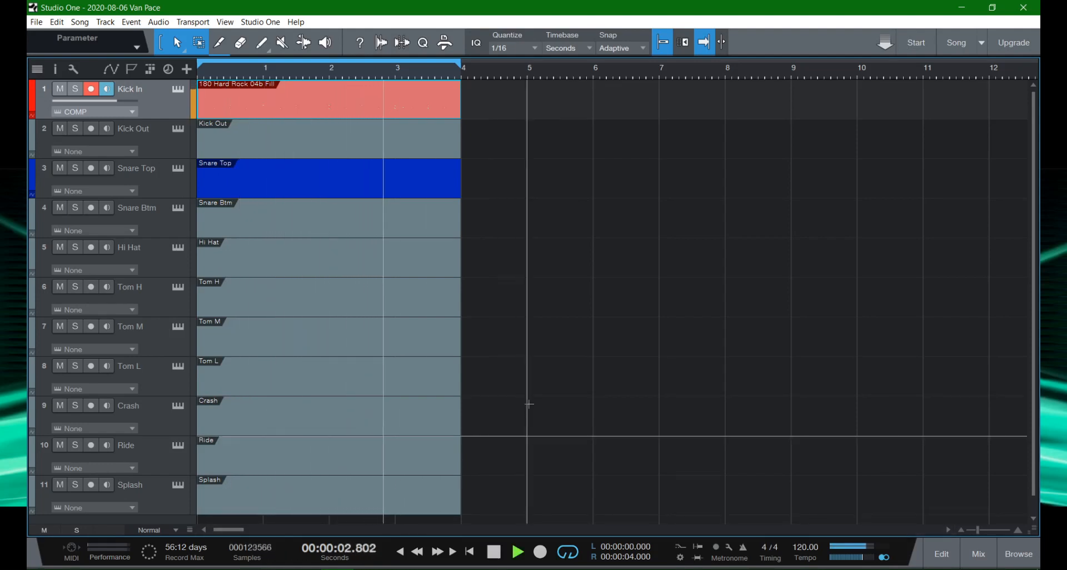
{"action": "key", "text": "space"}
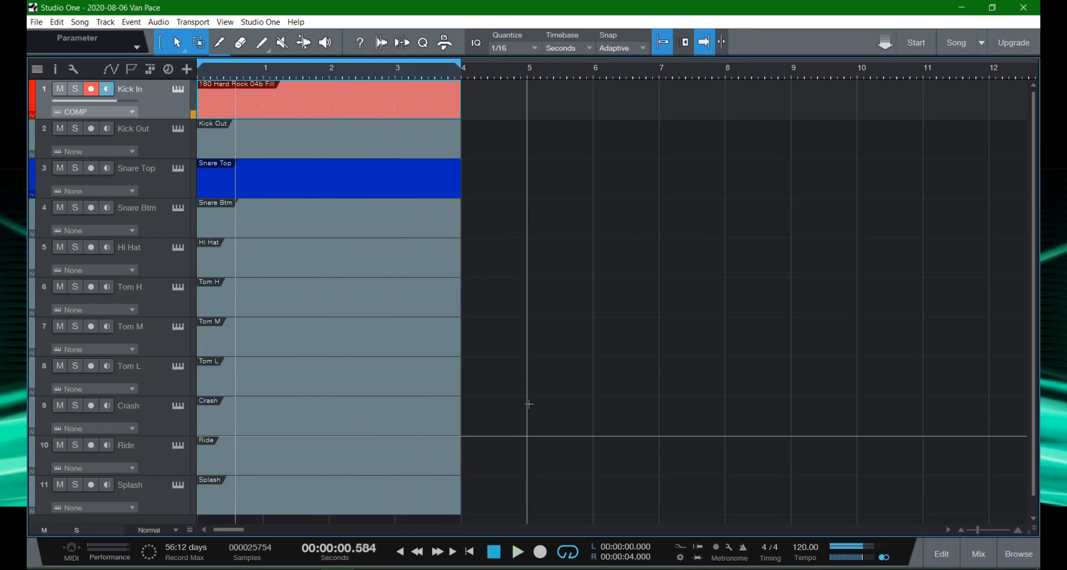
Try the secondary transport time display in Seconds, and set it to Bars.
{"action": "left_click", "coordinate": [264, 554]}
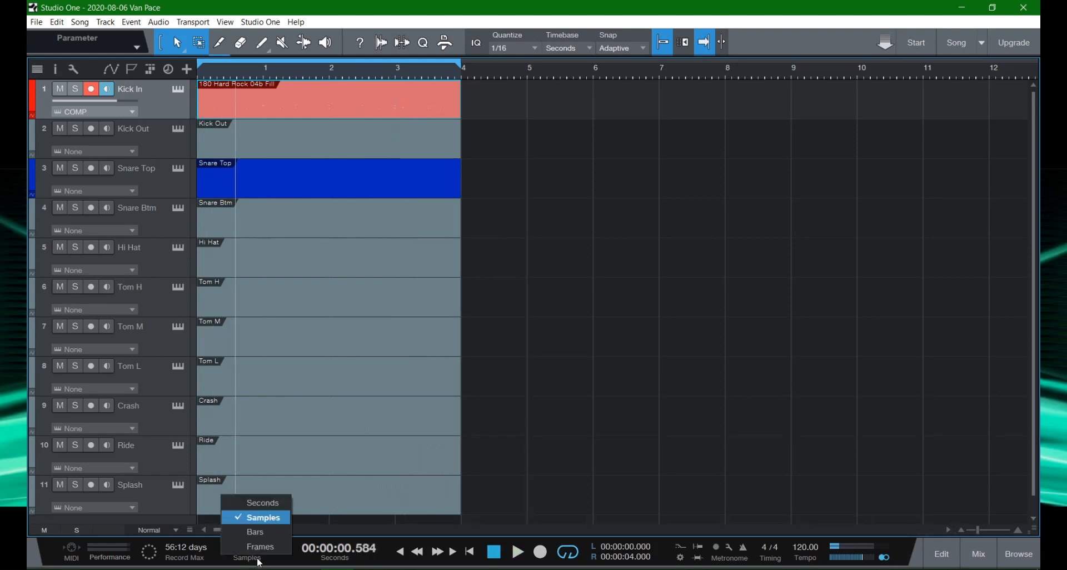
{"action": "left_click", "coordinate": [276, 506]}
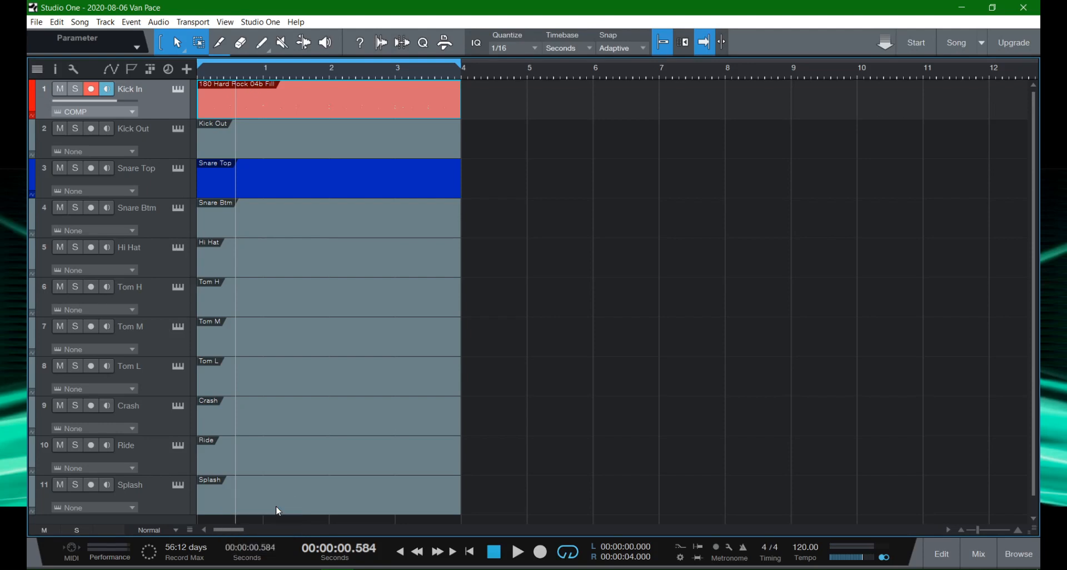
{"action": "key", "text": "comma"}
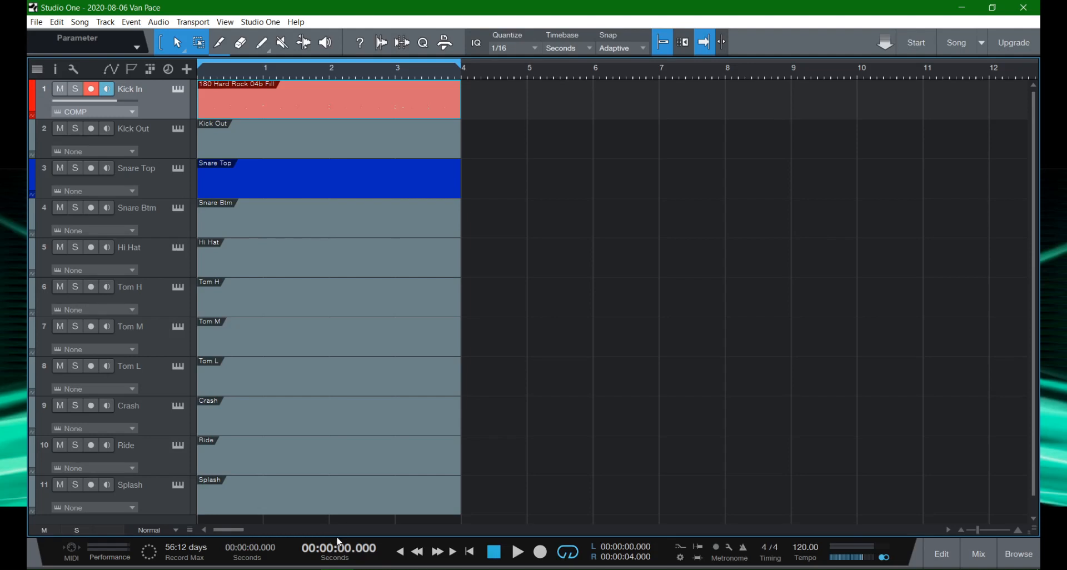
{"action": "left_click", "coordinate": [250, 558]}
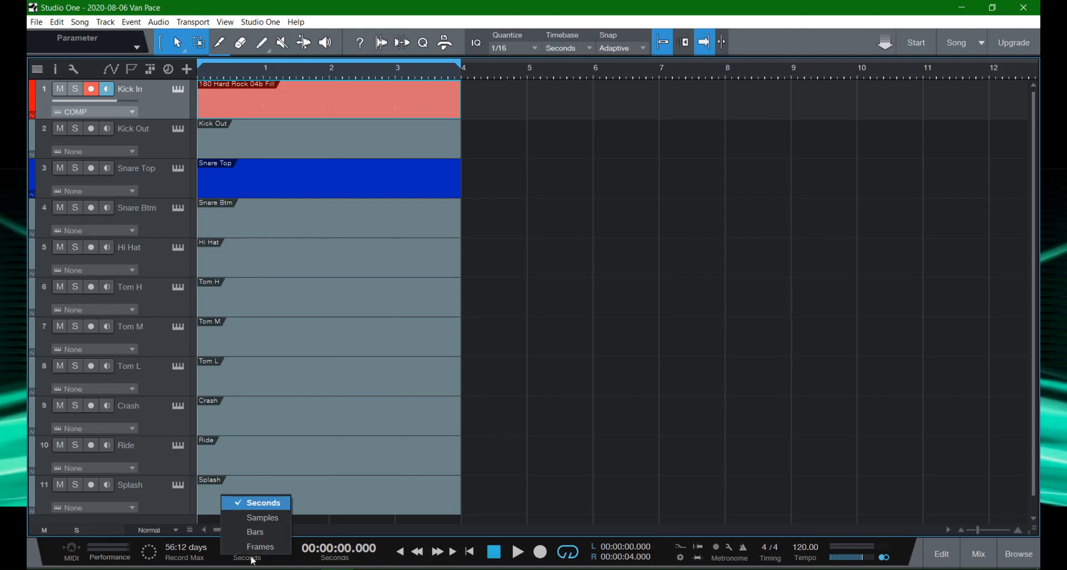
{"action": "left_click", "coordinate": [264, 535]}
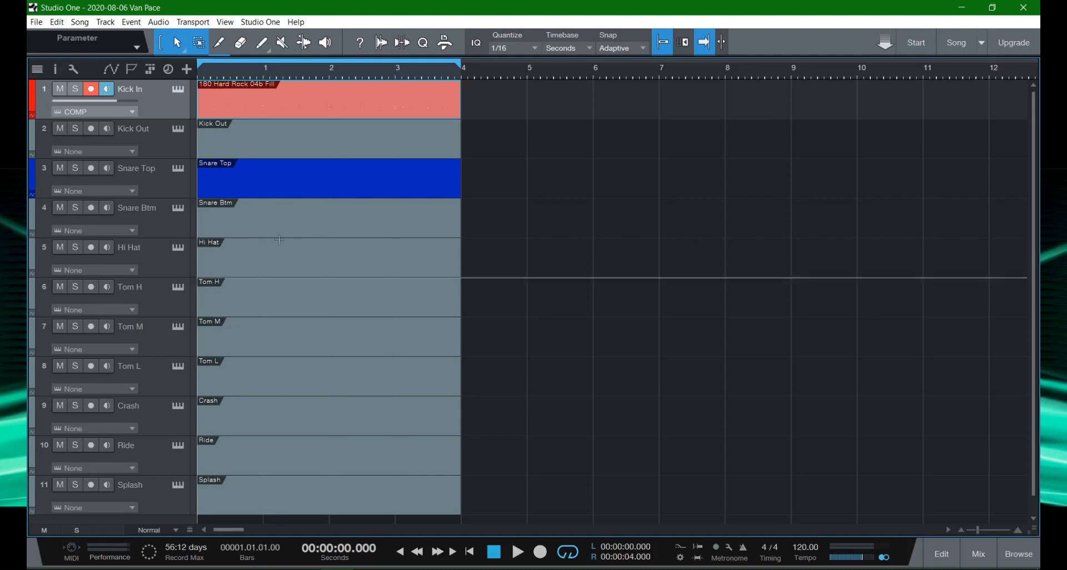
Place the playhead at 1 second and 2.2 seconds in the arrangement, and play back from an earlier point.
{"action": "left_click", "coordinate": [265, 71]}
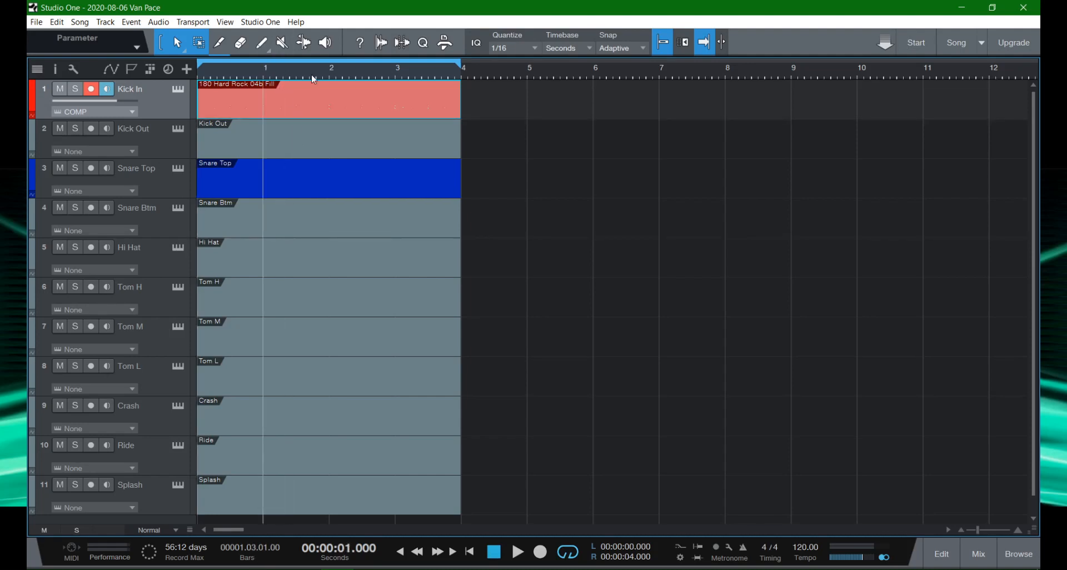
{"action": "left_click", "coordinate": [343, 78]}
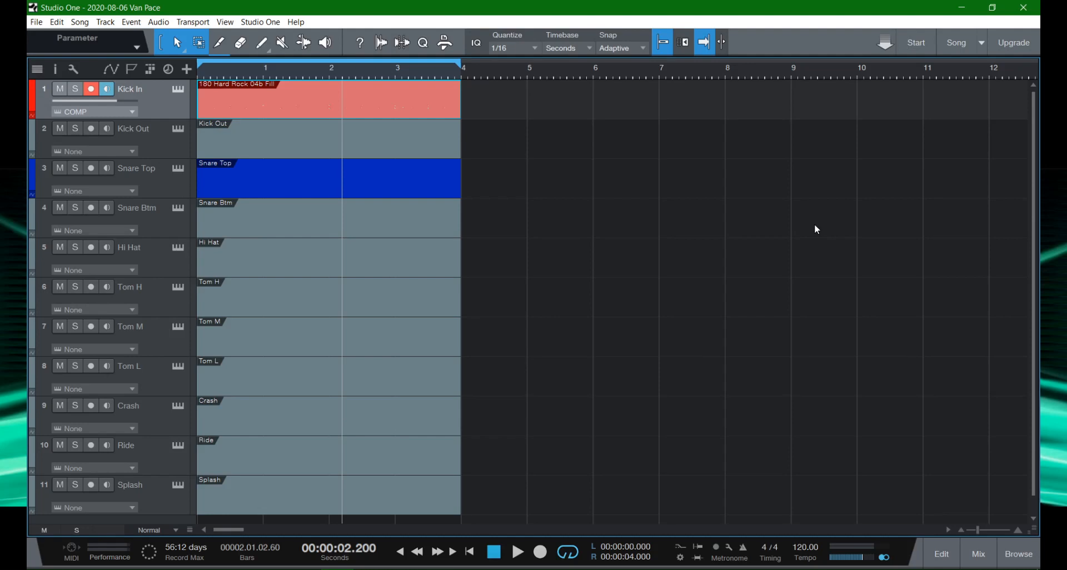
{"action": "left_click", "coordinate": [297, 78]}
{"action": "key", "text": "space"}
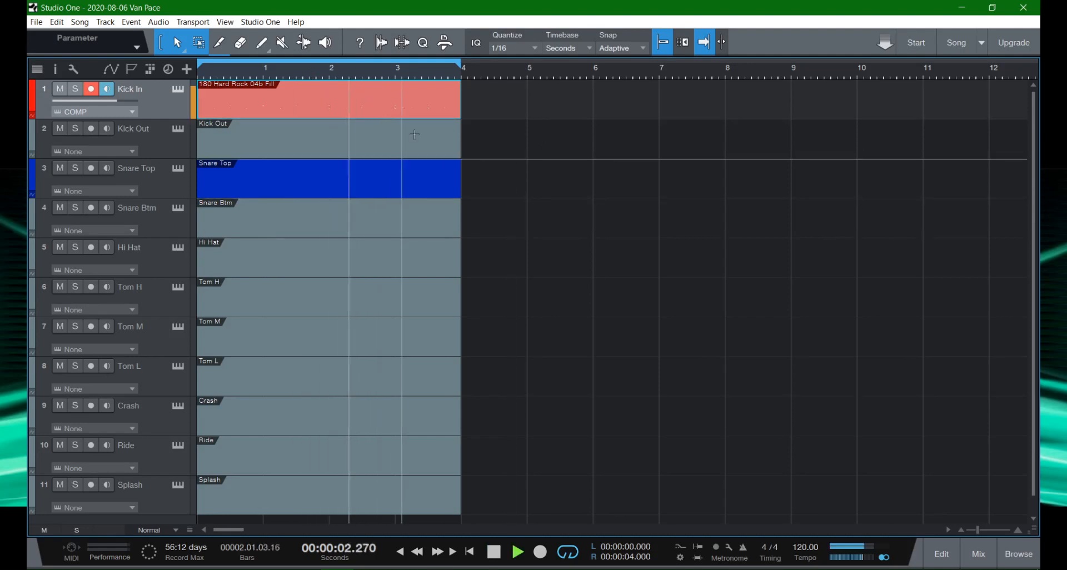
Show the Kick In part in the note editor during playback, and stop playback.
{"action": "key", "text": "F3"}
{"action": "key", "text": "F2"}
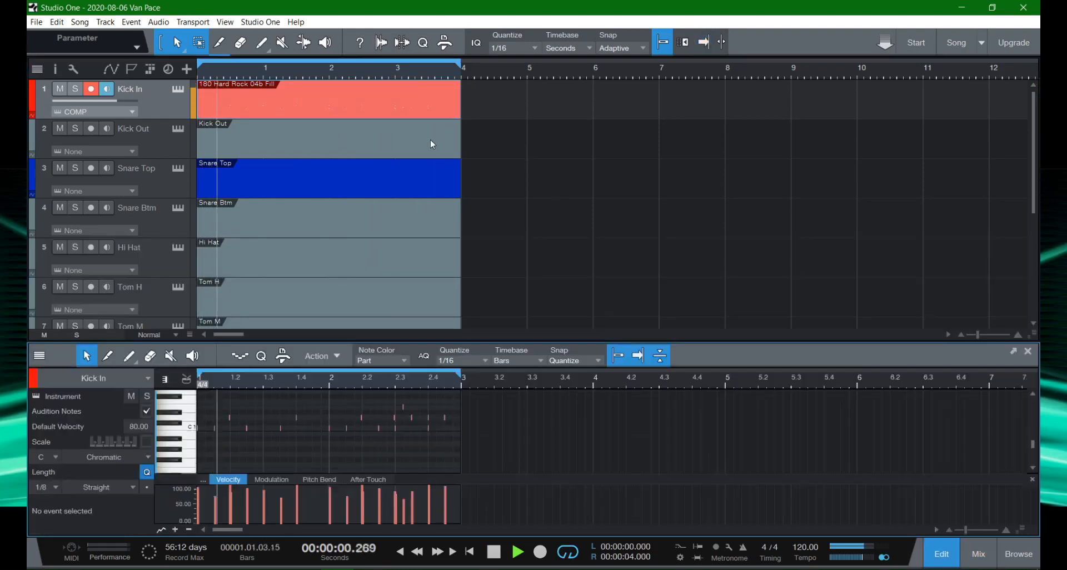
{"action": "key", "text": "space"}
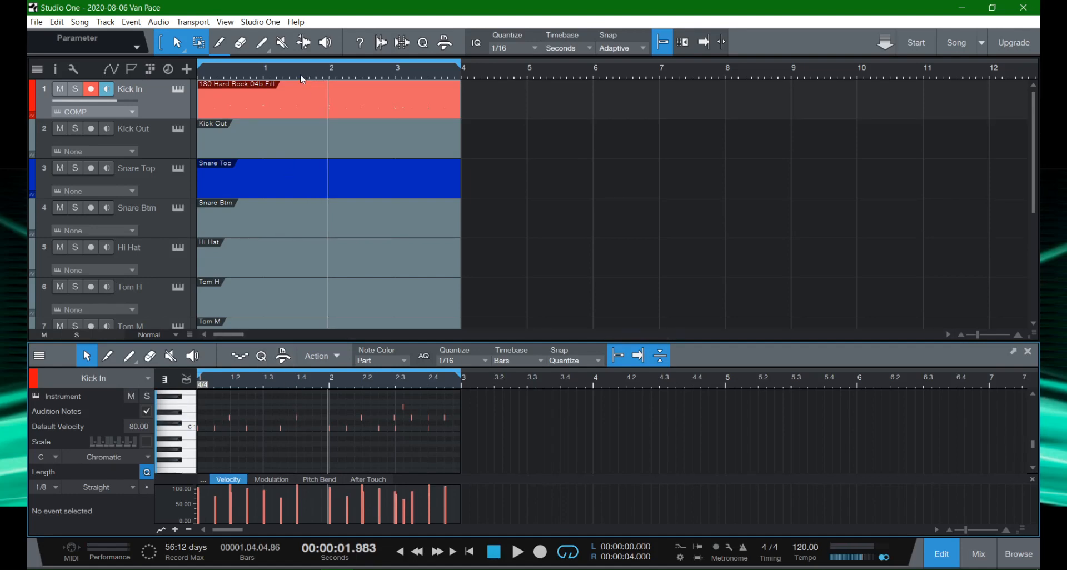
Place the playhead at beat 1.4 in the note editor, select groups of notes around it, and return to the song start.
{"action": "left_click", "coordinate": [295, 384]}
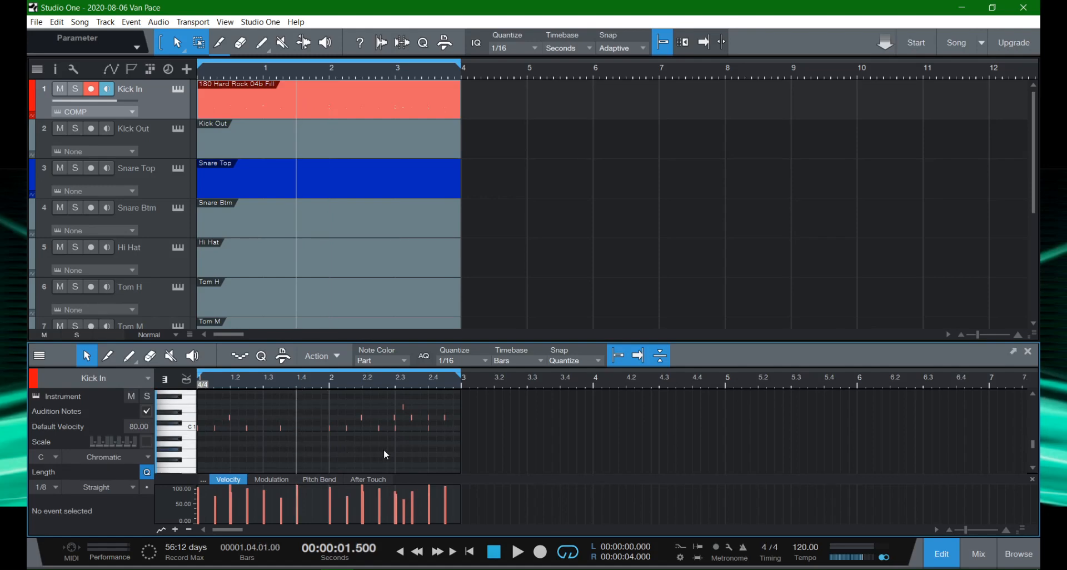
{"action": "left_click_drag", "start_coordinate": [295, 436], "coordinate": [455, 385]}
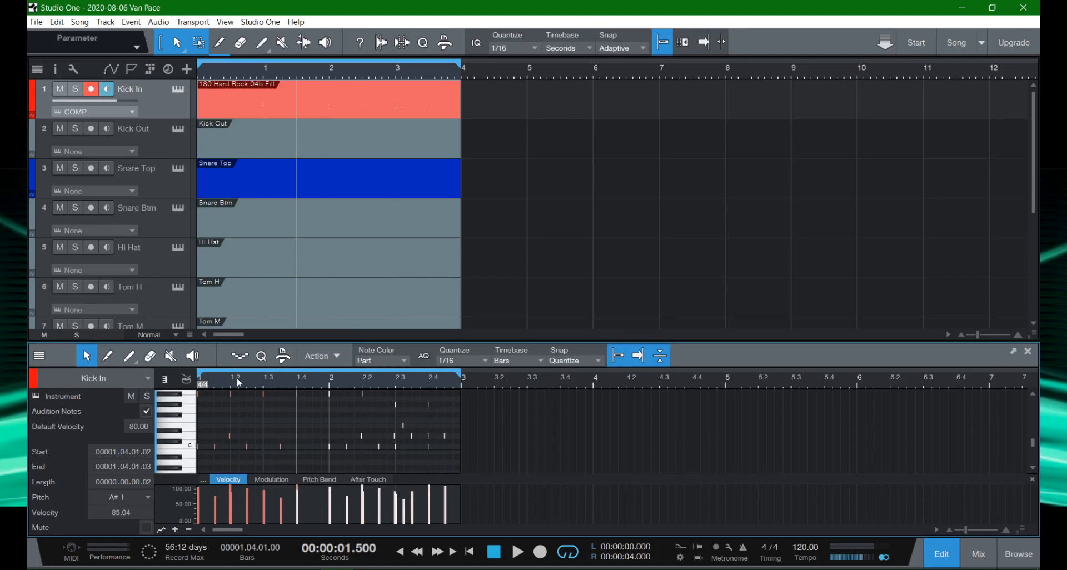
{"action": "left_click_drag", "start_coordinate": [296, 399], "coordinate": [210, 411]}
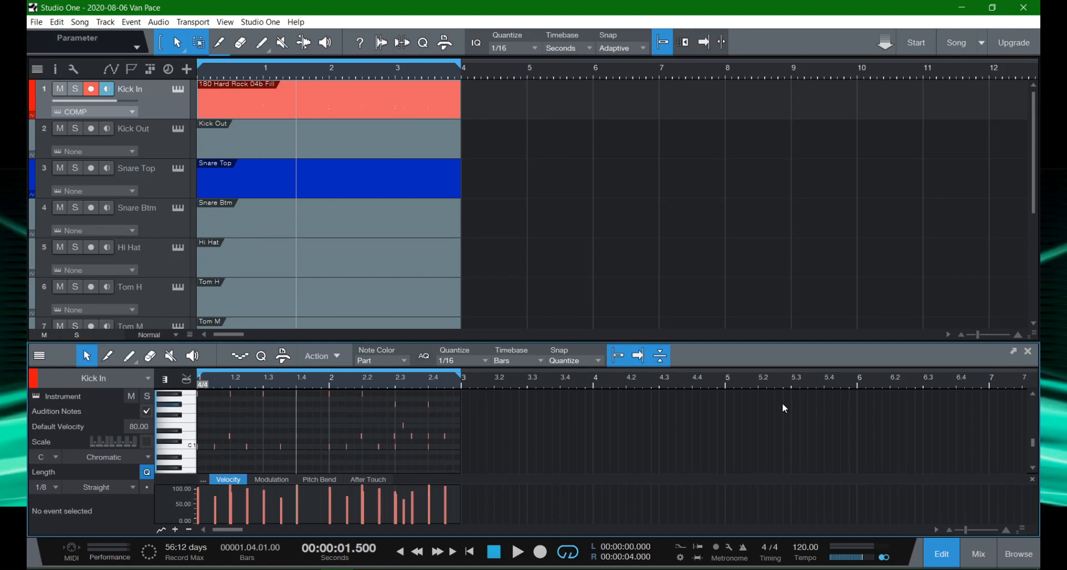
{"action": "key", "text": "comma"}
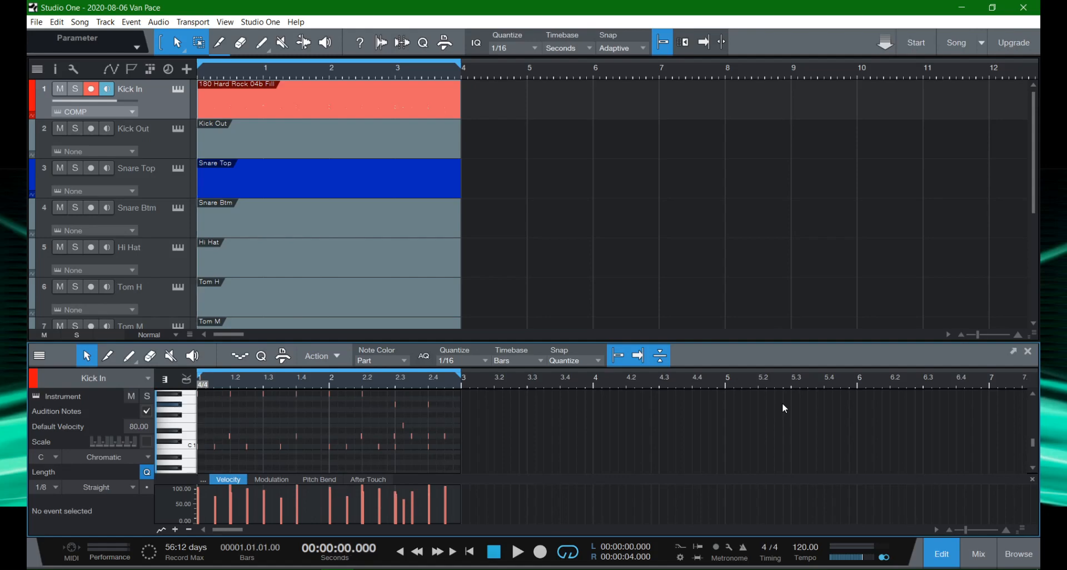
Look through the drum tracks in the arrangement, selecting the Kick Out part to view it in the note editor.
{"action": "left_click", "coordinate": [521, 112]}
{"action": "scroll", "coordinate": [522, 114], "scroll_direction": "down", "scroll_amount": 4}
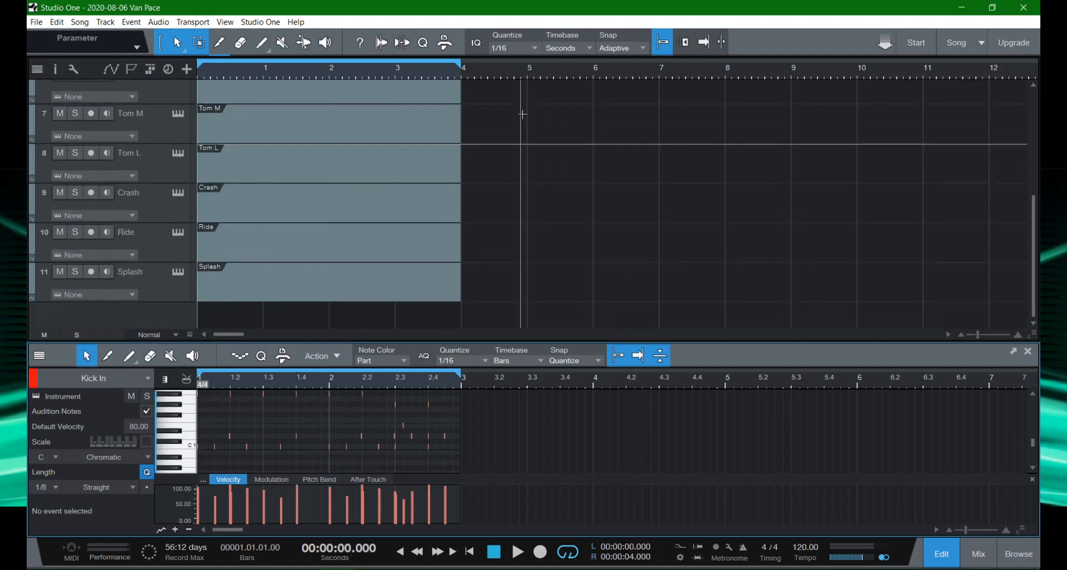
{"action": "scroll", "coordinate": [512, 183], "scroll_direction": "up", "scroll_amount": 3}
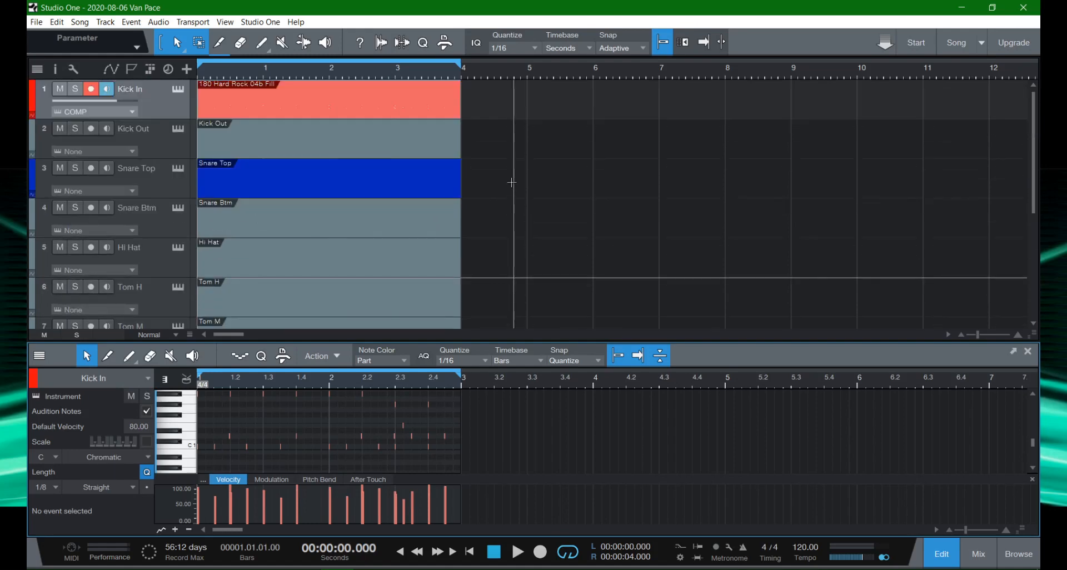
{"action": "left_click", "coordinate": [242, 192]}
{"action": "left_click", "coordinate": [272, 107]}
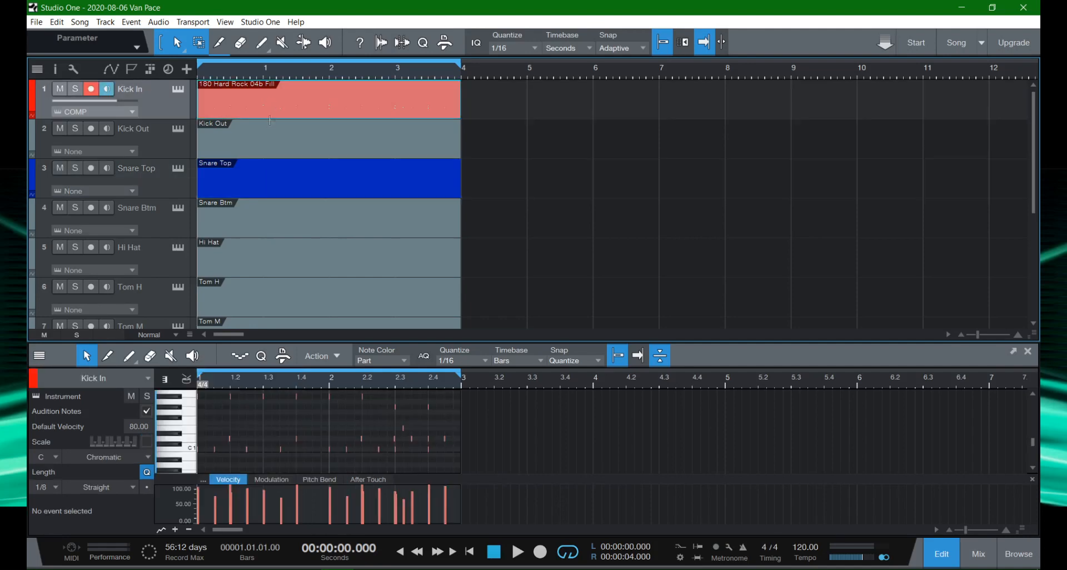
{"action": "left_click", "coordinate": [271, 127]}
{"action": "left_click", "coordinate": [270, 151]}
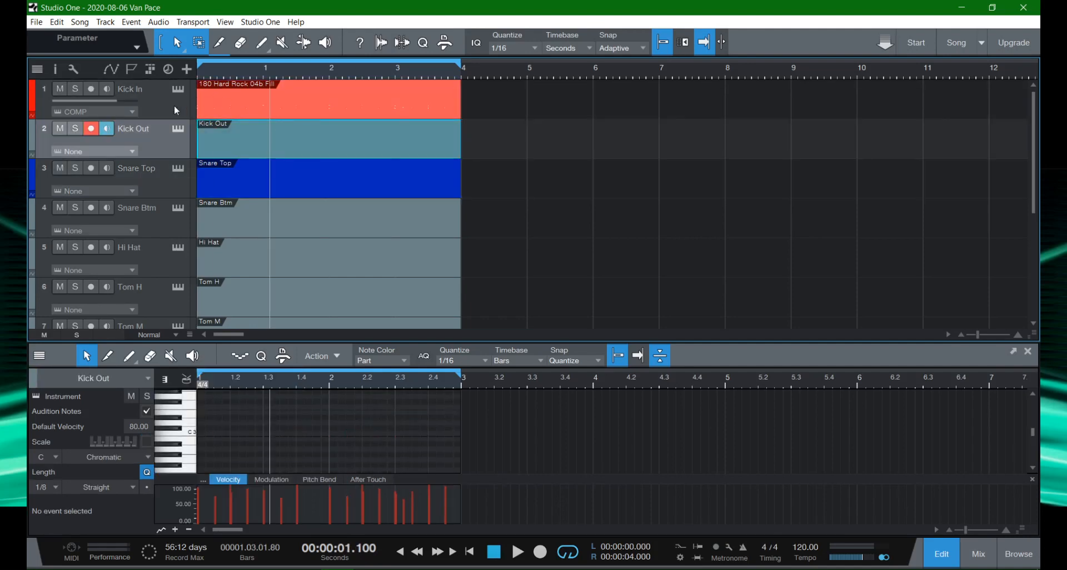
{"action": "scroll", "coordinate": [135, 210], "scroll_direction": "down", "scroll_amount": 3}
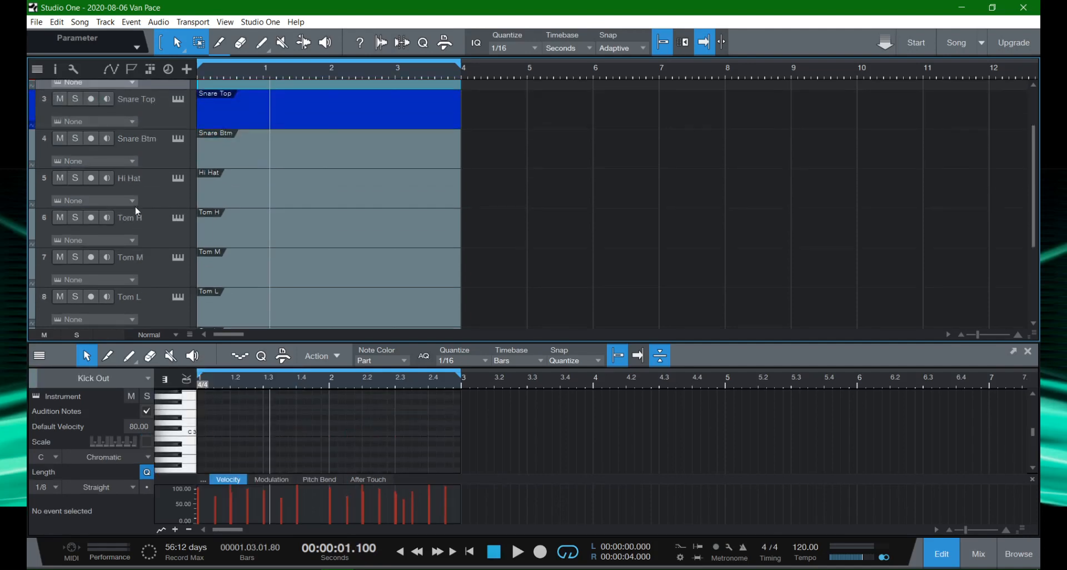
Close the current song without saving its changes.
{"action": "left_click", "coordinate": [43, 22]}
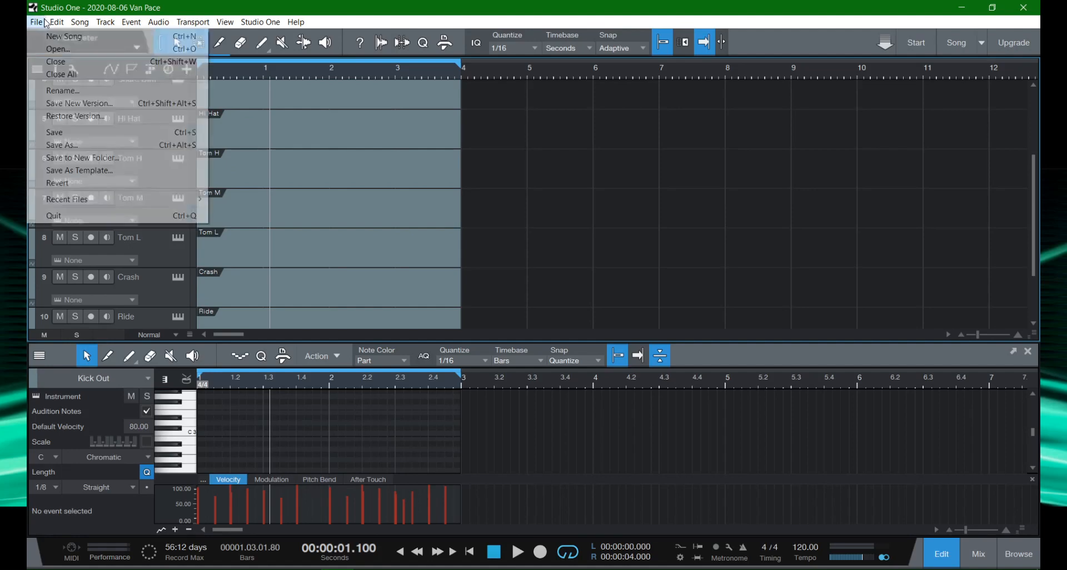
{"action": "left_click", "coordinate": [56, 62]}
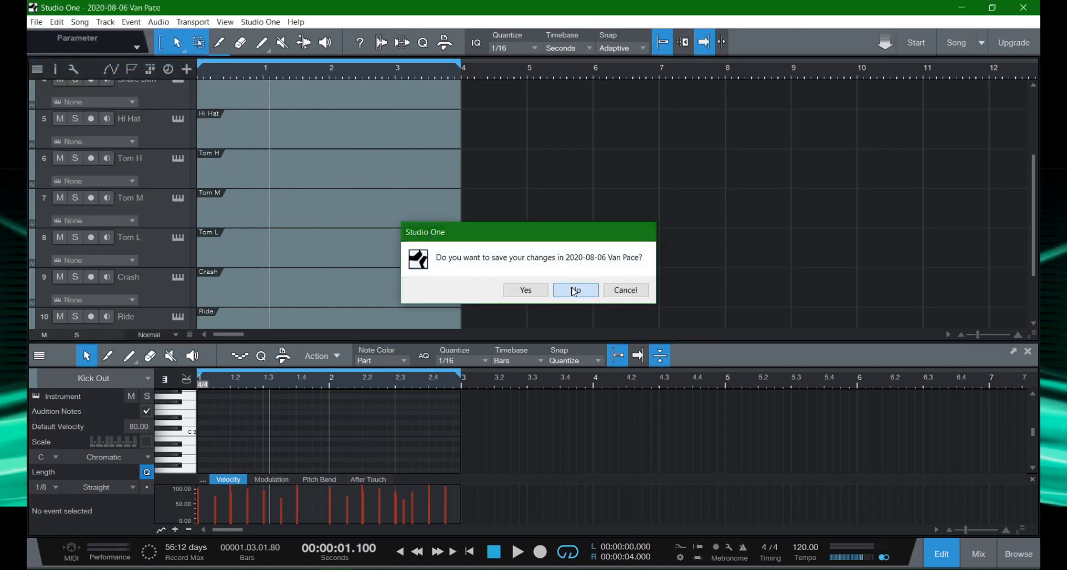
{"action": "left_click", "coordinate": [575, 290]}
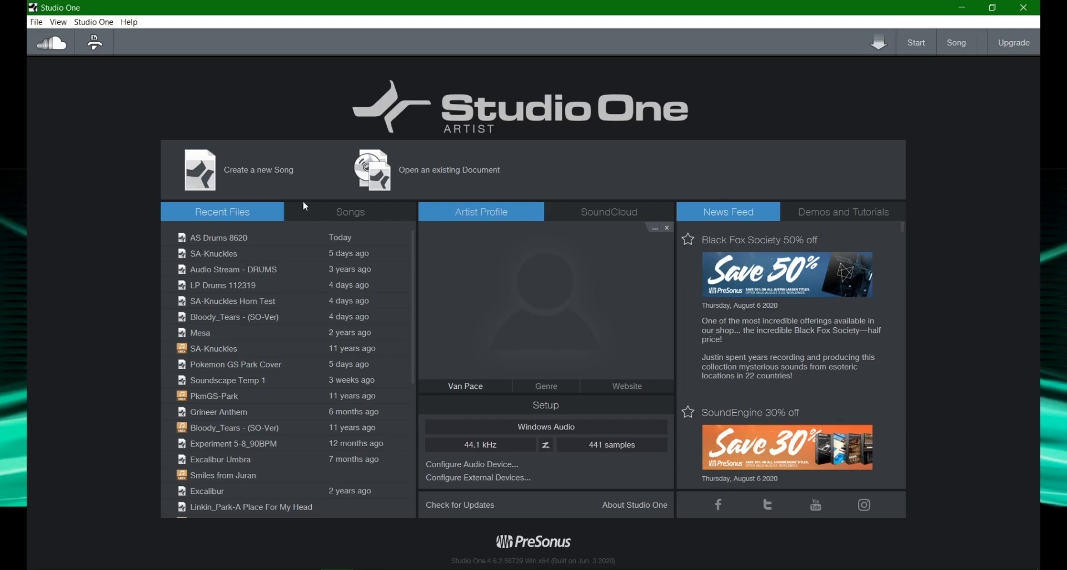
Create a new song from the Band Recording style template with its timebase set to Seconds.
{"action": "left_click", "coordinate": [272, 174]}
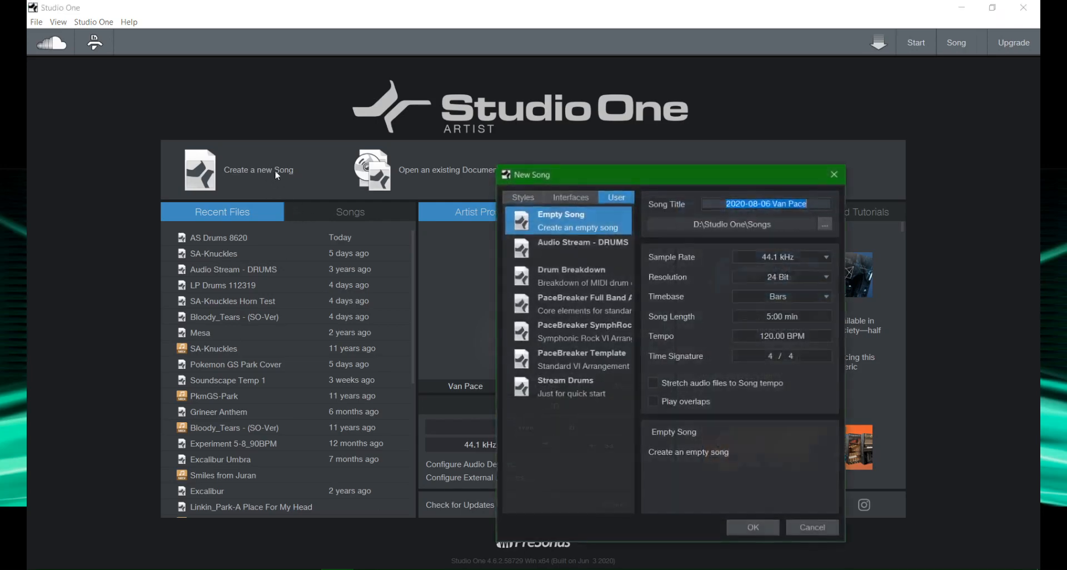
{"action": "left_click", "coordinate": [518, 199]}
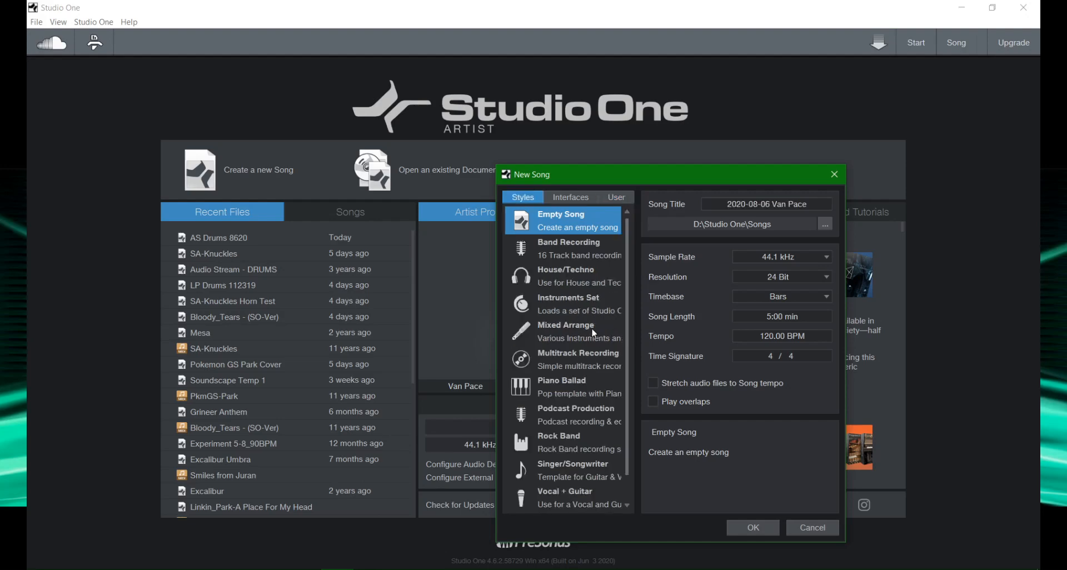
{"action": "left_click", "coordinate": [570, 249]}
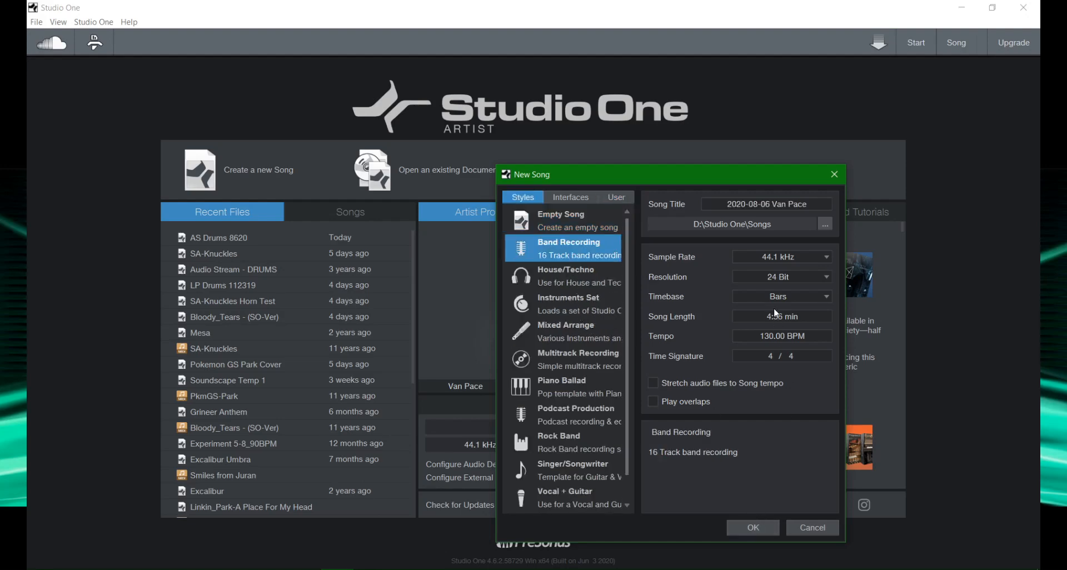
{"action": "left_click", "coordinate": [790, 298]}
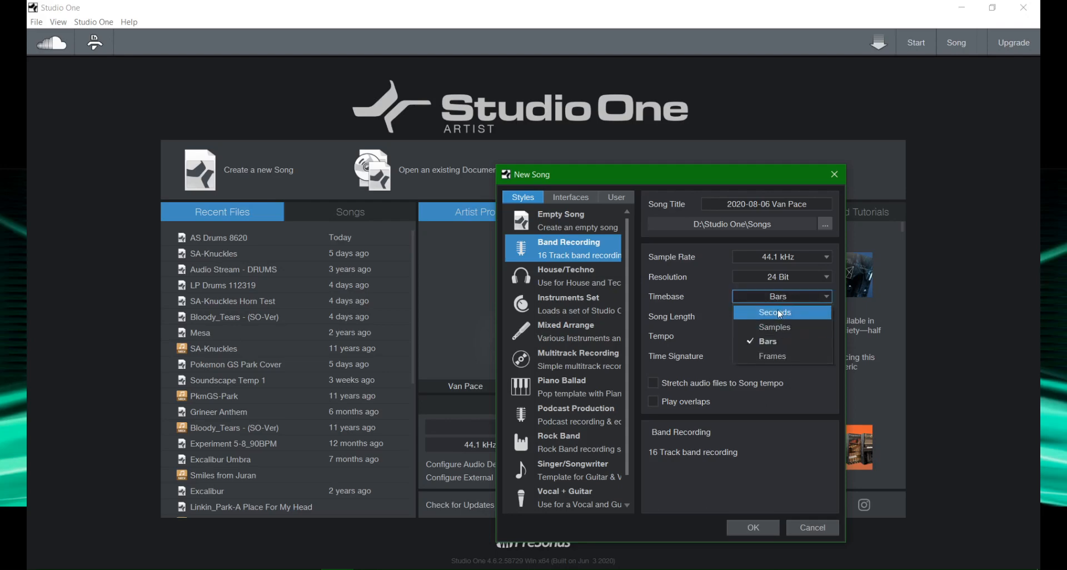
{"action": "left_click", "coordinate": [779, 314]}
{"action": "left_click", "coordinate": [753, 524]}
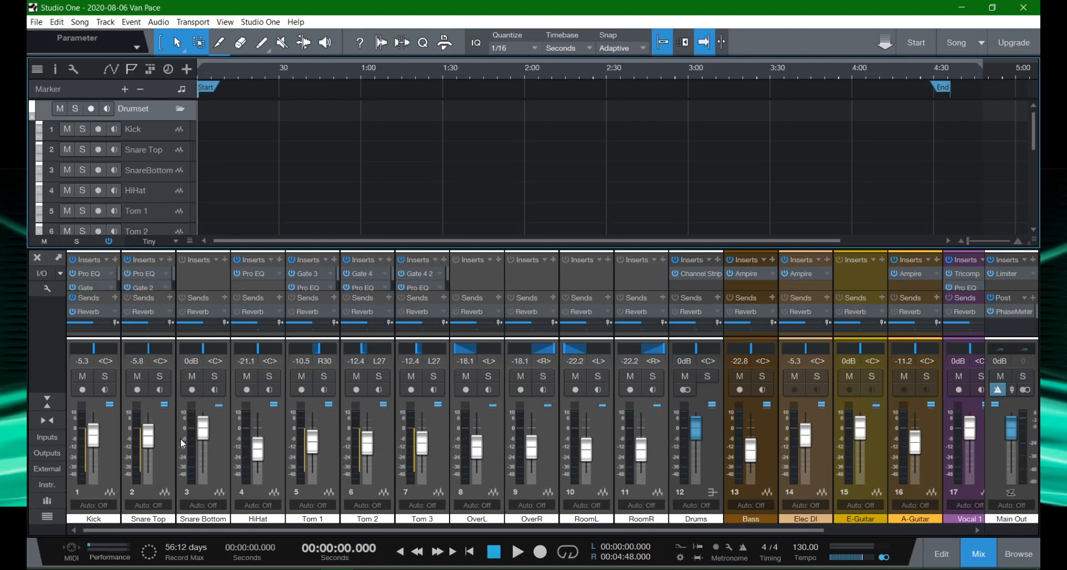
Examine the mixer channels of the new song from the drums across to the vocals and effects.
{"action": "left_click_drag", "start_coordinate": [216, 532], "coordinate": [436, 537]}
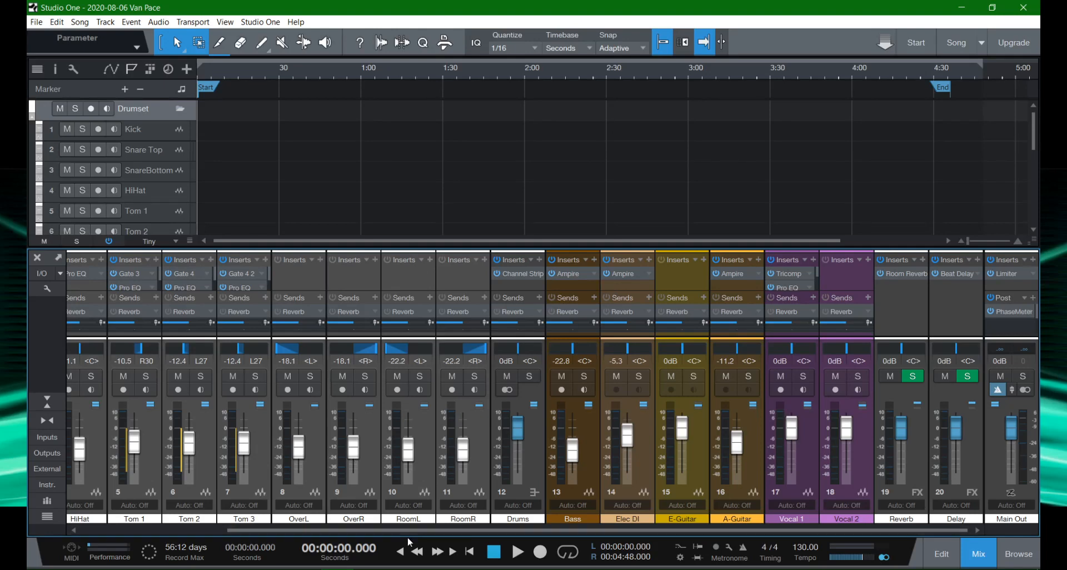
{"action": "left_click_drag", "start_coordinate": [418, 528], "coordinate": [148, 518]}
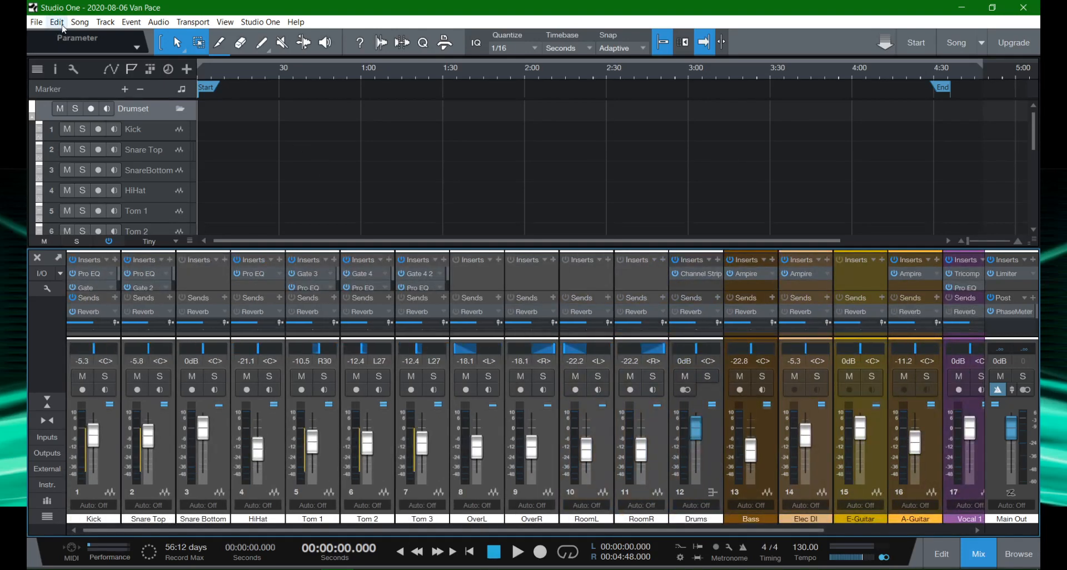
Close the Band Recording song and create a new song from the Instruments Set style.
{"action": "left_click", "coordinate": [36, 22]}
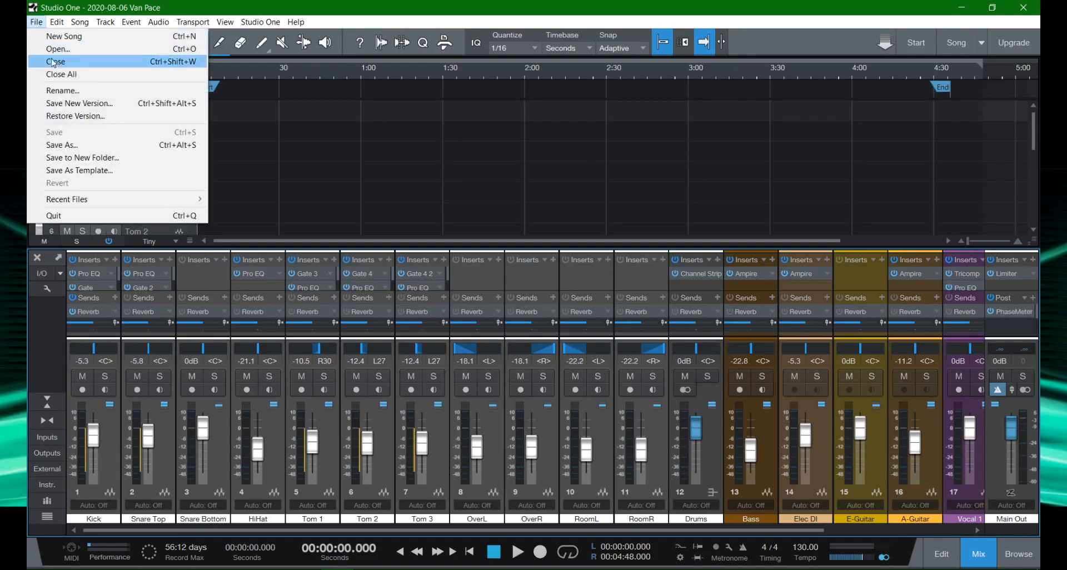
{"action": "left_click", "coordinate": [53, 63]}
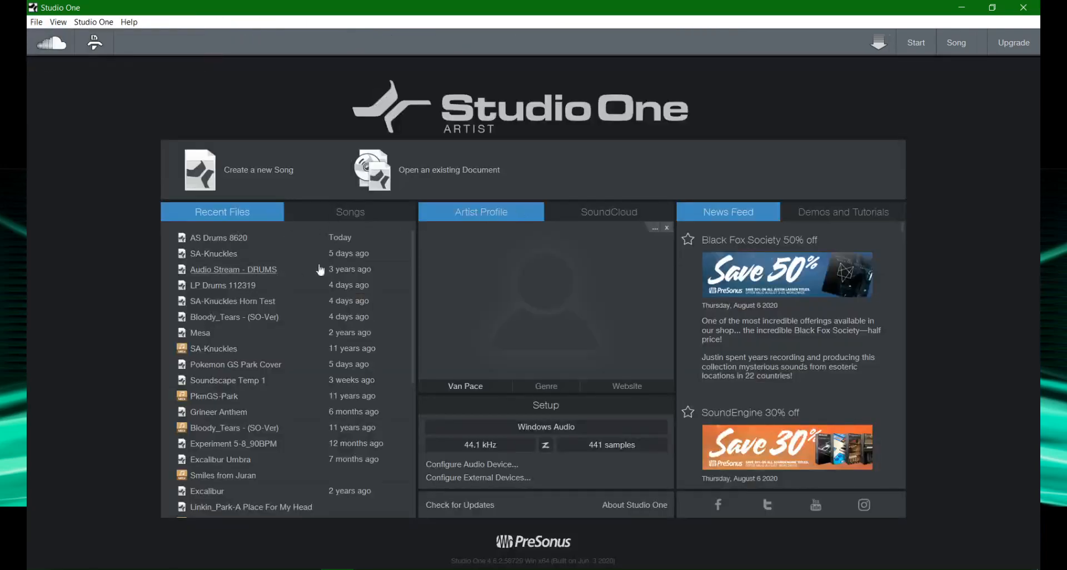
{"action": "left_click", "coordinate": [274, 170]}
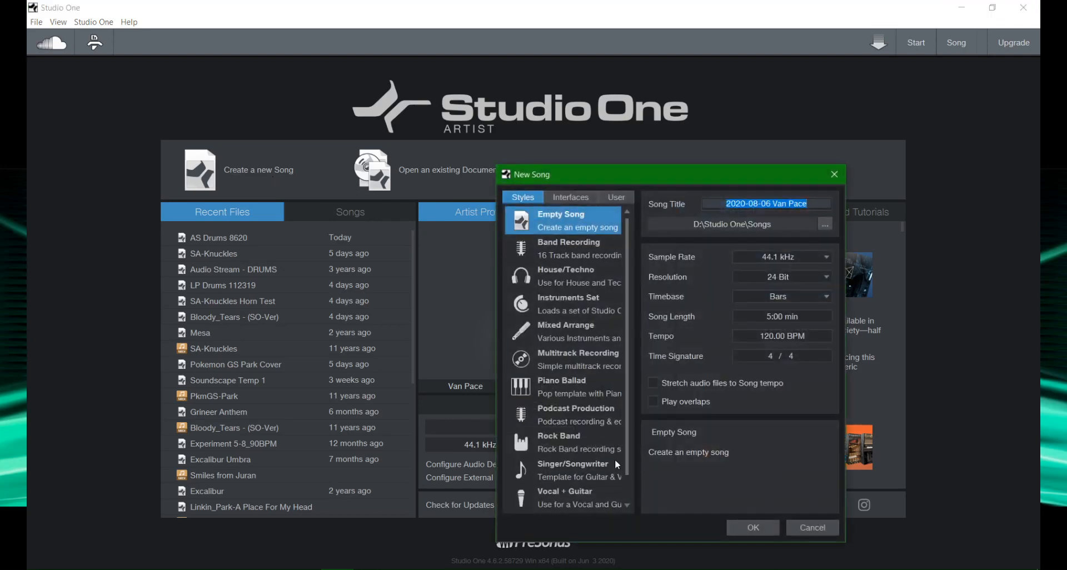
{"action": "left_click", "coordinate": [580, 313]}
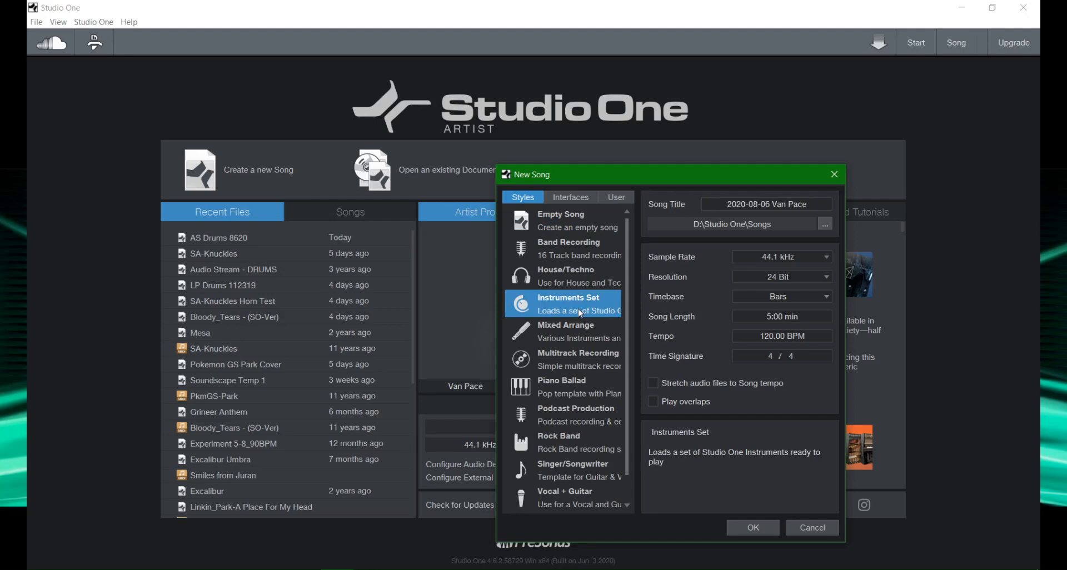
{"action": "left_click", "coordinate": [758, 527]}
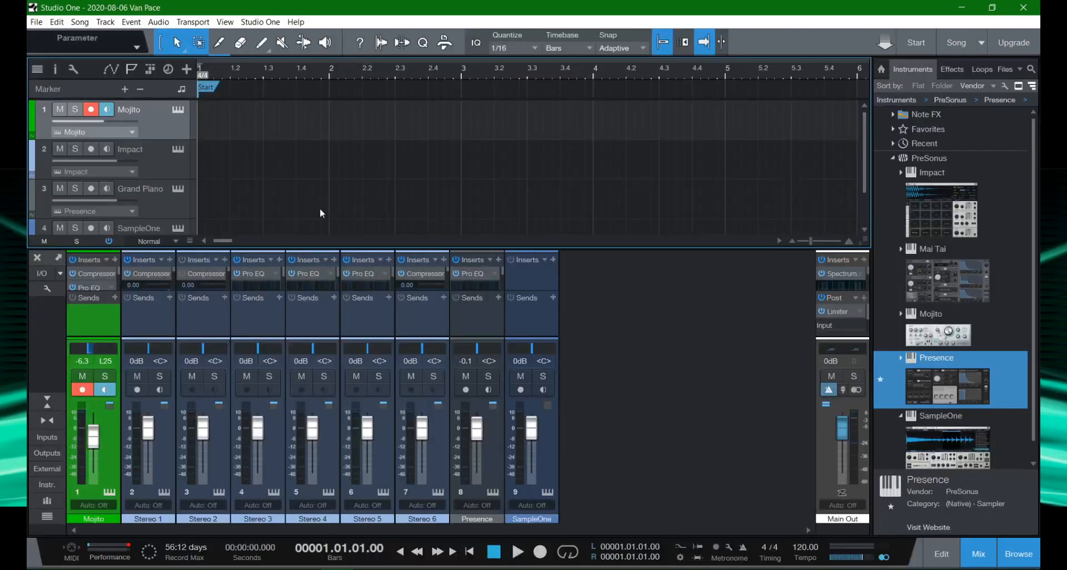
Look over the Instruments Set song's tracks and available instruments, then replace it with a new empty song.
{"action": "scroll", "coordinate": [170, 177], "scroll_direction": "down", "scroll_amount": 1}
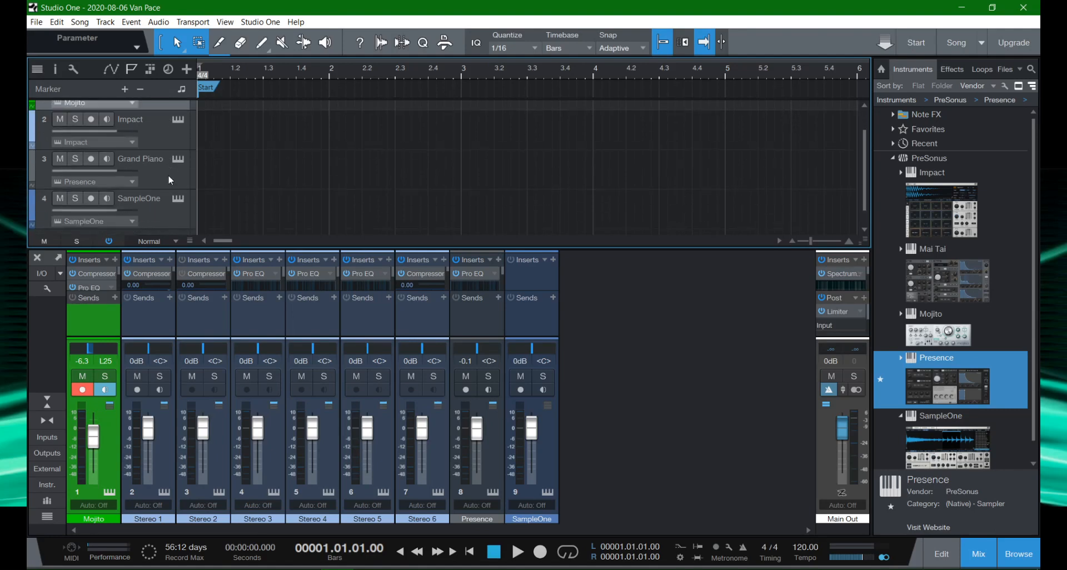
{"action": "scroll", "coordinate": [169, 176], "scroll_direction": "up", "scroll_amount": 1}
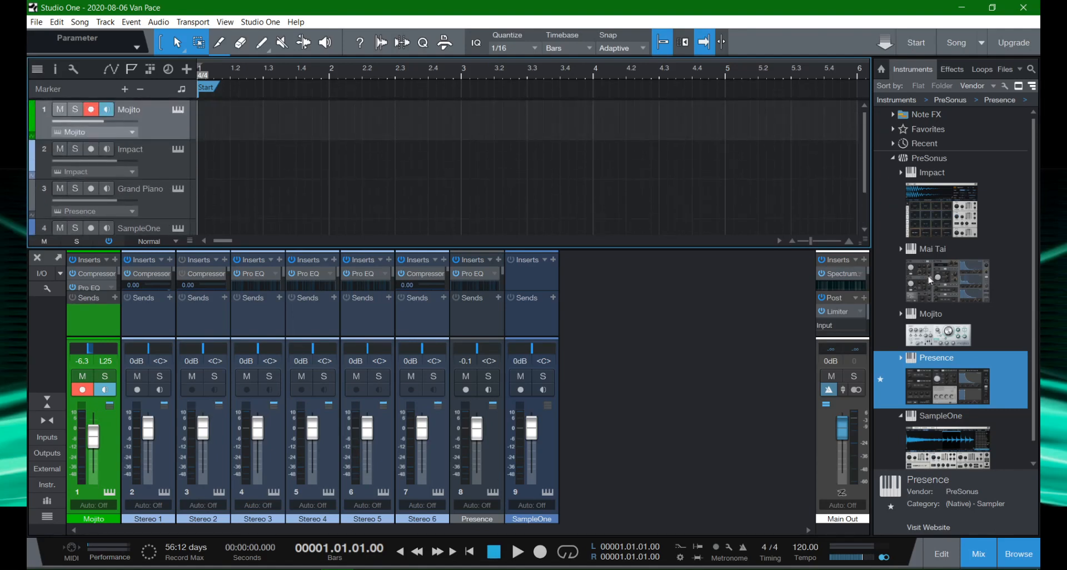
{"action": "scroll", "coordinate": [941, 288], "scroll_direction": "down", "scroll_amount": 1}
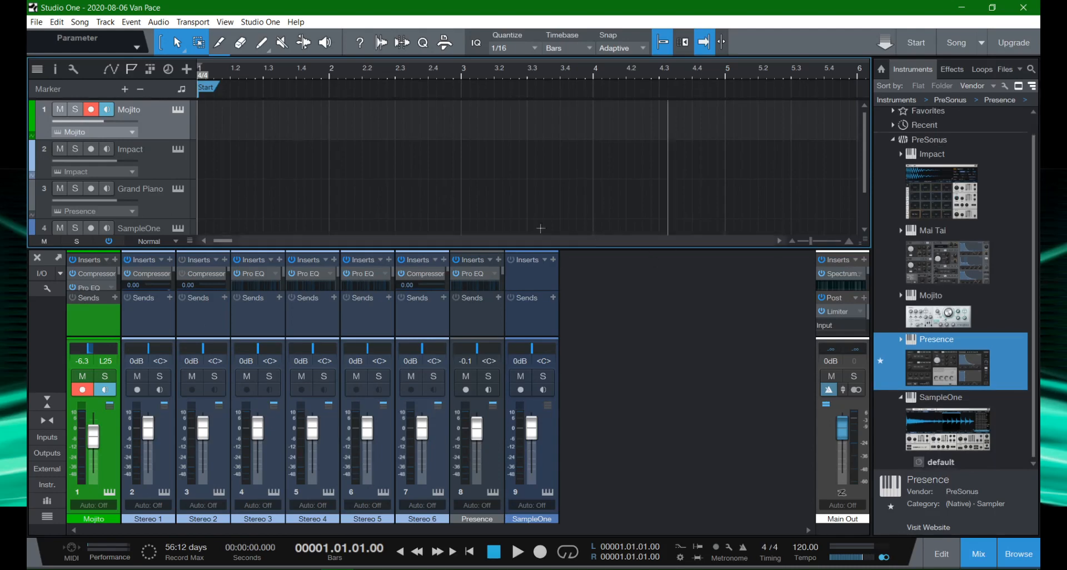
{"action": "left_click", "coordinate": [36, 21]}
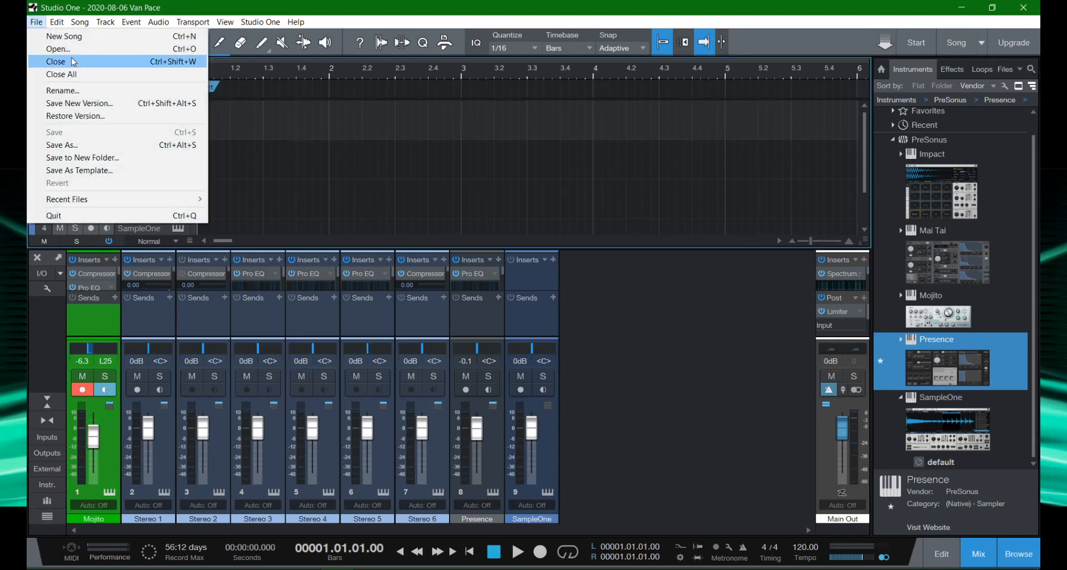
{"action": "left_click", "coordinate": [315, 141]}
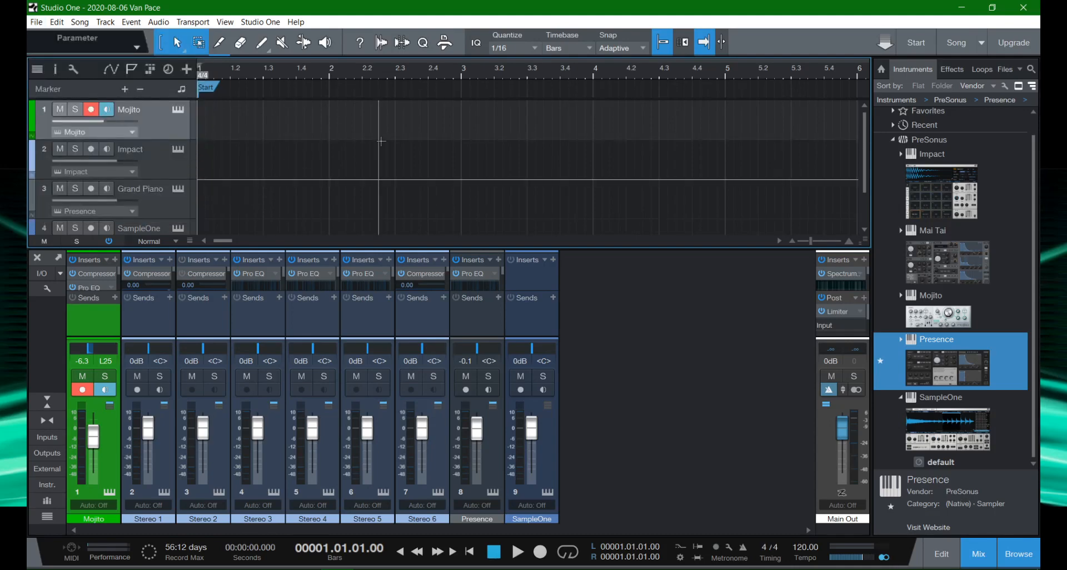
{"action": "left_click", "coordinate": [36, 22]}
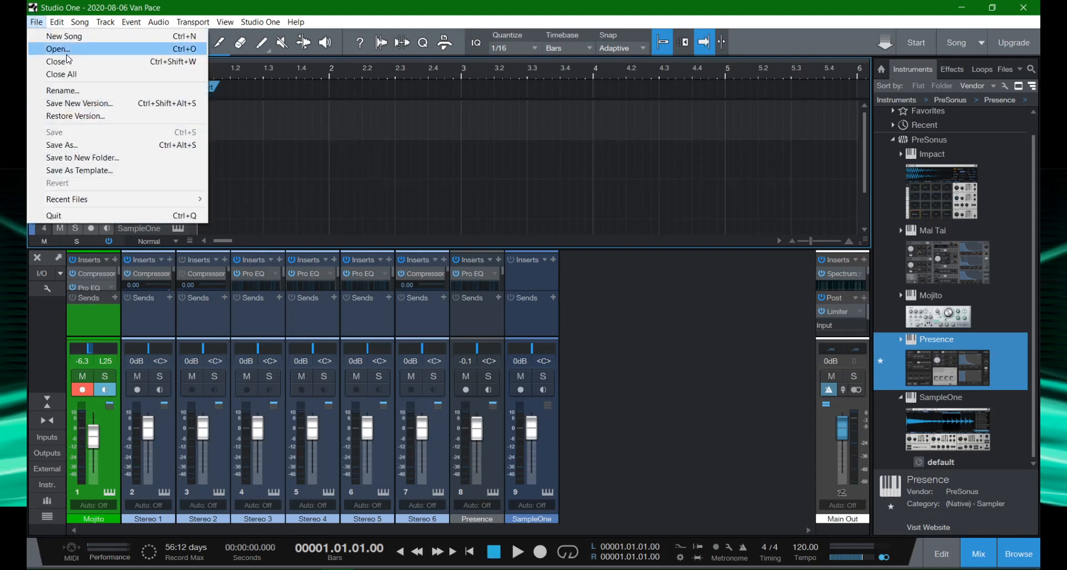
{"action": "left_click", "coordinate": [86, 67]}
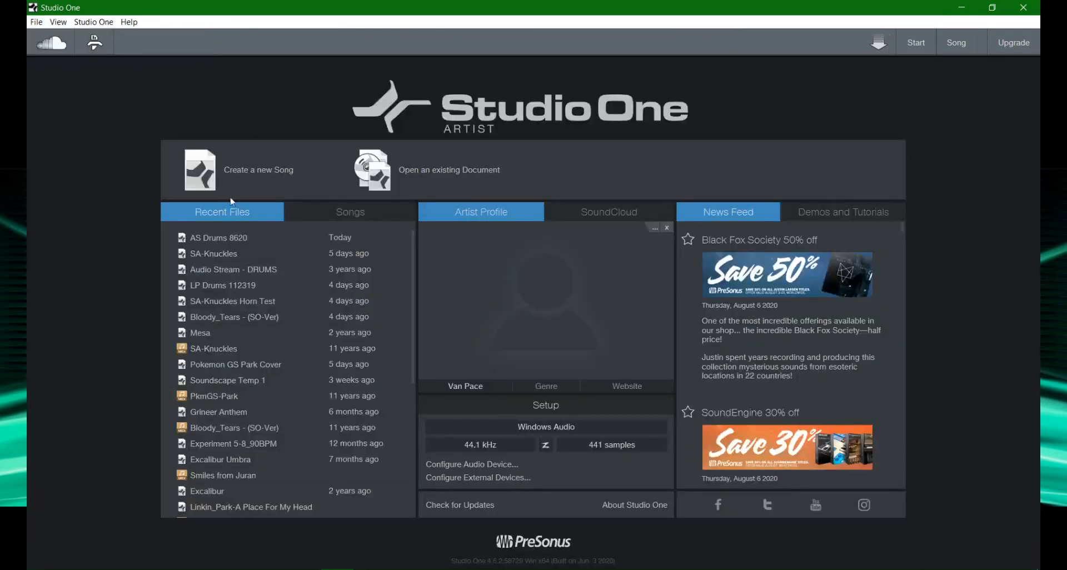
{"action": "left_click", "coordinate": [276, 174]}
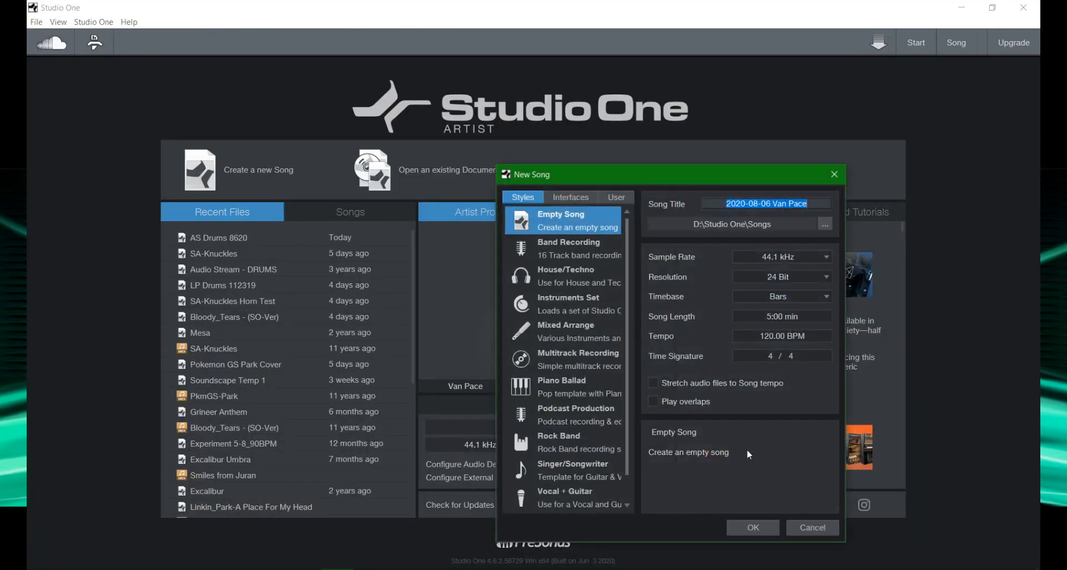
{"action": "left_click", "coordinate": [765, 526]}
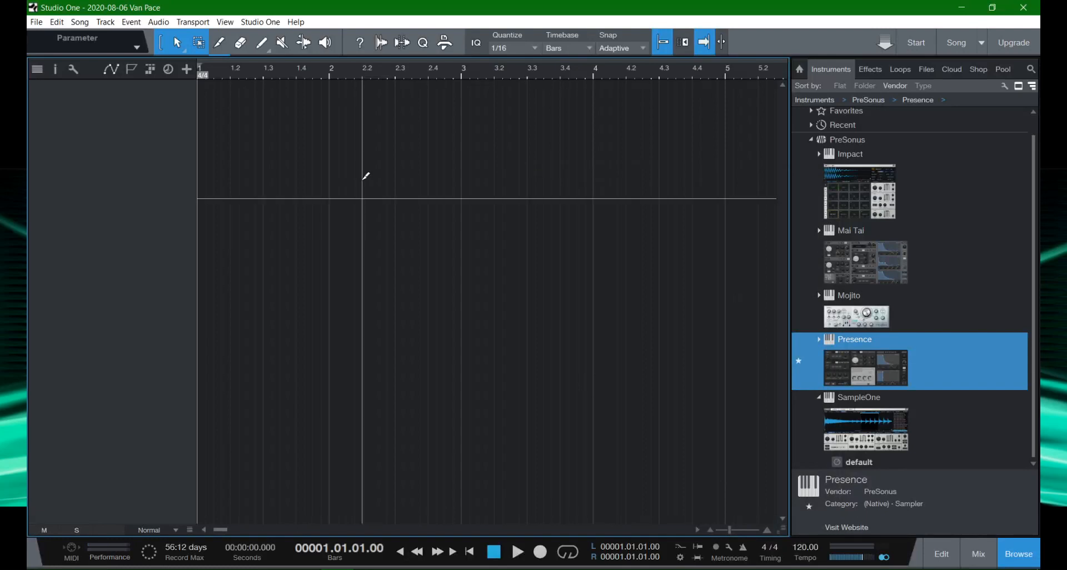
Add two instrument tracks named DRUMS to the empty song.
{"action": "key", "text": "t"}
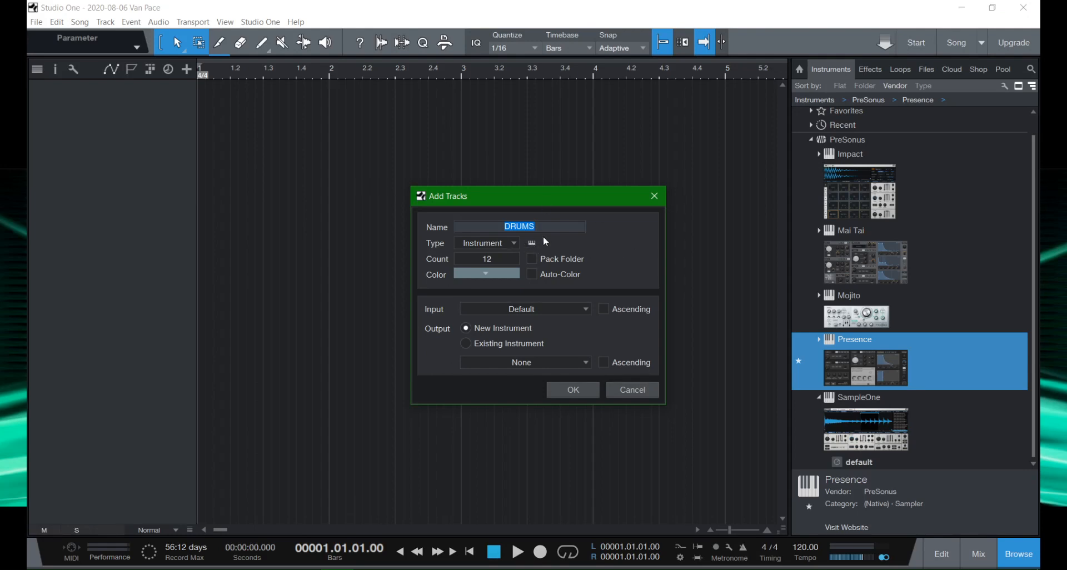
{"action": "left_click", "coordinate": [496, 244]}
{"action": "left_click", "coordinate": [497, 260]}
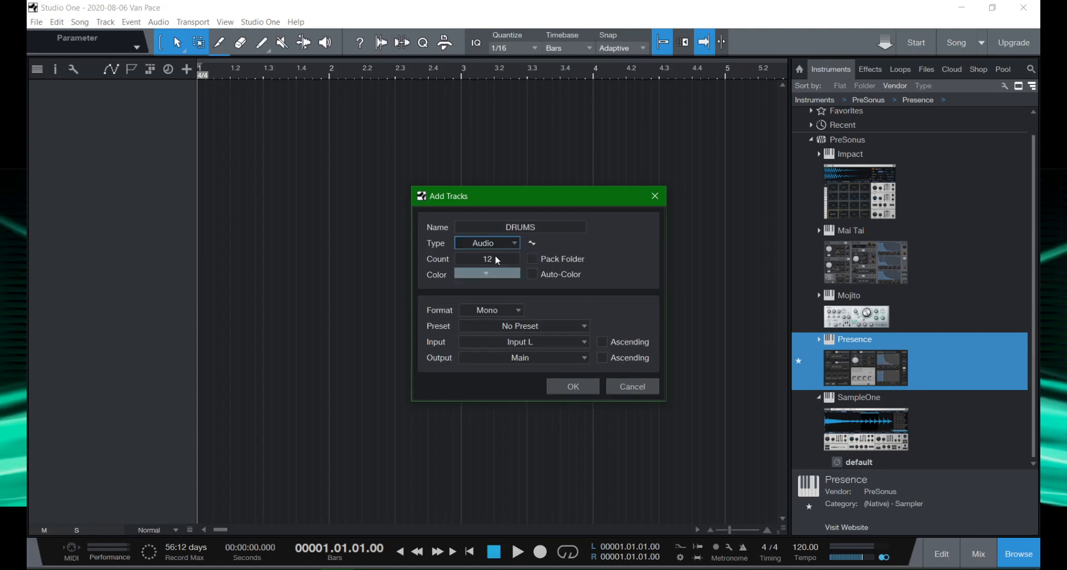
{"action": "left_click", "coordinate": [503, 243]}
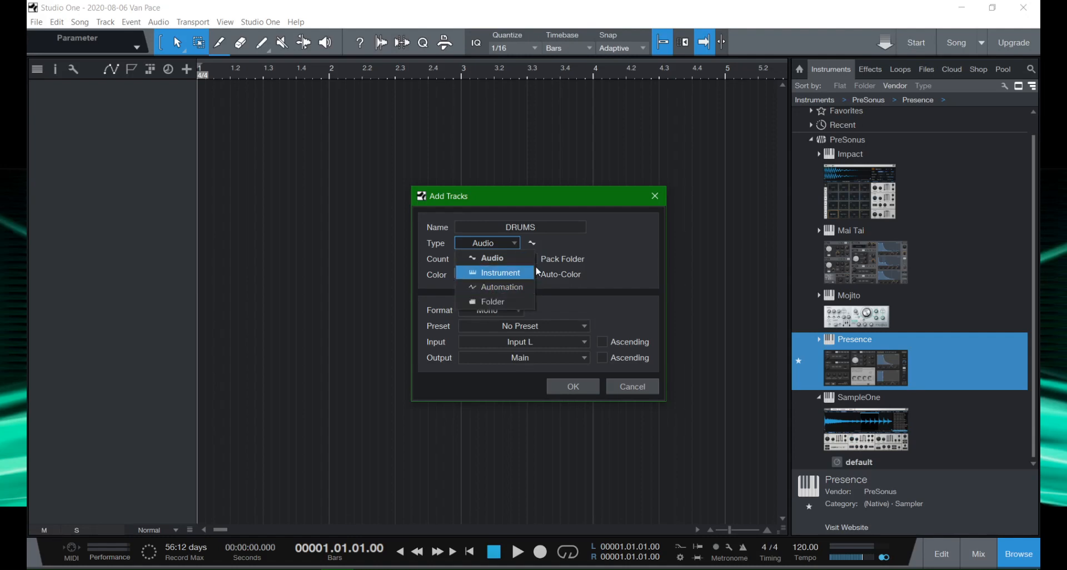
{"action": "left_click", "coordinate": [626, 255]}
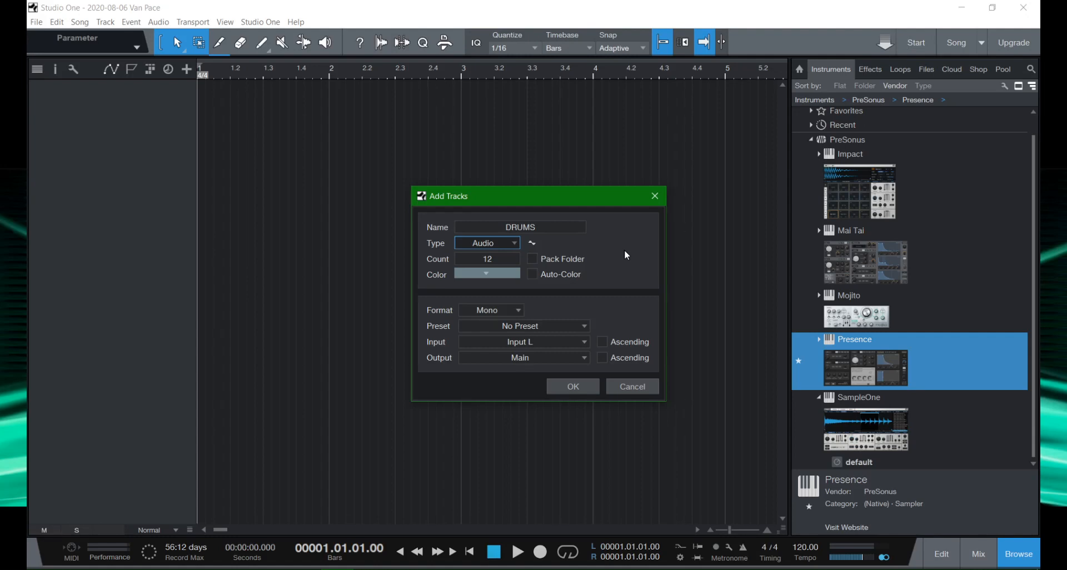
{"action": "left_click", "coordinate": [532, 228]}
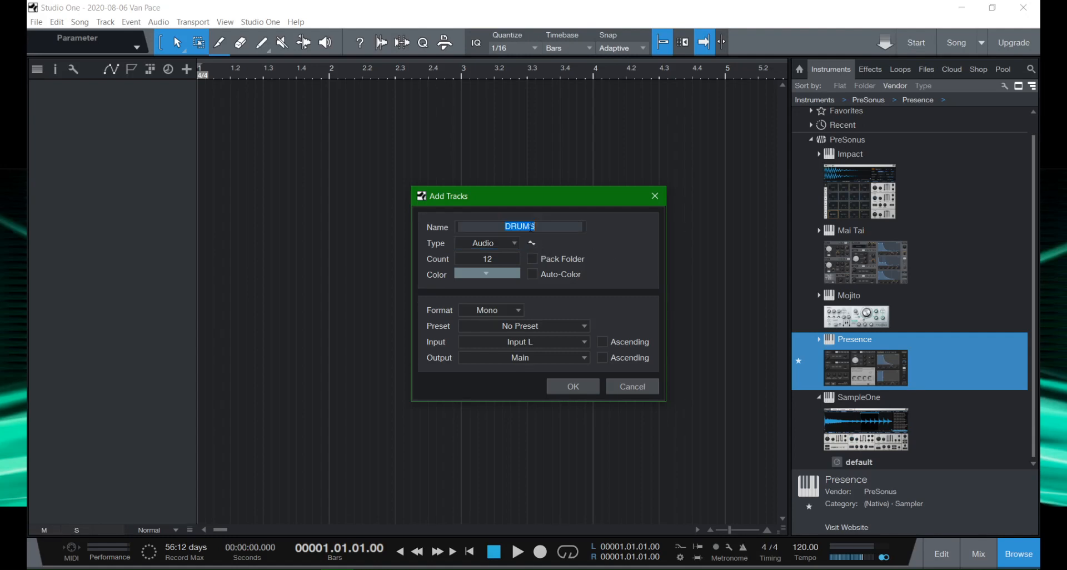
{"action": "left_click", "coordinate": [512, 243]}
{"action": "left_click", "coordinate": [503, 272]}
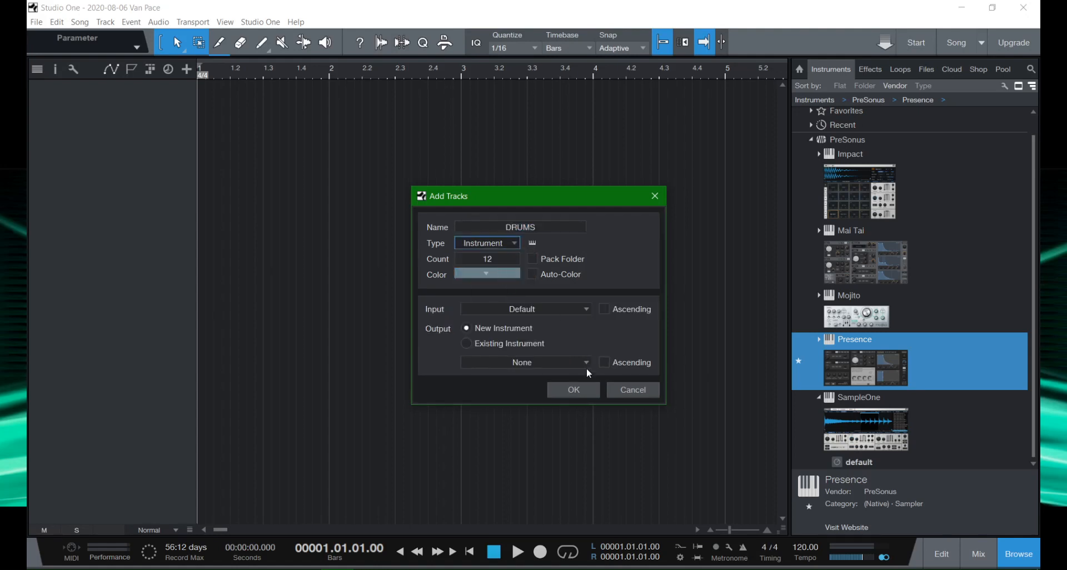
{"action": "left_click", "coordinate": [510, 259]}
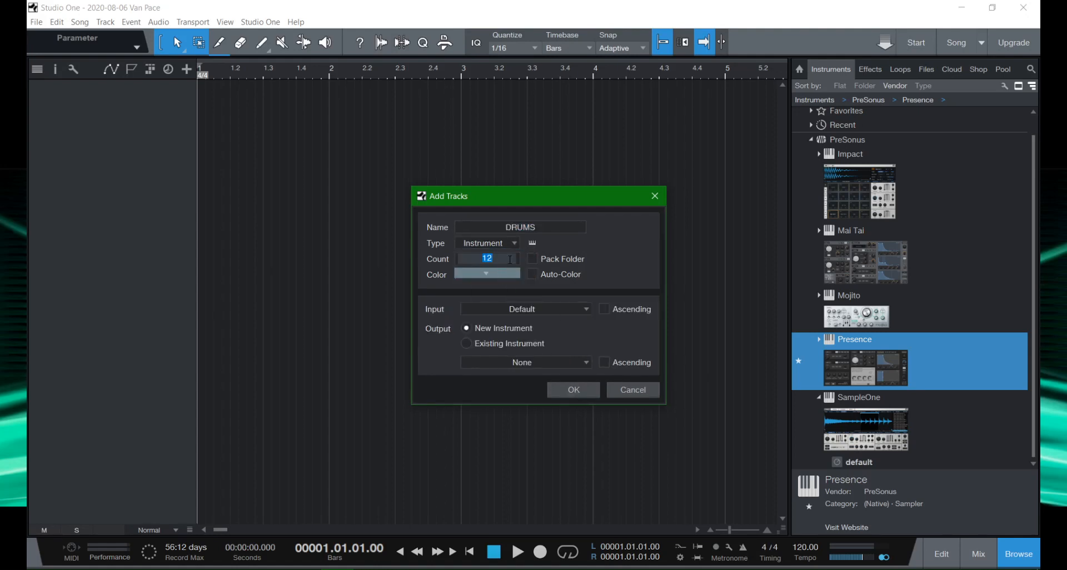
{"action": "type", "text": "2"}
{"action": "left_click", "coordinate": [573, 389]}
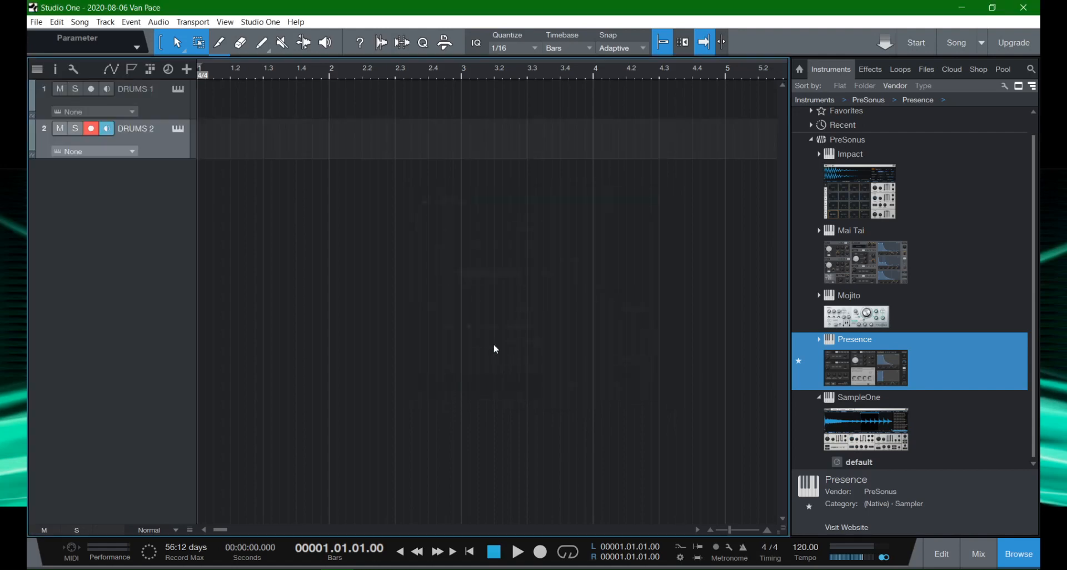
Add one automation track named DRUMS below the instrument tracks.
{"action": "key", "text": "t"}
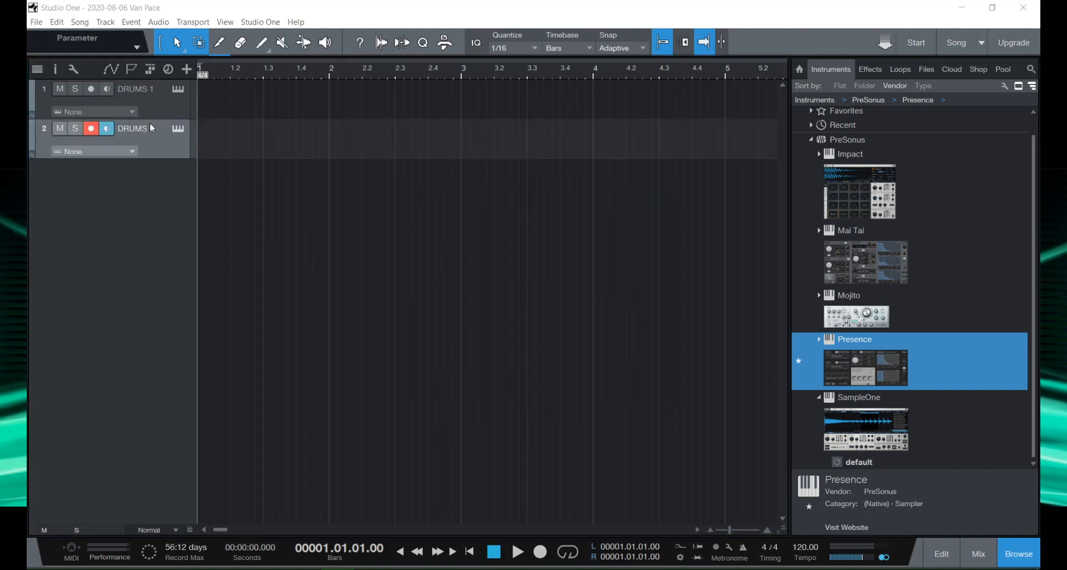
{"action": "left_click", "coordinate": [500, 244]}
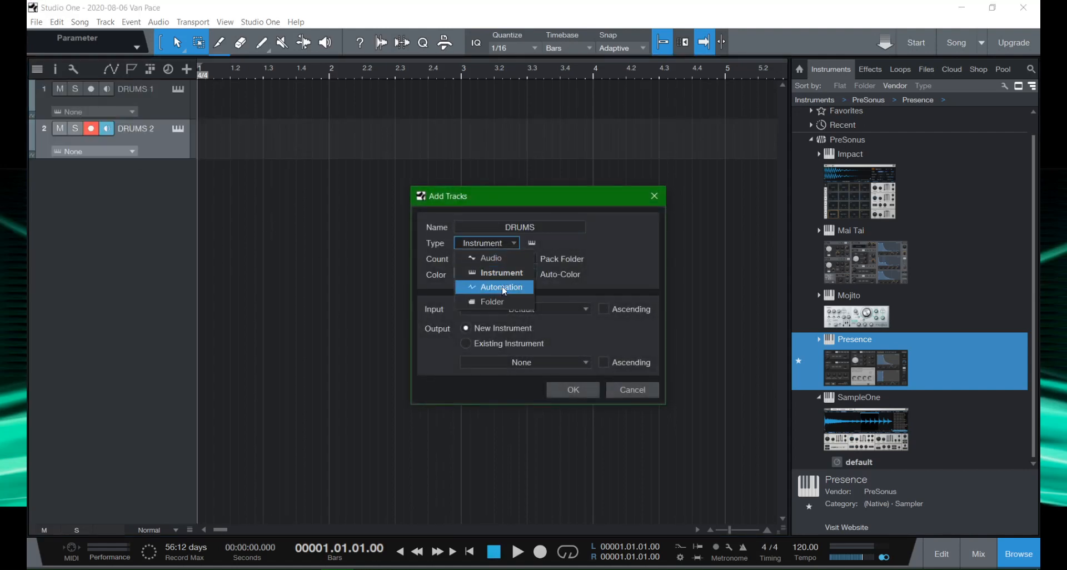
{"action": "left_click", "coordinate": [502, 290]}
{"action": "left_click", "coordinate": [504, 259]}
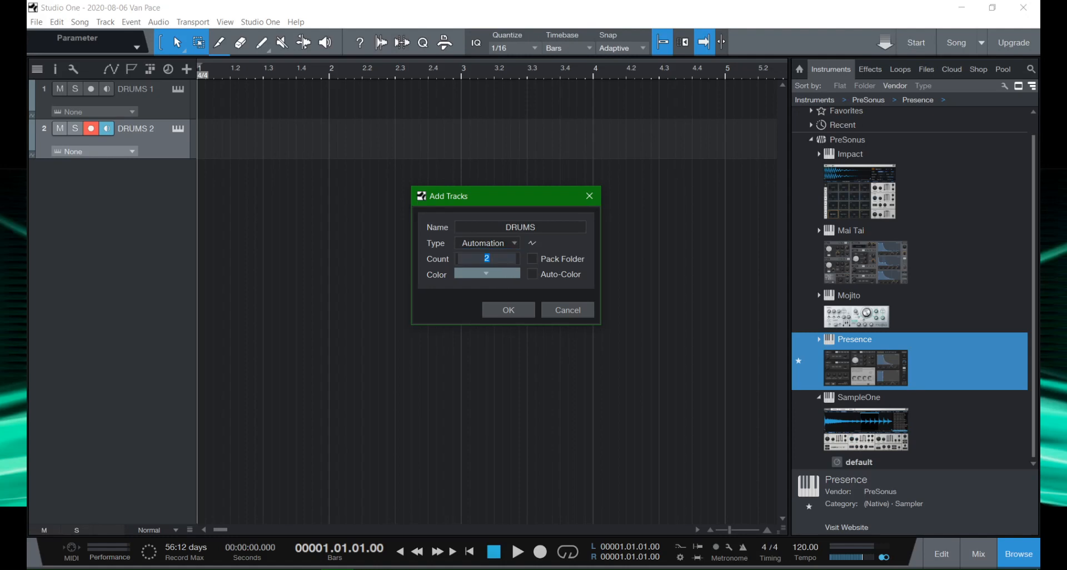
{"action": "type", "text": "1"}
{"action": "left_click", "coordinate": [519, 312]}
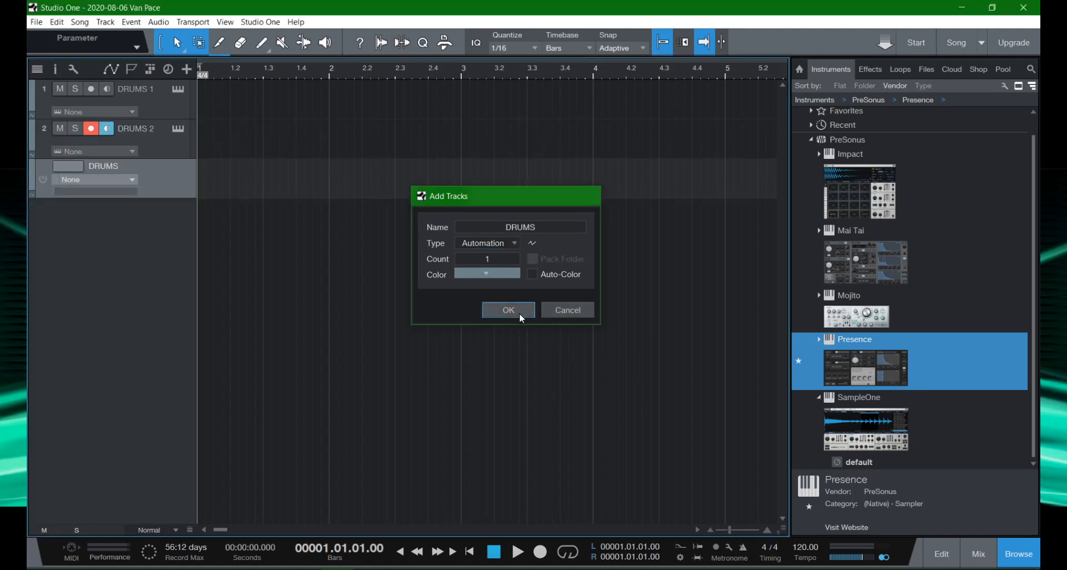
Examine the parameters that can be assigned to the DRUMS automation track, leaving the assignment at None.
{"action": "left_click", "coordinate": [105, 179]}
{"action": "left_click", "coordinate": [105, 178]}
{"action": "left_click", "coordinate": [105, 178]}
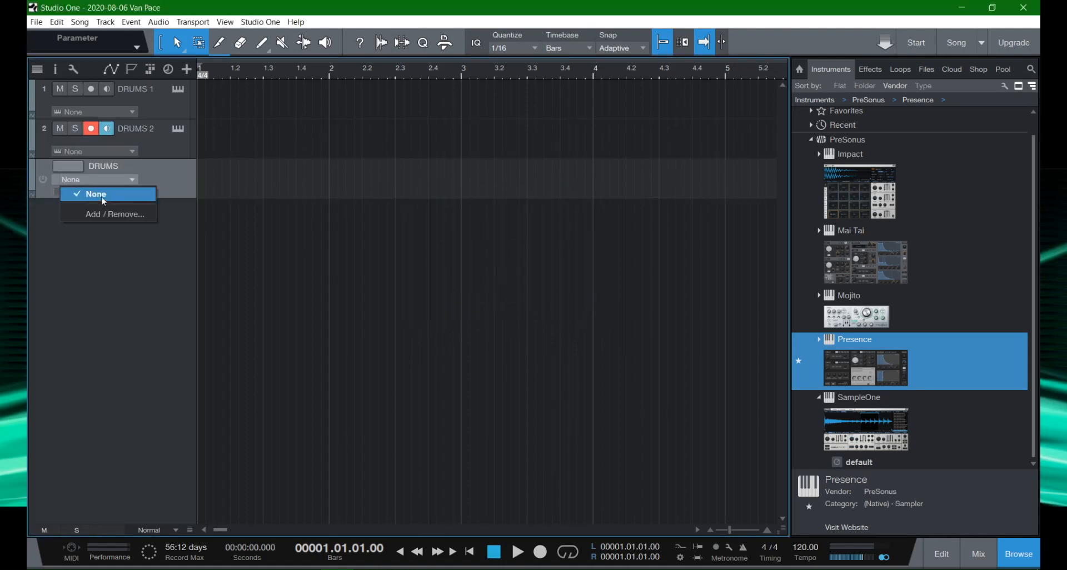
{"action": "left_click", "coordinate": [115, 214]}
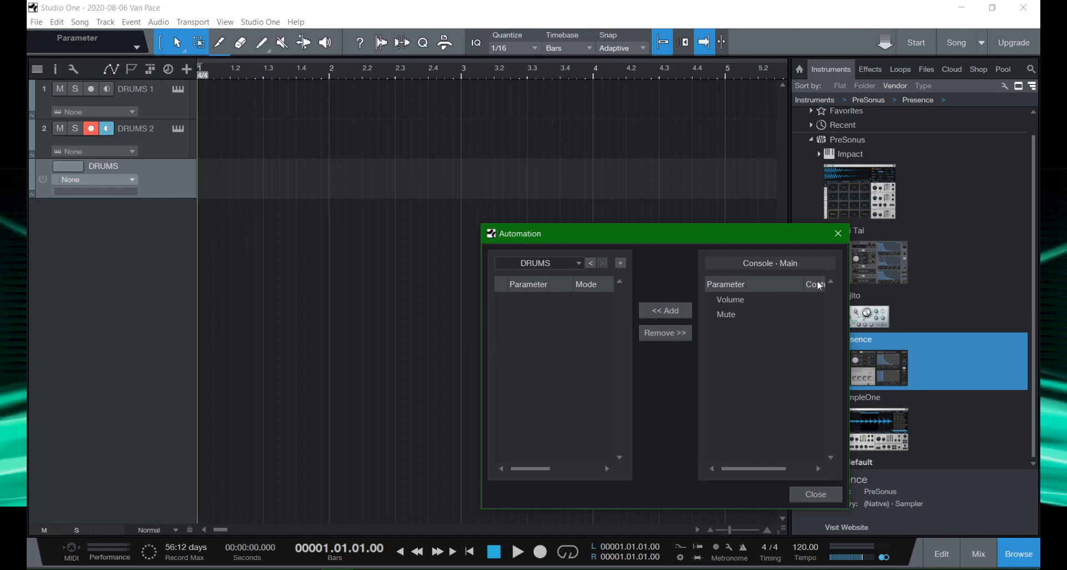
{"action": "left_click", "coordinate": [815, 494]}
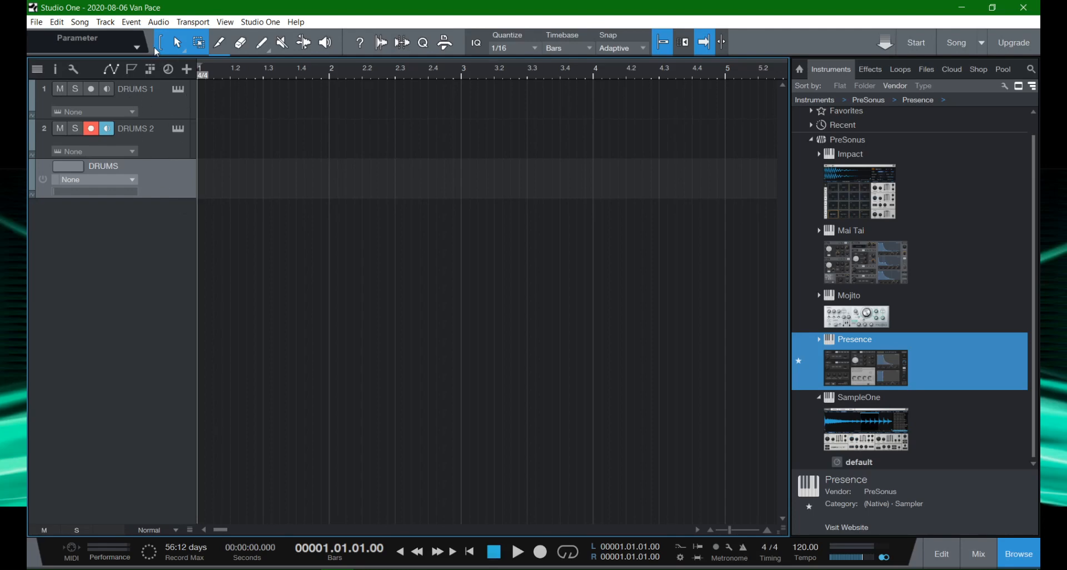
Add a mono audio track named "This thing" with Input L as its input, and view its input source options.
{"action": "key", "text": "t"}
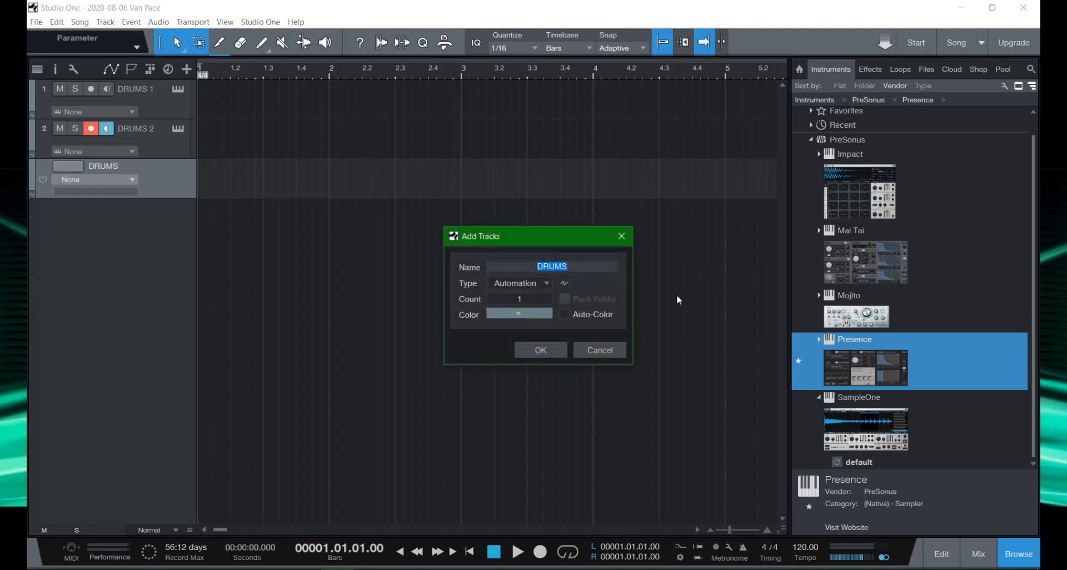
{"action": "left_click", "coordinate": [521, 283]}
{"action": "left_click", "coordinate": [528, 294]}
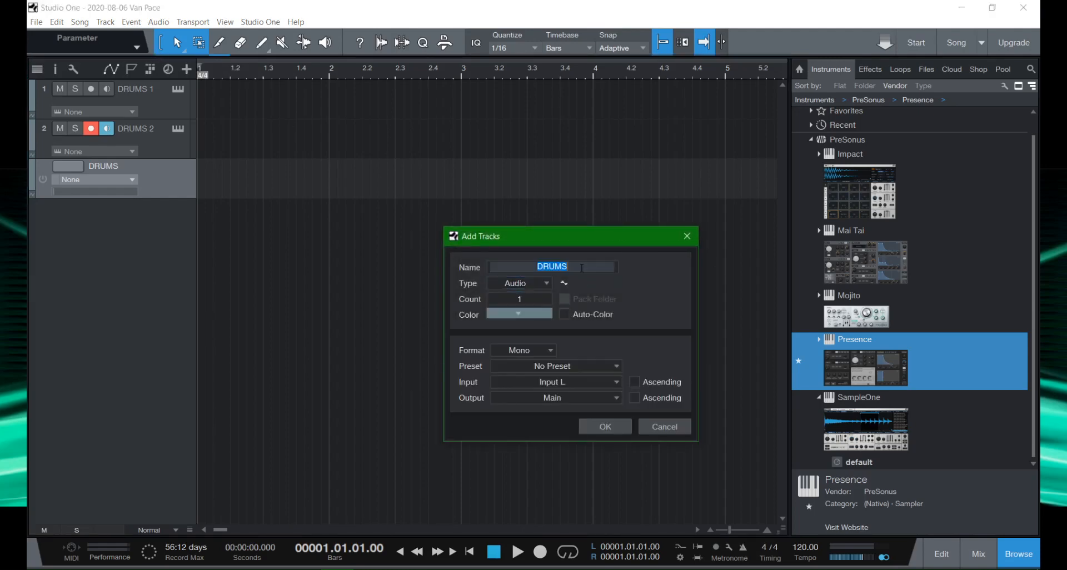
{"action": "type", "text": "This thing"}
{"action": "key", "text": "Return"}
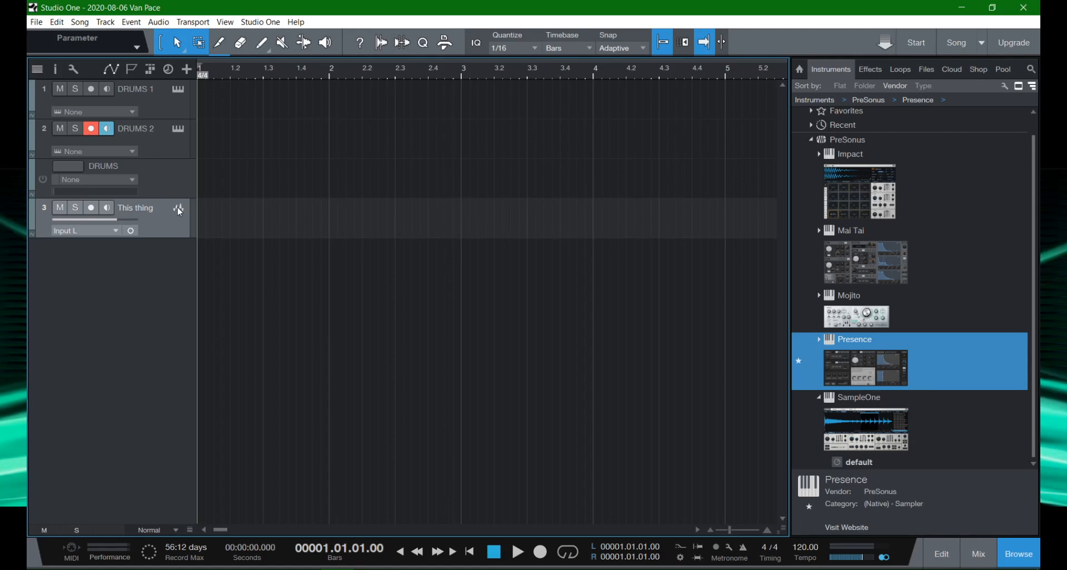
{"action": "left_click", "coordinate": [73, 231]}
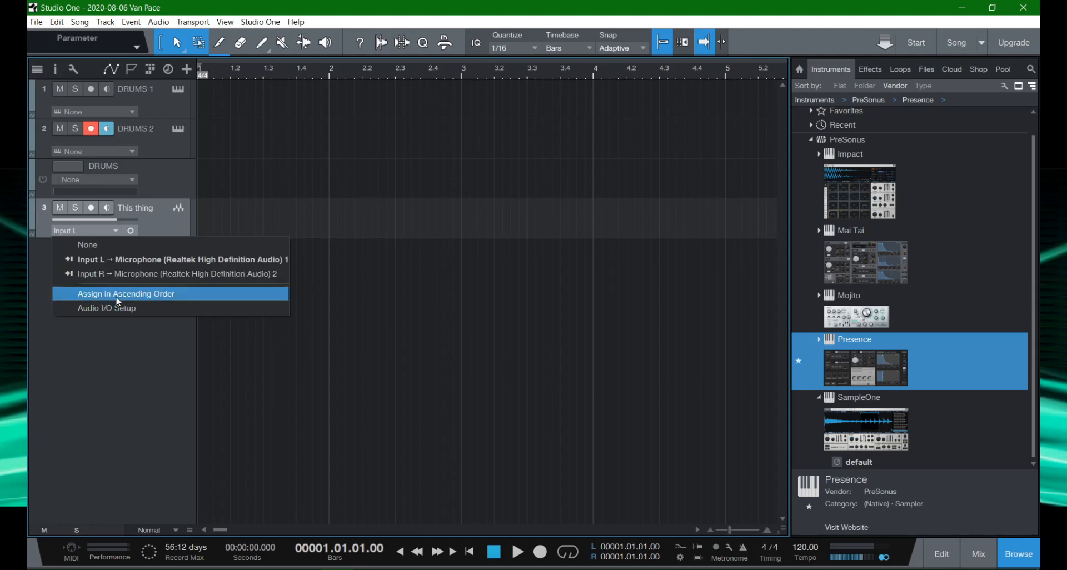
{"action": "left_click", "coordinate": [95, 230]}
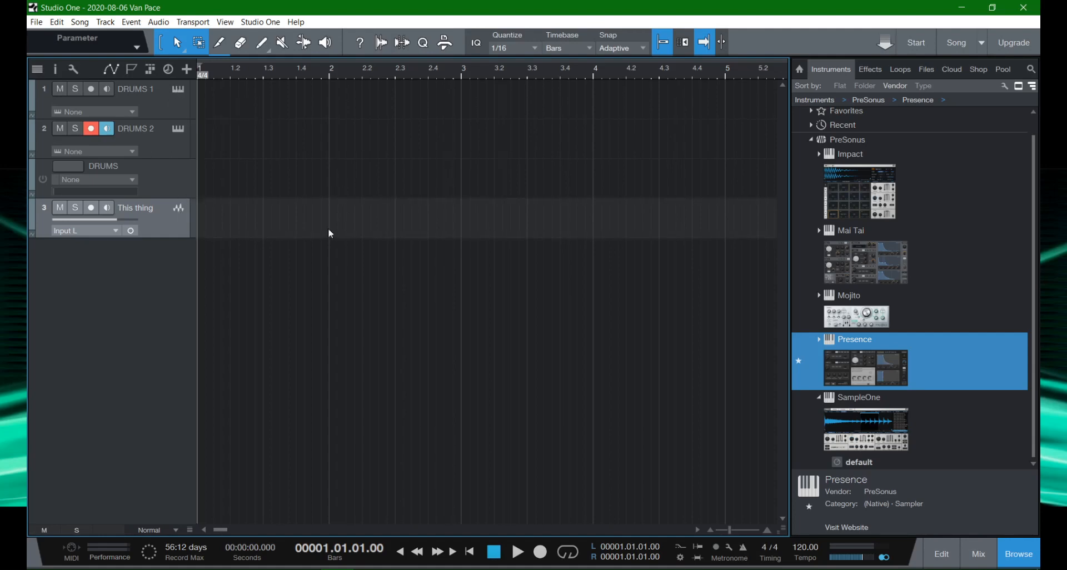
Close the current song without saving its changes and open the recent song SA-Knuckles.
{"action": "left_click", "coordinate": [39, 22]}
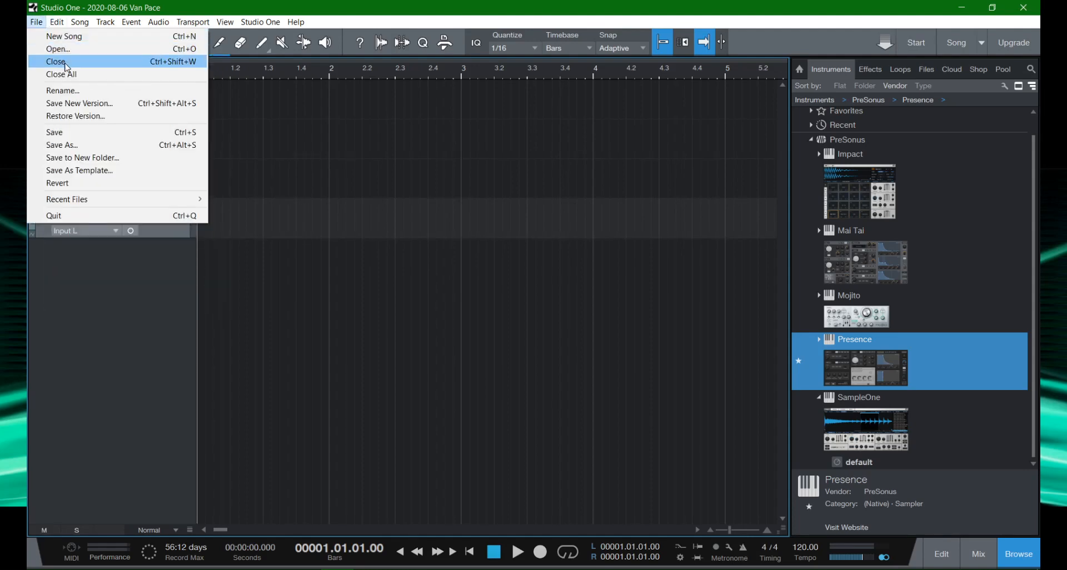
{"action": "left_click", "coordinate": [66, 63]}
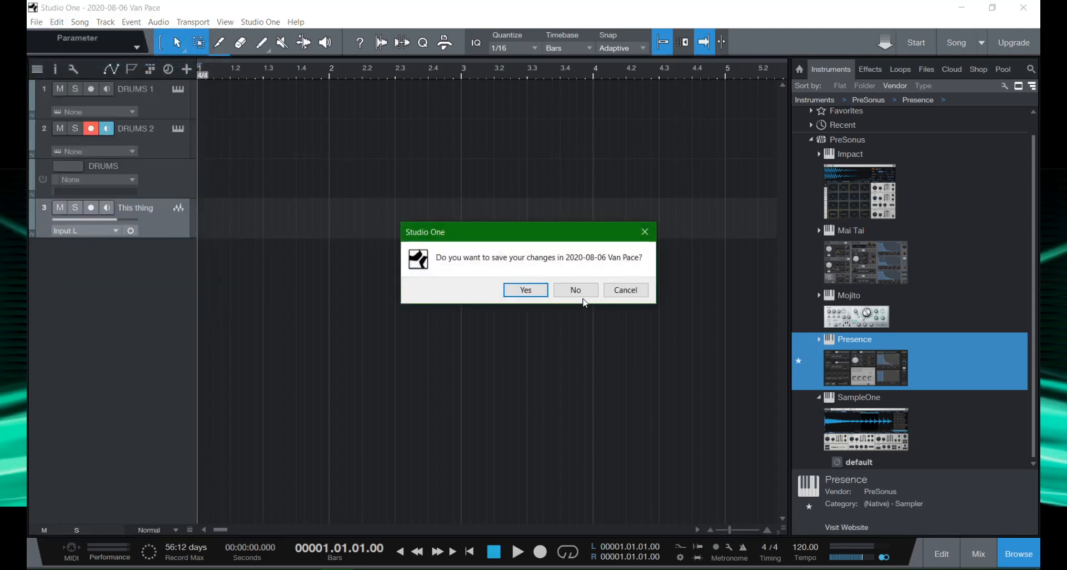
{"action": "left_click", "coordinate": [582, 292]}
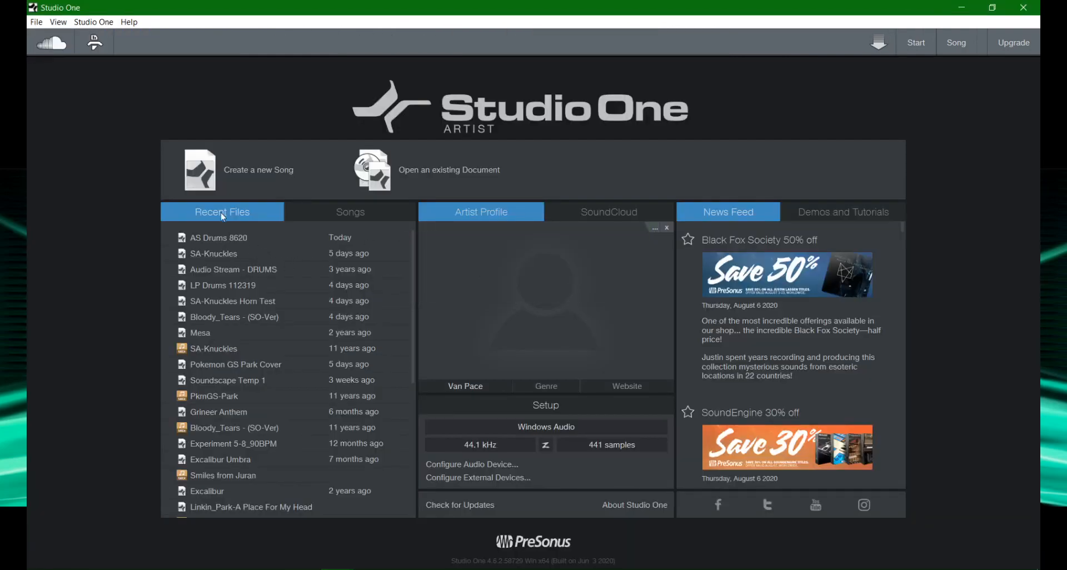
{"action": "left_click", "coordinate": [231, 259]}
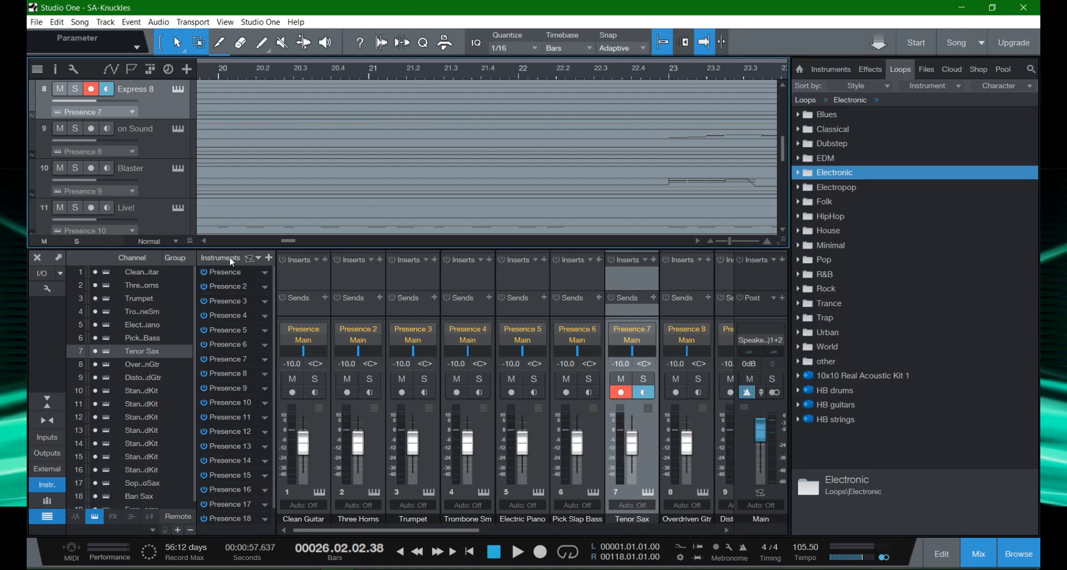
Hide the mixing console to look over the track list, and return the playhead to the song's start.
{"action": "key", "text": "F3"}
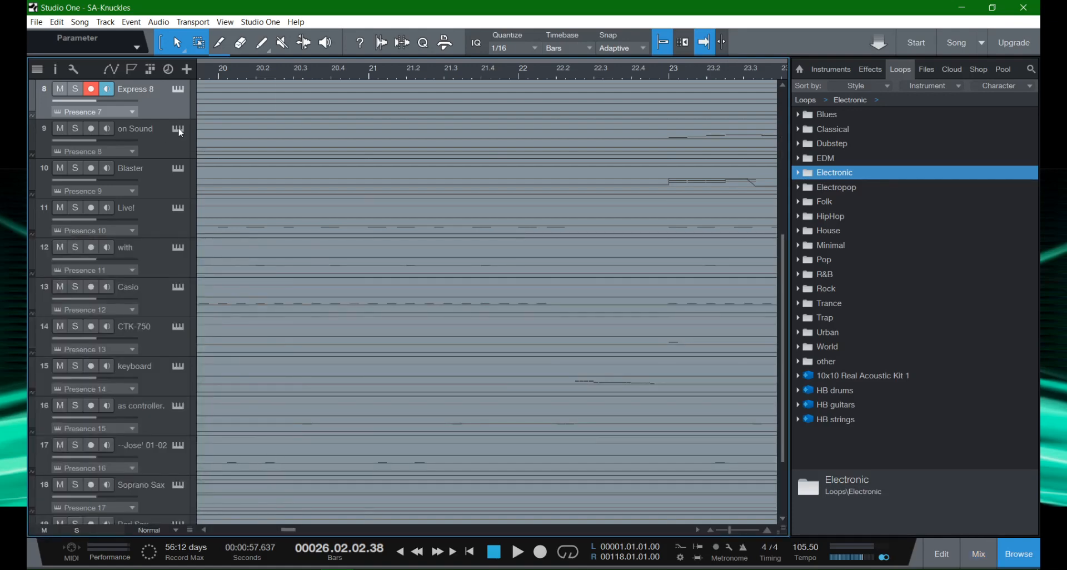
{"action": "scroll", "coordinate": [247, 245], "scroll_direction": "down", "scroll_amount": 3}
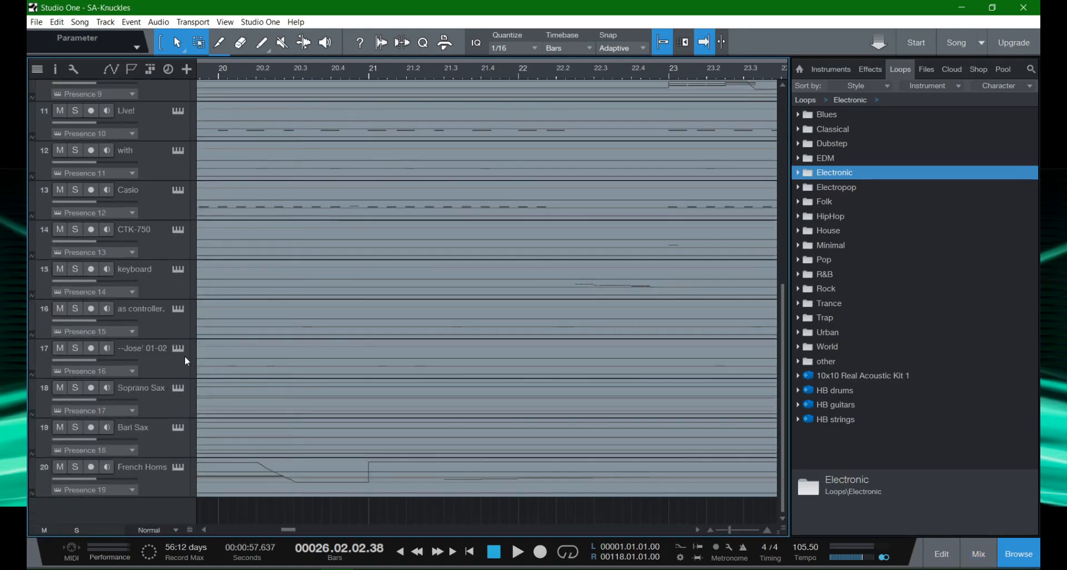
{"action": "scroll", "coordinate": [293, 382], "scroll_direction": "up", "scroll_amount": 4}
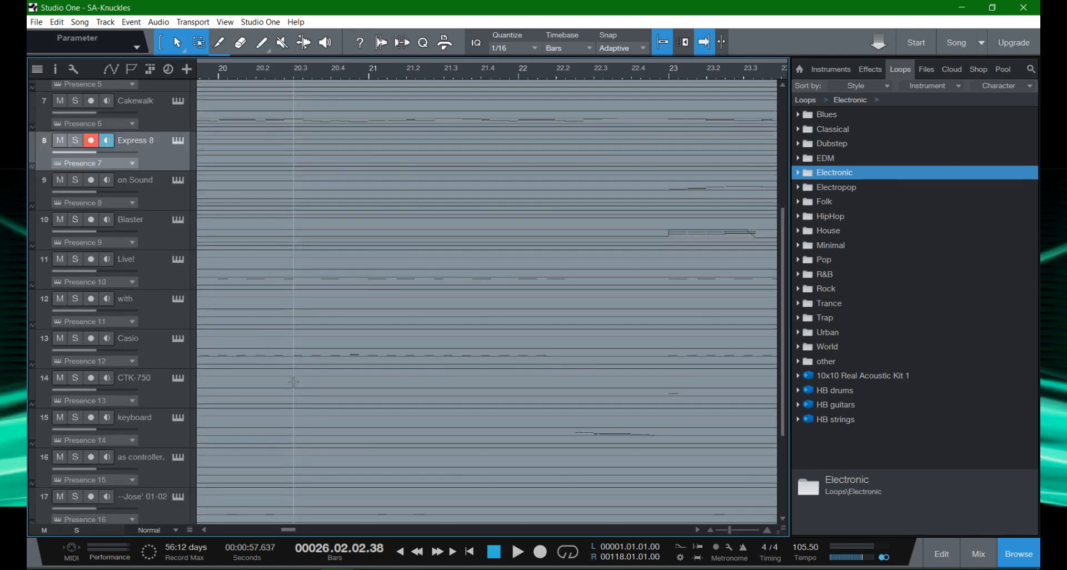
{"action": "key", "text": "comma"}
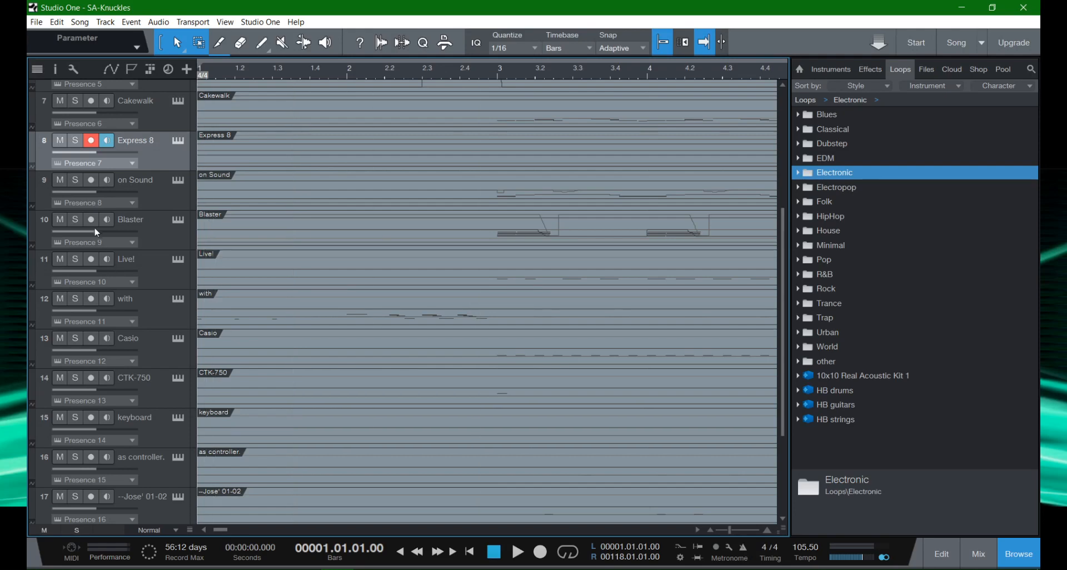
Solo the Blaster track, listen to it from bar 3, stop playback and clear the solo.
{"action": "left_click", "coordinate": [75, 219]}
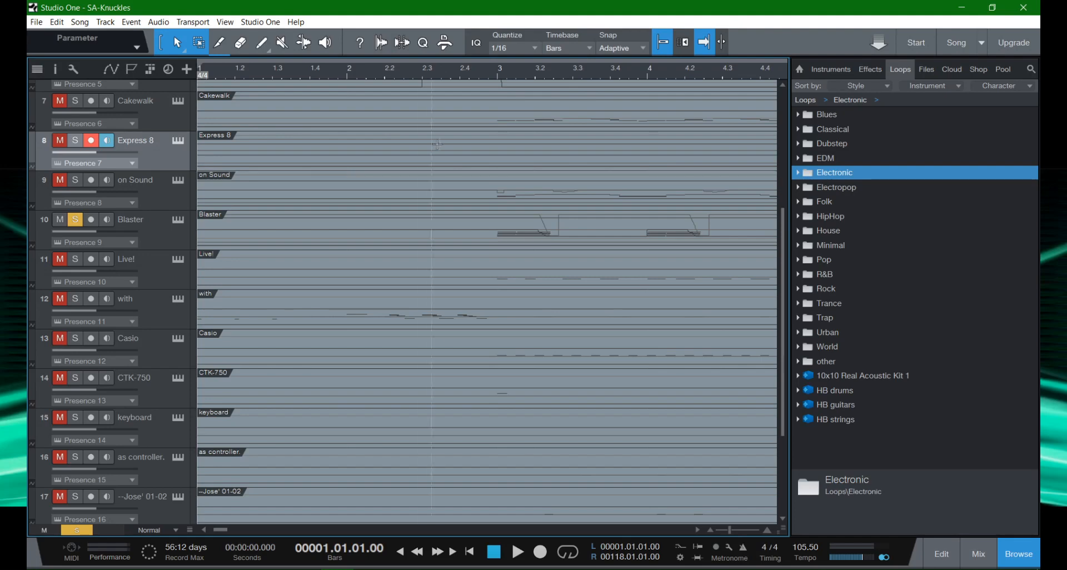
{"action": "left_click", "coordinate": [498, 79]}
{"action": "key", "text": "space"}
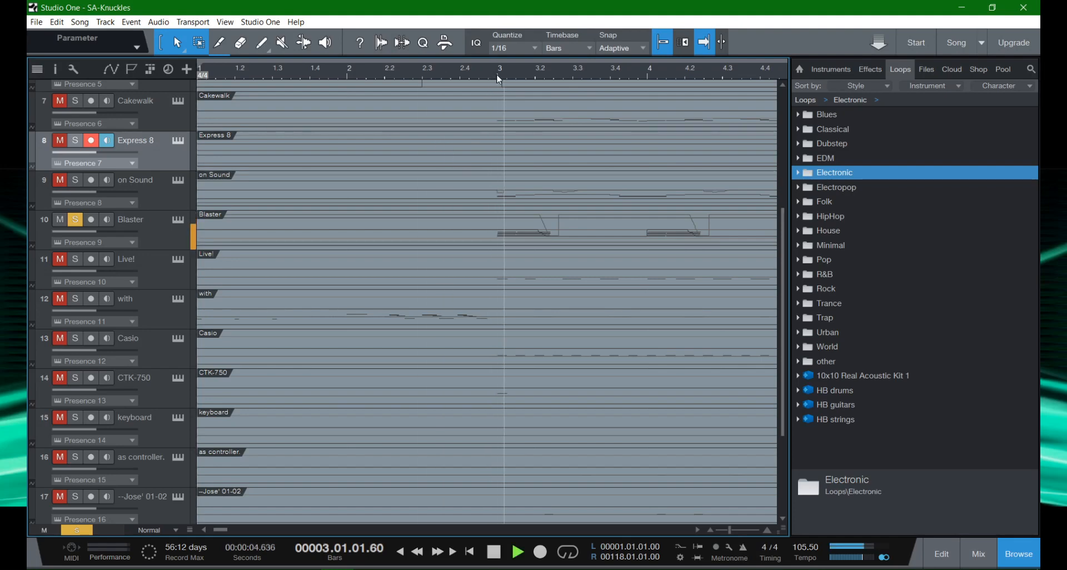
{"action": "key", "text": "space"}
{"action": "left_click", "coordinate": [80, 220]}
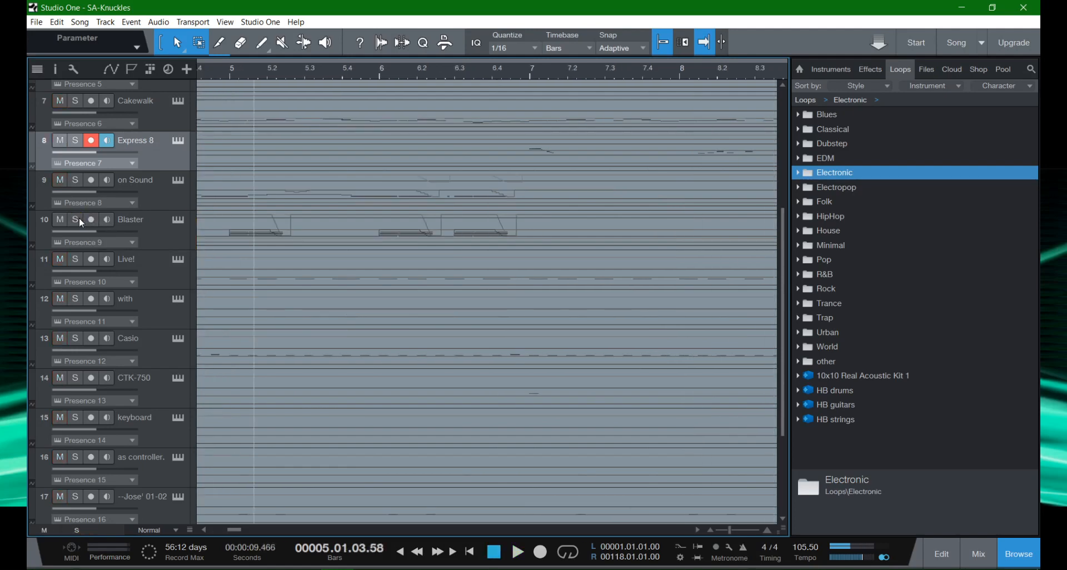
Play all tracks from the song's start with the arrangement zoomed out to its full length, and stop playback.
{"action": "key", "text": "Home"}
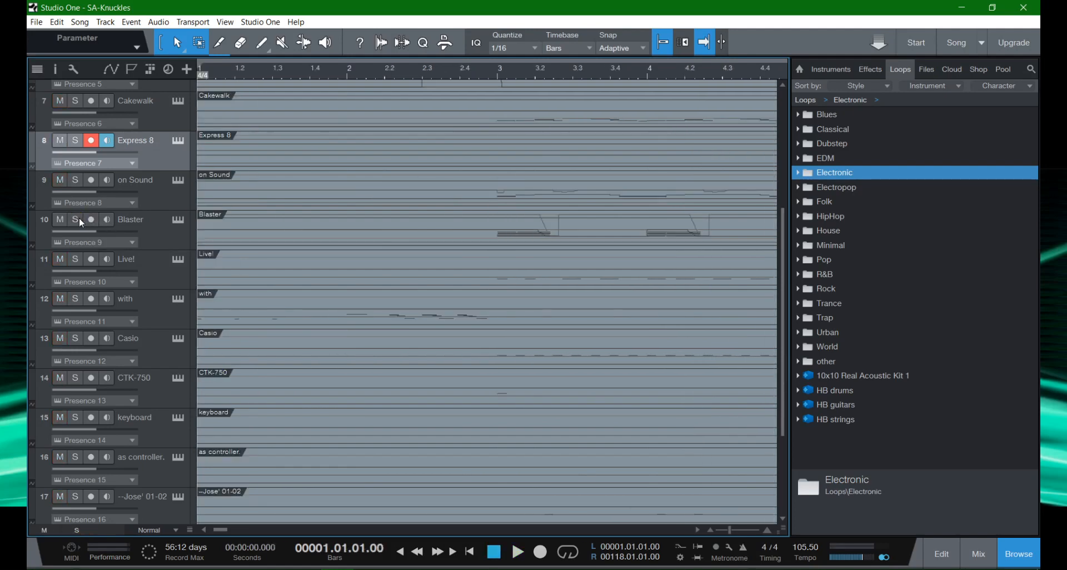
{"action": "key", "text": "space"}
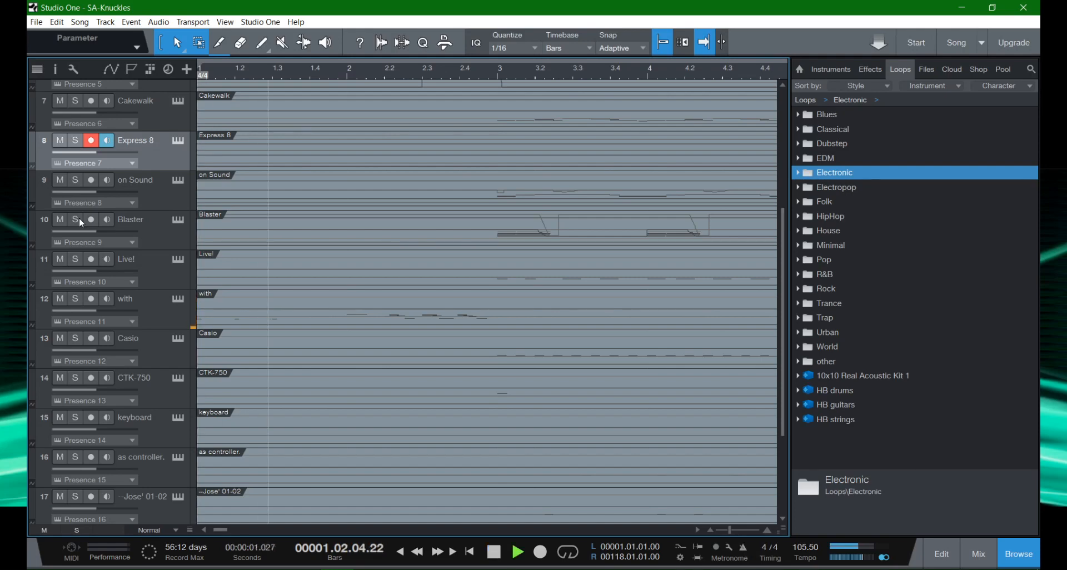
{"action": "key", "text": "w"}
{"action": "key", "text": "w"}
{"action": "key", "text": "w"}
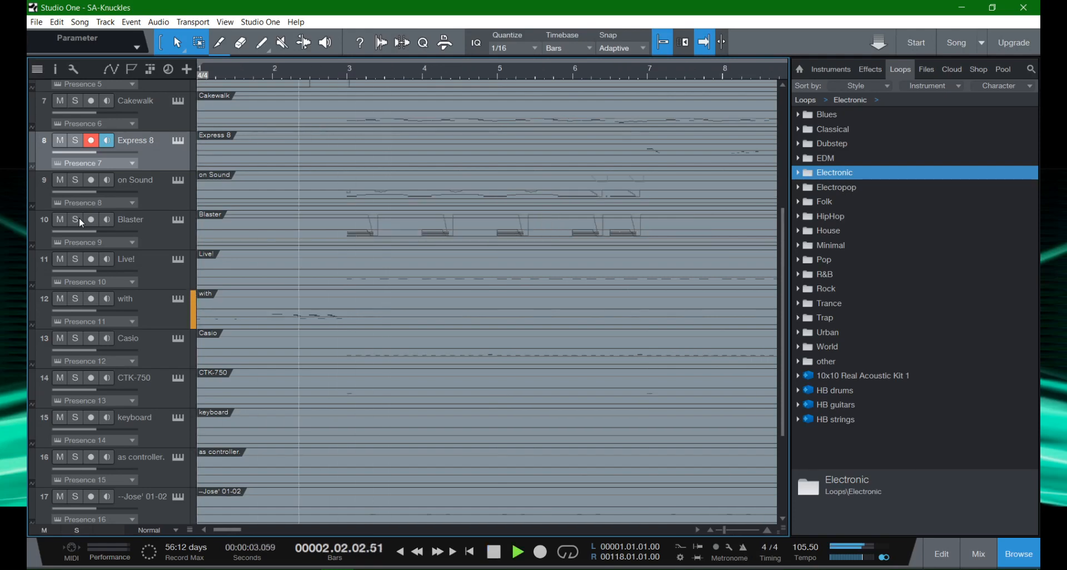
{"action": "key", "text": "w"}
{"action": "key", "text": "w"}
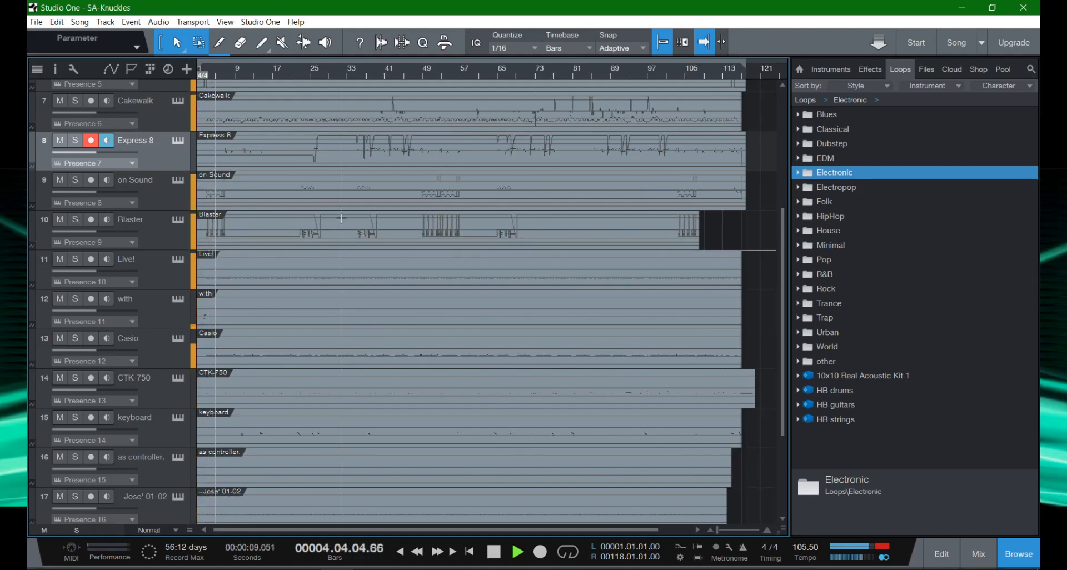
{"action": "key", "text": "space"}
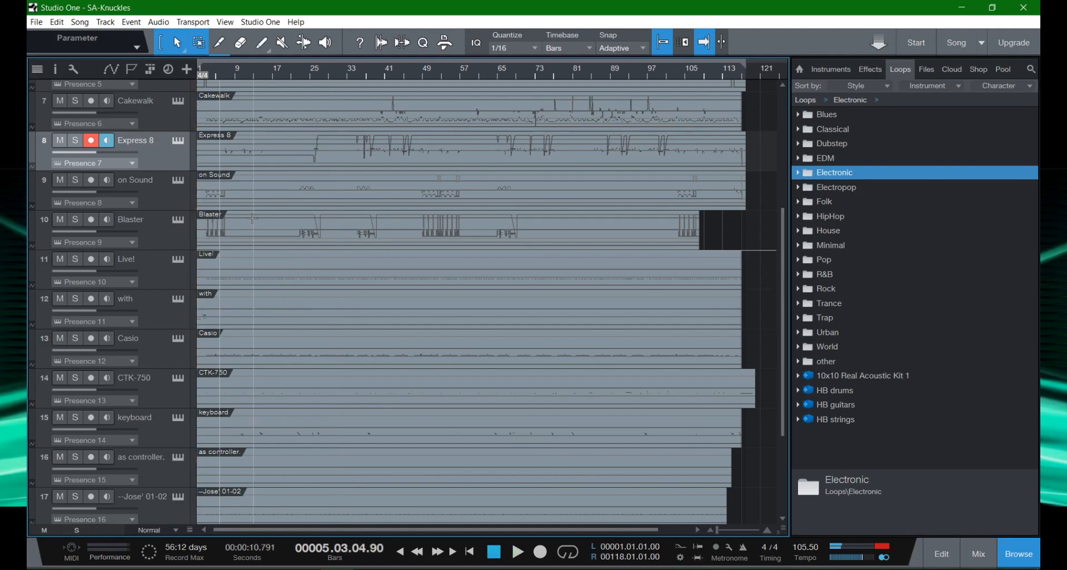
Solo track 2, "Unknown, and play it from the song's start and again from bar 5.
{"action": "scroll", "coordinate": [252, 218], "scroll_direction": "down", "scroll_amount": 4}
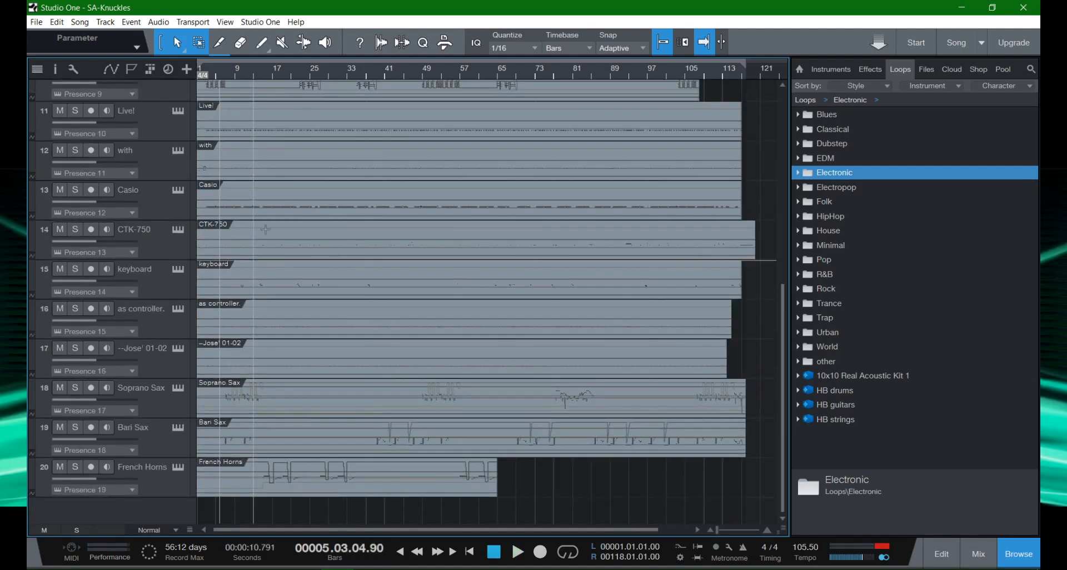
{"action": "scroll", "coordinate": [266, 310], "scroll_direction": "up", "scroll_amount": 2}
{"action": "scroll", "coordinate": [266, 311], "scroll_direction": "up", "scroll_amount": 10}
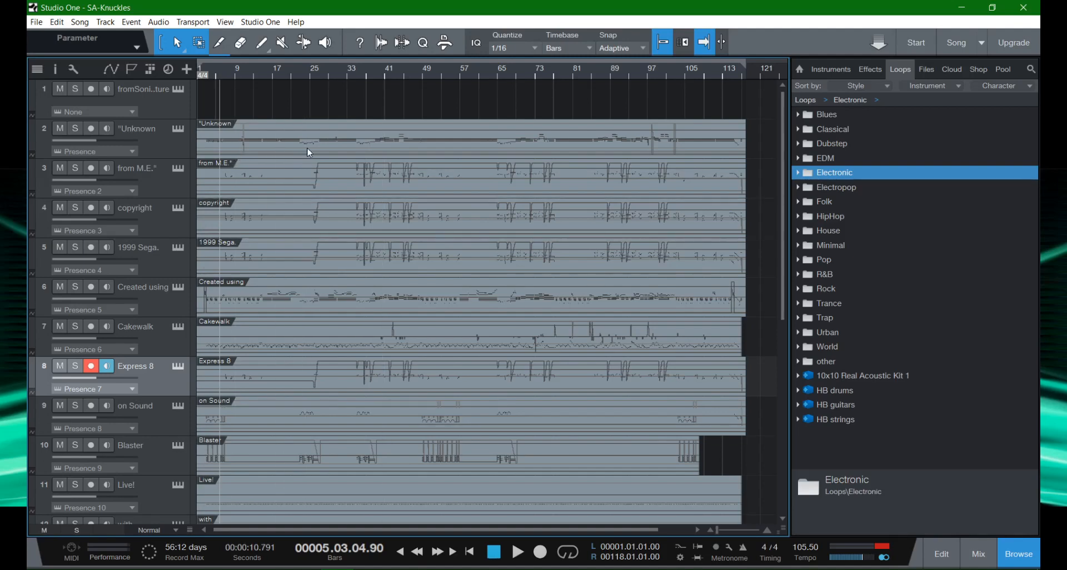
{"action": "left_click", "coordinate": [75, 129]}
{"action": "key", "text": "comma"}
{"action": "key", "text": "space"}
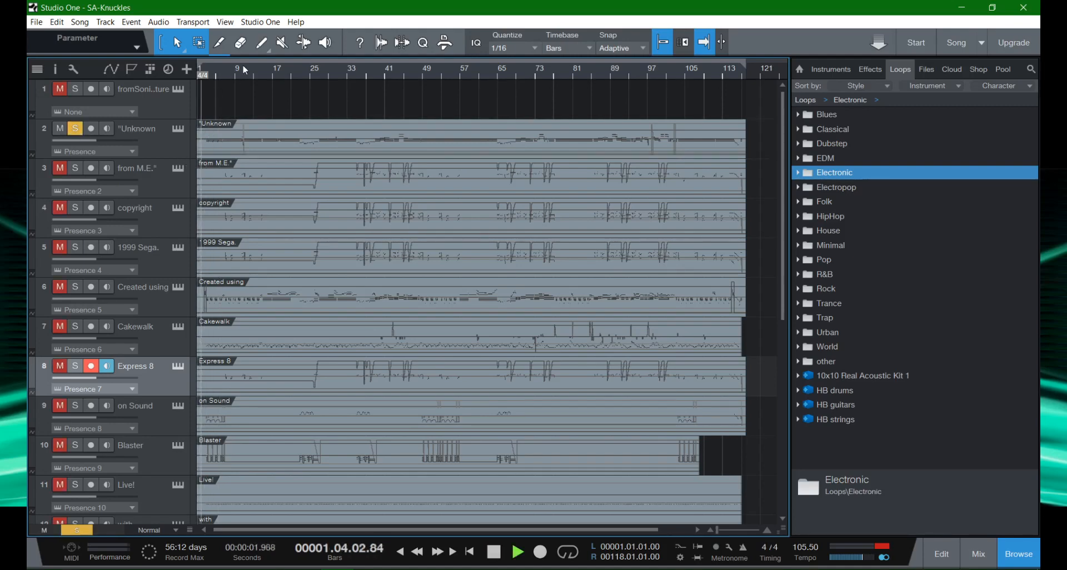
{"action": "key", "text": "space"}
{"action": "left_click", "coordinate": [215, 75]}
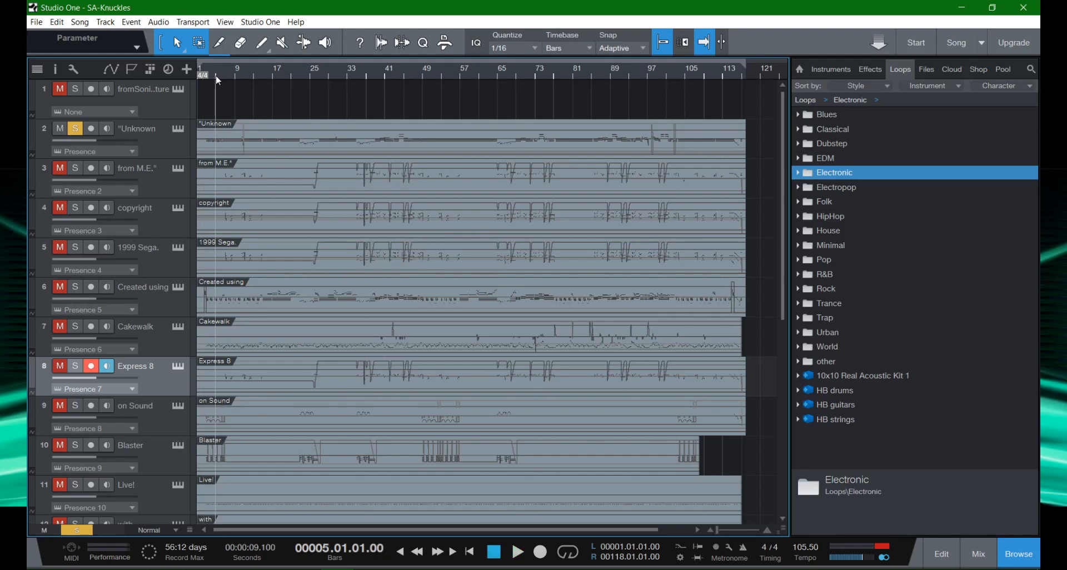
{"action": "key", "text": "space"}
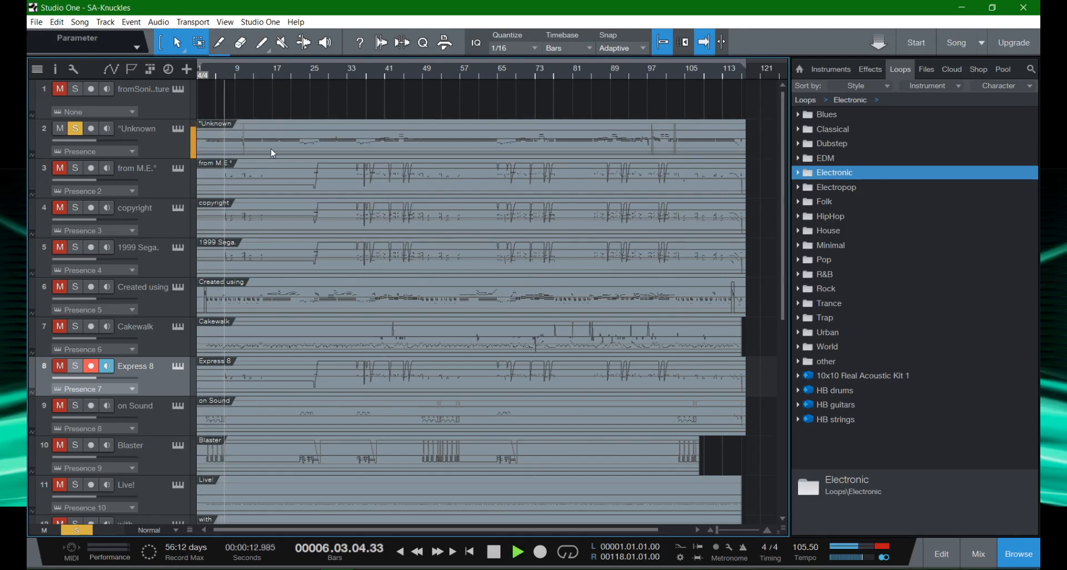
Restart playback from the song's start, open the "Unknown part in the note editor, and stop playback.
{"action": "key", "text": "e"}
{"action": "key", "text": "e"}
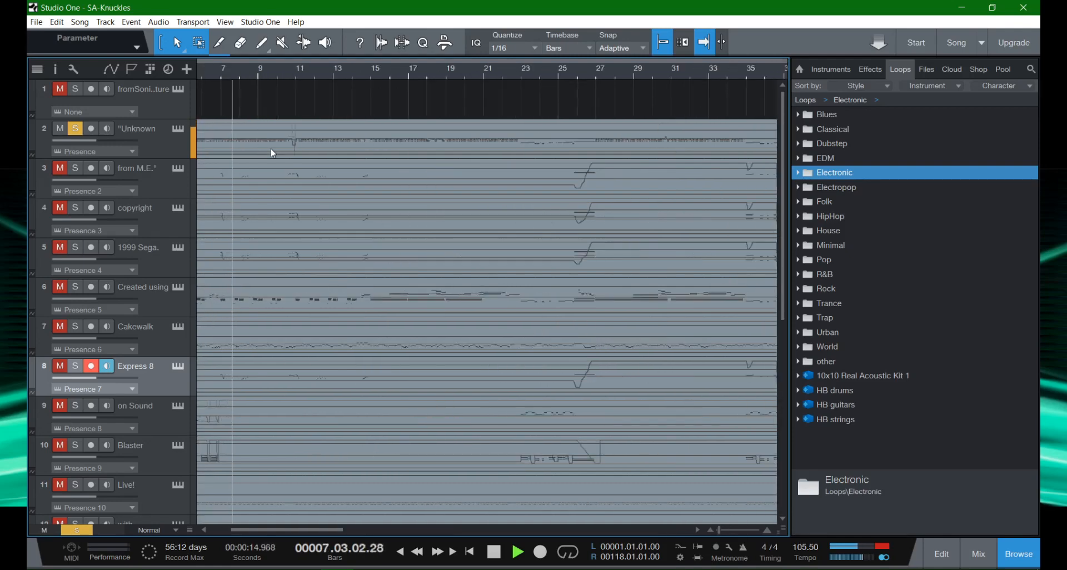
{"action": "key", "text": "comma"}
{"action": "left_click", "coordinate": [248, 148]}
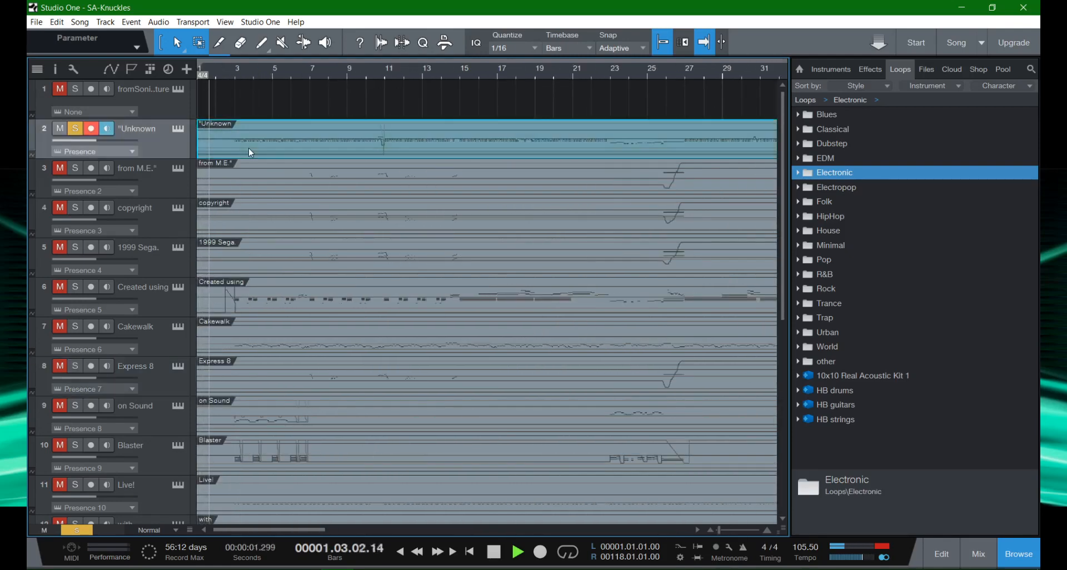
{"action": "double_click", "coordinate": [249, 147]}
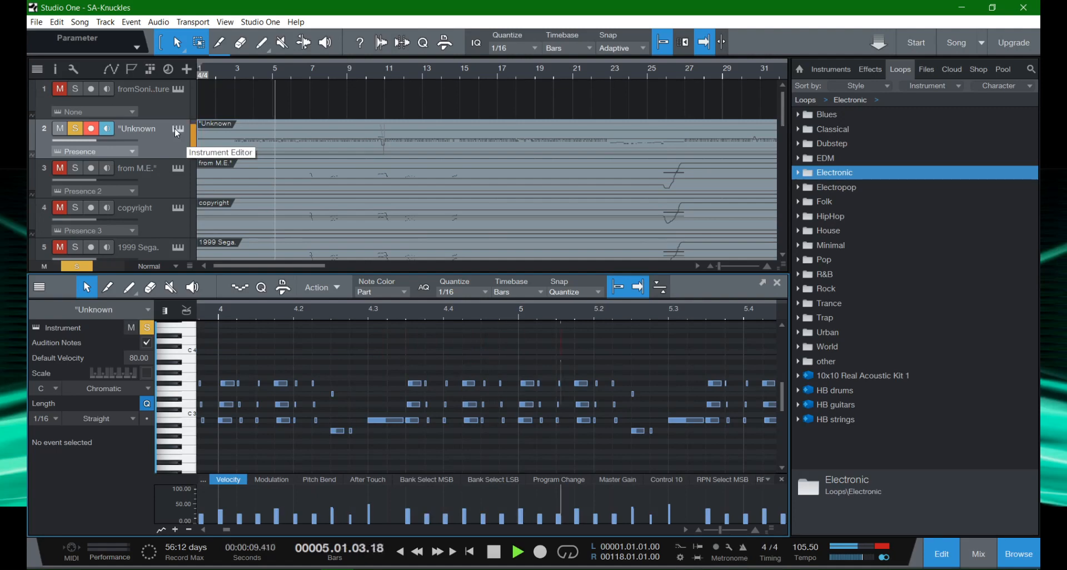
{"action": "key", "text": "space"}
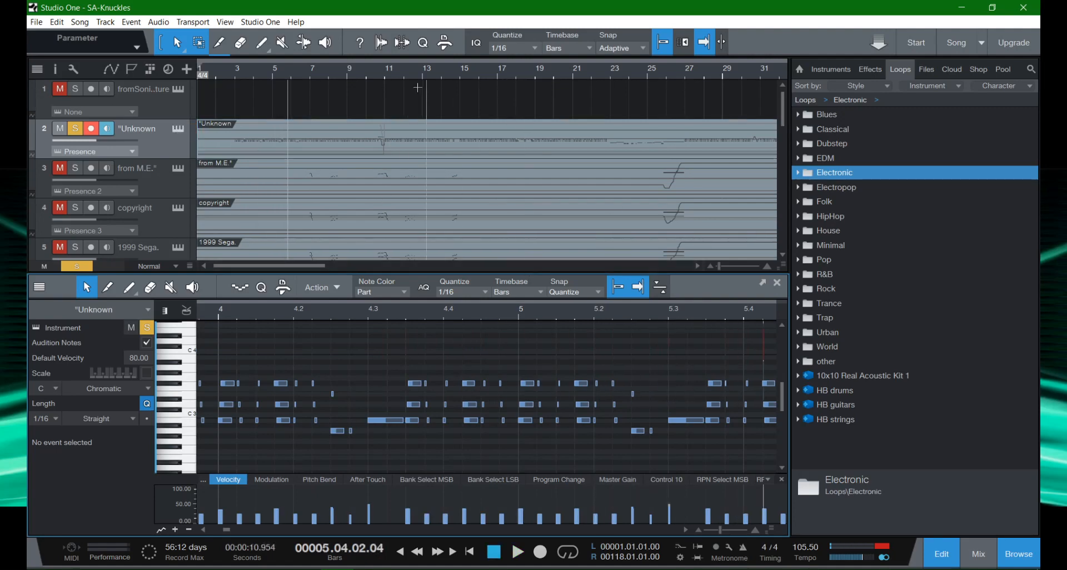
View the Presence instrument of the "Unknown track, its options and the instruments assignable to the track, and close its window.
{"action": "left_click", "coordinate": [178, 129]}
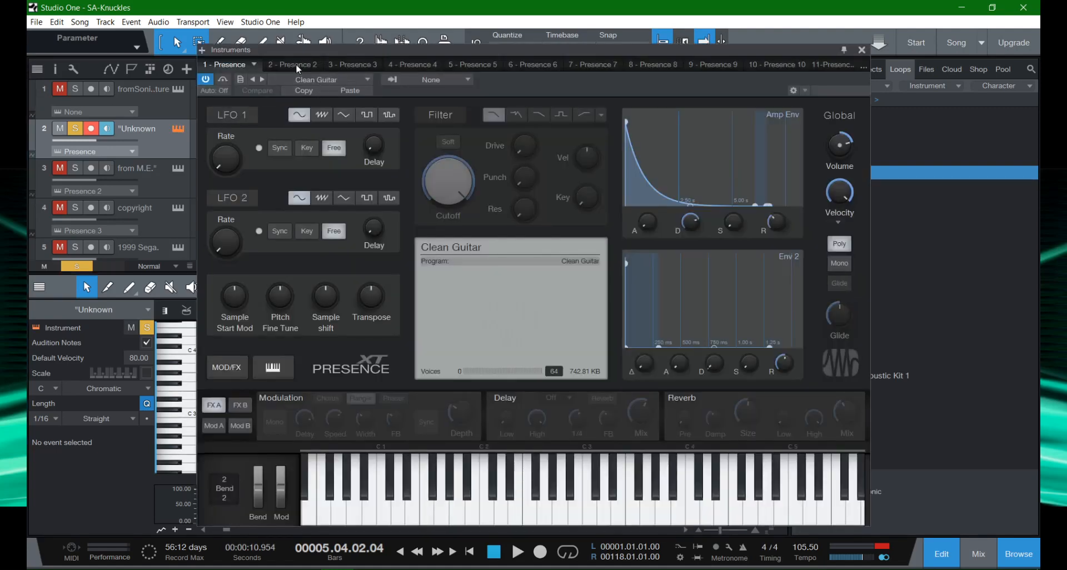
{"action": "left_click", "coordinate": [255, 65]}
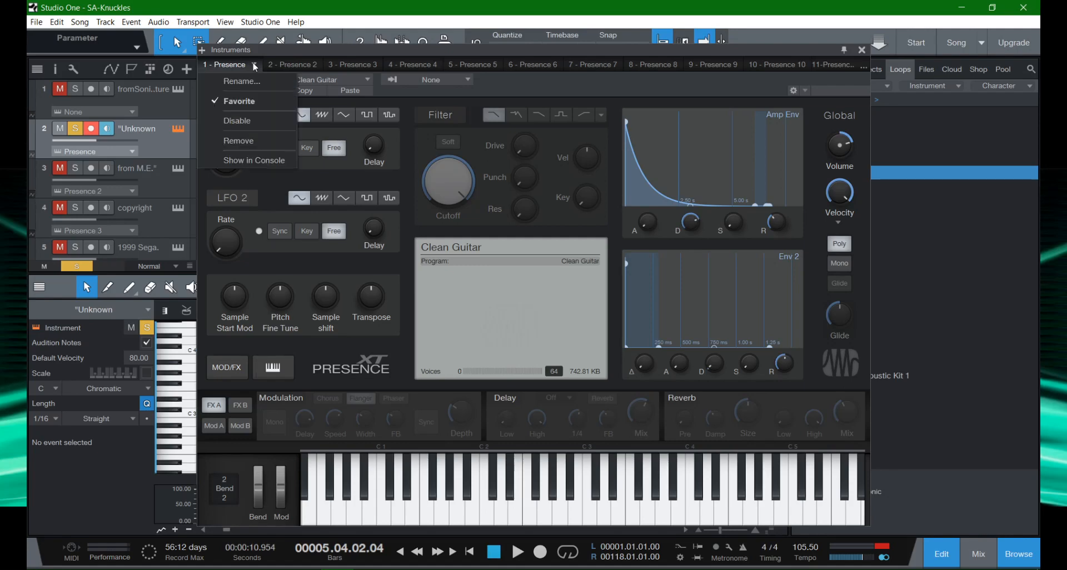
{"action": "left_click", "coordinate": [255, 66]}
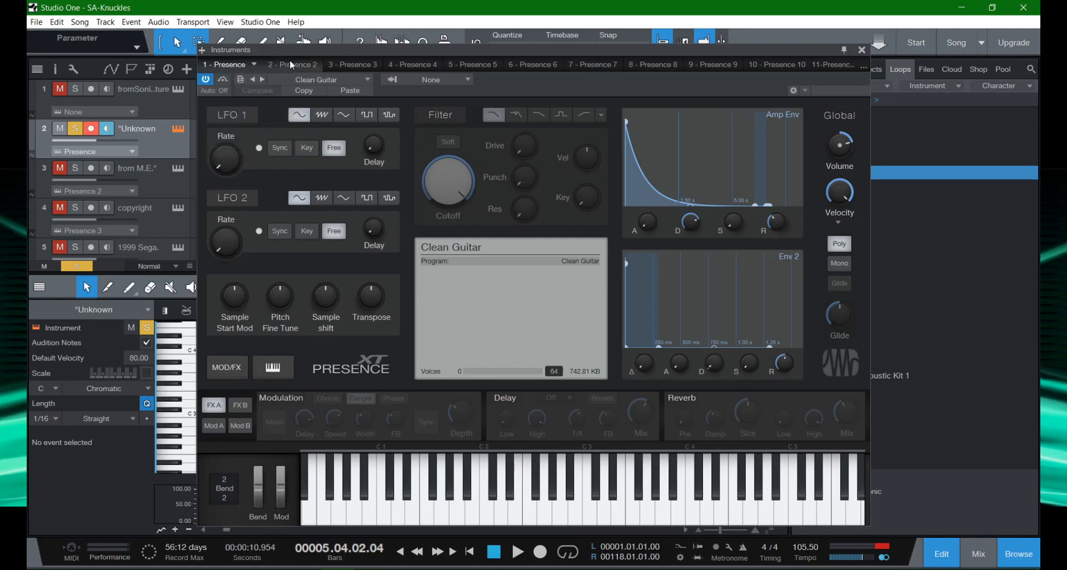
{"action": "left_click", "coordinate": [256, 66]}
{"action": "left_click", "coordinate": [237, 87]}
{"action": "left_click", "coordinate": [118, 149]}
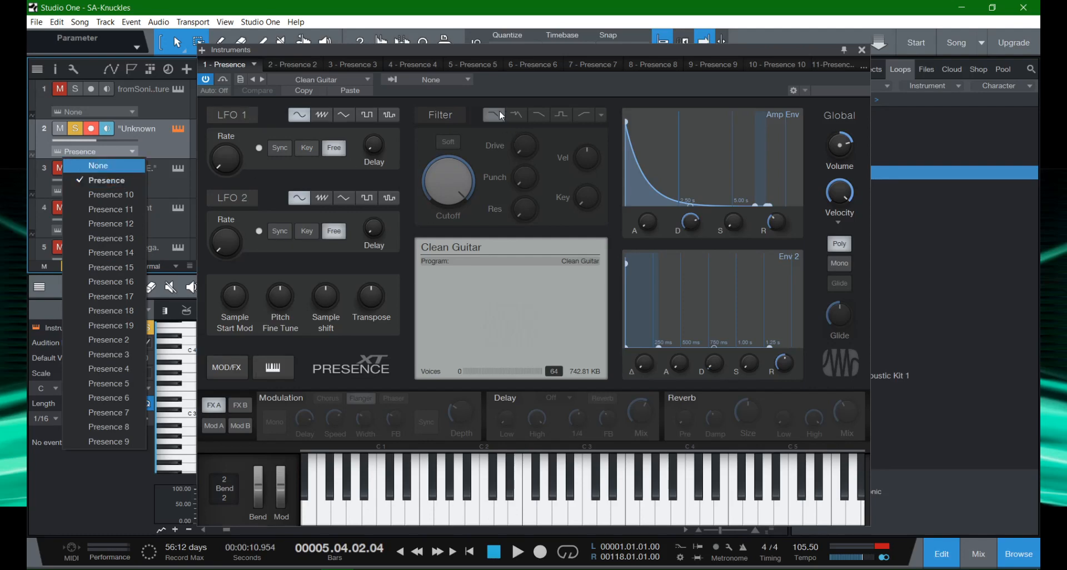
{"action": "left_click", "coordinate": [513, 100]}
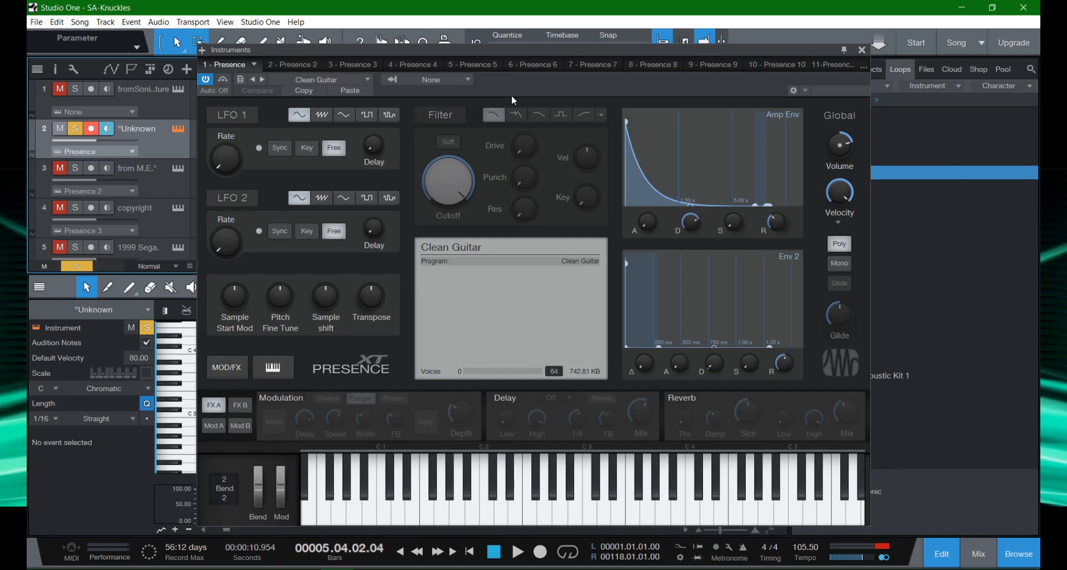
{"action": "left_click", "coordinate": [859, 49]}
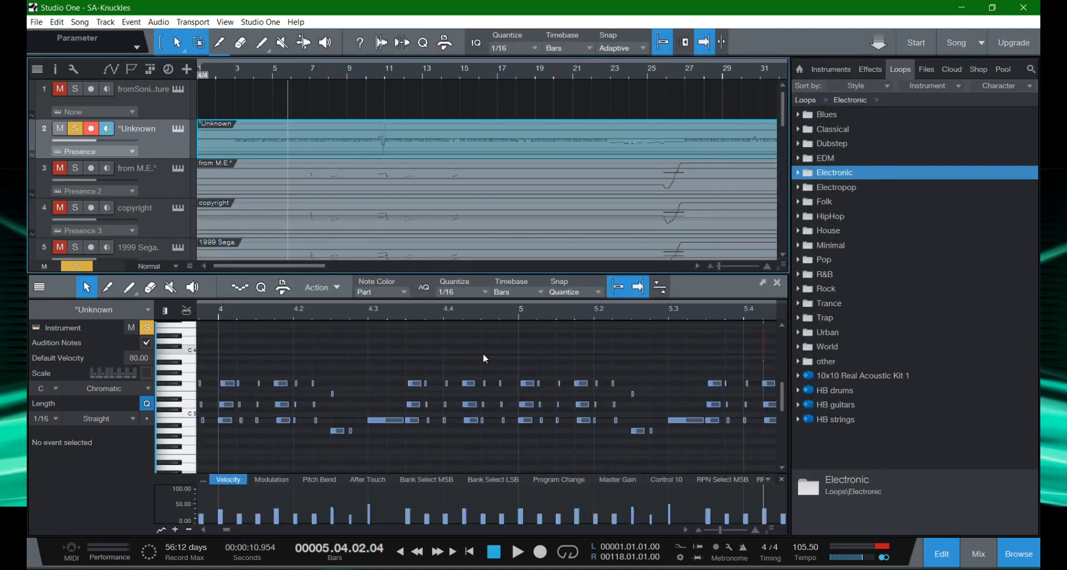
Replace the note editor with the mixing console and bring its last instrument channels, up to French Horns, into view.
{"action": "key", "text": "F2"}
{"action": "key", "text": "F3"}
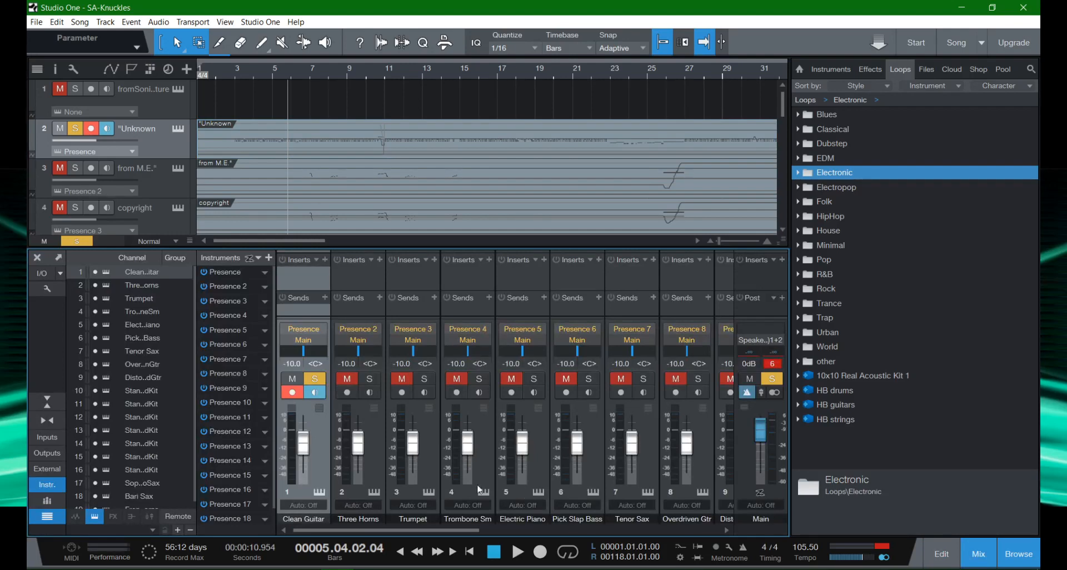
{"action": "left_click_drag", "start_coordinate": [476, 535], "coordinate": [749, 530]}
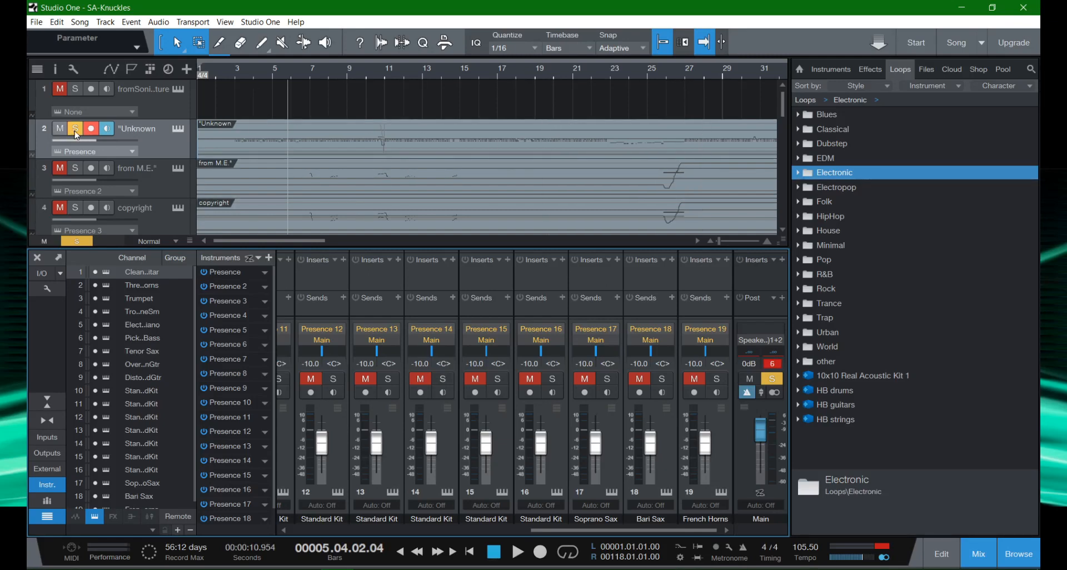
Reopen the Presence instrument of the "Unknown track and start playback while its window is shown.
{"action": "left_click", "coordinate": [179, 130]}
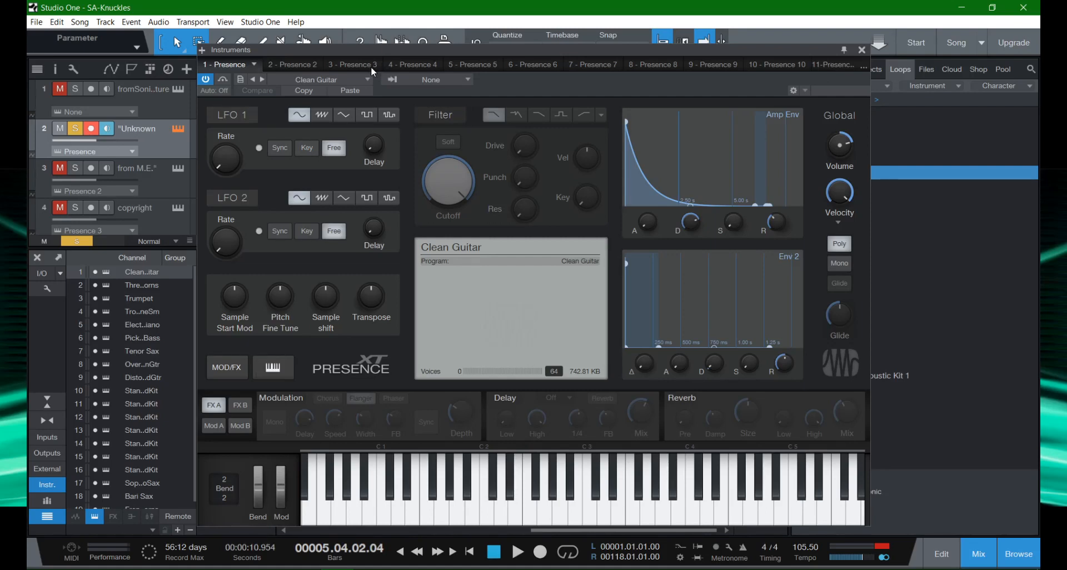
{"action": "key", "text": "space"}
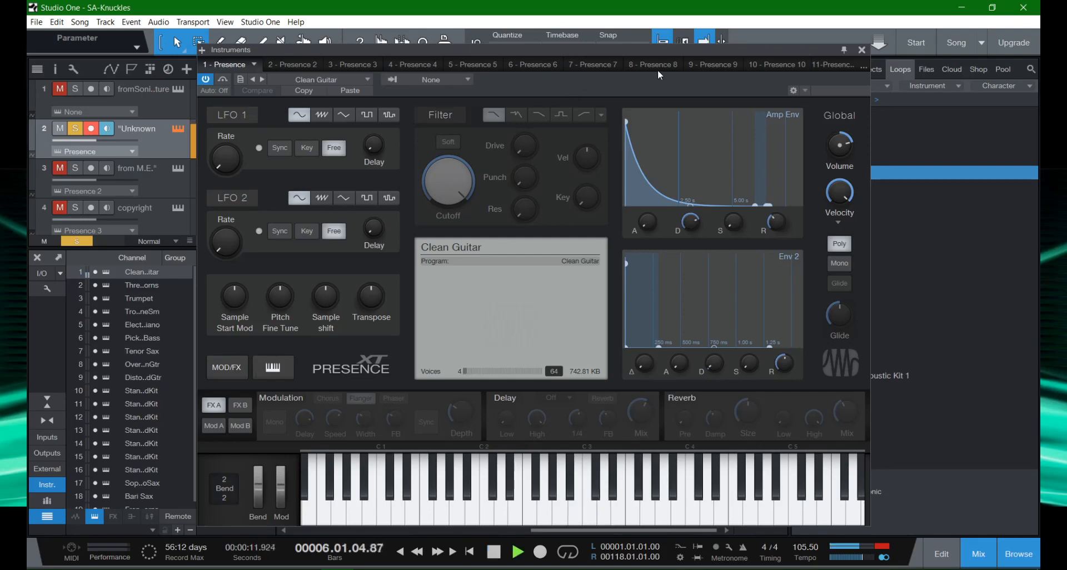
Stop playback and look once more at the Presence instrument of the "Unknown track, closing its window.
{"action": "left_click", "coordinate": [862, 50]}
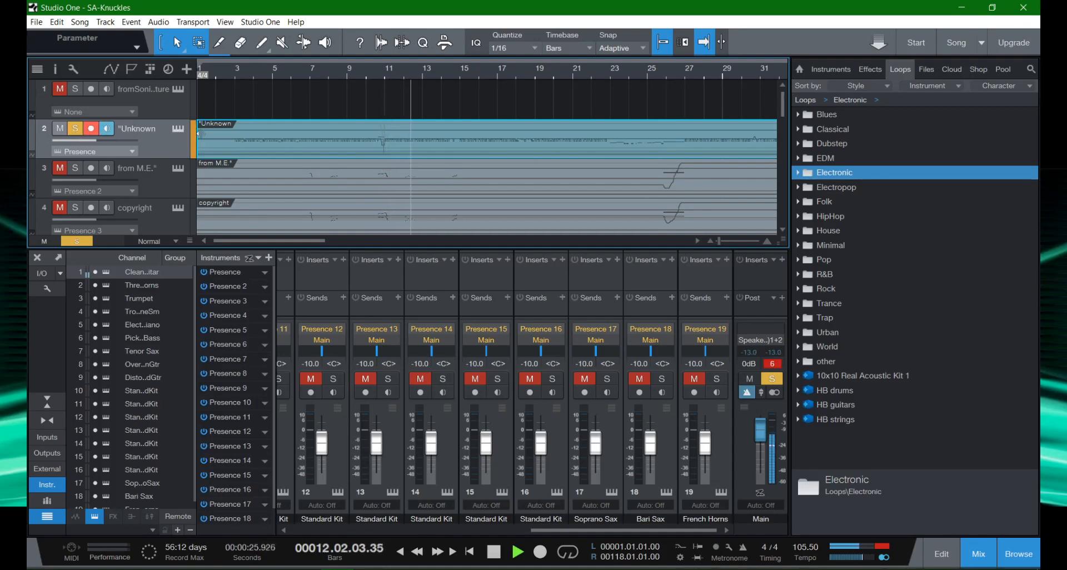
{"action": "key", "text": "space"}
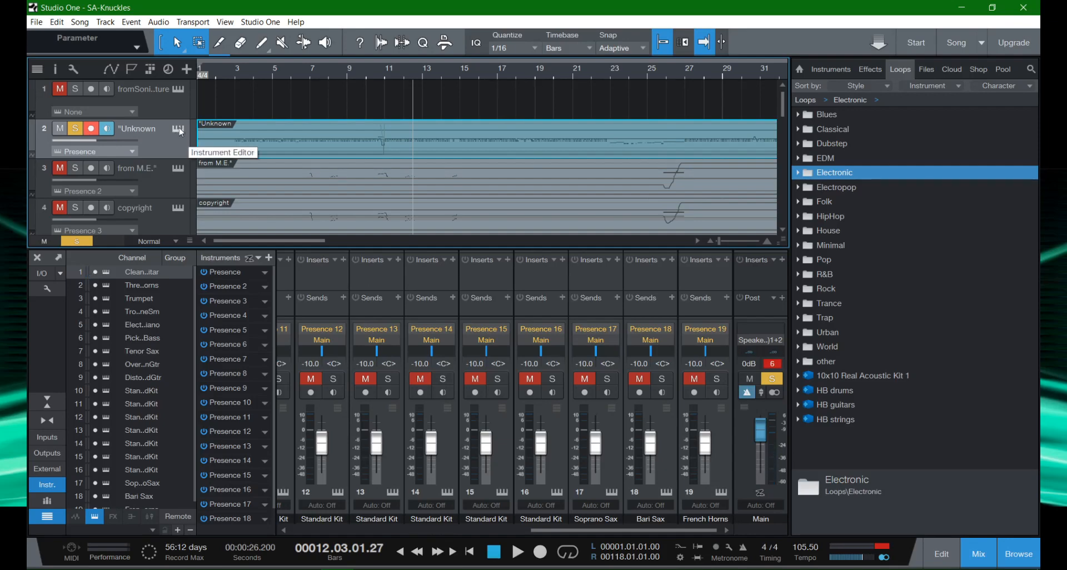
{"action": "left_click", "coordinate": [178, 128]}
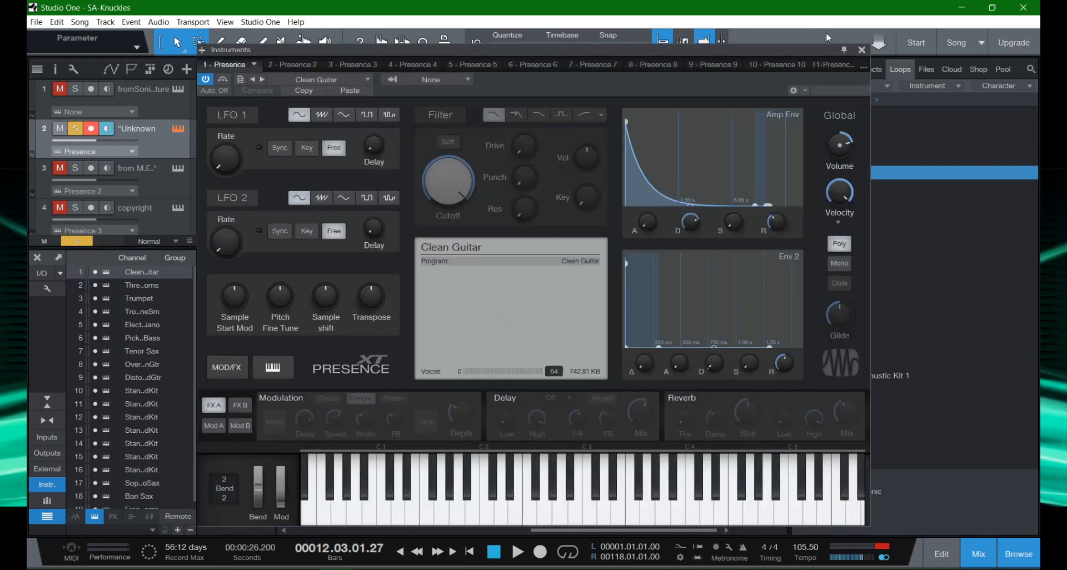
{"action": "left_click", "coordinate": [862, 49]}
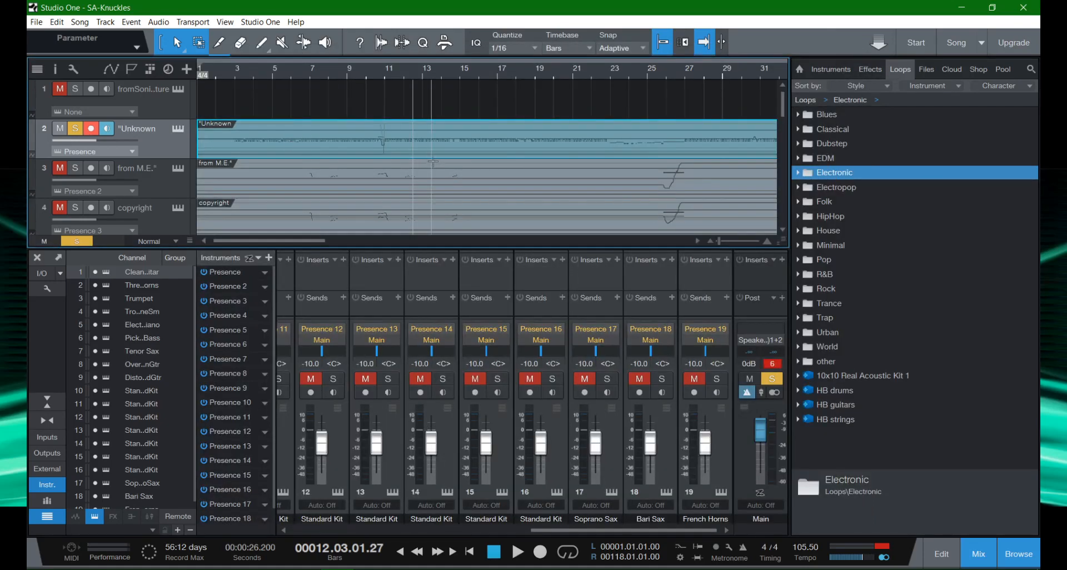
Hide the mixing console, open the first track's name to read it in full, and select tracks 2 to 5 one after another.
{"action": "key", "text": "F3"}
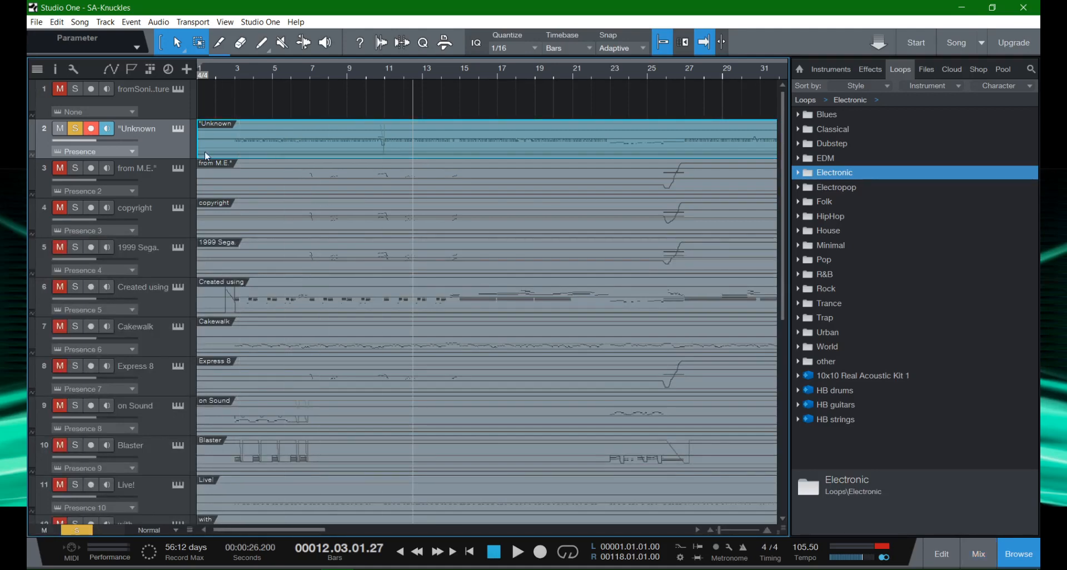
{"action": "left_click", "coordinate": [136, 88]}
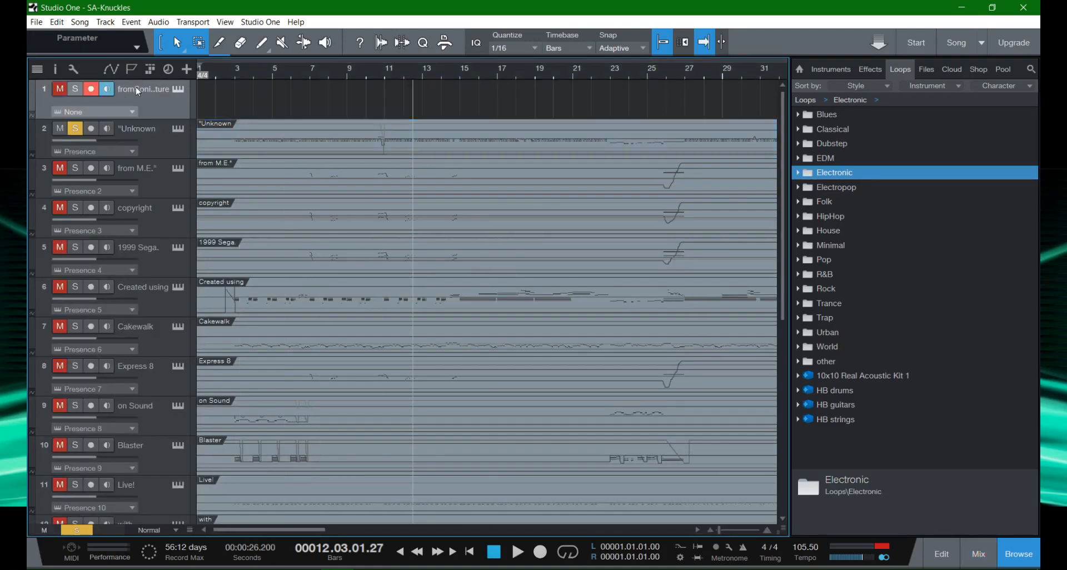
{"action": "double_click", "coordinate": [136, 86]}
{"action": "key", "text": "Home"}
{"action": "key", "text": "Return"}
{"action": "left_click", "coordinate": [150, 144]}
{"action": "left_click", "coordinate": [149, 180]}
{"action": "left_click", "coordinate": [157, 219]}
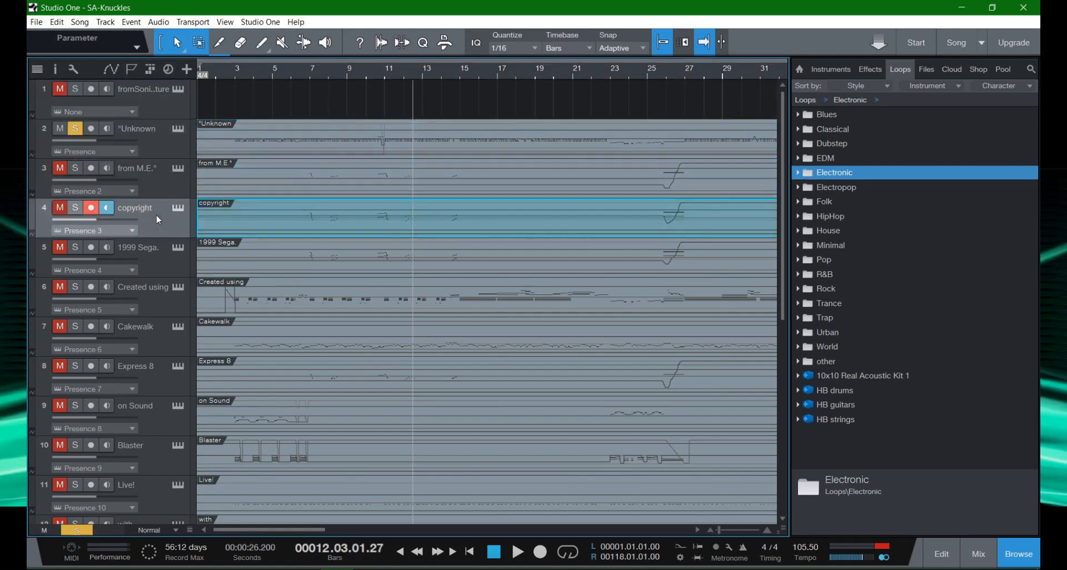
{"action": "left_click", "coordinate": [150, 256]}
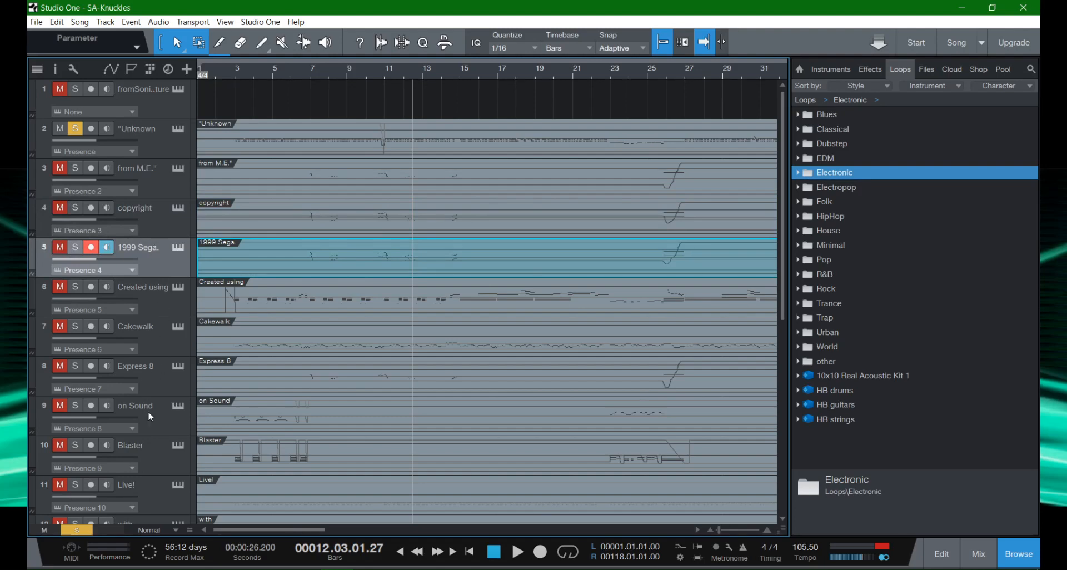
Read the names of the remaining tracks down to French Horns, selecting tracks 17 to 20 in turn.
{"action": "scroll", "coordinate": [149, 415], "scroll_direction": "down", "scroll_amount": 3}
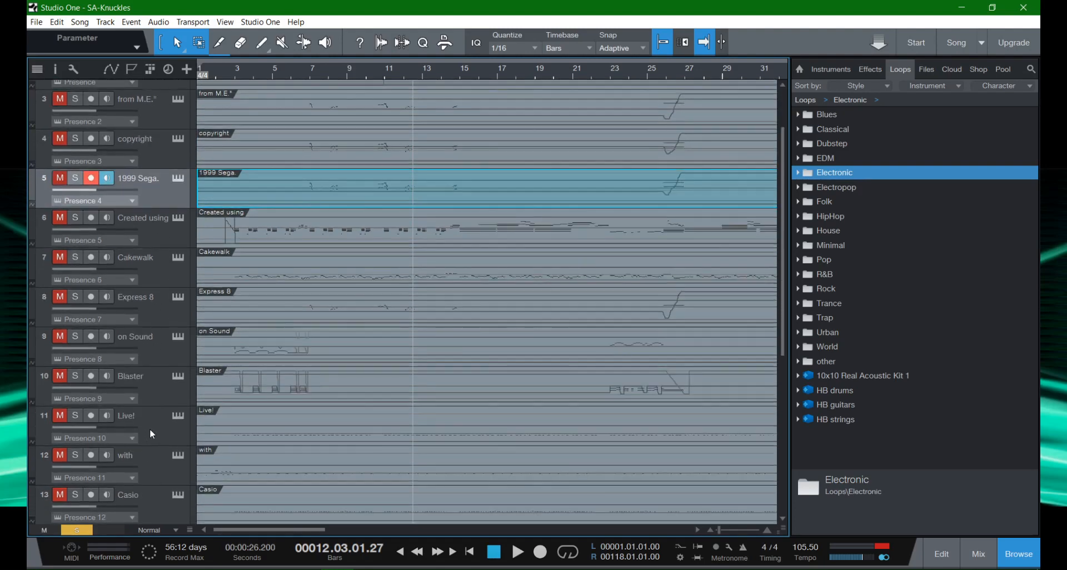
{"action": "scroll", "coordinate": [150, 422], "scroll_direction": "down", "scroll_amount": 5}
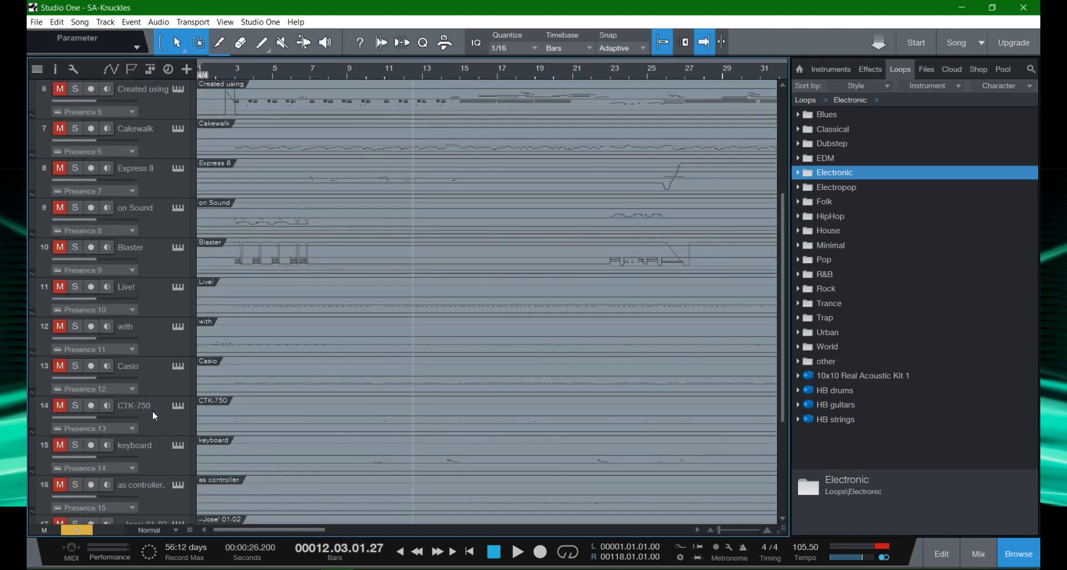
{"action": "scroll", "coordinate": [153, 412], "scroll_direction": "down", "scroll_amount": 2}
{"action": "scroll", "coordinate": [154, 415], "scroll_direction": "down", "scroll_amount": 1}
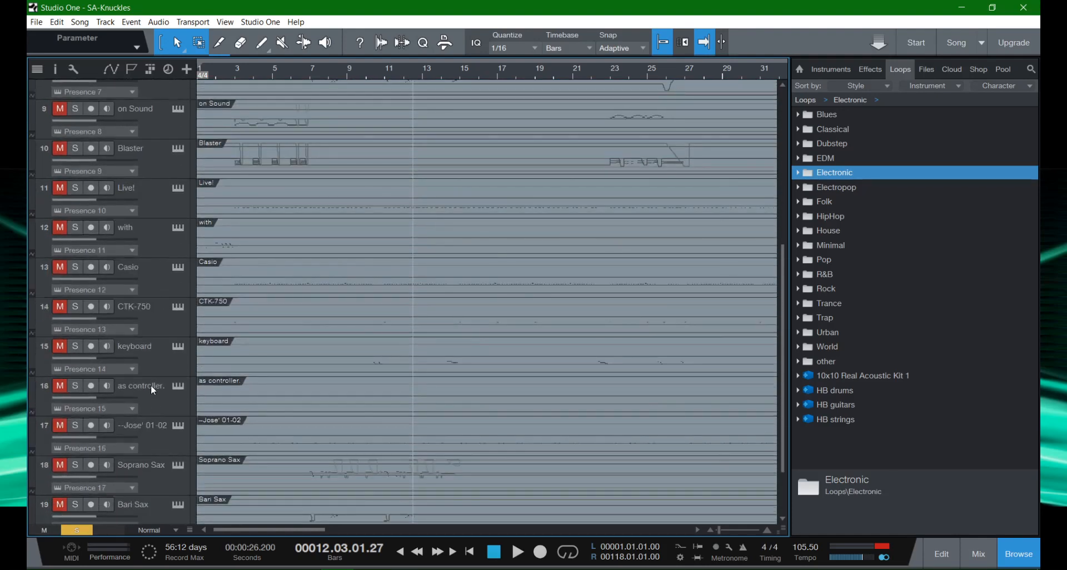
{"action": "scroll", "coordinate": [151, 385], "scroll_direction": "down", "scroll_amount": 1}
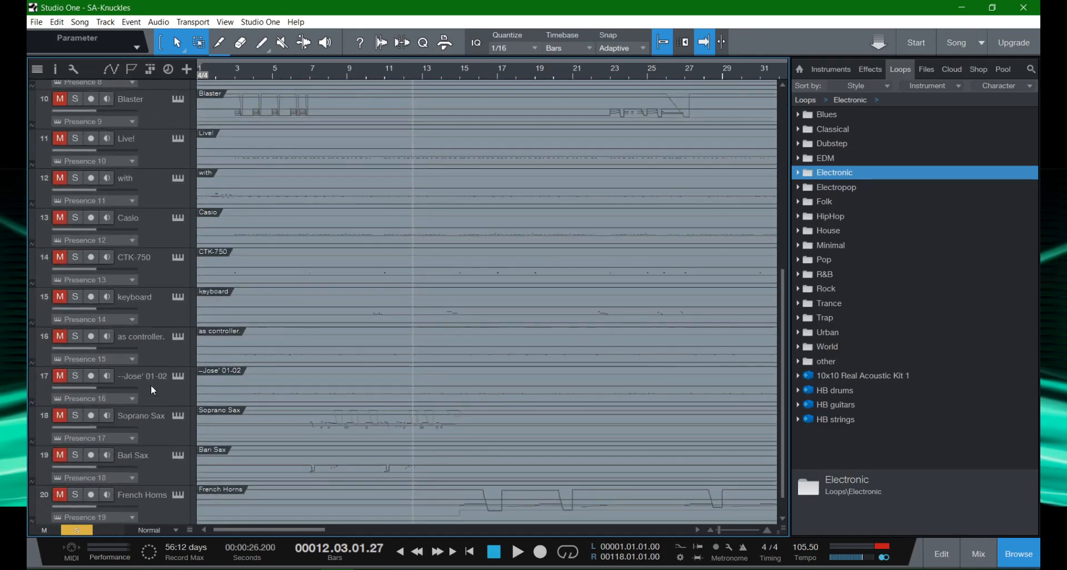
{"action": "left_click", "coordinate": [141, 377]}
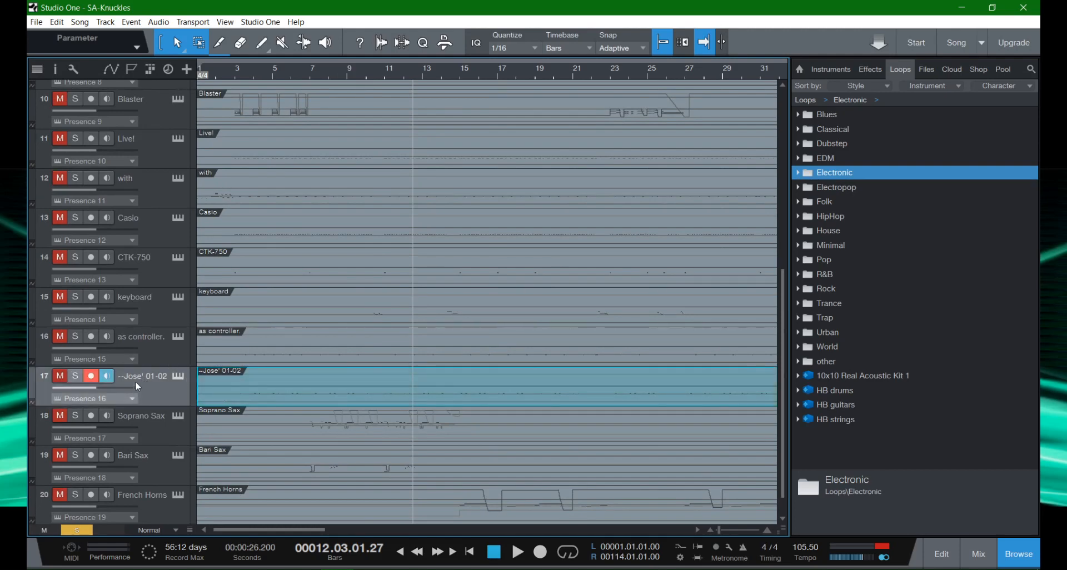
{"action": "scroll", "coordinate": [169, 376], "scroll_direction": "down", "scroll_amount": 1}
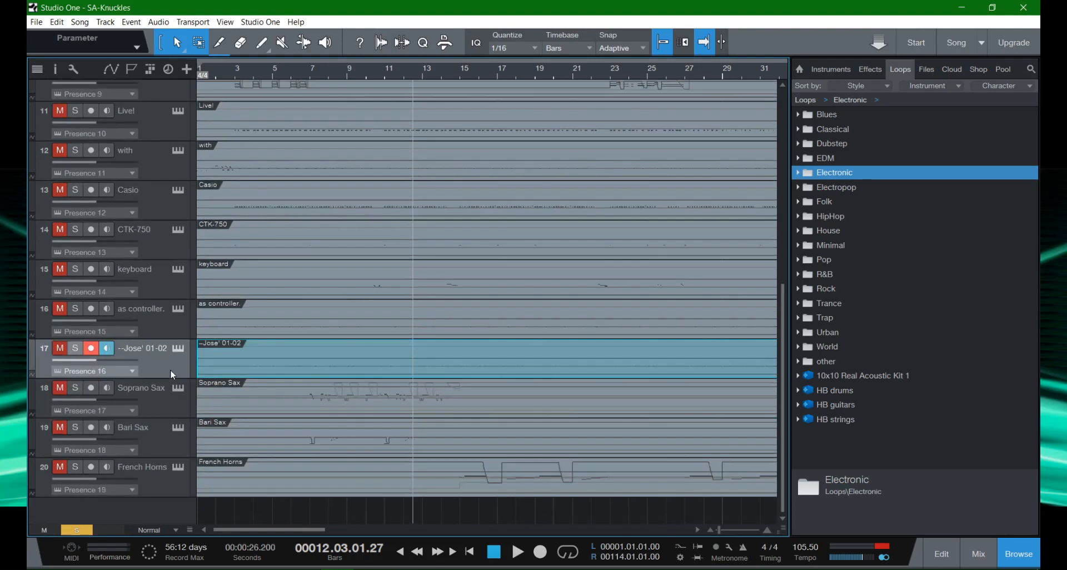
{"action": "left_click", "coordinate": [157, 411]}
{"action": "left_click", "coordinate": [163, 437]}
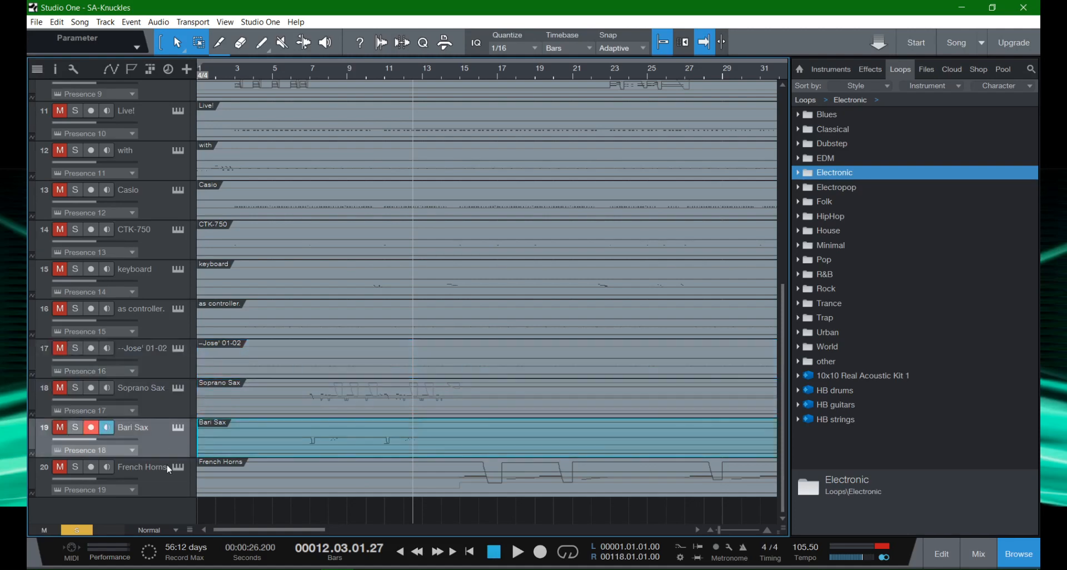
{"action": "left_click", "coordinate": [158, 485]}
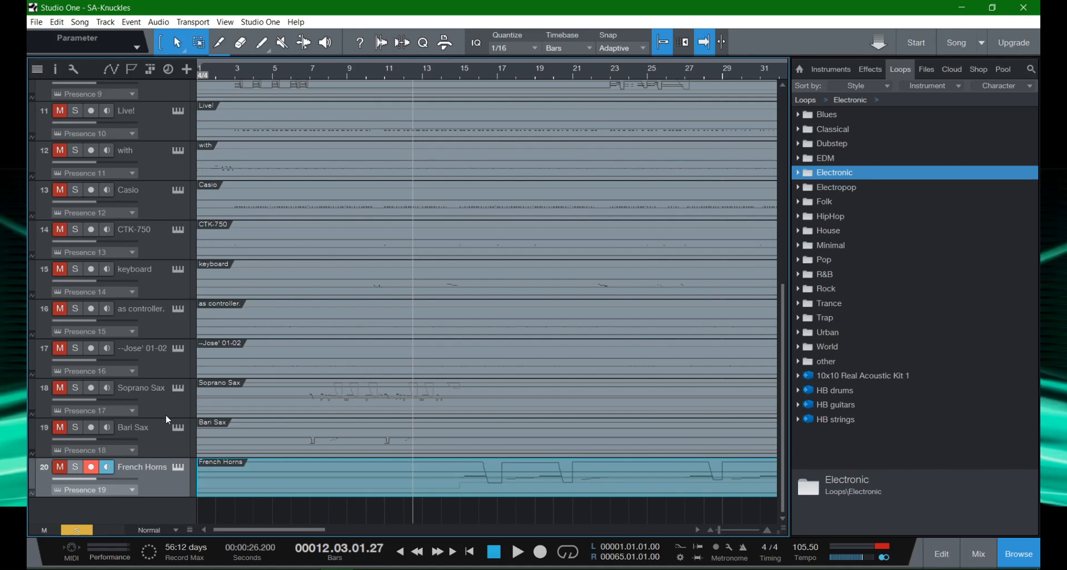
Look over the whole track list, remove the French Horns track, and undo its removal.
{"action": "scroll", "coordinate": [172, 409], "scroll_direction": "up", "scroll_amount": 5}
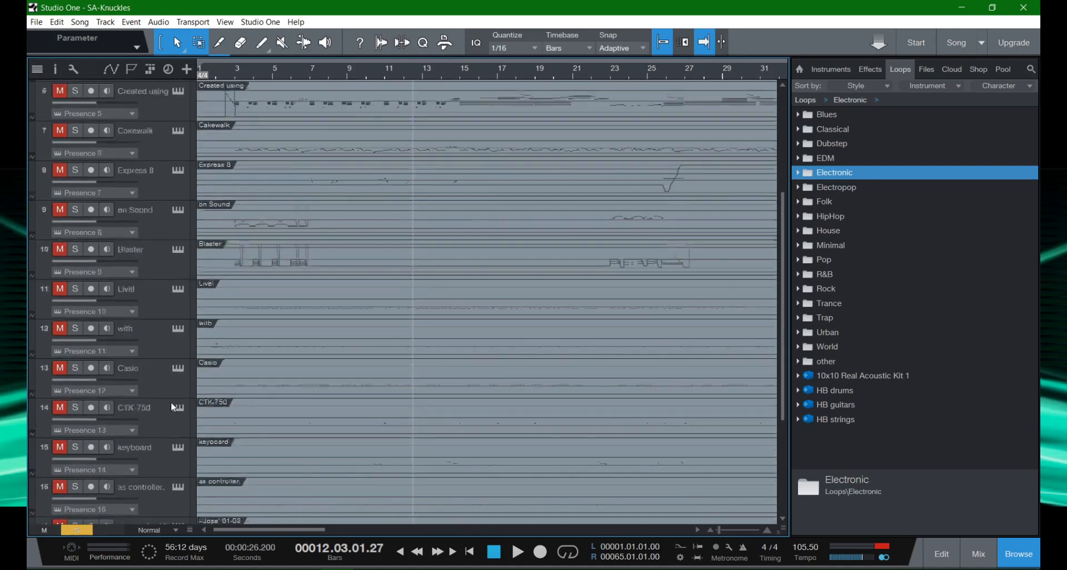
{"action": "scroll", "coordinate": [171, 401], "scroll_direction": "up", "scroll_amount": 5}
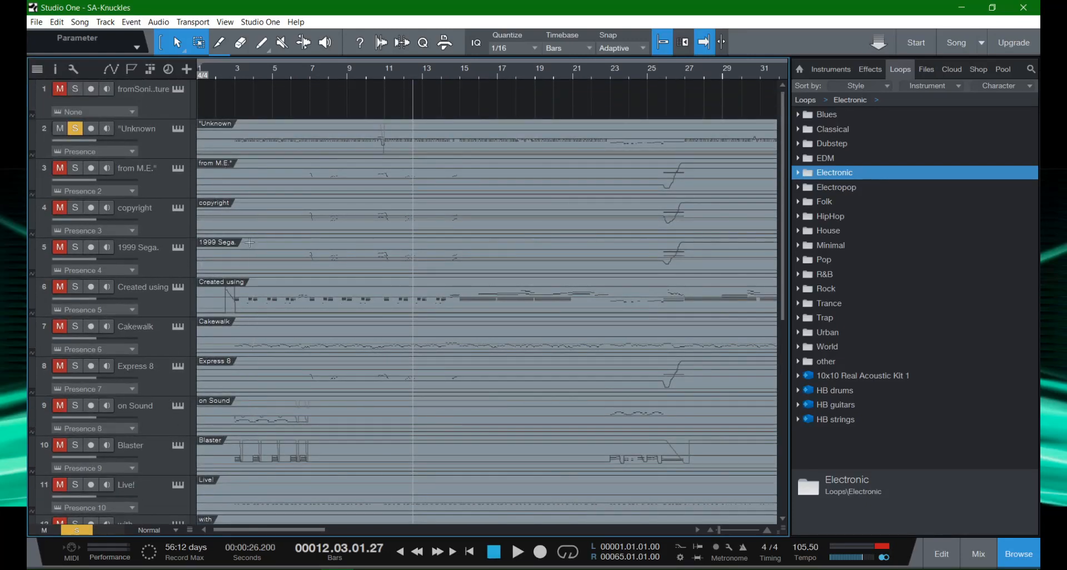
{"action": "scroll", "coordinate": [288, 244], "scroll_direction": "down", "scroll_amount": 9}
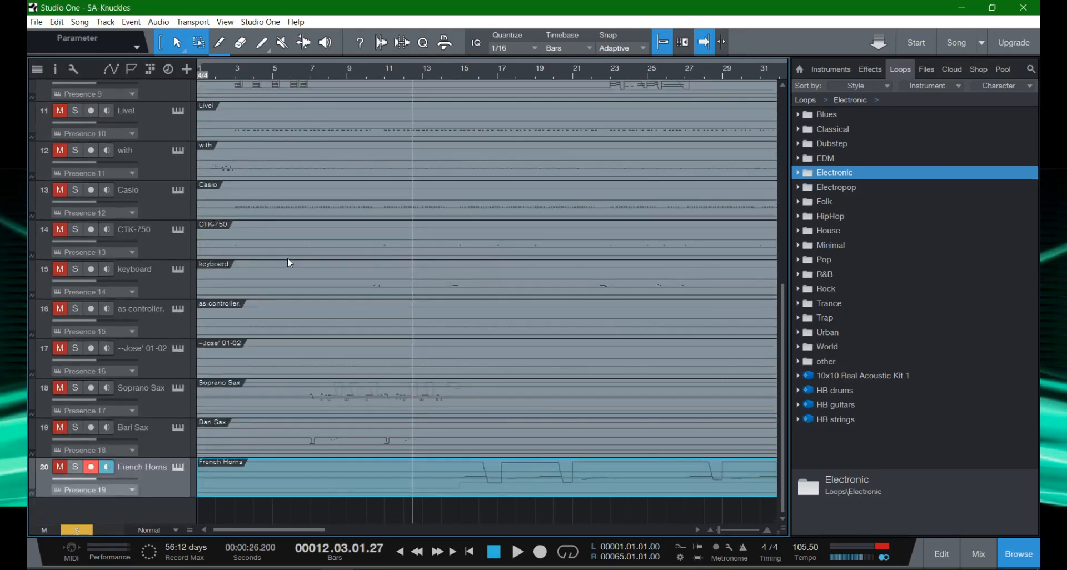
{"action": "scroll", "coordinate": [288, 258], "scroll_direction": "up", "scroll_amount": 1}
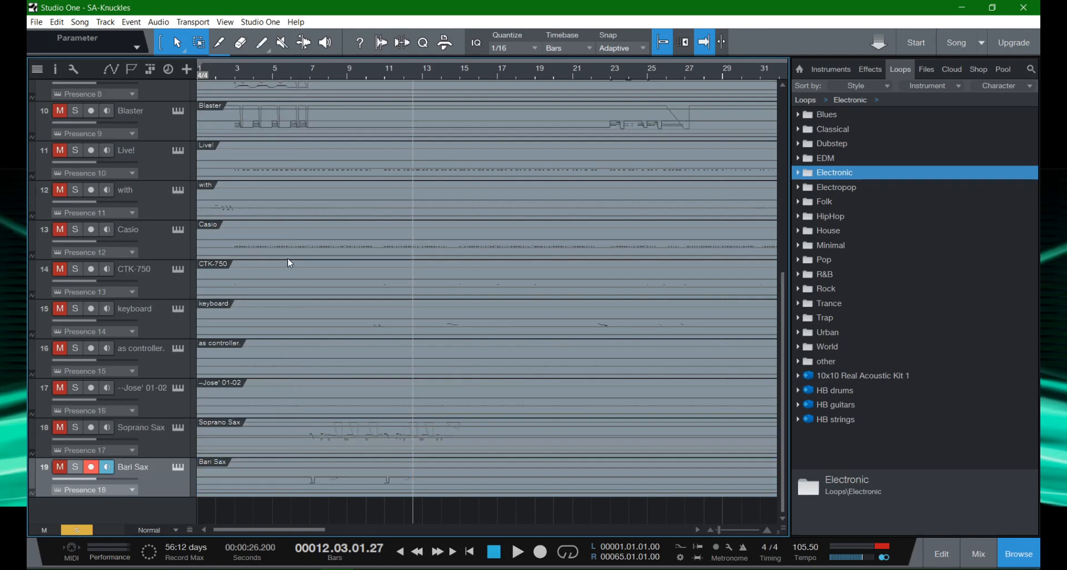
{"action": "key", "text": "ctrl+z"}
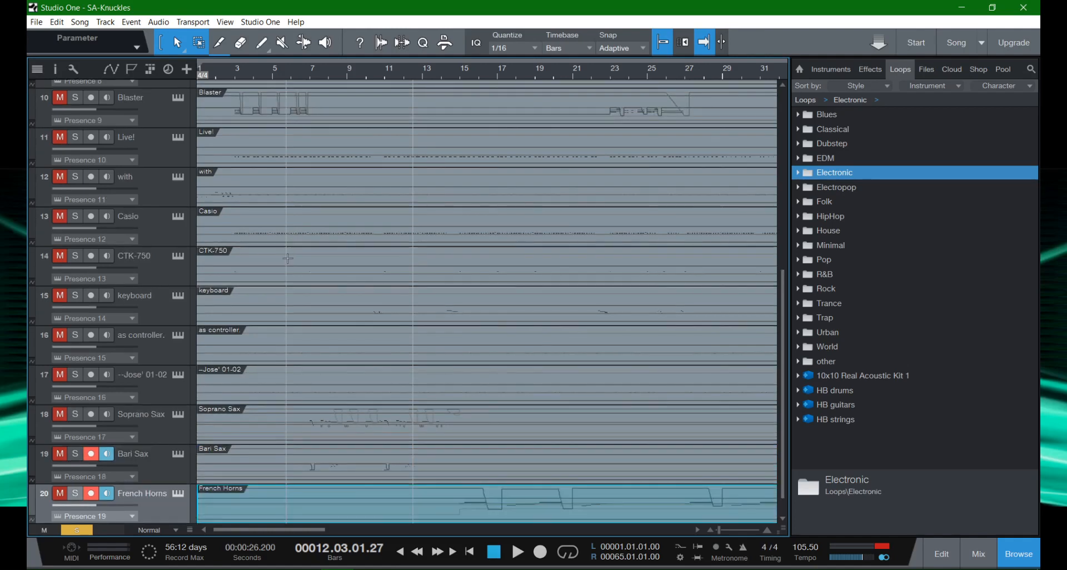
Add one mono audio track named This thing, with Input L as its input and Main as its output.
{"action": "key", "text": "t"}
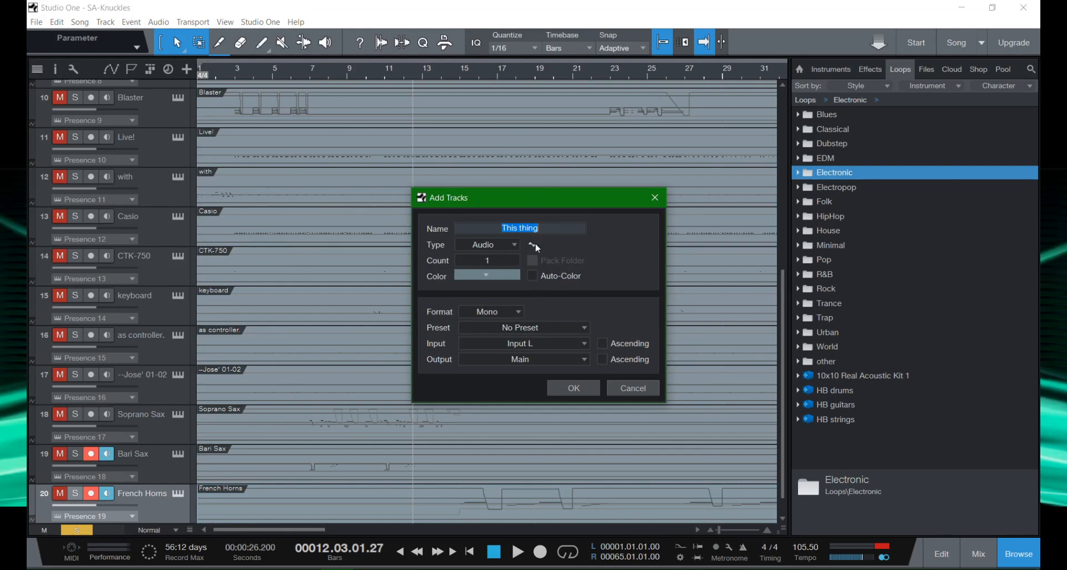
{"action": "left_click", "coordinate": [544, 227]}
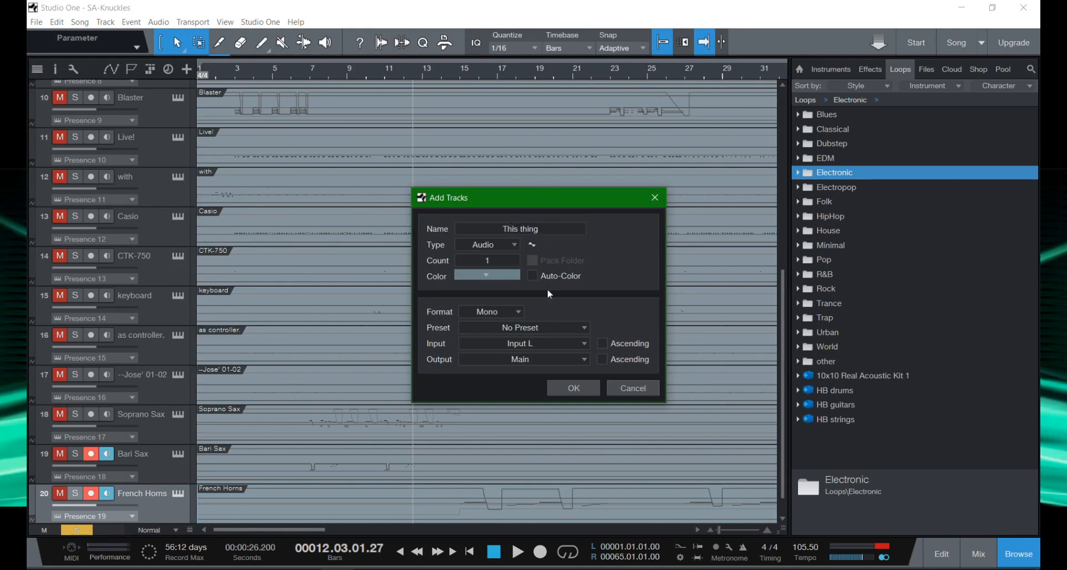
{"action": "left_click", "coordinate": [589, 392]}
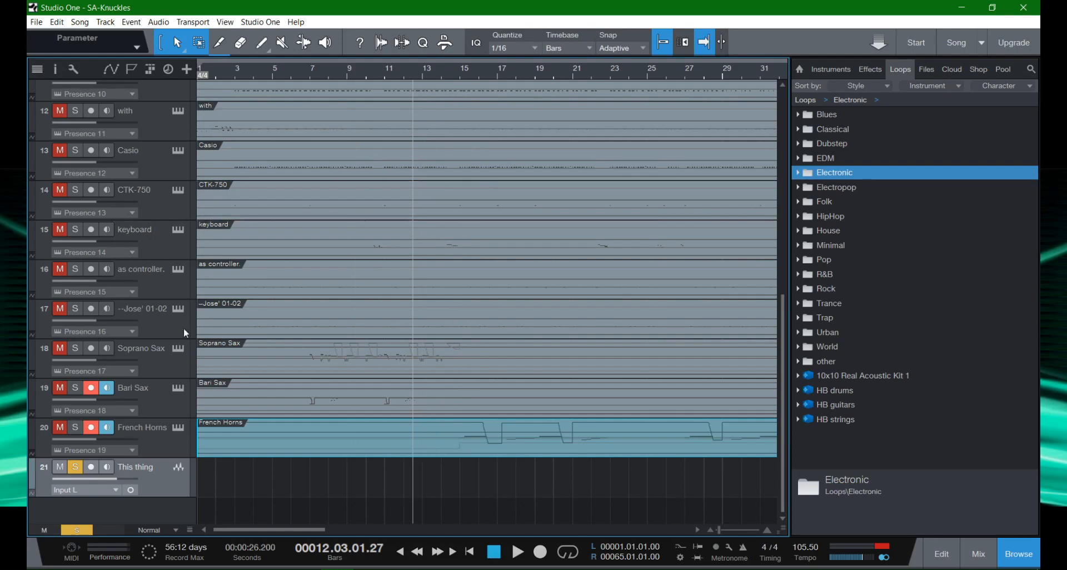
Toggle mute and solo on the This thing track and remove the track from the song.
{"action": "left_click", "coordinate": [62, 469]}
{"action": "left_click", "coordinate": [72, 468]}
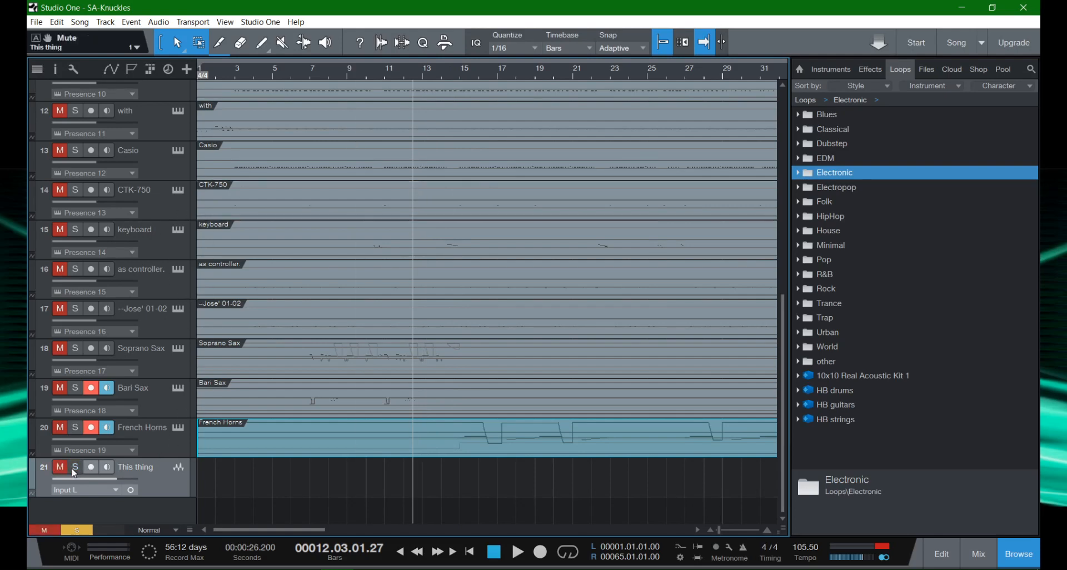
{"action": "left_click", "coordinate": [72, 469]}
{"action": "left_click", "coordinate": [74, 470]}
{"action": "key", "text": "shift+t"}
View the Presence 2 instrument of the from M.E." track and the Presence 4 instrument, and close their window.
{"action": "scroll", "coordinate": [332, 378], "scroll_direction": "up", "scroll_amount": 5}
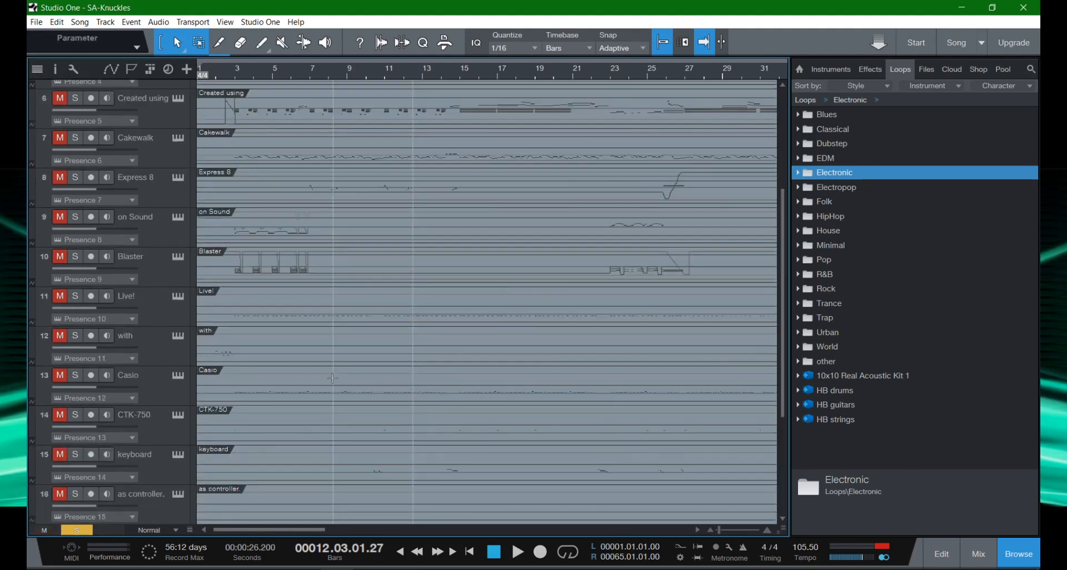
{"action": "scroll", "coordinate": [332, 379], "scroll_direction": "up", "scroll_amount": 2}
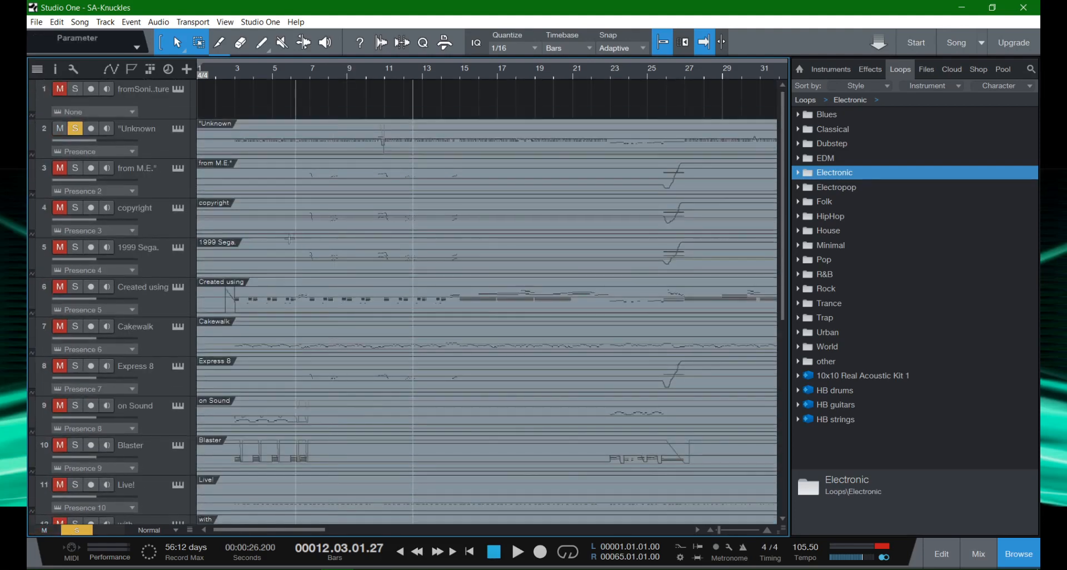
{"action": "left_click", "coordinate": [179, 169]}
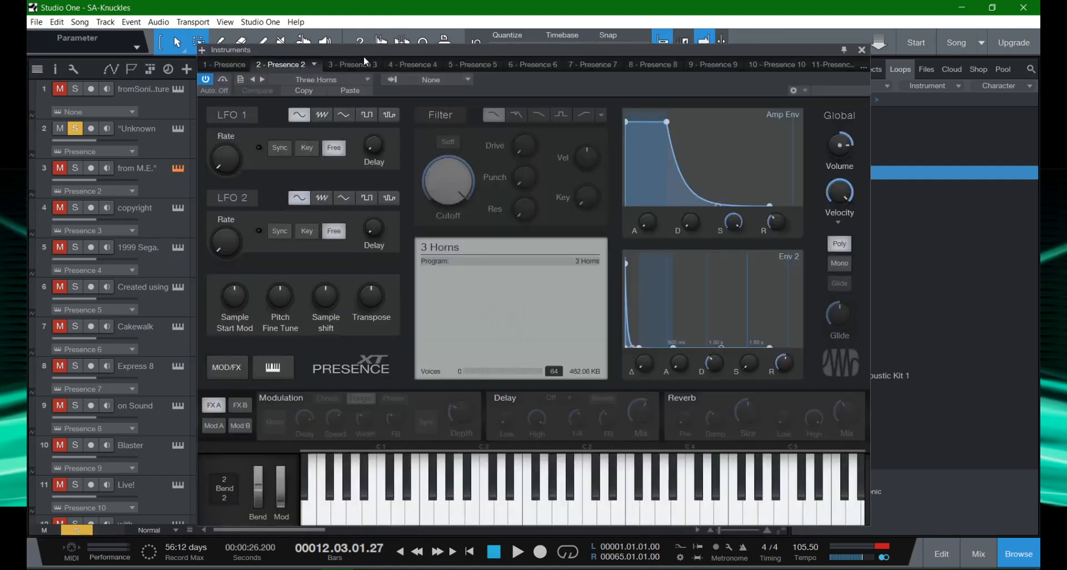
{"action": "left_click", "coordinate": [402, 65]}
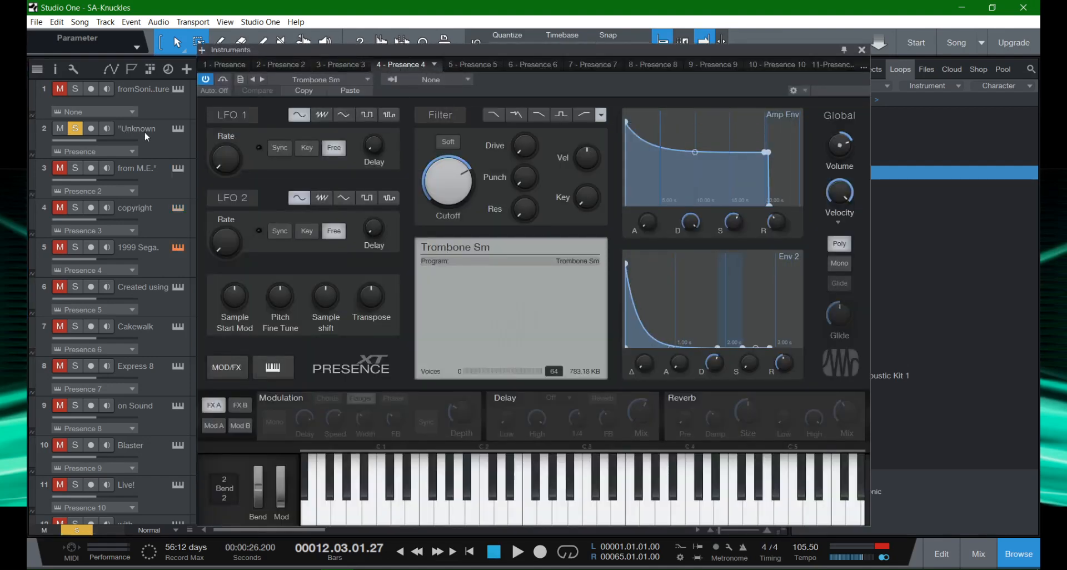
{"action": "left_click", "coordinate": [862, 50]}
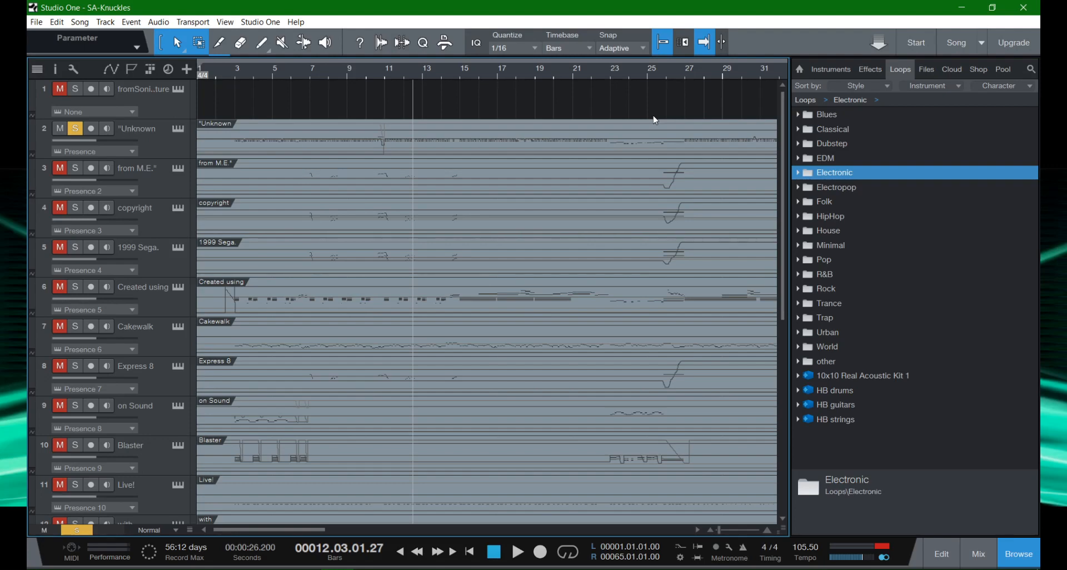
Return to the song's start and view the Presence 12 instrument of the Casio track and Presence 11 of the with track.
{"action": "key", "text": "Home"}
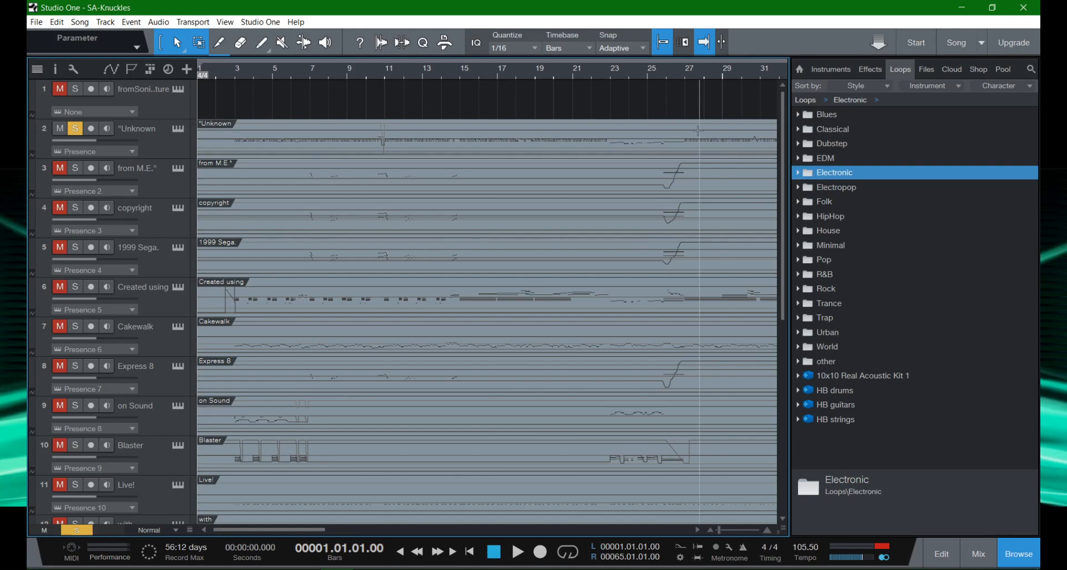
{"action": "scroll", "coordinate": [390, 311], "scroll_direction": "down", "scroll_amount": 3}
{"action": "scroll", "coordinate": [390, 309], "scroll_direction": "down", "scroll_amount": 1}
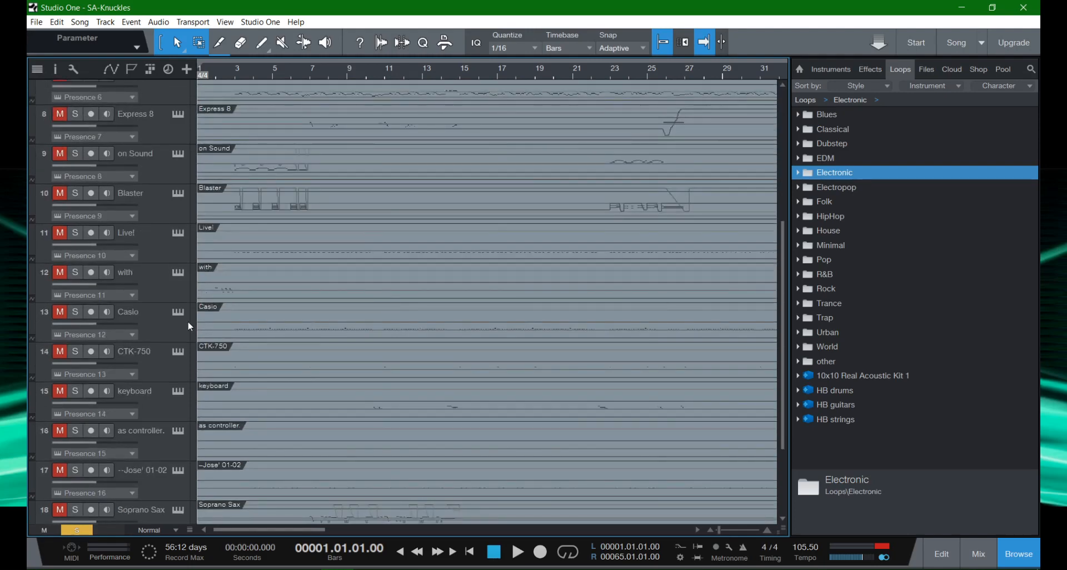
{"action": "left_click", "coordinate": [97, 333]}
{"action": "left_click", "coordinate": [97, 332]}
{"action": "left_click", "coordinate": [178, 313]}
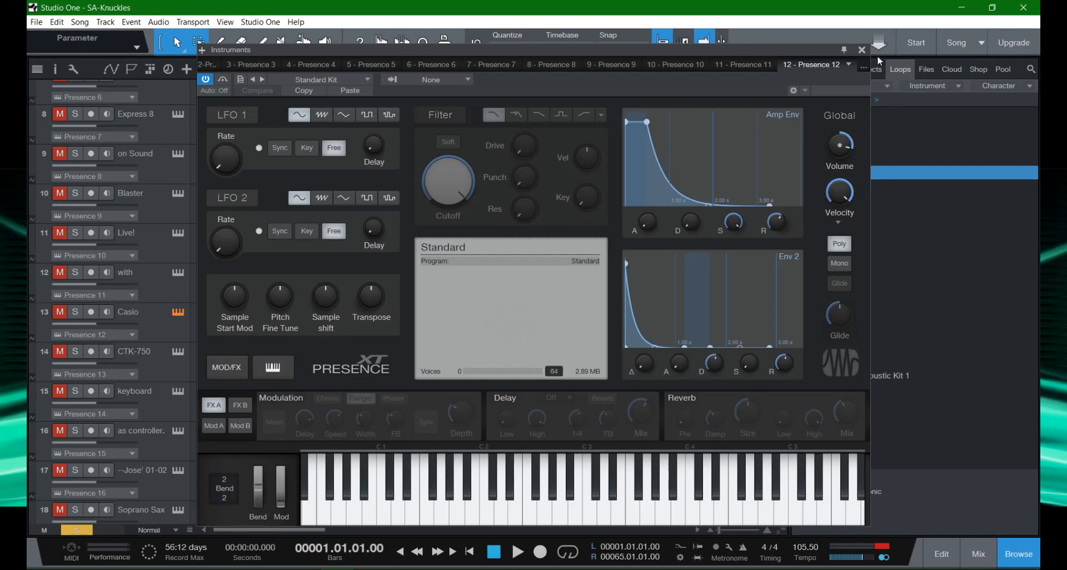
{"action": "left_click", "coordinate": [862, 50]}
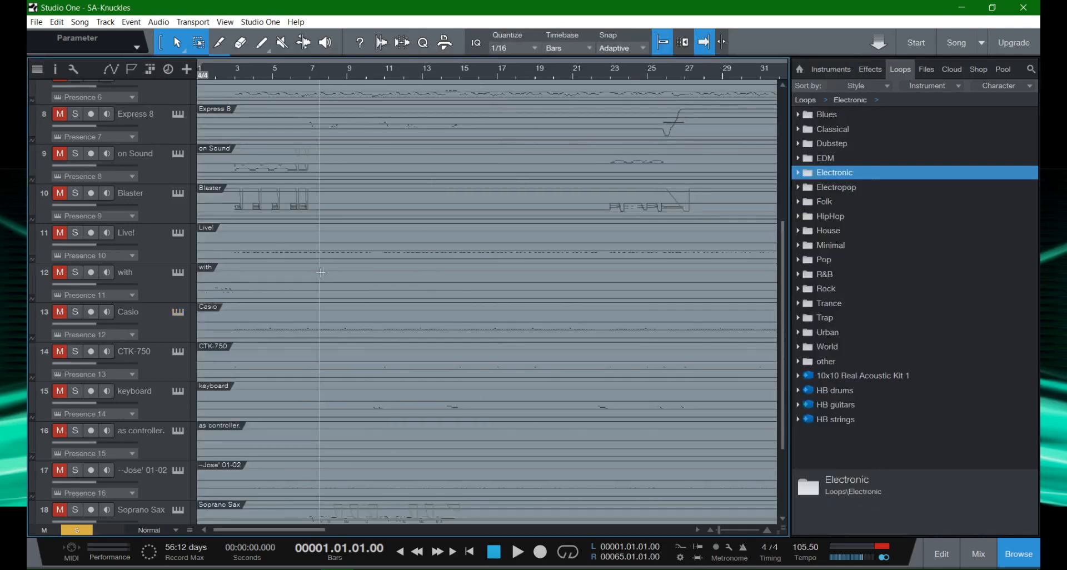
{"action": "left_click", "coordinate": [177, 273]}
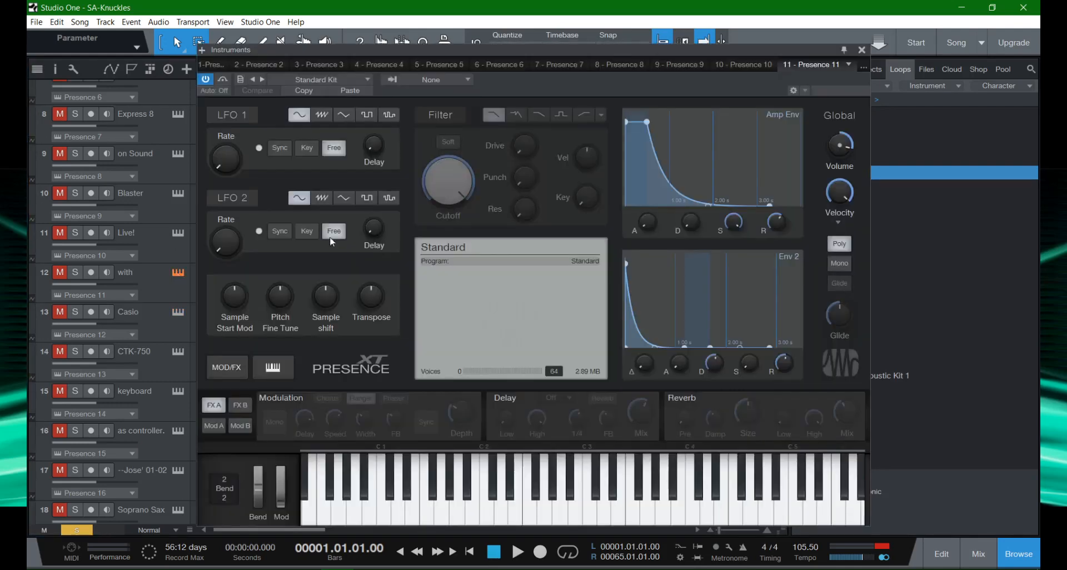
{"action": "left_click", "coordinate": [847, 64]}
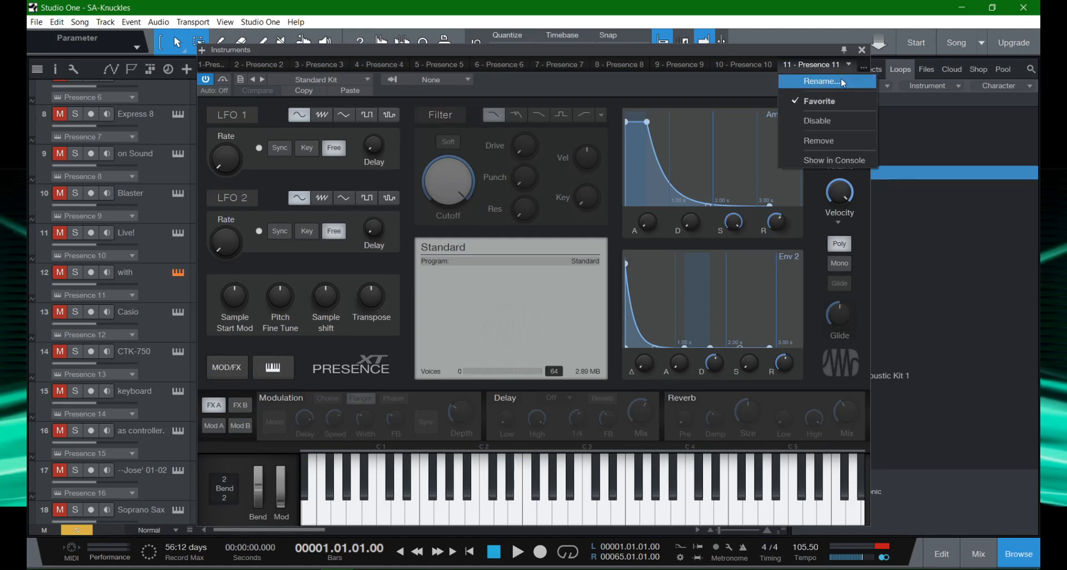
{"action": "left_click", "coordinate": [827, 80]}
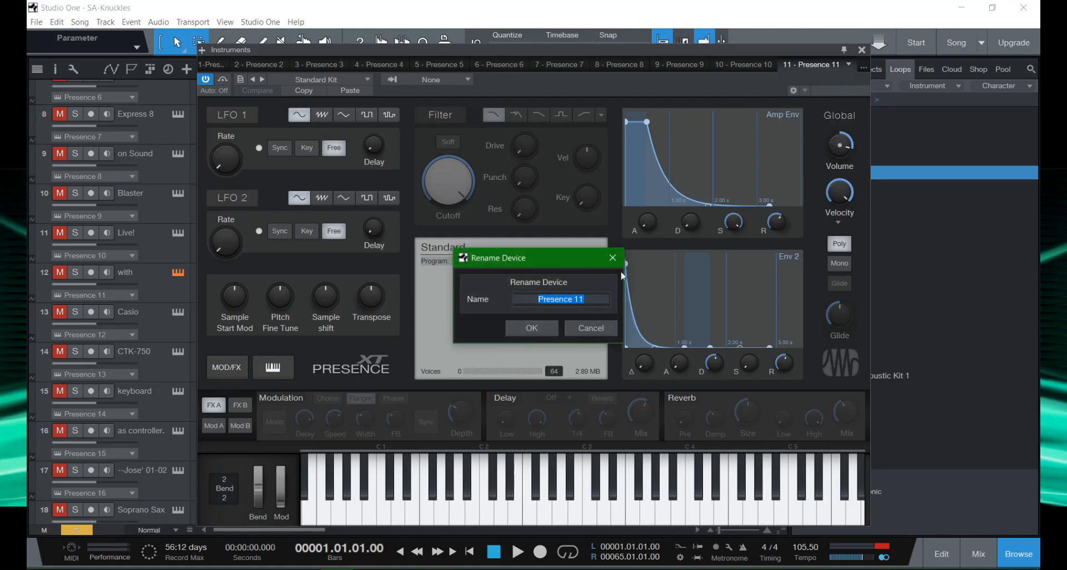
{"action": "left_click", "coordinate": [598, 326]}
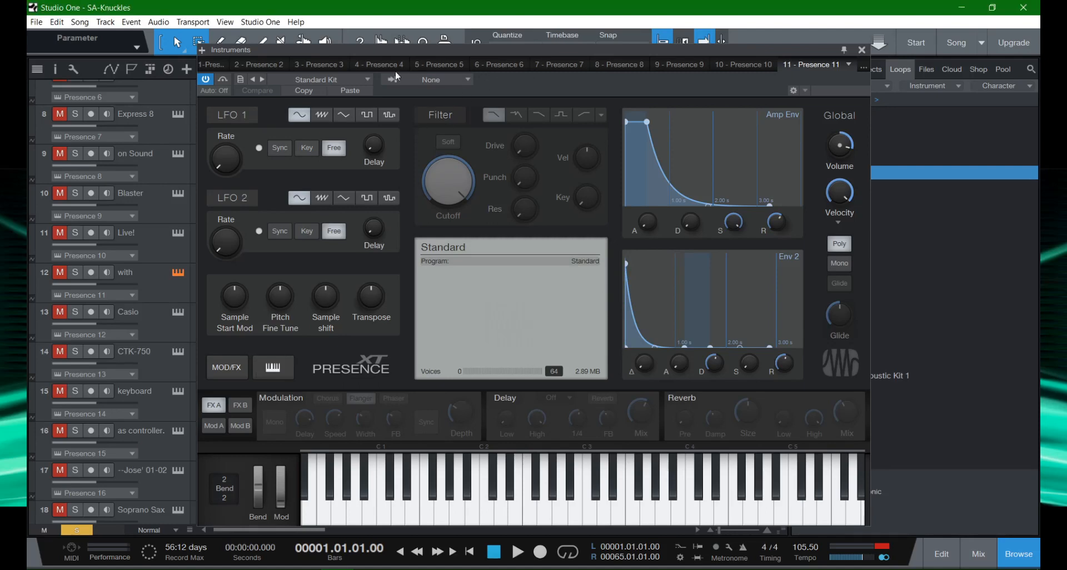
View the Presence 10 instrument of the Live! track and close its window.
{"action": "left_click", "coordinate": [128, 238]}
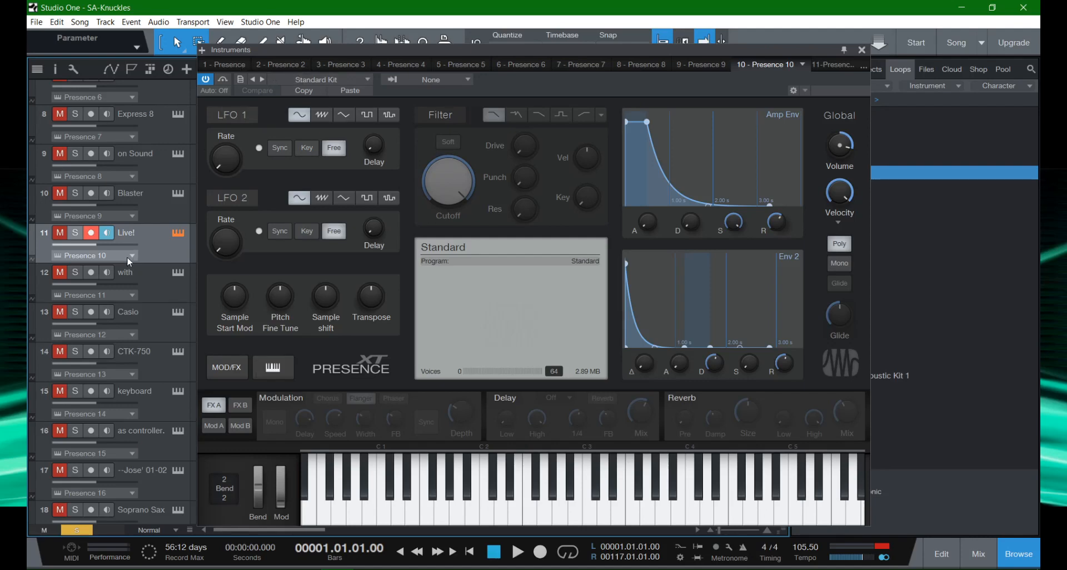
{"action": "left_click", "coordinate": [130, 256]}
{"action": "left_click", "coordinate": [129, 260]}
{"action": "left_click", "coordinate": [862, 51]}
Turn off the solo on the Unknown track and solo the Casio track.
{"action": "scroll", "coordinate": [283, 154], "scroll_direction": "up", "scroll_amount": 5}
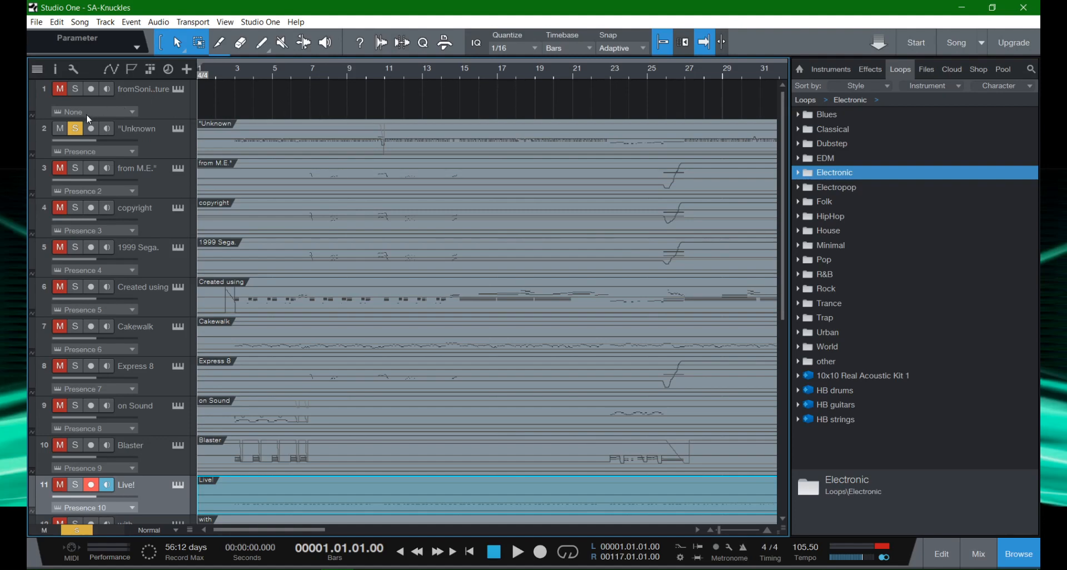
{"action": "left_click", "coordinate": [75, 128]}
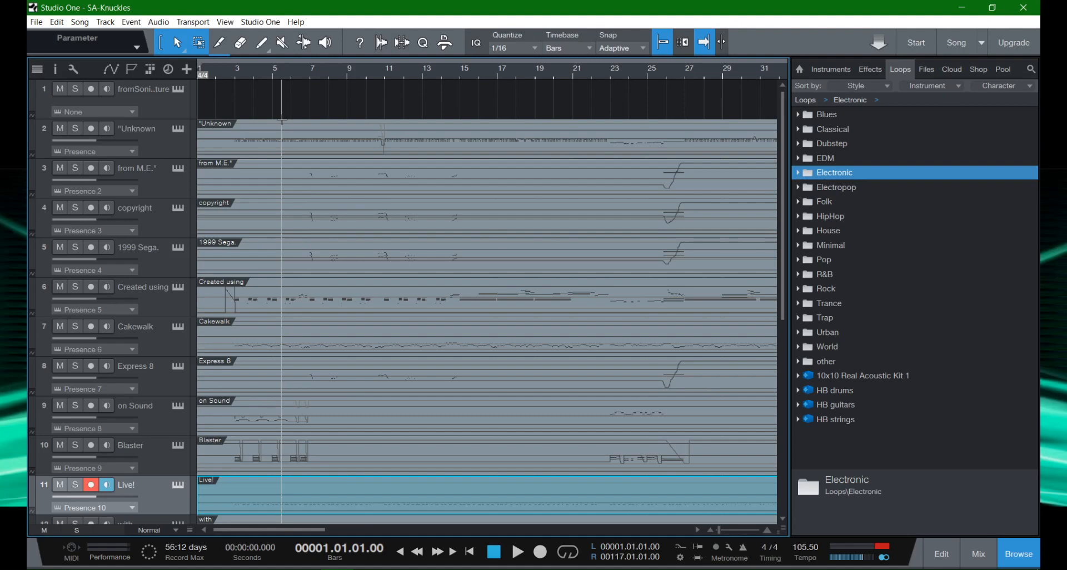
{"action": "scroll", "coordinate": [272, 178], "scroll_direction": "down", "scroll_amount": 10}
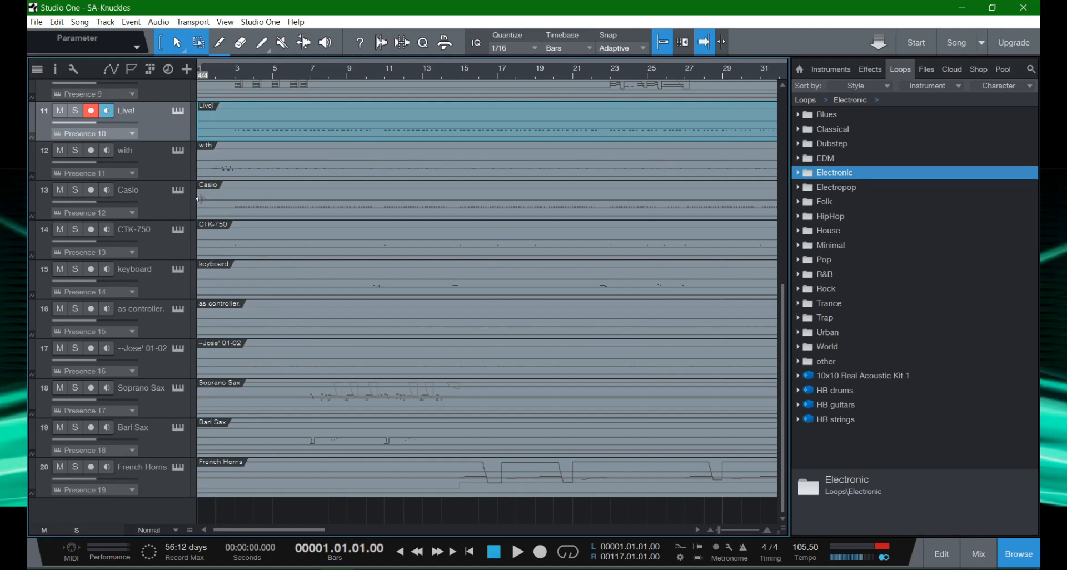
{"action": "left_click", "coordinate": [75, 191]}
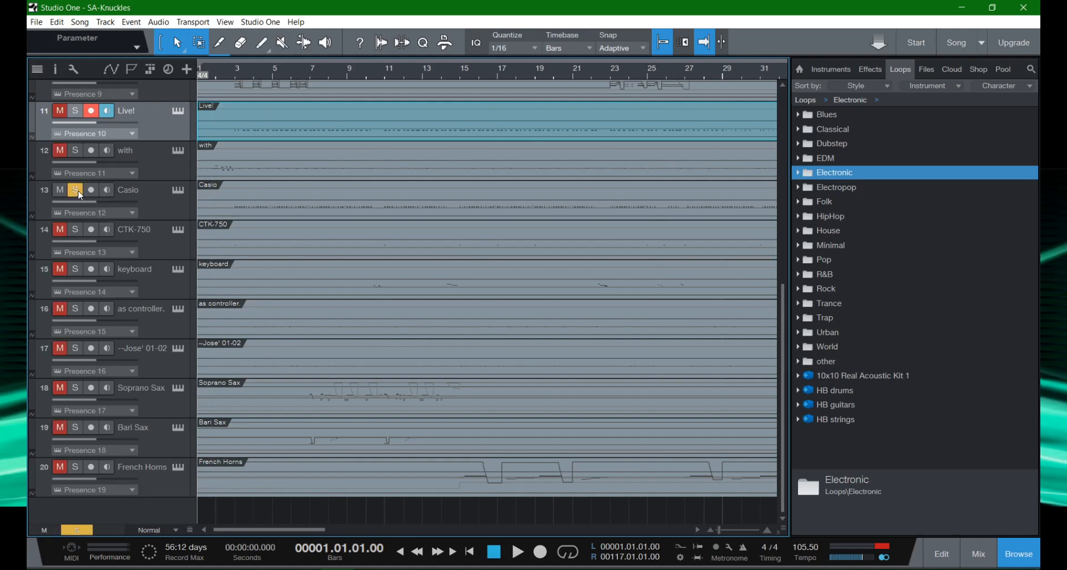
Enlarge the arrangement's time scale to show about the first four bars, and open the Casio part in the note editor.
{"action": "key", "text": "e"}
{"action": "key", "text": "e"}
{"action": "key", "text": "e"}
{"action": "key", "text": "e"}
{"action": "key", "text": "e"}
{"action": "key", "text": "e"}
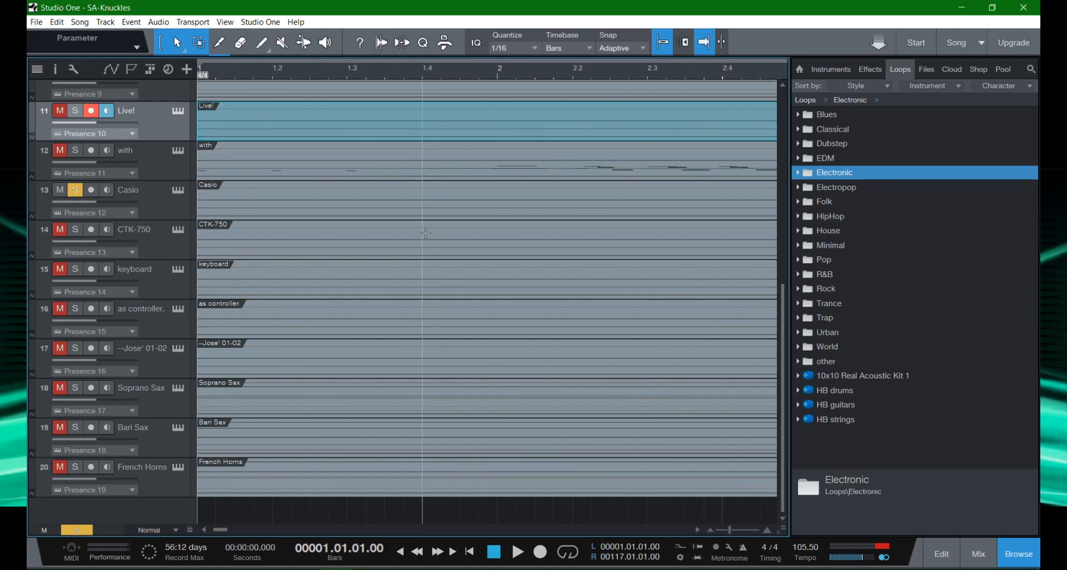
{"action": "key", "text": "w"}
{"action": "key", "text": "w"}
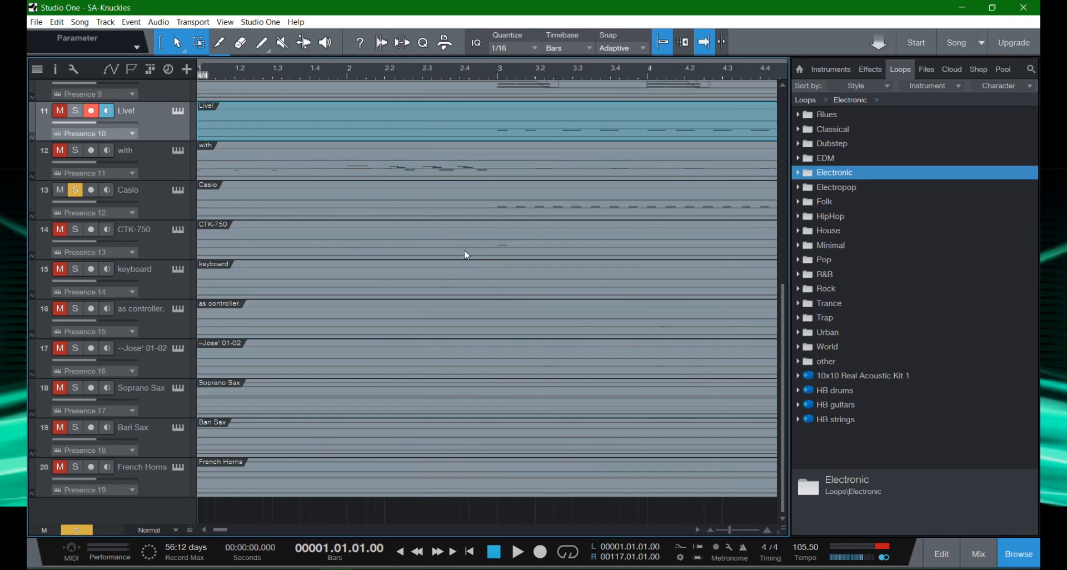
{"action": "left_click", "coordinate": [508, 206]}
{"action": "key", "text": "F2"}
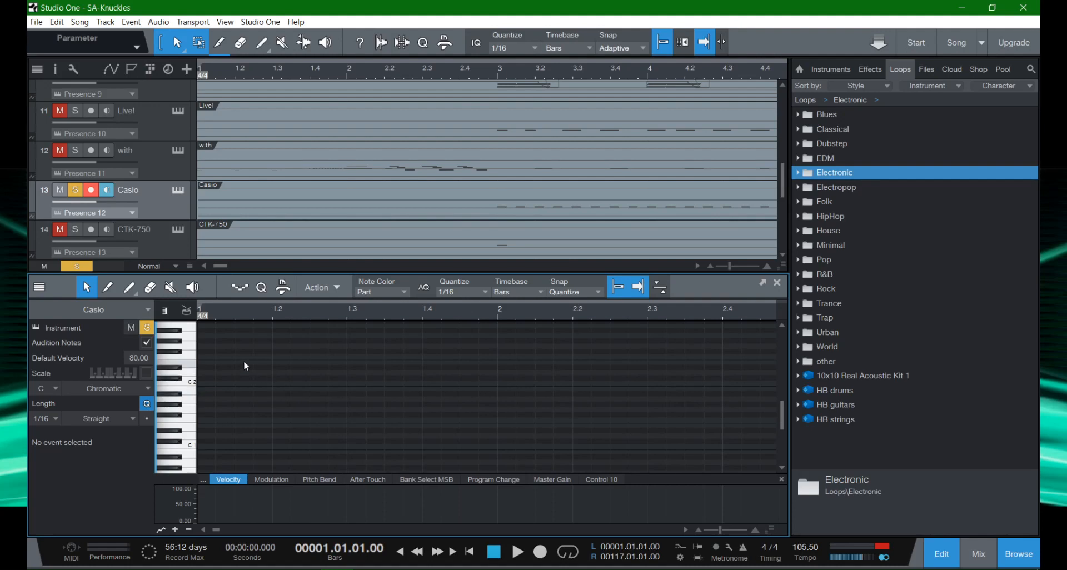
Show the with track's notes in the note editor and play the song from bar 1 beat 4, stopping in bar 6.
{"action": "left_click", "coordinate": [394, 151]}
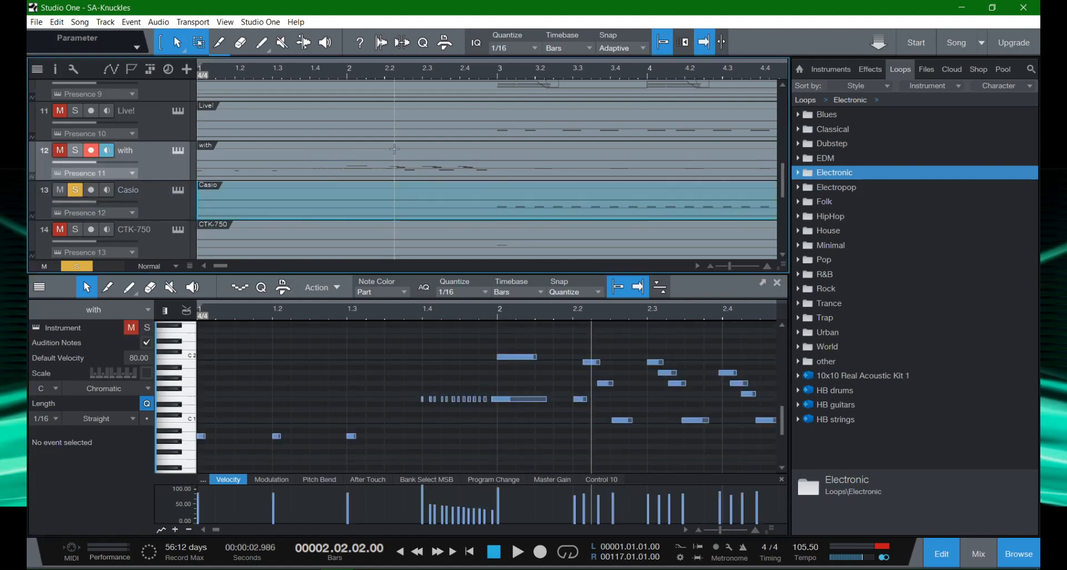
{"action": "left_click", "coordinate": [418, 320]}
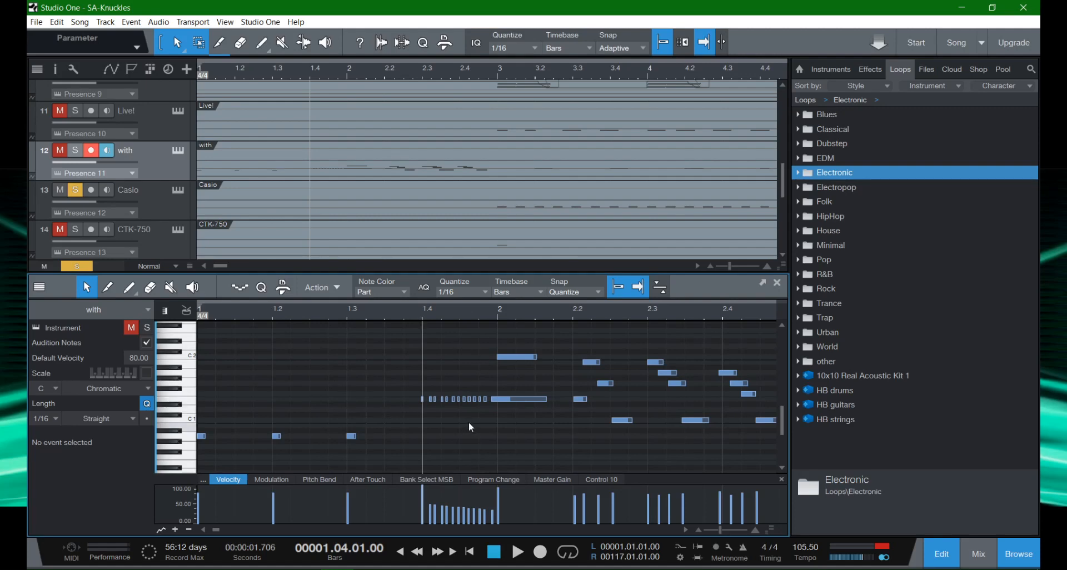
{"action": "key", "text": "space"}
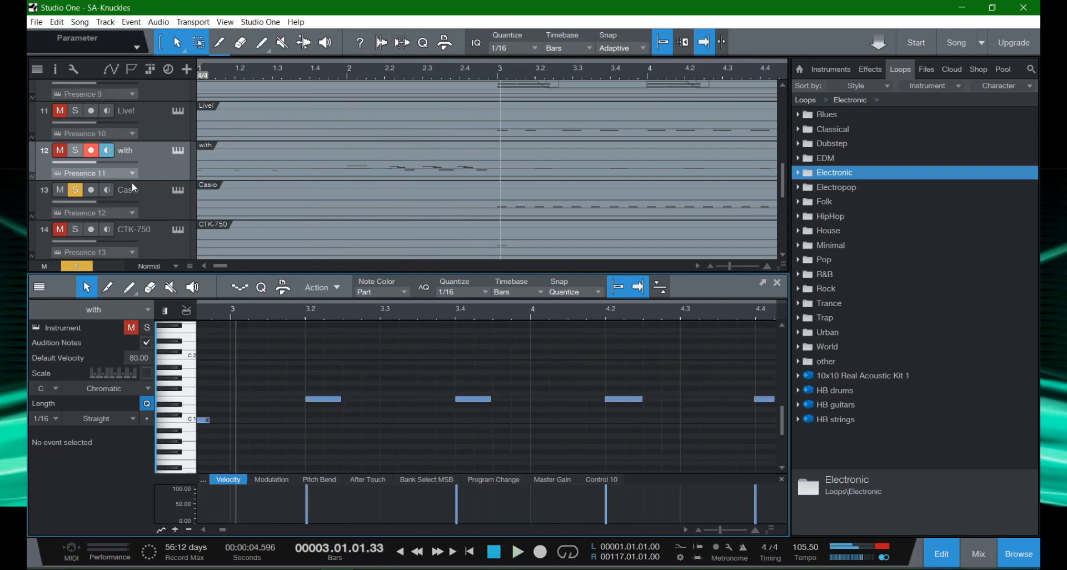
{"action": "scroll", "coordinate": [132, 175], "scroll_direction": "up", "scroll_amount": 4}
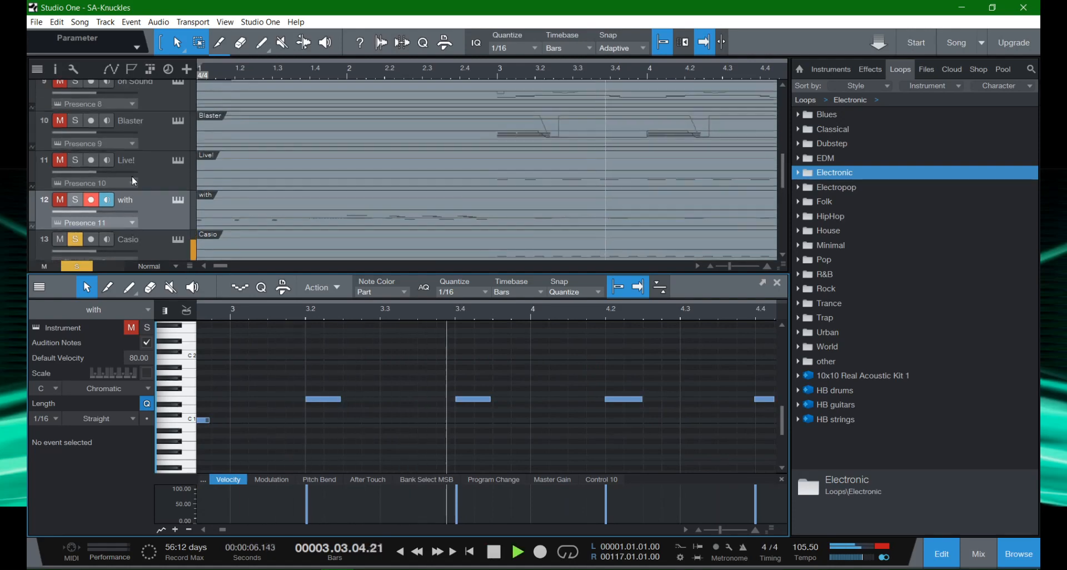
{"action": "scroll", "coordinate": [132, 176], "scroll_direction": "up", "scroll_amount": 6}
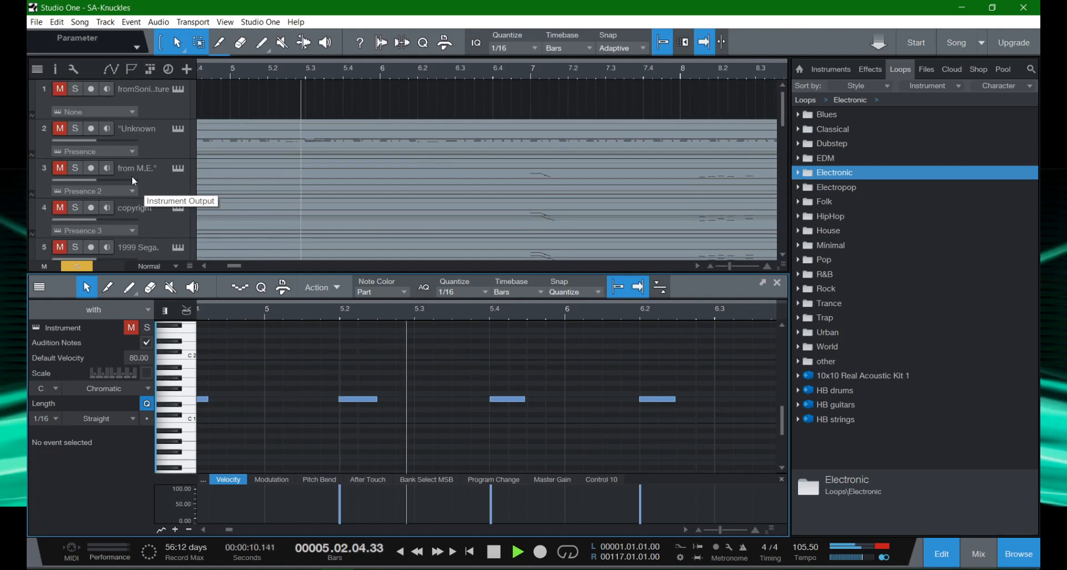
{"action": "scroll", "coordinate": [132, 175], "scroll_direction": "down", "scroll_amount": 6}
{"action": "scroll", "coordinate": [132, 175], "scroll_direction": "down", "scroll_amount": 2}
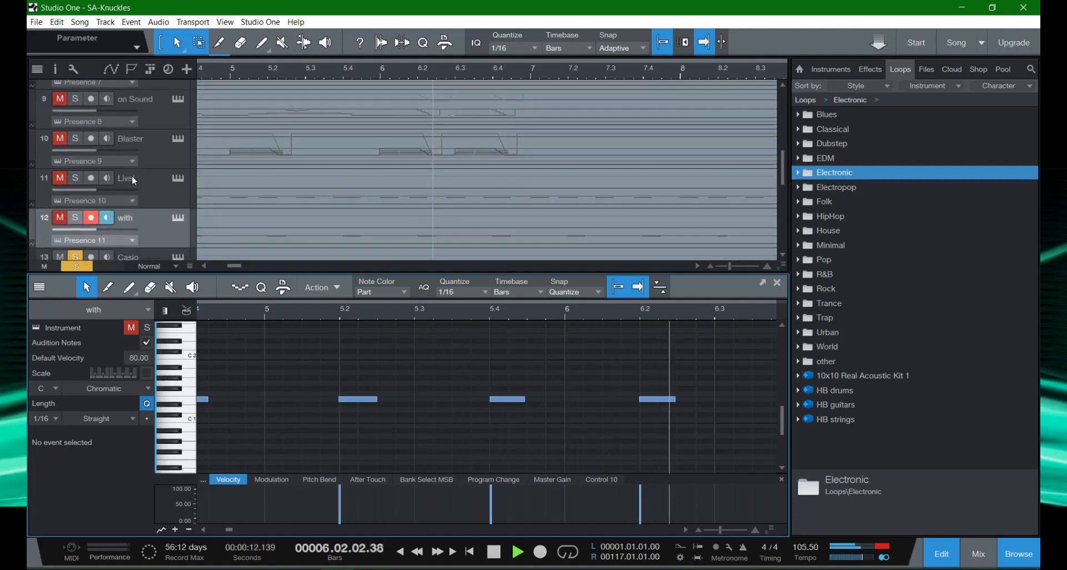
{"action": "key", "text": "space"}
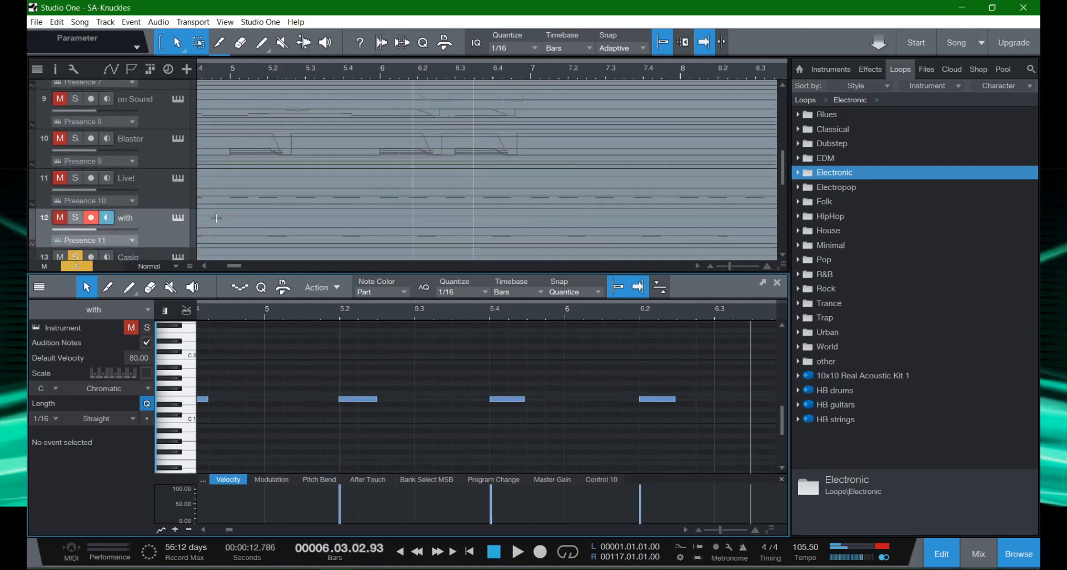
View the Presence 11 instrument of the with track and the Presence instrument of the Unknown track, closing each window.
{"action": "left_click", "coordinate": [179, 218]}
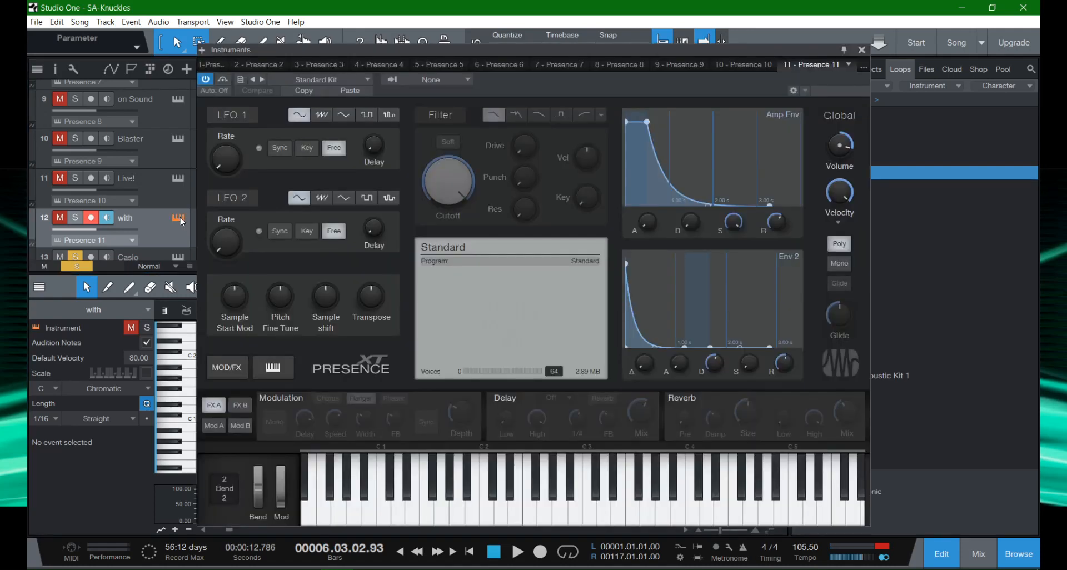
{"action": "left_click", "coordinate": [862, 51]}
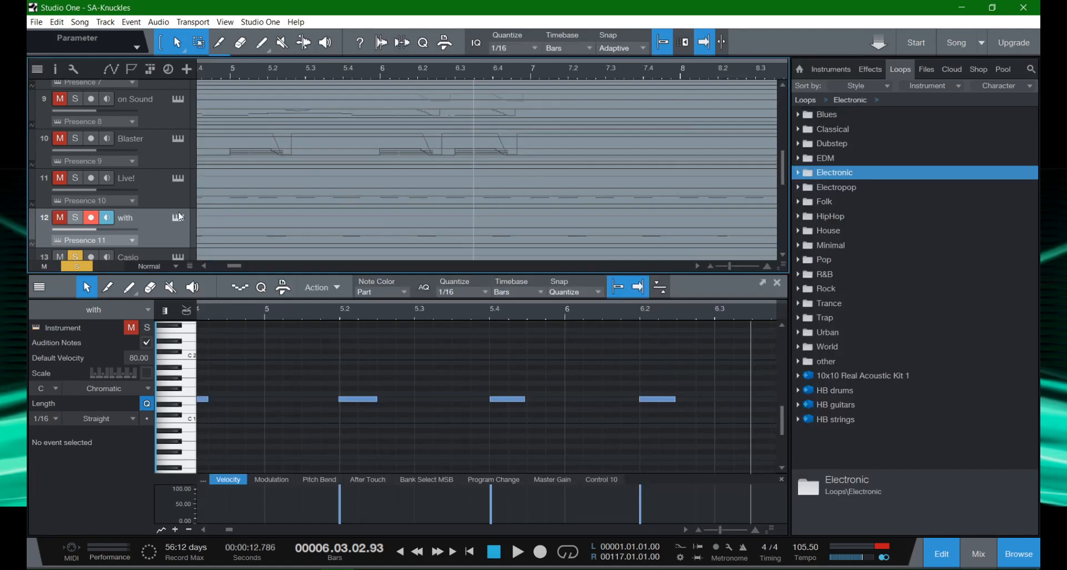
{"action": "scroll", "coordinate": [178, 219], "scroll_direction": "up", "scroll_amount": 4}
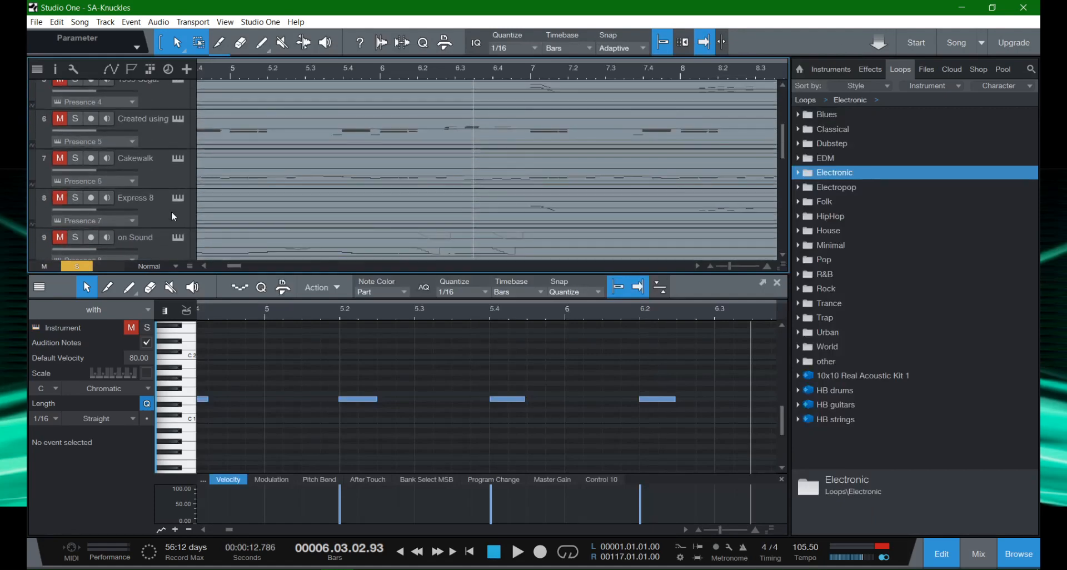
{"action": "scroll", "coordinate": [172, 212], "scroll_direction": "up", "scroll_amount": 4}
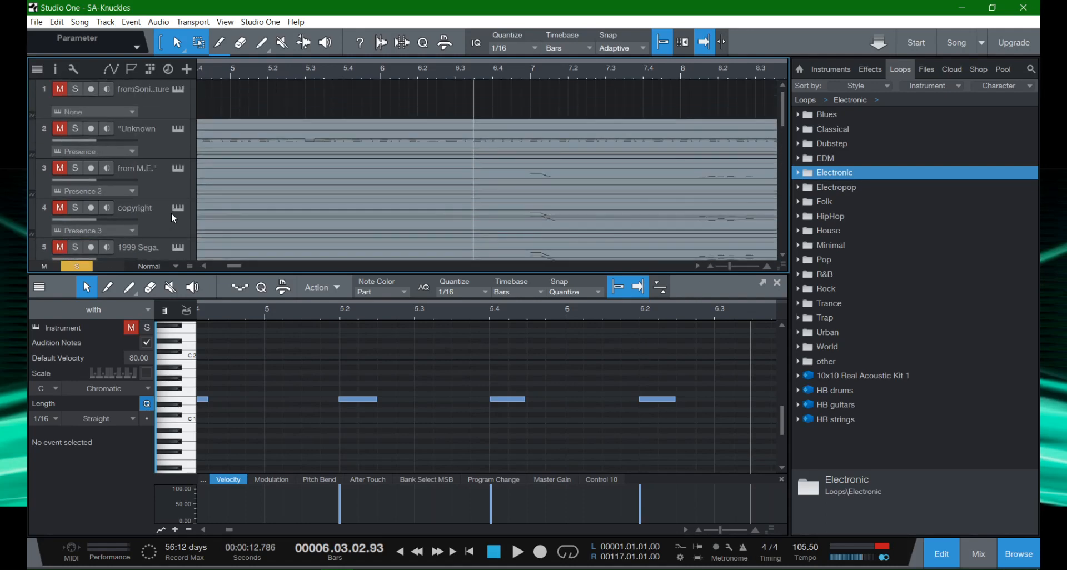
{"action": "left_click", "coordinate": [178, 129]}
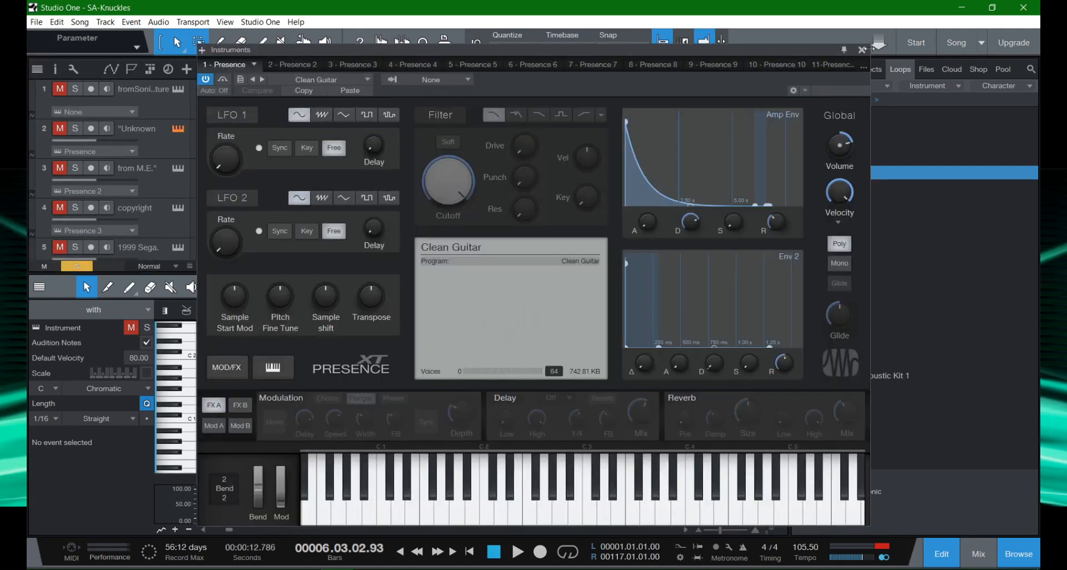
{"action": "left_click", "coordinate": [862, 50]}
View the Presence 12 instrument of the Casio track and close its window.
{"action": "scroll", "coordinate": [177, 169], "scroll_direction": "down", "scroll_amount": 3}
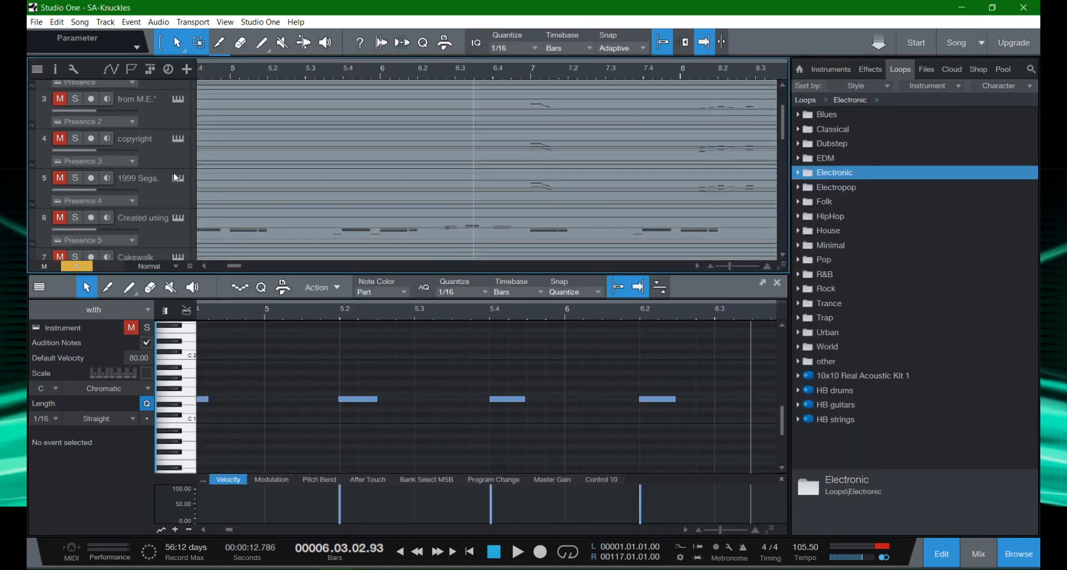
{"action": "scroll", "coordinate": [260, 111], "scroll_direction": "down", "scroll_amount": 9}
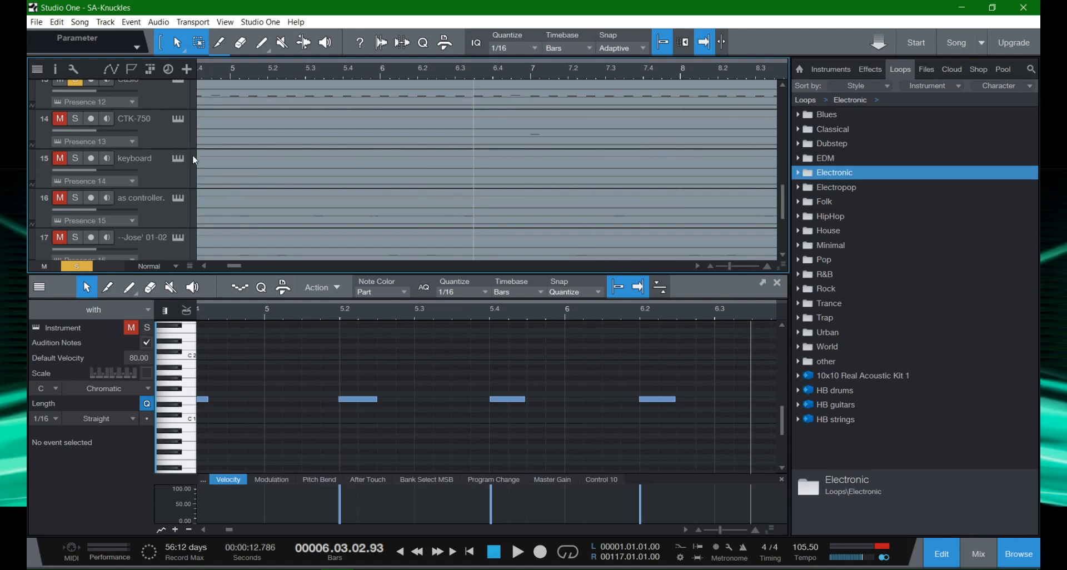
{"action": "scroll", "coordinate": [188, 133], "scroll_direction": "up", "scroll_amount": 1}
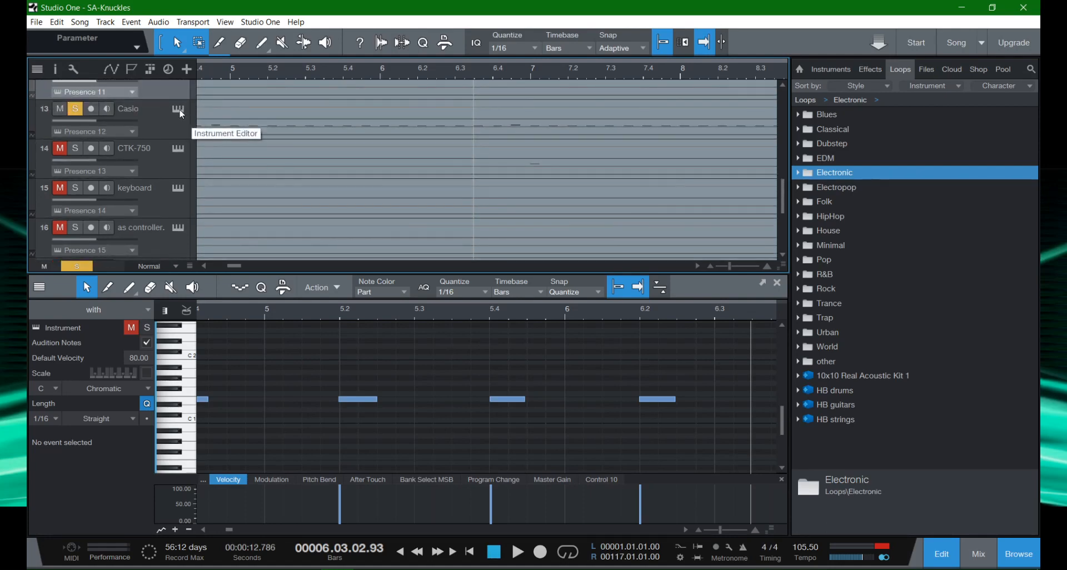
{"action": "left_click", "coordinate": [178, 109]}
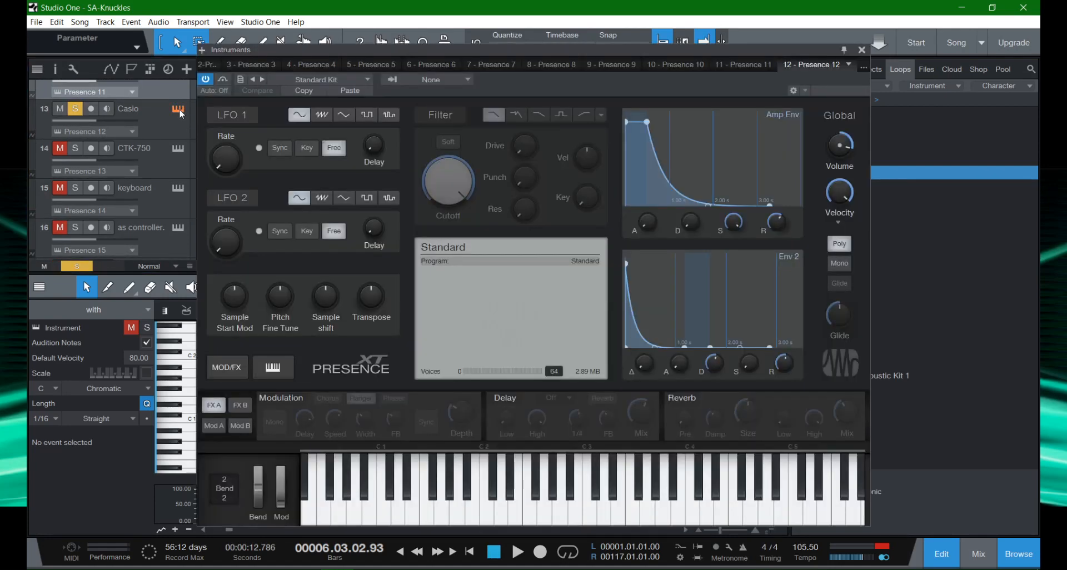
{"action": "left_click", "coordinate": [862, 50]}
Move the playback position to the start of bar 4 and start playback.
{"action": "scroll", "coordinate": [293, 163], "scroll_direction": "down", "scroll_amount": 4}
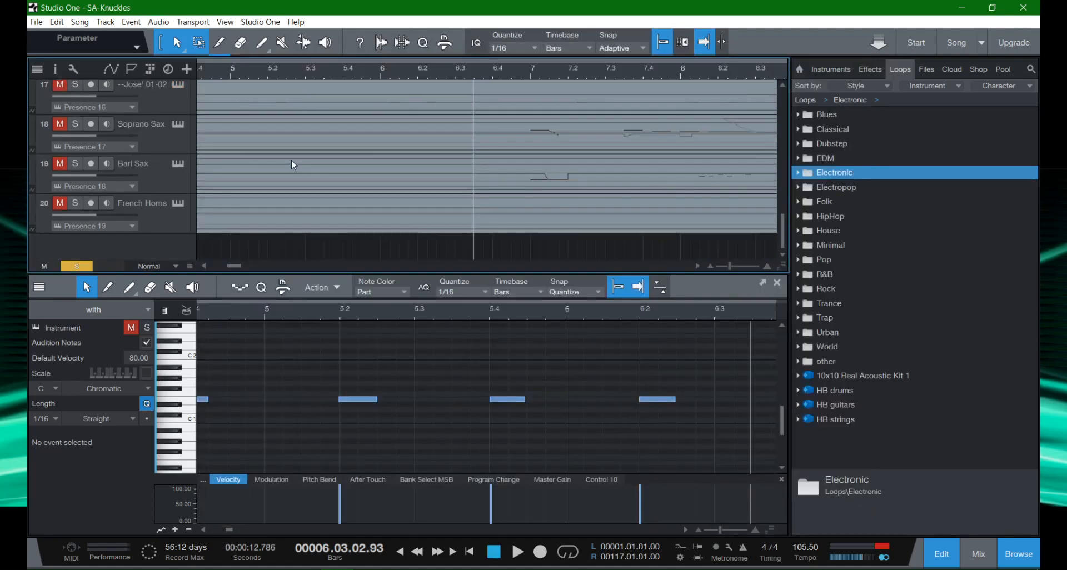
{"action": "key", "text": "Home"}
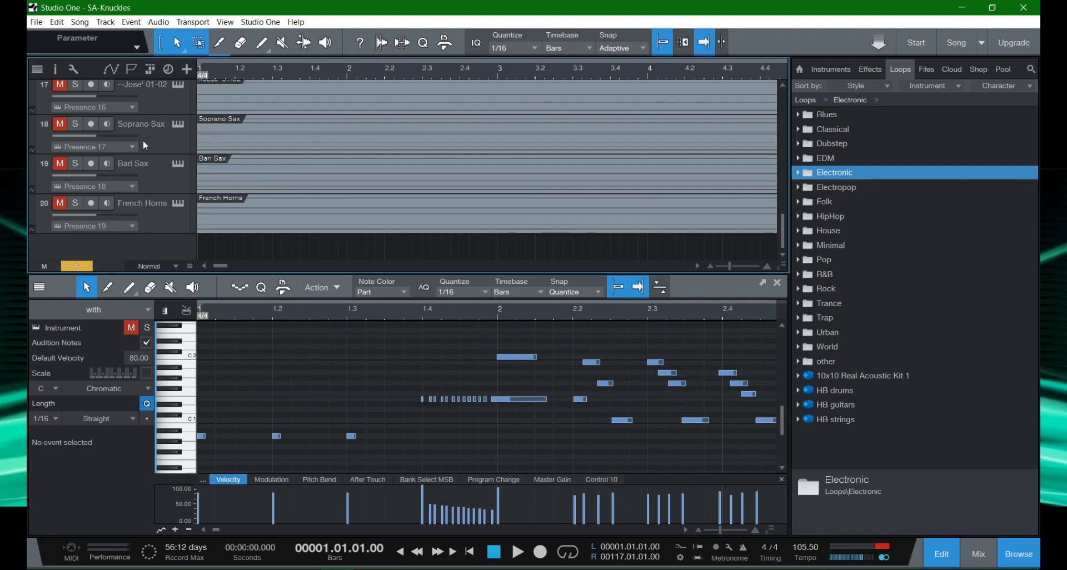
{"action": "scroll", "coordinate": [151, 155], "scroll_direction": "up", "scroll_amount": 1}
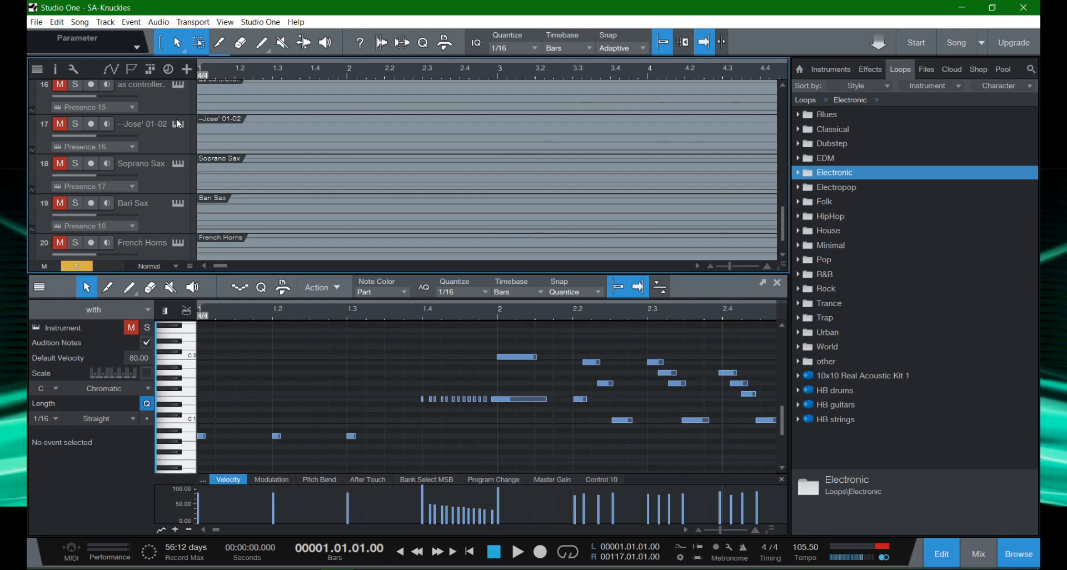
{"action": "left_click", "coordinate": [649, 79]}
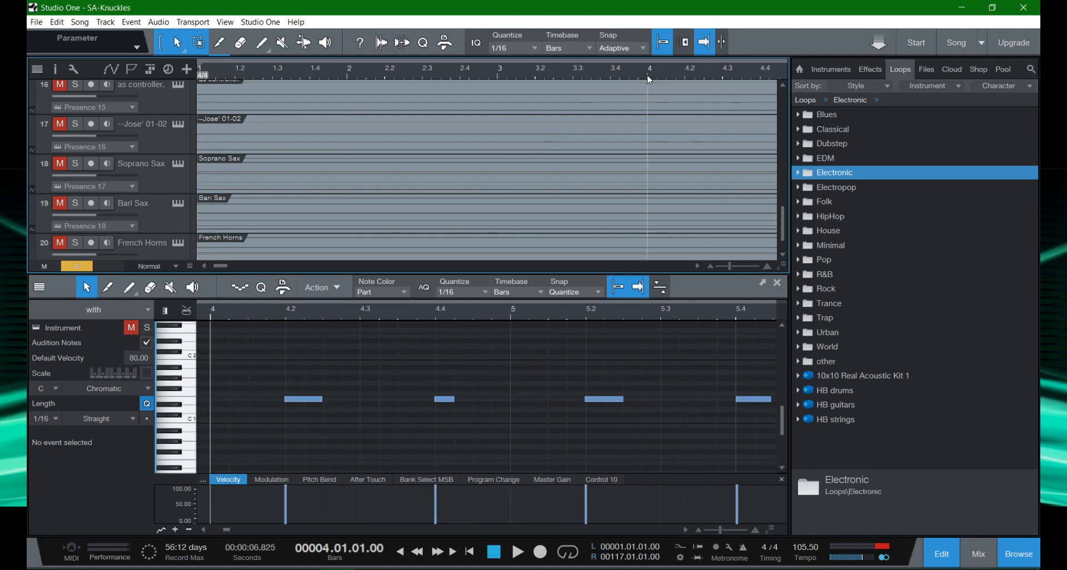
Solo the Bari Sax track during playback and turn off the solo on the Casio track.
{"action": "scroll", "coordinate": [121, 239], "scroll_direction": "down", "scroll_amount": 2}
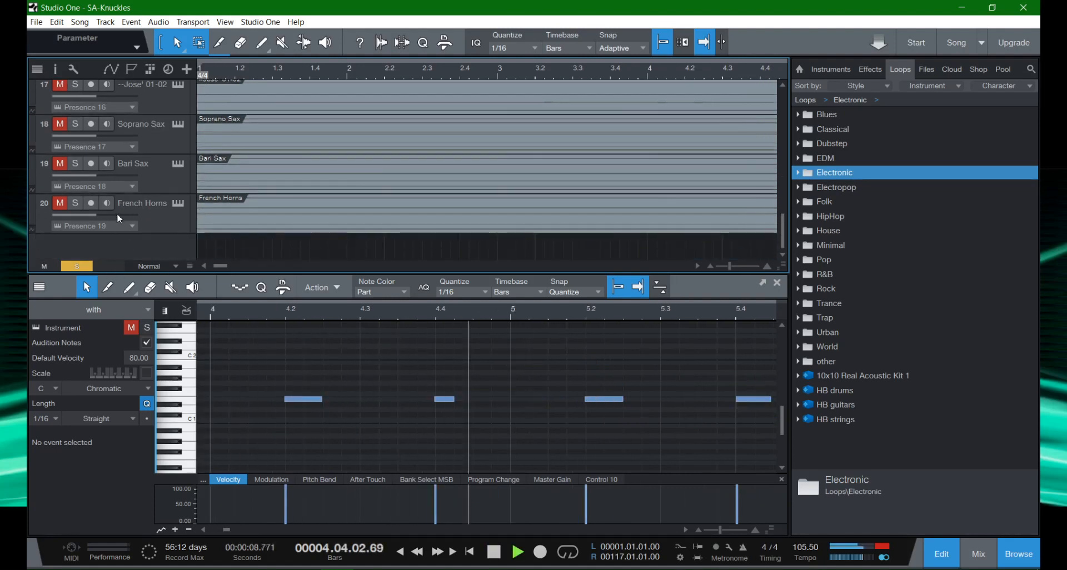
{"action": "left_click", "coordinate": [76, 163]}
{"action": "scroll", "coordinate": [85, 145], "scroll_direction": "up", "scroll_amount": 3}
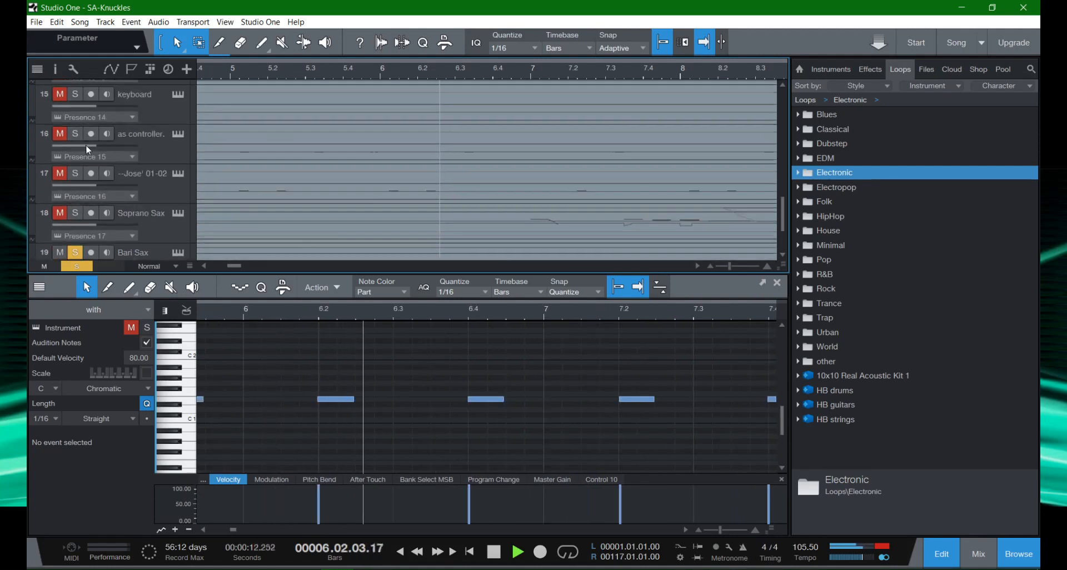
{"action": "scroll", "coordinate": [88, 147], "scroll_direction": "up", "scroll_amount": 2}
{"action": "left_click", "coordinate": [75, 134]}
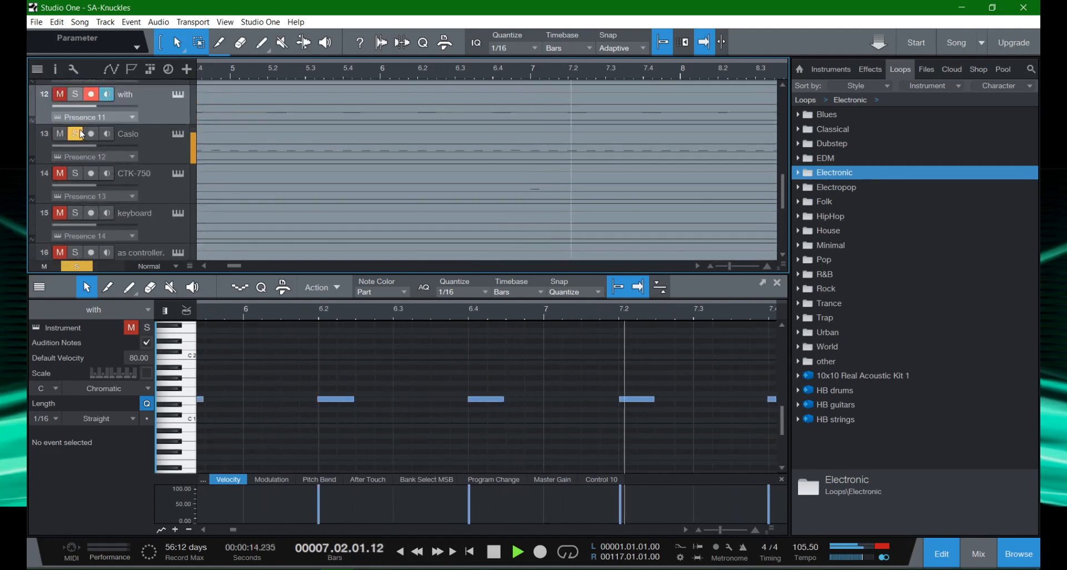
{"action": "left_click", "coordinate": [75, 134]}
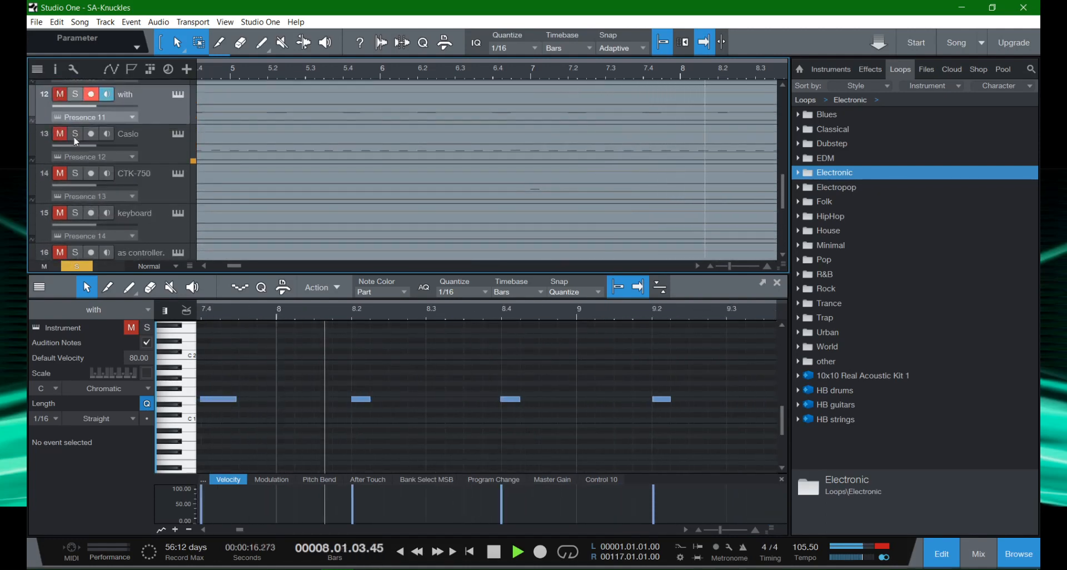
Solo track 17 and the as controller track during playback, and view the as controller track's Presence 15 instrument.
{"action": "scroll", "coordinate": [122, 185], "scroll_direction": "down", "scroll_amount": 3}
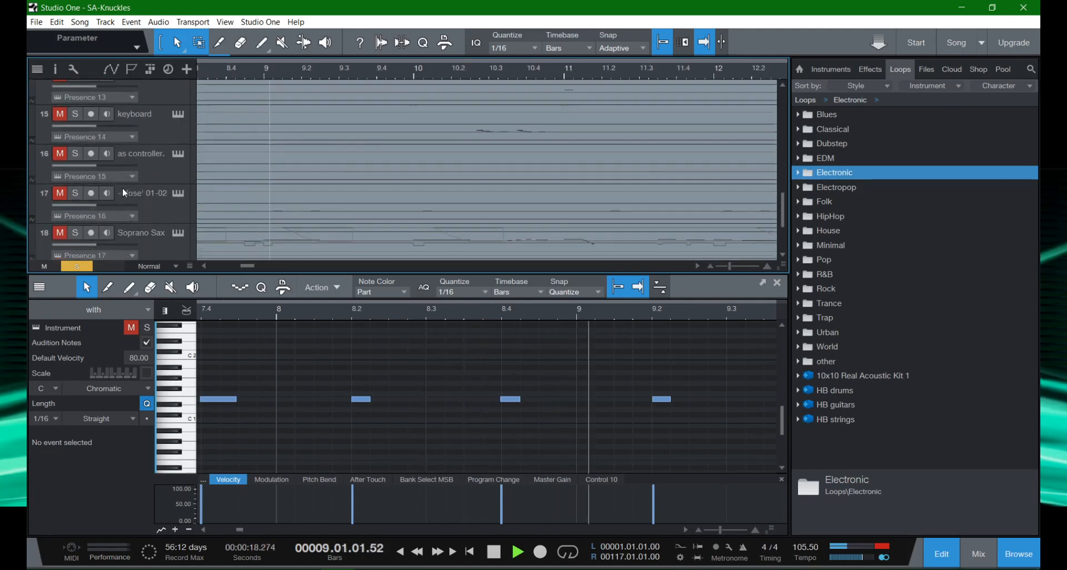
{"action": "left_click", "coordinate": [75, 183]}
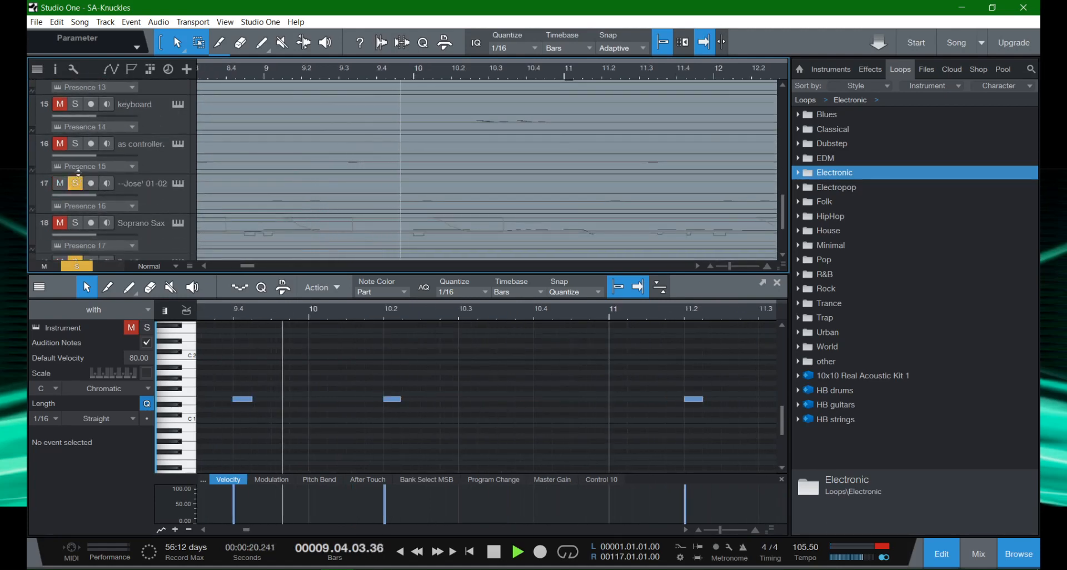
{"action": "left_click", "coordinate": [75, 144]}
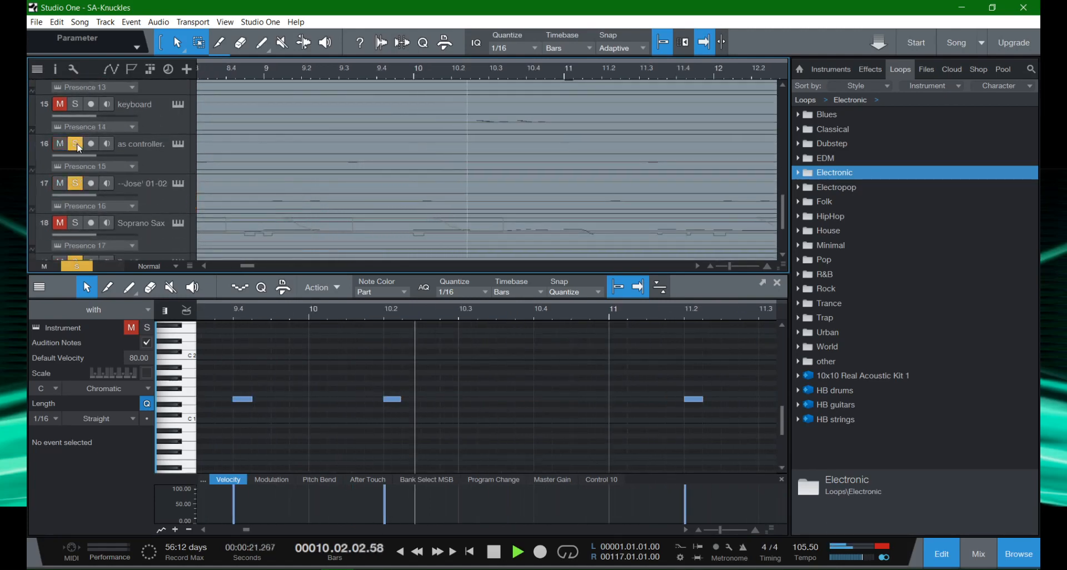
{"action": "left_click", "coordinate": [178, 144]}
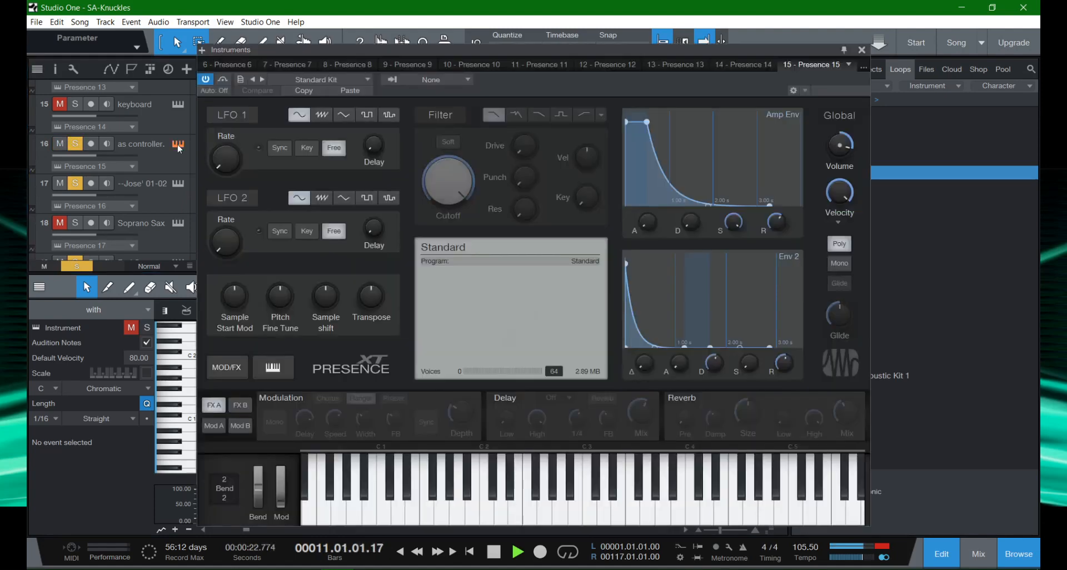
{"action": "left_click", "coordinate": [861, 51]}
Turn off the solos on track 17 and the as controller track, and solo the Soprano Sax track.
{"action": "left_click", "coordinate": [75, 183]}
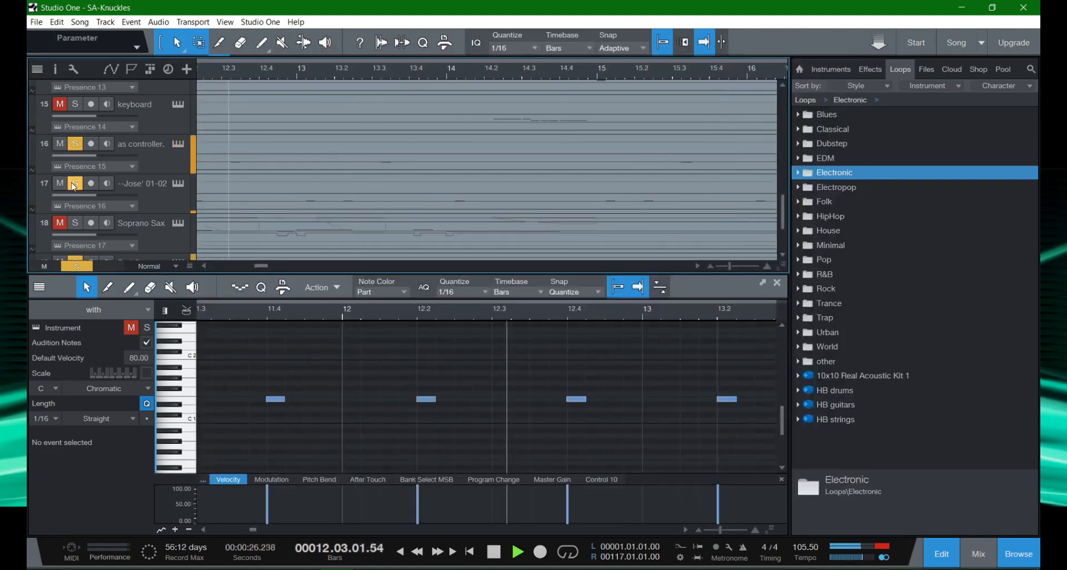
{"action": "left_click", "coordinate": [75, 143]}
{"action": "scroll", "coordinate": [121, 185], "scroll_direction": "down", "scroll_amount": 1}
{"action": "left_click", "coordinate": [76, 174]}
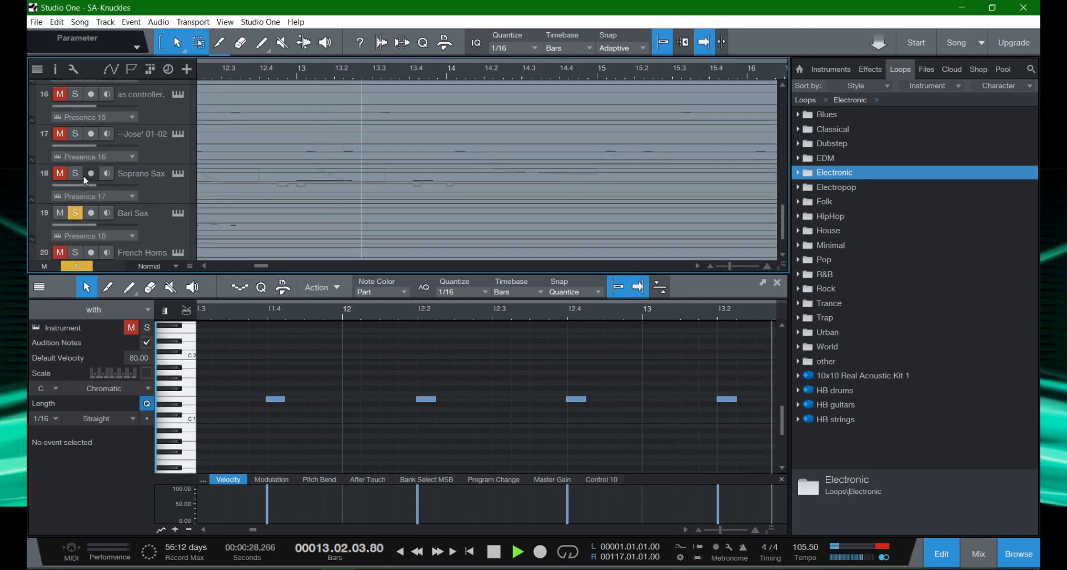
Solo the Express 8 and Cakewalk tracks while playback continues.
{"action": "scroll", "coordinate": [182, 194], "scroll_direction": "up", "scroll_amount": 3}
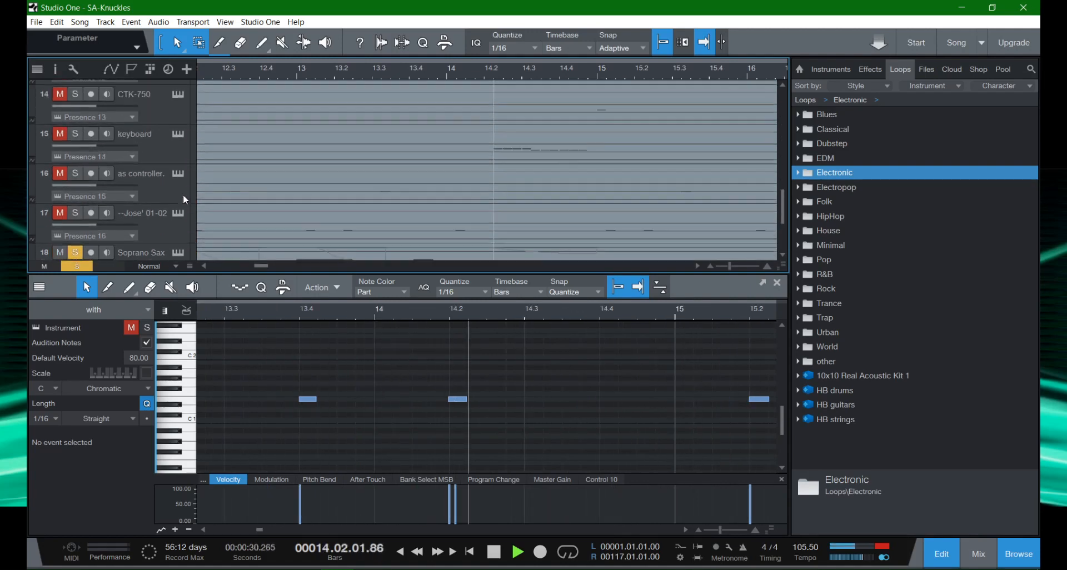
{"action": "scroll", "coordinate": [183, 195], "scroll_direction": "up", "scroll_amount": 5}
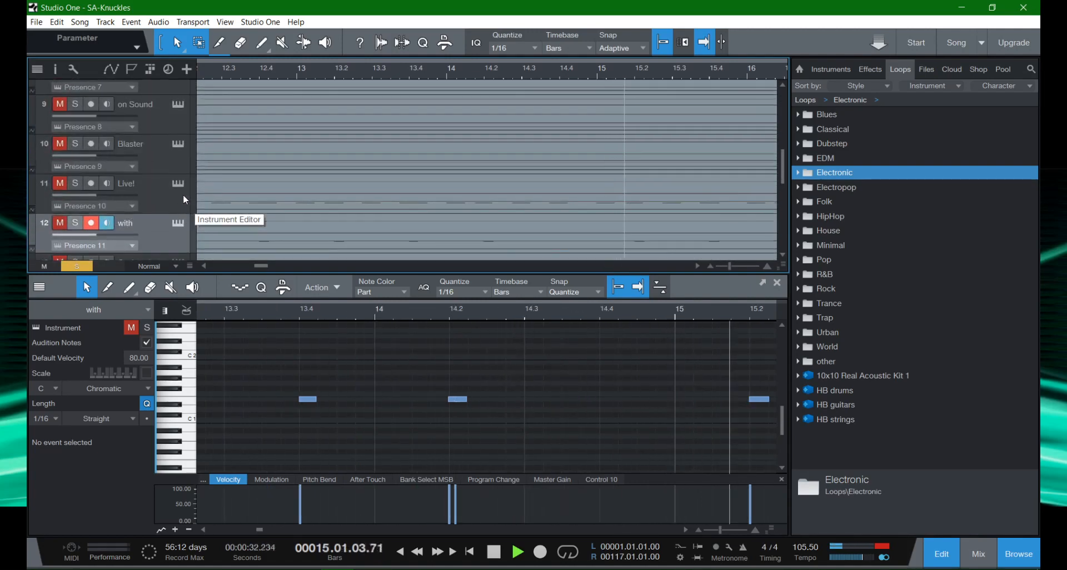
{"action": "scroll", "coordinate": [182, 195], "scroll_direction": "up", "scroll_amount": 2}
{"action": "left_click", "coordinate": [75, 164]}
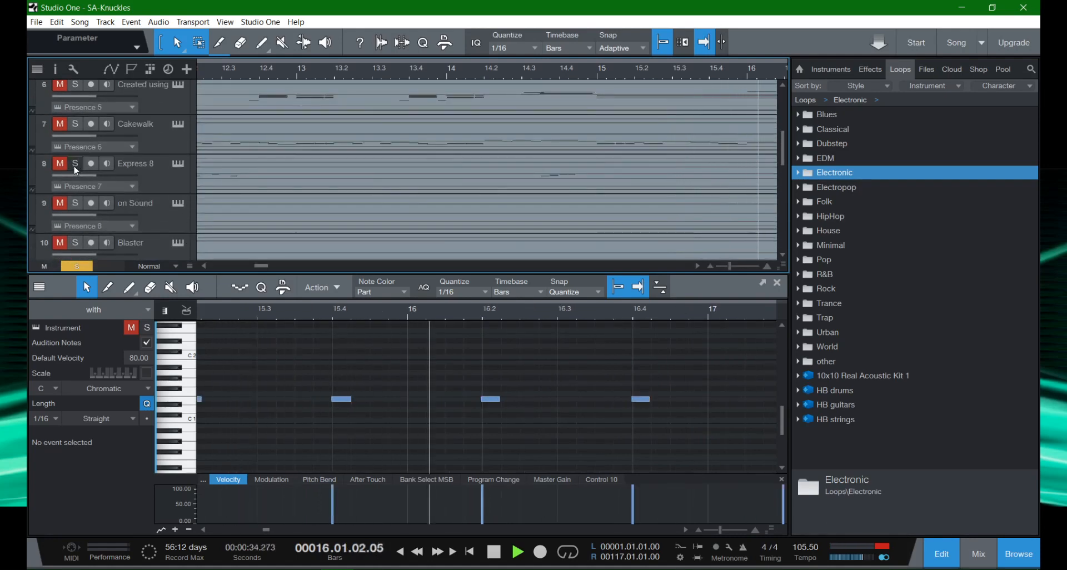
{"action": "left_click", "coordinate": [75, 124]}
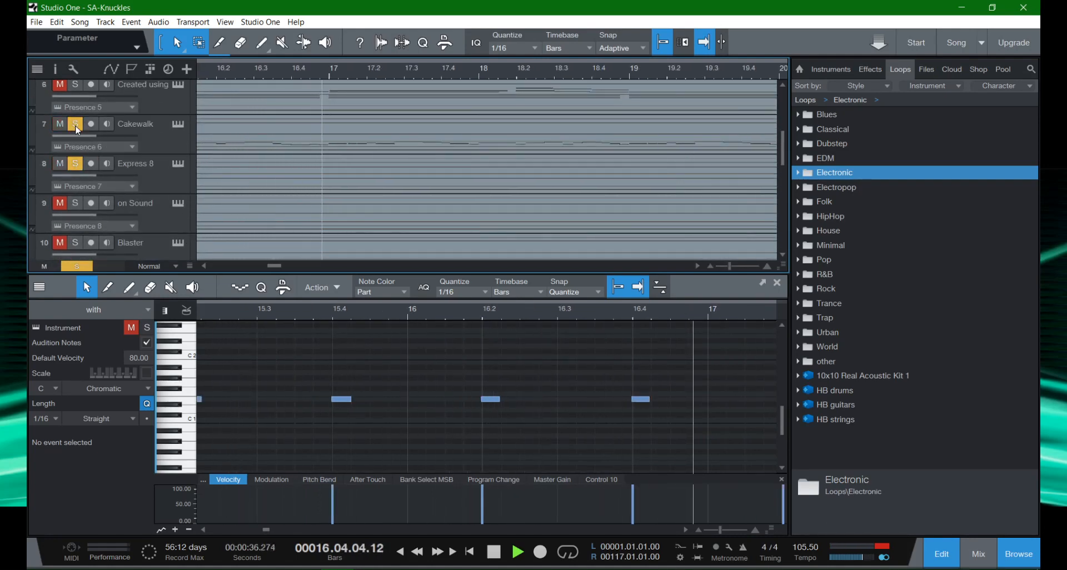
Restart playback from the beginning of the song.
{"action": "scroll", "coordinate": [164, 175], "scroll_direction": "down", "scroll_amount": 2}
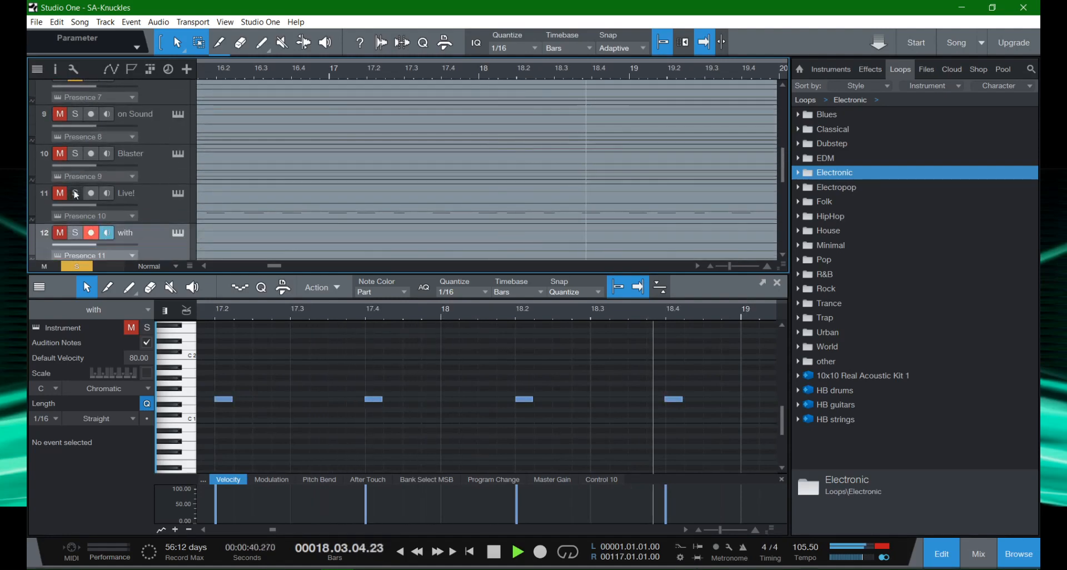
{"action": "key", "text": "comma"}
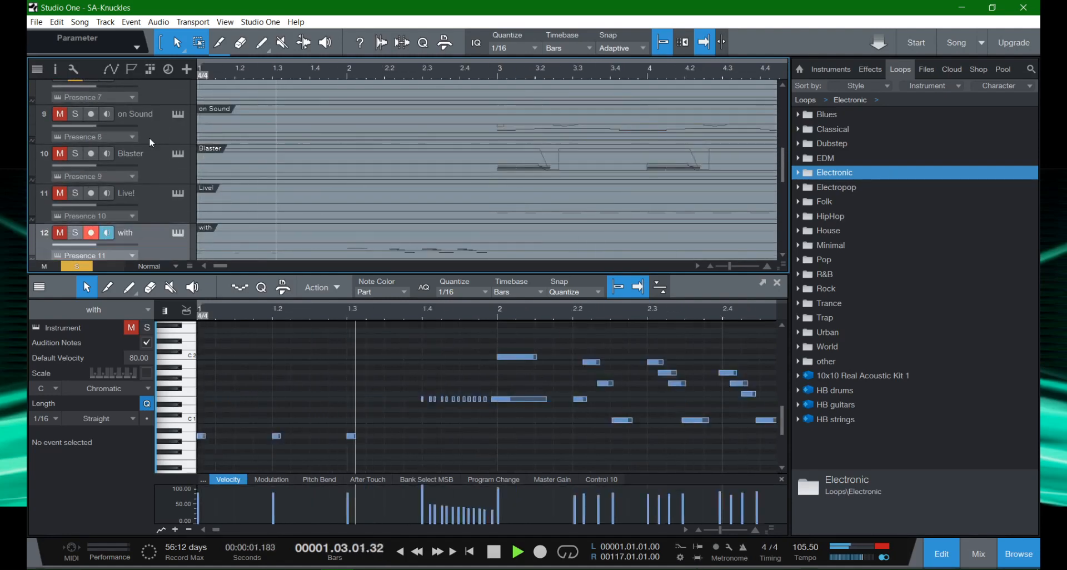
{"action": "scroll", "coordinate": [152, 142], "scroll_direction": "up", "scroll_amount": 1}
{"action": "scroll", "coordinate": [149, 138], "scroll_direction": "up", "scroll_amount": 5}
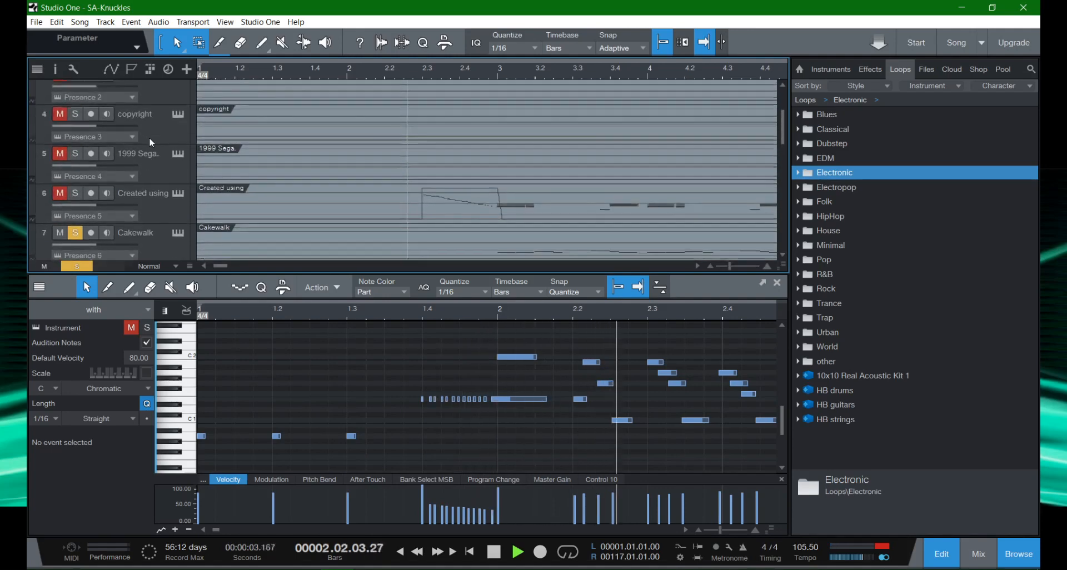
{"action": "scroll", "coordinate": [149, 138], "scroll_direction": "up", "scroll_amount": 2}
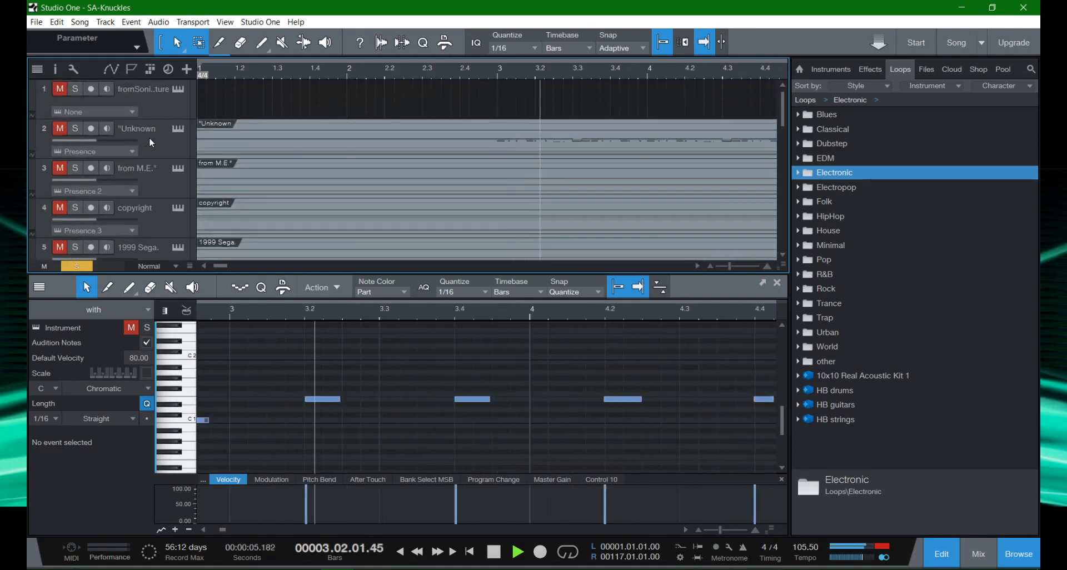
{"action": "scroll", "coordinate": [149, 144], "scroll_direction": "down", "scroll_amount": 3}
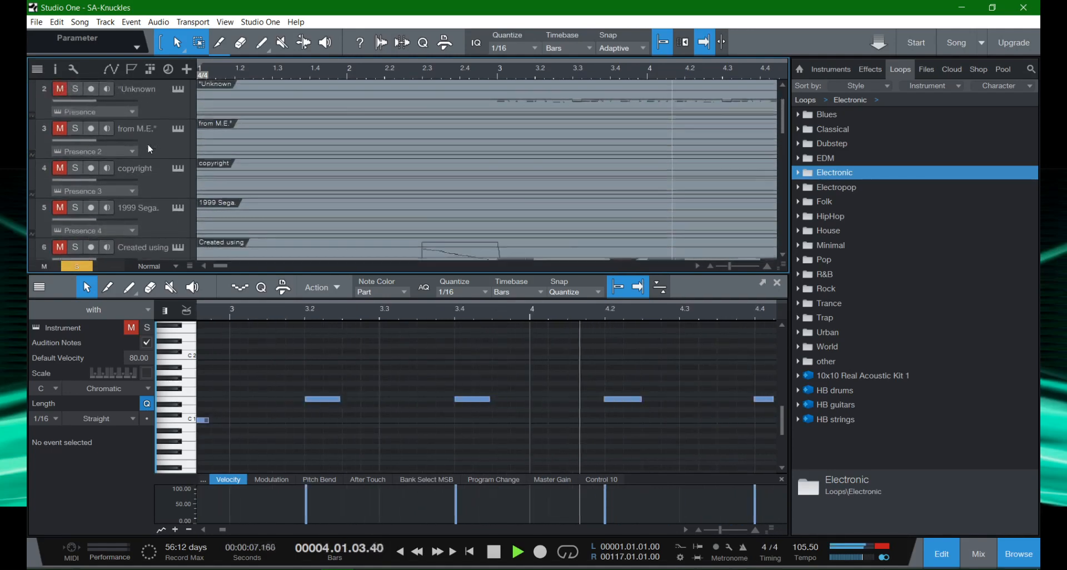
{"action": "scroll", "coordinate": [150, 149], "scroll_direction": "down", "scroll_amount": 1}
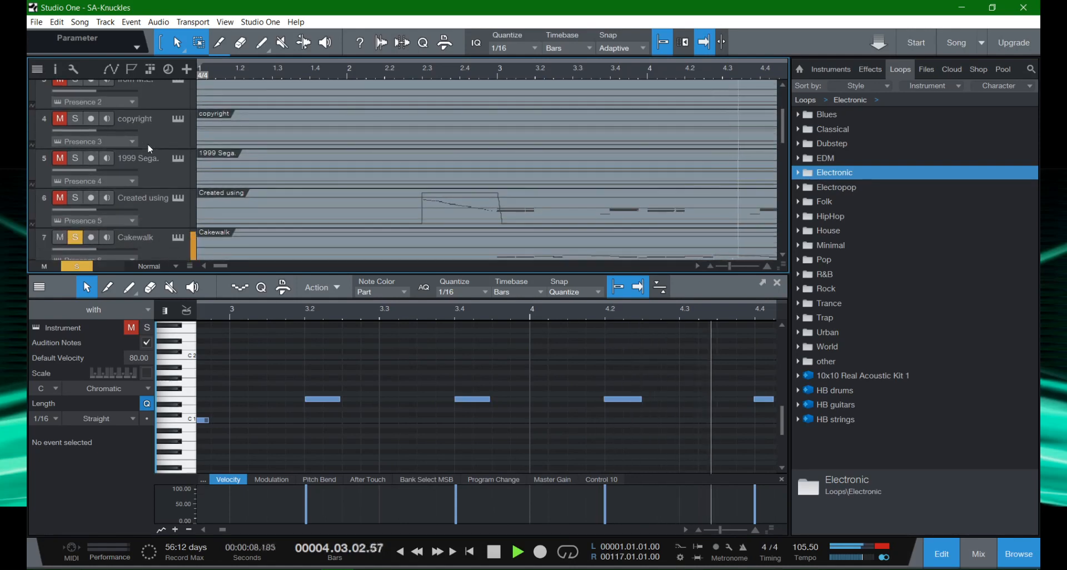
Solo the Created using track, view its Presence 5 instrument and close the instrument window.
{"action": "left_click", "coordinate": [76, 198]}
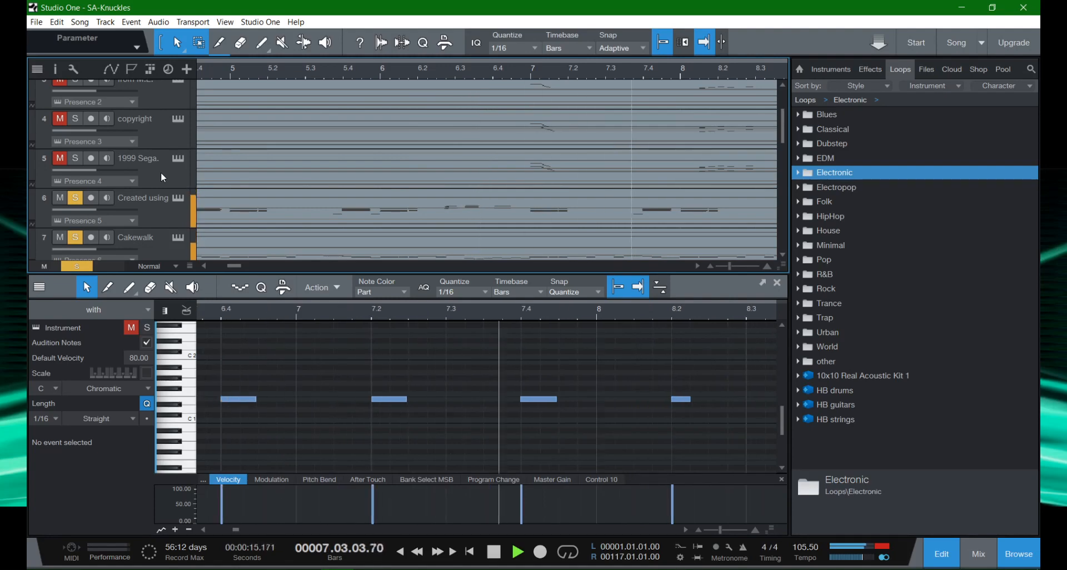
{"action": "left_click", "coordinate": [179, 198]}
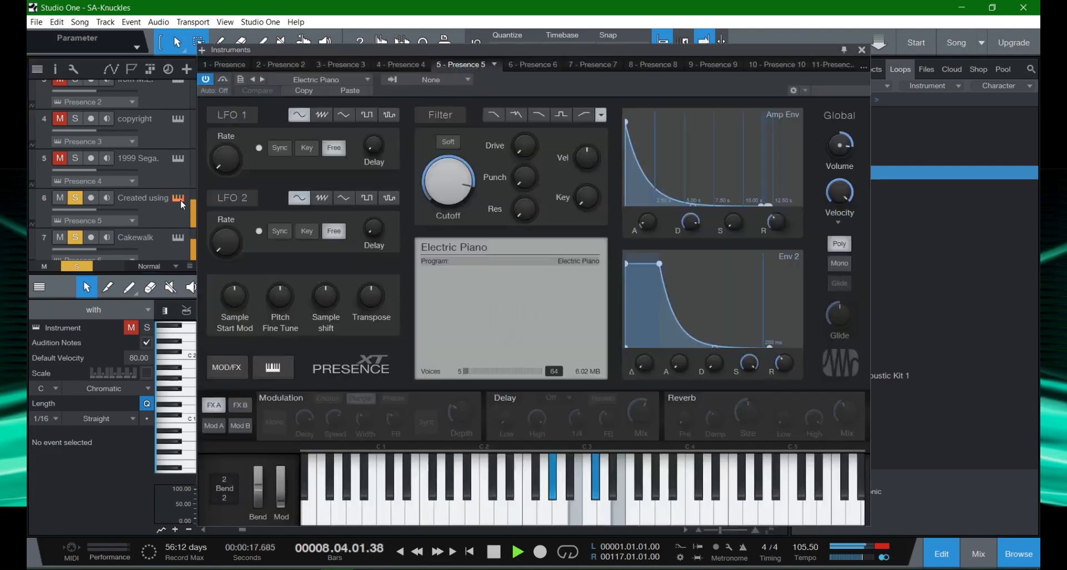
{"action": "left_click", "coordinate": [861, 50]}
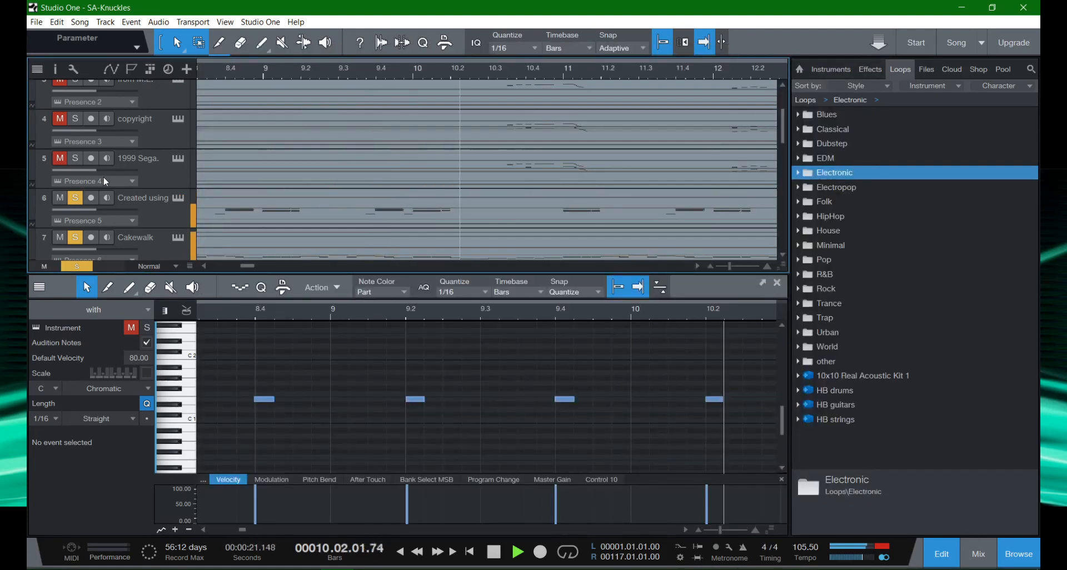
Try soloing the Live! track, turn its solo off, and solo the Blaster and on Sound tracks instead.
{"action": "scroll", "coordinate": [144, 197], "scroll_direction": "down", "scroll_amount": 4}
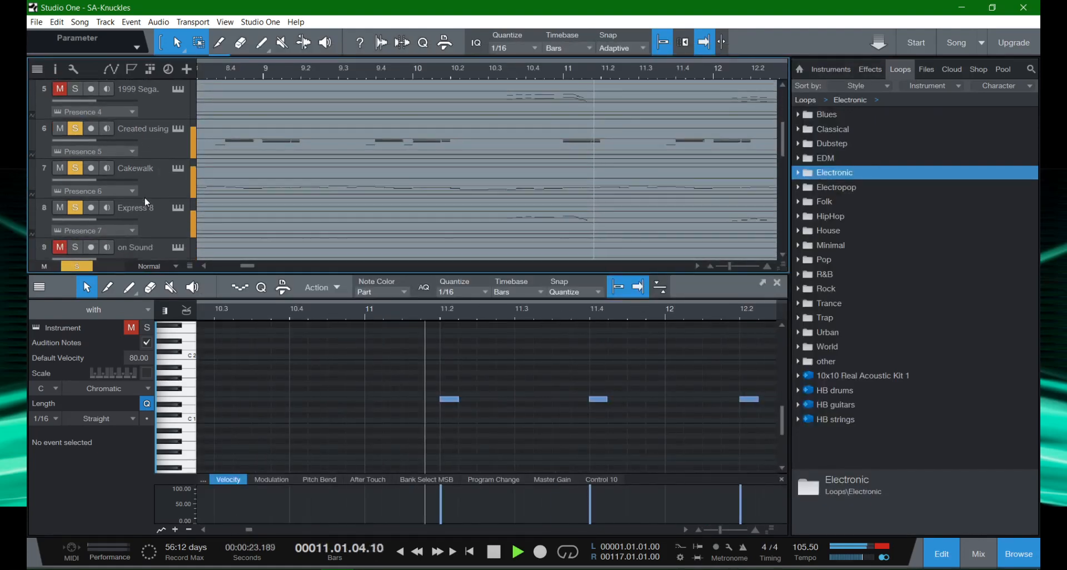
{"action": "scroll", "coordinate": [145, 196], "scroll_direction": "down", "scroll_amount": 1}
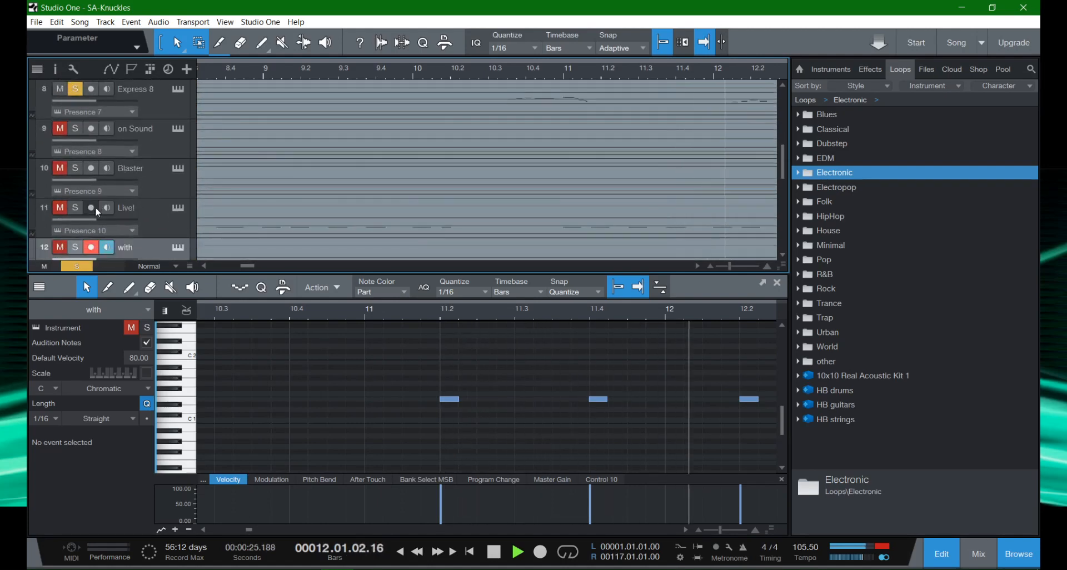
{"action": "left_click", "coordinate": [77, 208]}
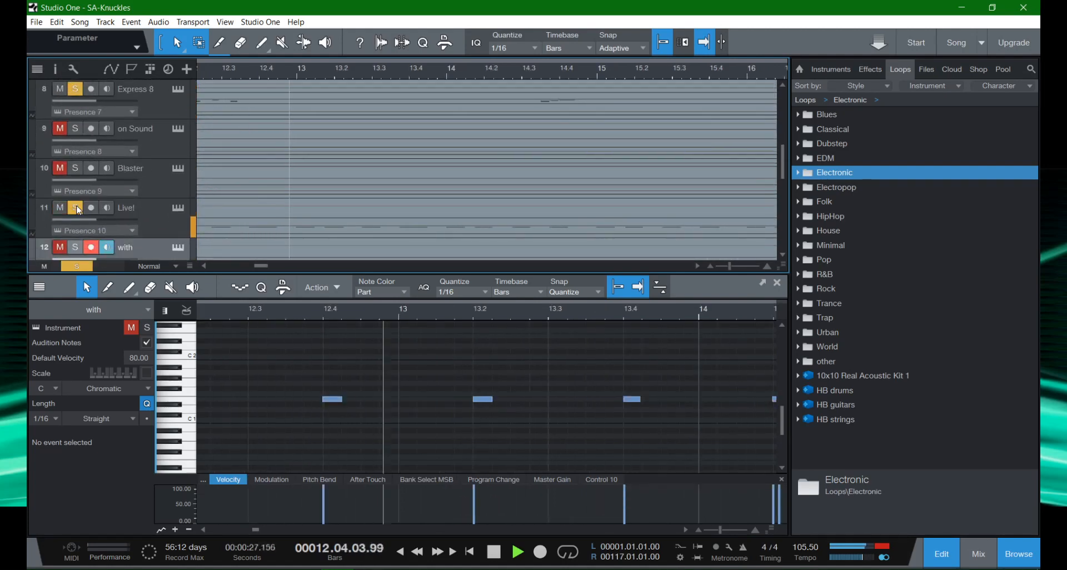
{"action": "left_click", "coordinate": [76, 207]}
{"action": "left_click", "coordinate": [75, 170]}
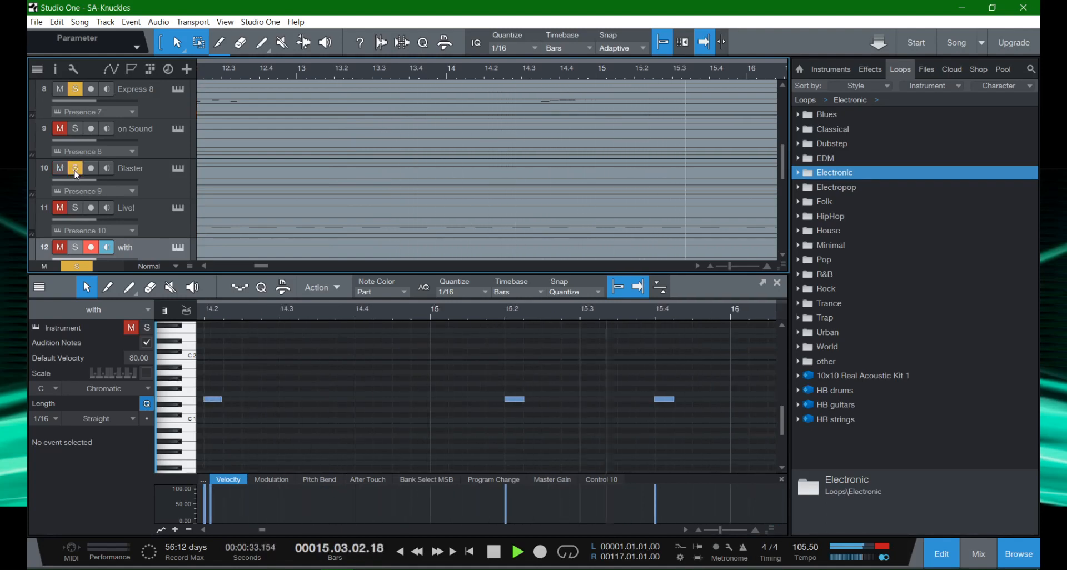
{"action": "left_click", "coordinate": [75, 130]}
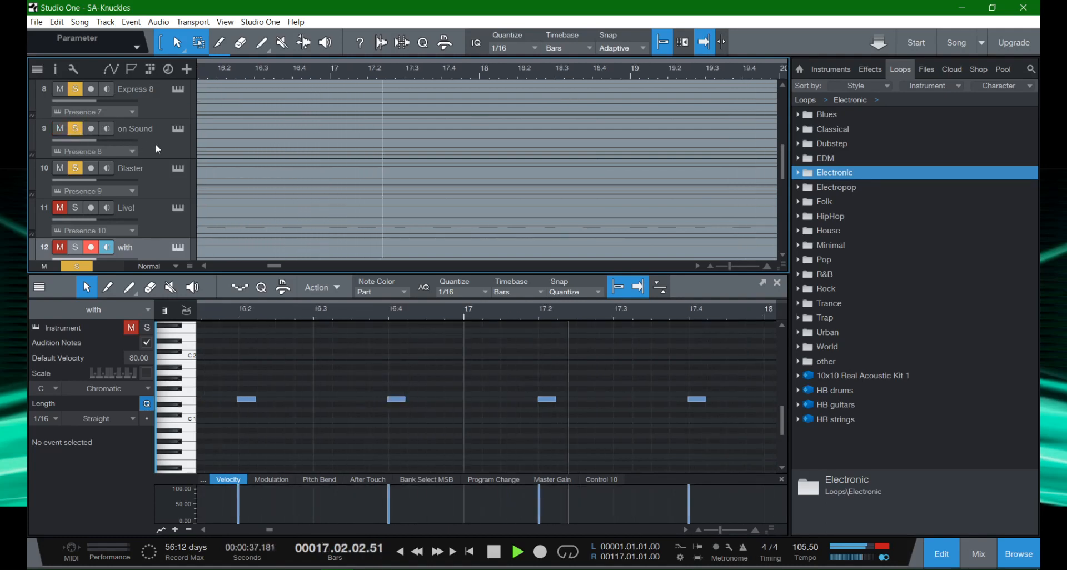
Solo the keyboard track during playback and turn its solo off again.
{"action": "scroll", "coordinate": [158, 196], "scroll_direction": "down", "scroll_amount": 5}
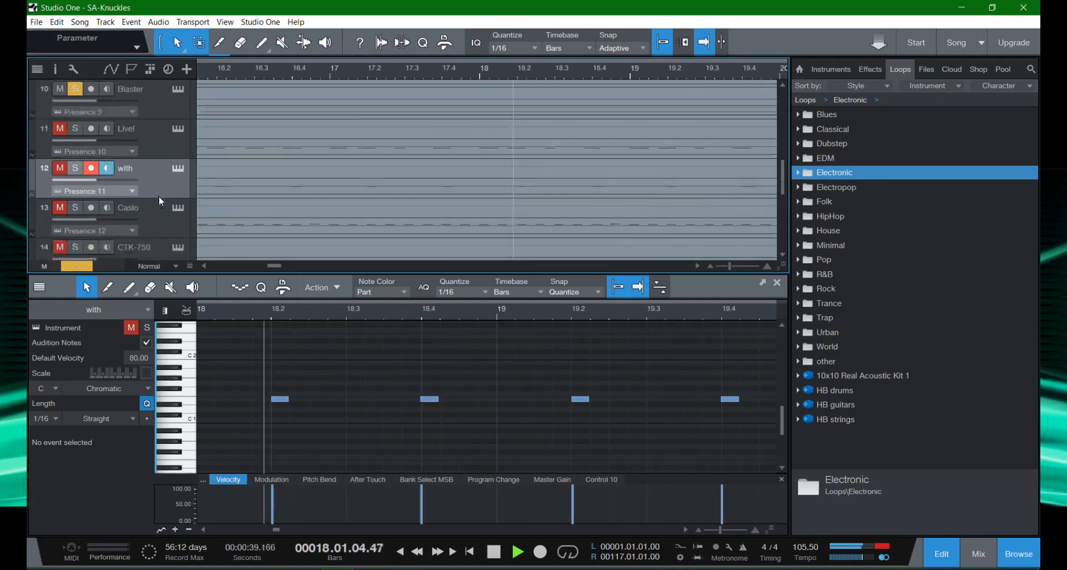
{"action": "left_click", "coordinate": [75, 178]}
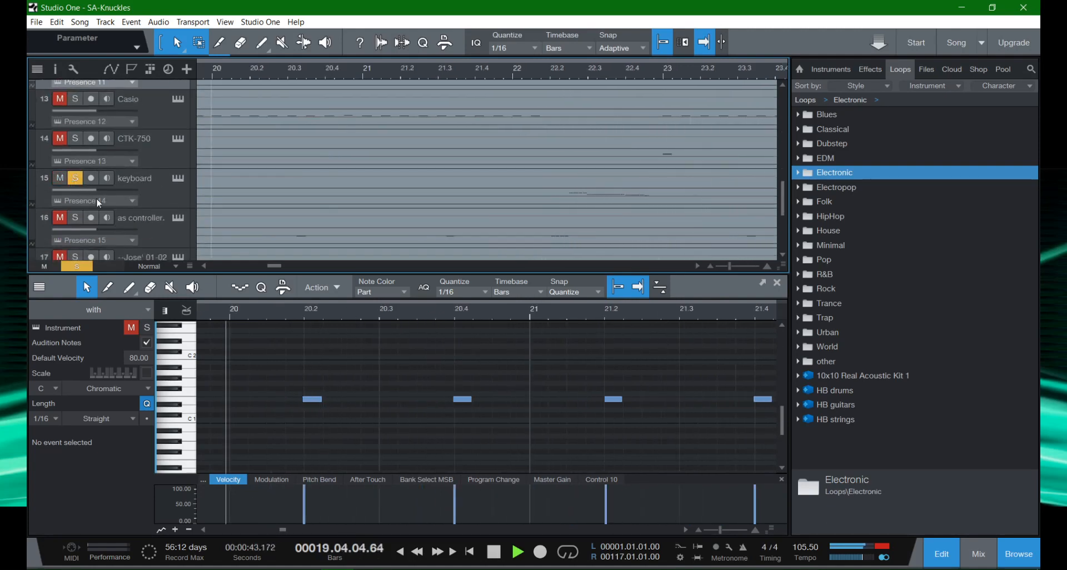
{"action": "scroll", "coordinate": [160, 219], "scroll_direction": "down", "scroll_amount": 3}
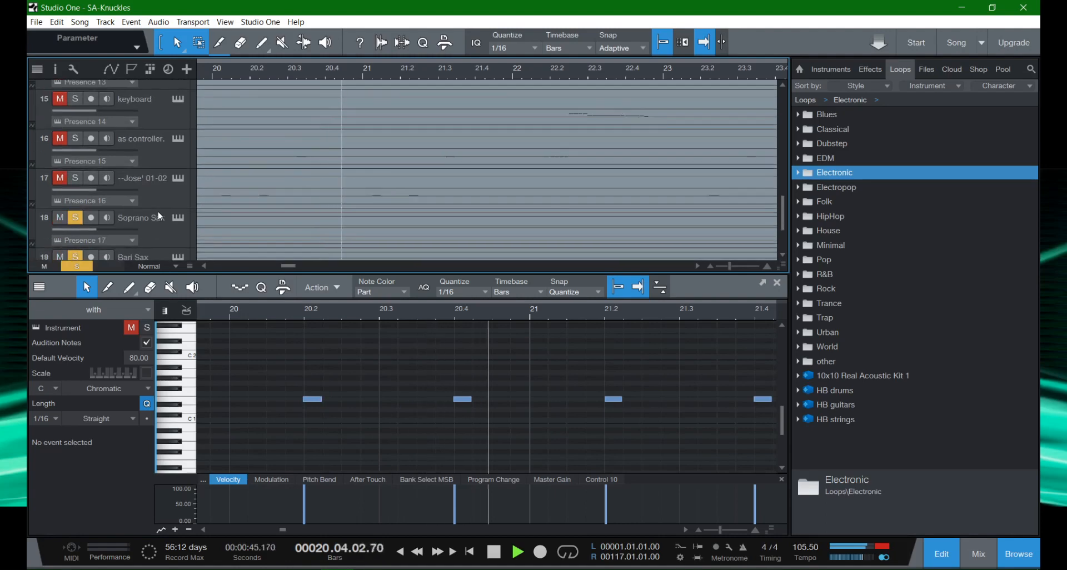
Examine the Blaster and on Sound notes across the whole arrangement during playback, and stop playback at bar 25.
{"action": "scroll", "coordinate": [160, 218], "scroll_direction": "up", "scroll_amount": 4}
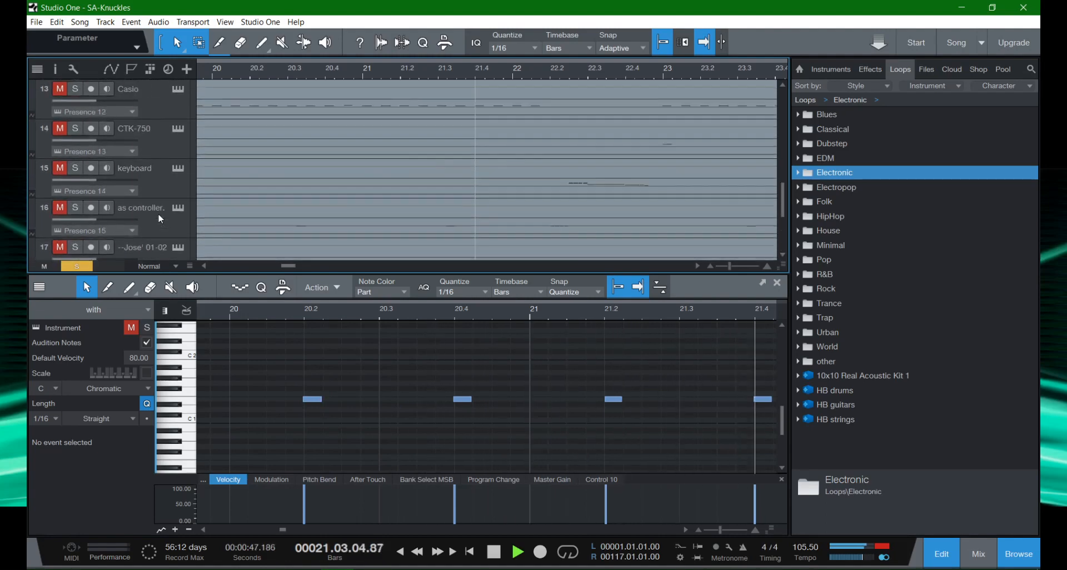
{"action": "scroll", "coordinate": [160, 218], "scroll_direction": "up", "scroll_amount": 5}
{"action": "key", "text": "w"}
{"action": "key", "text": "w"}
{"action": "key", "text": "w"}
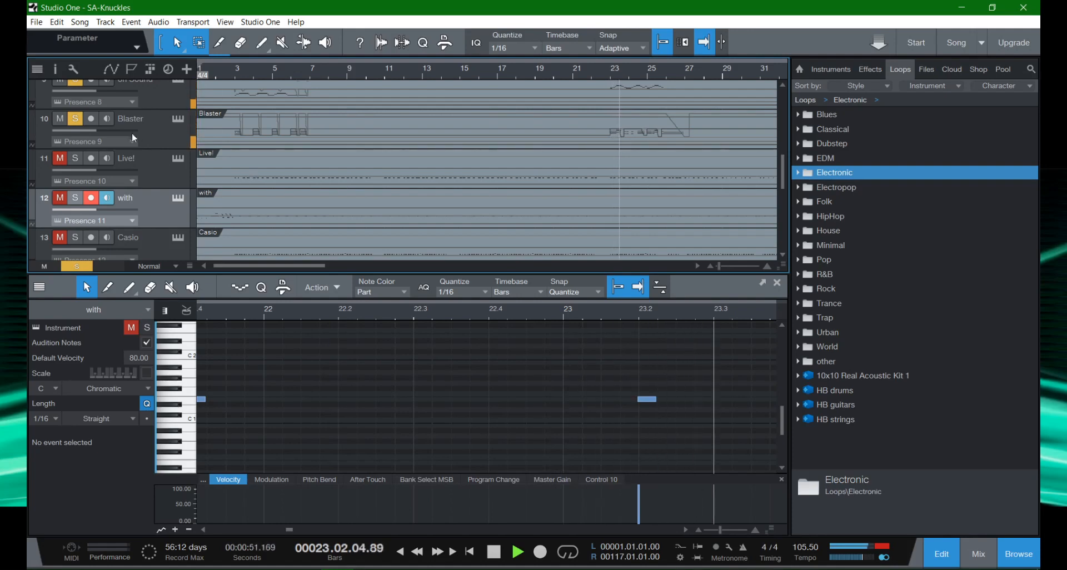
{"action": "scroll", "coordinate": [141, 159], "scroll_direction": "up", "scroll_amount": 3}
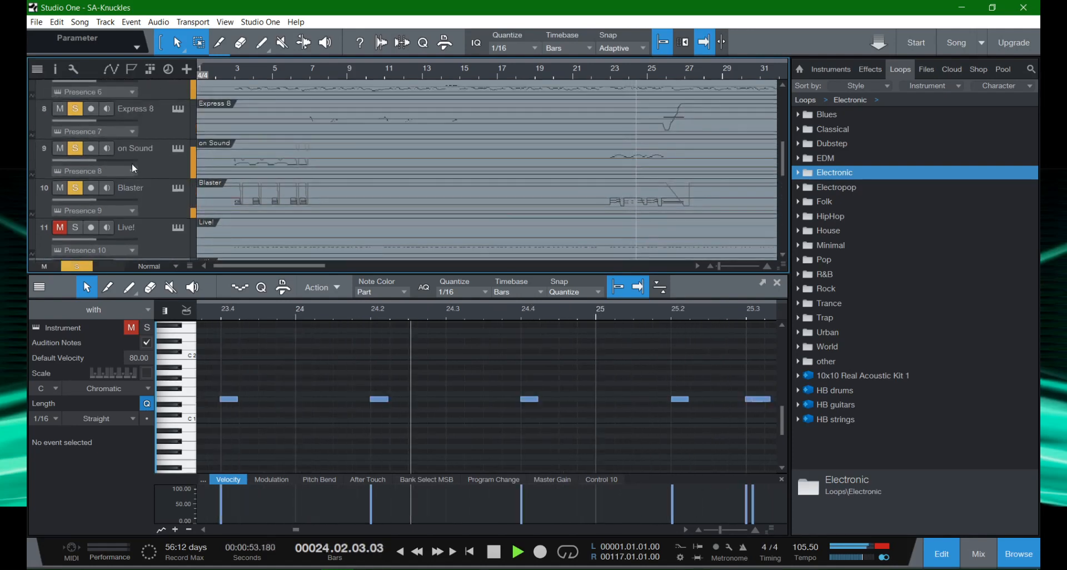
{"action": "key", "text": "space"}
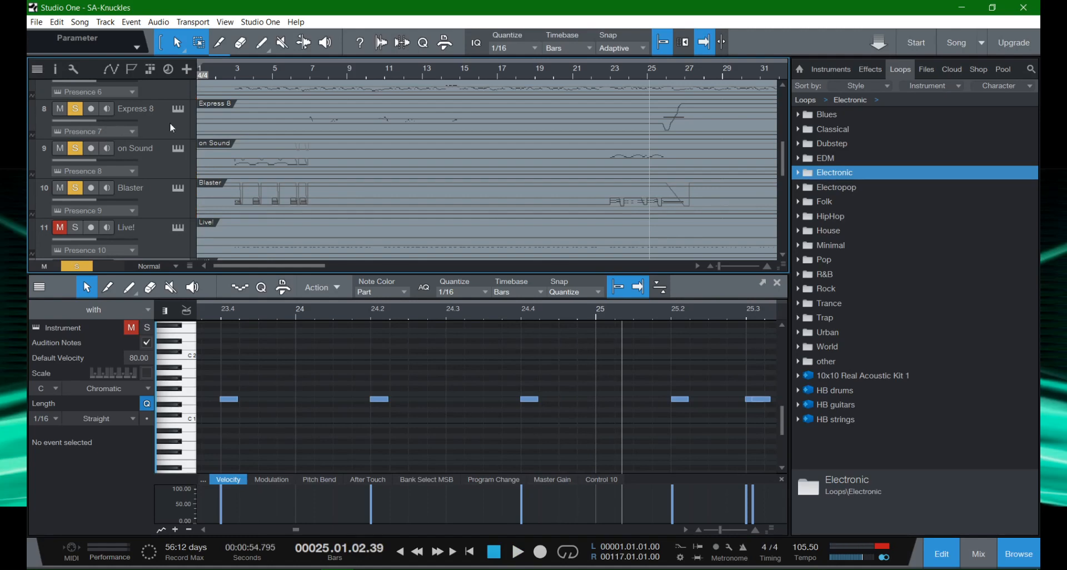
View the on Sound track's Presence 8 instrument, audition several notes on its keyboard and close the window.
{"action": "left_click", "coordinate": [178, 148]}
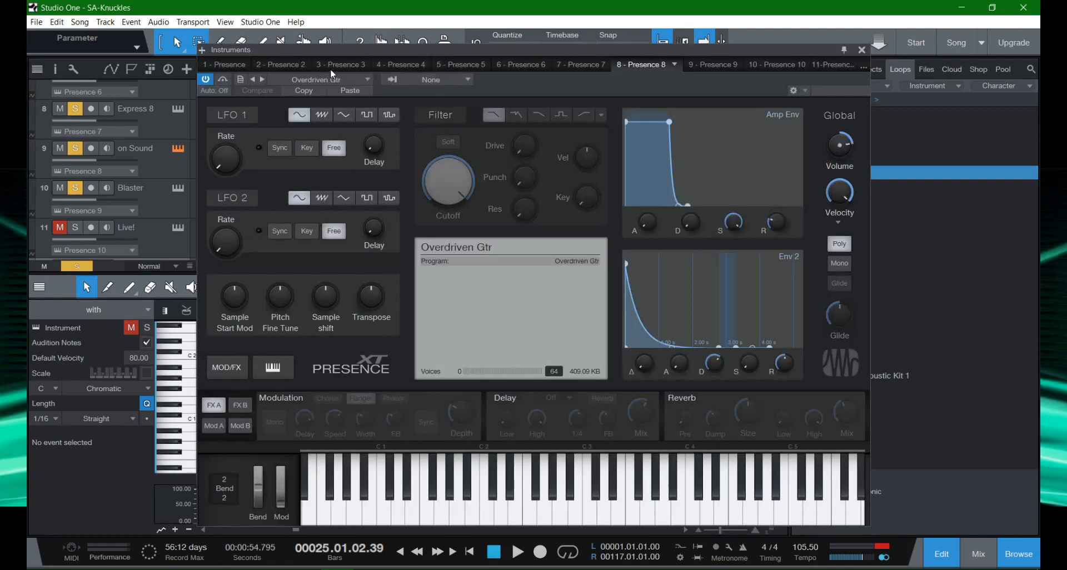
{"action": "left_click", "coordinate": [382, 511]}
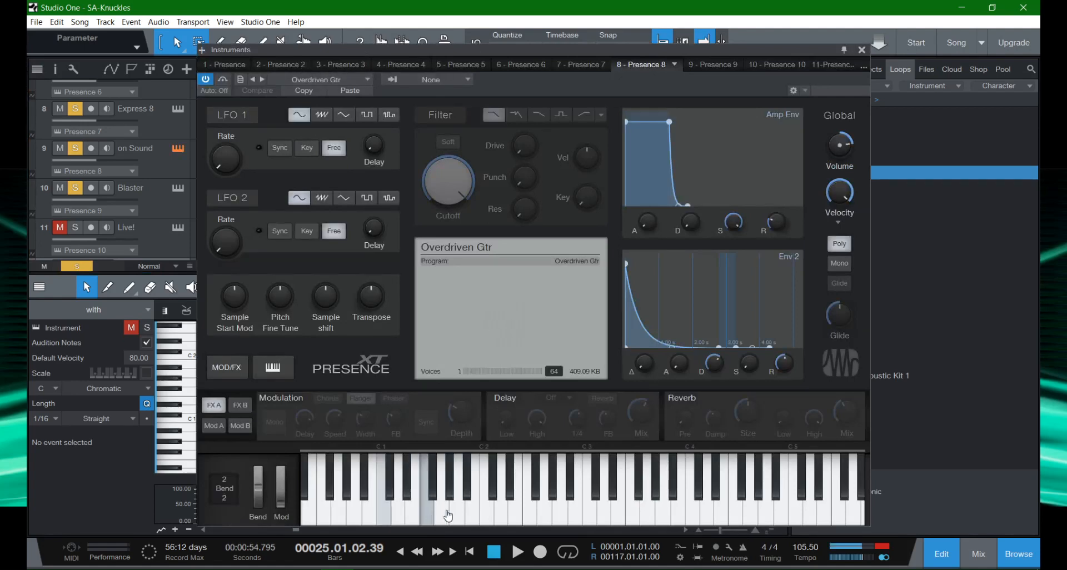
{"action": "mouse_move", "coordinate": [448, 515]}
{"action": "left_mouse_down"}
{"action": "mouse_move", "coordinate": [542, 508]}
{"action": "mouse_move", "coordinate": [714, 521]}
{"action": "mouse_move", "coordinate": [559, 524]}
{"action": "left_mouse_up"}
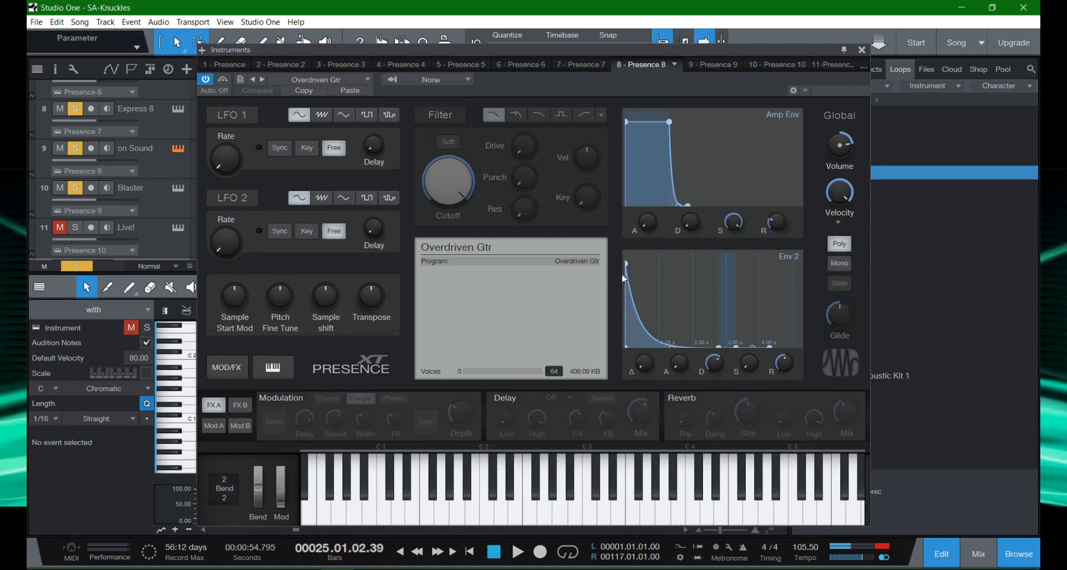
{"action": "left_click", "coordinate": [862, 50]}
{"action": "scroll", "coordinate": [200, 143], "scroll_direction": "up", "scroll_amount": 7}
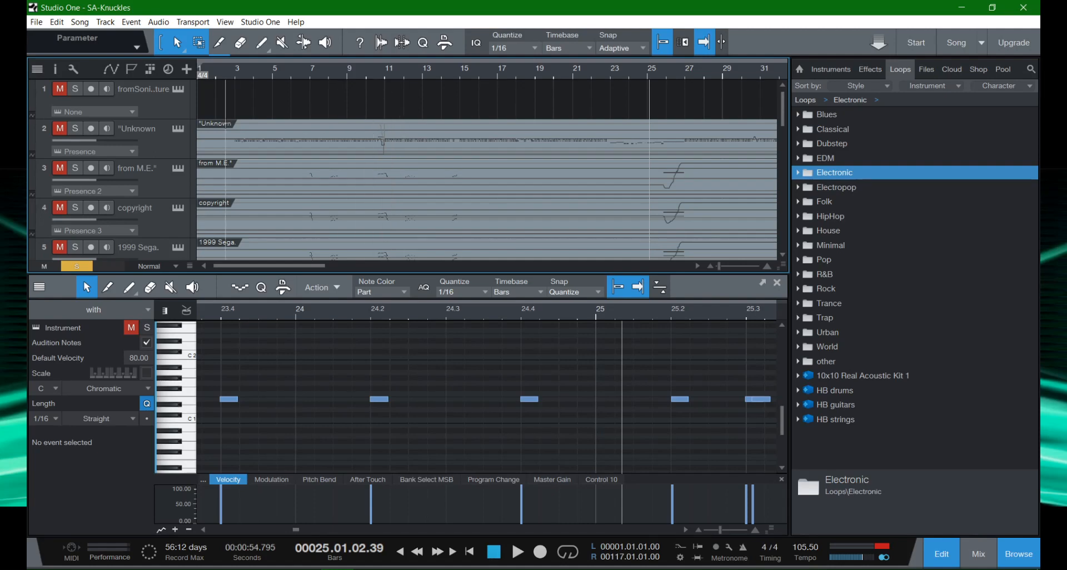
Close the SA-Knuckles song without saving its changes.
{"action": "left_click", "coordinate": [42, 21]}
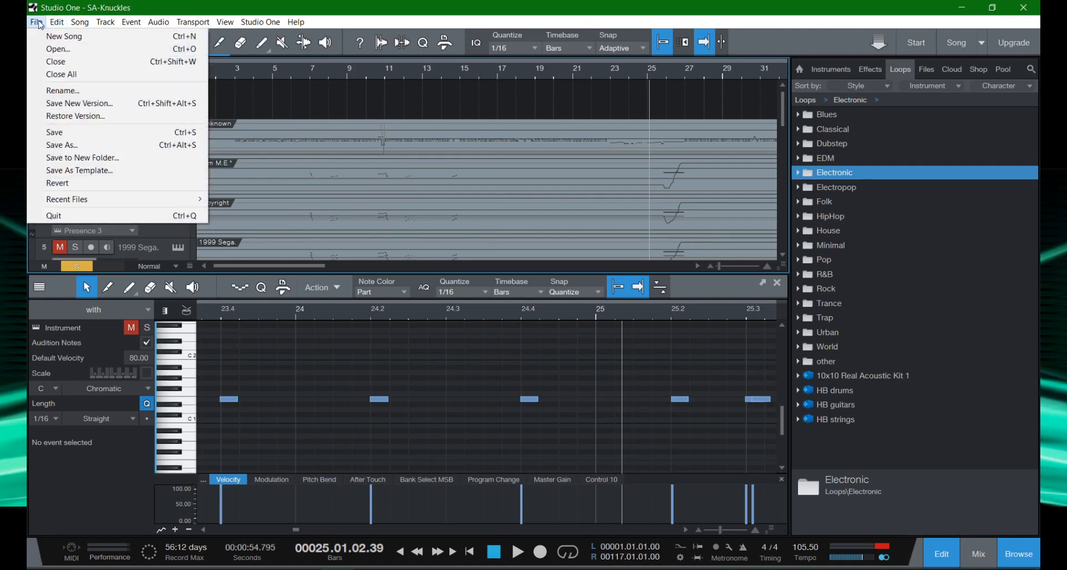
{"action": "left_click", "coordinate": [63, 63]}
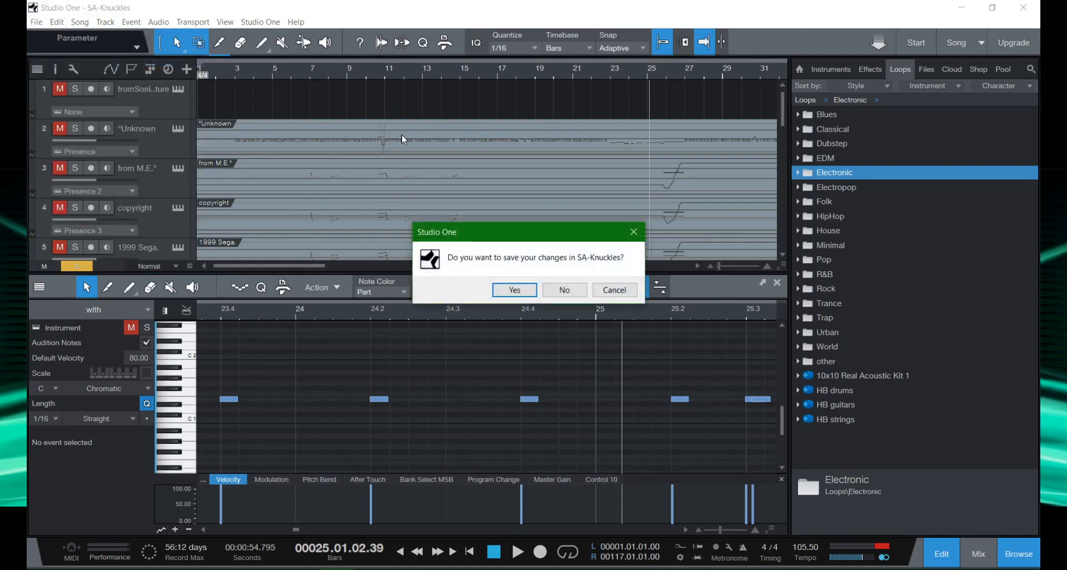
{"action": "left_click", "coordinate": [562, 290]}
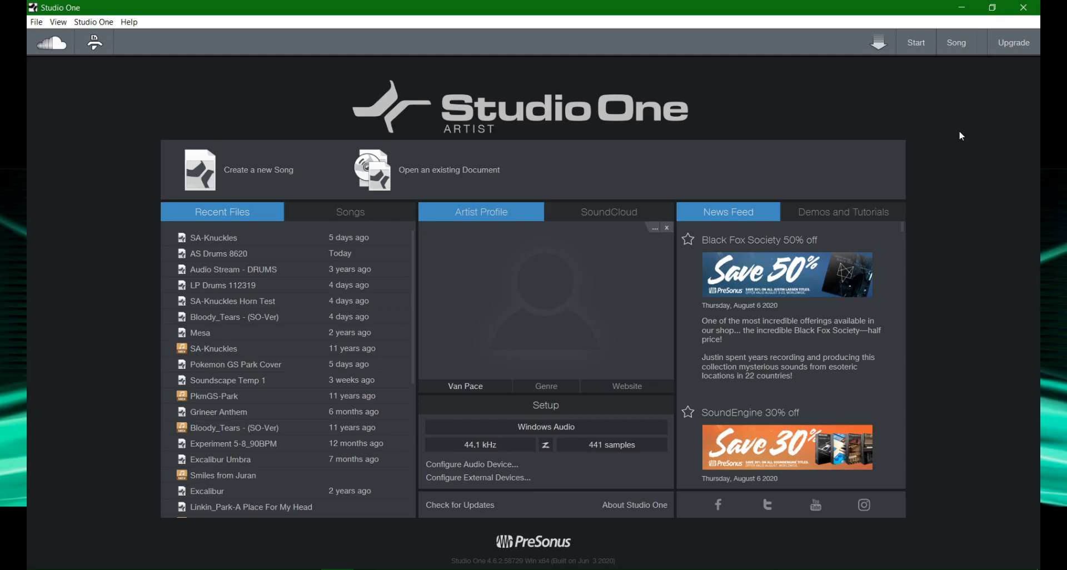
Create a new song from the user template PaceBreaker Full Band A, keeping the default title and song settings.
{"action": "left_click", "coordinate": [264, 172]}
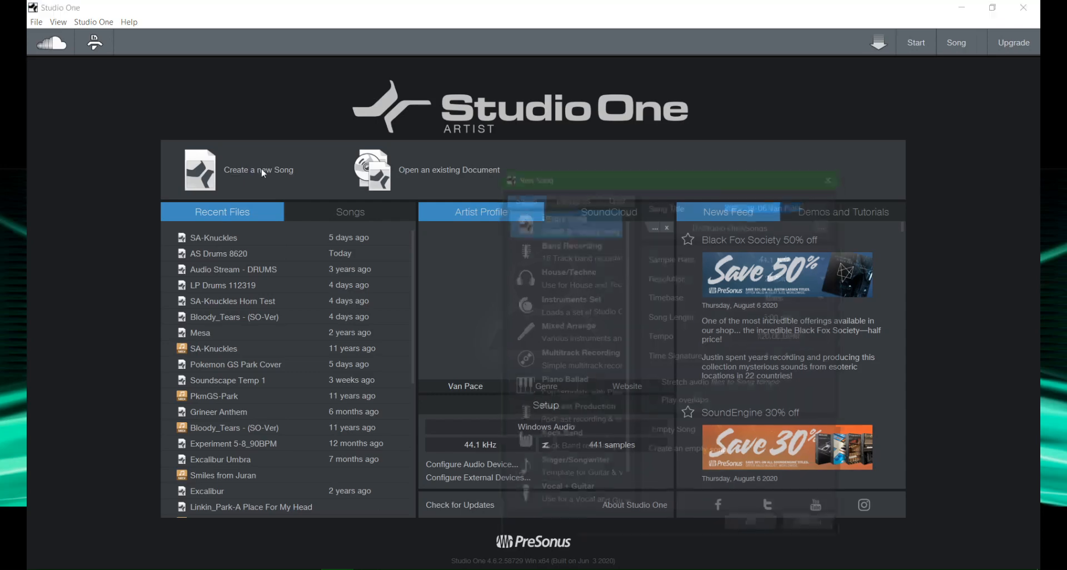
{"action": "left_click", "coordinate": [609, 196]}
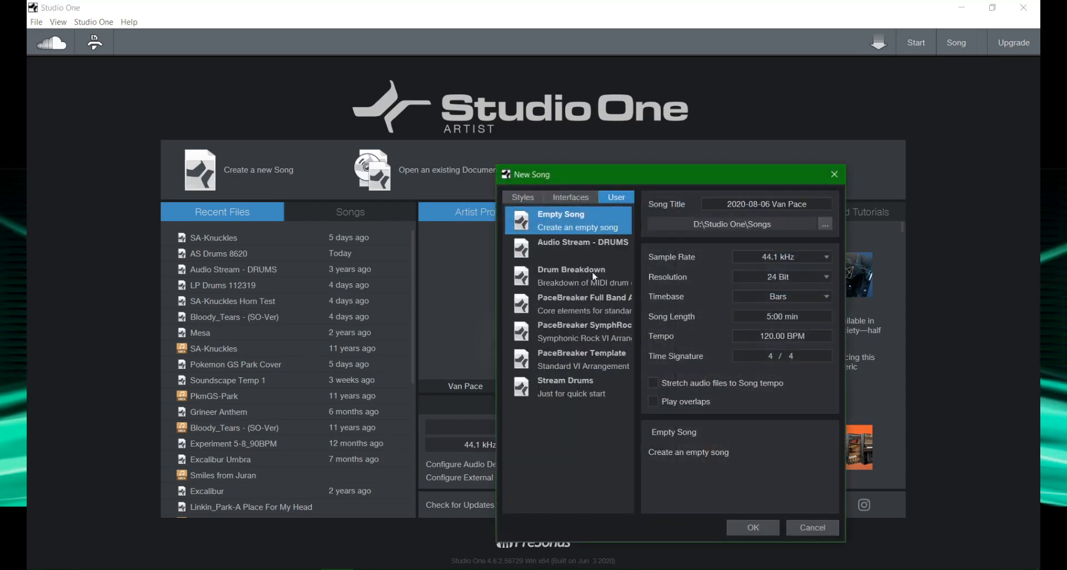
{"action": "left_click", "coordinate": [584, 304]}
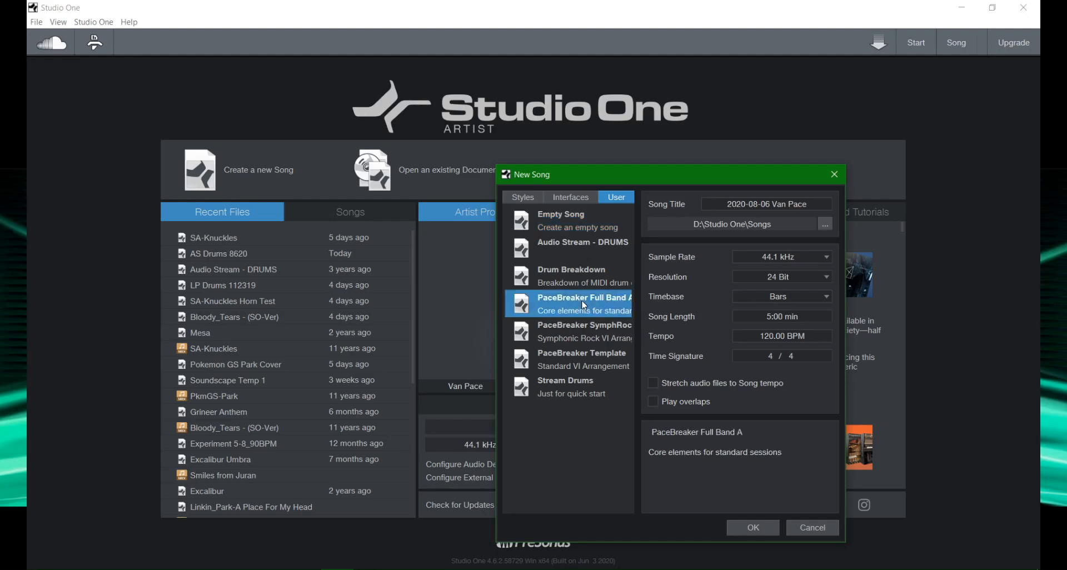
{"action": "left_click", "coordinate": [587, 361]}
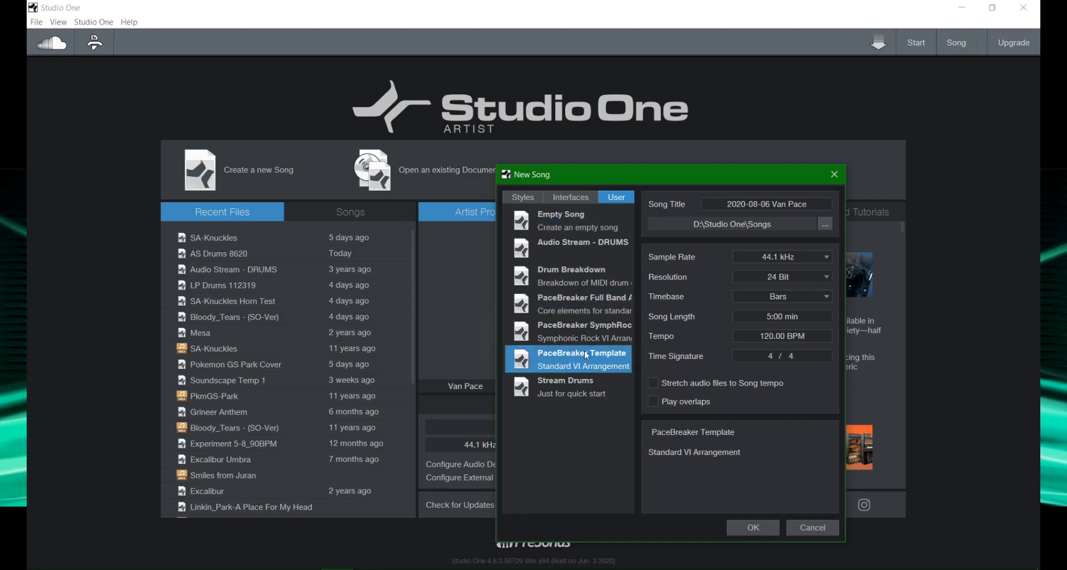
{"action": "left_click", "coordinate": [582, 304]}
{"action": "double_click", "coordinate": [582, 304]}
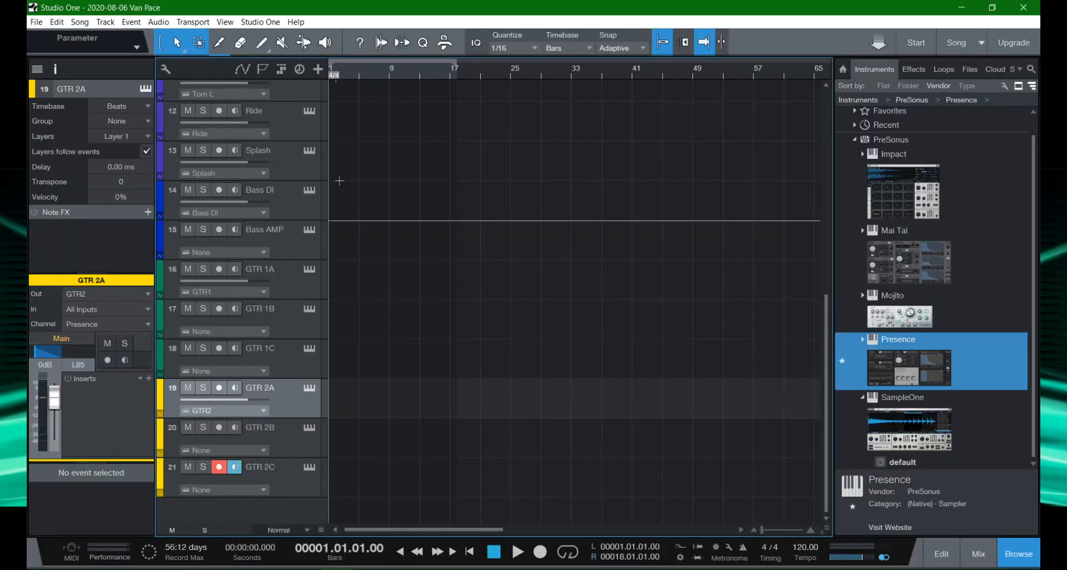
Examine the template's track list, from the individual drum tracks through the bass tracks to the guitar tracks.
{"action": "scroll", "coordinate": [288, 209], "scroll_direction": "up", "scroll_amount": 1}
{"action": "scroll", "coordinate": [285, 204], "scroll_direction": "up", "scroll_amount": 5}
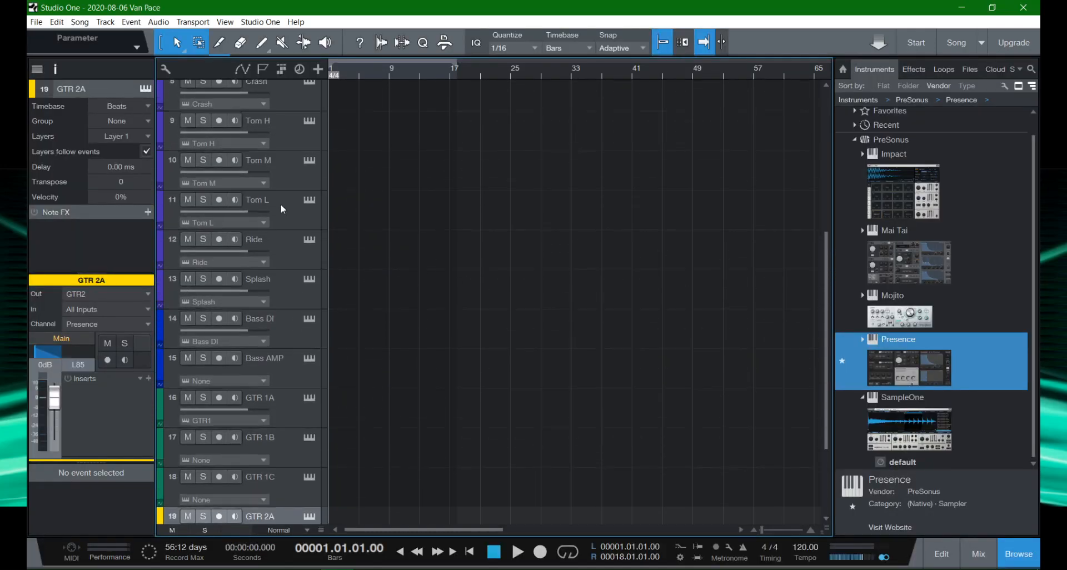
{"action": "scroll", "coordinate": [282, 208], "scroll_direction": "up", "scroll_amount": 5}
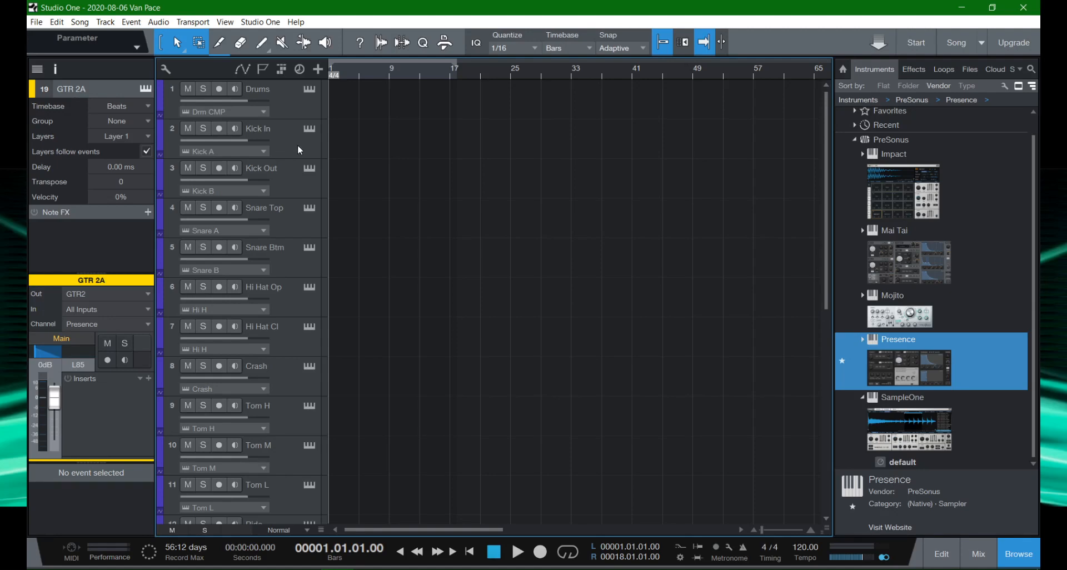
{"action": "scroll", "coordinate": [299, 142], "scroll_direction": "down", "scroll_amount": 7}
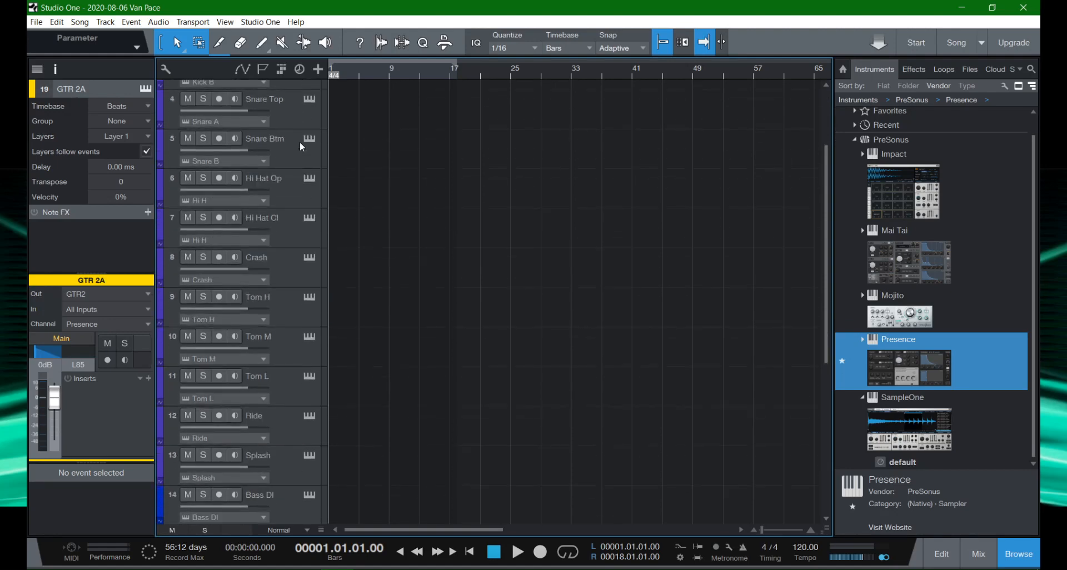
{"action": "scroll", "coordinate": [301, 141], "scroll_direction": "down", "scroll_amount": 3}
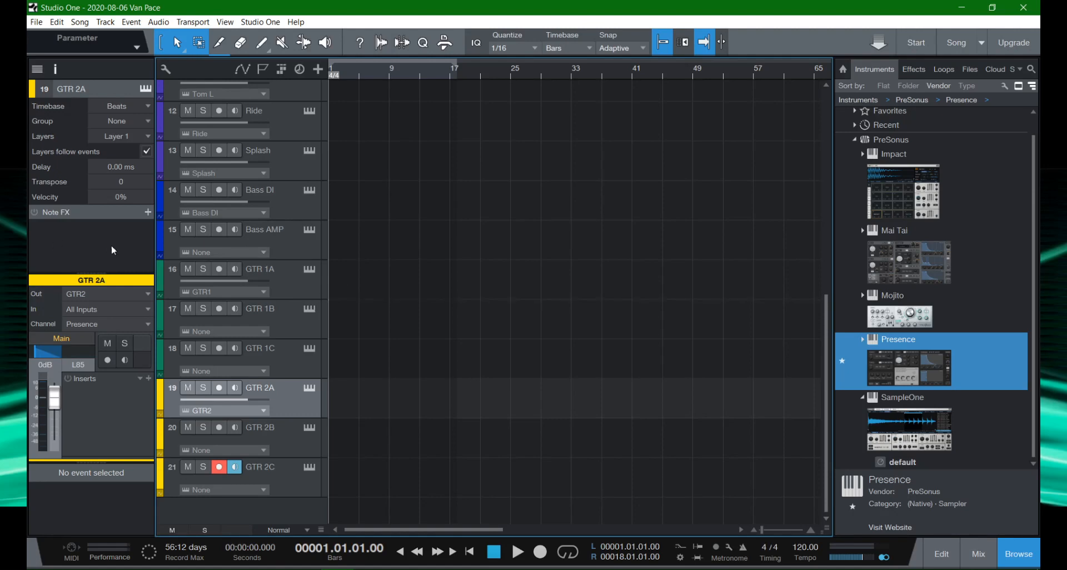
Inspect the GTR 1B, GTR 2A, GTR 1A, Bass AMP and Bass DI tracks one after another.
{"action": "left_click", "coordinate": [282, 325]}
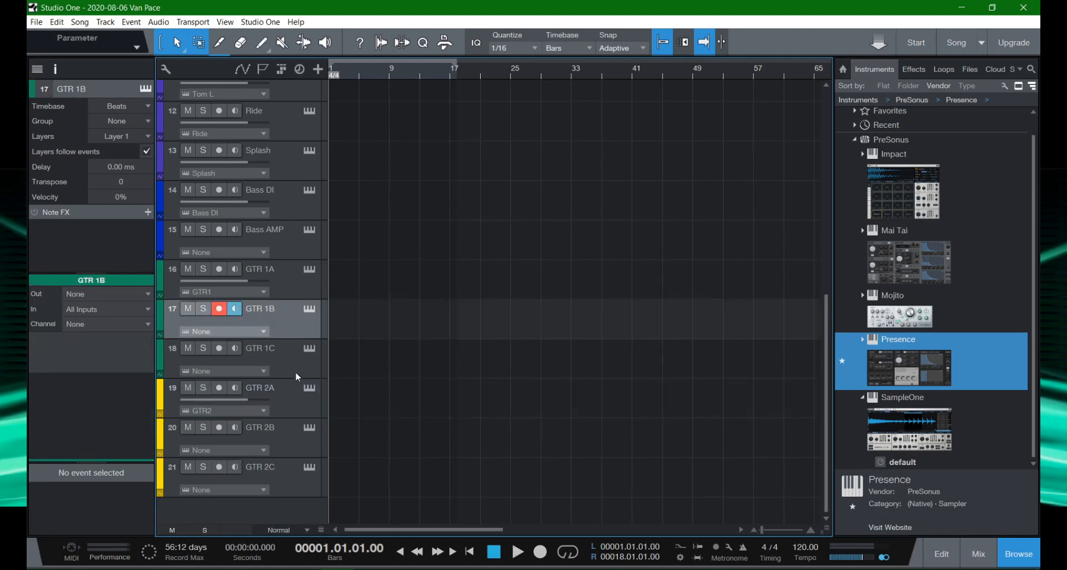
{"action": "left_click", "coordinate": [295, 400]}
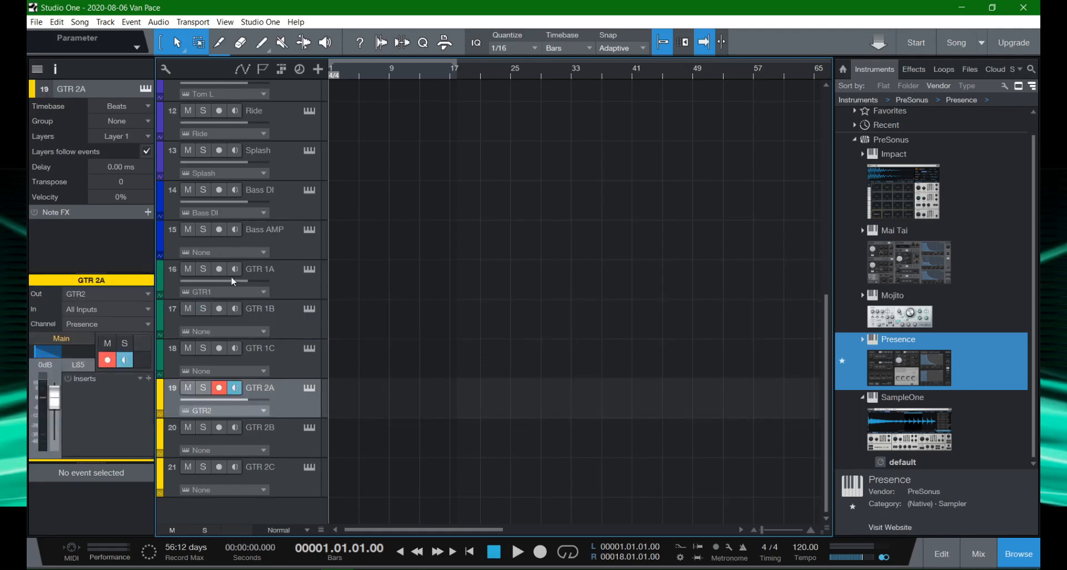
{"action": "left_click", "coordinate": [288, 282]}
{"action": "left_click", "coordinate": [283, 242]}
{"action": "left_click", "coordinate": [282, 205]}
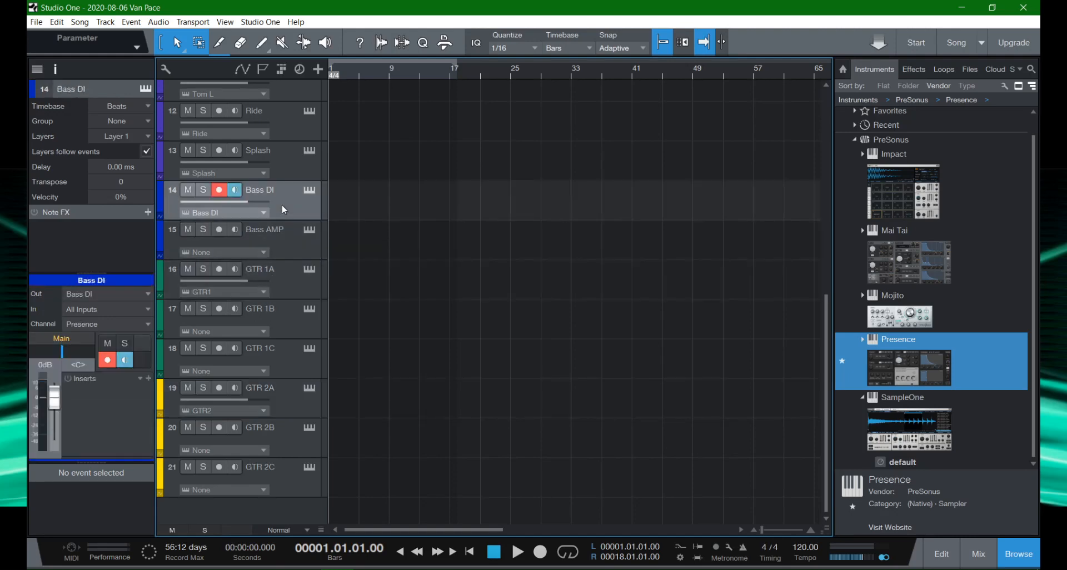
Review how the drum, bass and guitar tracks are grouped across the whole list, and inspect the Drums track.
{"action": "scroll", "coordinate": [282, 205], "scroll_direction": "up", "scroll_amount": 1}
{"action": "scroll", "coordinate": [282, 205], "scroll_direction": "up", "scroll_amount": 6}
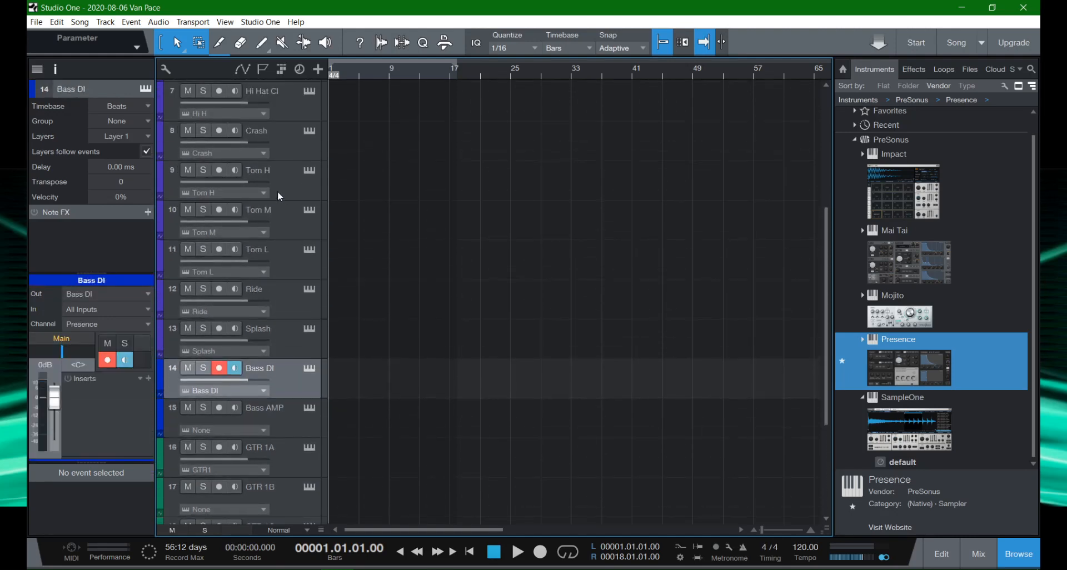
{"action": "scroll", "coordinate": [275, 189], "scroll_direction": "up", "scroll_amount": 4}
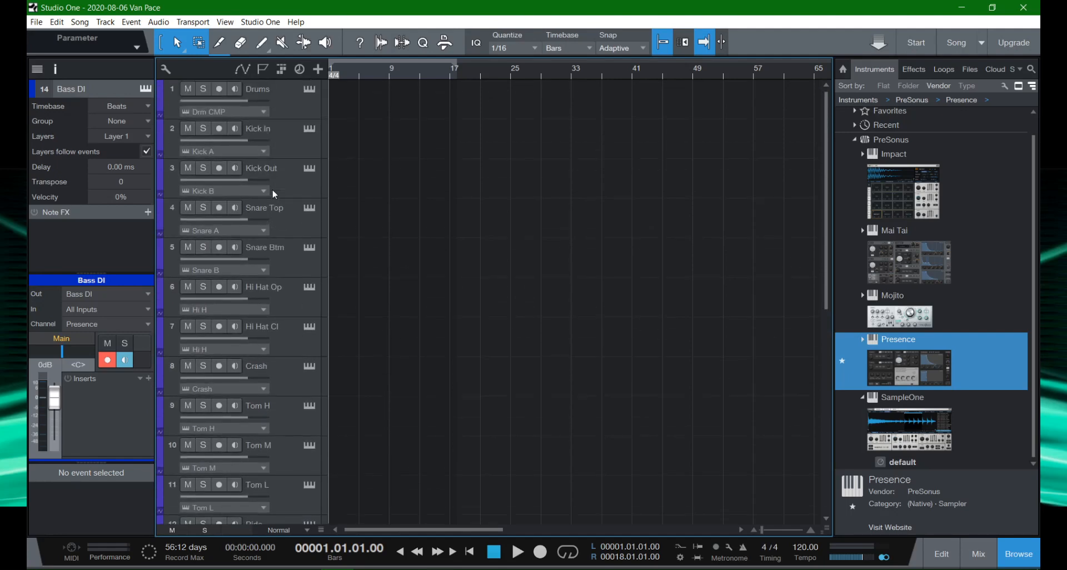
{"action": "scroll", "coordinate": [281, 141], "scroll_direction": "down", "scroll_amount": 7}
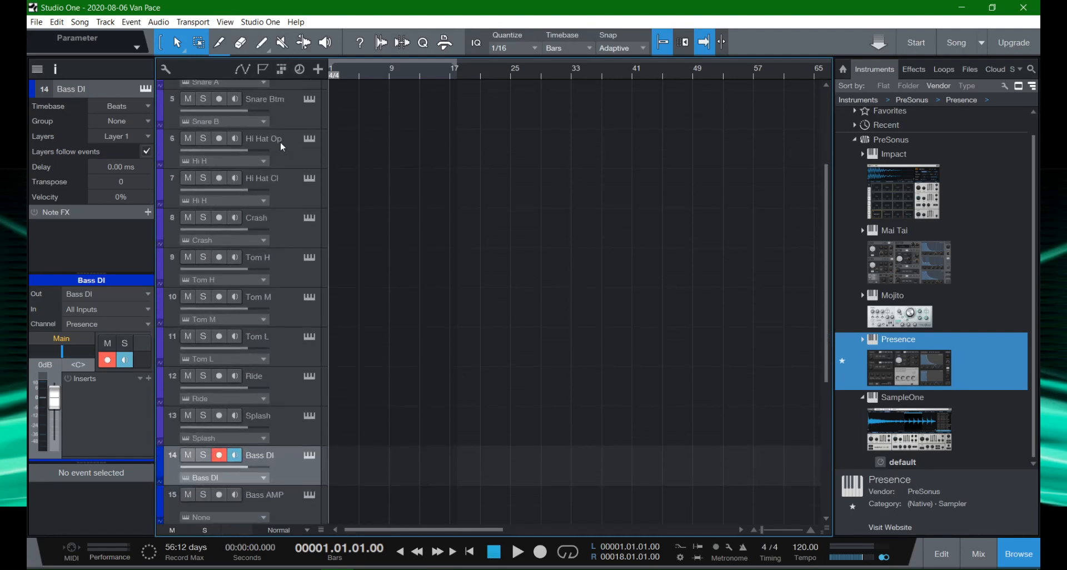
{"action": "scroll", "coordinate": [280, 141], "scroll_direction": "down", "scroll_amount": 3}
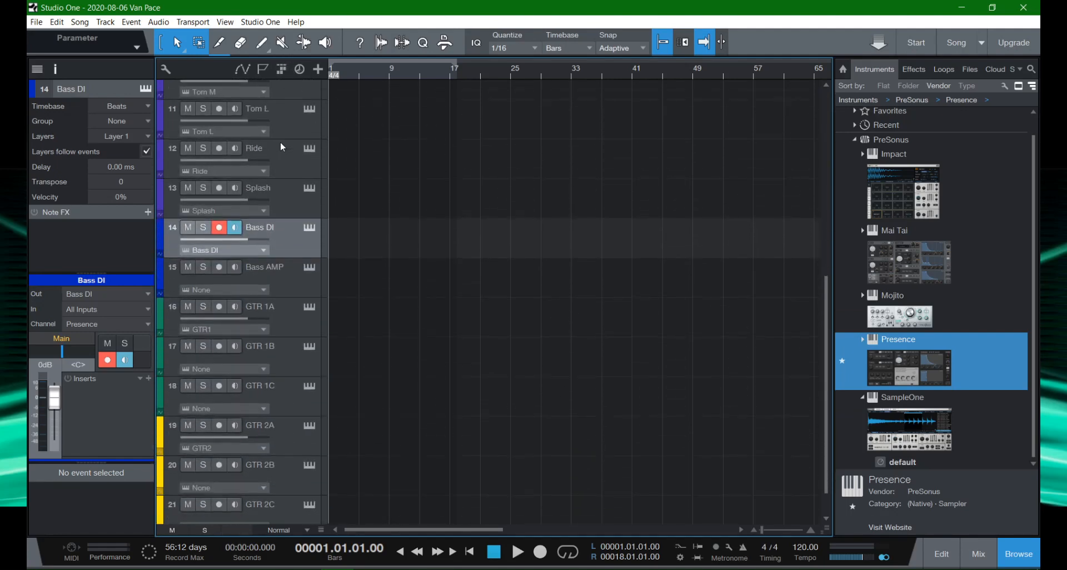
{"action": "scroll", "coordinate": [280, 141], "scroll_direction": "down", "scroll_amount": 1}
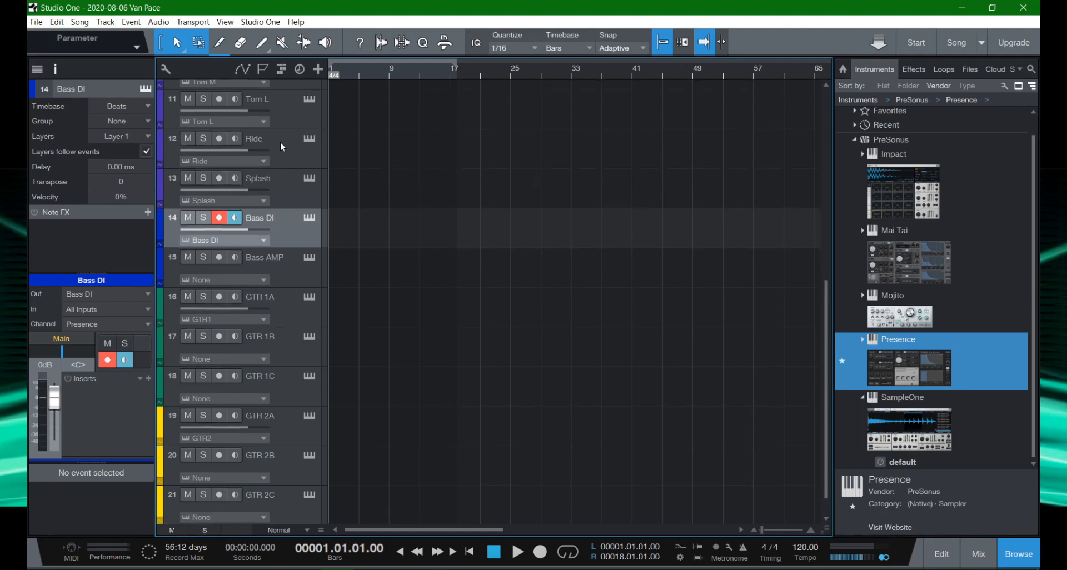
{"action": "scroll", "coordinate": [280, 141], "scroll_direction": "down", "scroll_amount": 1}
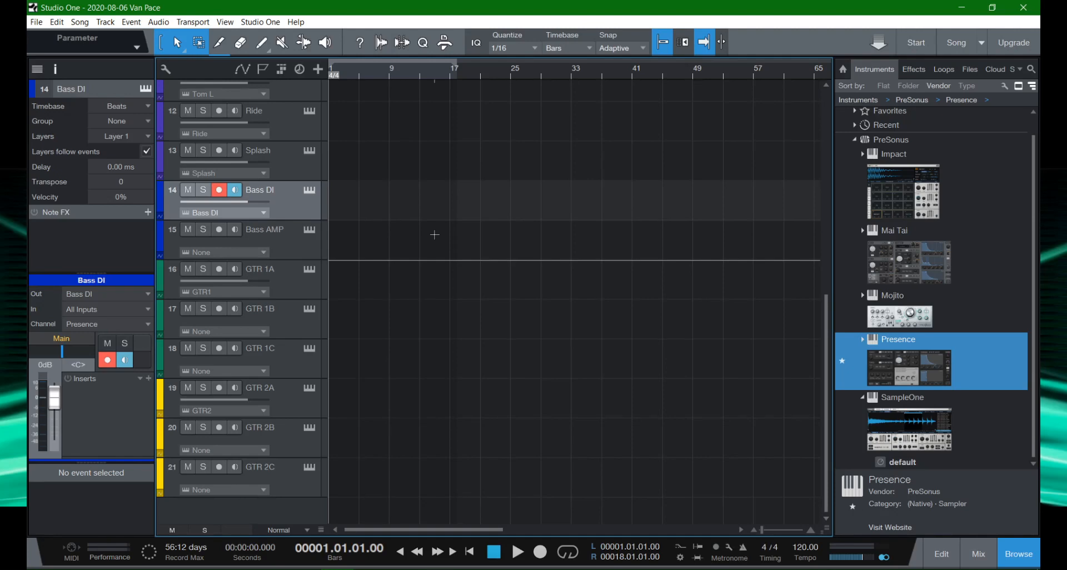
{"action": "scroll", "coordinate": [435, 234], "scroll_direction": "up", "scroll_amount": 10}
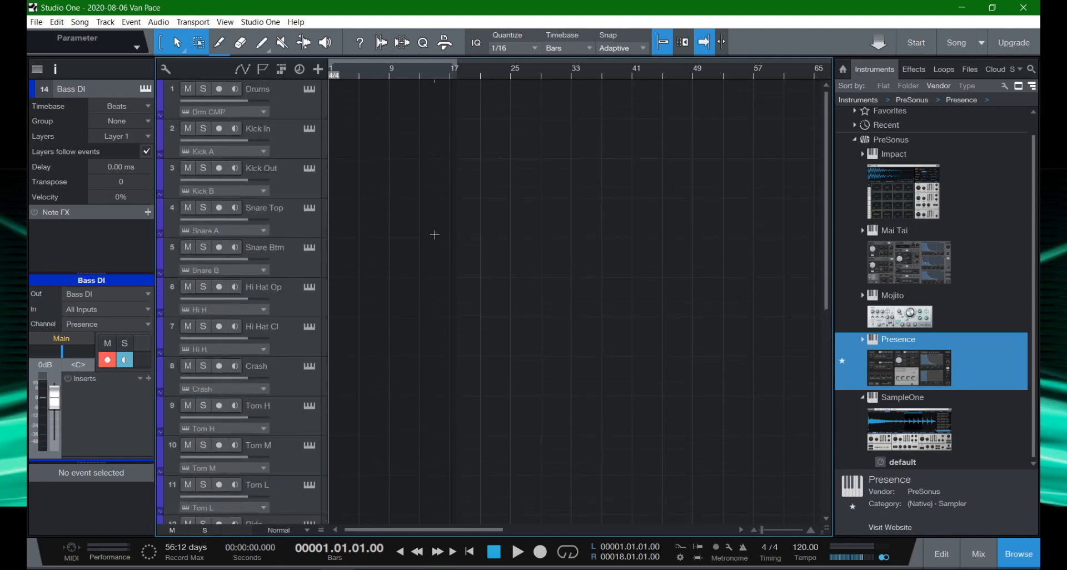
{"action": "left_click", "coordinate": [287, 104]}
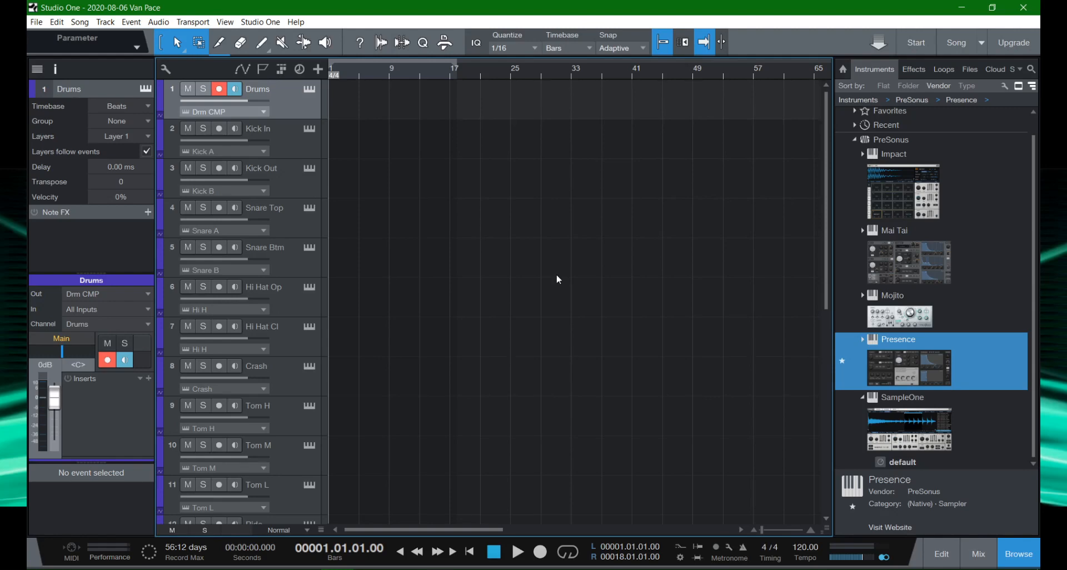
Close the new template-based song without saving it.
{"action": "left_click", "coordinate": [37, 22]}
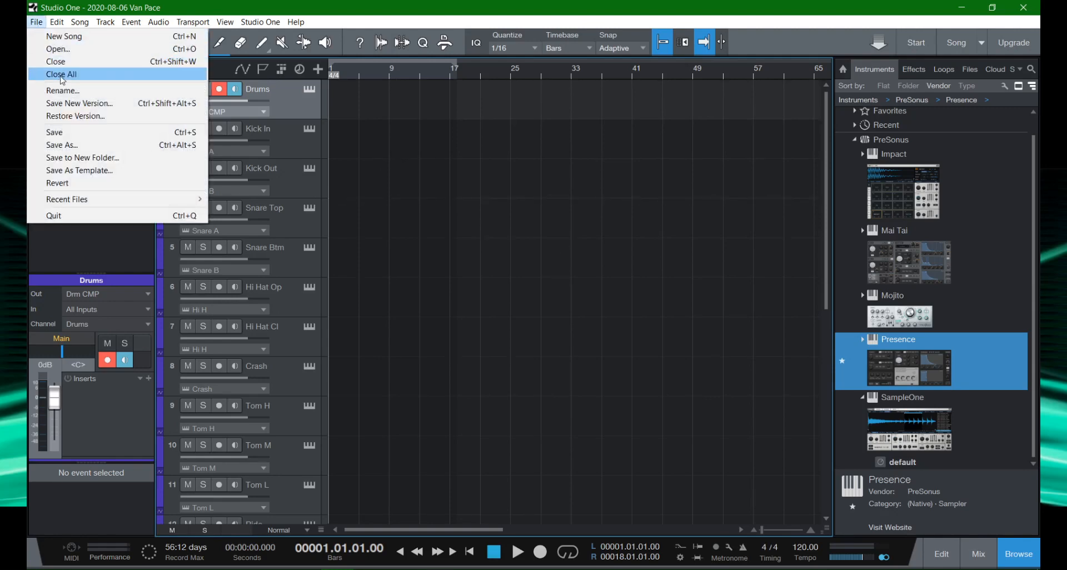
{"action": "left_click", "coordinate": [60, 61]}
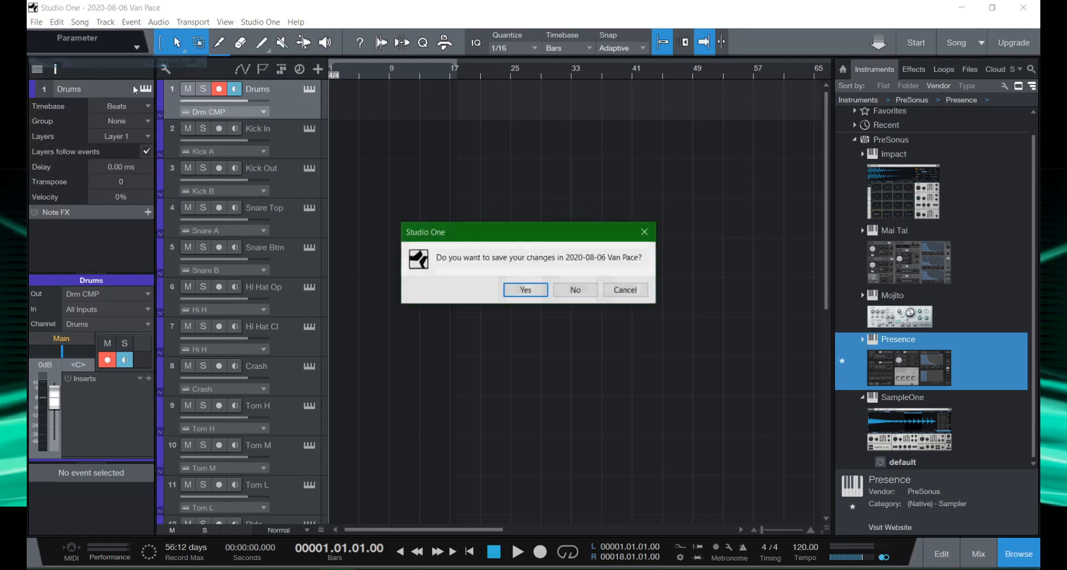
{"action": "left_click", "coordinate": [575, 289]}
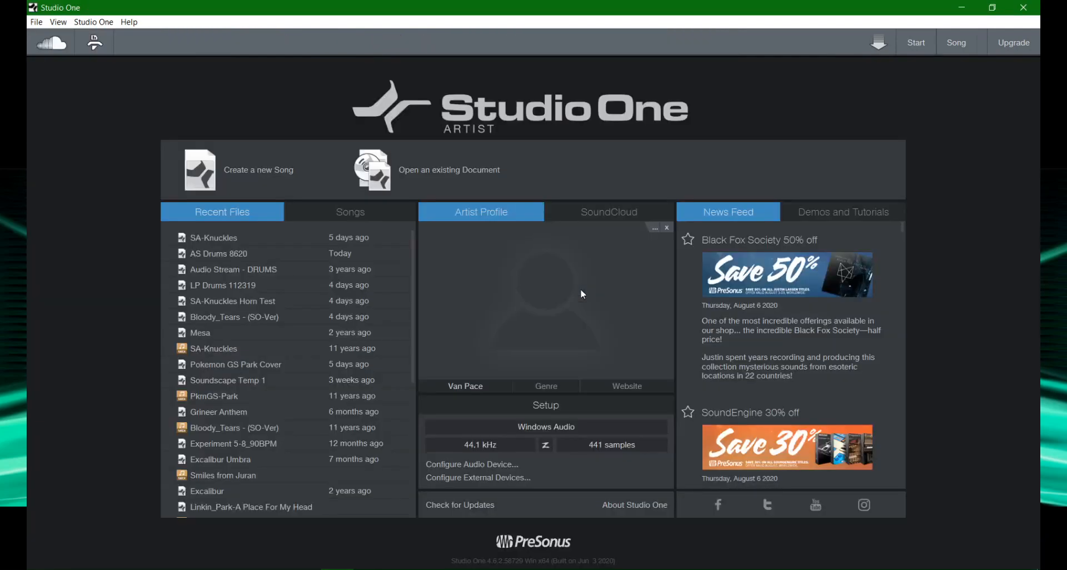